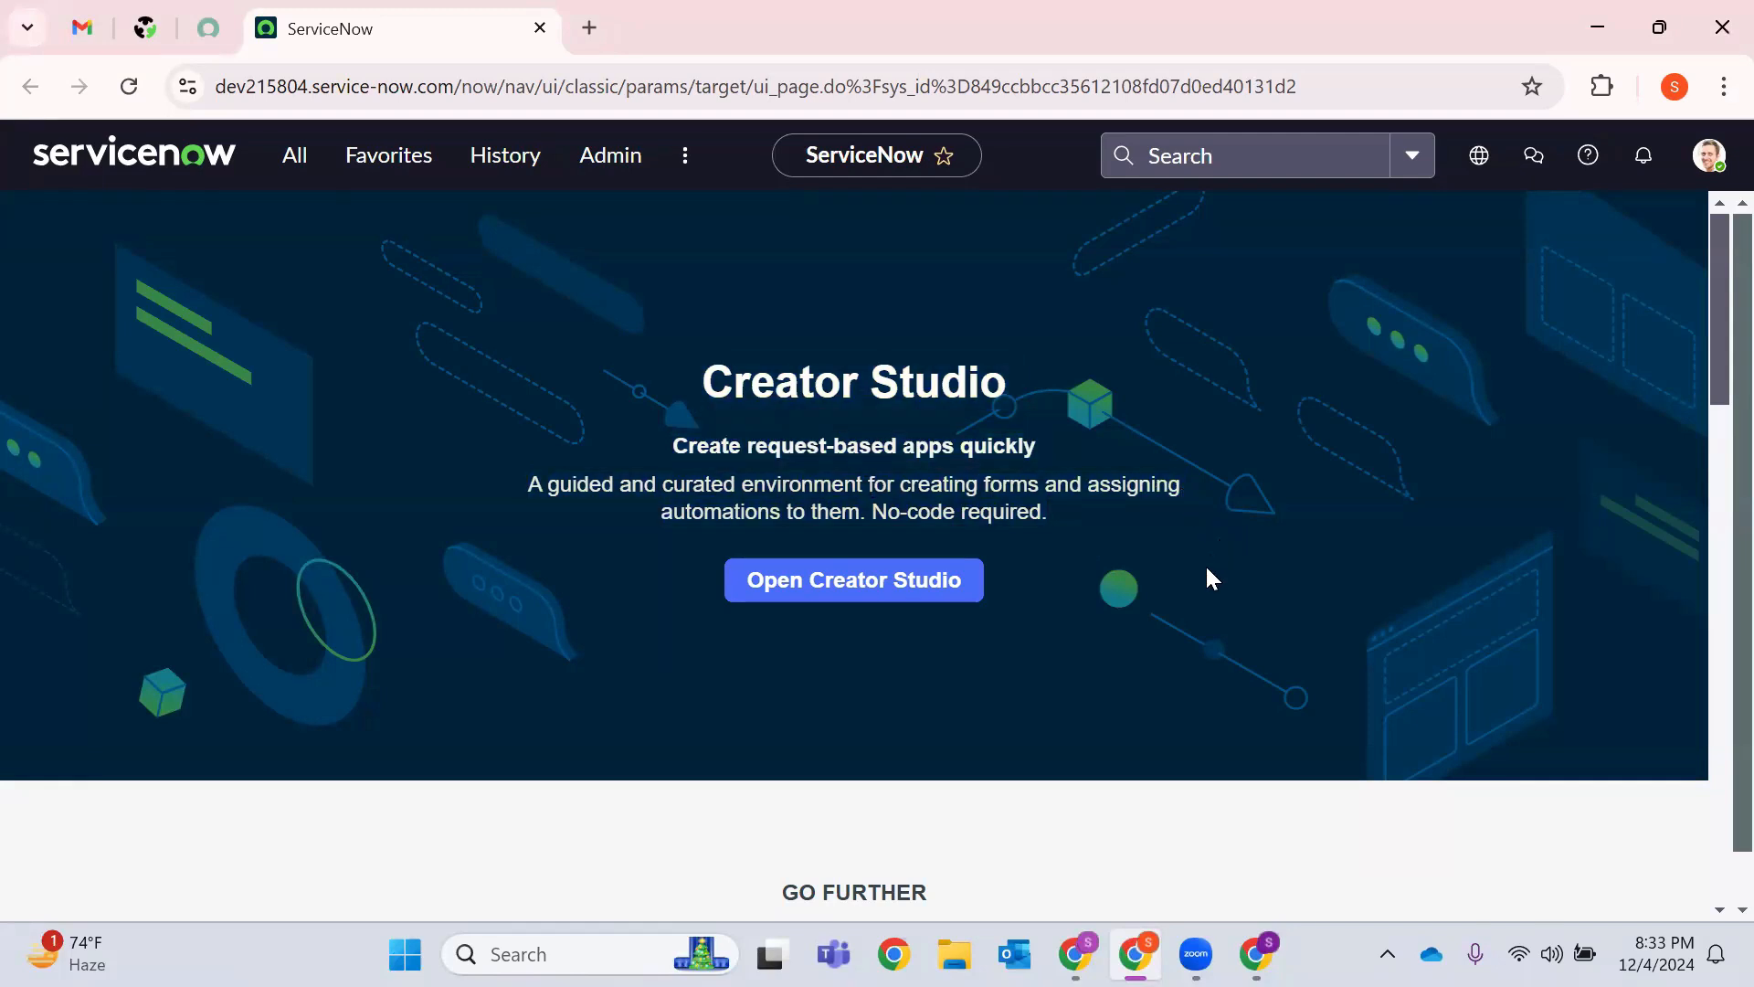
# Highlight the Creator Studio heading, then switch to the developer.servicenow.com portal tab.
pyautogui.moveTo(1086, 521); pyautogui.dragTo(733, 382)
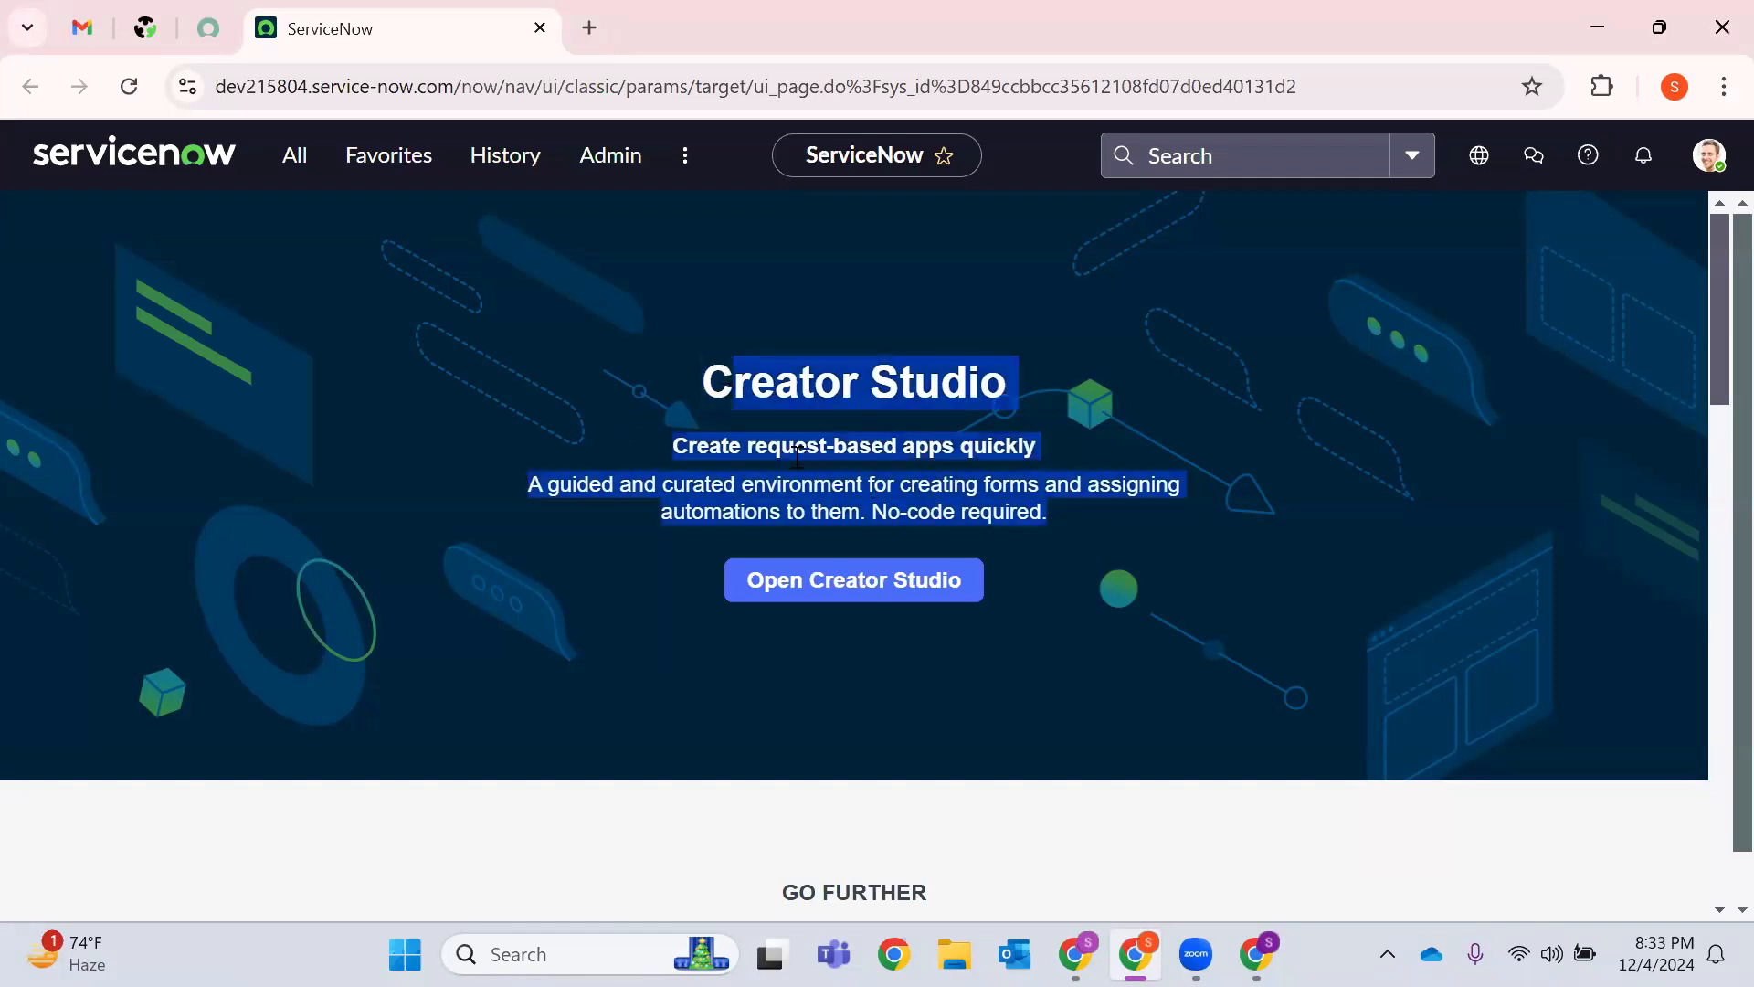
pyautogui.click(1022, 544)
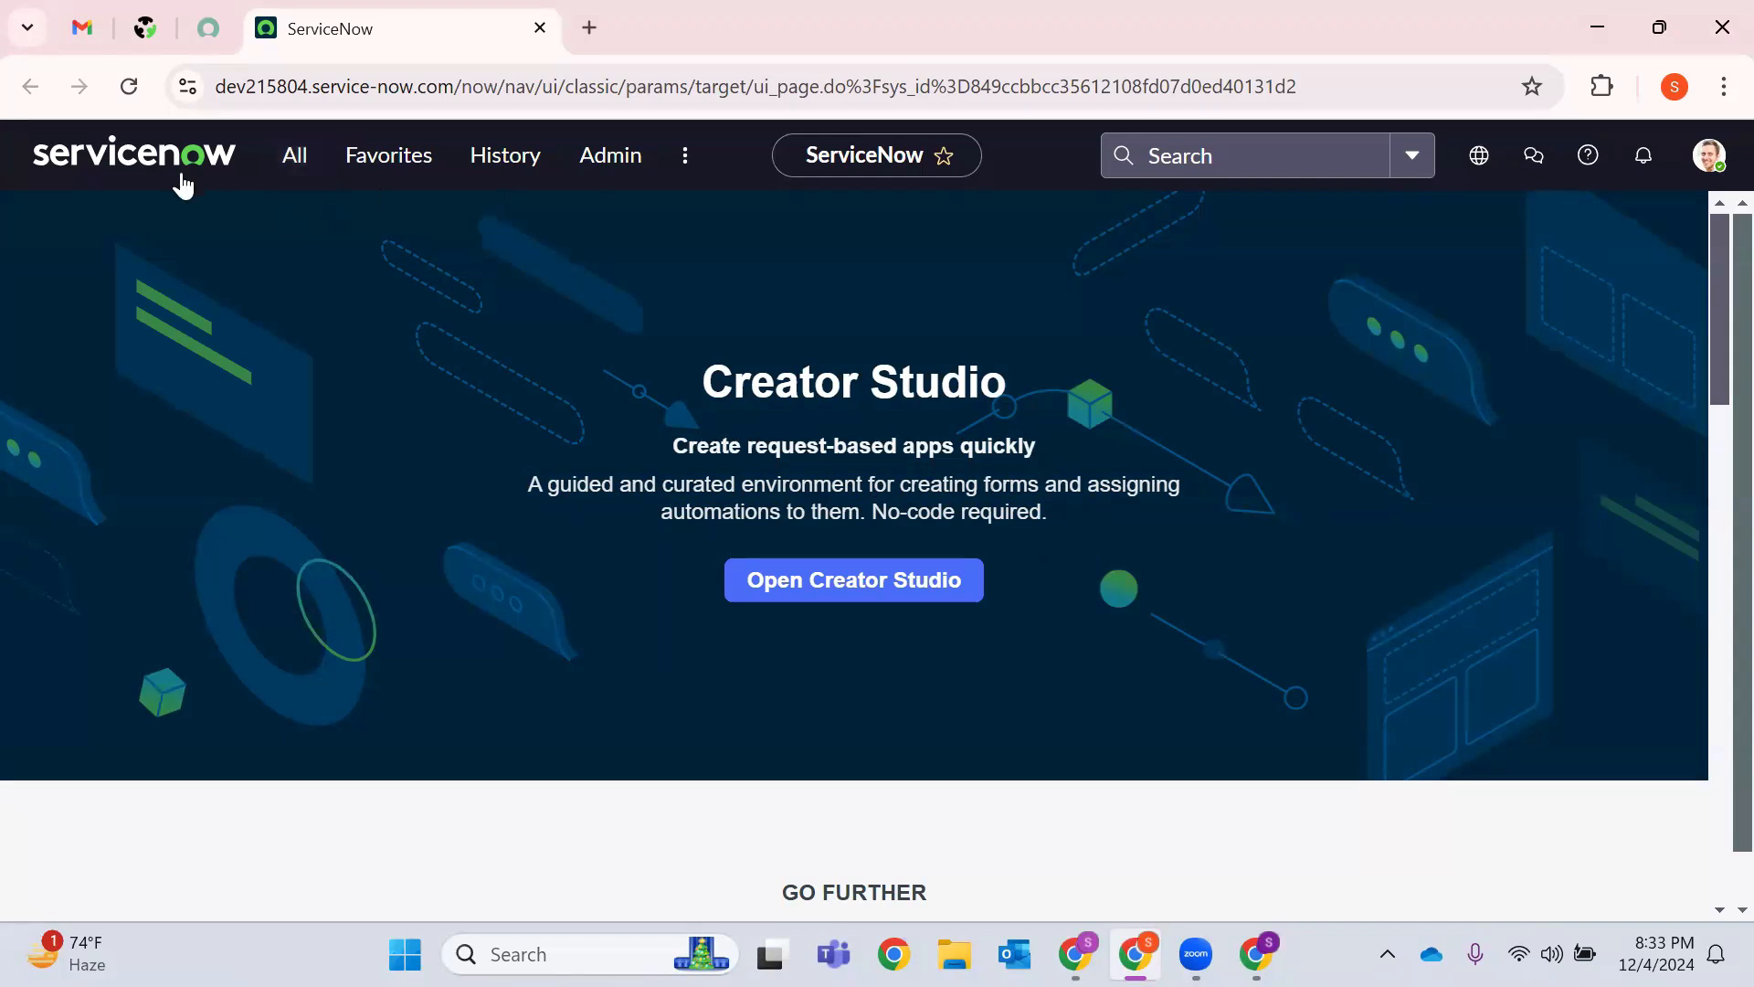
pyautogui.click(210, 25)
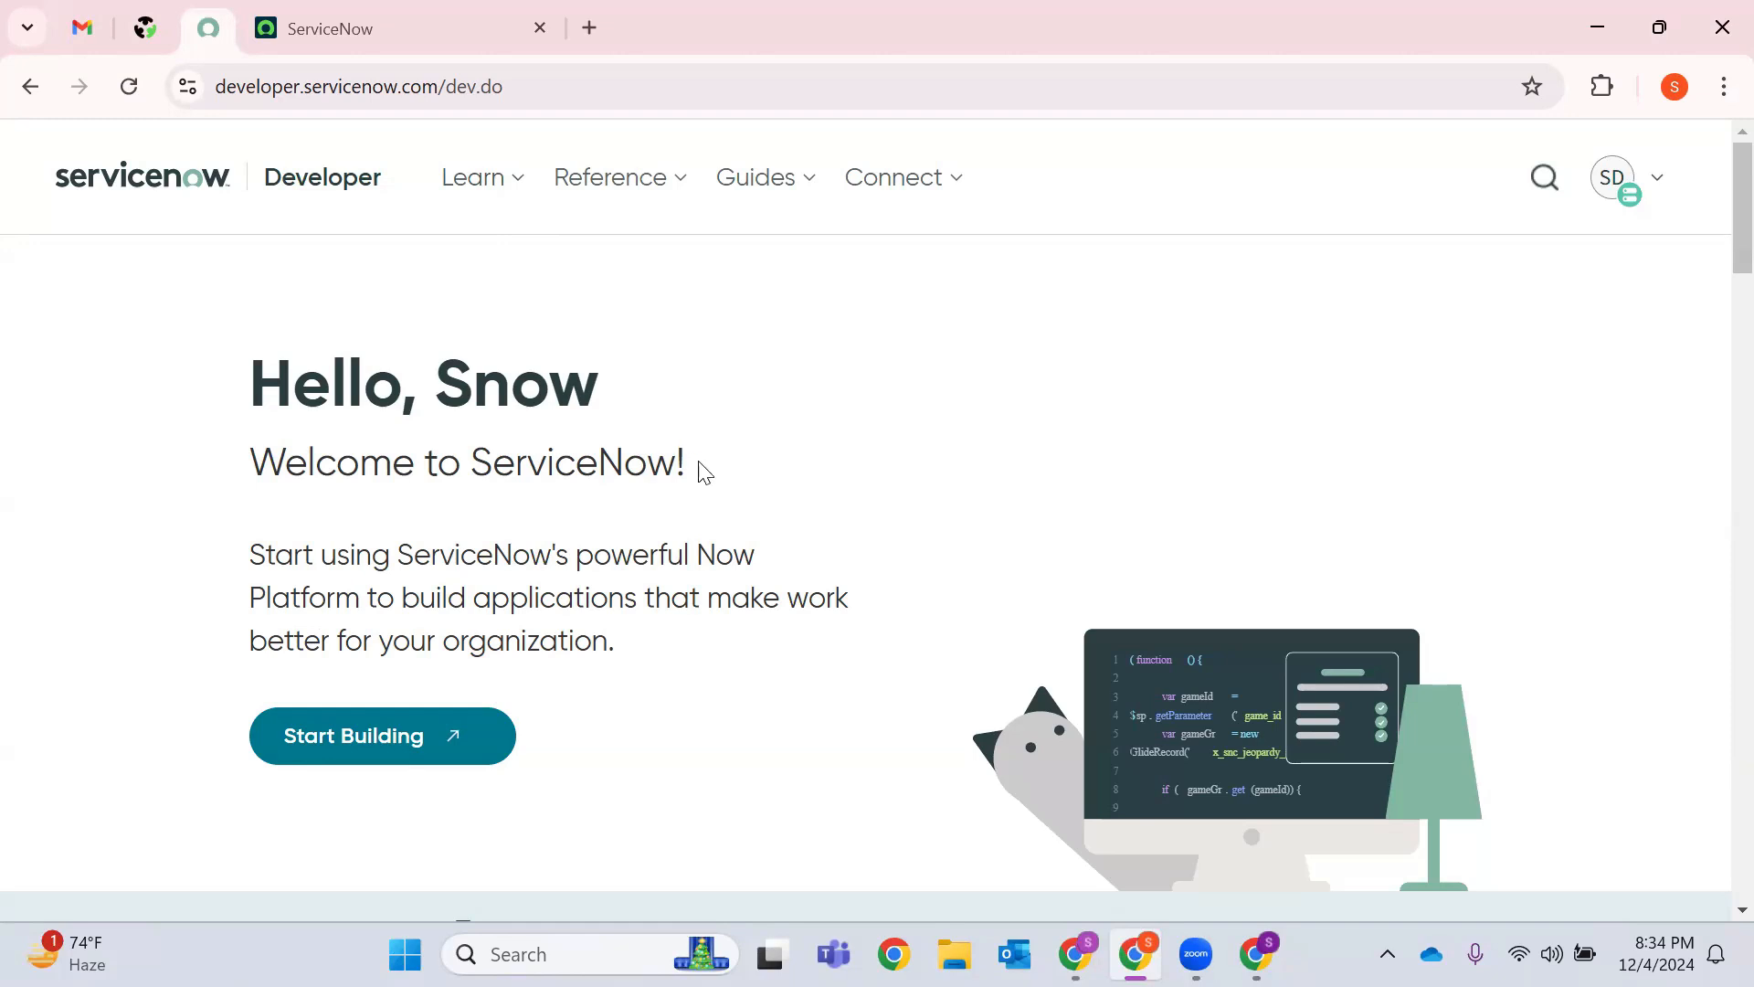
# Highlight the portal's 'Welcome to ServiceNow!' greeting, then go back to the instance tab.
pyautogui.moveTo(692, 471); pyautogui.dragTo(239, 508)
pyautogui.moveTo(638, 649); pyautogui.dragTo(281, 400)
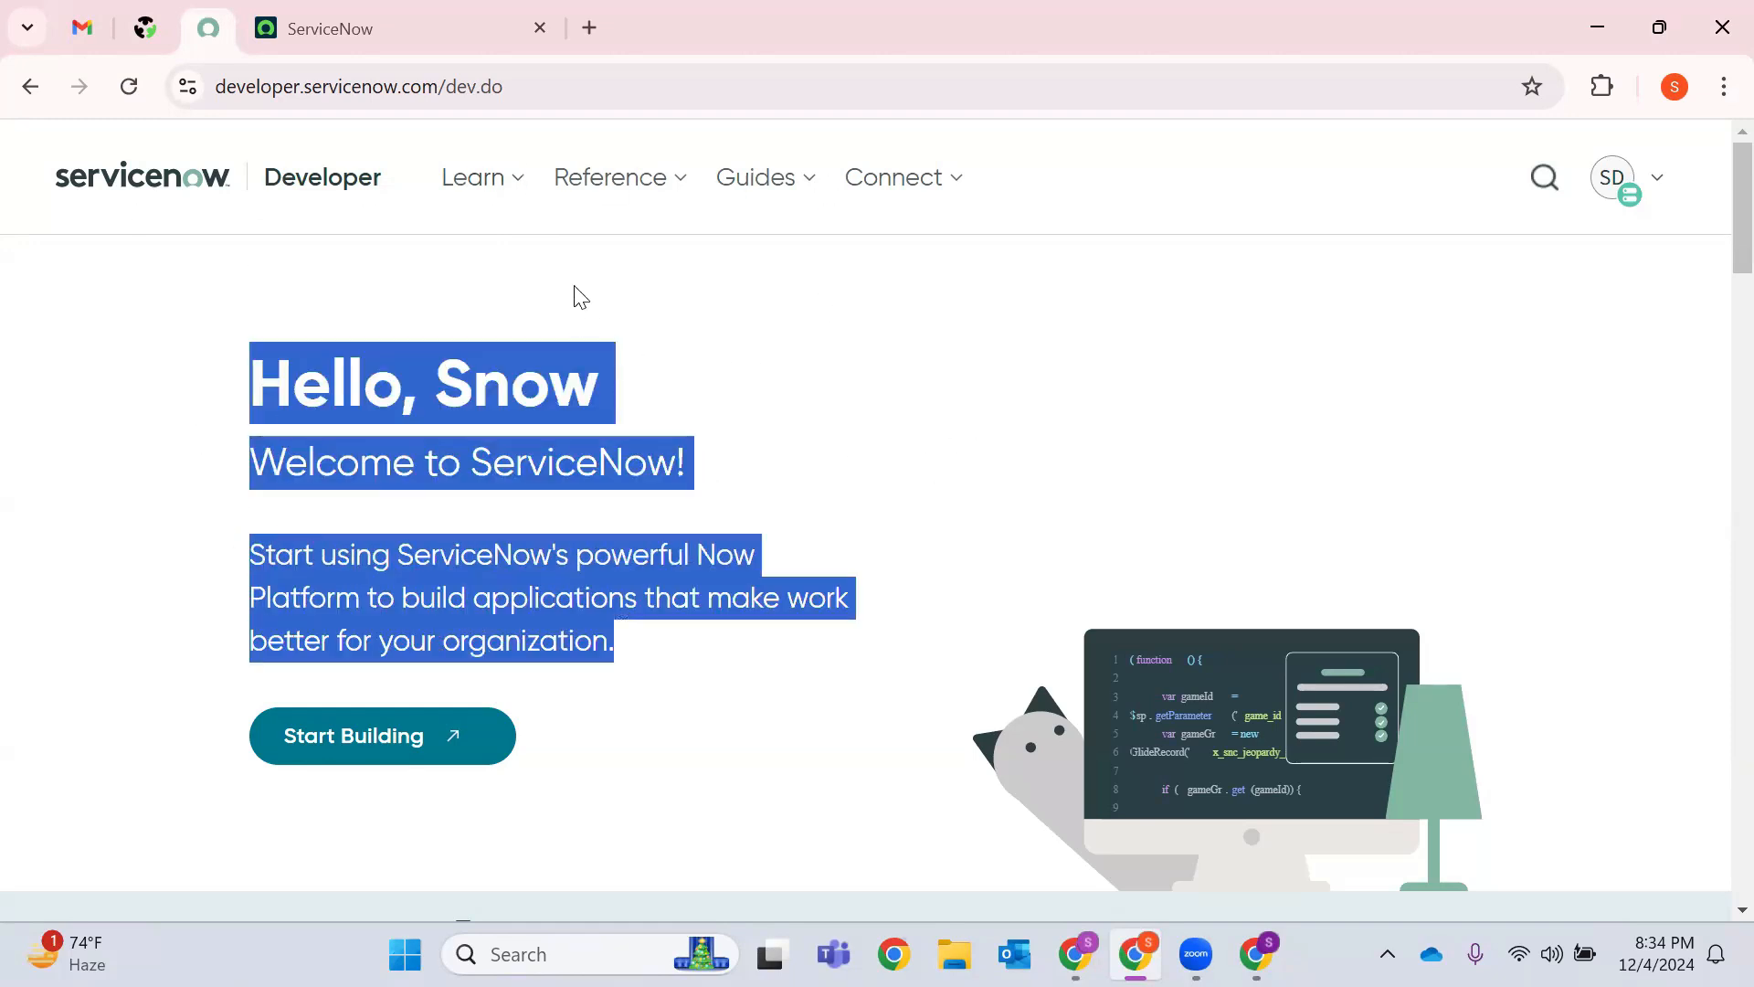
pyautogui.click(544, 301)
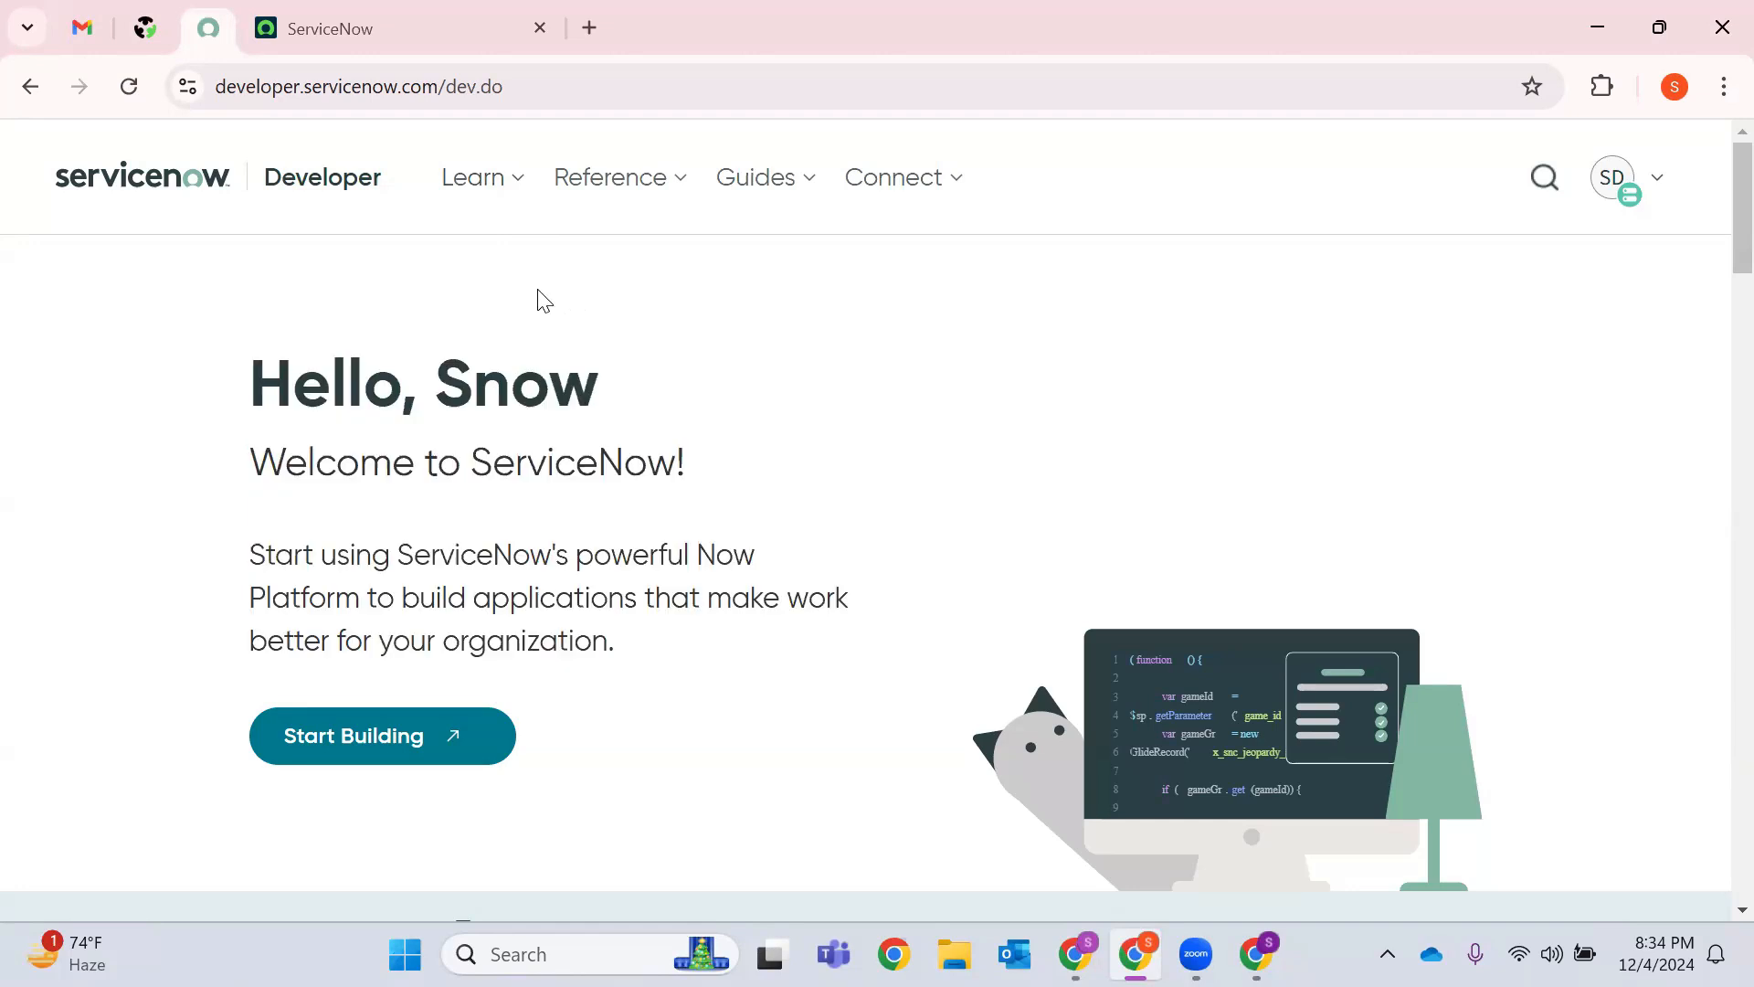
pyautogui.click(467, 41)
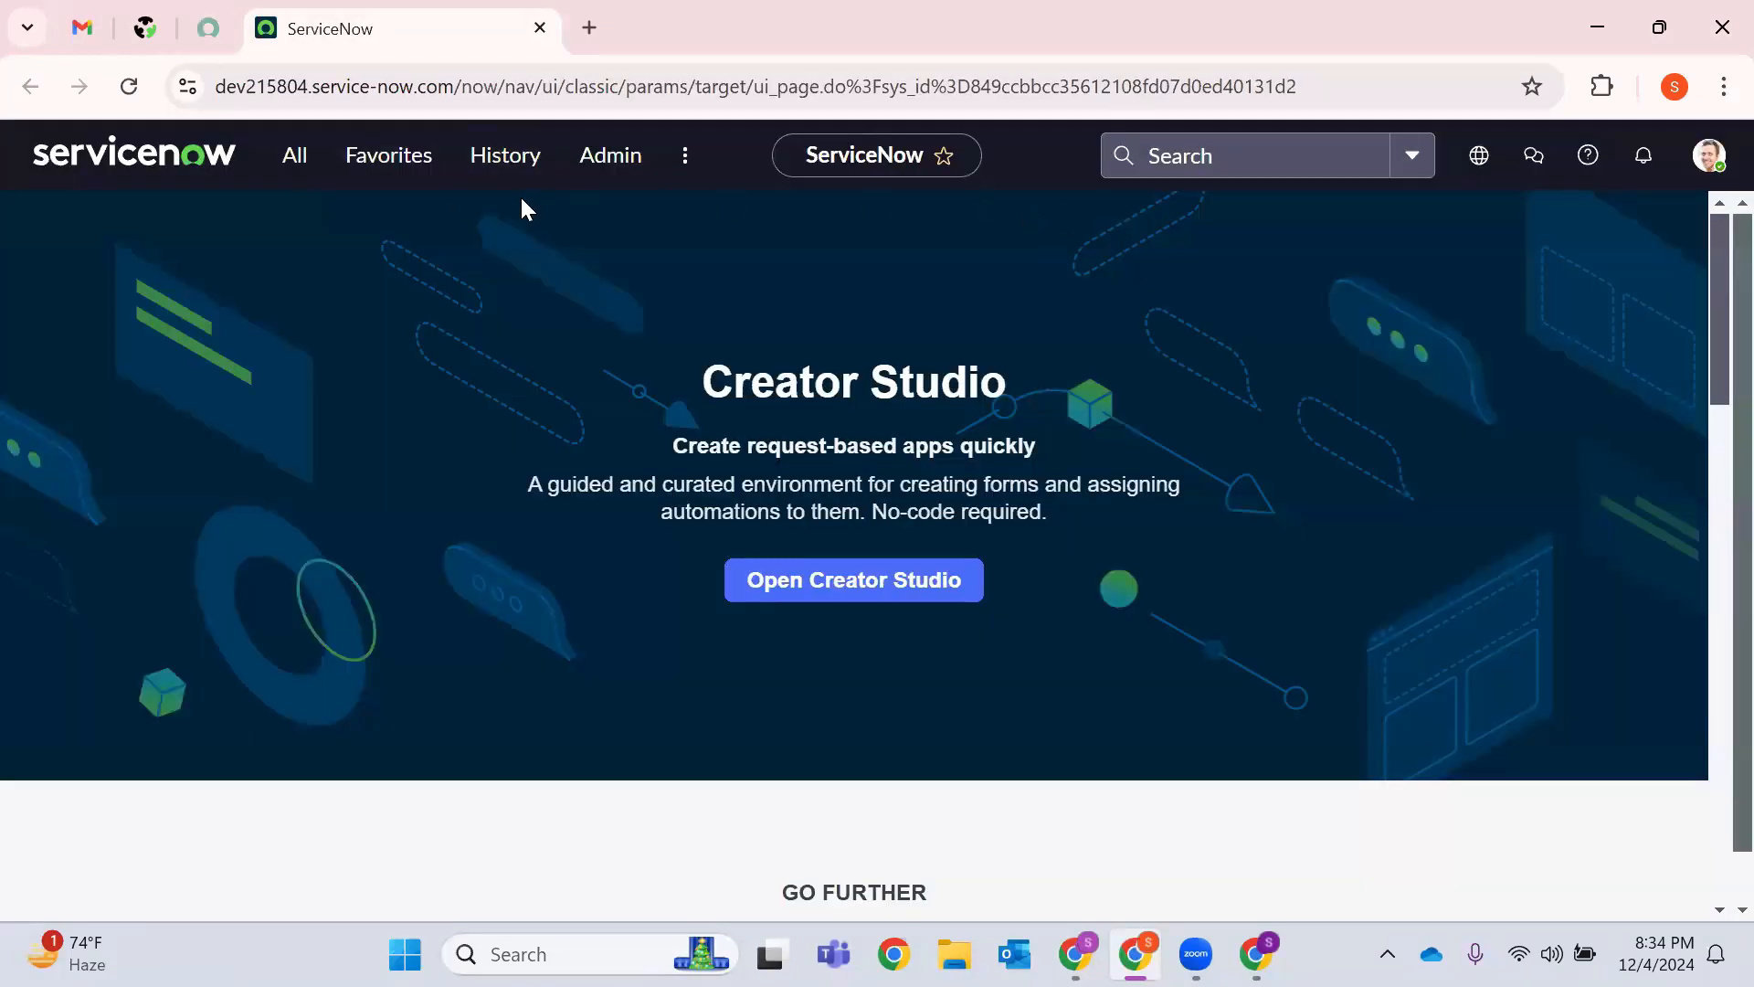
pyautogui.click(216, 27)
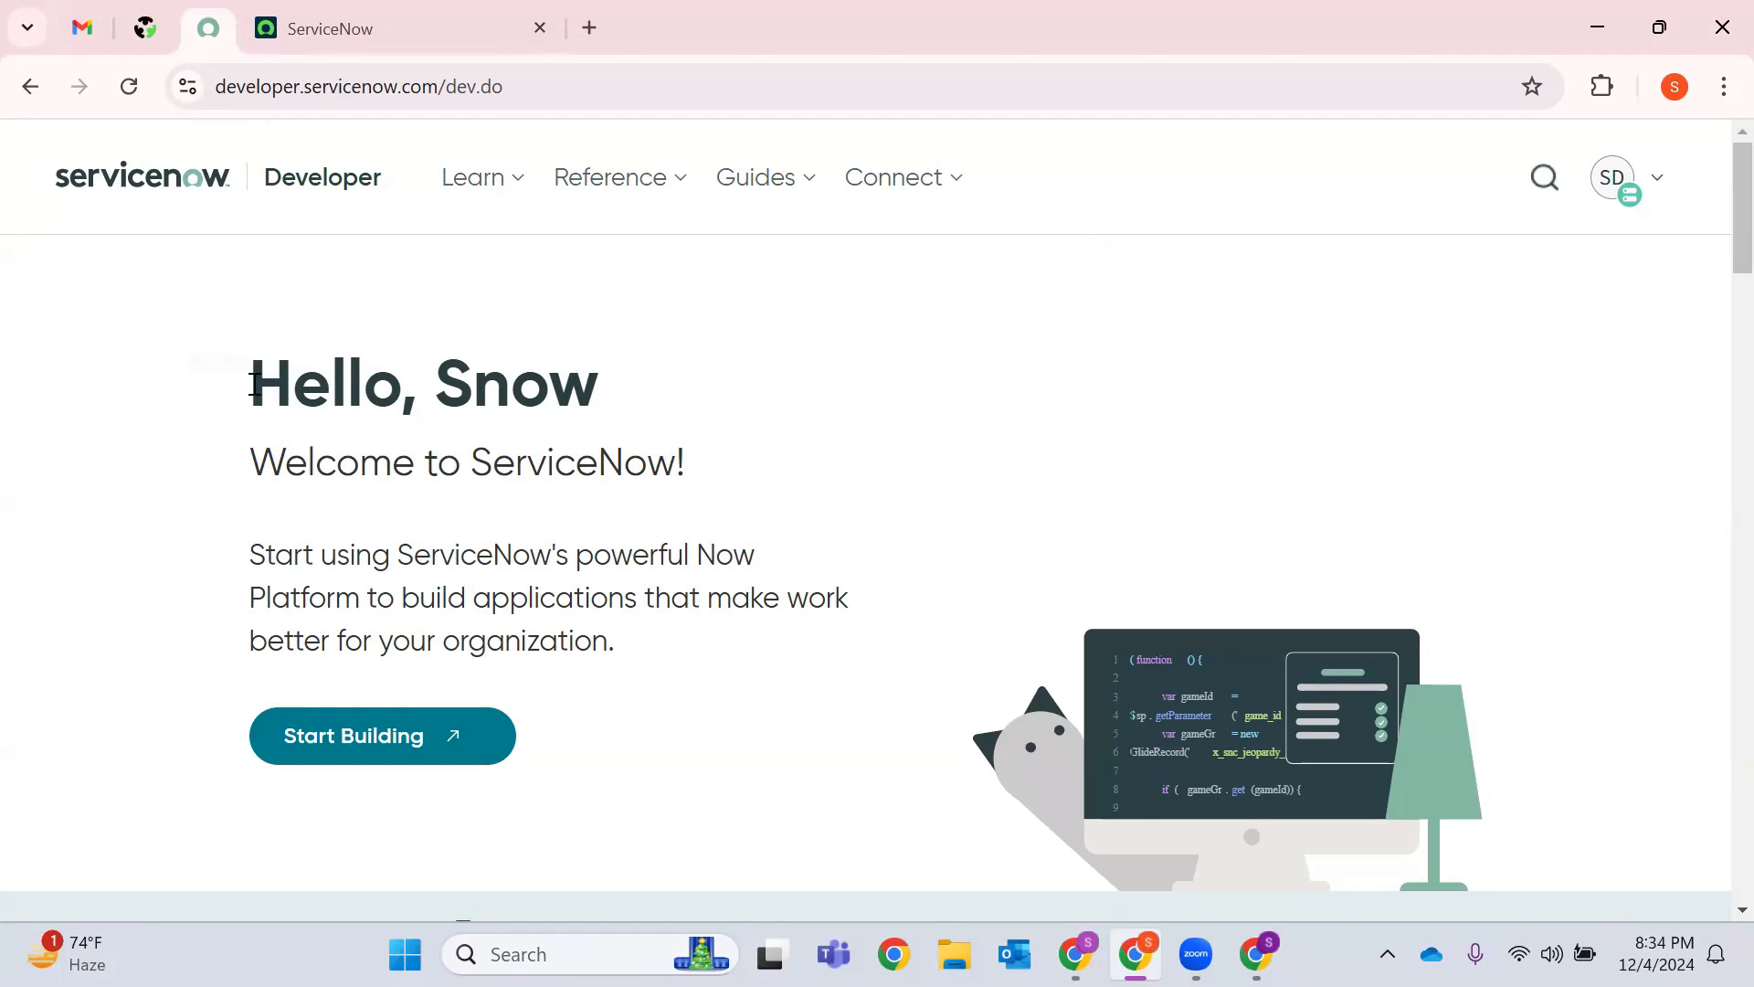
pyautogui.moveTo(247, 382); pyautogui.dragTo(684, 405)
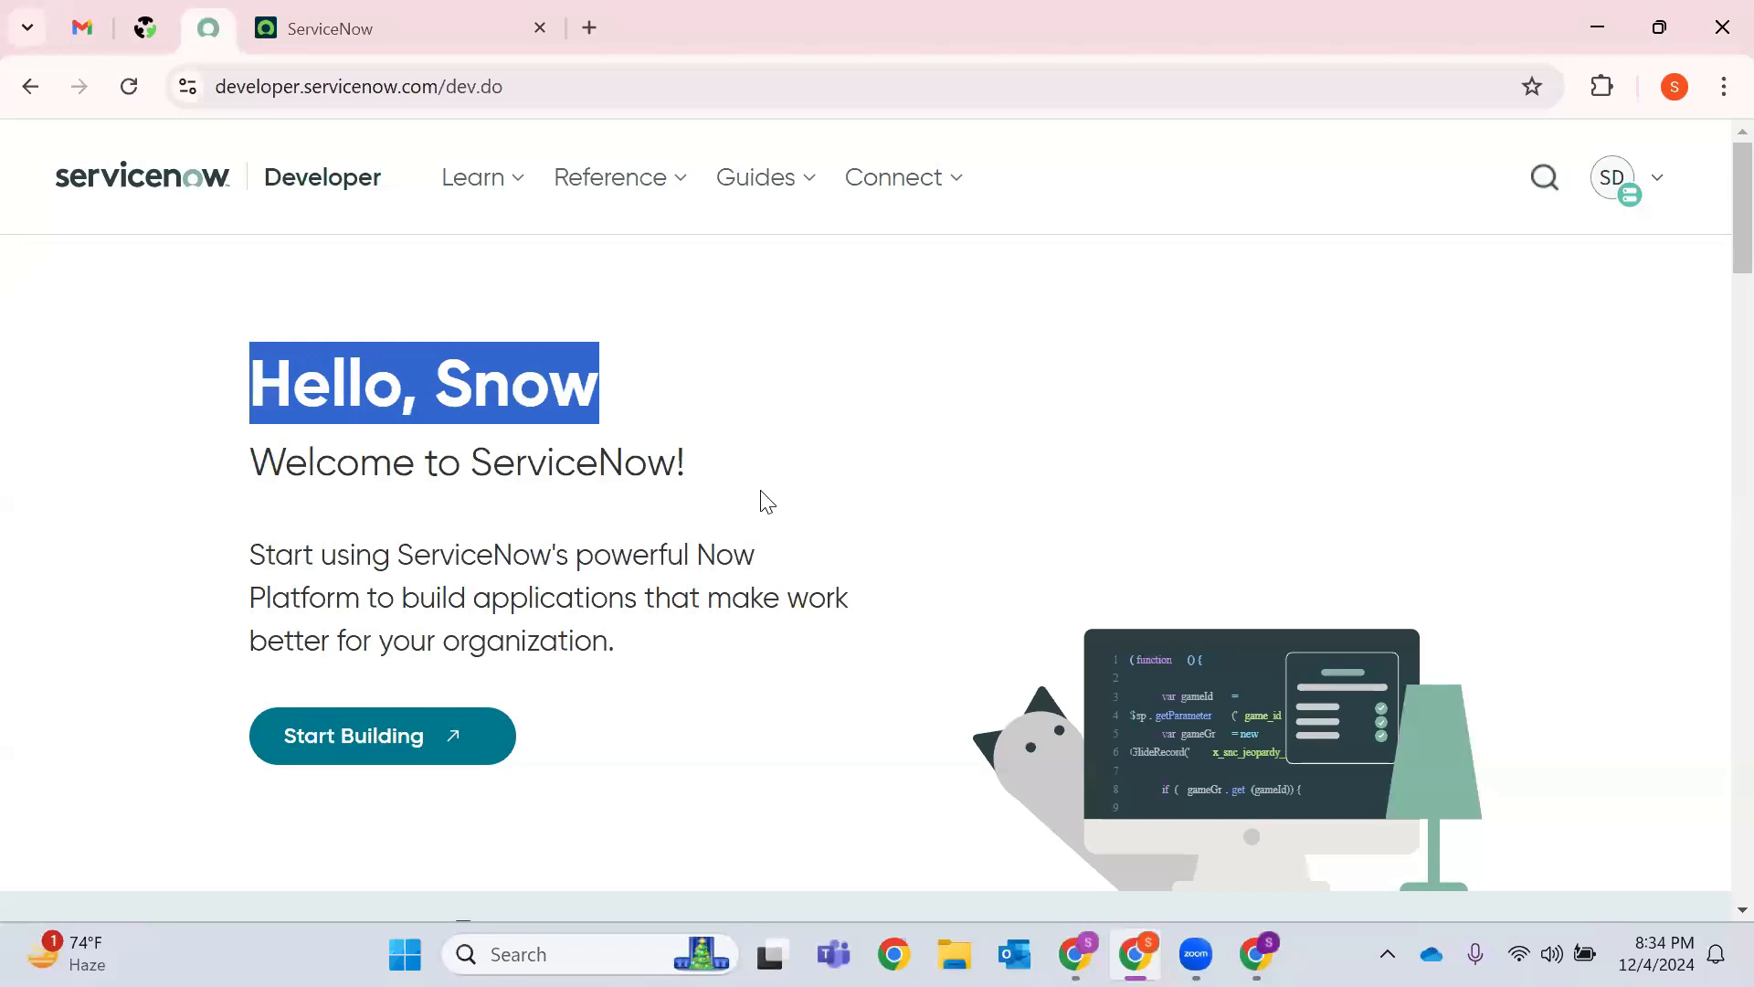
pyautogui.click(382, 15)
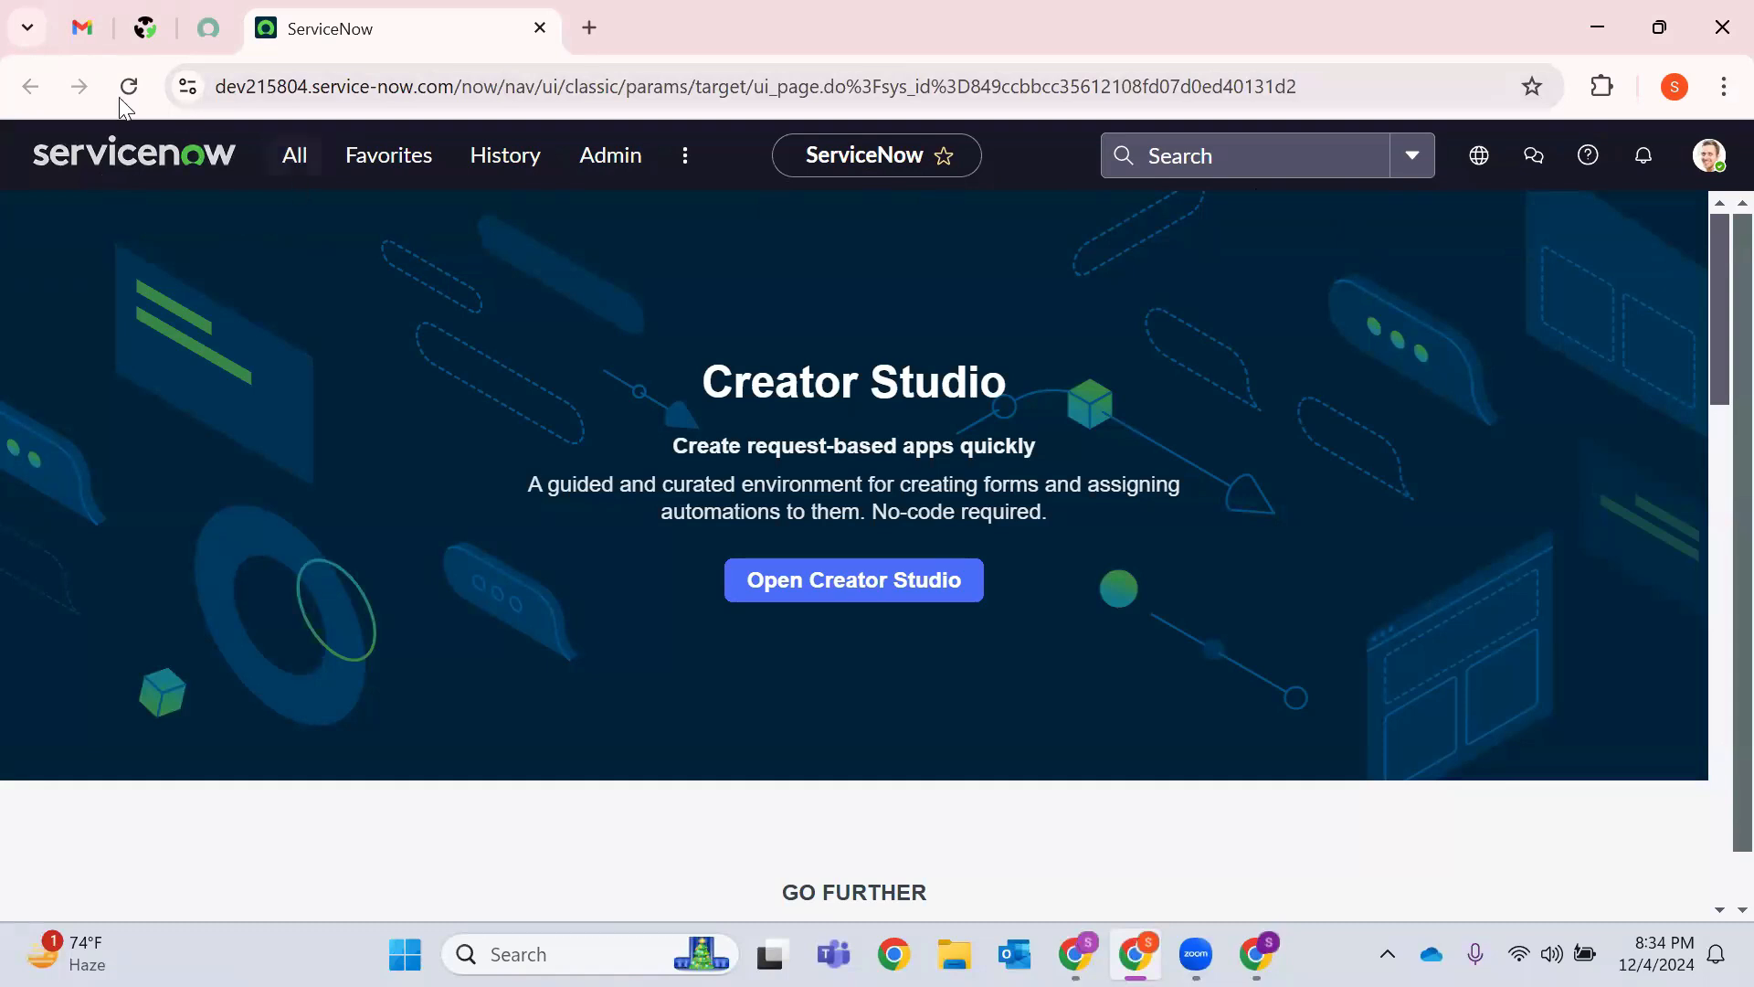
# Highlight the instance name, https prefix and service-now.com domain in the URL, then open All.
pyautogui.doubleClick(287, 87)
pyautogui.tripleClick(488, 87)
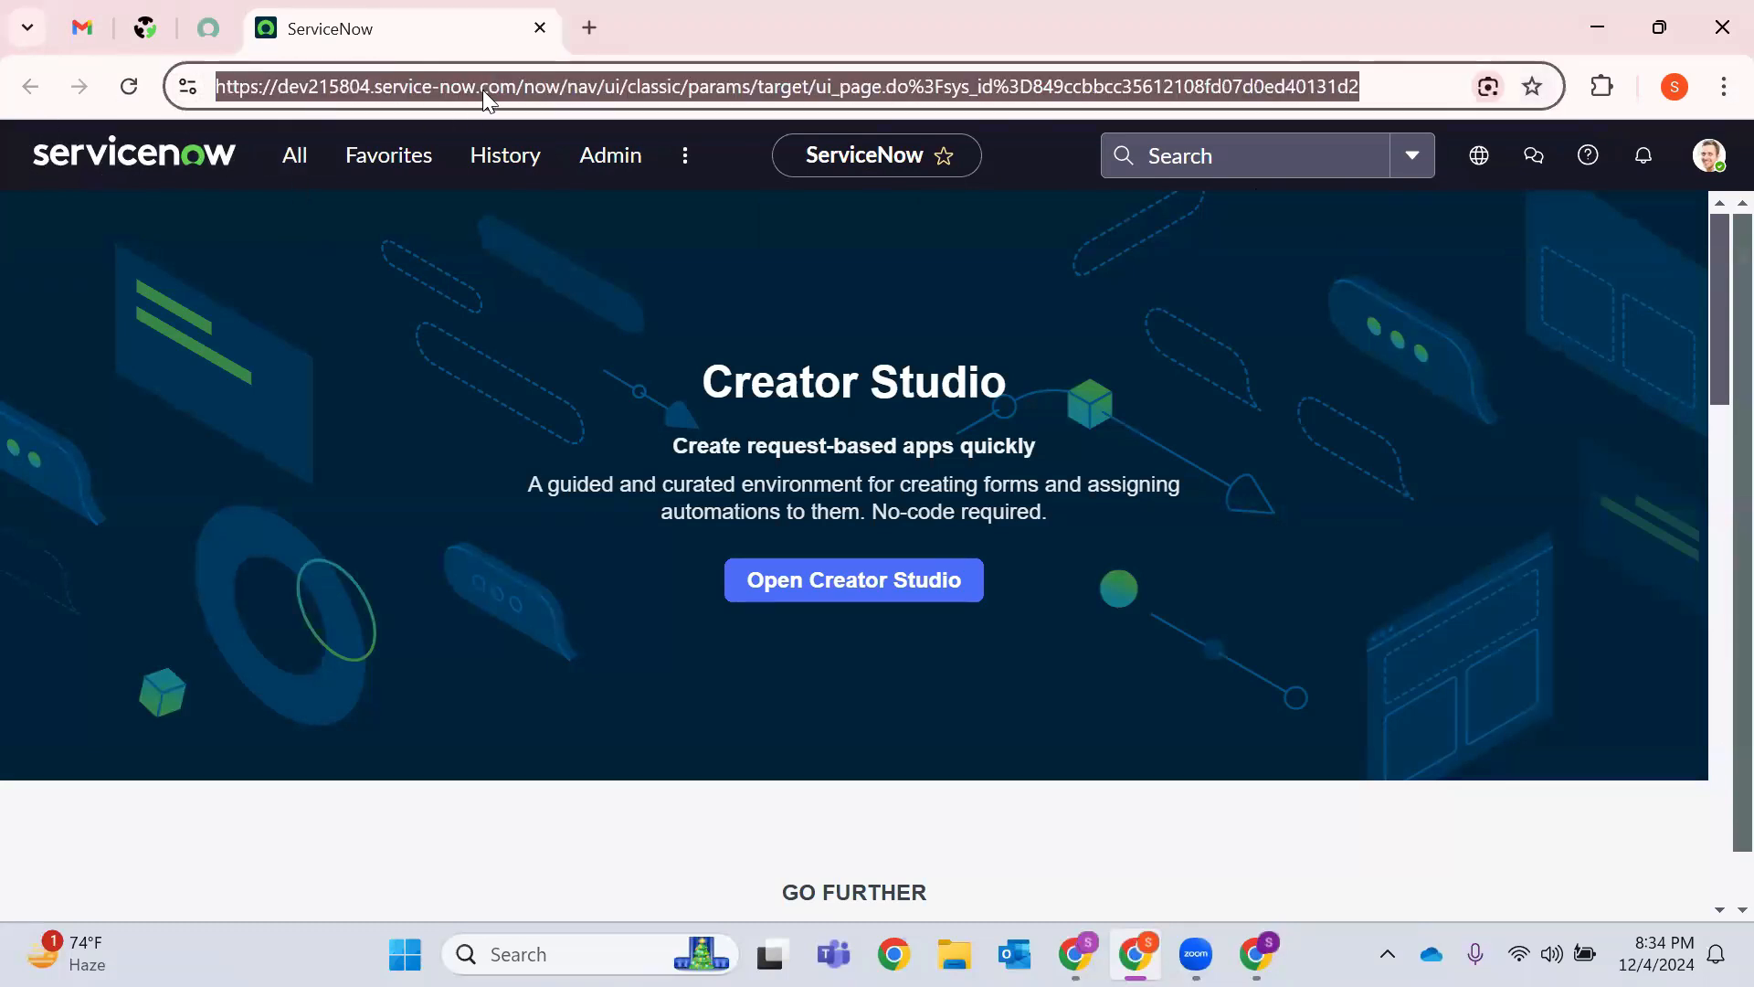
pyautogui.doubleClick(483, 89)
pyautogui.click(233, 95)
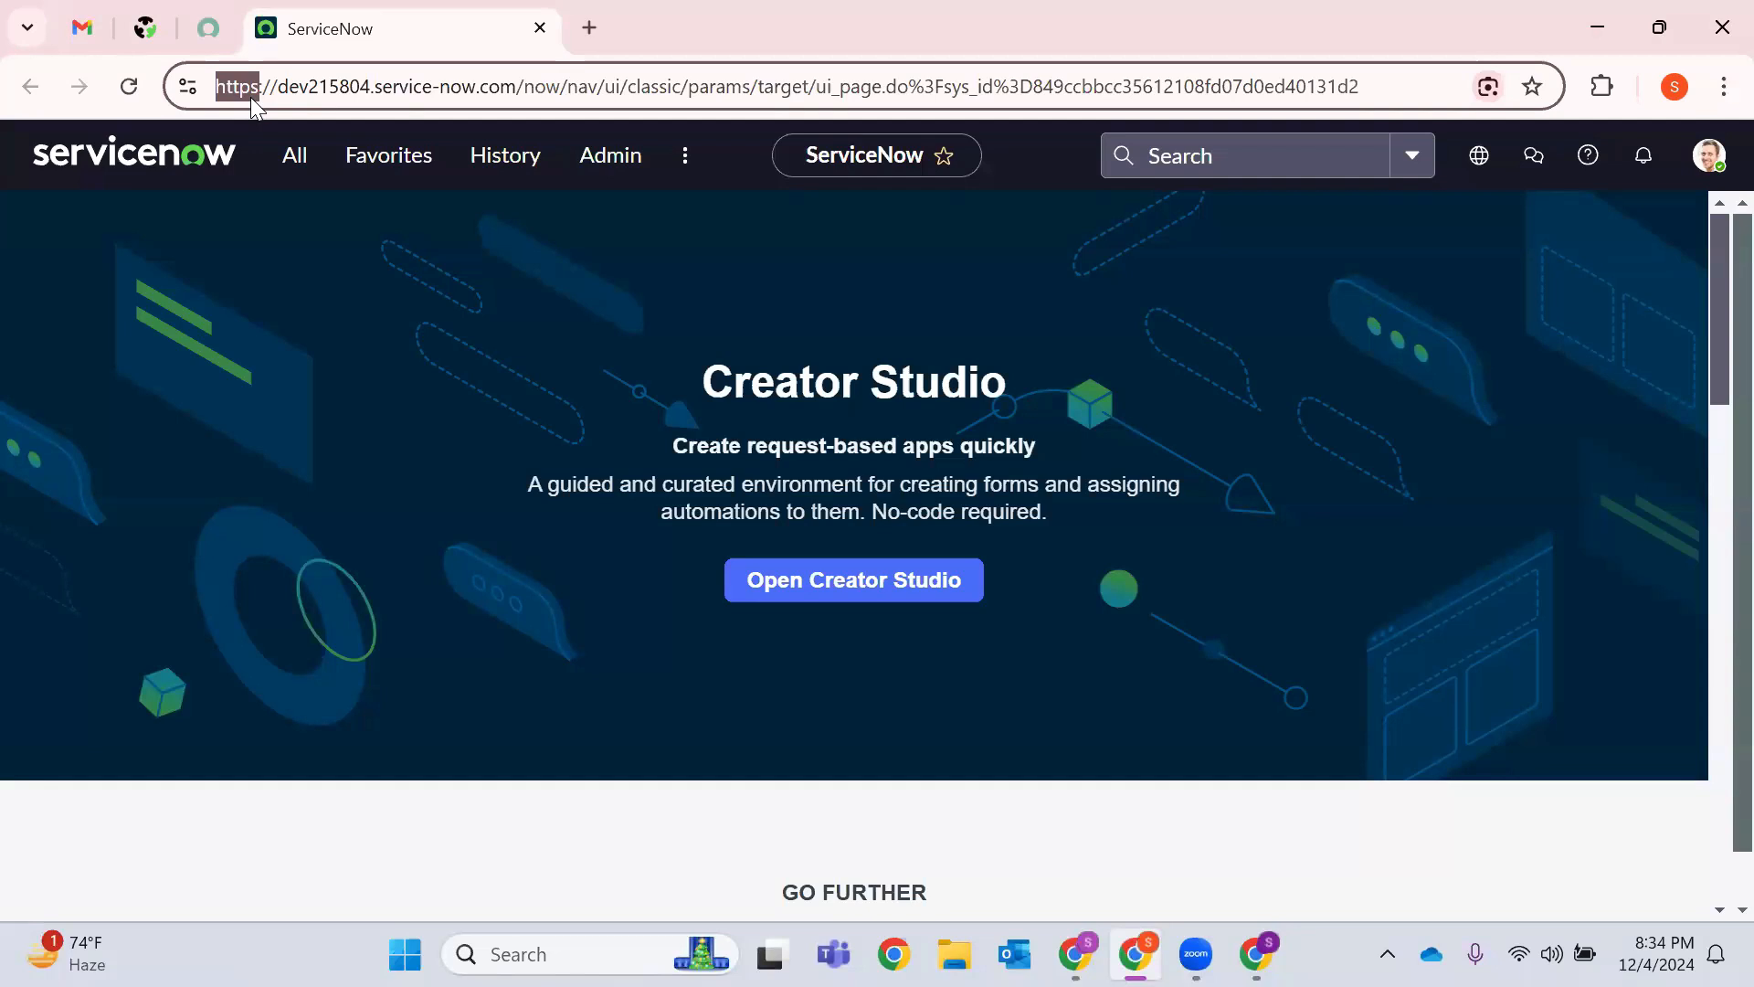
pyautogui.doubleClick(336, 89)
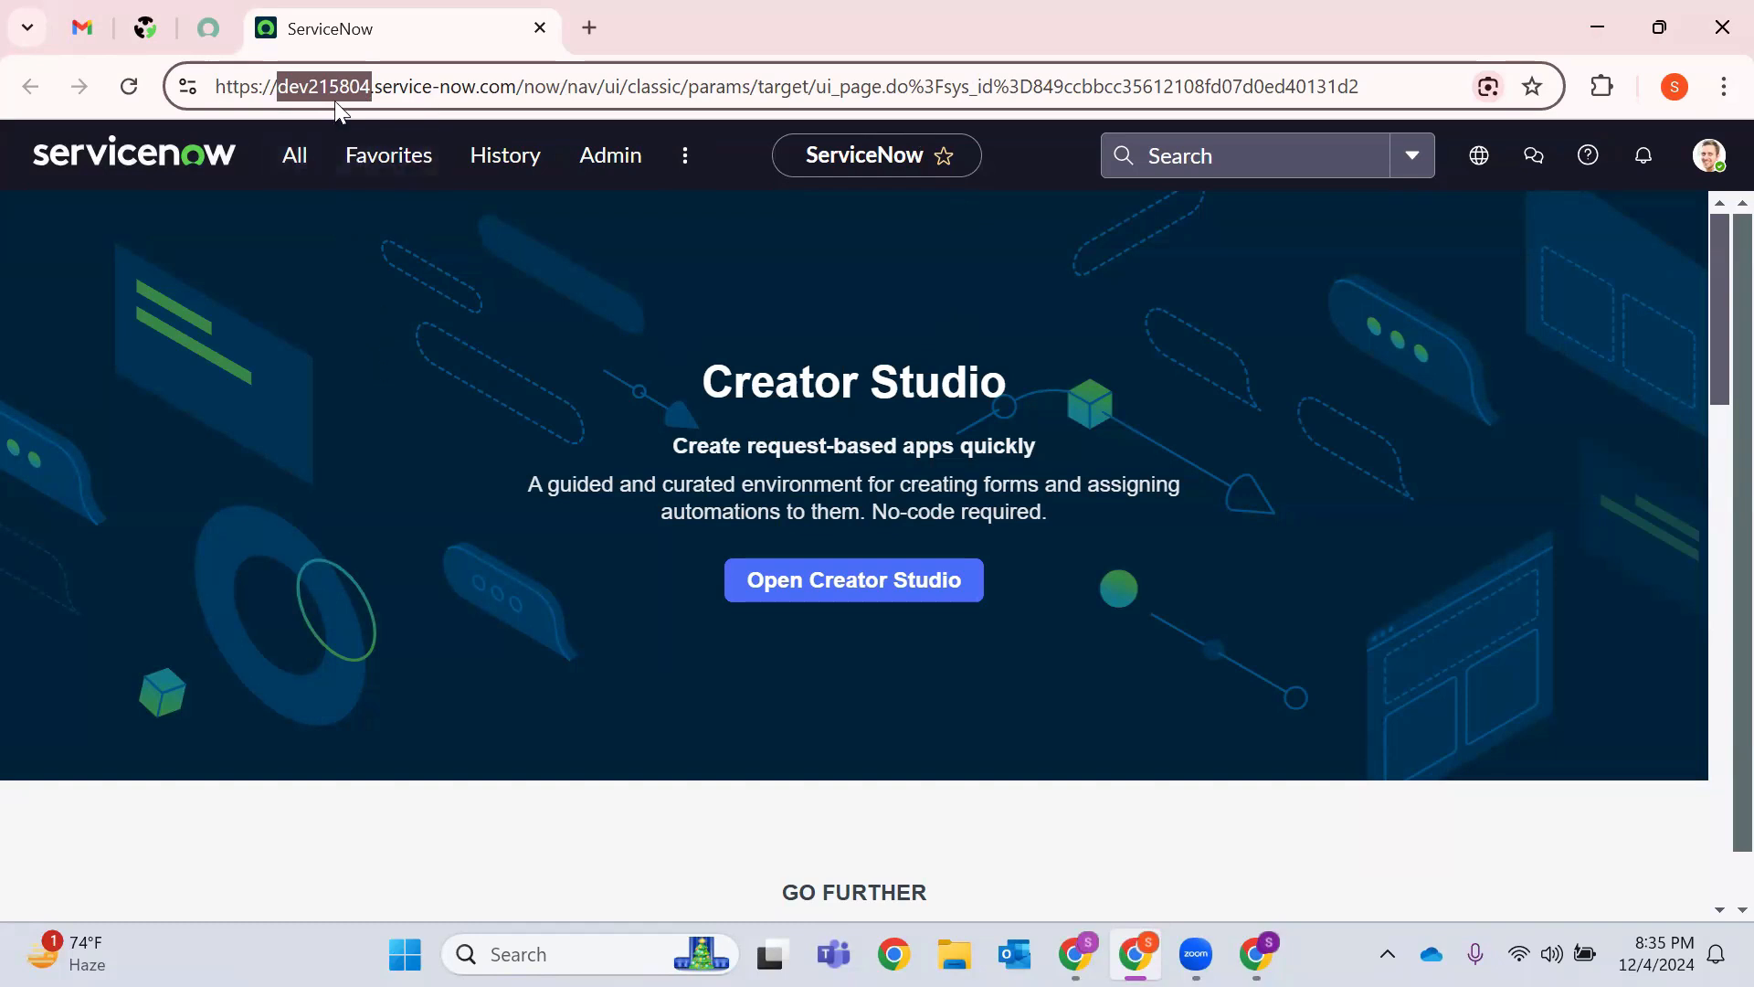
pyautogui.click(375, 88)
pyautogui.moveTo(432, 86); pyautogui.dragTo(522, 99)
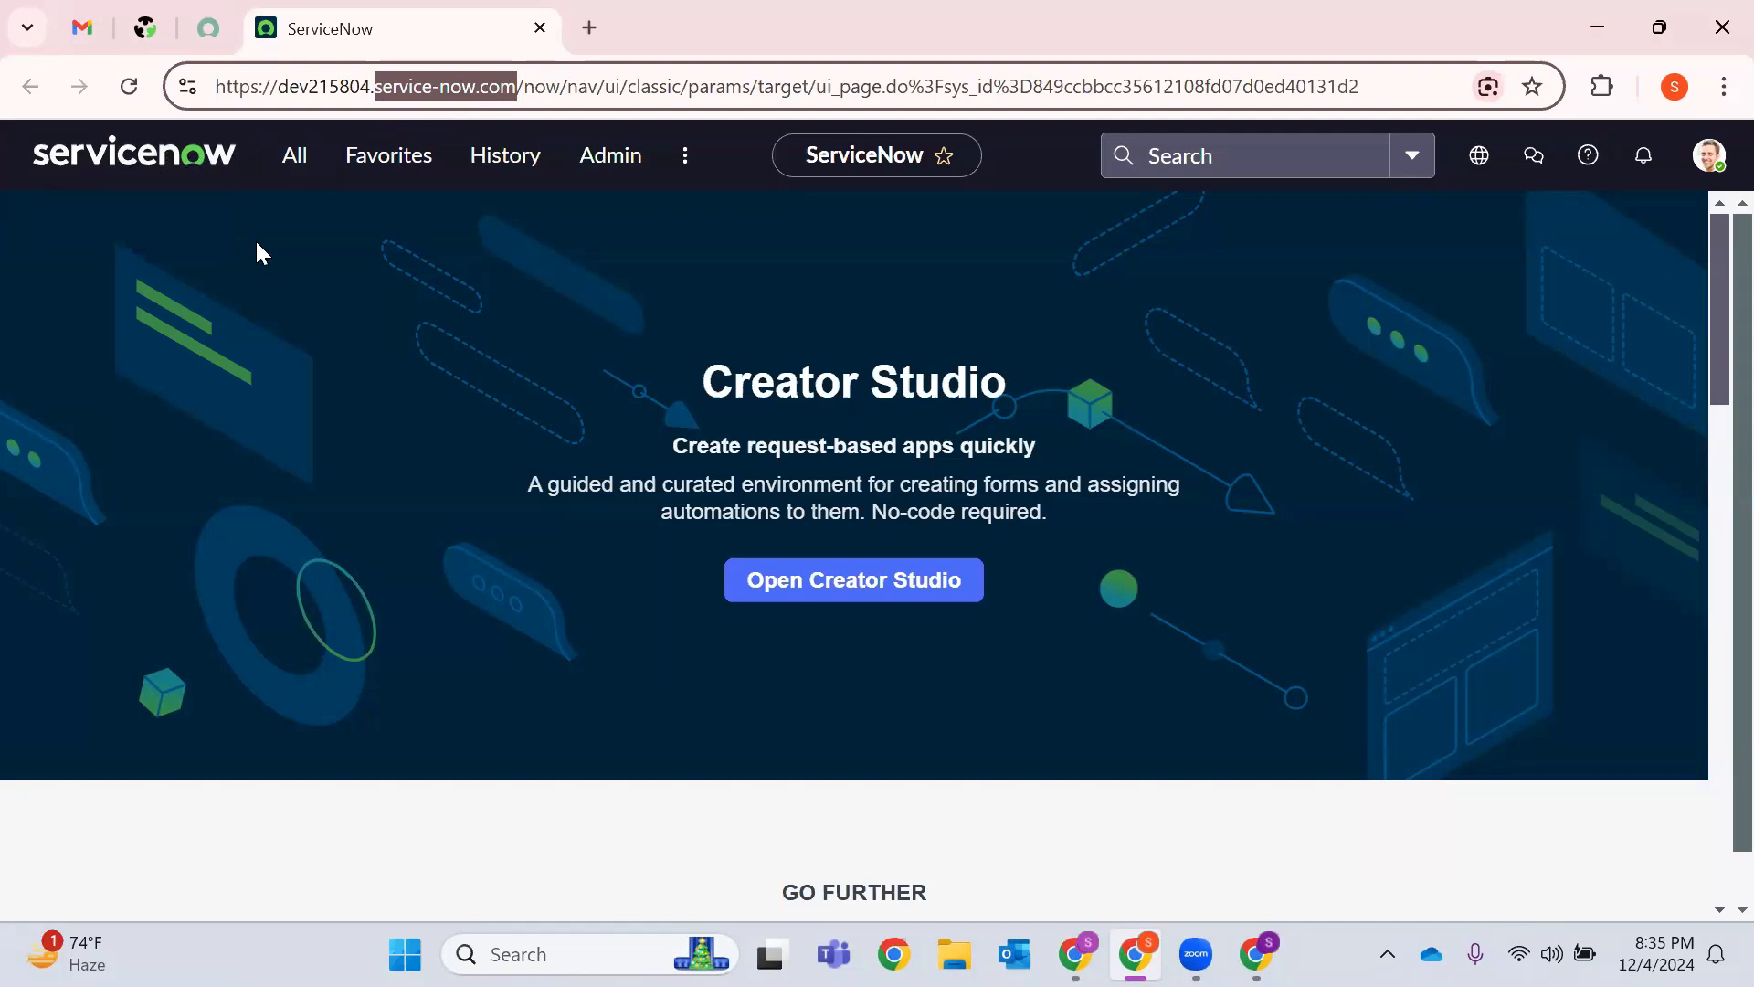
pyautogui.click(291, 172)
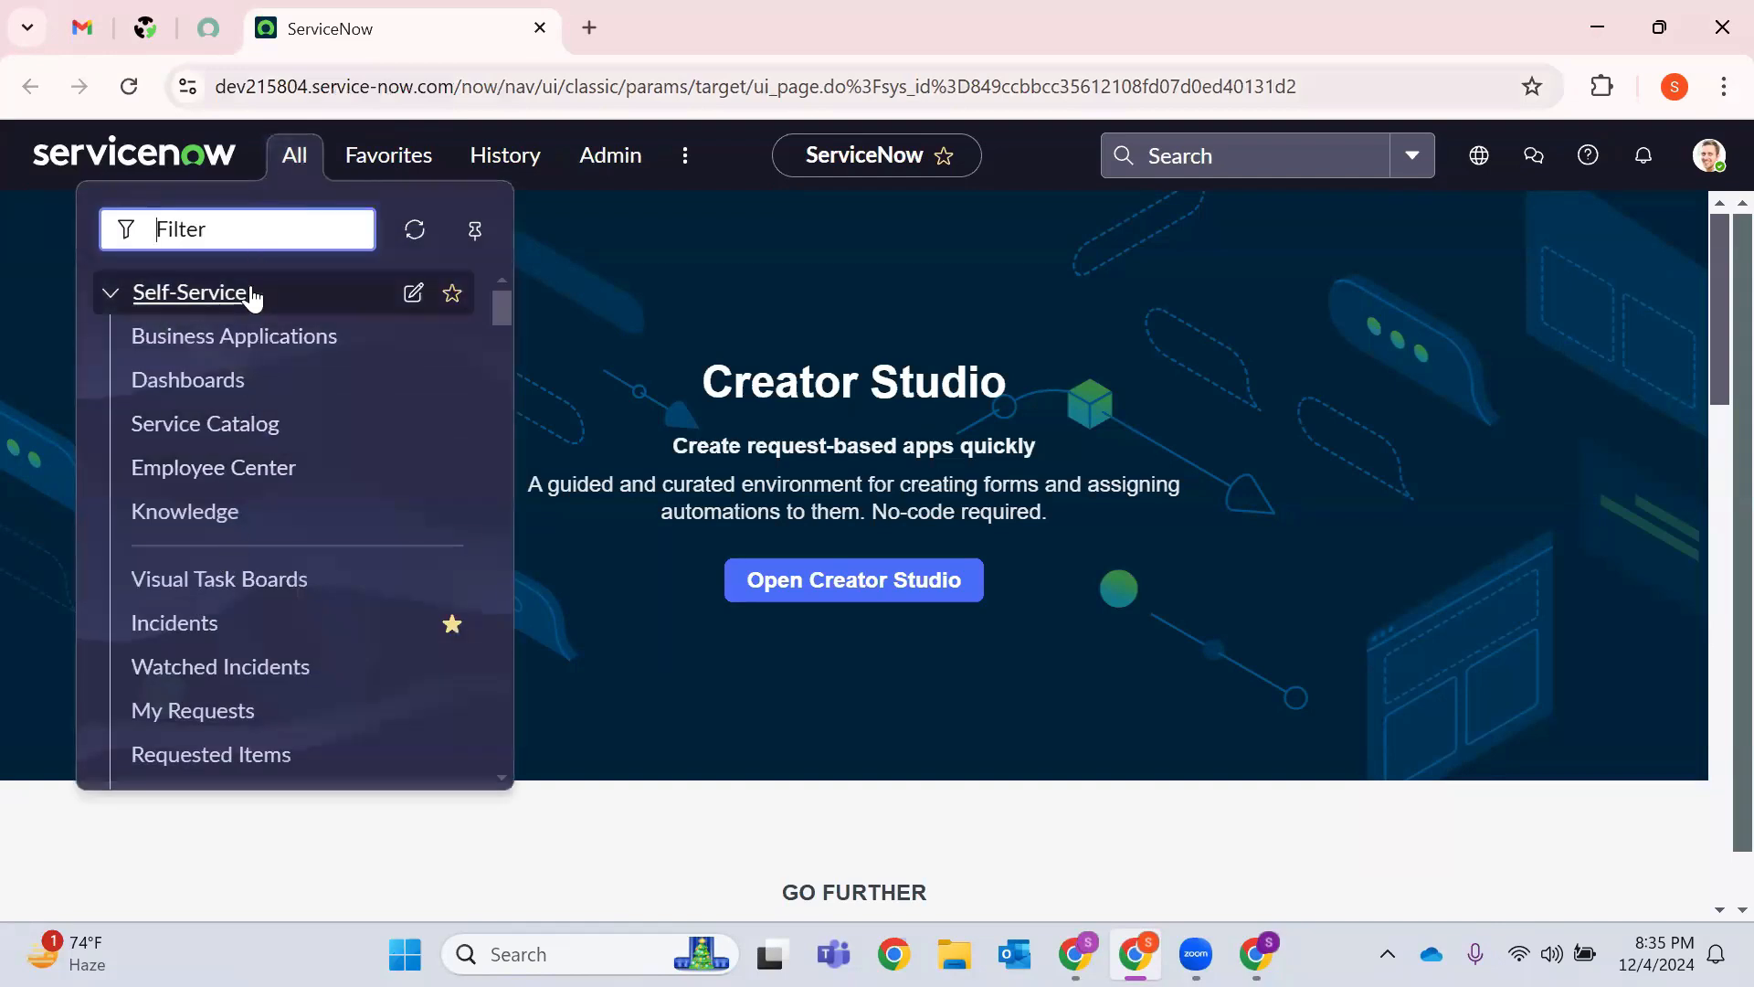
# Filter the application navigator to 'Incident' modules.
pyautogui.scroll(-5, 245, 372)
pyautogui.scroll(5, 243, 373)
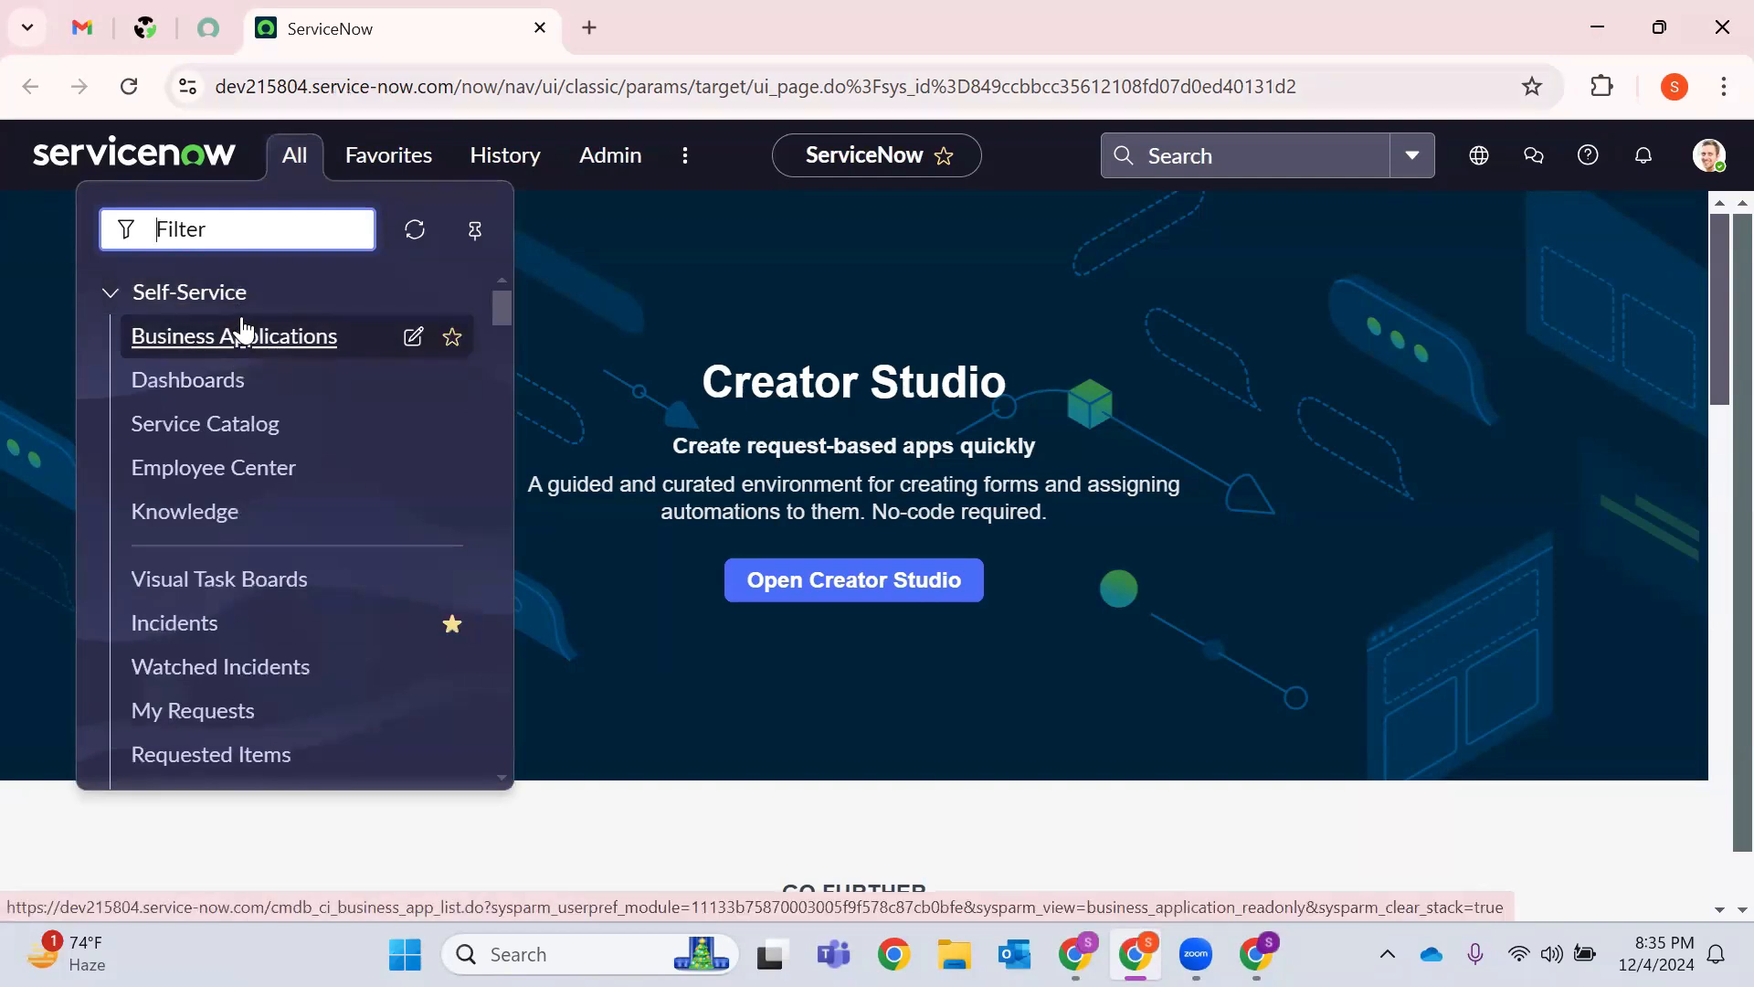
pyautogui.write('Menu')
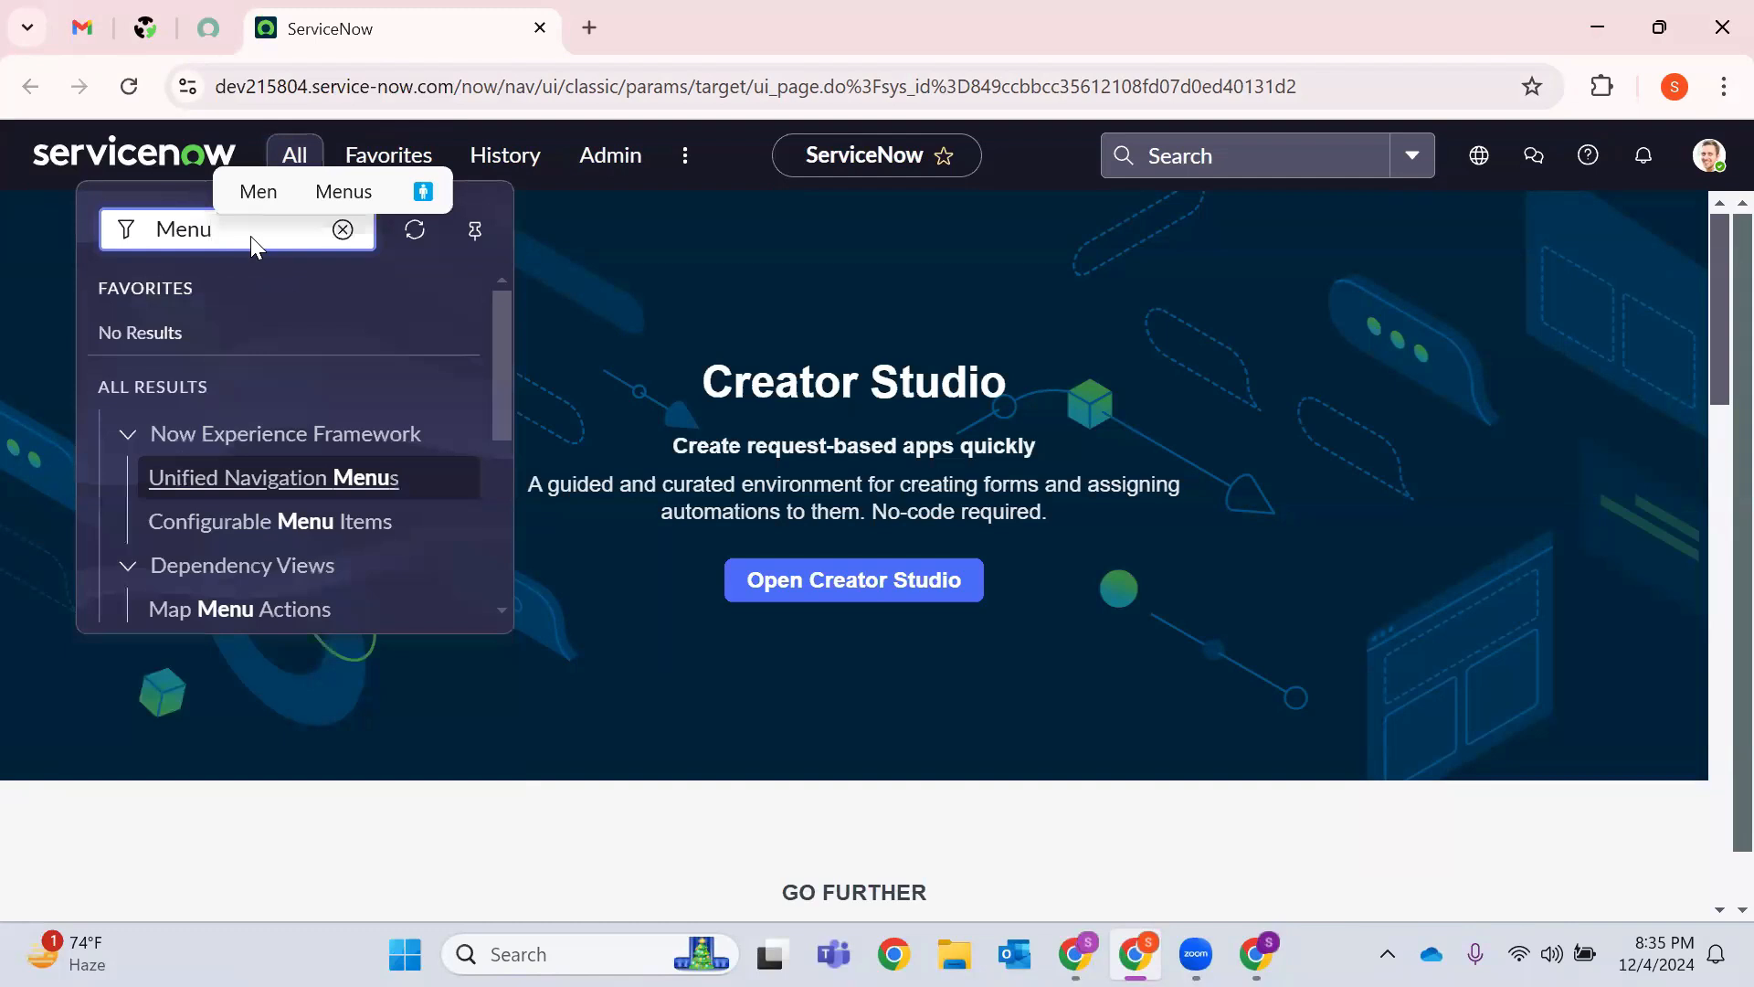
pyautogui.press('BackSpace')
pyautogui.press('BackSpace')
pyautogui.press('BackSpace')
pyautogui.press('BackSpace')
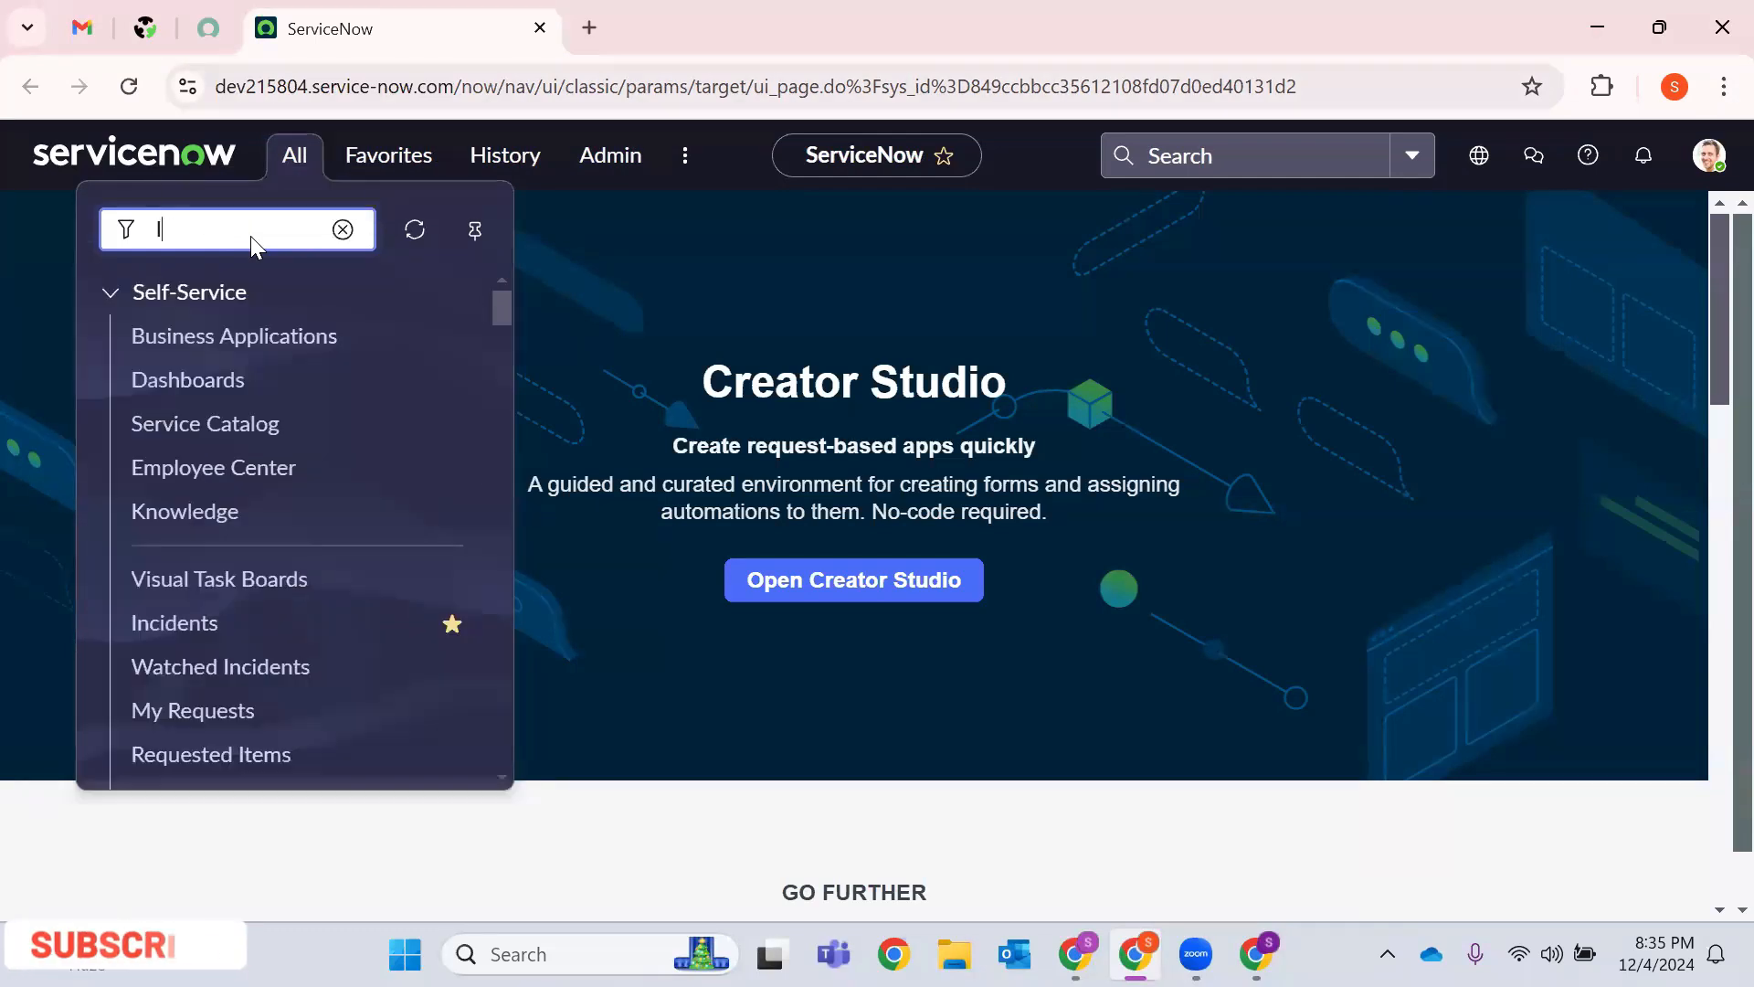
pyautogui.write('Incident')
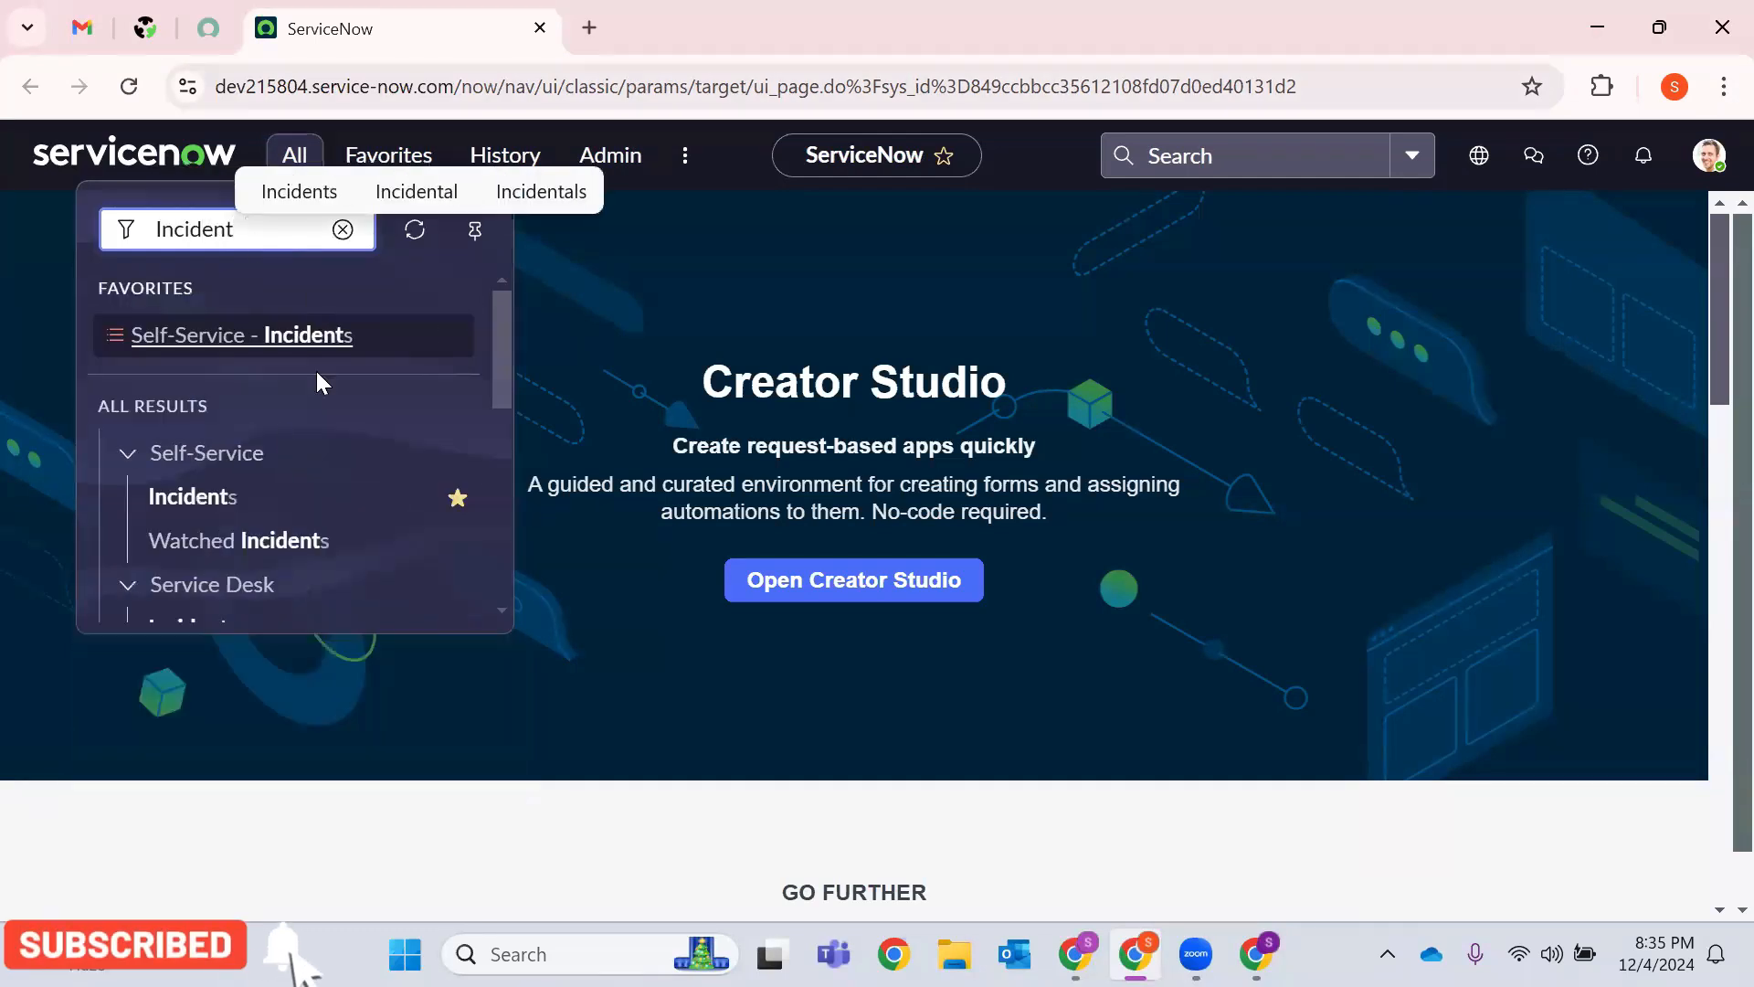
pyautogui.scroll(-3, 259, 455)
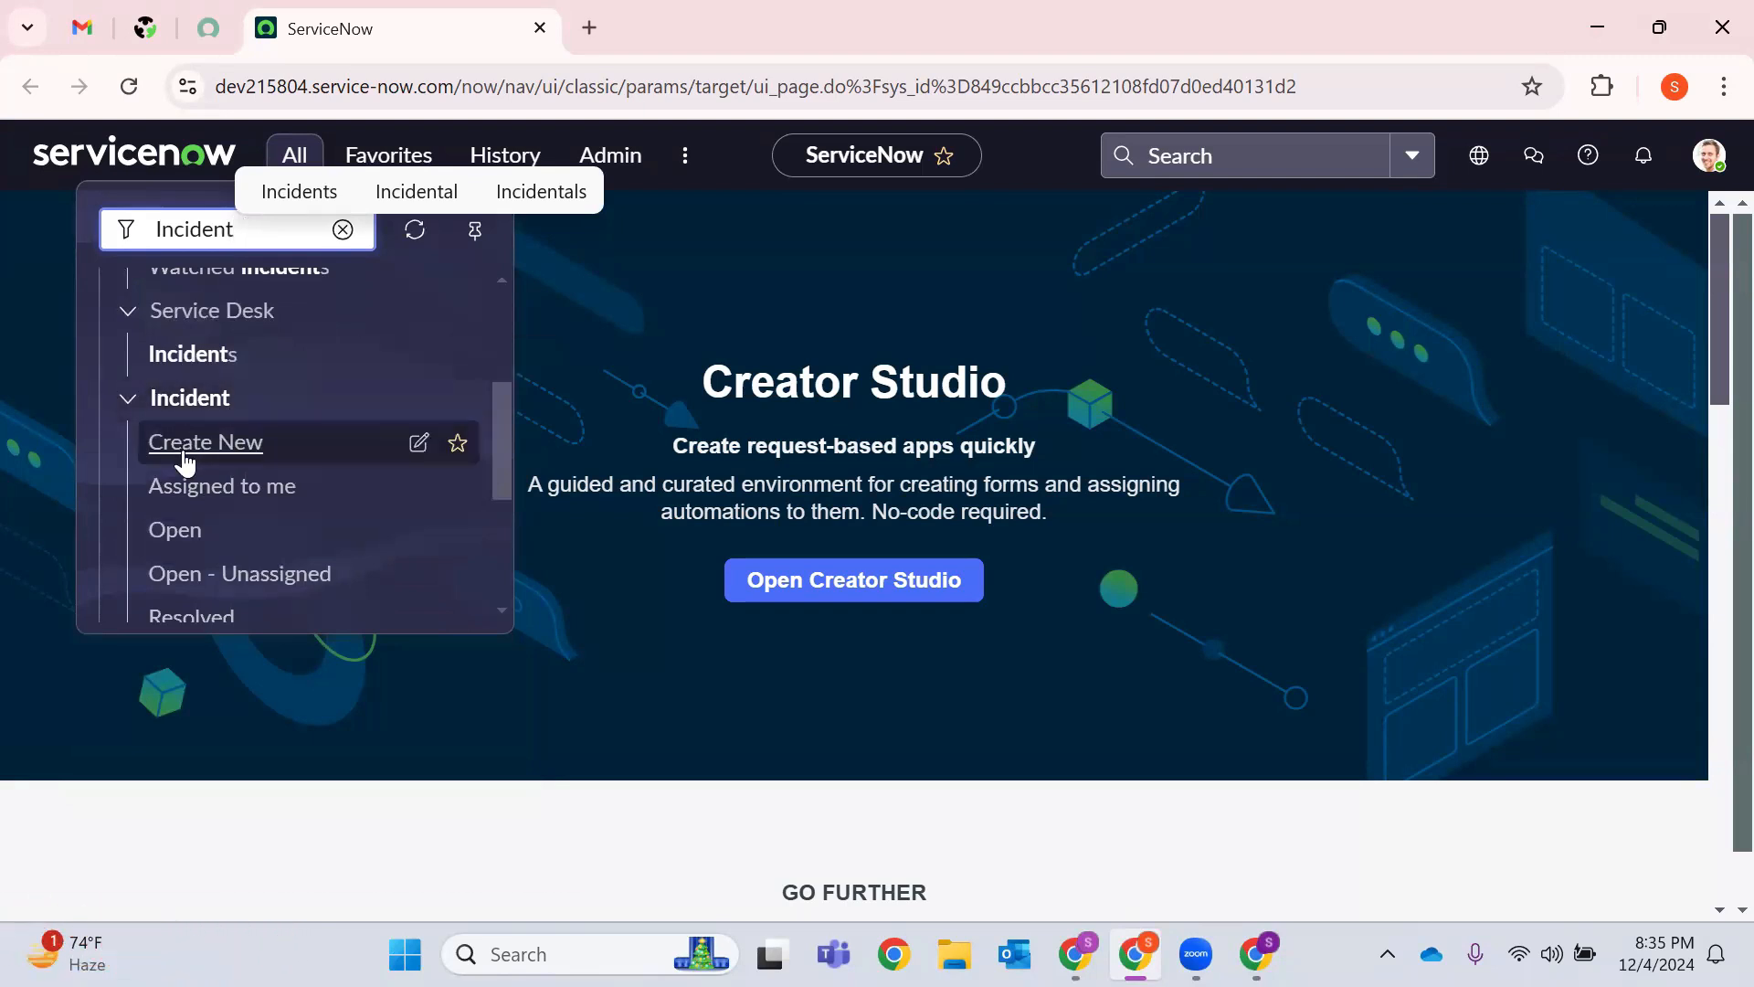
pyautogui.scroll(-2, 189, 456)
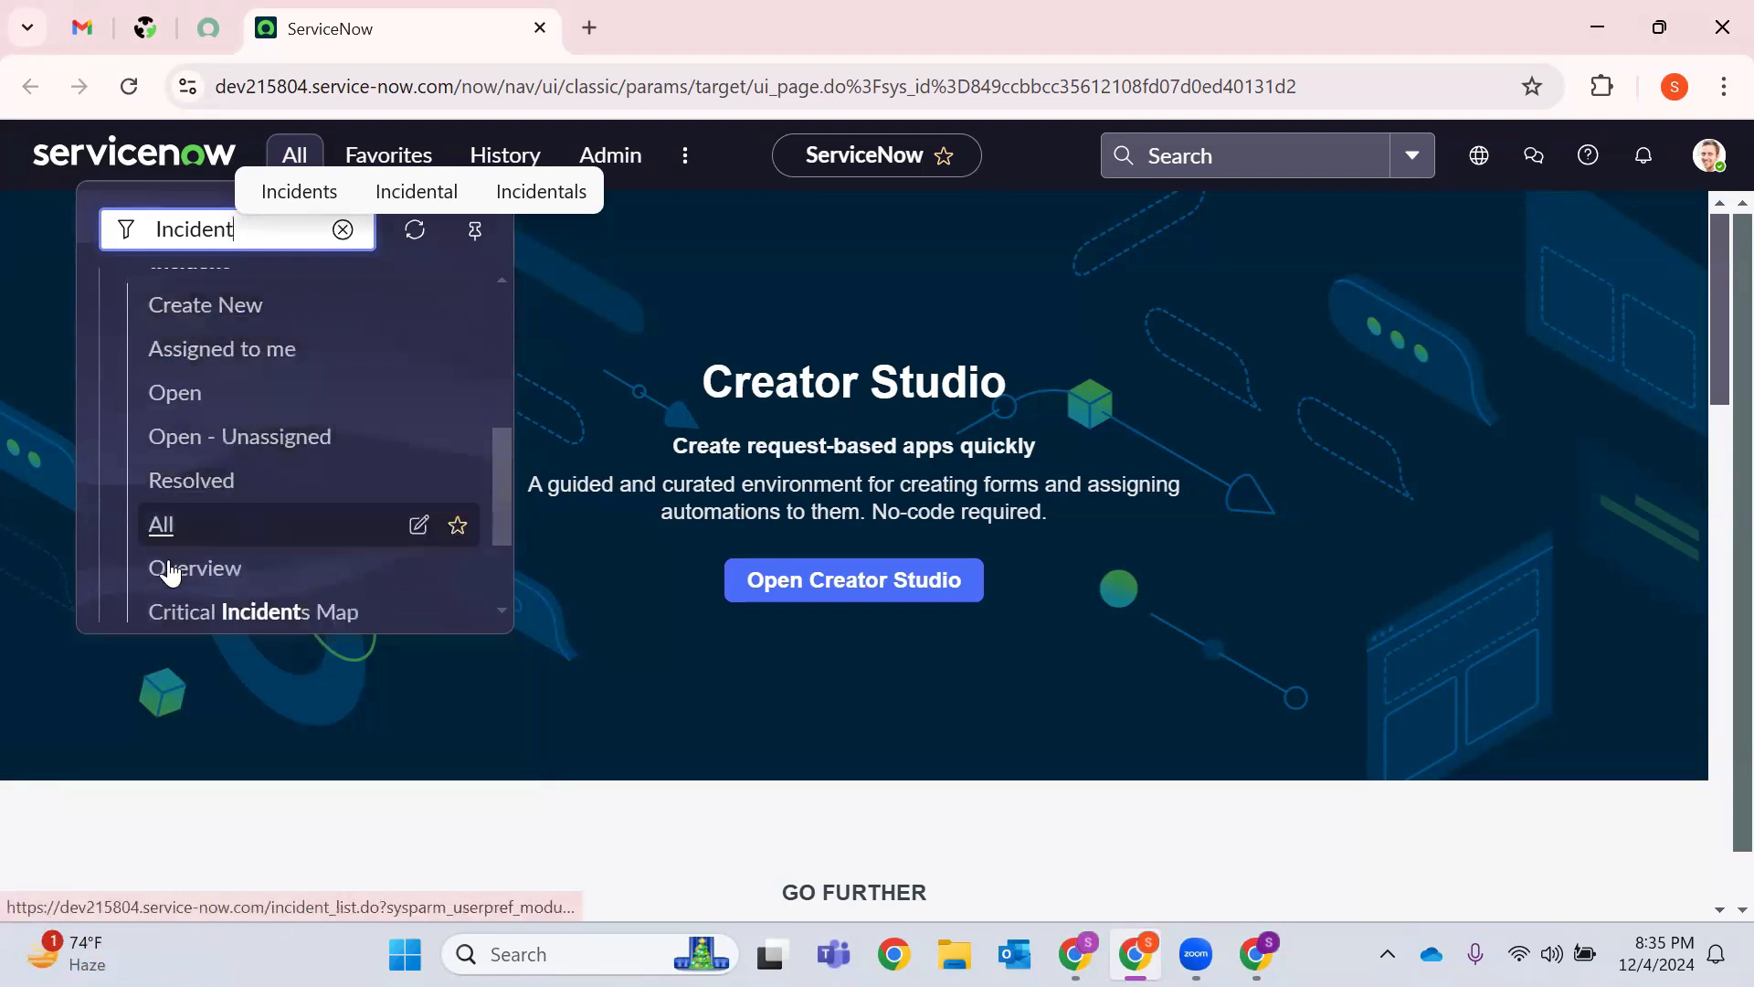
# Open Incident > Create New in a new browser tab and switch to it.
pyautogui.rightClick(224, 307)
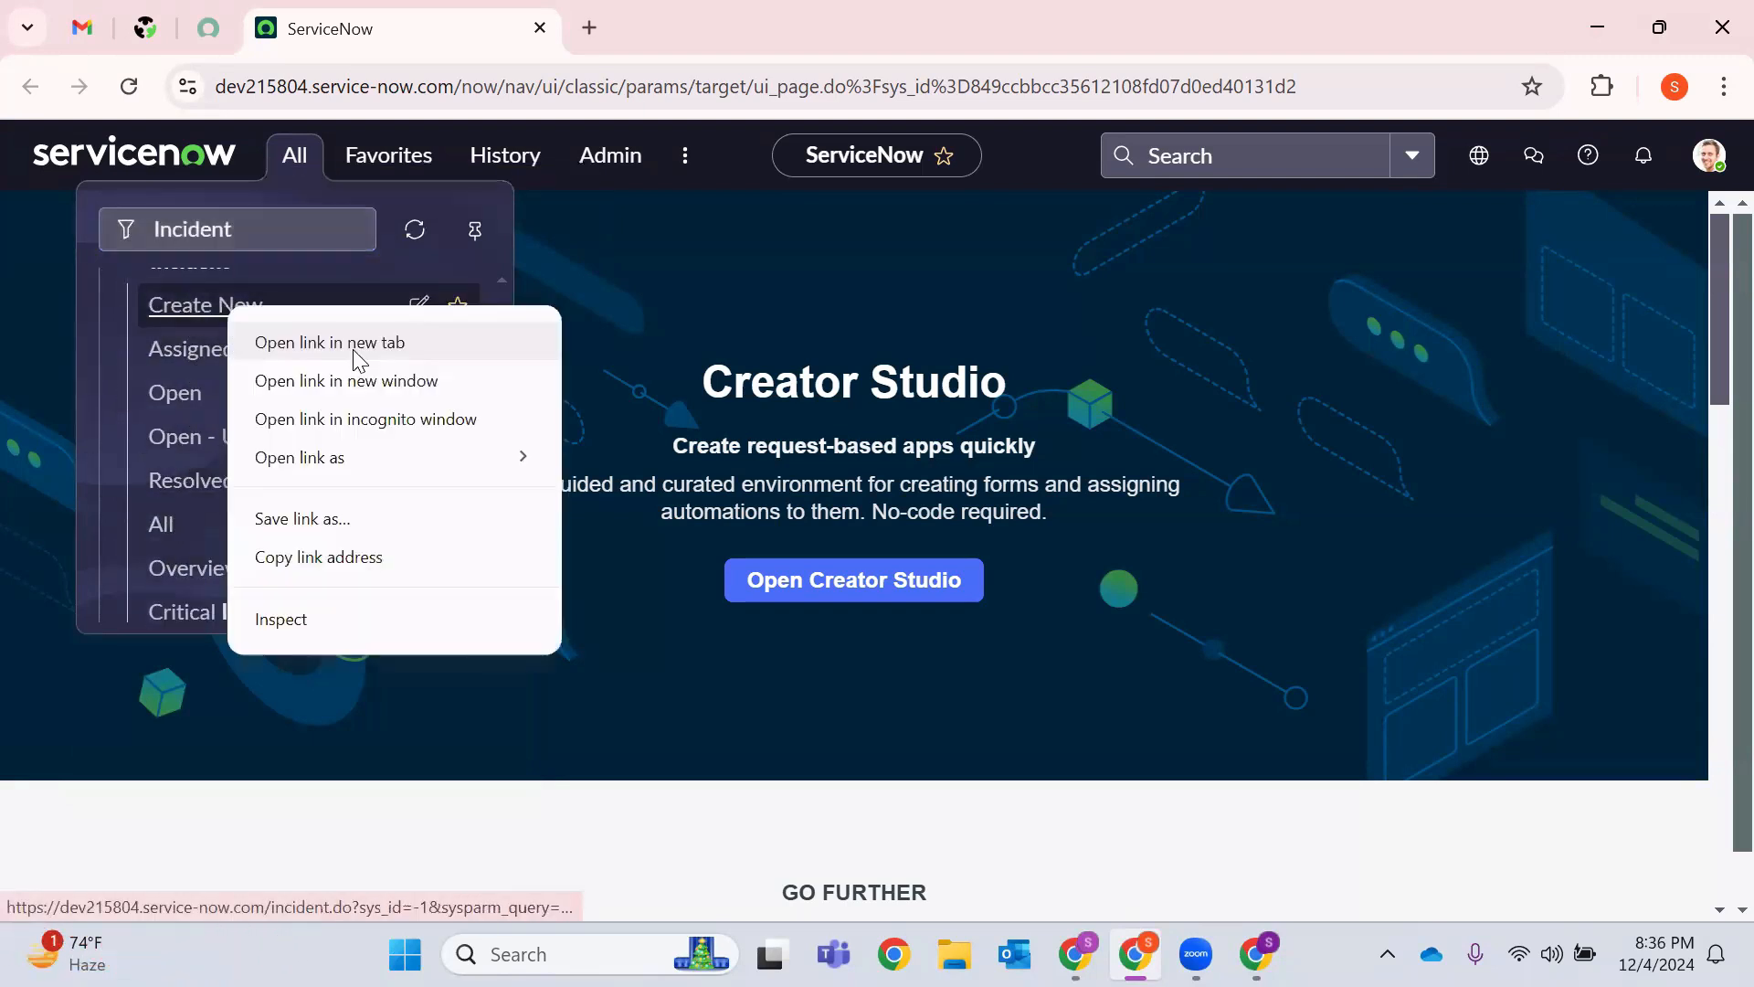
pyautogui.click(358, 343)
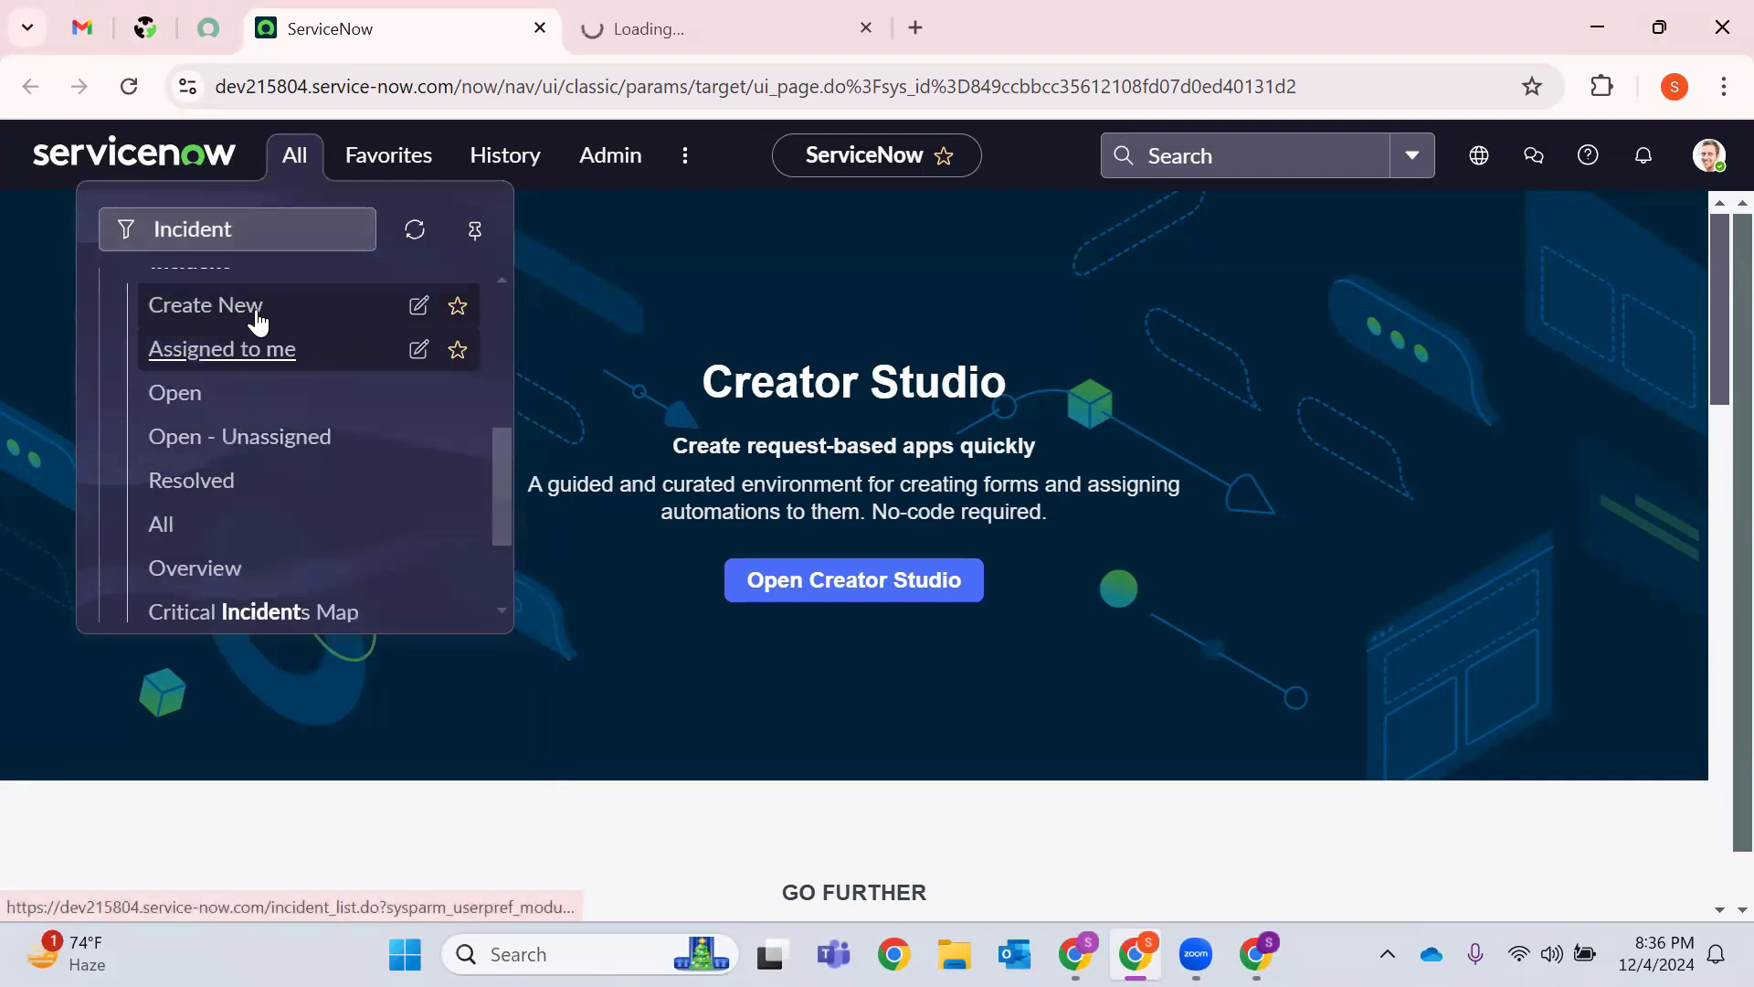
pyautogui.click(819, 14)
pyautogui.click(545, 99)
pyautogui.doubleClick(560, 92)
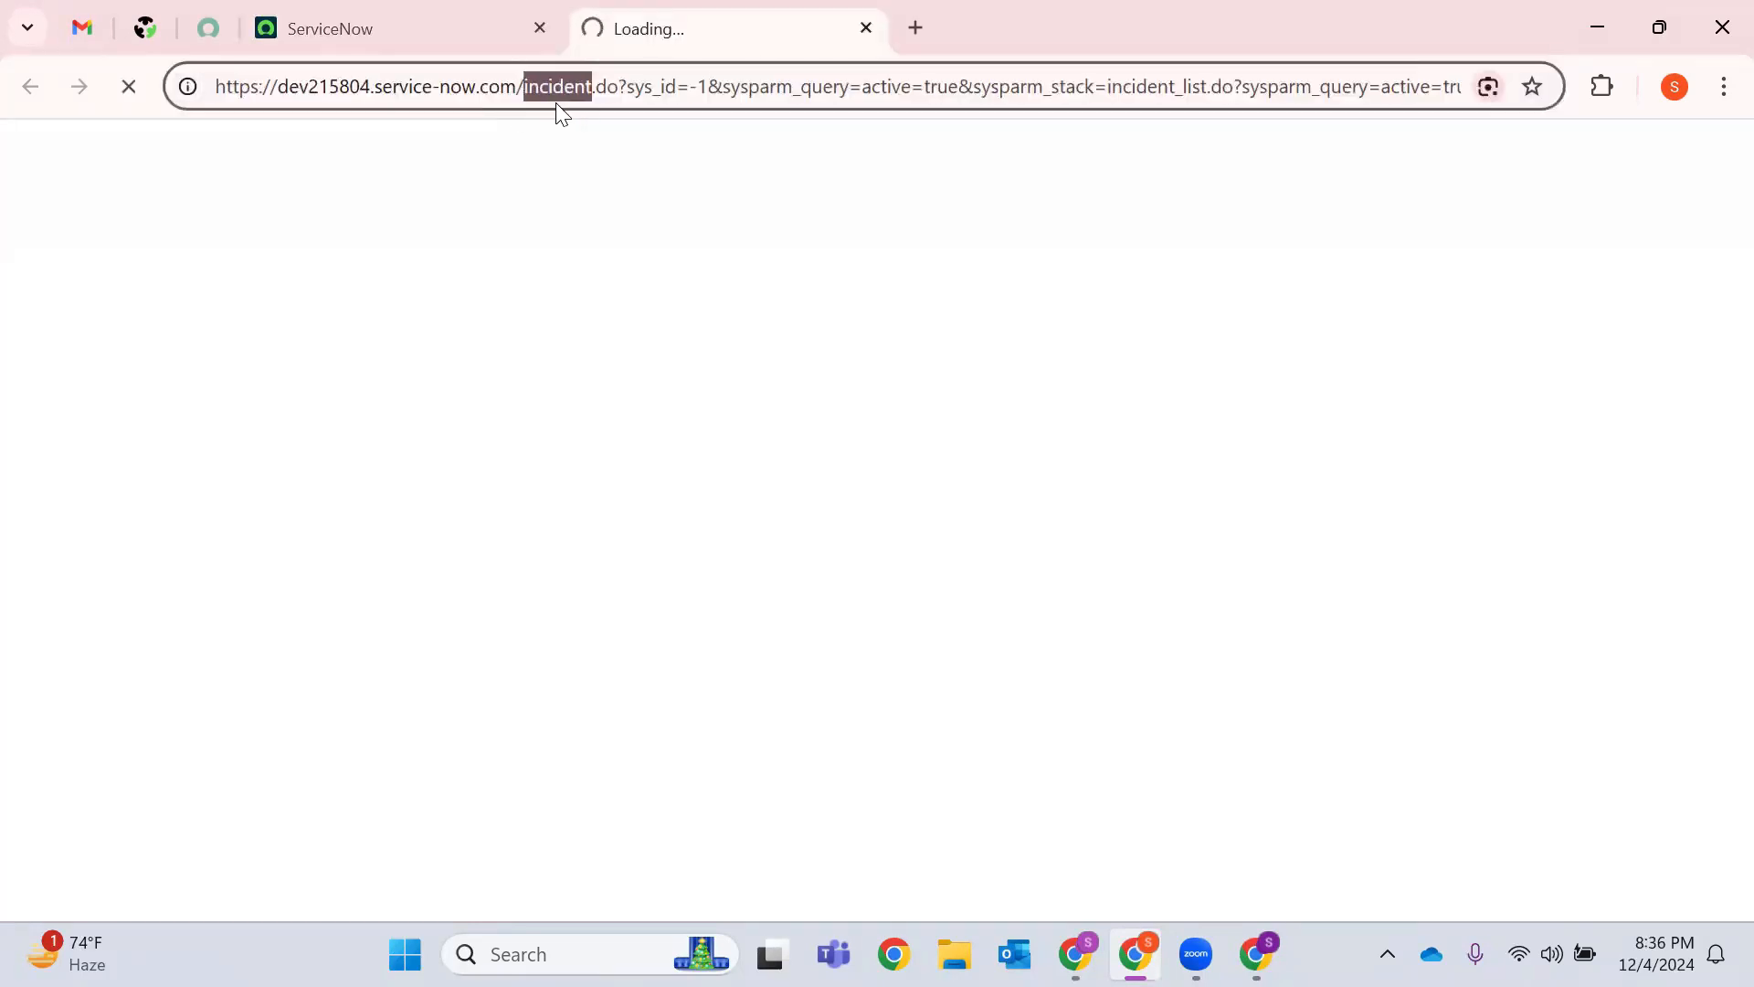
# Once the new form loads, highlight number INC0010001 and open the Caller user lookup.
pyautogui.moveTo(619, 86); pyautogui.dragTo(527, 91)
pyautogui.click(627, 243)
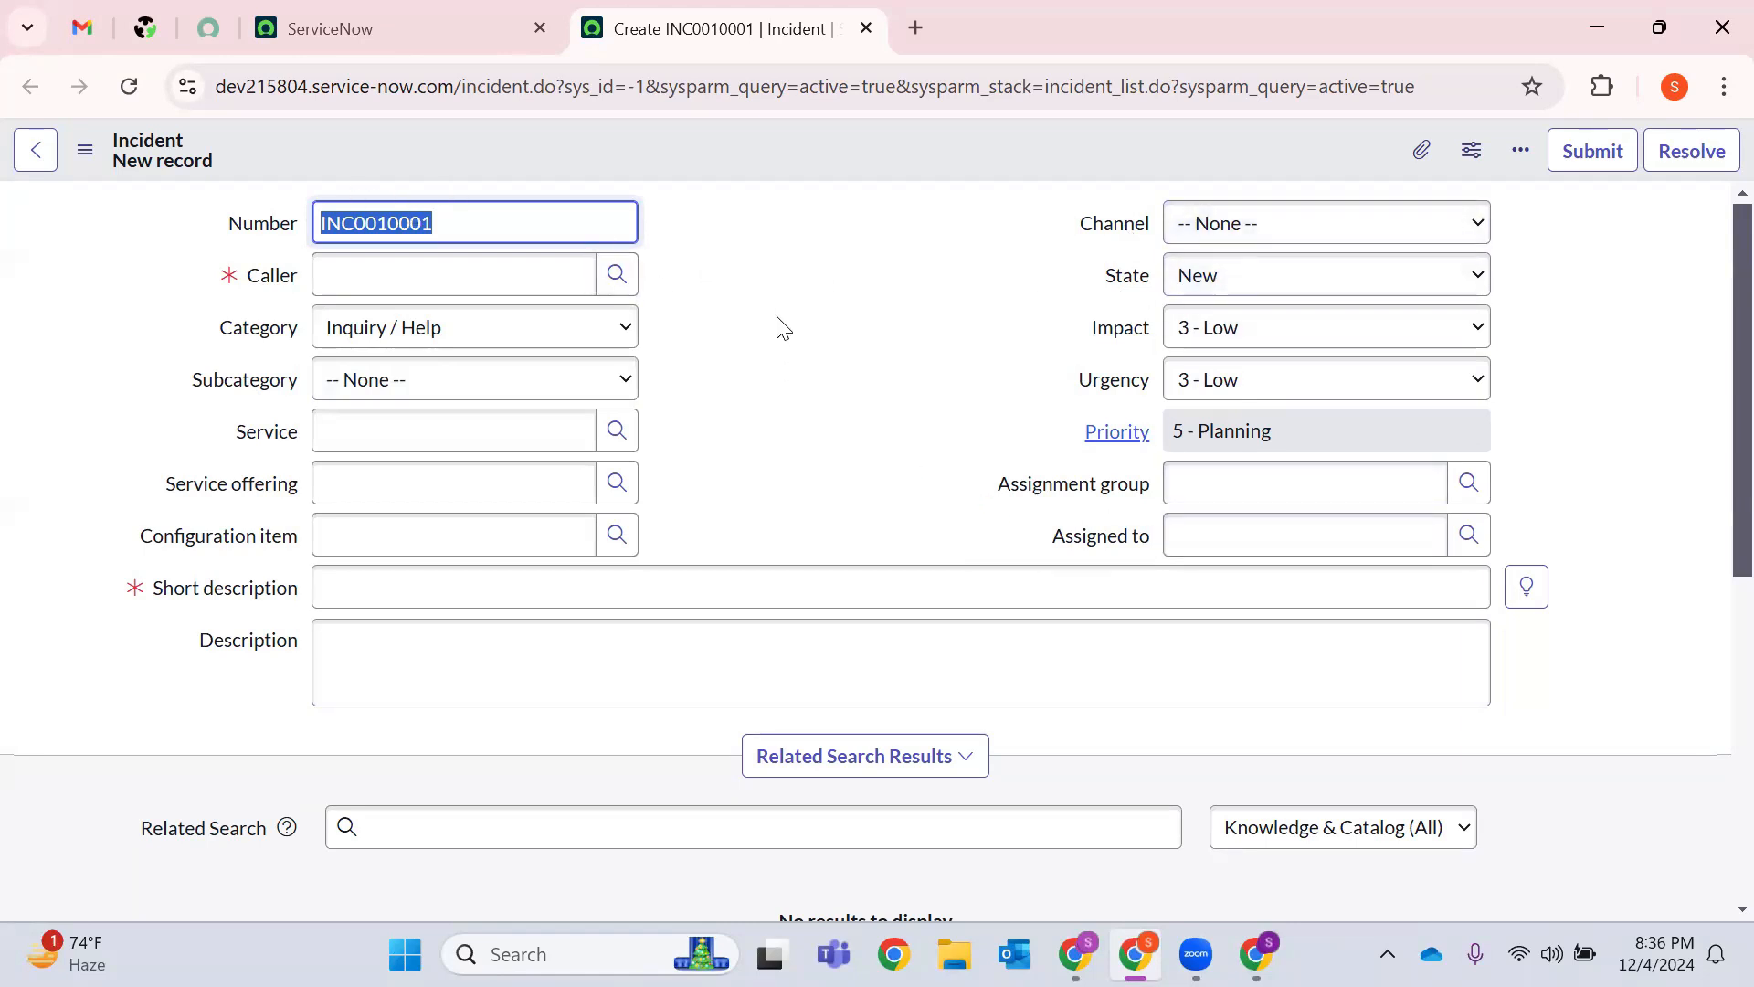
pyautogui.click(505, 219)
pyautogui.doubleClick(505, 219)
pyautogui.click(617, 289)
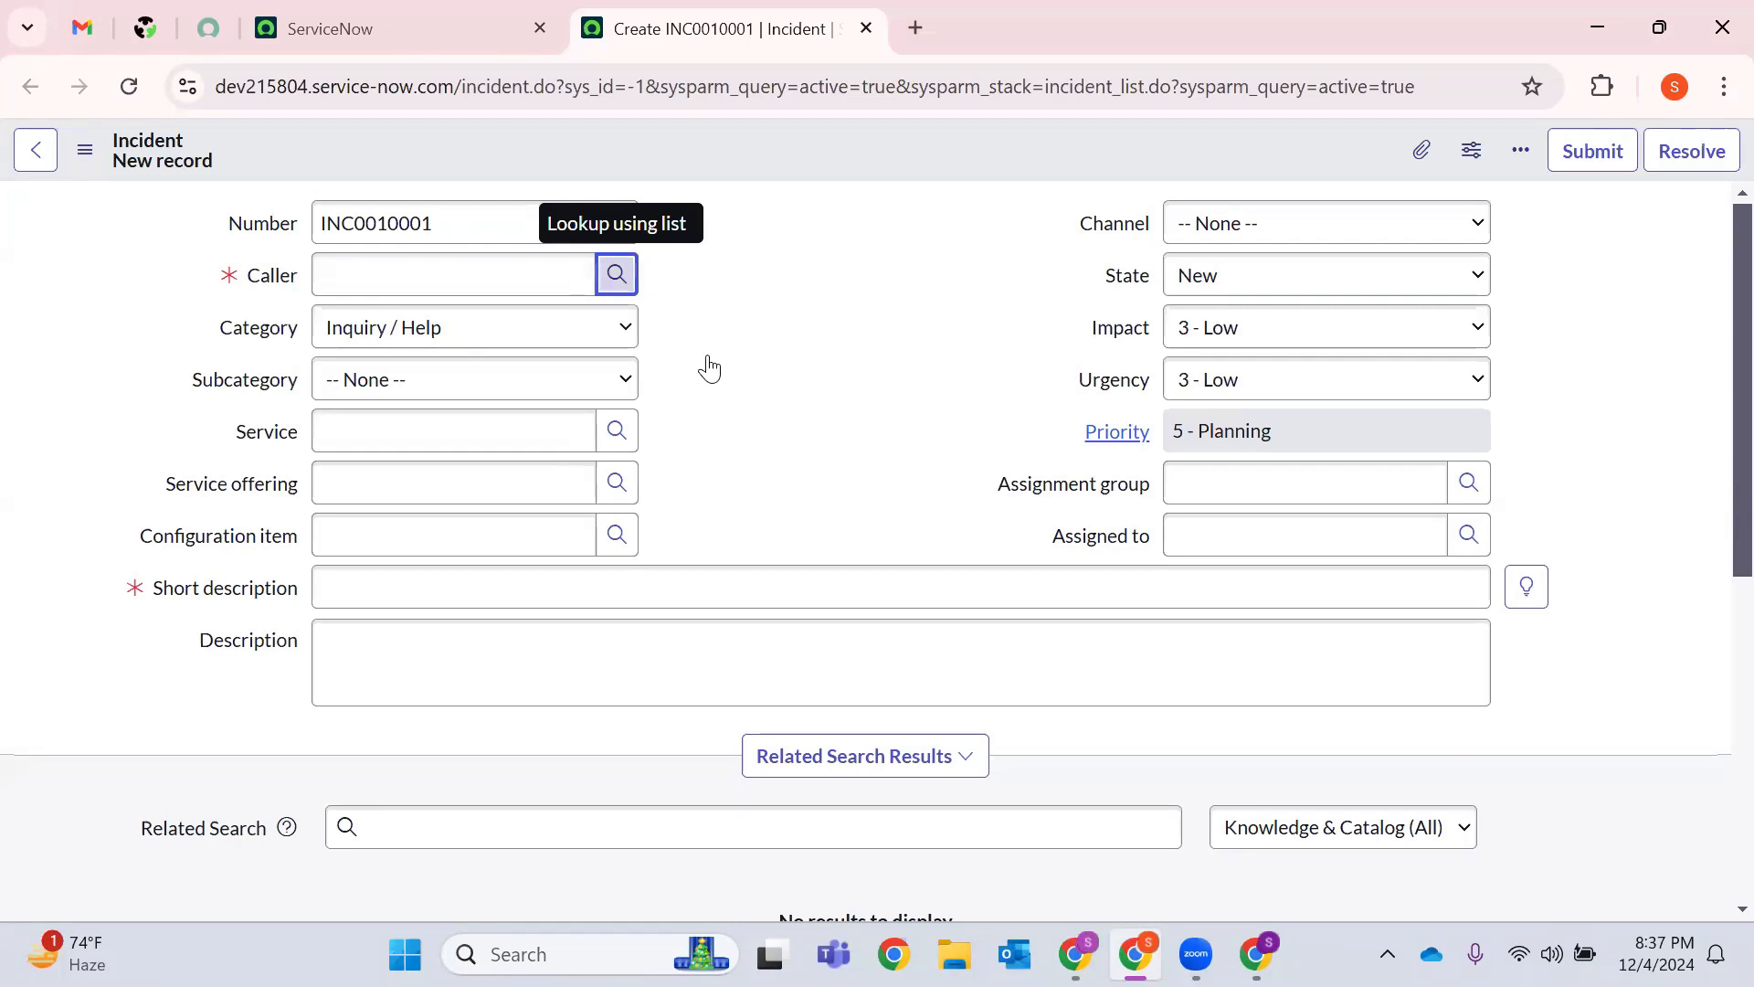
pyautogui.click(615, 273)
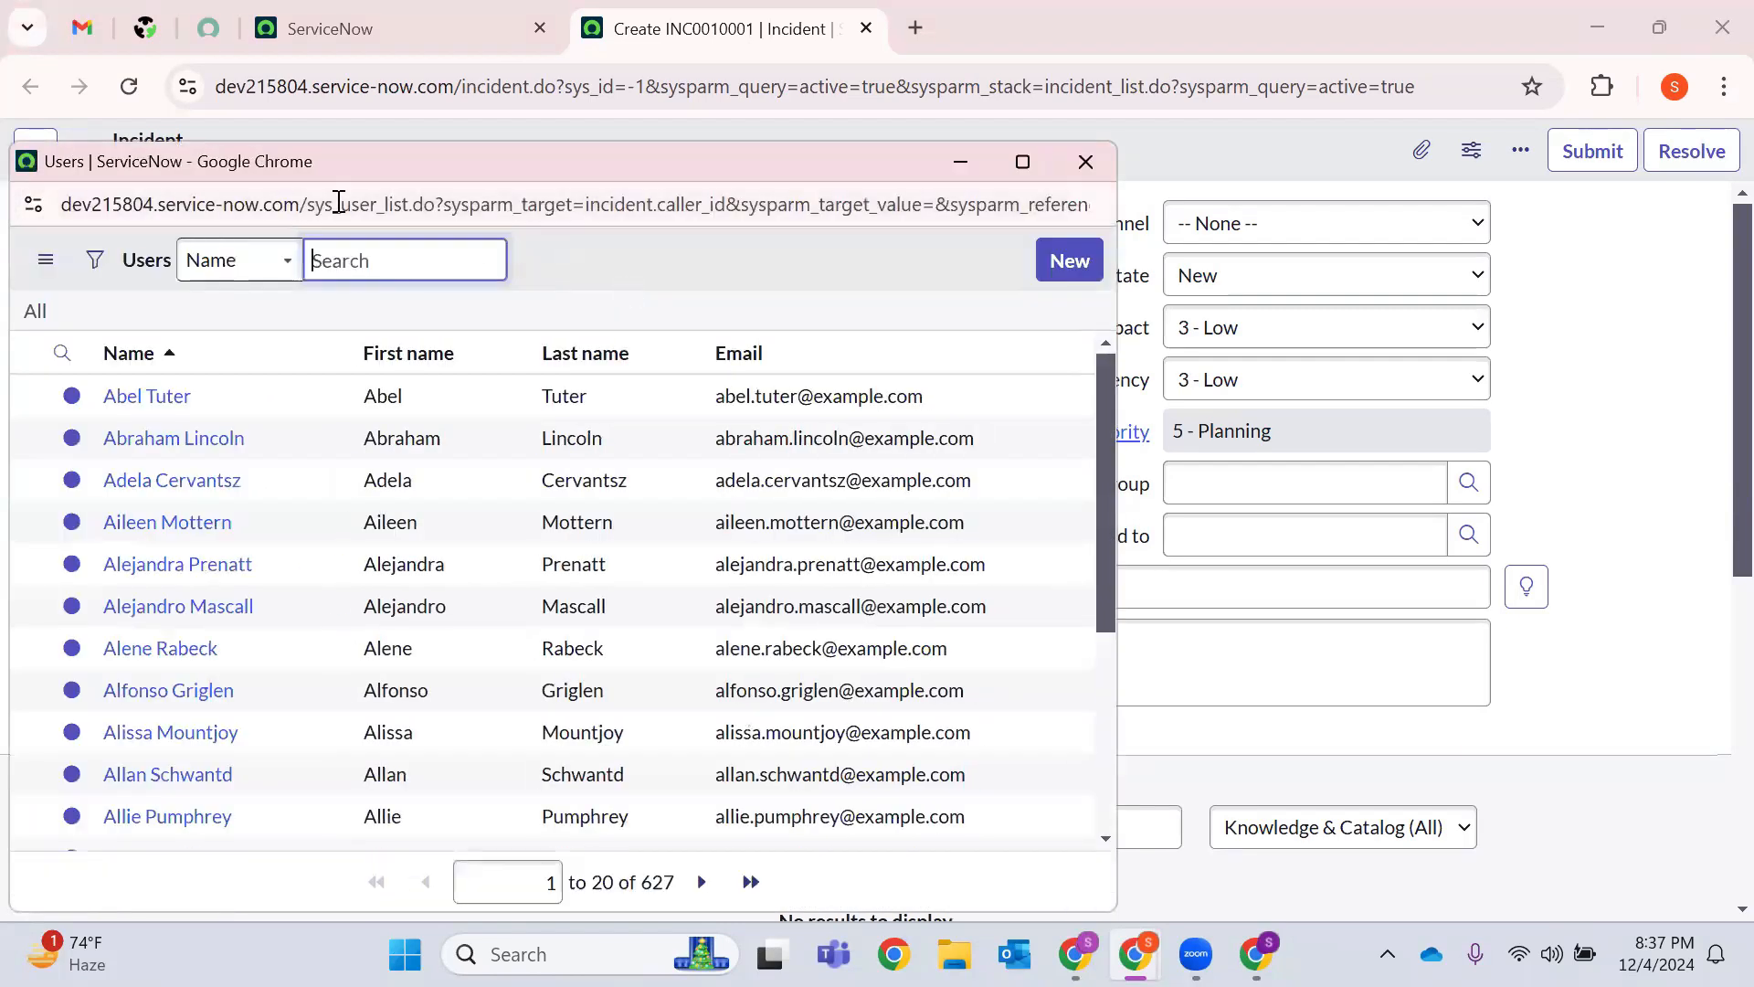
# Pick a user from the Users lookup list as the incident's caller.
pyautogui.doubleClick(337, 204)
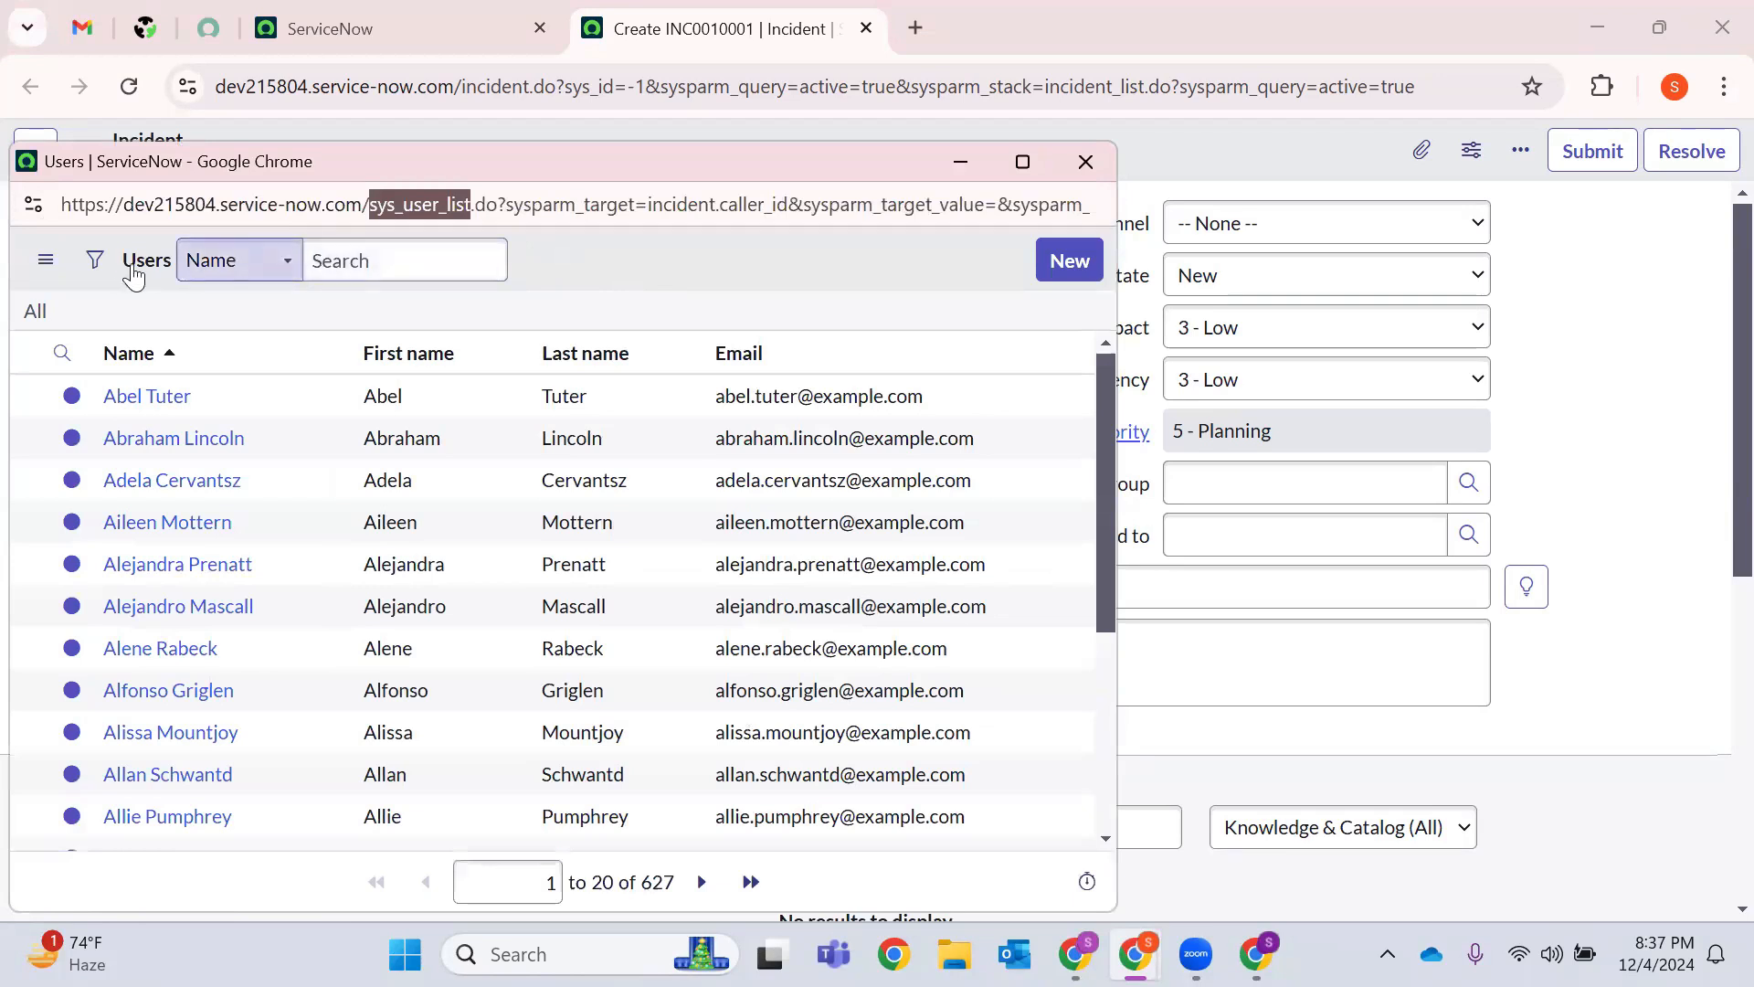
pyautogui.click(143, 272)
pyautogui.doubleClick(144, 264)
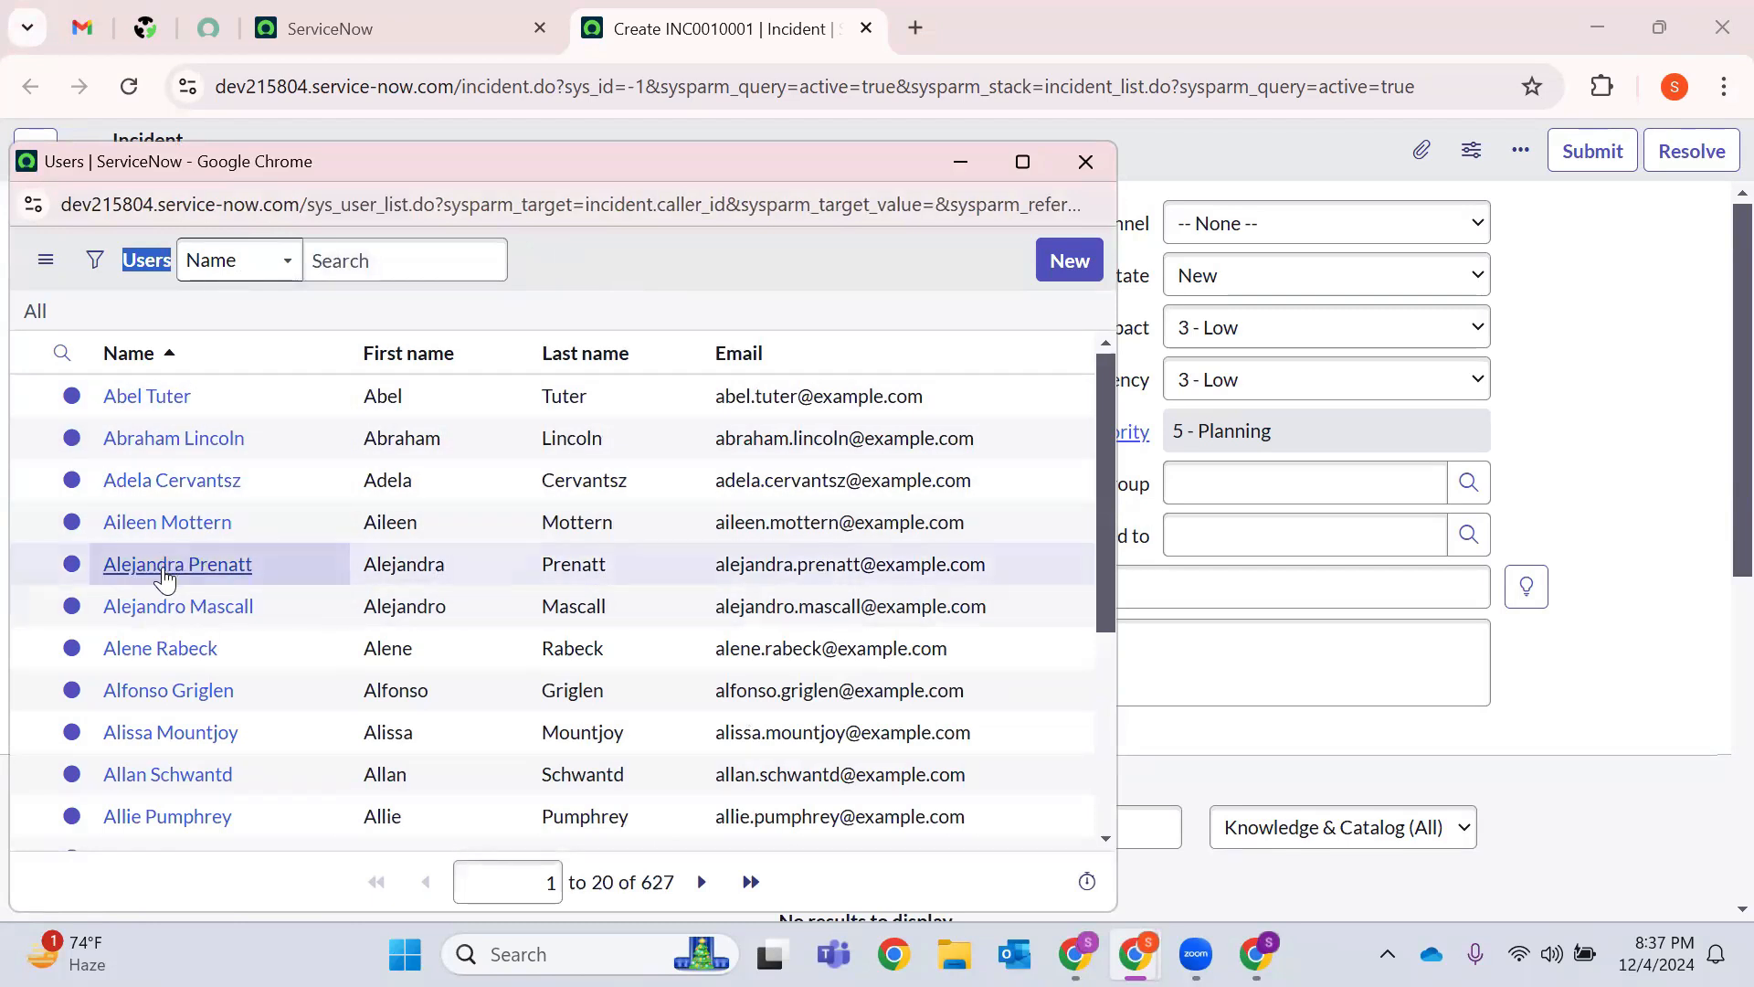
pyautogui.click(167, 567)
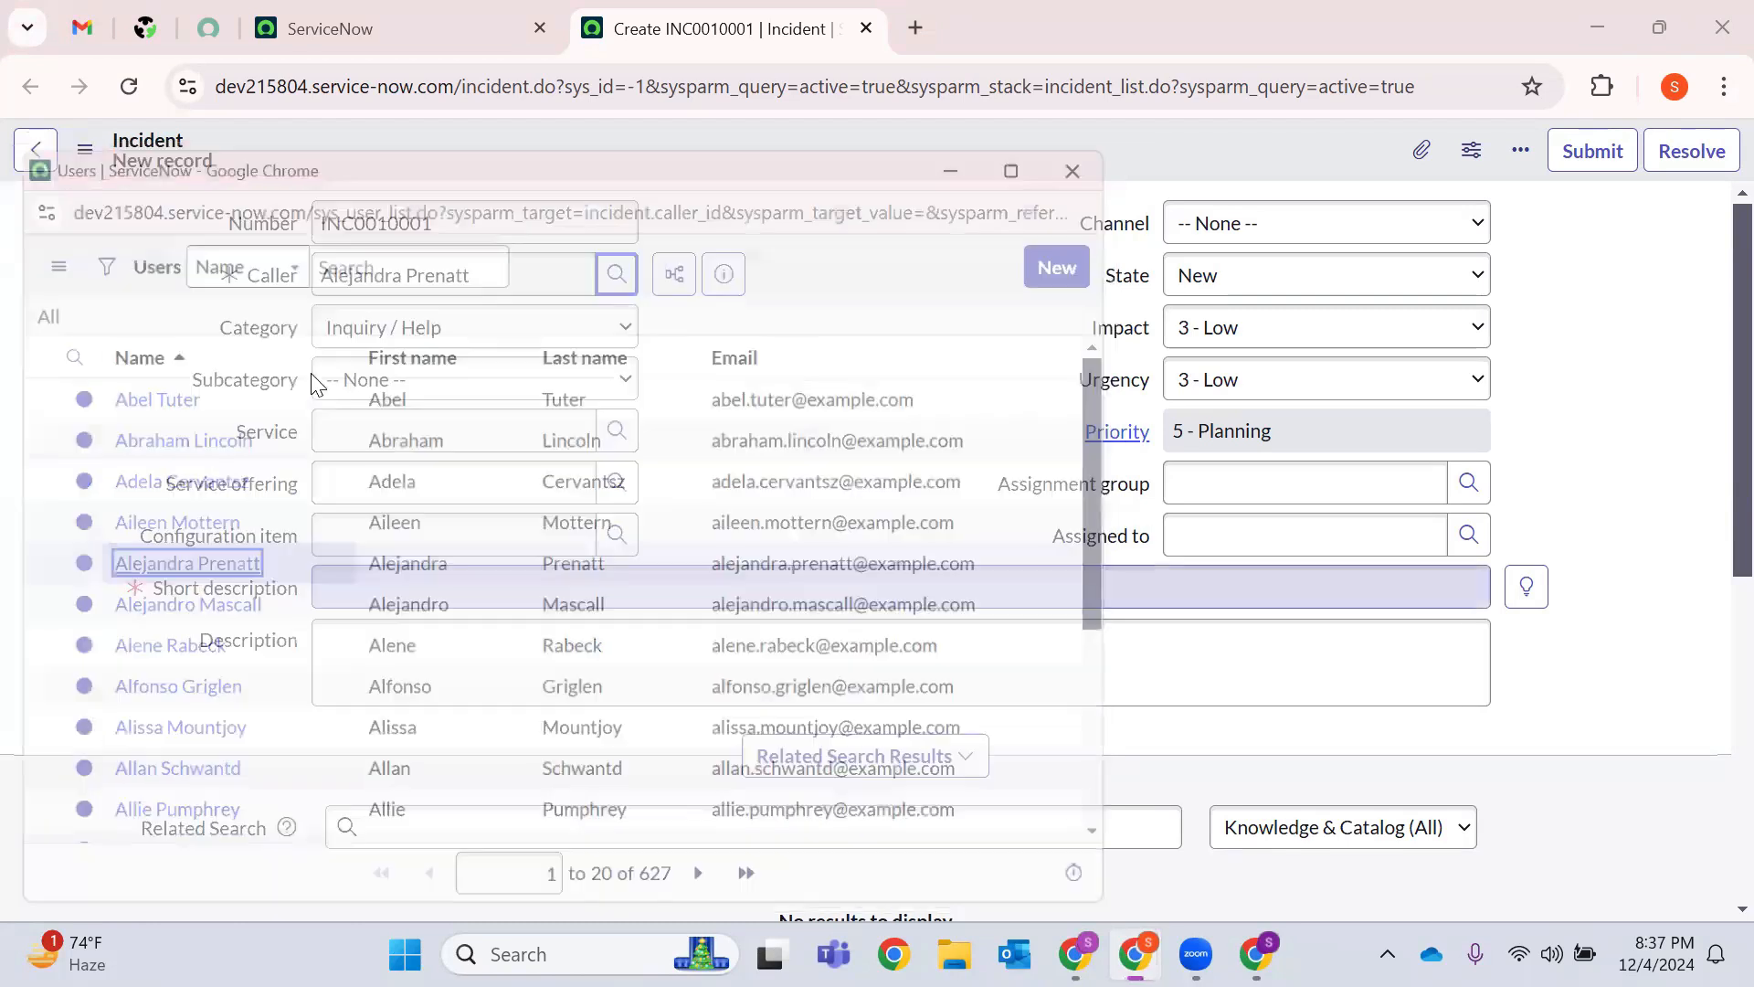
# Preview the caller's user details, reviewing user ID and name fields, then close the card.
pyautogui.click(723, 274)
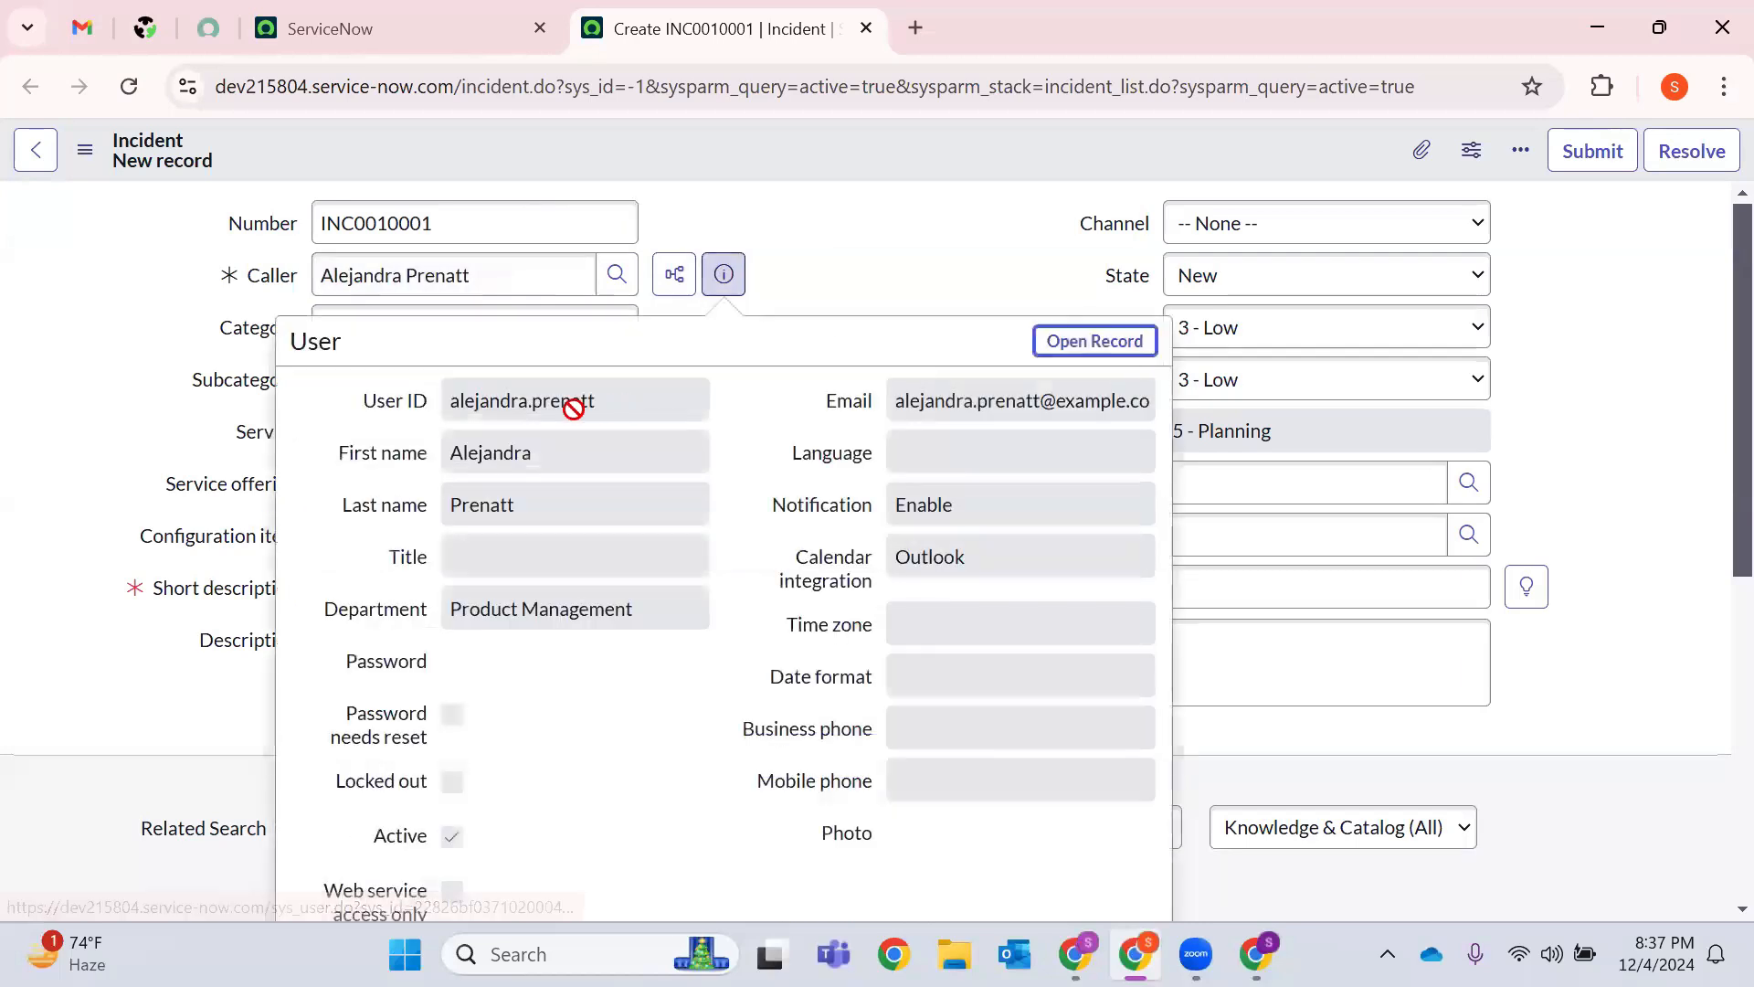
pyautogui.doubleClick(574, 402)
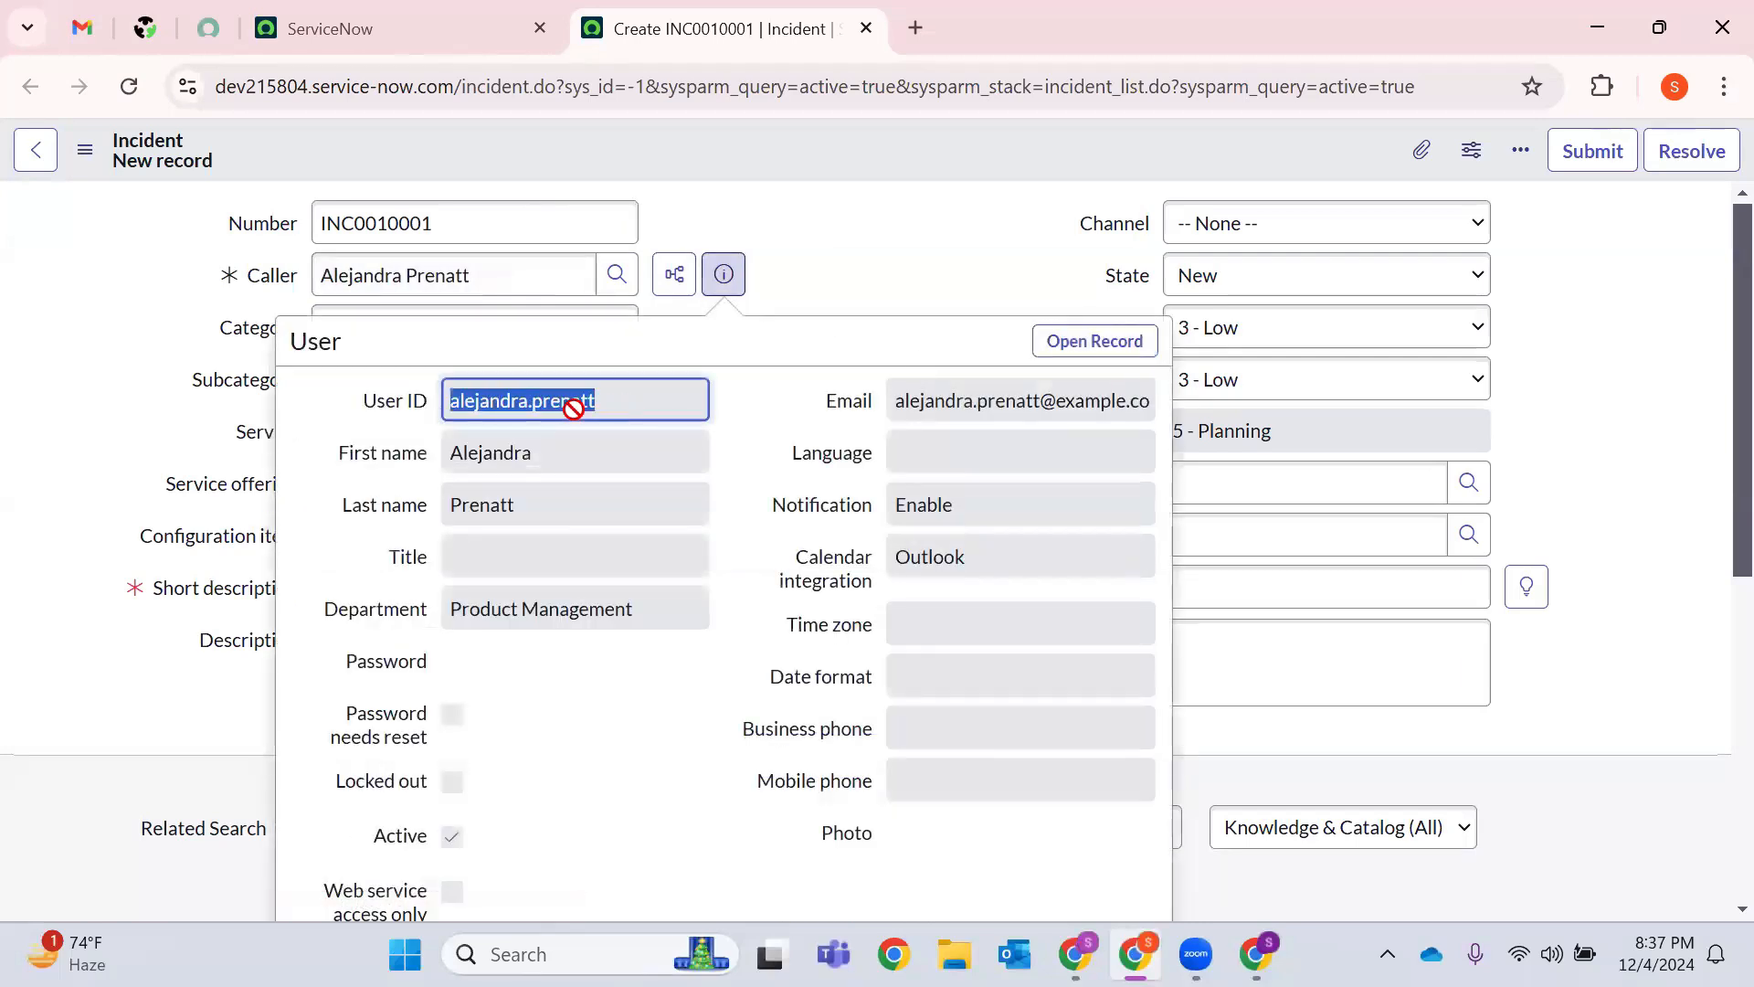
pyautogui.doubleClick(541, 468)
pyautogui.click(535, 509)
pyautogui.doubleClick(535, 509)
pyautogui.click(558, 558)
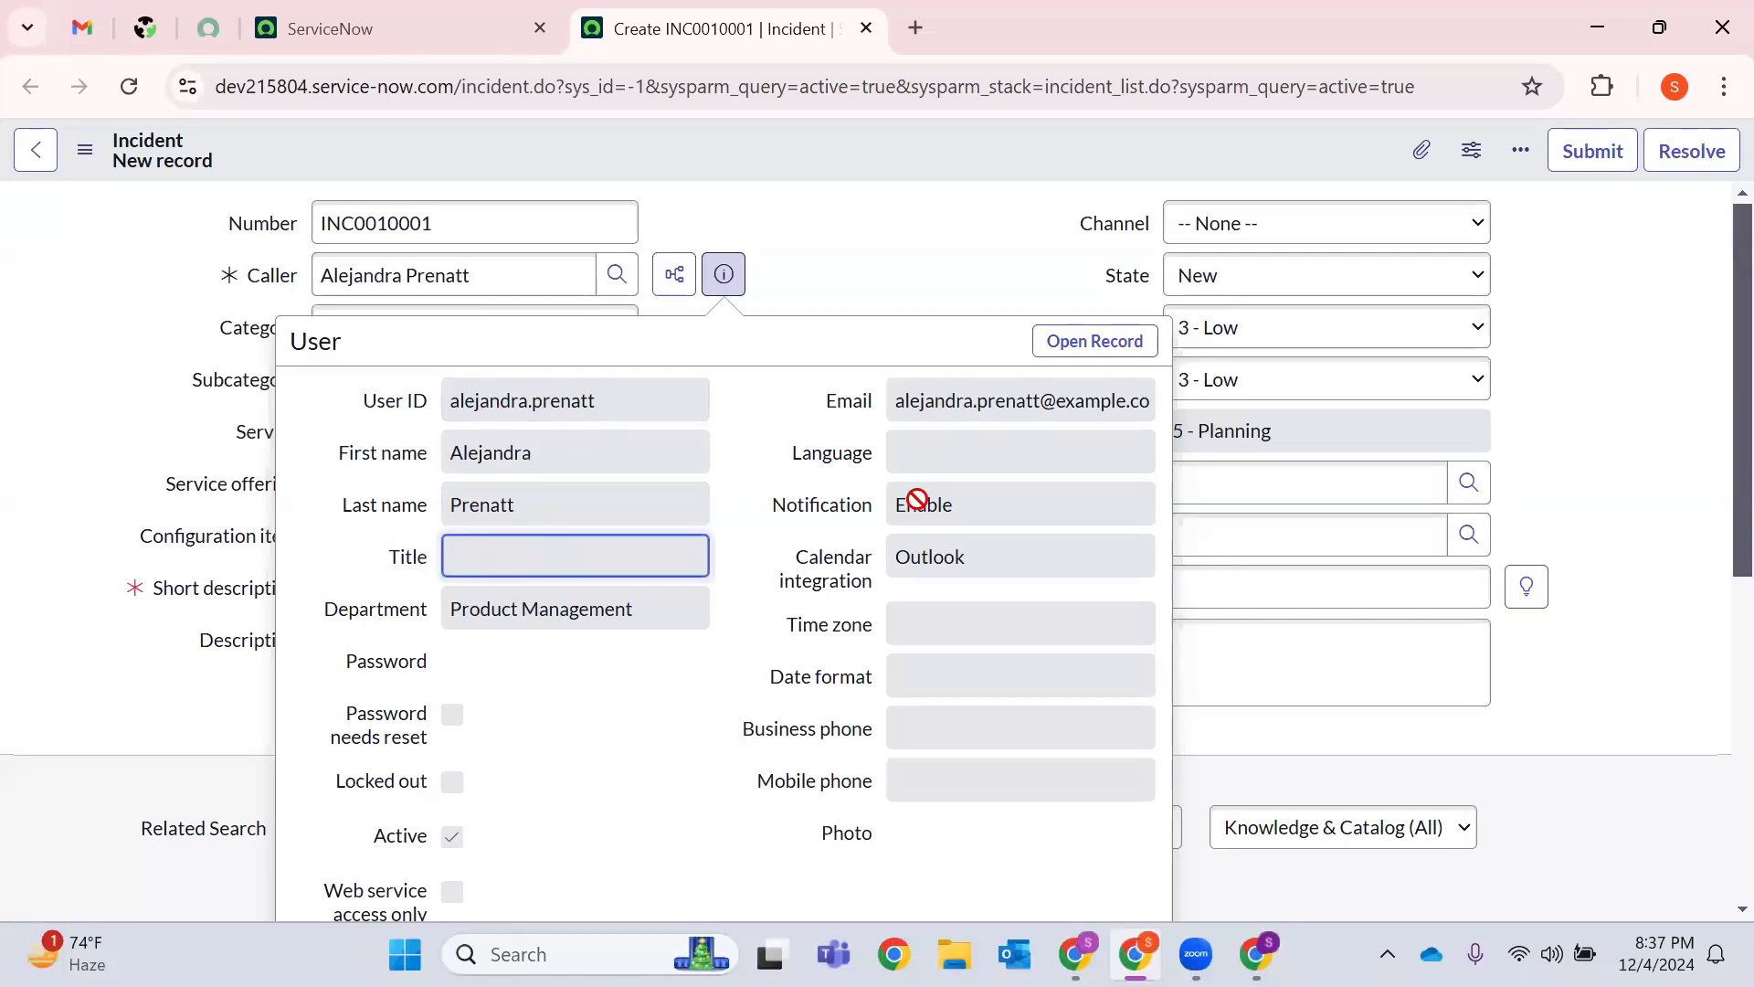
pyautogui.scroll(-5, 712, 443)
pyautogui.scroll(5, 735, 521)
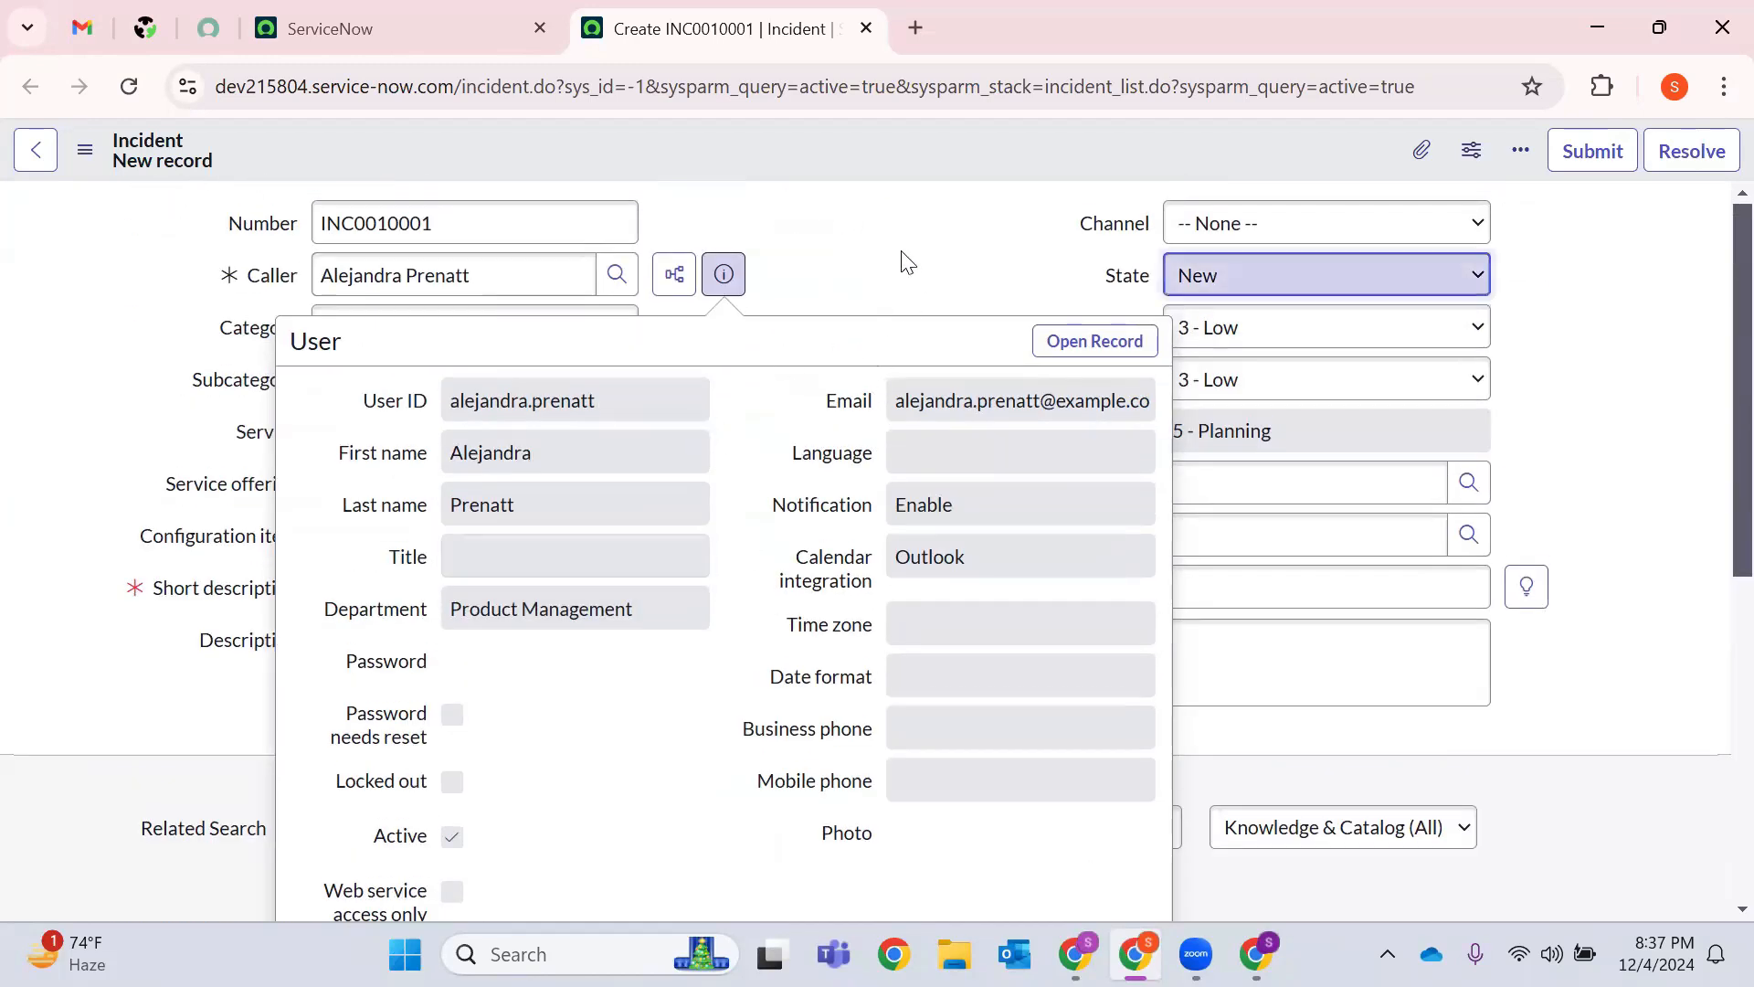
pyautogui.press('Escape')
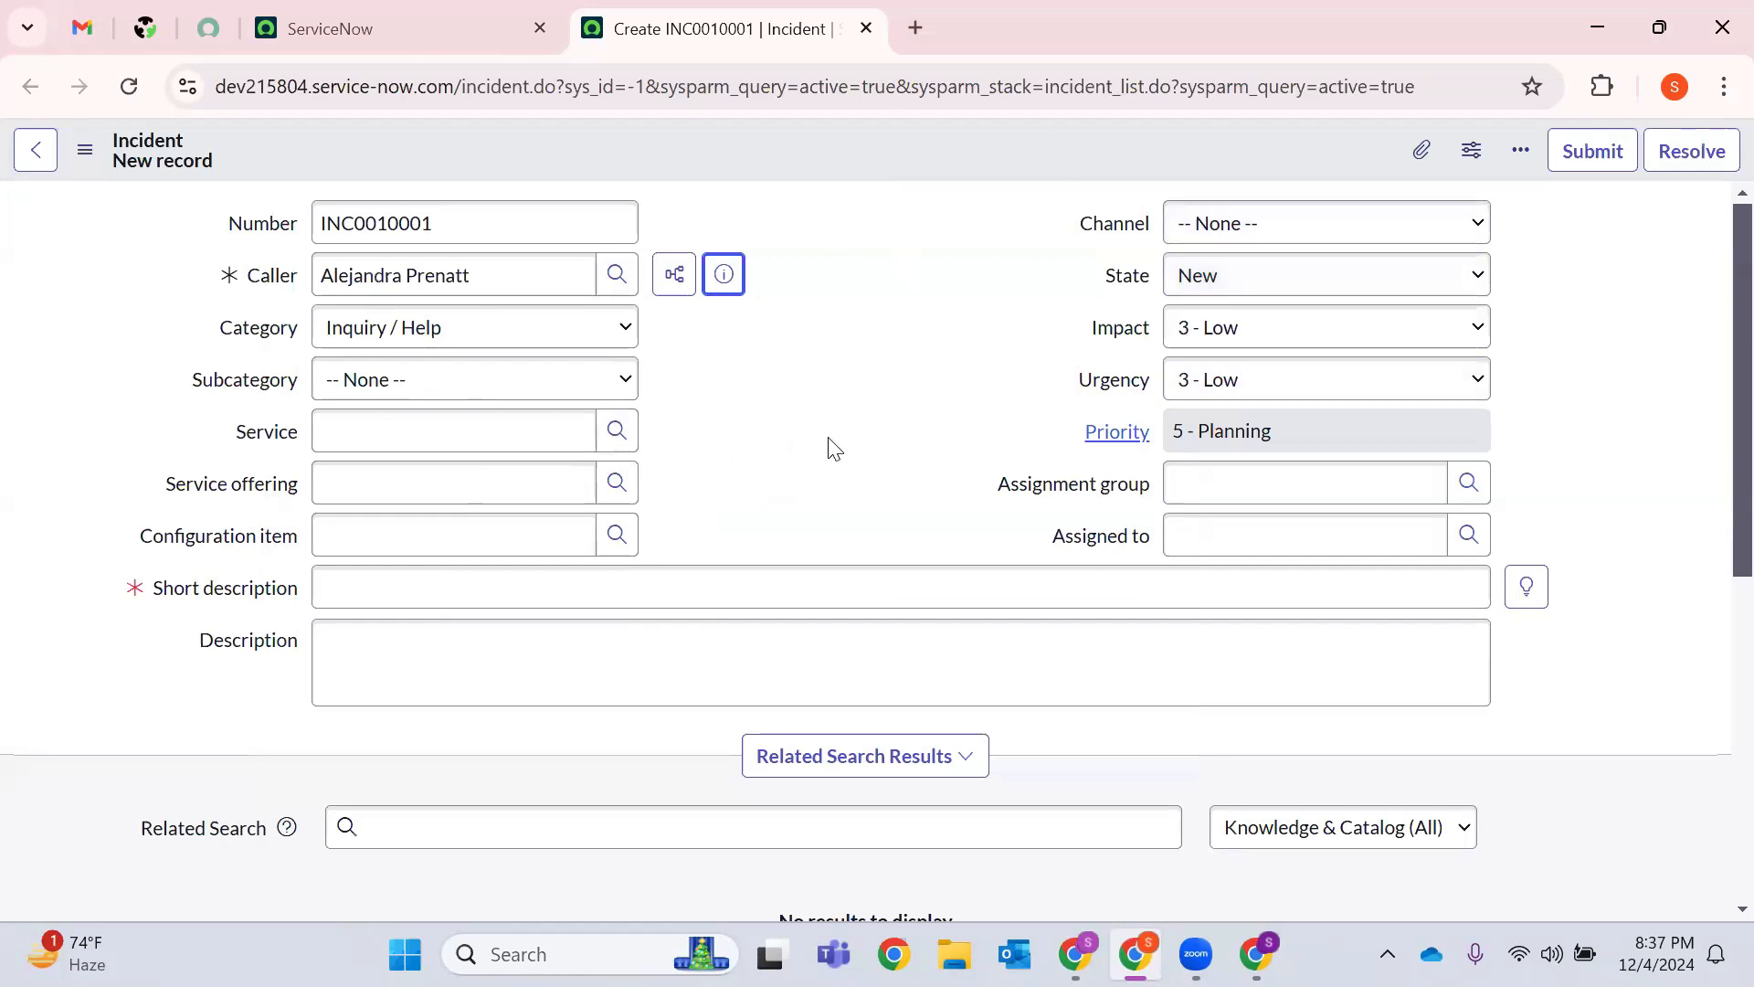
# Try Software and then Hardware as the category, checking each one's subcategory options.
pyautogui.click(448, 334)
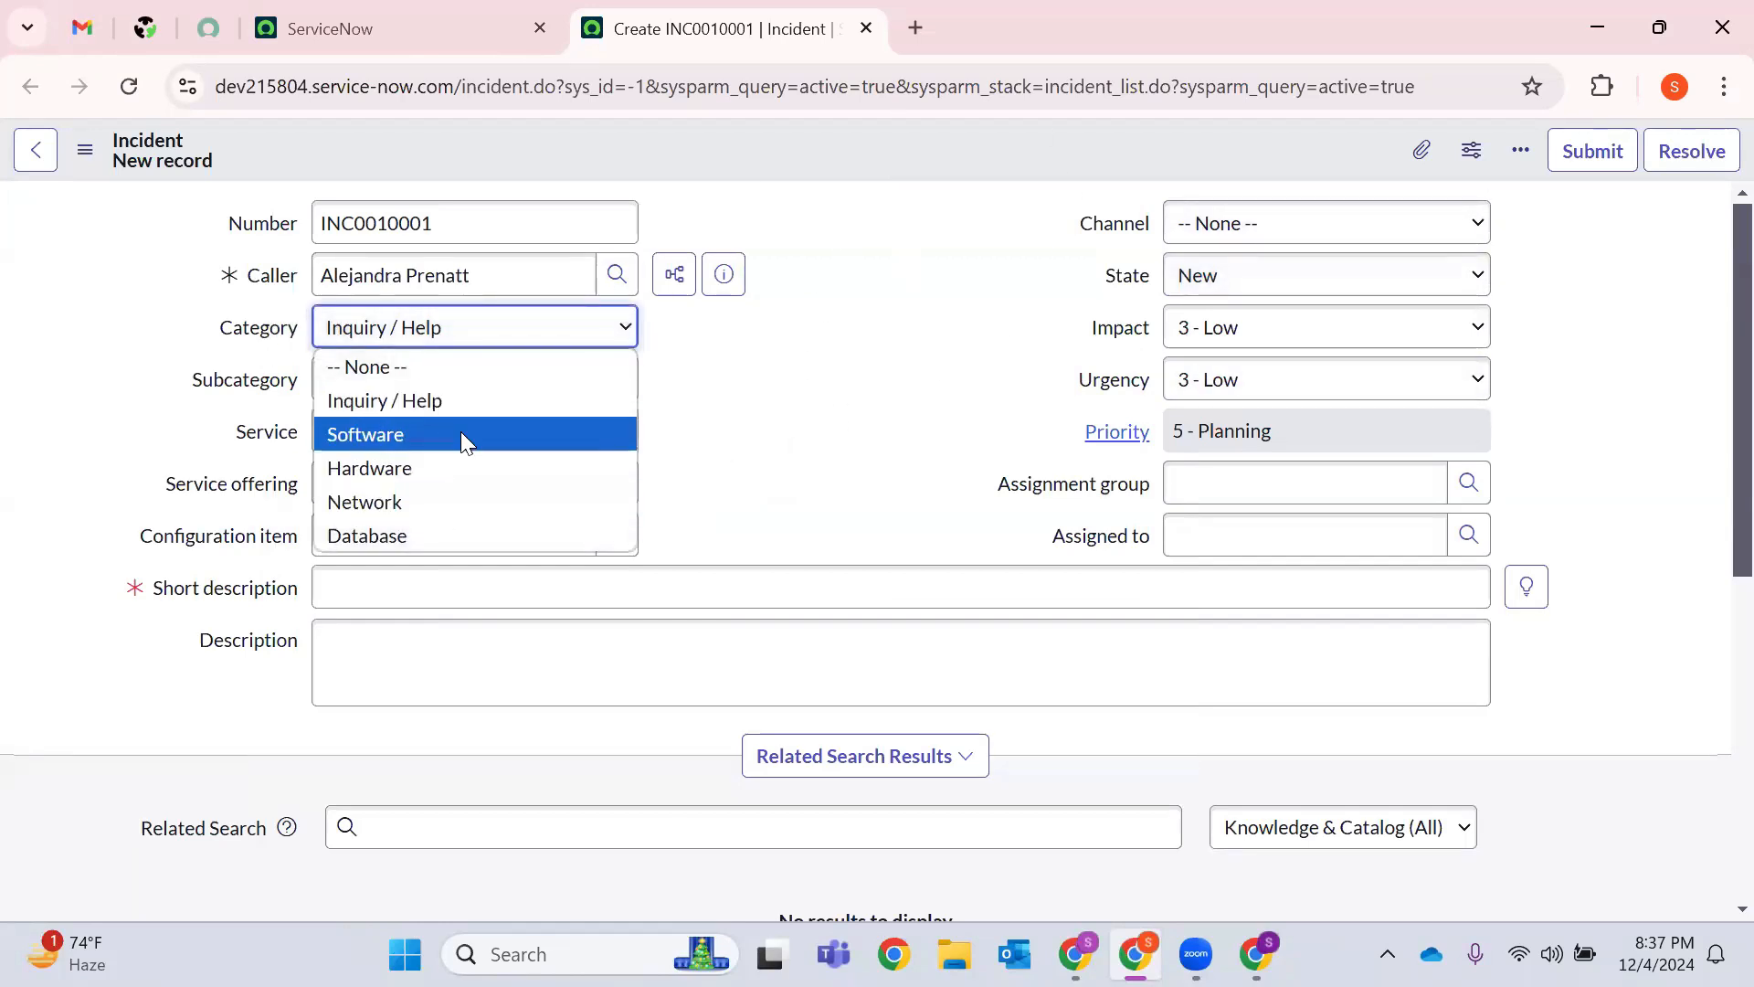
pyautogui.click(387, 435)
pyautogui.click(402, 381)
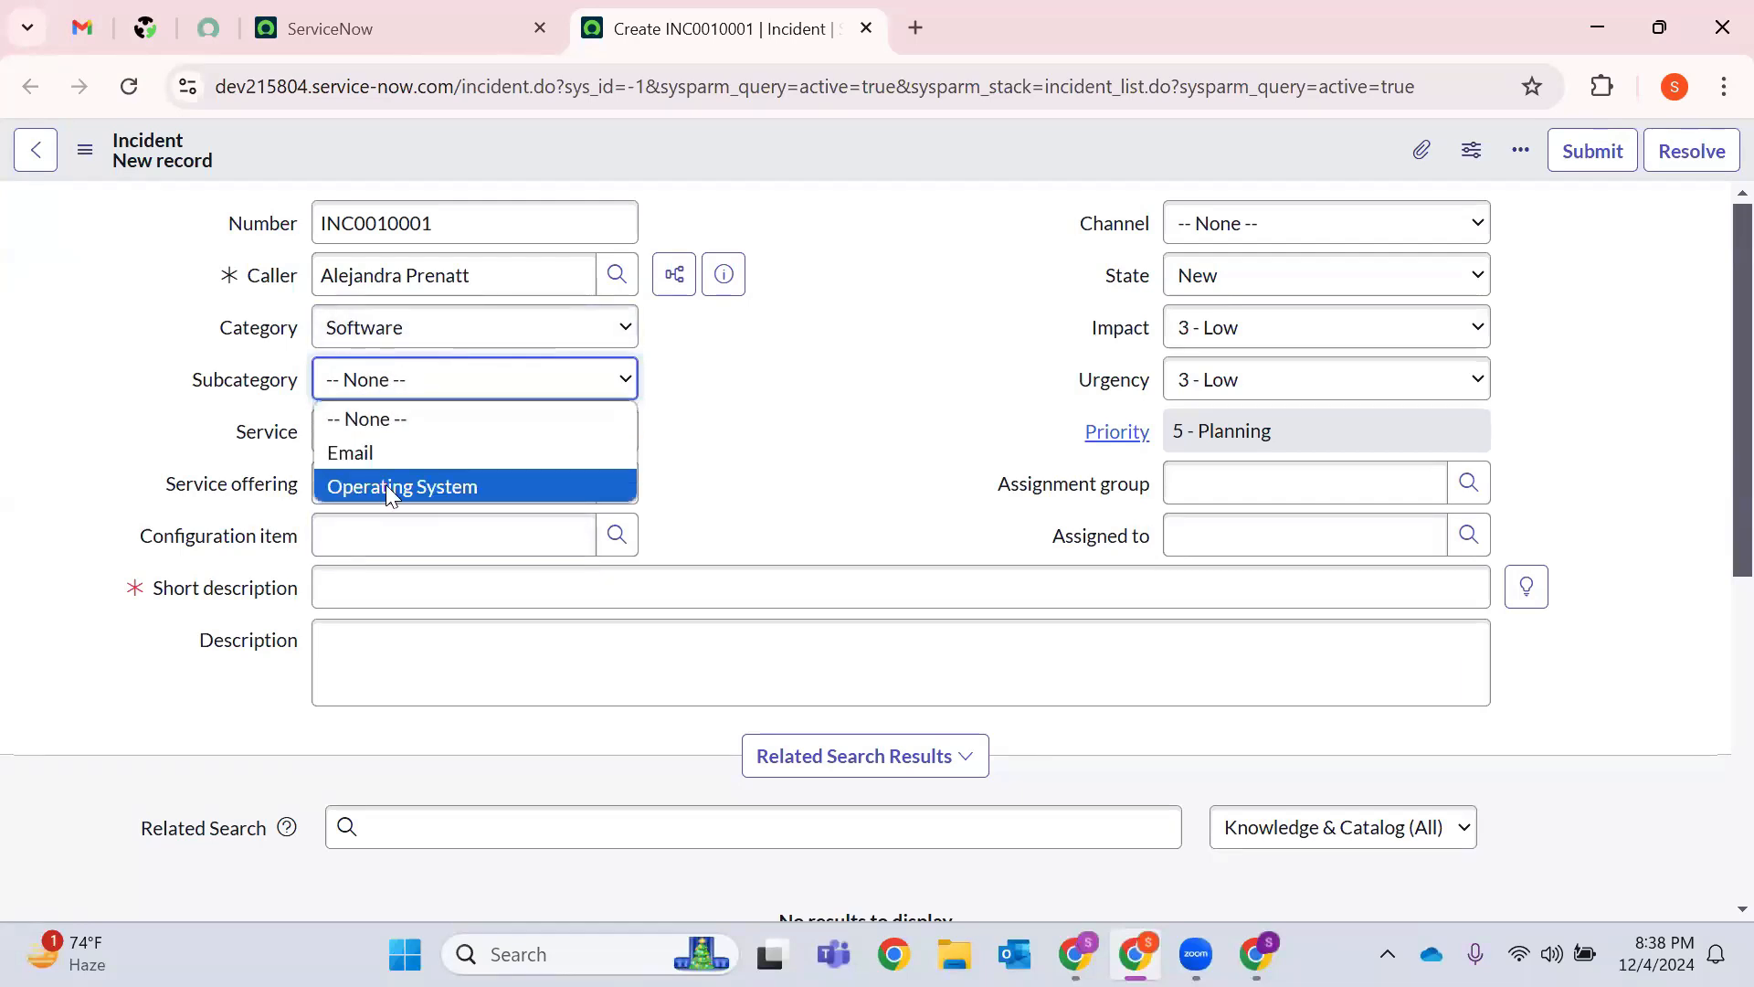
pyautogui.click(704, 396)
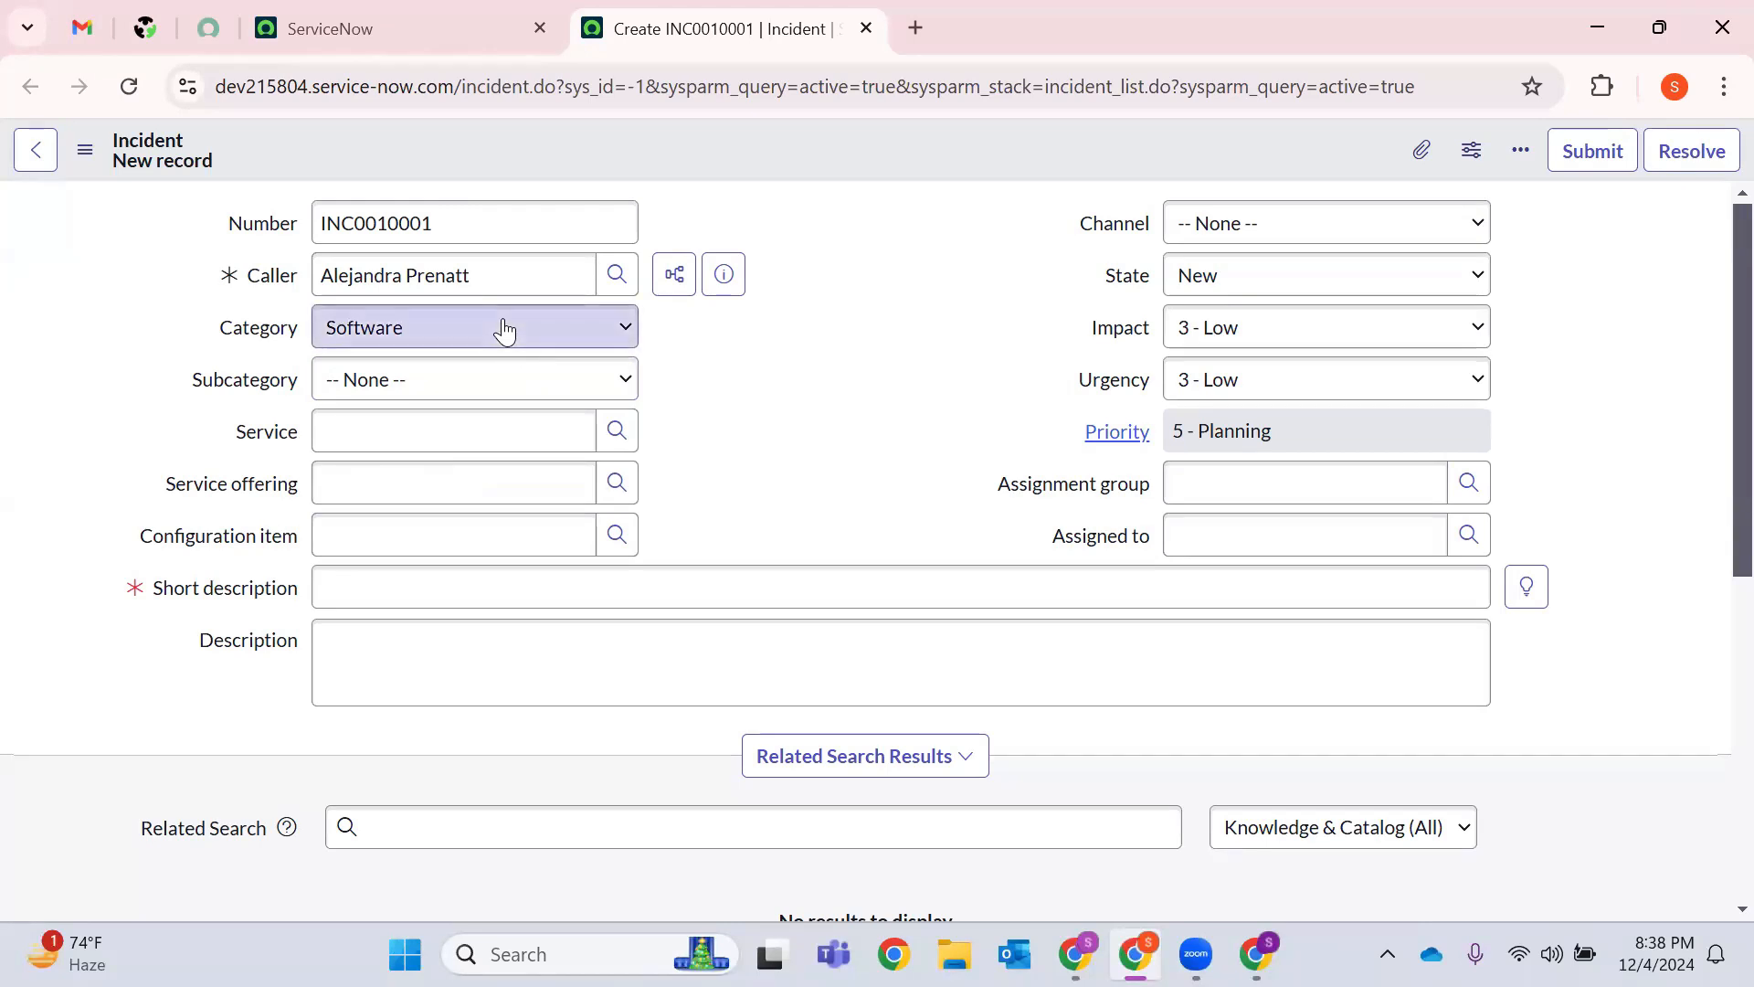
pyautogui.click(501, 328)
pyautogui.click(369, 466)
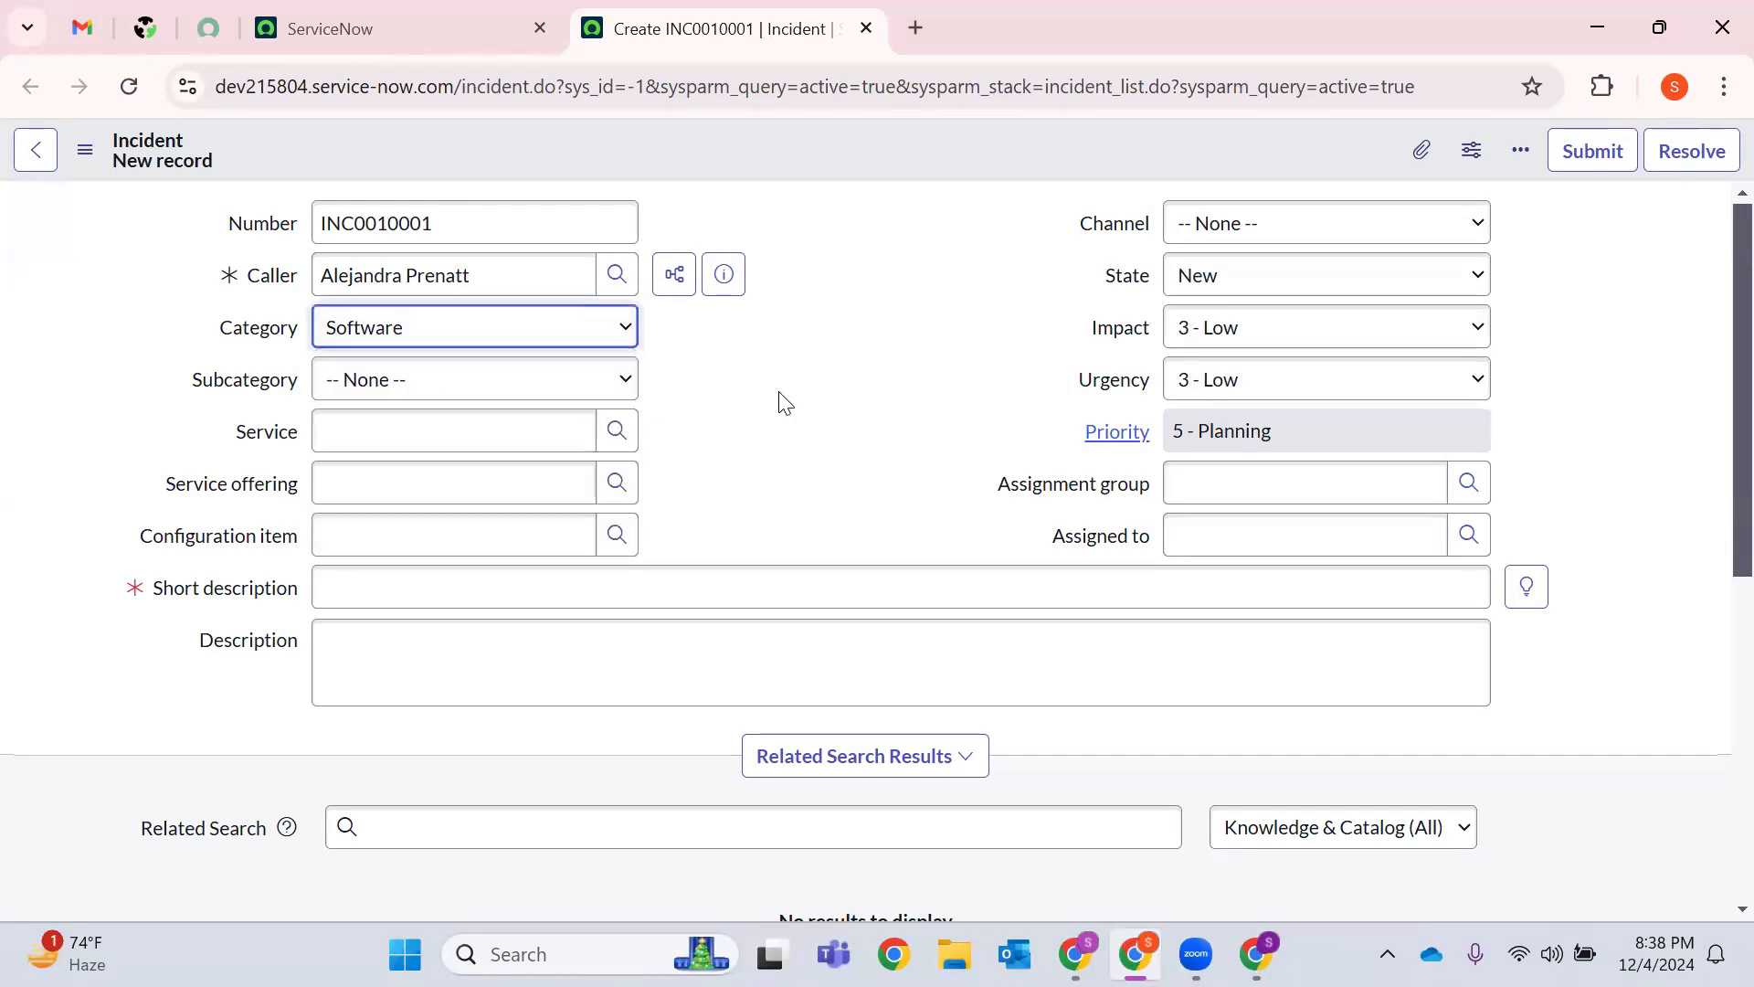
pyautogui.click(436, 388)
pyautogui.click(549, 391)
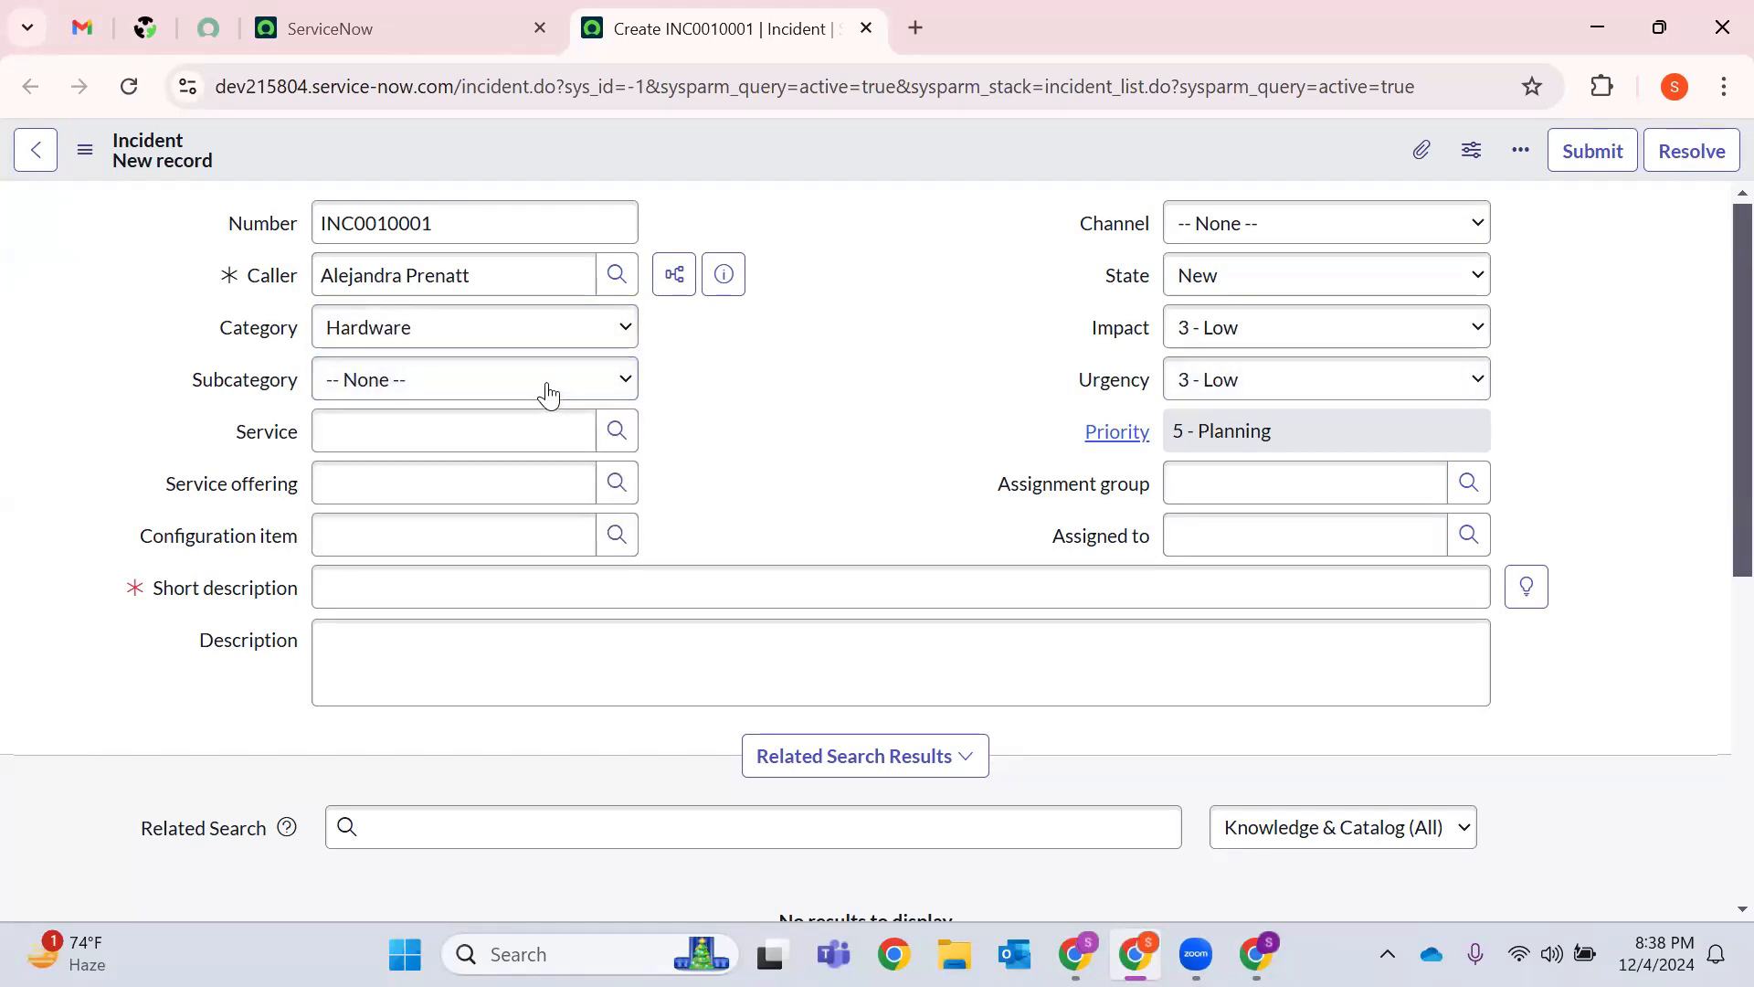
pyautogui.click(544, 389)
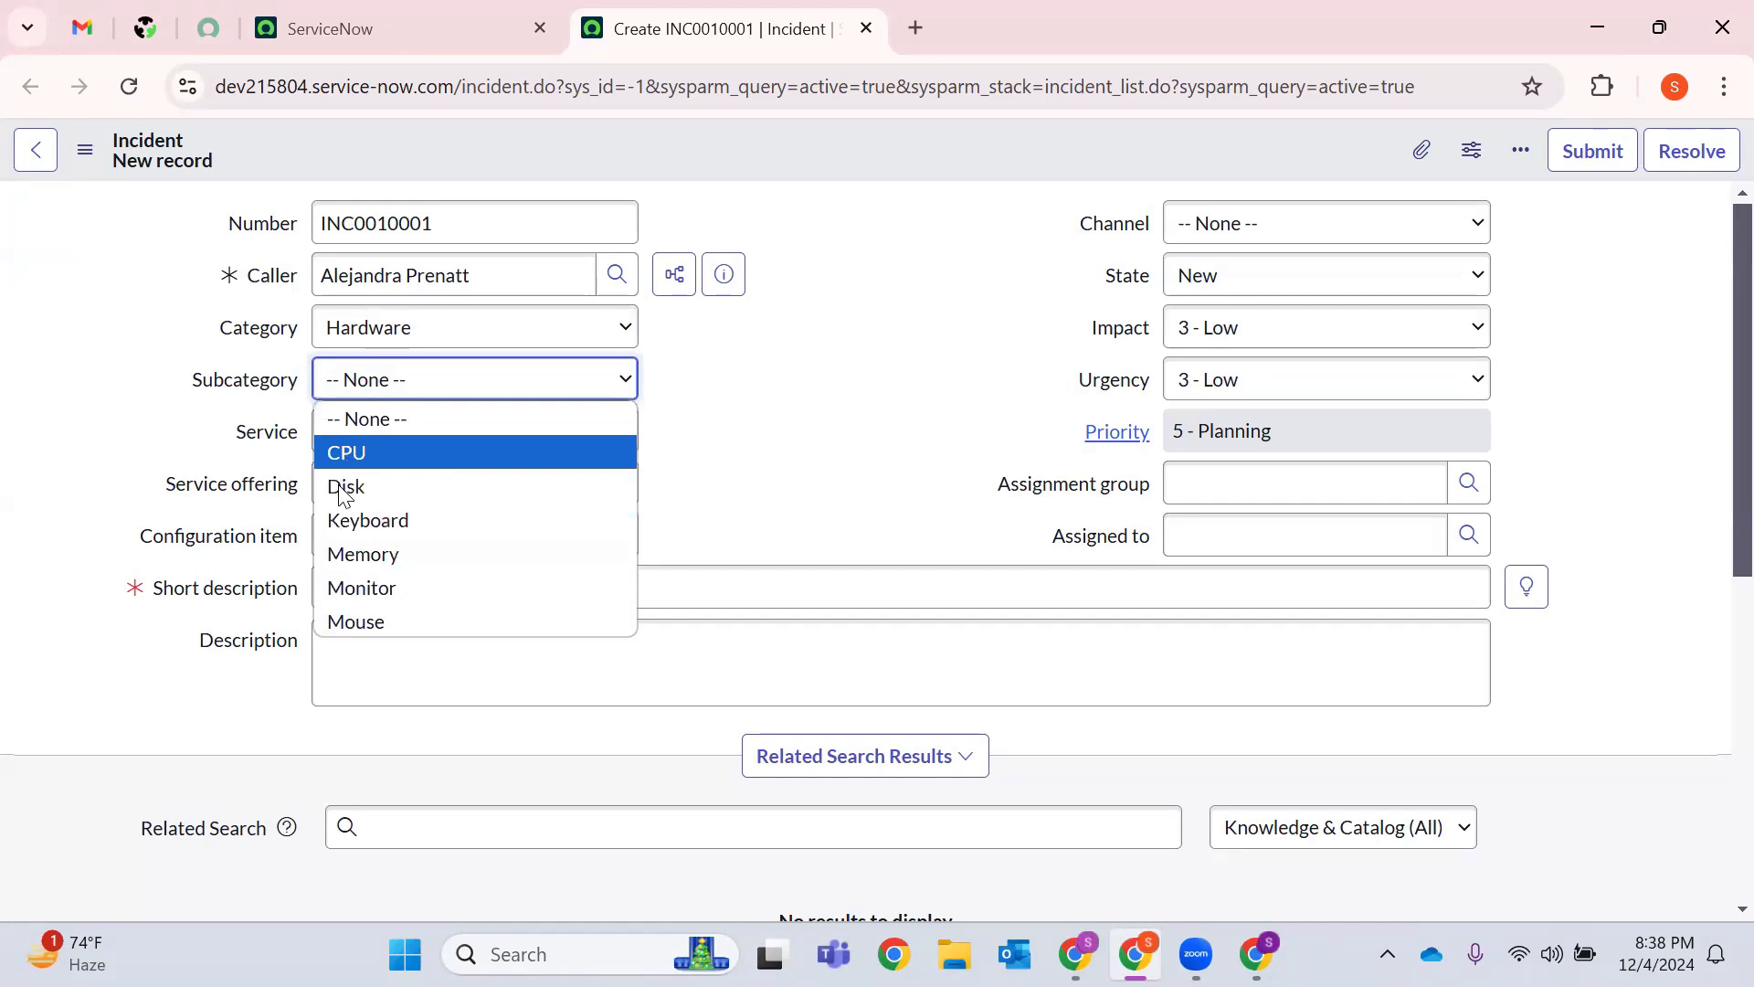
# Set the category to Database and leave the subcategory at -- None --.
pyautogui.click(413, 343)
pyautogui.click(429, 533)
pyautogui.click(331, 391)
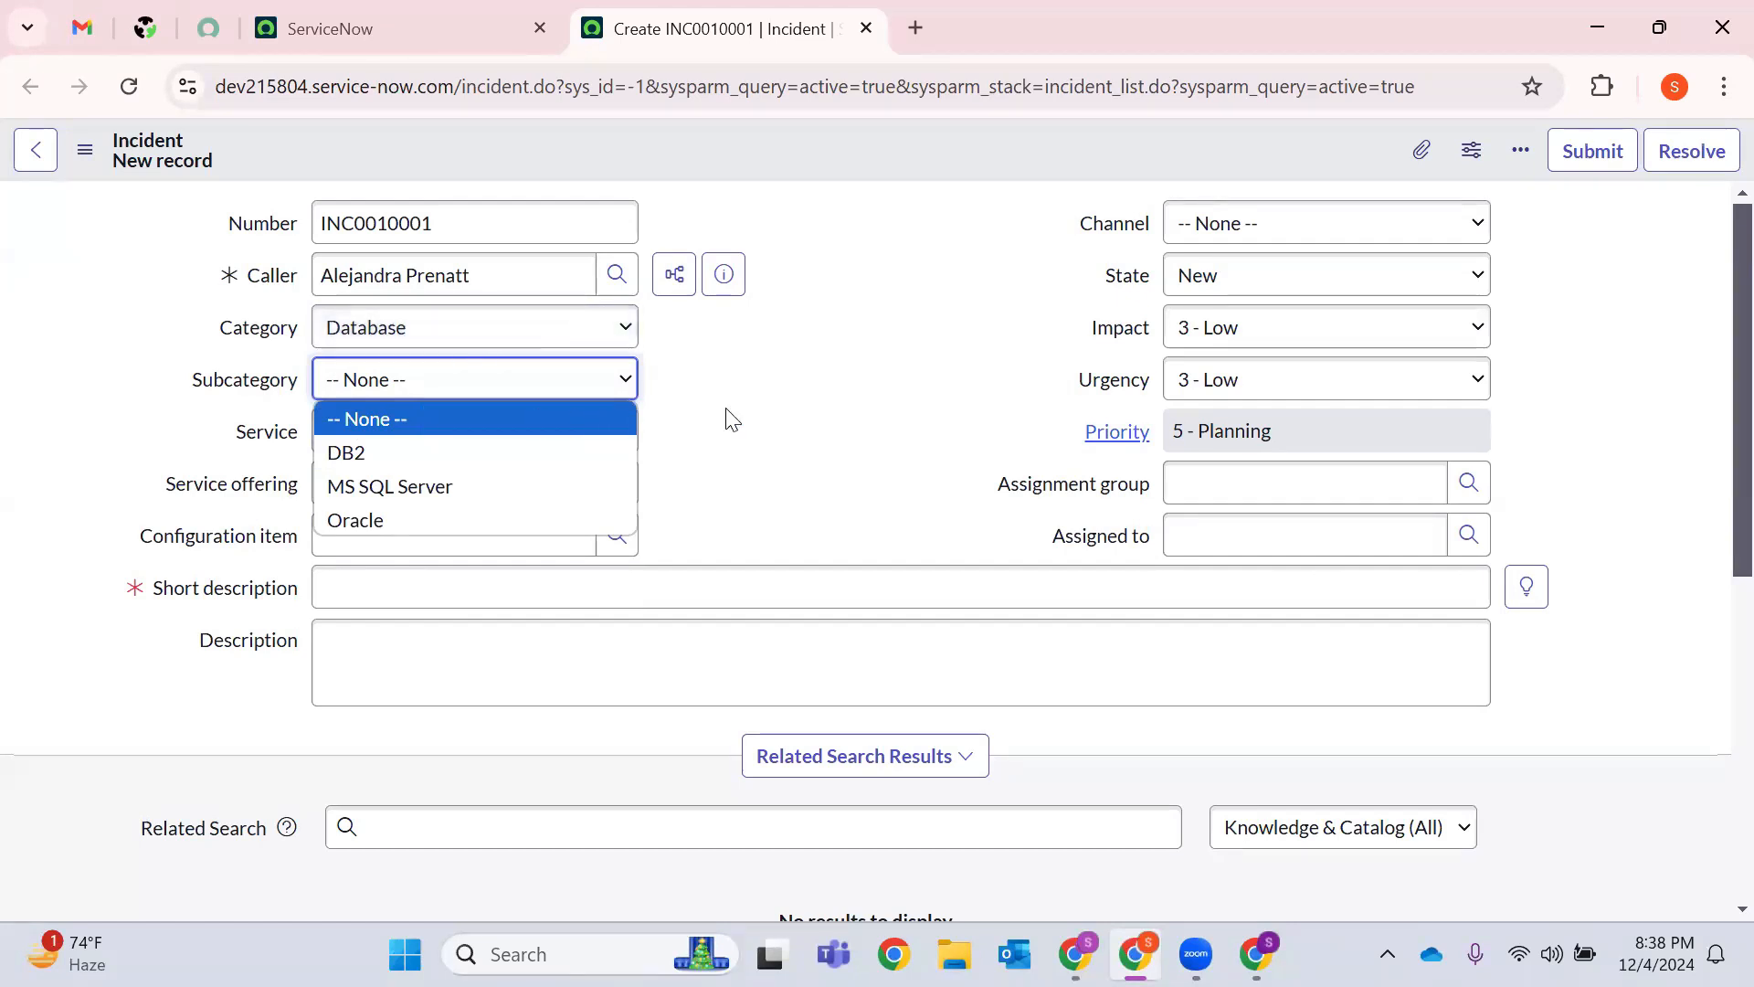
pyautogui.click(701, 423)
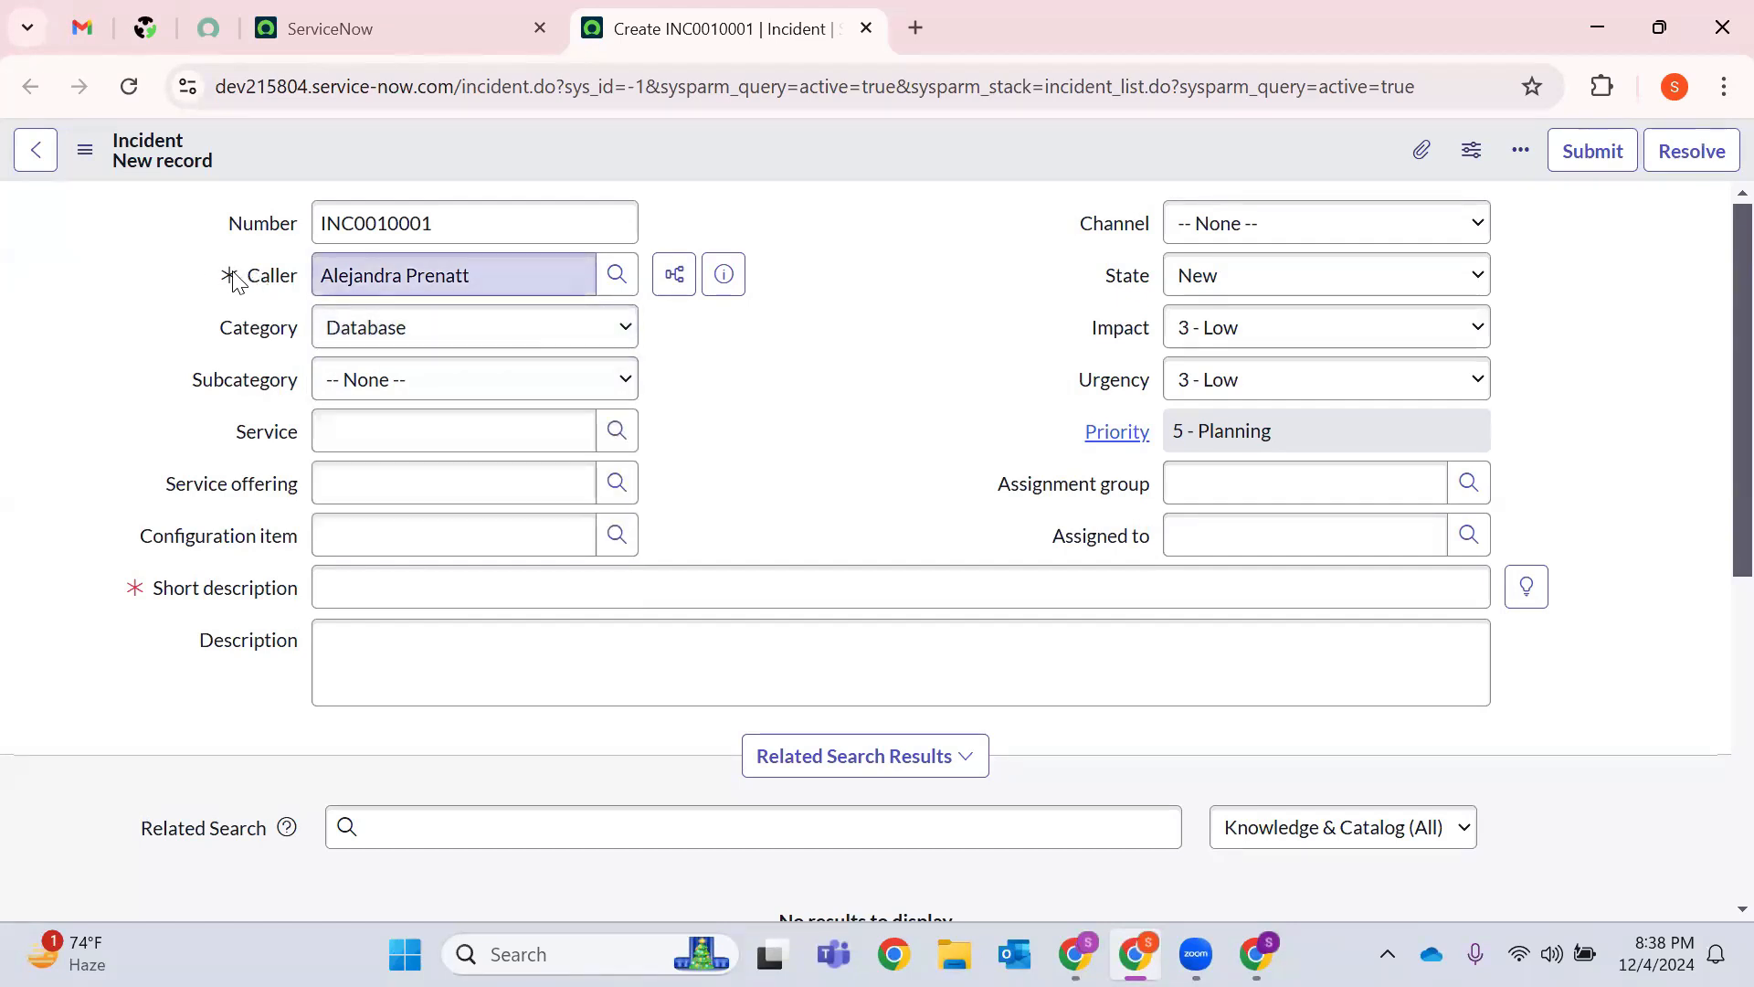
pyautogui.moveTo(234, 273)
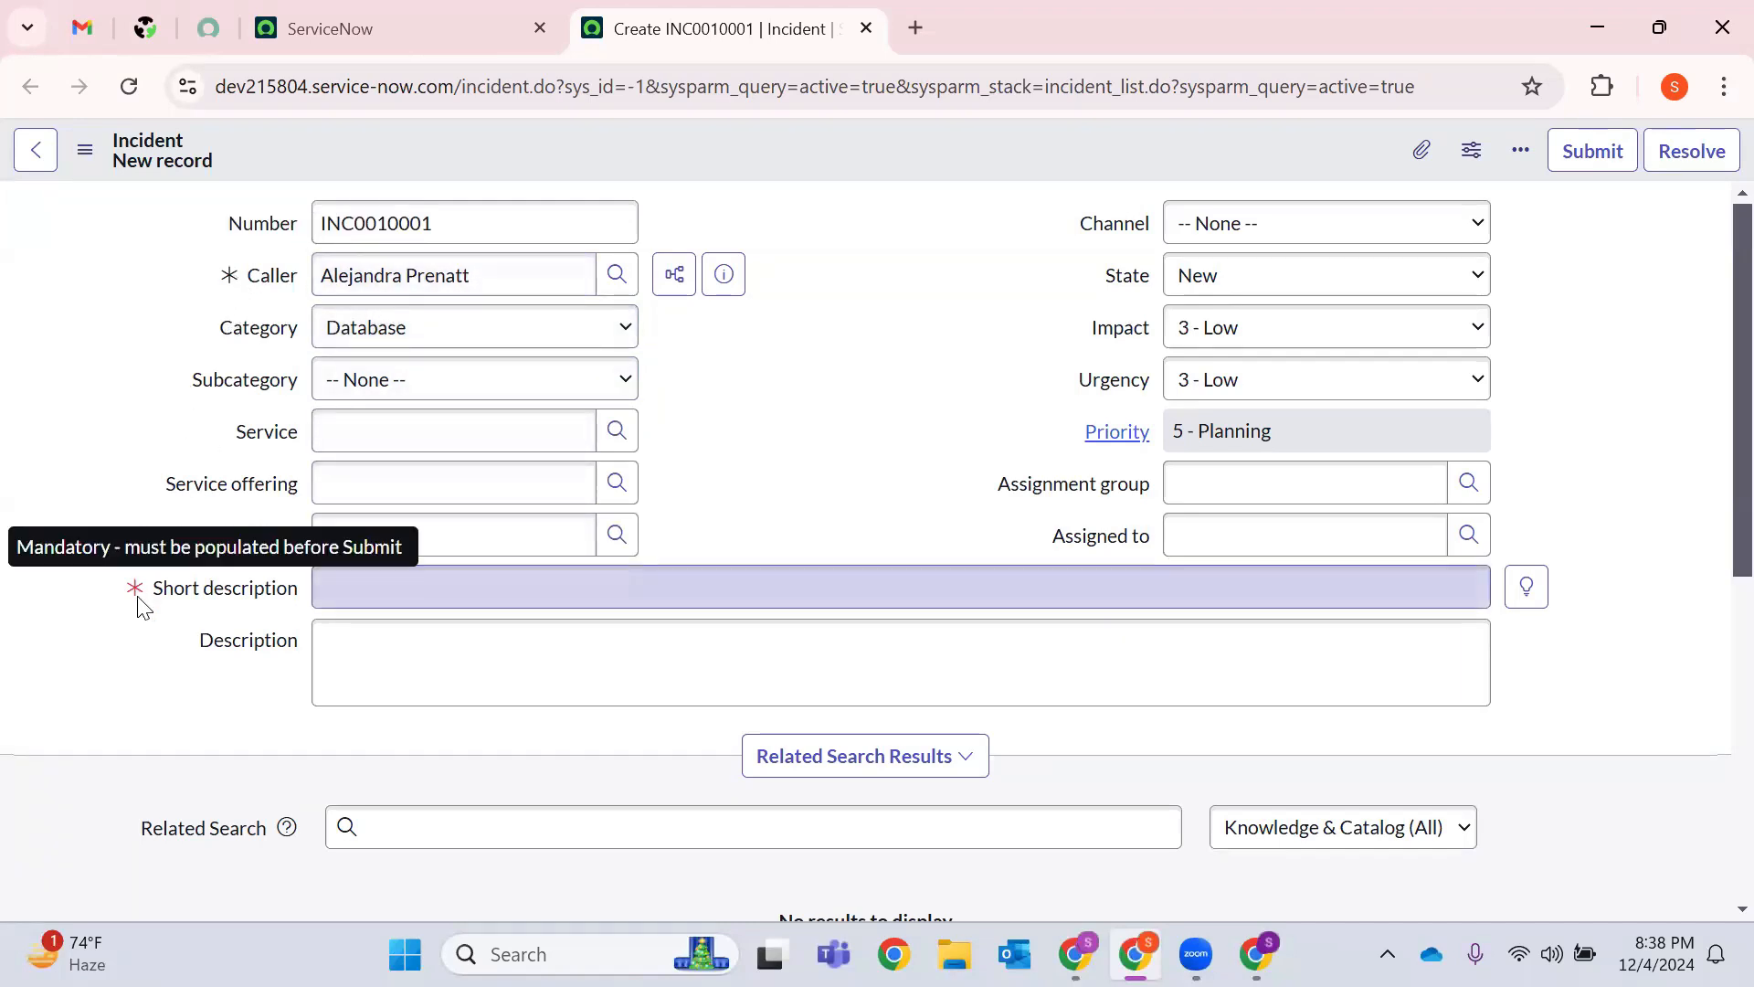
# Save the incident, note that Short description is mandatory, and dismiss the warning banner.
pyautogui.rightClick(782, 145)
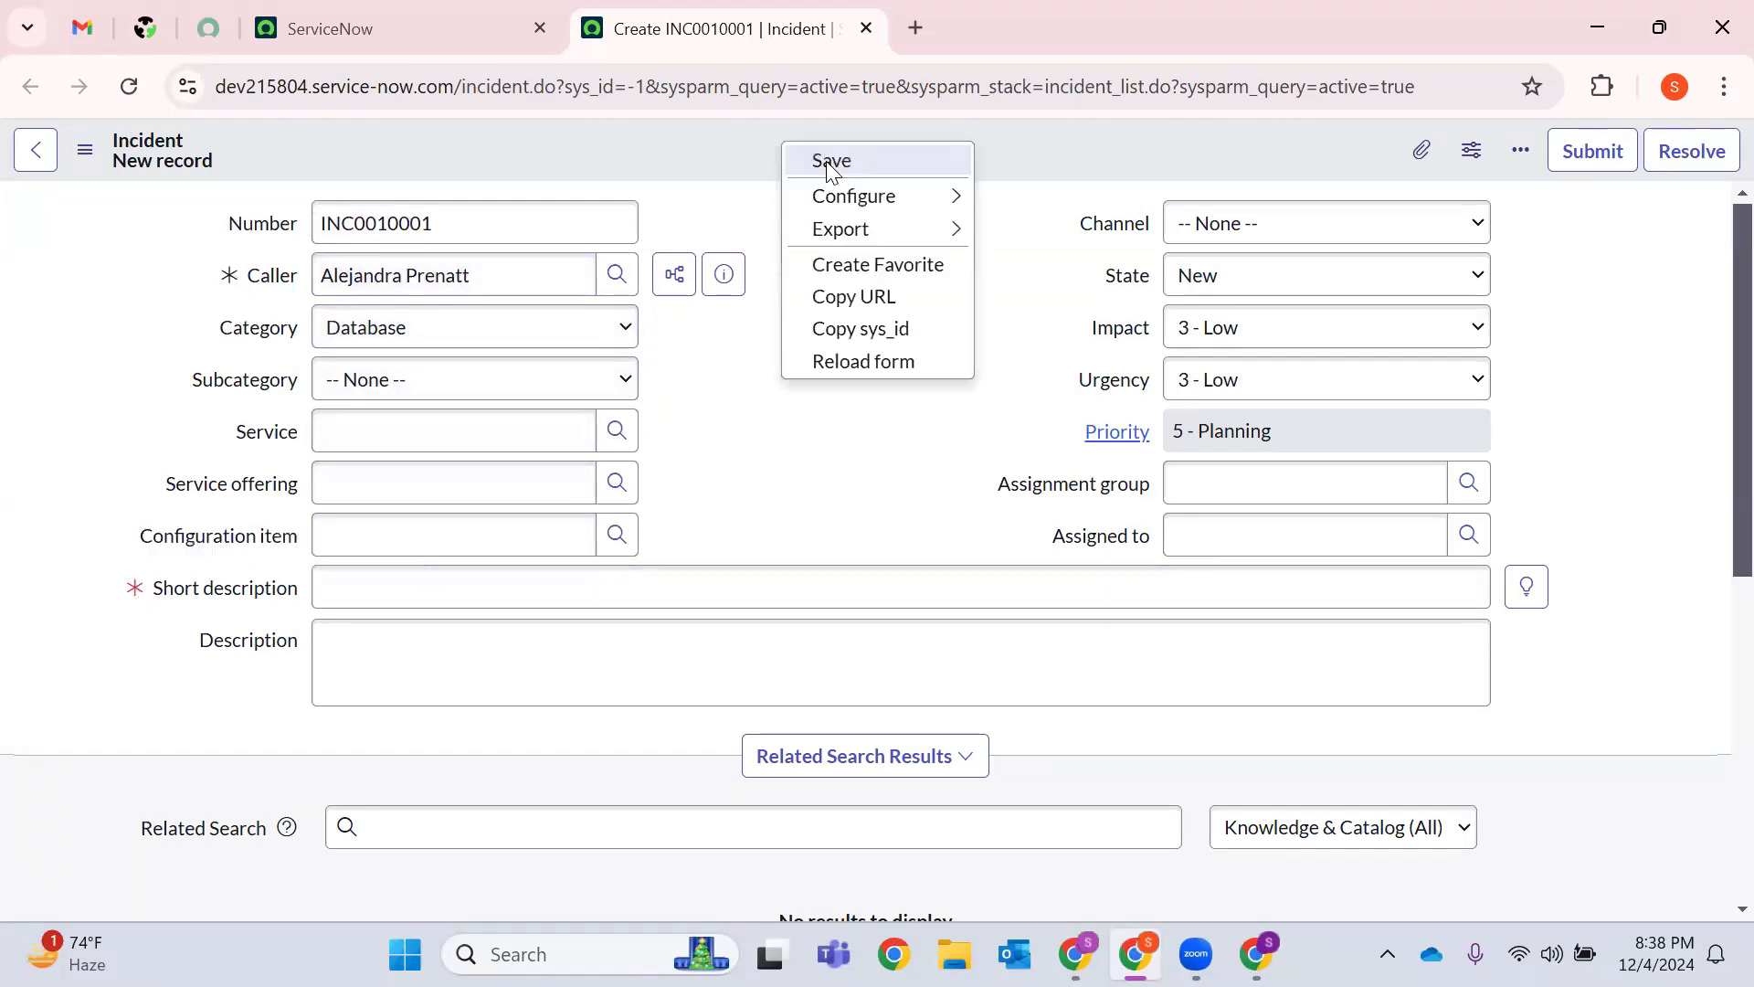
pyautogui.click(831, 159)
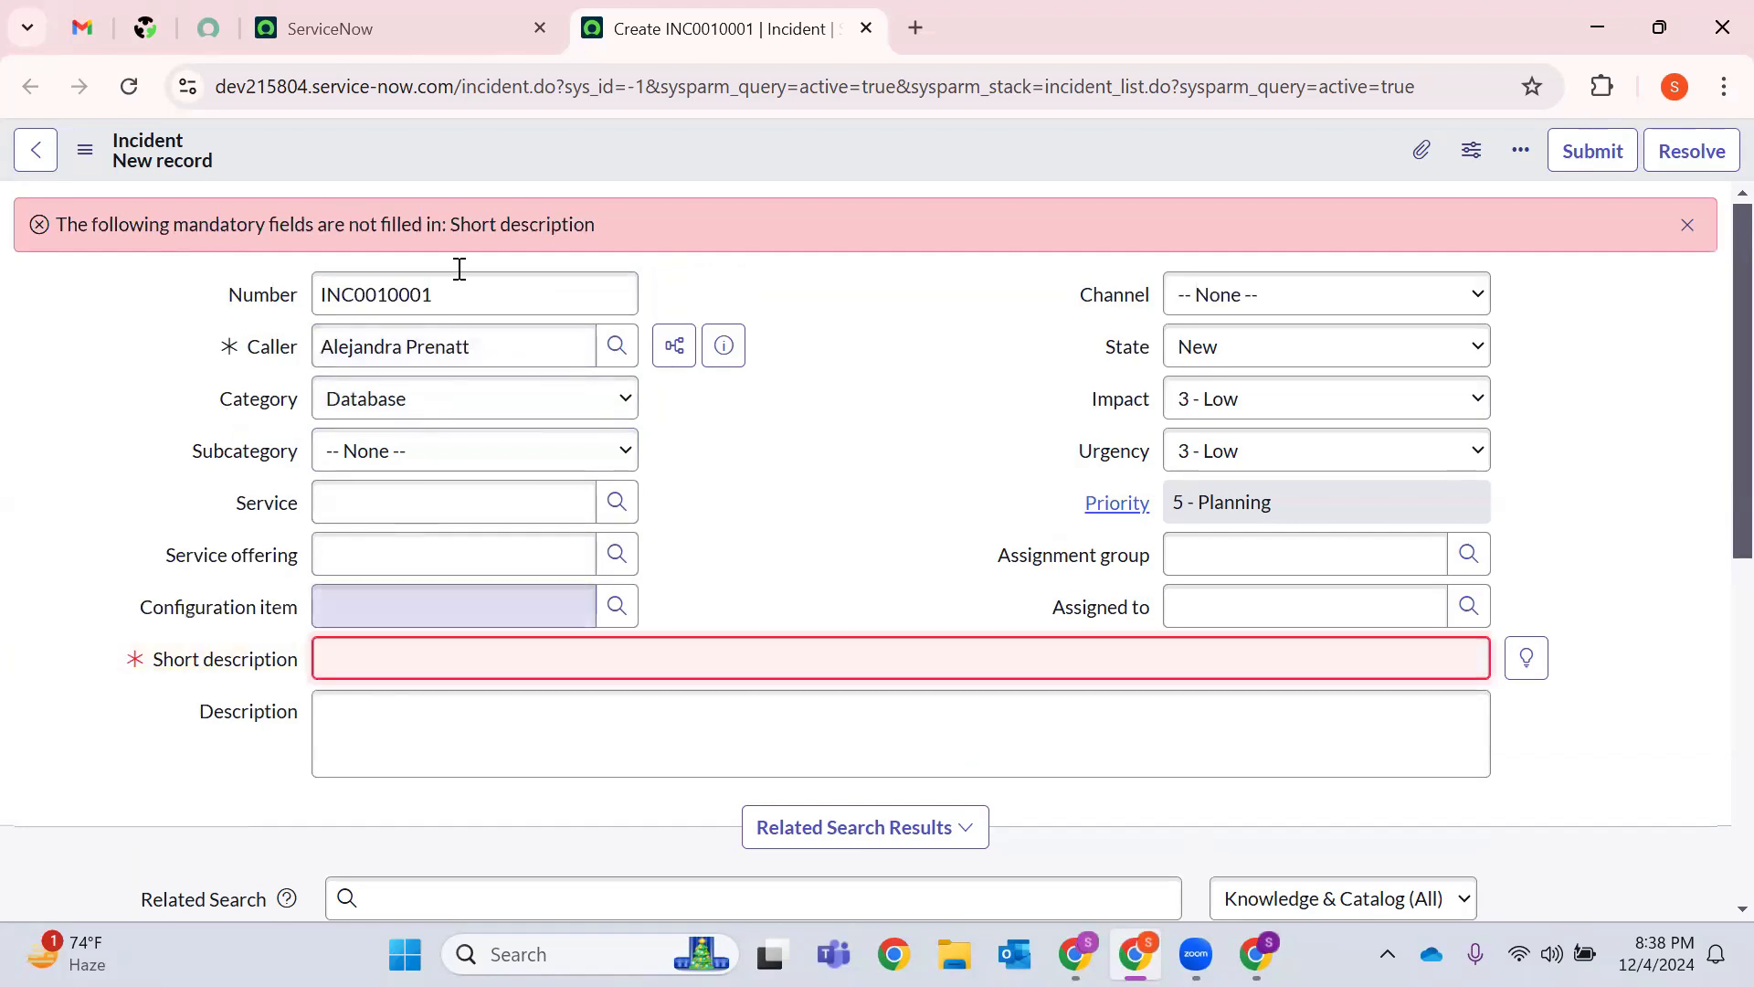
pyautogui.moveTo(606, 223); pyautogui.dragTo(86, 262)
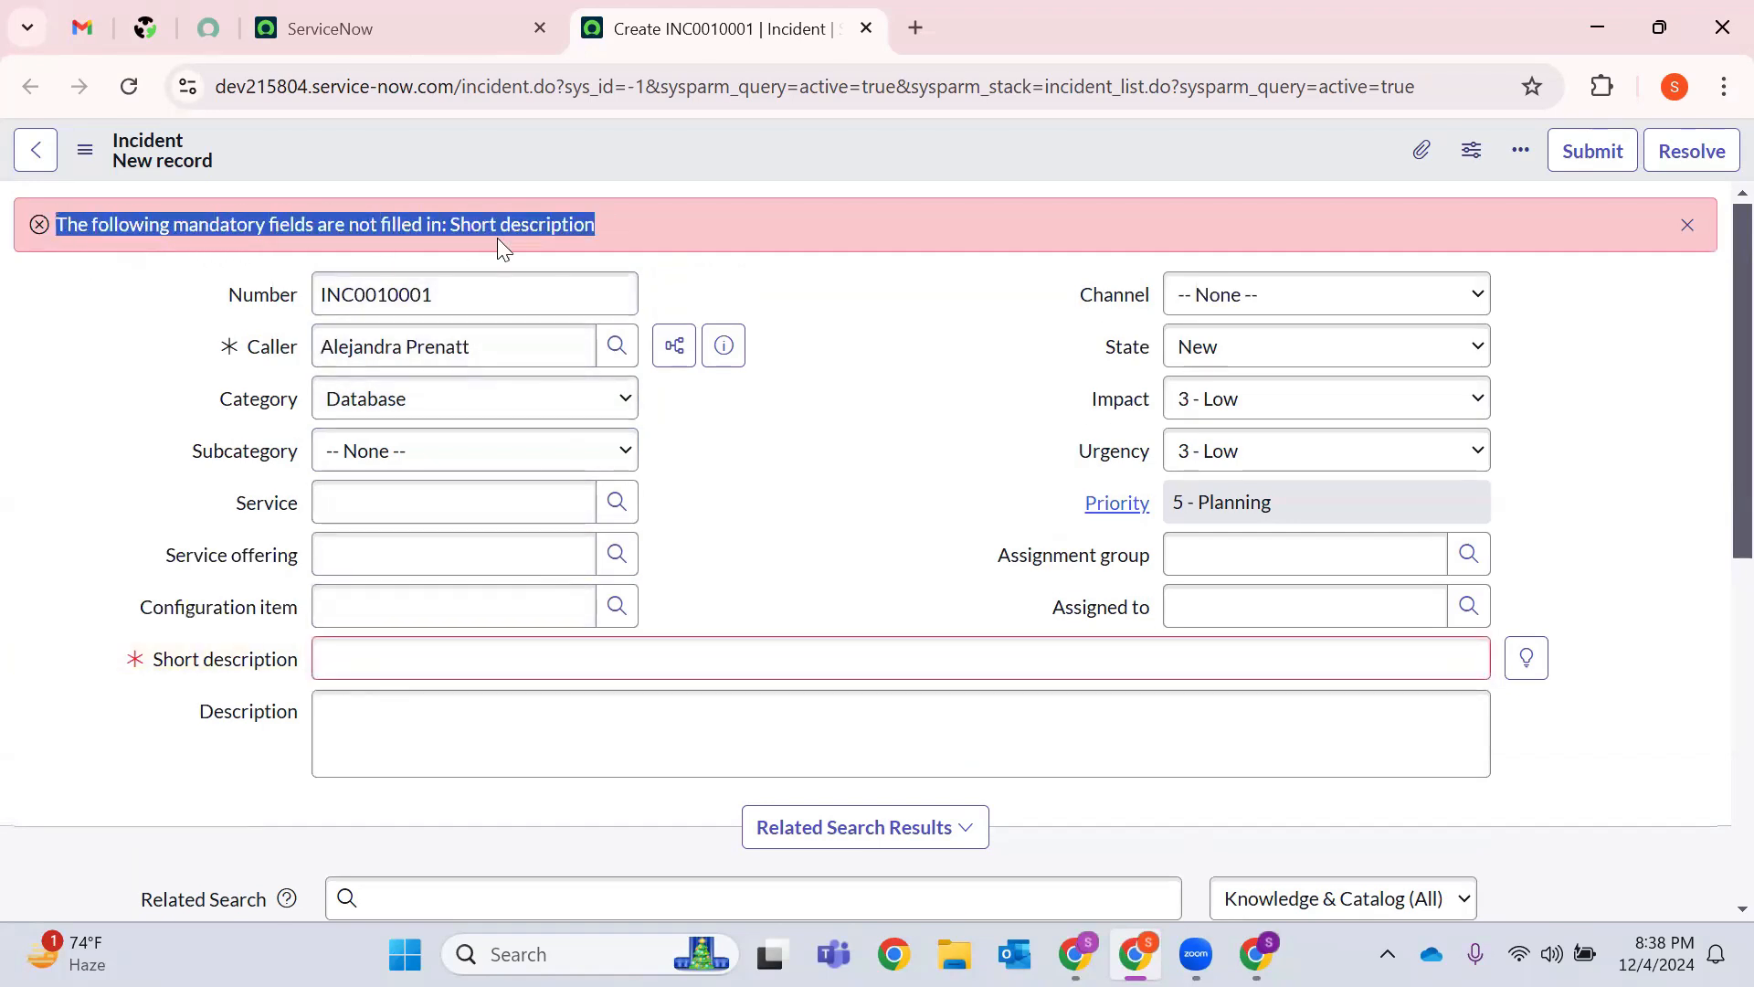
pyautogui.click(668, 326)
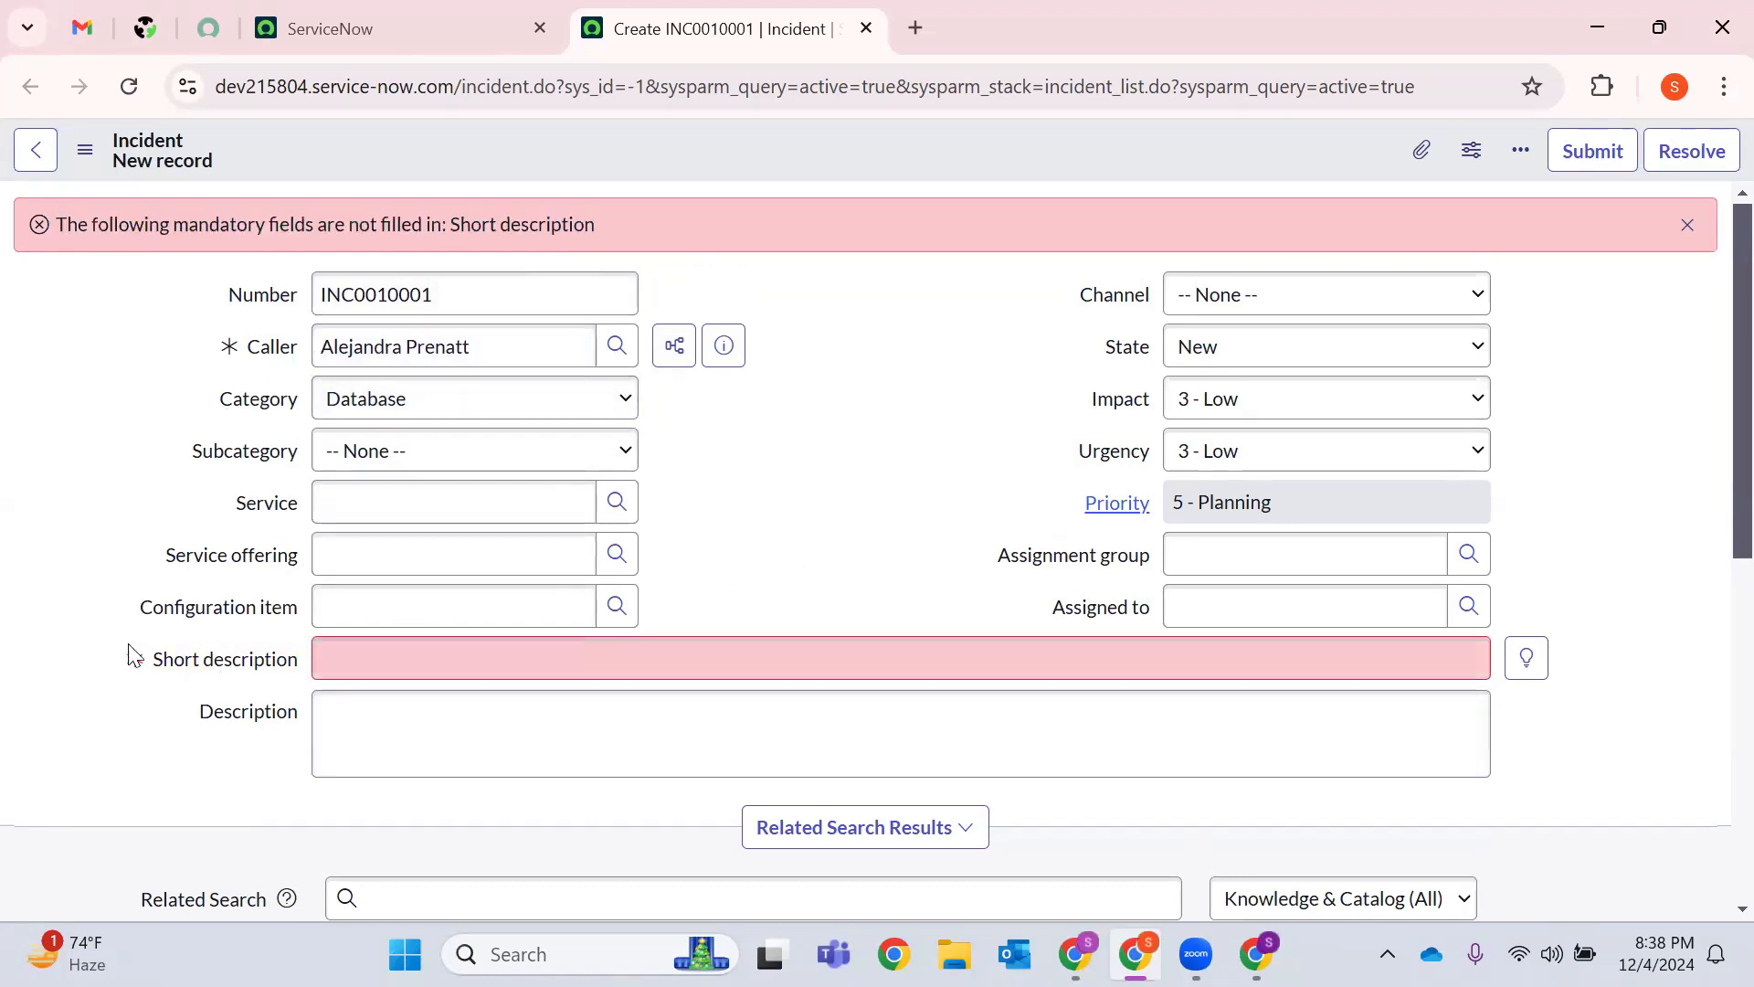
pyautogui.moveTo(153, 665); pyautogui.dragTo(307, 672)
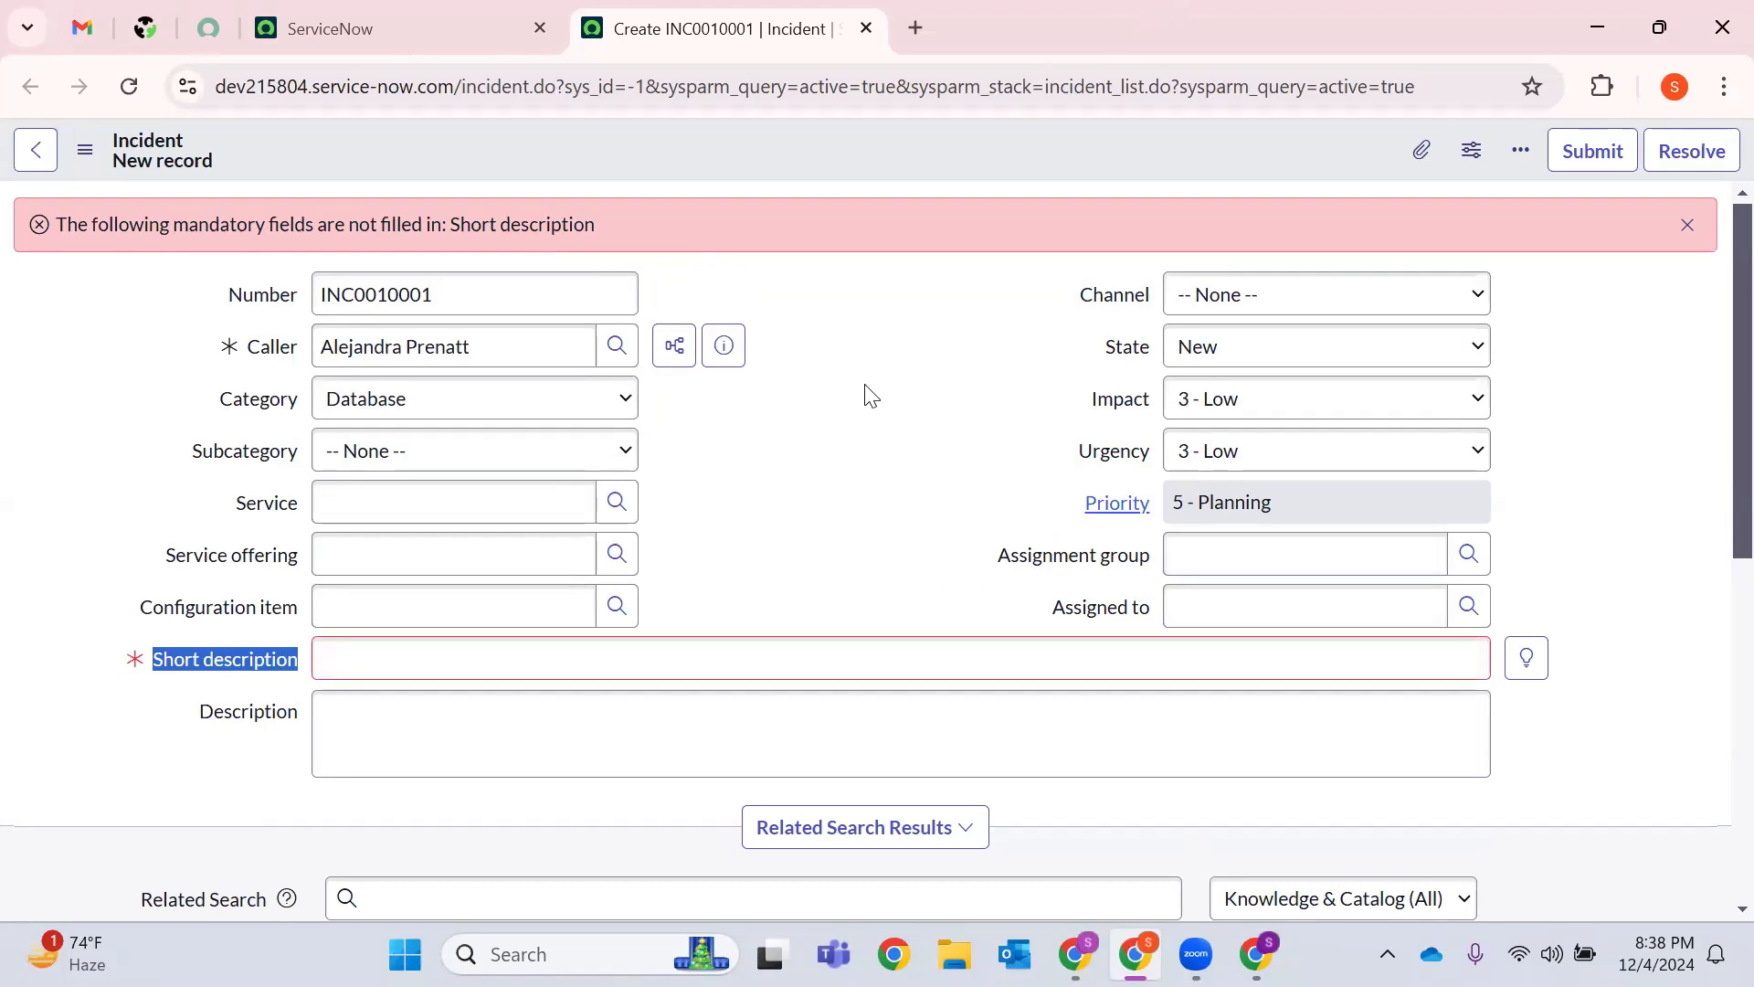
pyautogui.click(1687, 225)
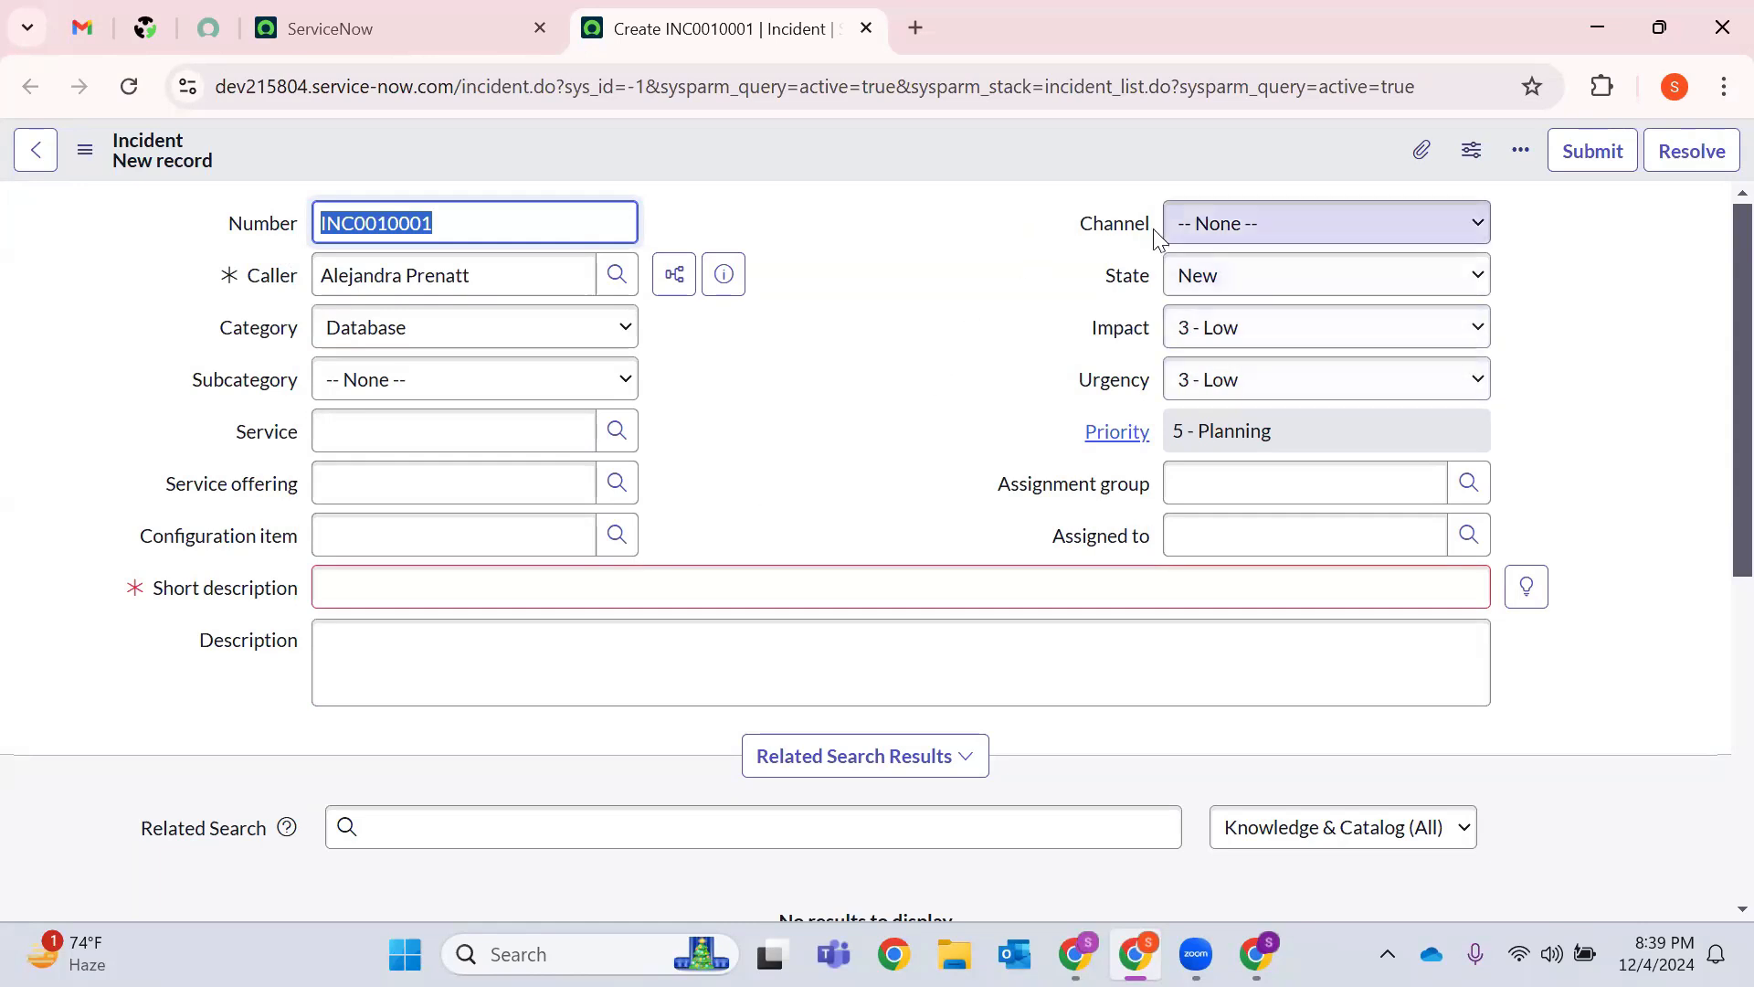
pyautogui.click(1246, 239)
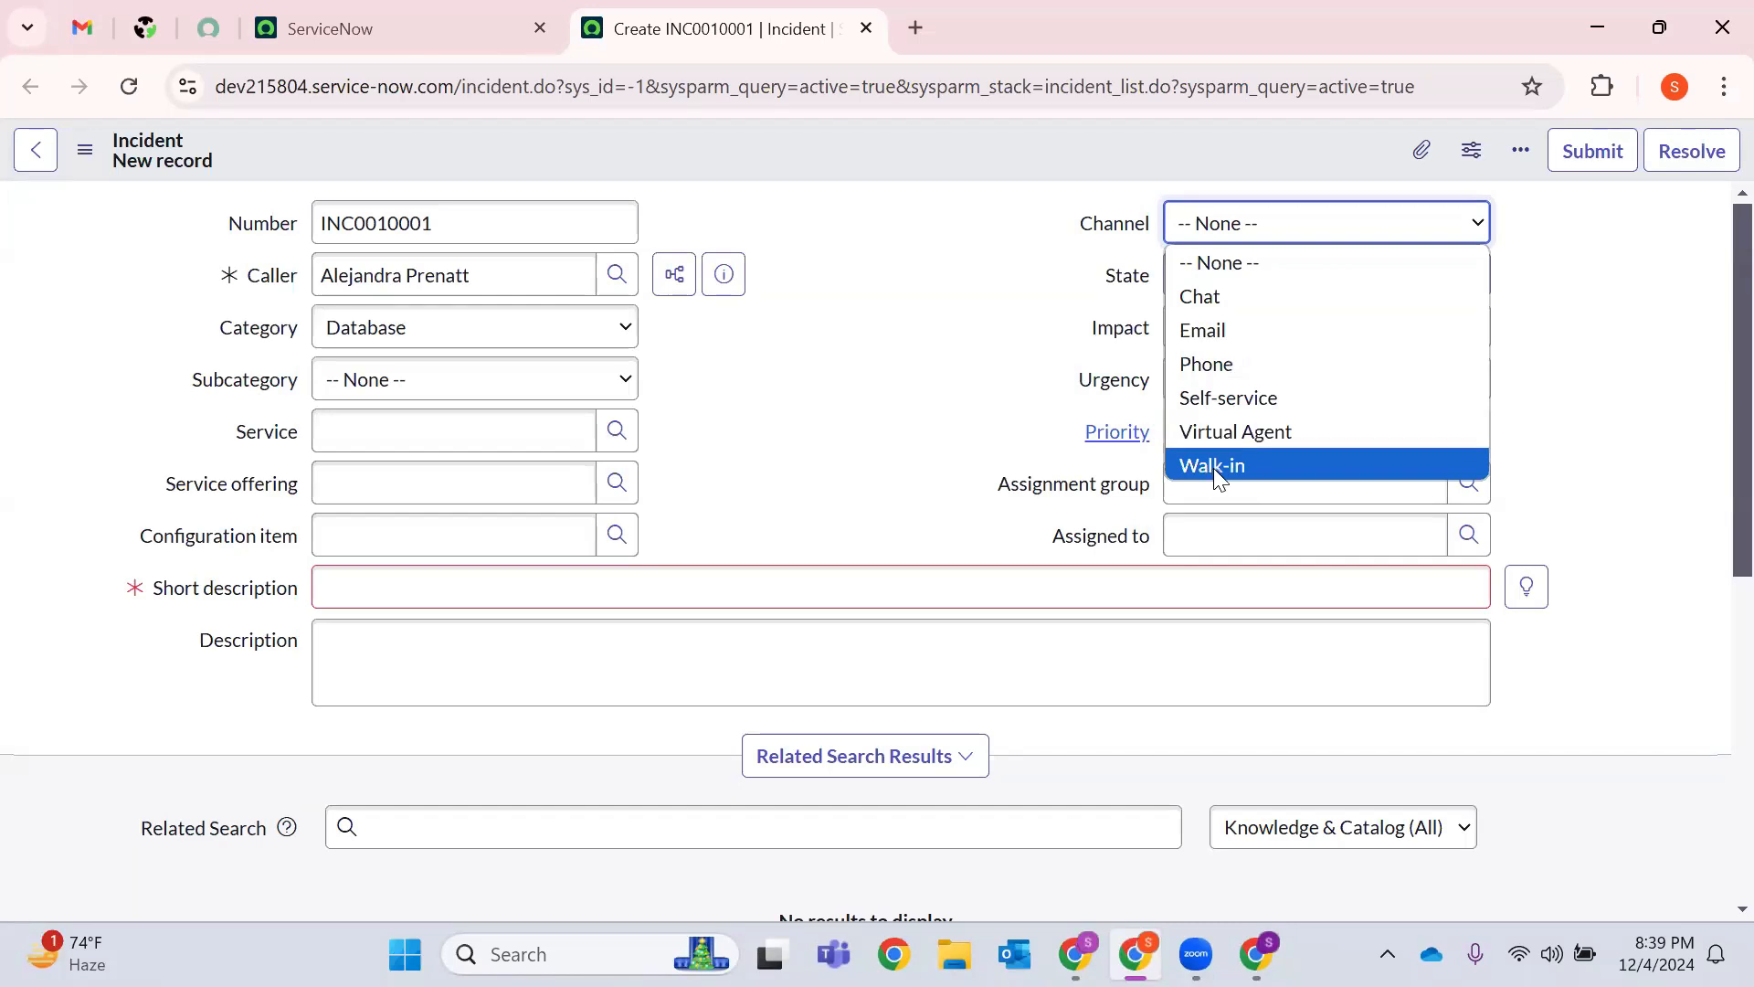
pyautogui.click(1044, 302)
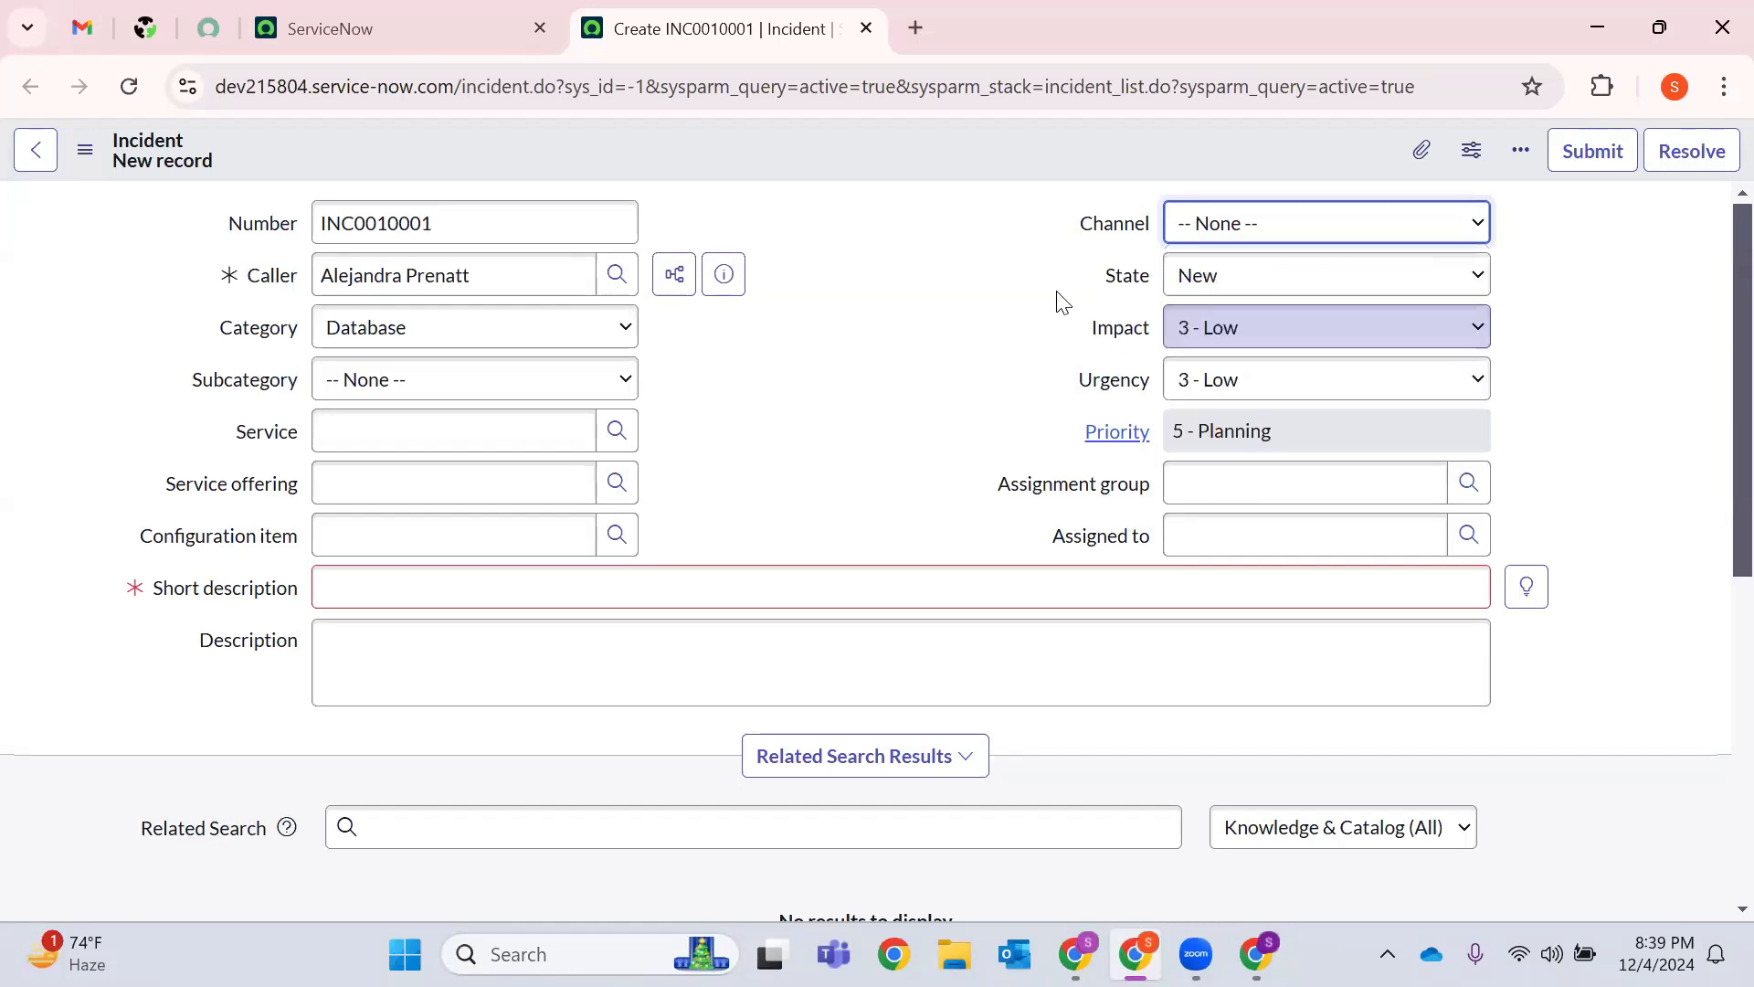
pyautogui.click(1229, 286)
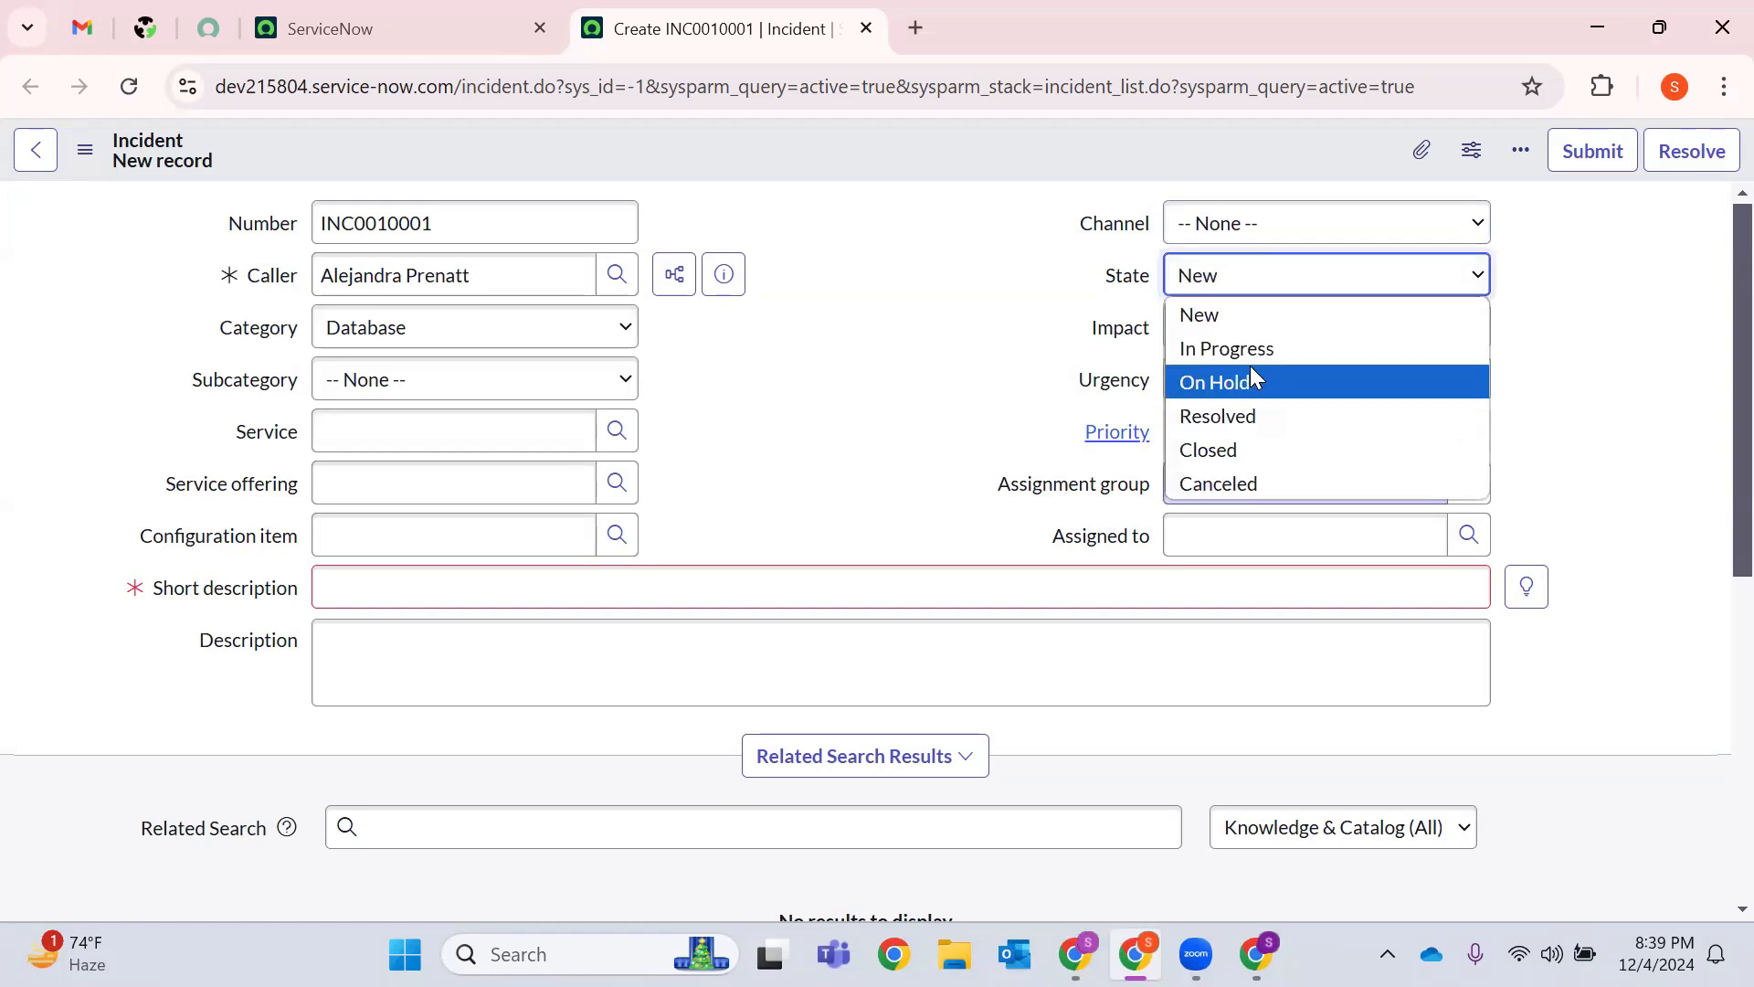
pyautogui.click(873, 318)
pyautogui.click(1219, 333)
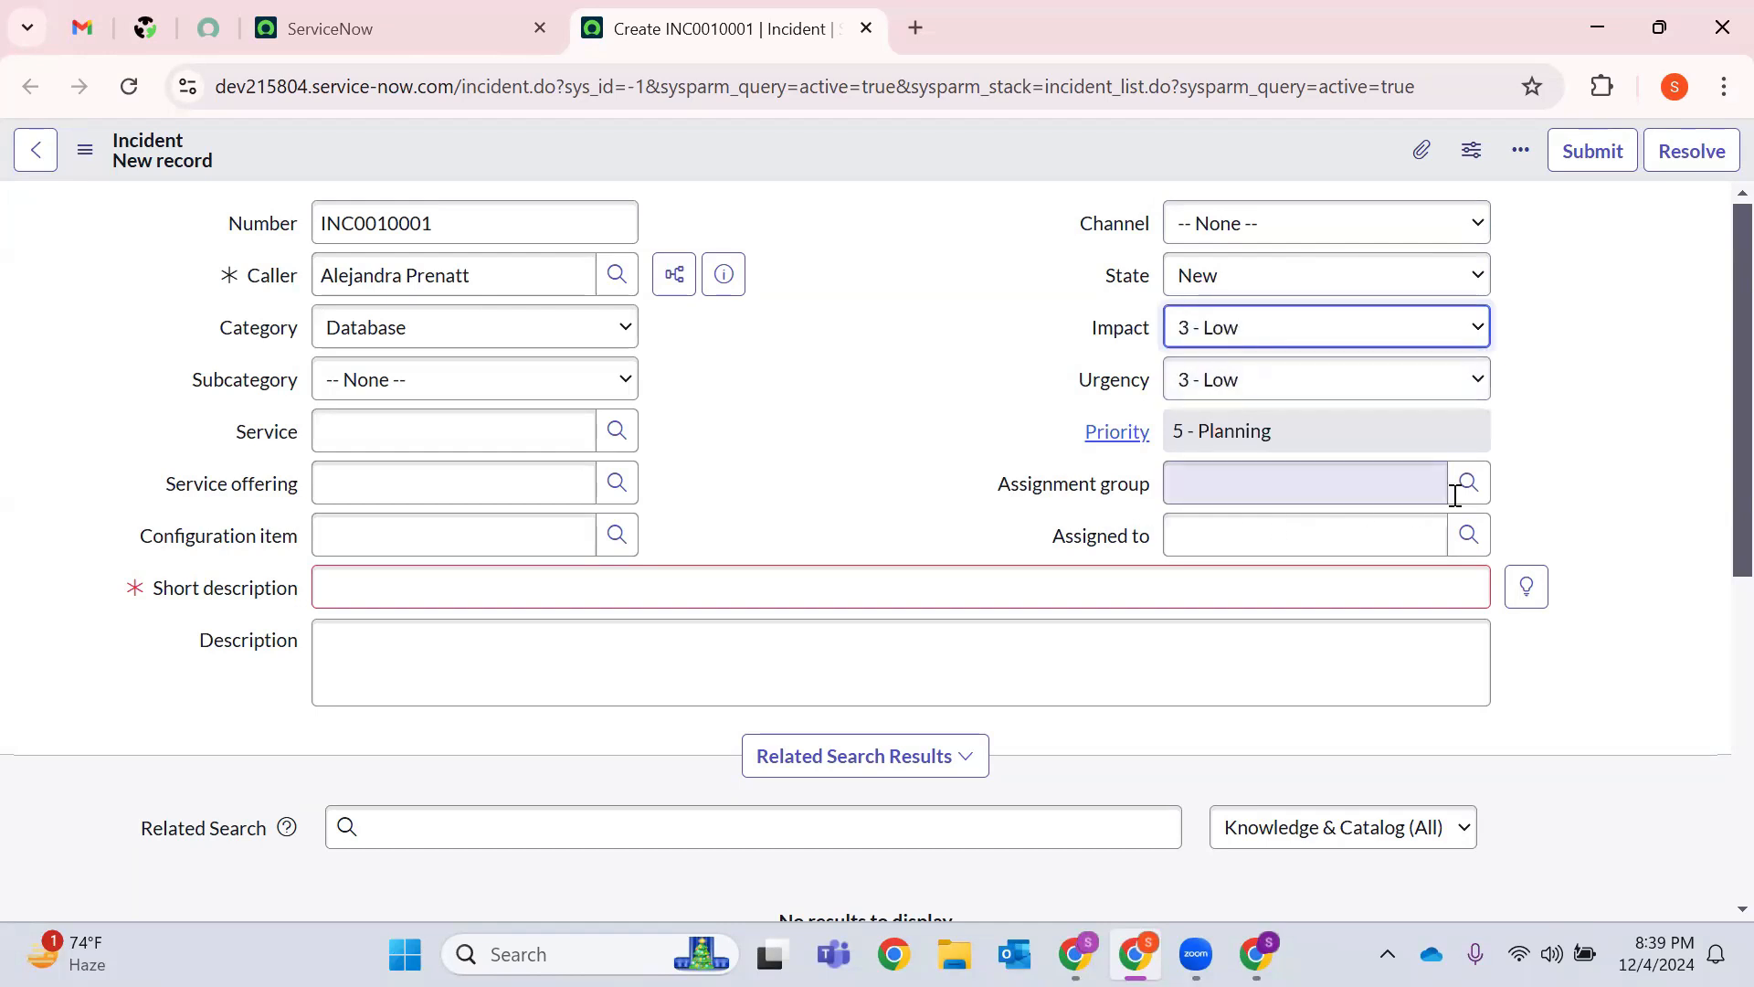
pyautogui.click(1466, 483)
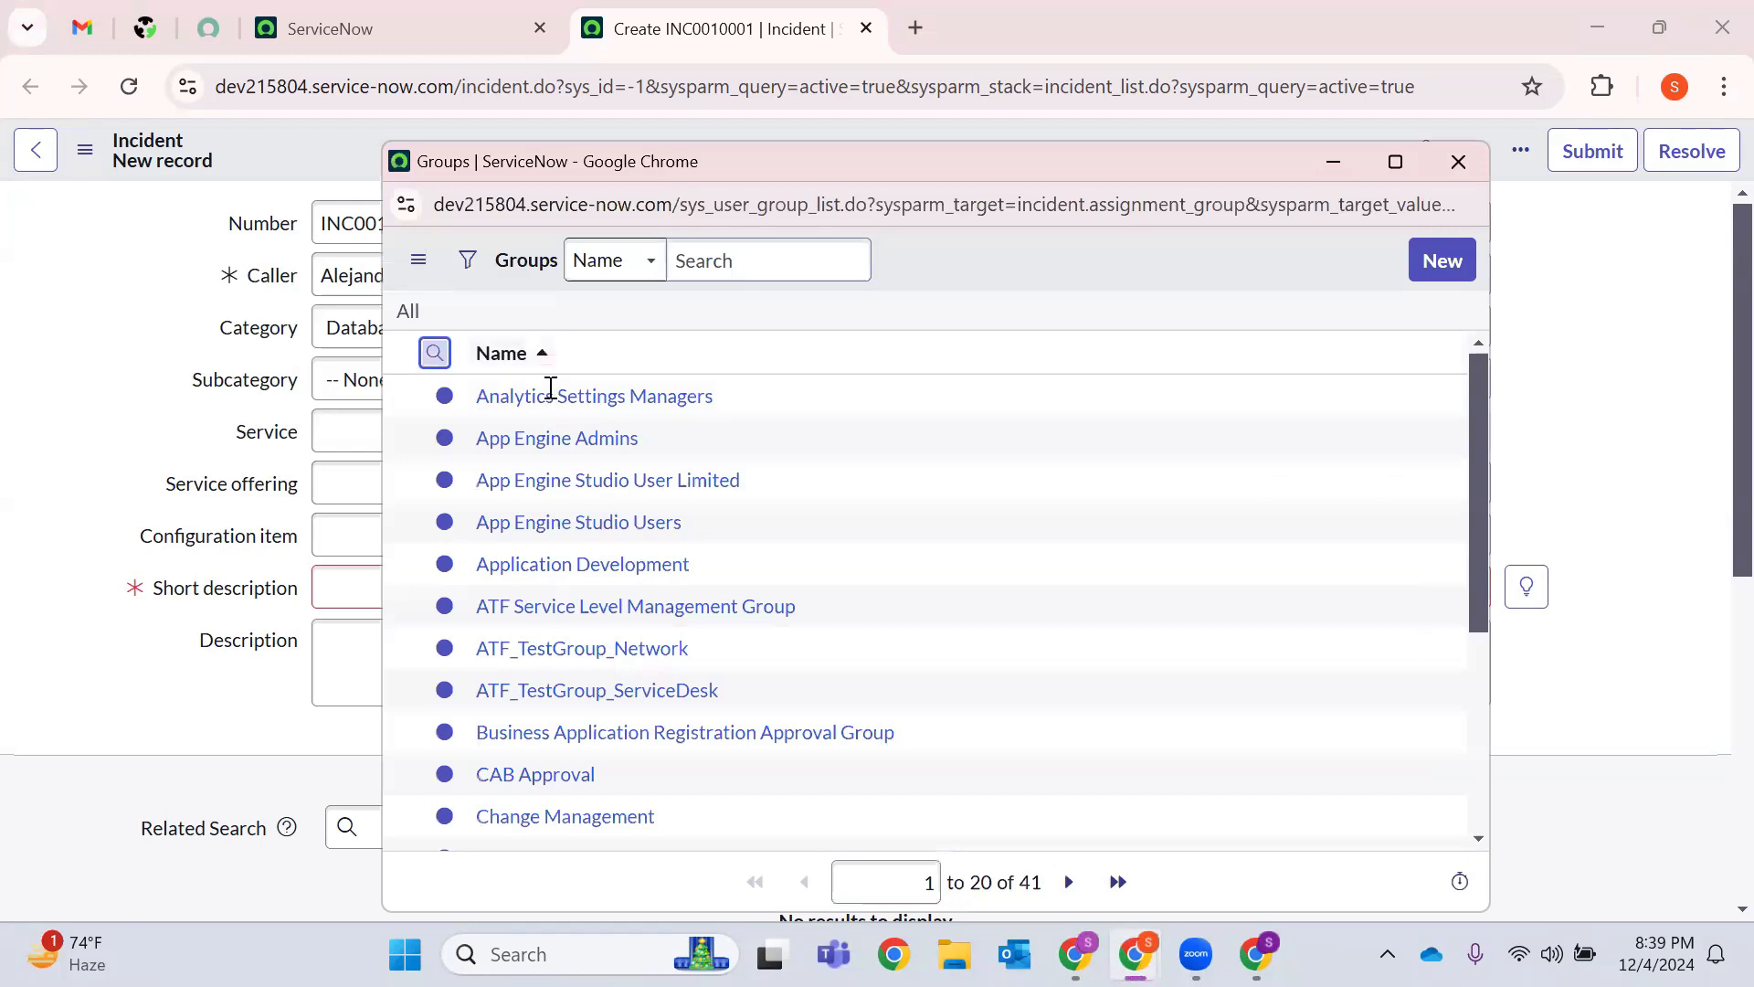
# Search assignment groups for 'H*elp', pick Help Desk, then close the empty user lookup.
pyautogui.click(435, 352)
pyautogui.write('H')
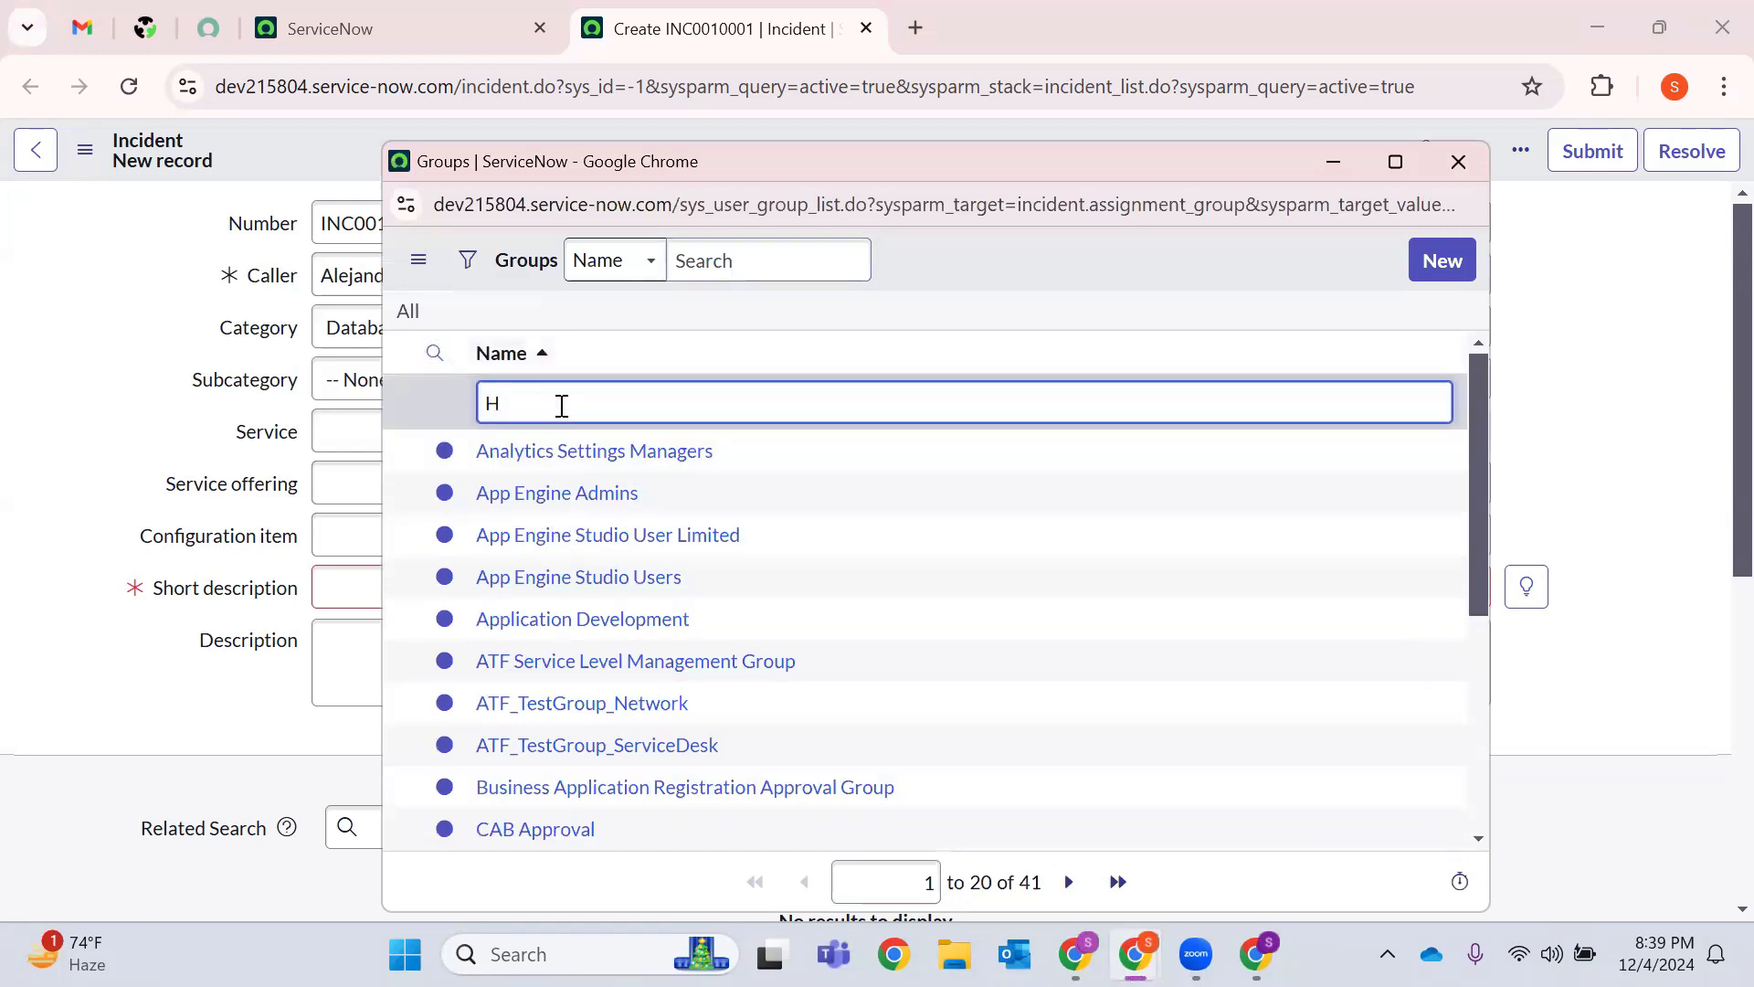
pyautogui.write('*')
pyautogui.write('elp')
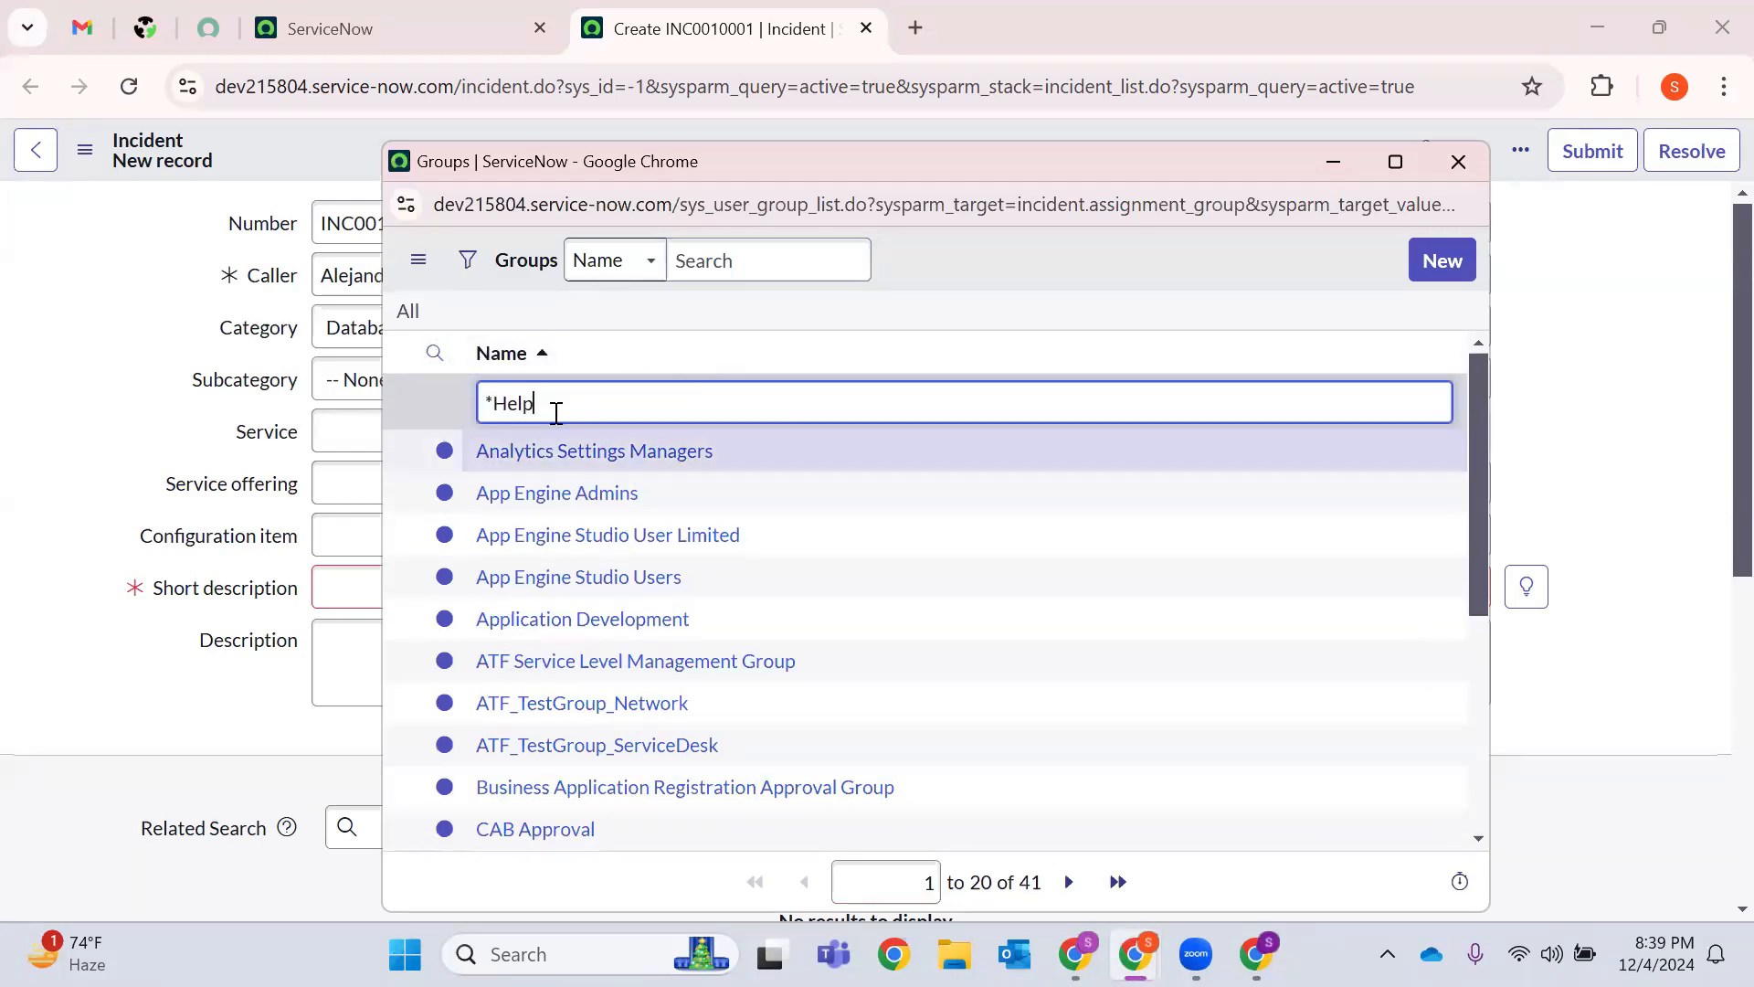
pyautogui.press('Return')
pyautogui.click(497, 454)
pyautogui.click(1468, 535)
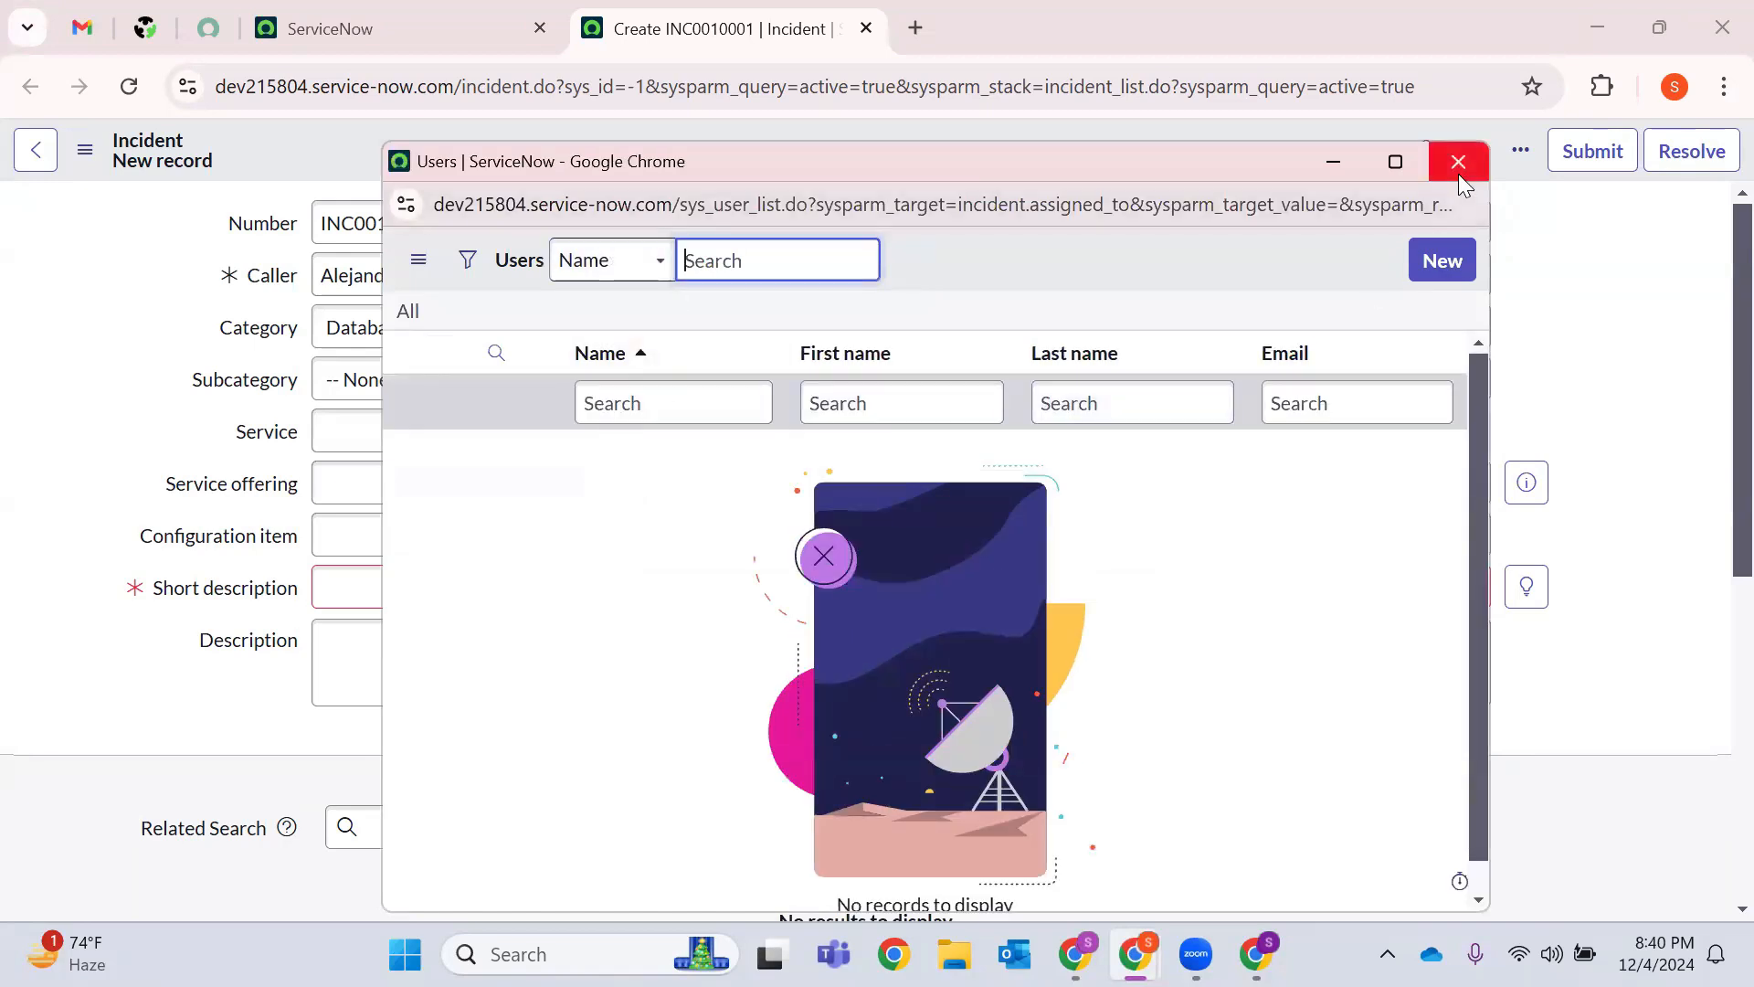
pyautogui.click(1458, 165)
pyautogui.click(1669, 533)
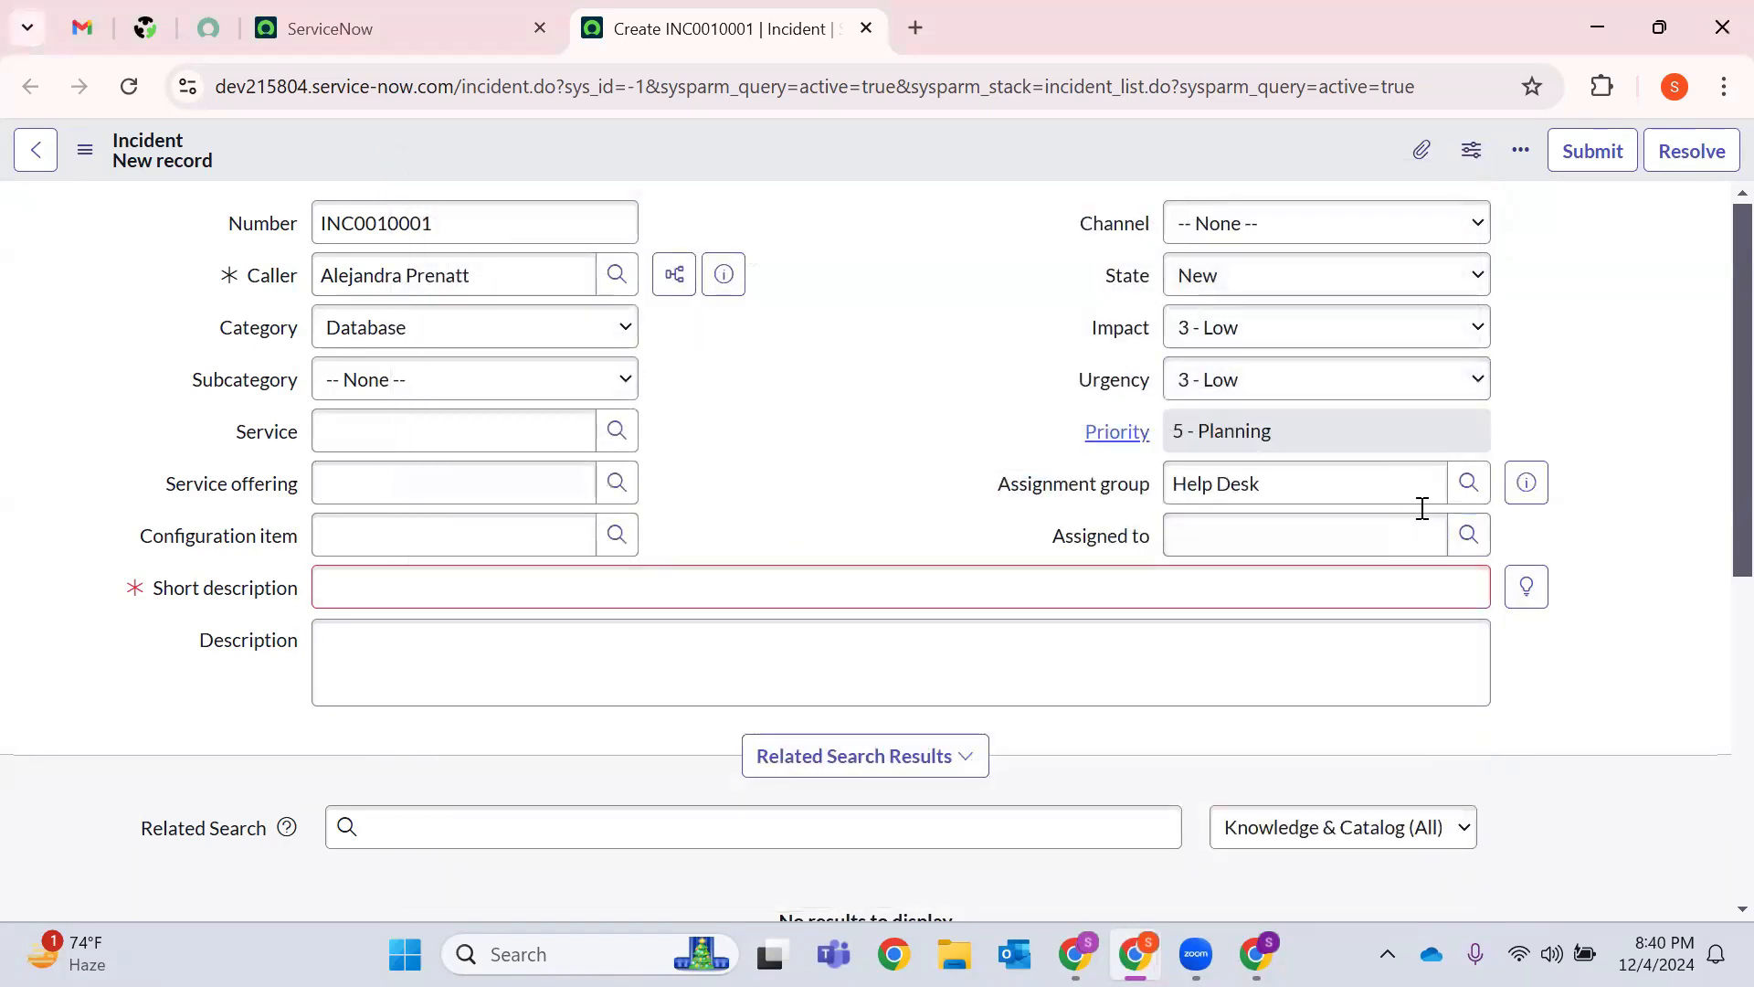
# Change the assignment group to CAB Approval and assign a user from its list.
pyautogui.click(1480, 482)
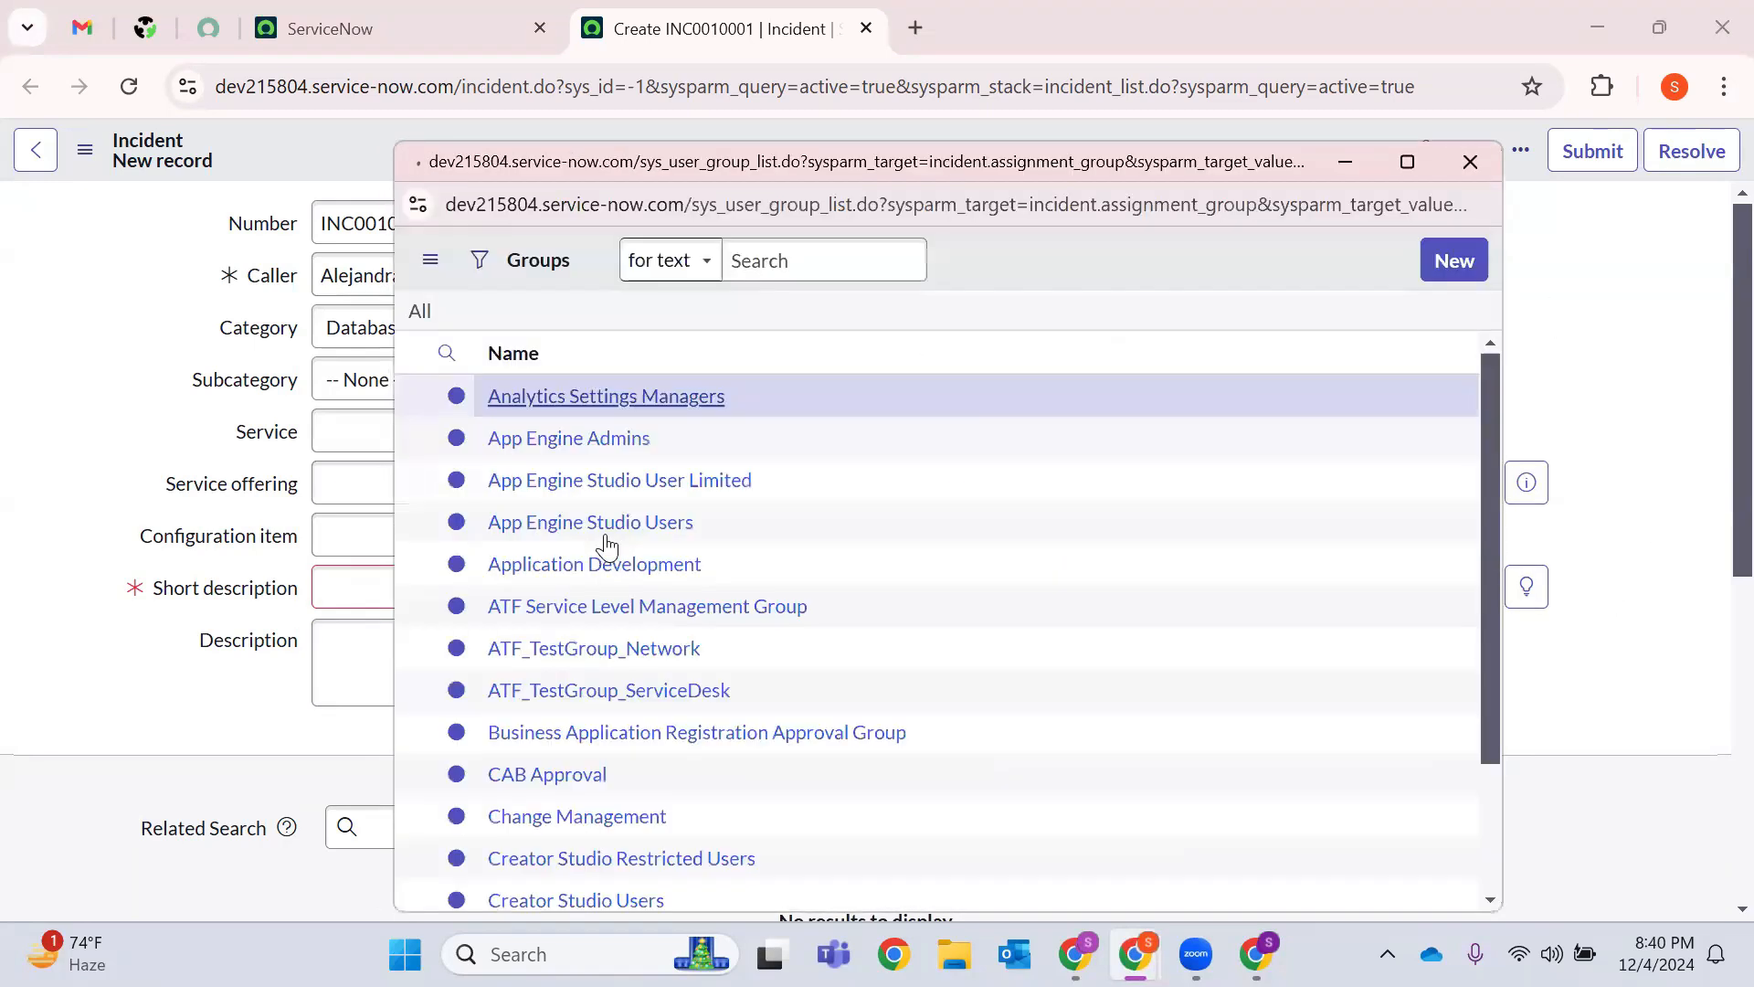
pyautogui.click(576, 827)
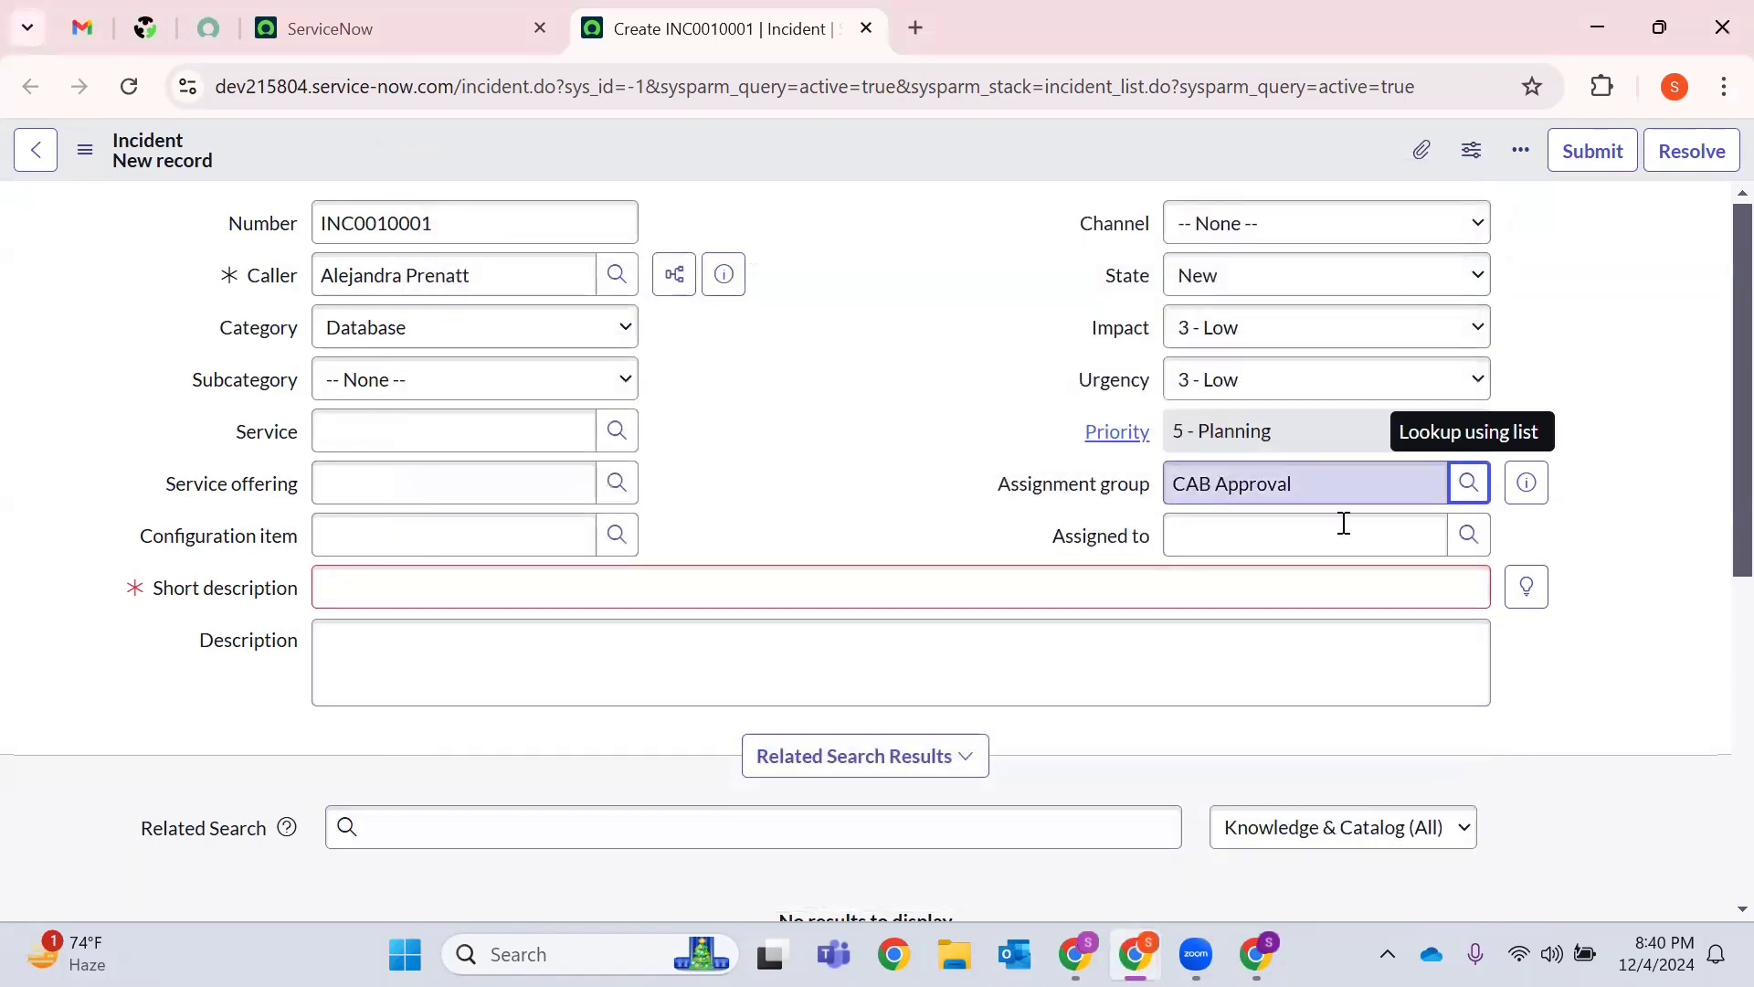
pyautogui.click(1471, 541)
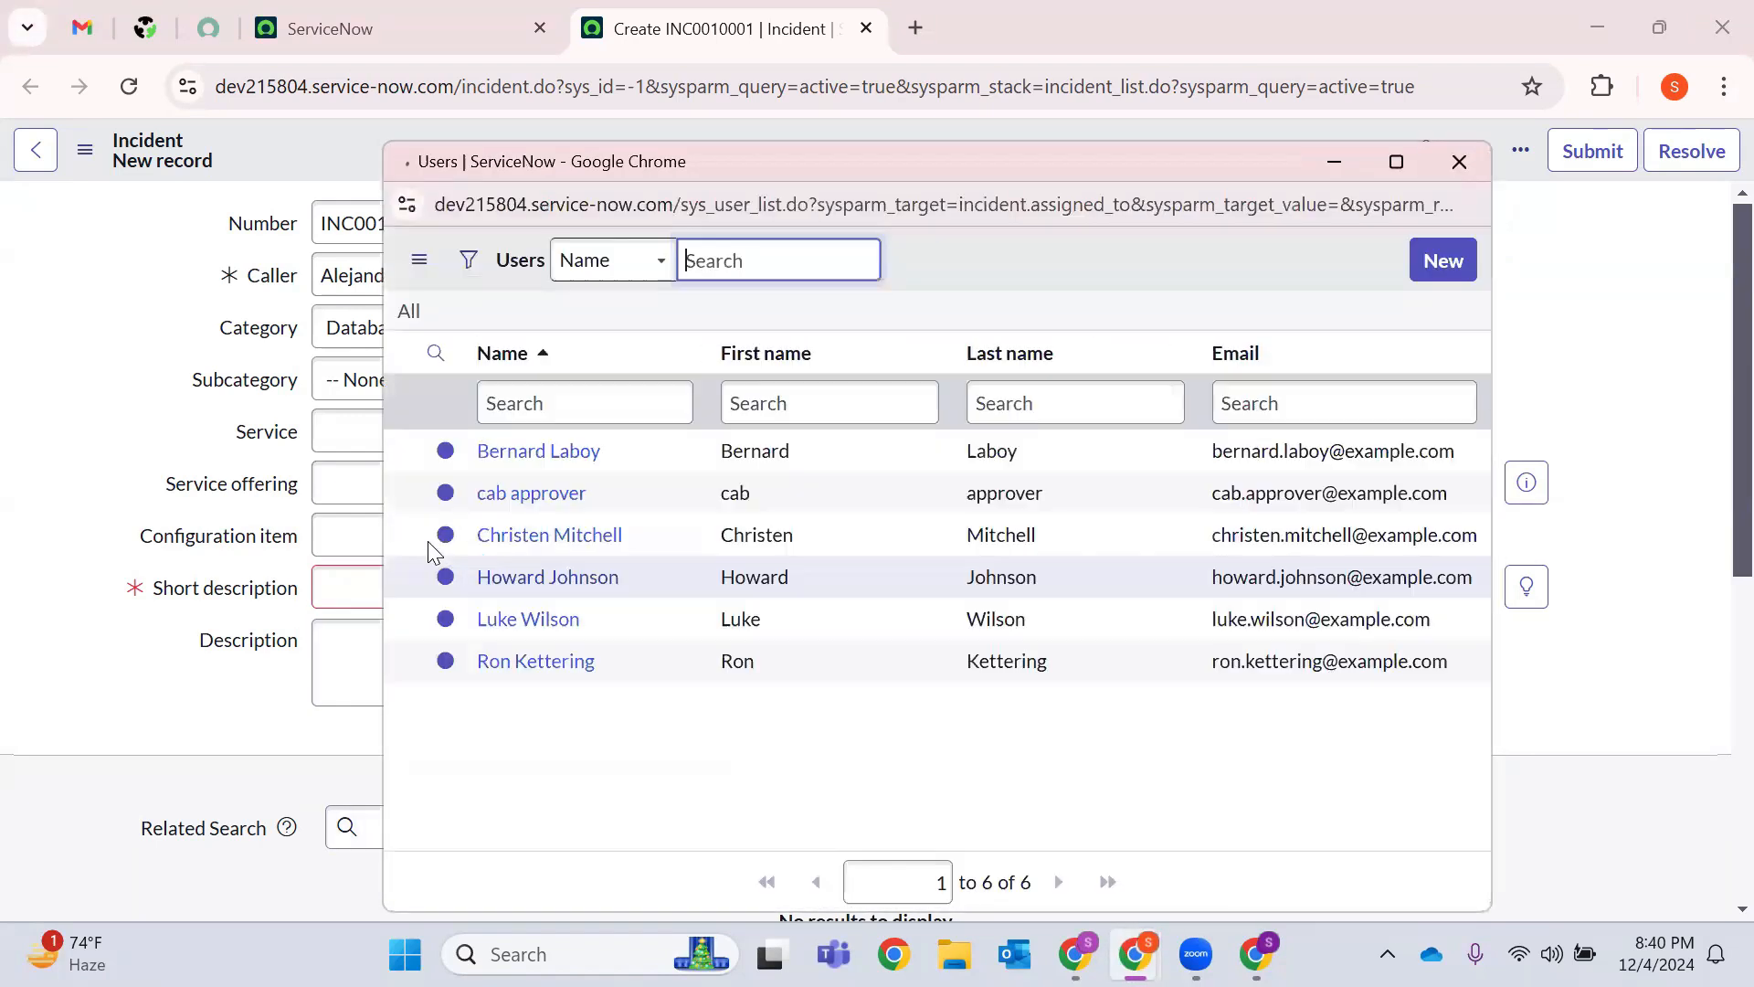
pyautogui.click(576, 579)
pyautogui.tripleClick(1213, 539)
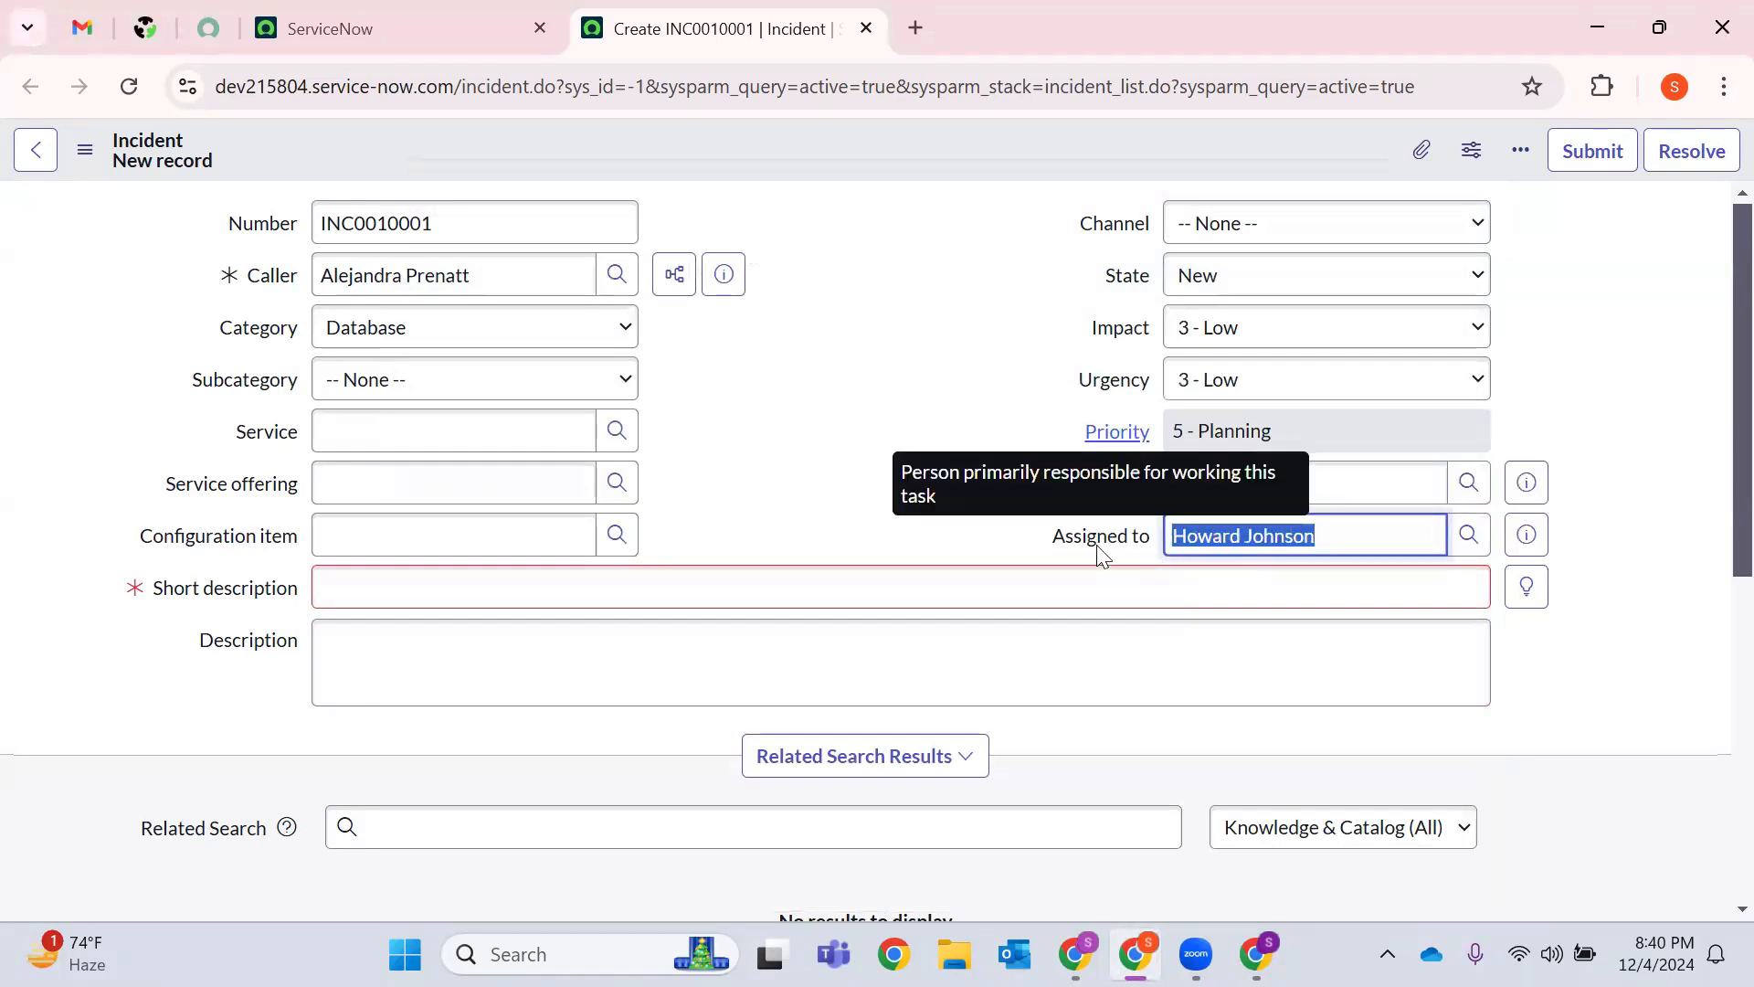
pyautogui.moveTo(501, 289); pyautogui.dragTo(324, 289)
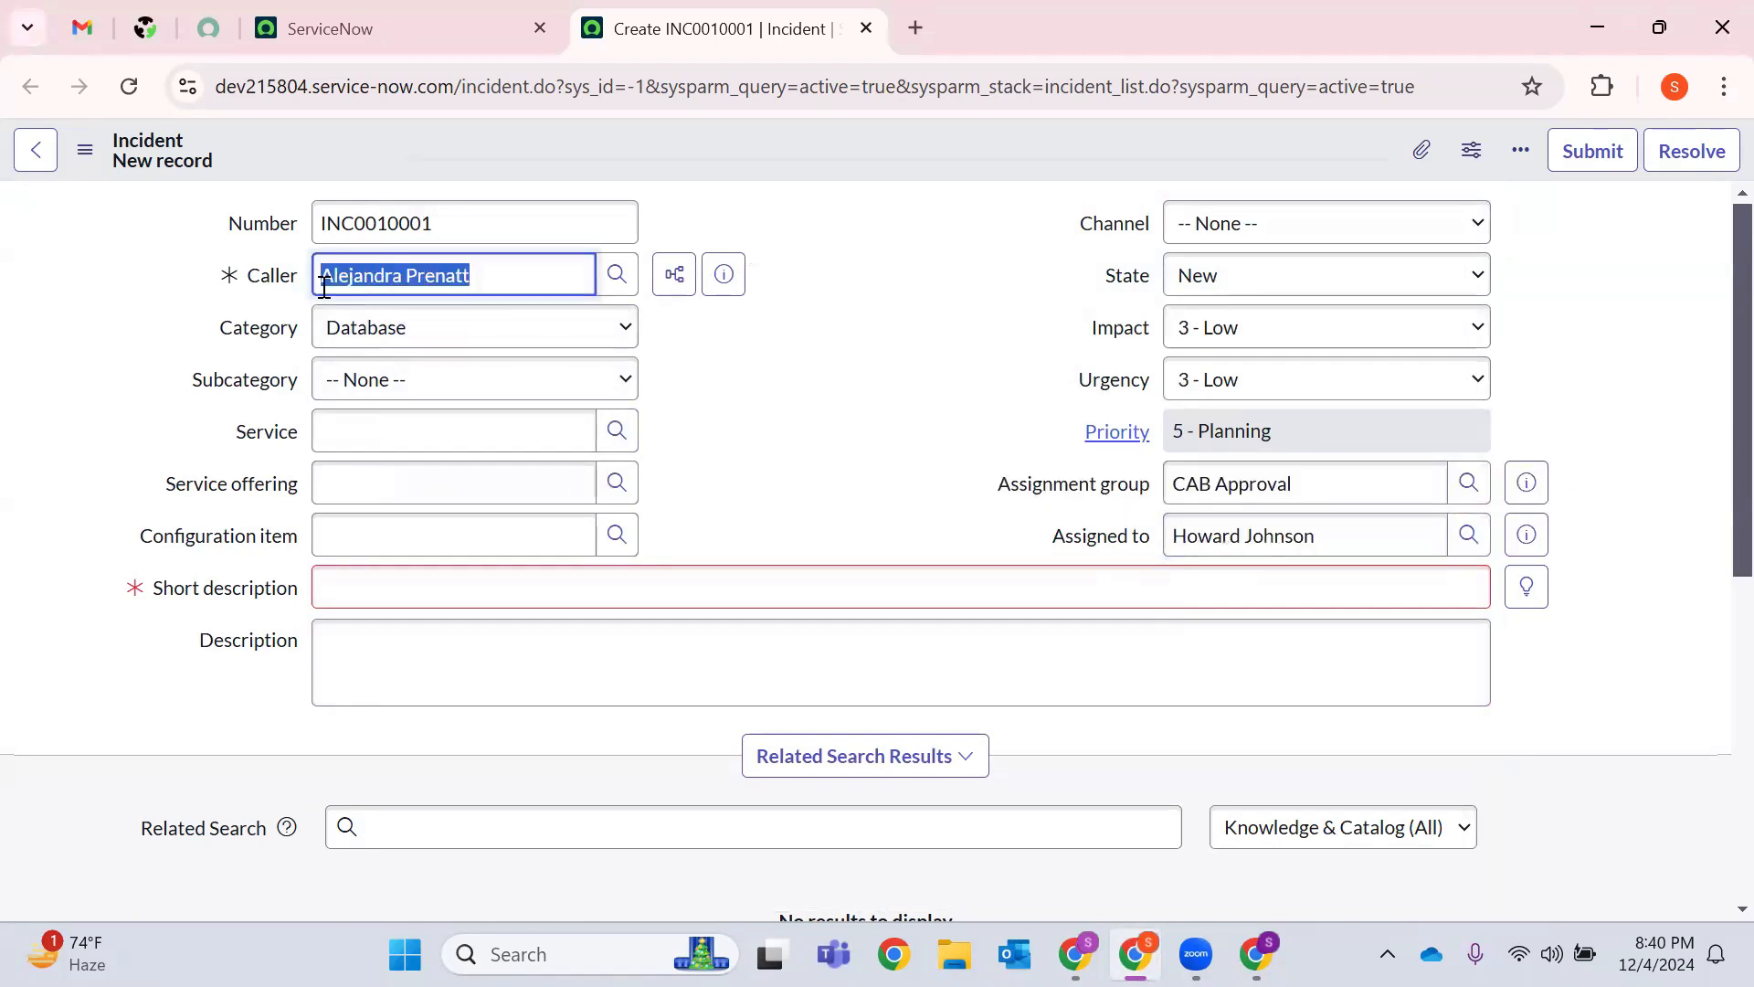
# Set both Impact and Urgency to 1 - High.
pyautogui.click(427, 583)
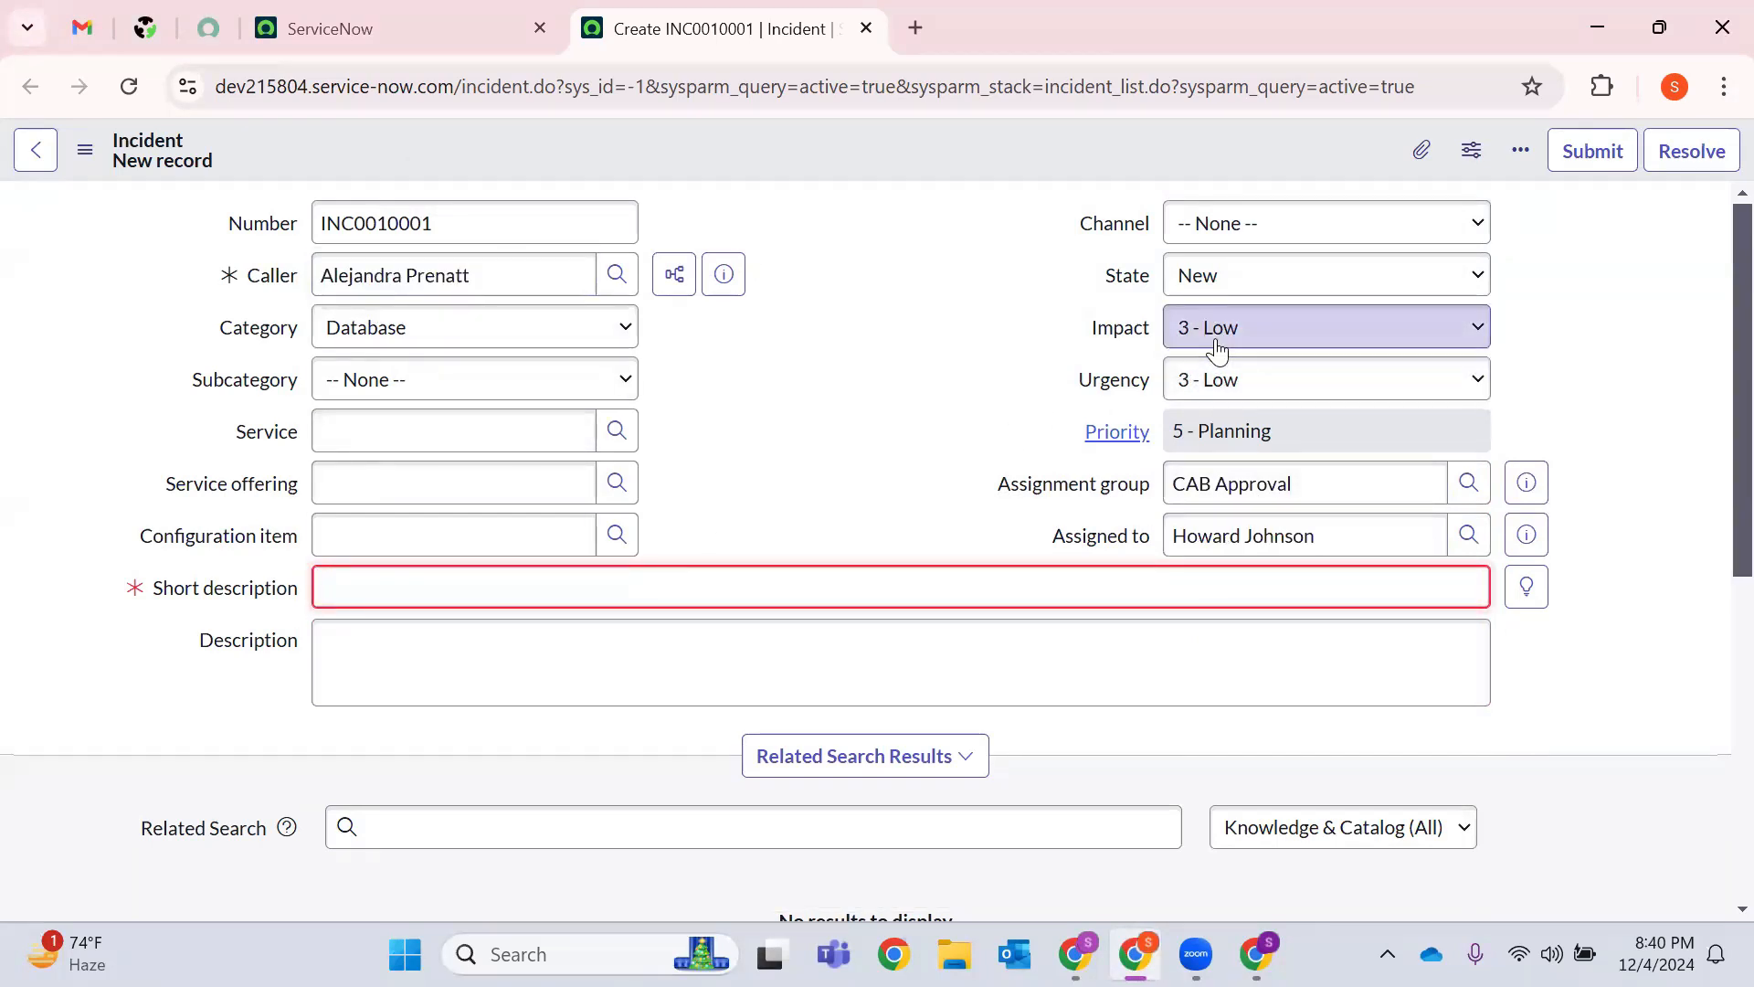
pyautogui.doubleClick(375, 275)
pyautogui.click(804, 402)
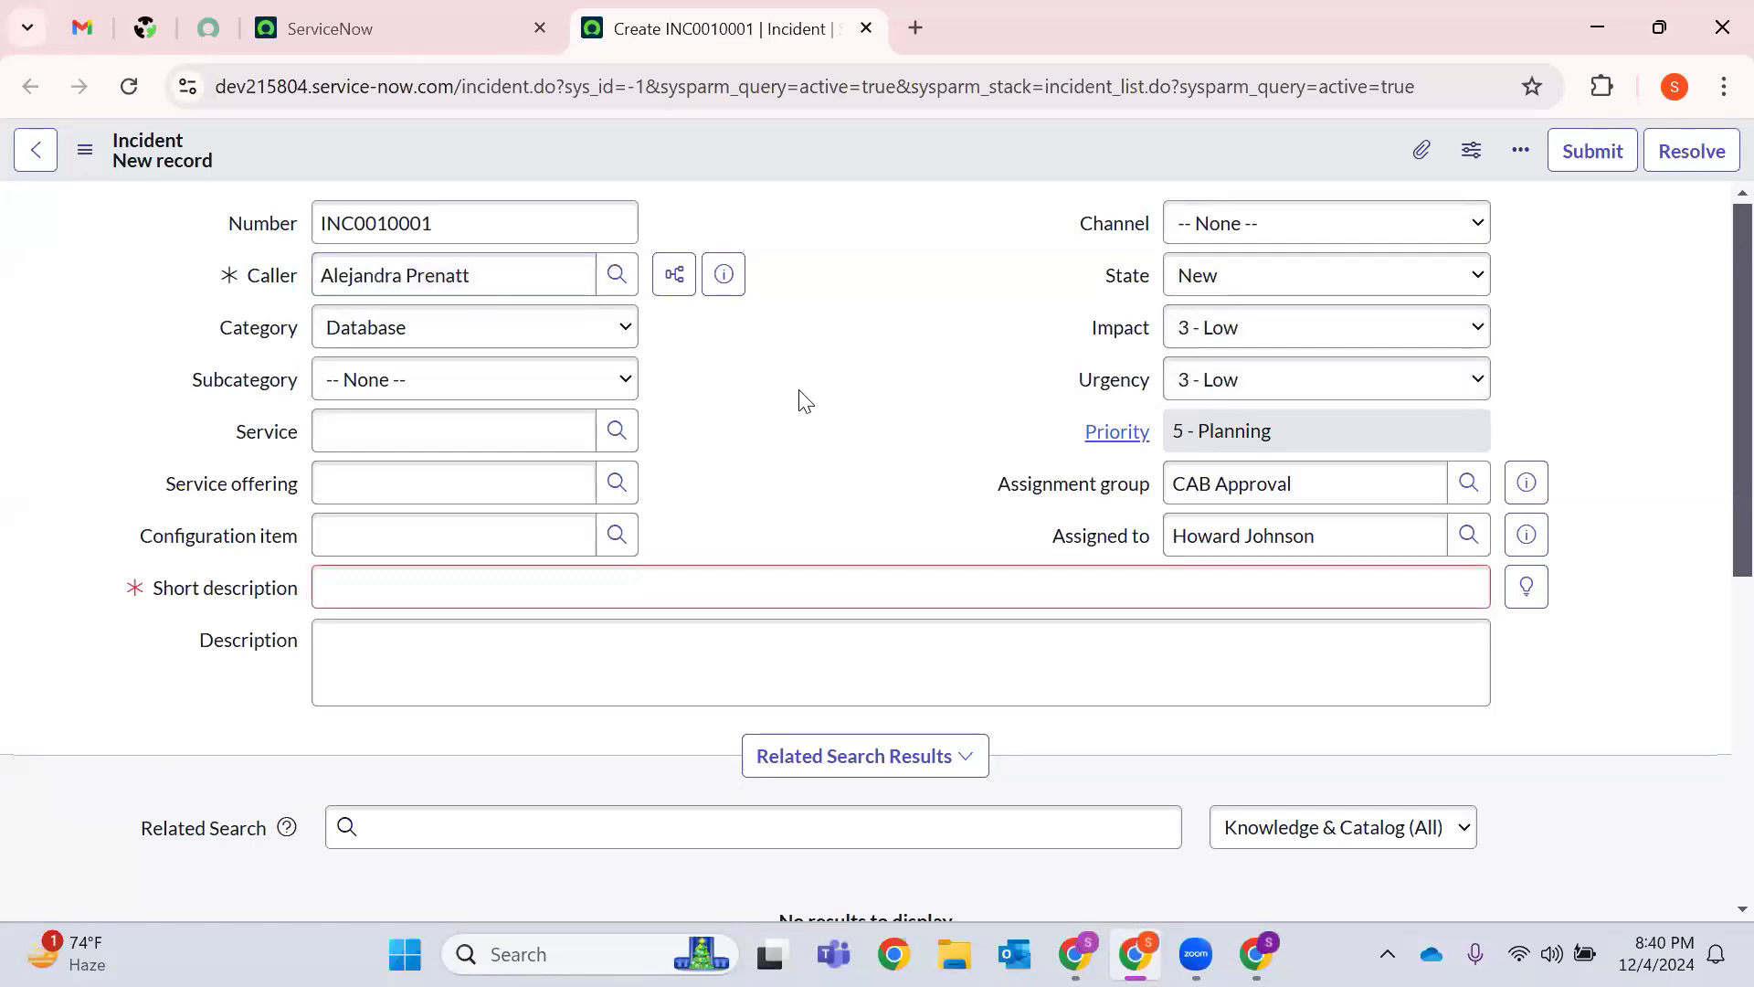
pyautogui.click(1252, 331)
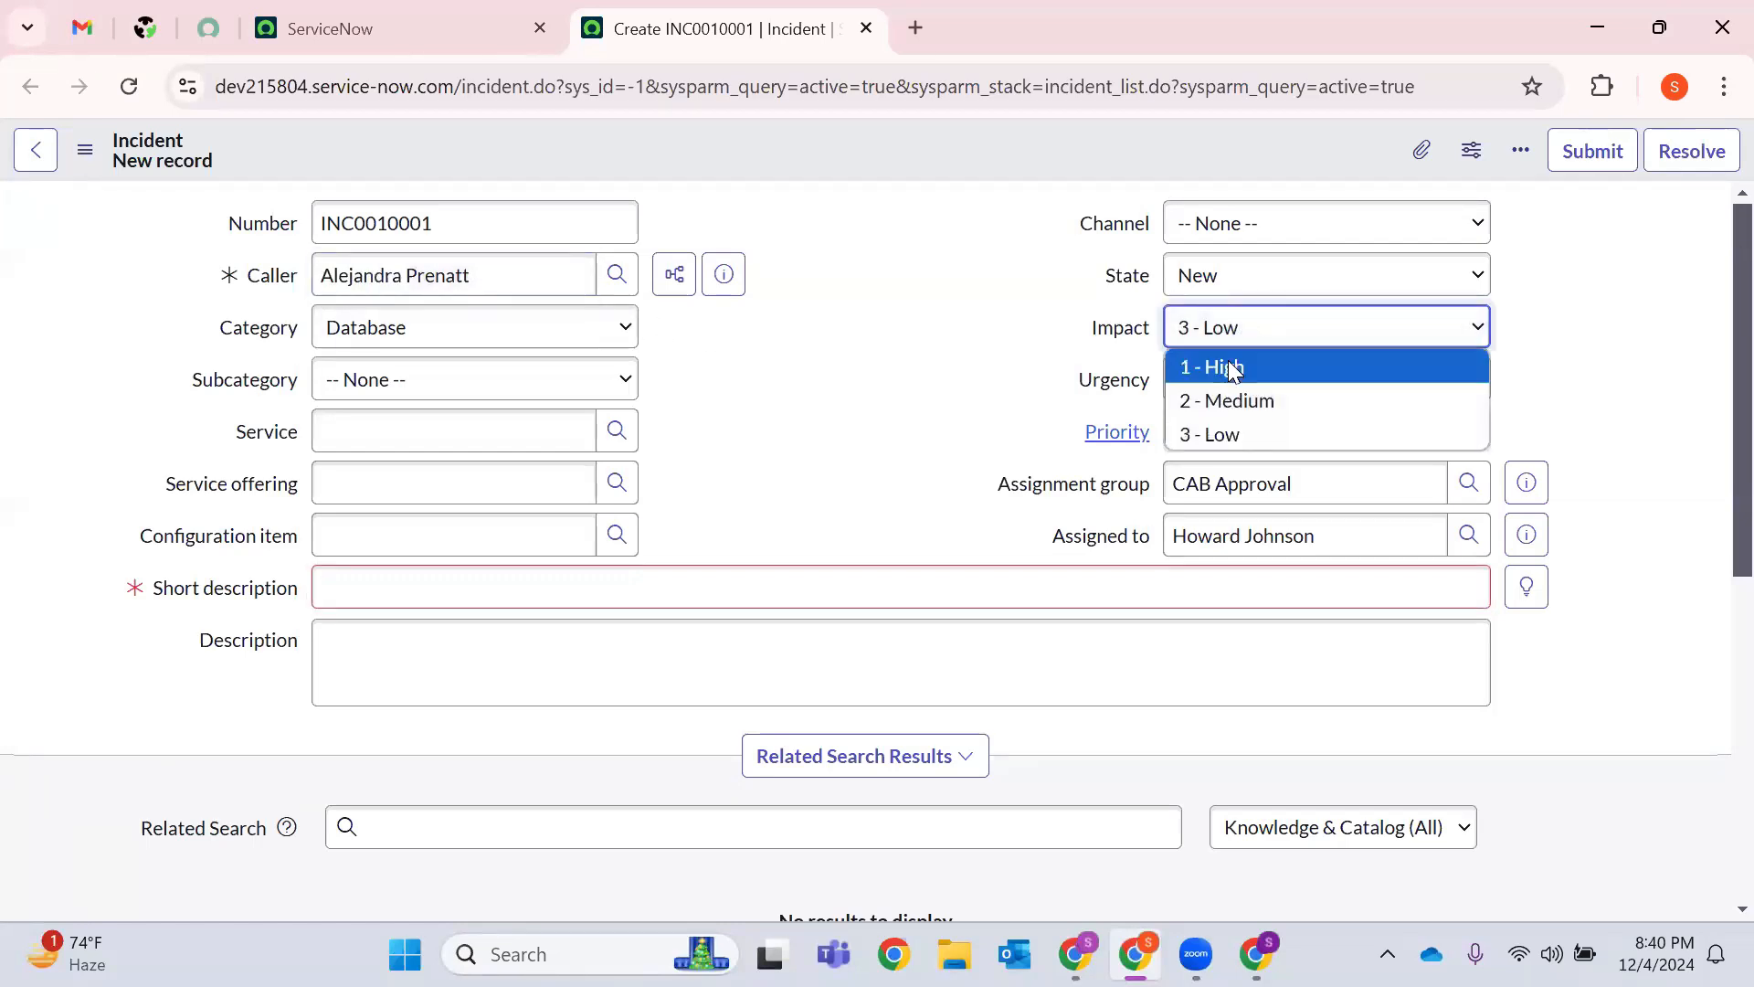
pyautogui.click(1230, 369)
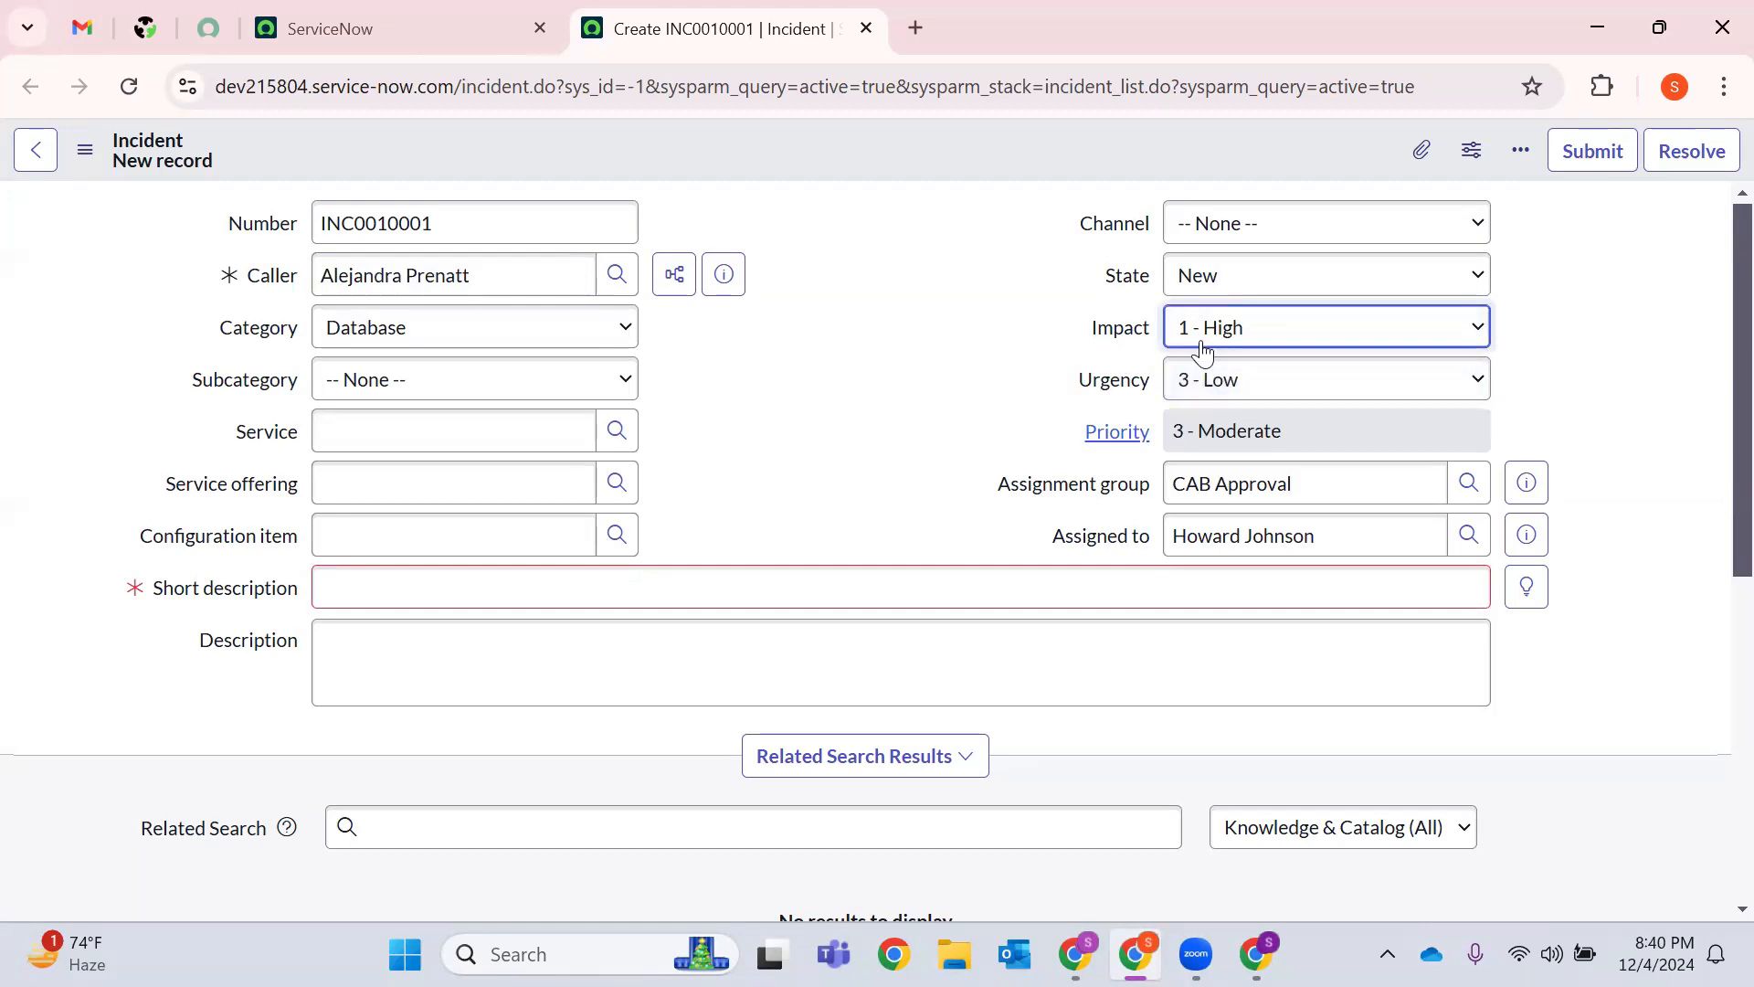
pyautogui.click(1184, 378)
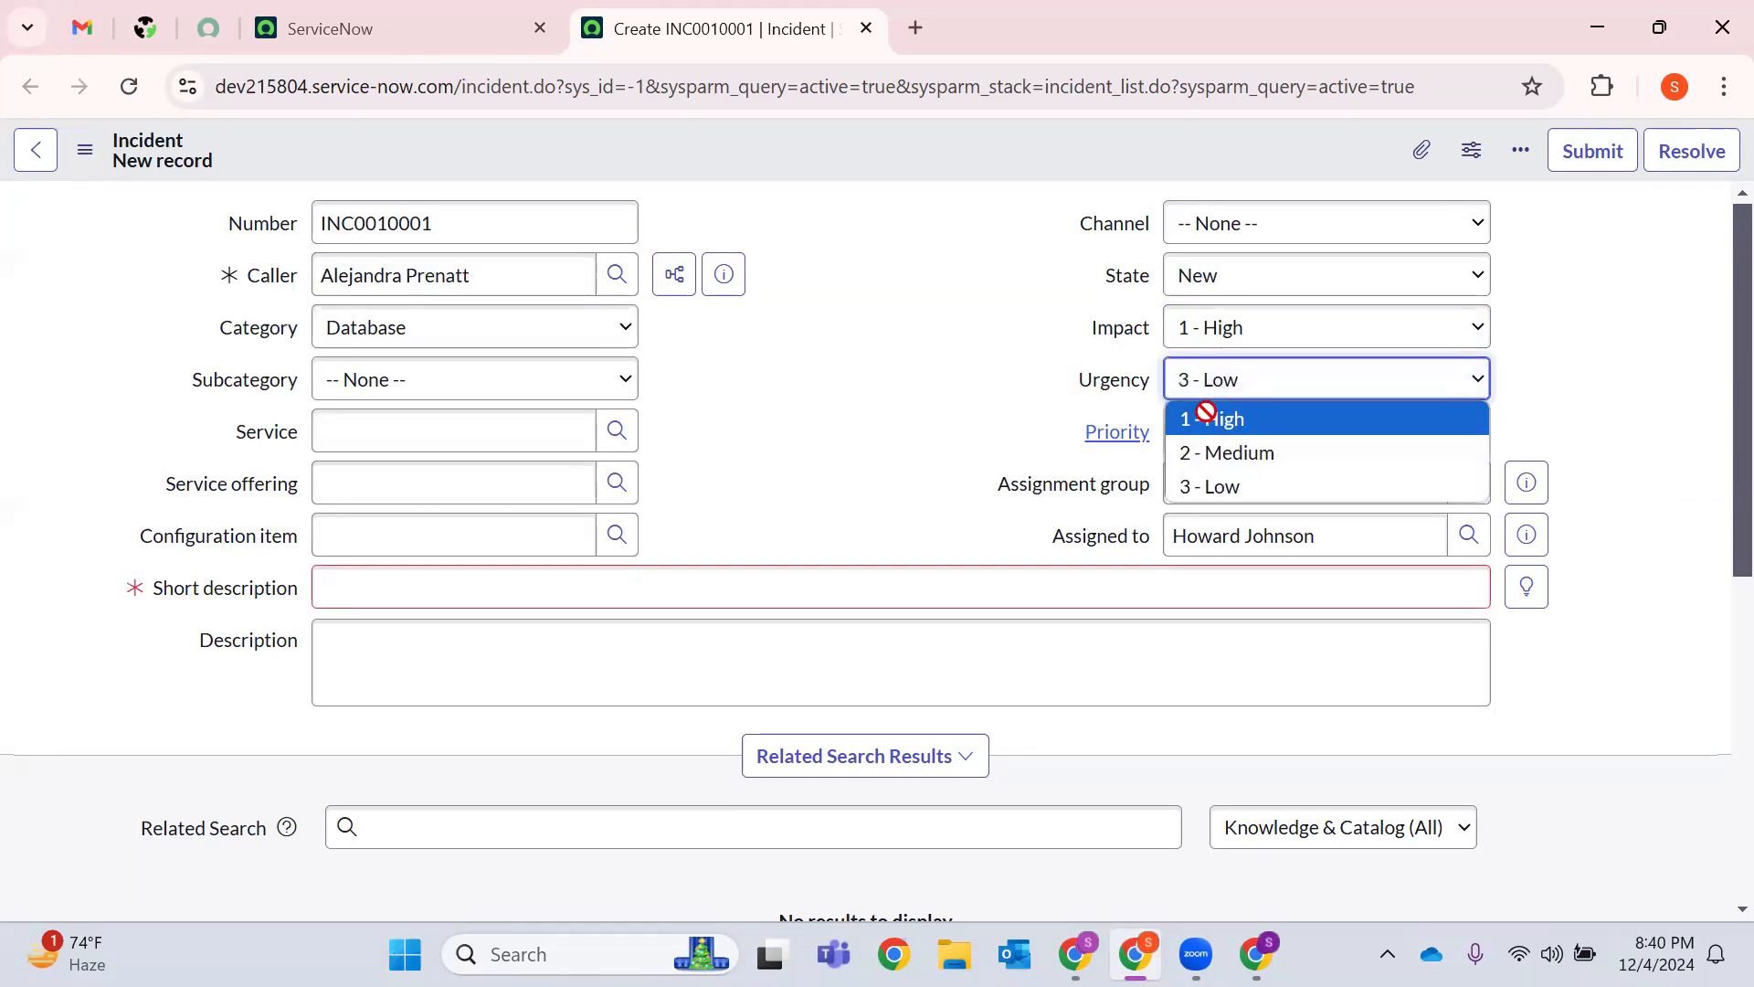
pyautogui.click(1195, 413)
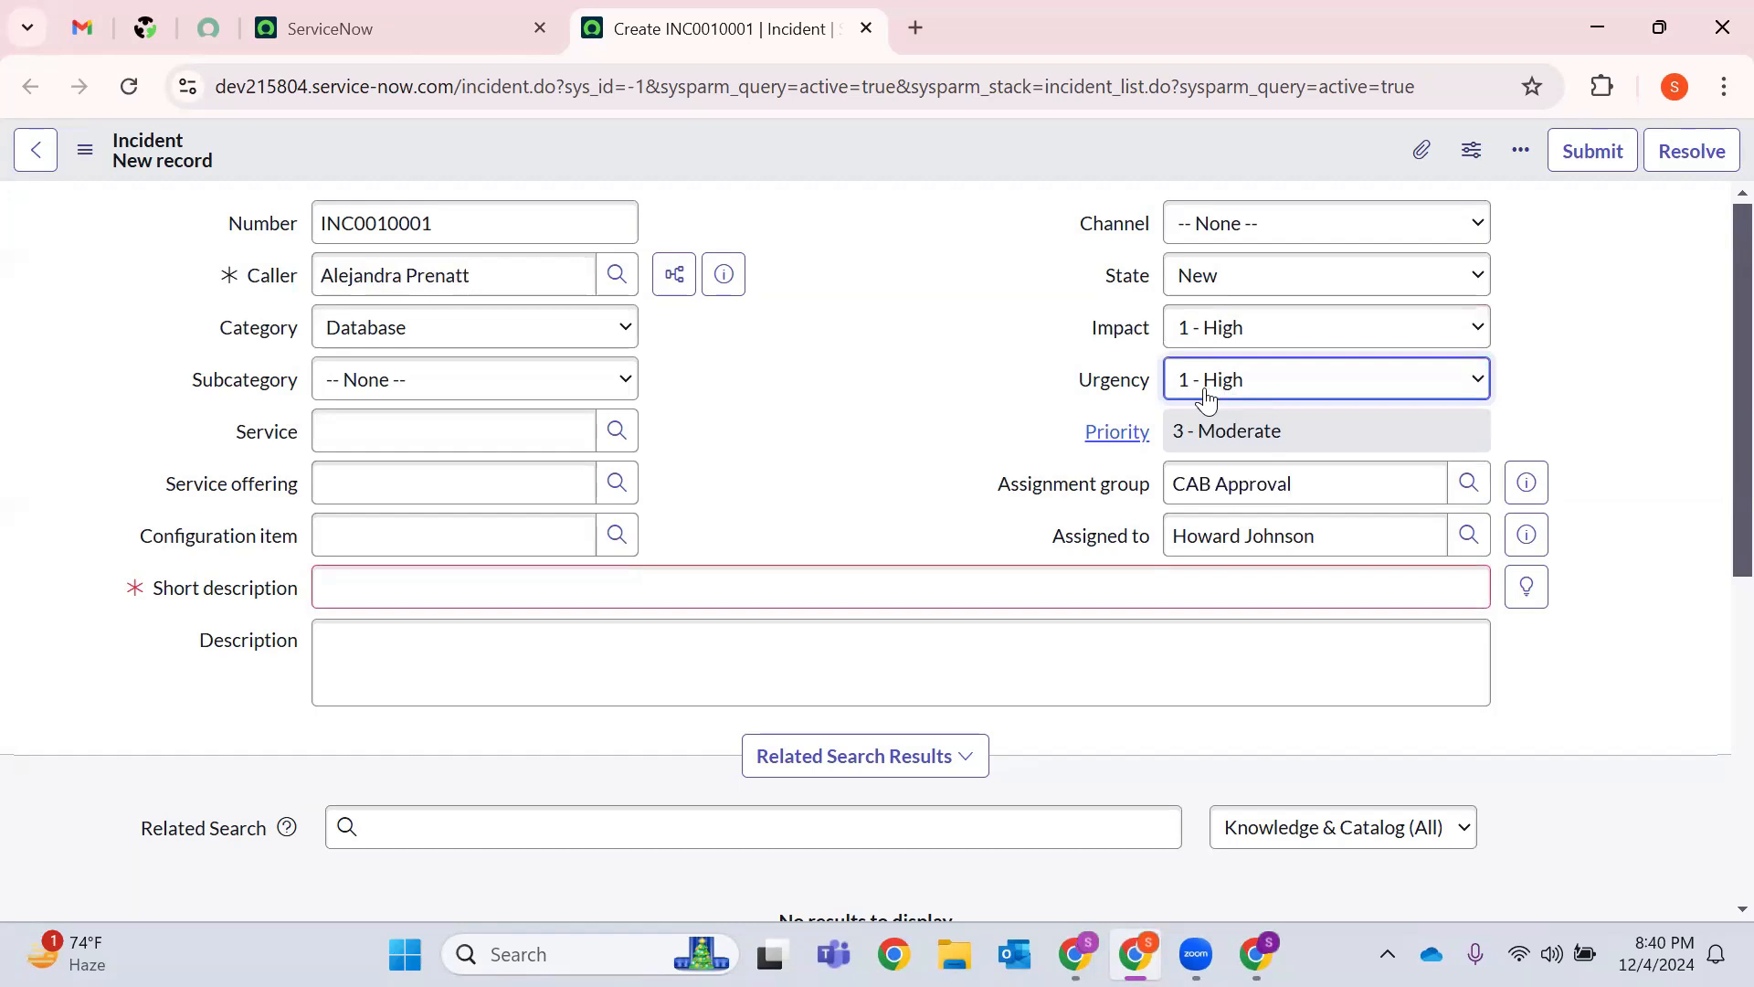
# Enter 'Test' as the short description and bring up the form's save options.
pyautogui.doubleClick(815, 400)
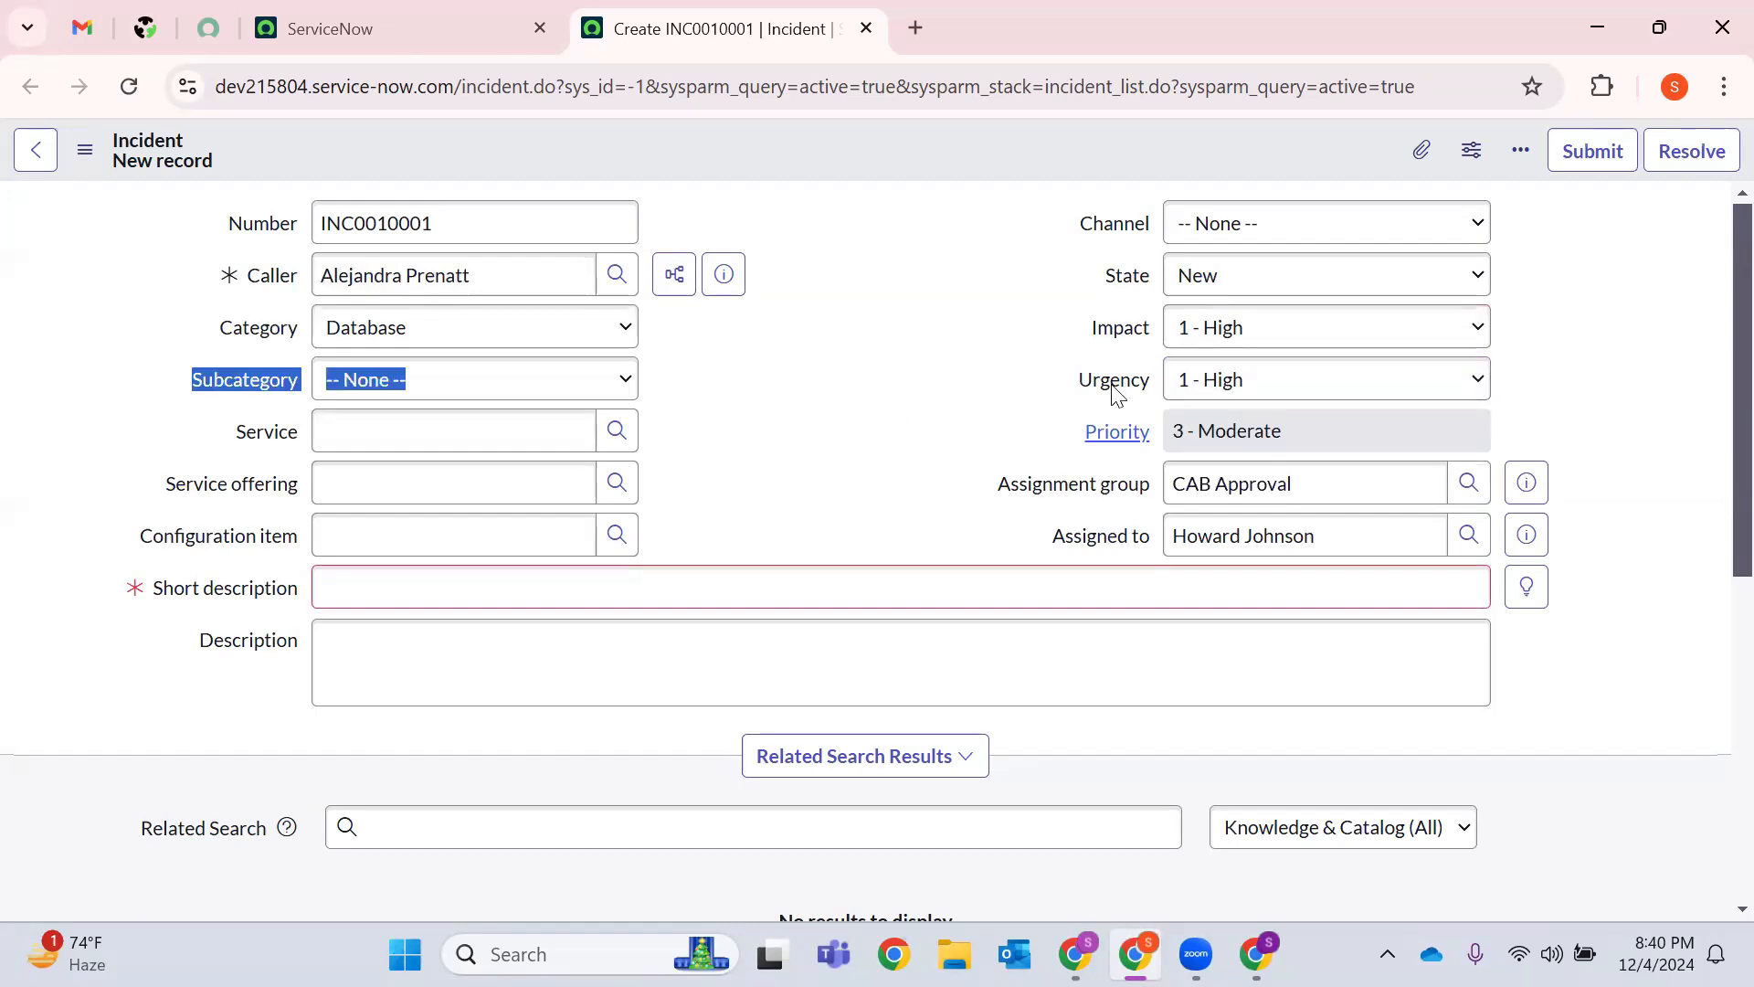
pyautogui.click(1278, 453)
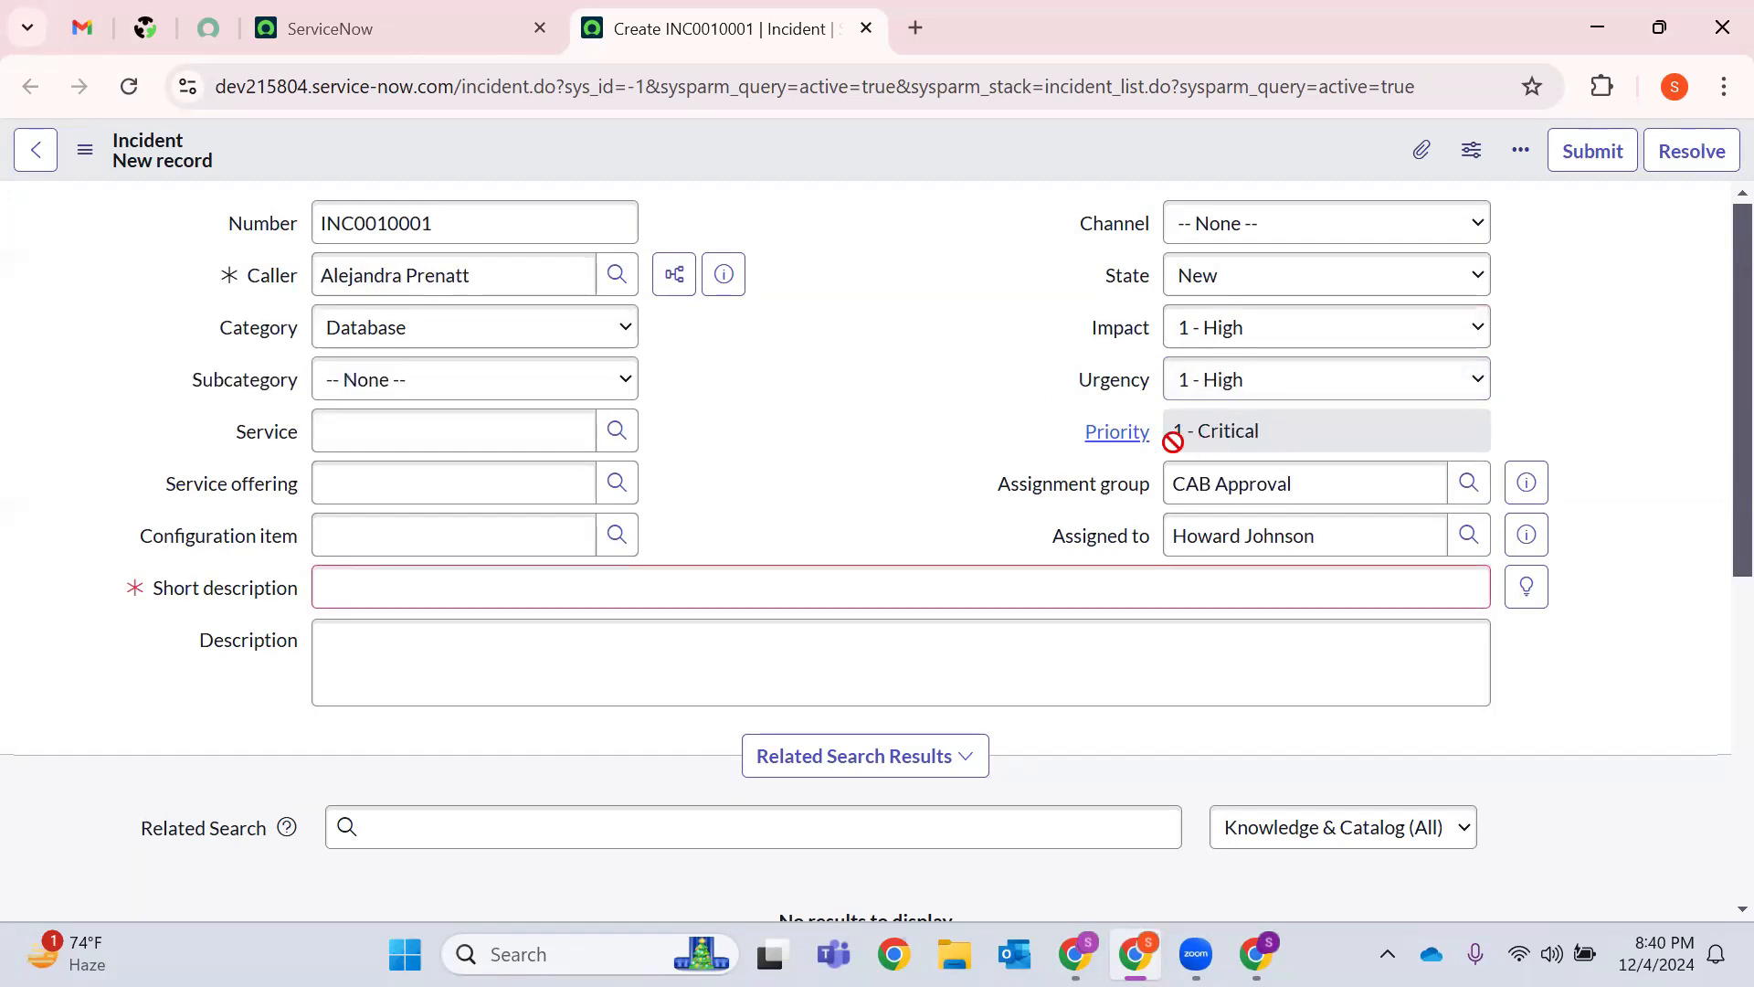
pyautogui.click(1297, 438)
pyautogui.click(444, 578)
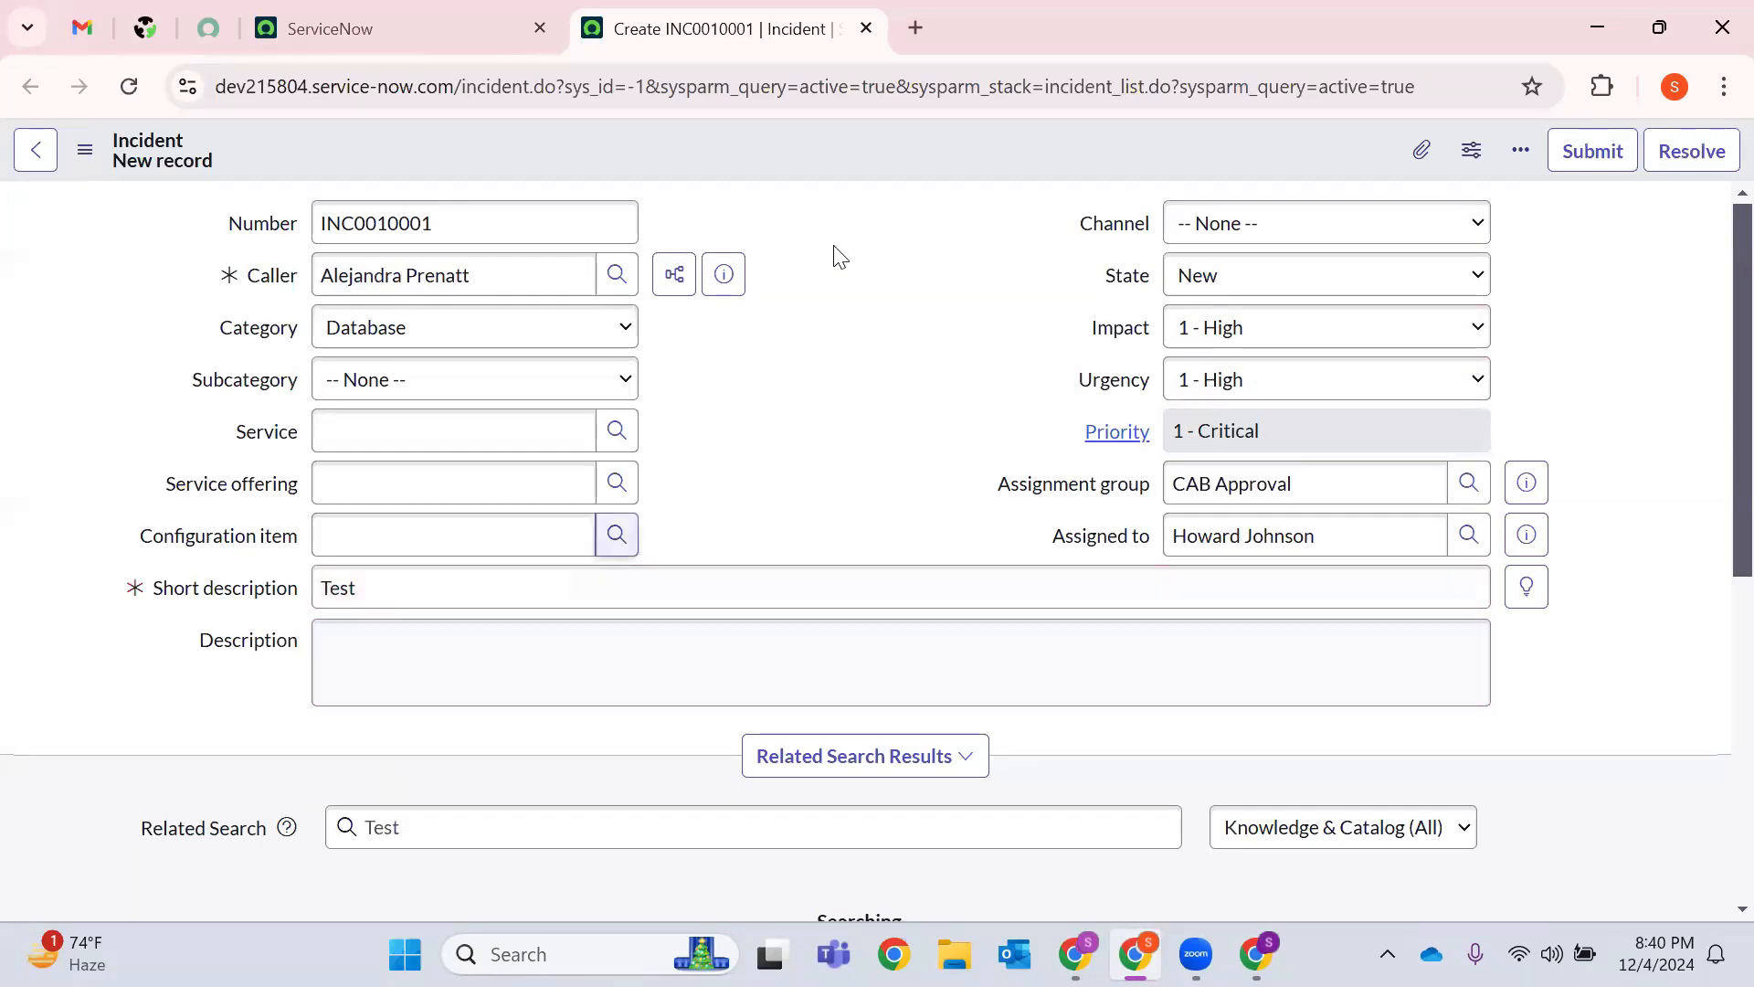
pyautogui.rightClick(866, 149)
# Save incident INC0010001 in its In Progress state.
pyautogui.click(905, 168)
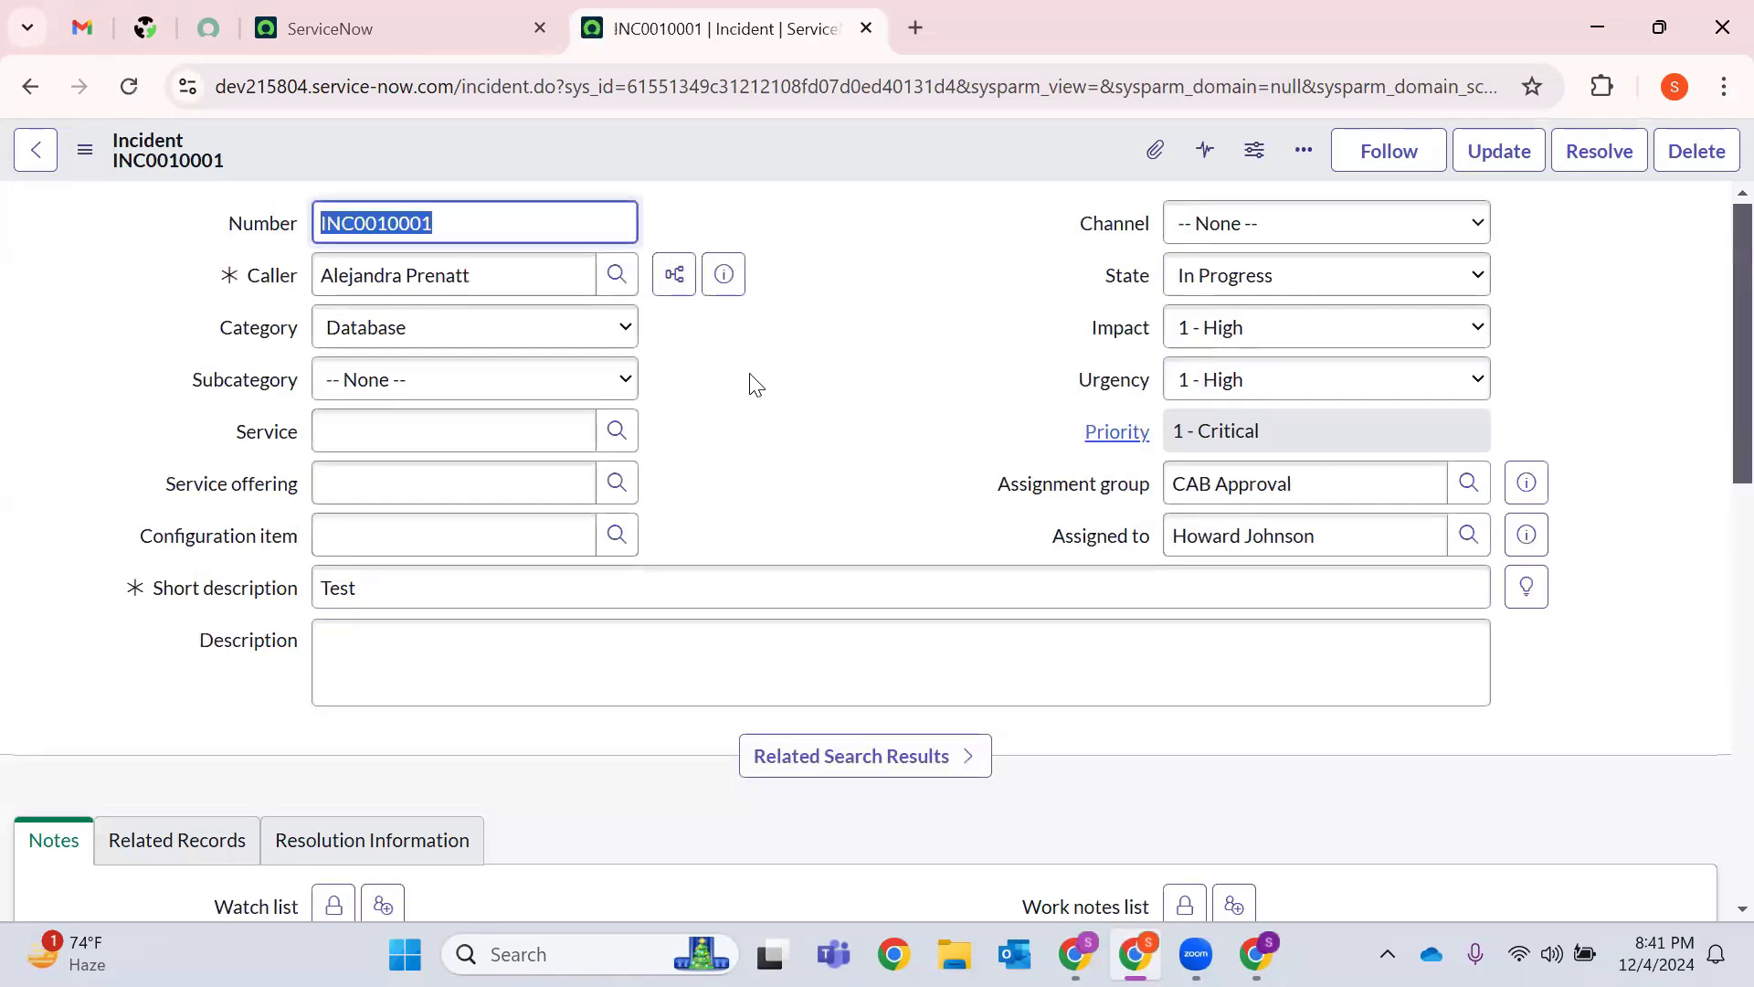
pyautogui.scroll(-1, 754, 382)
pyautogui.scroll(-10, 754, 382)
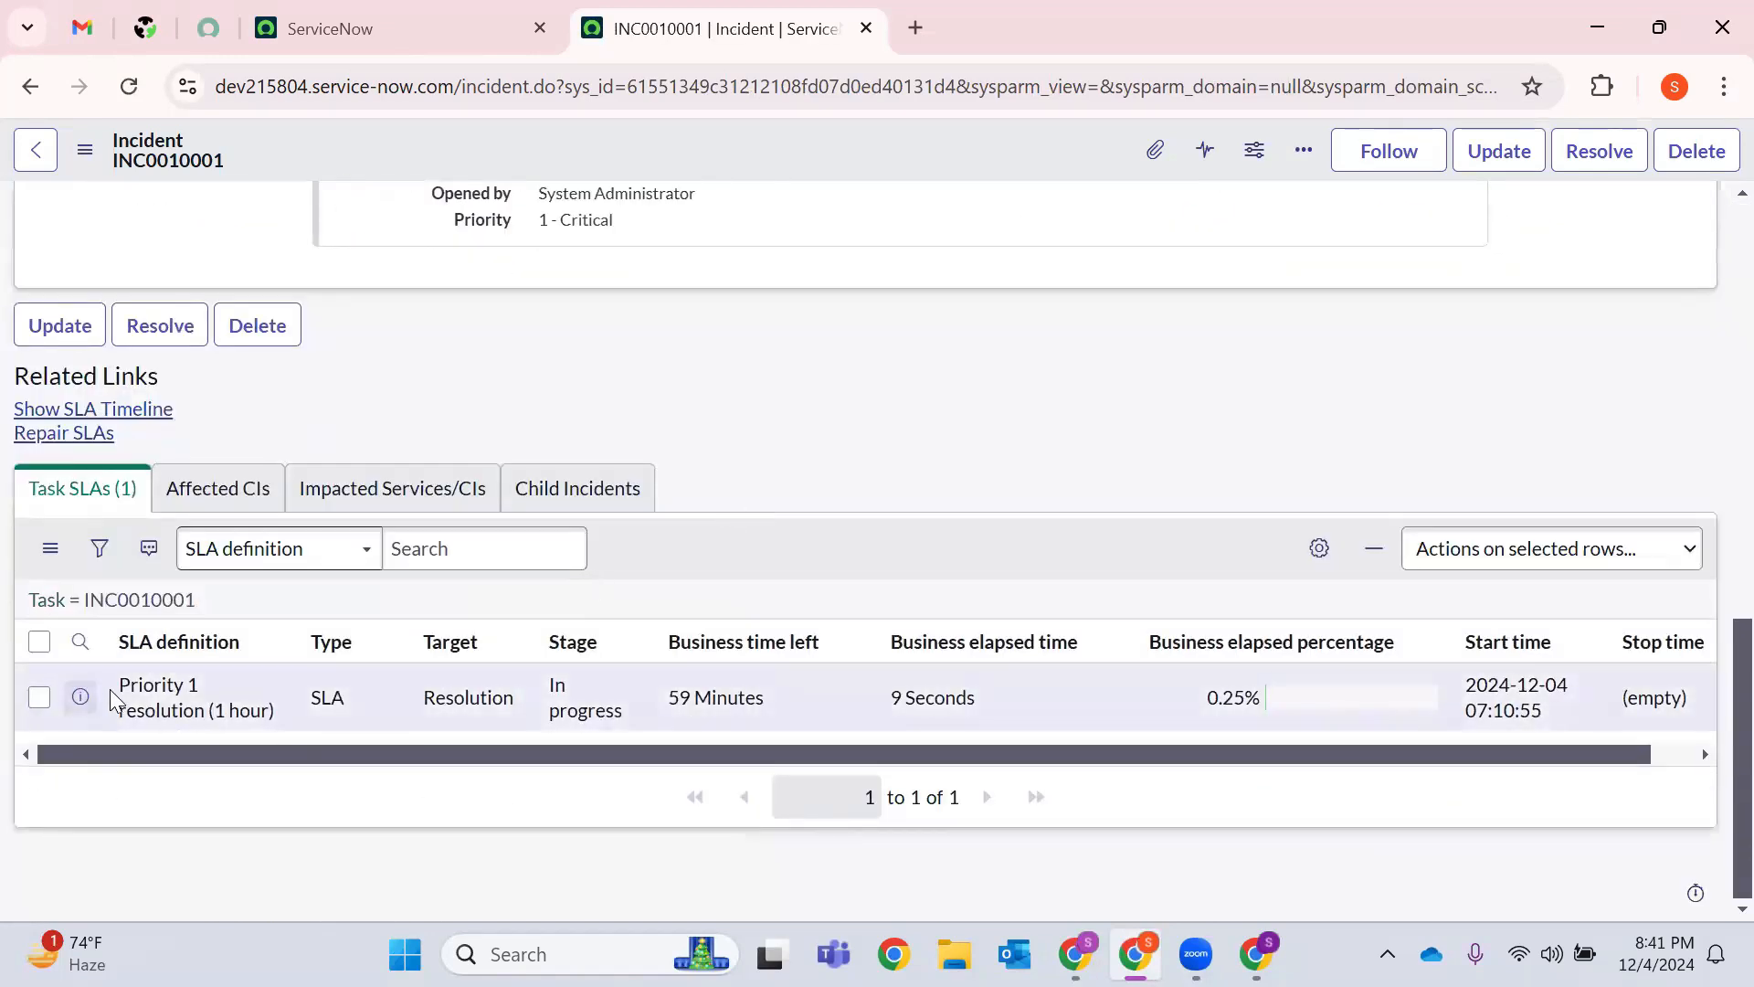
# Inspect the Priority 1 resolution (1 hour) Task SLA row, noting 59 minutes left.
pyautogui.moveTo(129, 689); pyautogui.dragTo(295, 723)
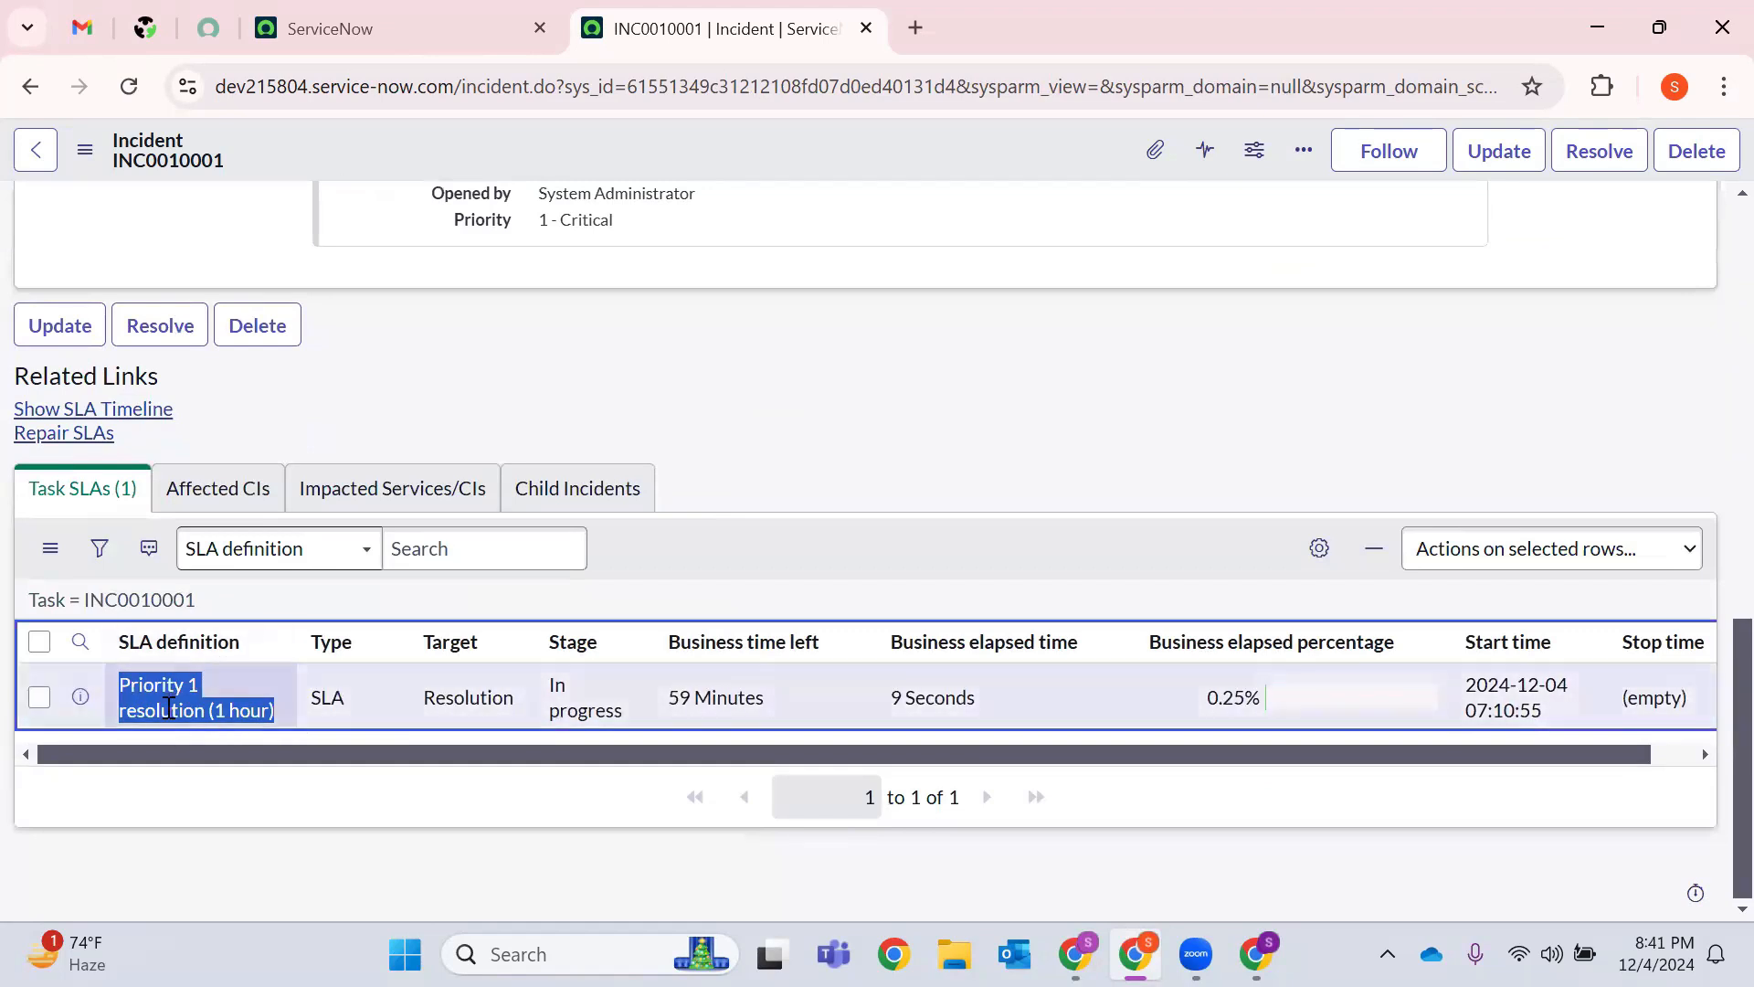
pyautogui.moveTo(409, 701); pyautogui.dragTo(516, 707)
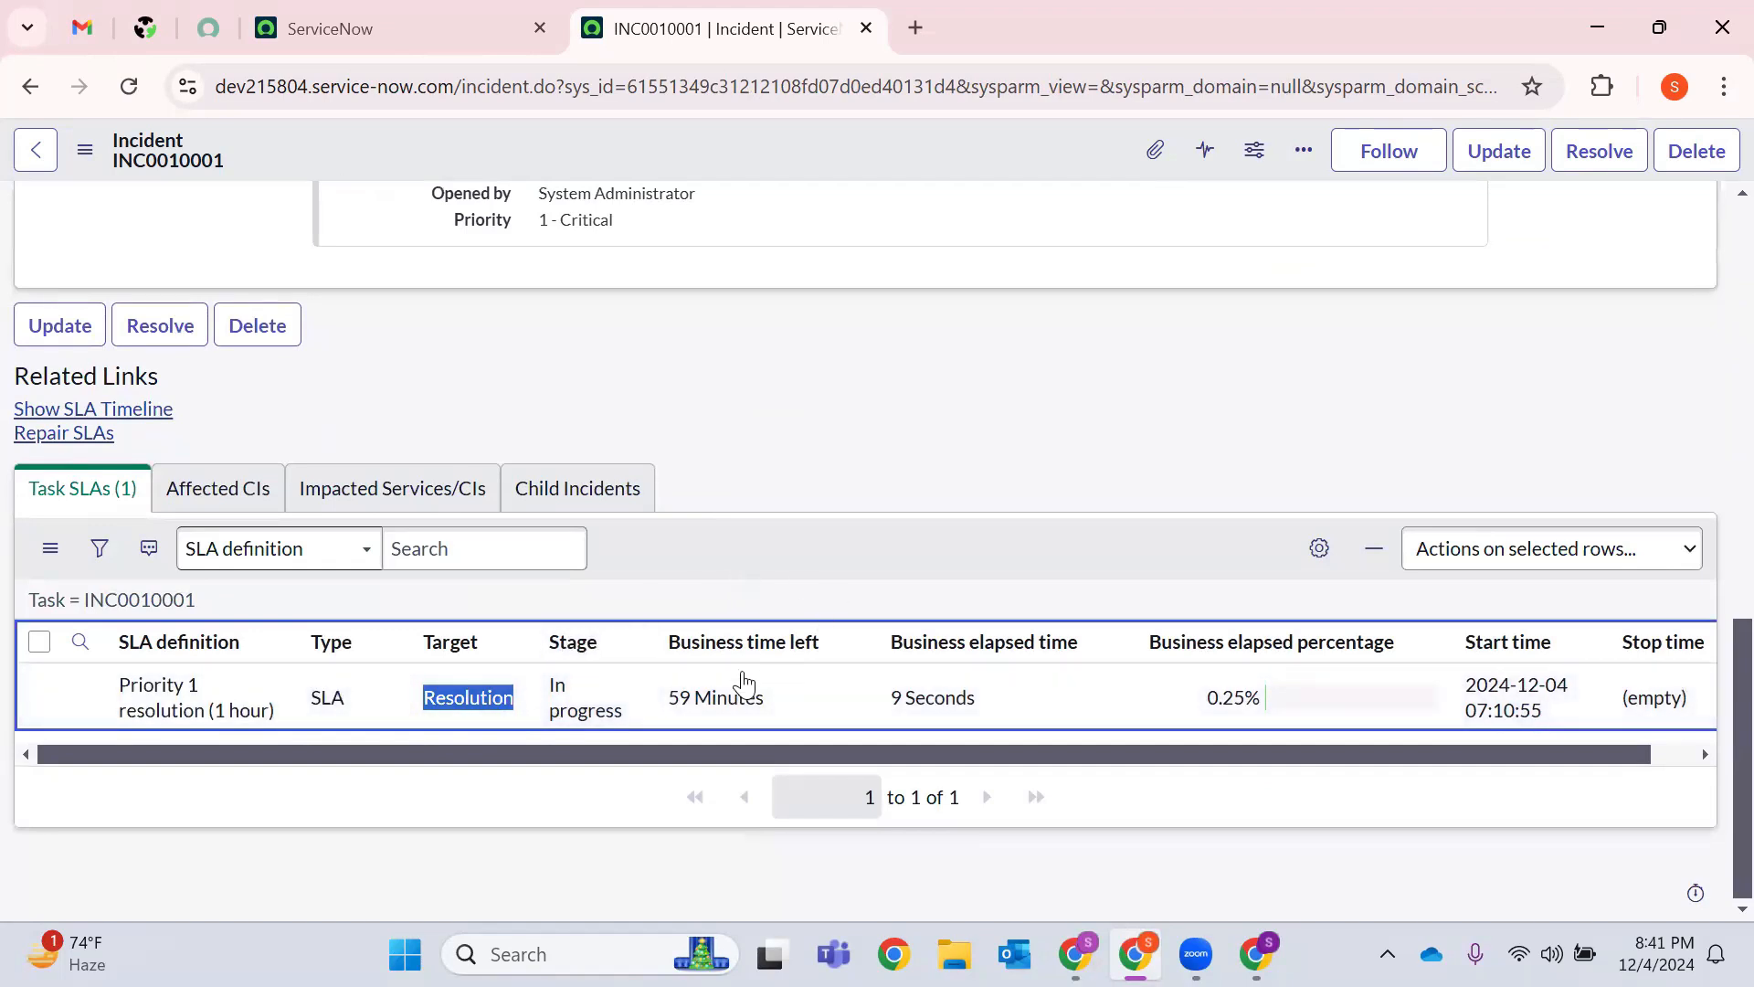
pyautogui.moveTo(478, 752); pyautogui.dragTo(322, 804)
pyautogui.moveTo(783, 697); pyautogui.dragTo(666, 700)
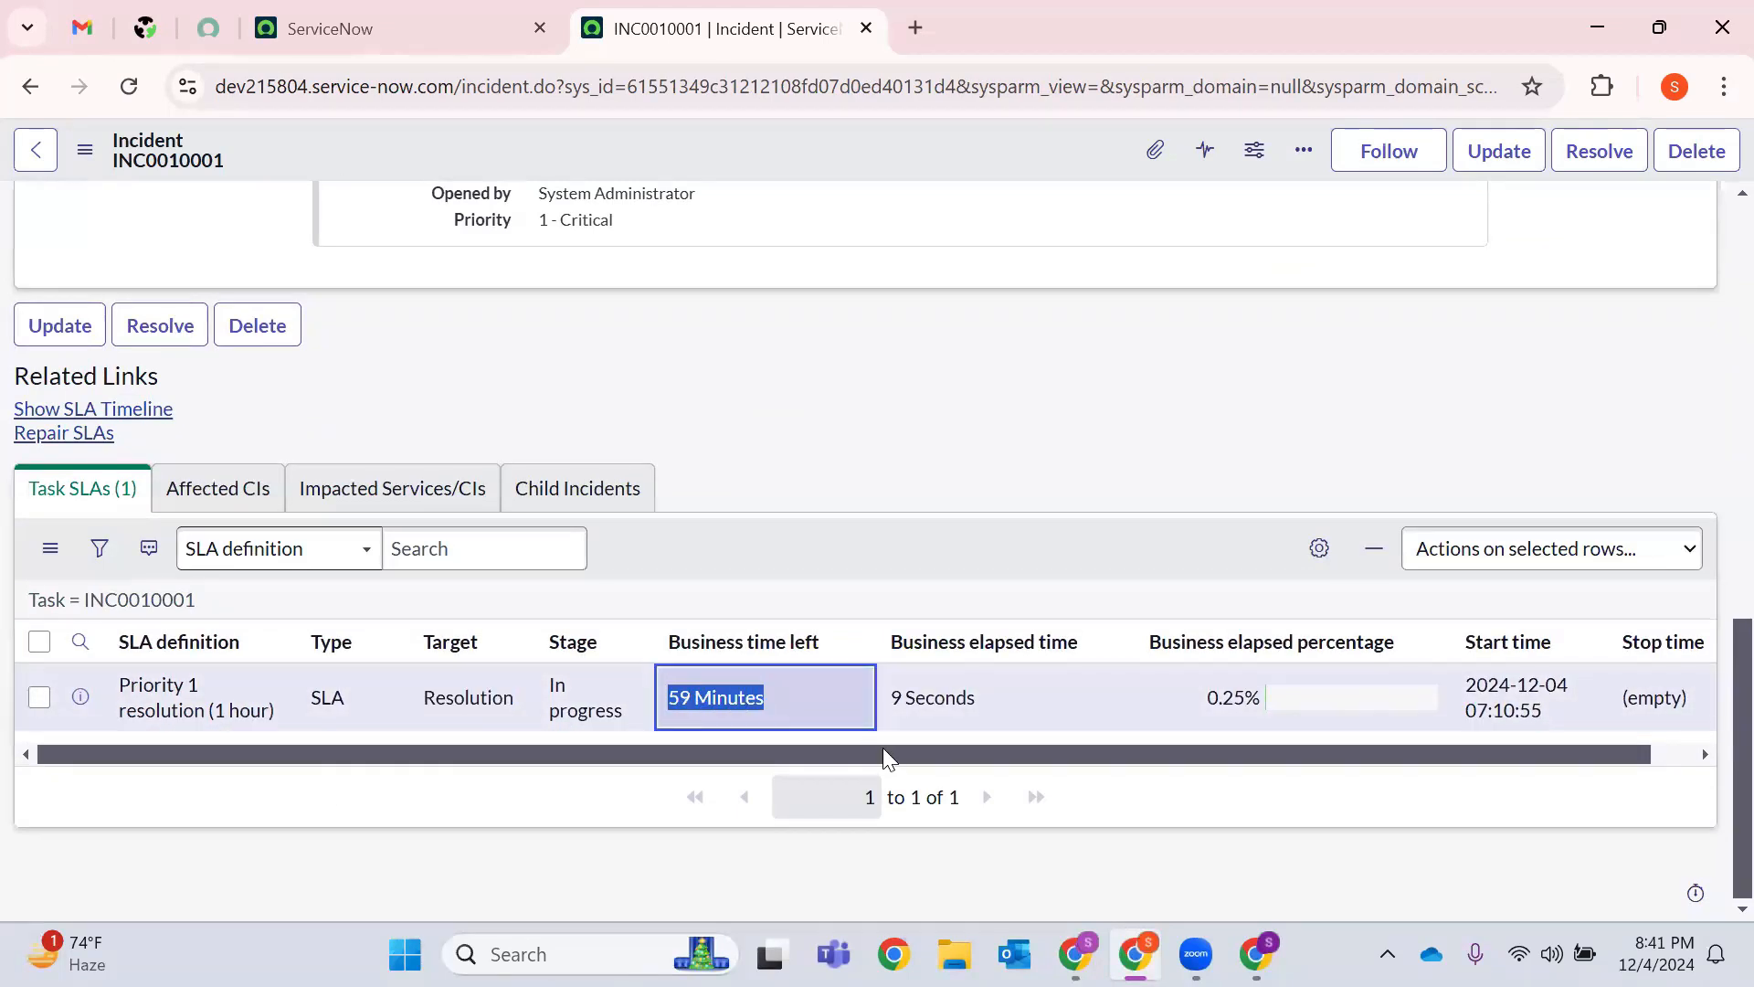
pyautogui.moveTo(858, 753); pyautogui.dragTo(1091, 767)
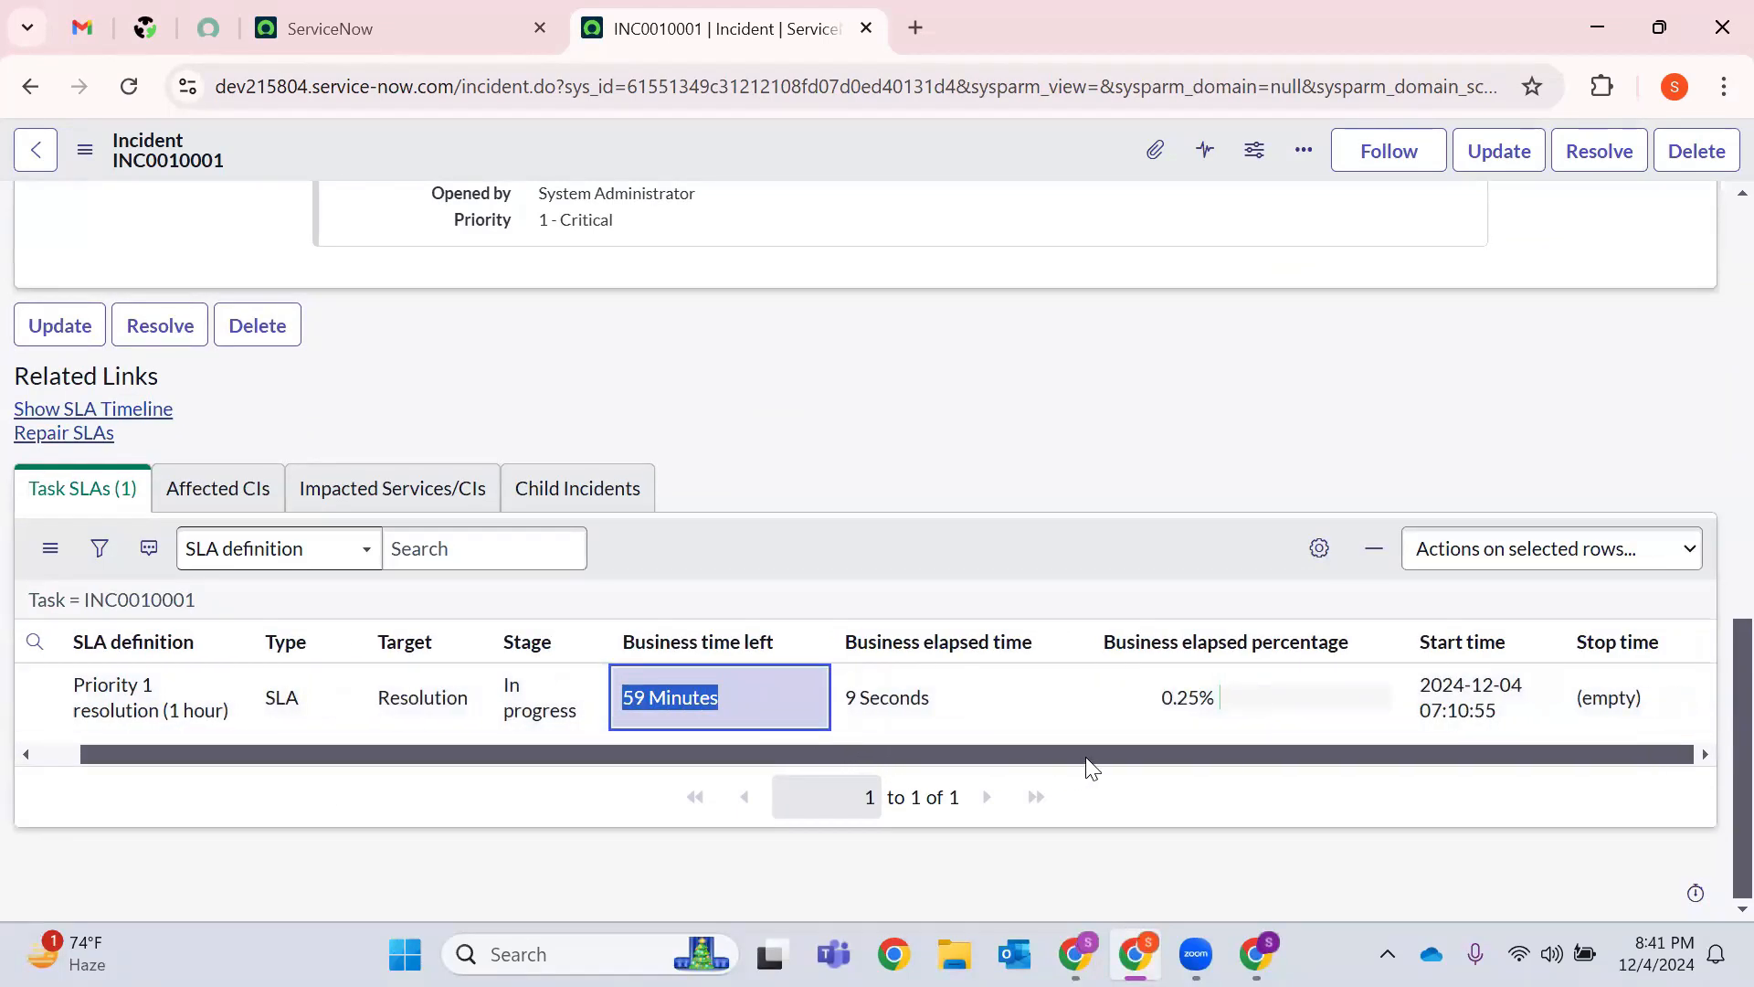
pyautogui.moveTo(864, 759); pyautogui.dragTo(762, 720)
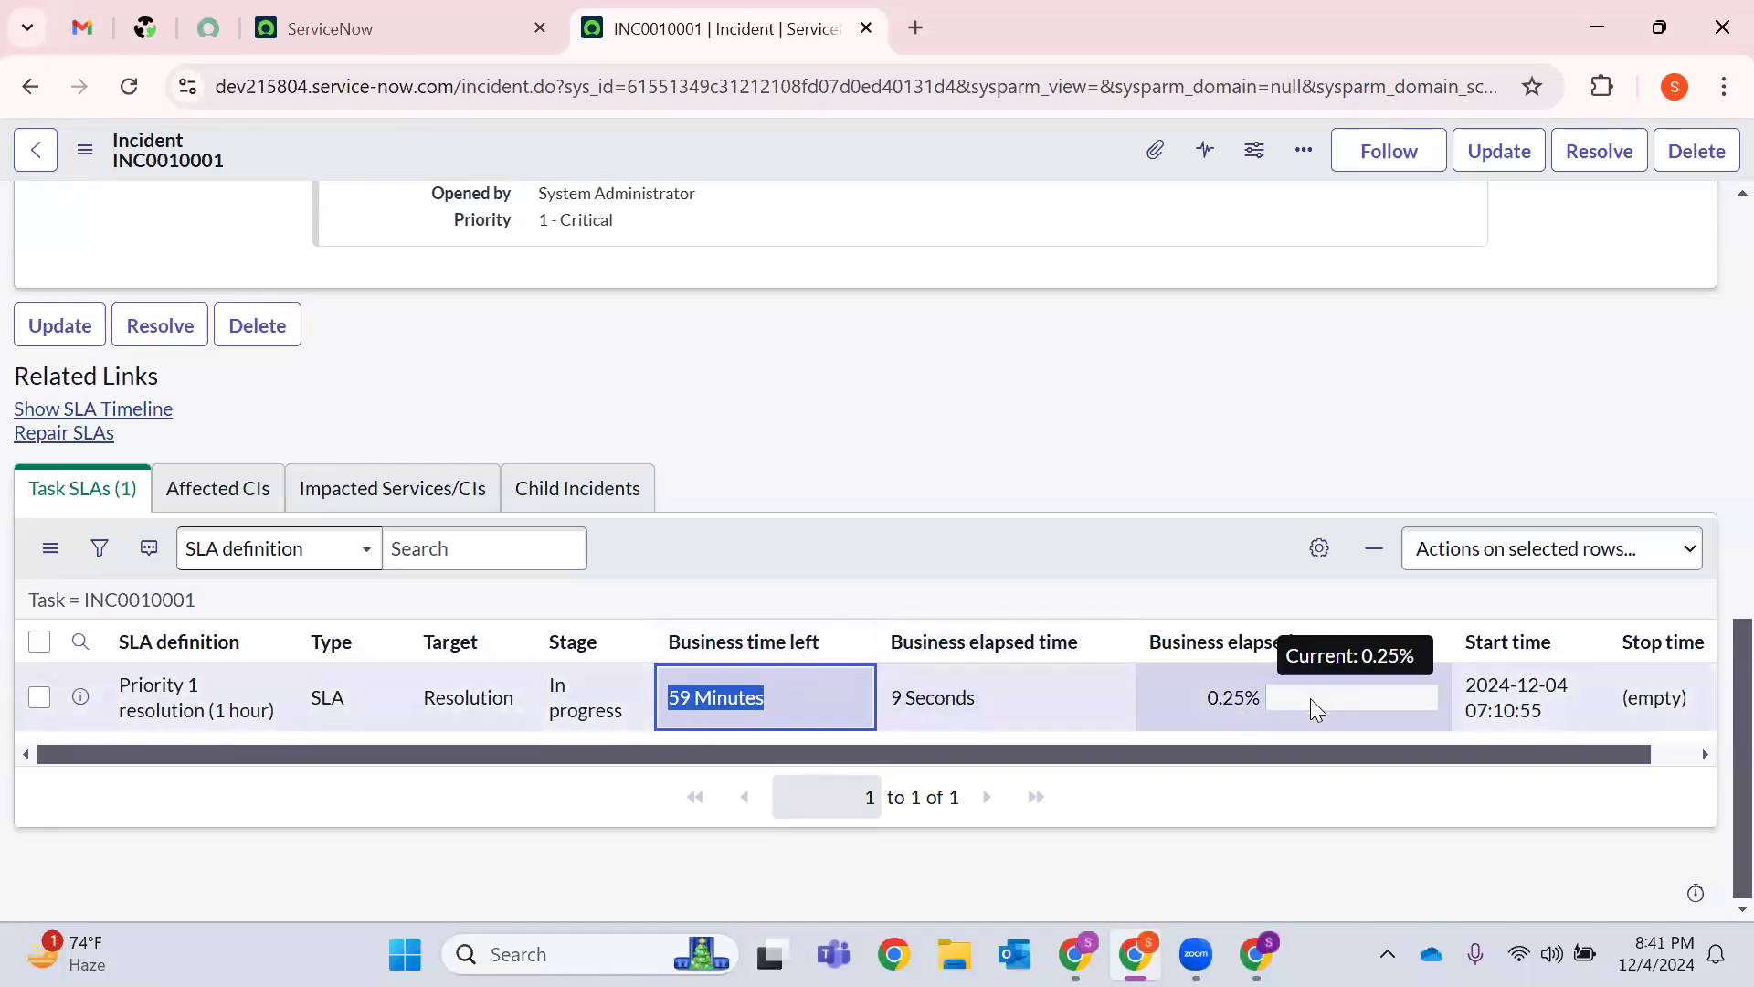
pyautogui.moveTo(280, 722); pyautogui.dragTo(119, 683)
pyautogui.click(809, 400)
pyautogui.scroll(15, 809, 400)
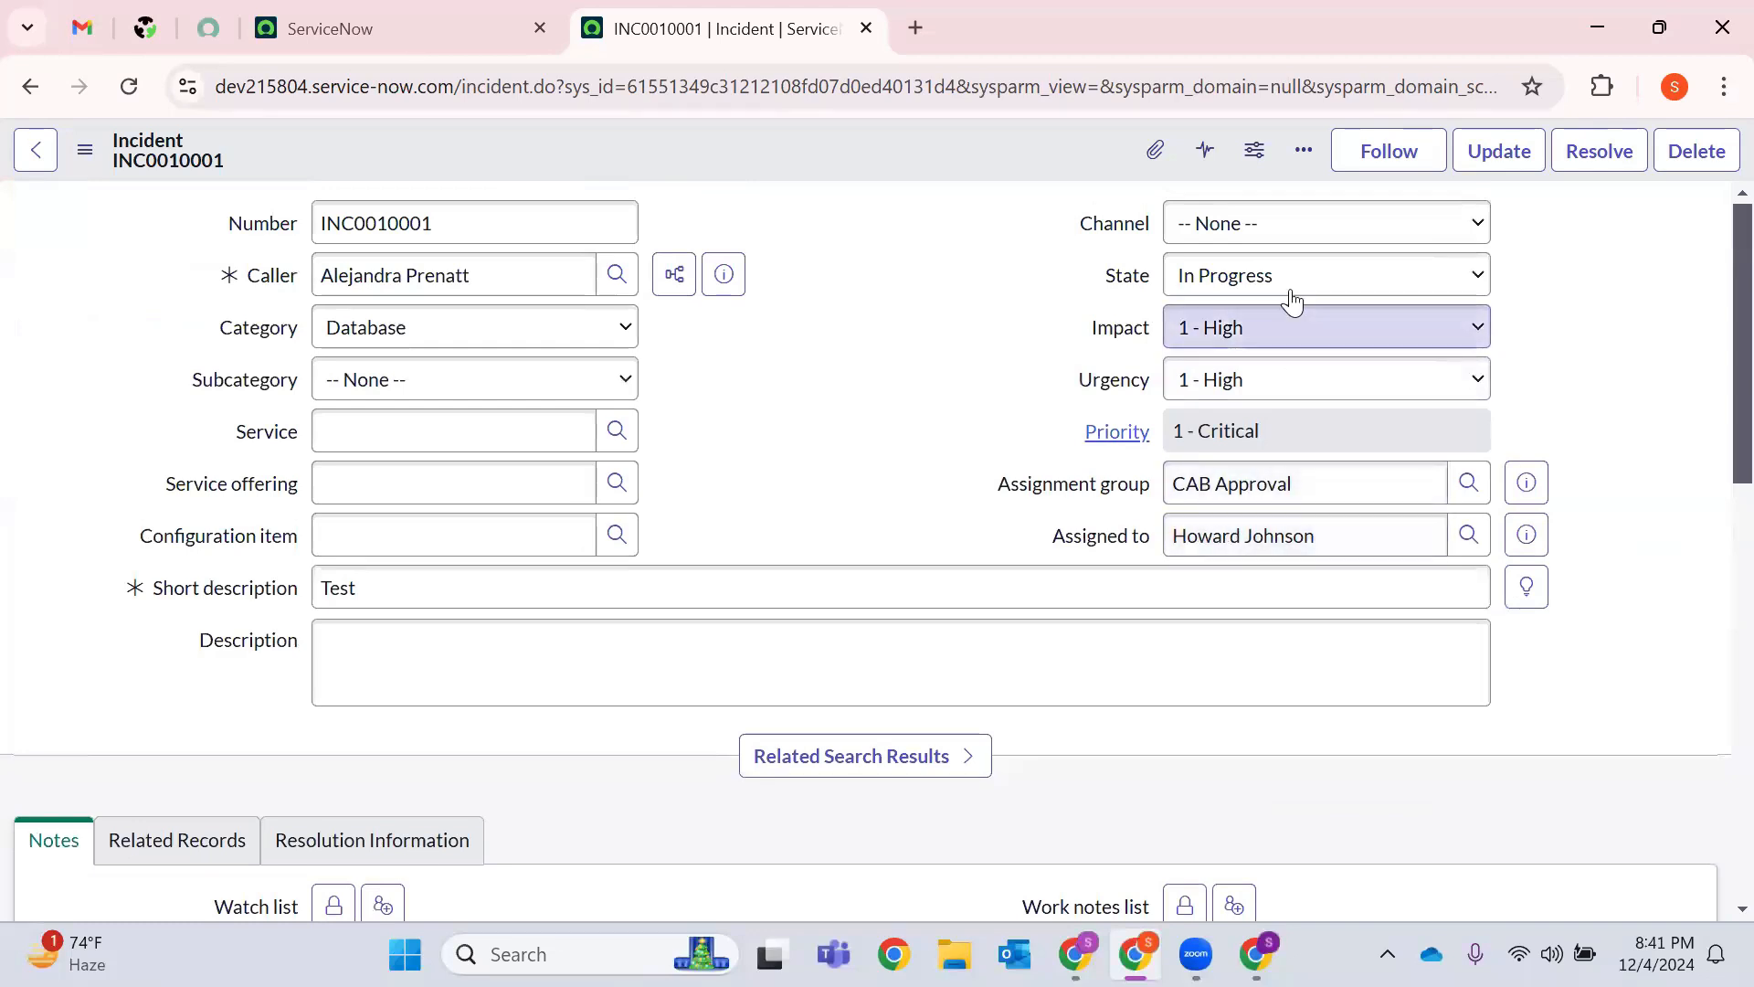
# Set the incident State to On Hold with reason Awaiting Caller.
pyautogui.click(1188, 298)
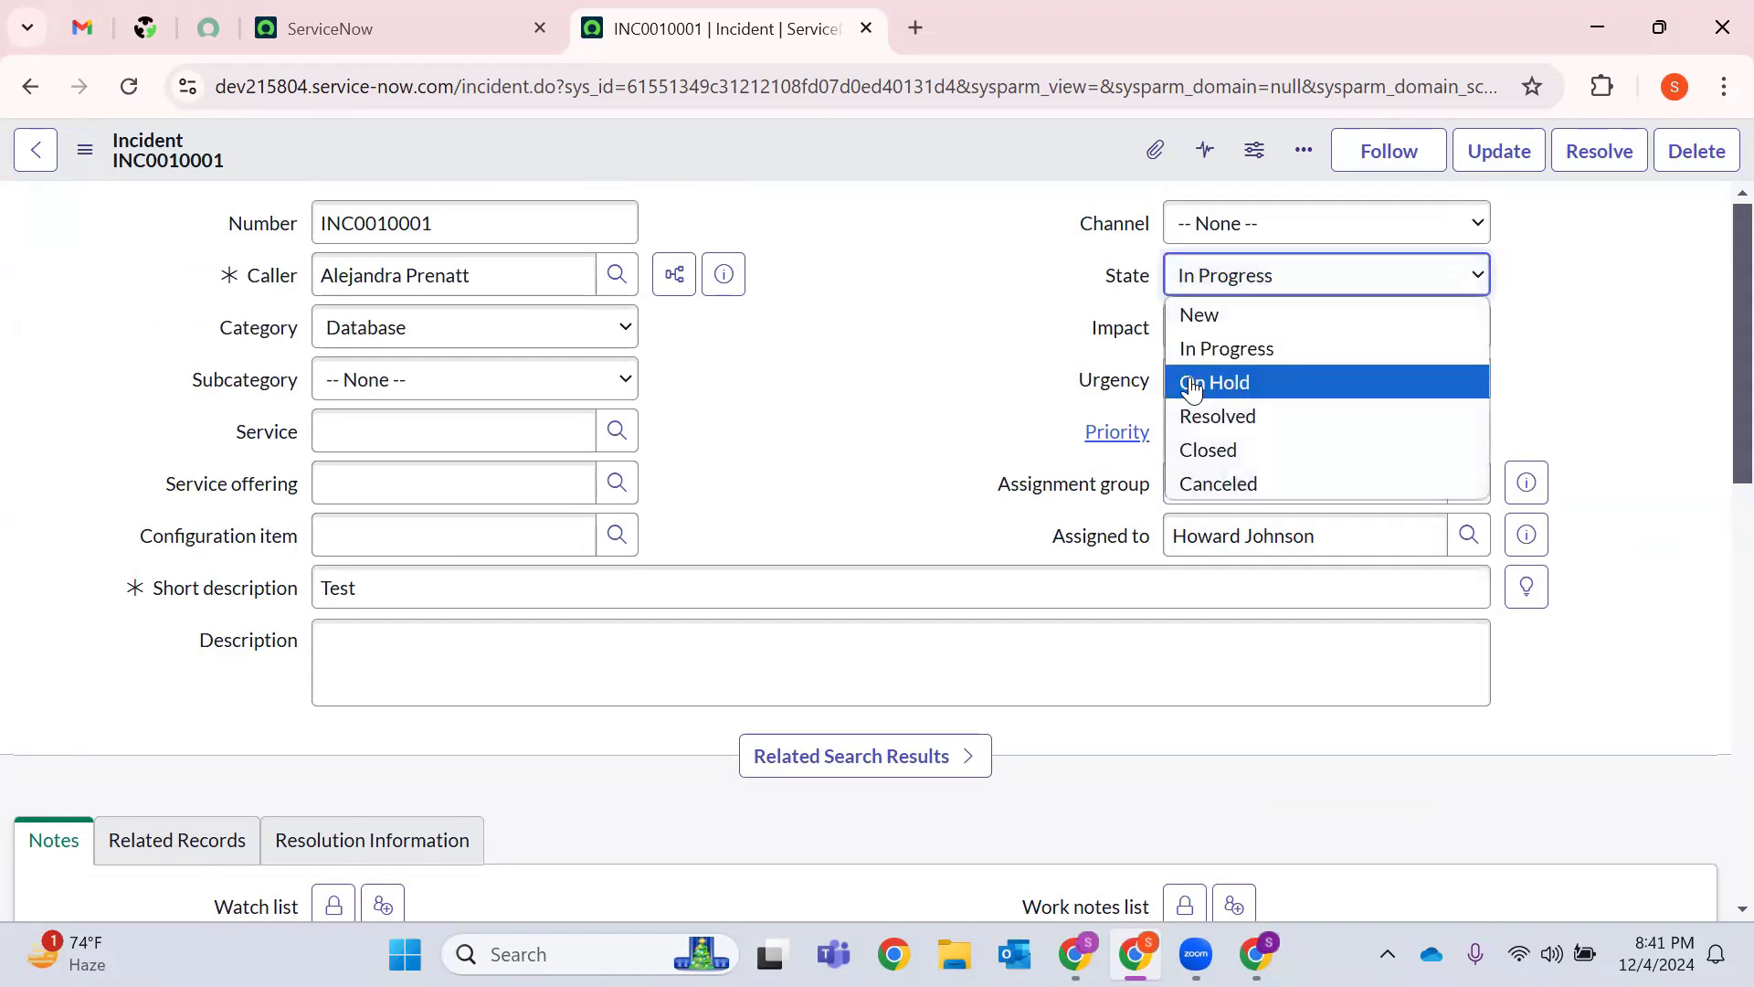
pyautogui.click(1192, 383)
pyautogui.moveTo(1019, 331)
pyautogui.mouseDown()
pyautogui.moveTo(1155, 352)
pyautogui.moveTo(1198, 293)
pyautogui.mouseUp()
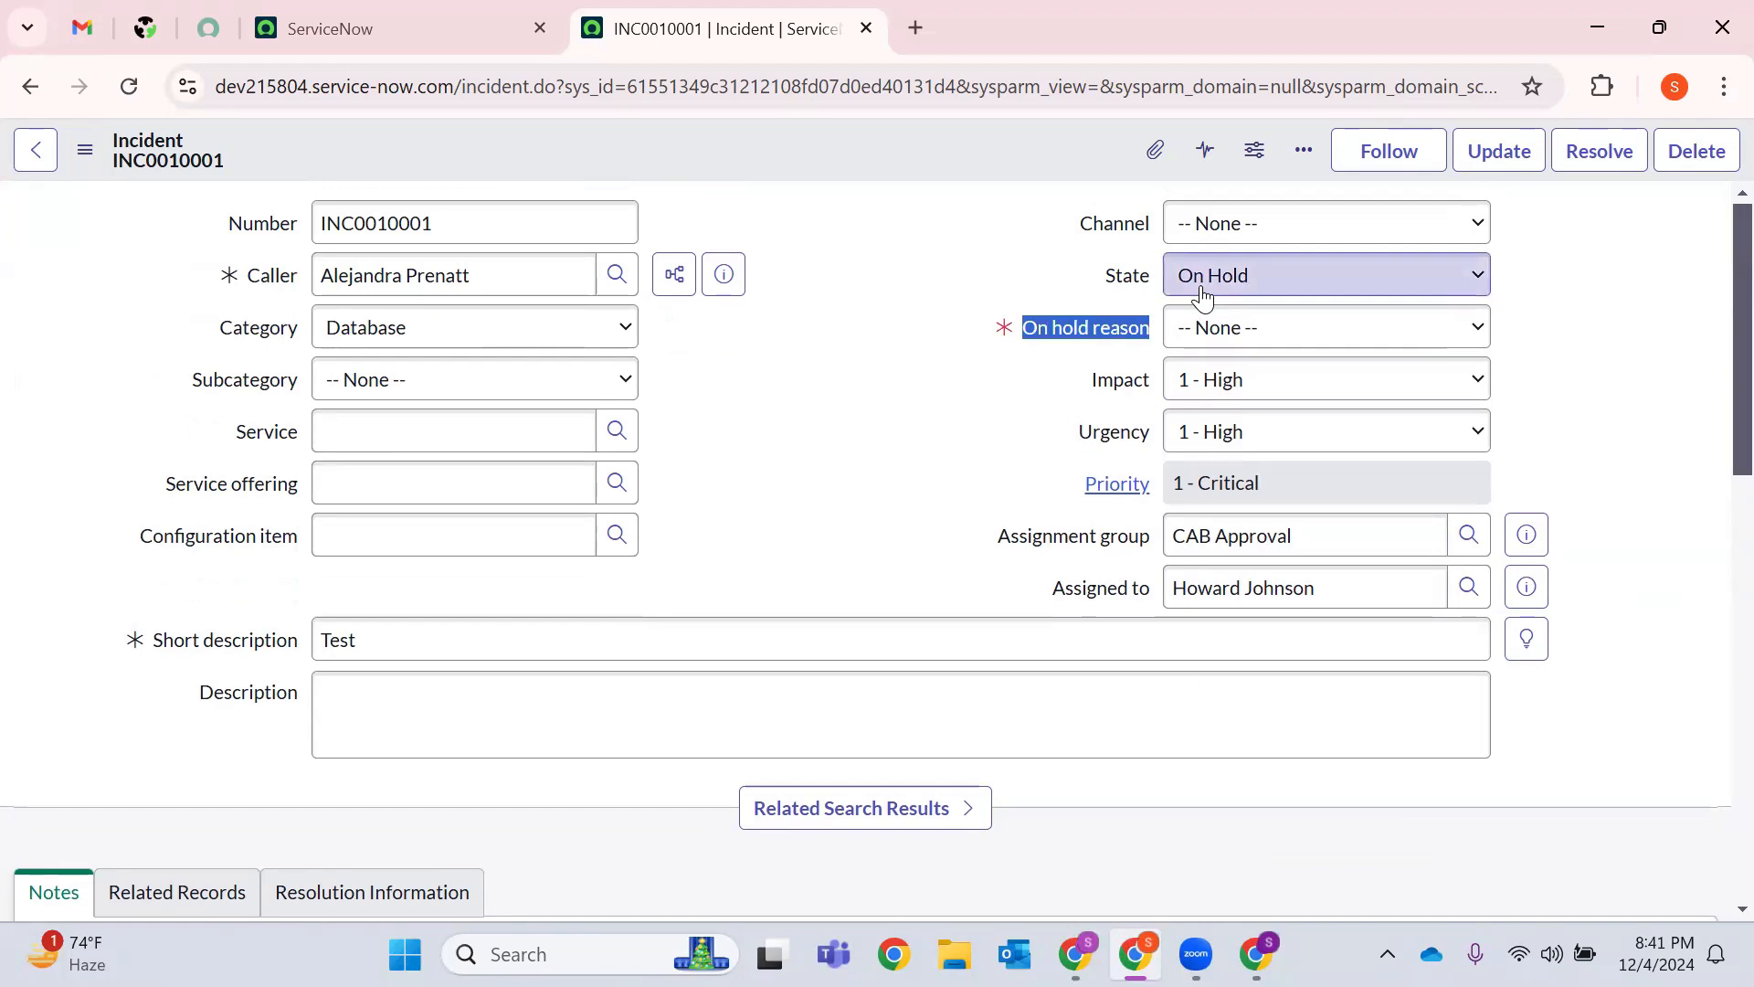
pyautogui.click(1281, 329)
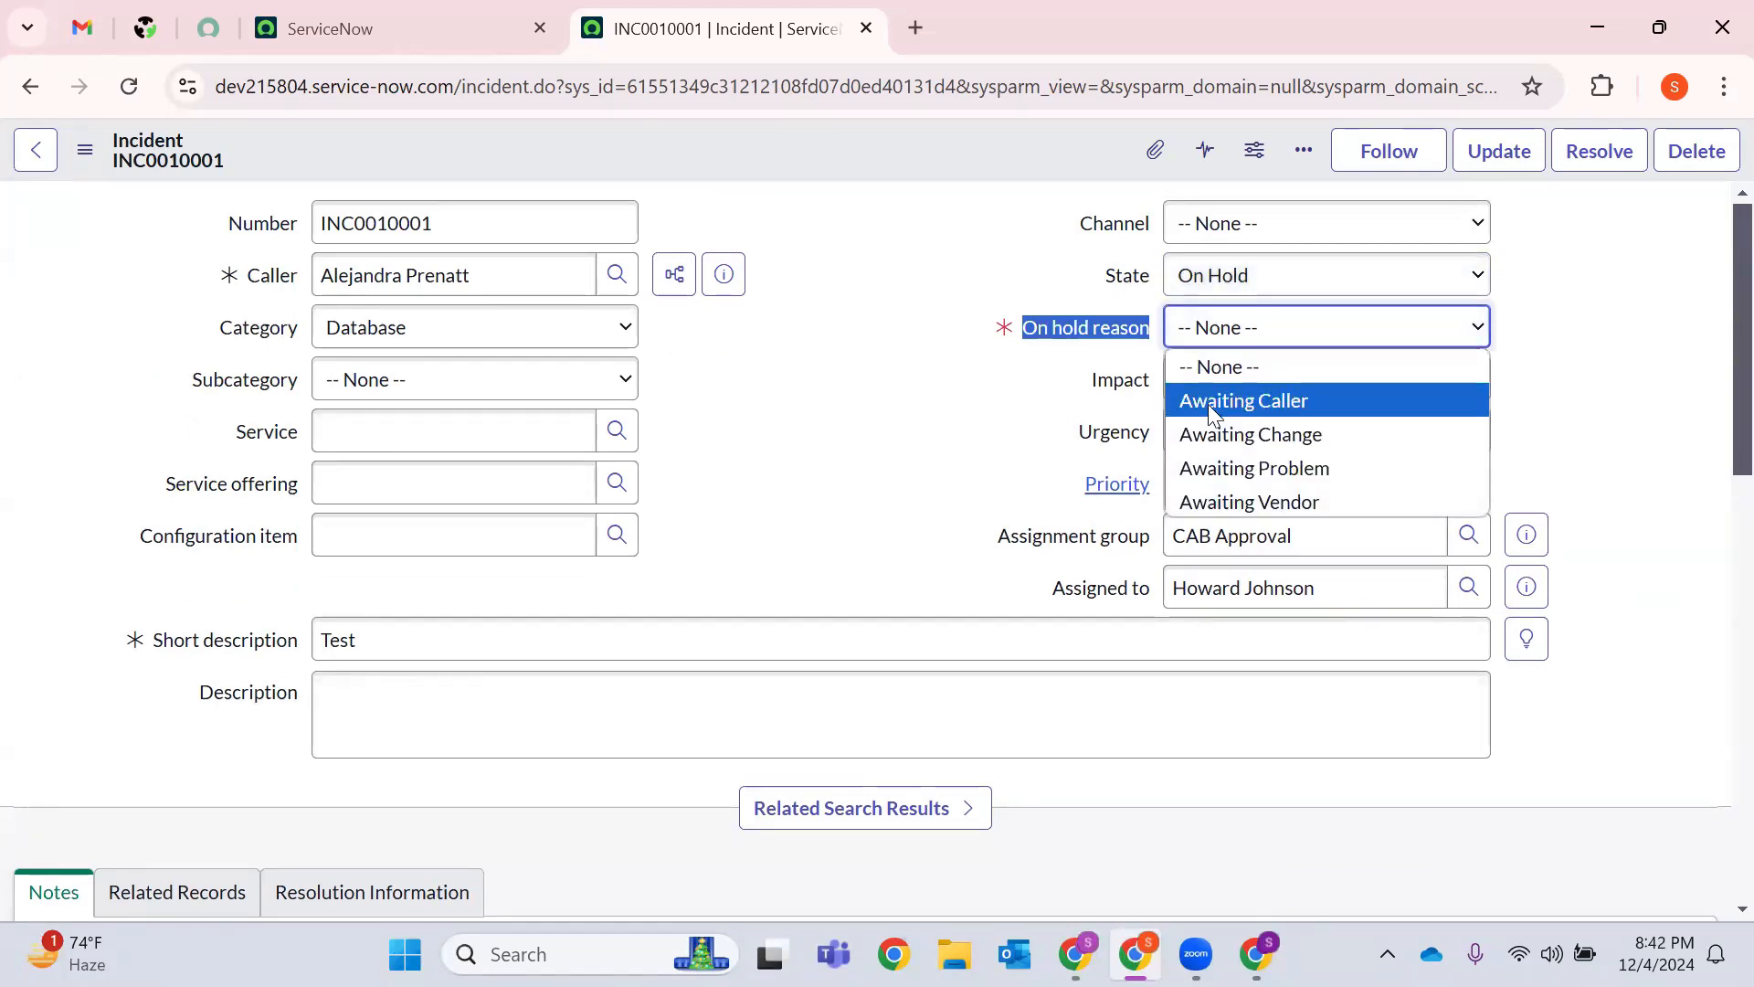
pyautogui.click(1338, 413)
pyautogui.scroll(-5, 822, 469)
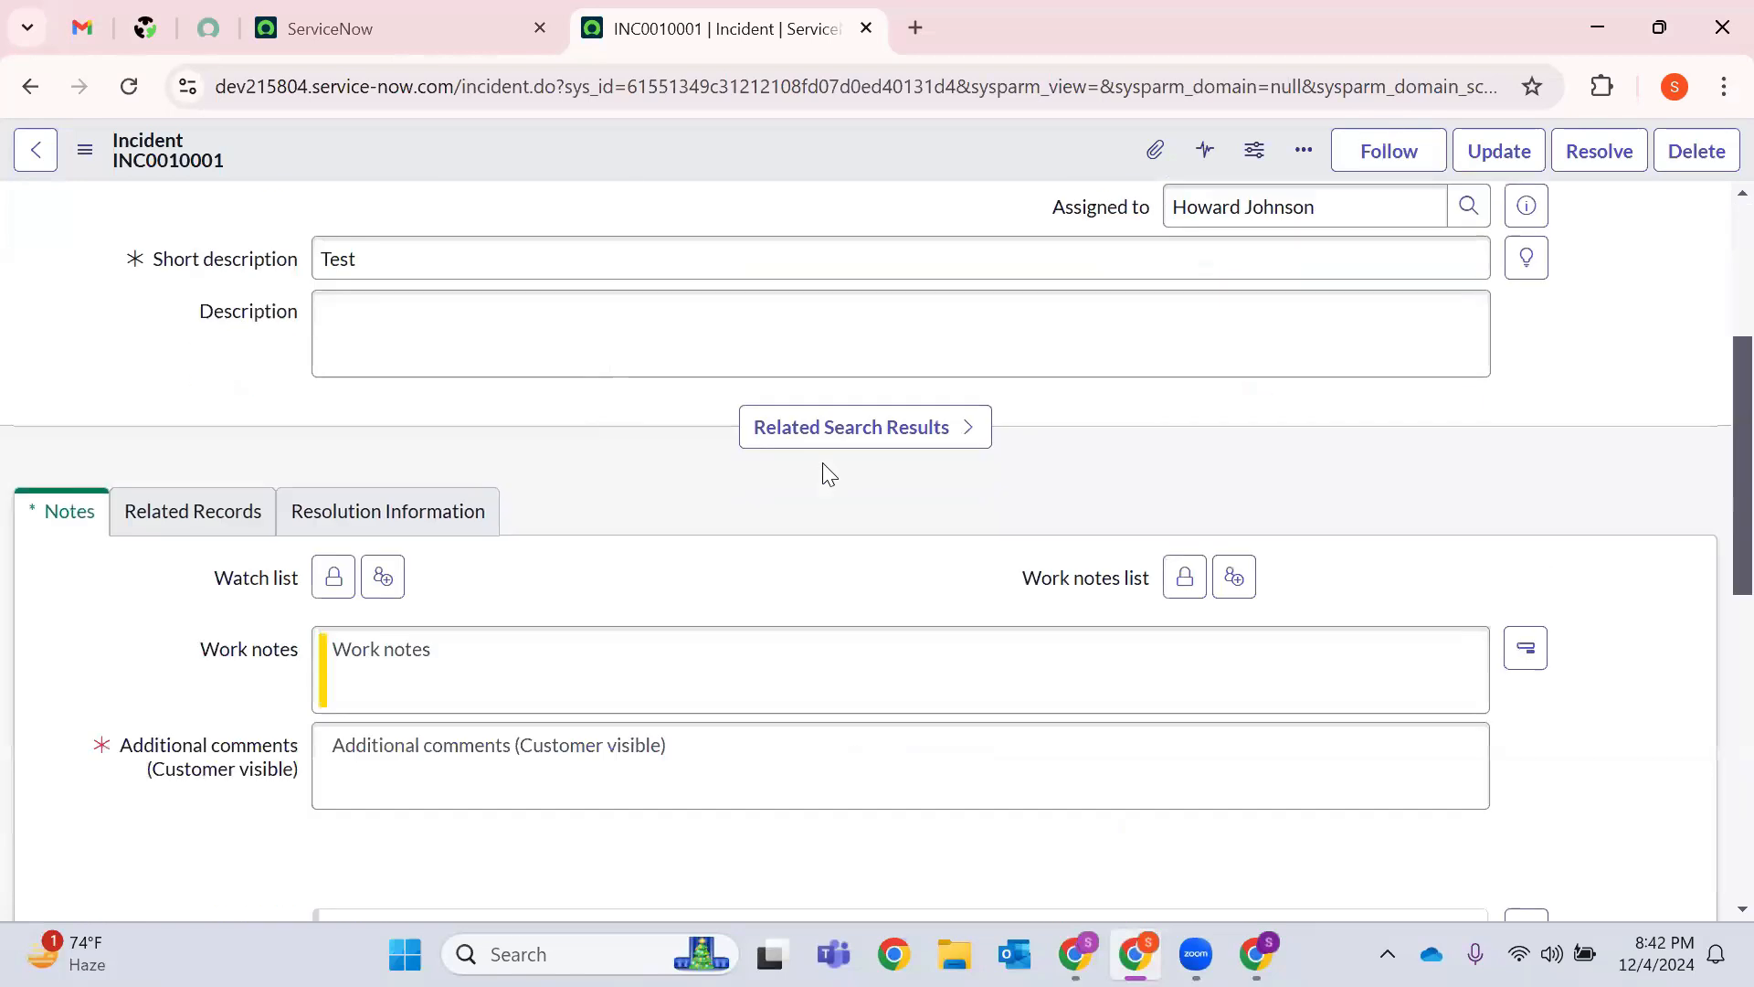
# Save the record and read the warning that Additional comments (Customer visible) is mandatory.
pyautogui.moveTo(132, 720); pyautogui.dragTo(447, 728)
pyautogui.click(446, 728)
pyautogui.rightClick(861, 154)
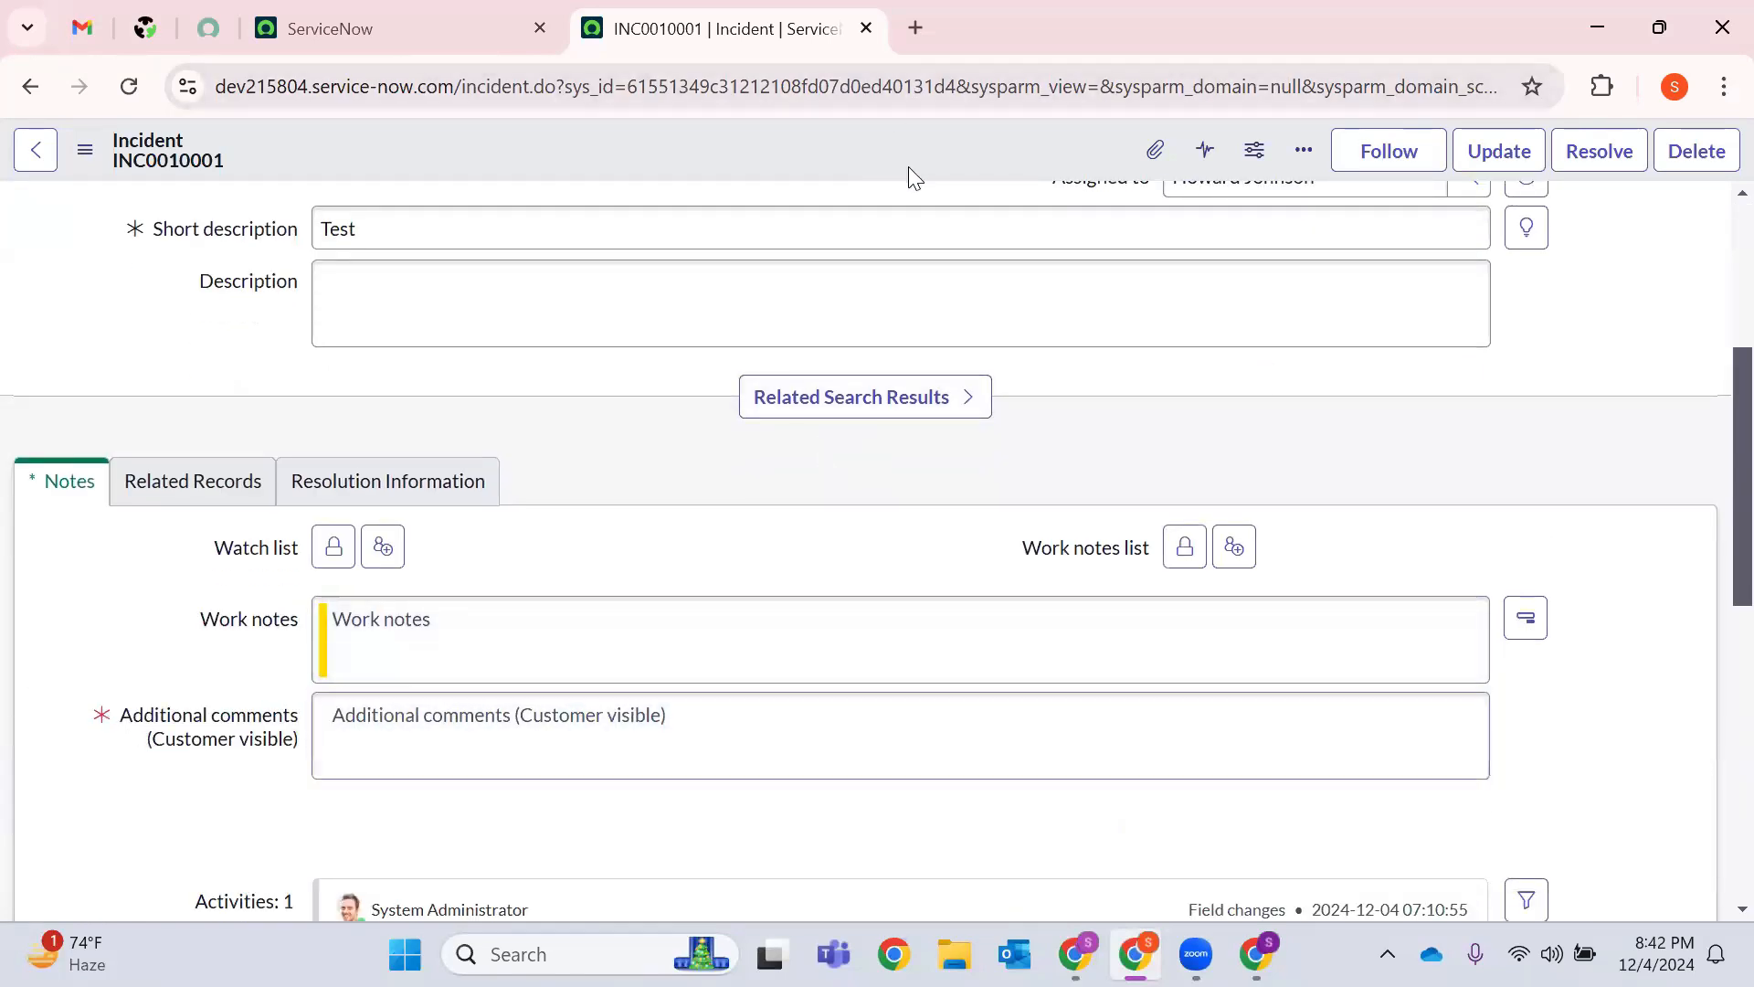
pyautogui.click(916, 172)
pyautogui.moveTo(450, 224); pyautogui.dragTo(827, 256)
pyautogui.scroll(-7, 826, 259)
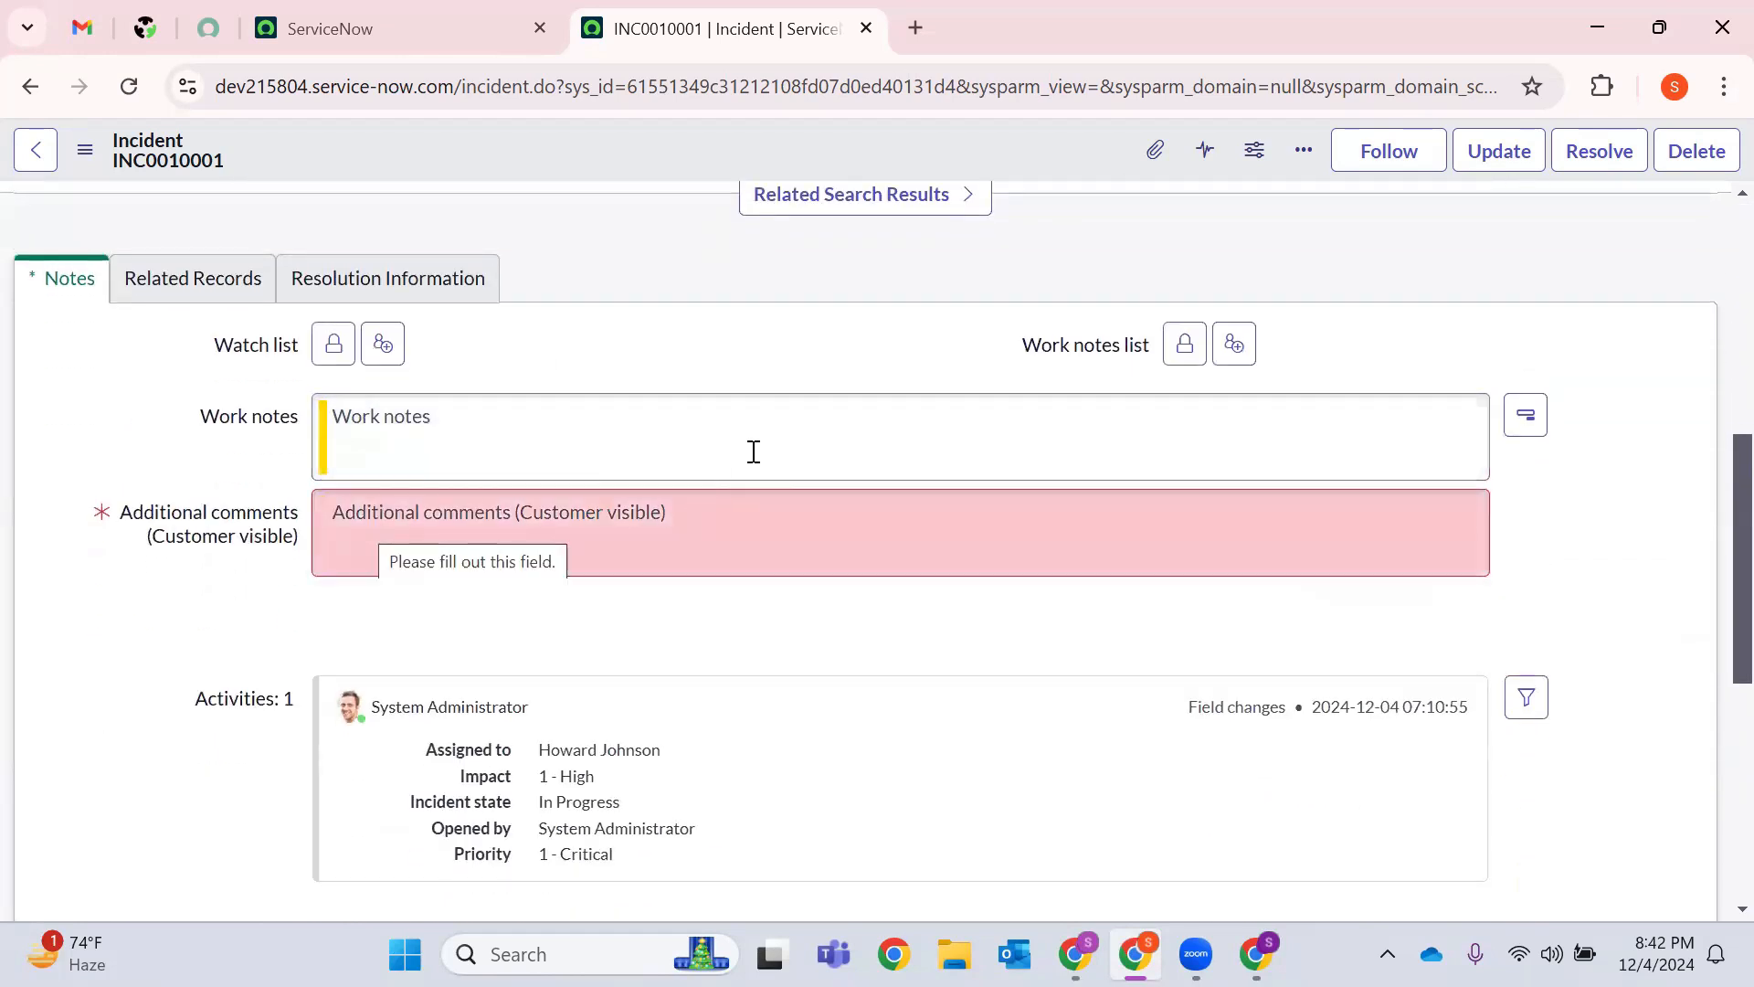
pyautogui.scroll(7, 749, 455)
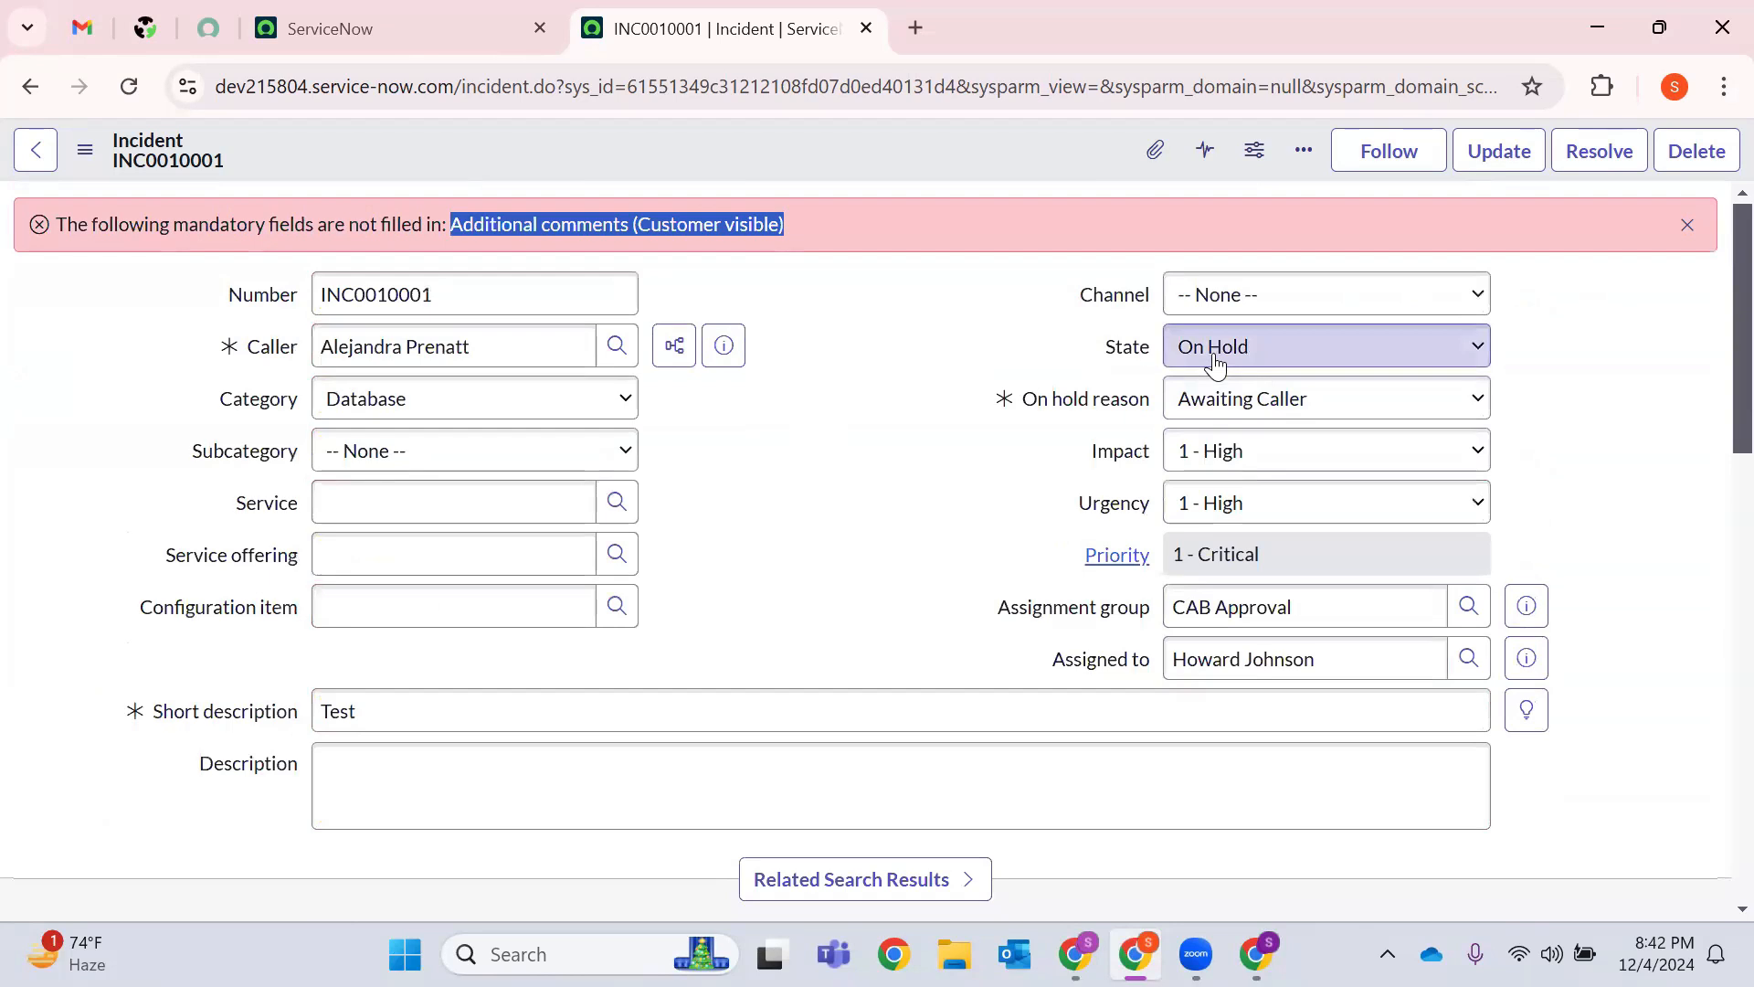
# Set State to Resolved, show the Resolution Information fields, and dismiss the mandatory-fields warning.
pyautogui.click(1215, 364)
pyautogui.click(1214, 491)
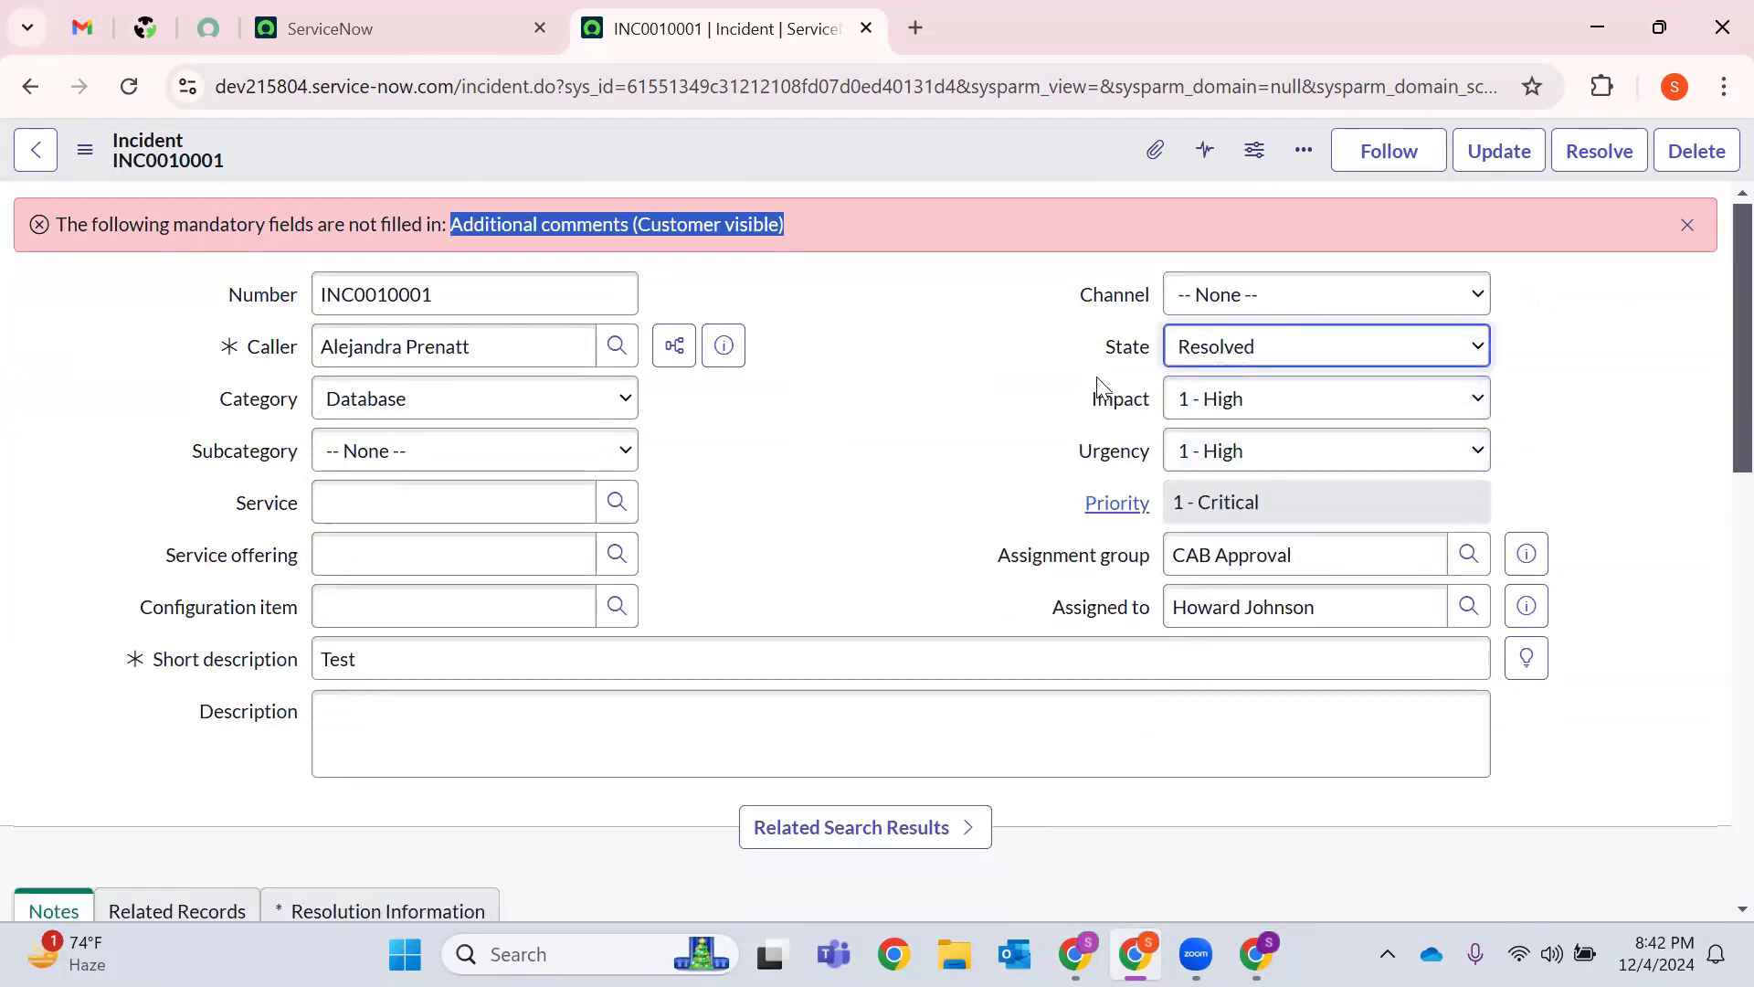
pyautogui.scroll(-3, 657, 555)
pyautogui.click(392, 638)
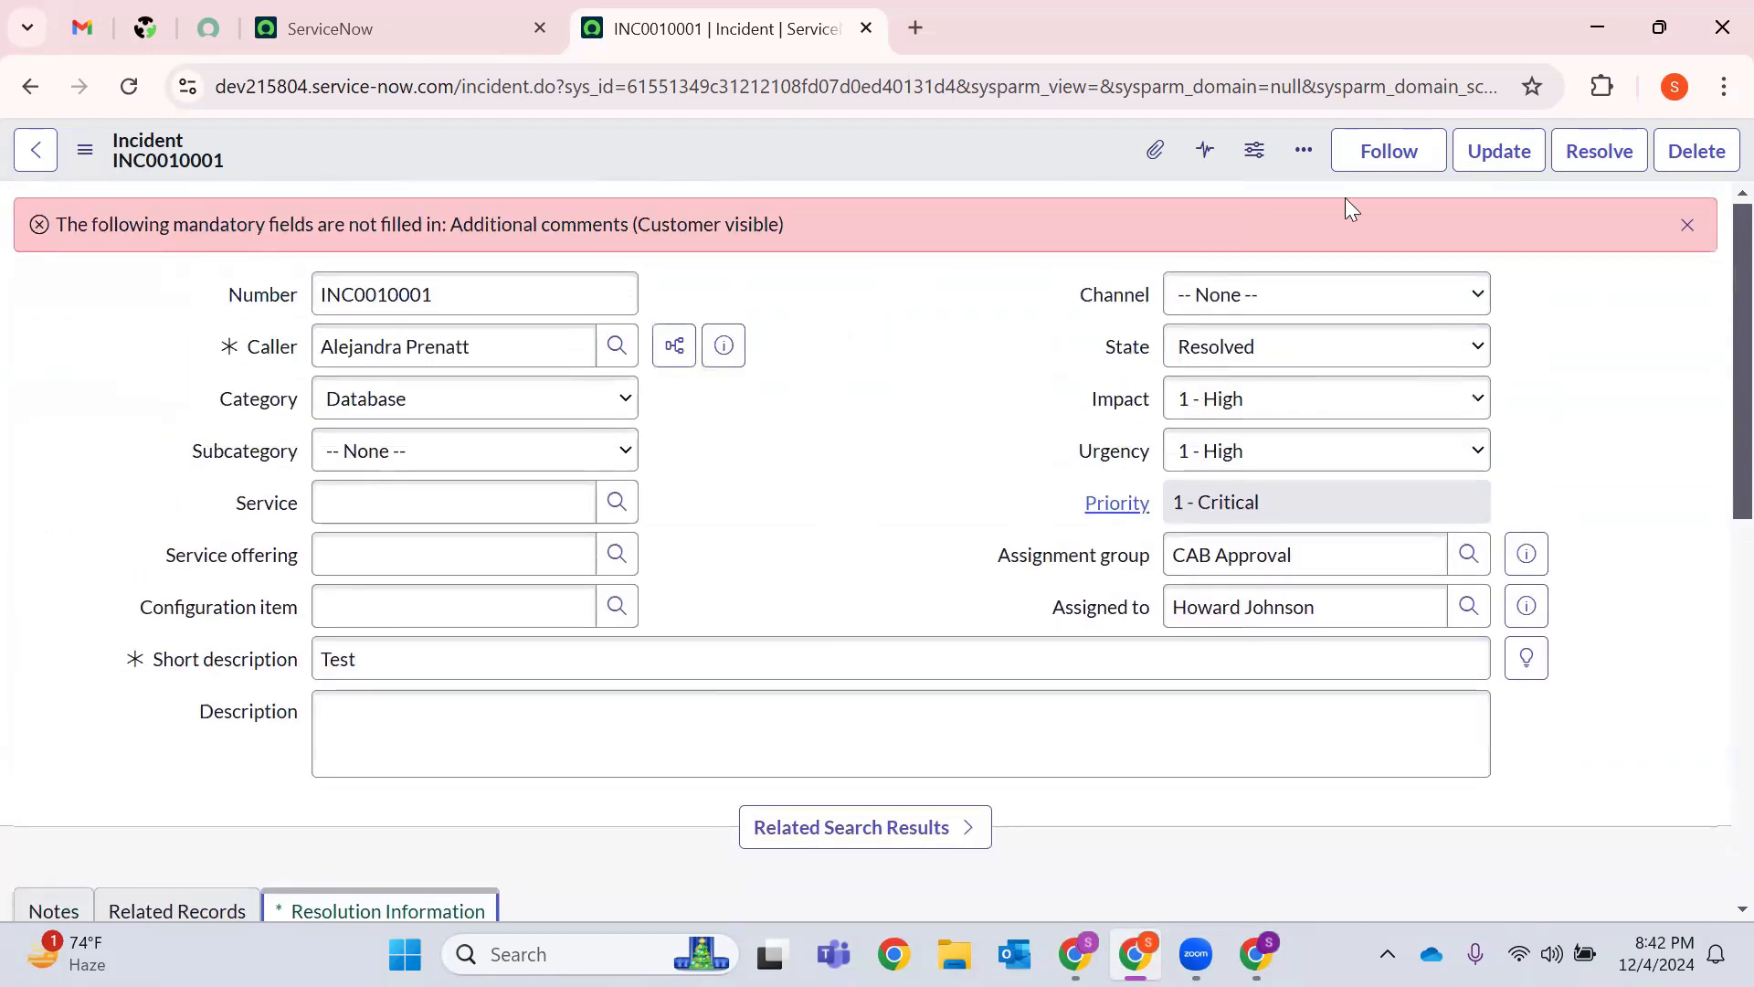
pyautogui.click(1687, 225)
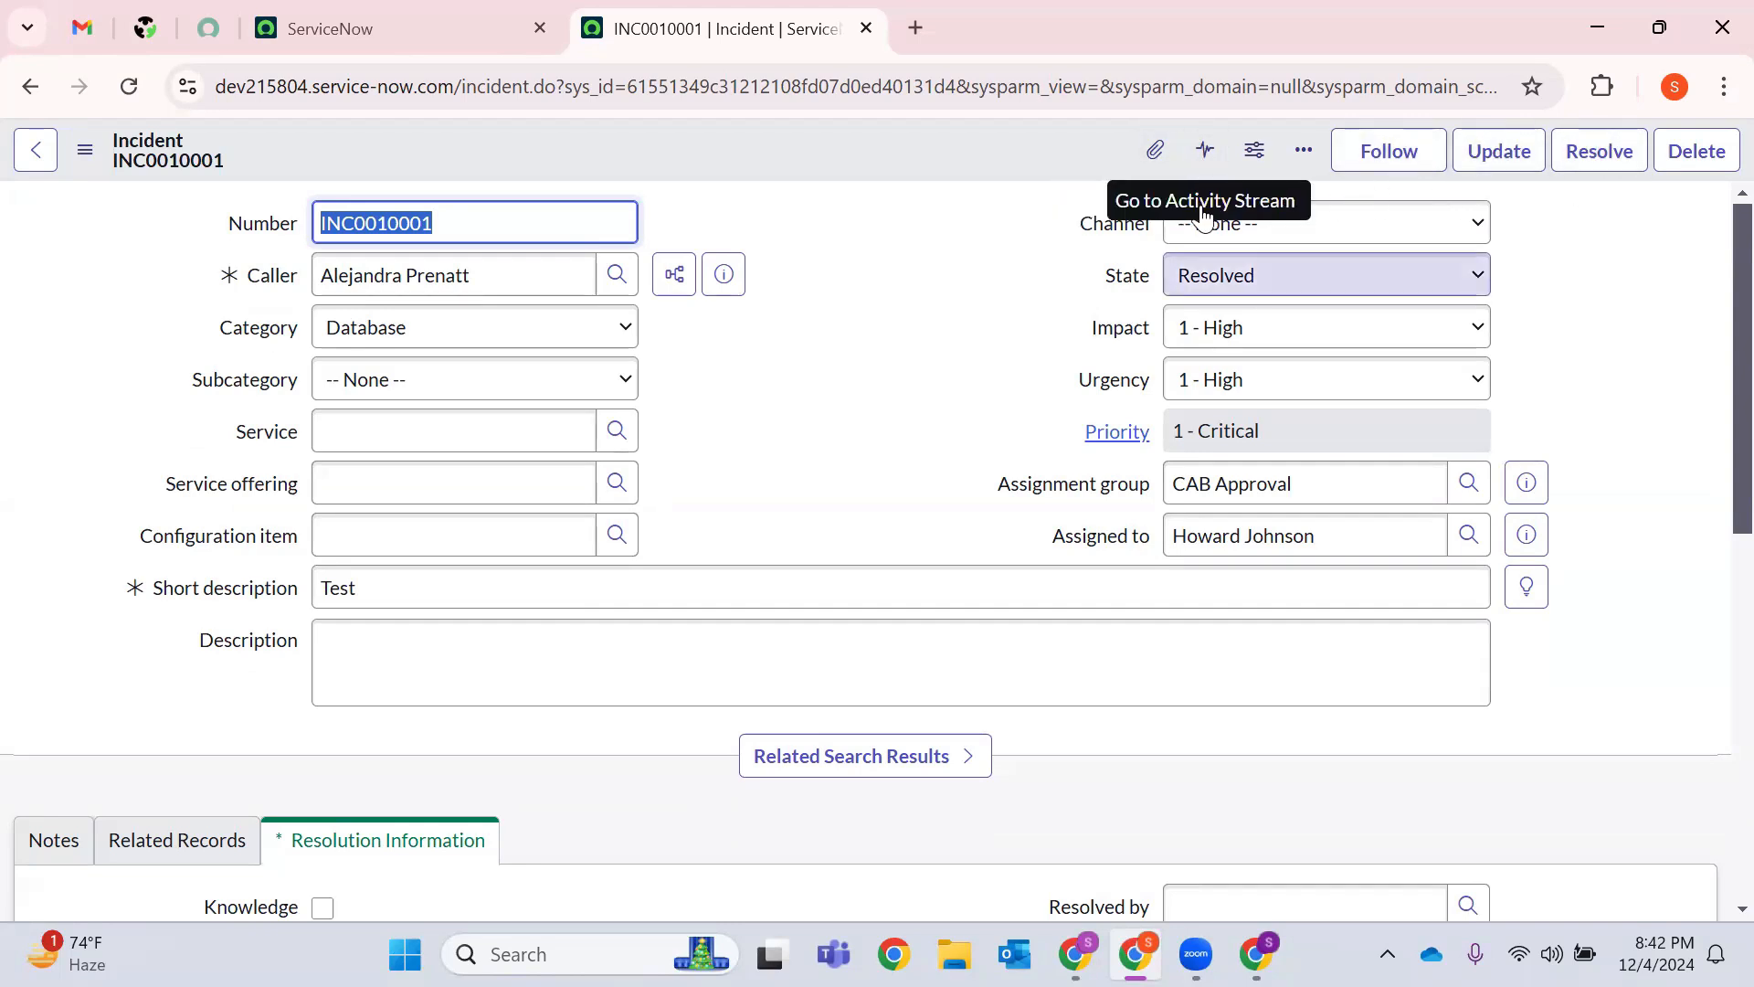
# Bring up the Personalize Form list of incident form fields.
pyautogui.click(1206, 160)
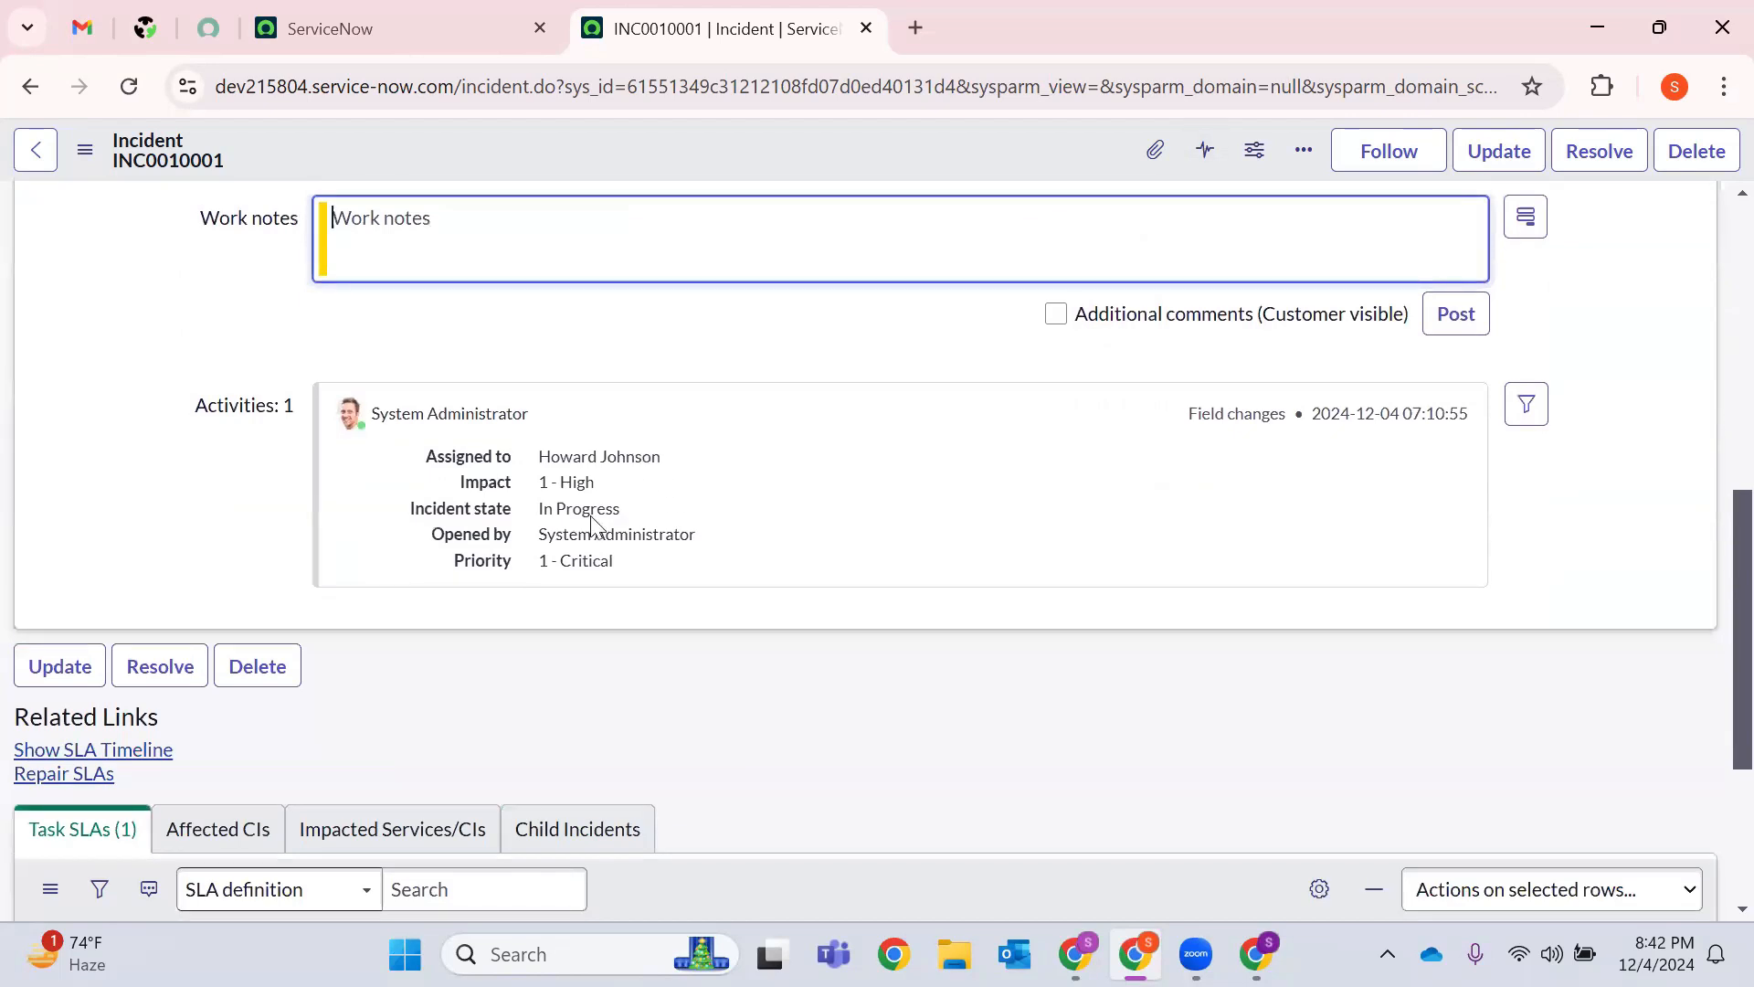
pyautogui.scroll(8, 716, 430)
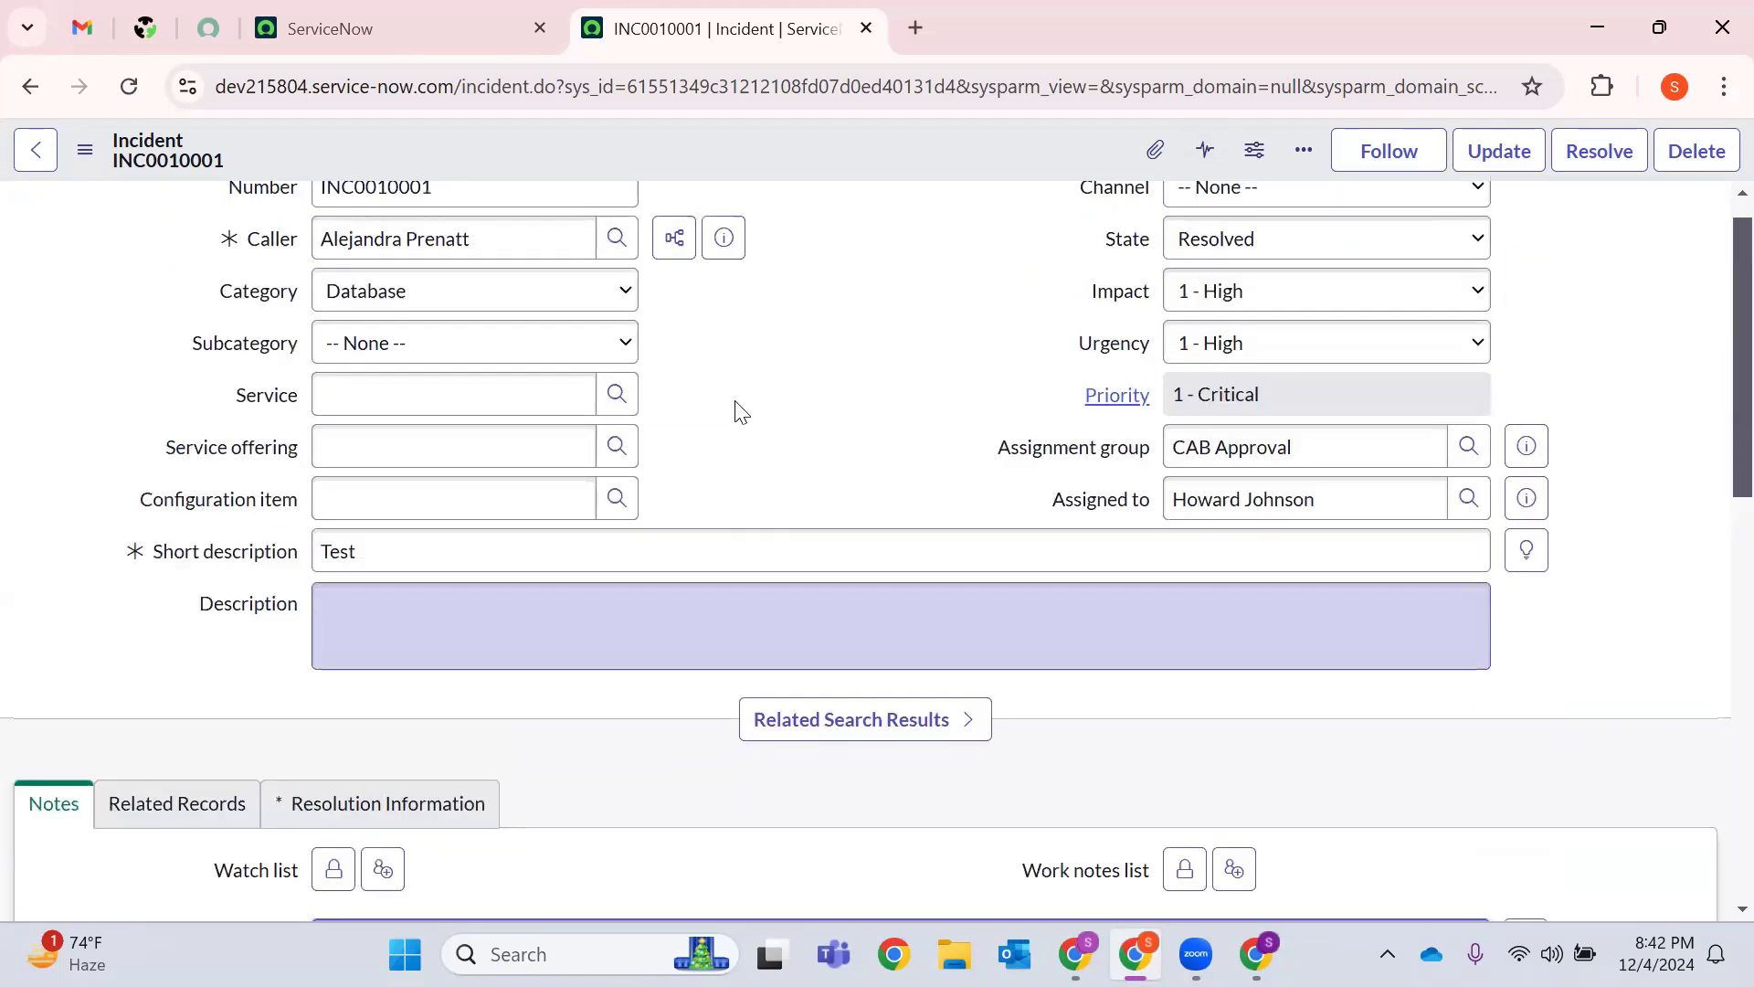
pyautogui.click(1253, 157)
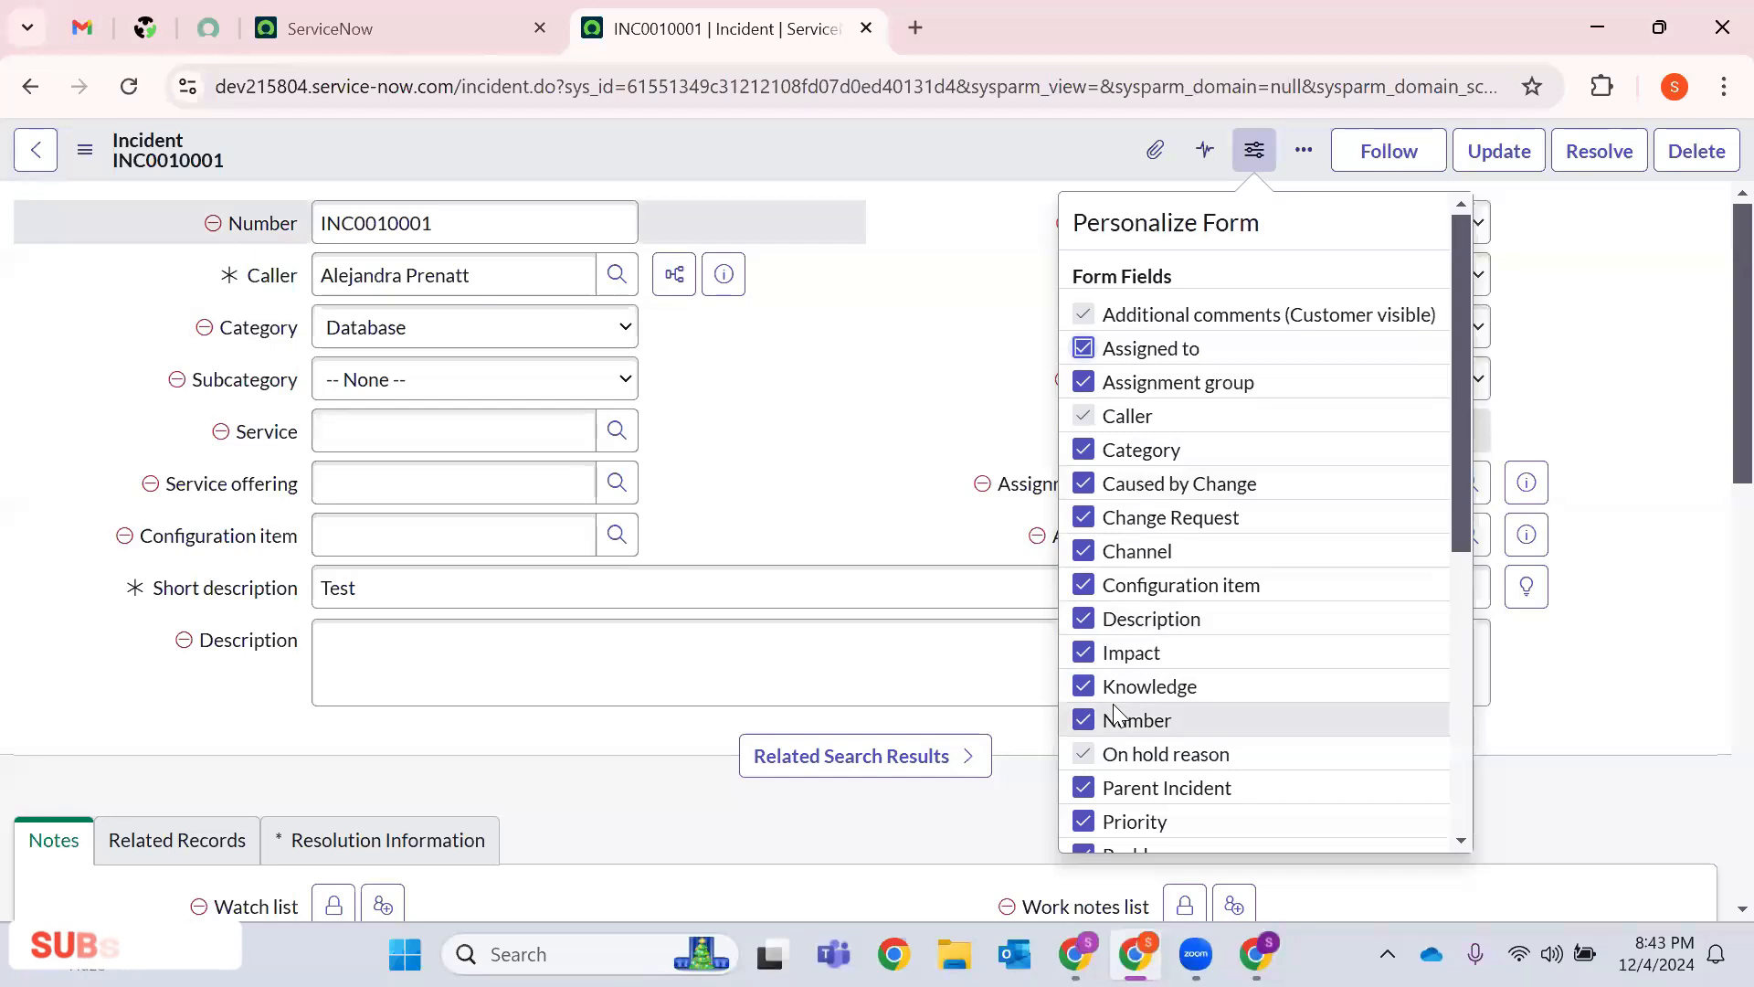
# Uncheck Impact in Personalize Form to hide it, then re-check it so Impact reappears.
pyautogui.click(1084, 652)
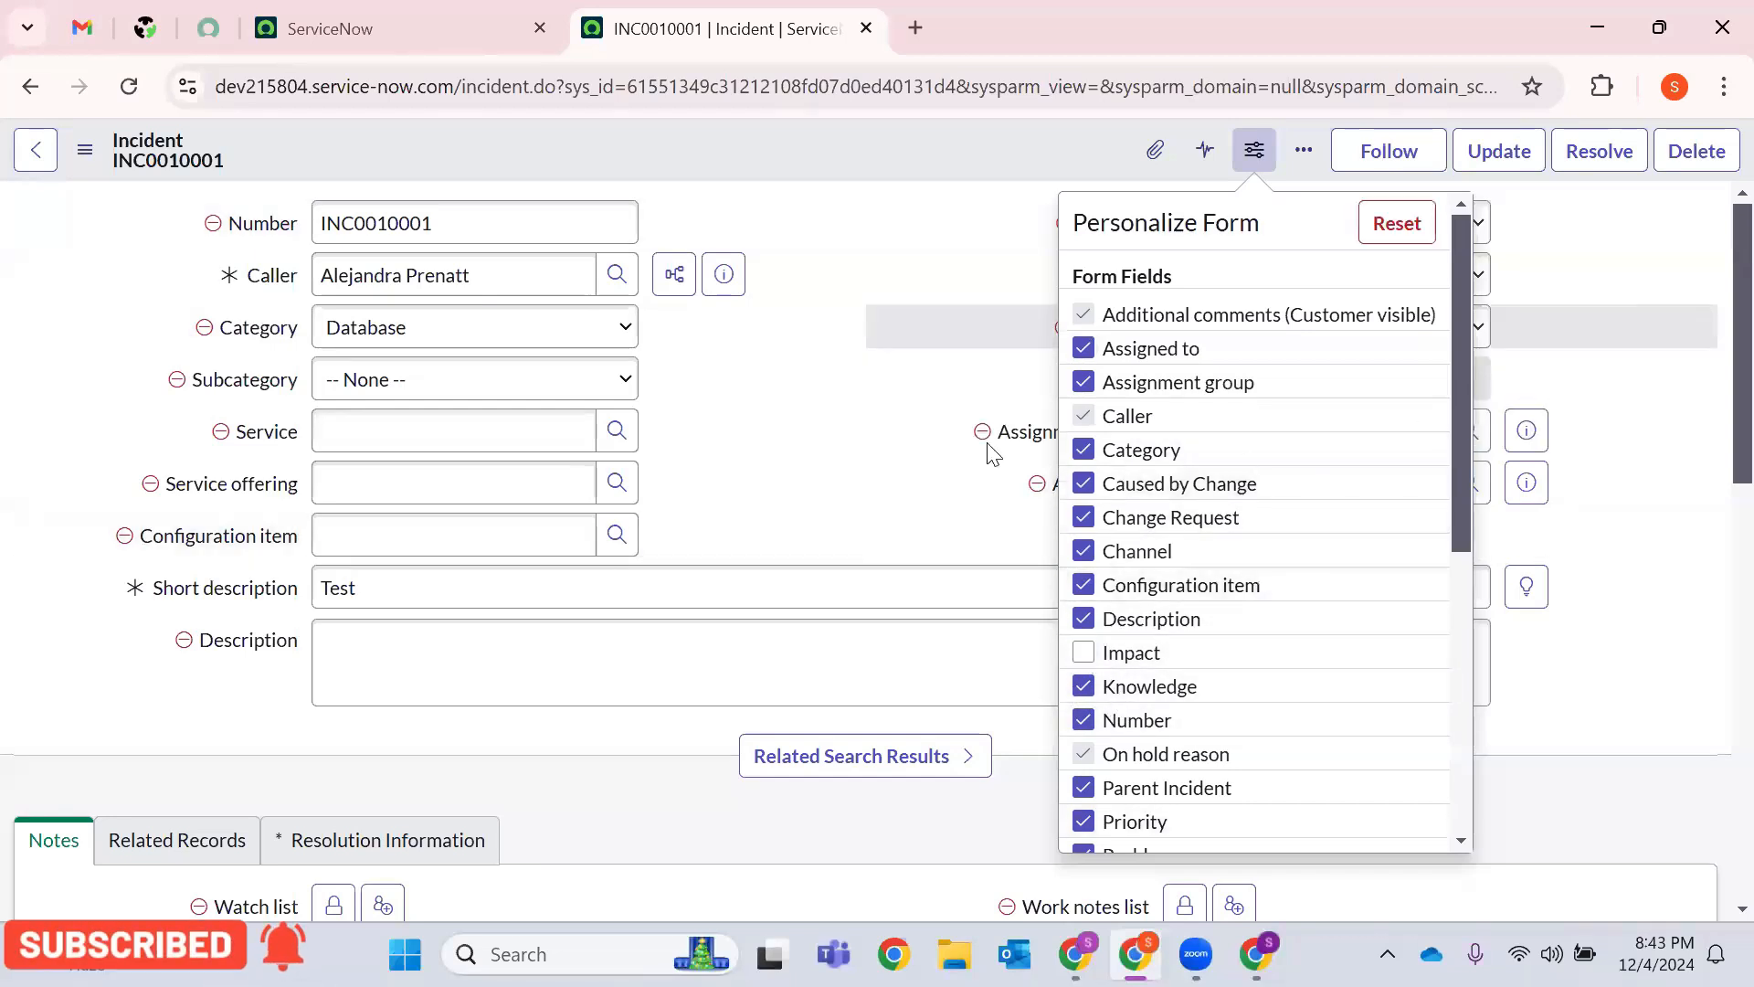
pyautogui.click(1014, 786)
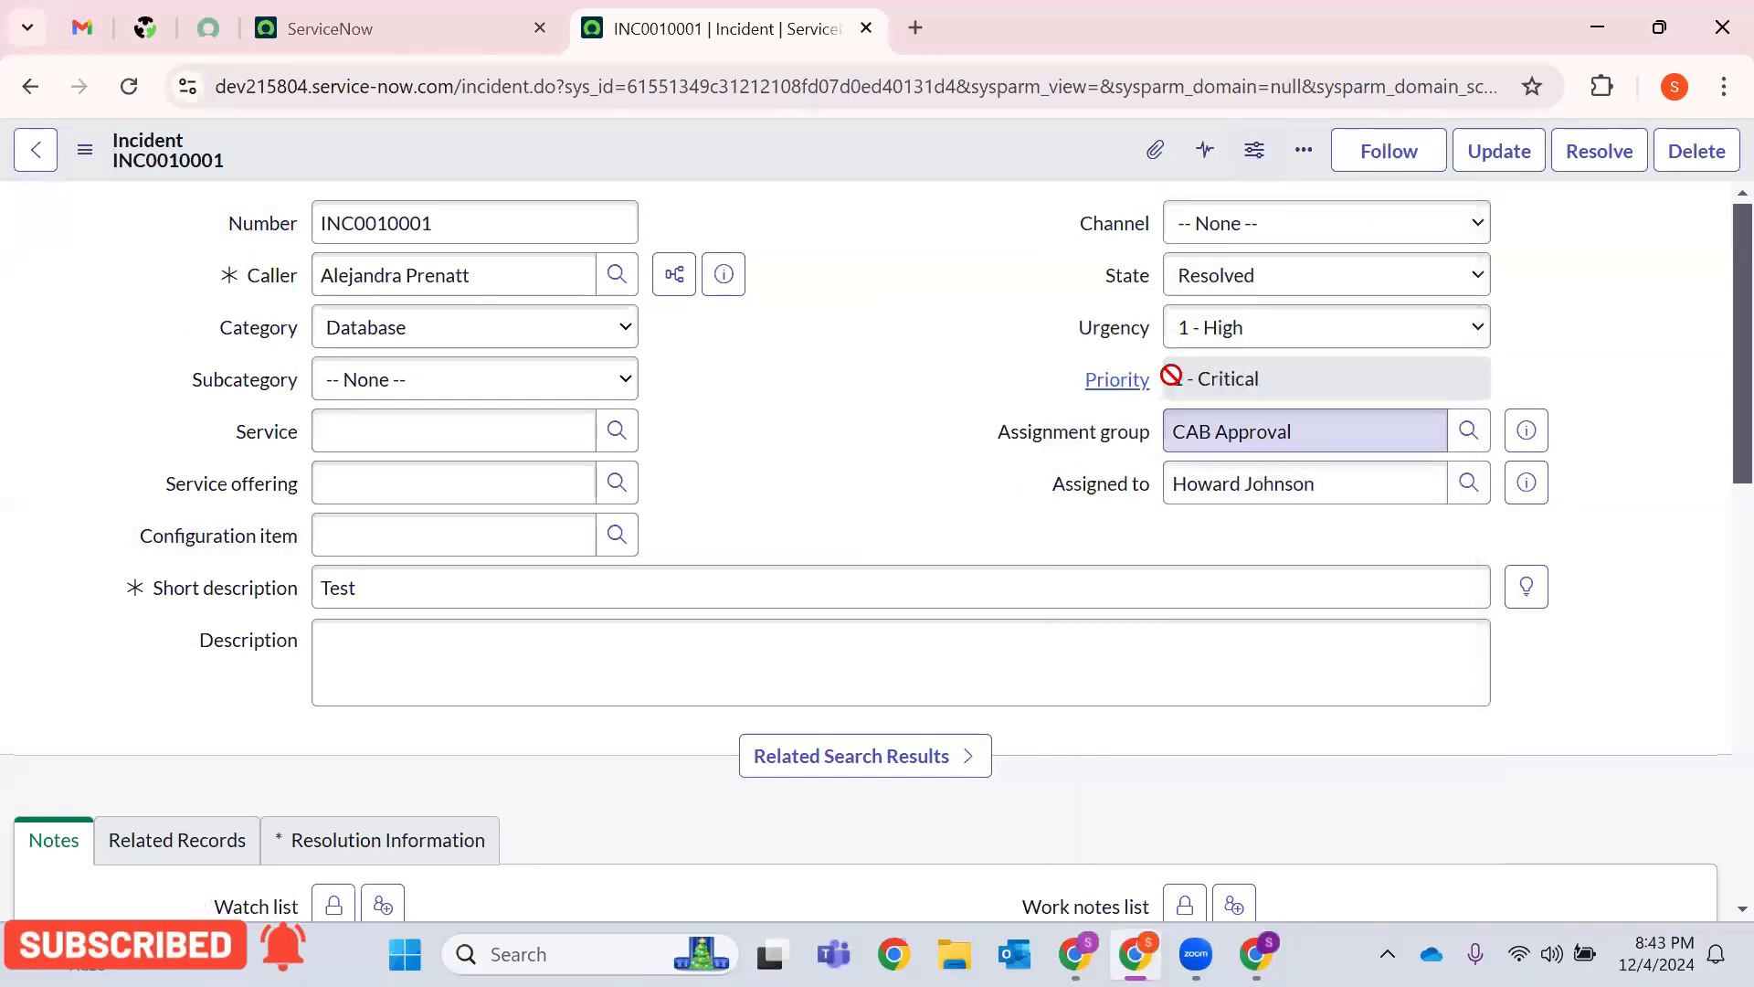
pyautogui.click(1255, 148)
pyautogui.click(1072, 652)
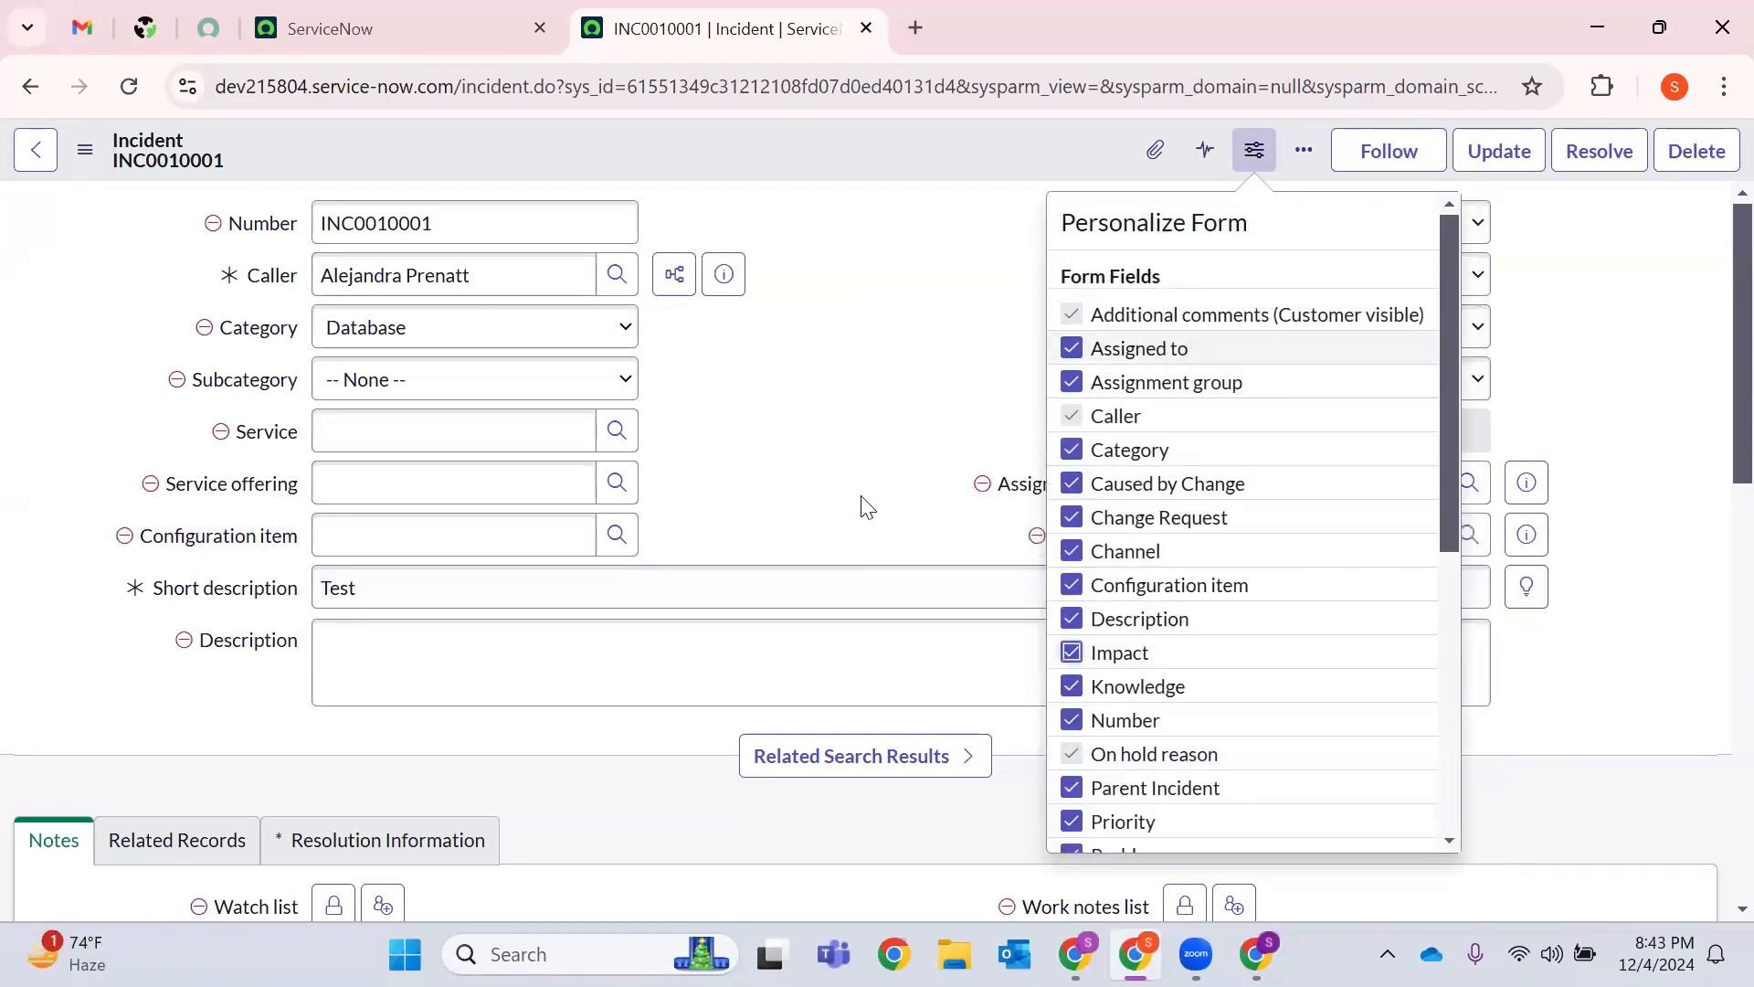
pyautogui.click(813, 460)
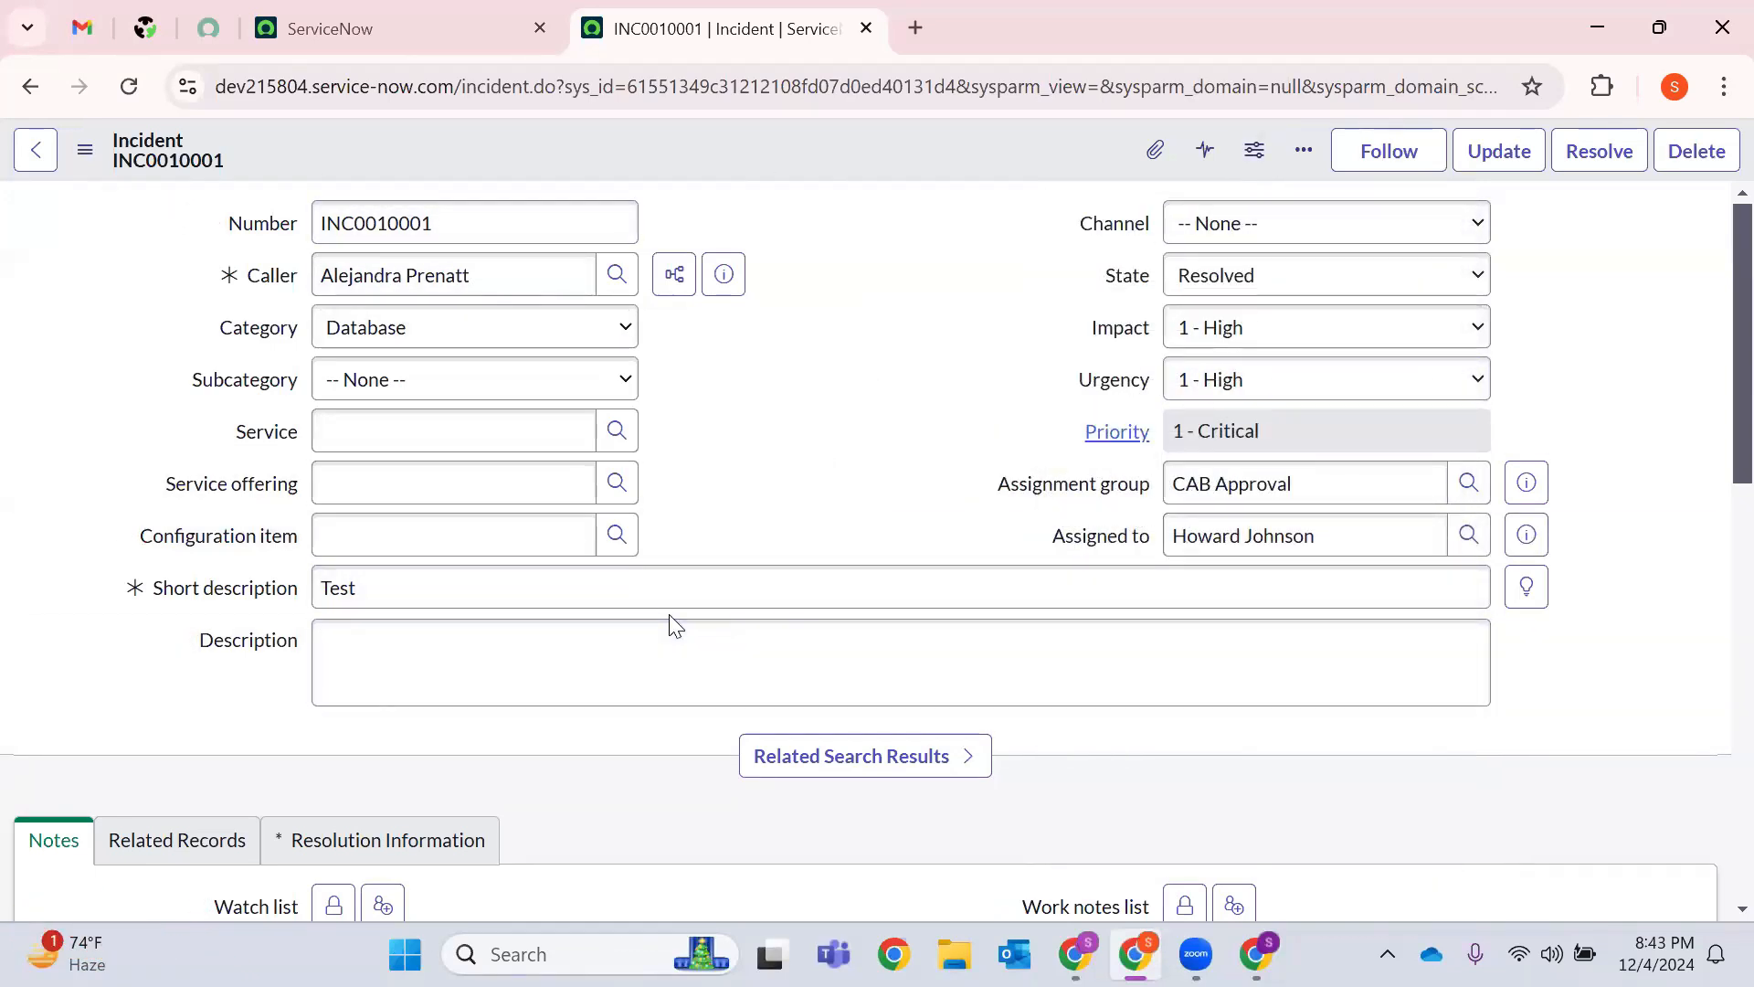
pyautogui.click(84, 149)
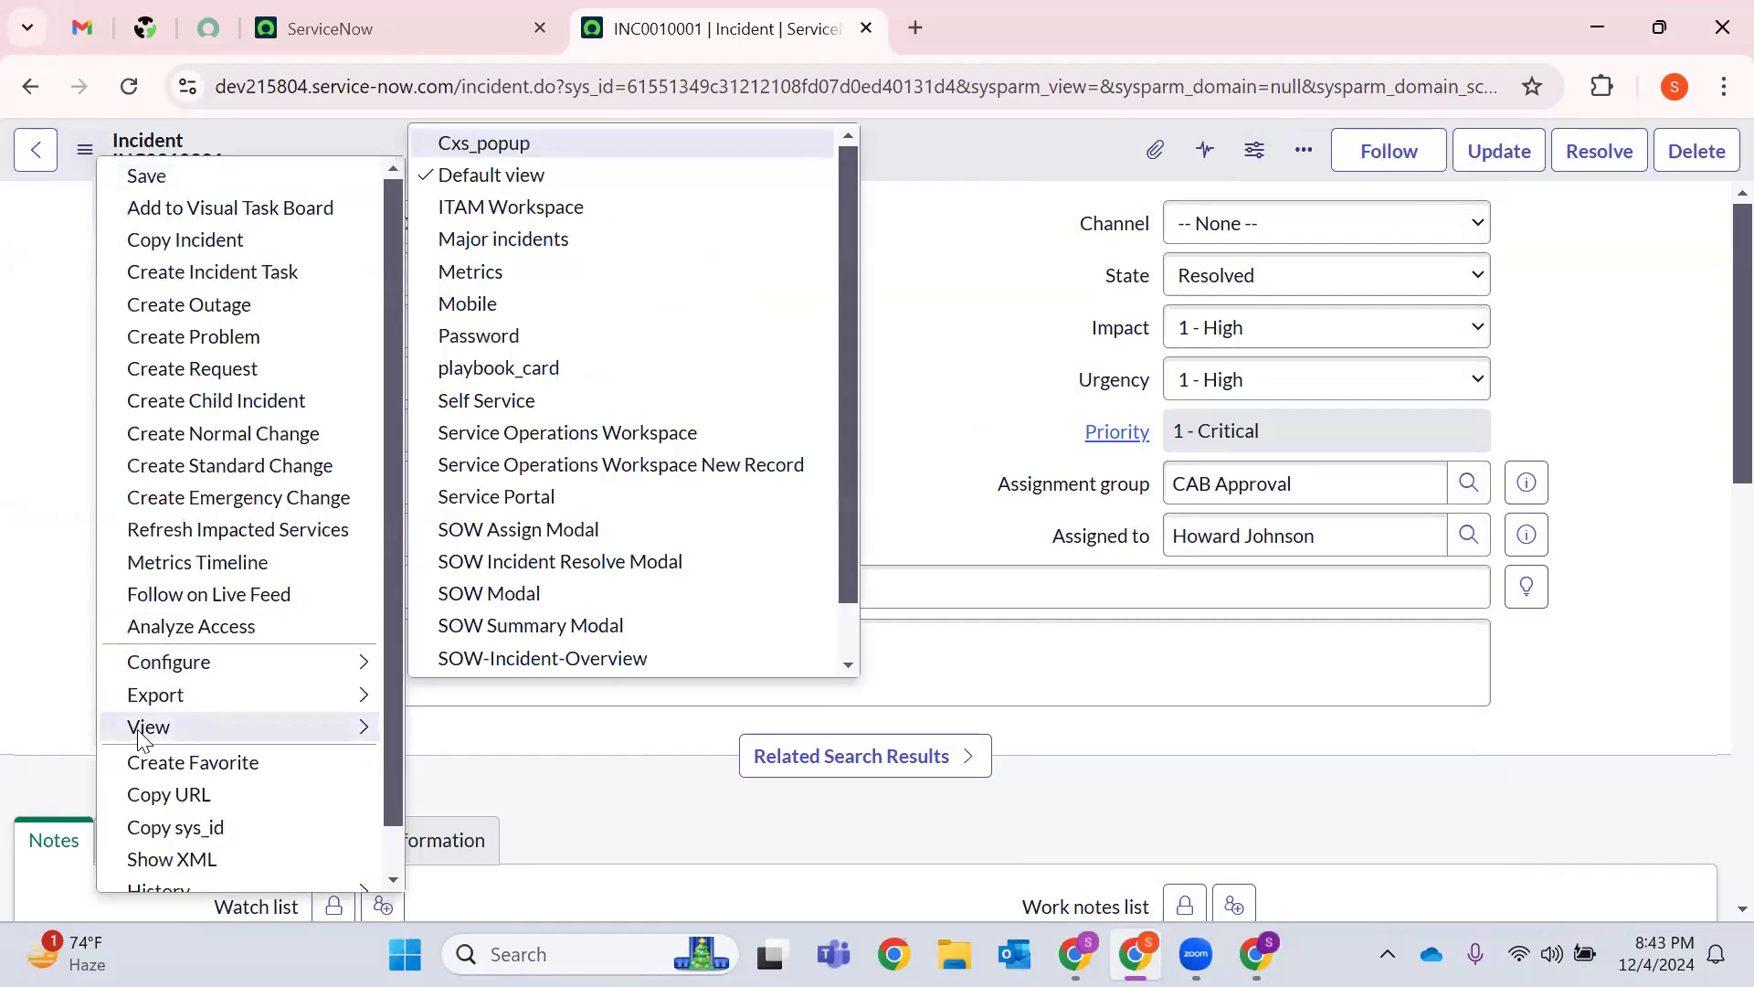
# Browse the incident's alternative form views and the Export options PDF Portrait, PDF Landscape and XML.
pyautogui.click(83, 151)
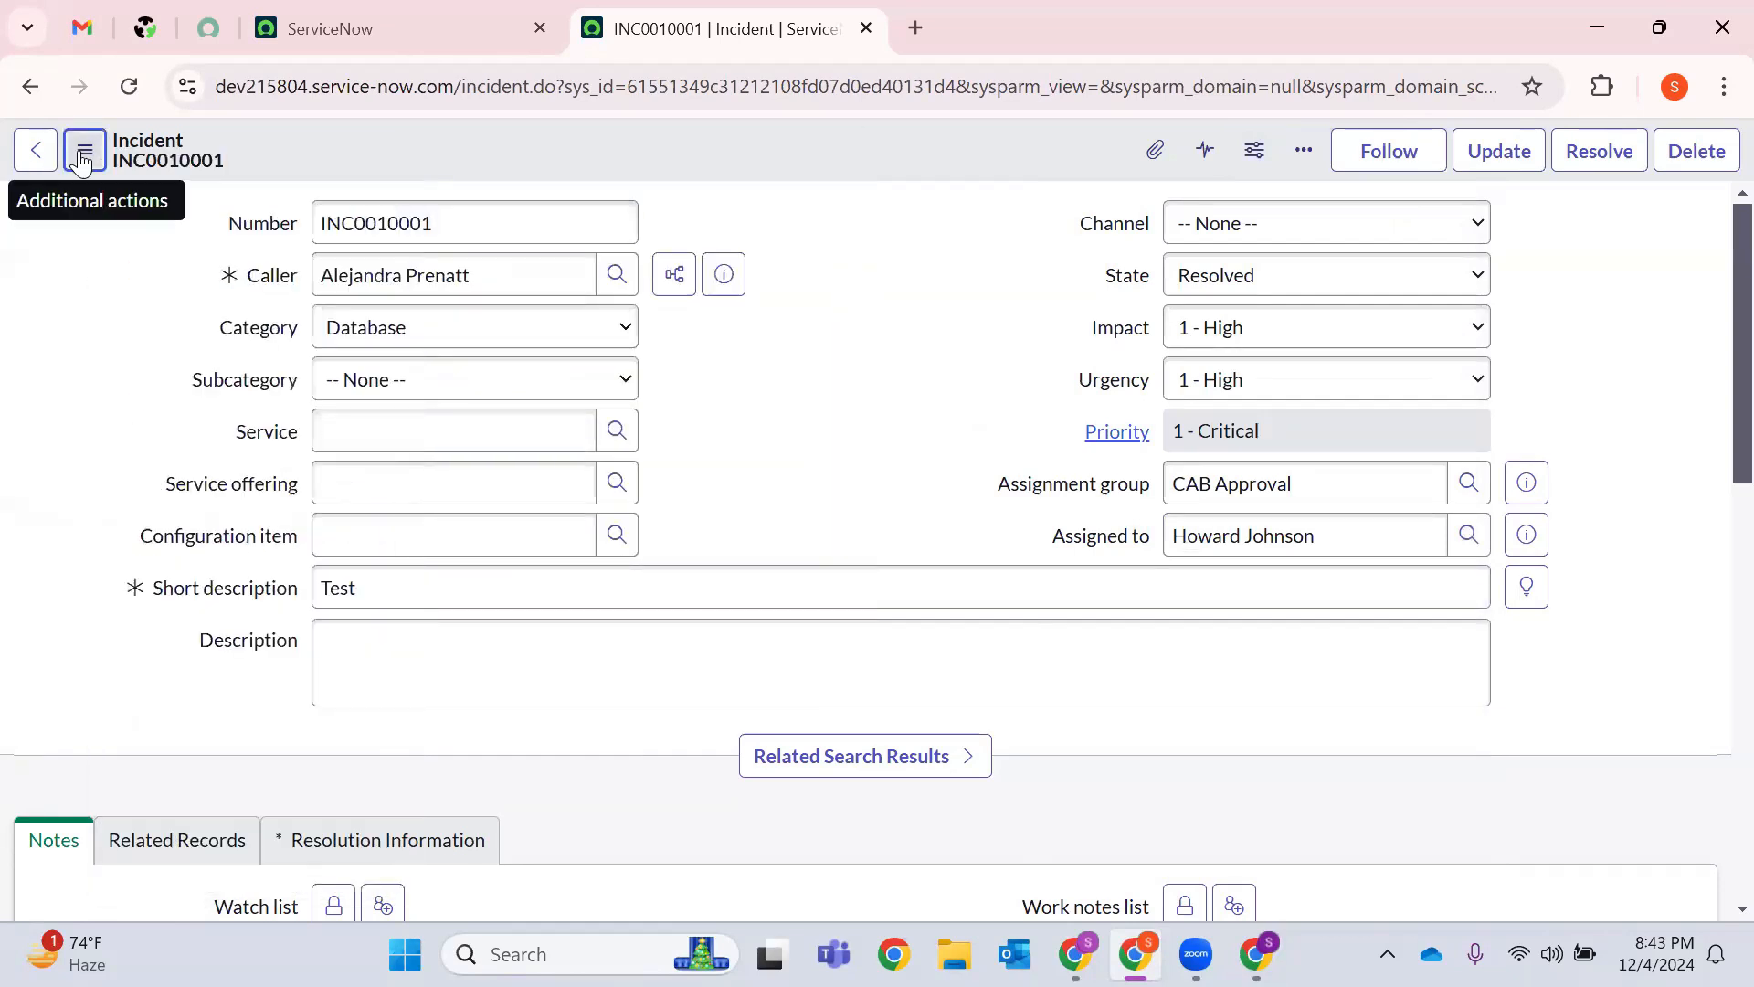
pyautogui.click(83, 157)
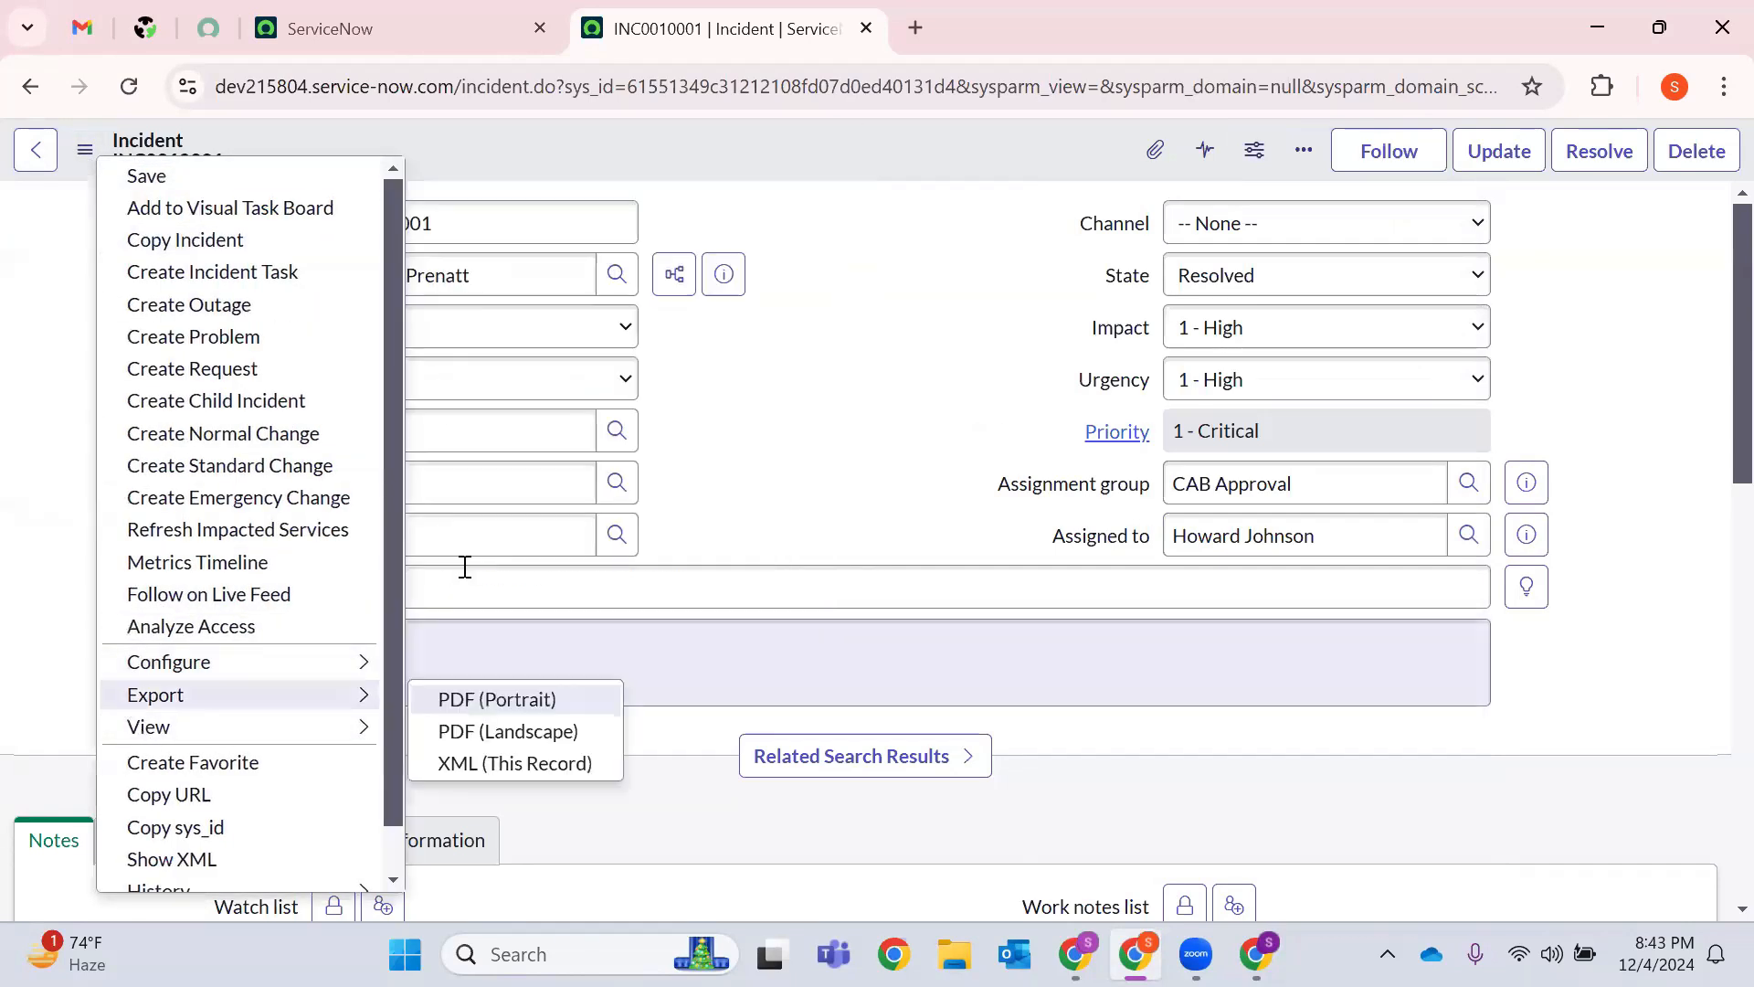
pyautogui.click(462, 568)
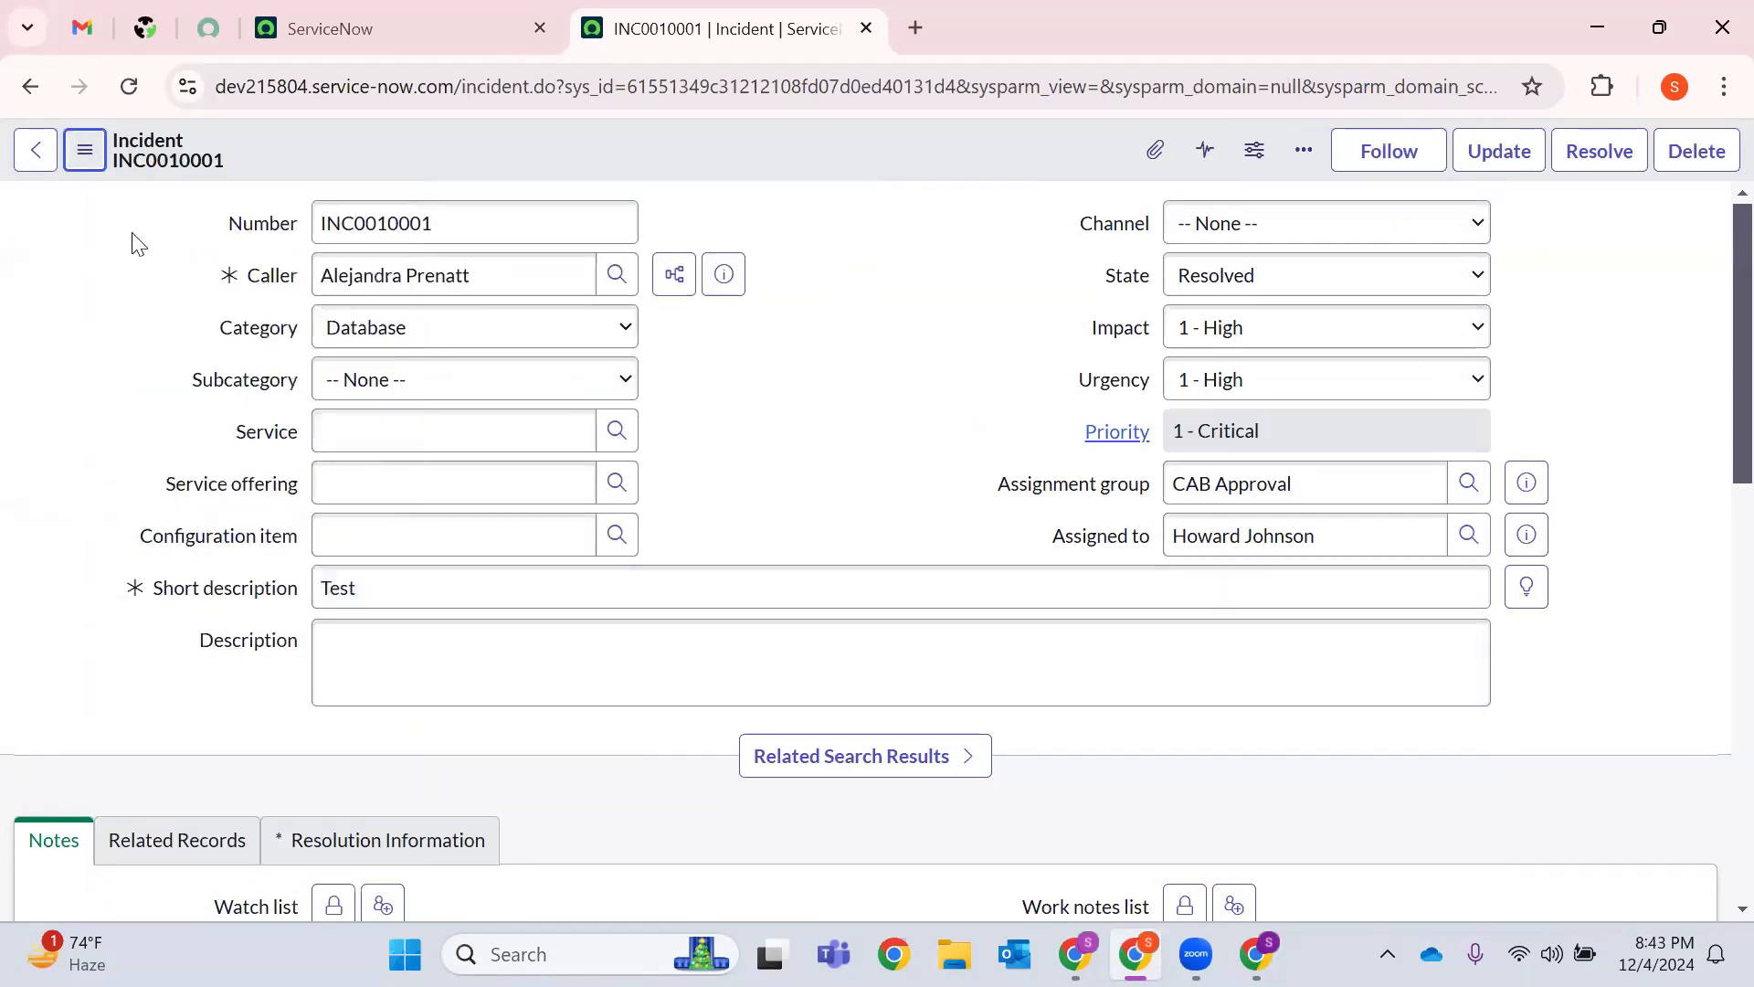
pyautogui.click(84, 152)
pyautogui.moveTo(238, 727)
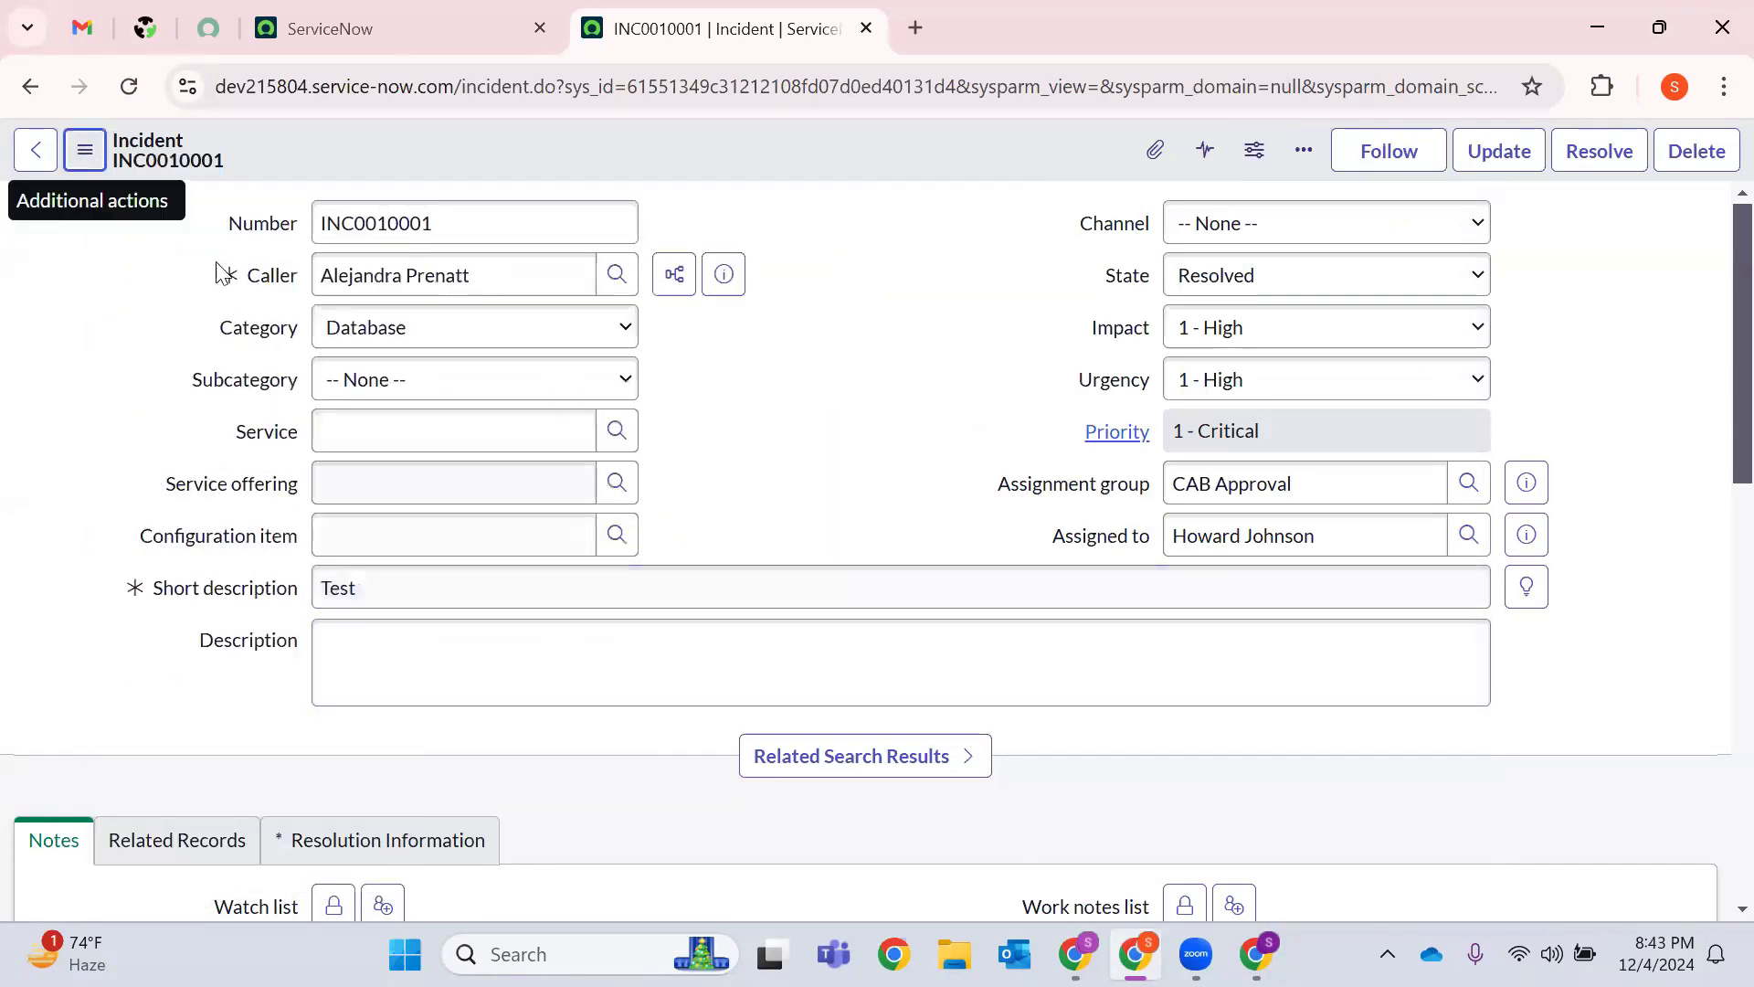
pyautogui.click(85, 154)
pyautogui.moveTo(144, 731)
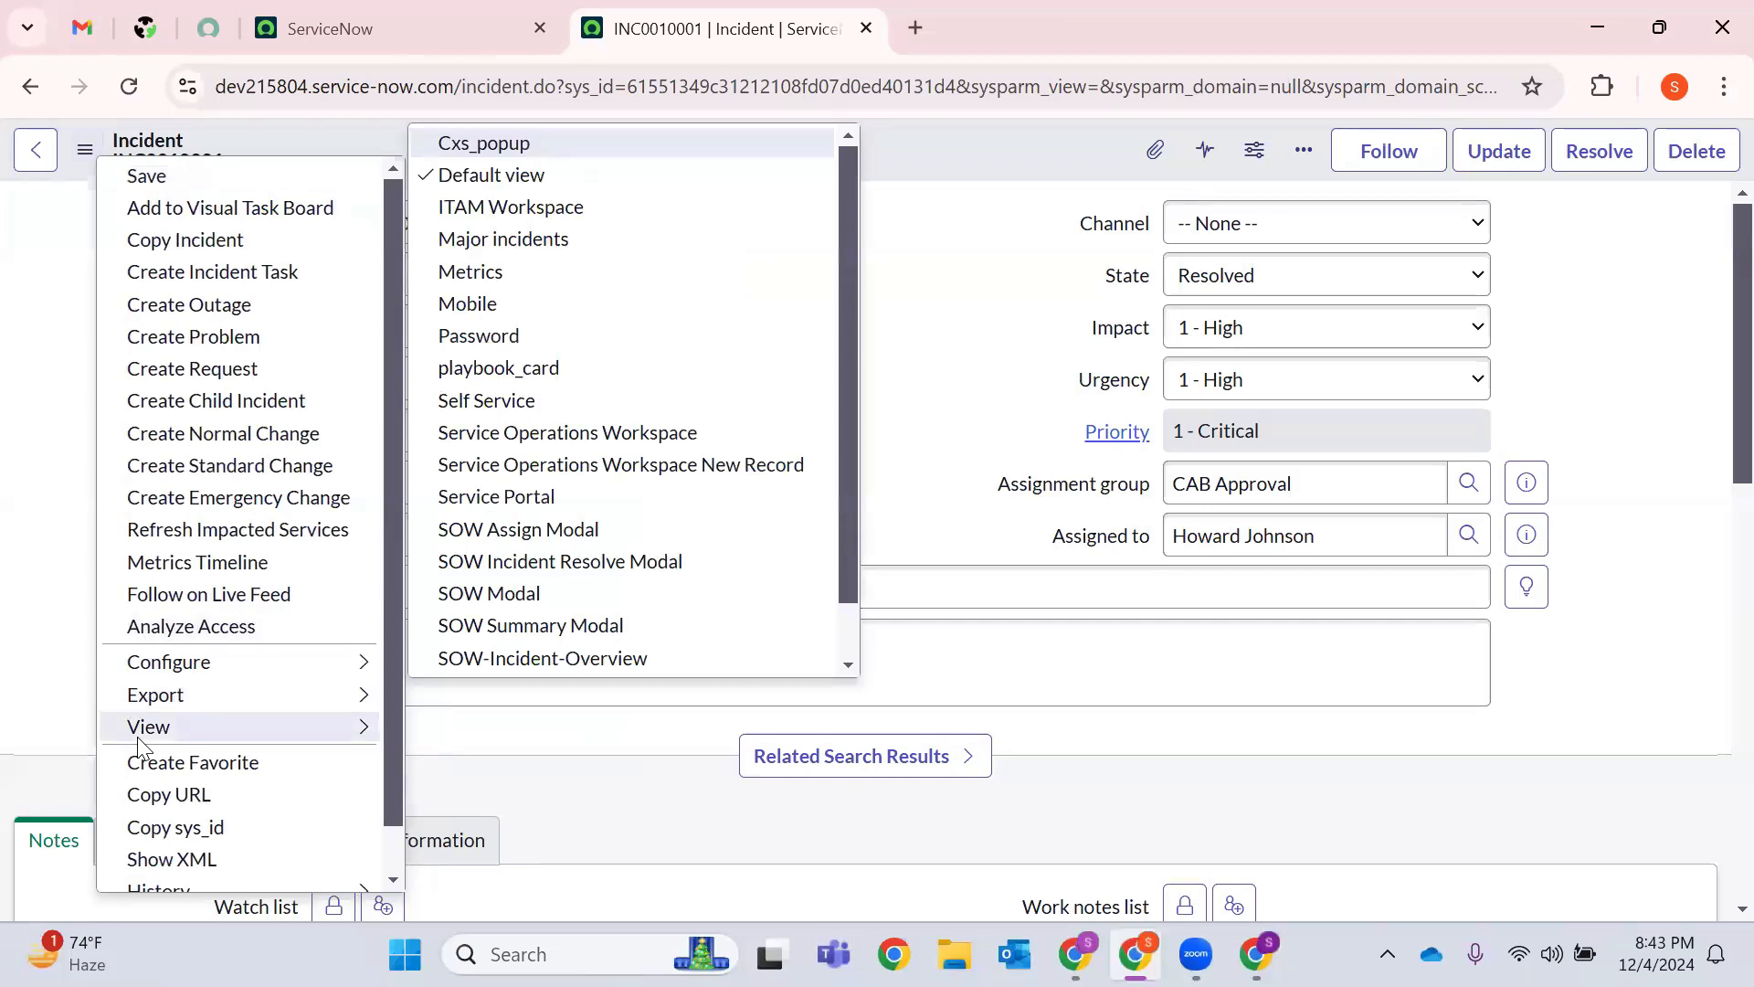
pyautogui.press('Down')
pyautogui.press('Down')
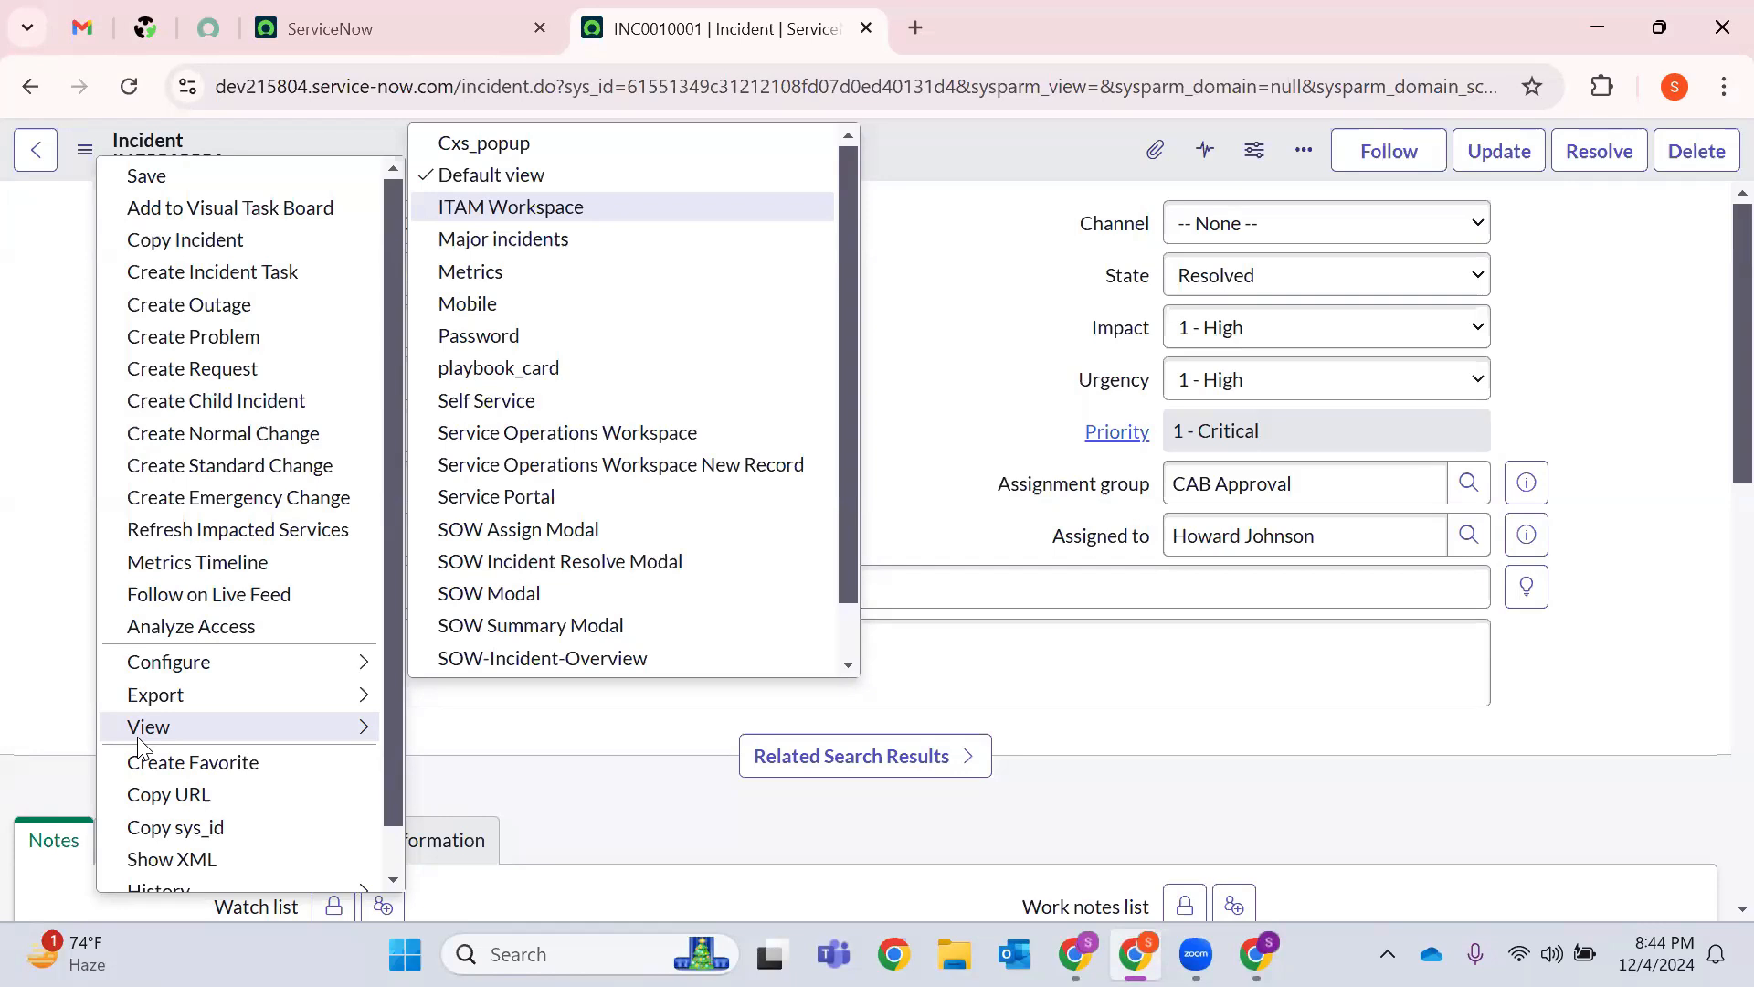
pyautogui.moveTo(121, 696)
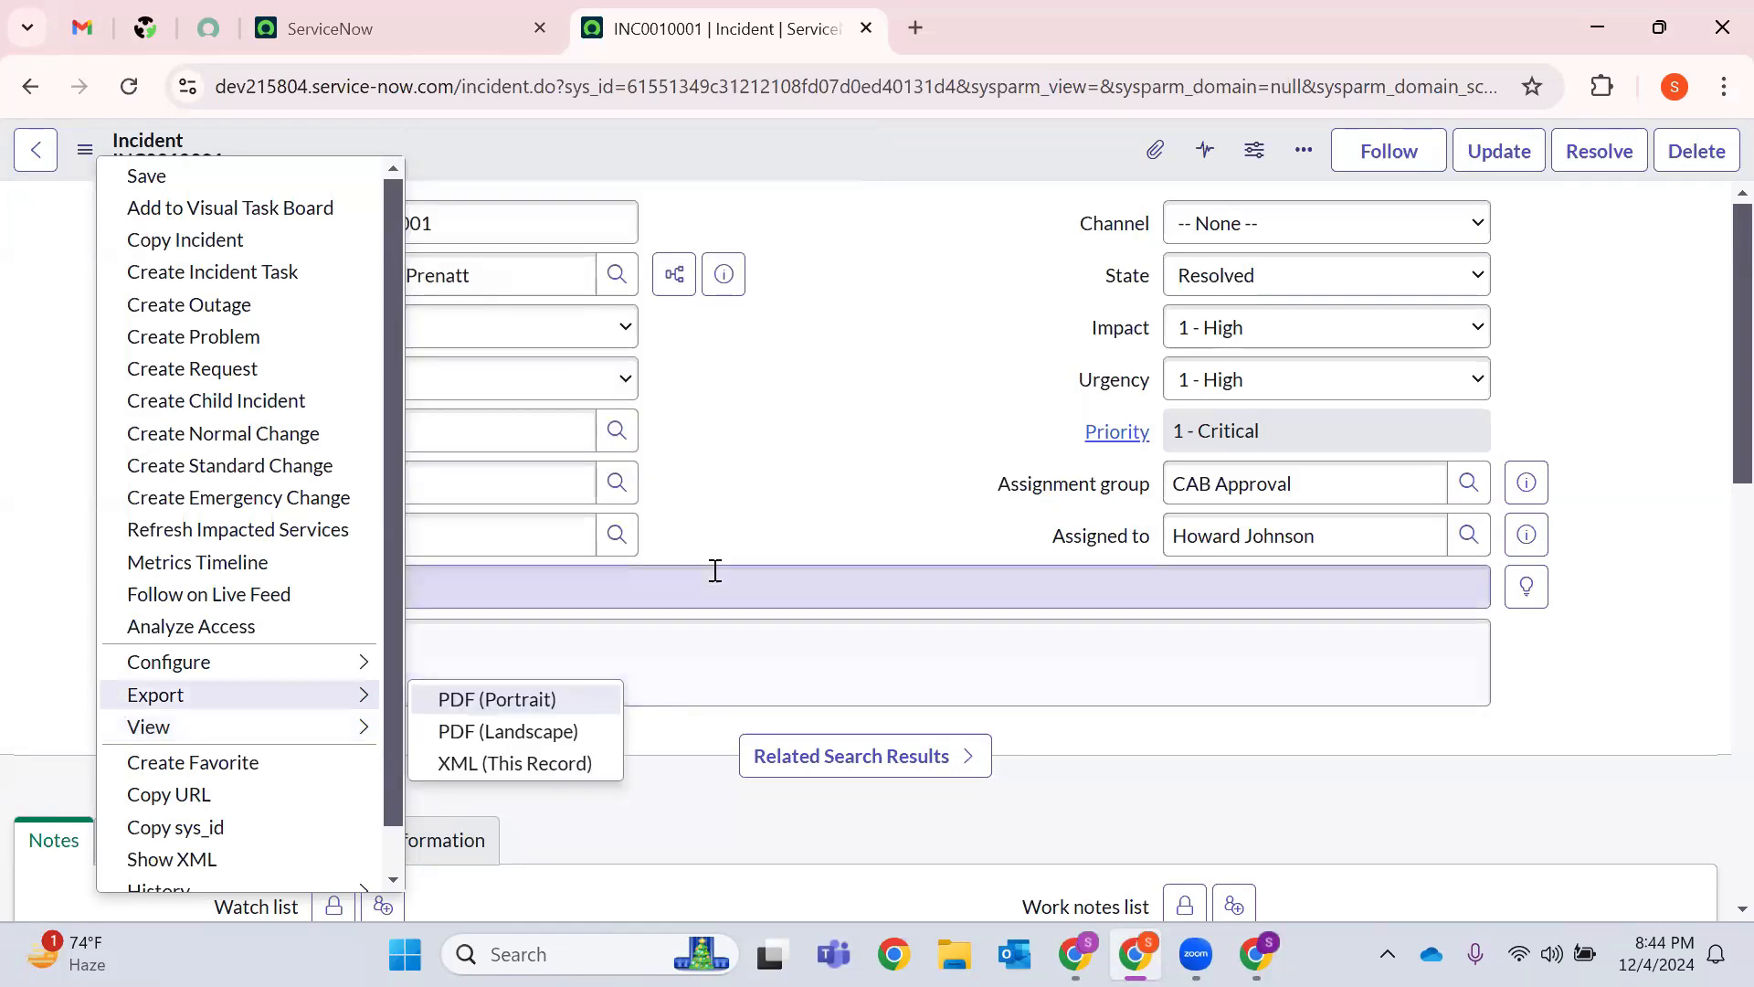
pyautogui.press('Escape')
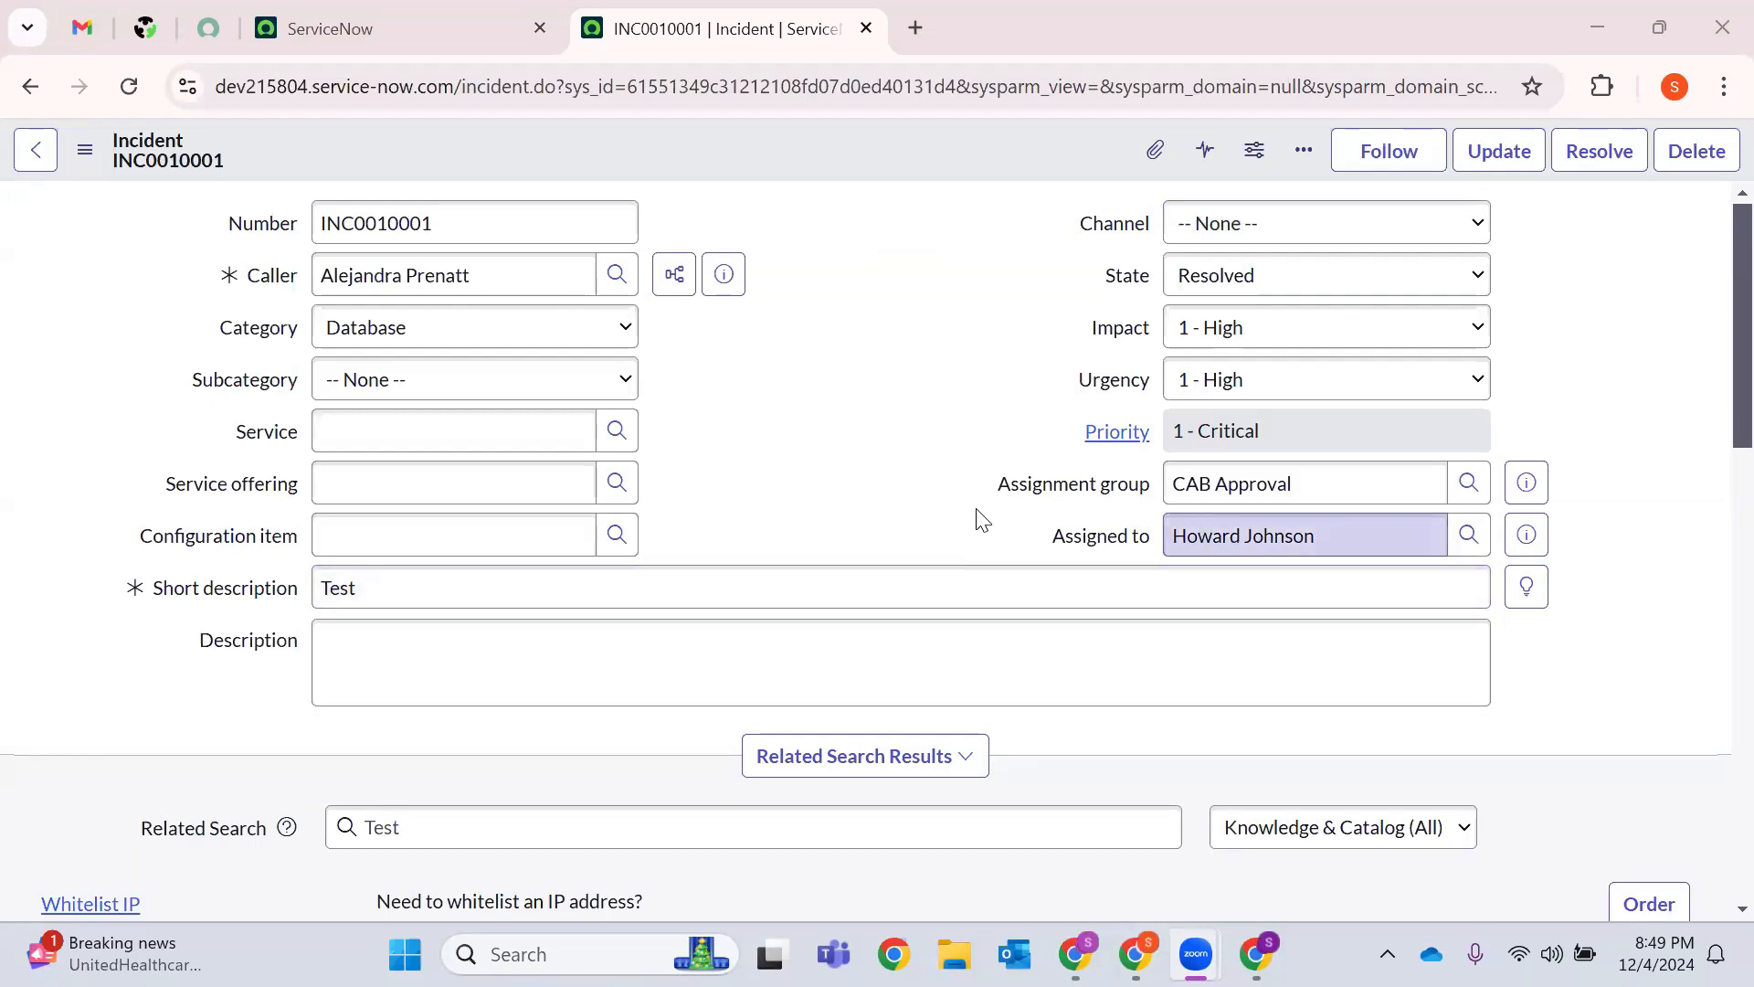
pyautogui.moveTo(992, 493); pyautogui.dragTo(1159, 511)
pyautogui.moveTo(1042, 546); pyautogui.dragTo(1393, 567)
pyautogui.click(1617, 612)
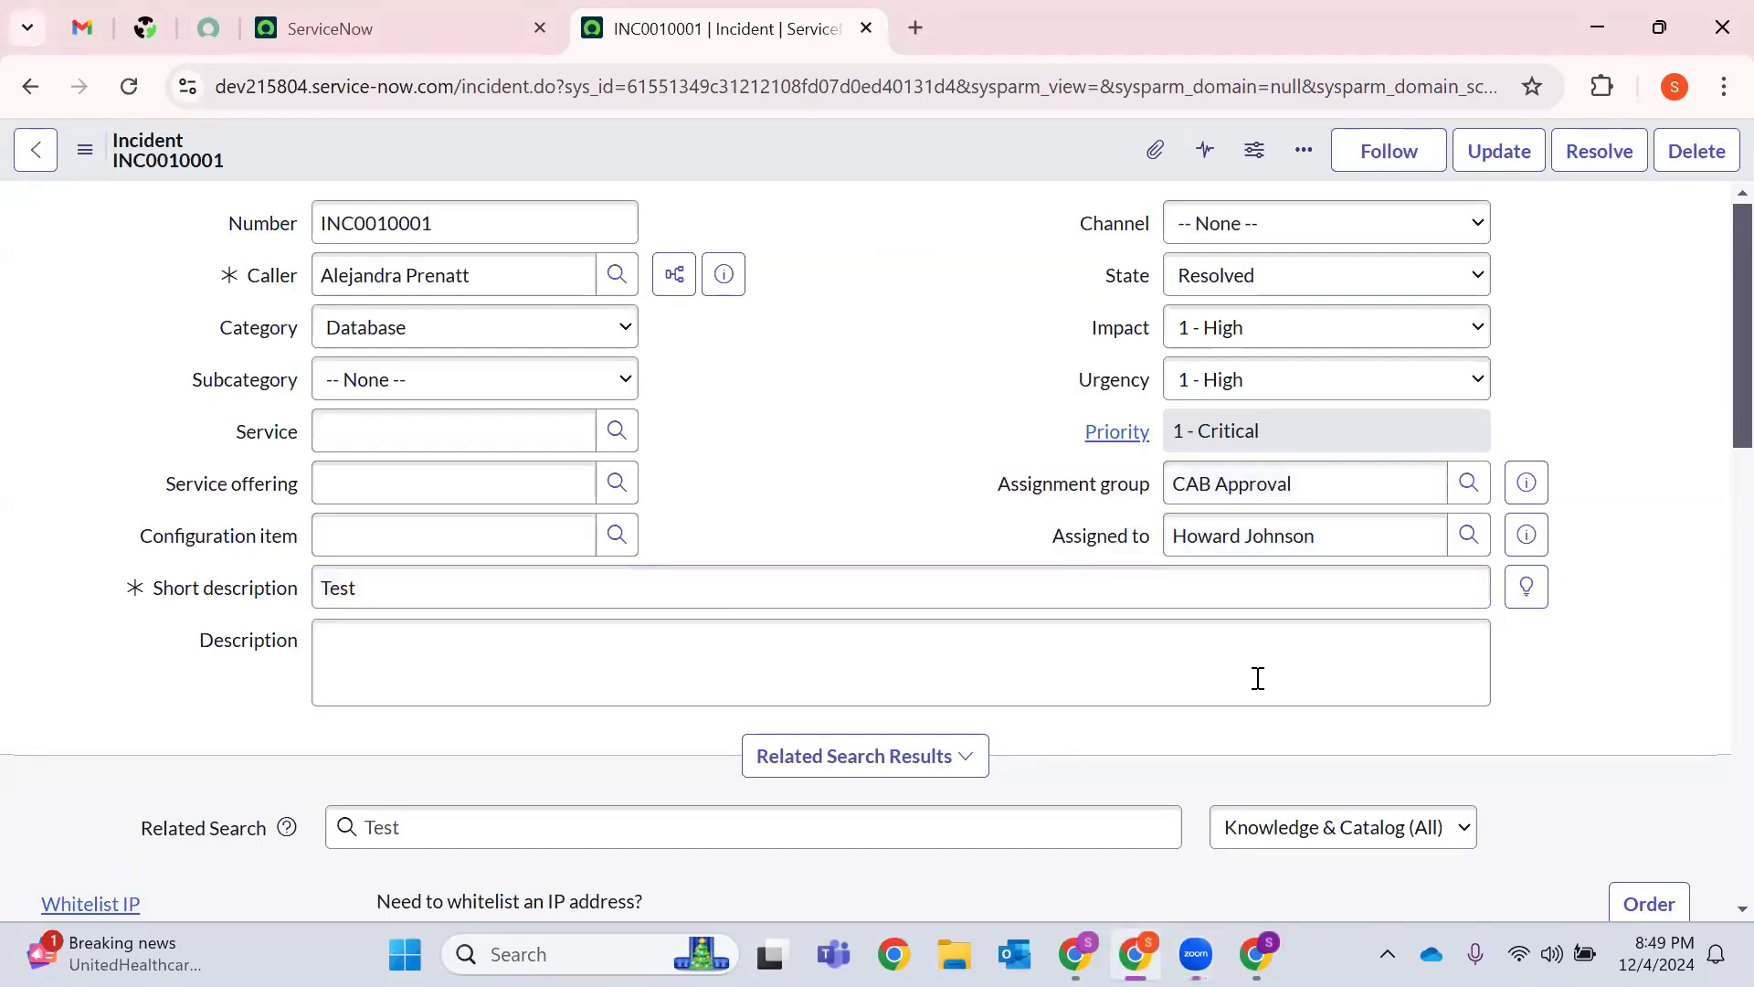
pyautogui.moveTo(1081, 223); pyautogui.dragTo(1594, 603)
pyautogui.click(1383, 717)
# Open the Incident > All module in a new tab showing all 68 incidents.
pyautogui.click(498, 15)
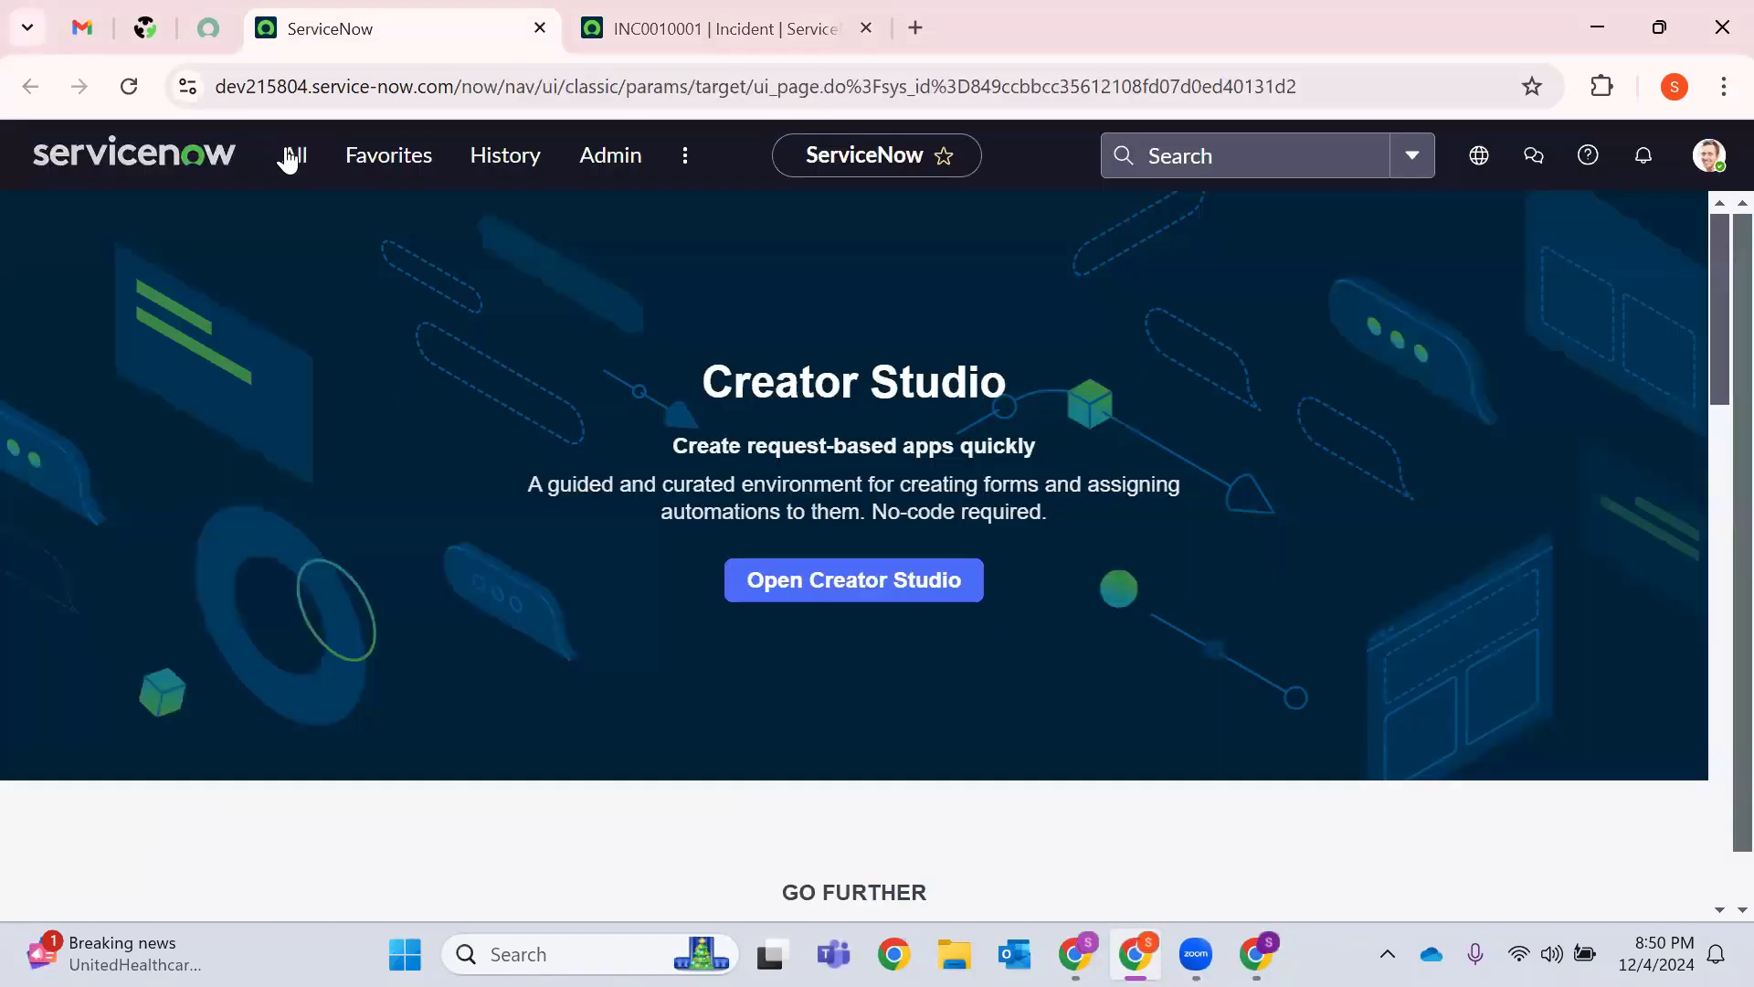
pyautogui.click(292, 157)
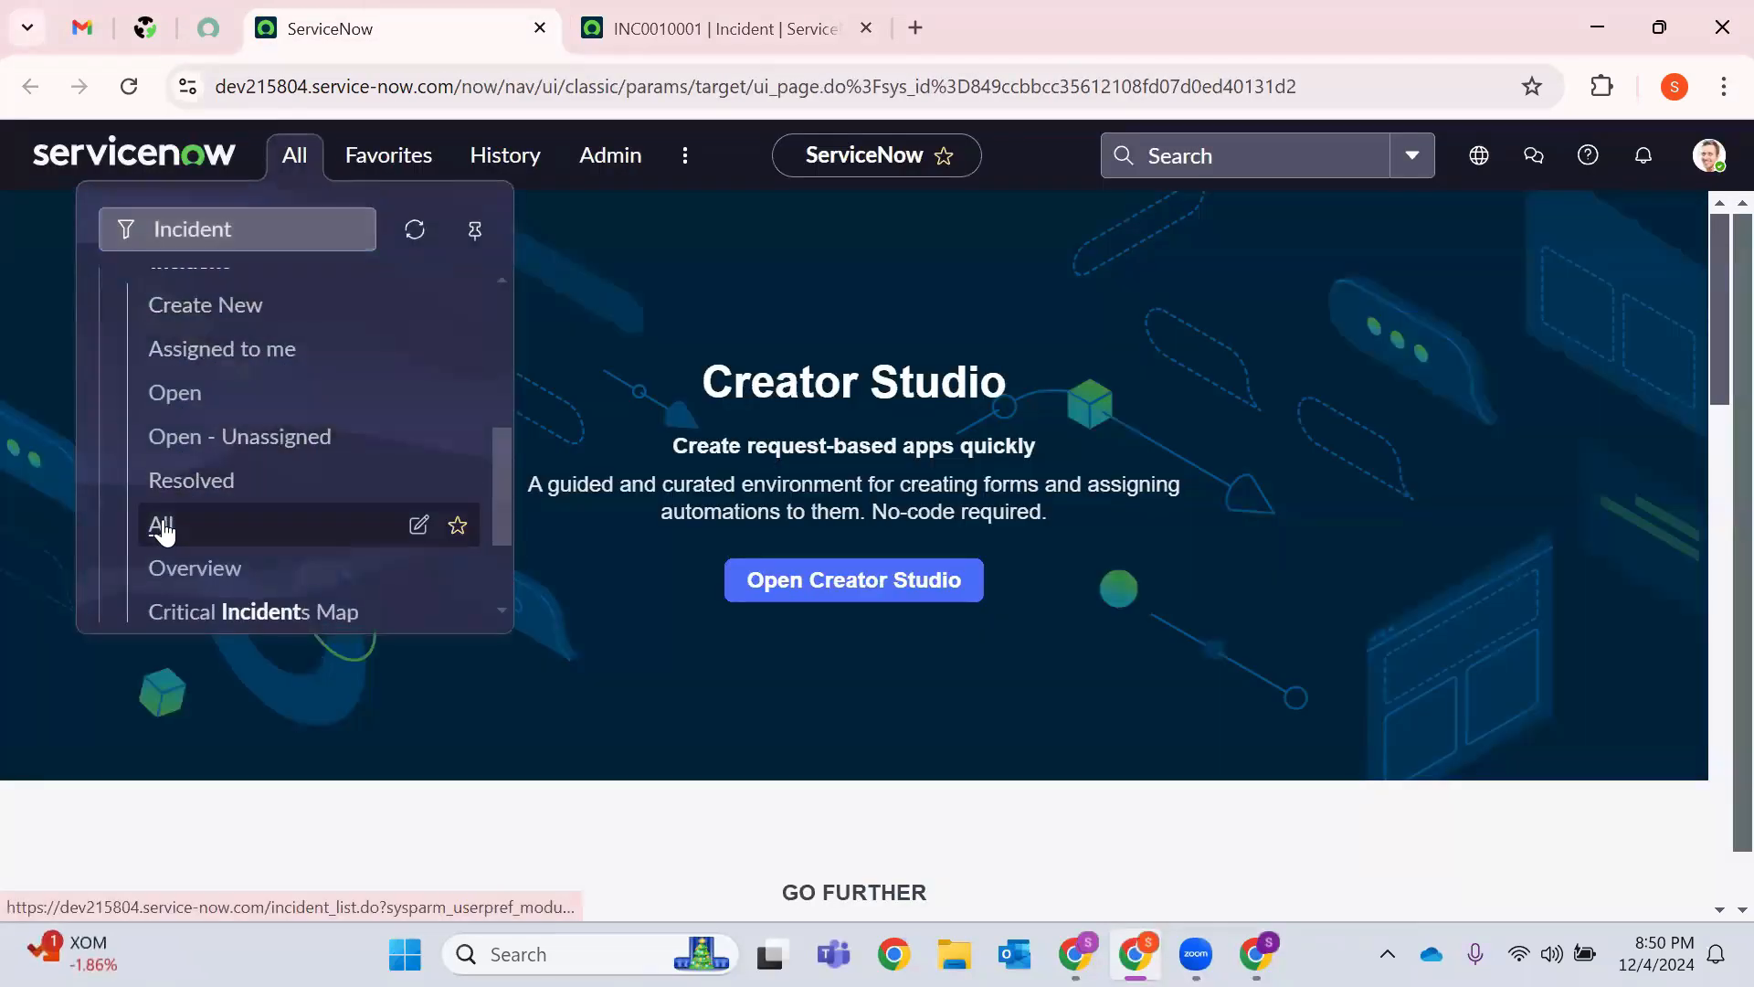
pyautogui.keyDown('ctrl'); pyautogui.click(261, 546); pyautogui.keyUp('ctrl')
pyautogui.scroll(1, 186, 417)
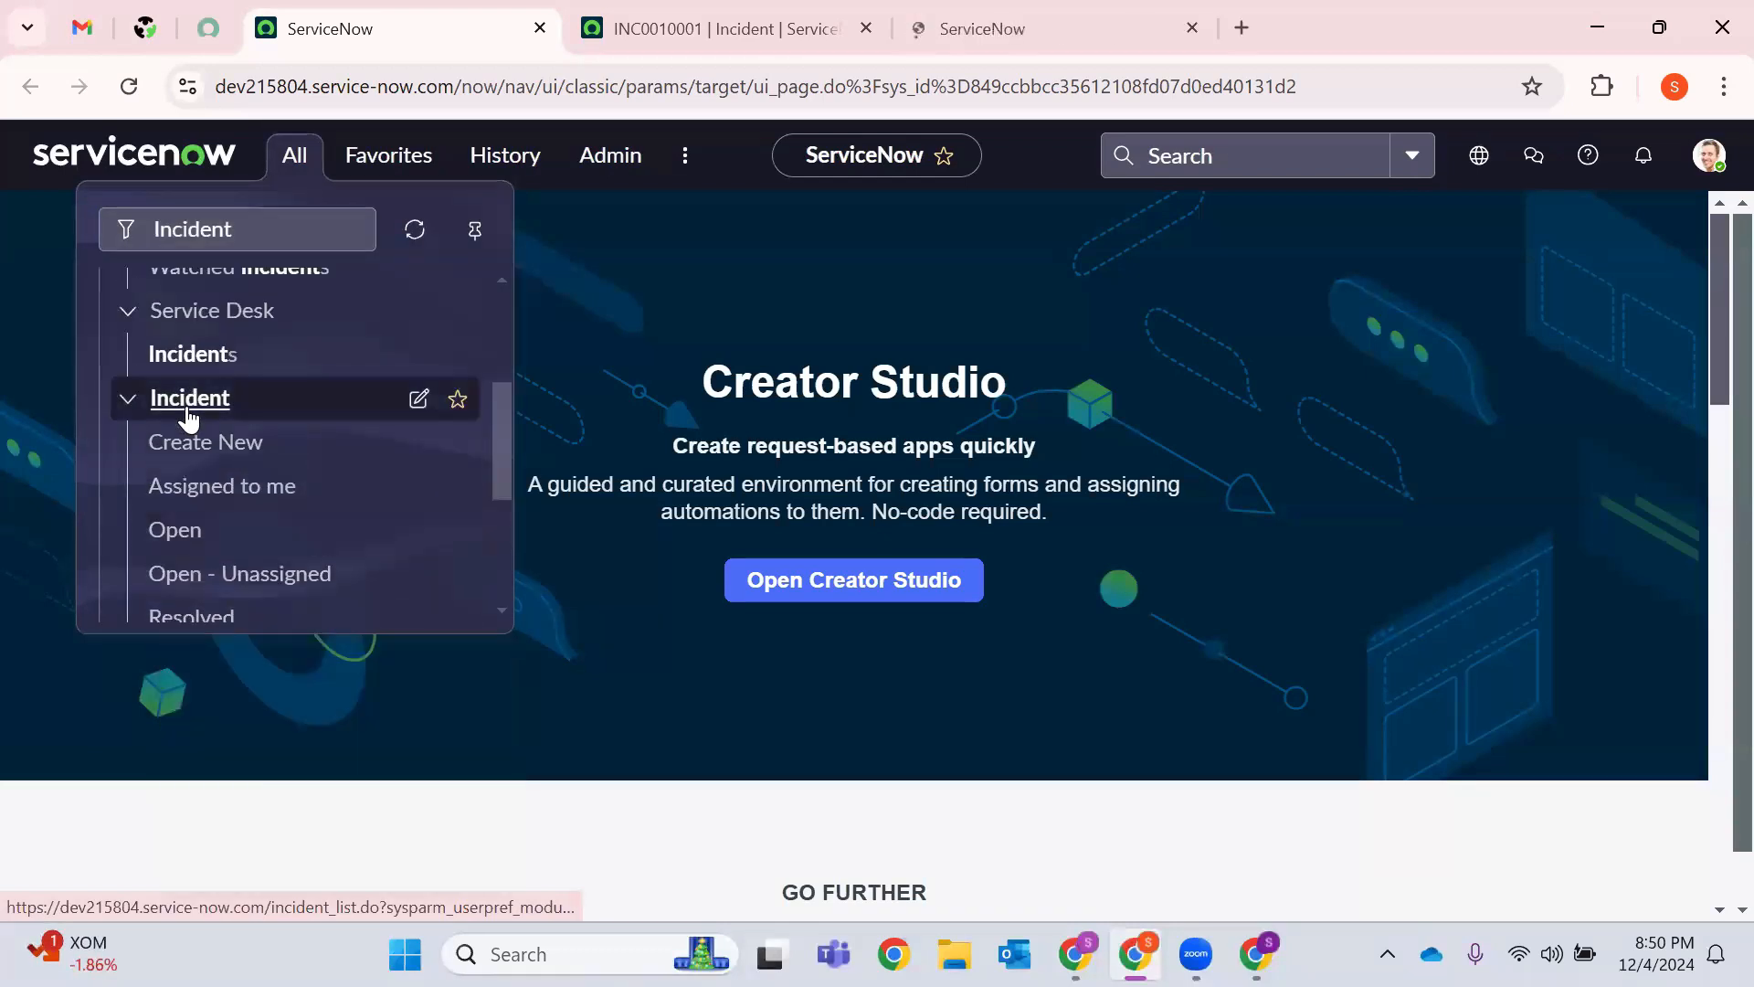
pyautogui.scroll(-1, 196, 429)
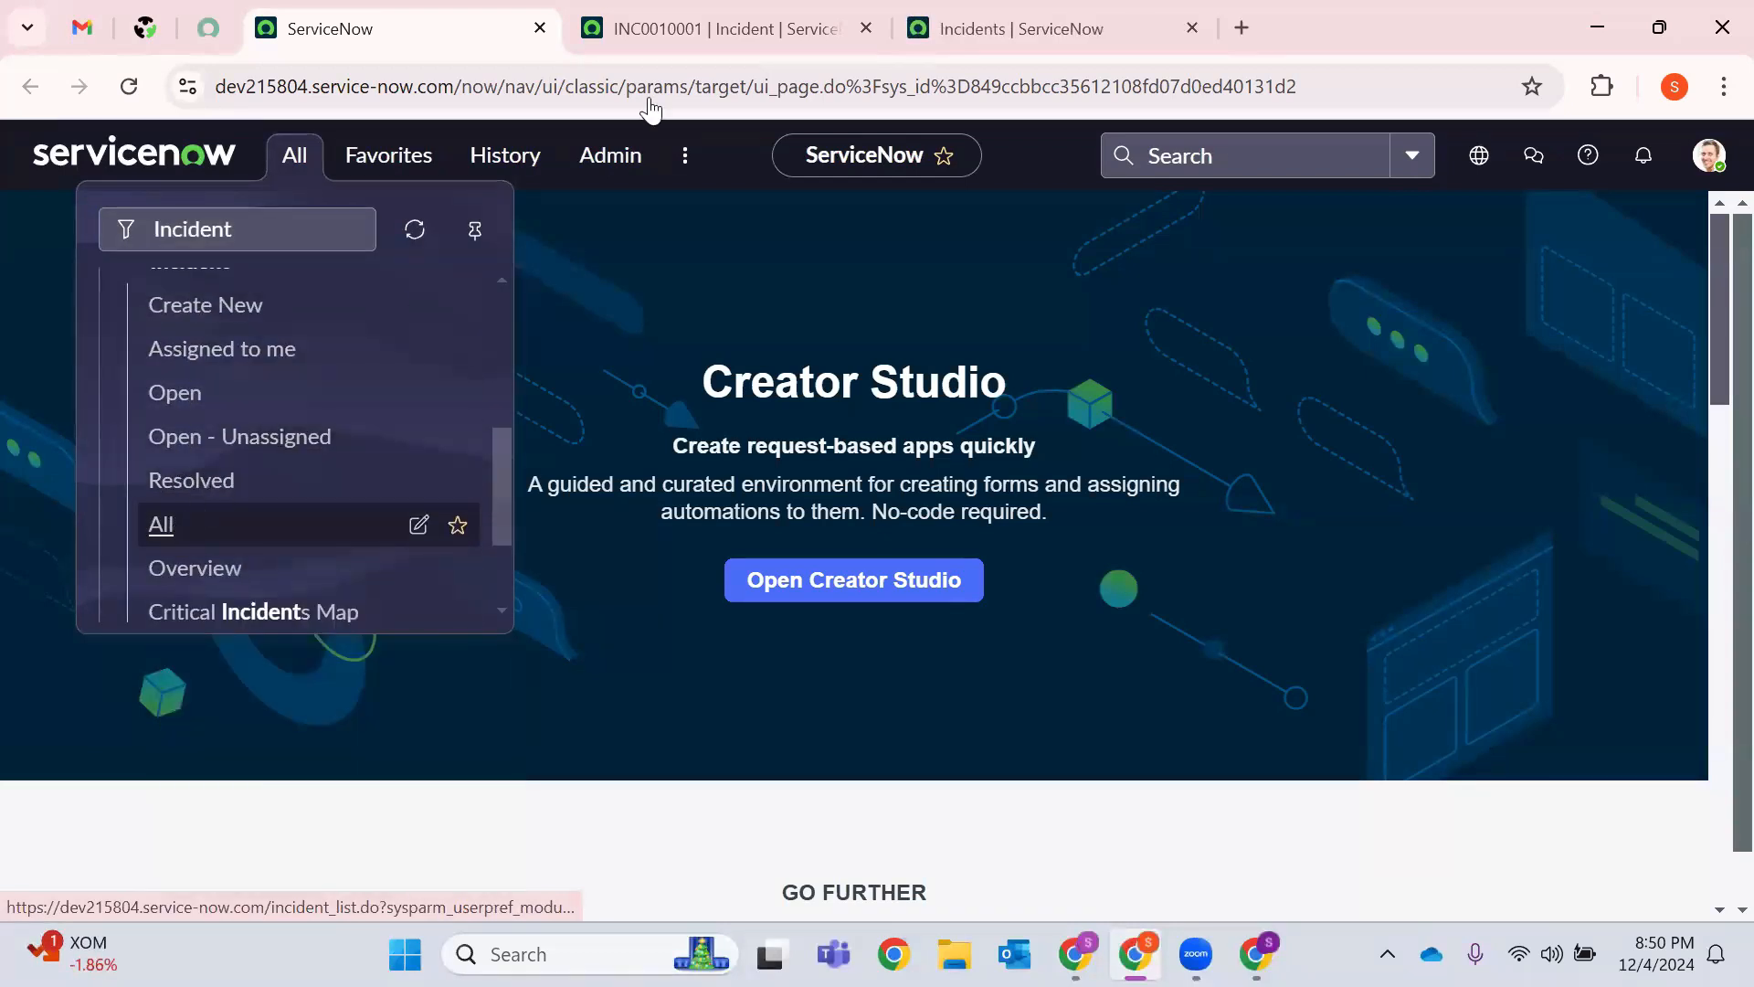
pyautogui.click(977, 13)
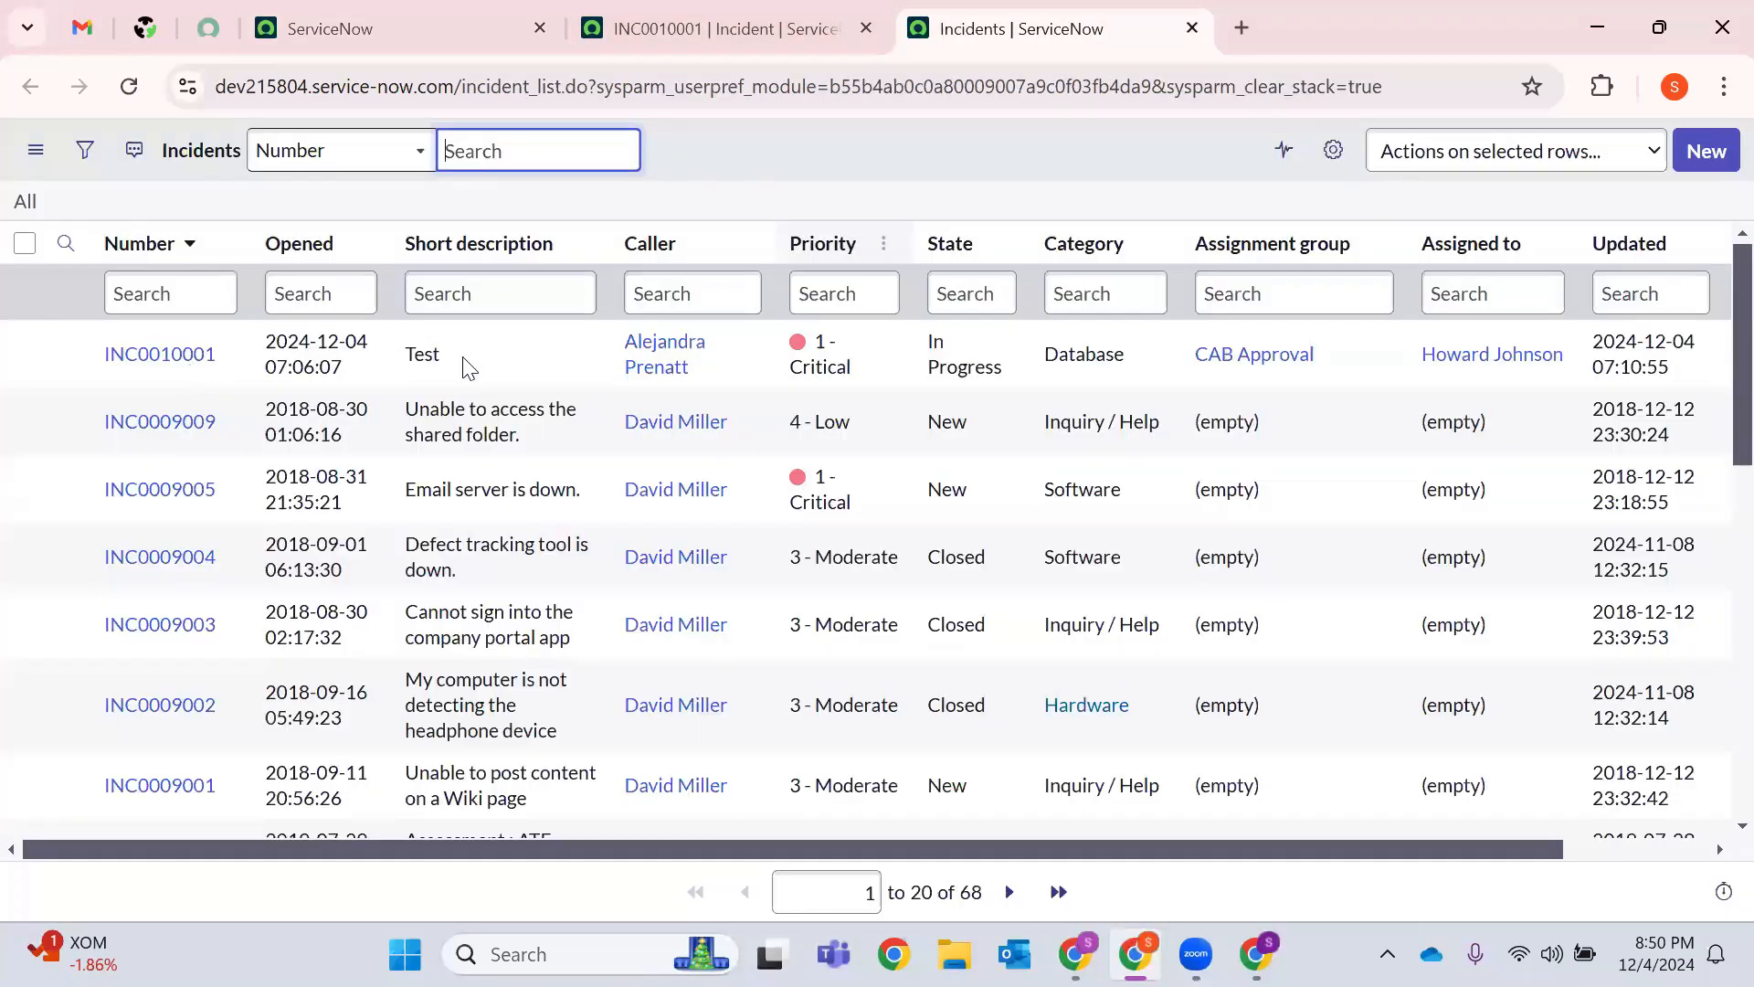
# Delete incident INC0010001 via Actions on selected rows, leaving 67 incidents.
pyautogui.moveTo(258, 357); pyautogui.dragTo(123, 361)
pyautogui.click(25, 354)
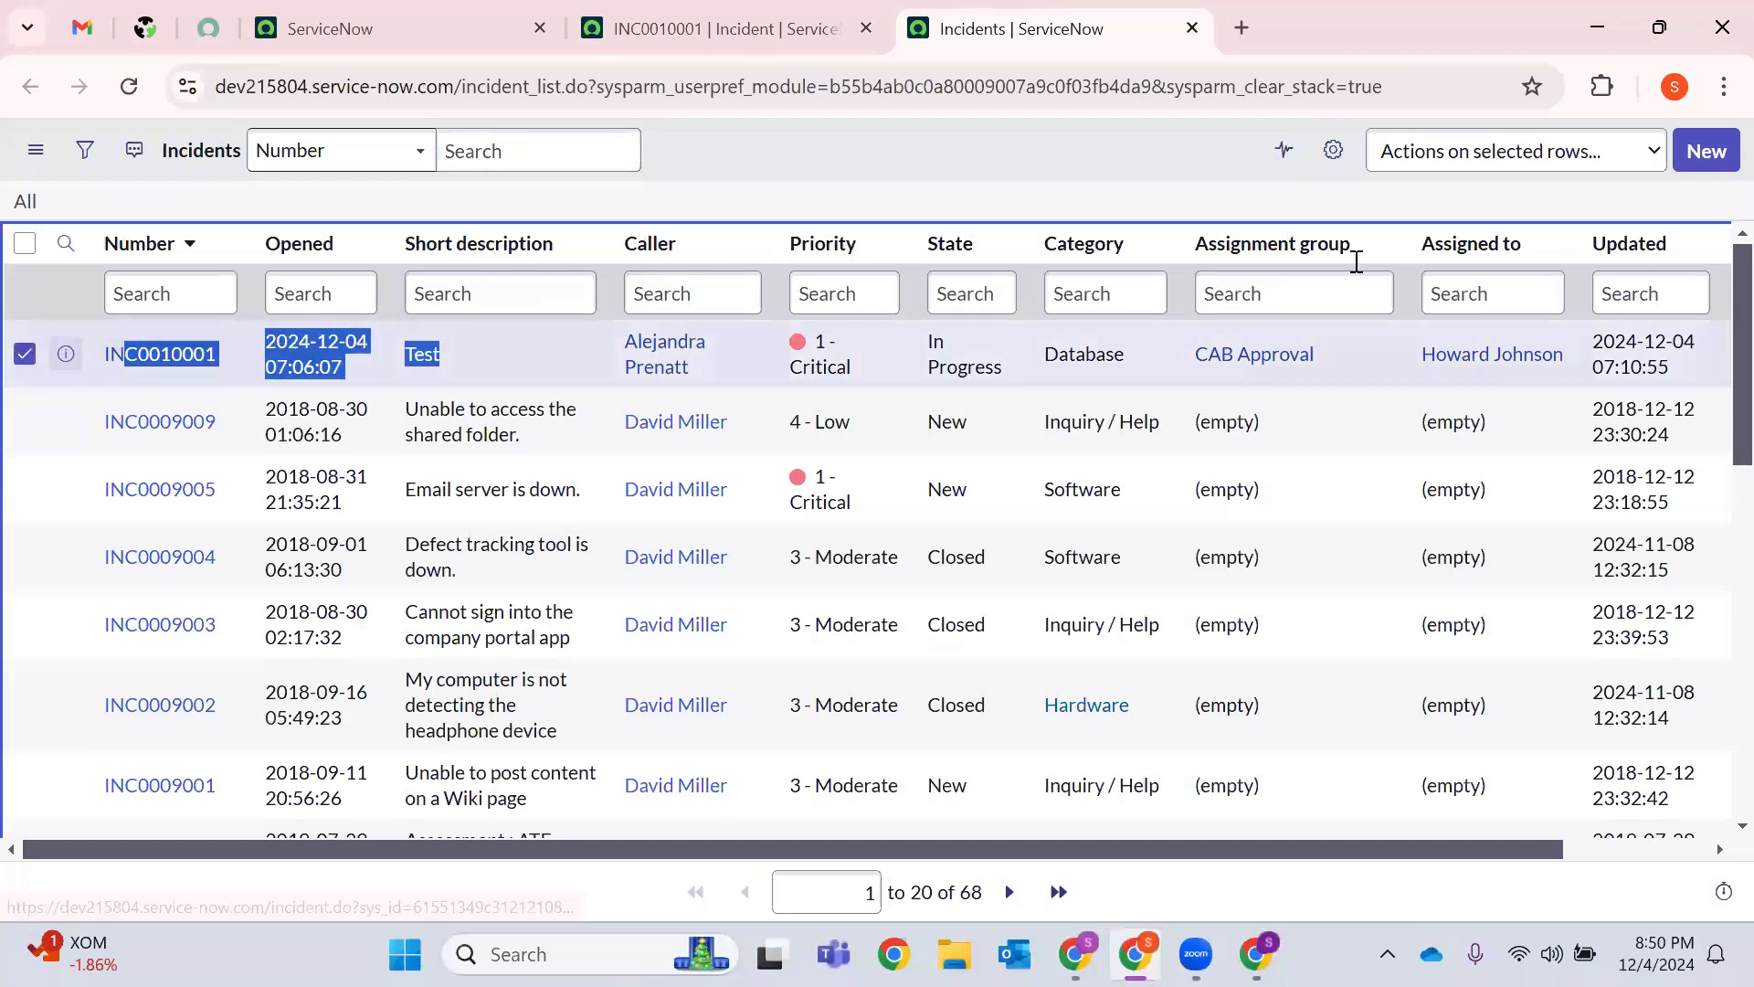
pyautogui.click(1594, 165)
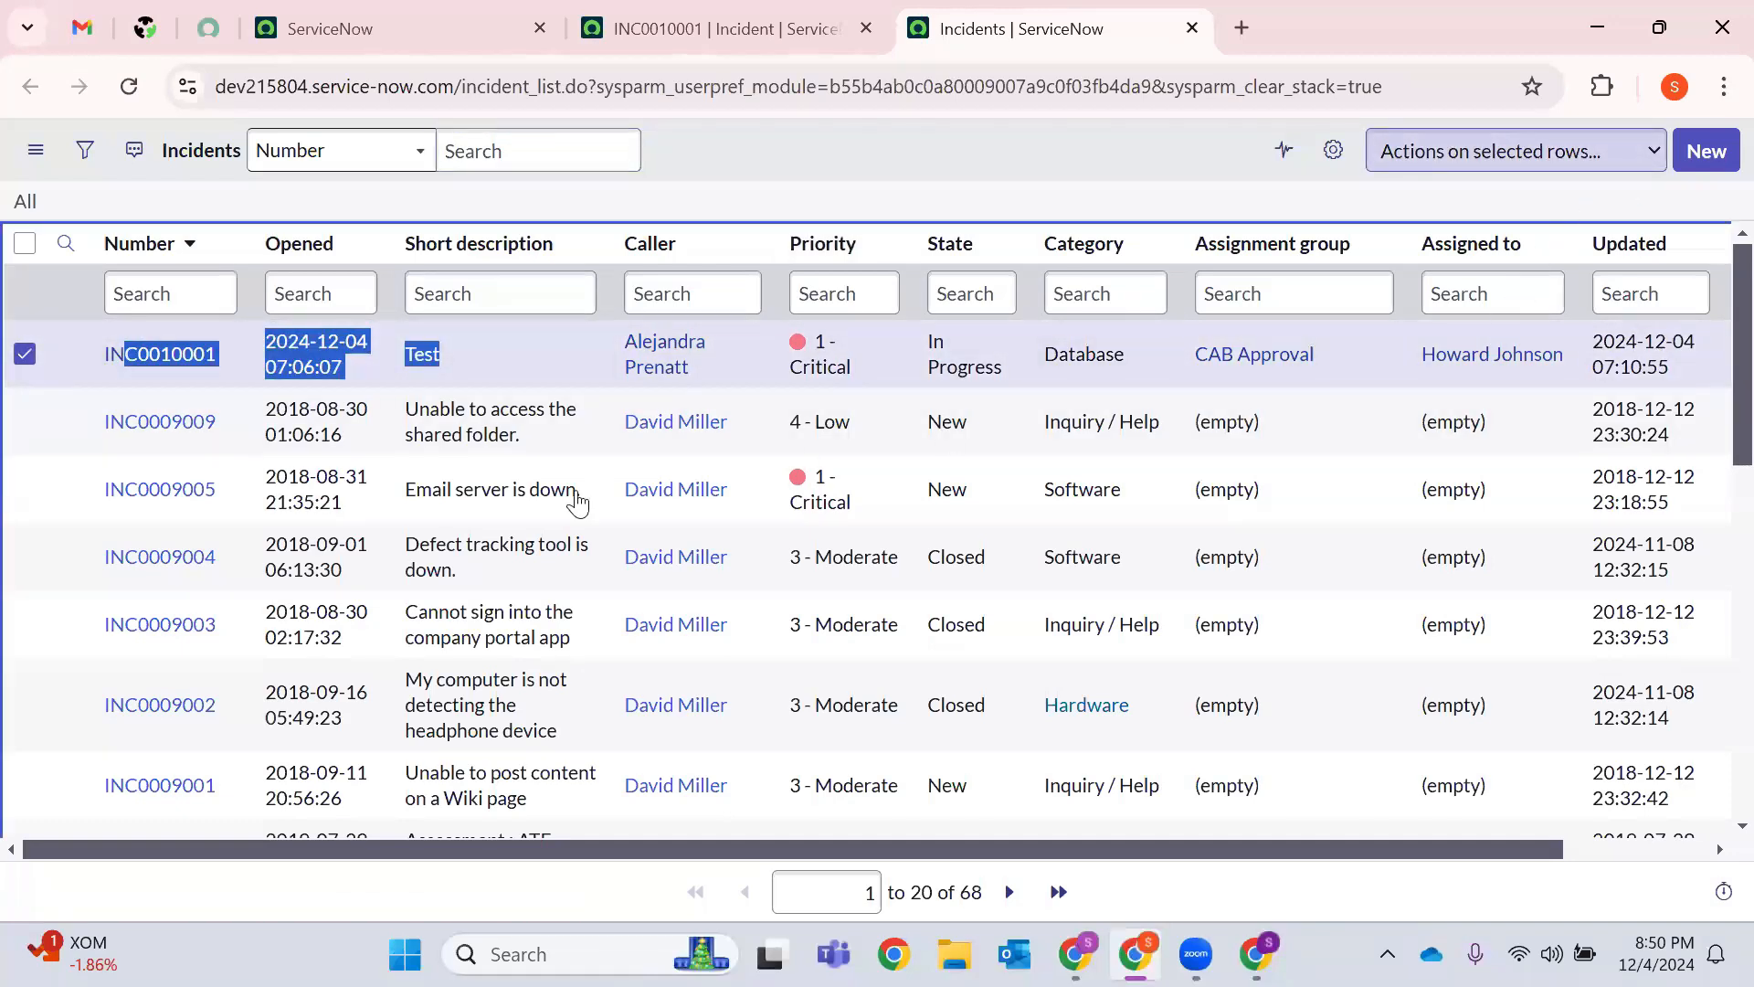
pyautogui.click(1325, 254)
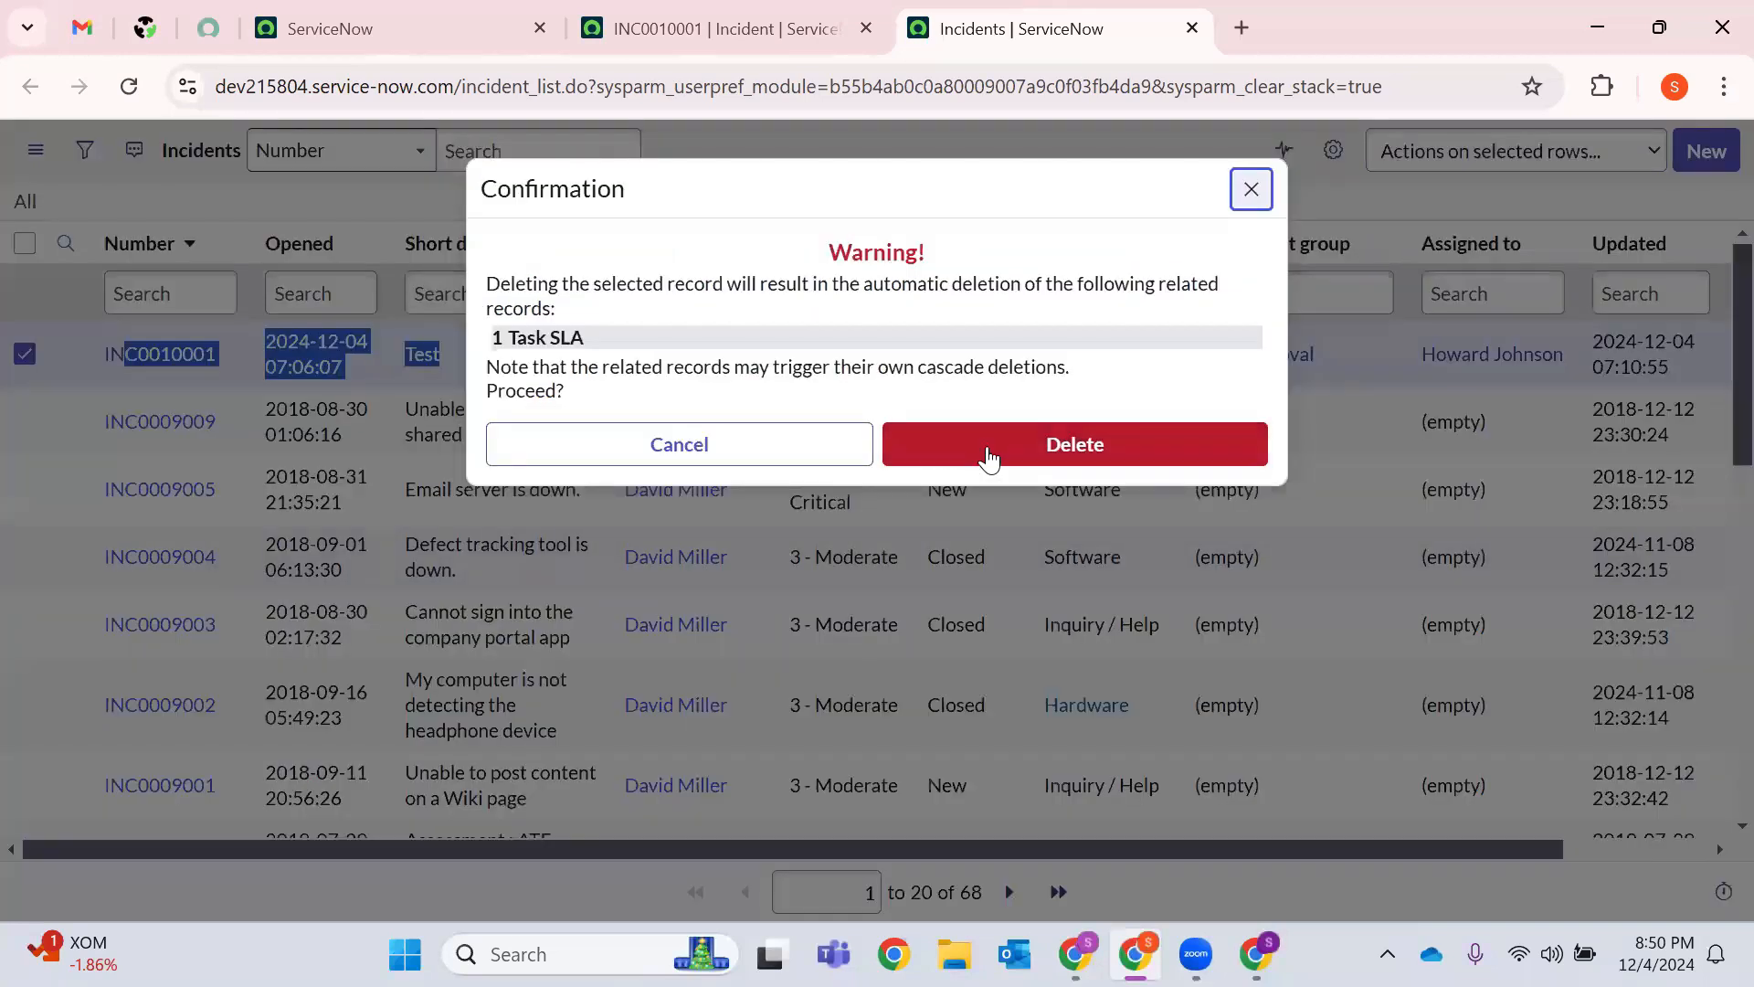
pyautogui.click(989, 457)
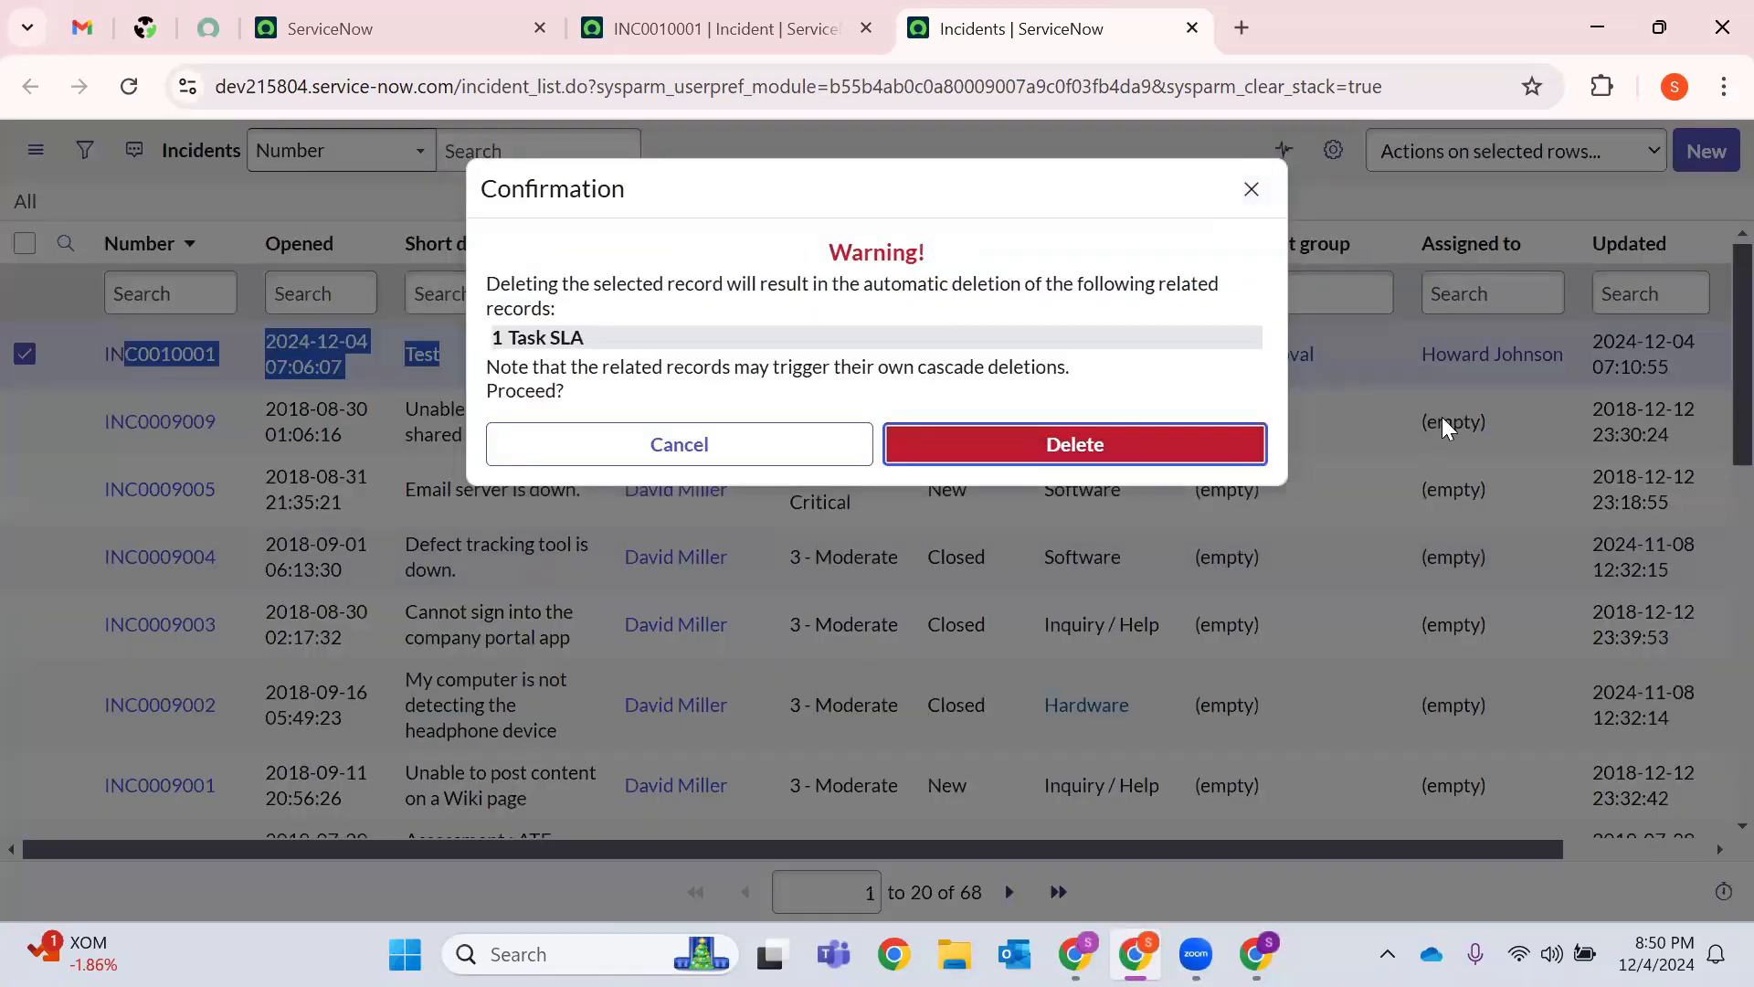
pyautogui.click(1073, 446)
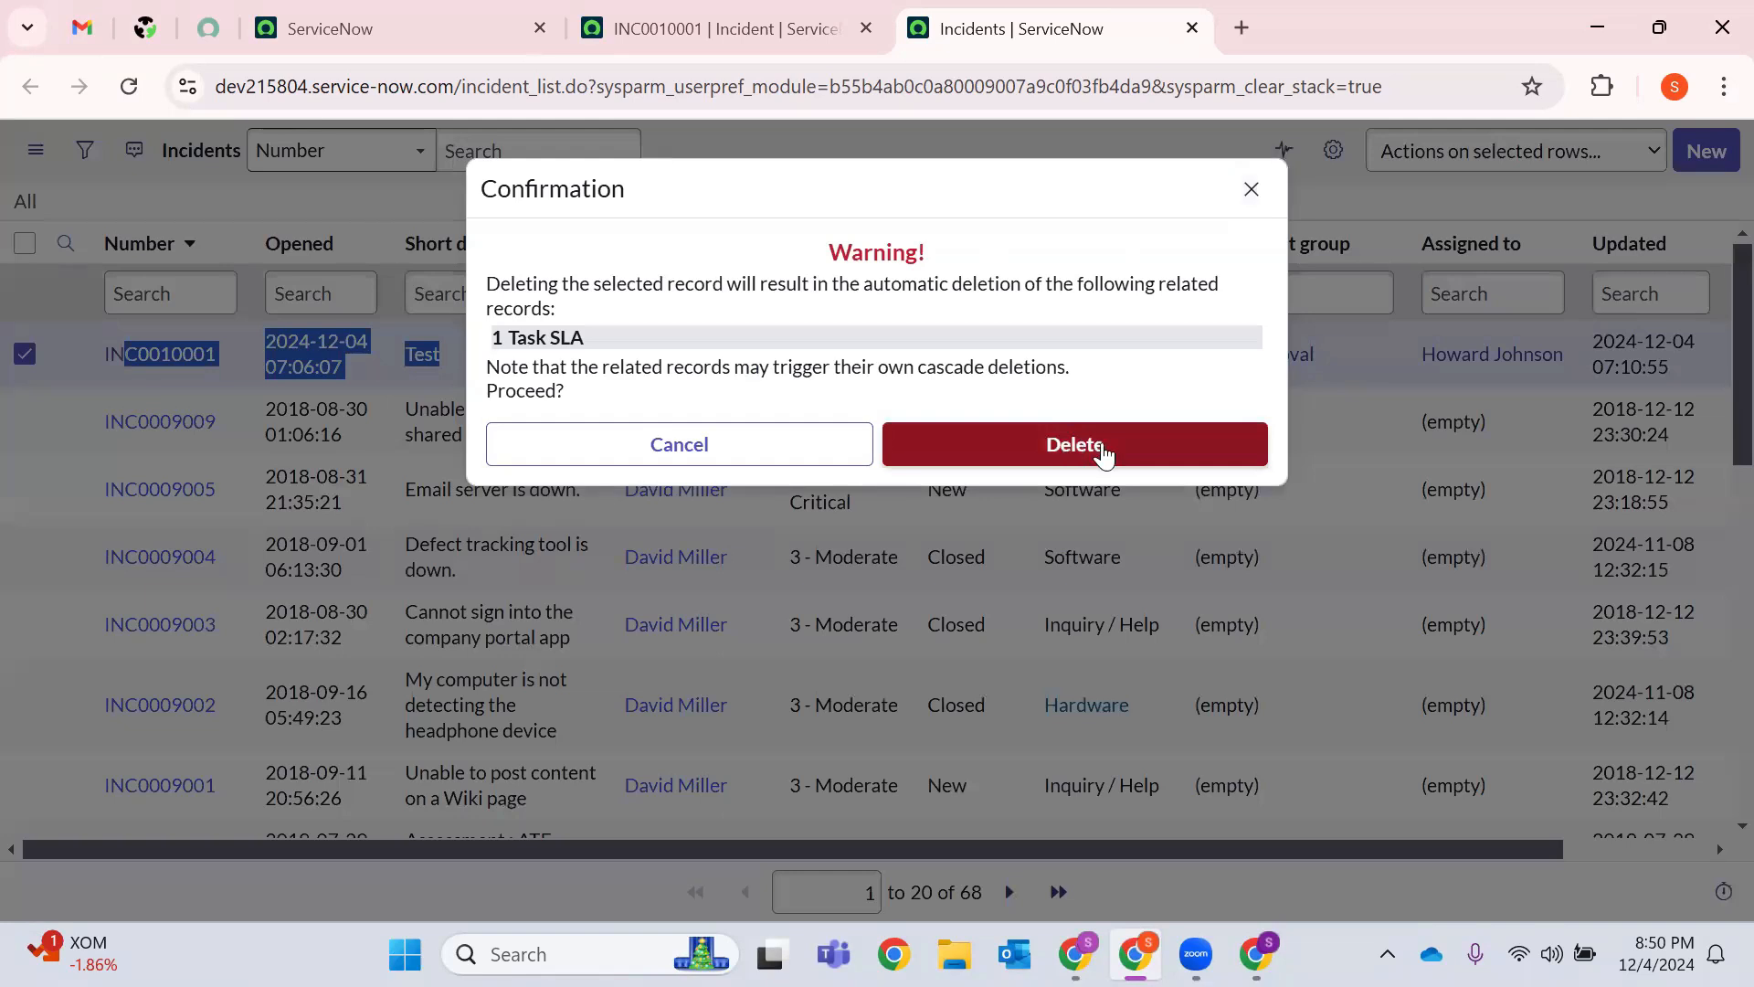
pyautogui.click(1102, 444)
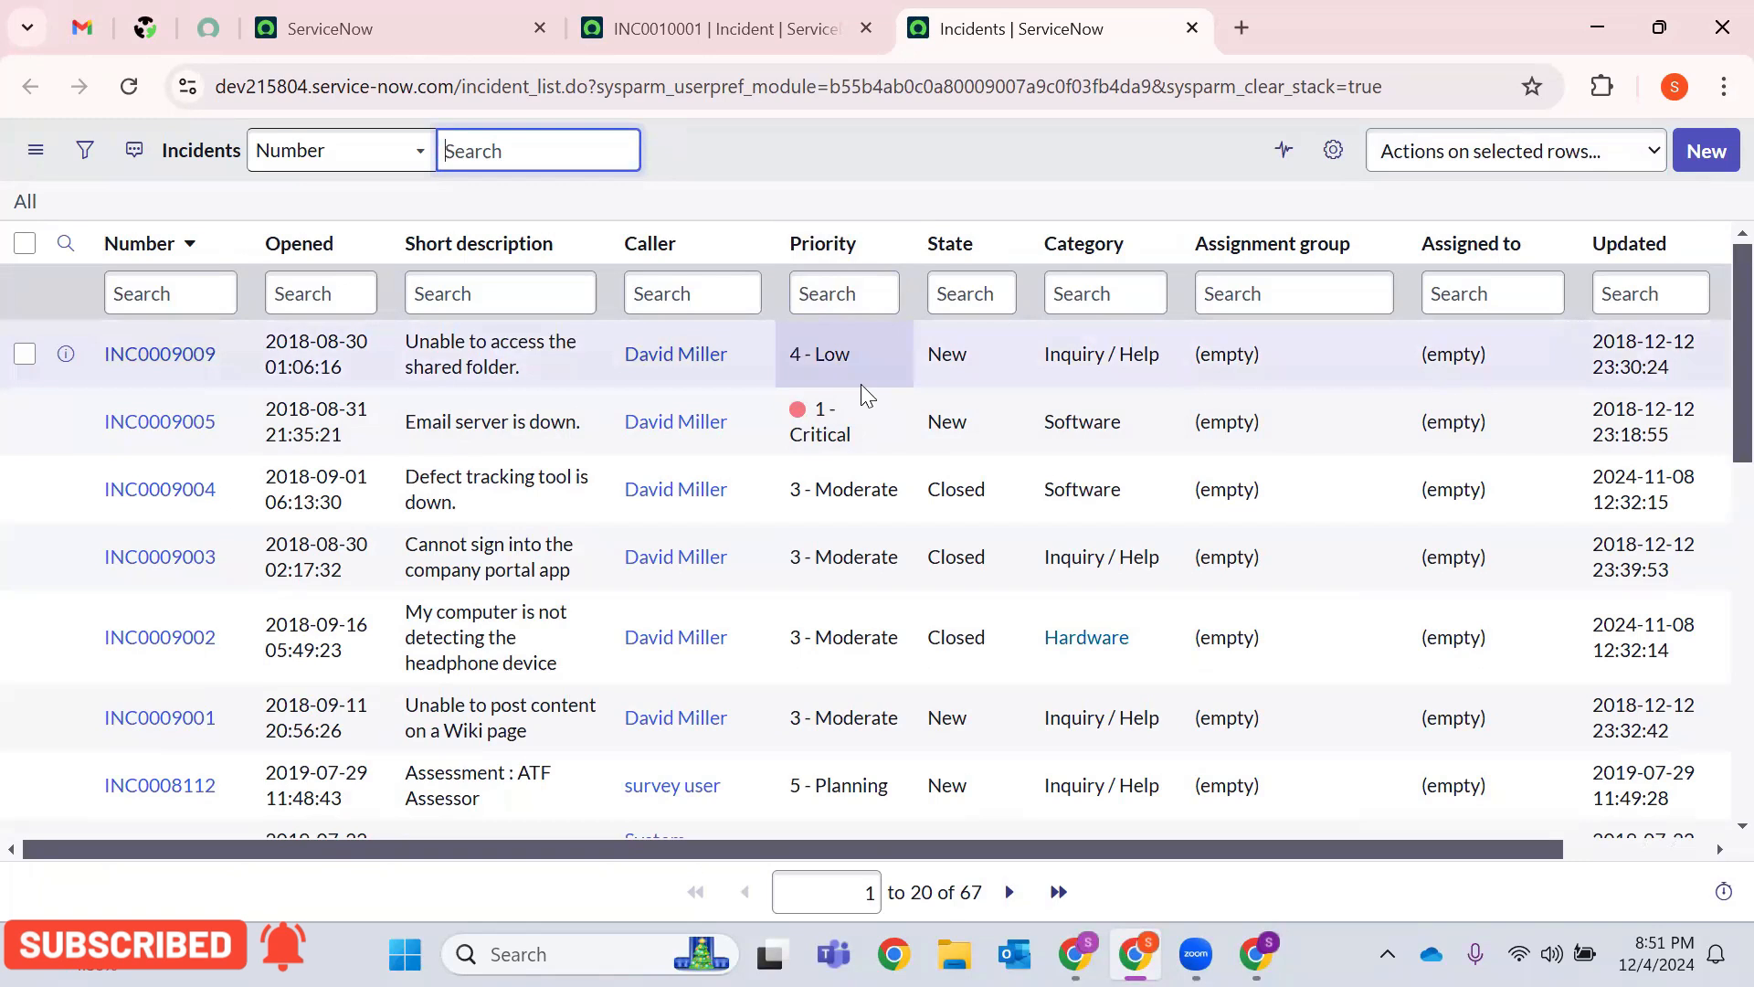
# Export the incidents list to Excel from the Caller column menu and download incident (5).xlsx.
pyautogui.click(746, 256)
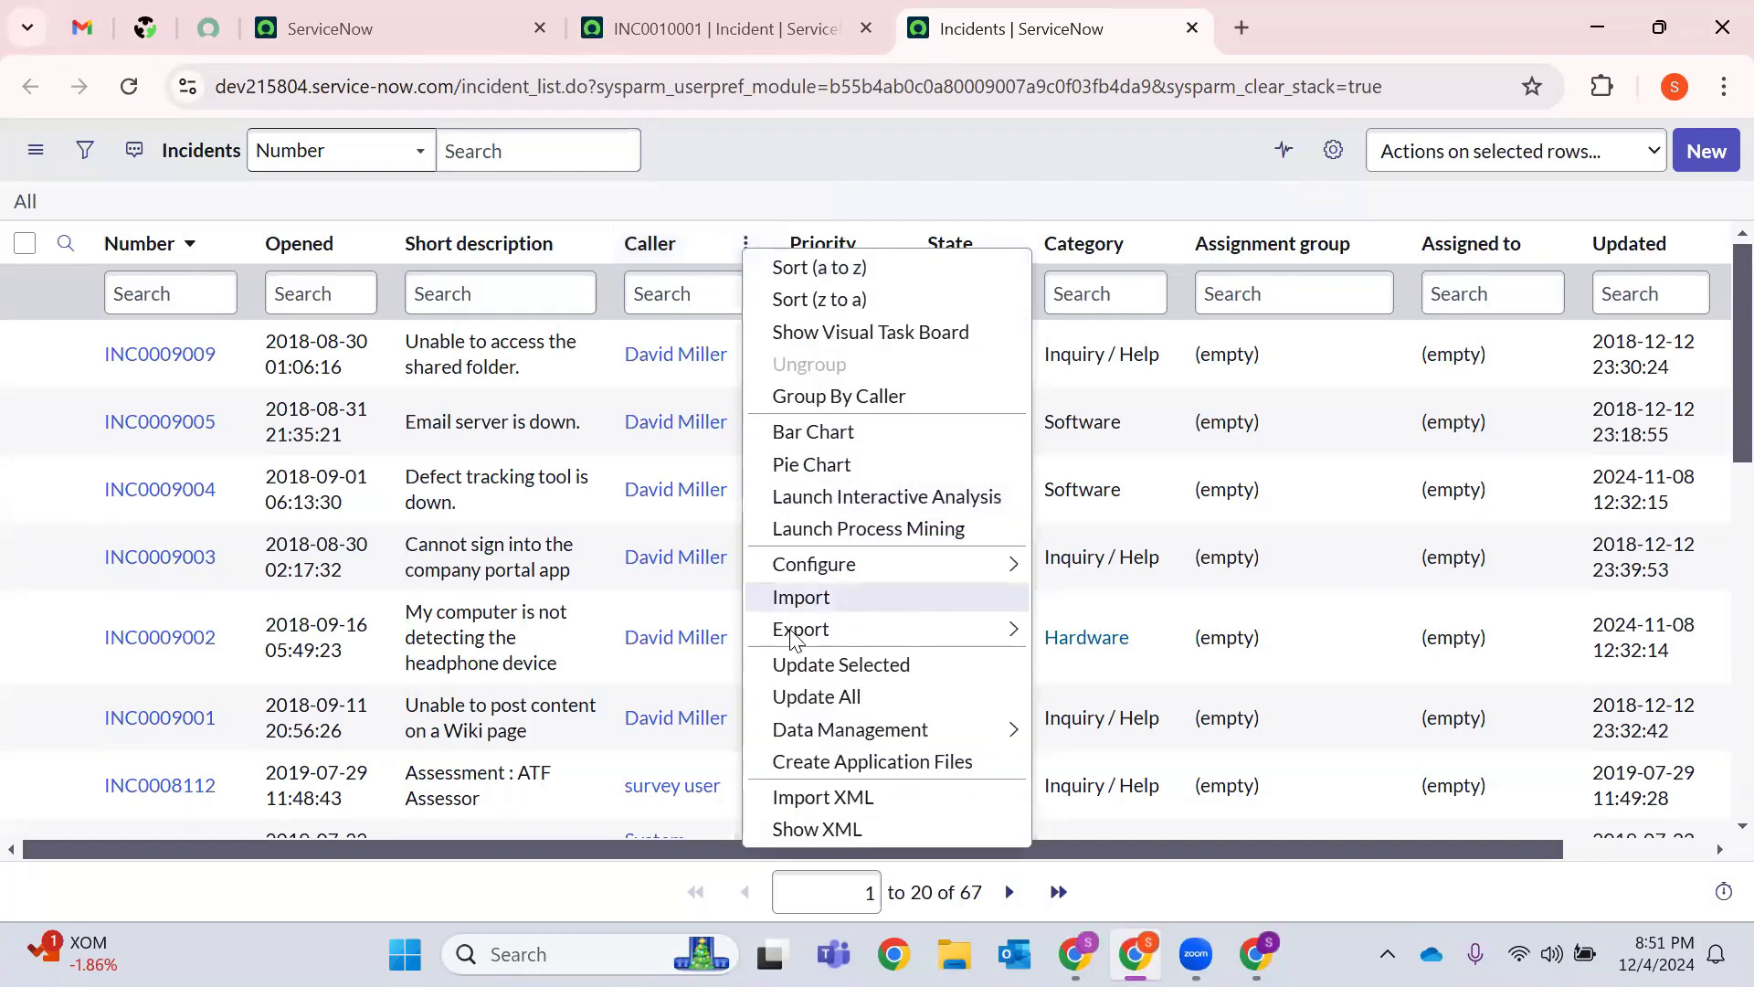
pyautogui.moveTo(798, 640)
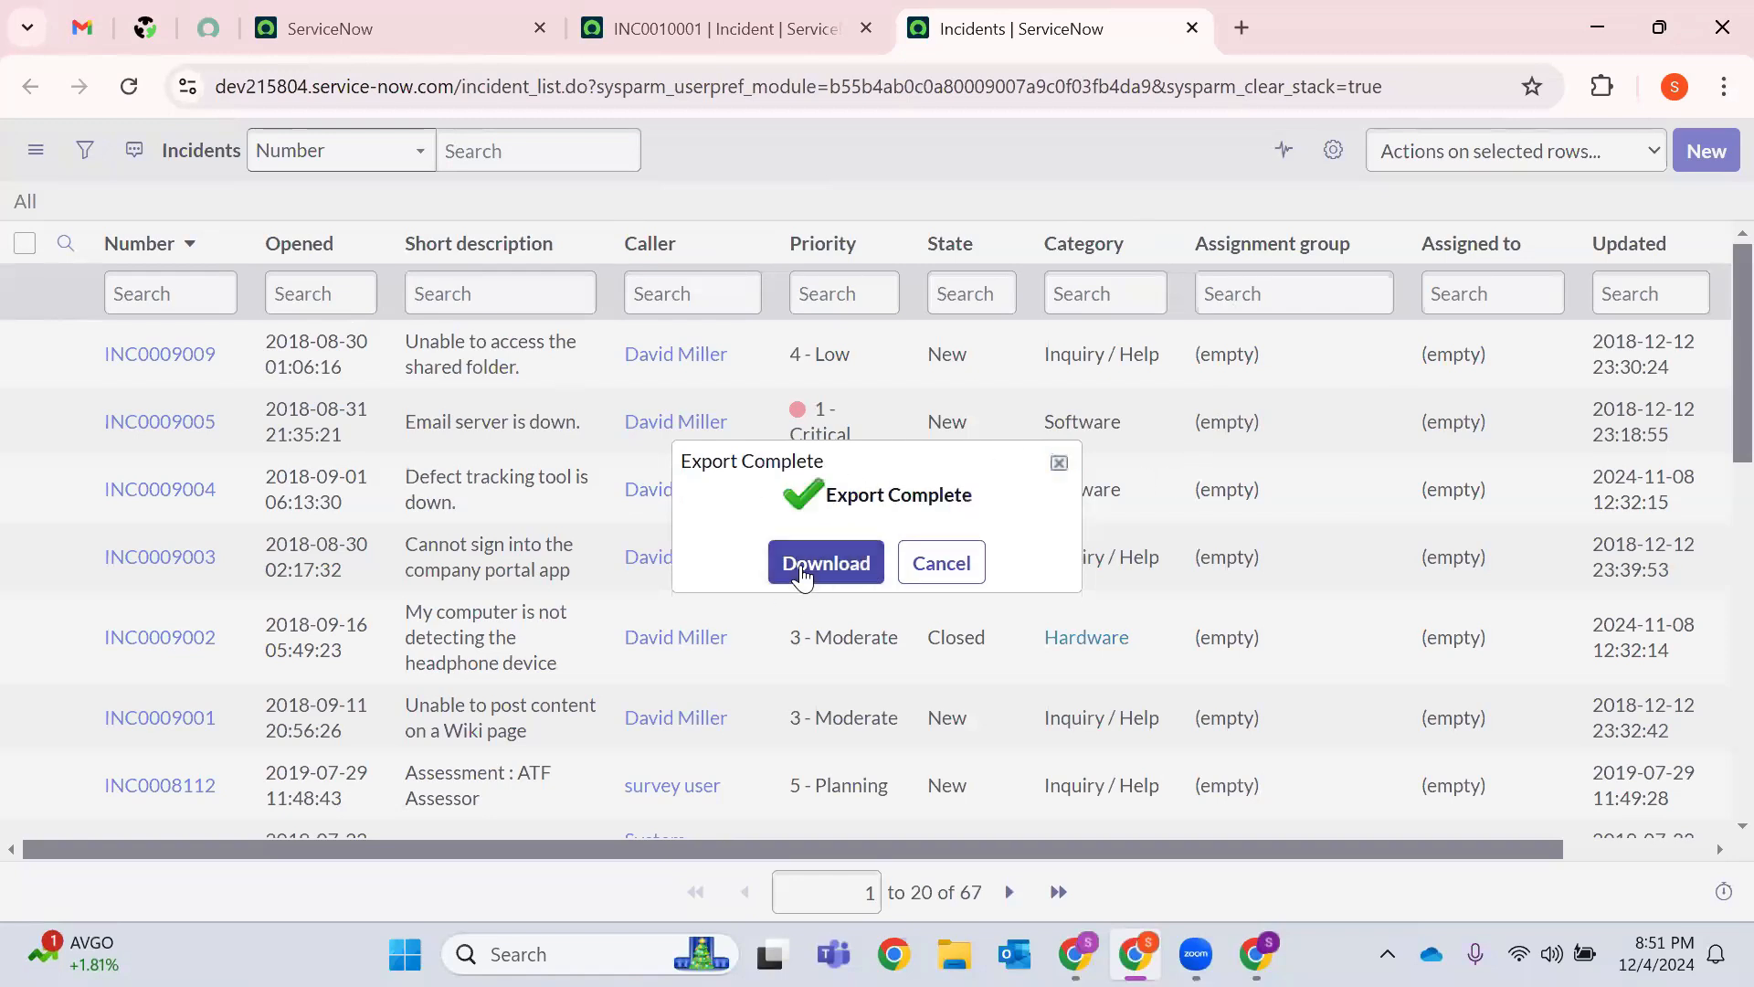
pyautogui.click(944, 571)
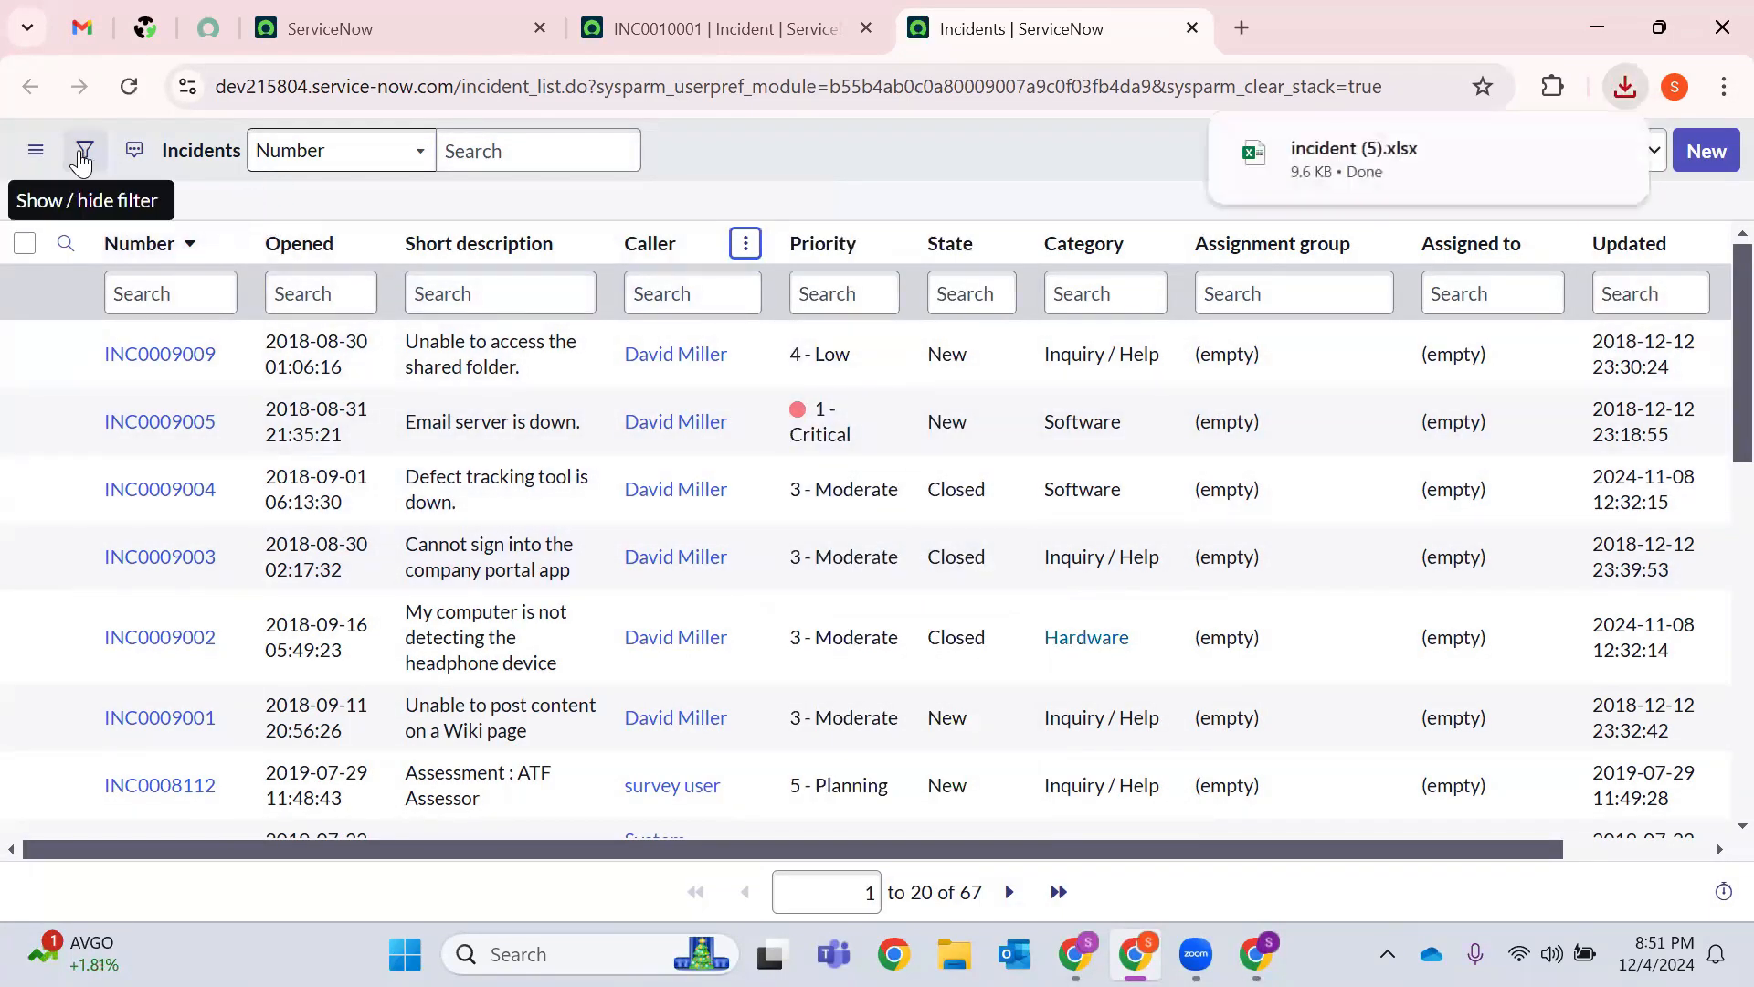
# In the list filter builder, choose Caller as the filter field.
pyautogui.click(82, 155)
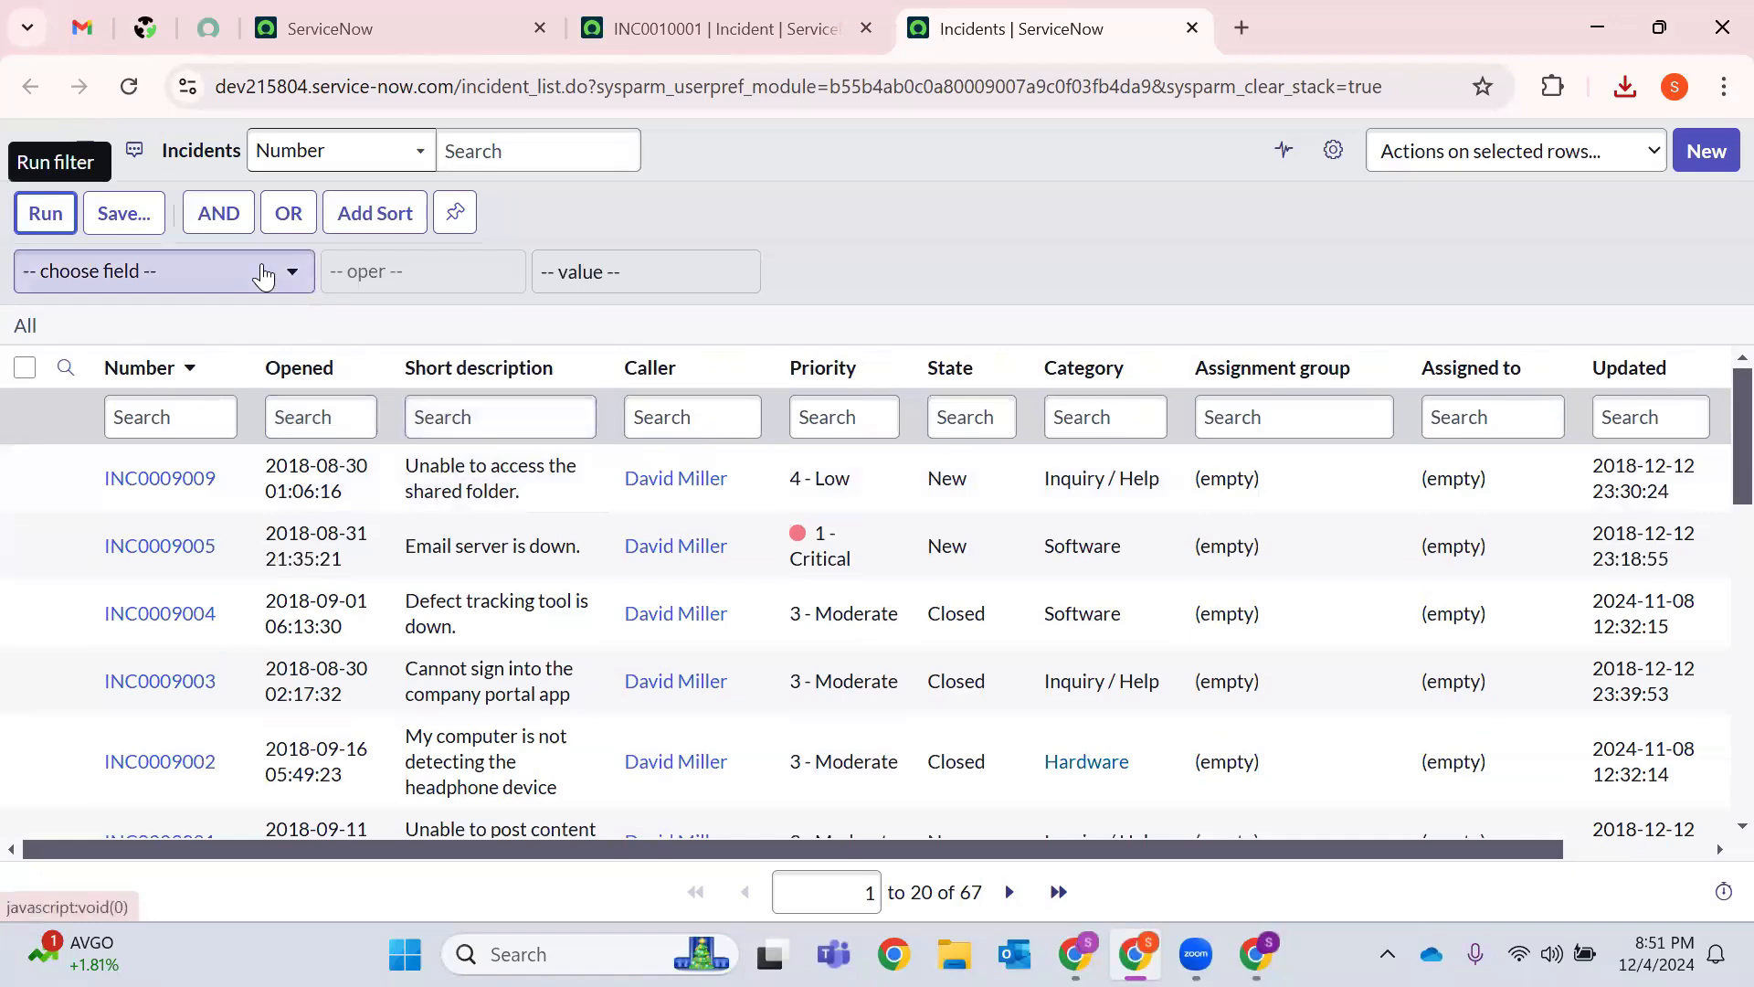
pyautogui.click(263, 274)
pyautogui.write('call')
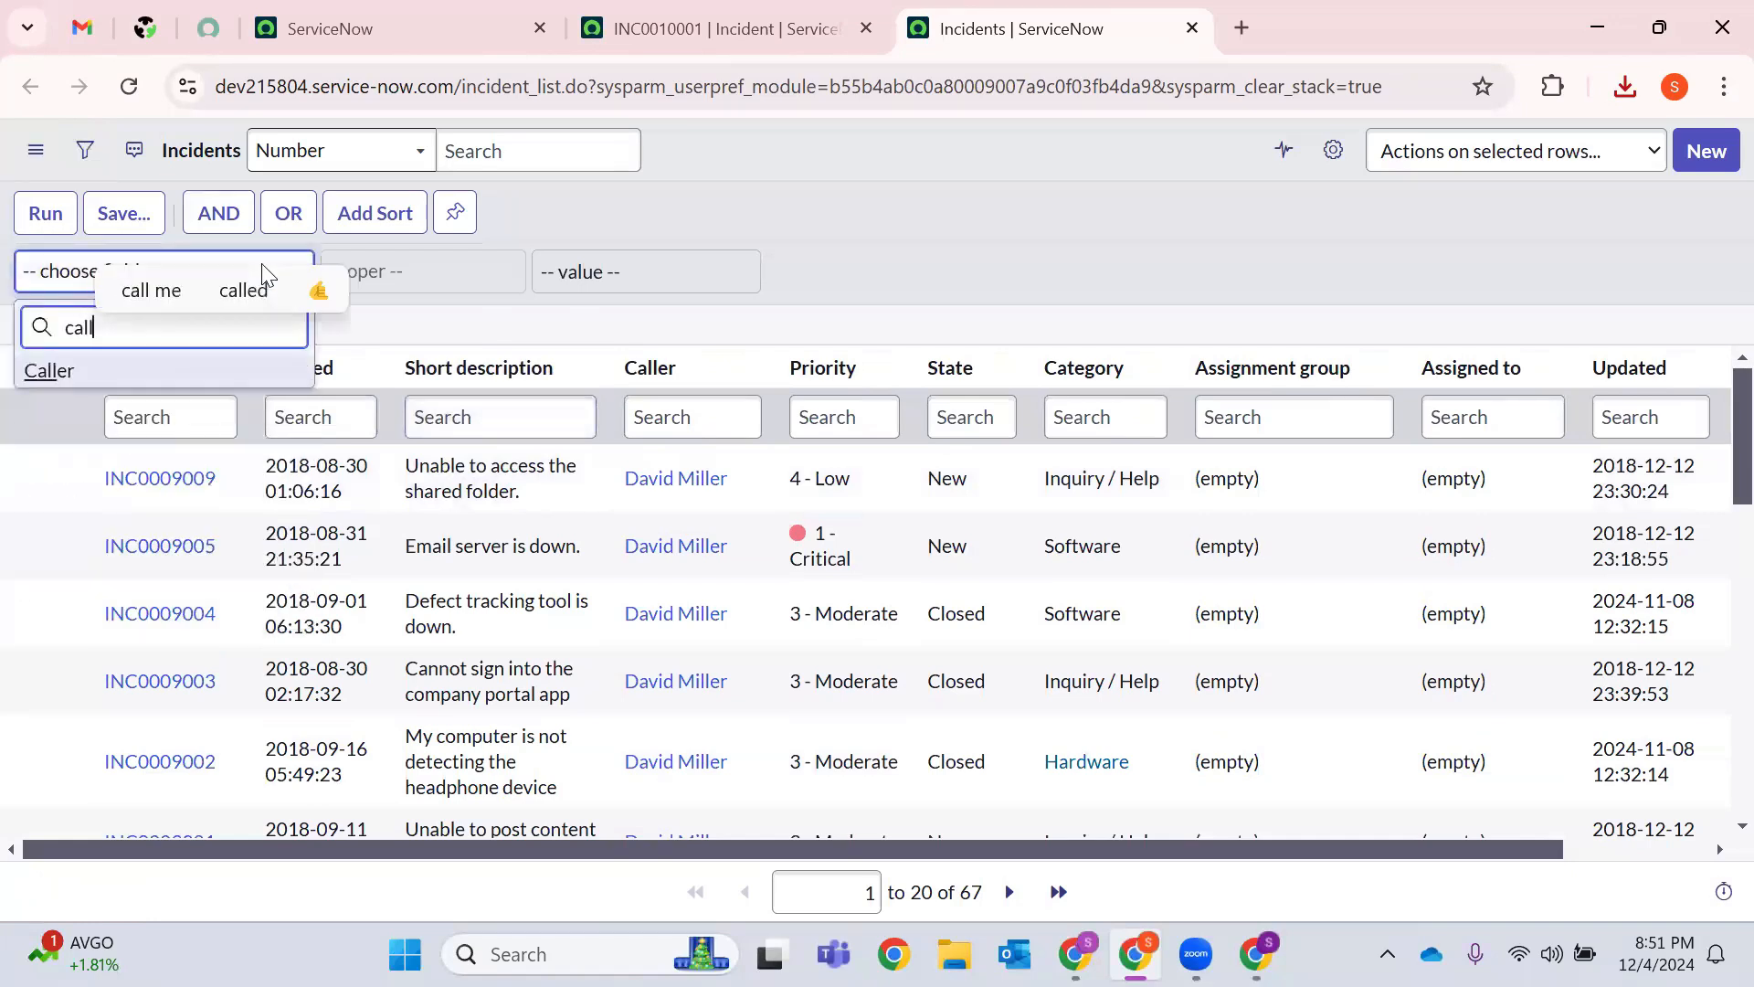
pyautogui.write('er')
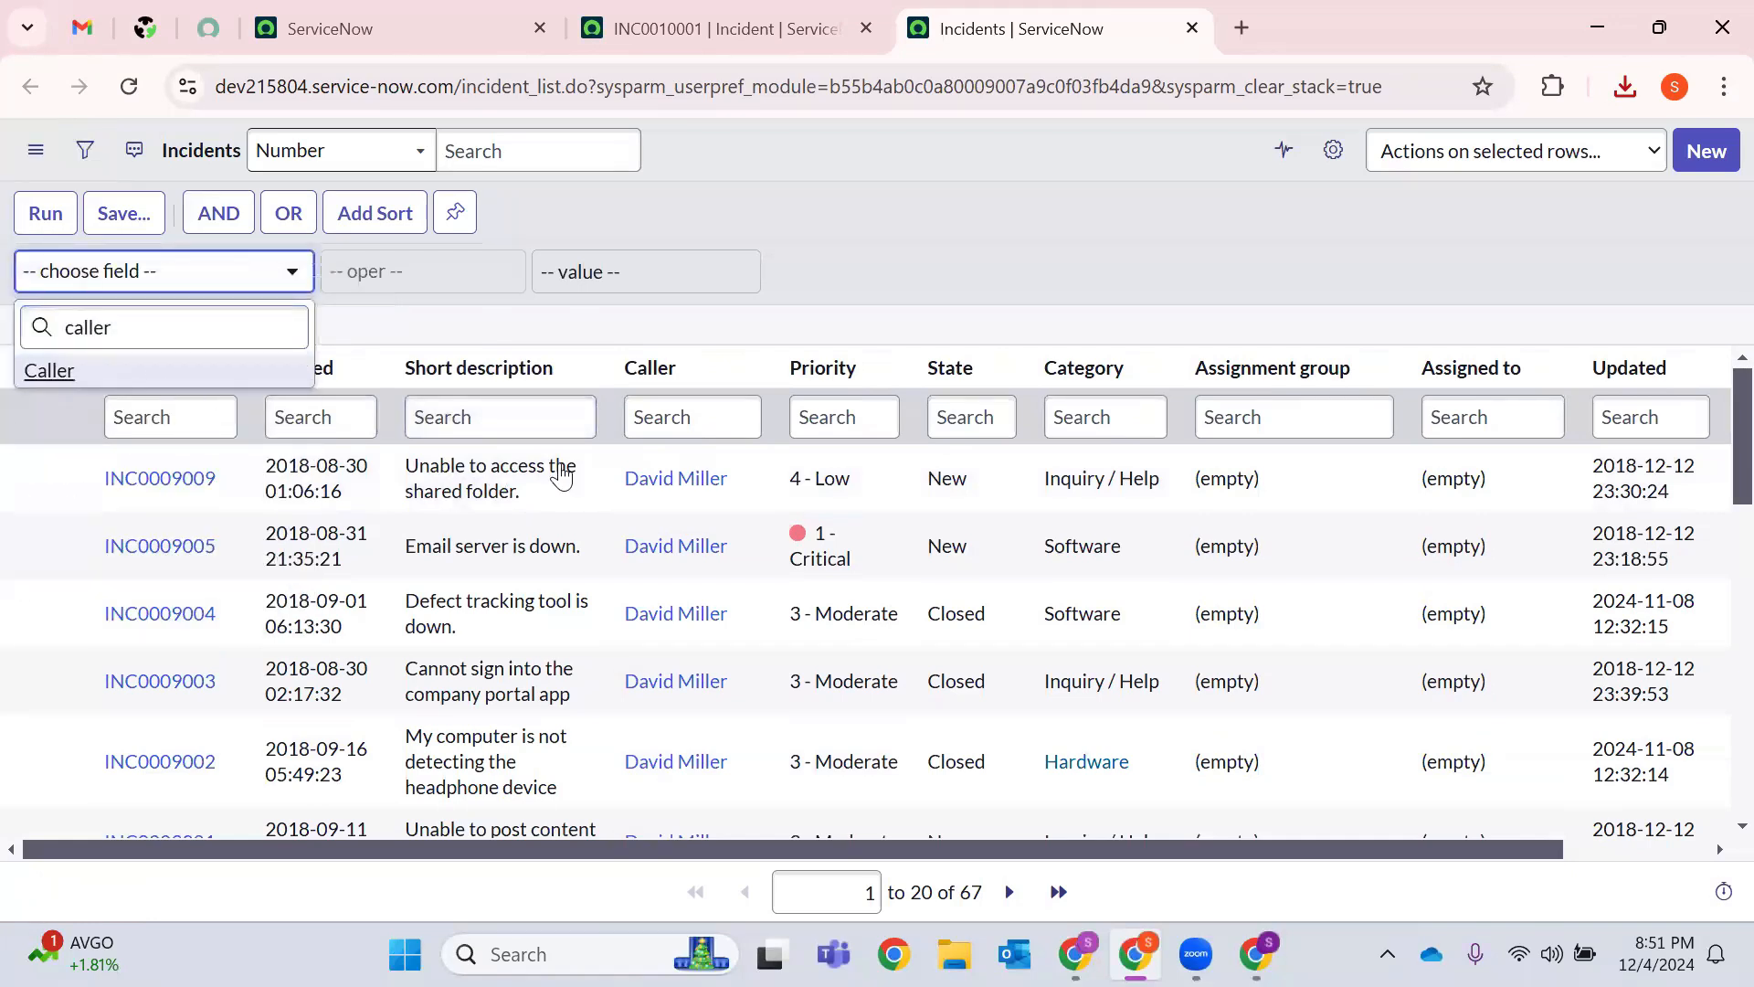
pyautogui.press('Return')
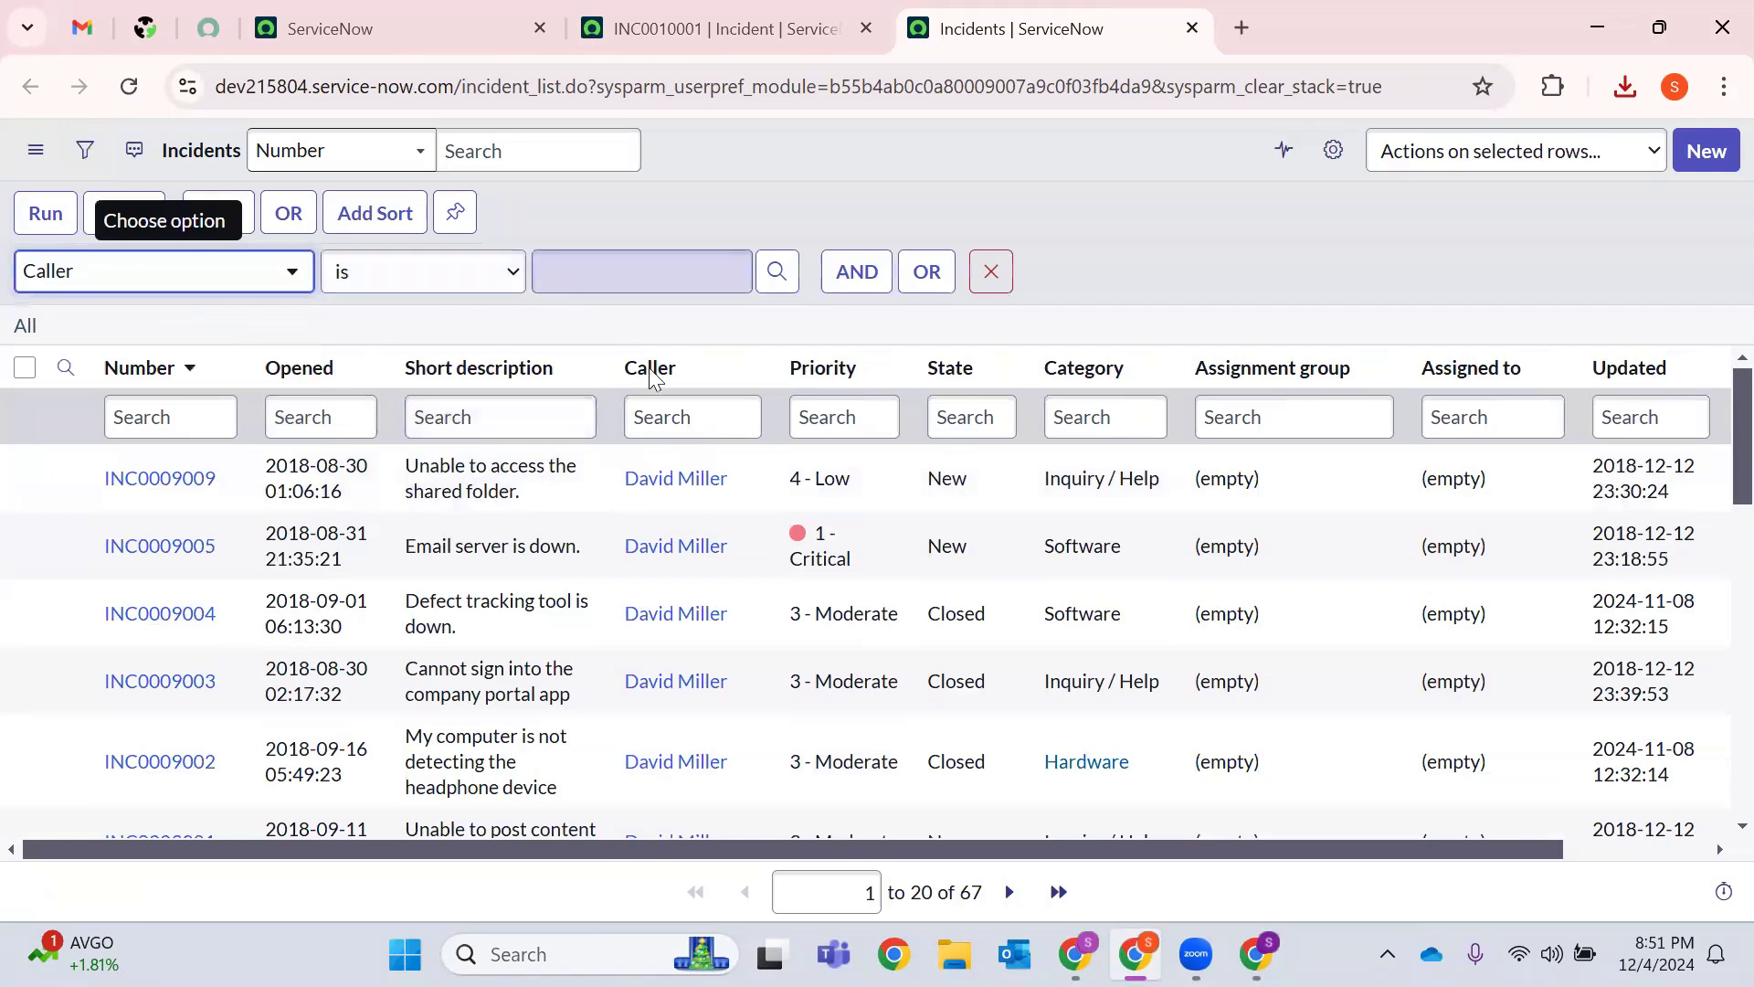
# Paste the first row's caller name as the value and run the filter, leaving 8 incidents.
pyautogui.moveTo(740, 483); pyautogui.dragTo(617, 478)
pyautogui.hotkey('ctrl', 'c')
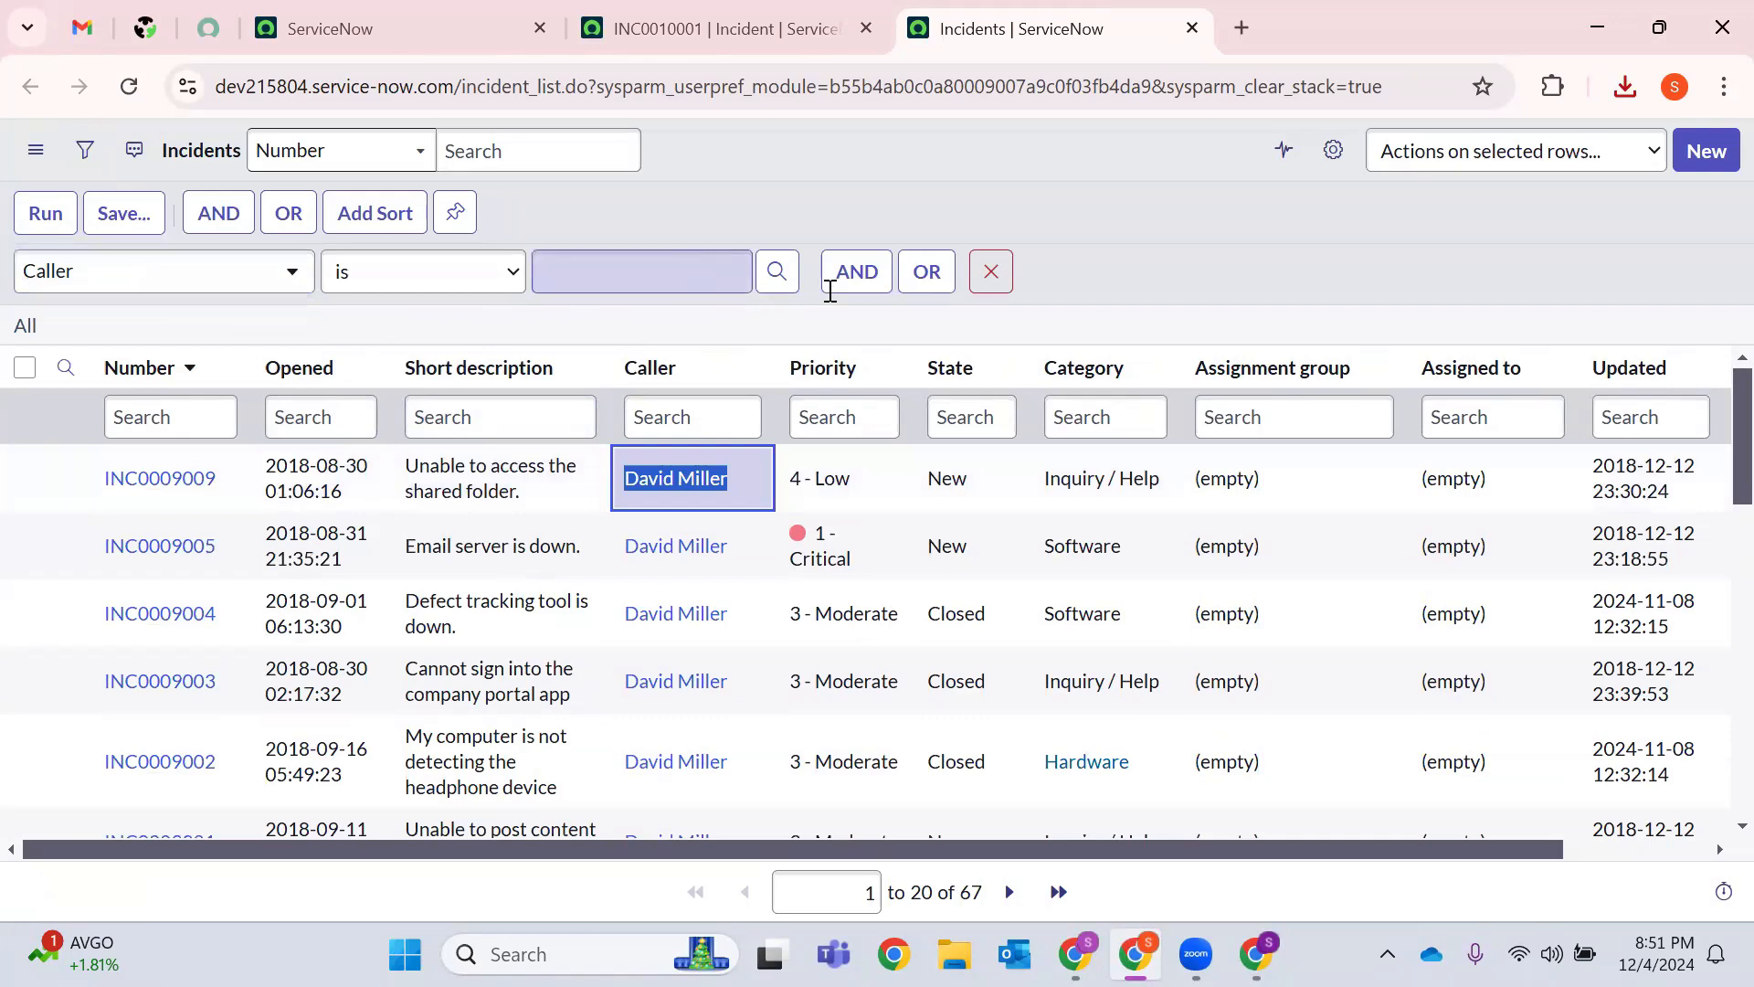
pyautogui.click(576, 286)
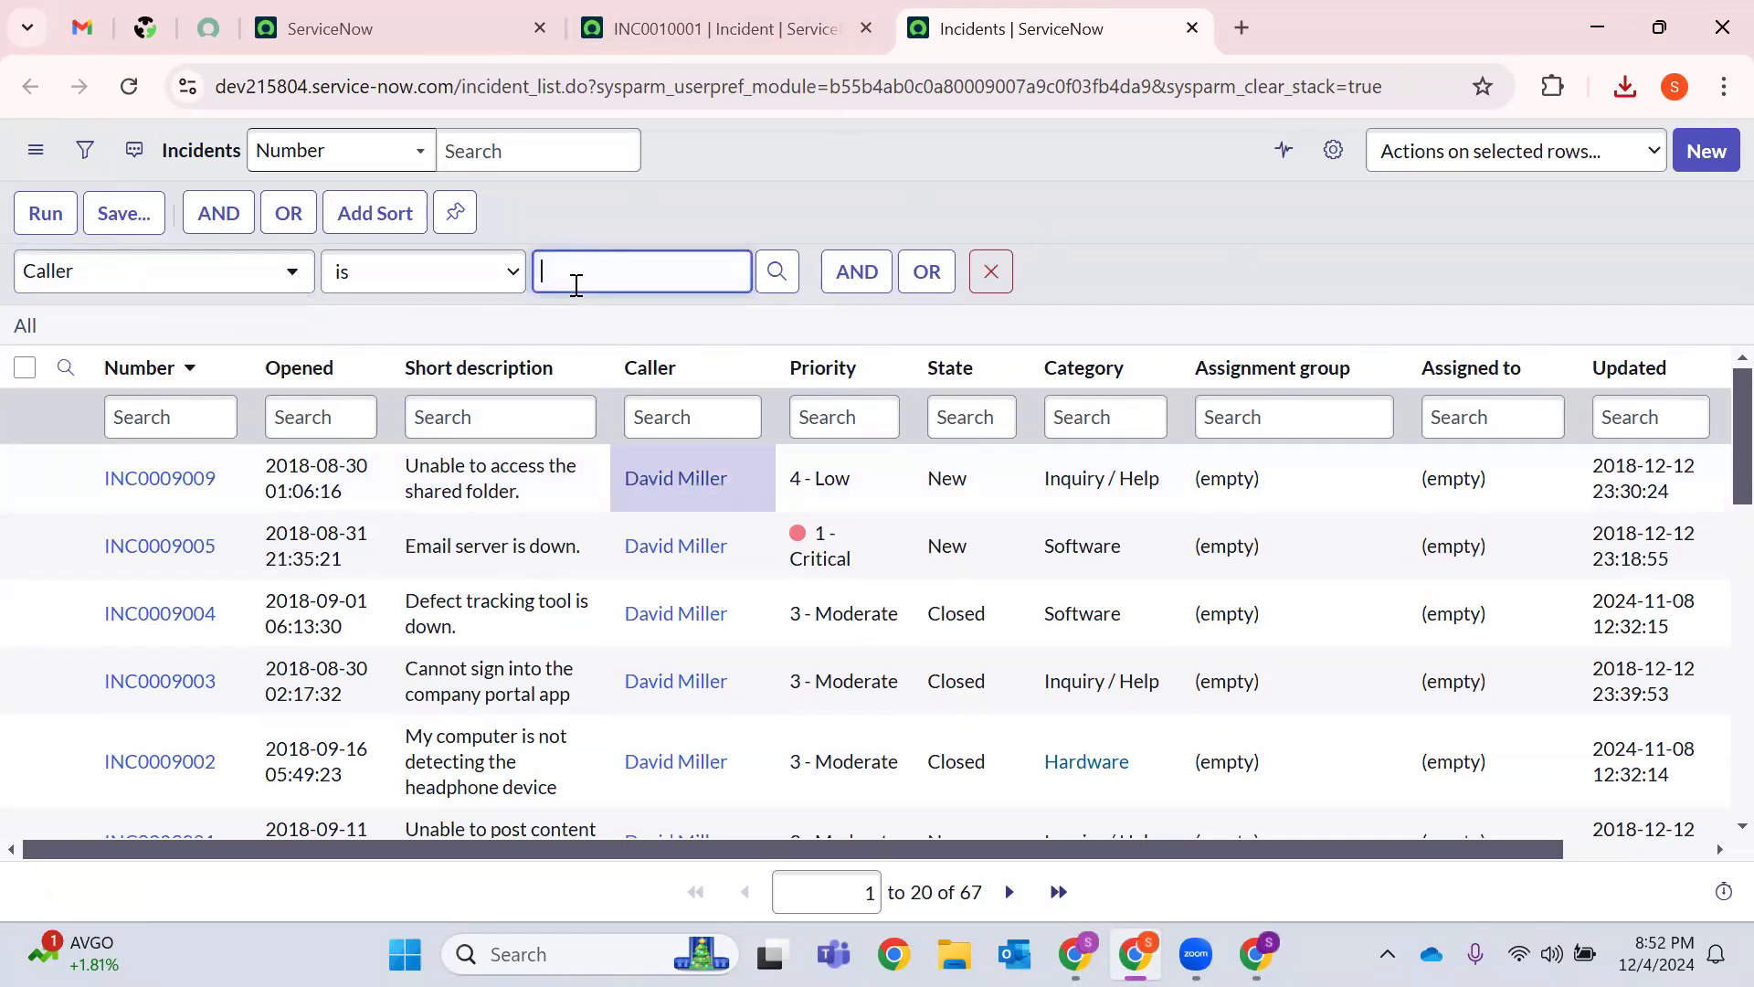
pyautogui.hotkey('ctrl', 'v')
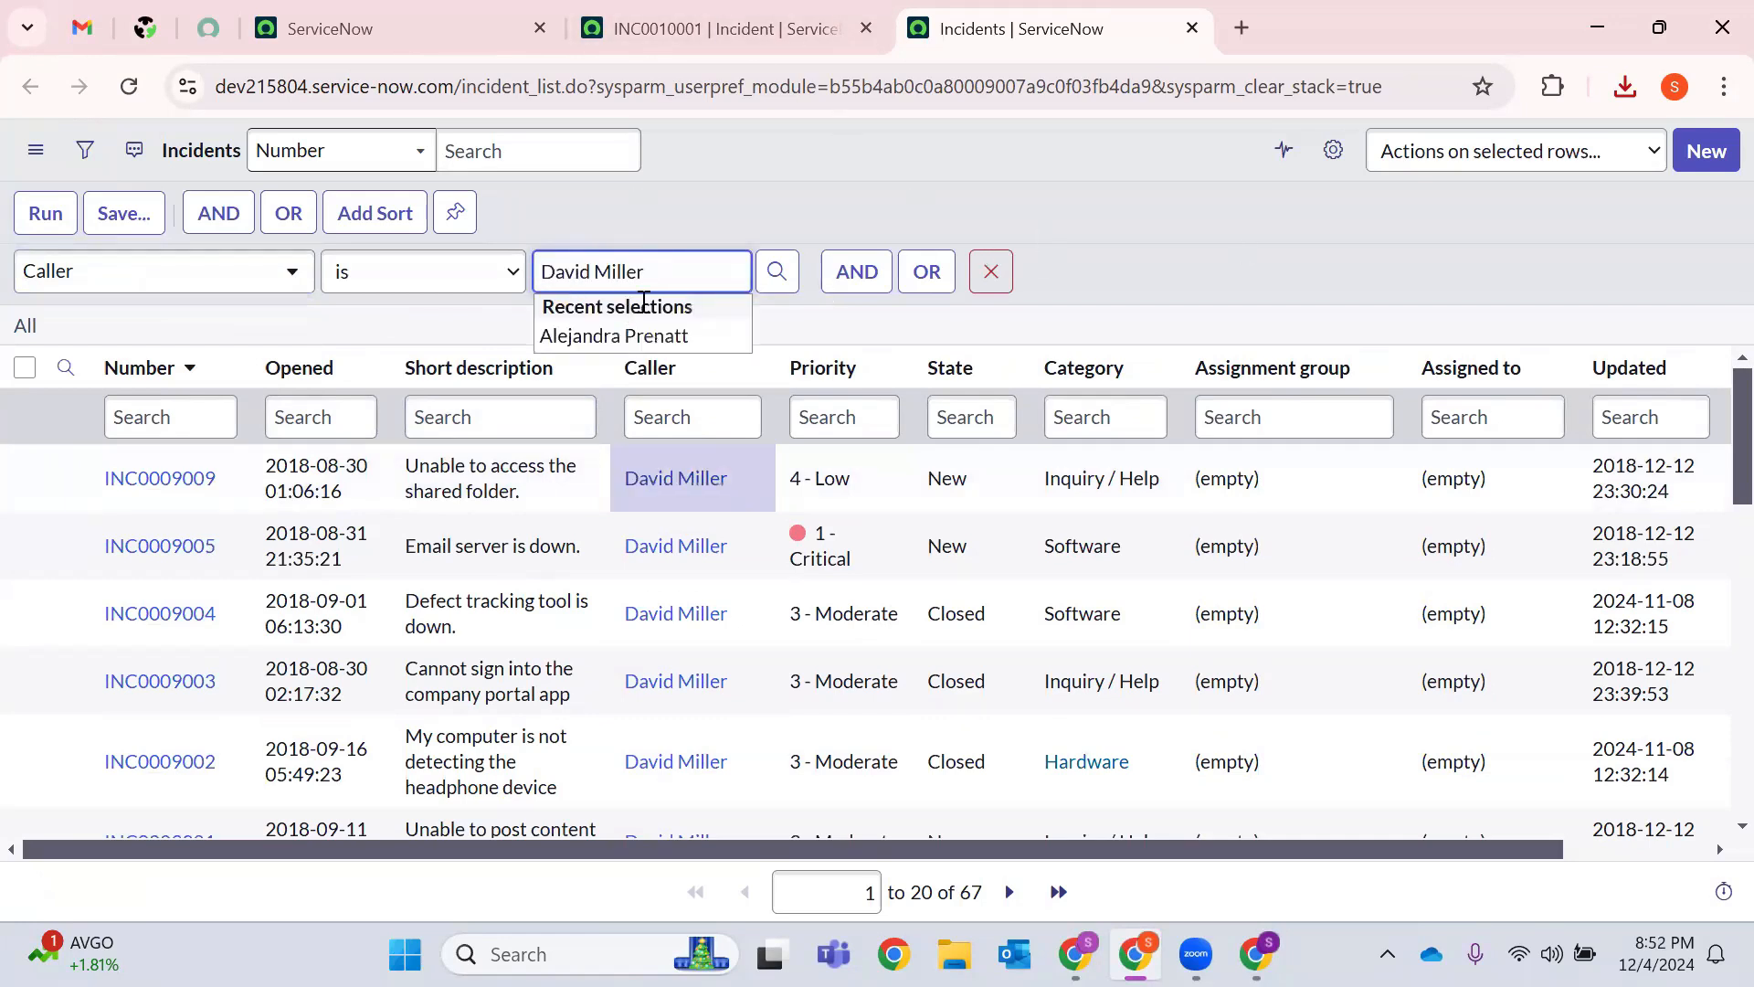
pyautogui.click(46, 208)
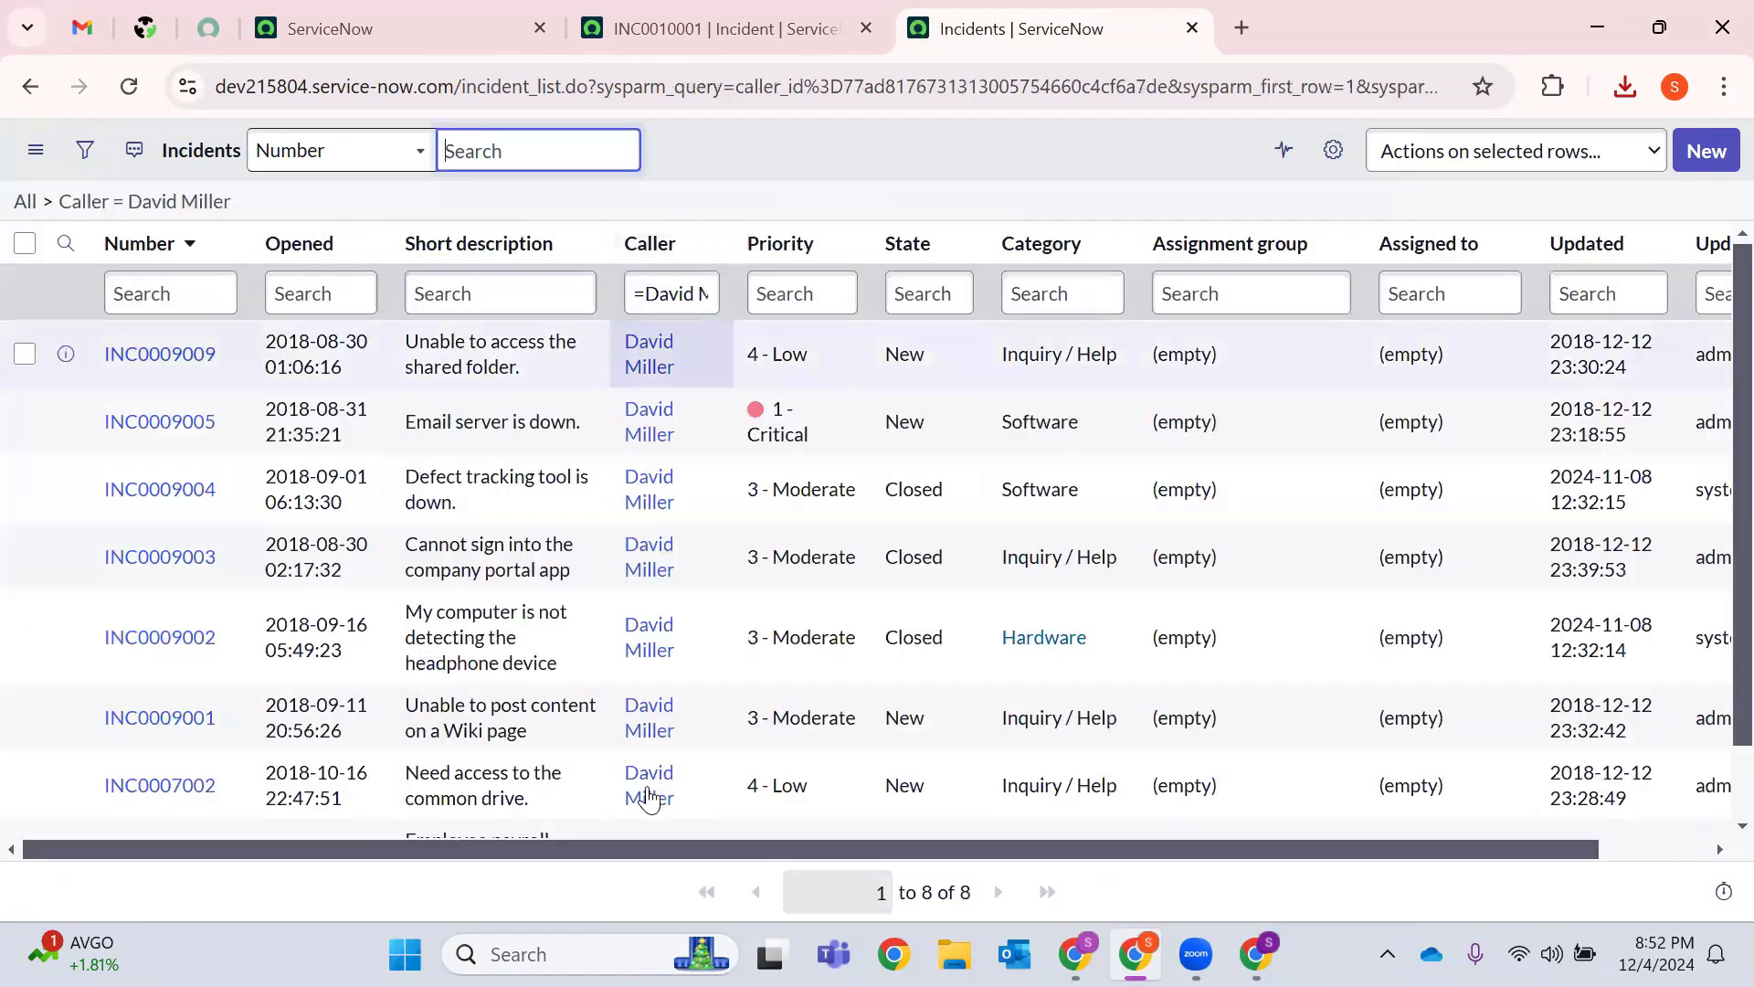
pyautogui.tripleClick(900, 904)
pyautogui.scroll(-2, 861, 737)
pyautogui.scroll(2, 944, 713)
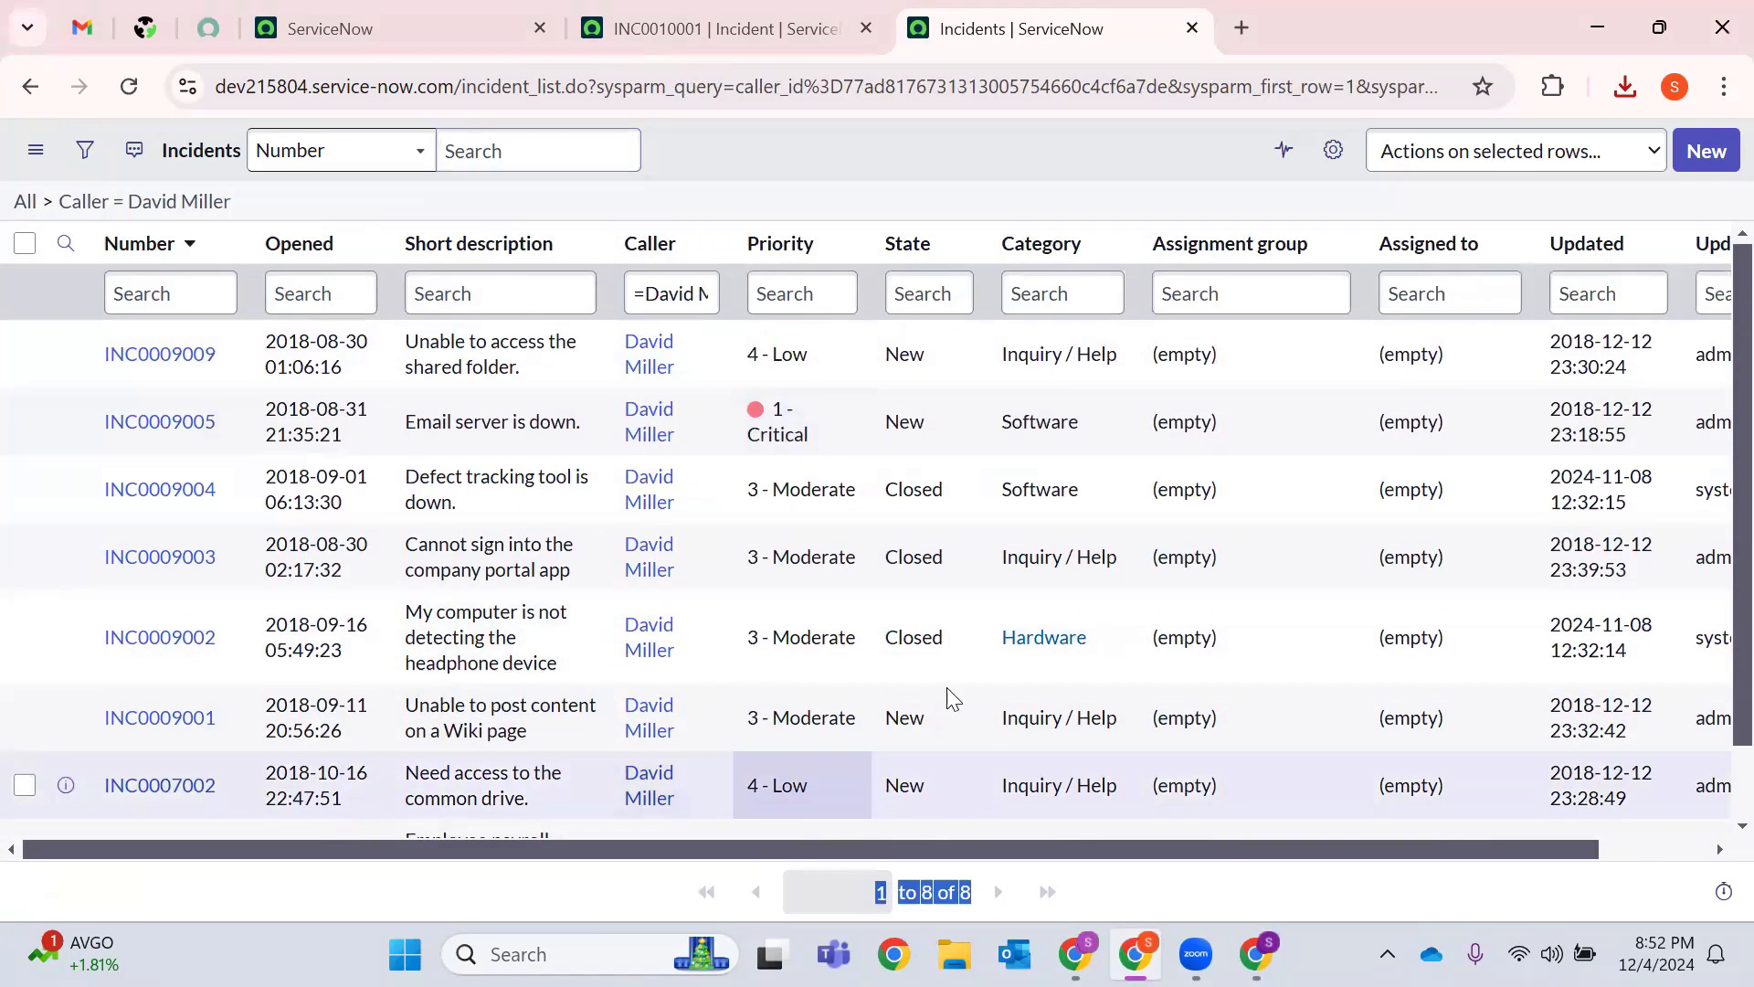
pyautogui.scroll(-1, 919, 787)
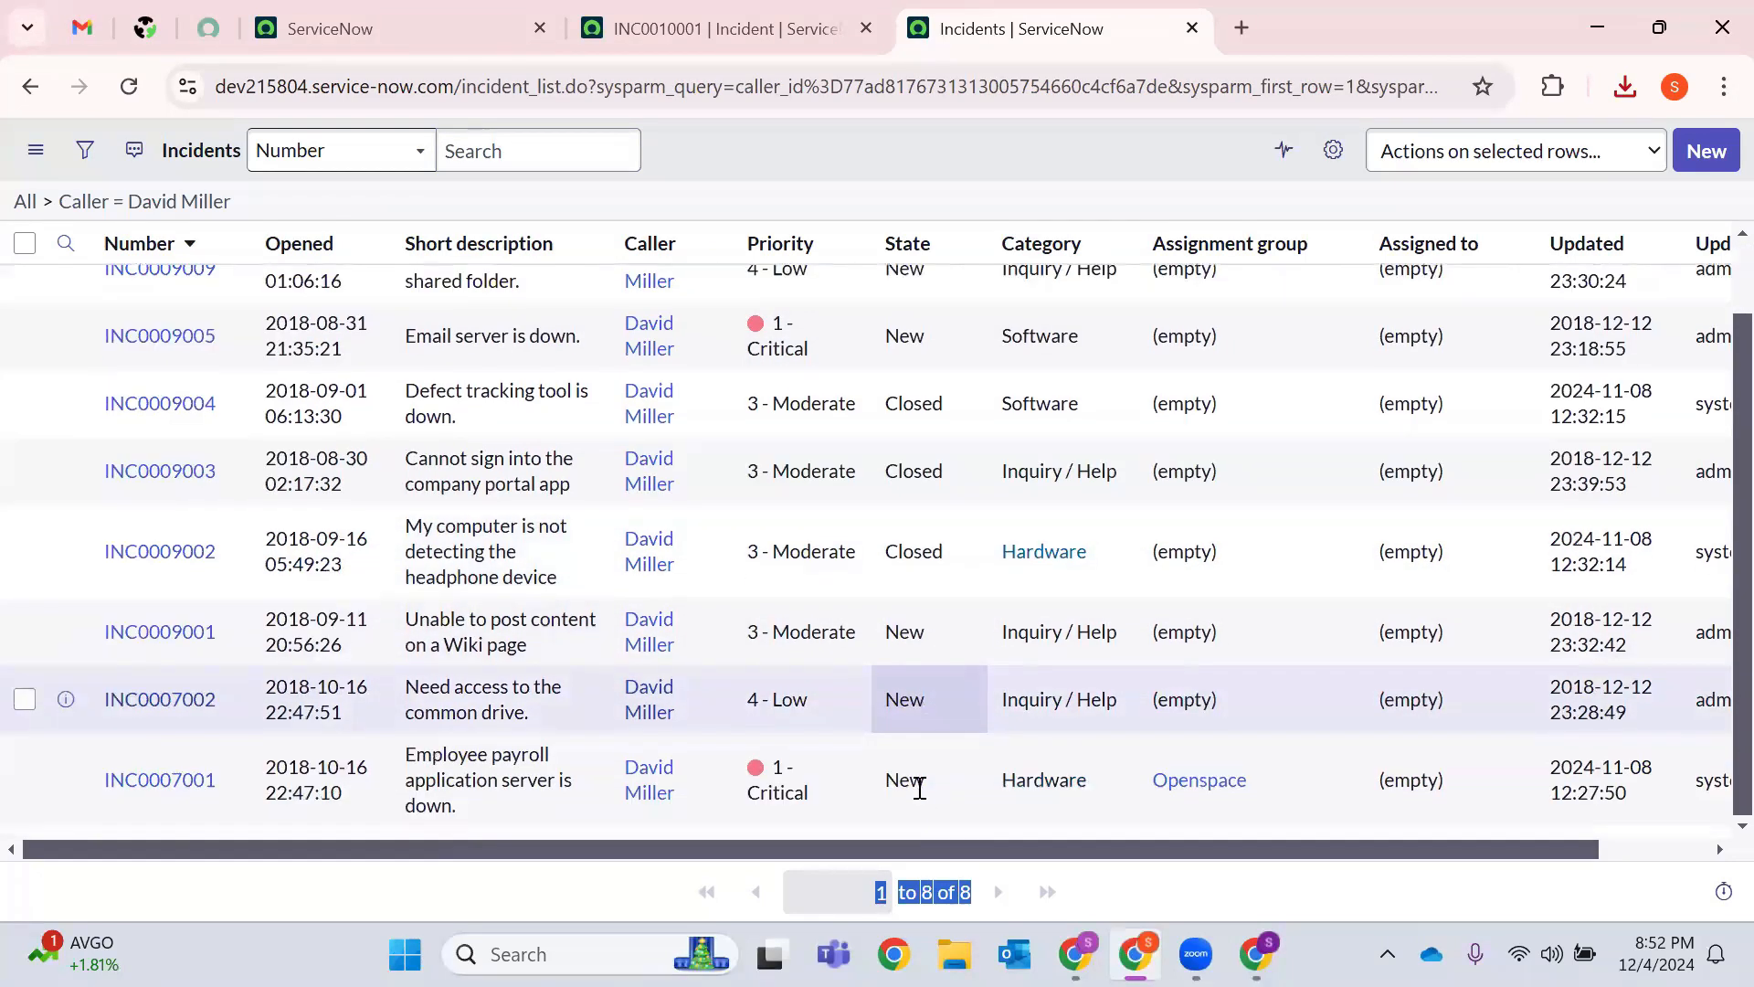
pyautogui.scroll(1, 1013, 713)
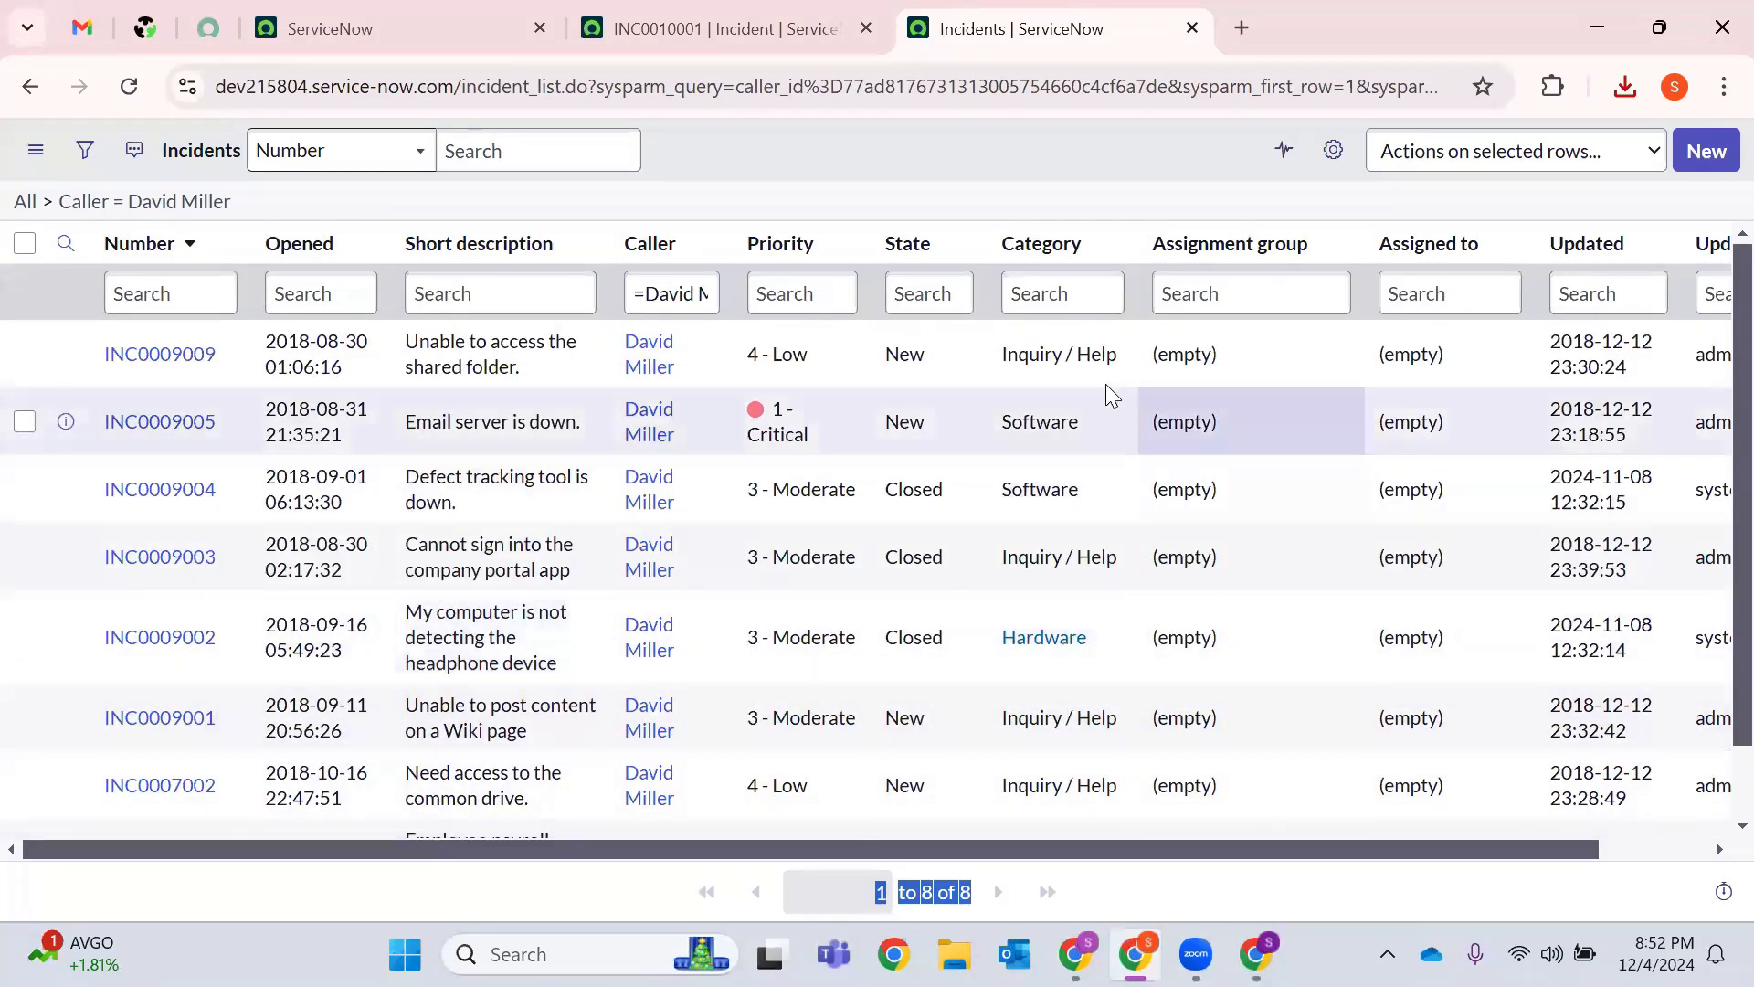
pyautogui.scroll(-1, 1096, 448)
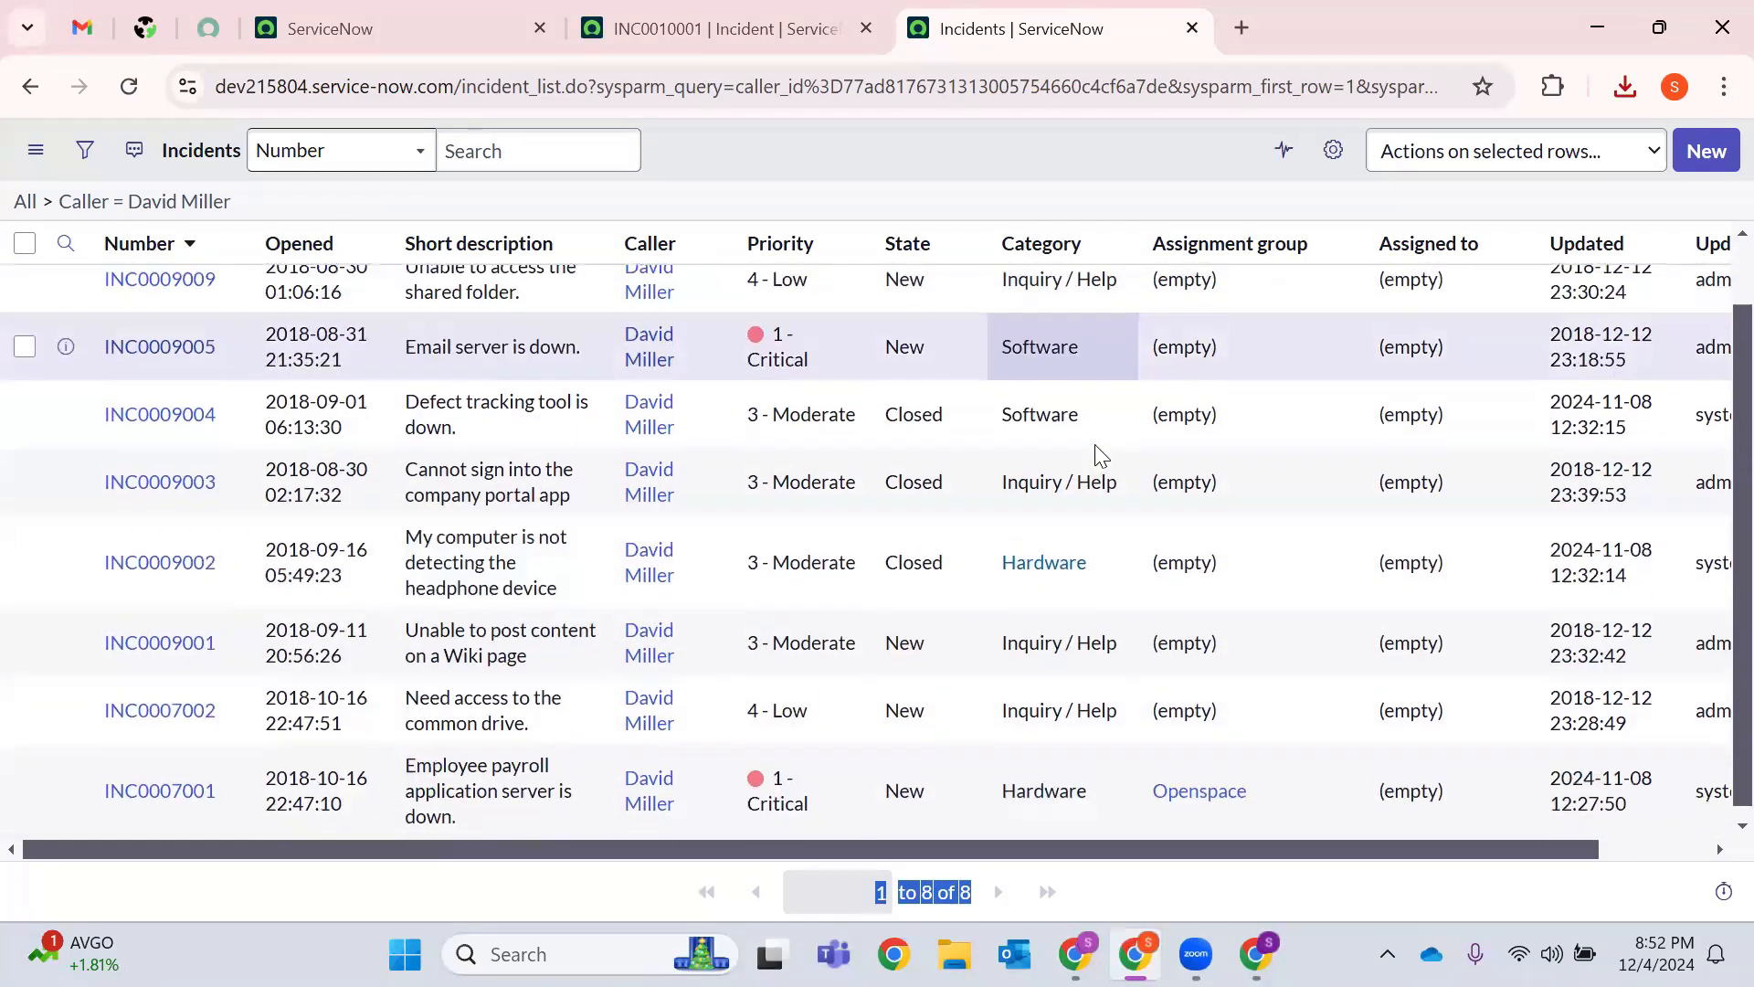
pyautogui.scroll(1, 1096, 448)
pyautogui.scroll(1, 1096, 454)
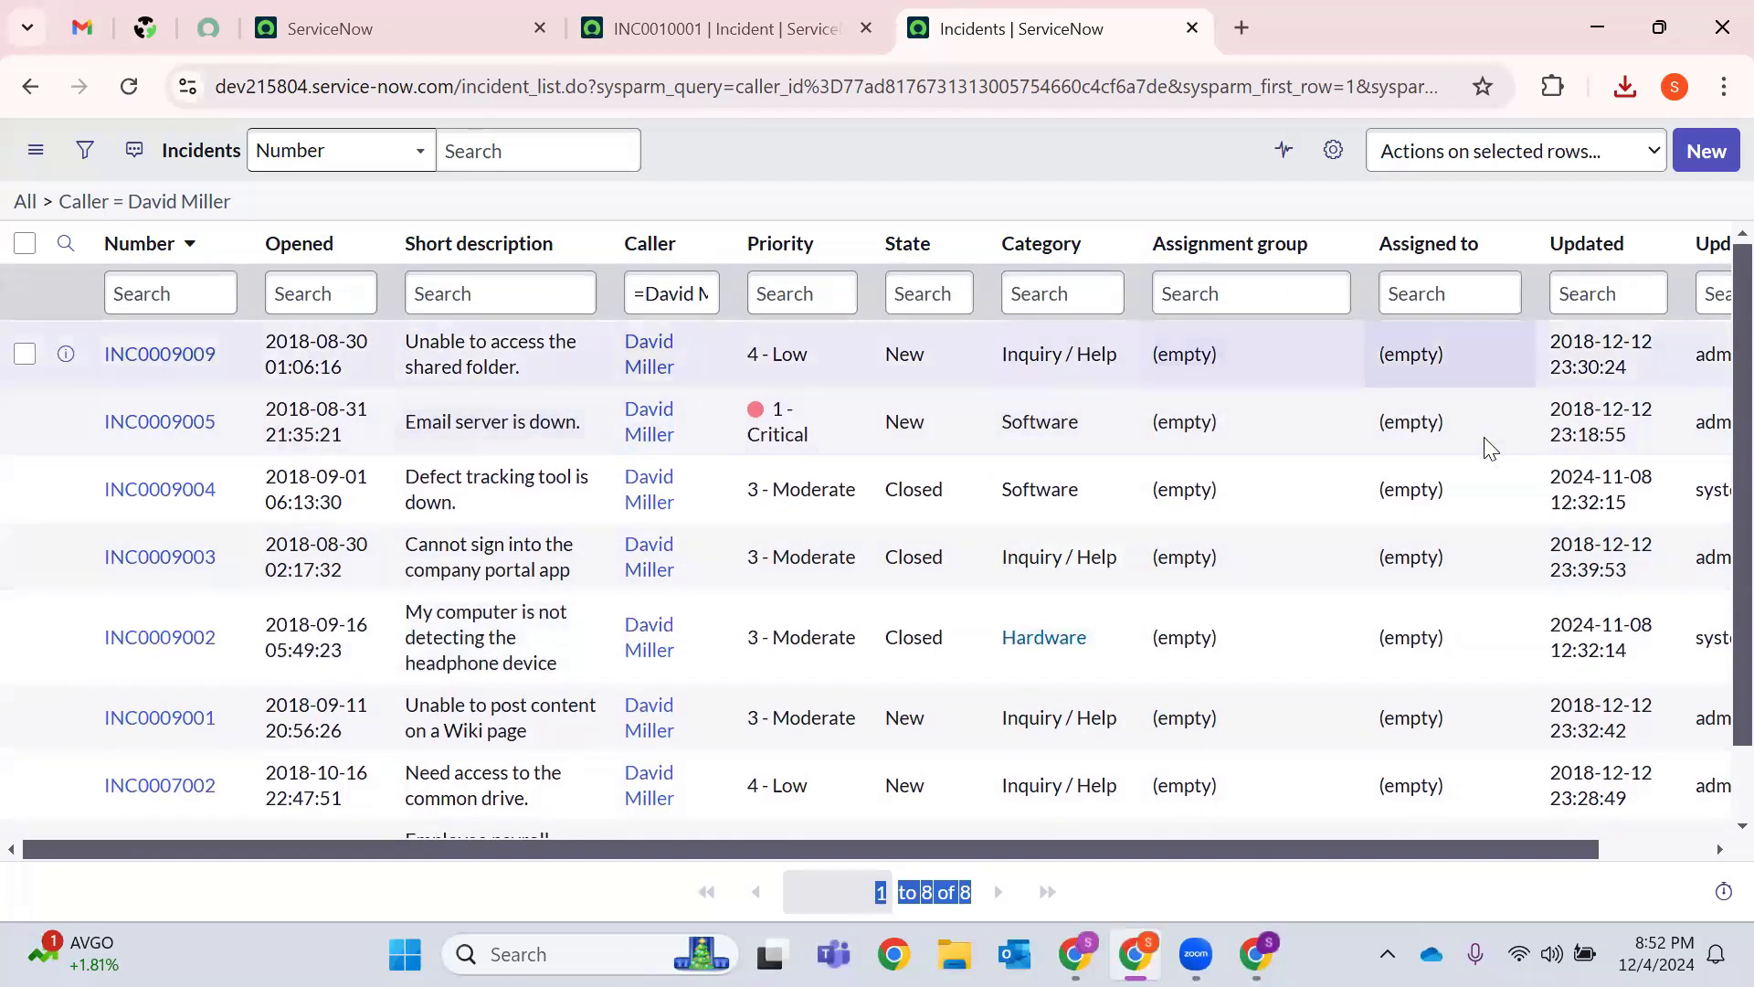
# Clear the Caller filter back to 67 incidents, exit the slideshow and close the Slides tab.
pyautogui.click(46, 201)
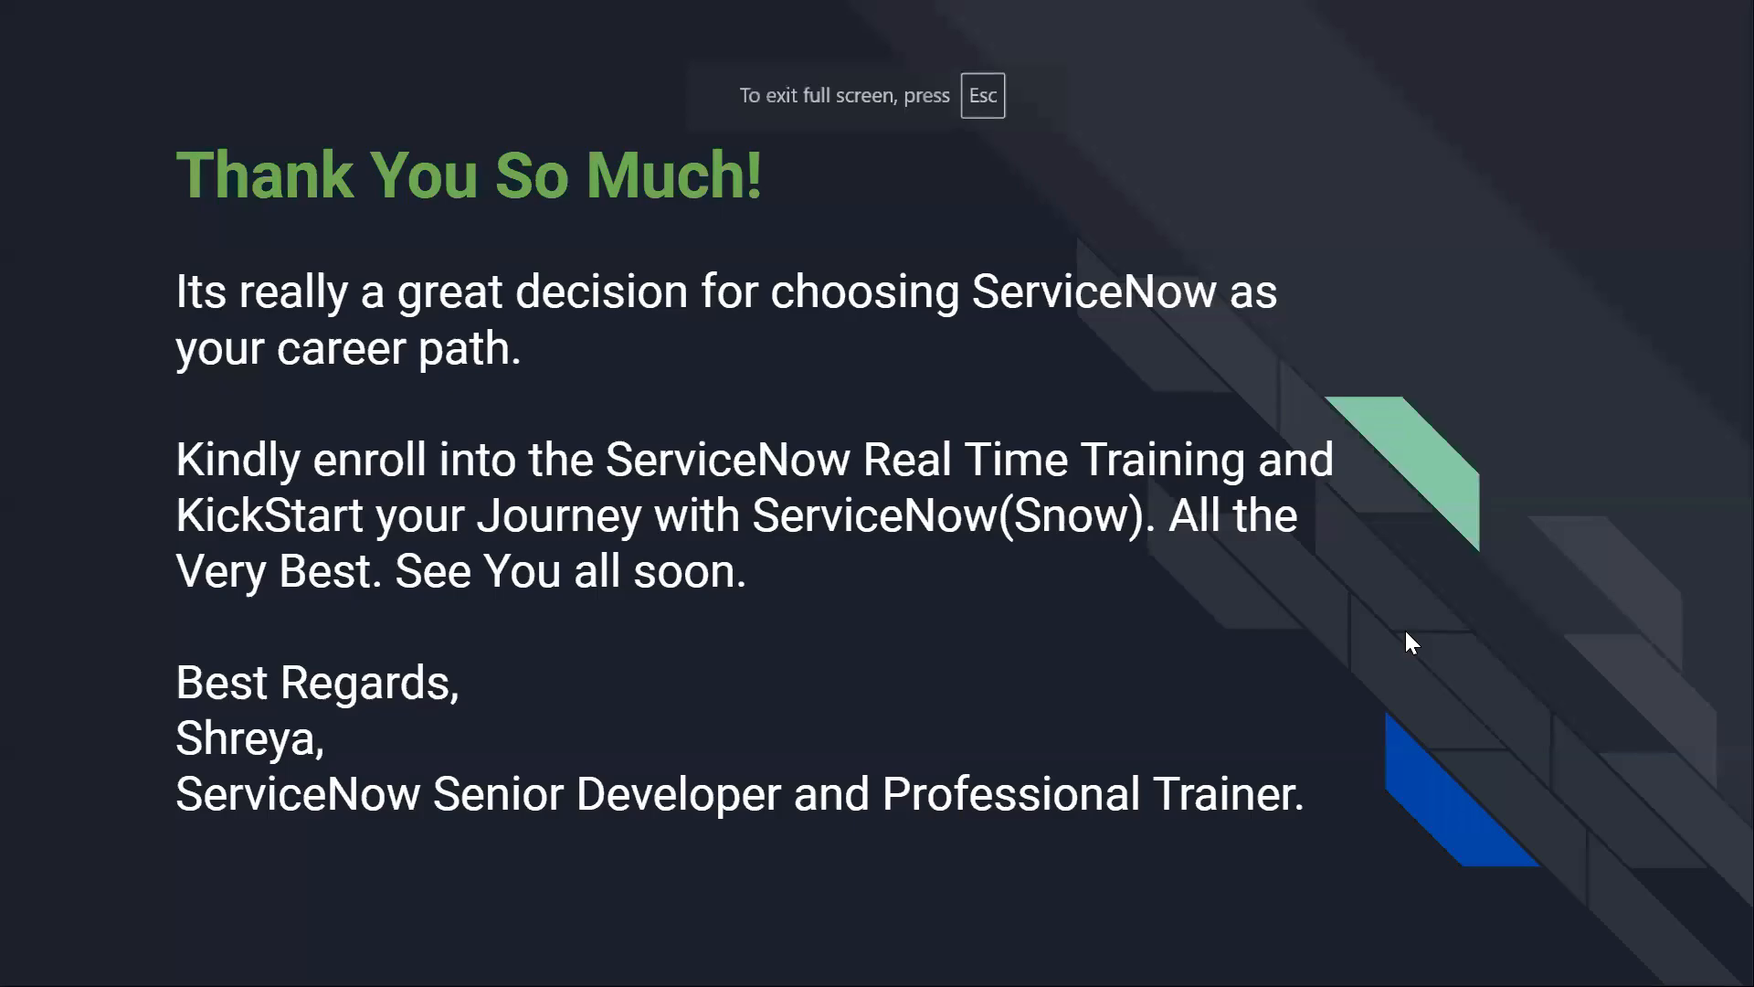
pyautogui.press('Escape')
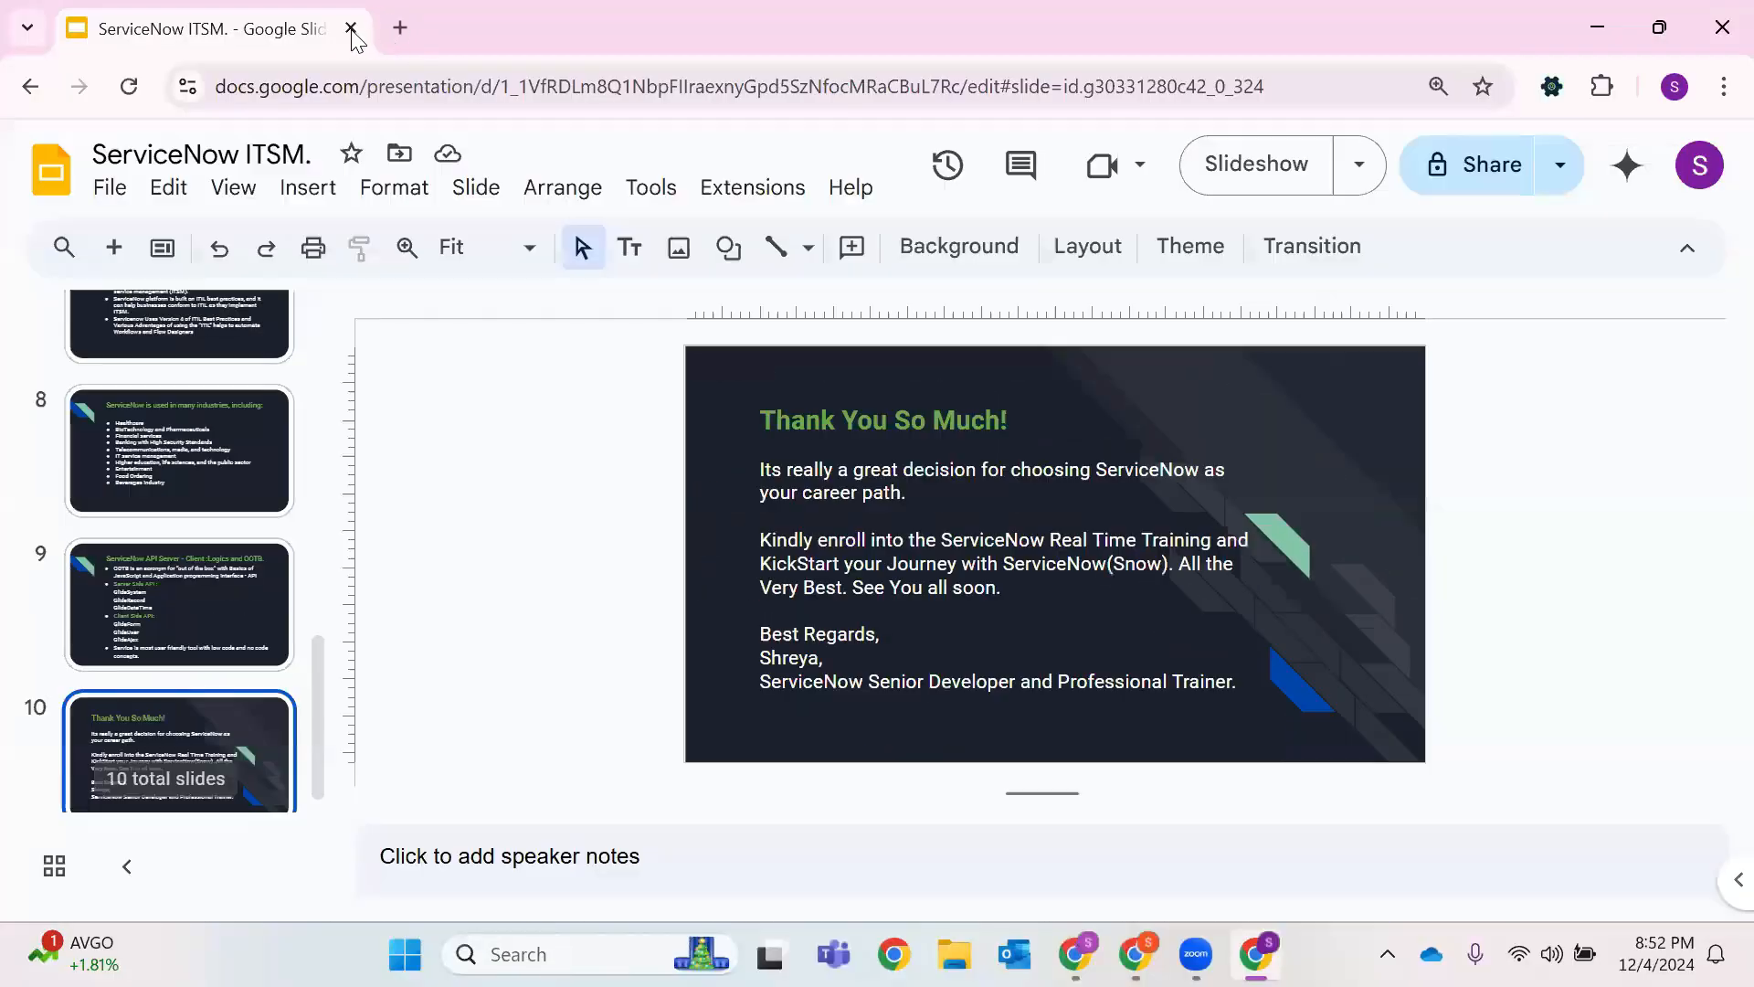
pyautogui.click(399, 28)
pyautogui.click(351, 30)
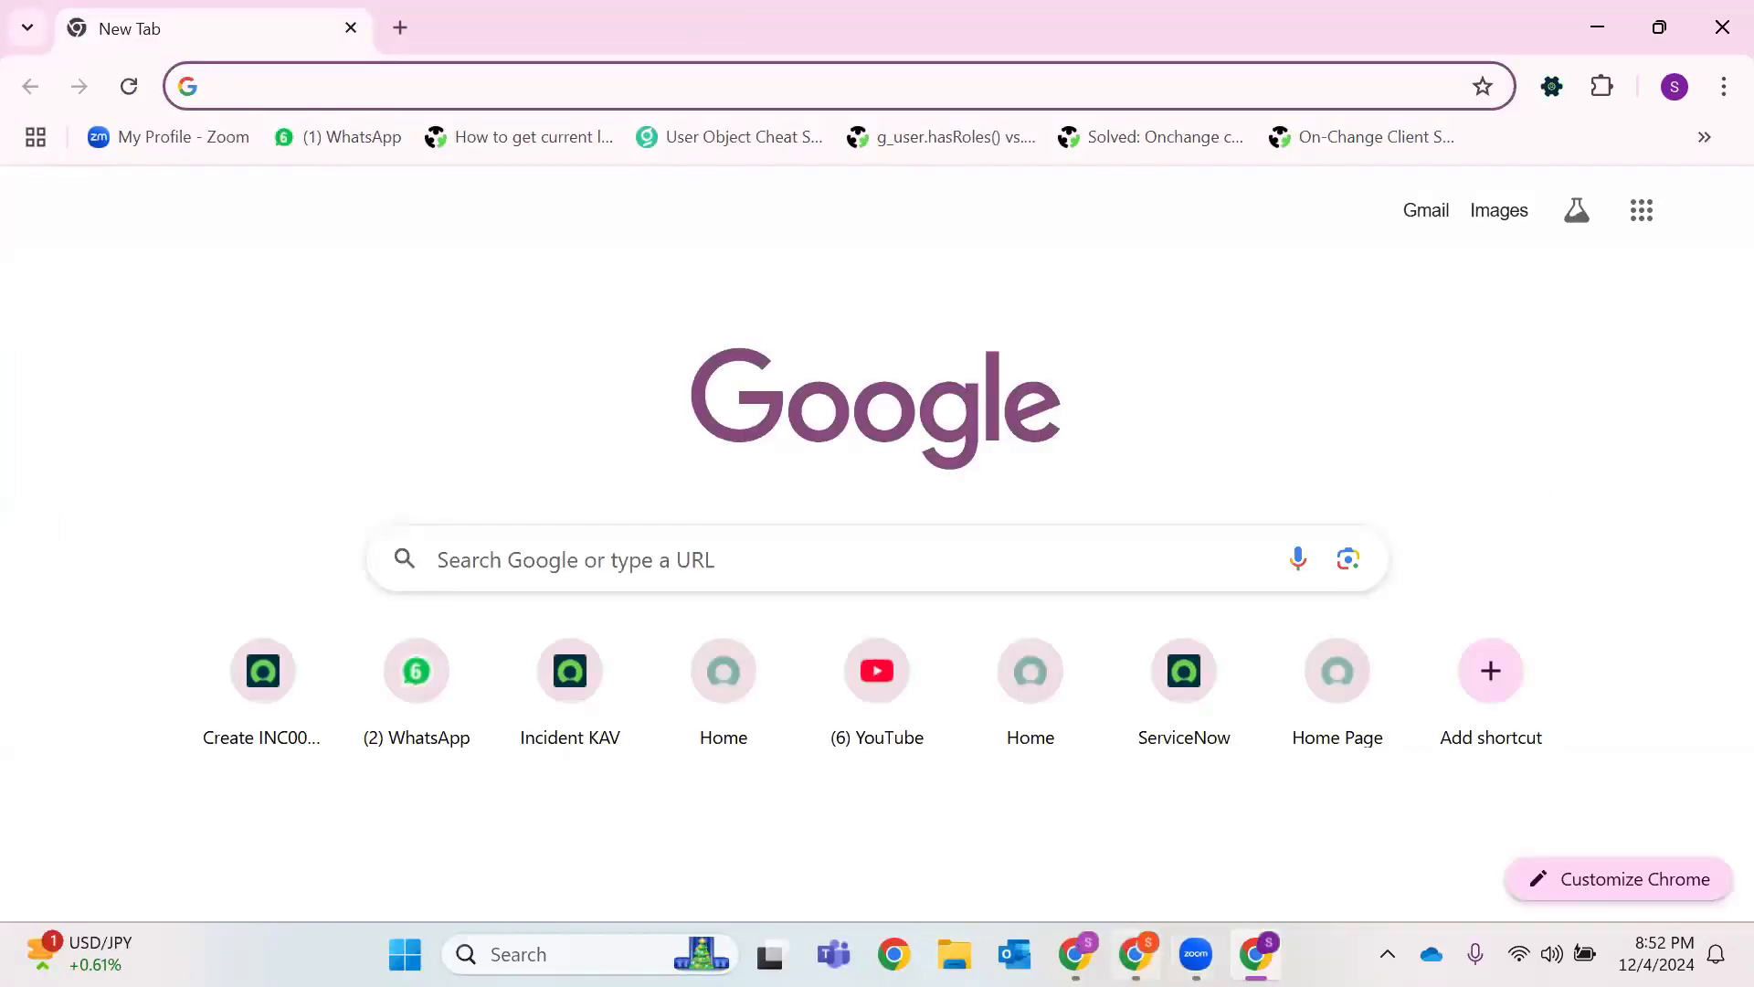
pyautogui.hotkey('alt', 'Tab')
pyautogui.click(1230, 27)
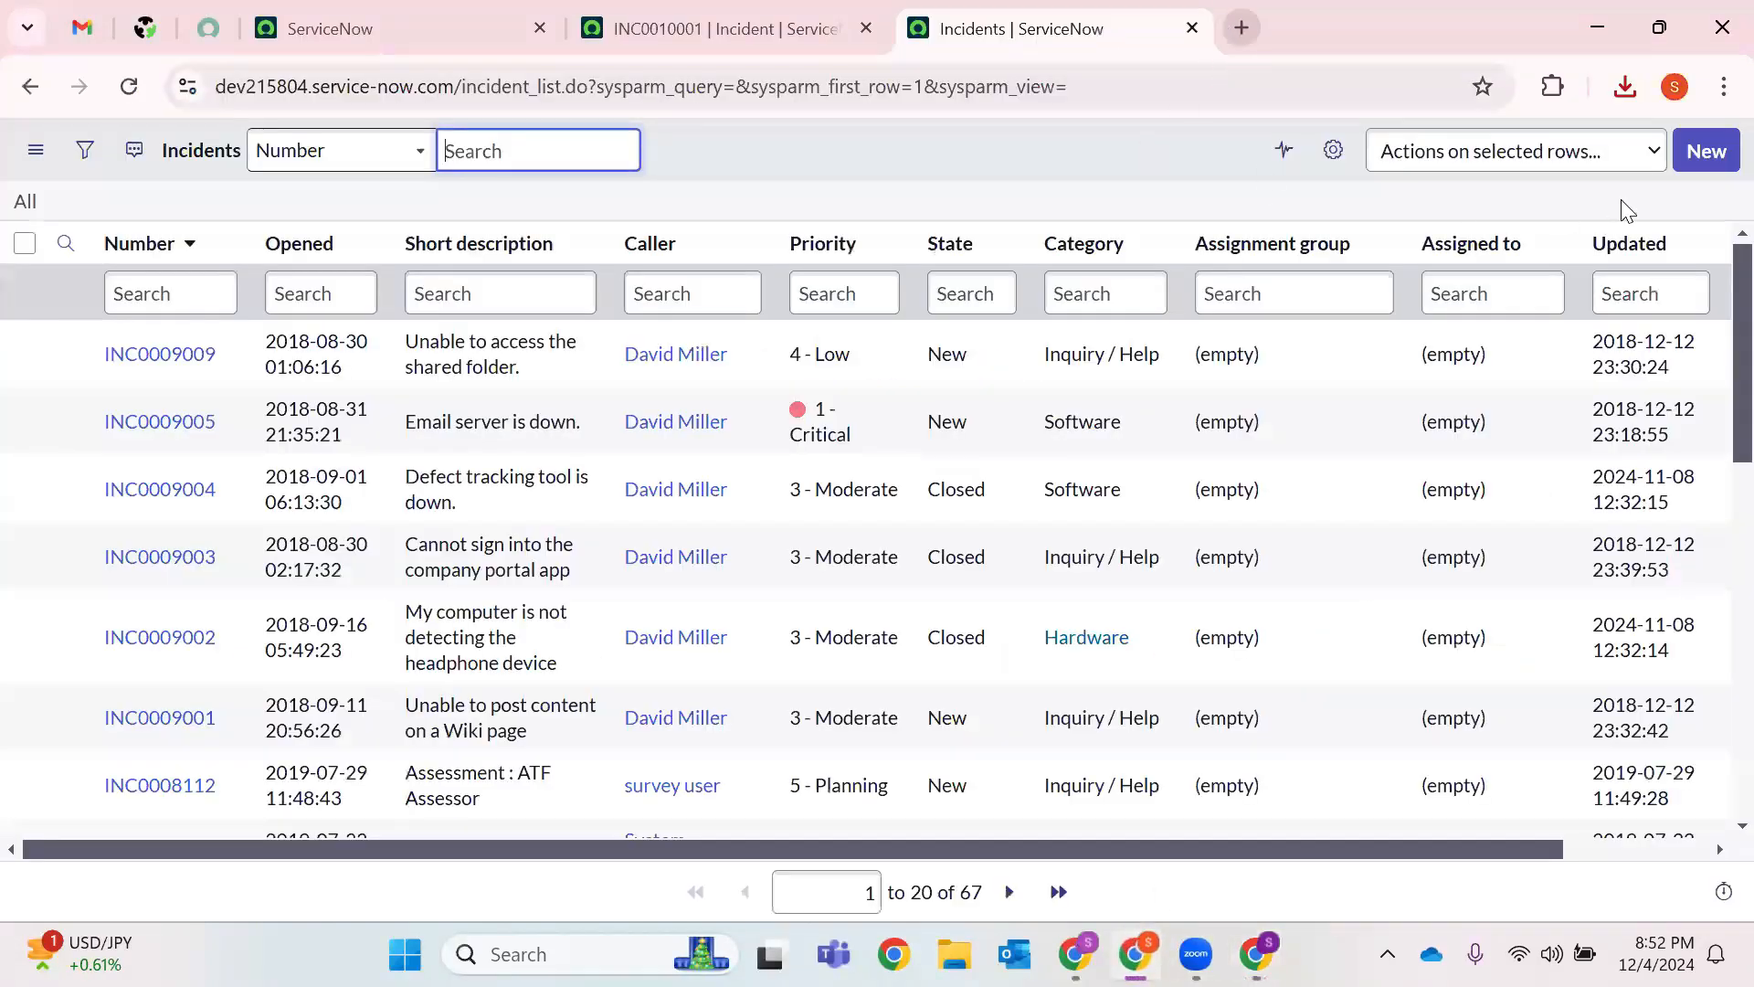
# Create a new blank Google Sheets spreadsheet from the Google apps menu.
pyautogui.click(1642, 163)
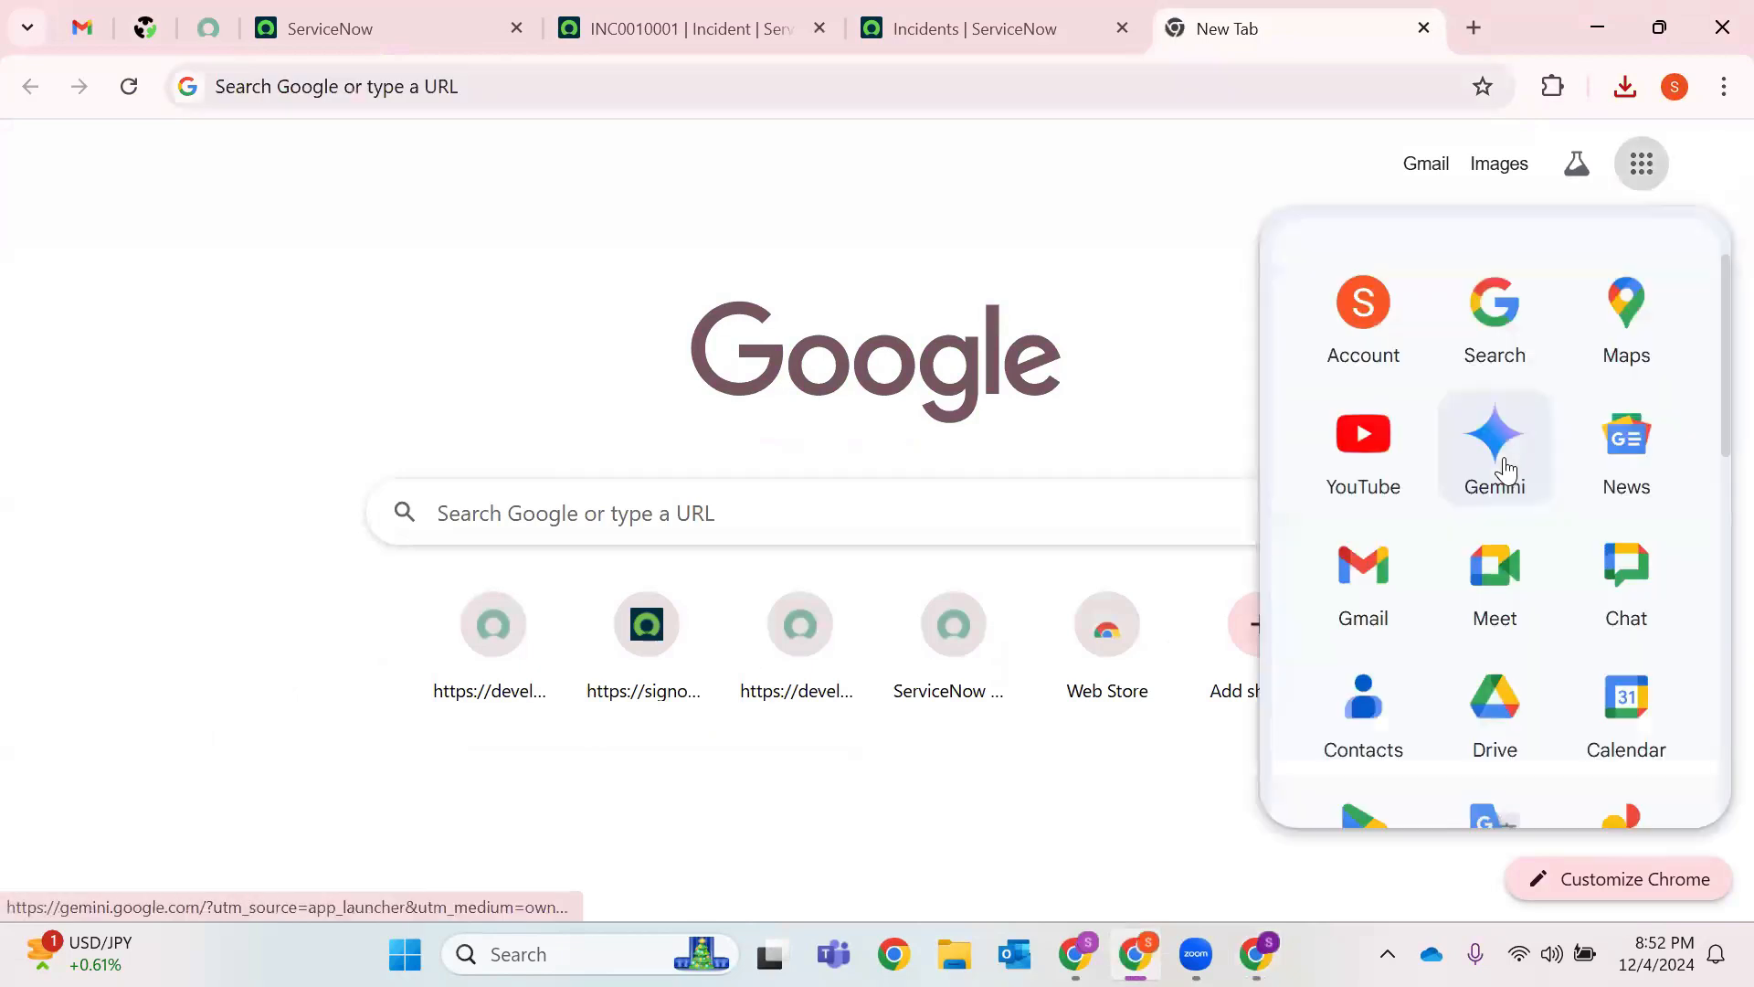
pyautogui.scroll(-5, 1499, 486)
pyautogui.scroll(2, 1653, 384)
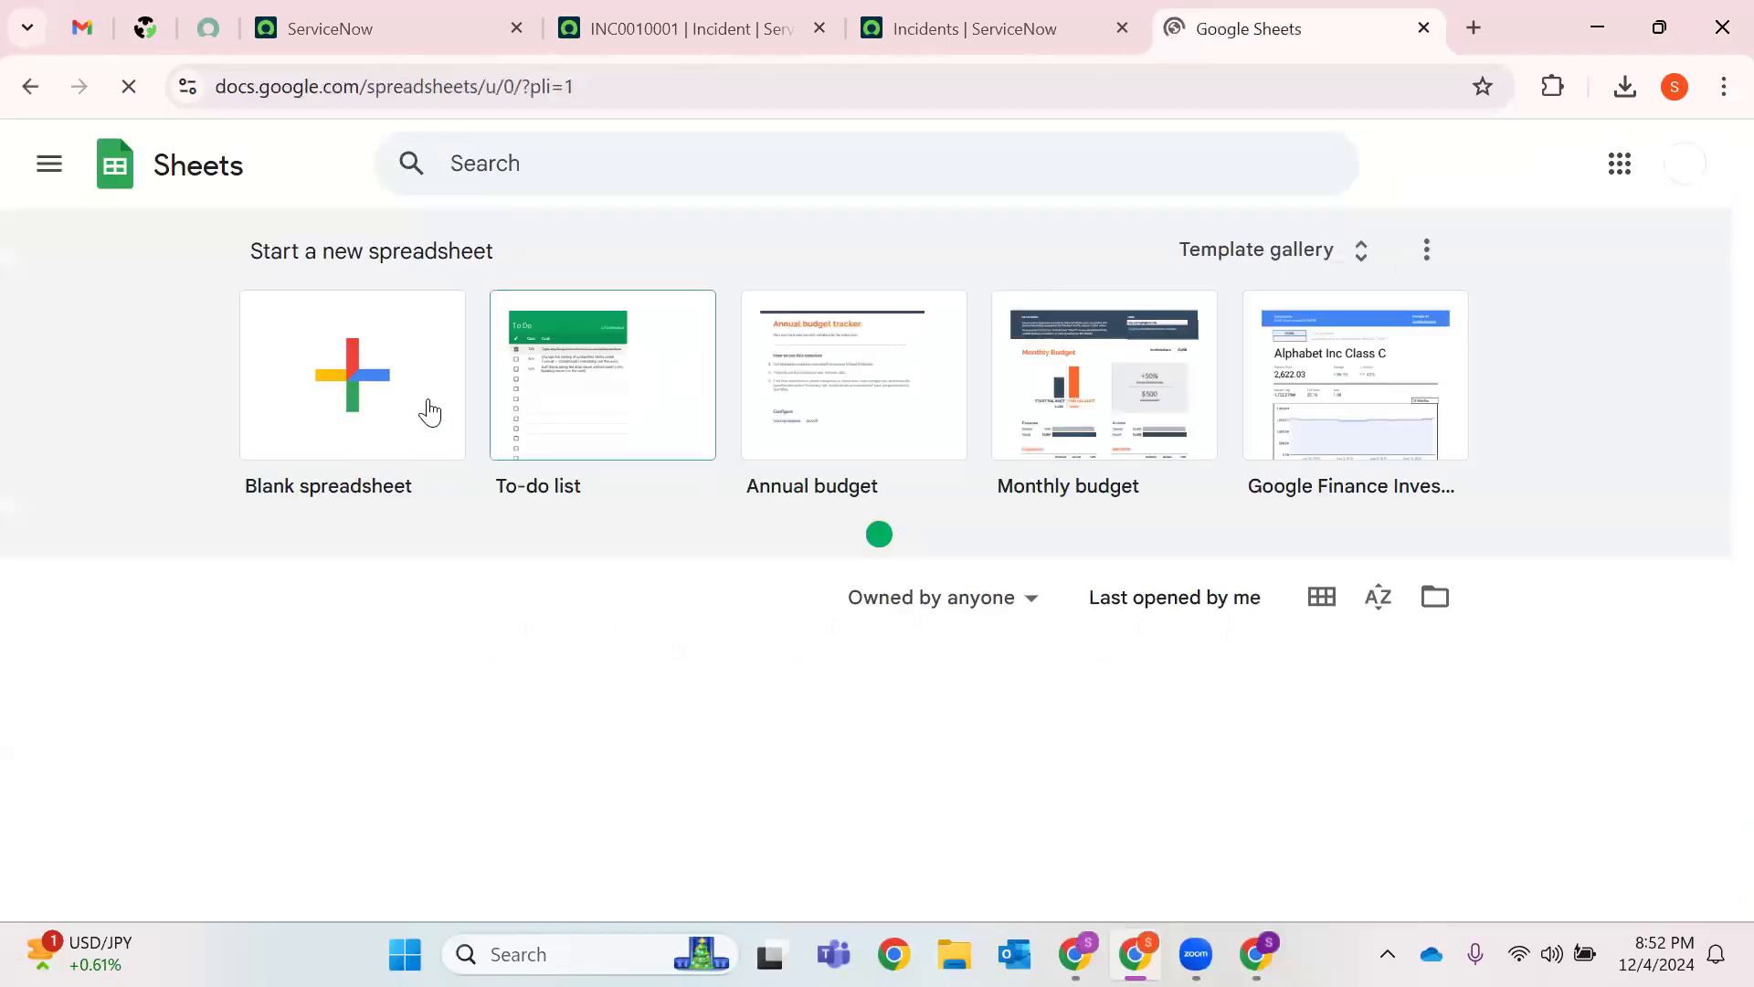
pyautogui.click(293, 364)
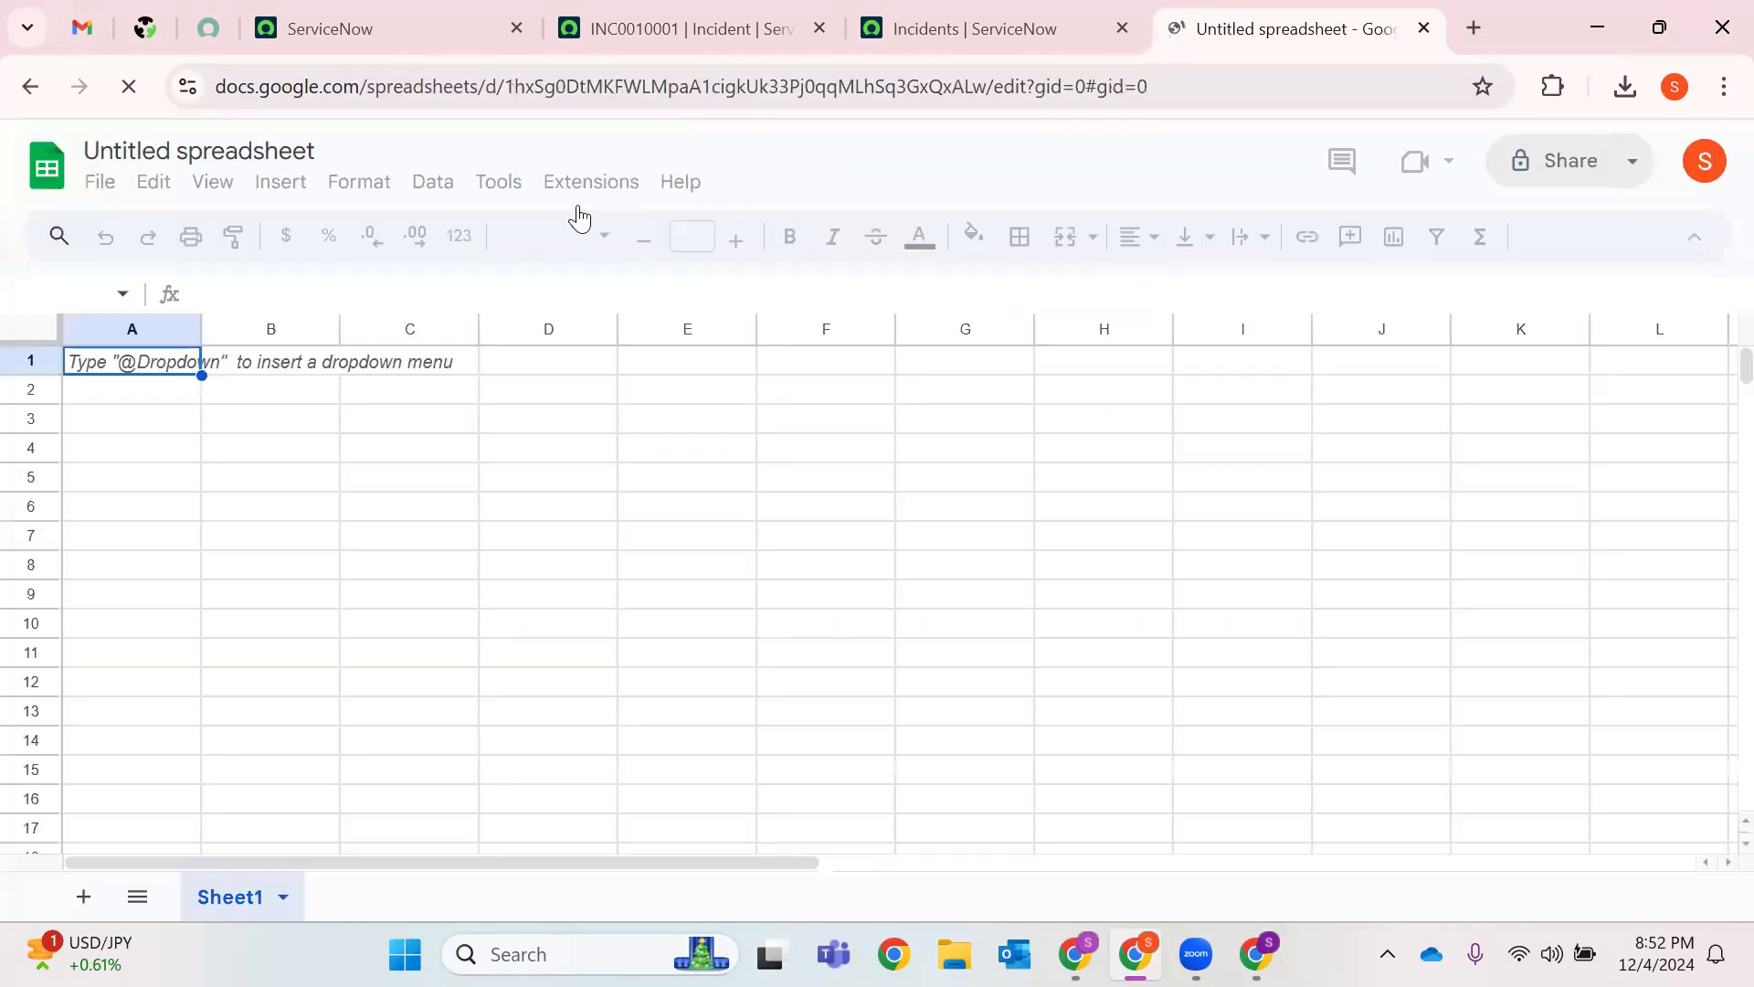
# Upload and open incident (5) from the Downloads folder, then close the Tables side panel.
pyautogui.click(99, 183)
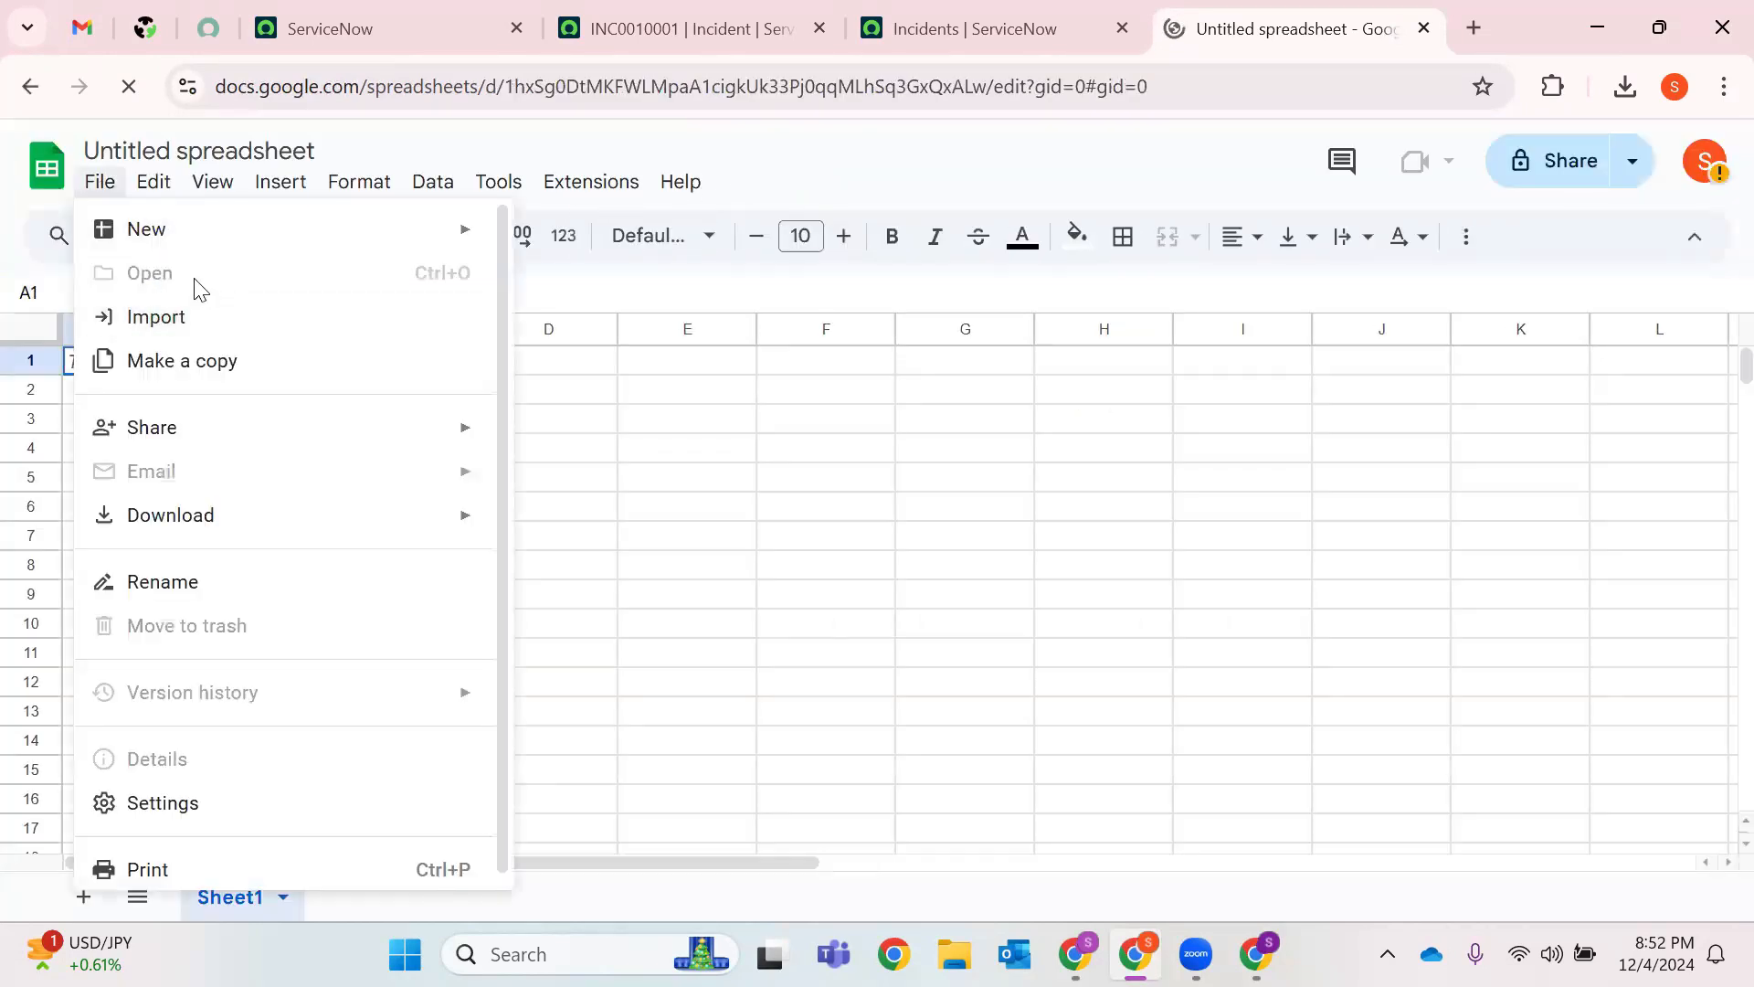
pyautogui.click(680, 434)
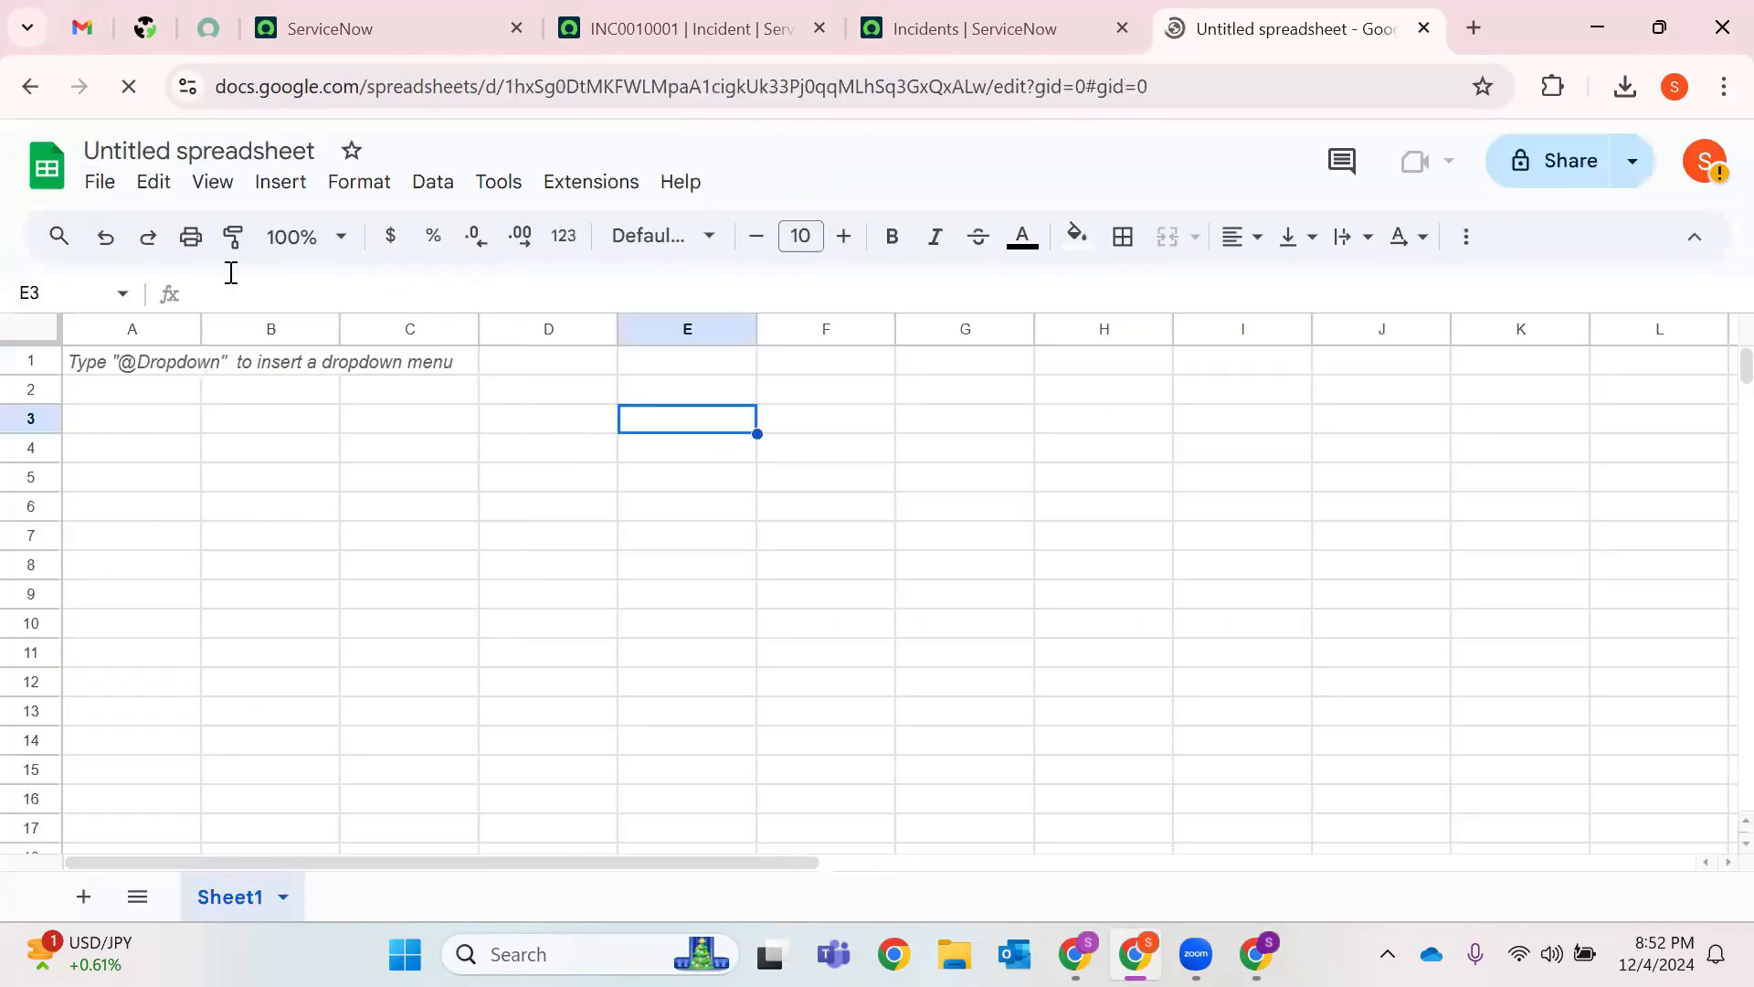
pyautogui.click(100, 181)
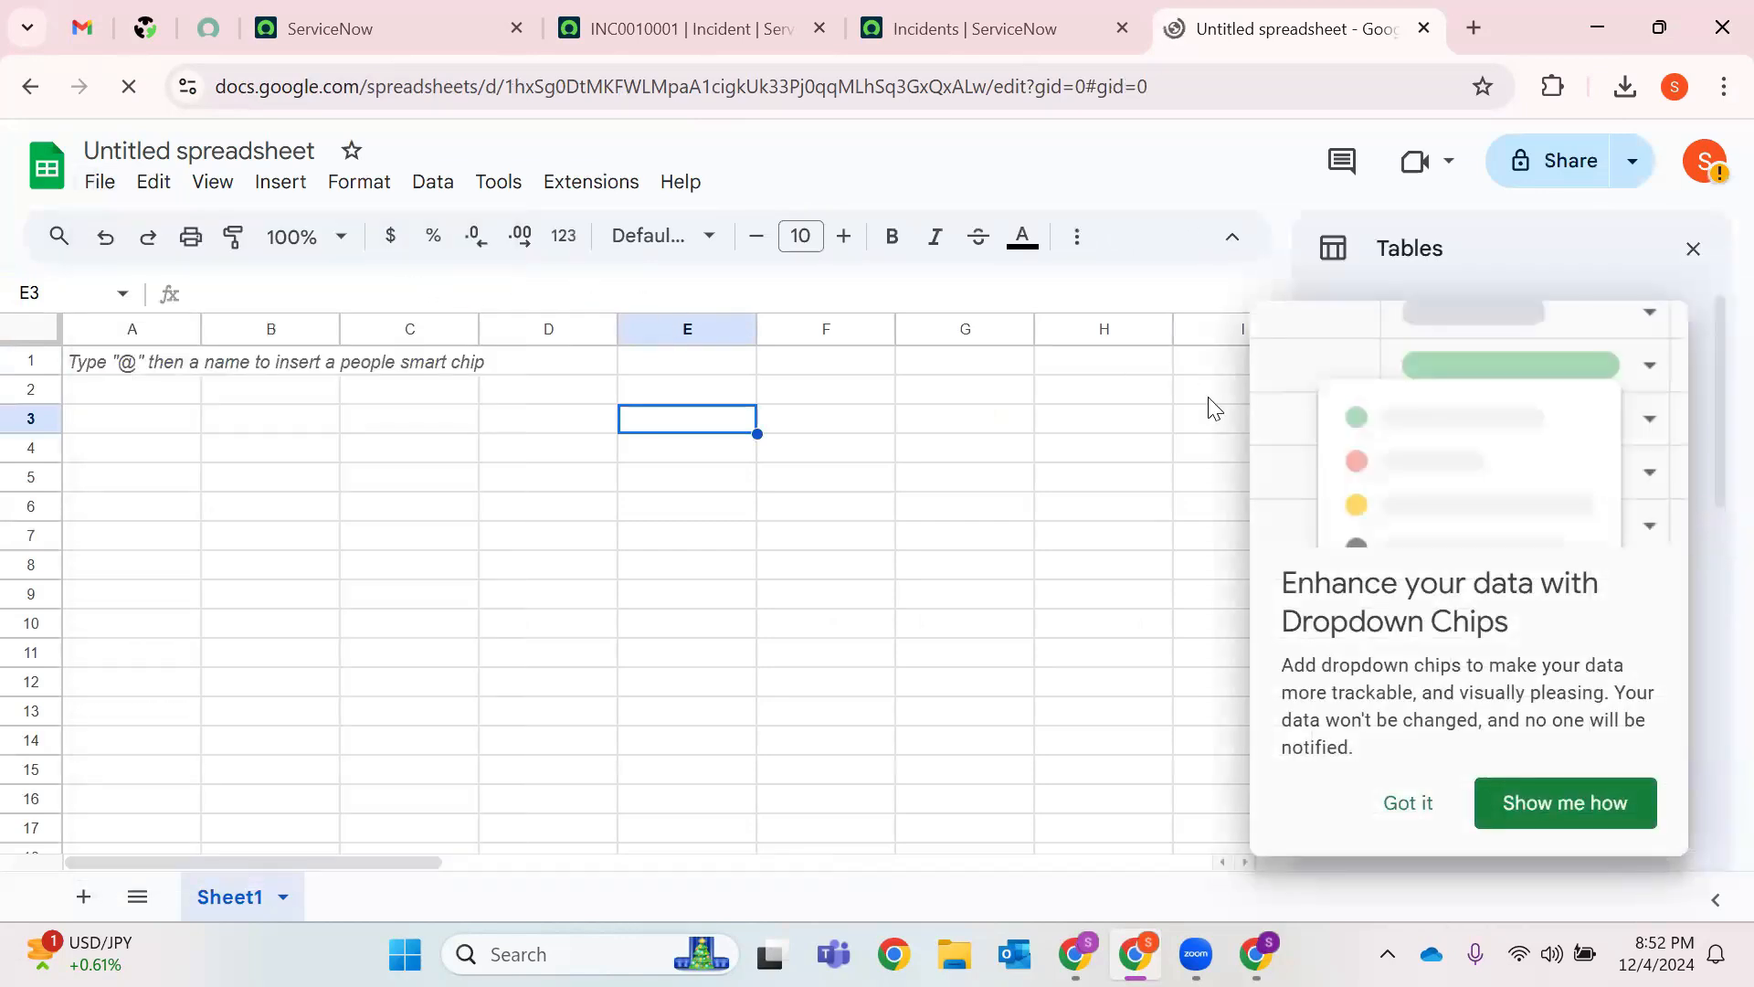
pyautogui.click(114, 186)
pyautogui.click(150, 273)
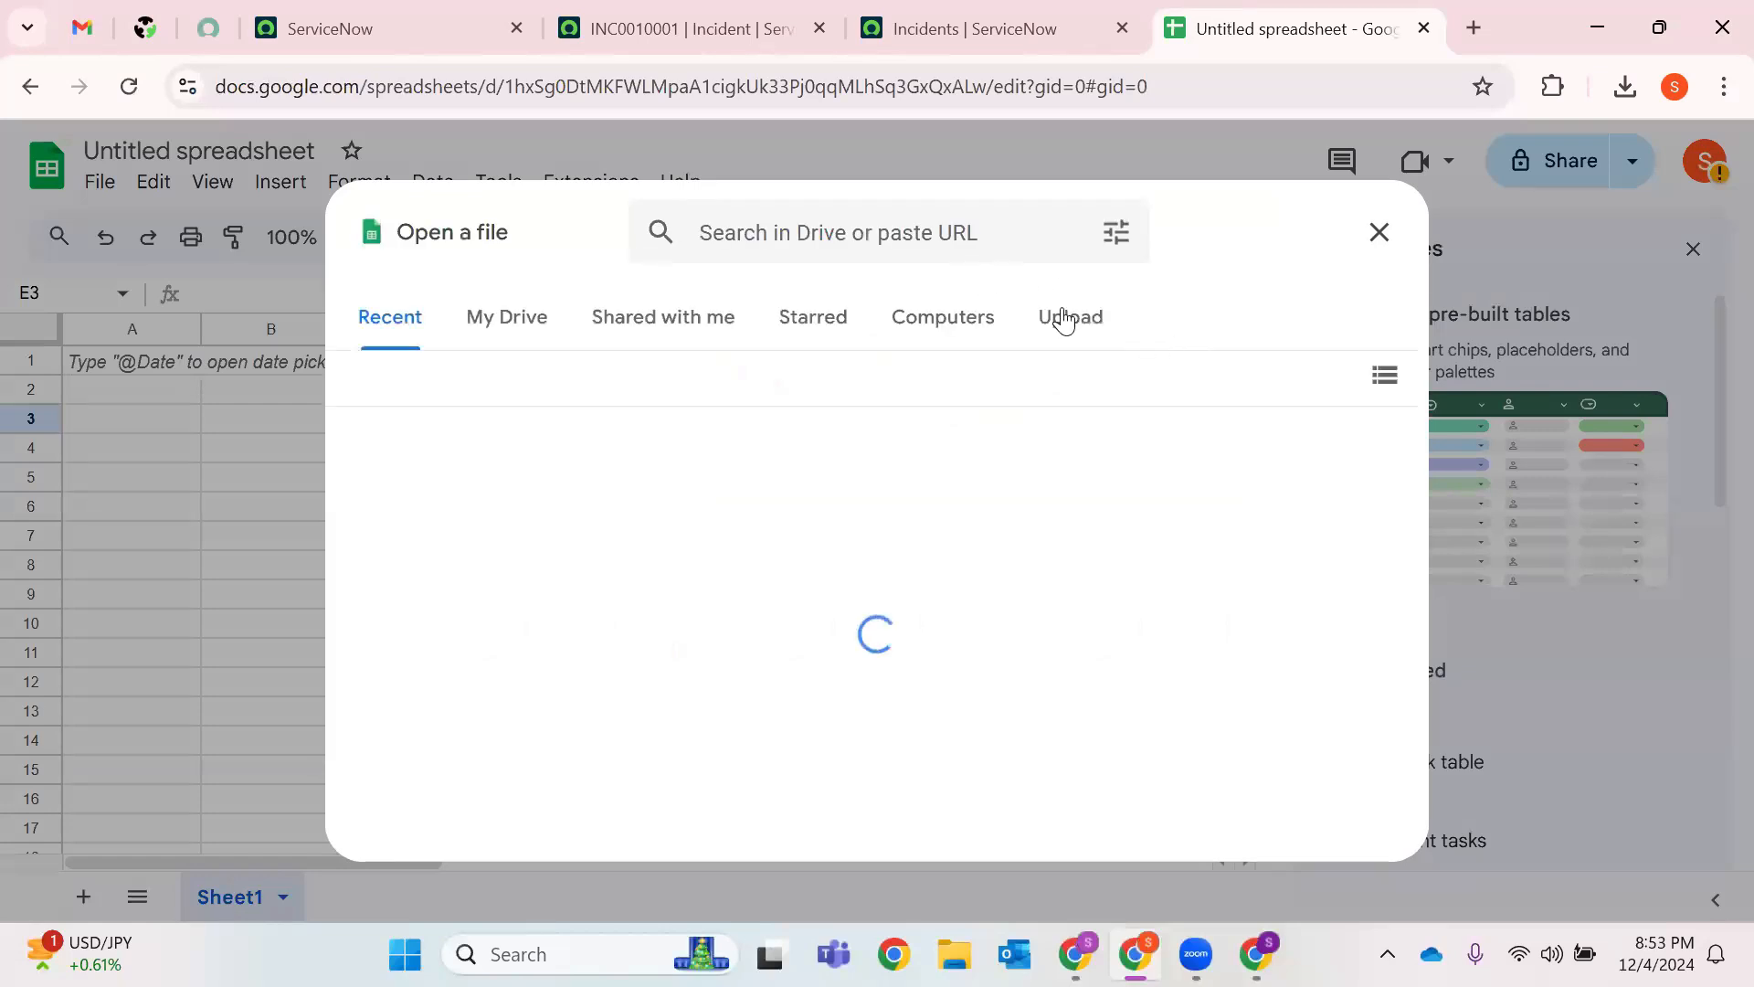
pyautogui.click(1063, 317)
pyautogui.click(897, 717)
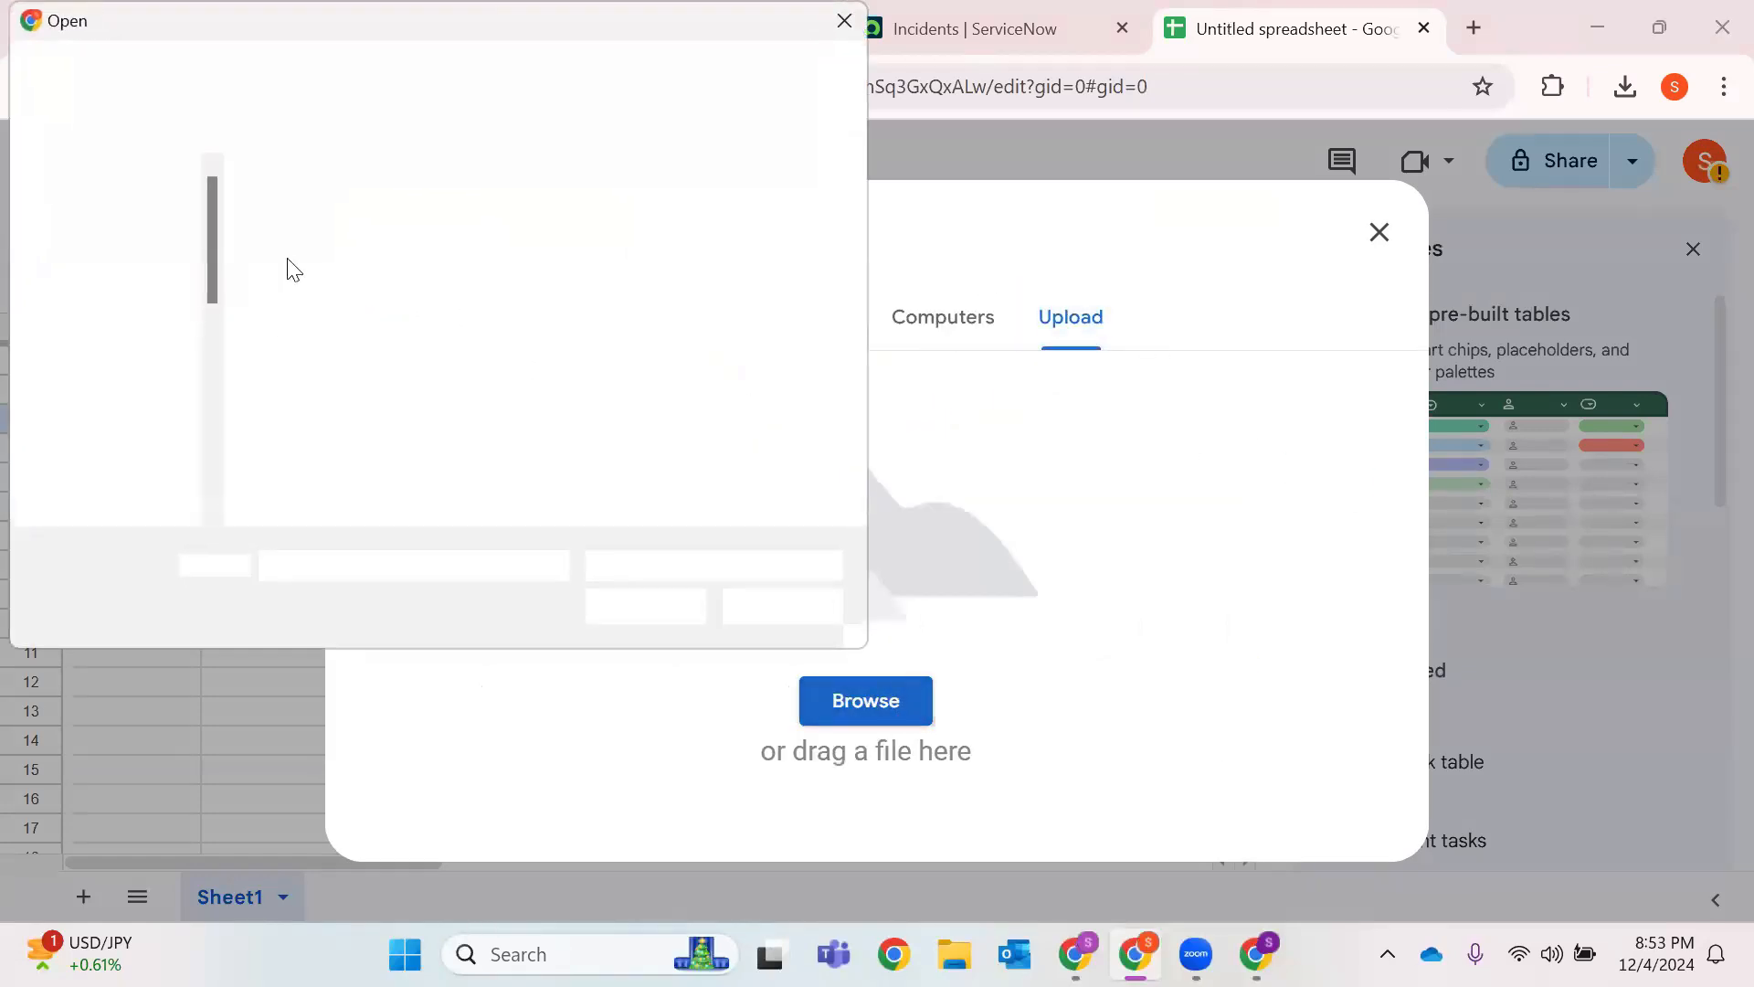
pyautogui.click(135, 358)
pyautogui.click(340, 255)
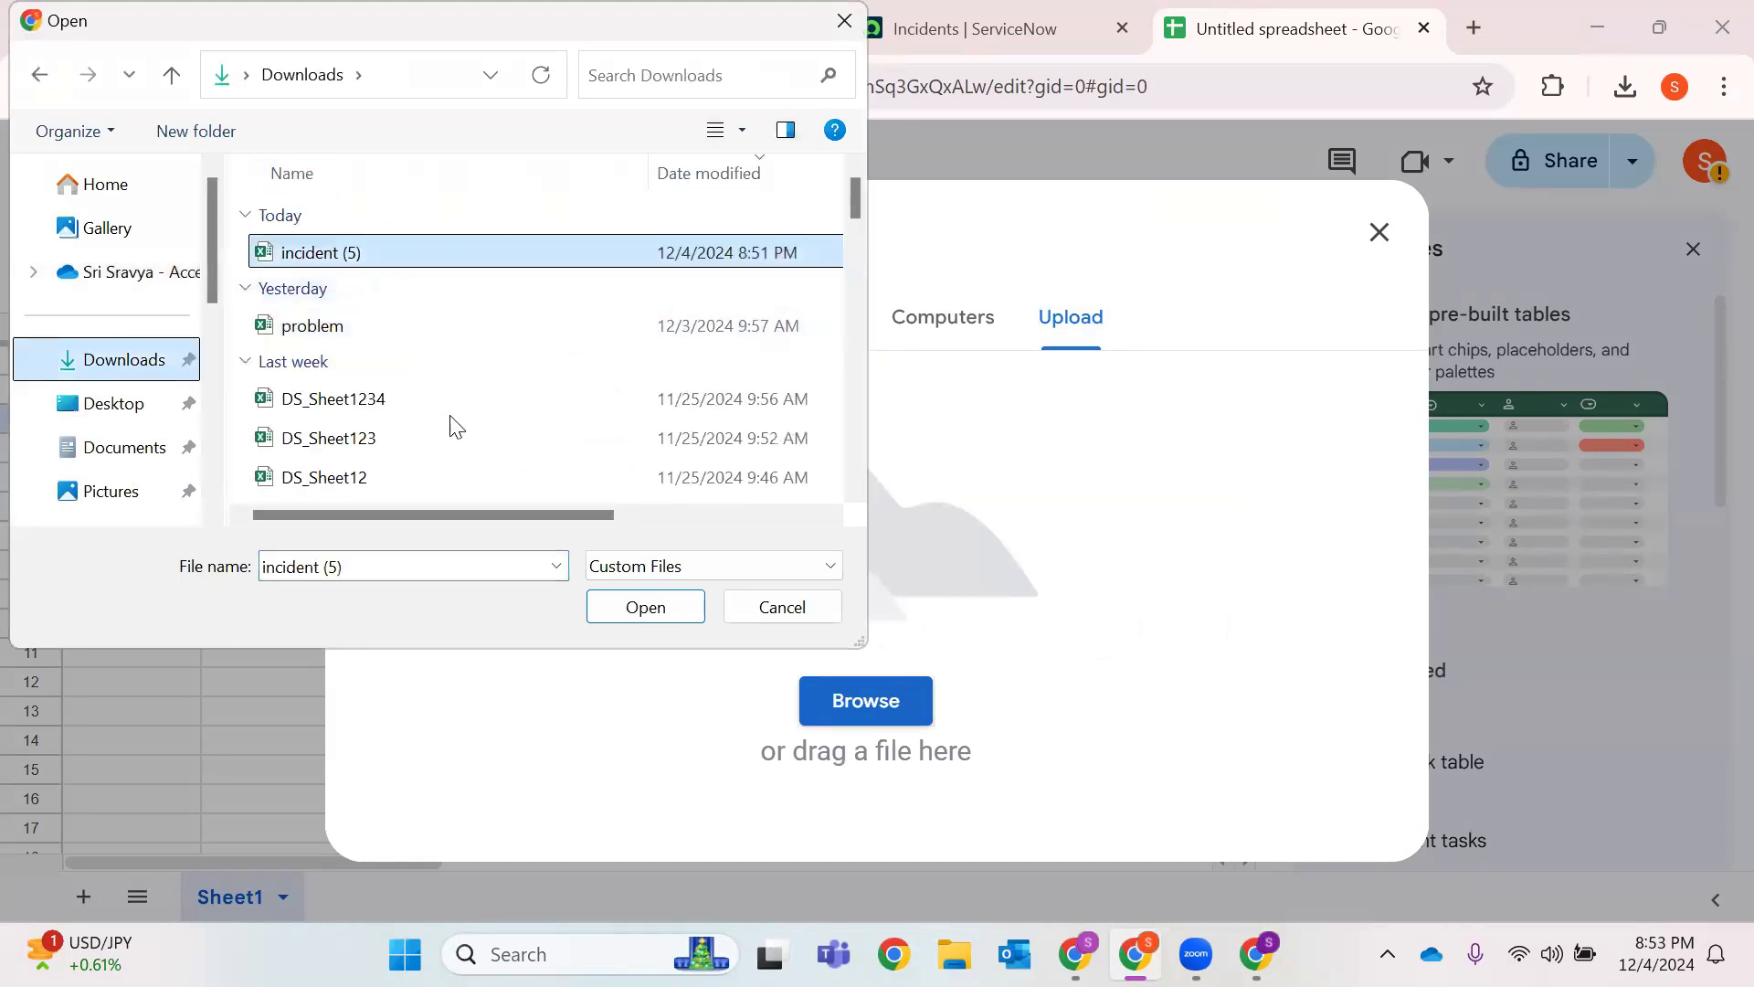
pyautogui.click(701, 621)
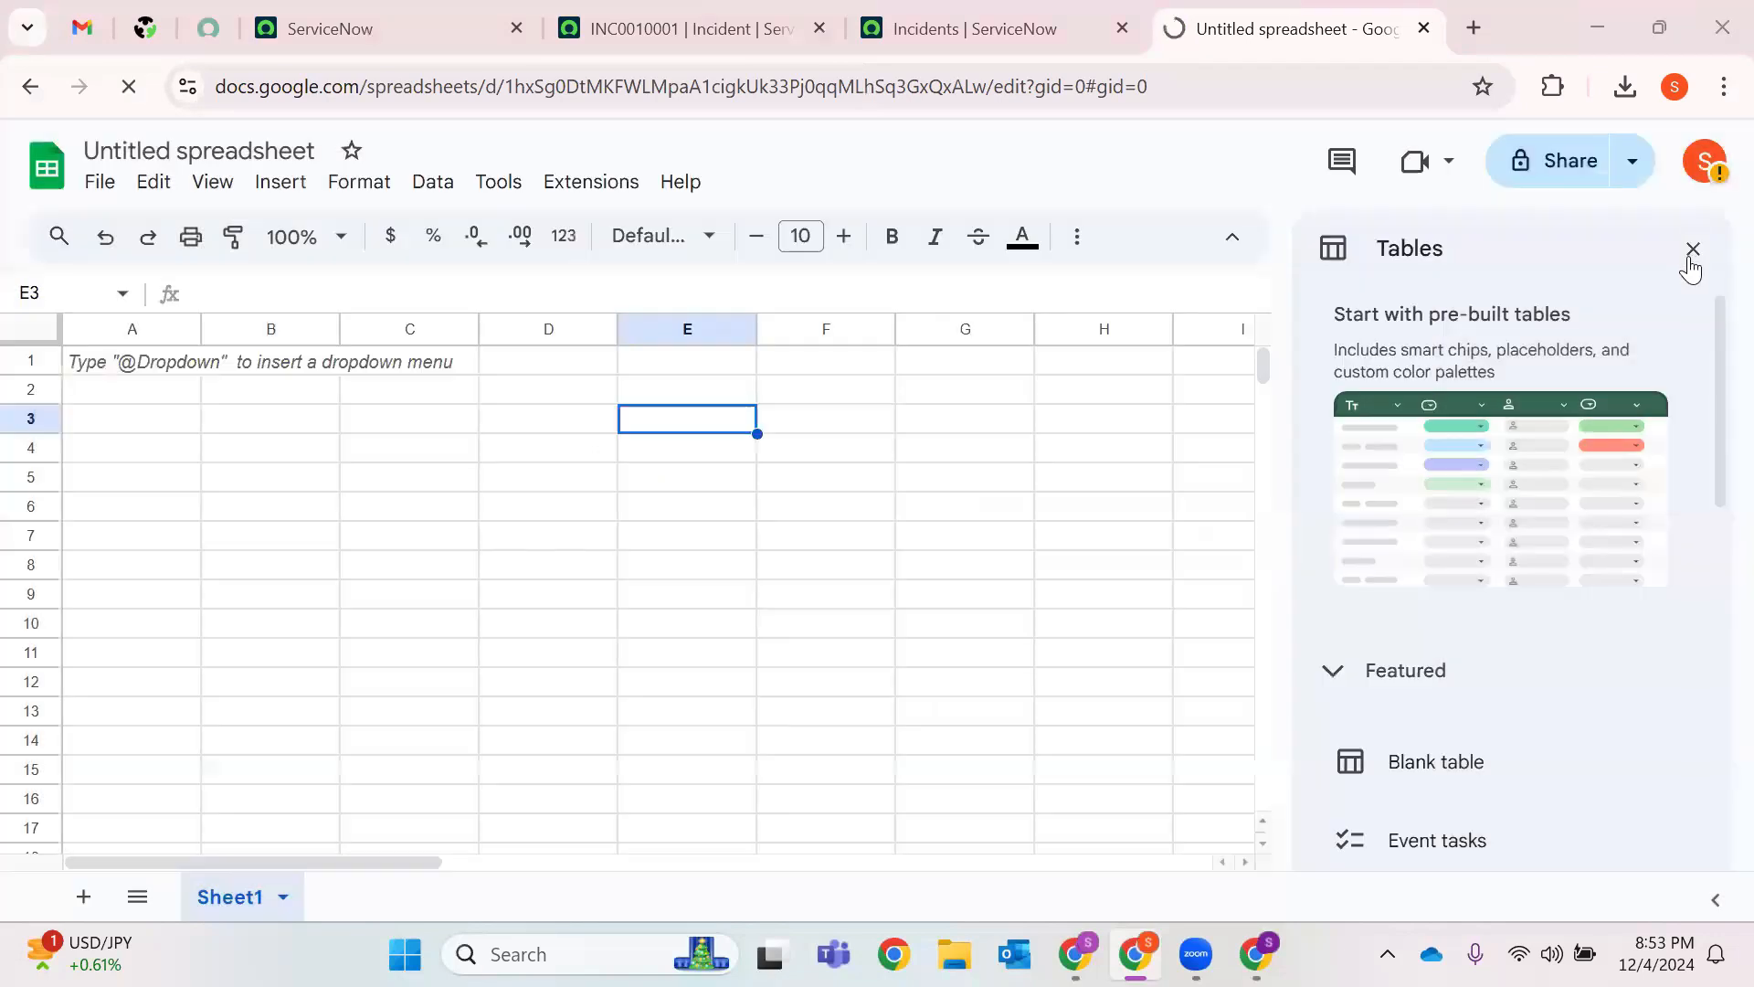
pyautogui.click(1692, 252)
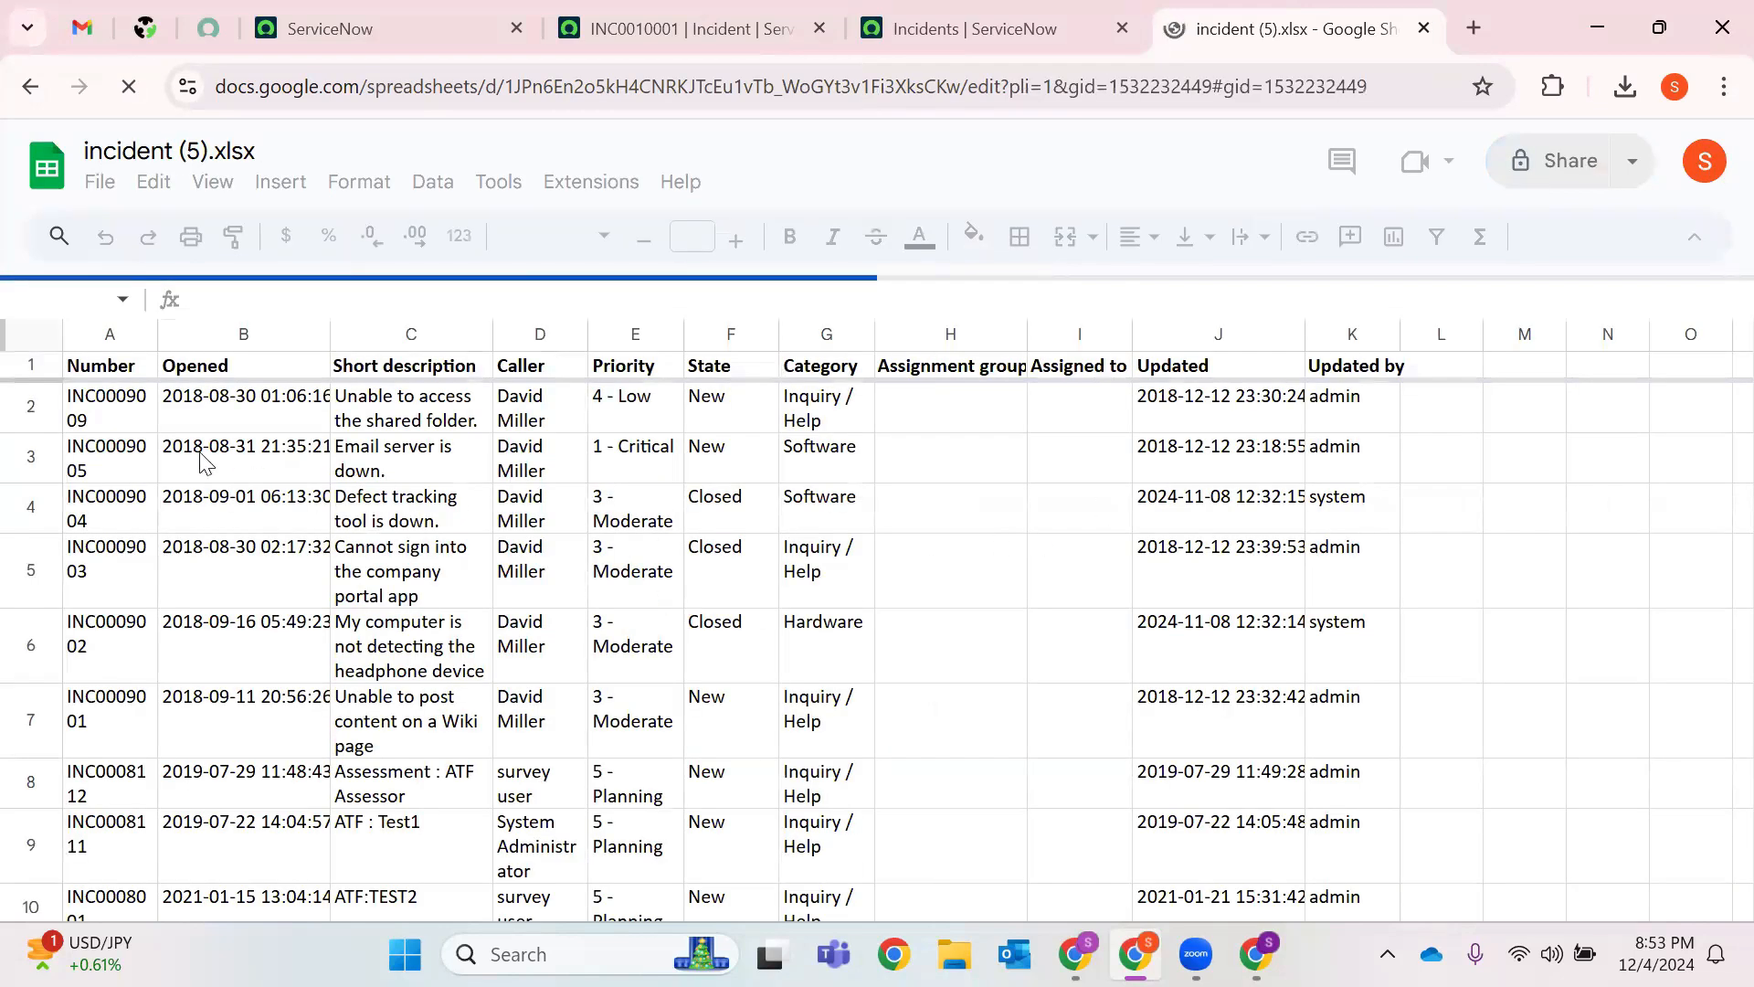
# Dismiss the Data extraction announcement and select the first incident number, INC0009009.
pyautogui.scroll(-5, 559, 457)
pyautogui.scroll(-6, 559, 500)
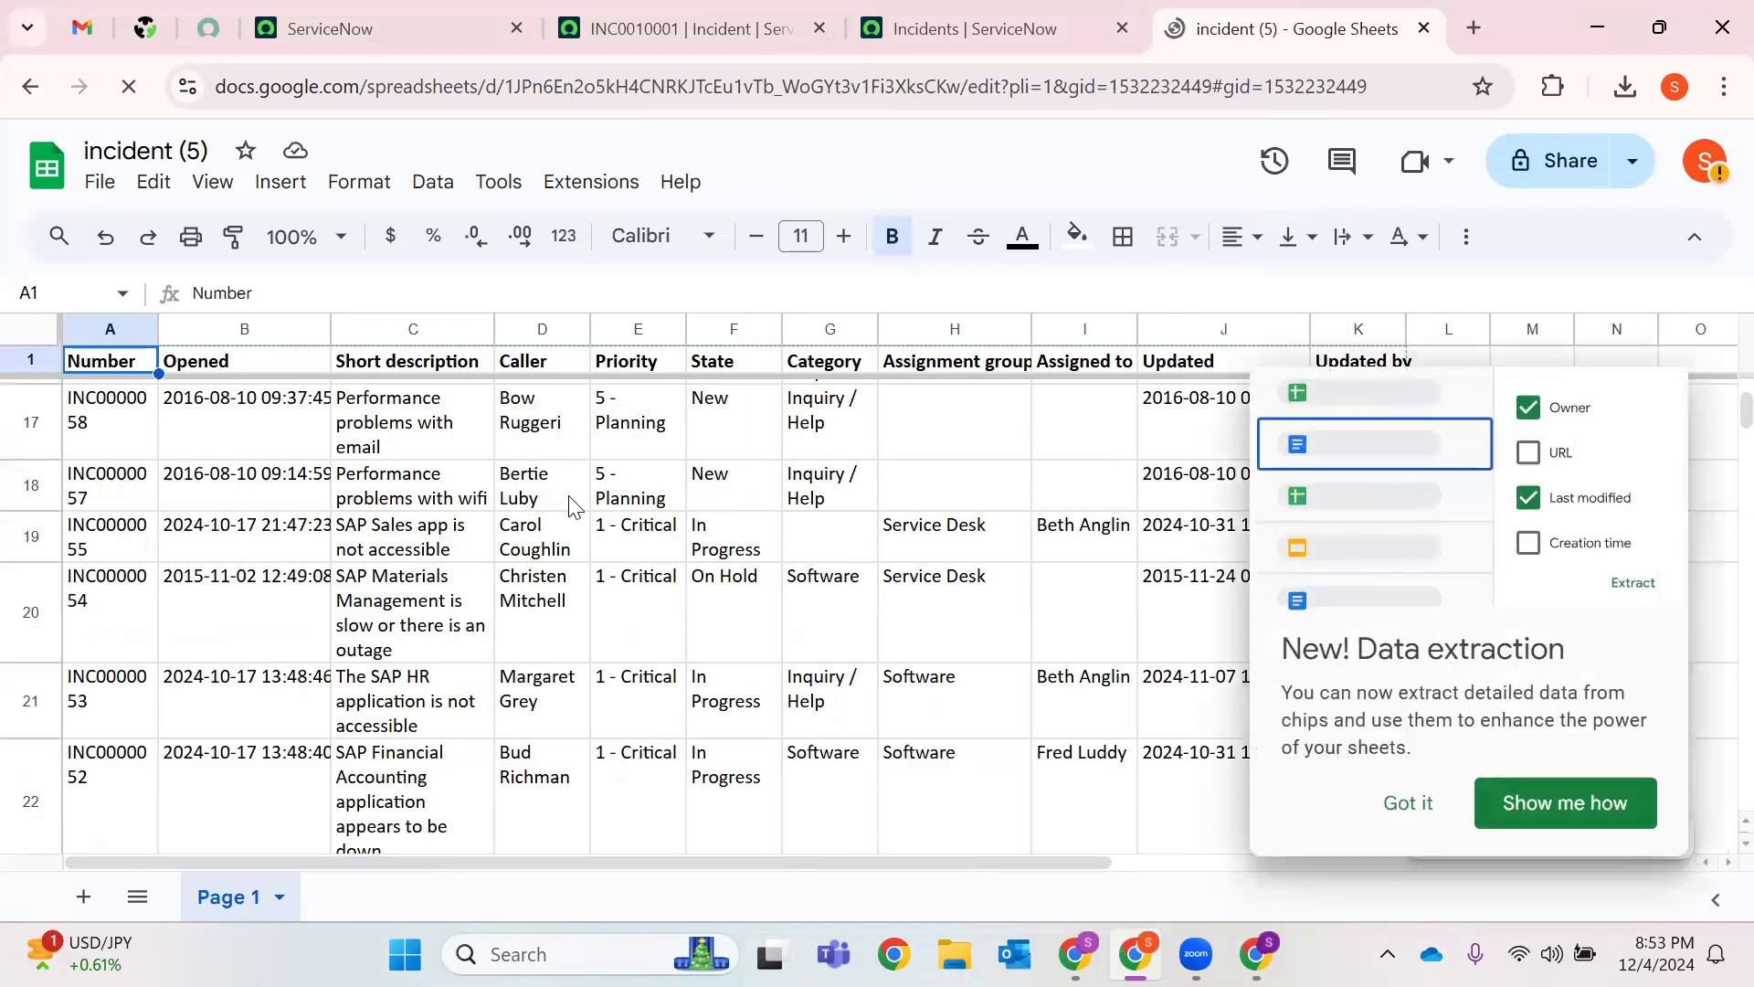
pyautogui.scroll(6, 572, 502)
pyautogui.click(1398, 809)
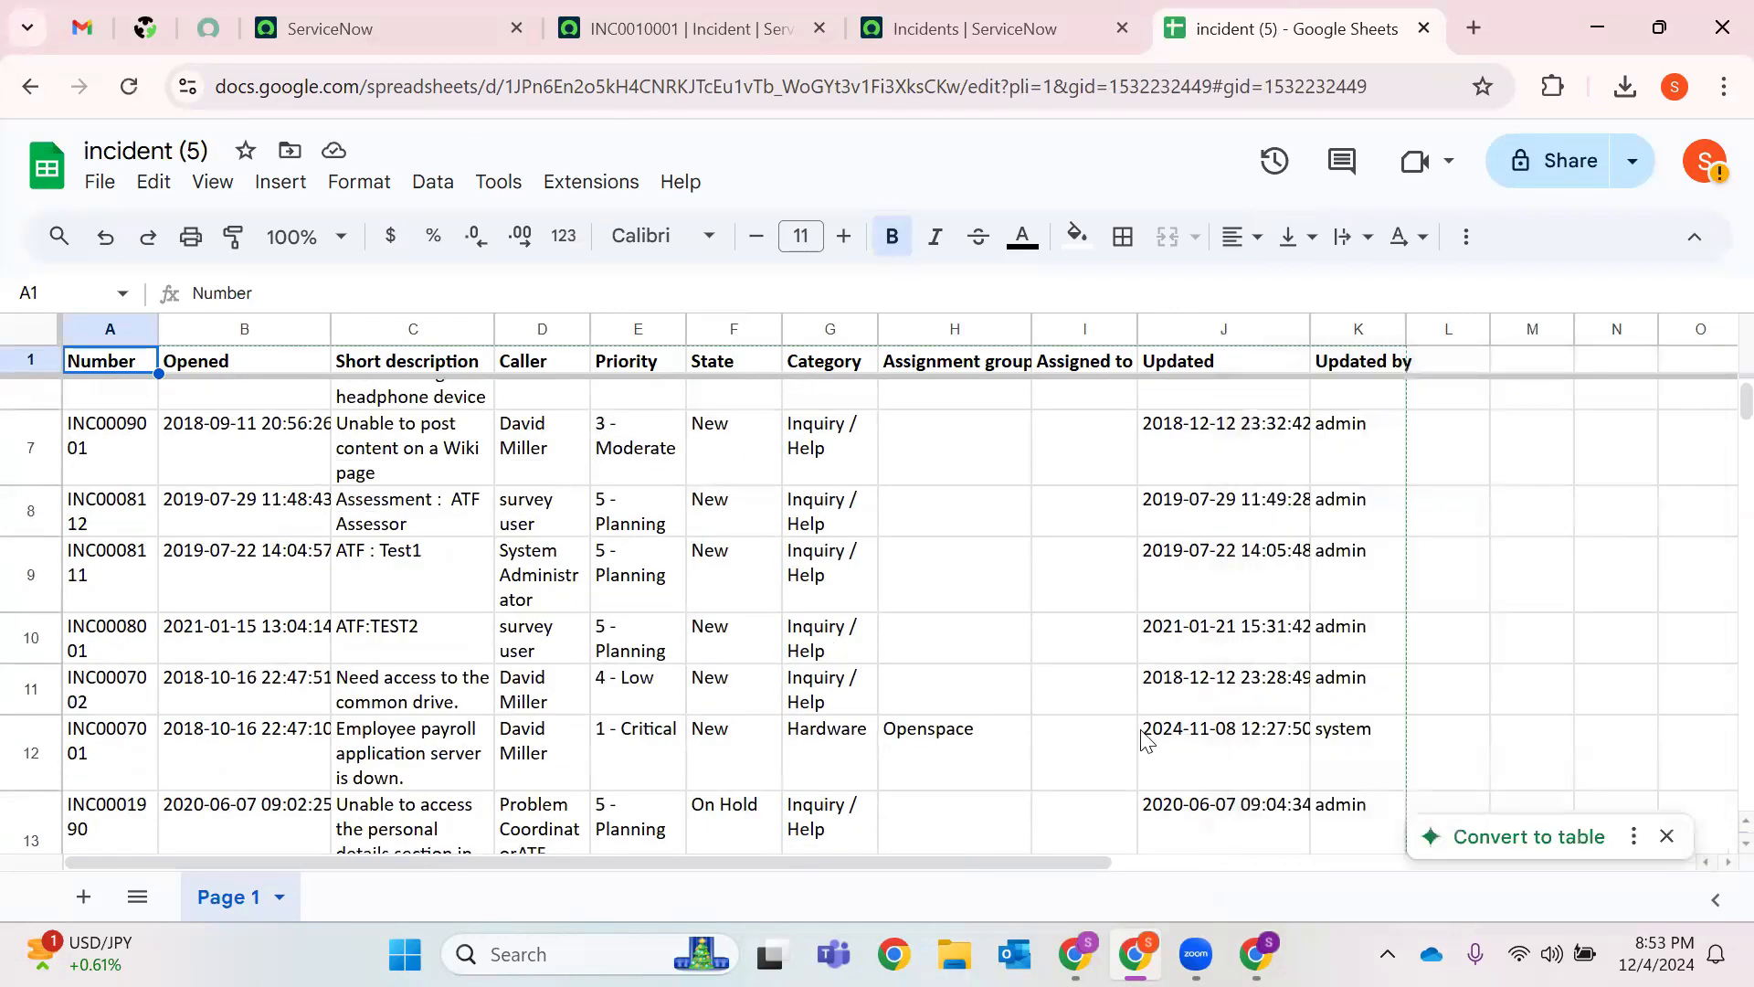
pyautogui.scroll(3, 1123, 704)
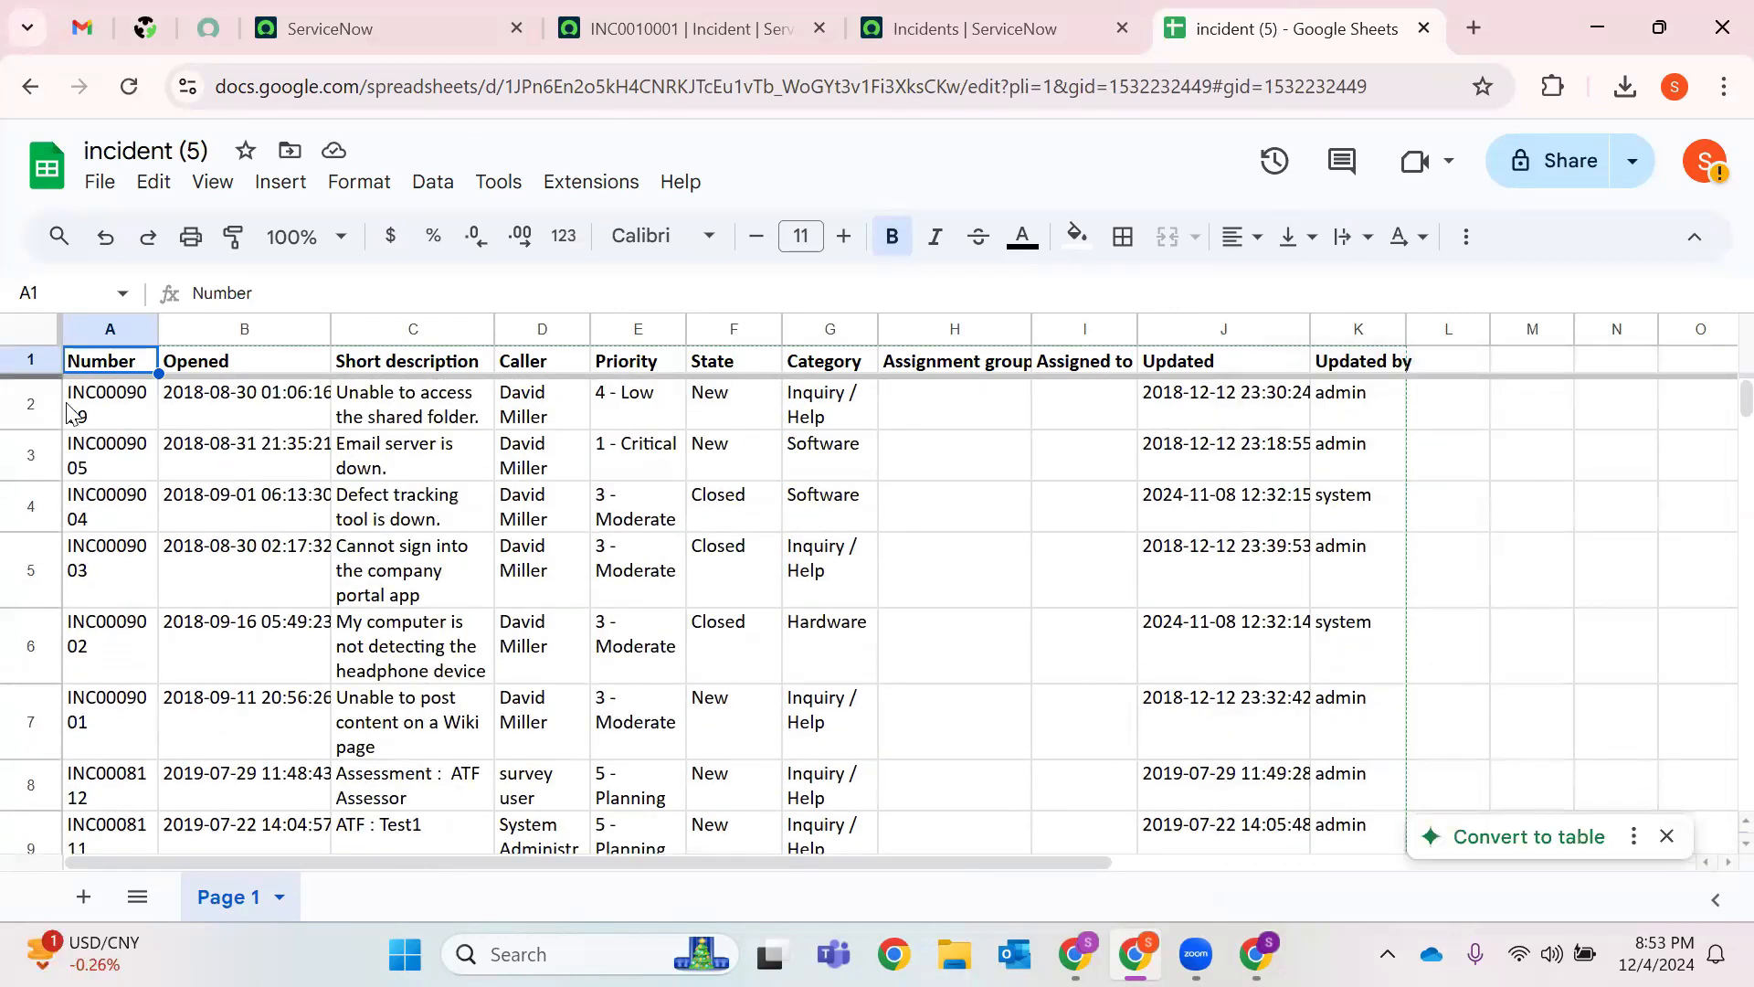
pyautogui.click(114, 411)
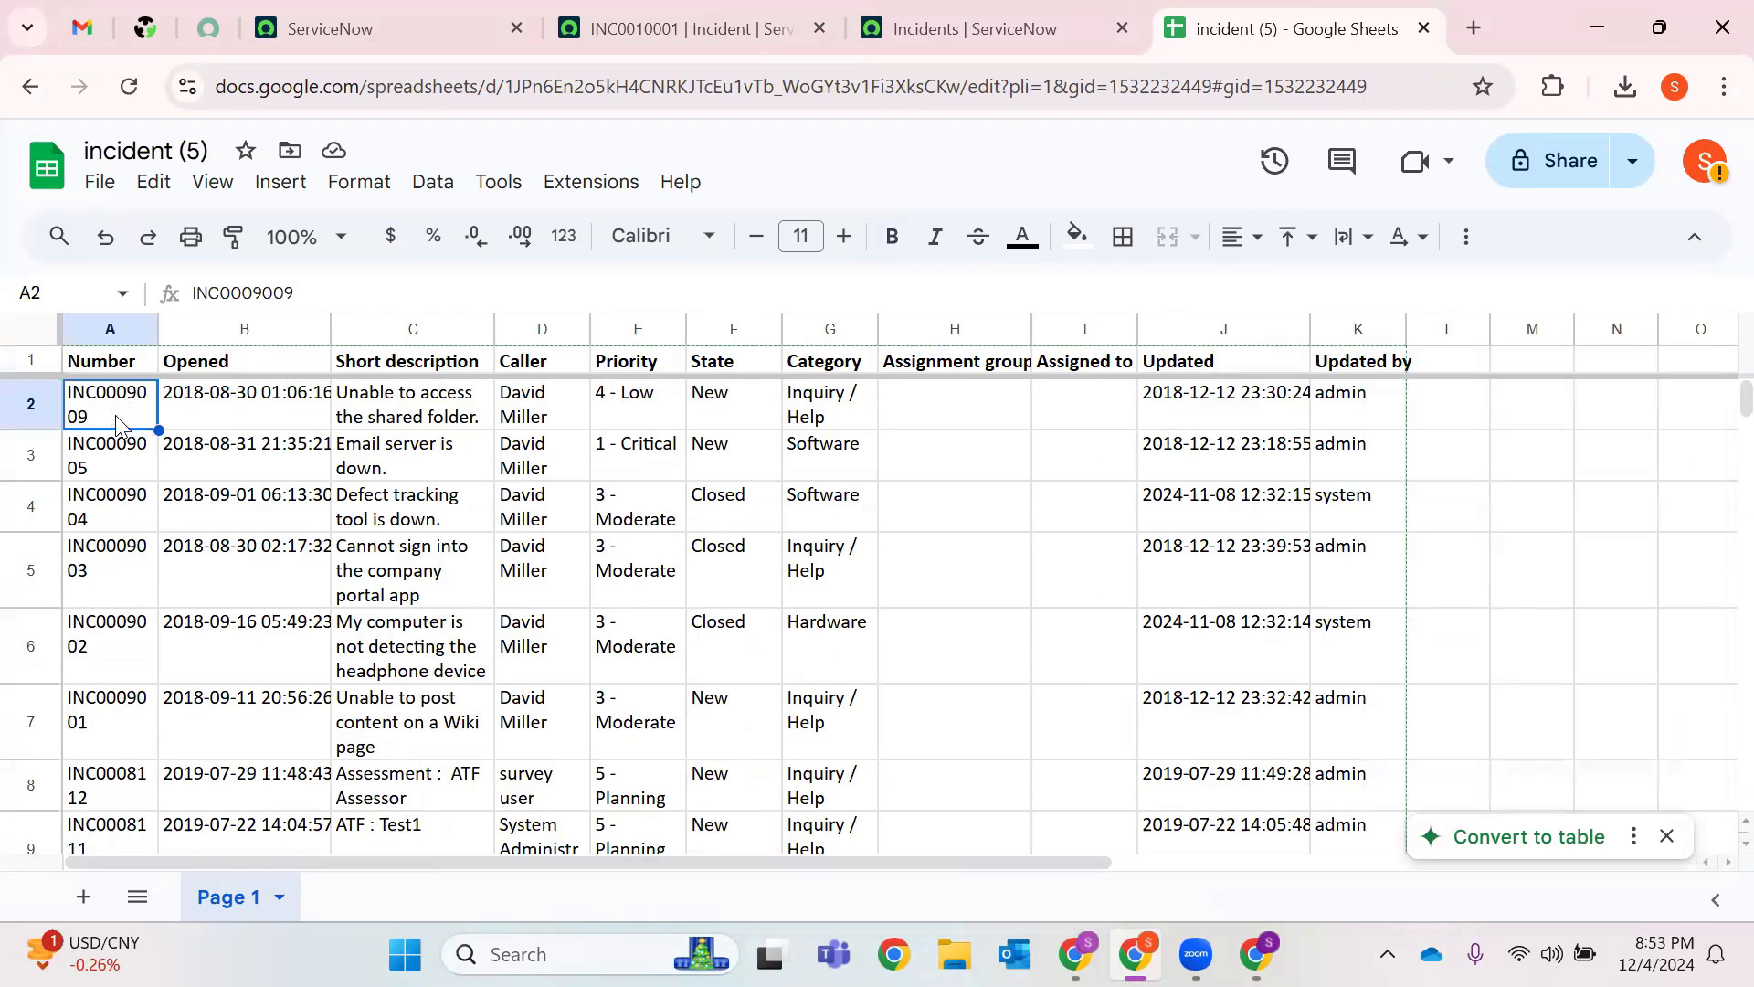
# Compare INC0009009's number, opened time and description against the ServiceNow incidents list.
pyautogui.click(640, 27)
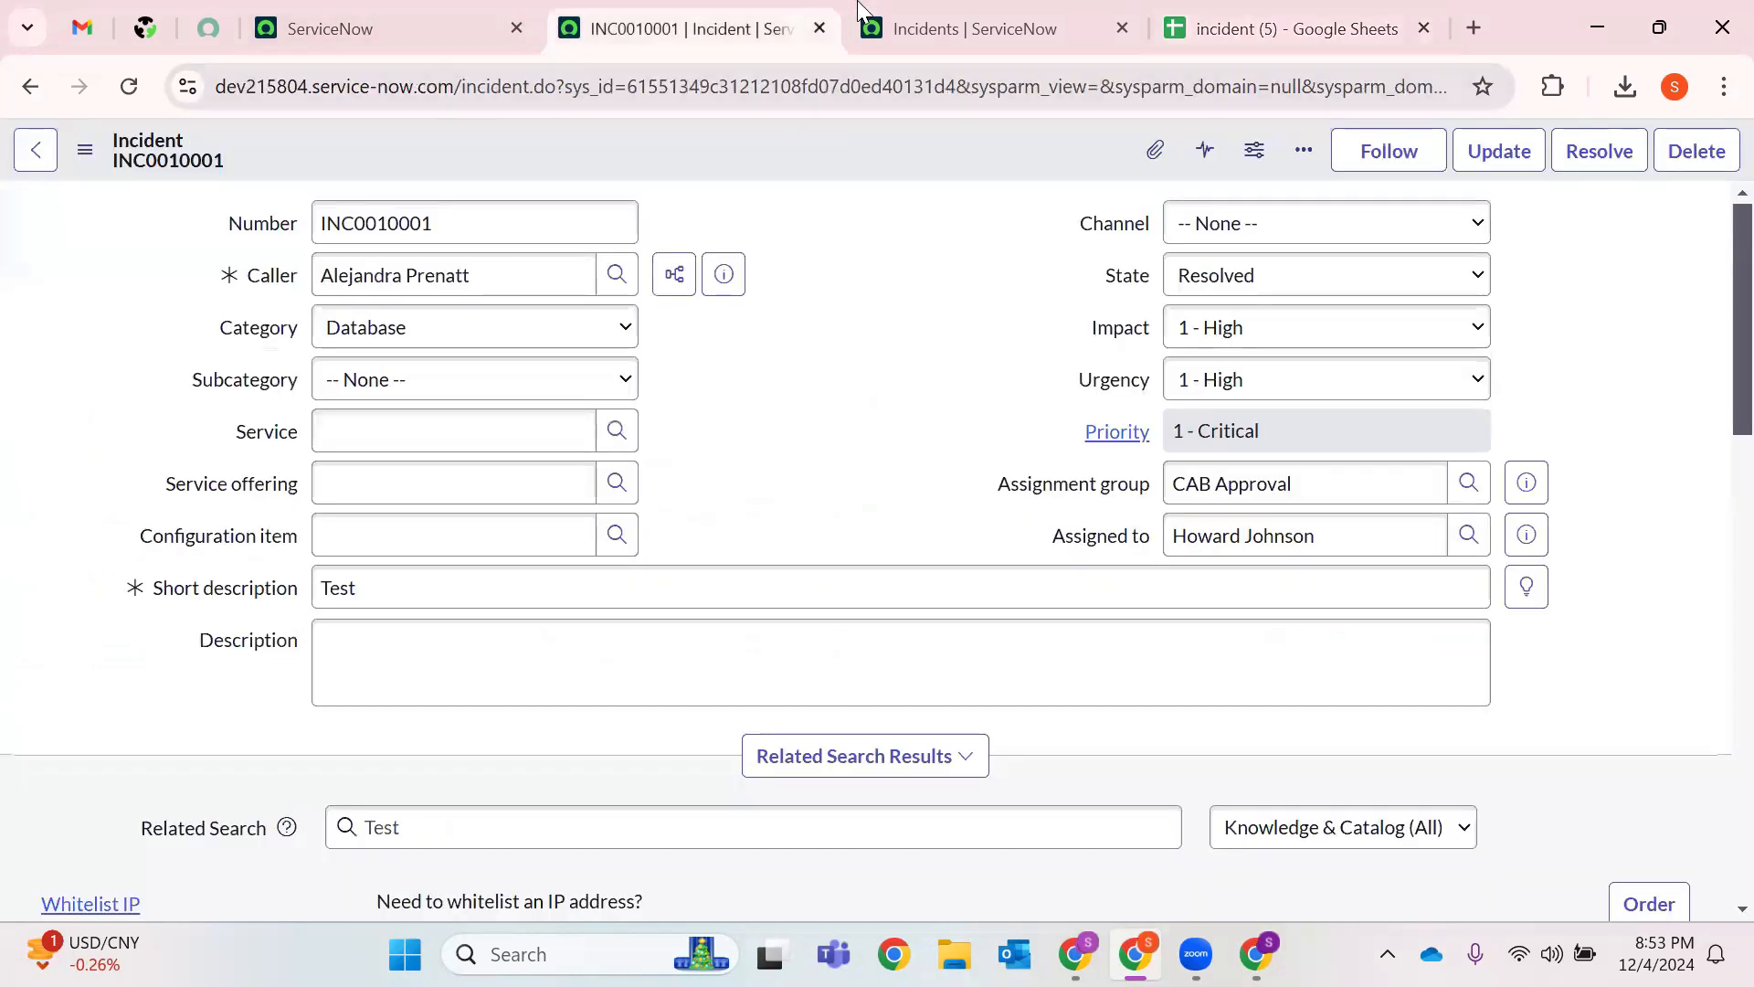
pyautogui.click(968, 28)
pyautogui.moveTo(231, 358); pyautogui.dragTo(59, 357)
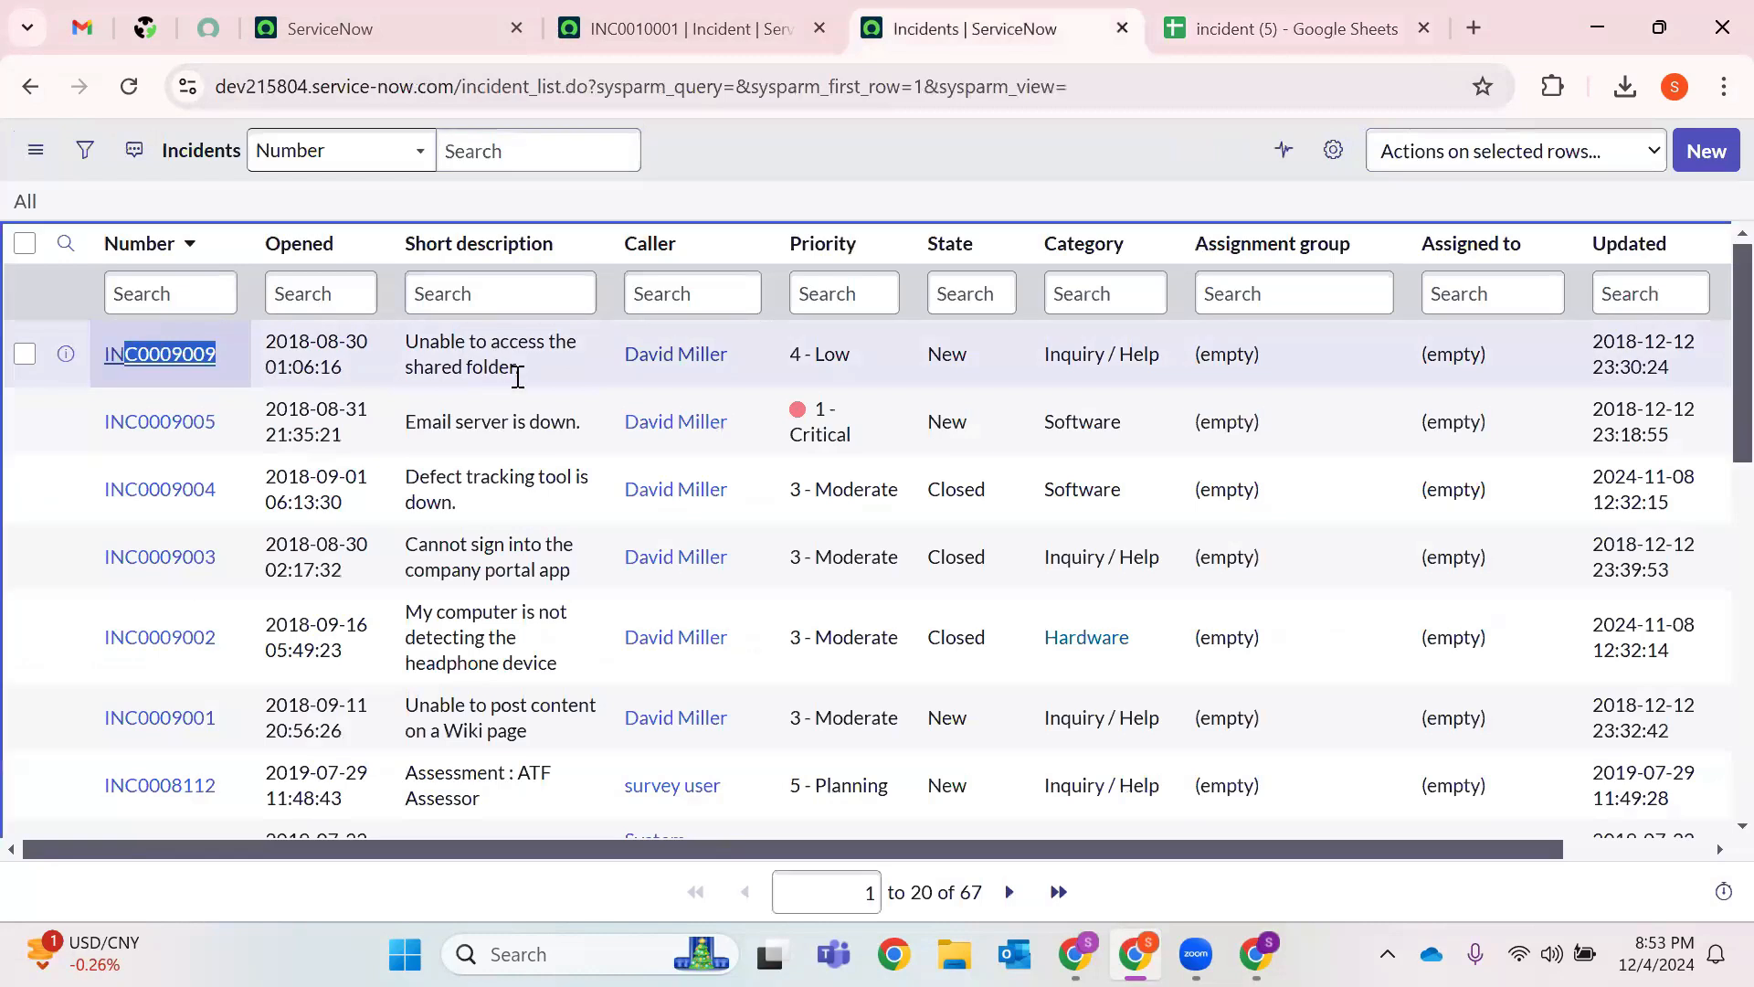
pyautogui.moveTo(532, 372); pyautogui.dragTo(389, 347)
pyautogui.hotkey('ctrl', 'Tab')
# Check the first incident's caller, state, updated time and updated-by cells in the sheet.
pyautogui.click(571, 417)
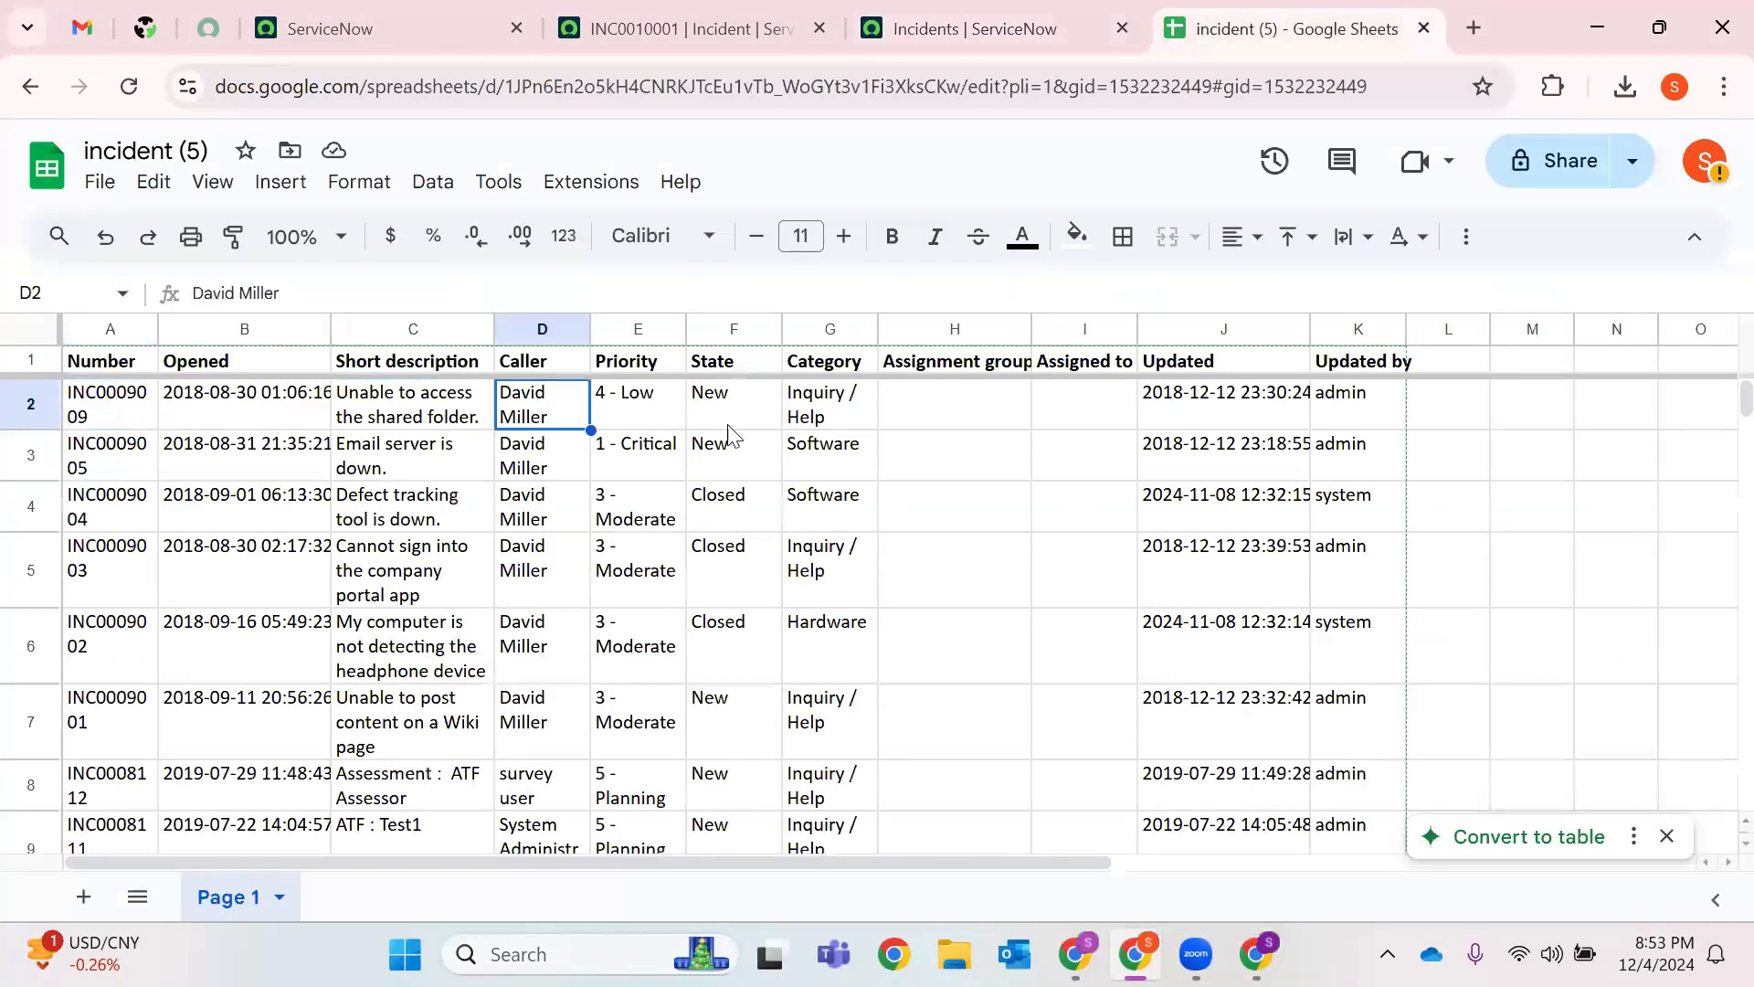
pyautogui.click(733, 422)
pyautogui.click(1213, 413)
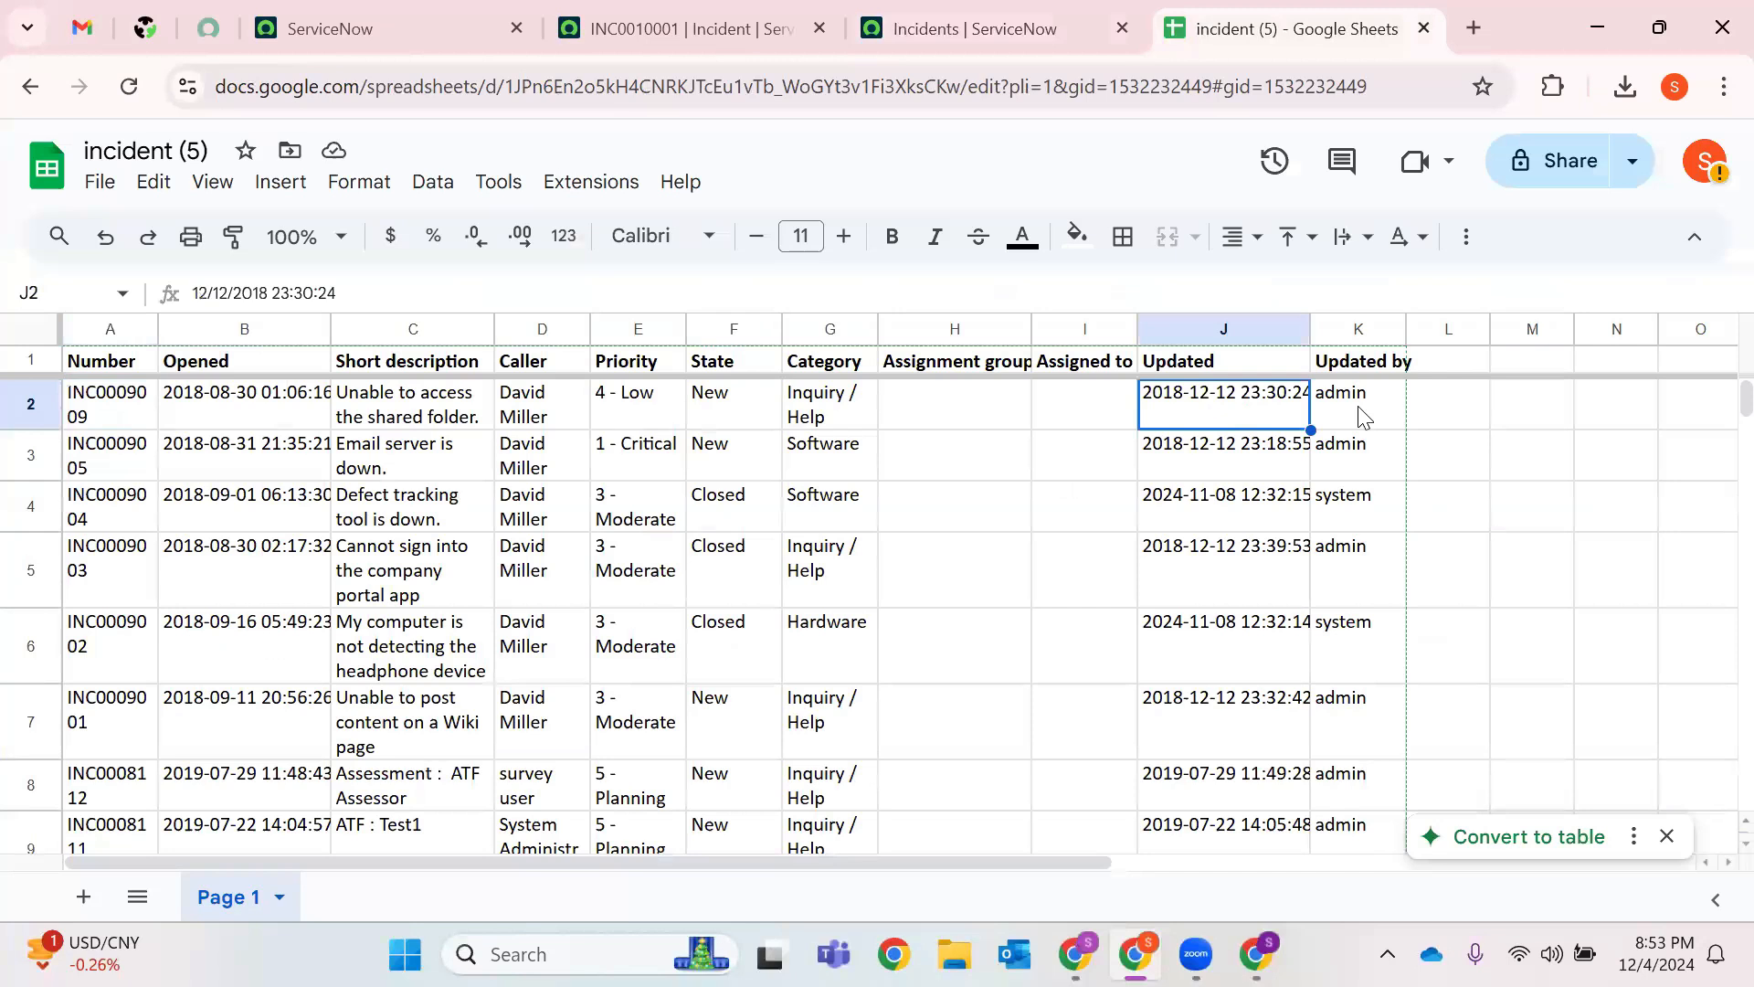
pyautogui.click(1361, 416)
pyautogui.scroll(-20, 689, 545)
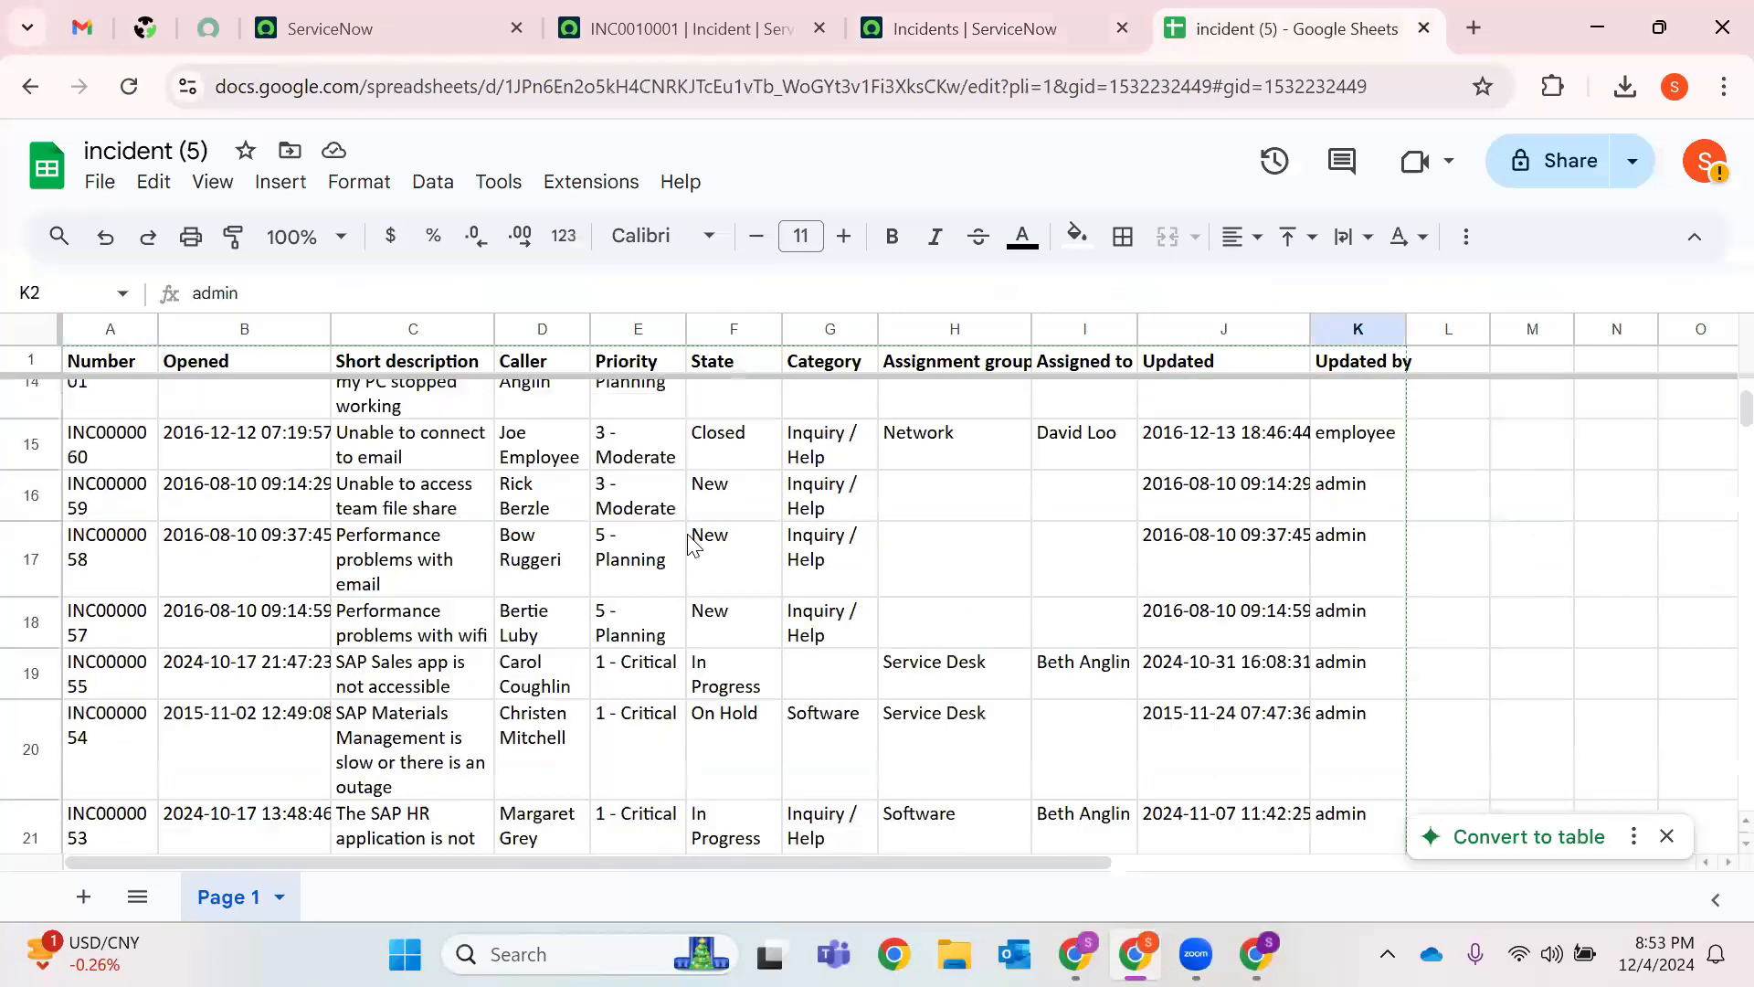
pyautogui.scroll(20, 690, 546)
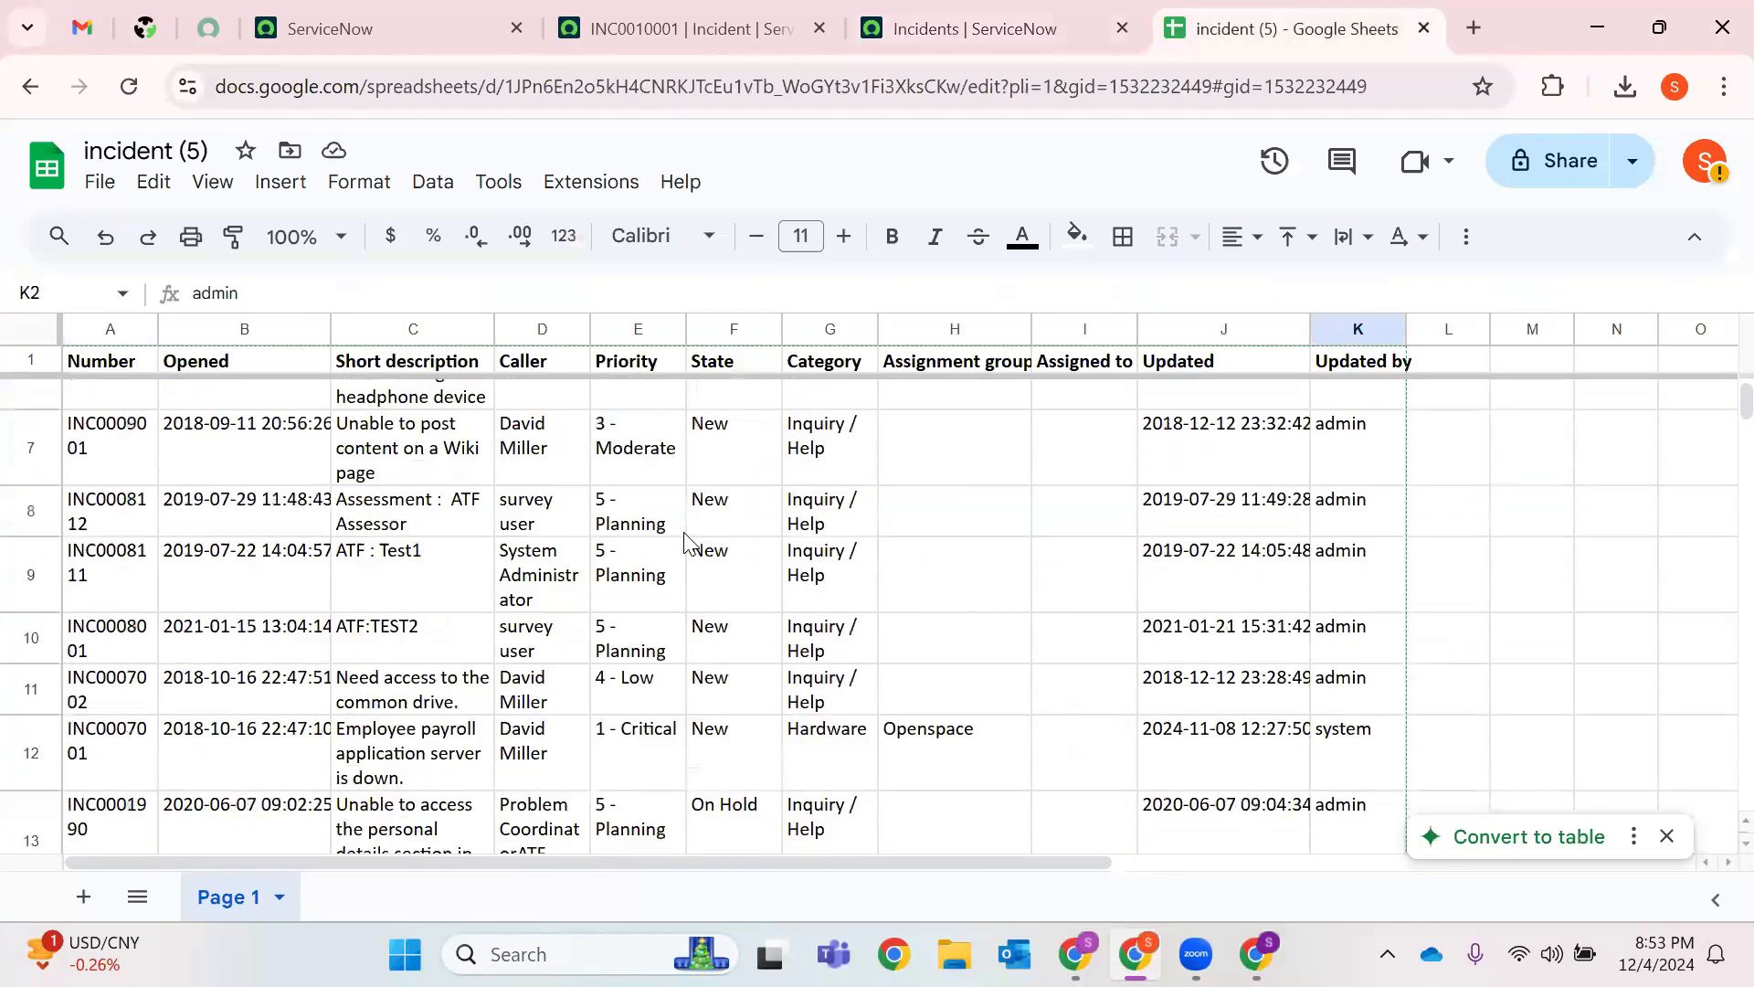
# Close the incidents list and spreadsheet tabs and copy the instance domain from the address bar.
pyautogui.click(1124, 31)
pyautogui.click(1121, 29)
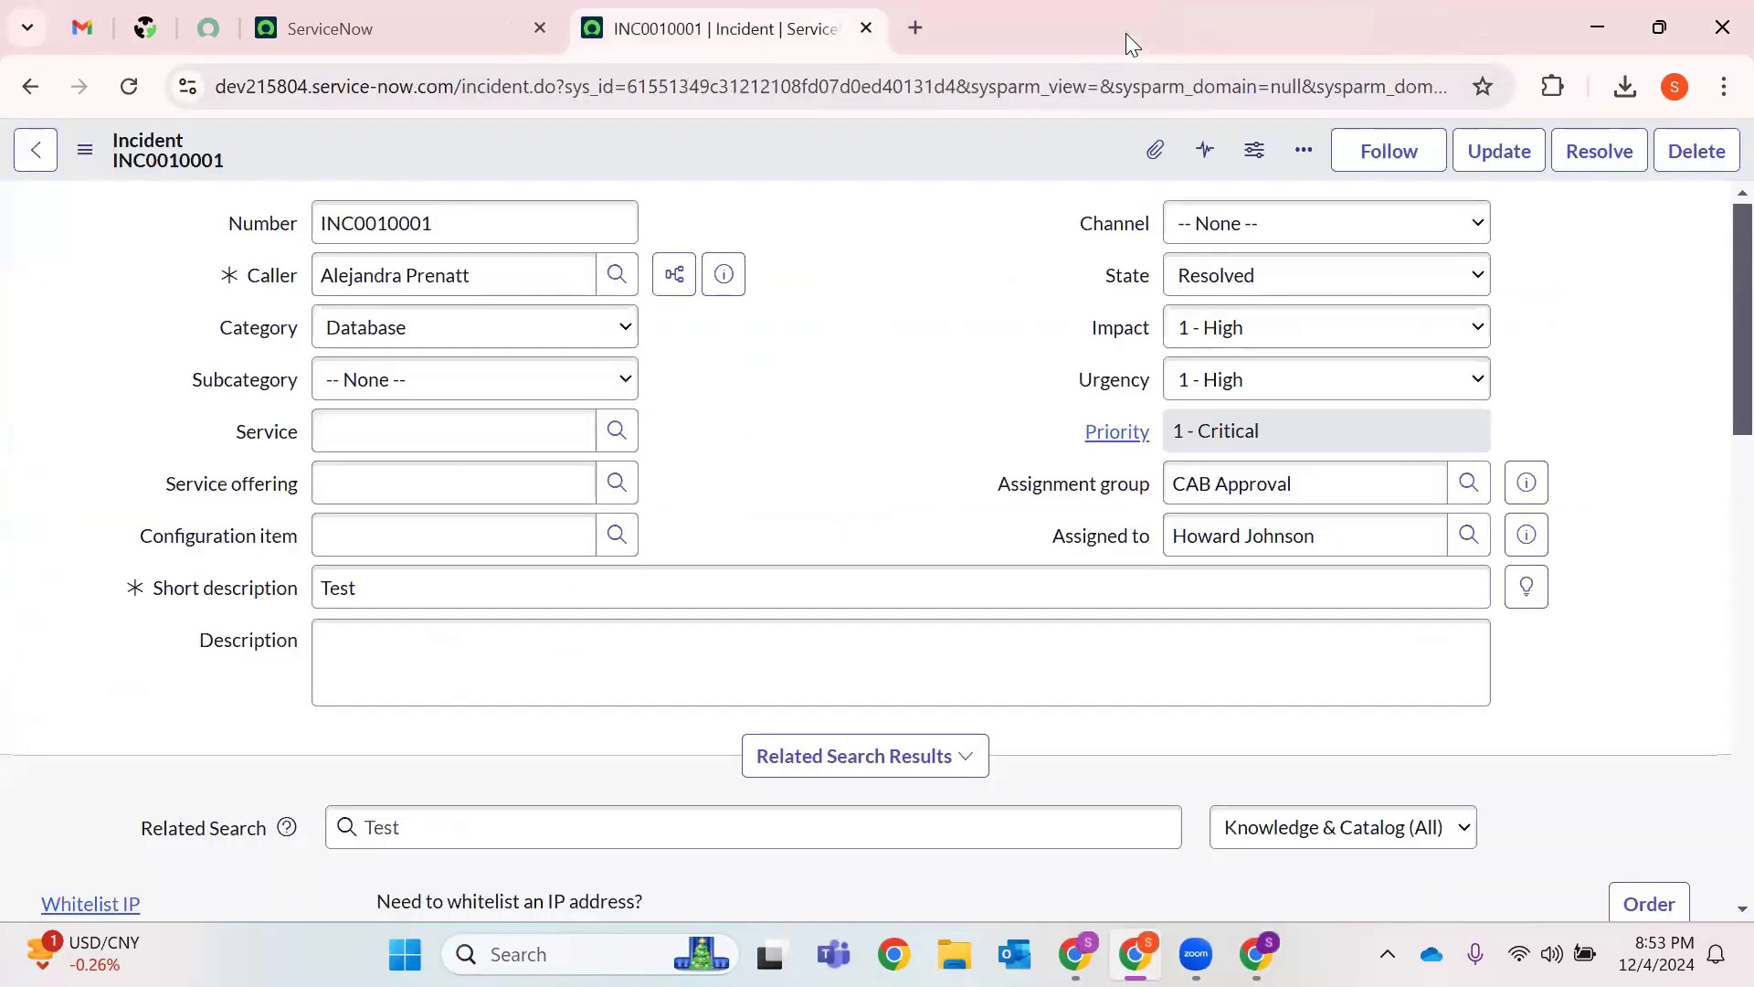
pyautogui.moveTo(453, 95); pyautogui.dragTo(187, 97)
pyautogui.press('Menu')
pyautogui.click(939, 247)
pyautogui.moveTo(454, 86); pyautogui.dragTo(5, 91)
pyautogui.hotkey('ctrl', 'c')
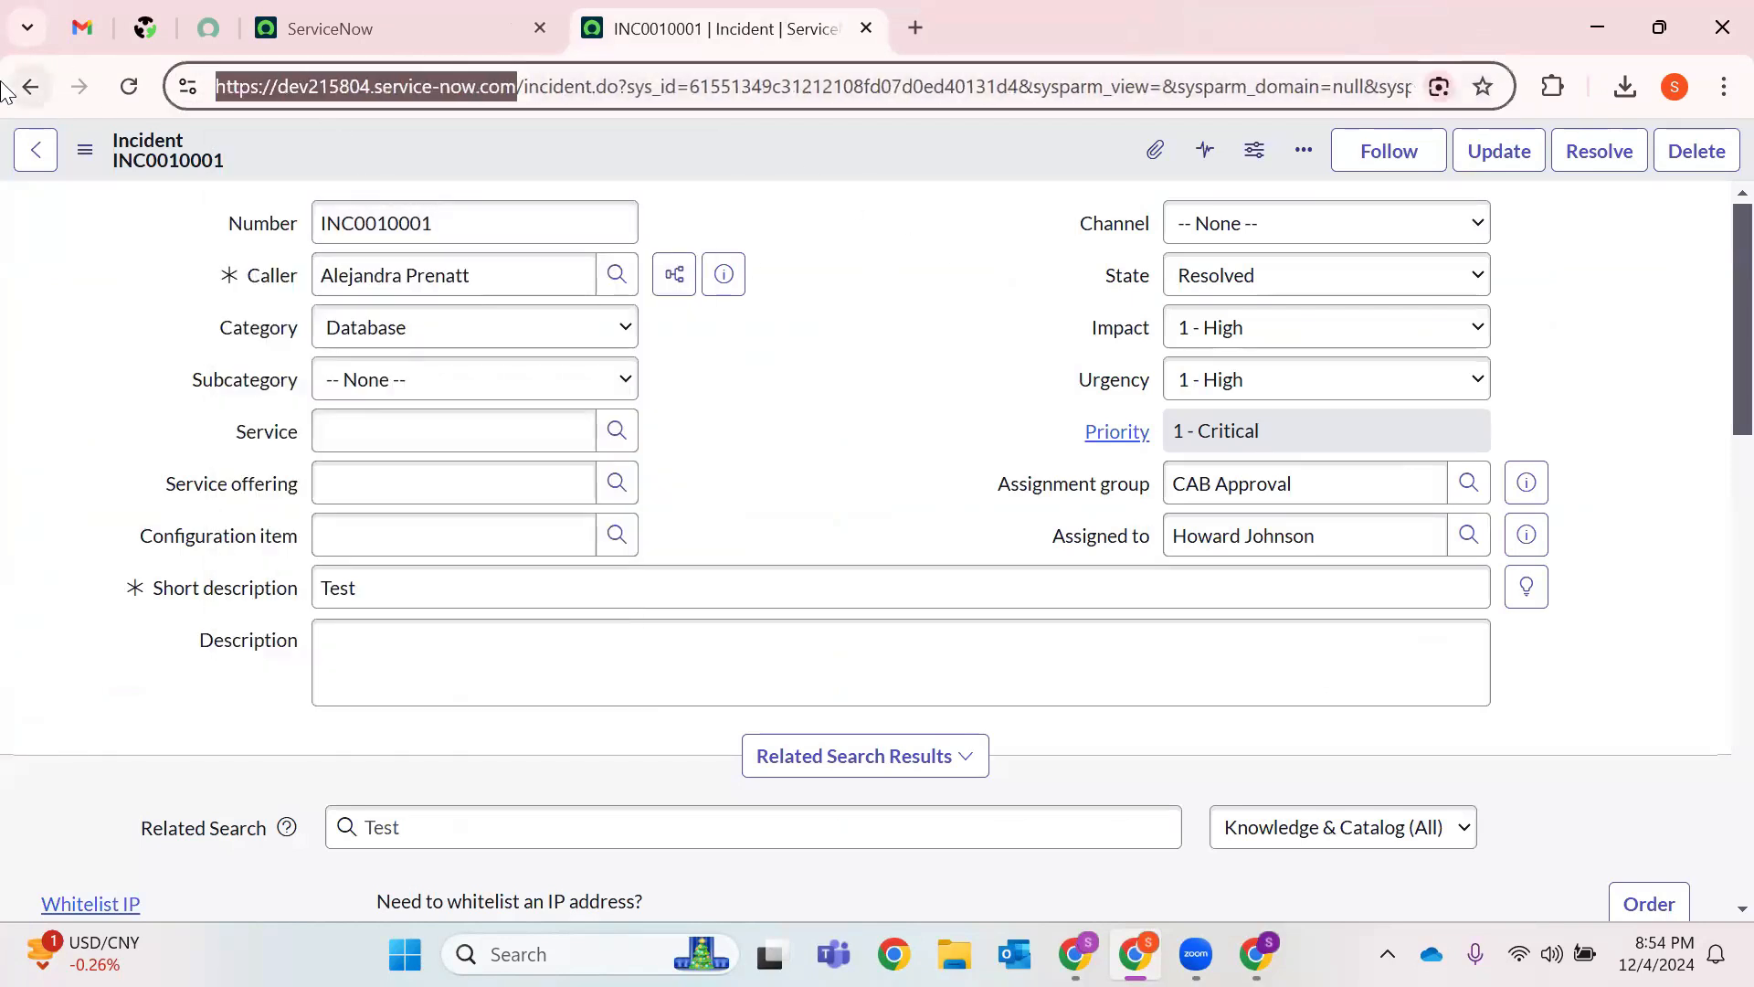
# Load the Service Portal in a new tab at the instance address plus 'sp'.
pyautogui.click(915, 29)
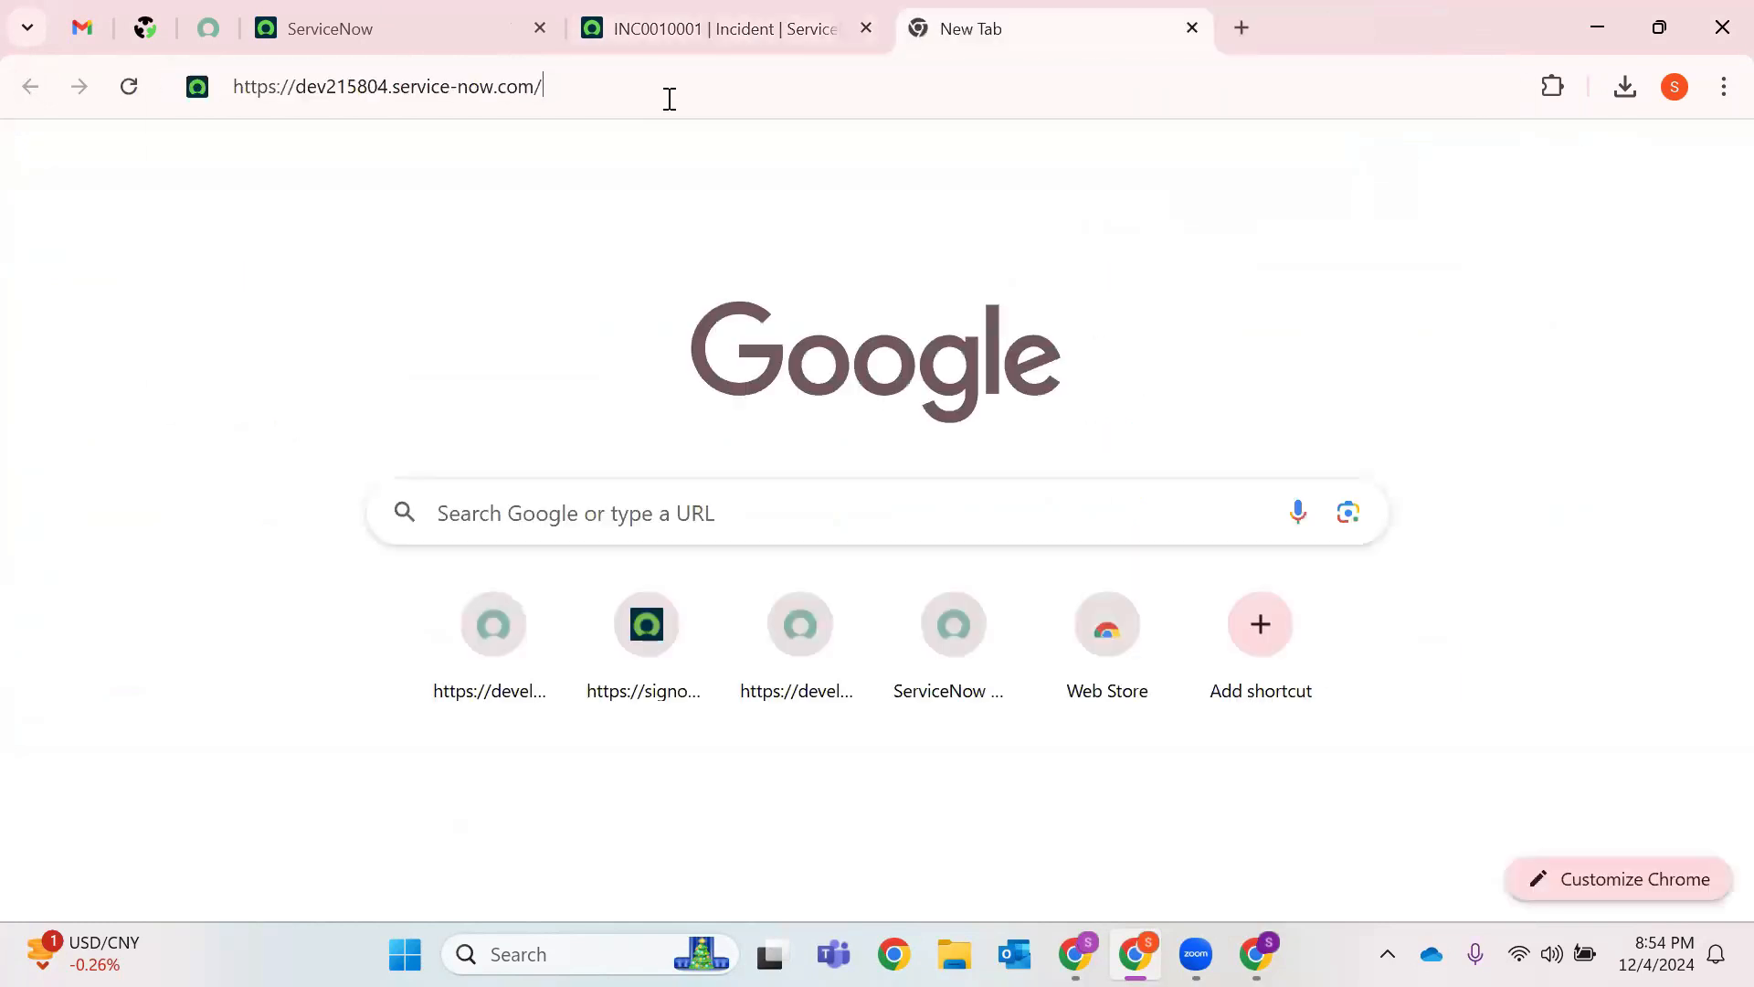
pyautogui.hotkey('ctrl', 'v')
pyautogui.write('sp')
pyautogui.press('Return')
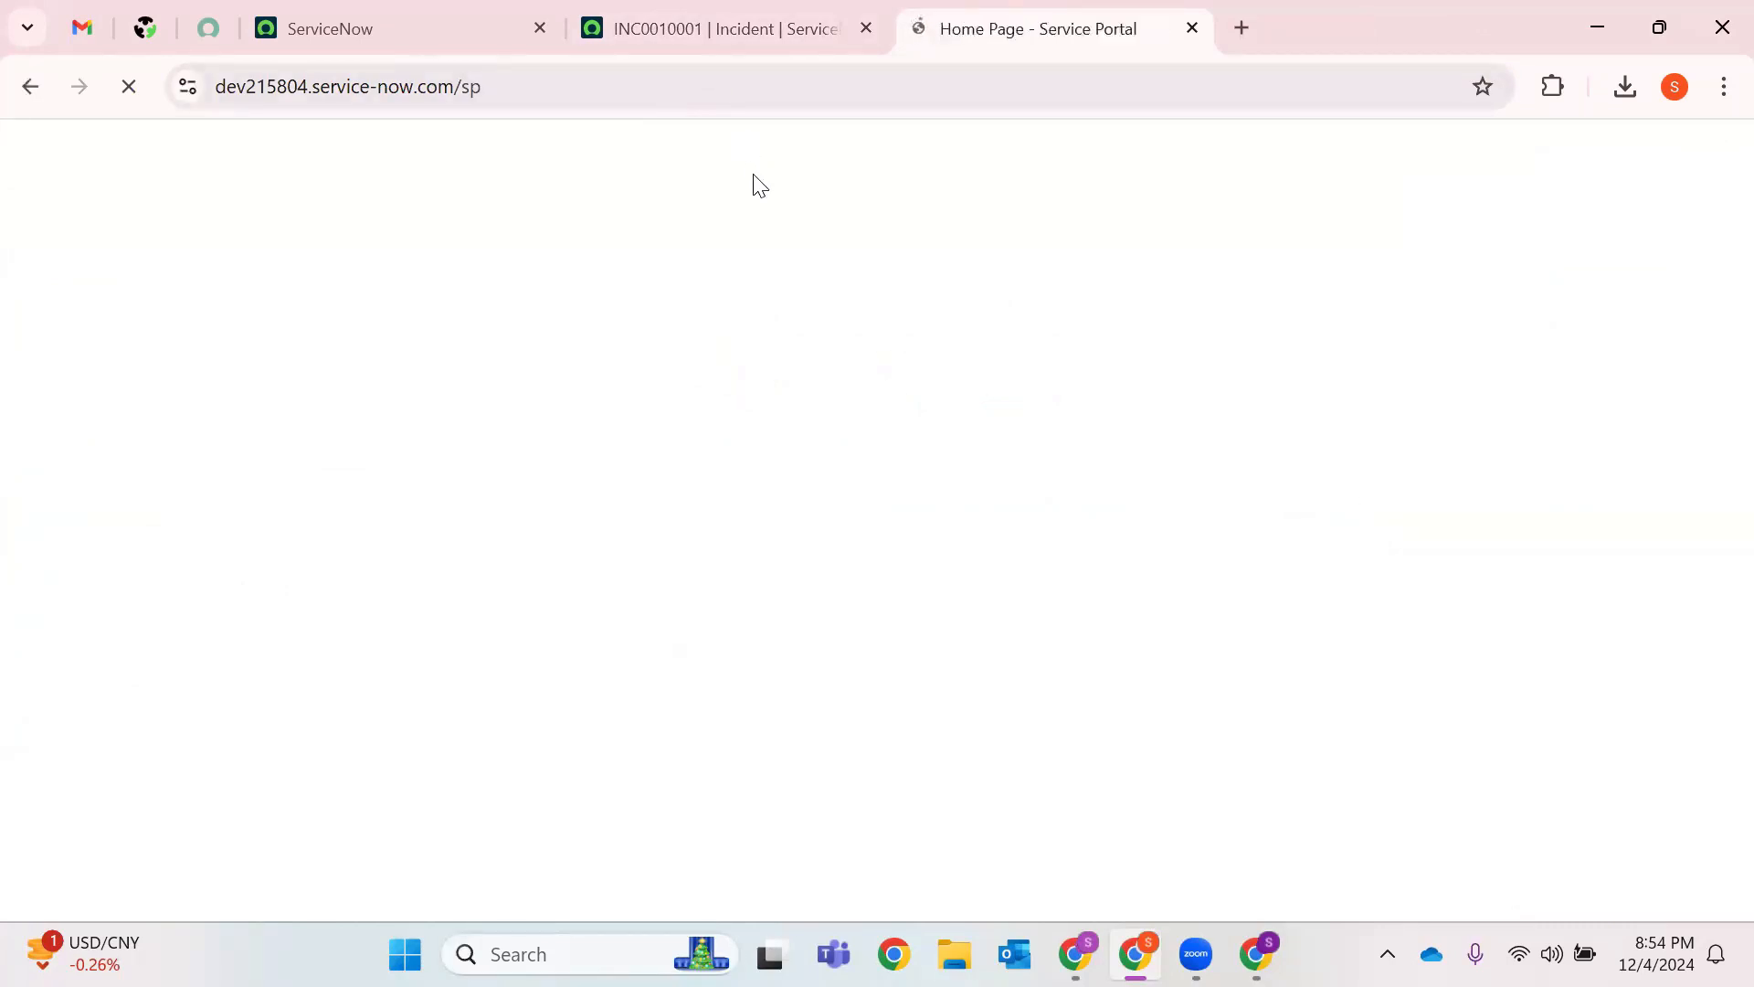
# Dismiss the Employee Center announcement and search the portal for 'Incident'.
pyautogui.doubleClick(469, 85)
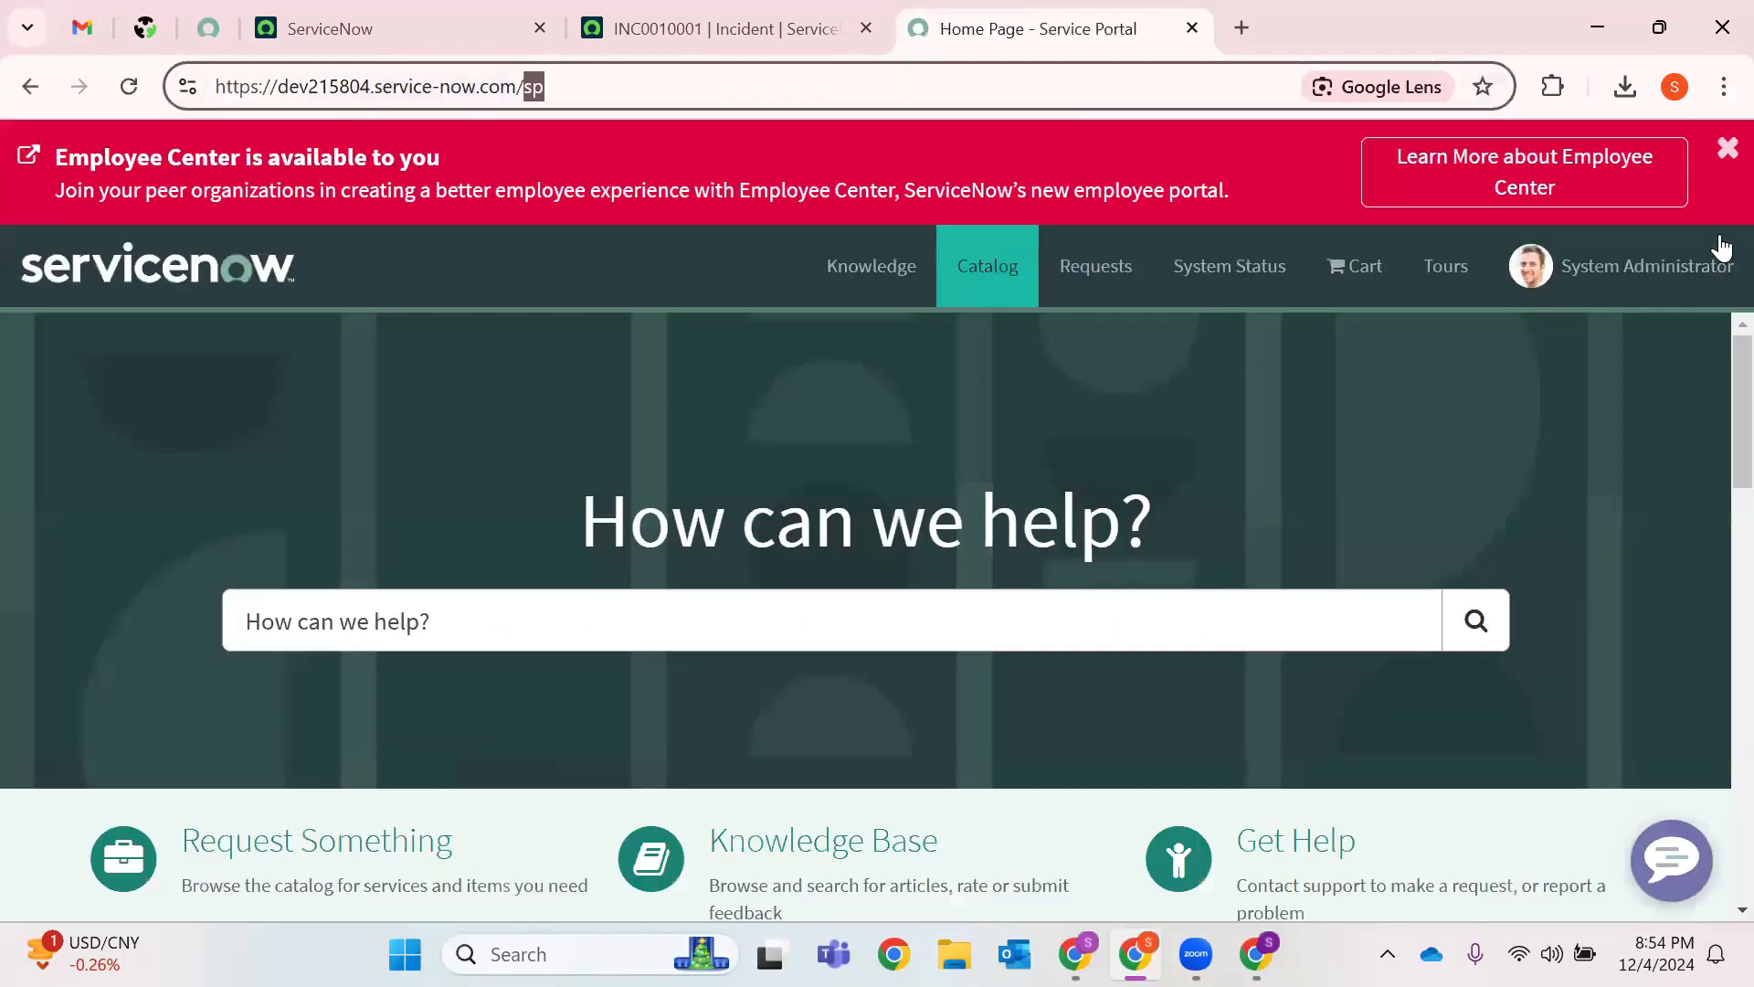
pyautogui.click(1727, 148)
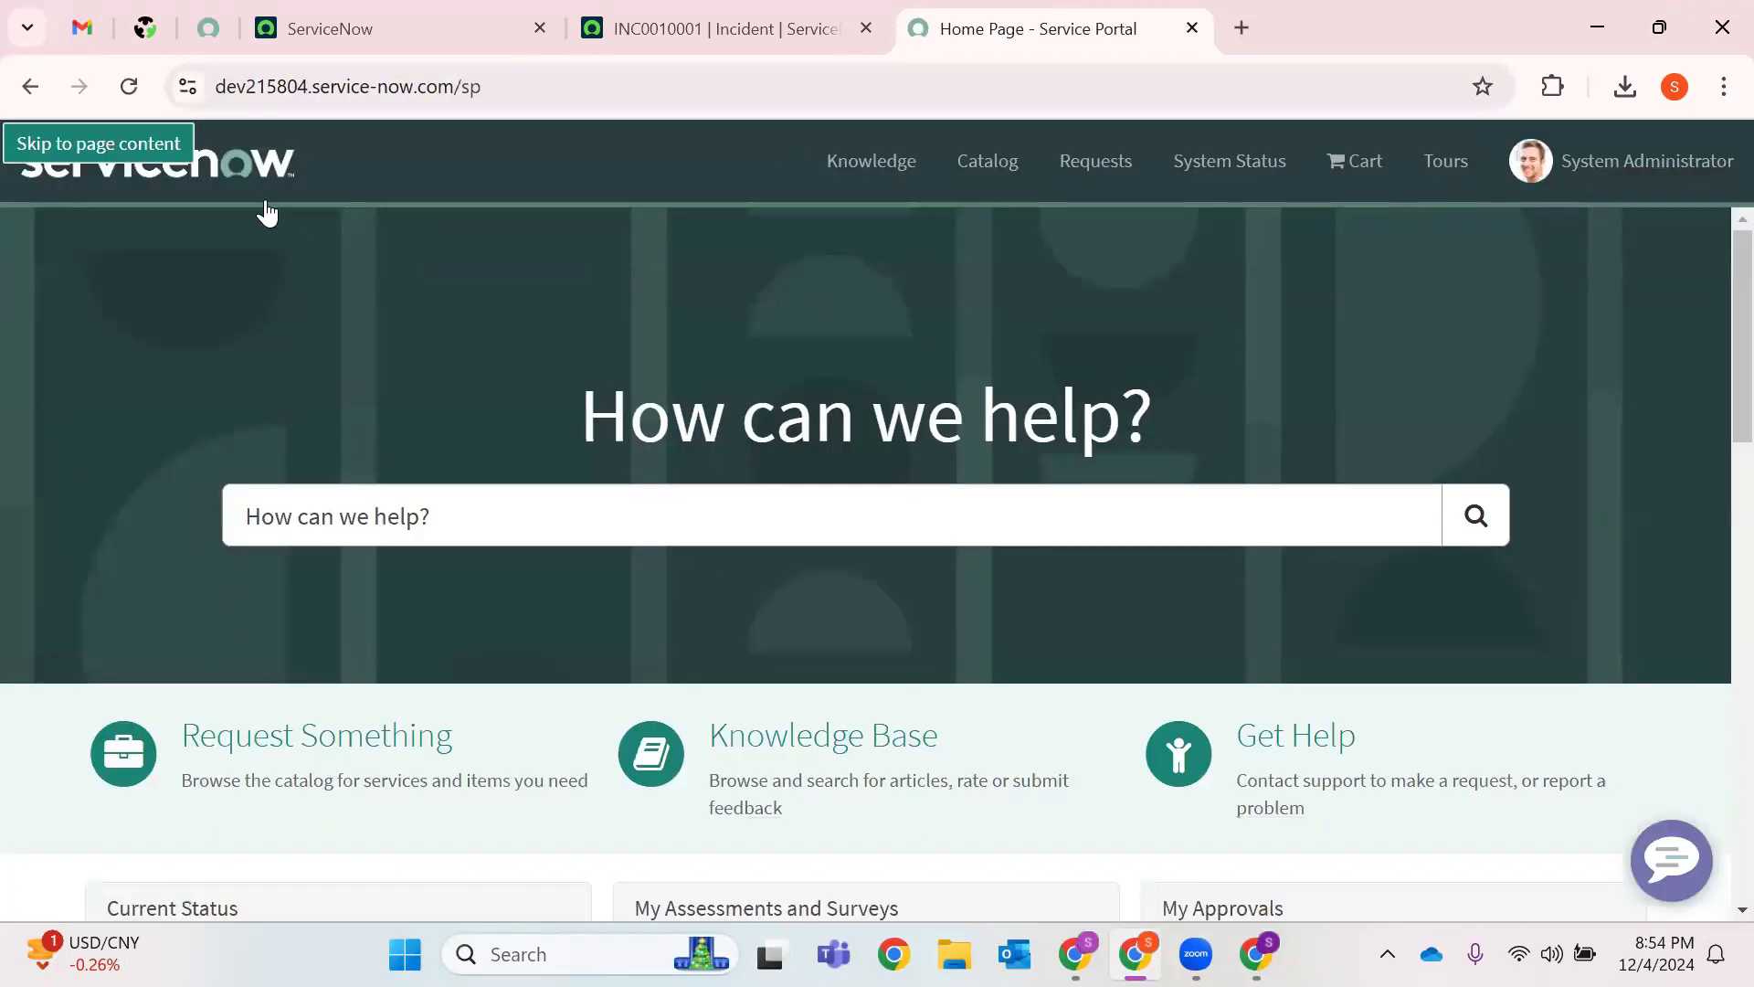
pyautogui.click(509, 505)
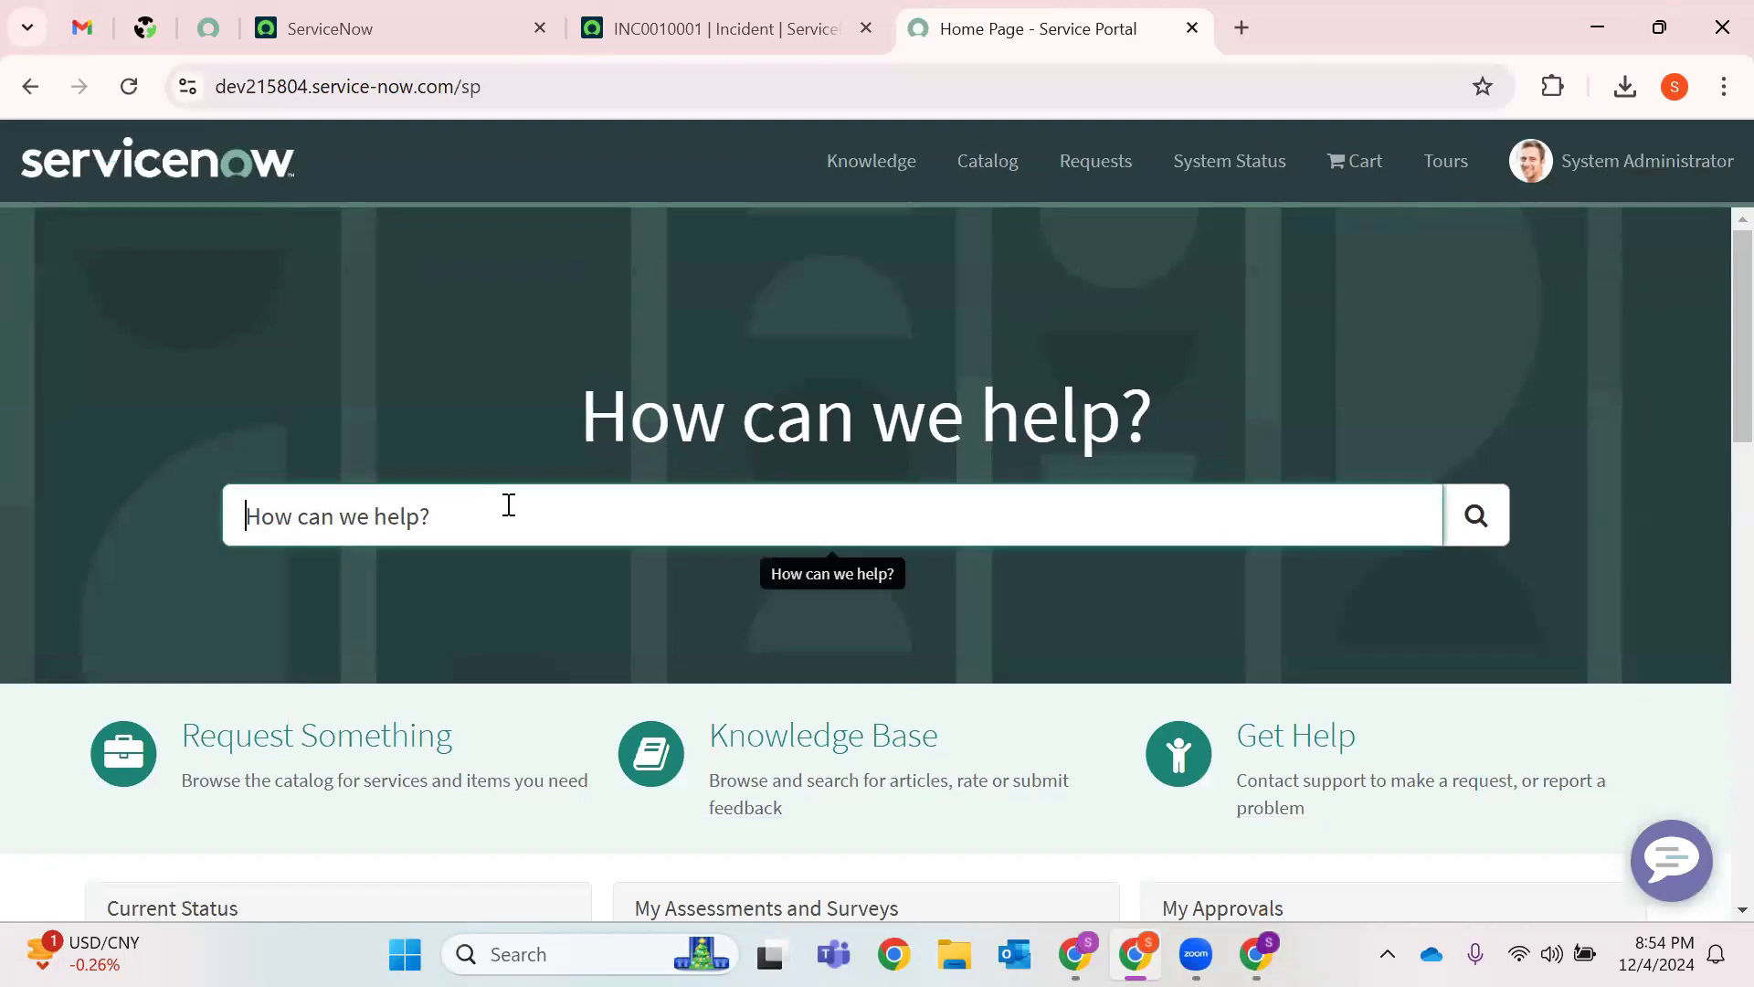
pyautogui.write('Incident')
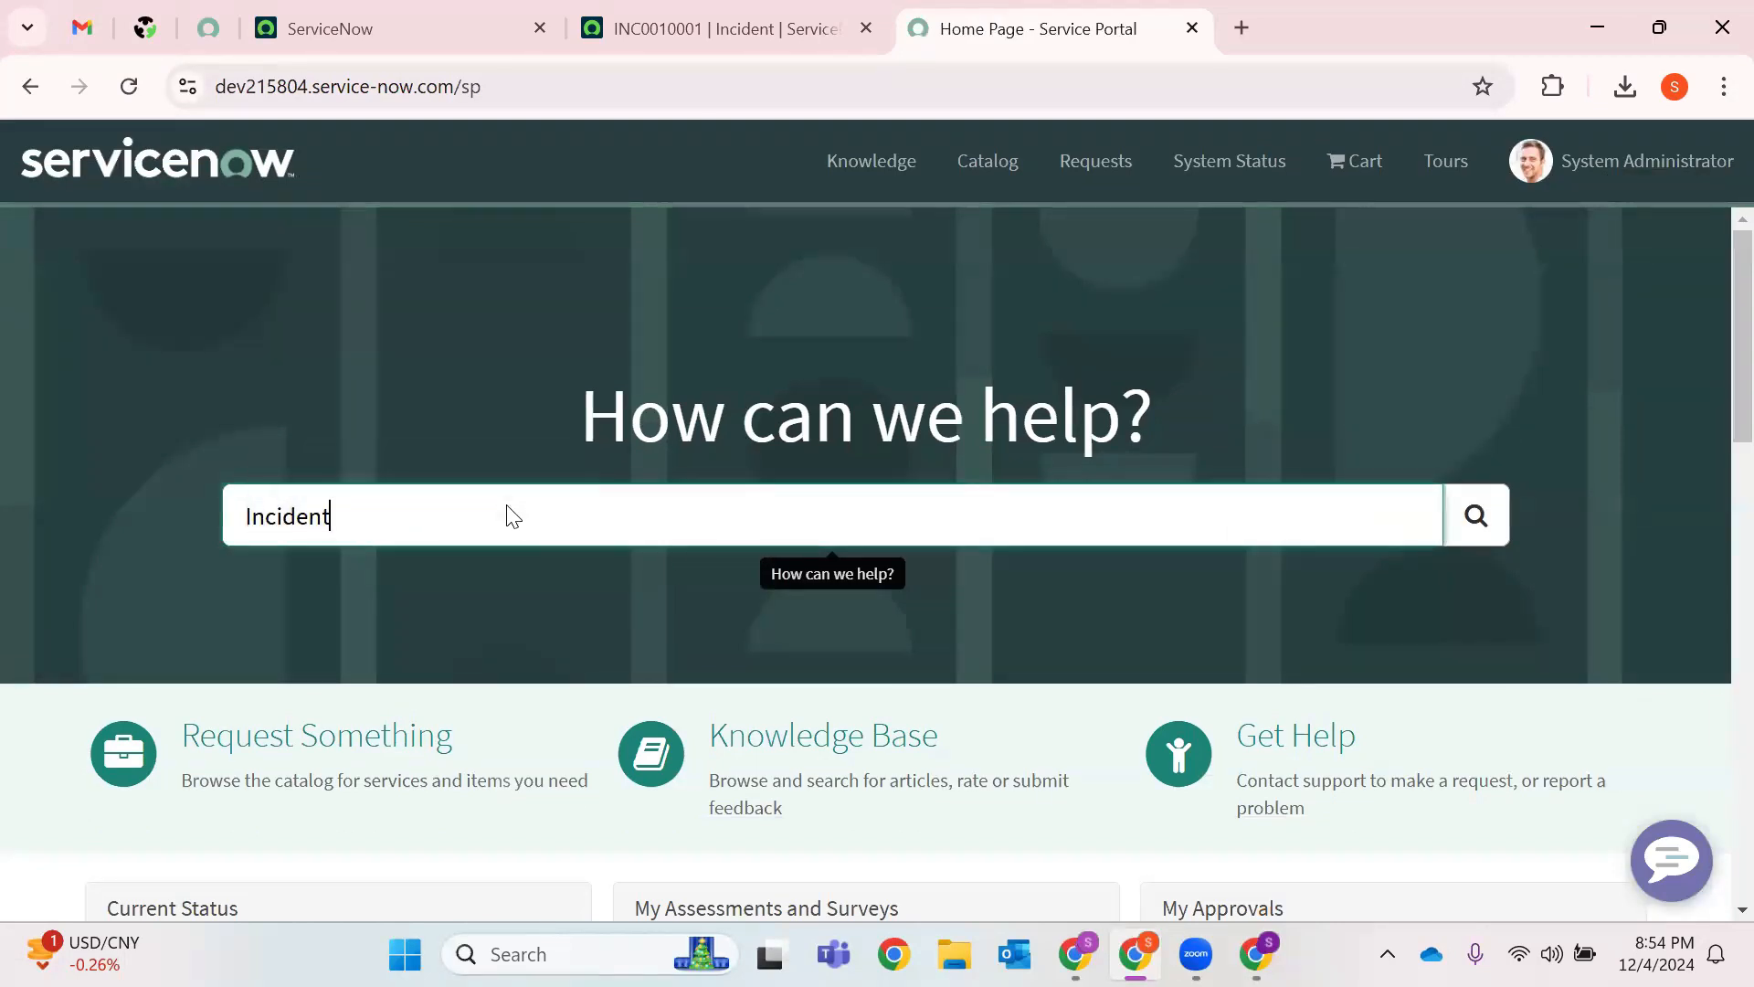
pyautogui.press('Return')
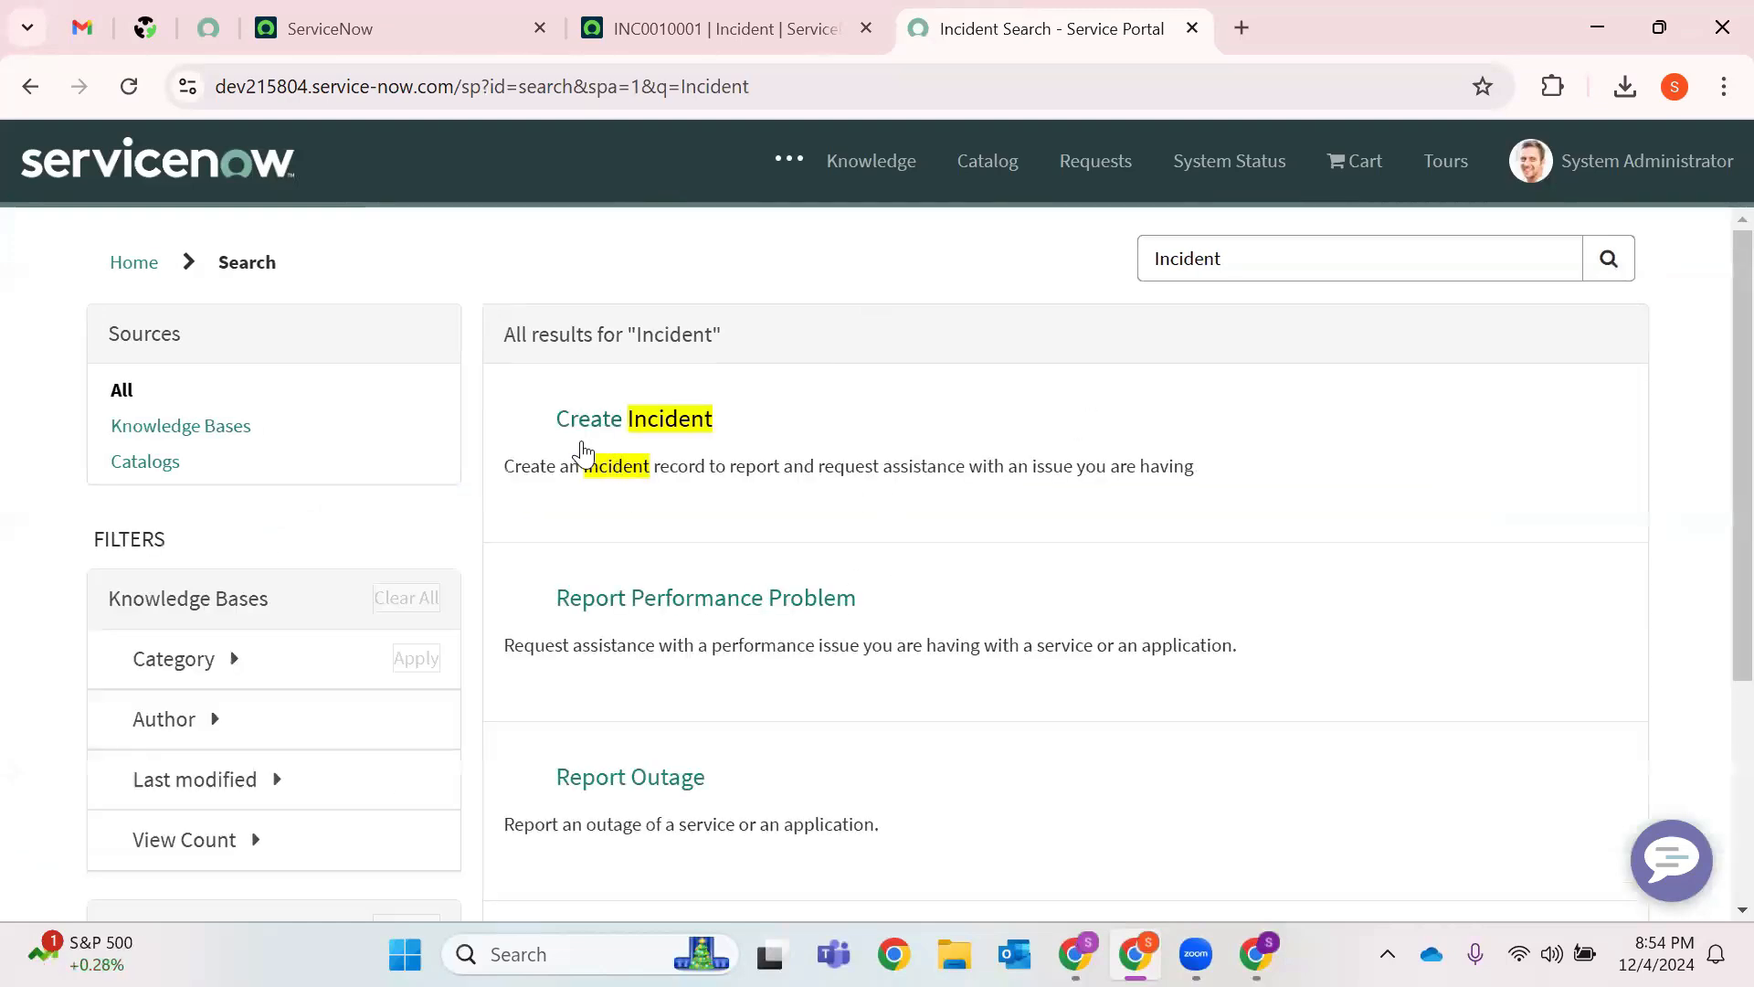
# Submit a Create Incident request with Urgency 1 - High and 'Unable to access Share Drive XYZ'.
pyautogui.click(776, 441)
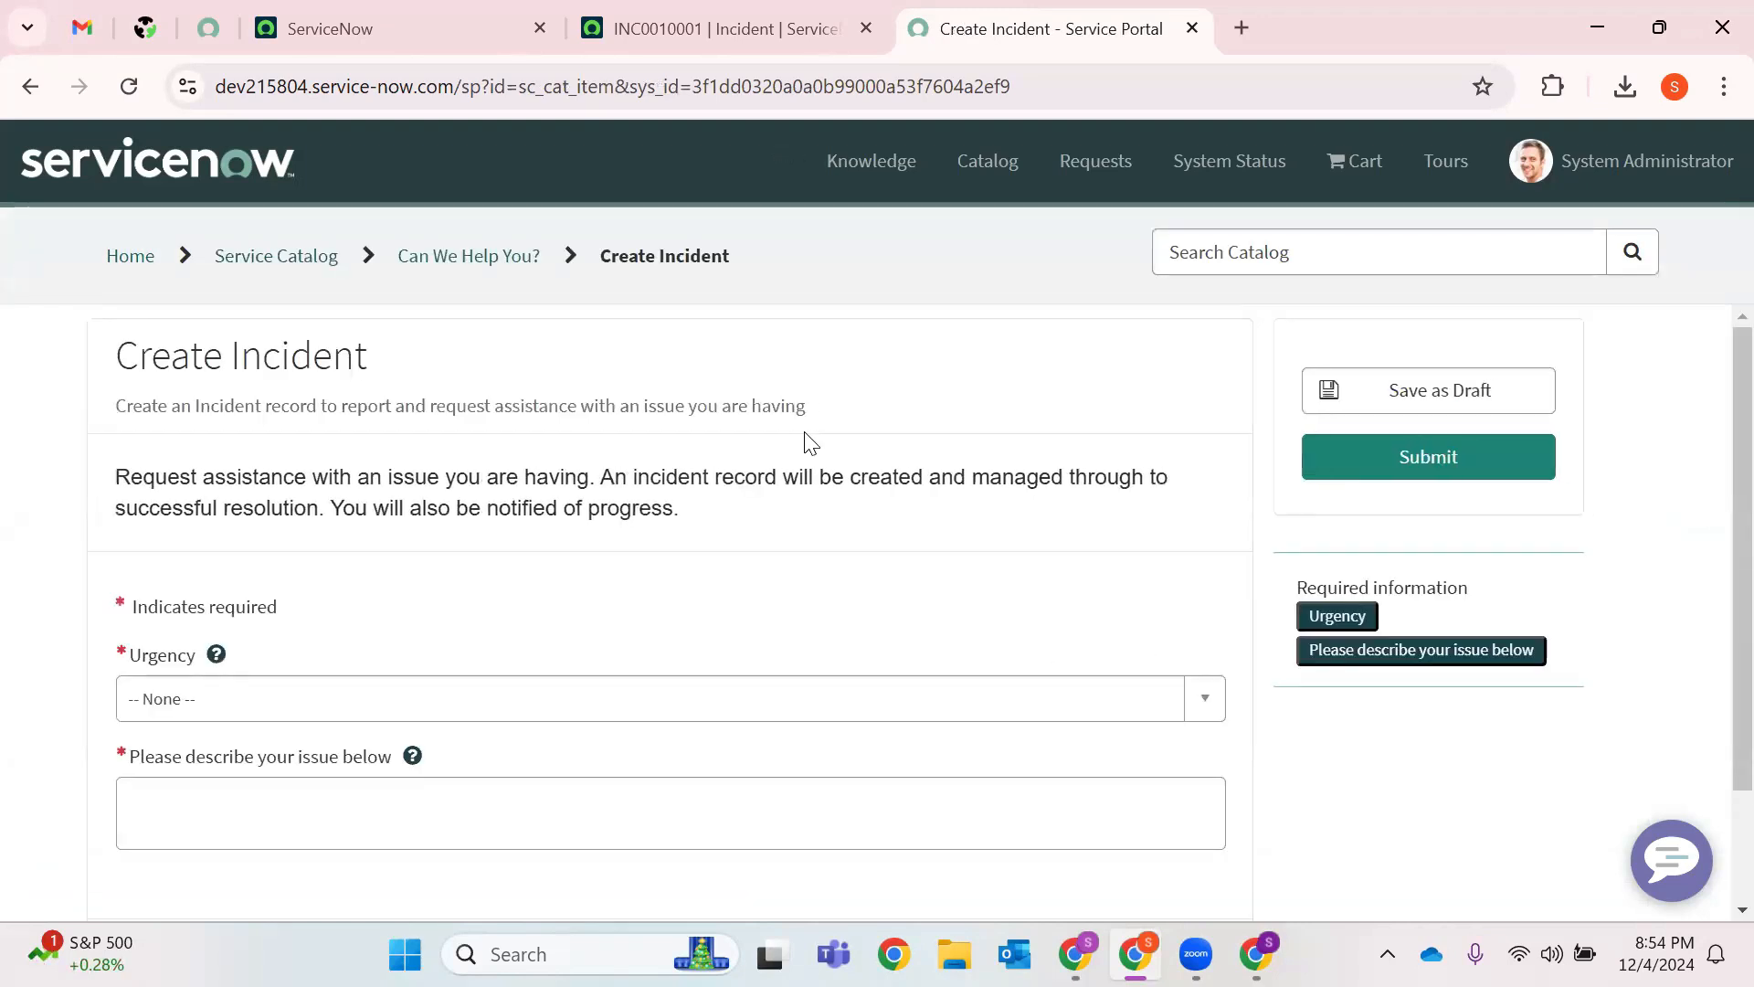
pyautogui.click(219, 698)
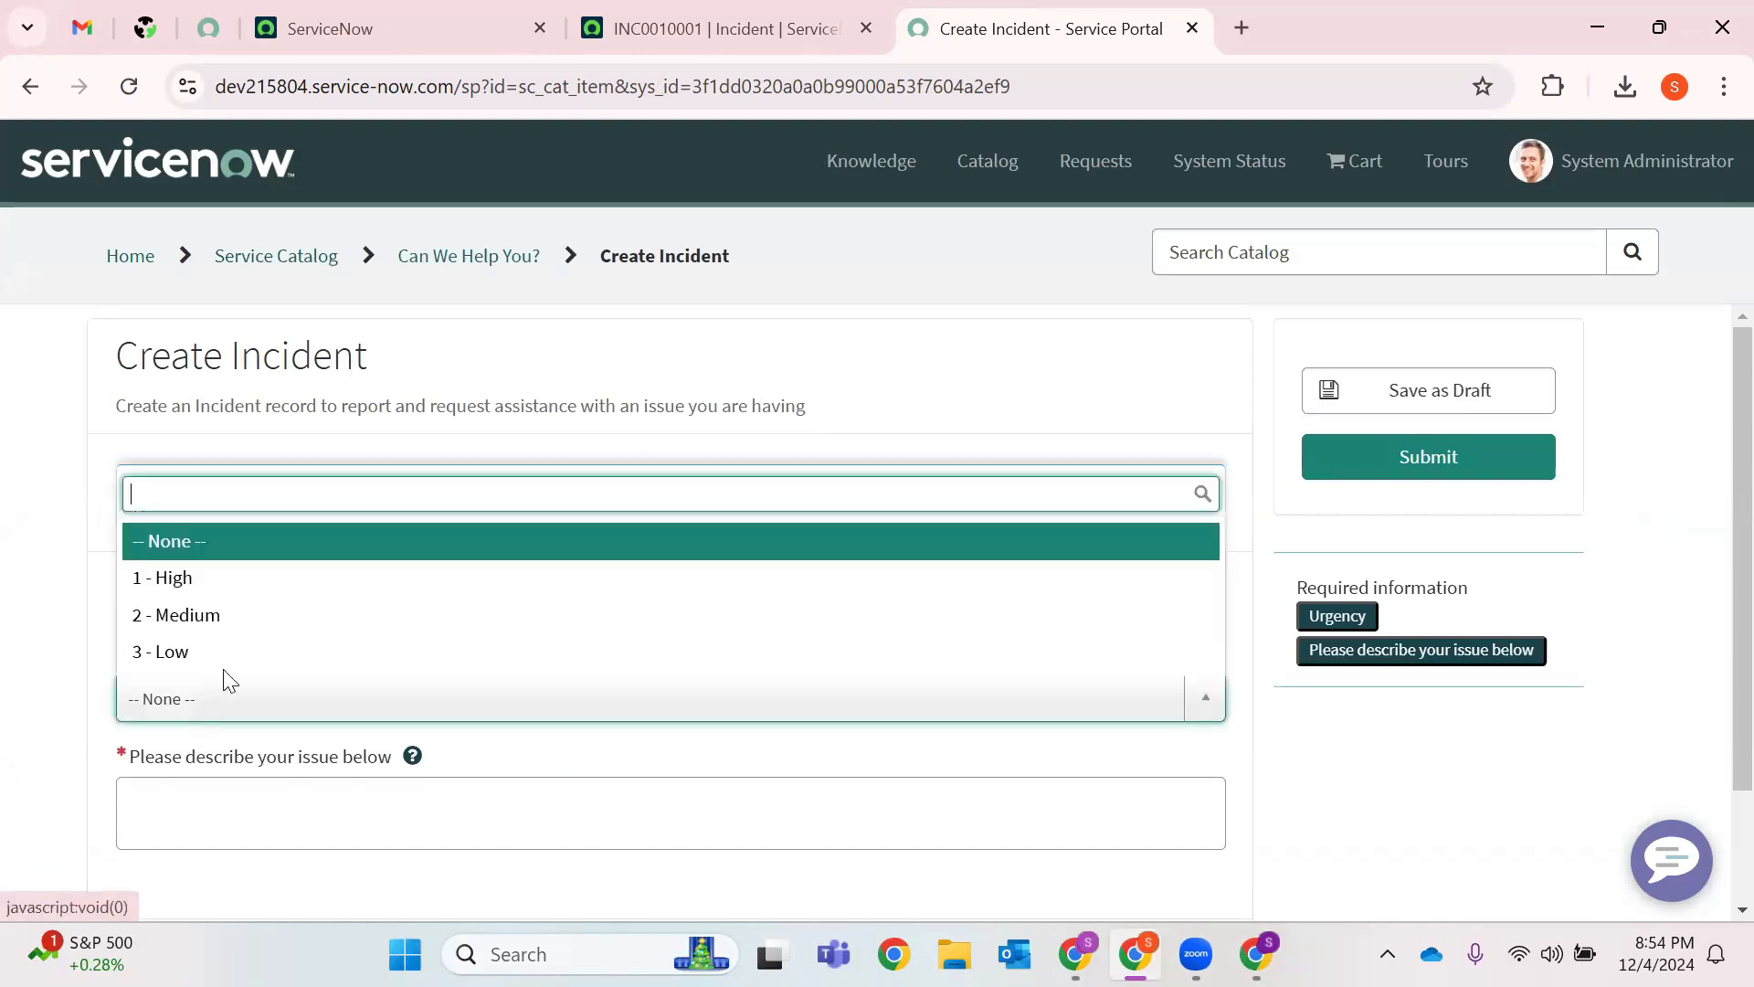
pyautogui.click(251, 575)
pyautogui.click(220, 825)
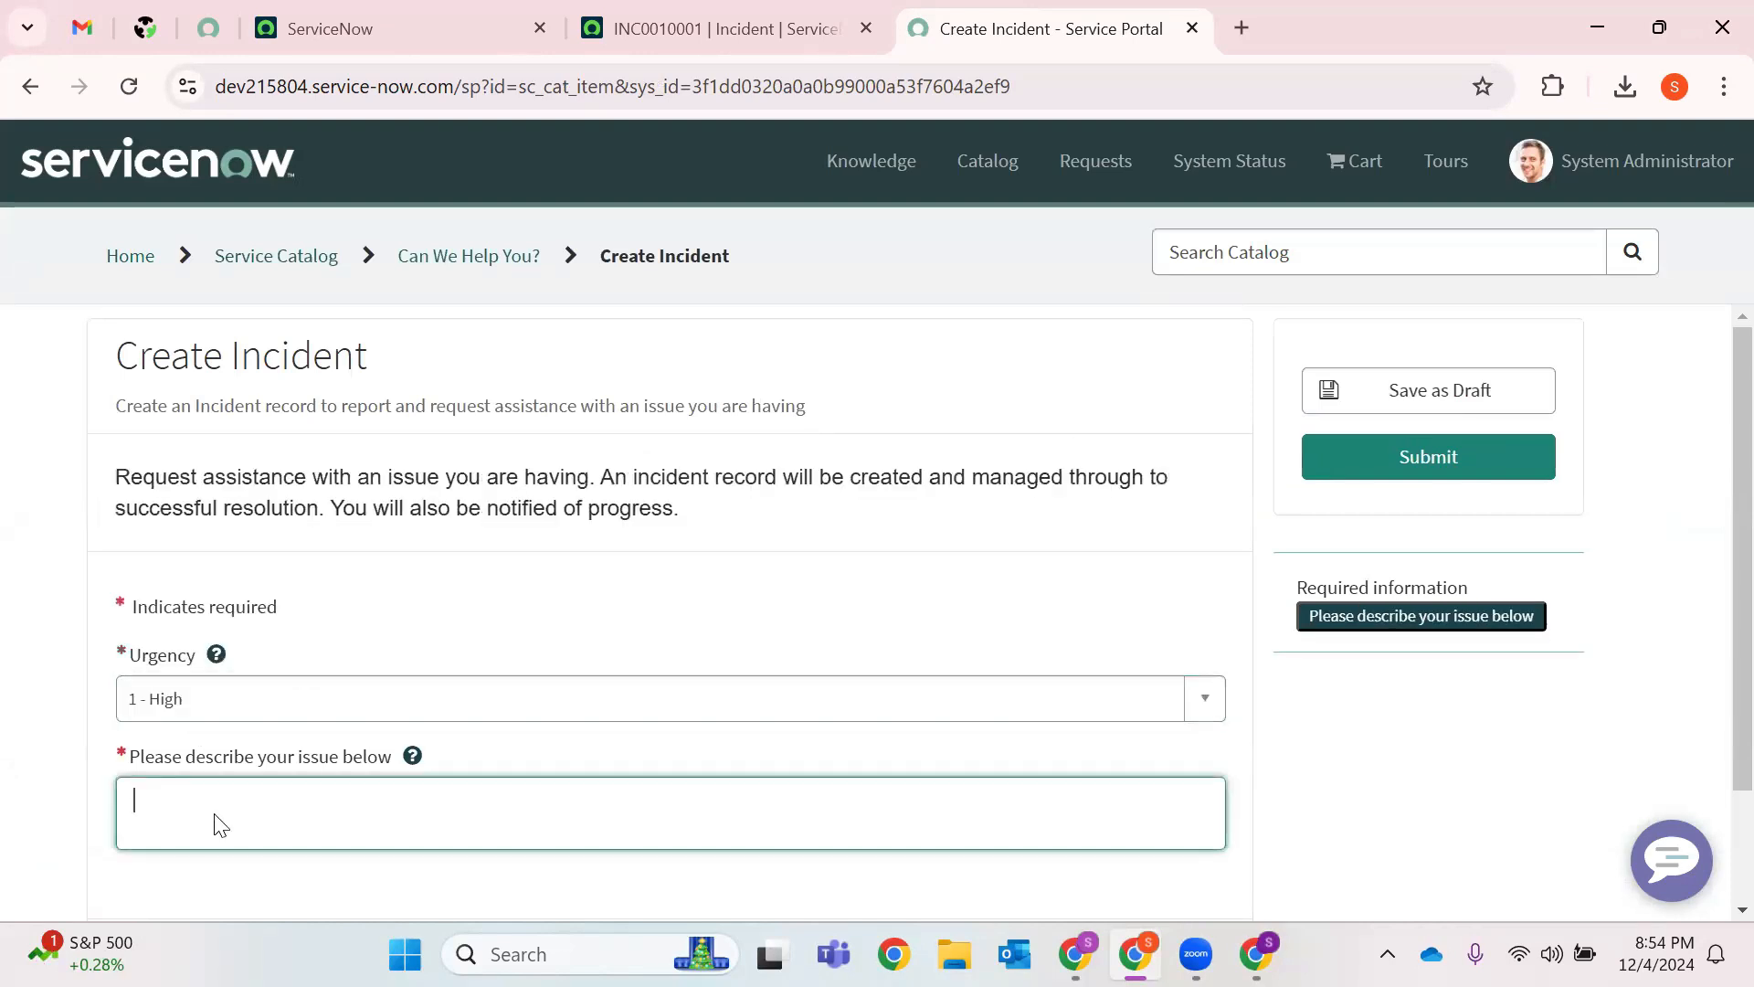
pyautogui.write('Unable to')
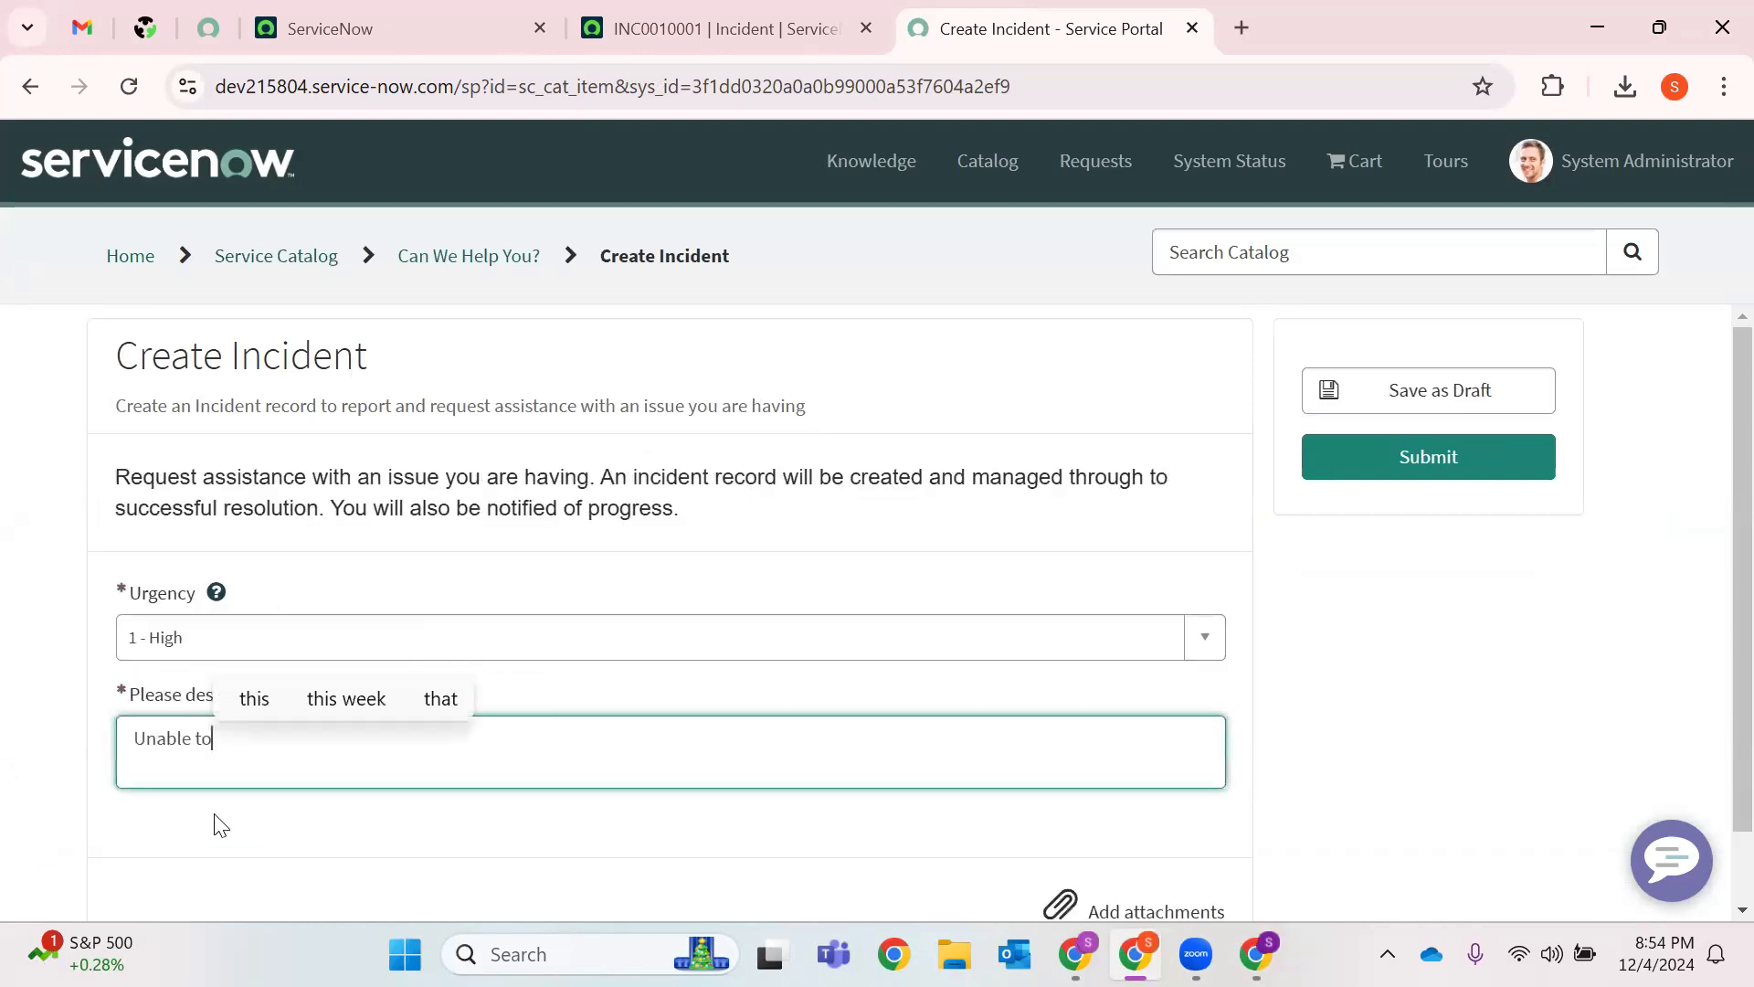
pyautogui.write(' access Shar')
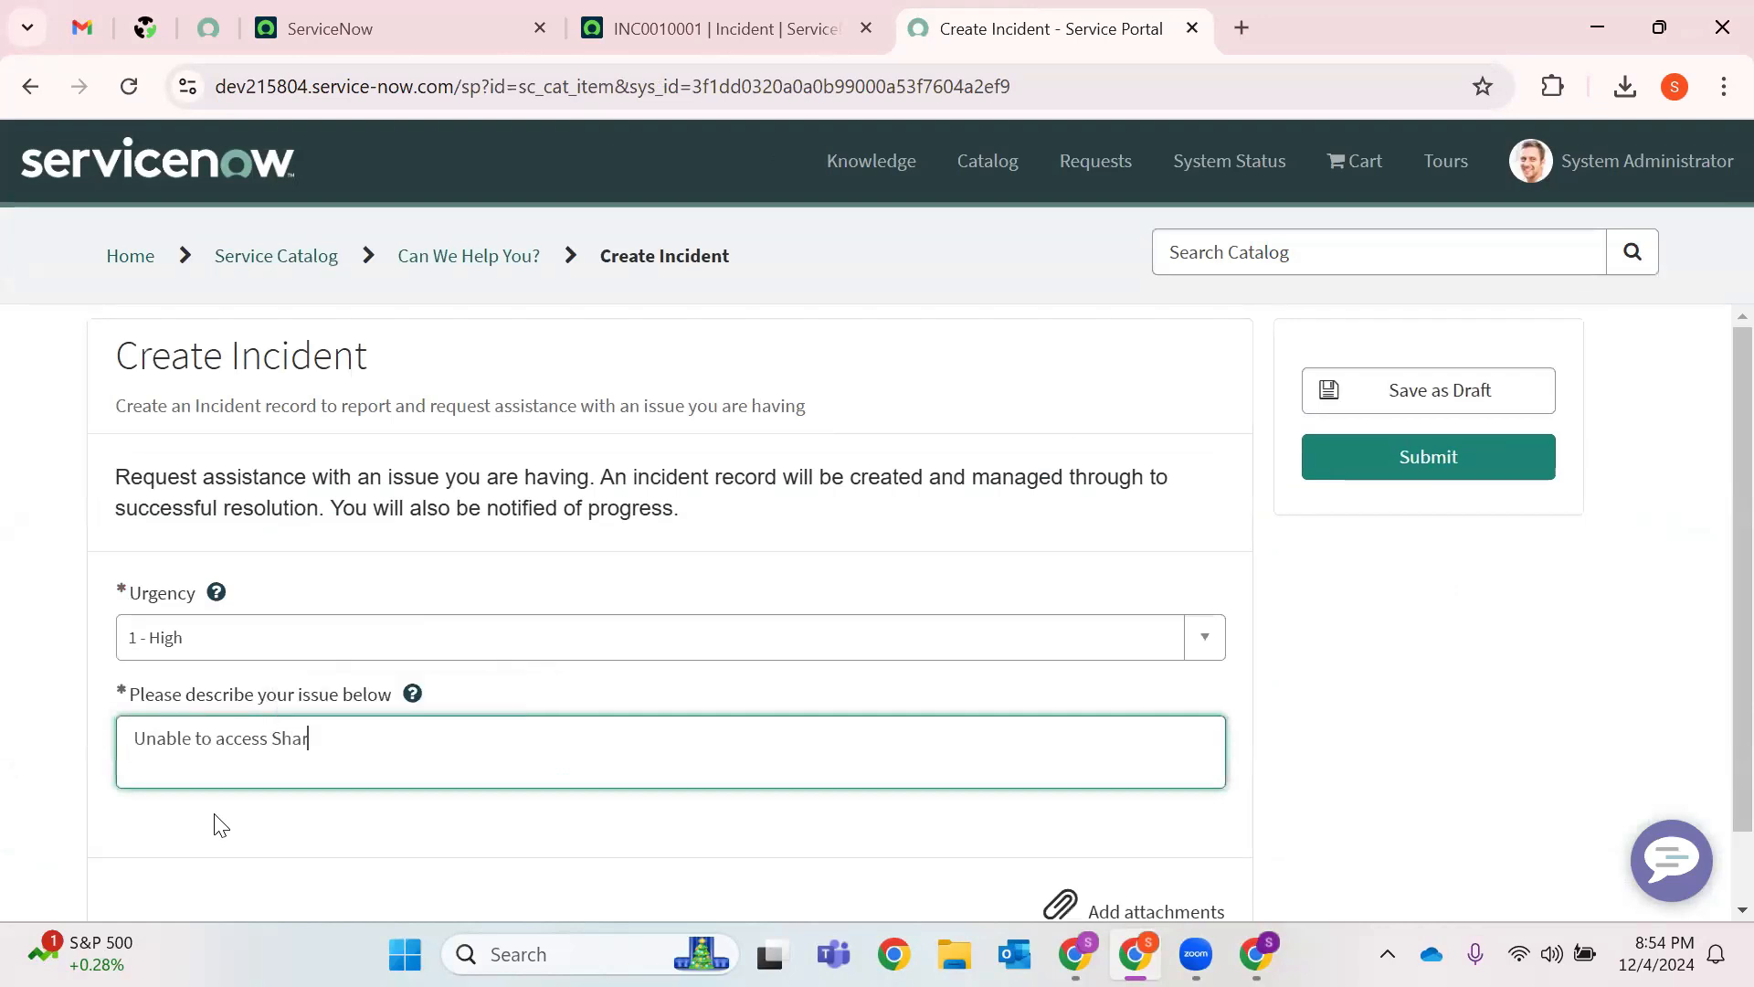
pyautogui.write('e Drive XYZ')
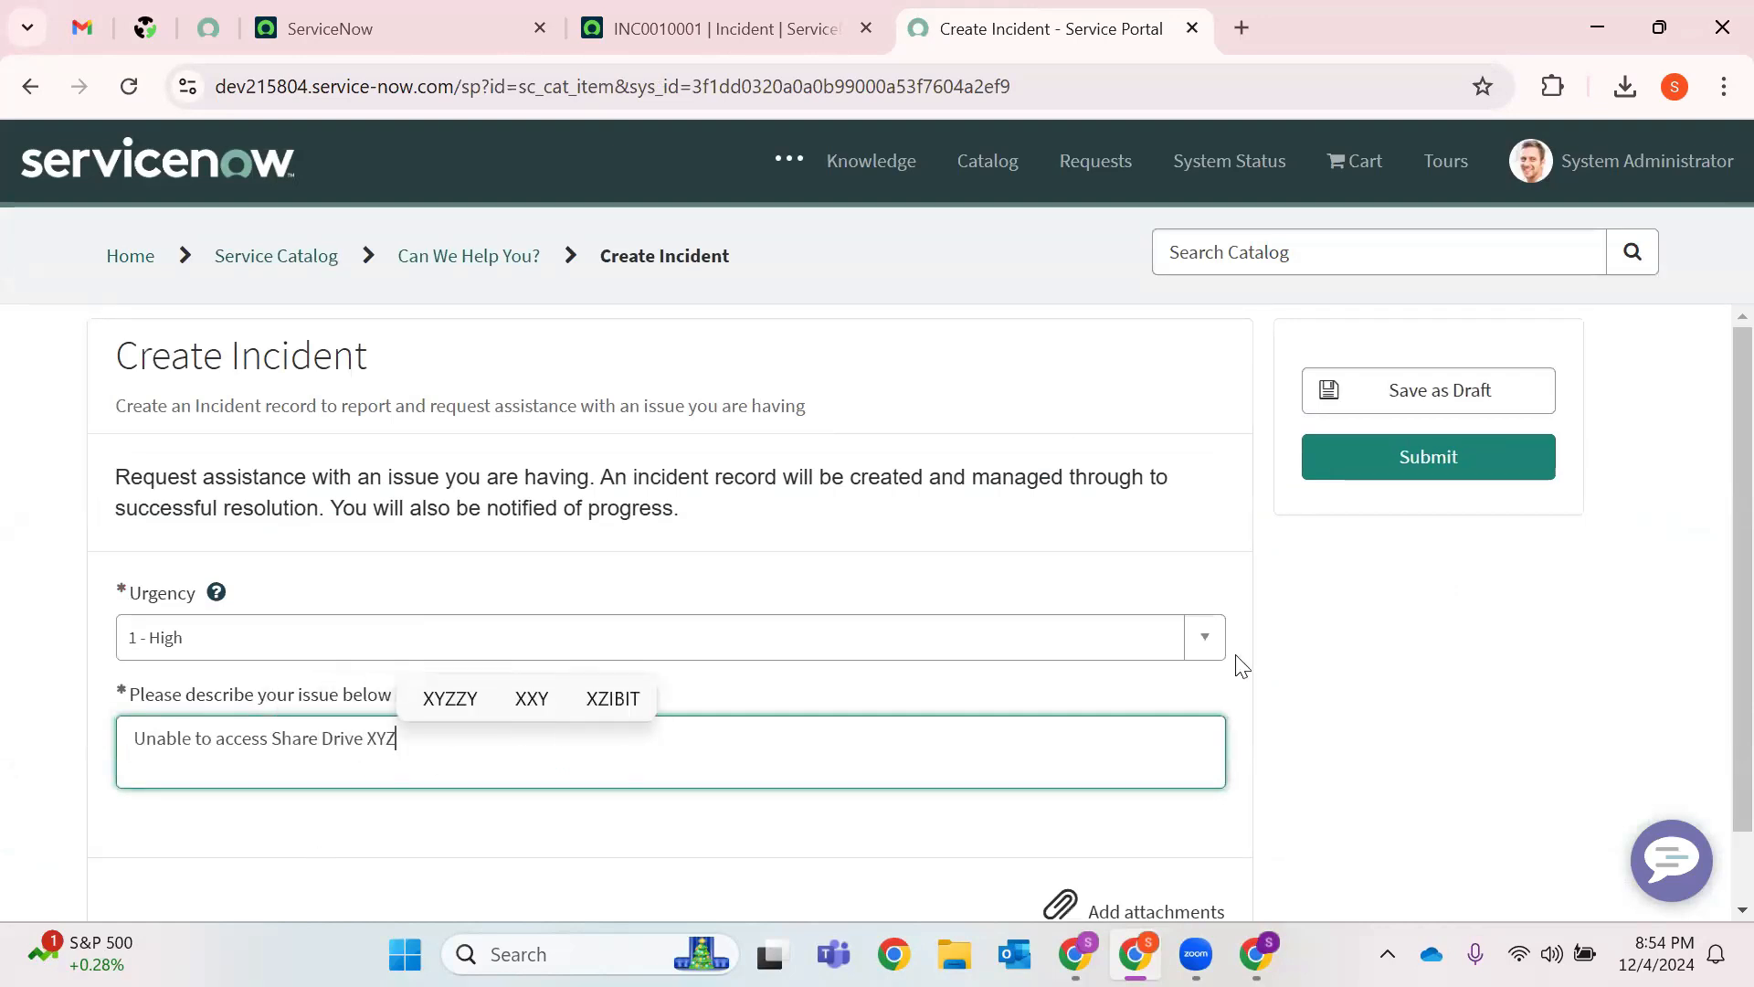
pyautogui.click(1477, 479)
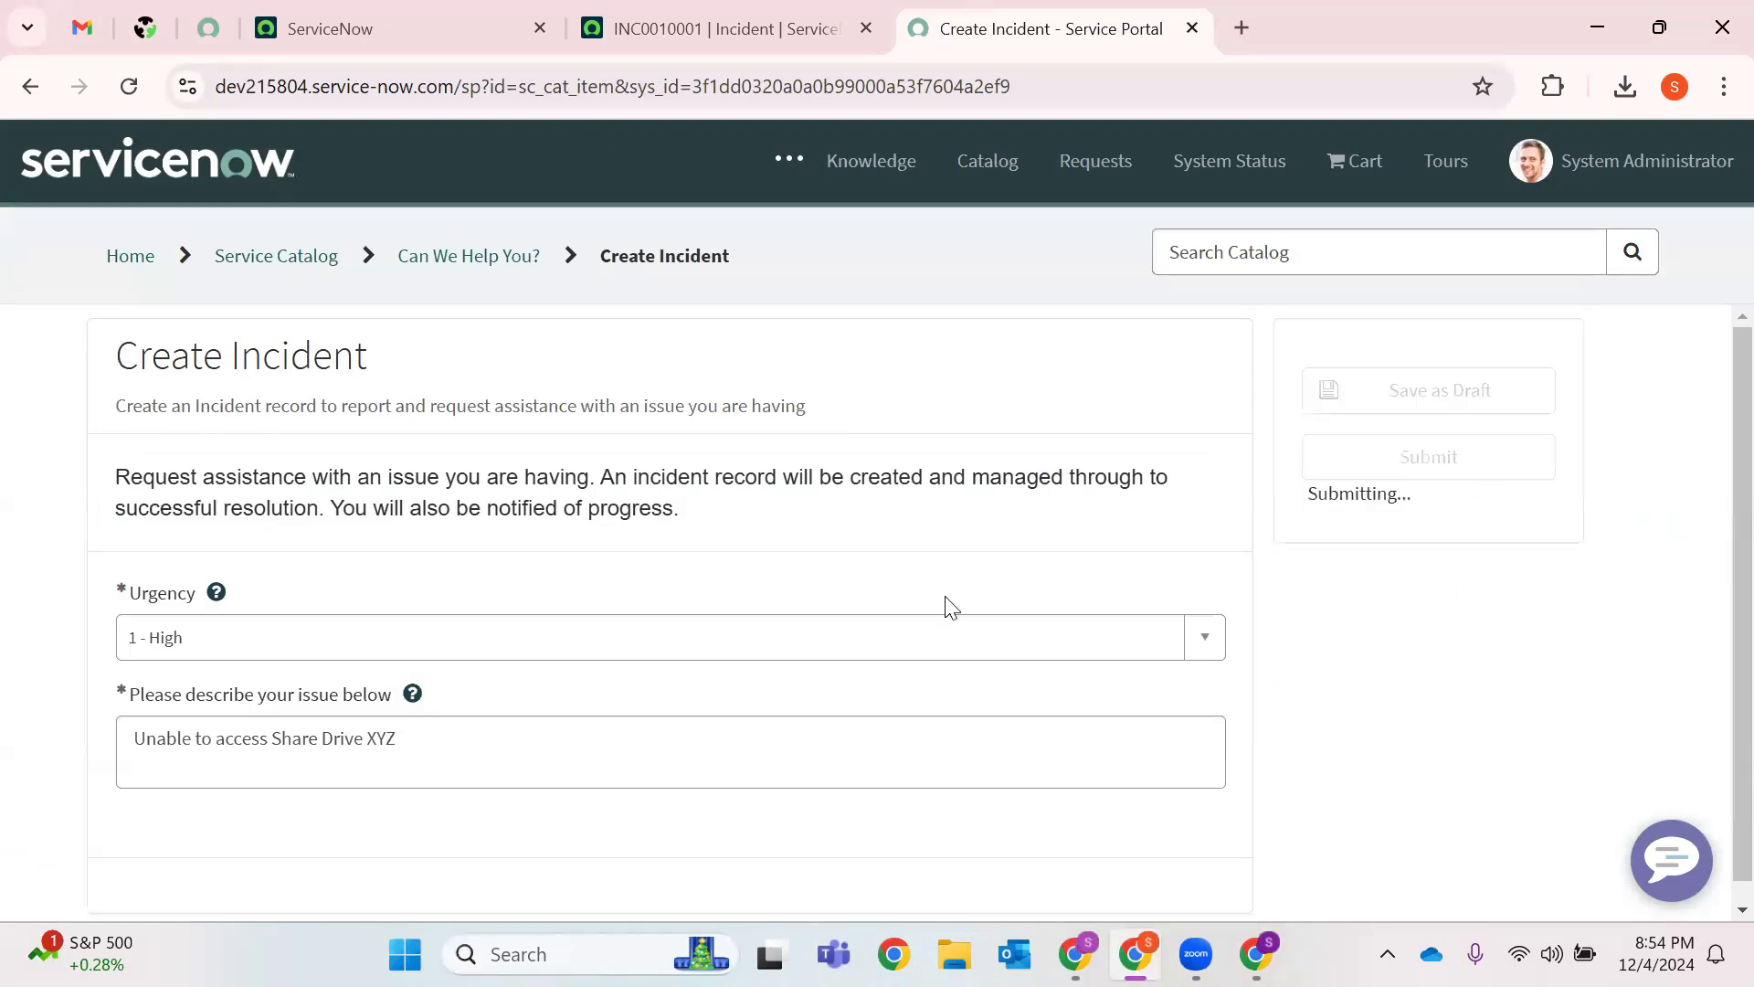
# Review the My Request page for INC0010002, including its created, updated and state details.
pyautogui.scroll(-5, 223, 614)
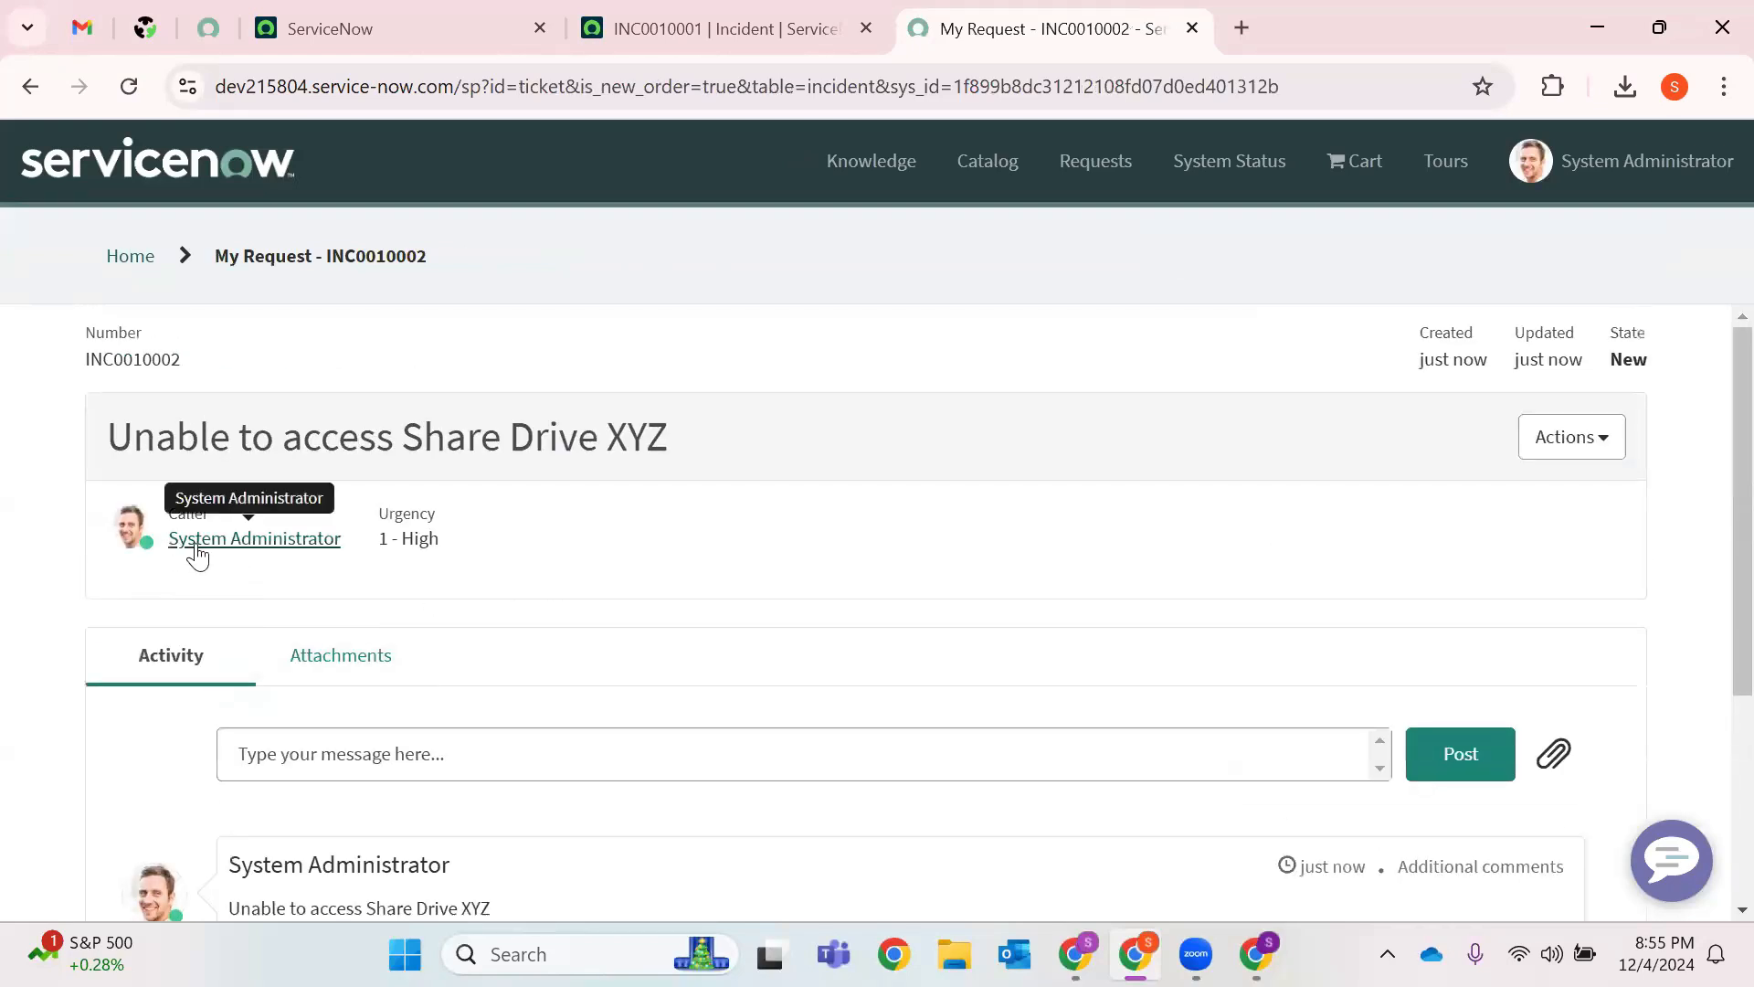
pyautogui.click(511, 20)
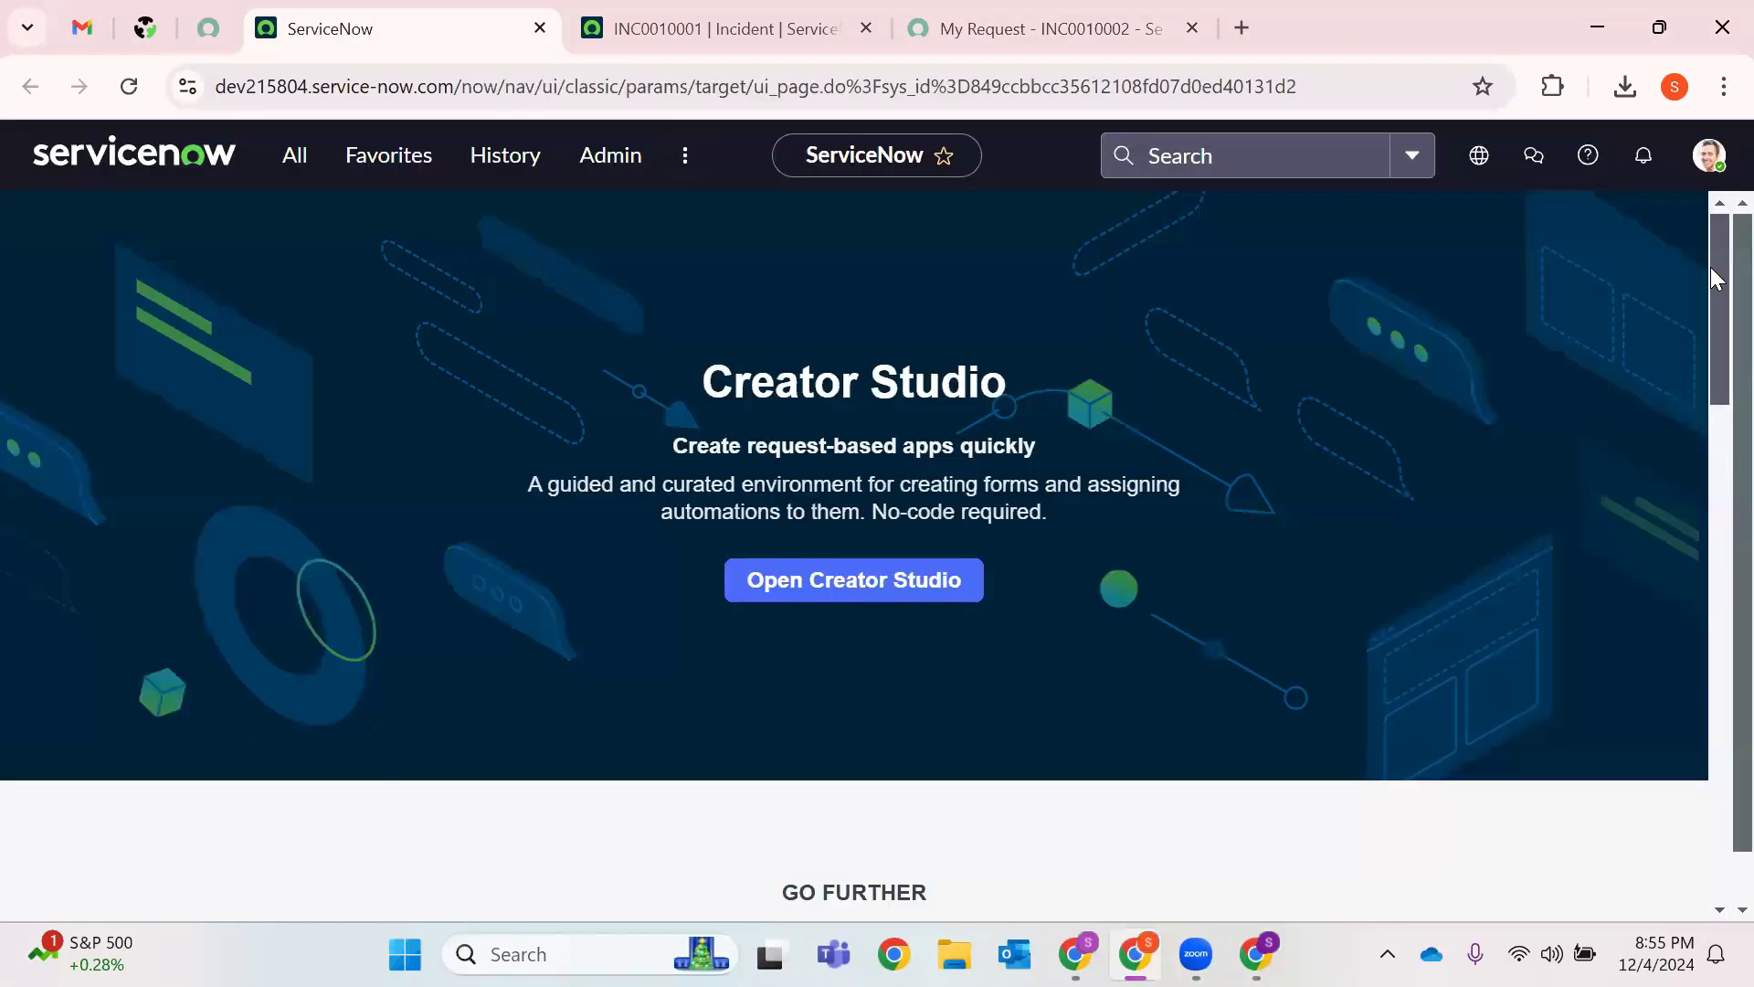
pyautogui.click(1709, 157)
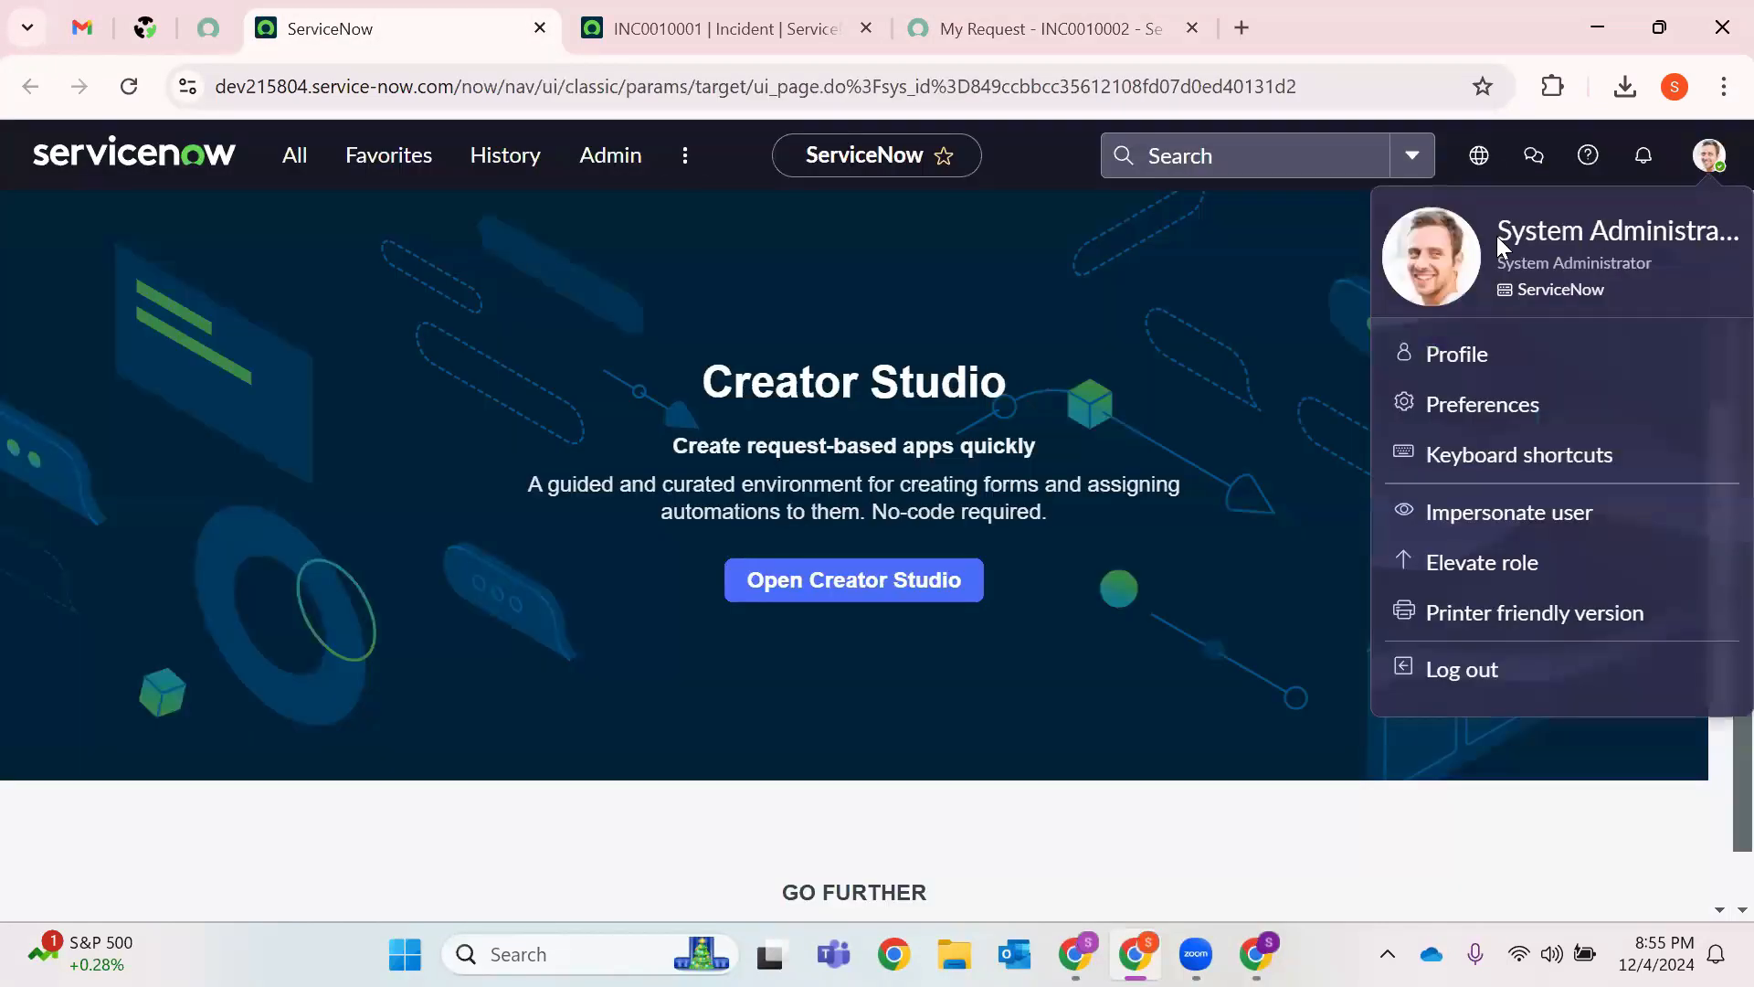
pyautogui.click(1051, 28)
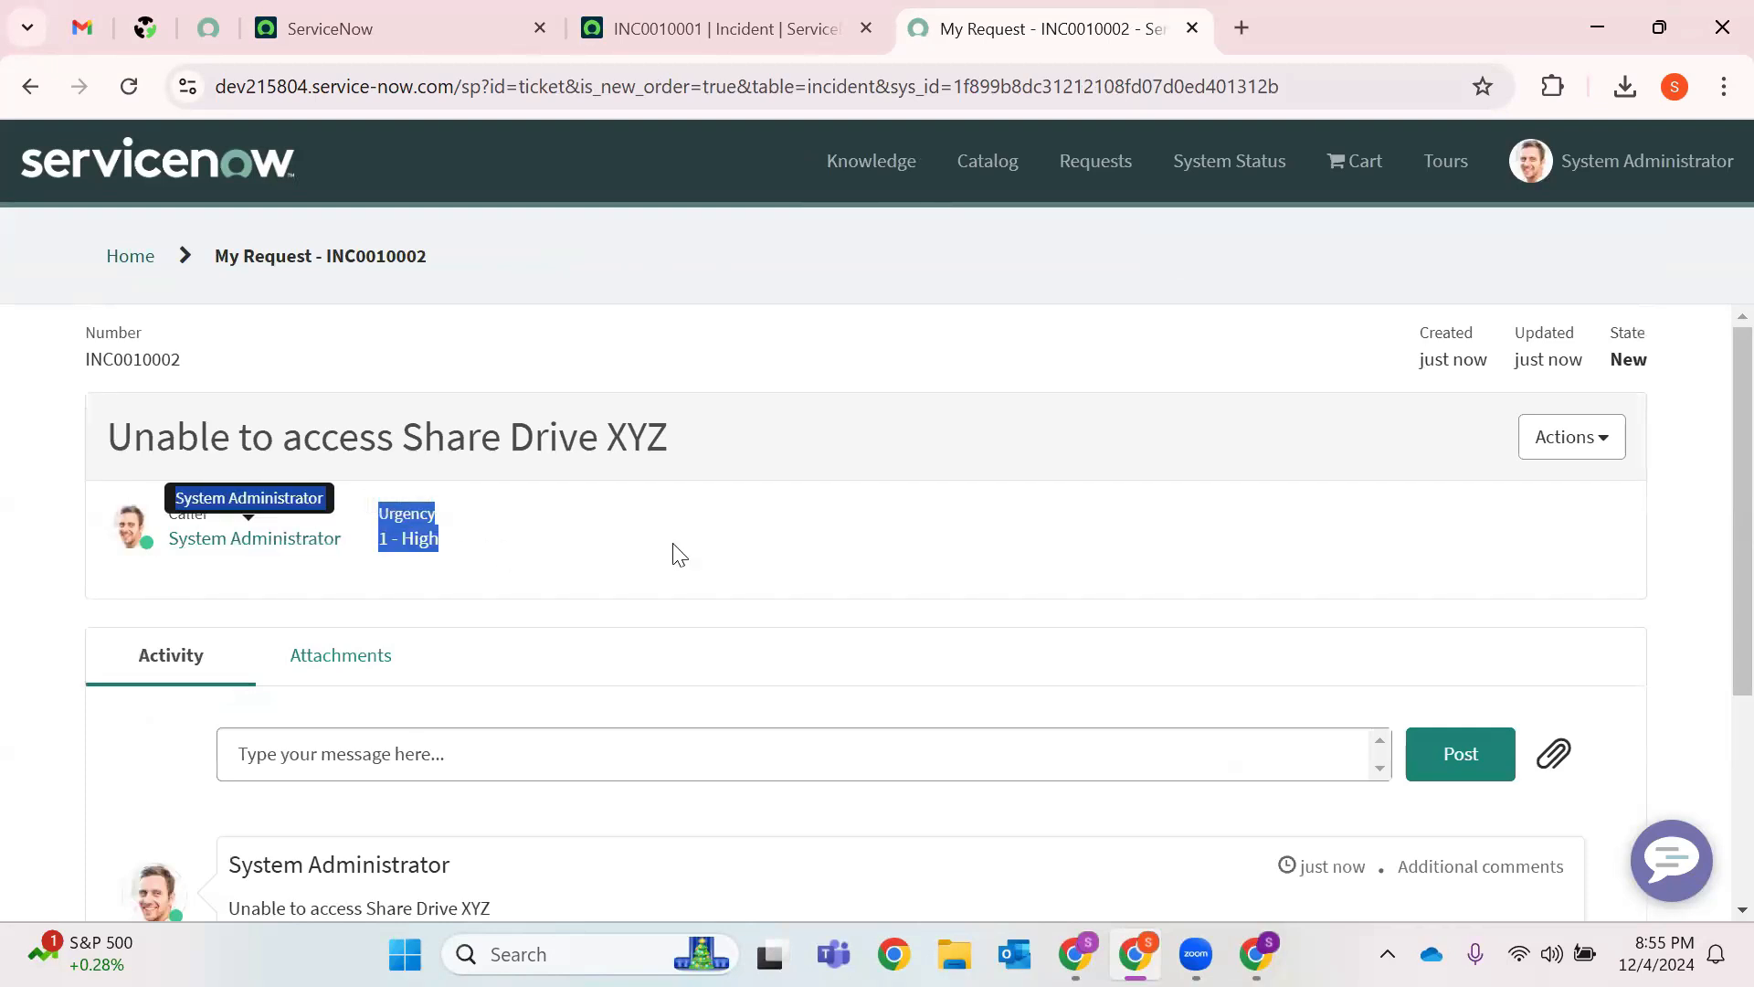
pyautogui.click(1599, 438)
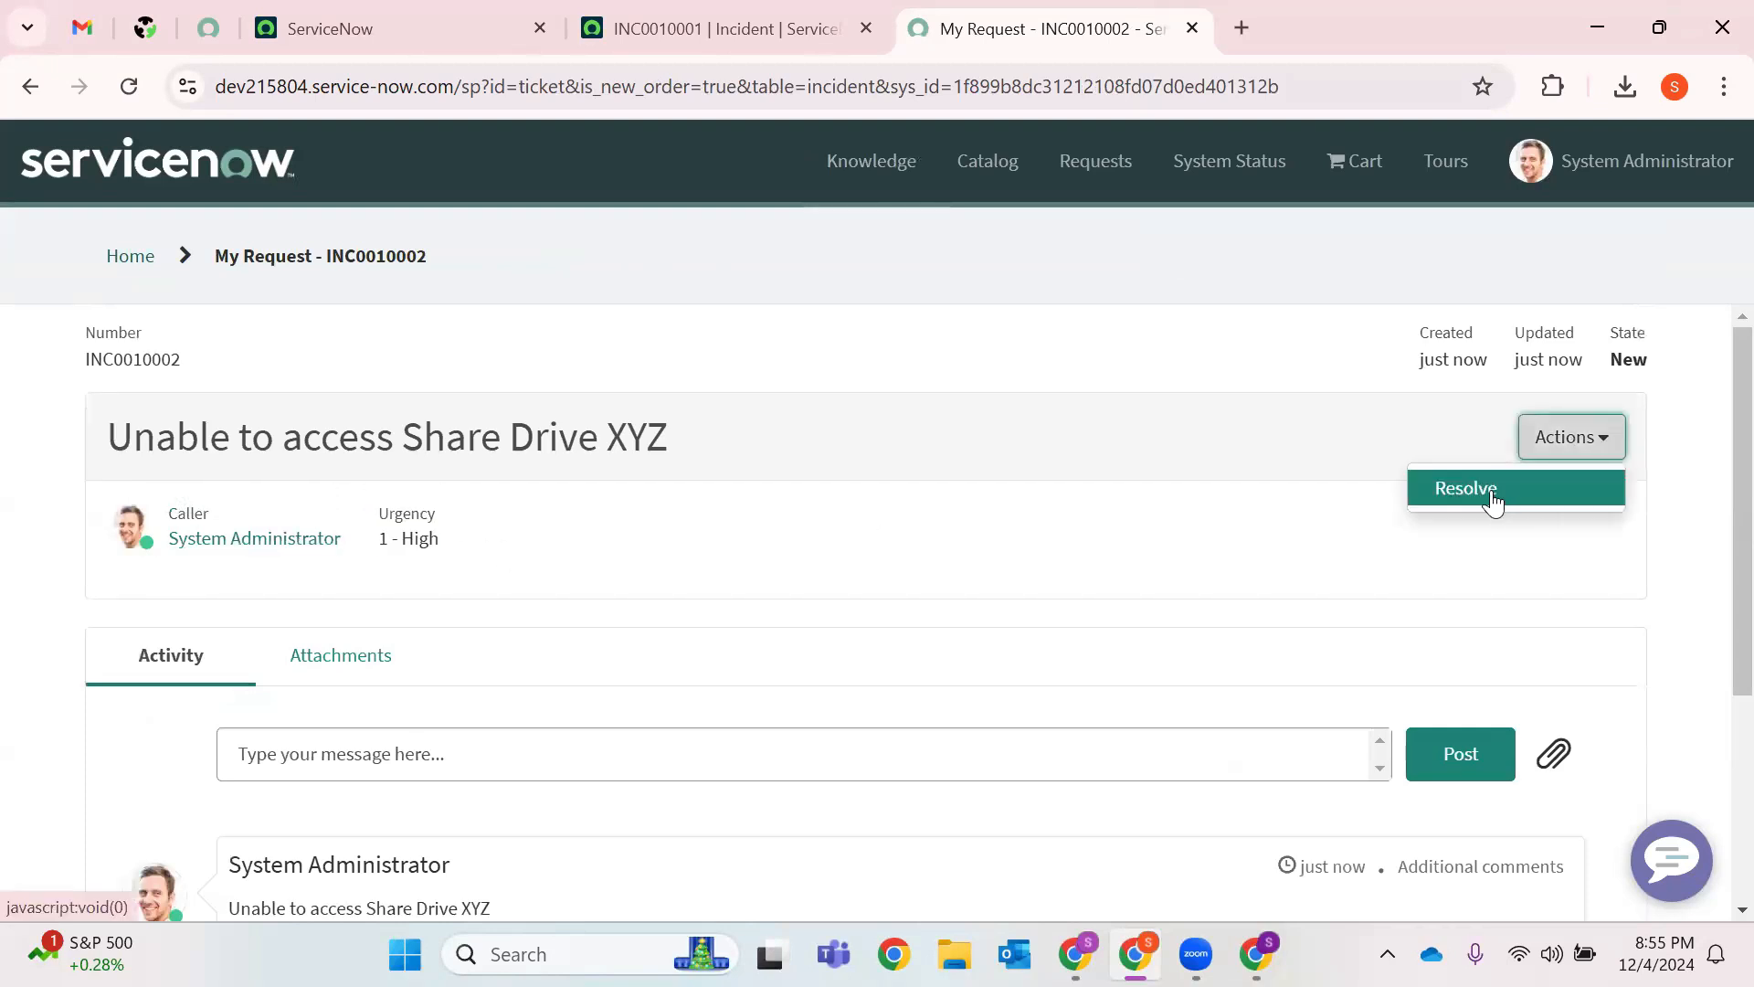
pyautogui.click(1227, 539)
pyautogui.moveTo(1416, 342); pyautogui.dragTo(1644, 384)
pyautogui.click(853, 560)
pyautogui.scroll(-3, 417, 629)
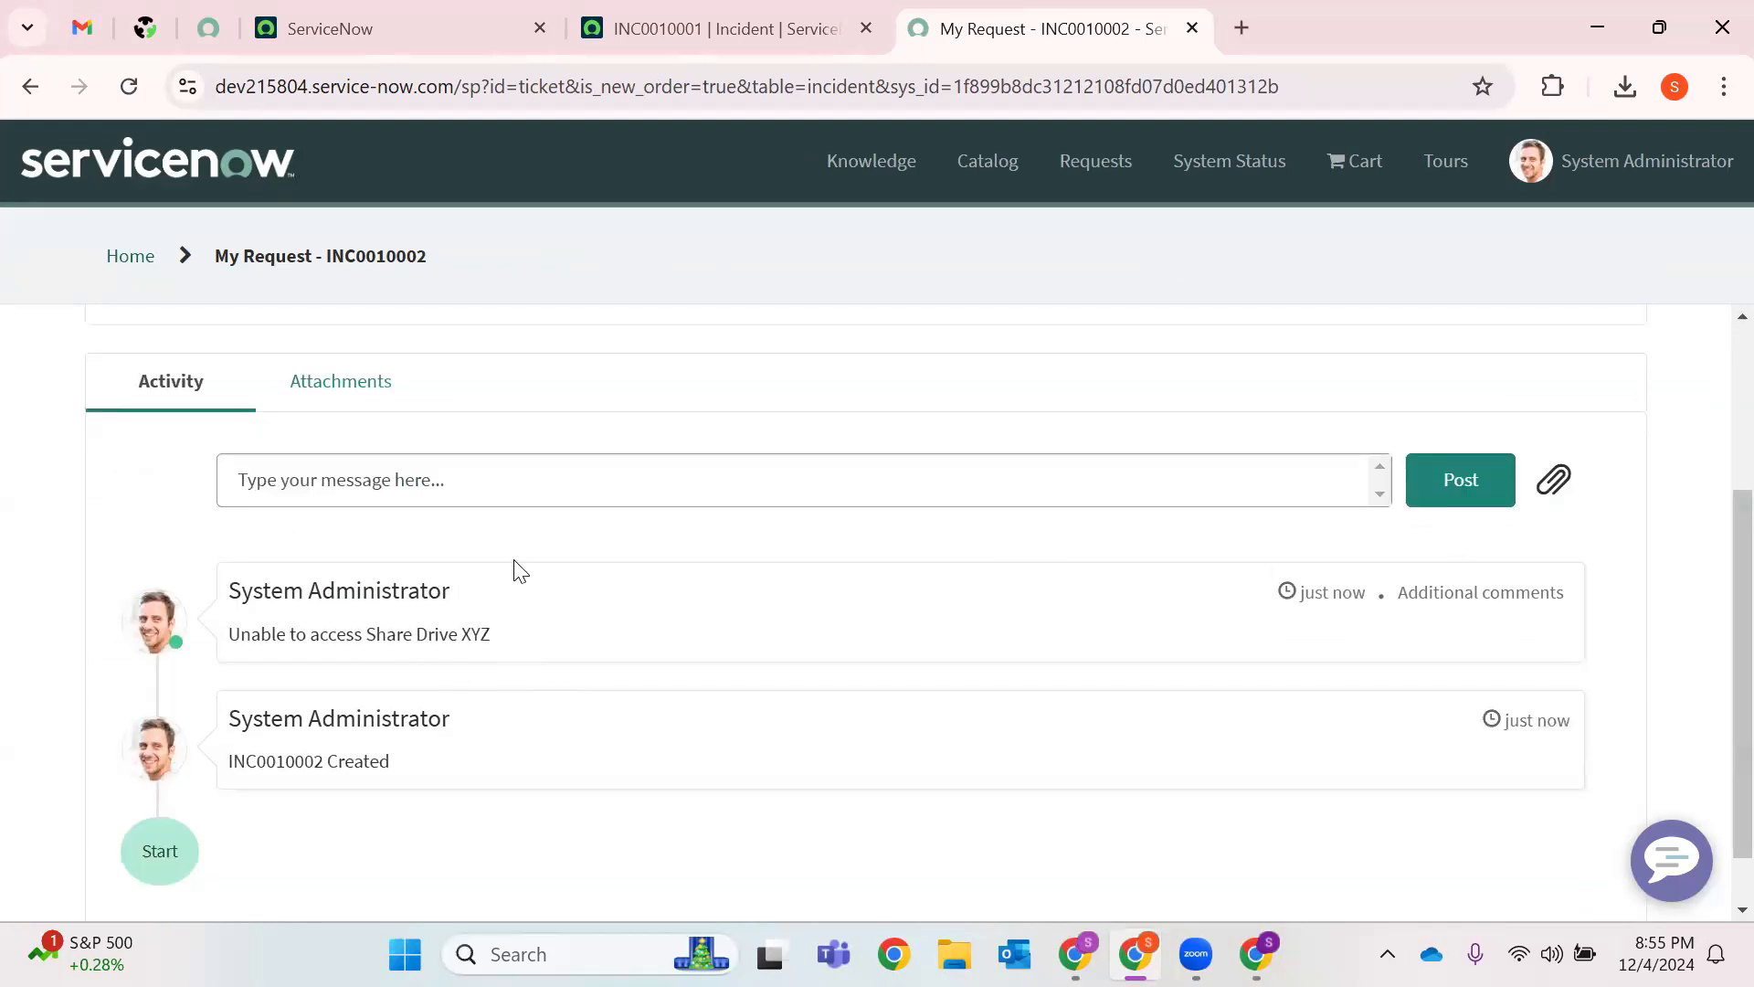
pyautogui.scroll(3, 520, 570)
pyautogui.scroll(-4, 634, 564)
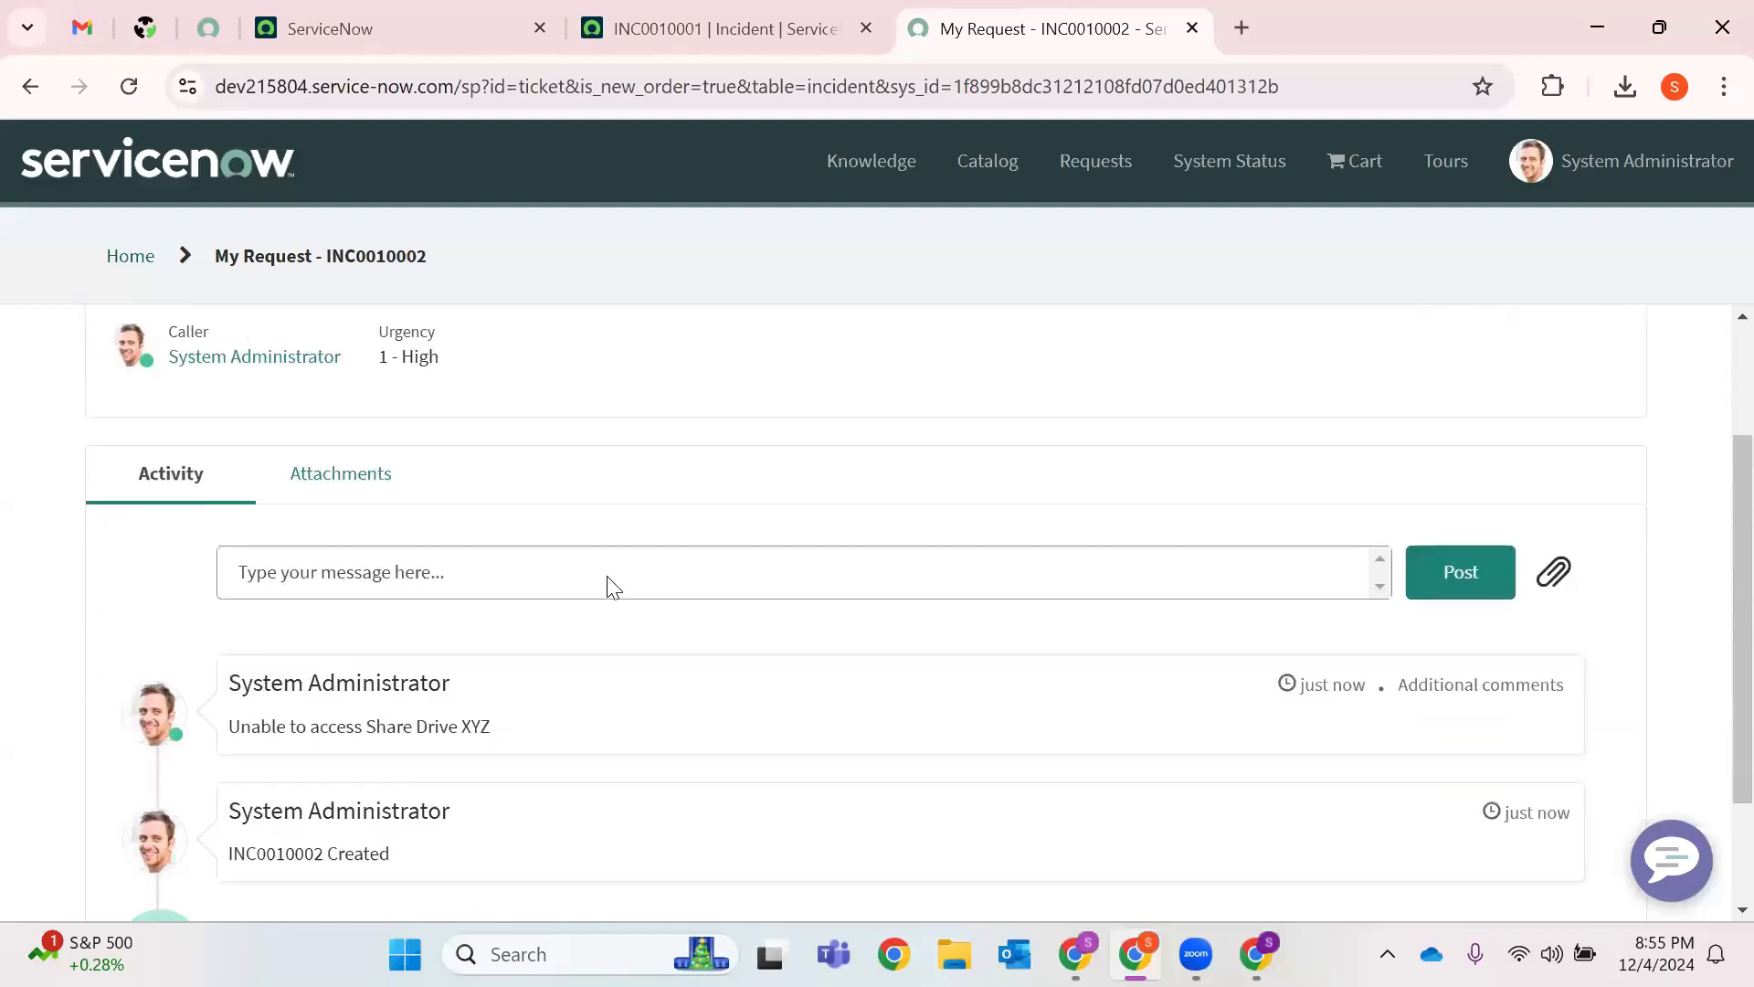
pyautogui.scroll(4, 512, 548)
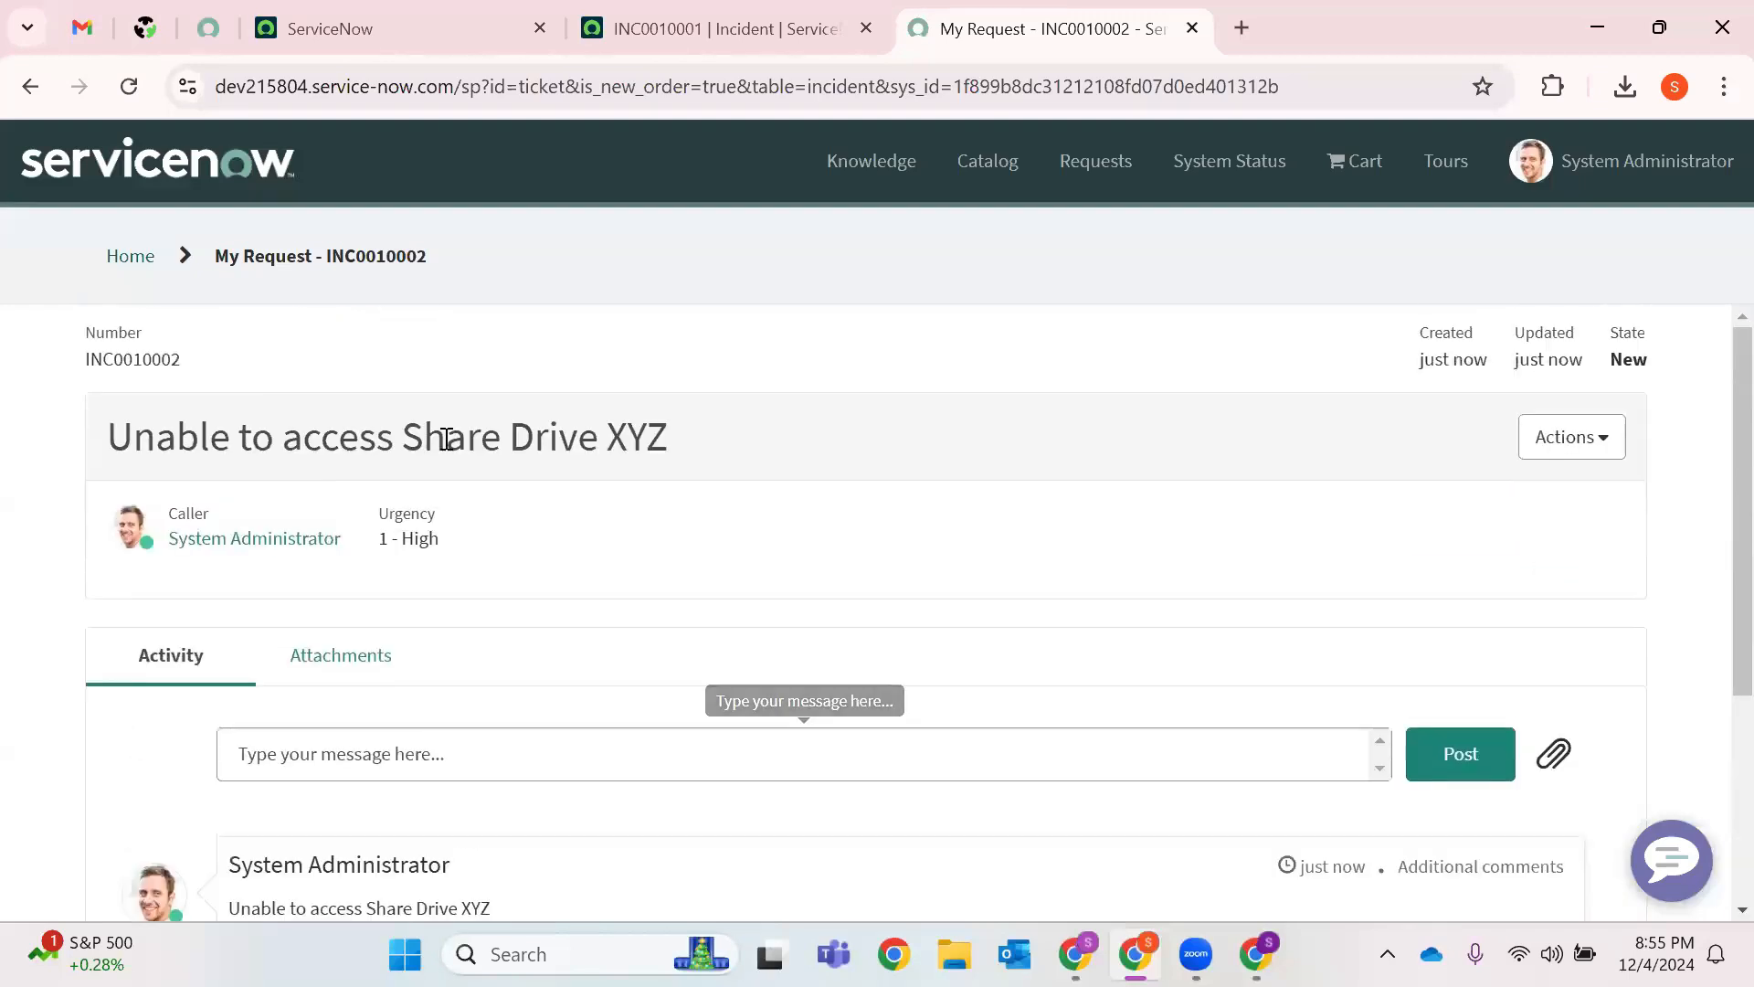
# Copy the number INC0010002 and run a global search for it in the main ServiceNow tab.
pyautogui.doubleClick(141, 364)
pyautogui.hotkey('ctrl', 'c')
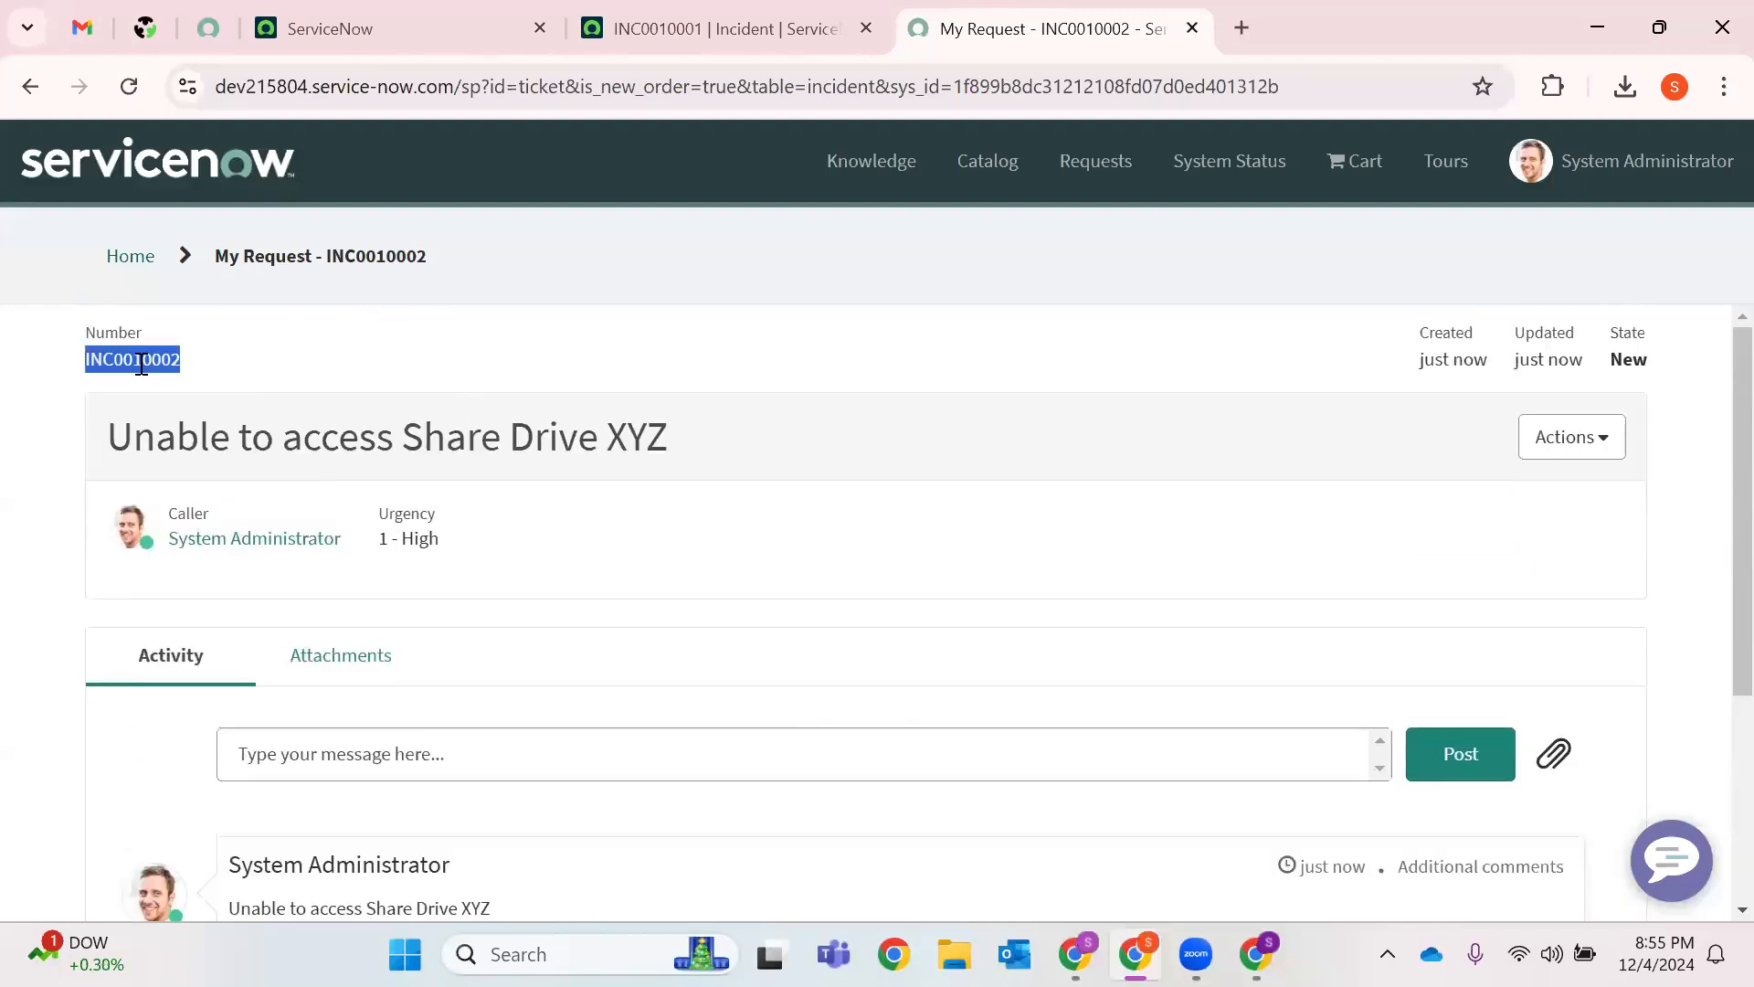
pyautogui.click(443, 20)
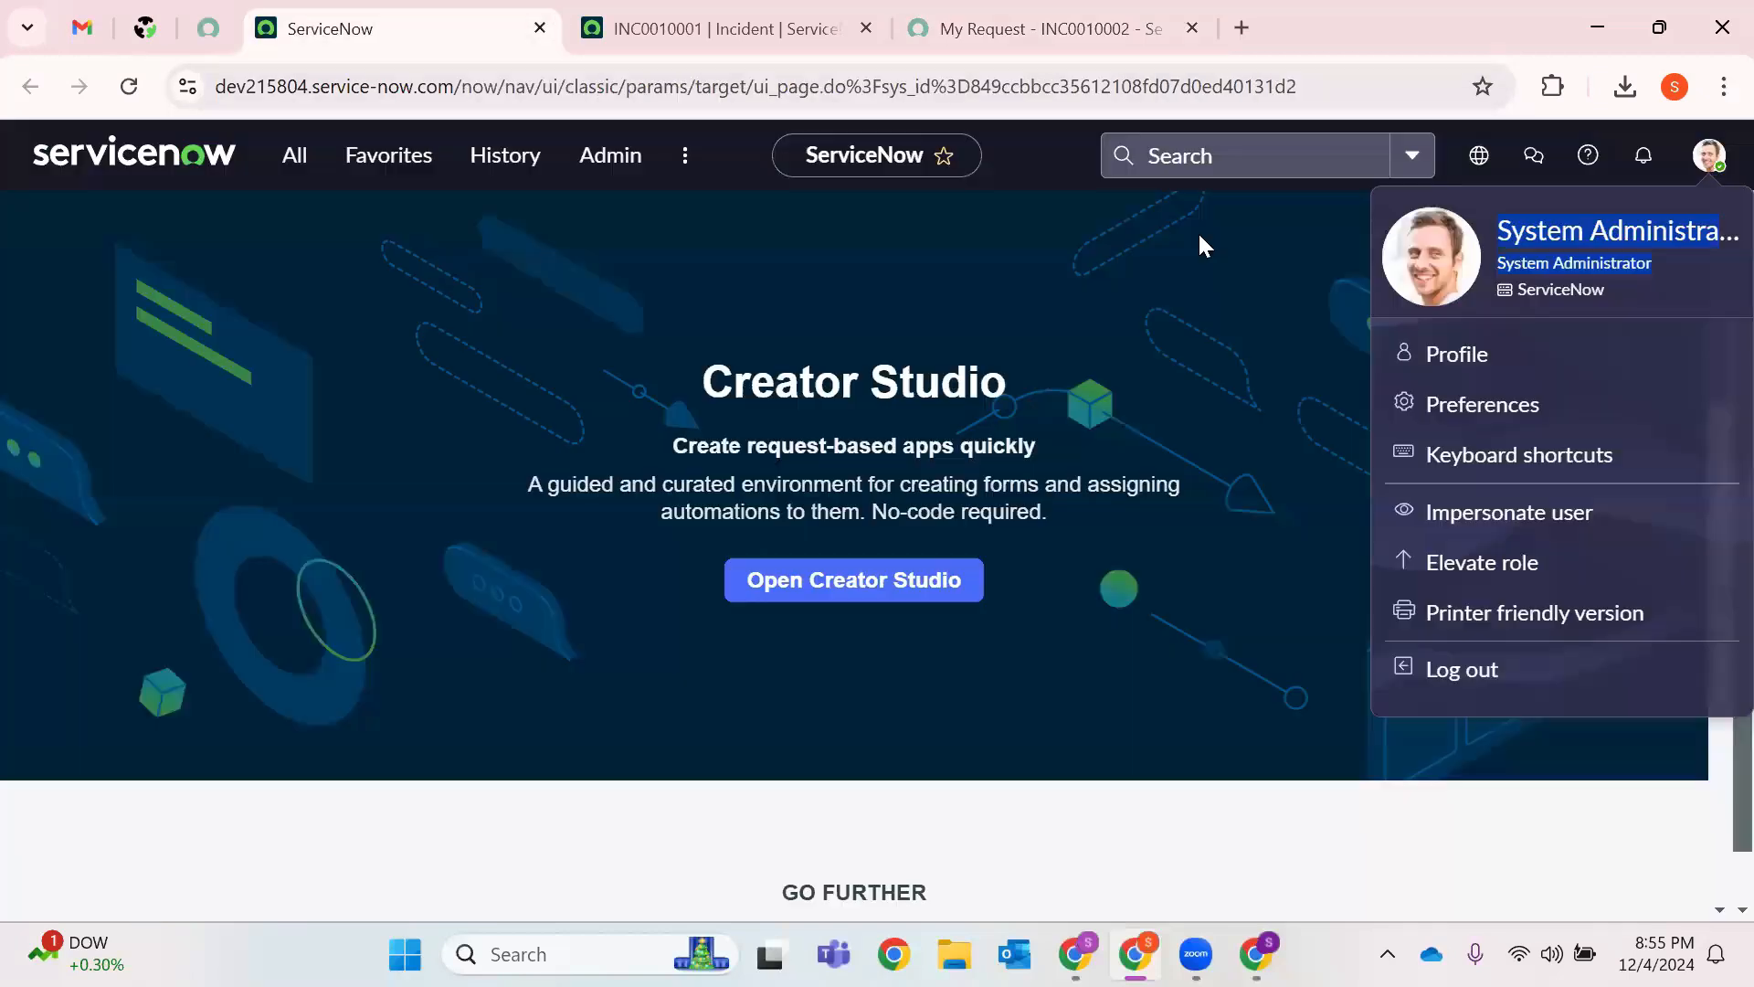
pyautogui.click(1208, 152)
pyautogui.hotkey('ctrl', 'v')
pyautogui.press('Return')
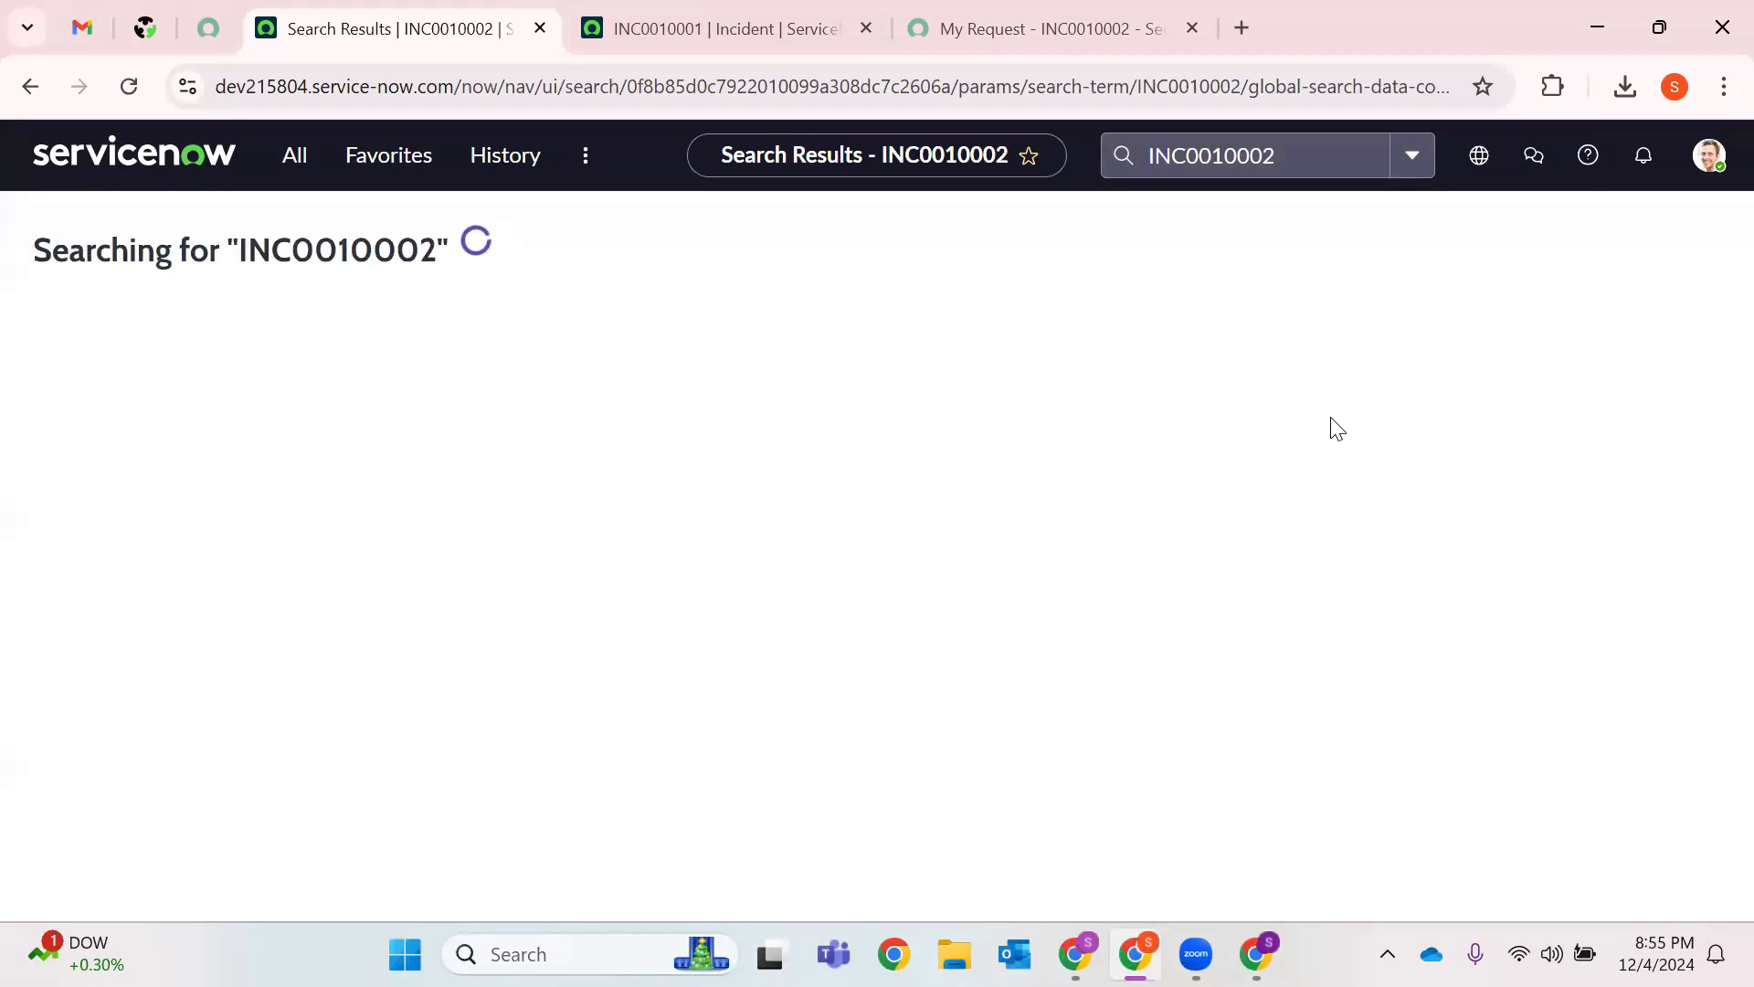
# Close the old INC0010001 page and open INC0010002 from the search results.
pyautogui.click(865, 28)
pyautogui.click(1000, 262)
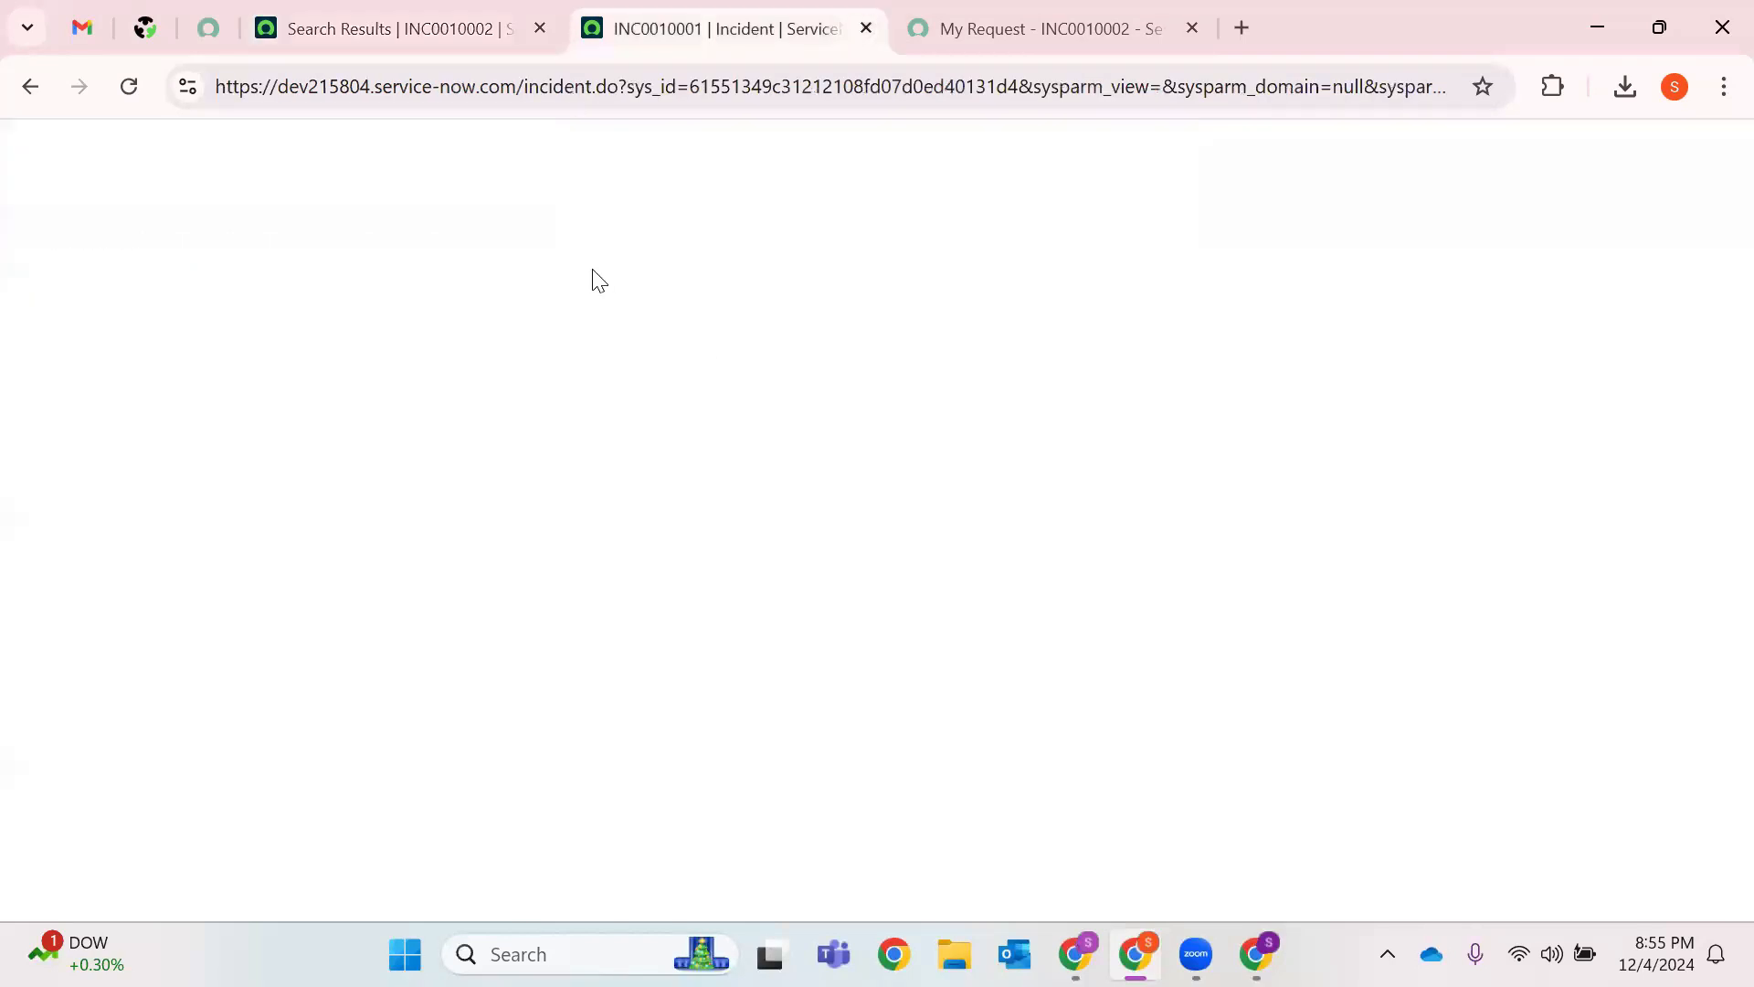
pyautogui.click(393, 27)
pyautogui.click(271, 485)
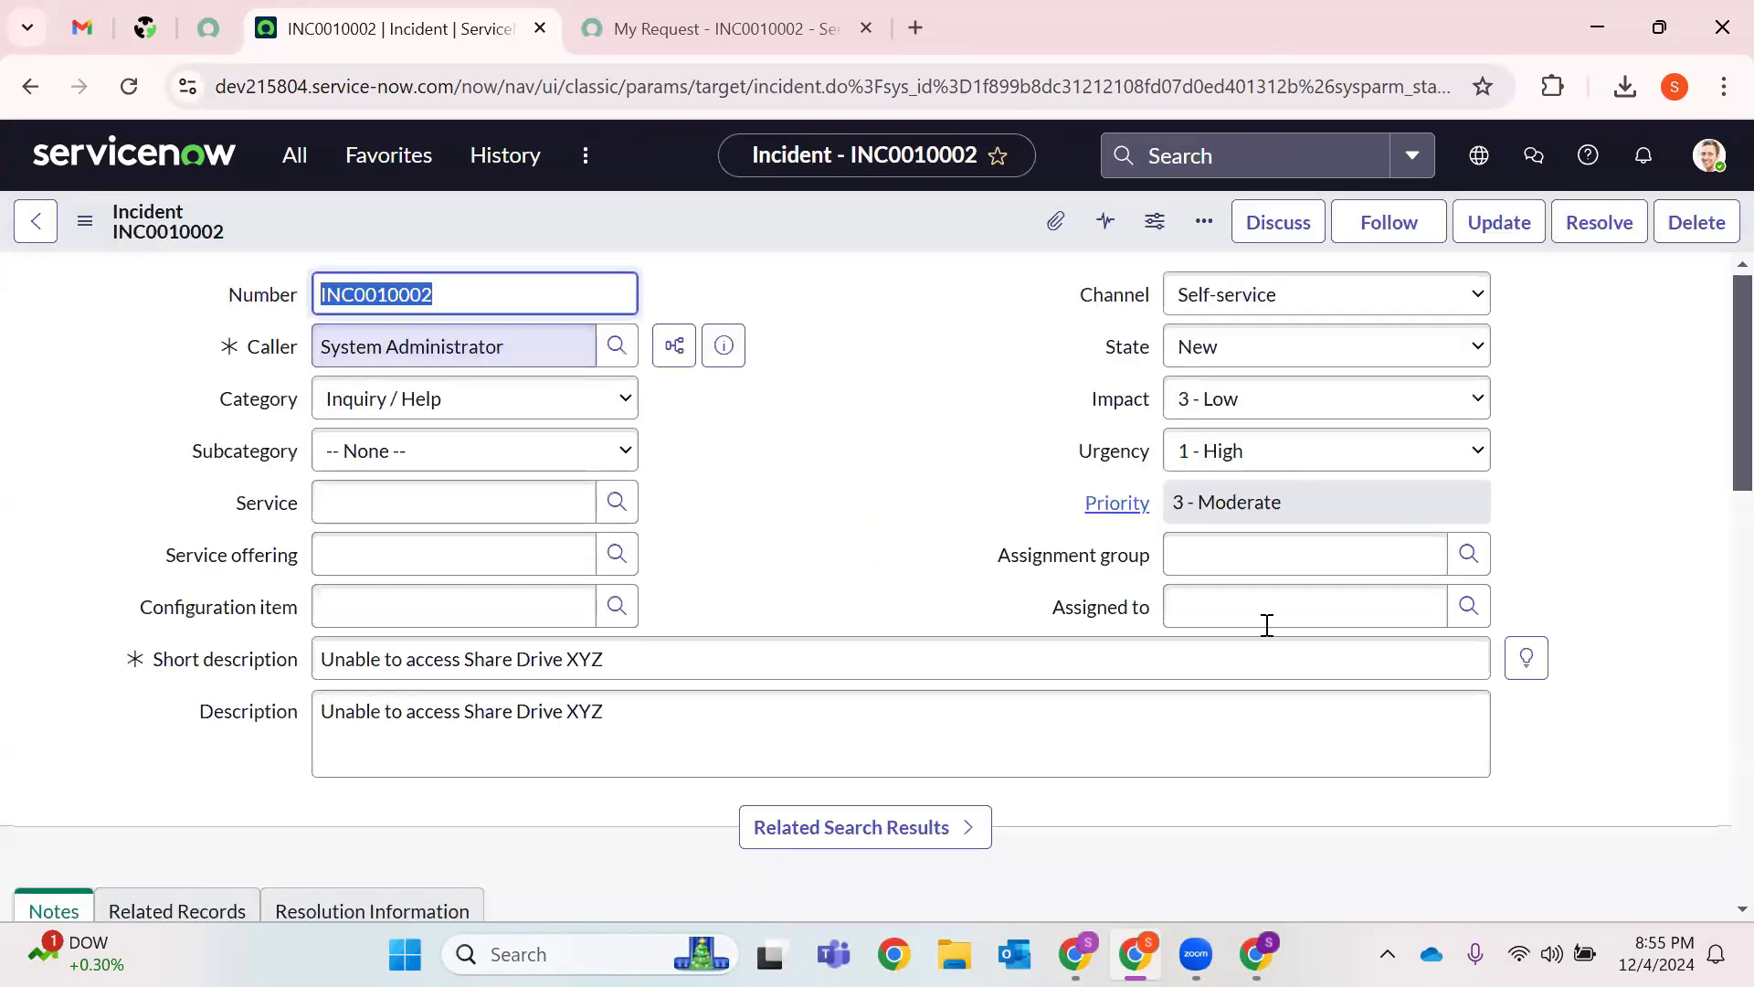
# Assign INC0010002 to a user and save it with State In Progress.
pyautogui.click(1467, 606)
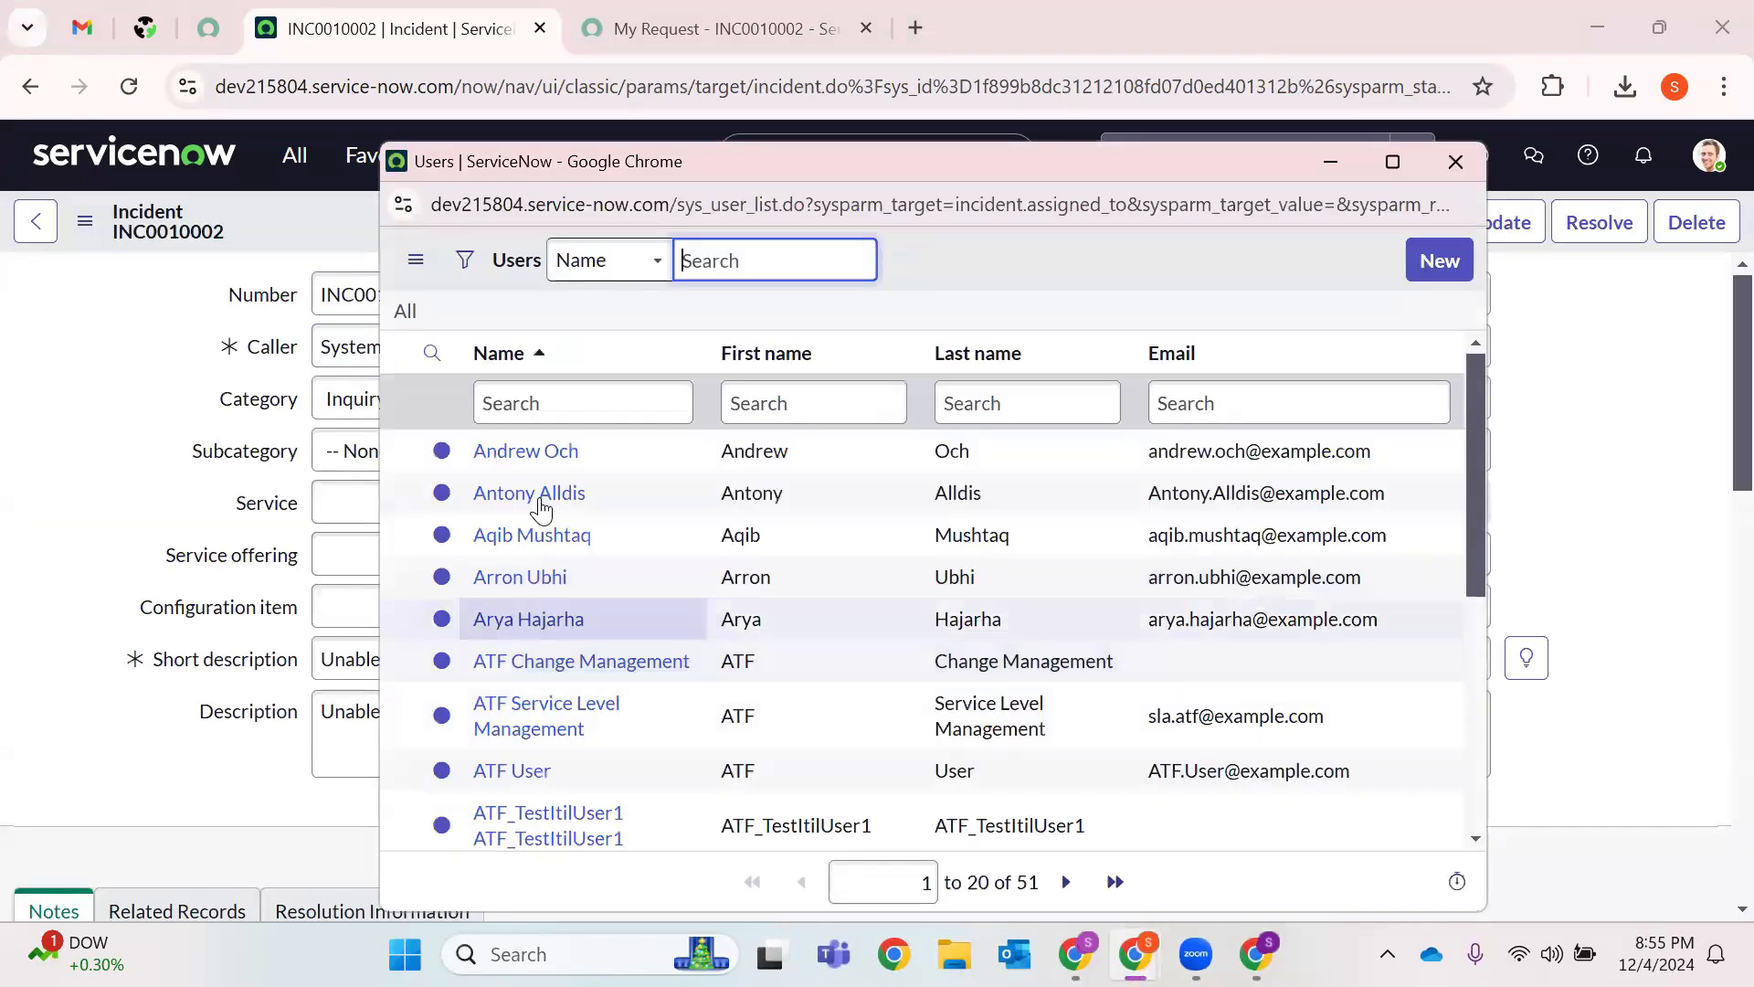
pyautogui.click(530, 494)
pyautogui.rightClick(919, 221)
pyautogui.click(861, 386)
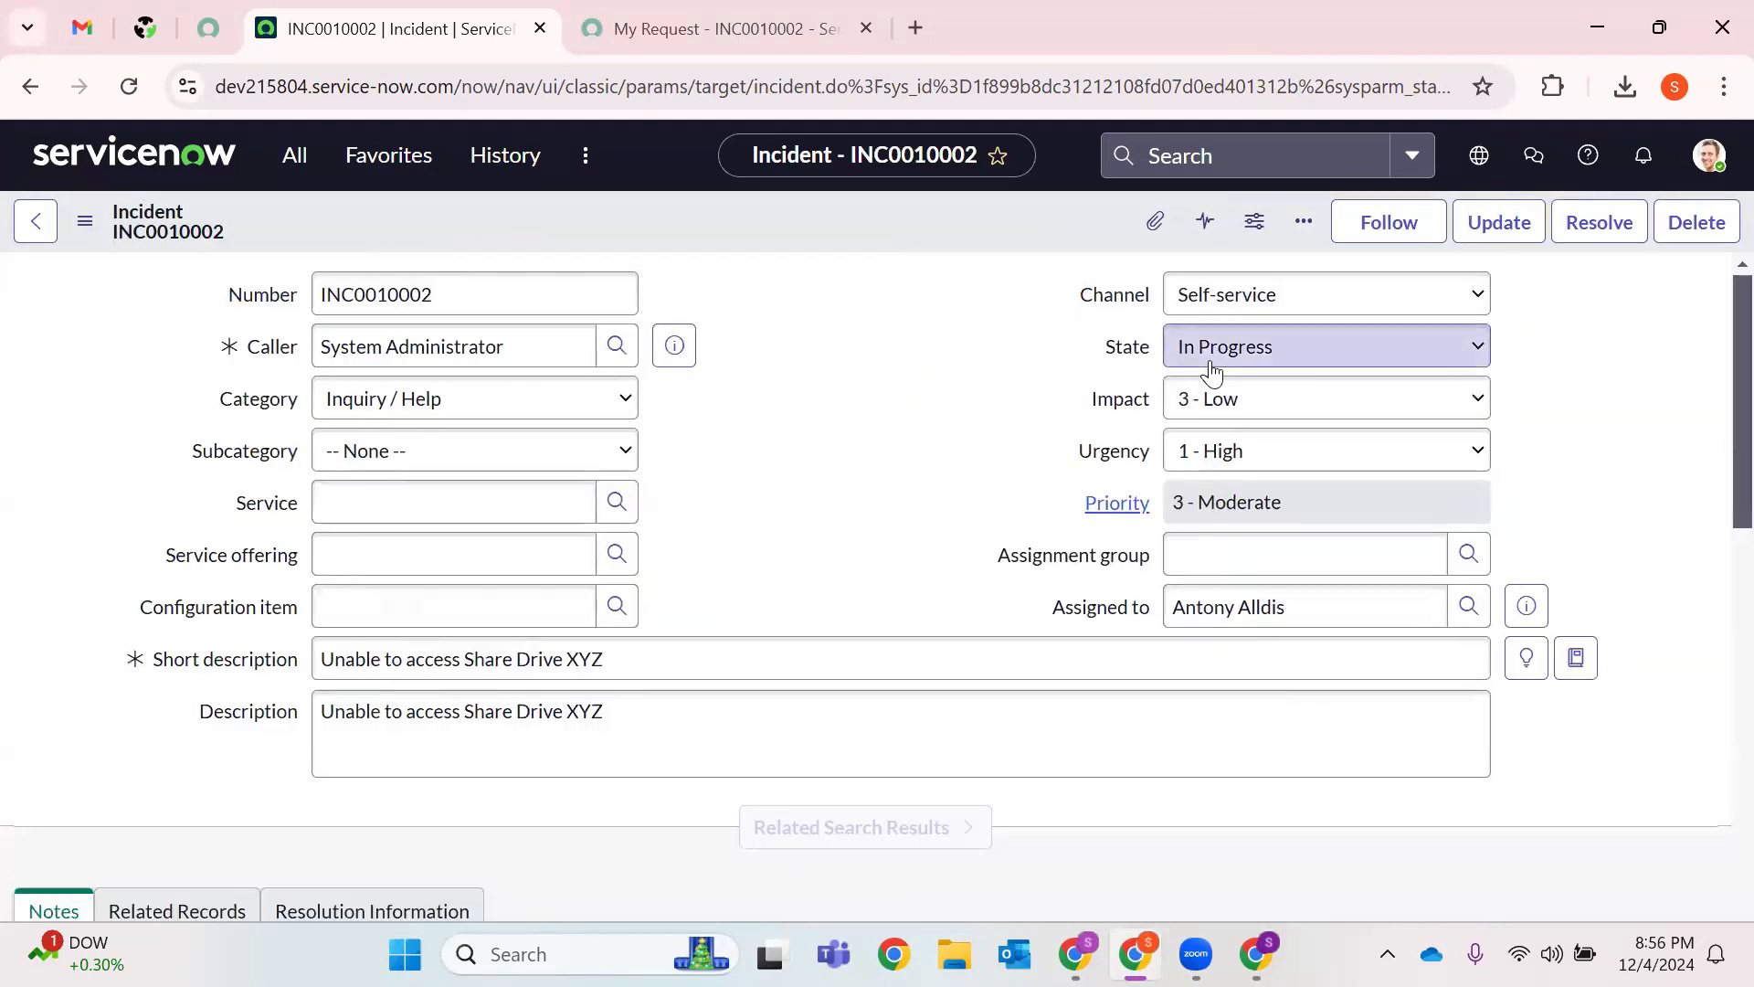
pyautogui.scroll(-6, 795, 457)
pyautogui.click(466, 399)
# Post a customer-visible comment to System Administrator requesting a timeslot for a call, then reload the portal request.
pyautogui.click(1085, 460)
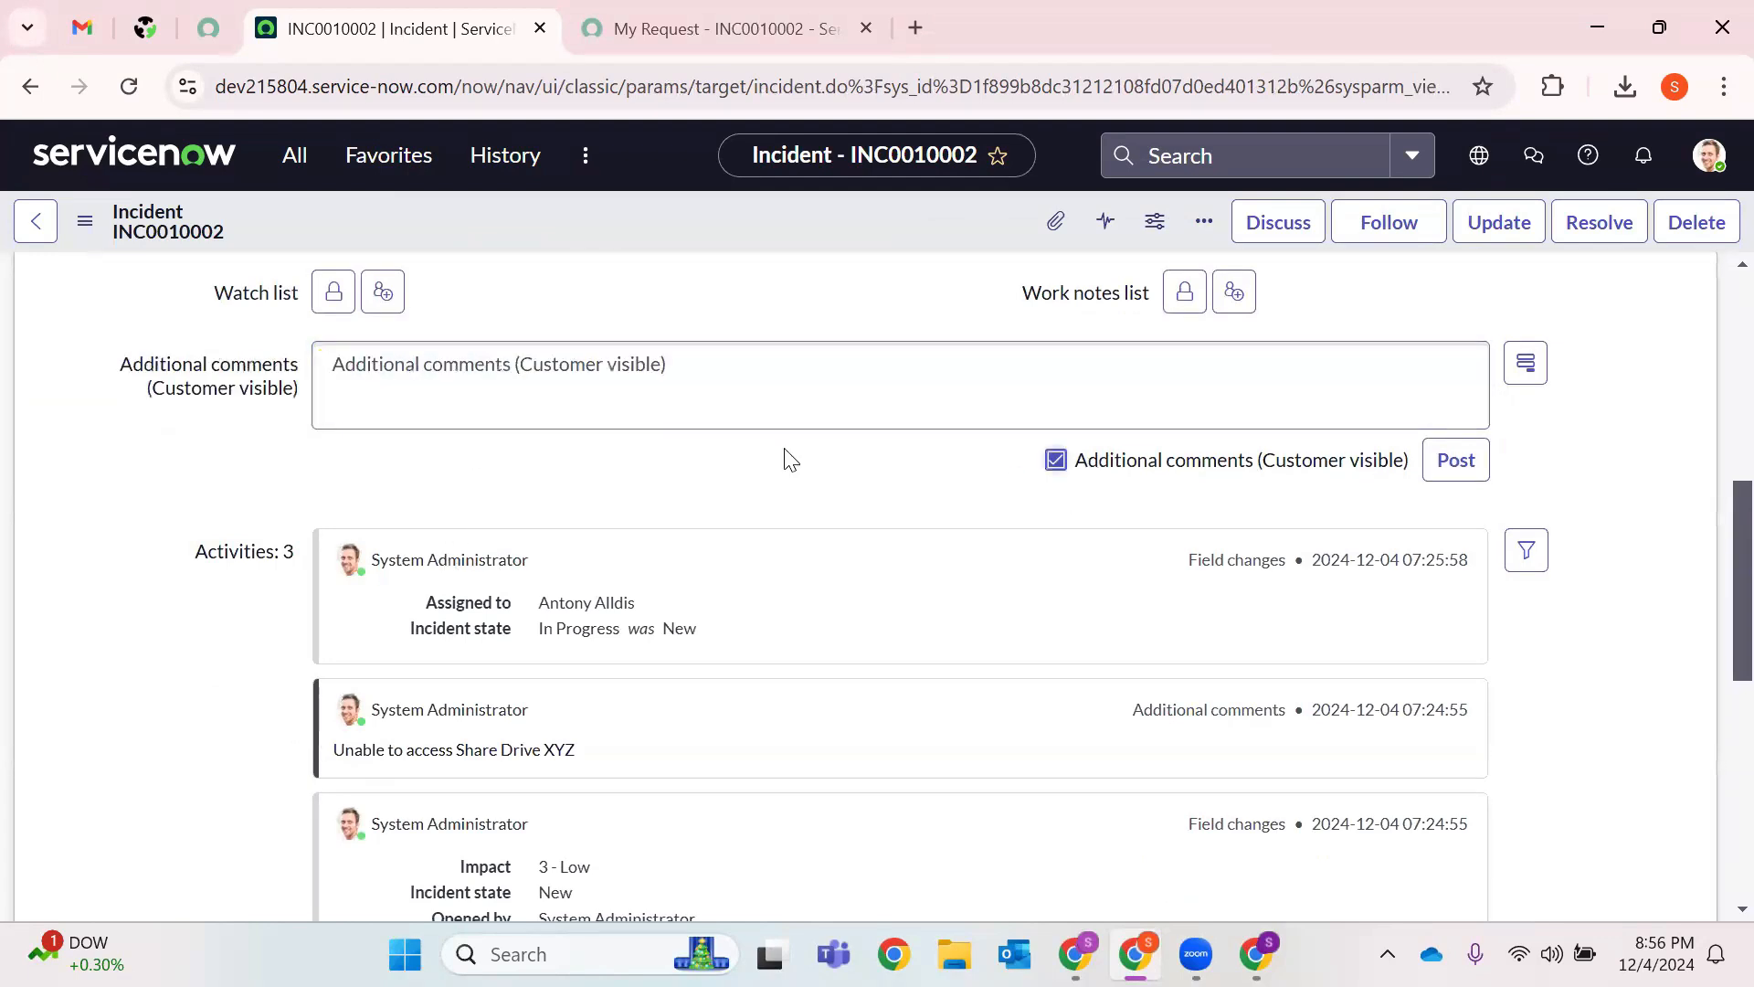
pyautogui.click(709, 403)
pyautogui.write('Hi ')
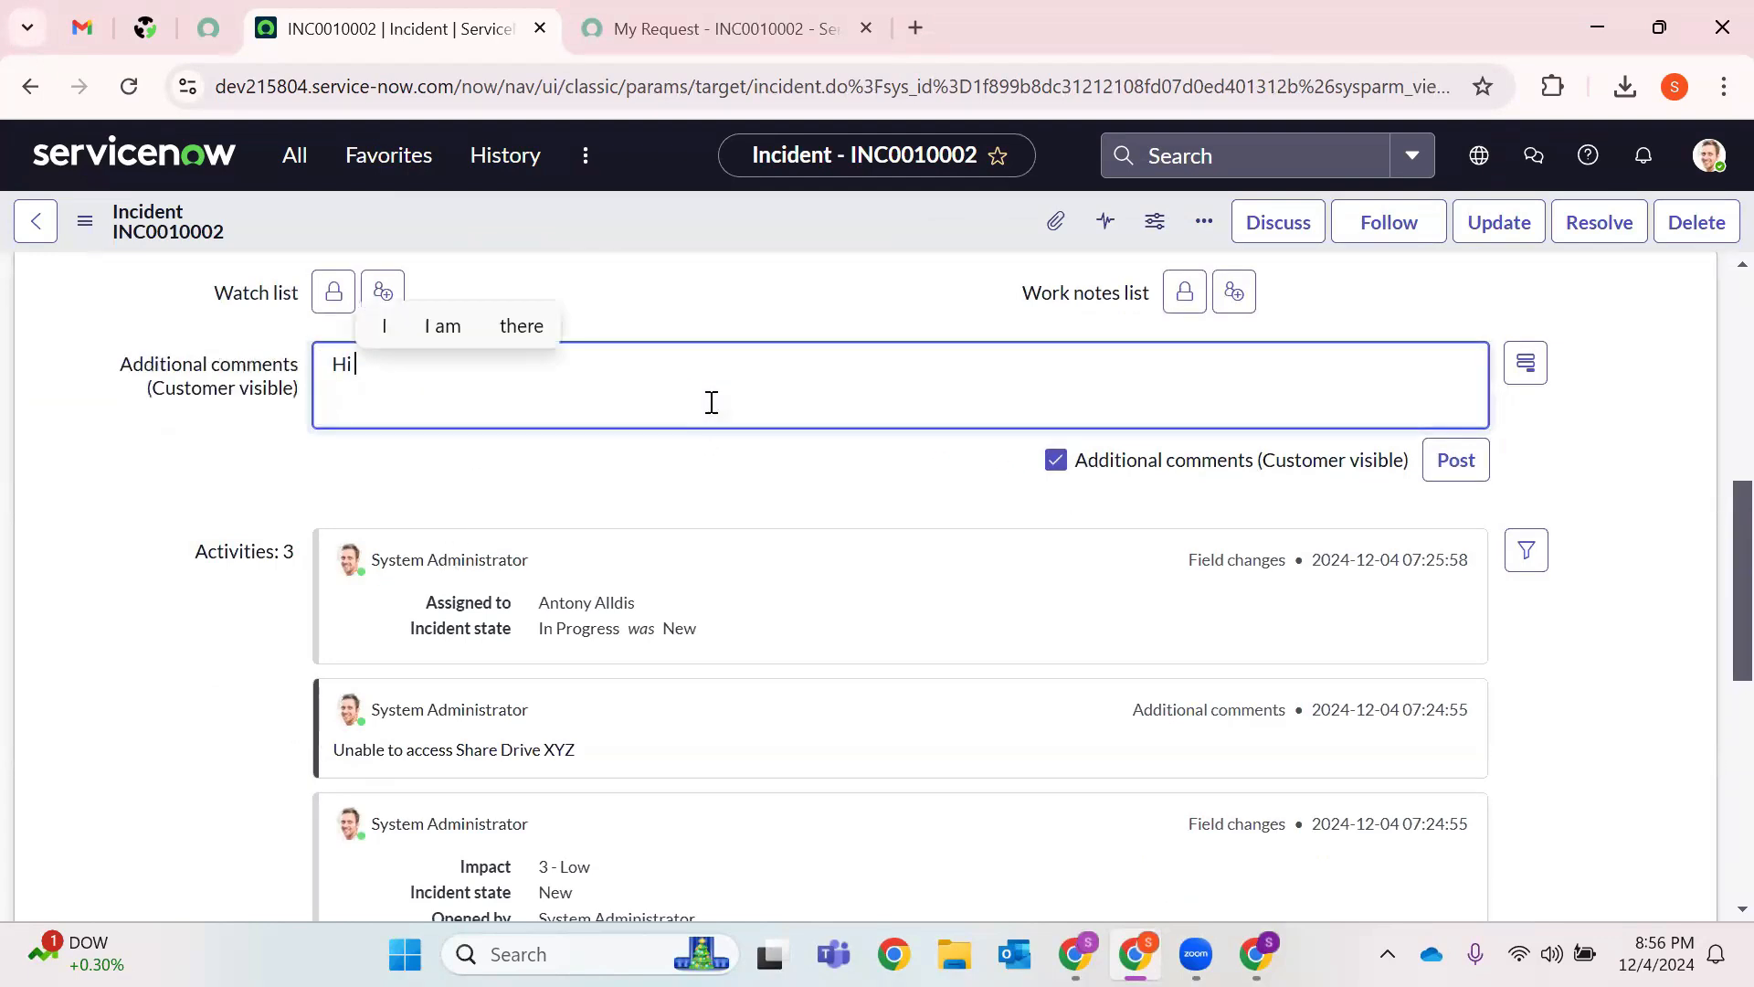
pyautogui.write('@[S')
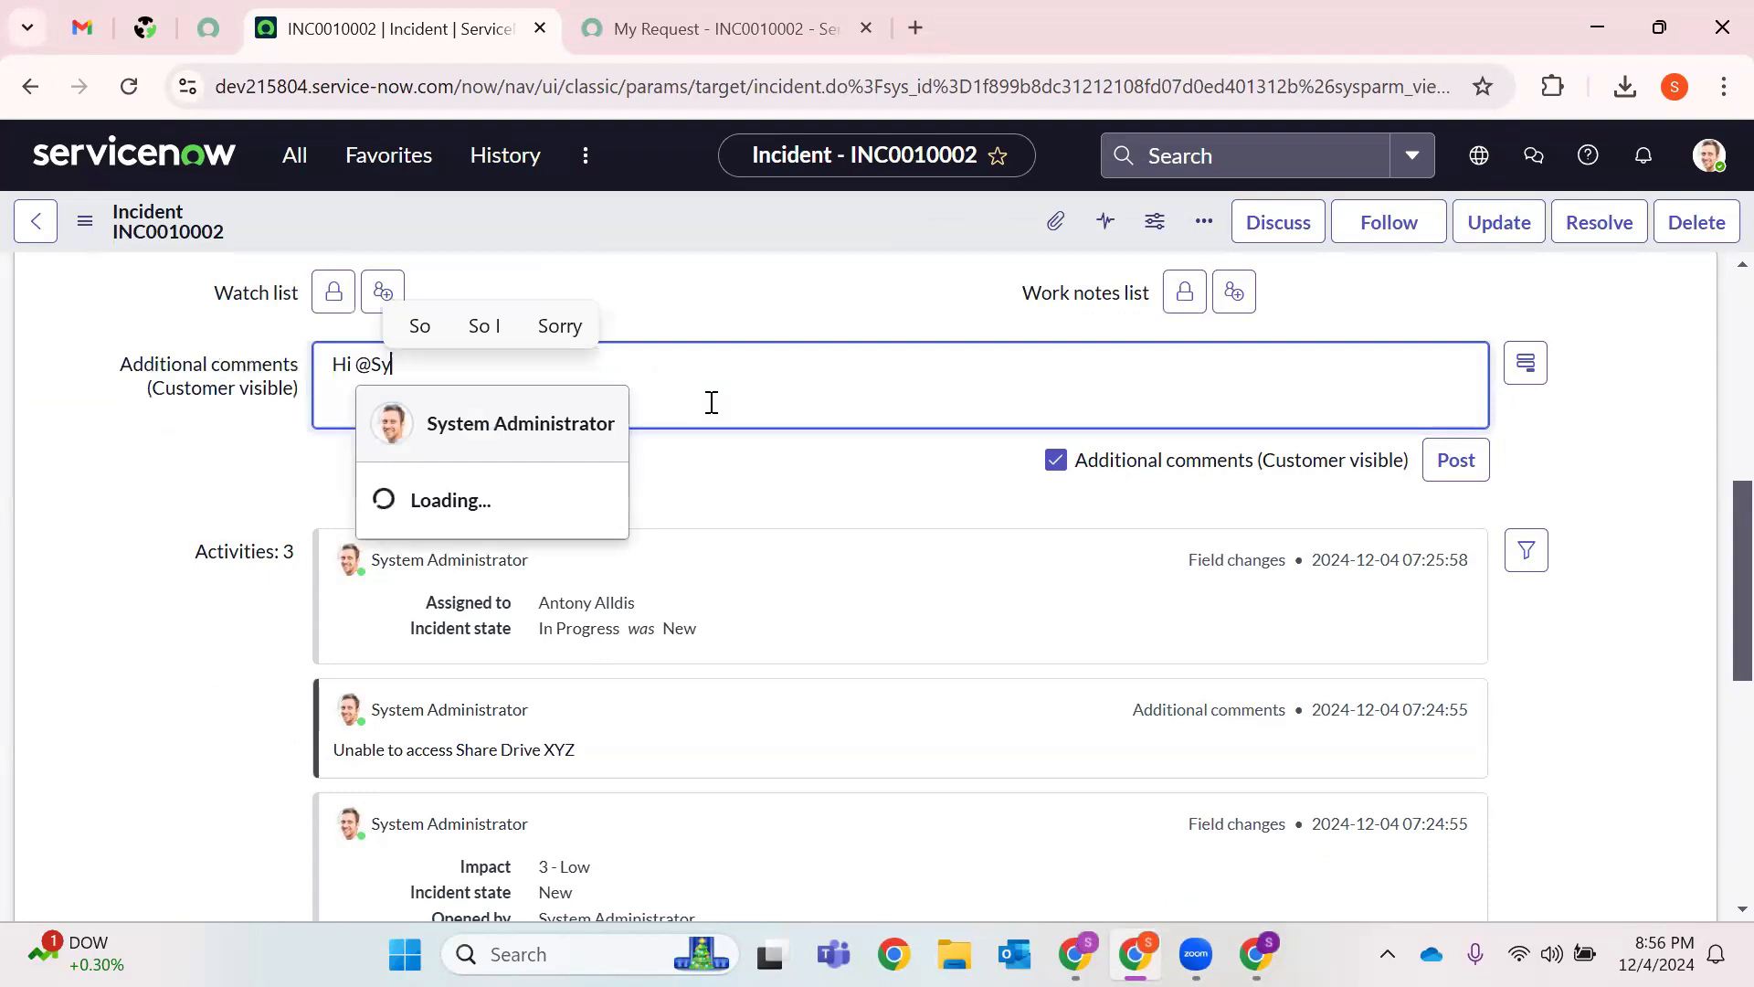
pyautogui.press('Return')
pyautogui.write('P')
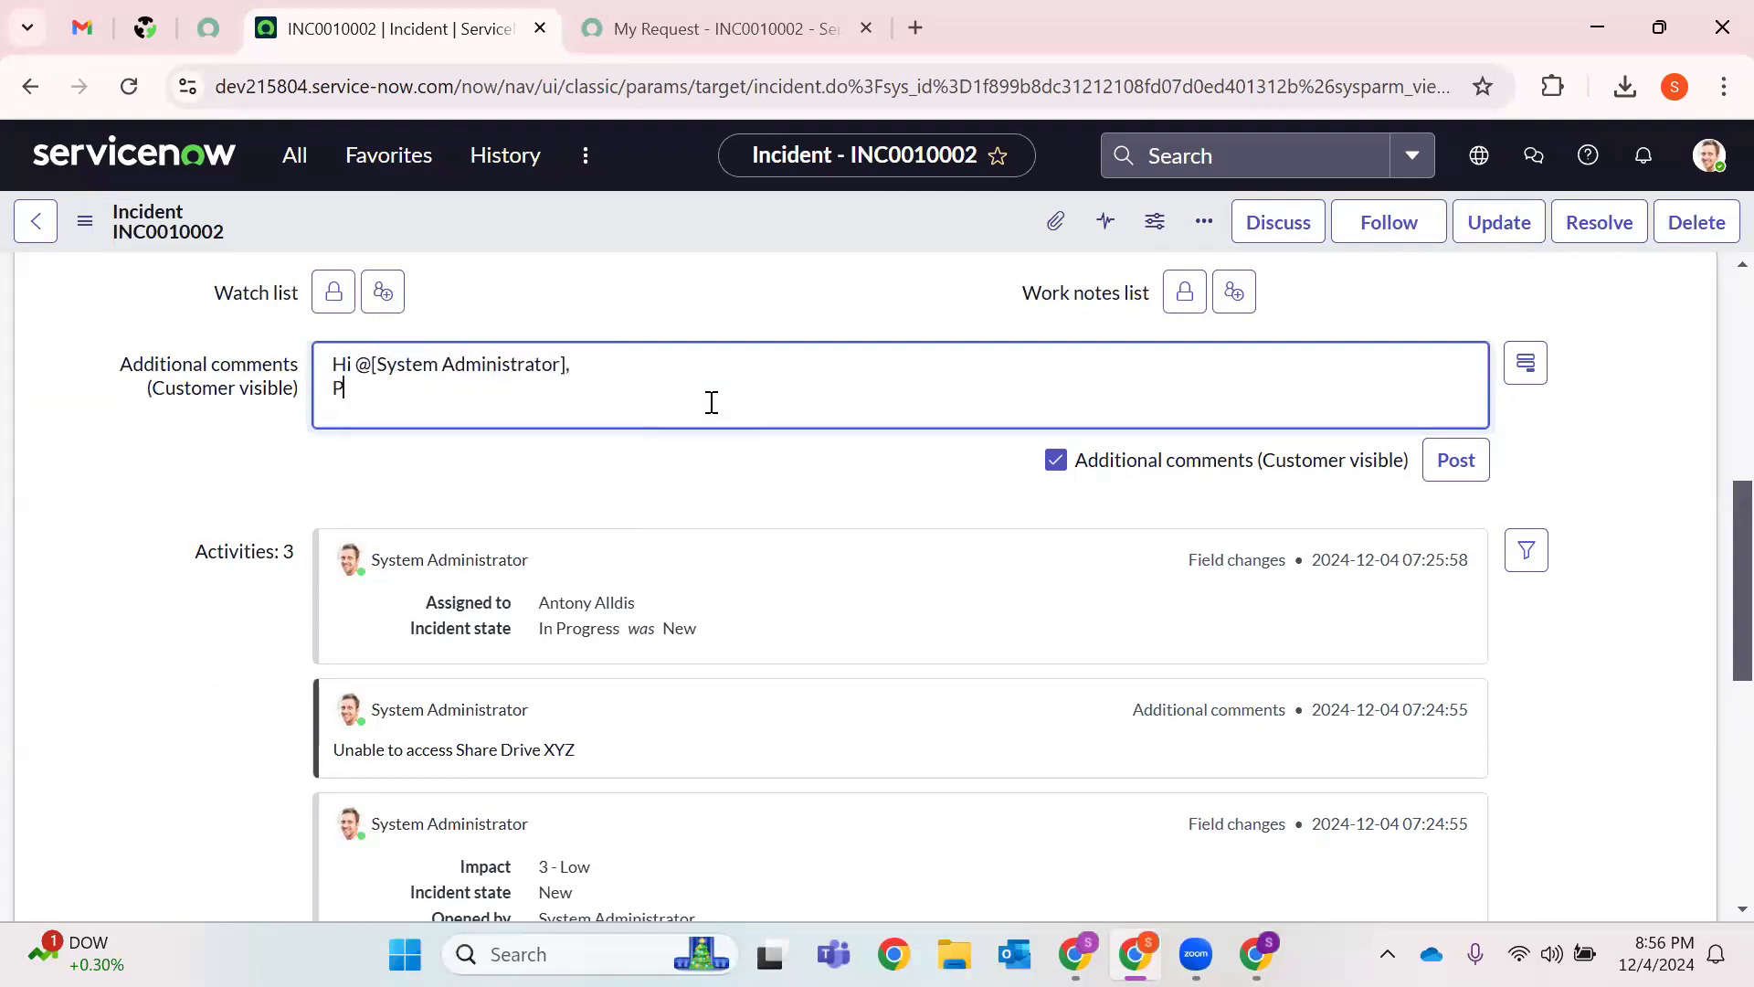
pyautogui.write('lease help me with your')
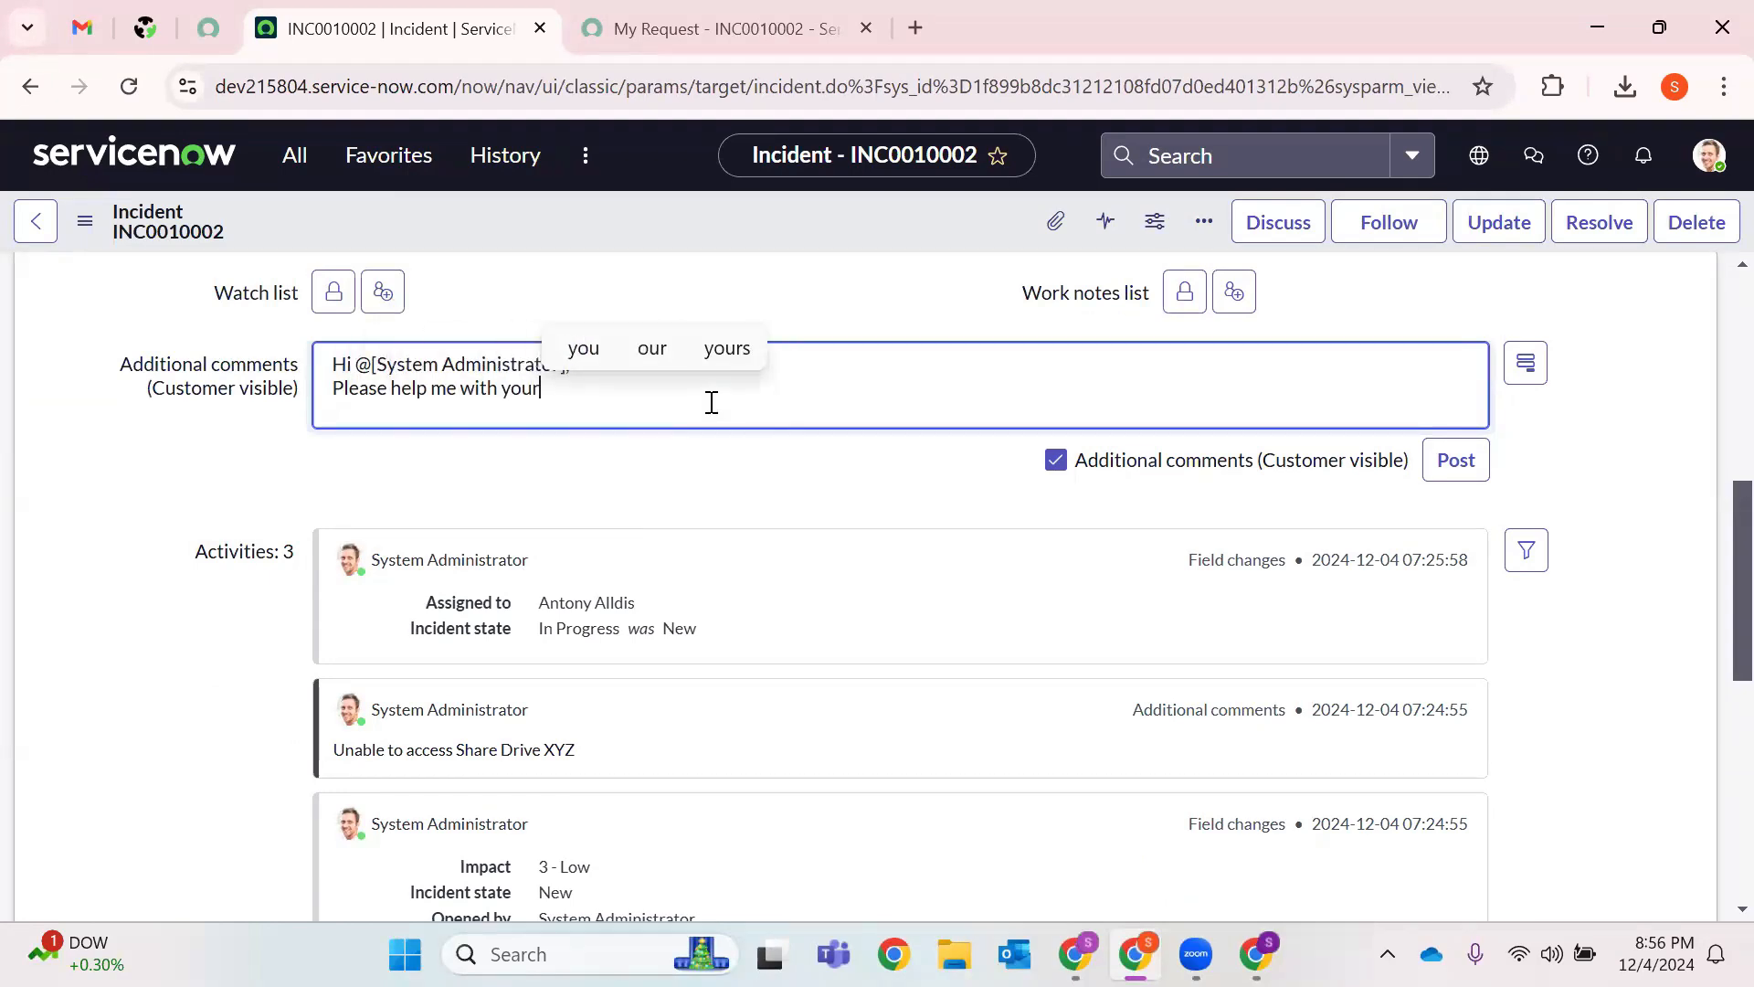
pyautogui.write(' available ')
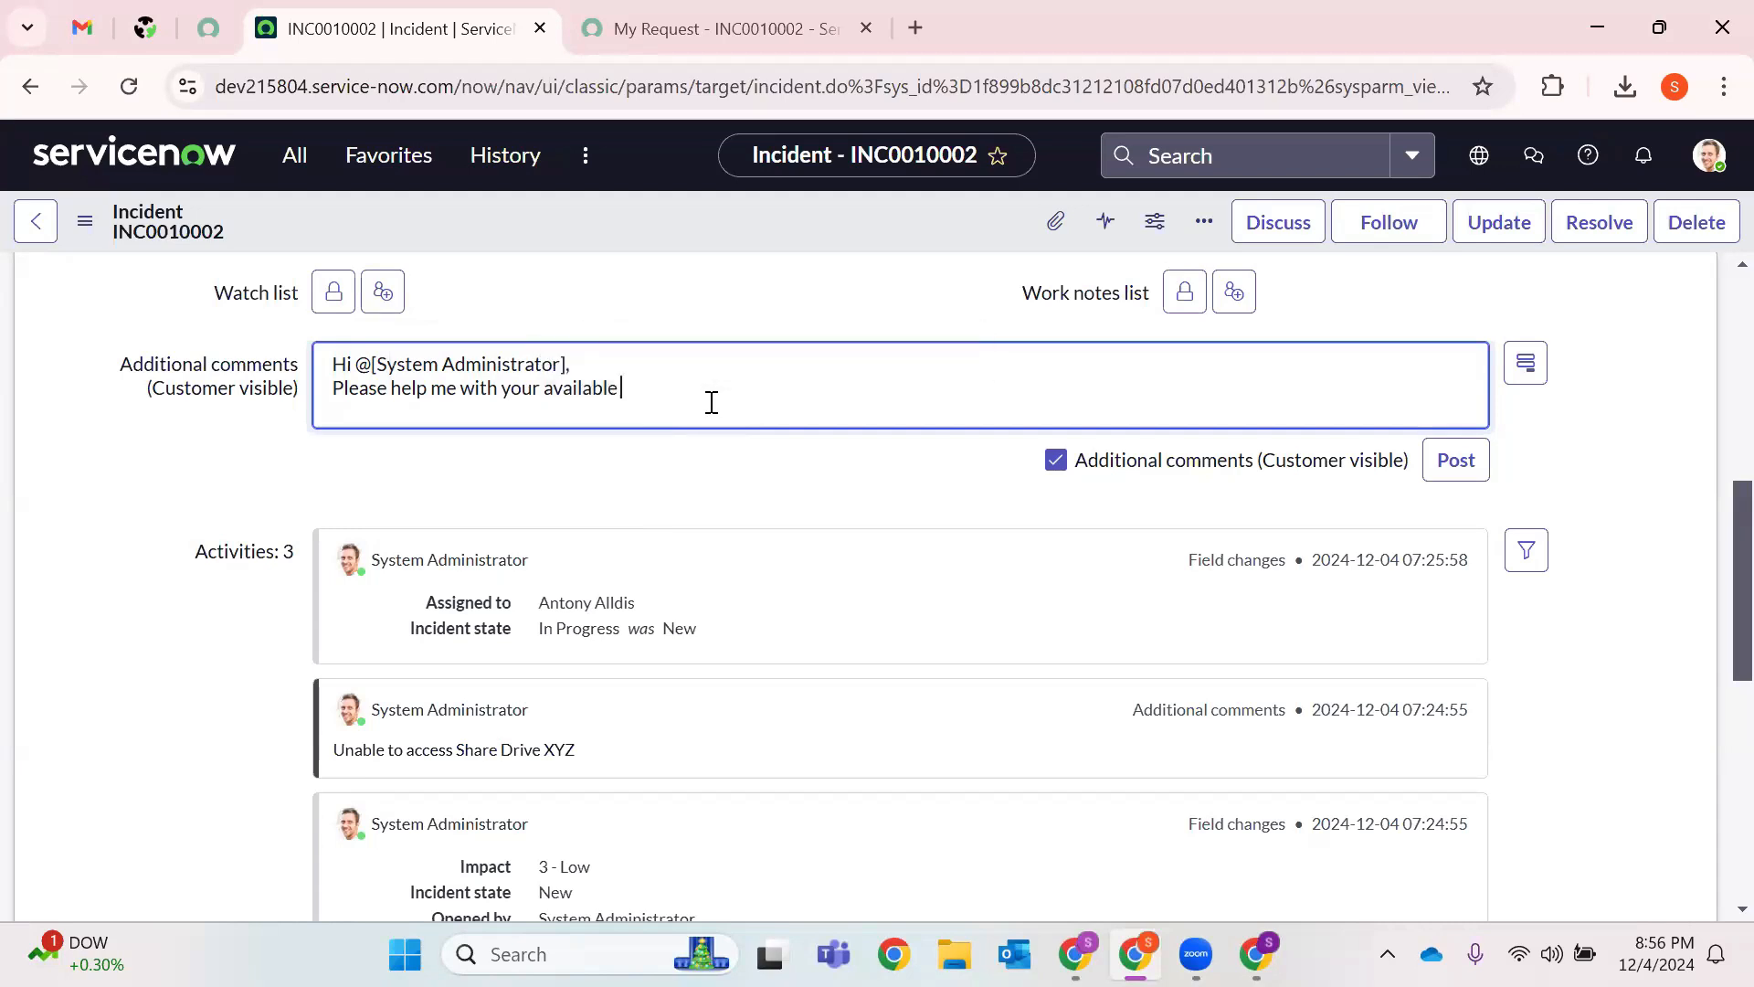
pyautogui.write('timelk')
pyautogui.press('BackSpace')
pyautogui.write('lot to schedule a call for dis')
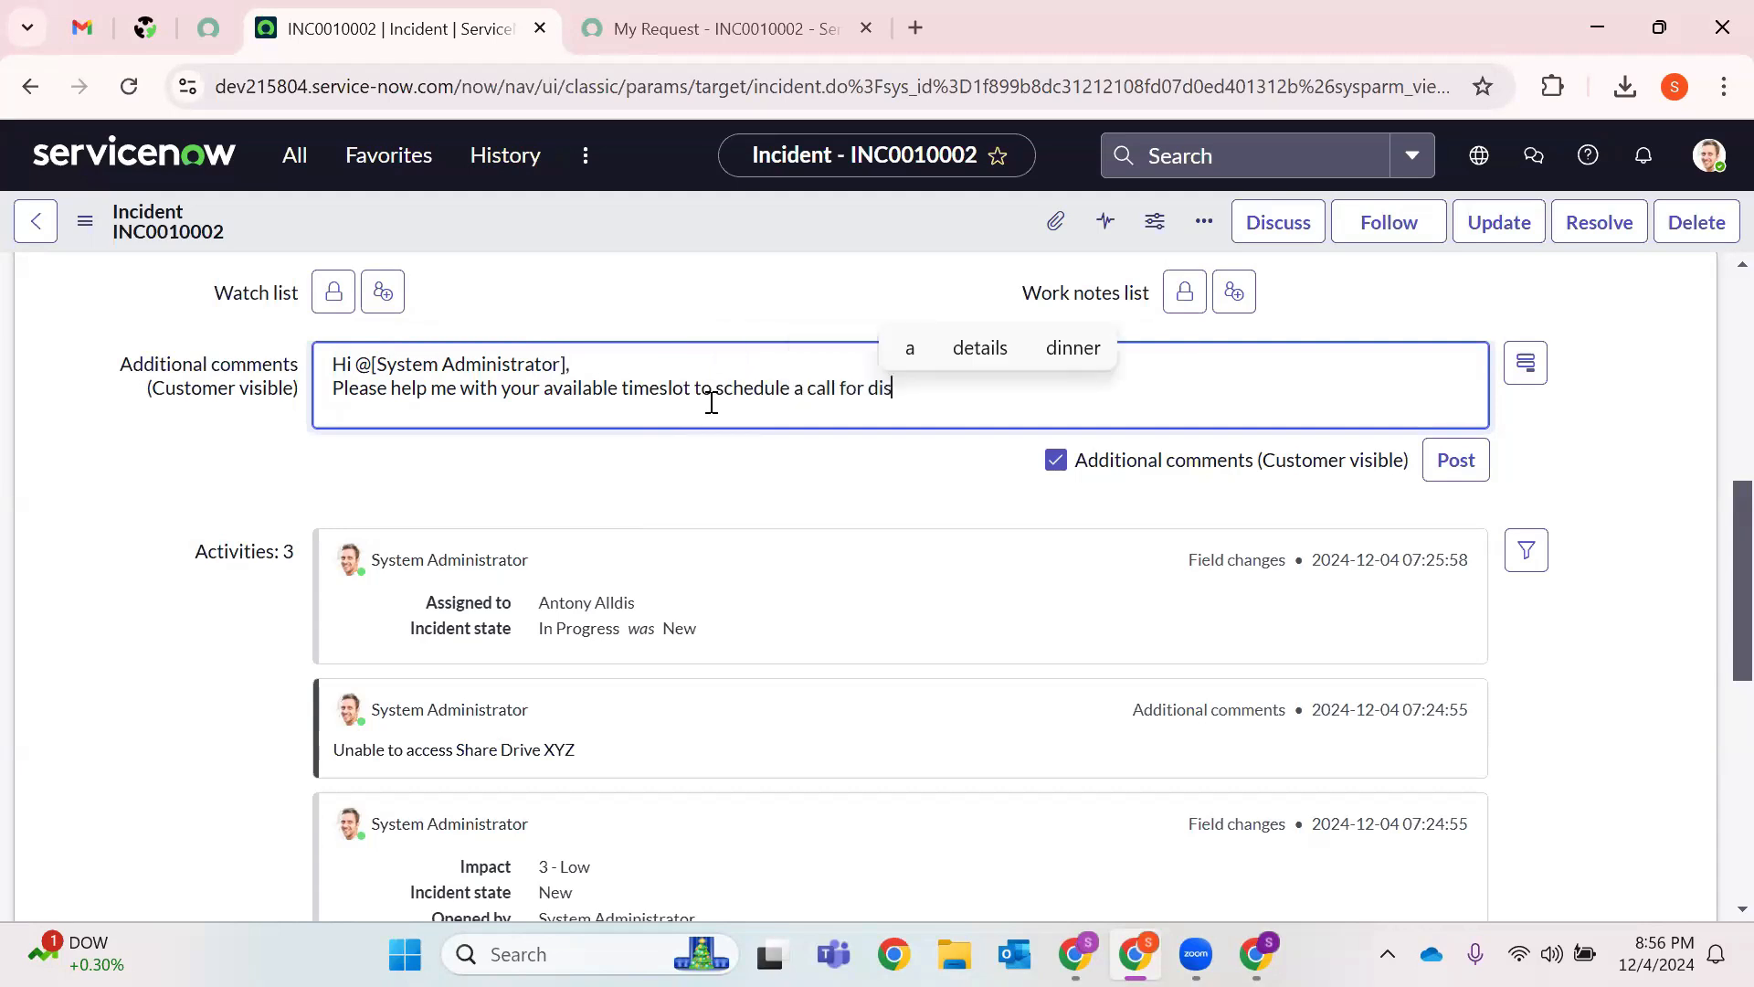
pyautogui.write('cussion.')
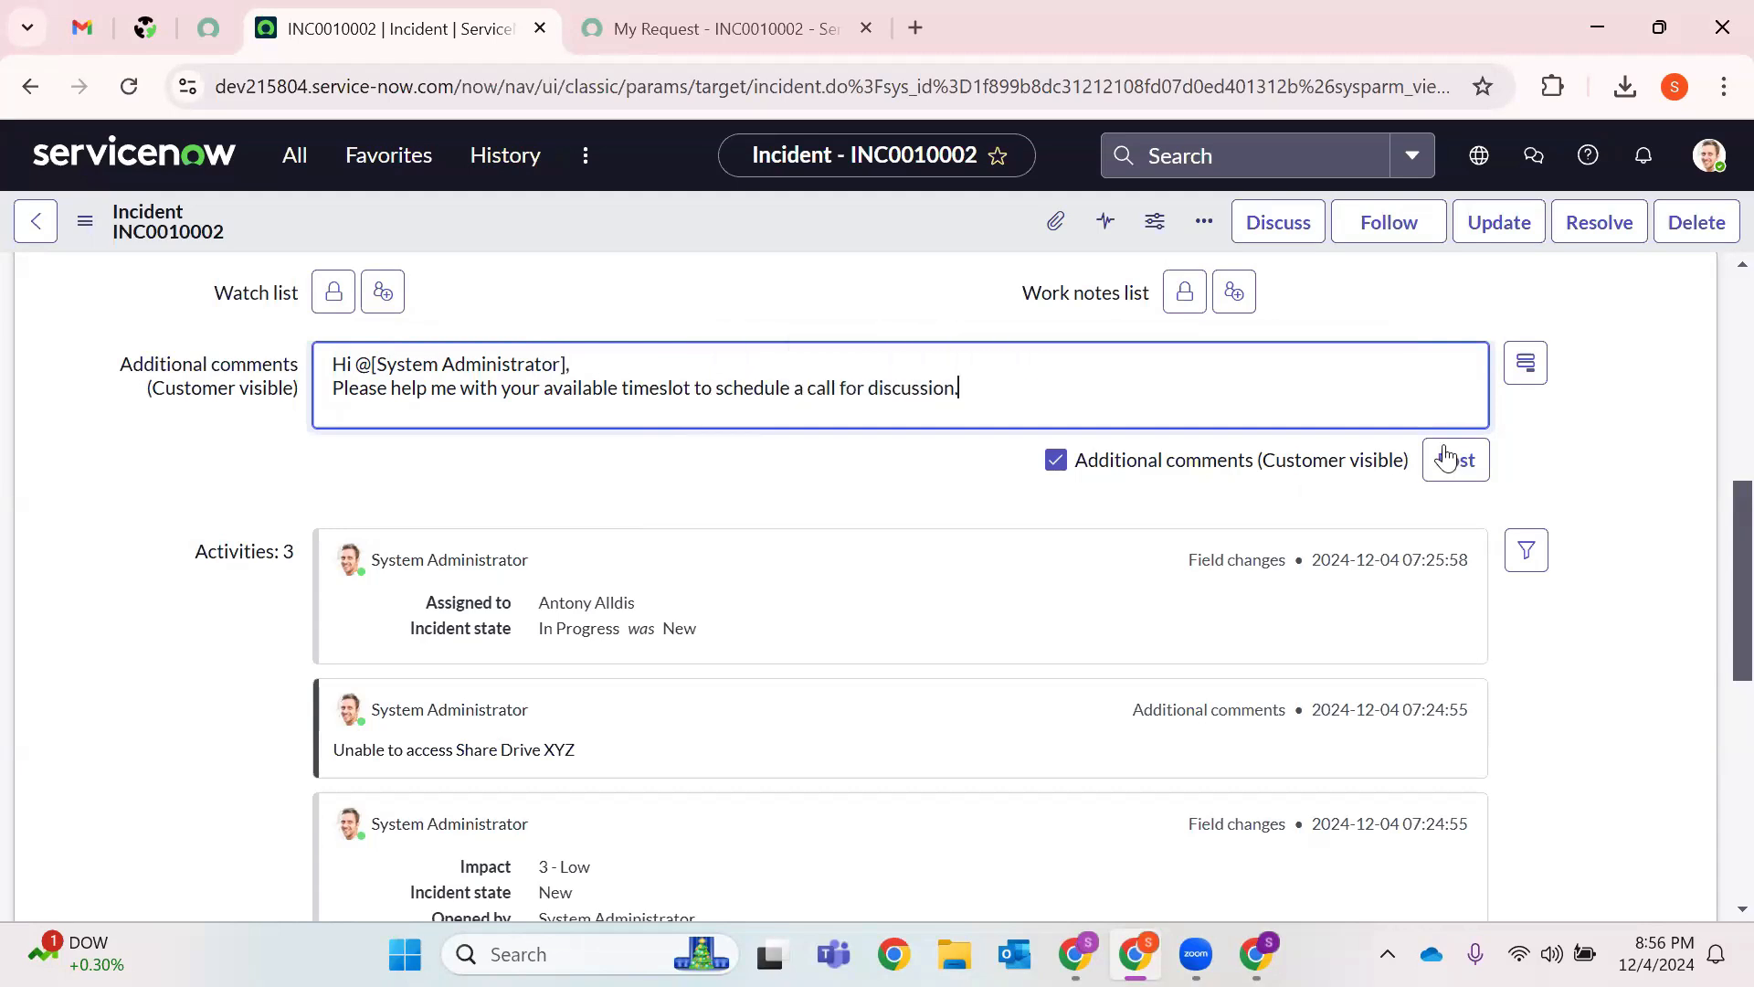
pyautogui.click(1454, 460)
pyautogui.click(786, 28)
pyautogui.click(135, 88)
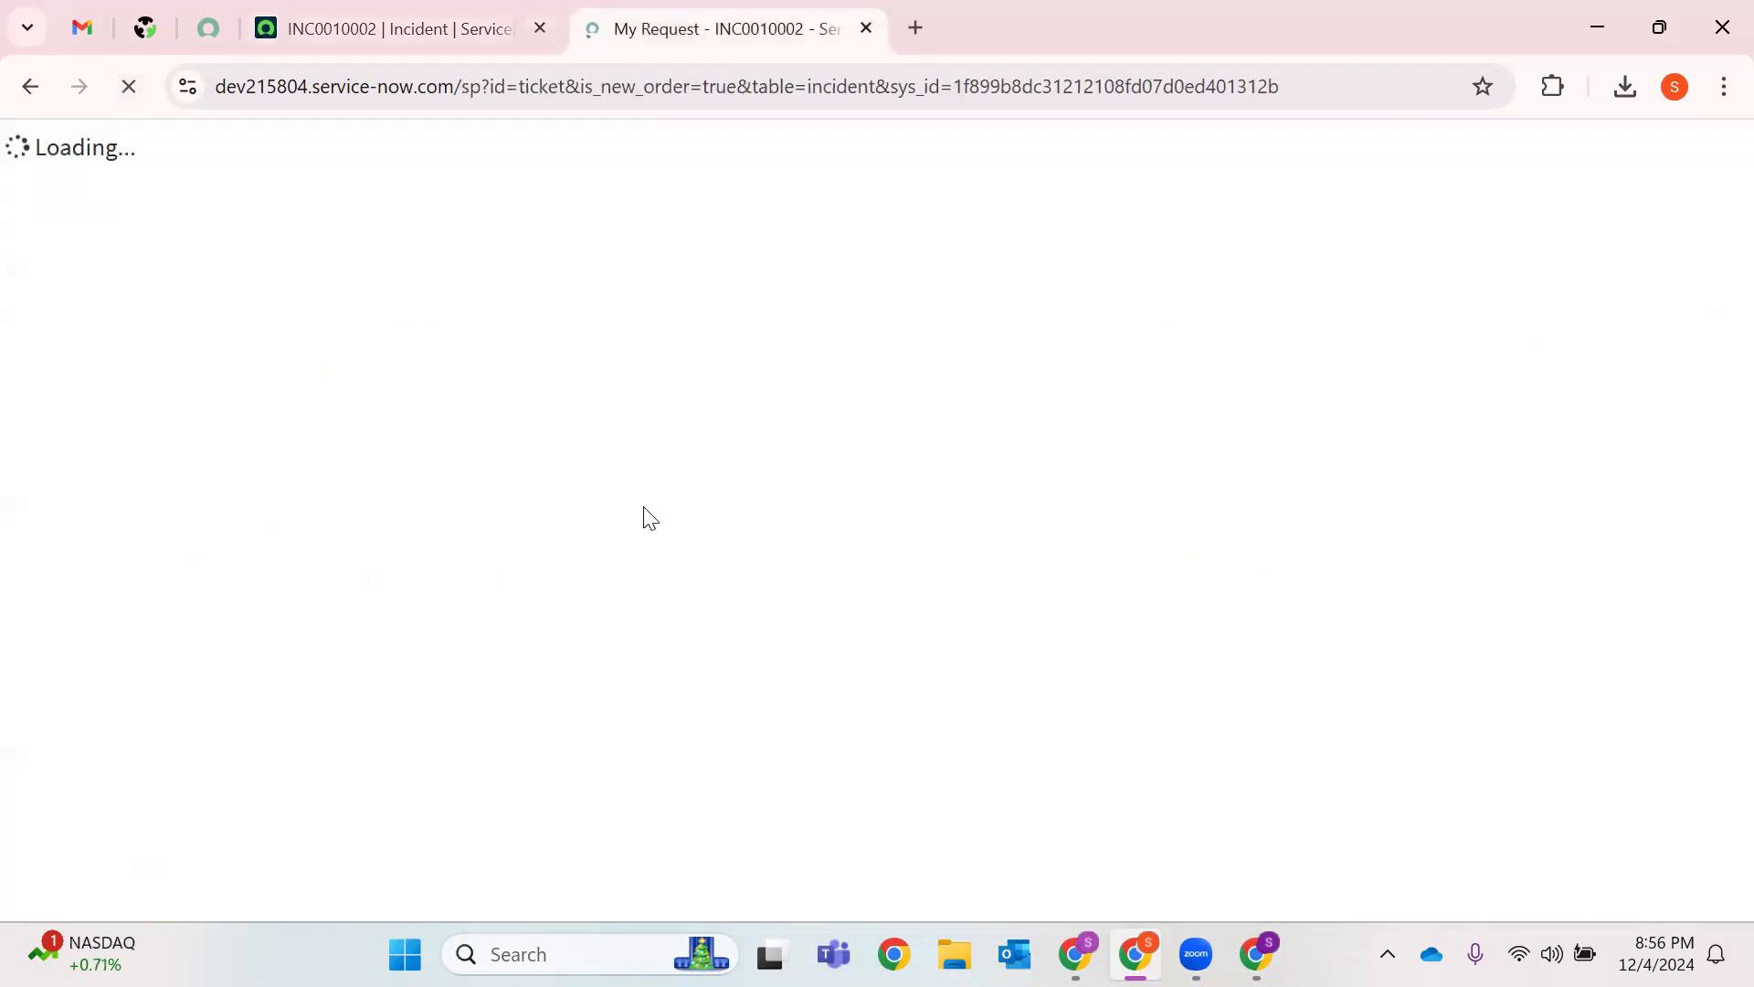
# Attach Form12BB_FY2425 (1).pdf to the INC0010002 request in the portal.
pyautogui.scroll(-4, 850, 466)
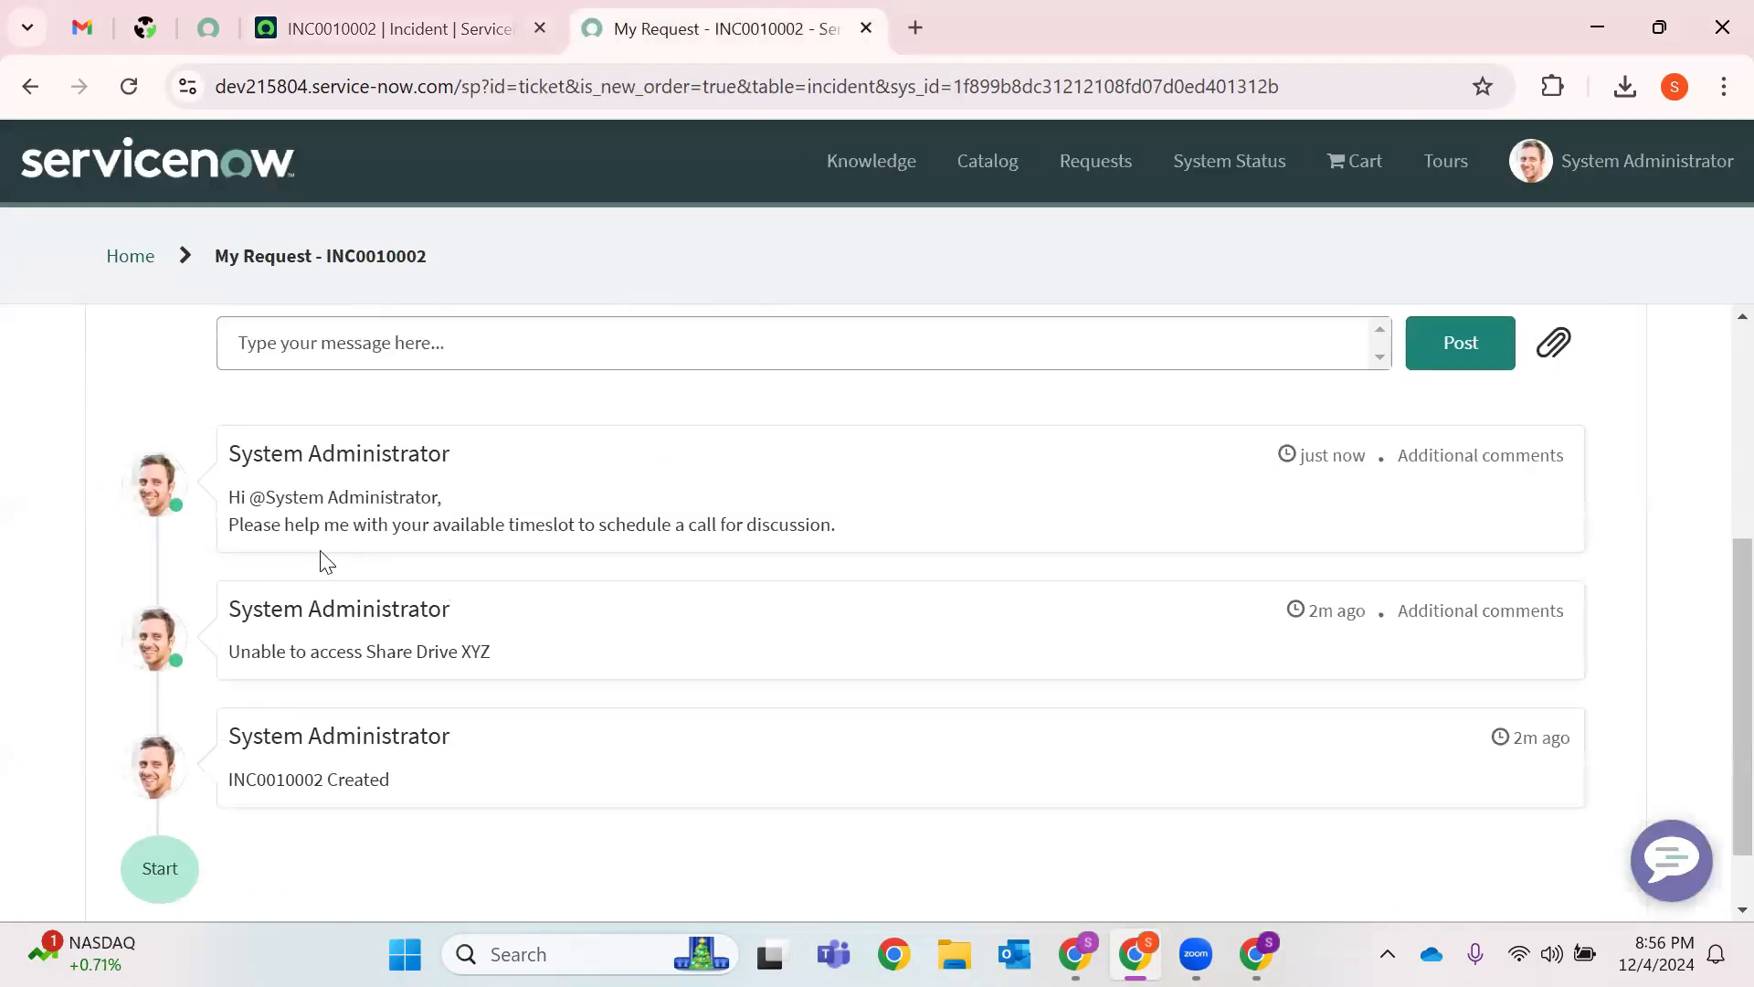
pyautogui.moveTo(899, 536); pyautogui.dragTo(229, 529)
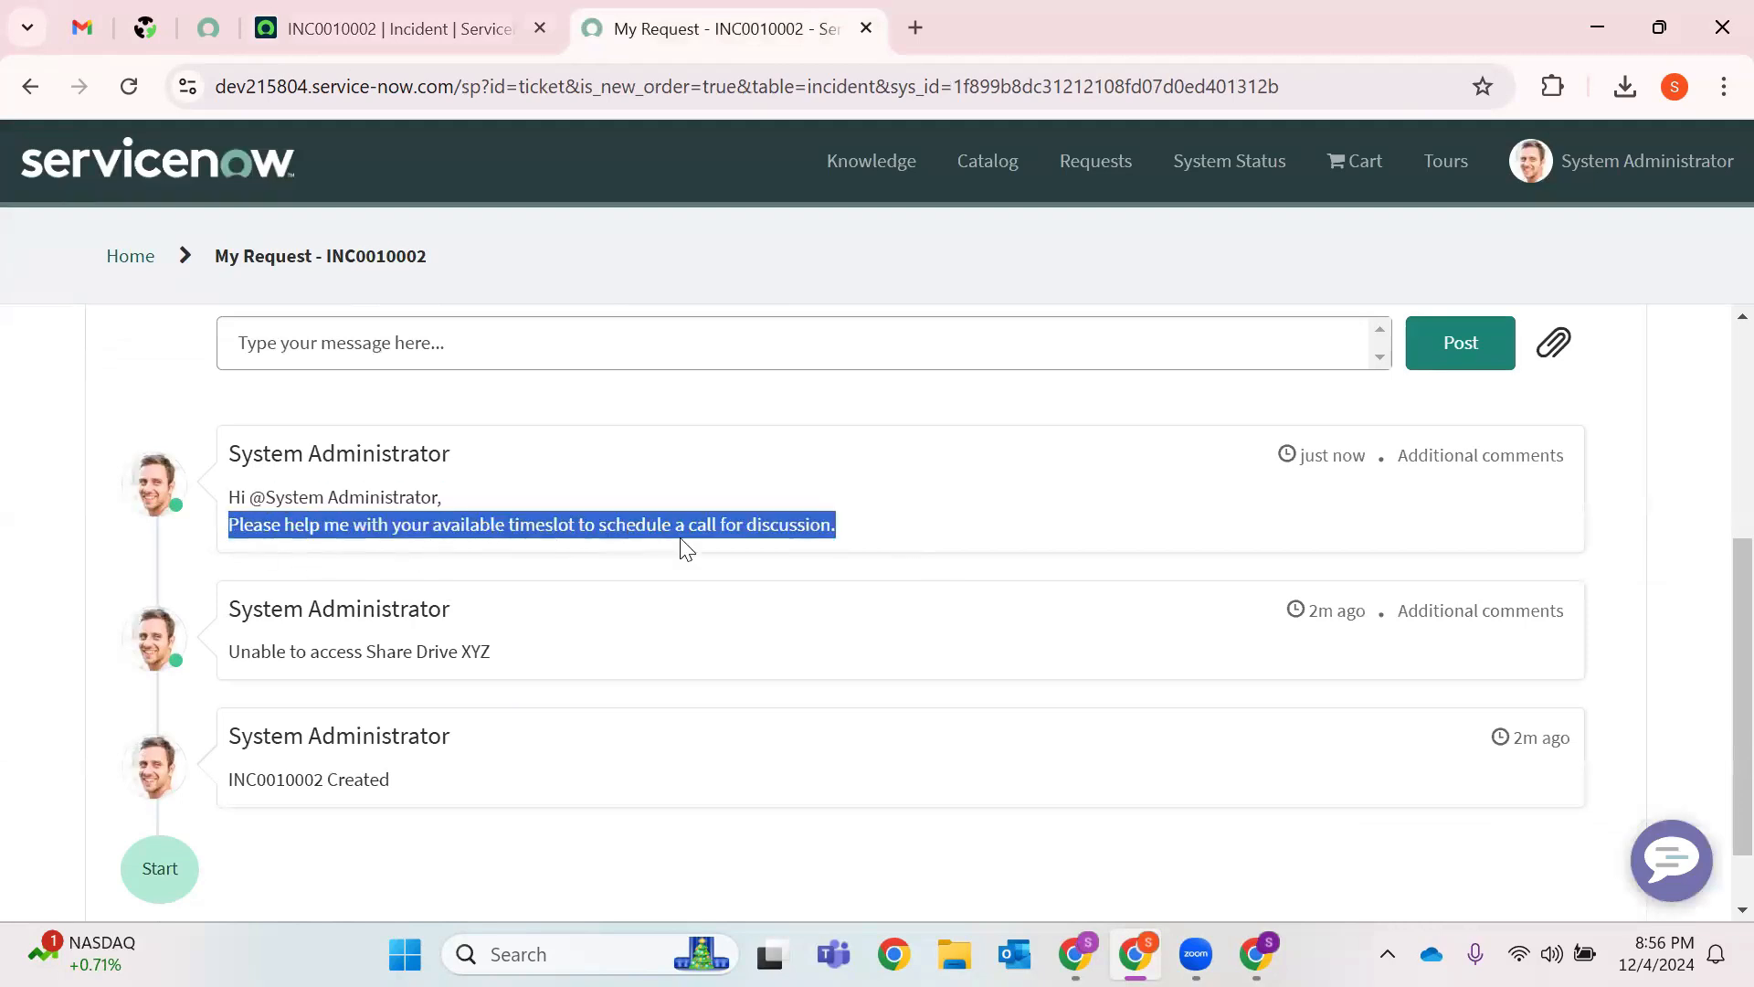
pyautogui.click(1553, 342)
pyautogui.click(1121, 400)
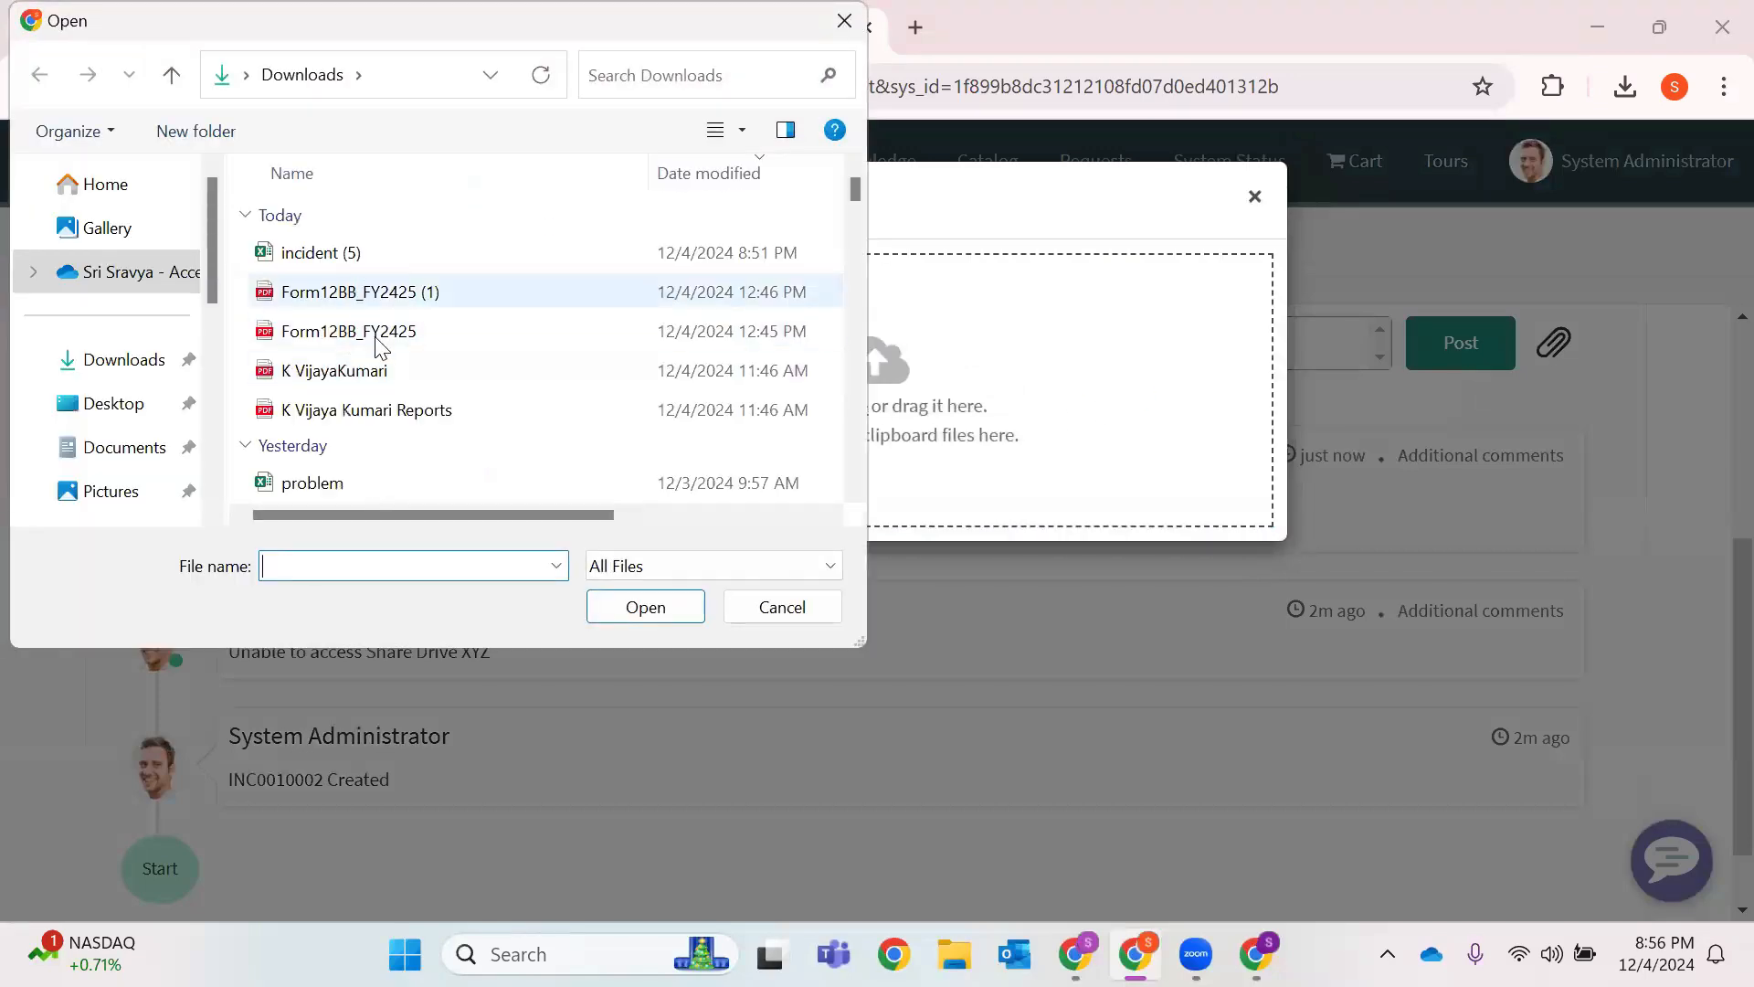
pyautogui.click(358, 292)
pyautogui.click(607, 603)
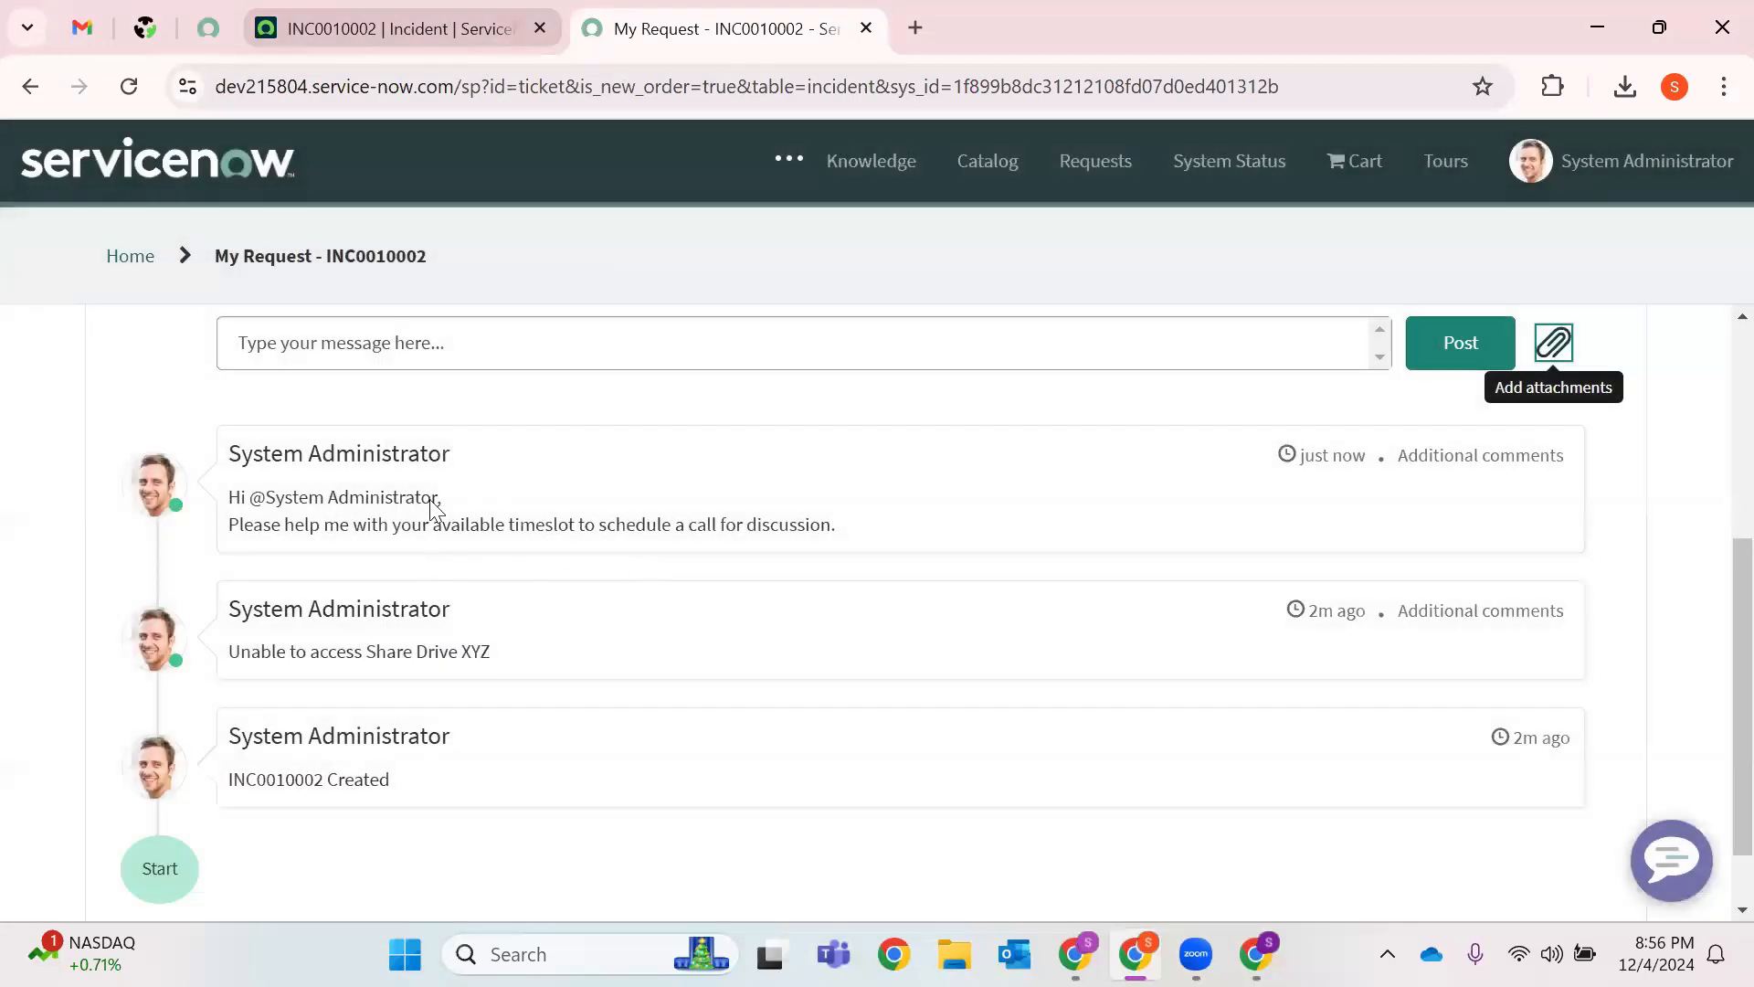
# Confirm the attachment on the incident form, then go to the portal's Knowledge Base.
pyautogui.click(406, 27)
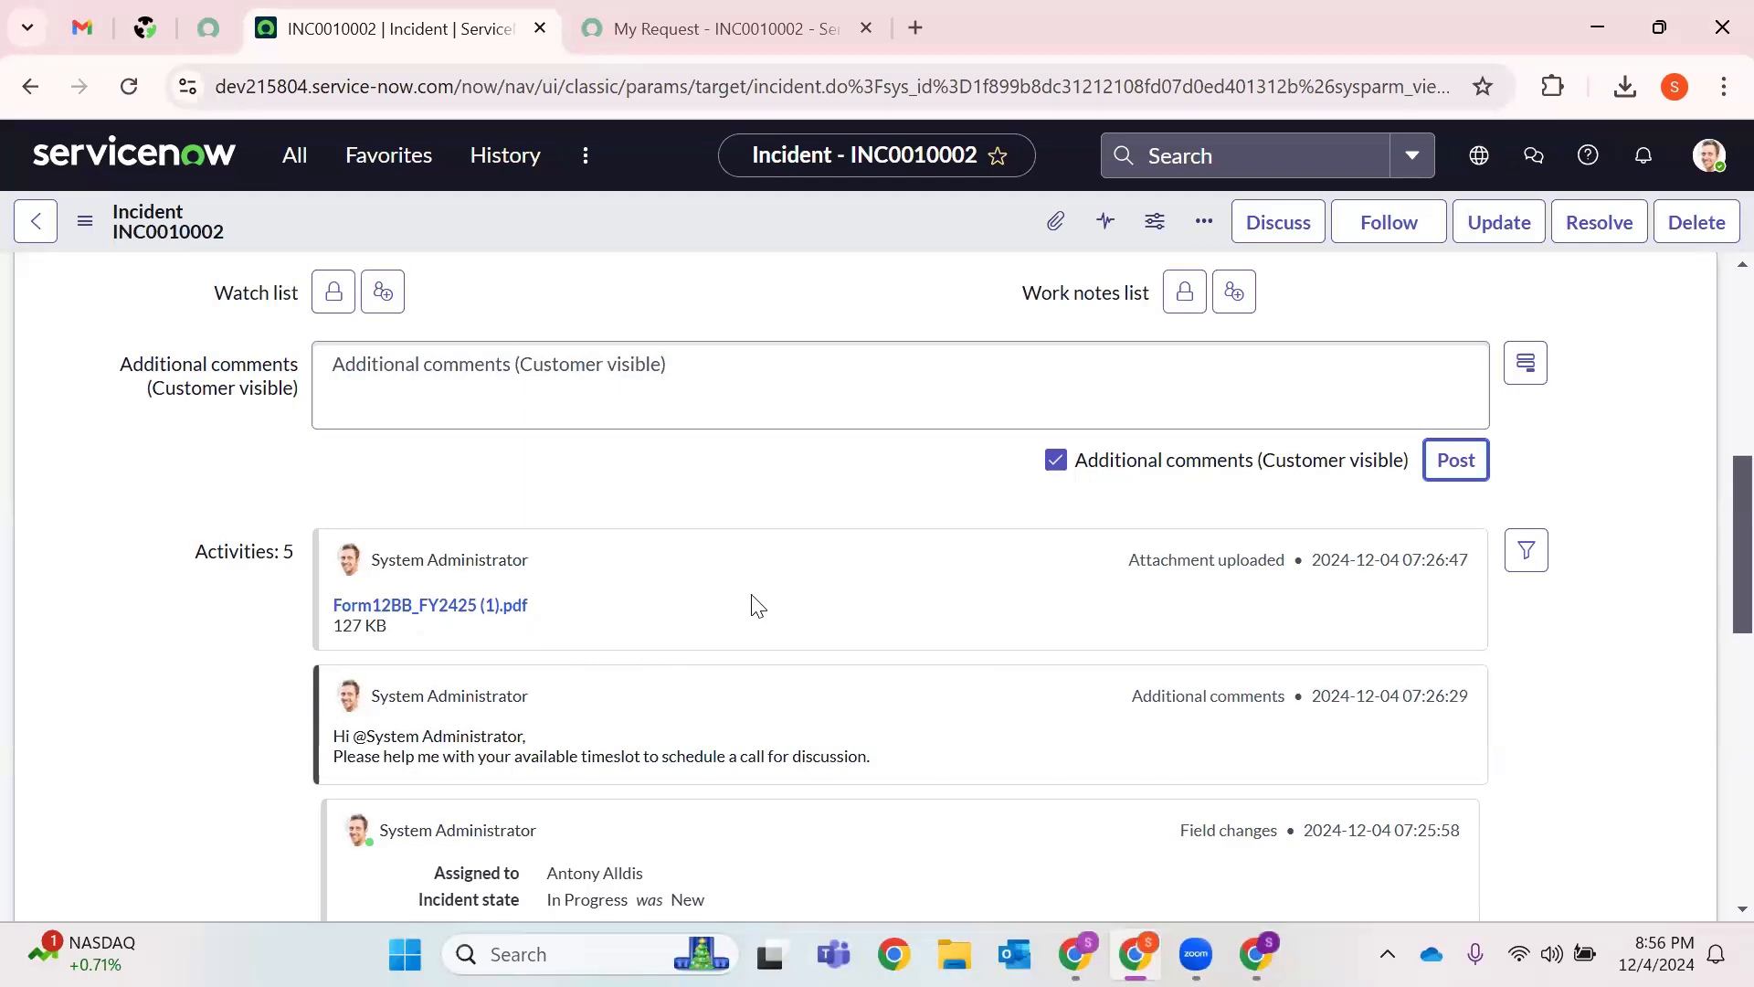
pyautogui.scroll(6, 762, 331)
pyautogui.click(779, 12)
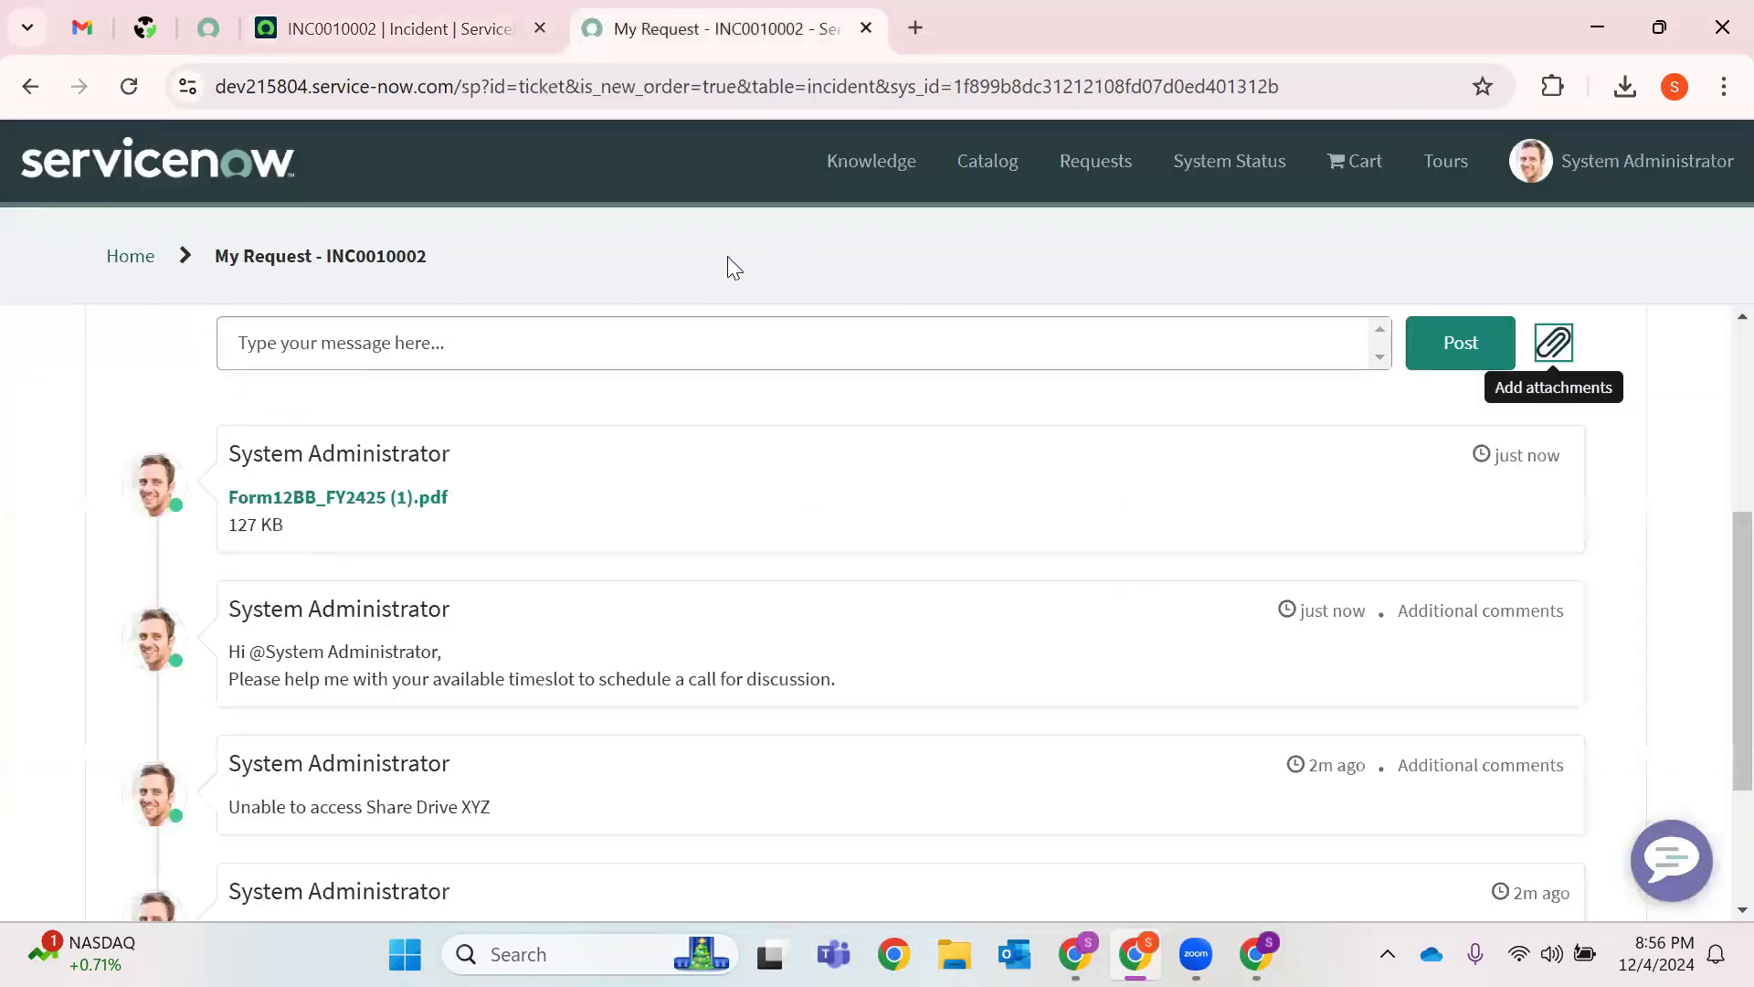
pyautogui.click(851, 183)
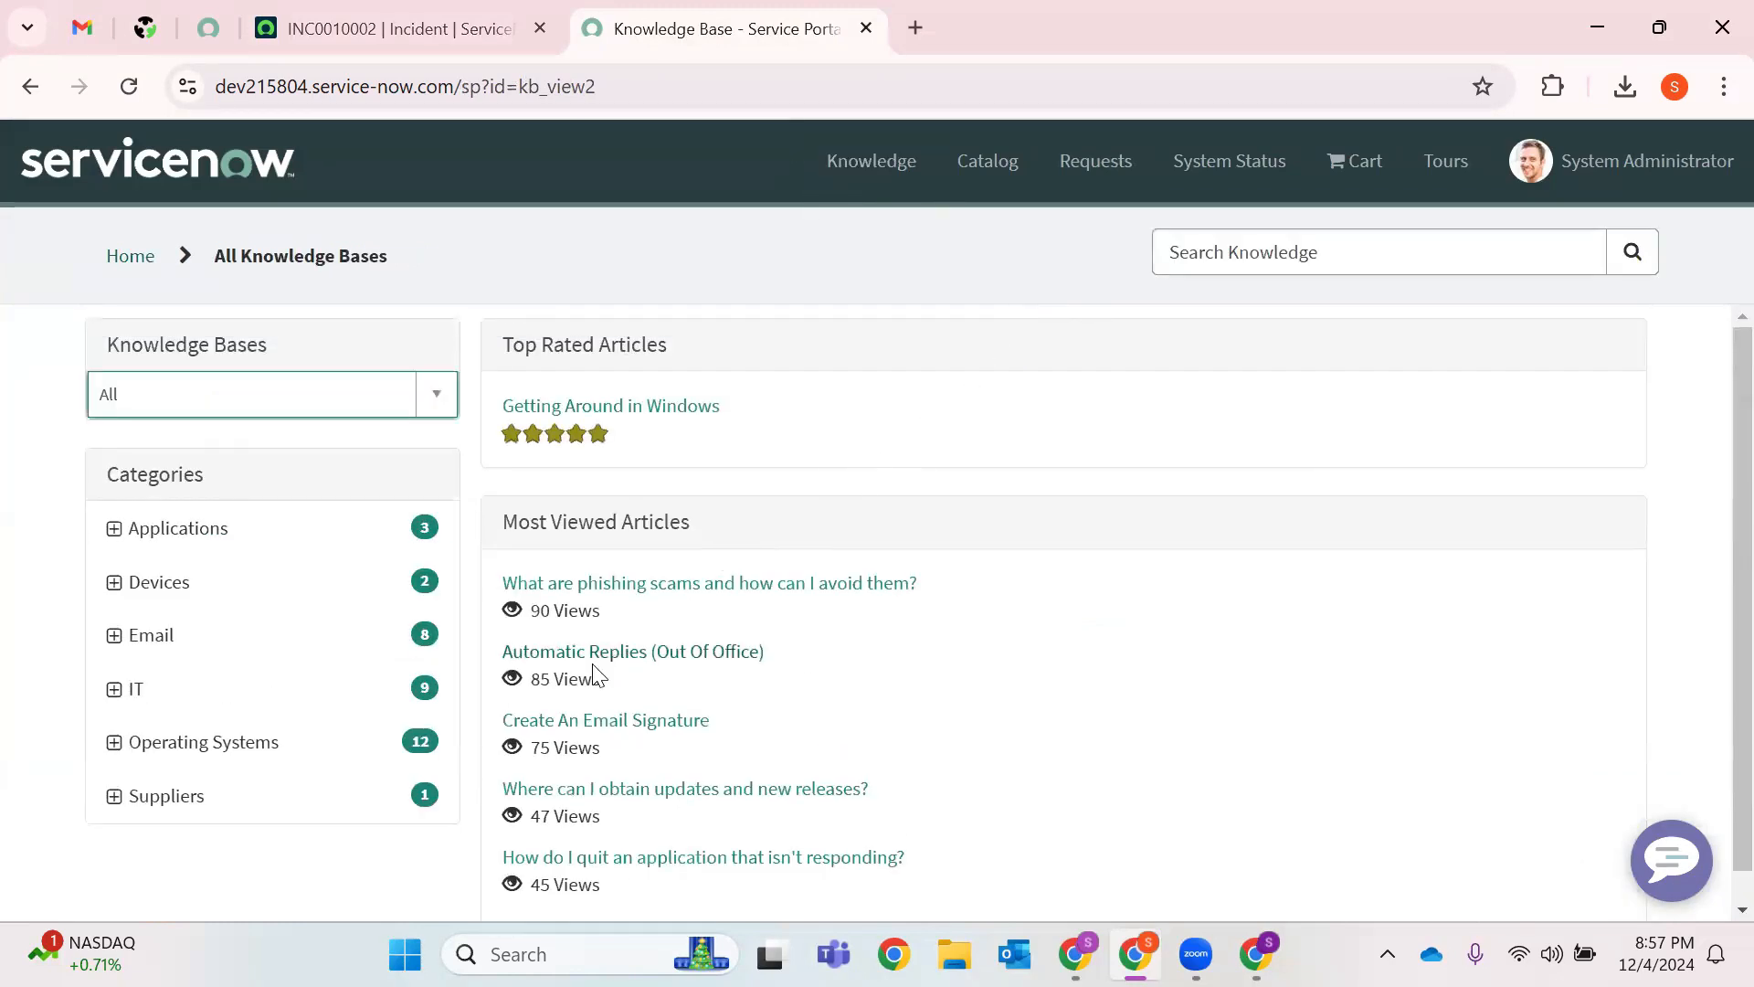
# Open and read the Automatic Replies (Out Of Office) knowledge article.
pyautogui.click(697, 654)
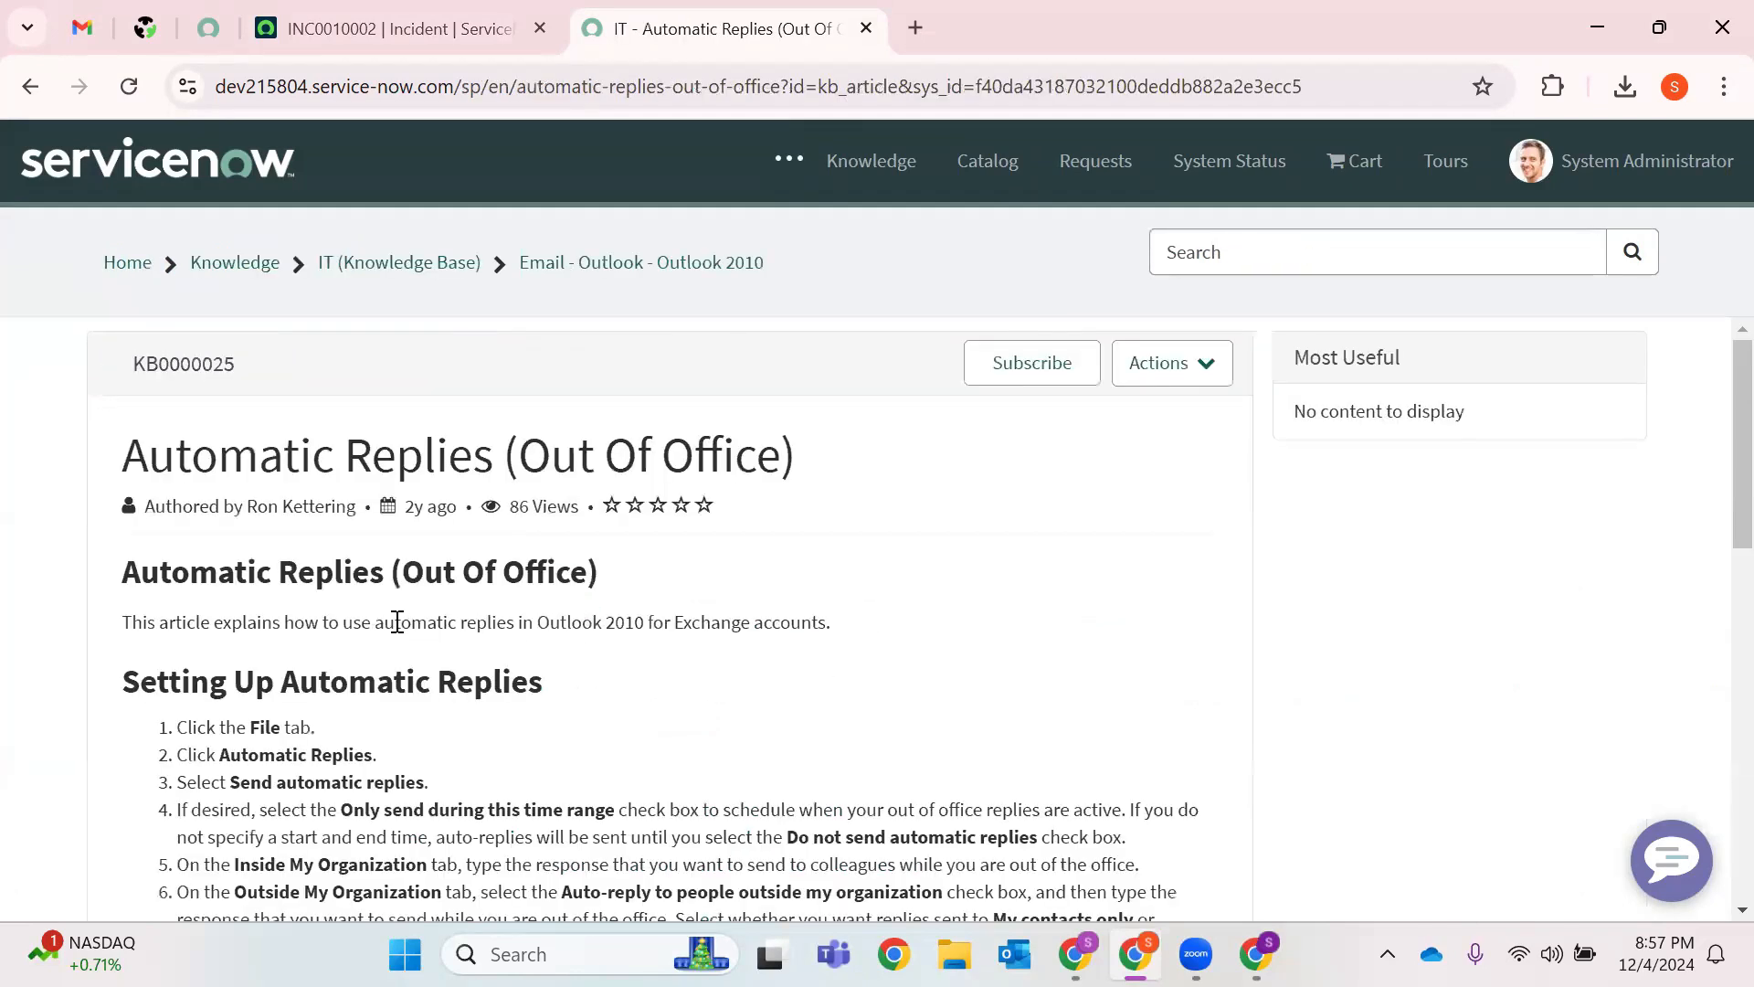
pyautogui.scroll(-7, 397, 622)
pyautogui.scroll(6, 274, 585)
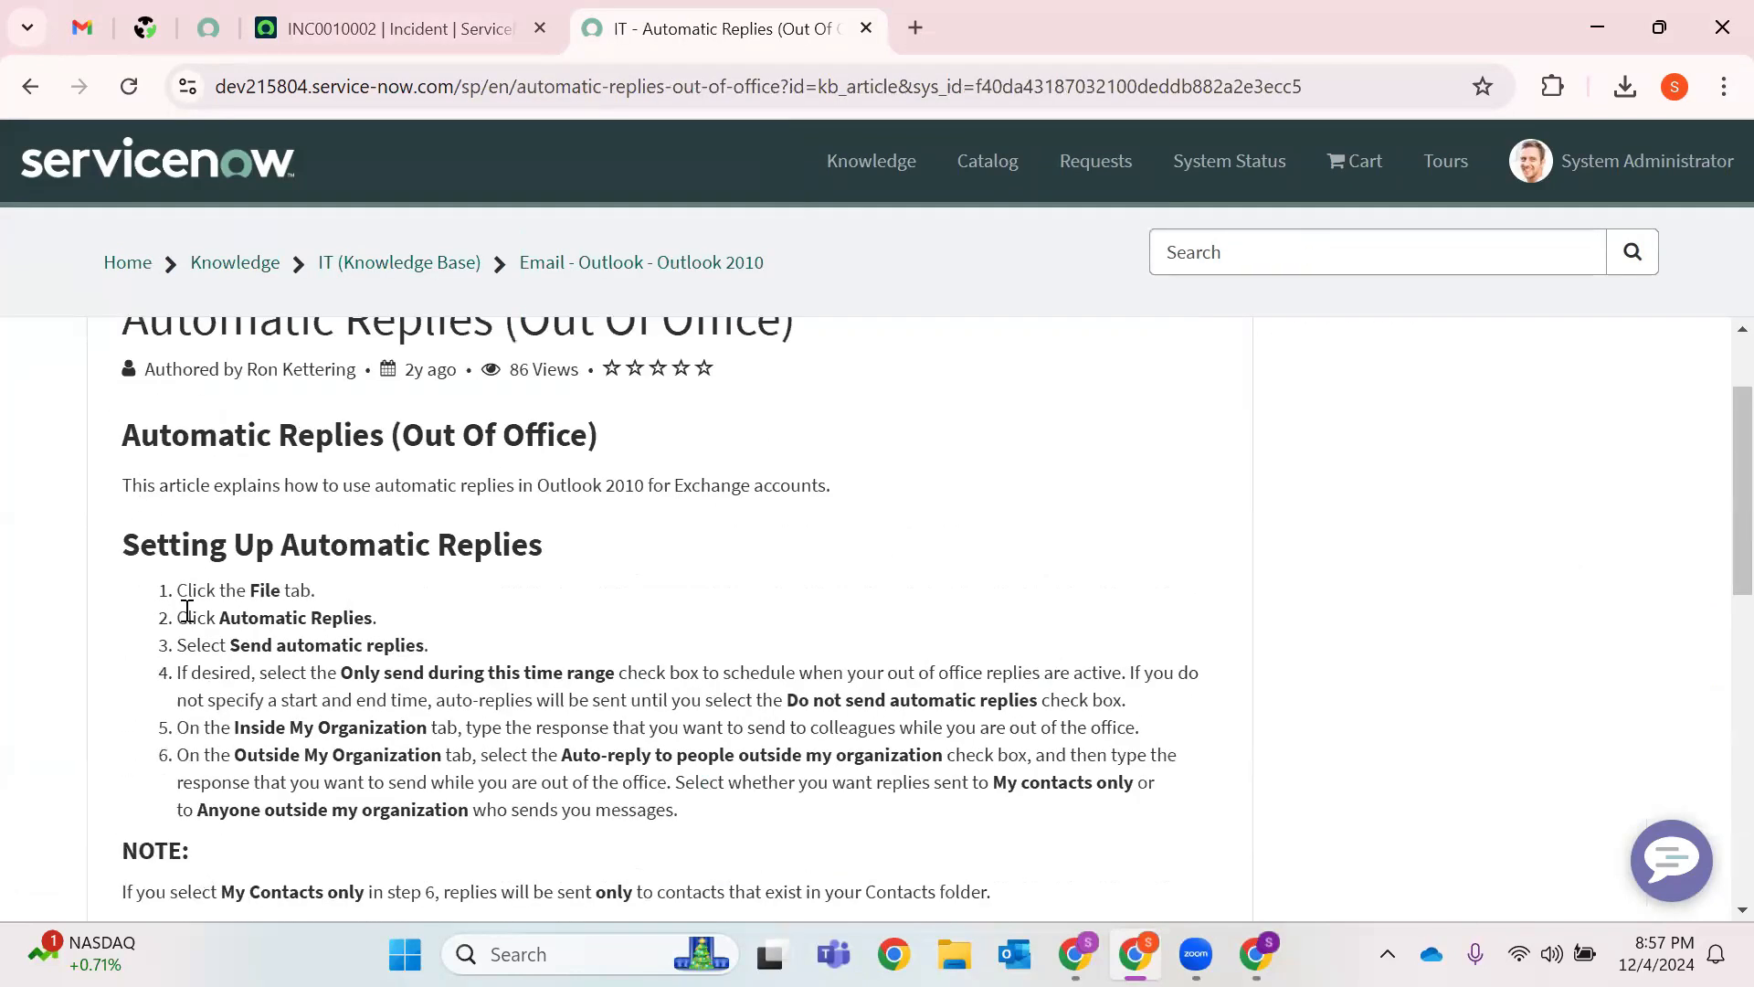
pyautogui.moveTo(176, 589); pyautogui.dragTo(735, 845)
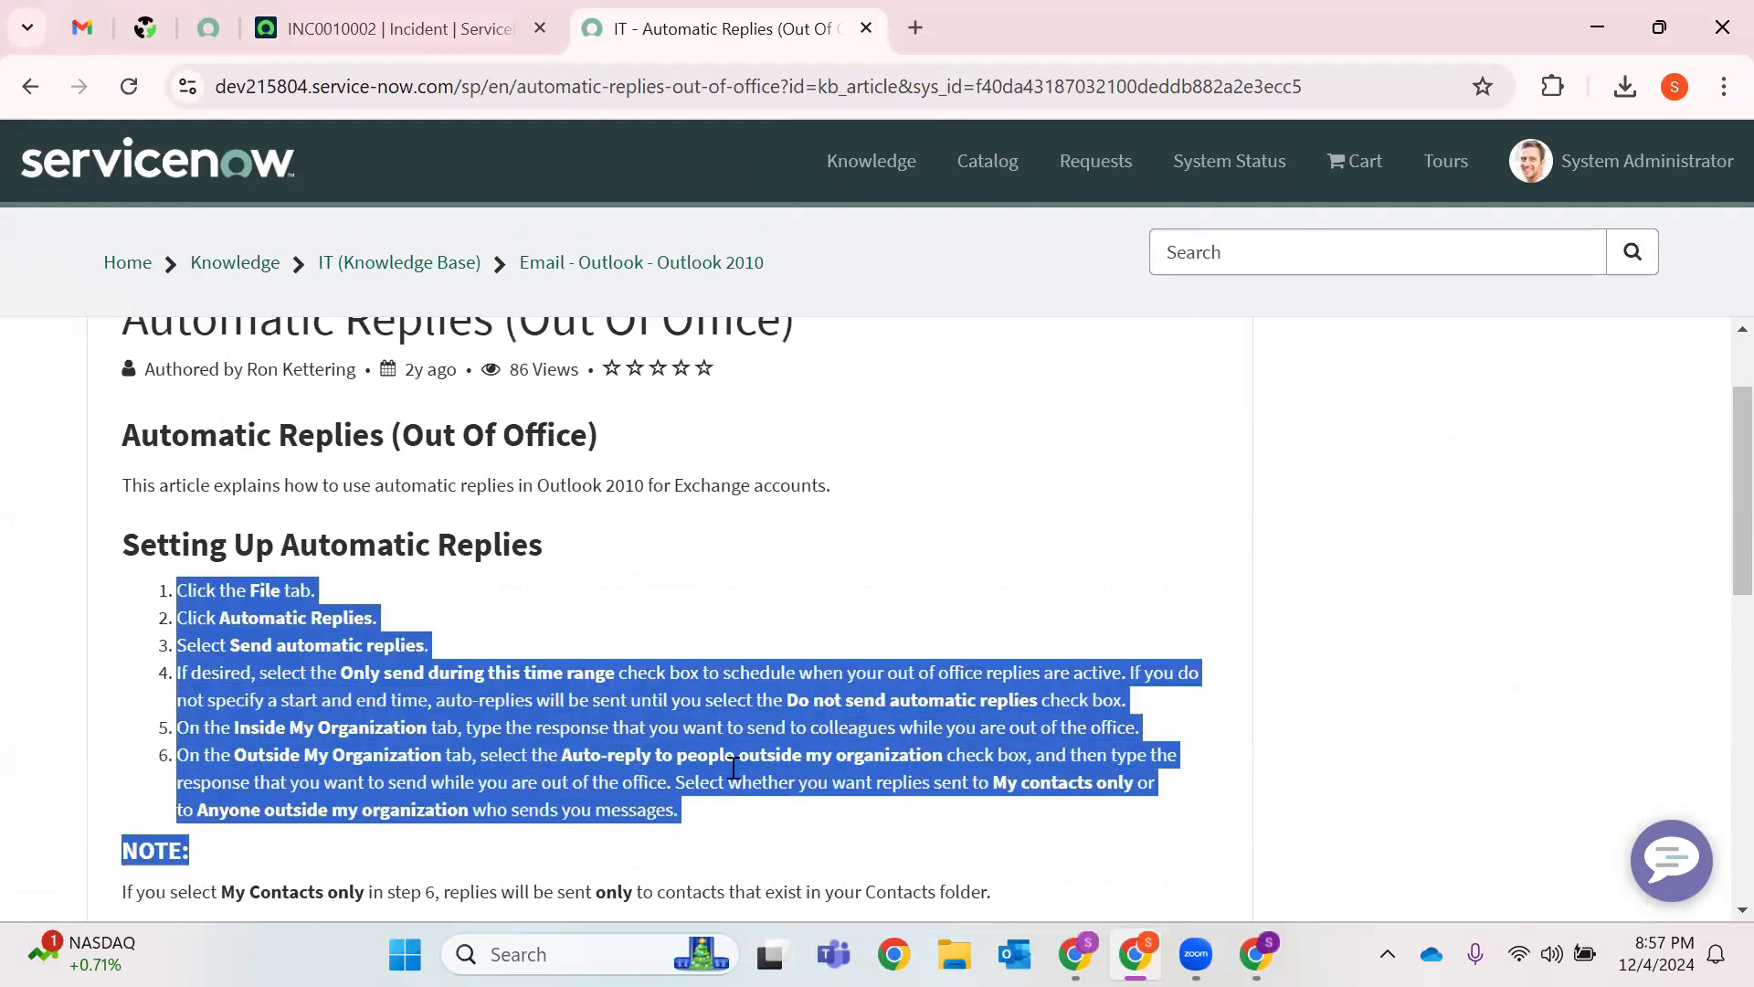
pyautogui.scroll(-5, 565, 720)
pyautogui.scroll(-3, 426, 667)
pyautogui.moveTo(355, 638); pyautogui.dragTo(92, 582)
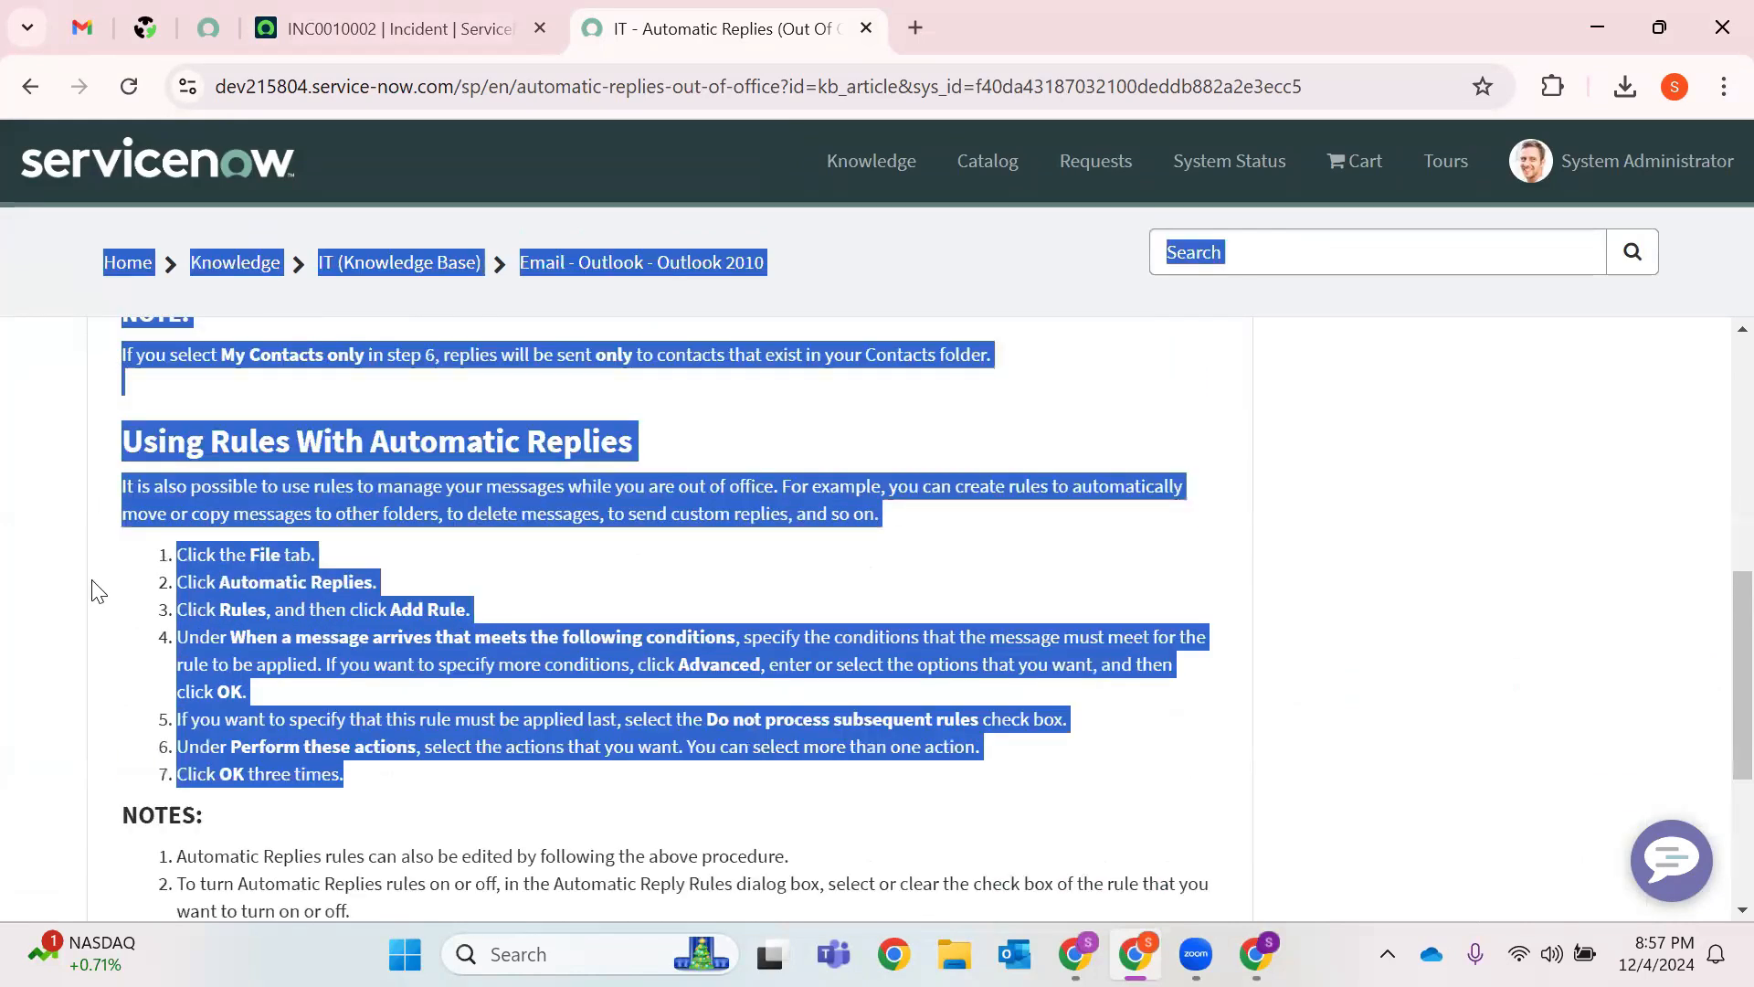
pyautogui.scroll(3, 347, 571)
pyautogui.click(757, 577)
# Review the article and its number KB0000025, then go to the Catalog home page.
pyautogui.scroll(-6, 763, 588)
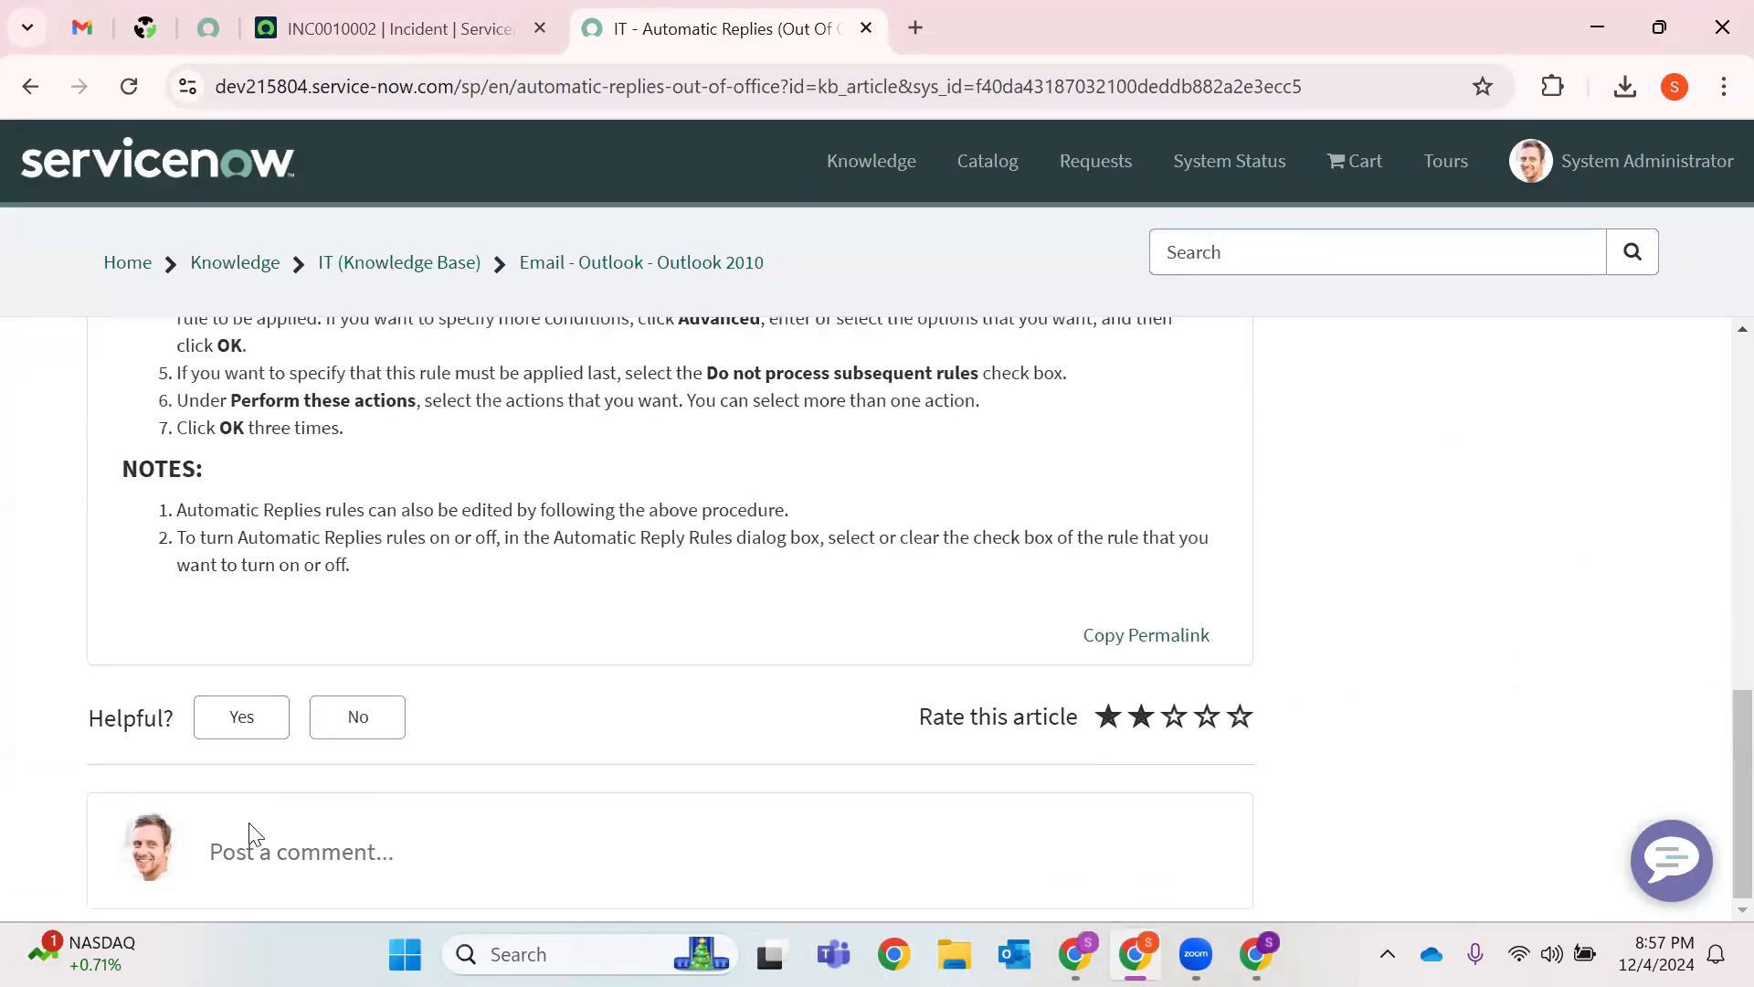
pyautogui.scroll(7, 959, 744)
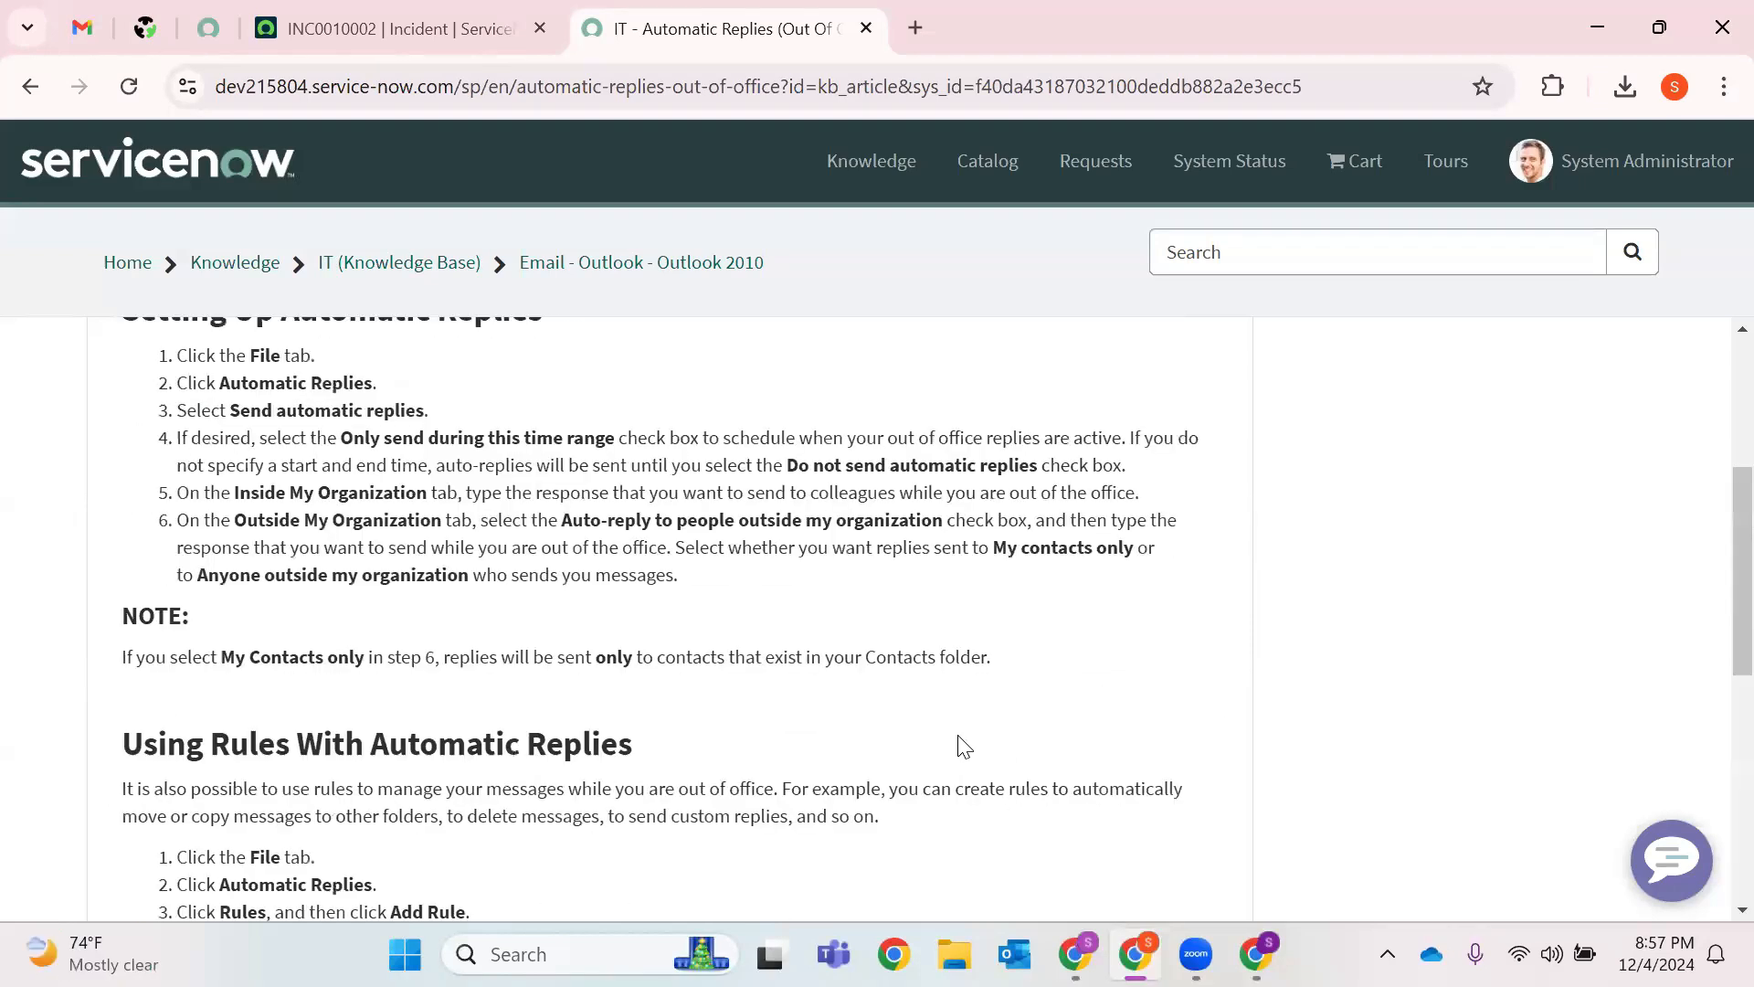
pyautogui.scroll(-5, 1198, 779)
pyautogui.scroll(10, 1110, 646)
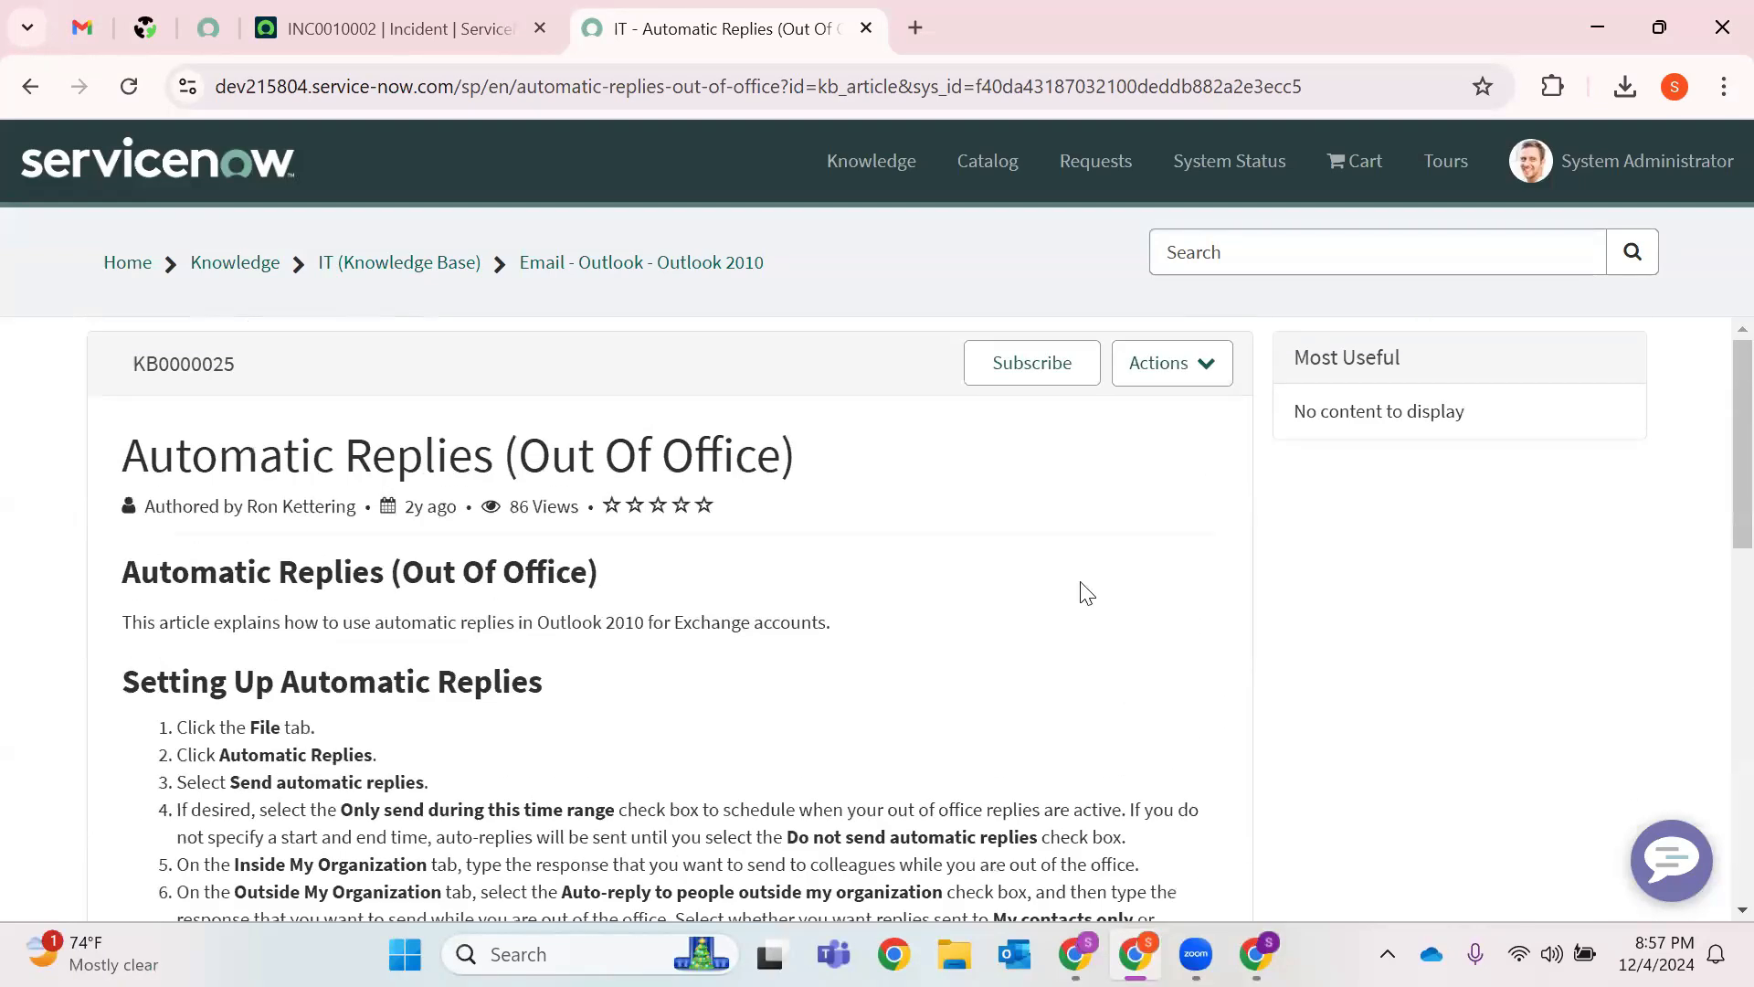
pyautogui.doubleClick(188, 359)
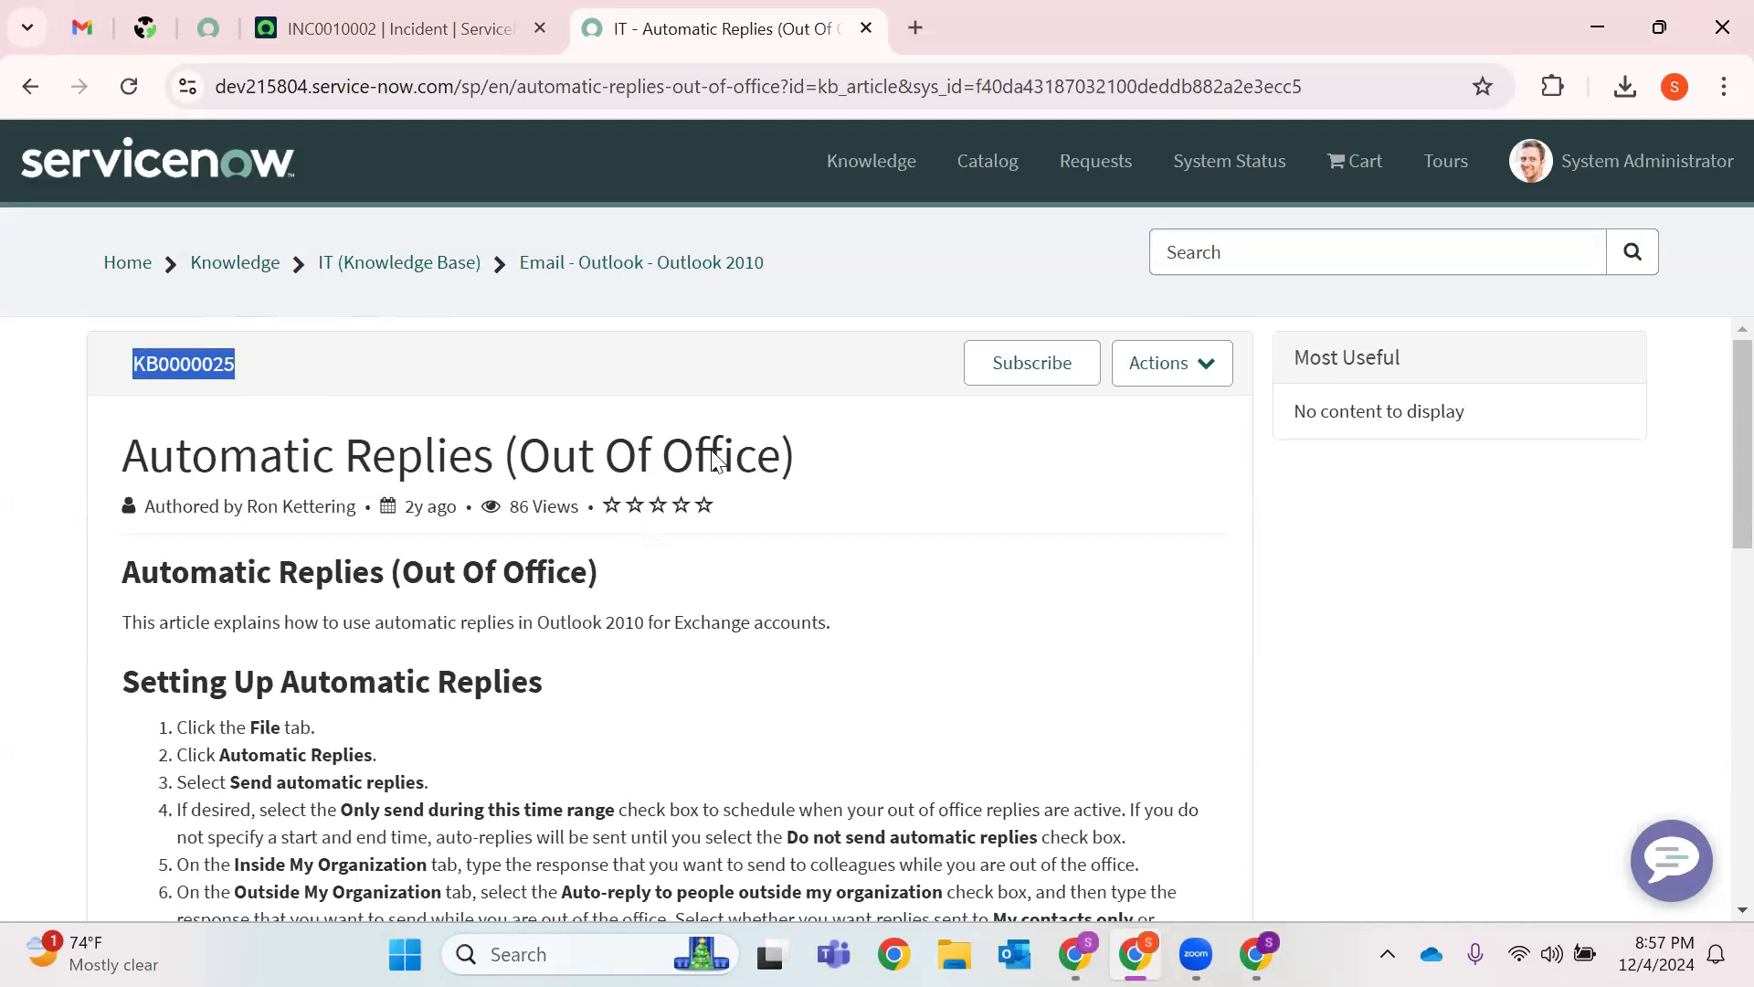
pyautogui.click(962, 195)
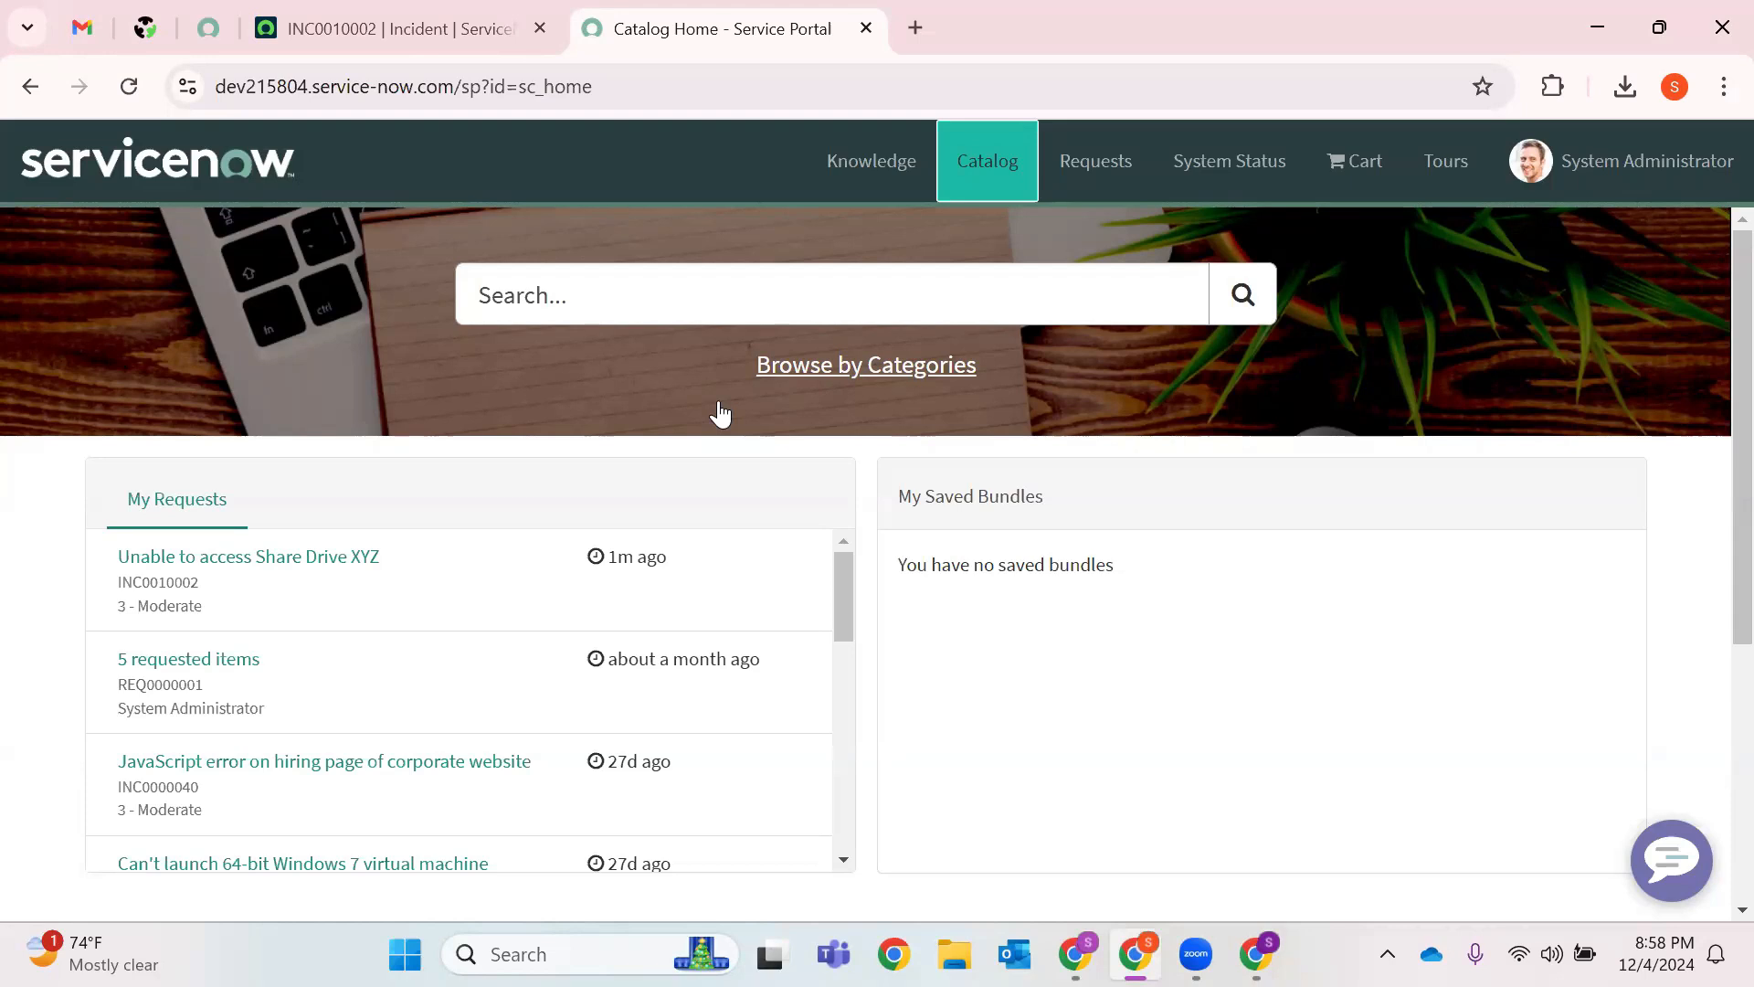
# Search the catalog for 'New Hire' and open the New Hire order guide's Describe Needs step.
pyautogui.click(719, 309)
pyautogui.write('New')
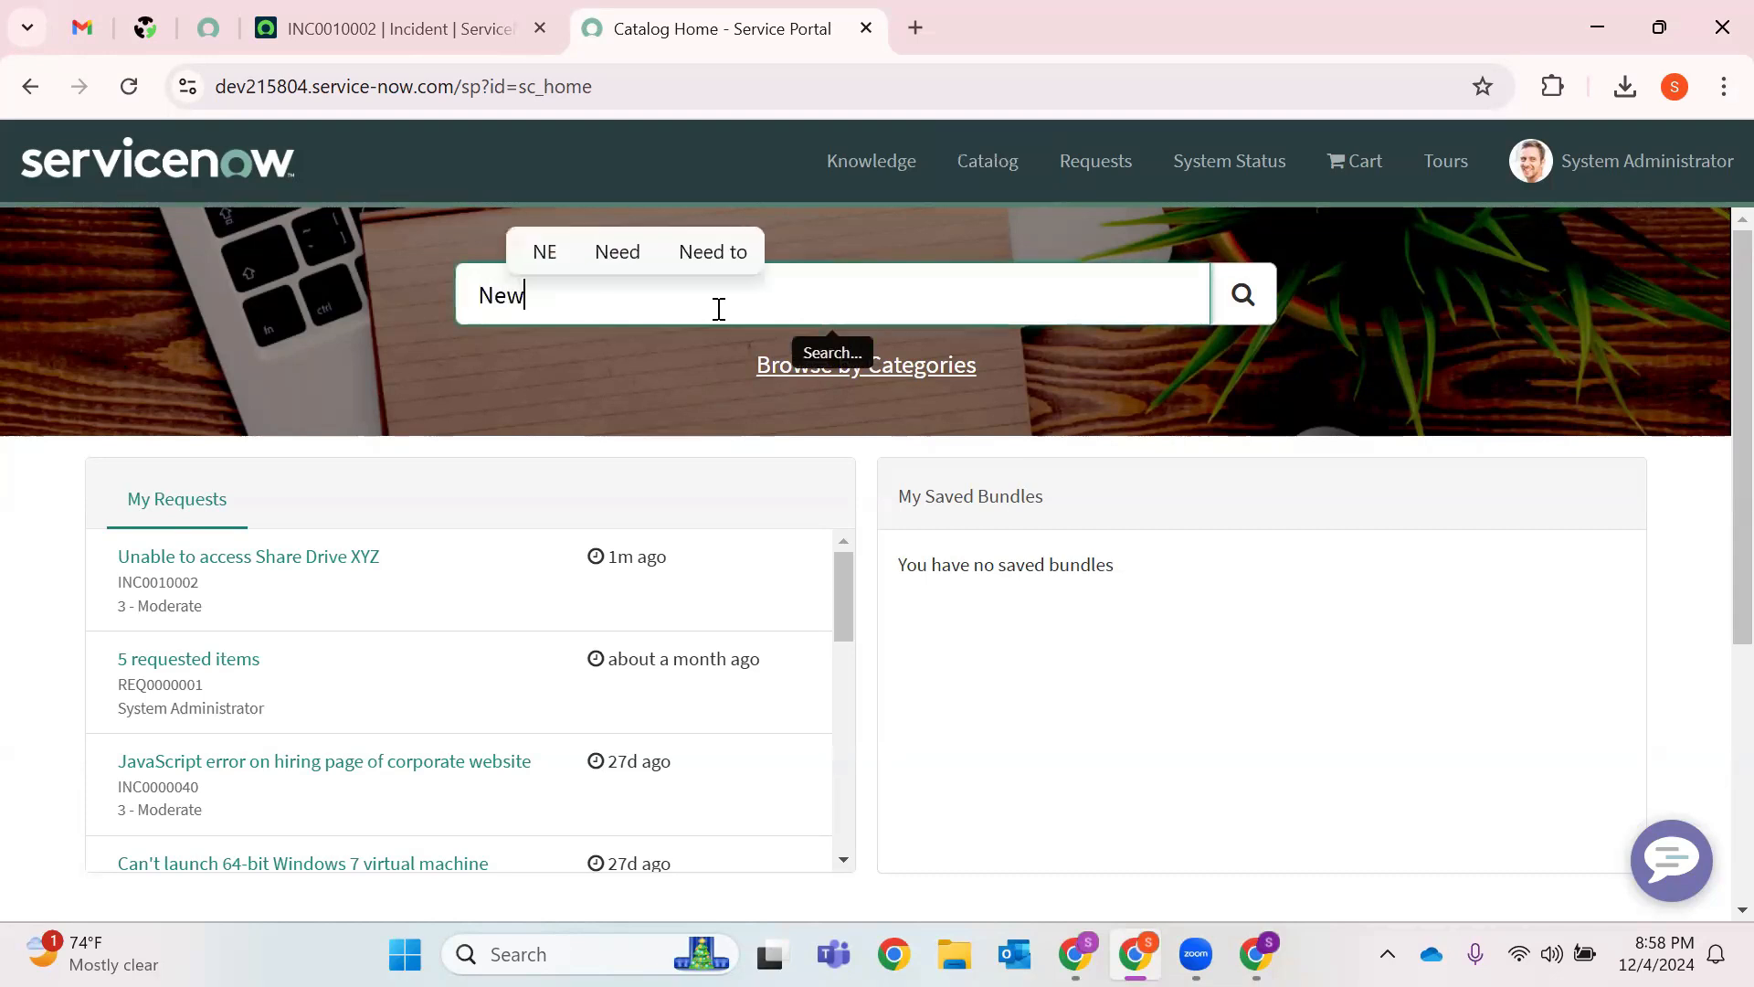
pyautogui.write(' Hire')
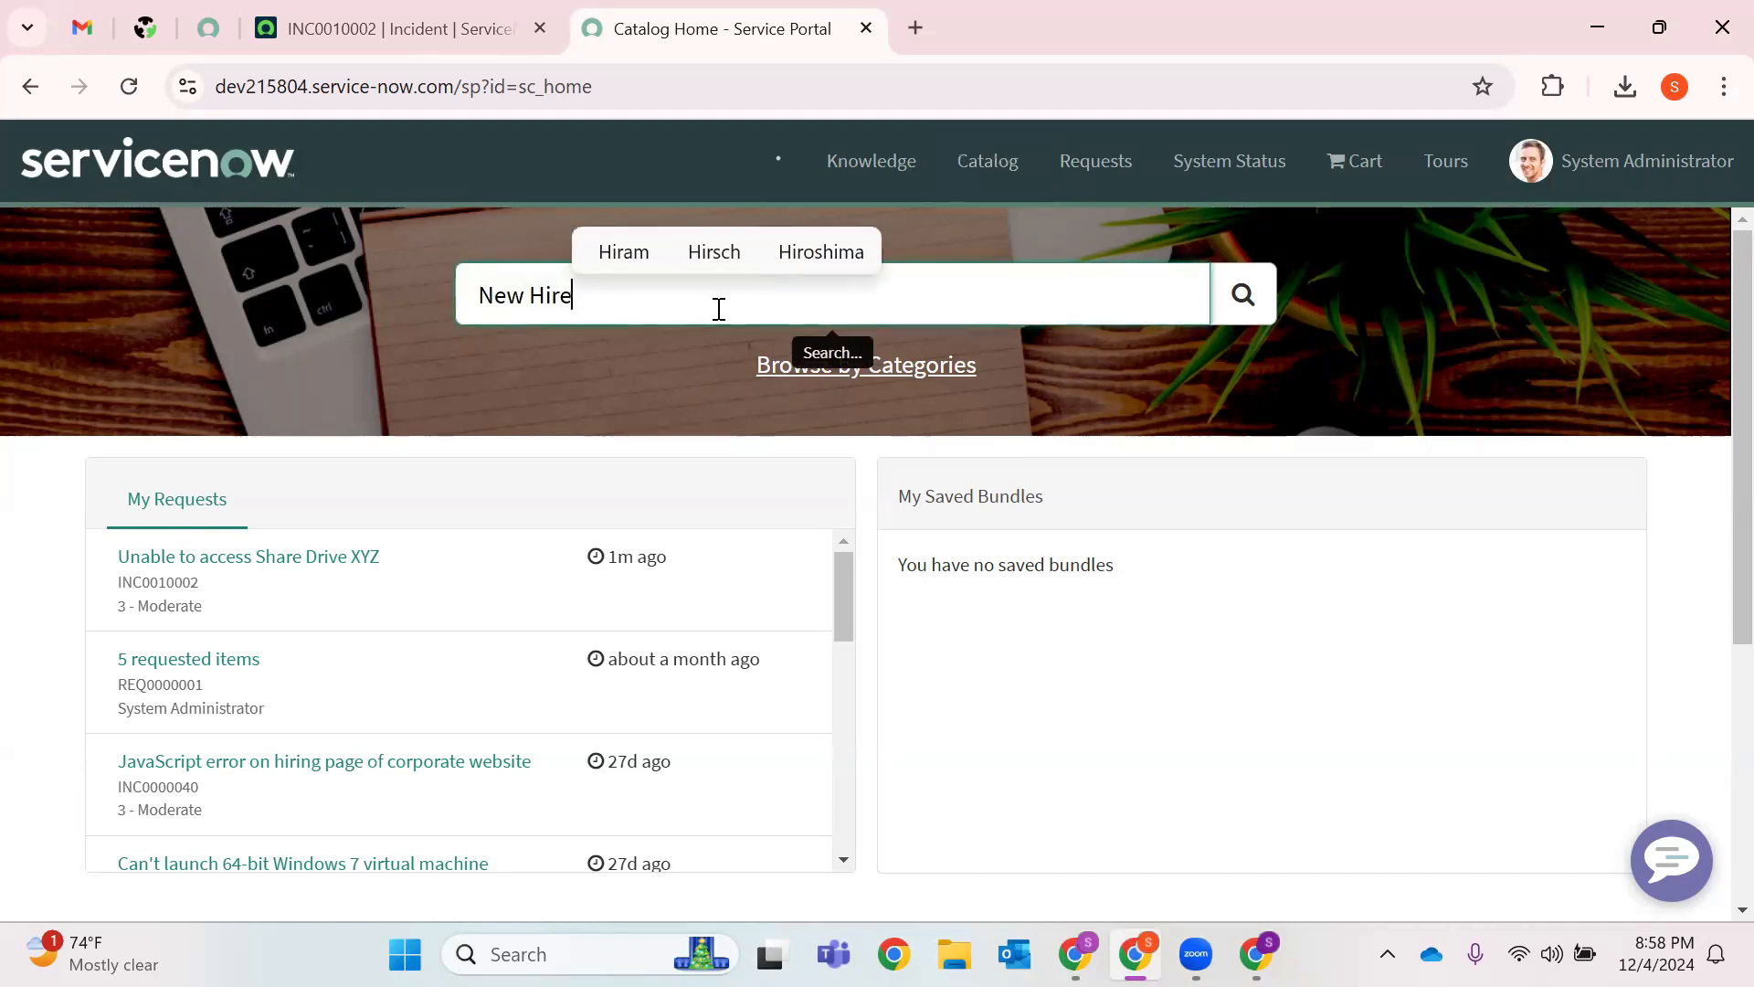
pyautogui.press('Return')
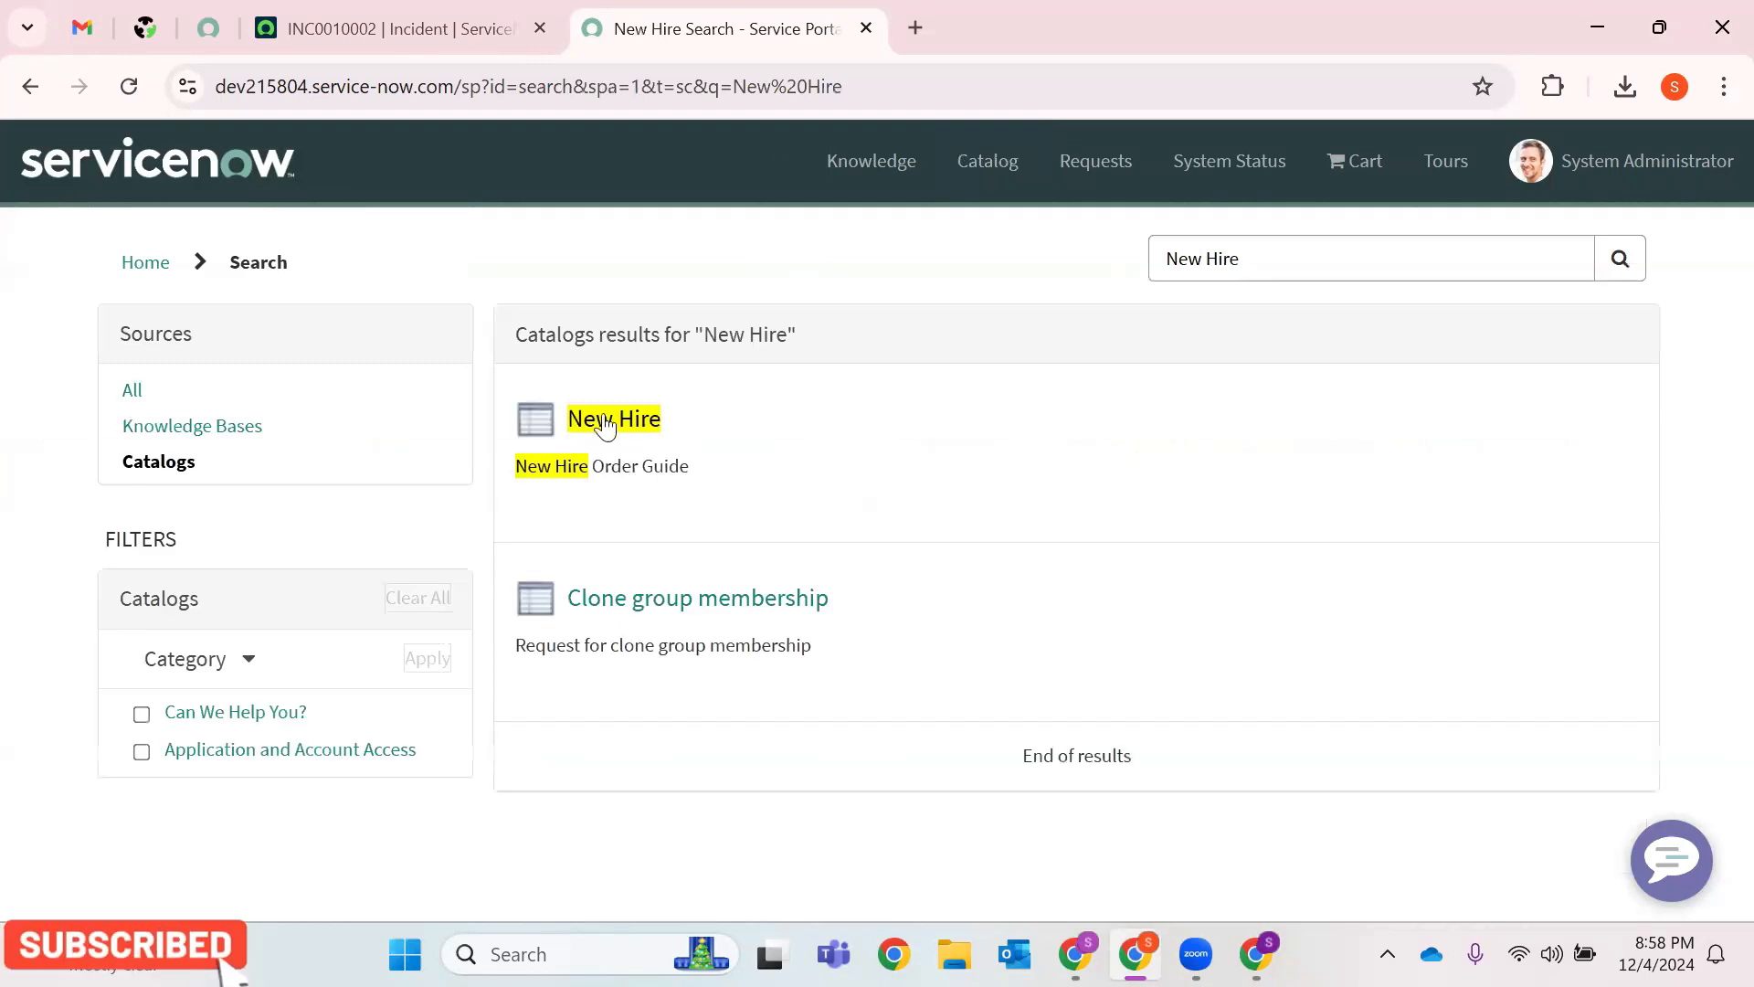
pyautogui.click(635, 416)
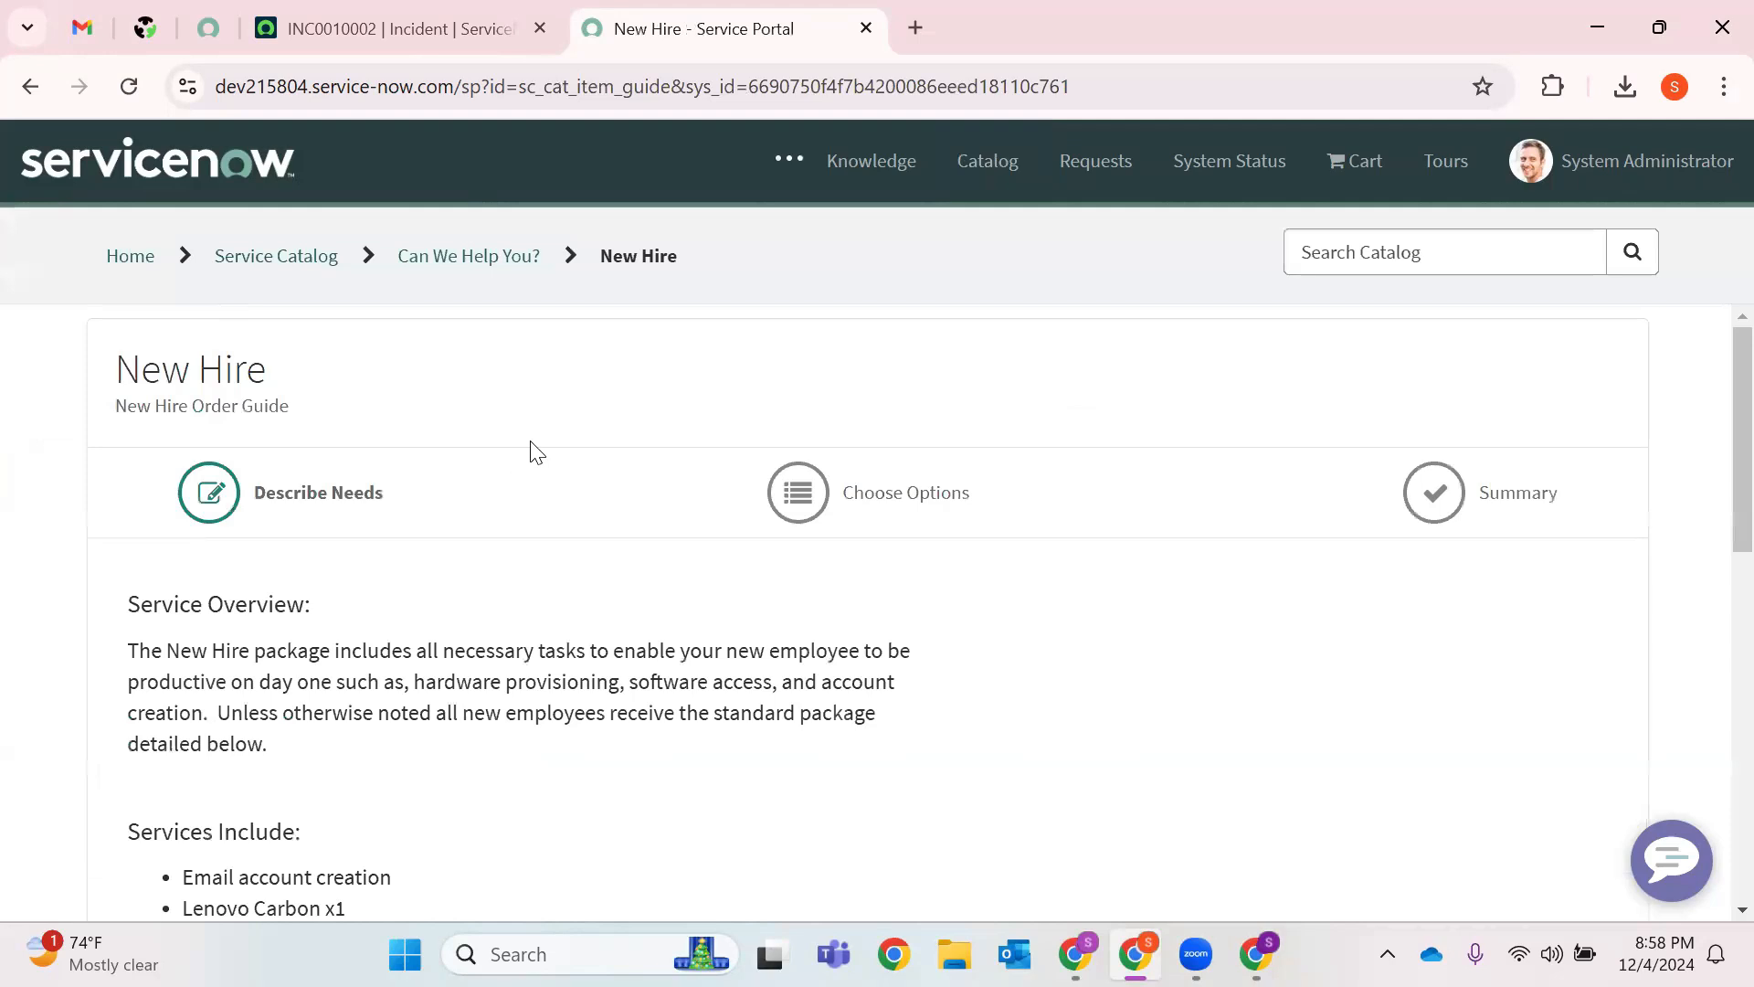
pyautogui.scroll(-3, 536, 452)
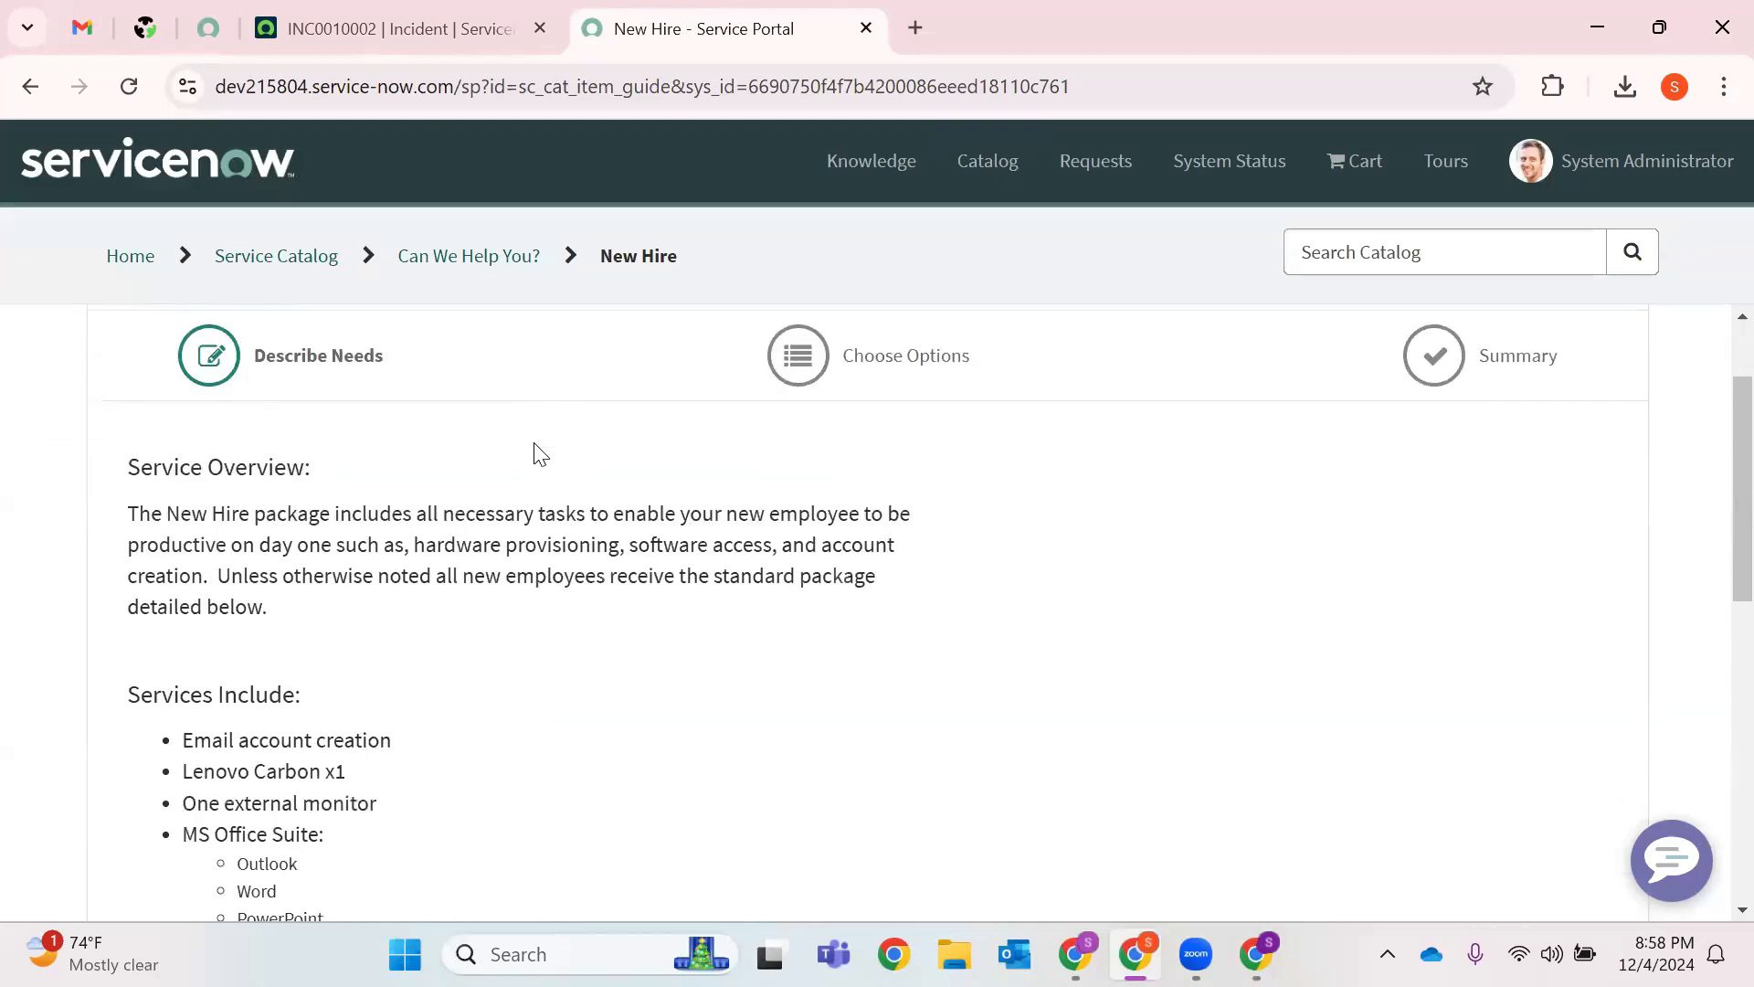
pyautogui.scroll(1, 234, 475)
pyautogui.scroll(1, 233, 522)
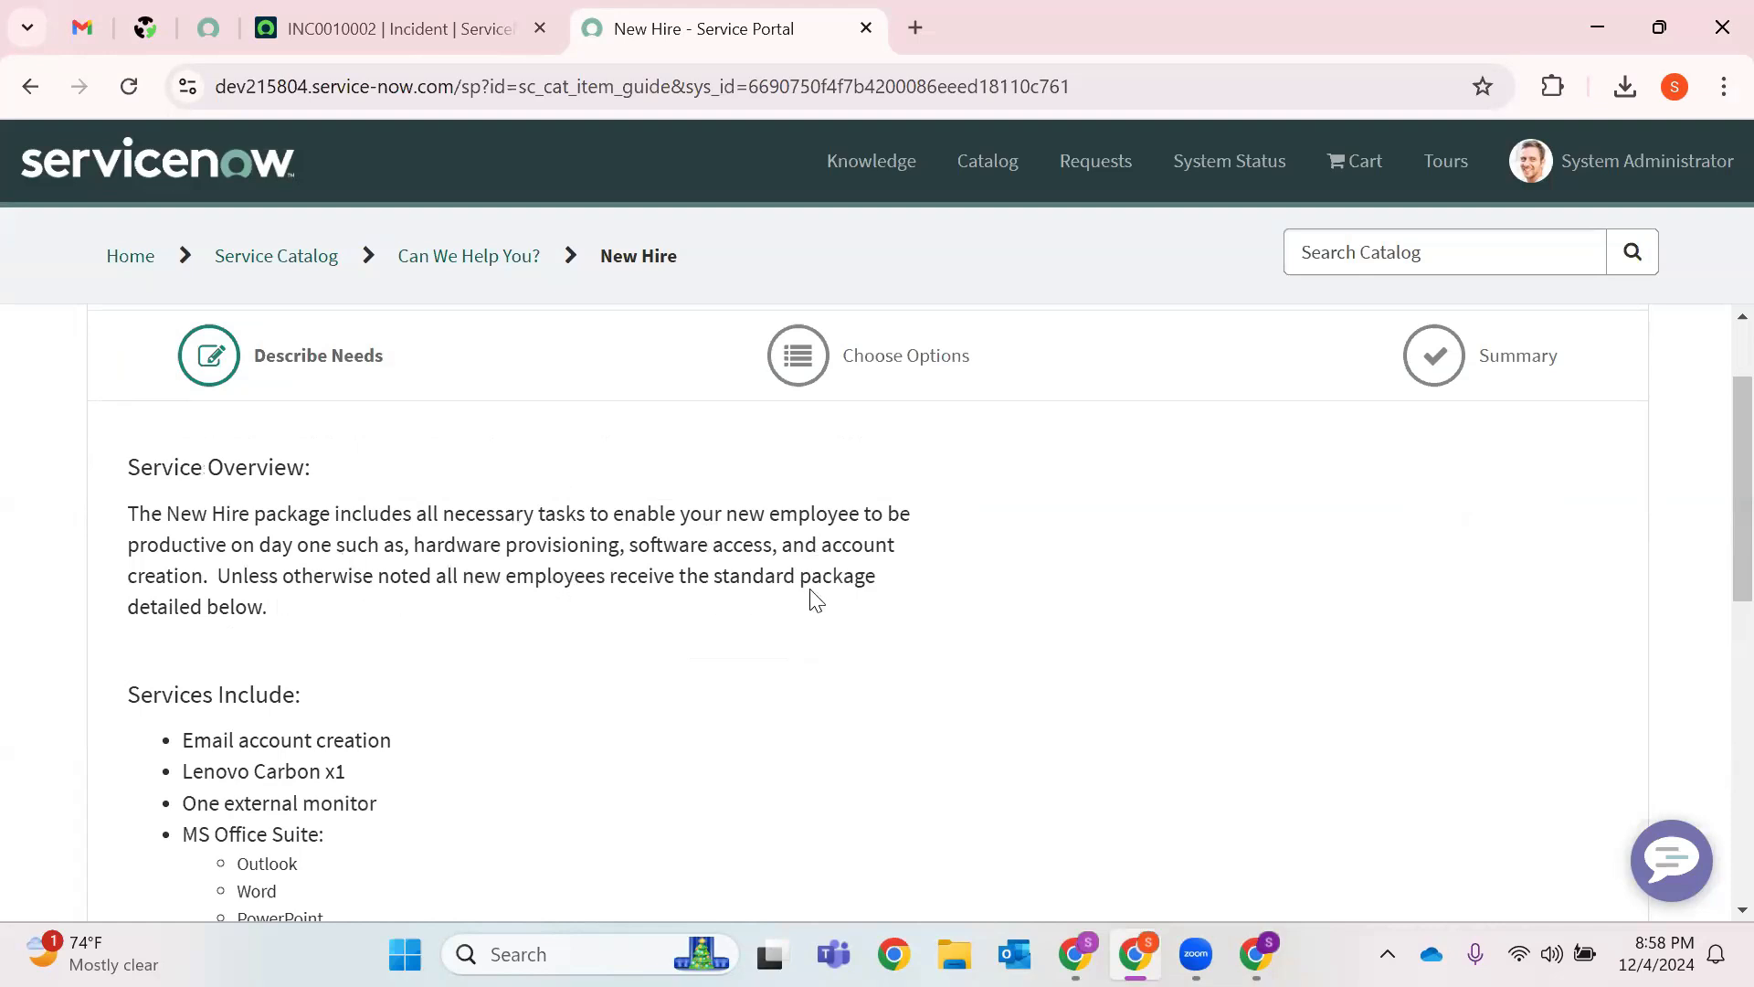
# Review the included items on the Describe Needs form, such as Email account creation and Lenovo Carbon x1.
pyautogui.scroll(-1, 545, 619)
pyautogui.moveTo(186, 600); pyautogui.dragTo(425, 649)
pyautogui.moveTo(186, 637); pyautogui.dragTo(351, 665)
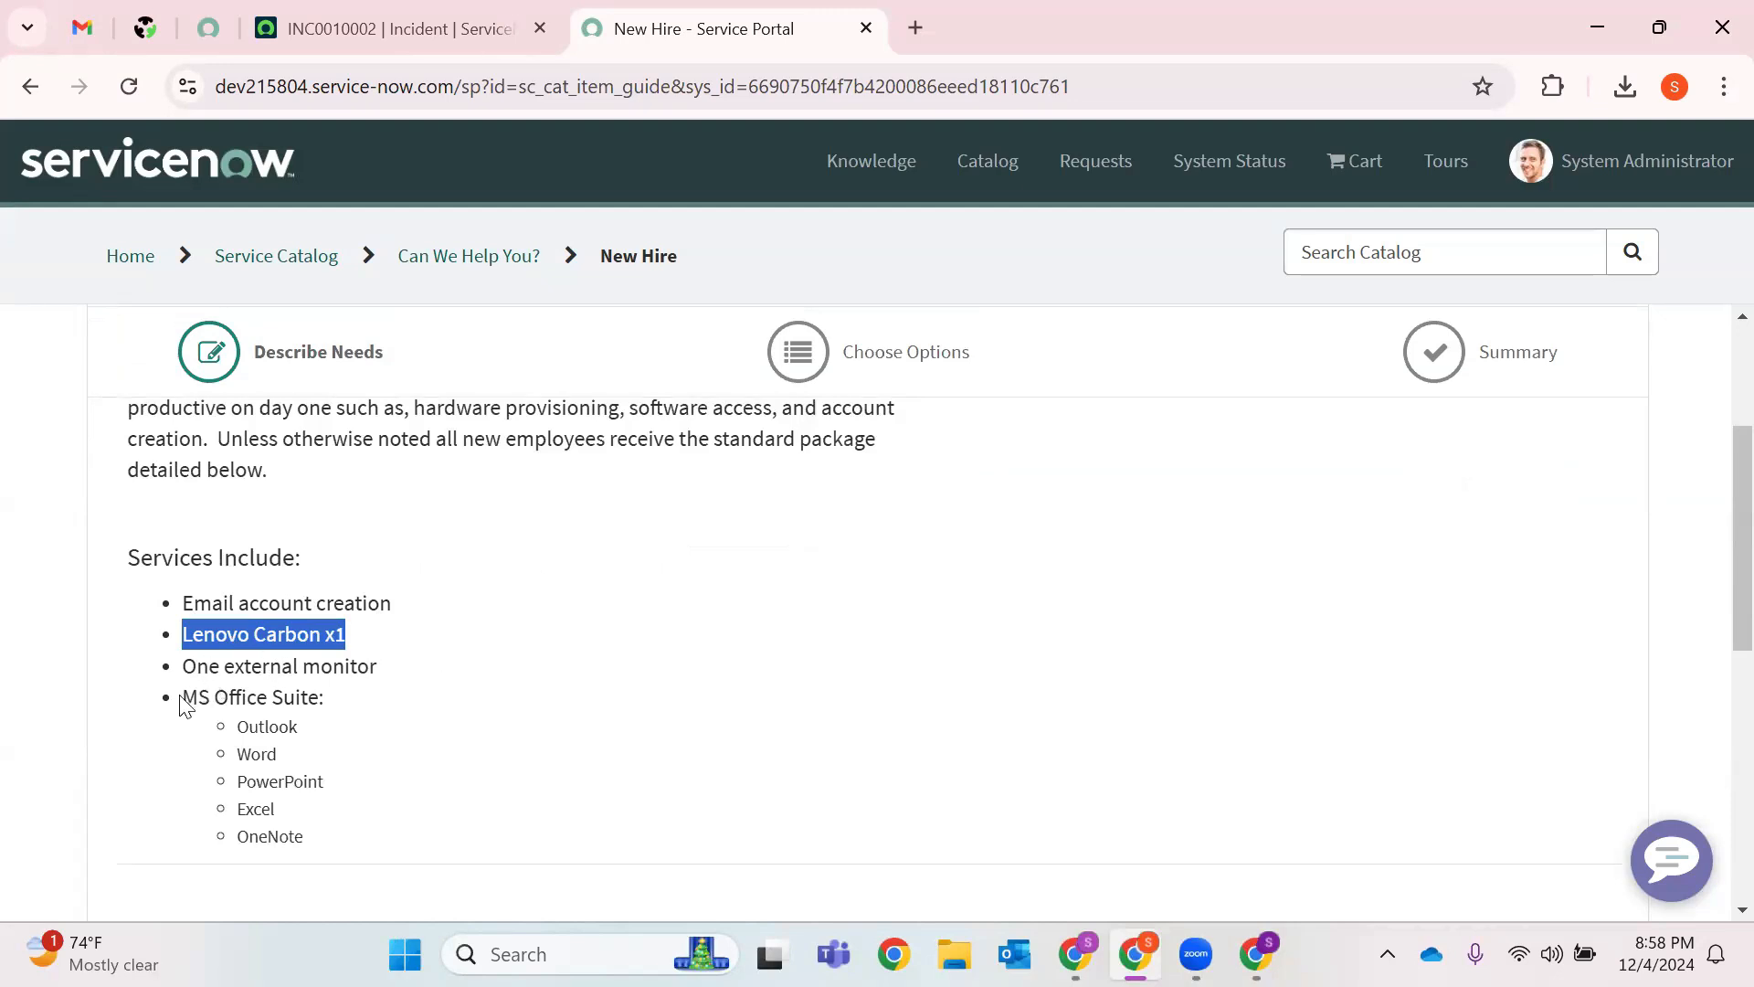
pyautogui.moveTo(185, 702); pyautogui.dragTo(338, 709)
pyautogui.click(489, 677)
pyautogui.scroll(-3, 282, 631)
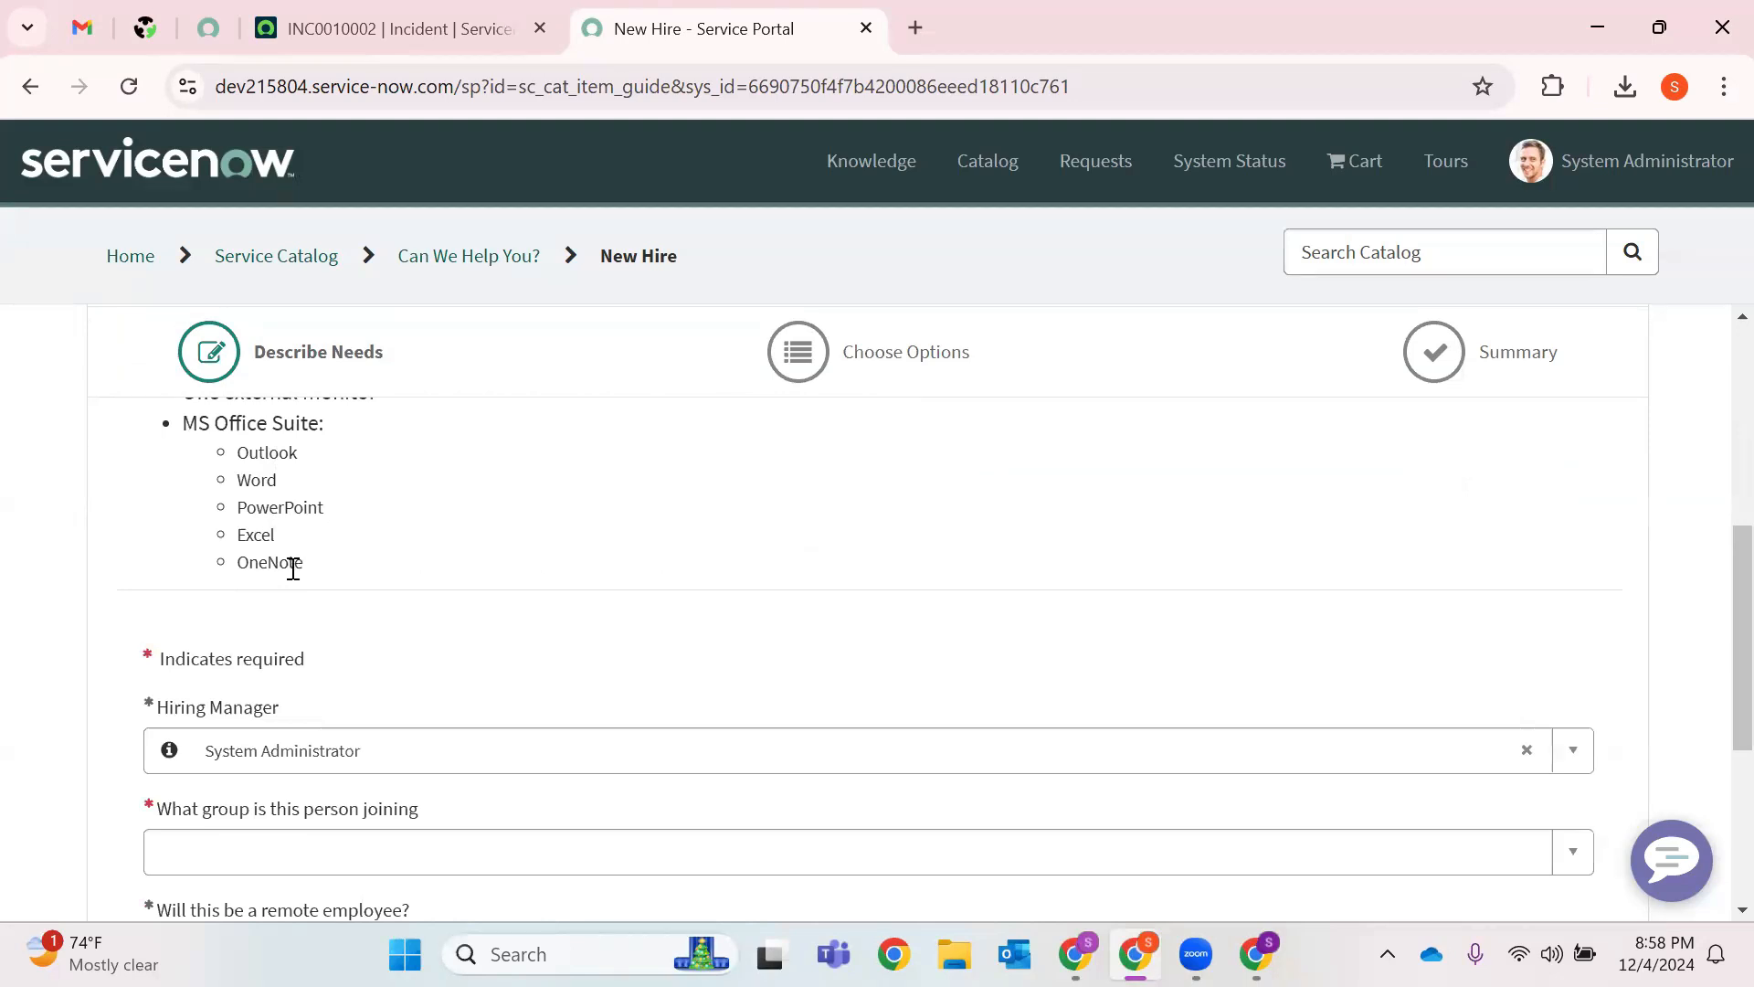
pyautogui.scroll(-1, 392, 575)
pyautogui.scroll(1, 320, 530)
pyautogui.scroll(-1, 454, 736)
pyautogui.scroll(-1, 589, 685)
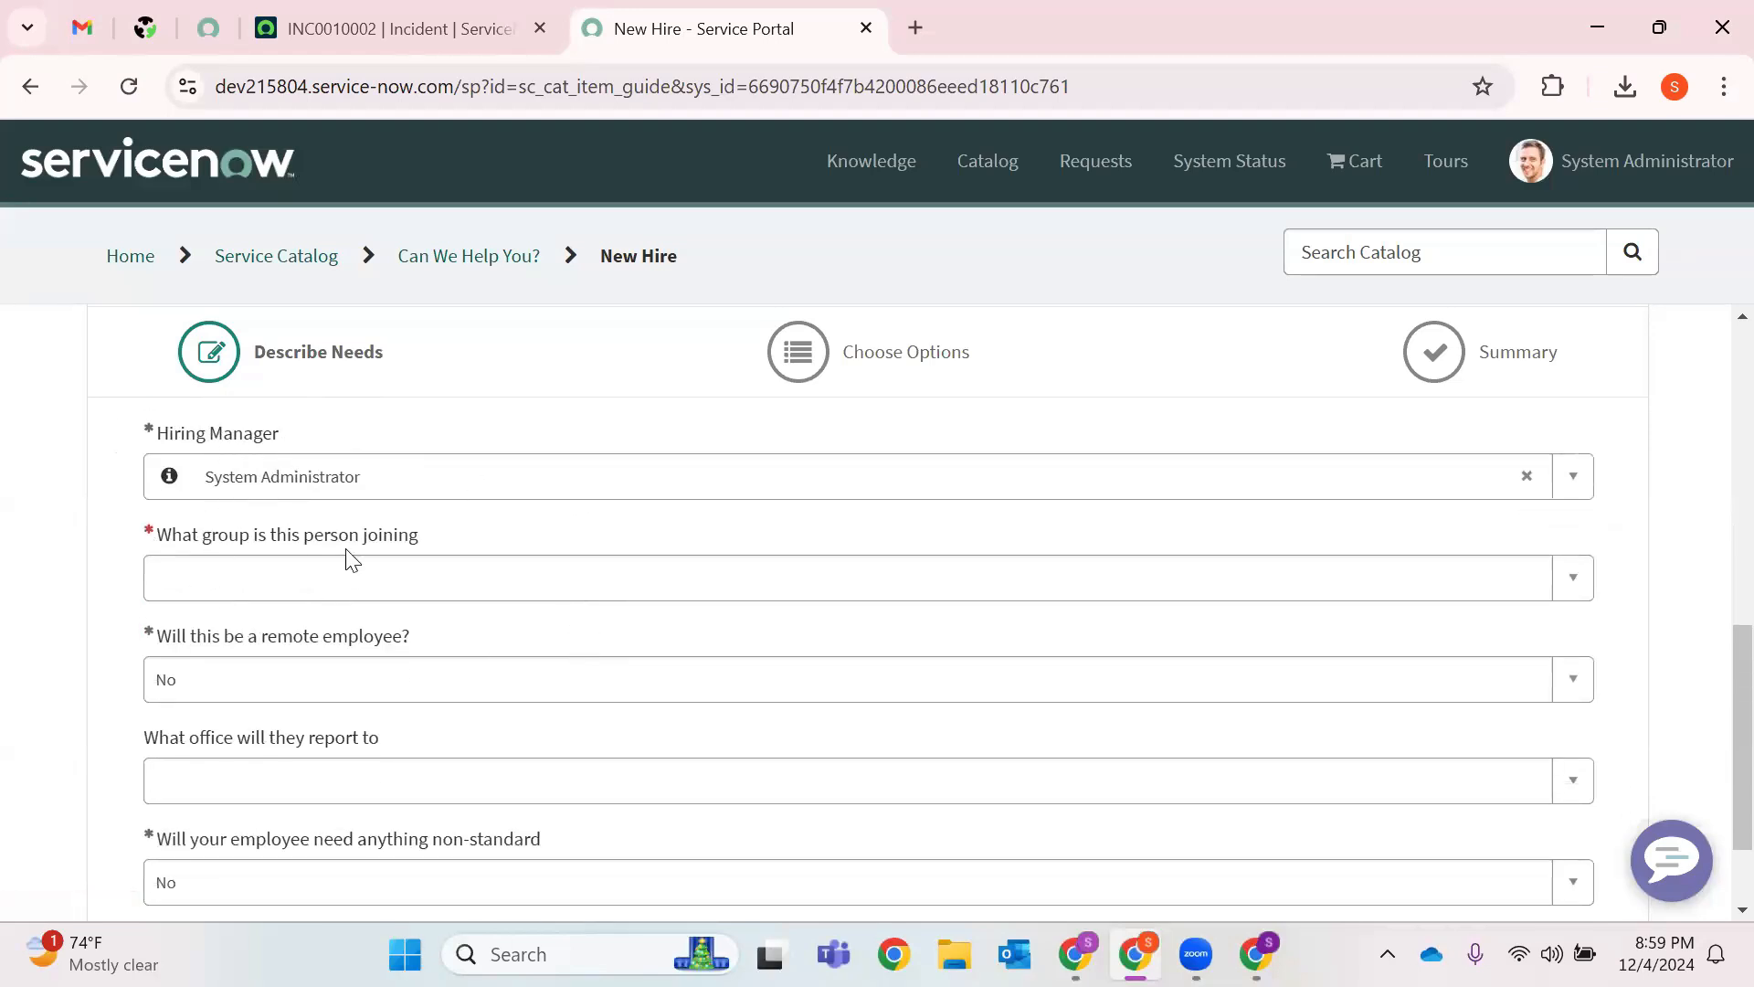
pyautogui.scroll(-1, 822, 686)
pyautogui.scroll(2, 525, 658)
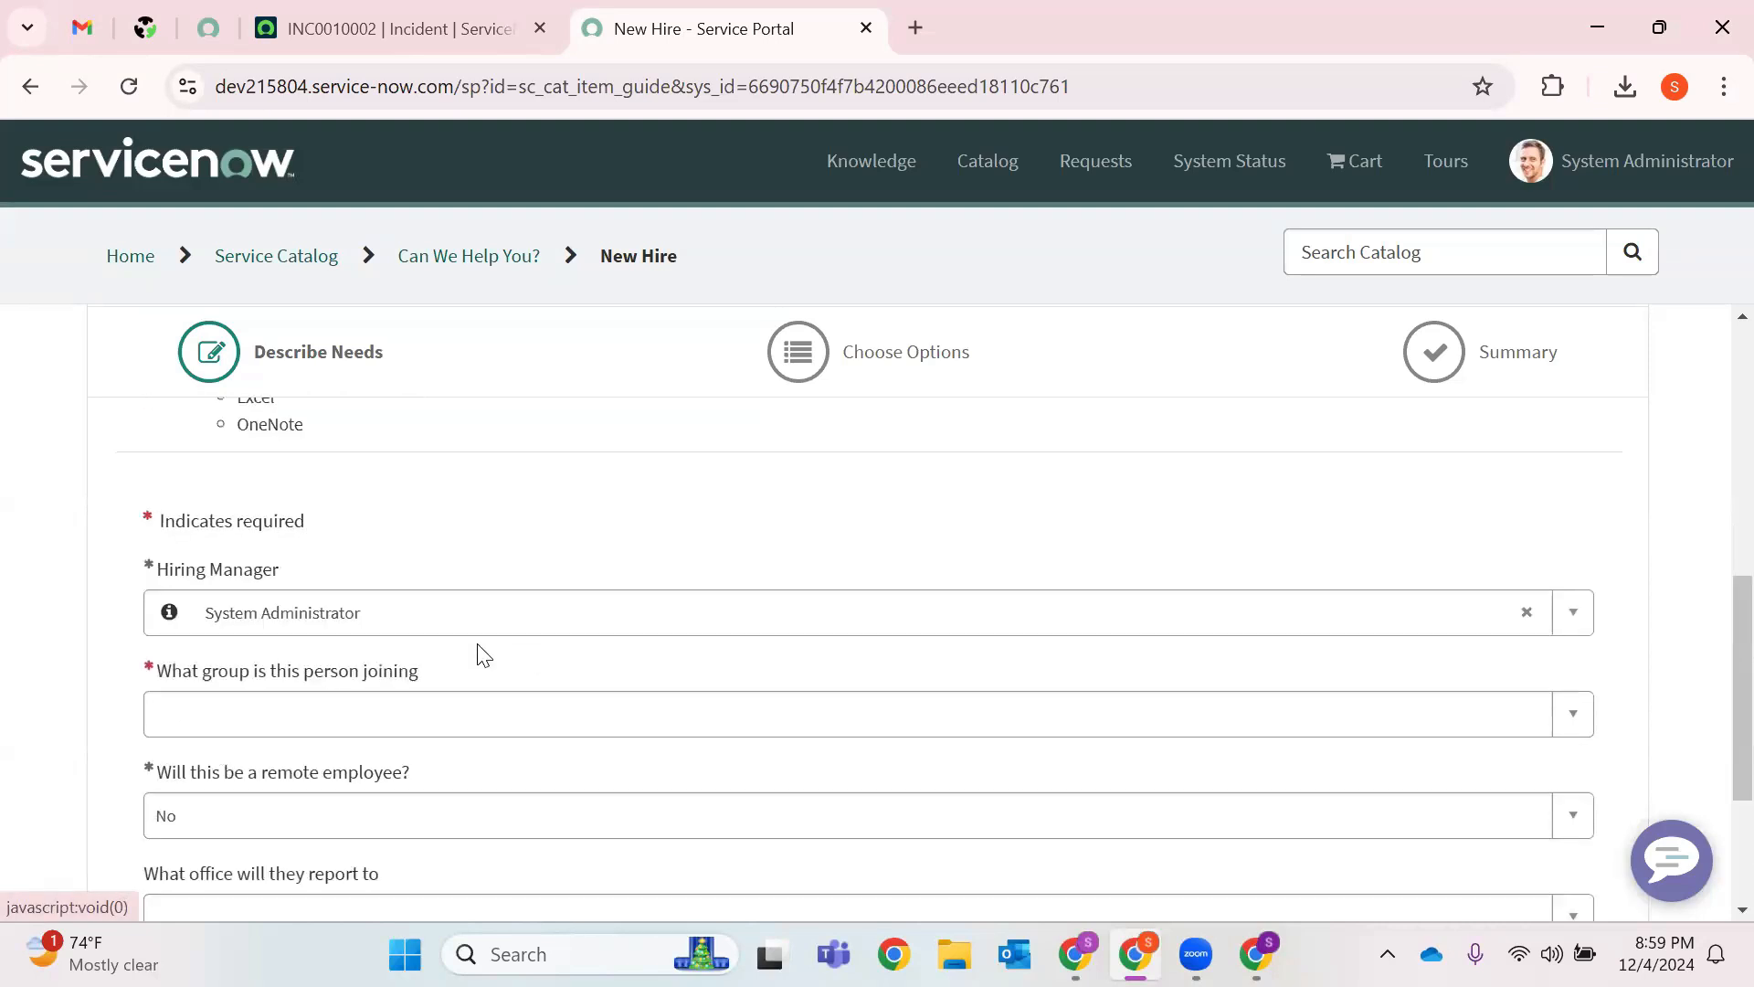
# Set the joining group to HR, keep non-standard needs at No, and continue.
pyautogui.click(1589, 719)
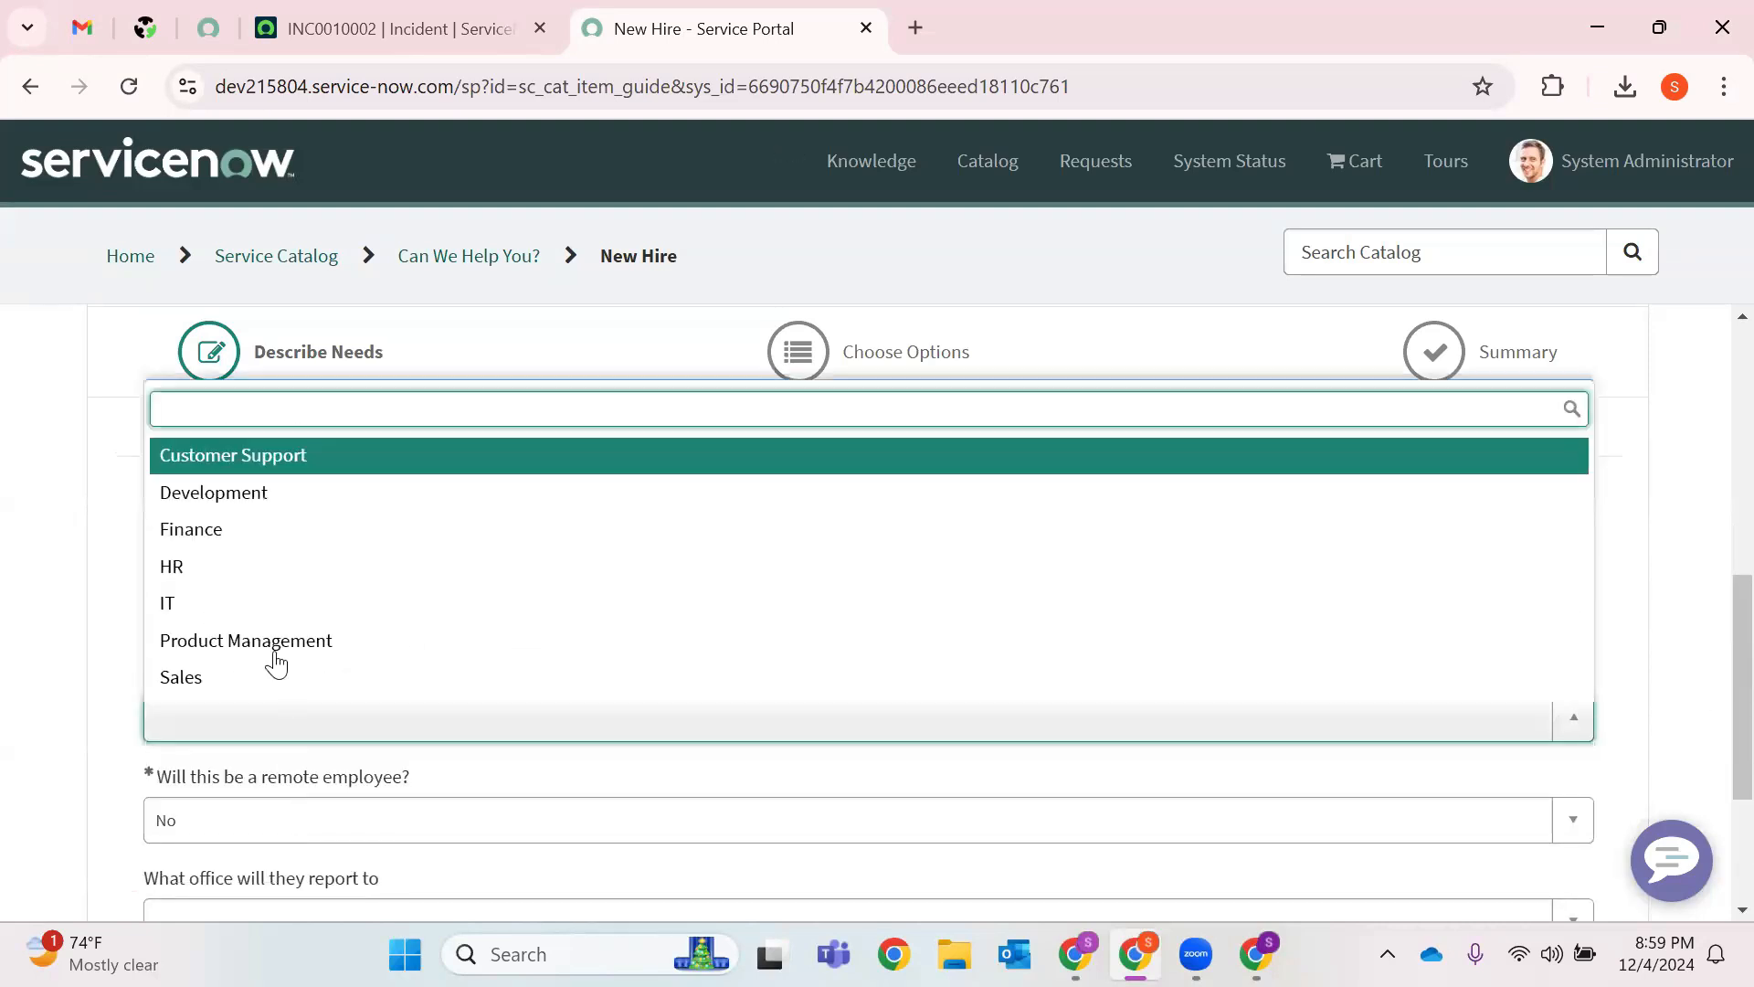
pyautogui.click(255, 564)
pyautogui.scroll(-2, 639, 786)
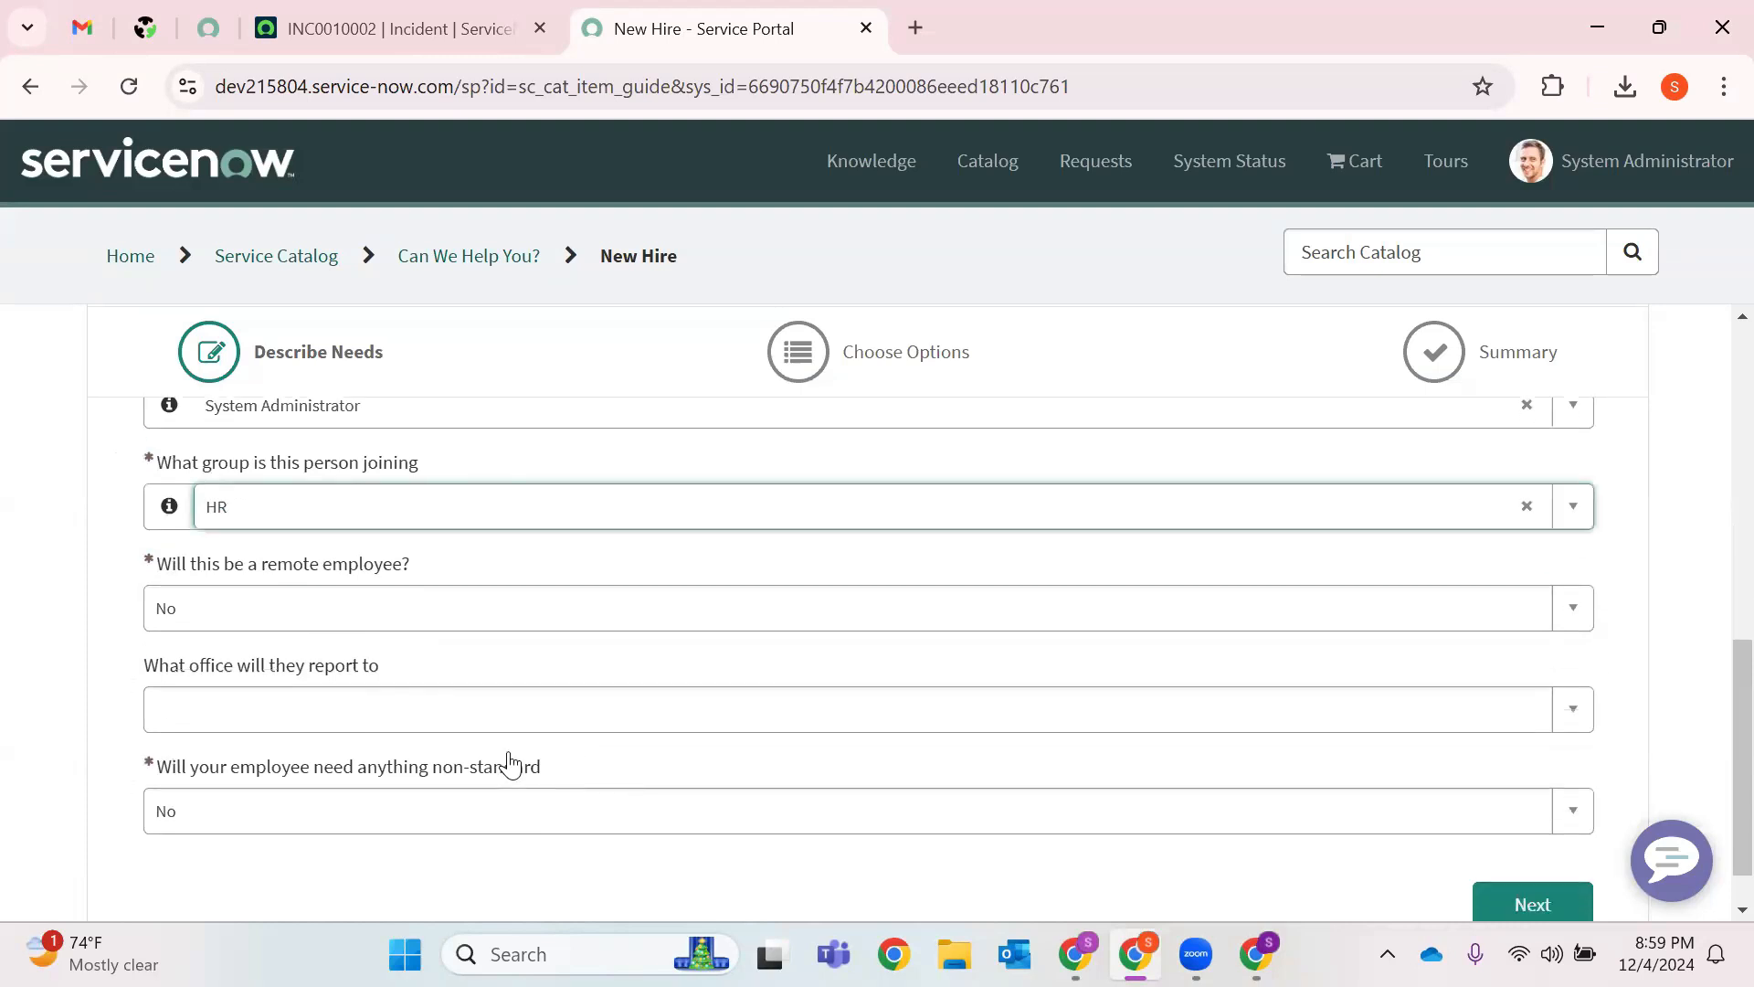
pyautogui.click(374, 753)
pyautogui.click(226, 873)
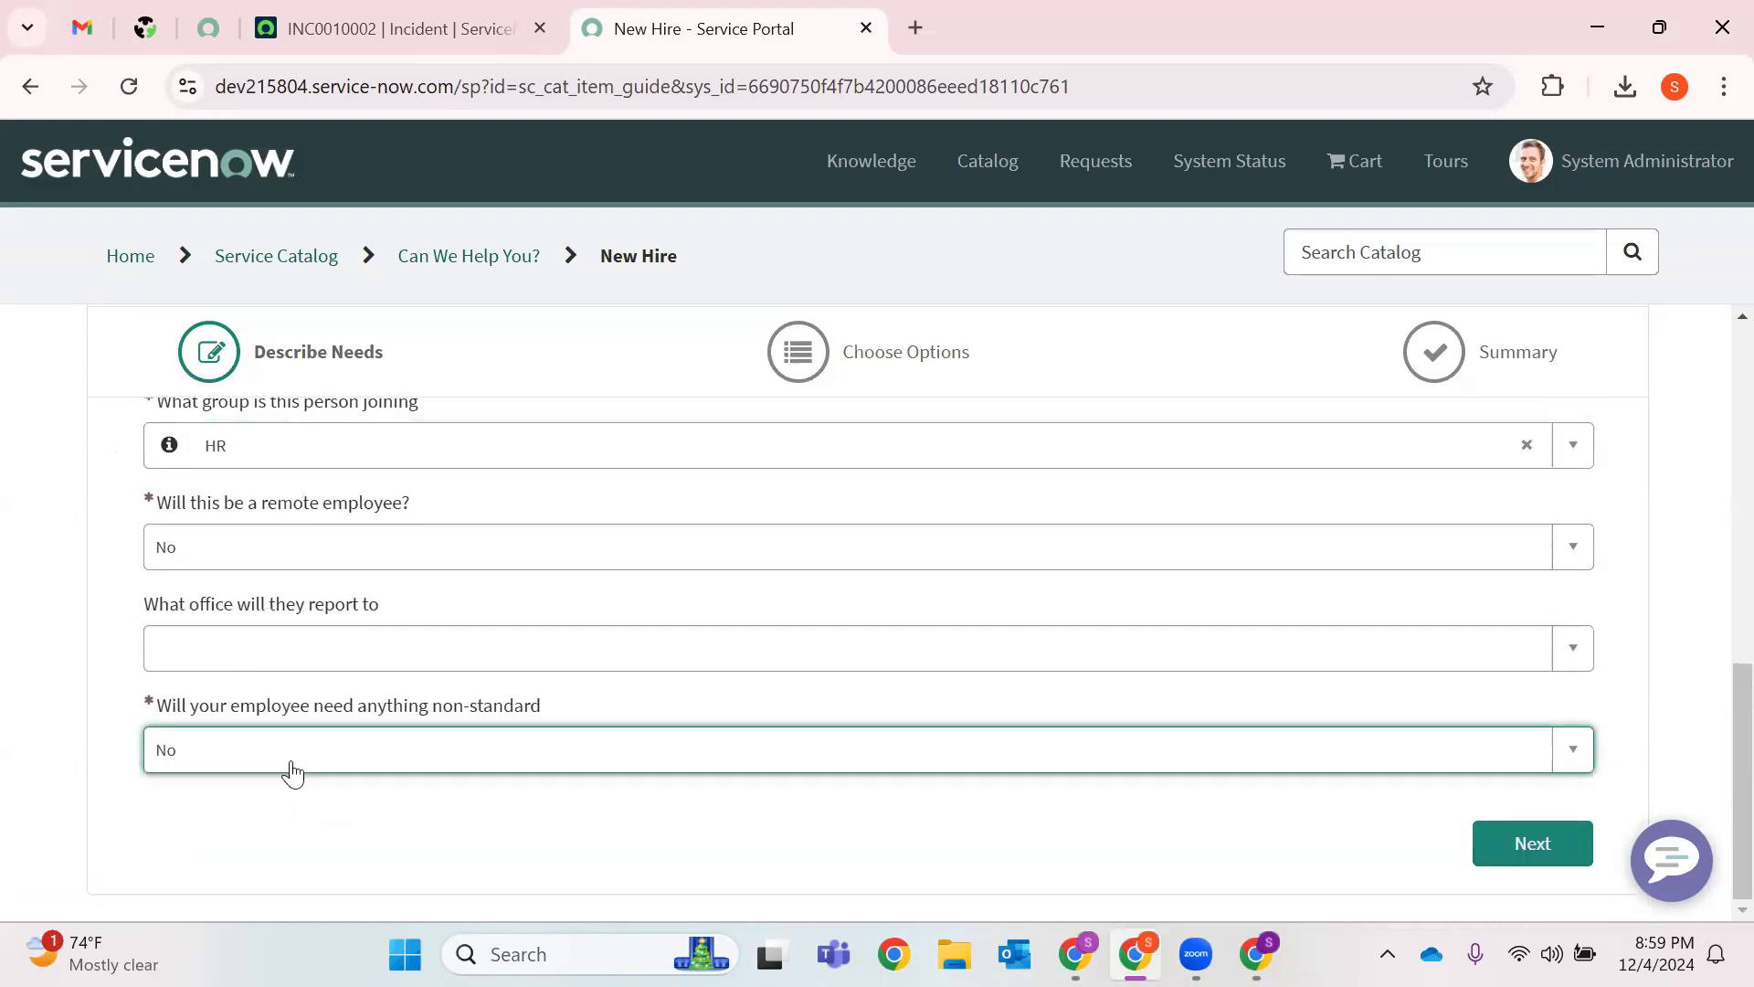
pyautogui.click(1529, 855)
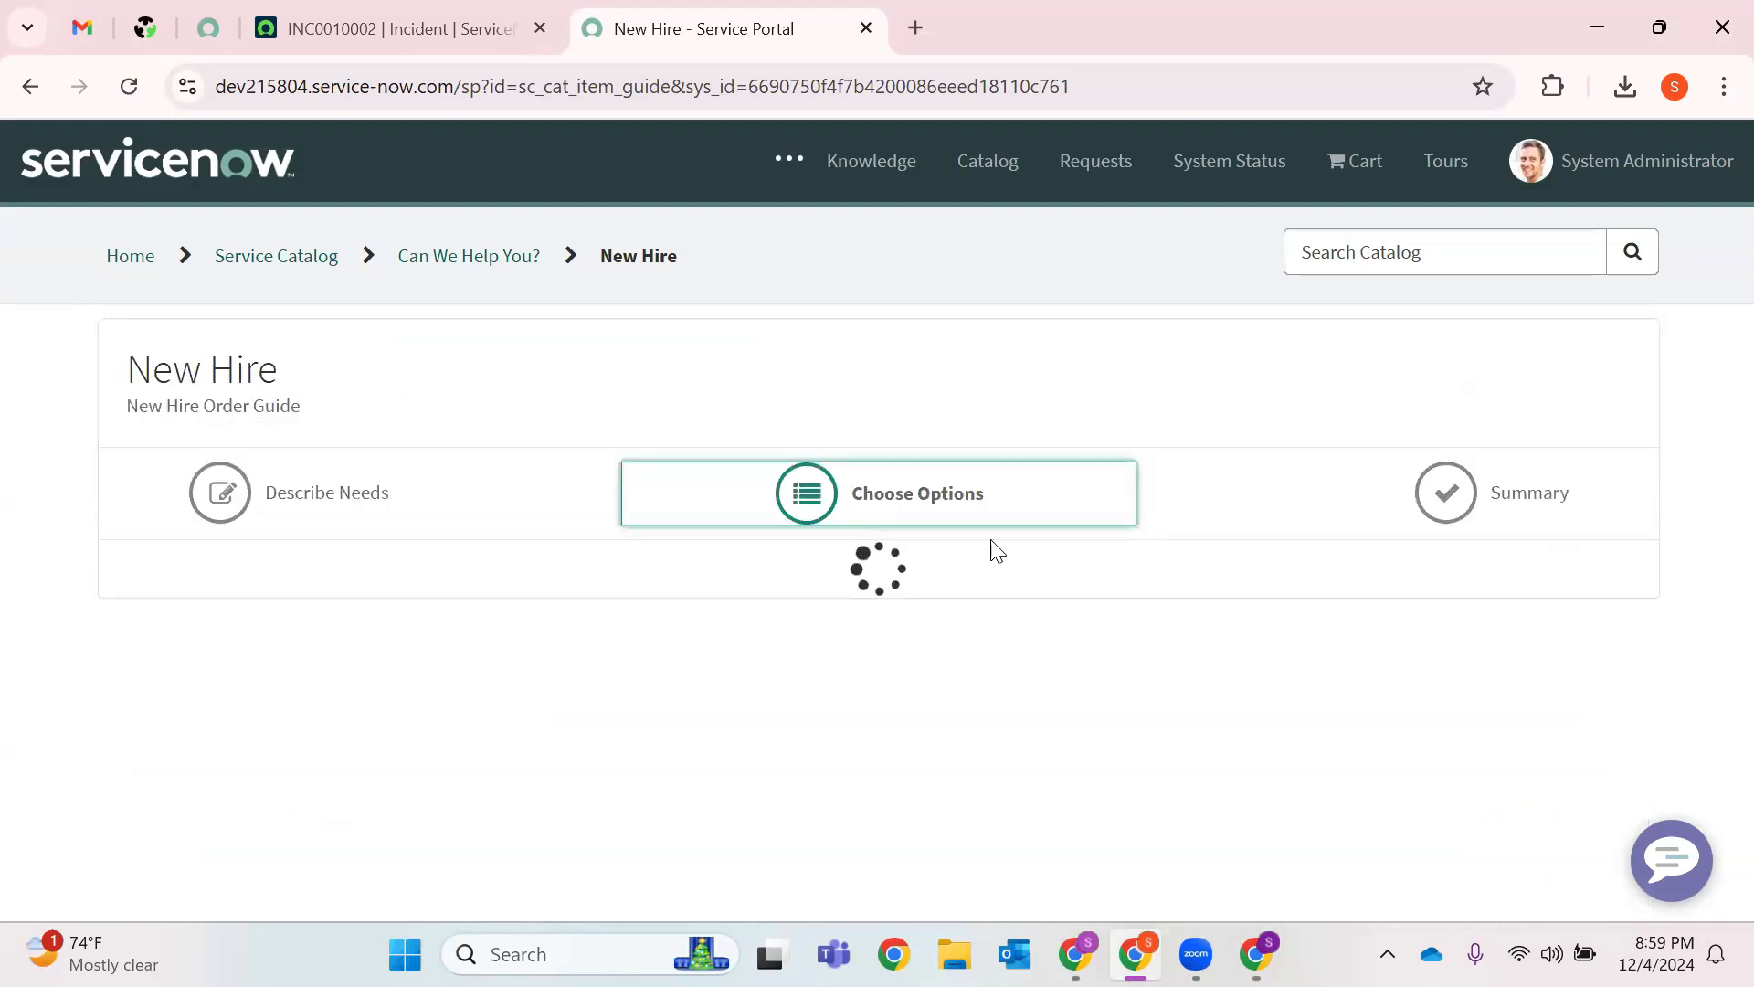
# Exclude the Standard 27" Monitor and expand the Standard Laptop details.
pyautogui.scroll(-2, 1133, 554)
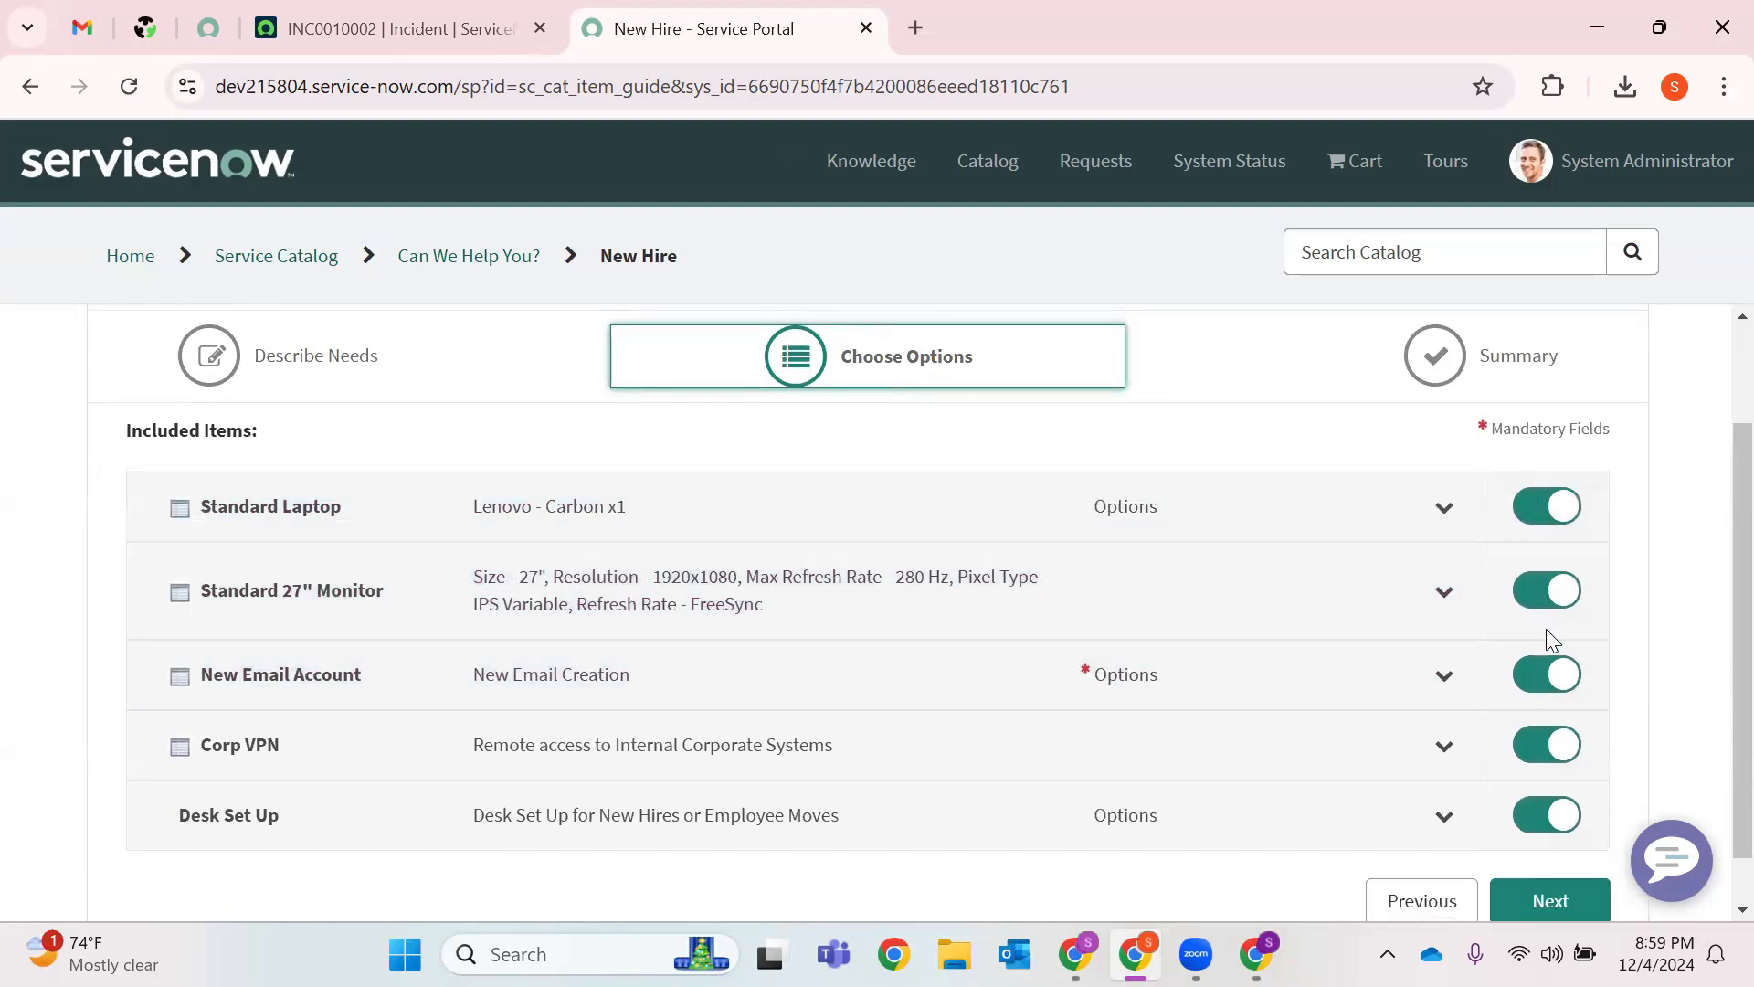
pyautogui.click(1542, 599)
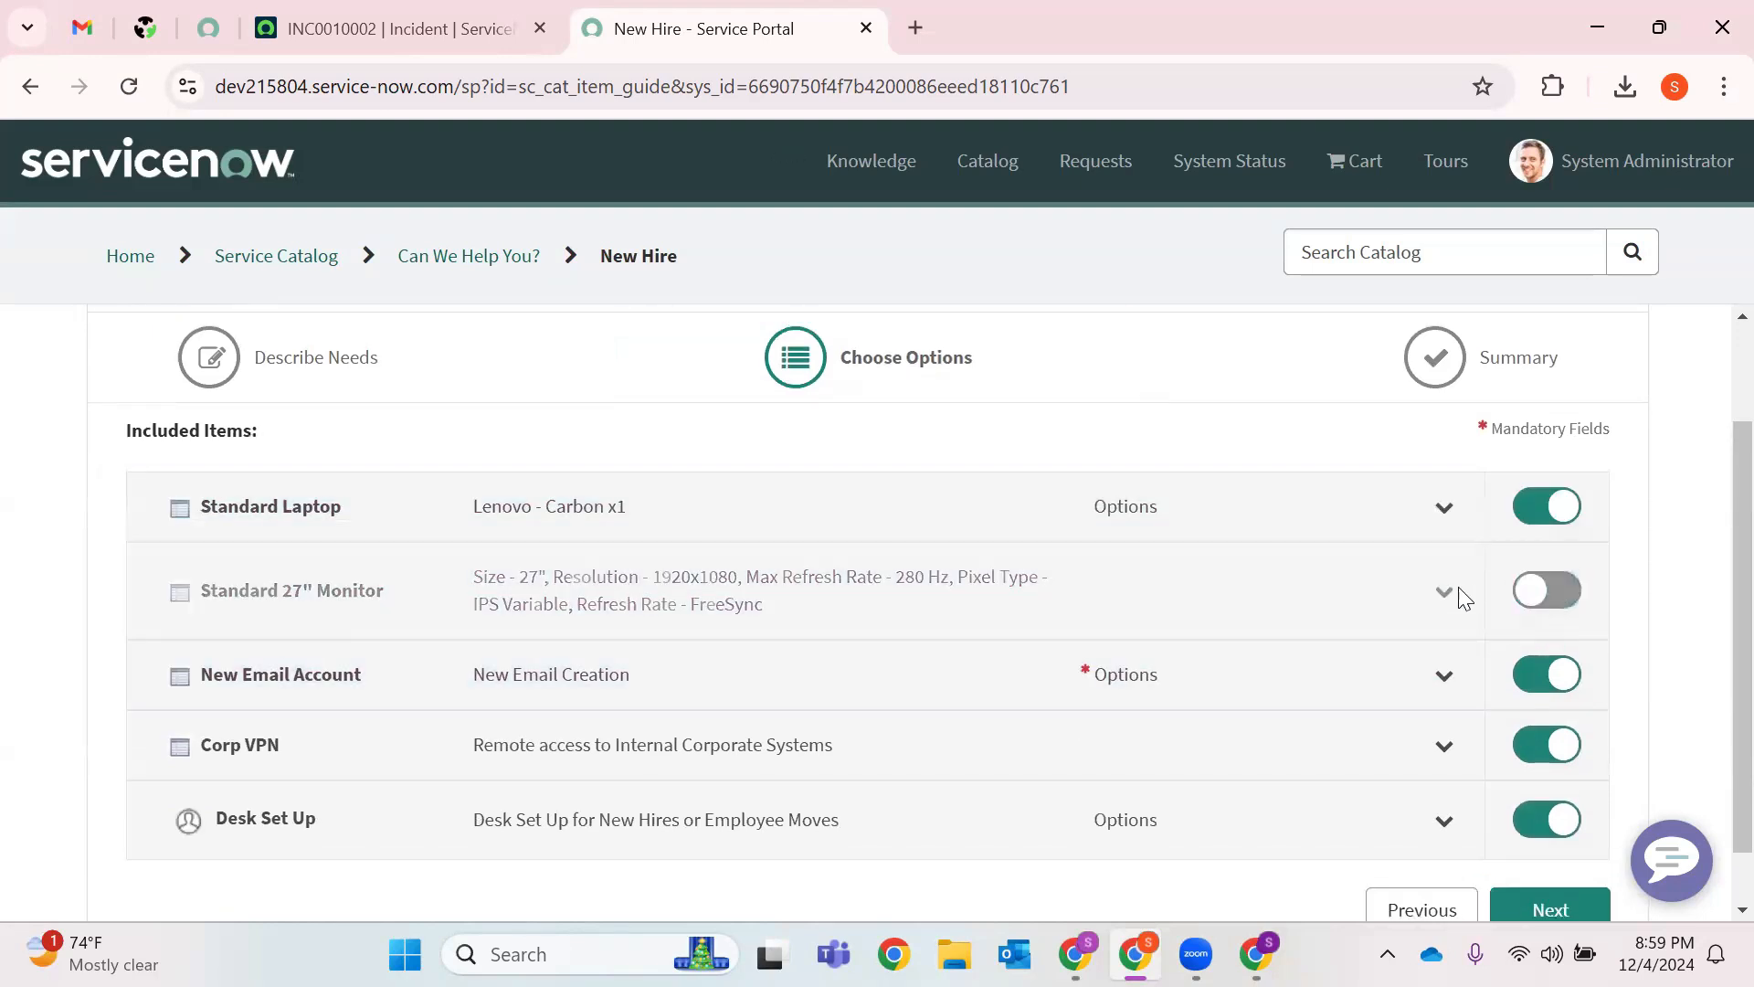
pyautogui.click(1445, 508)
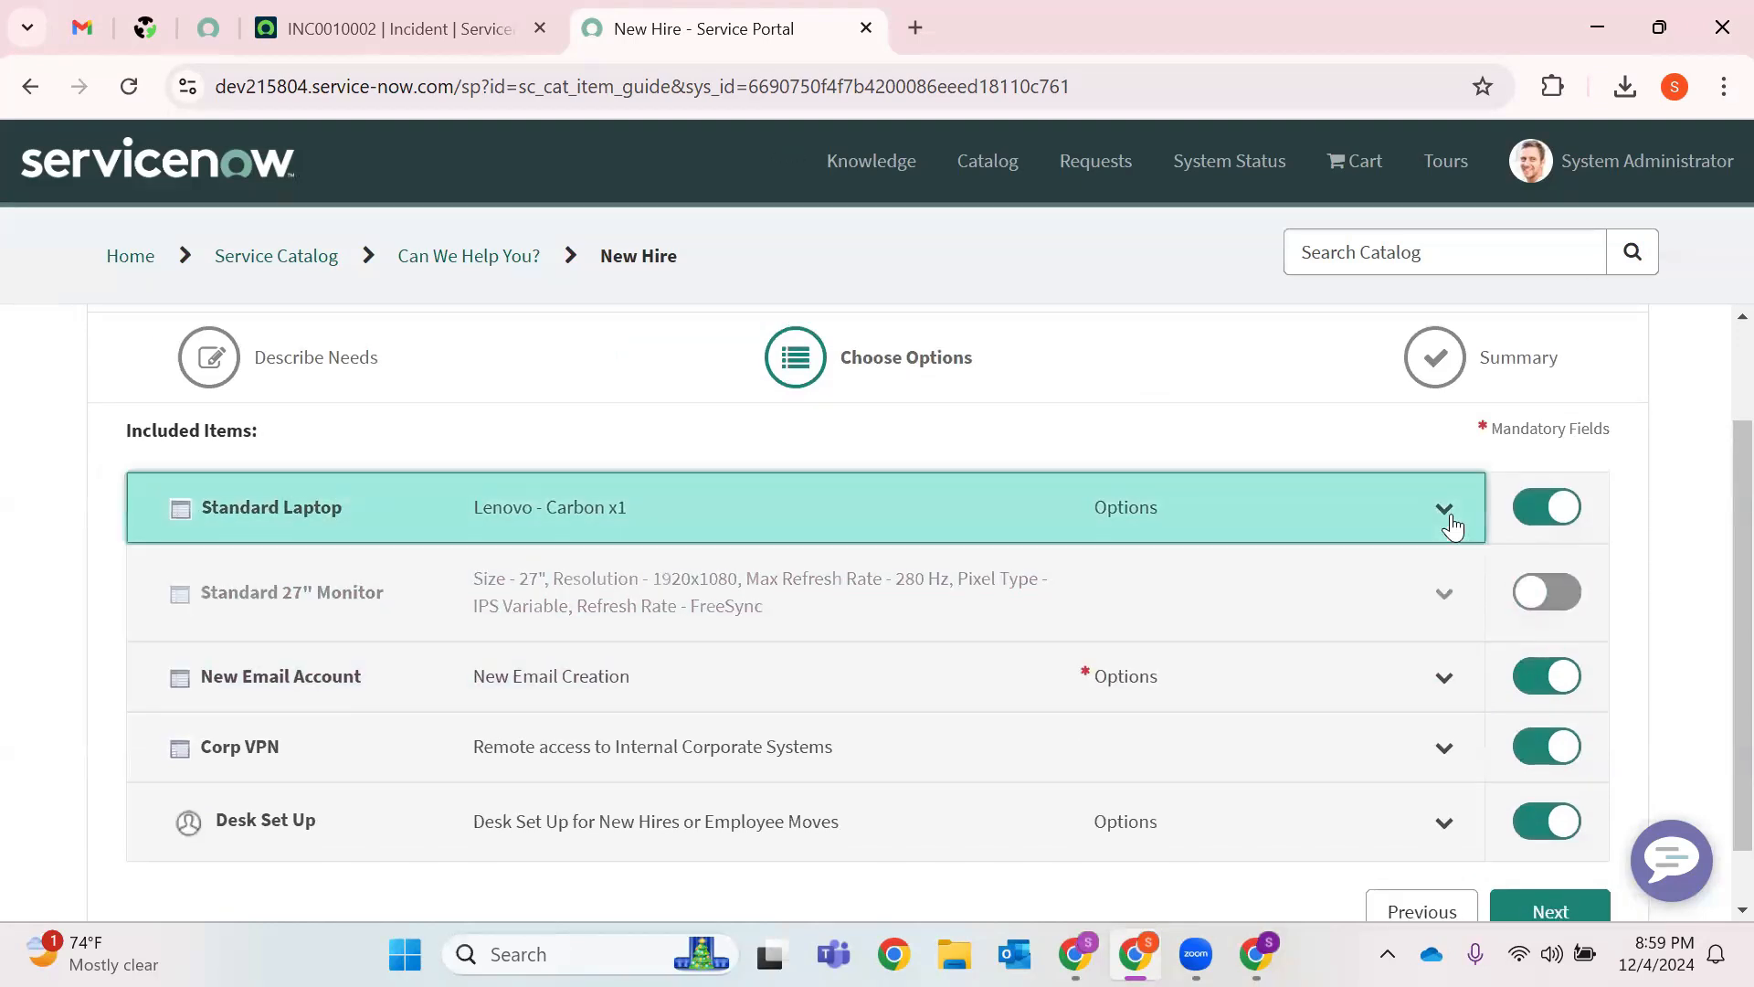
pyautogui.scroll(-2, 464, 650)
pyautogui.scroll(-2, 464, 650)
pyautogui.scroll(3, 308, 513)
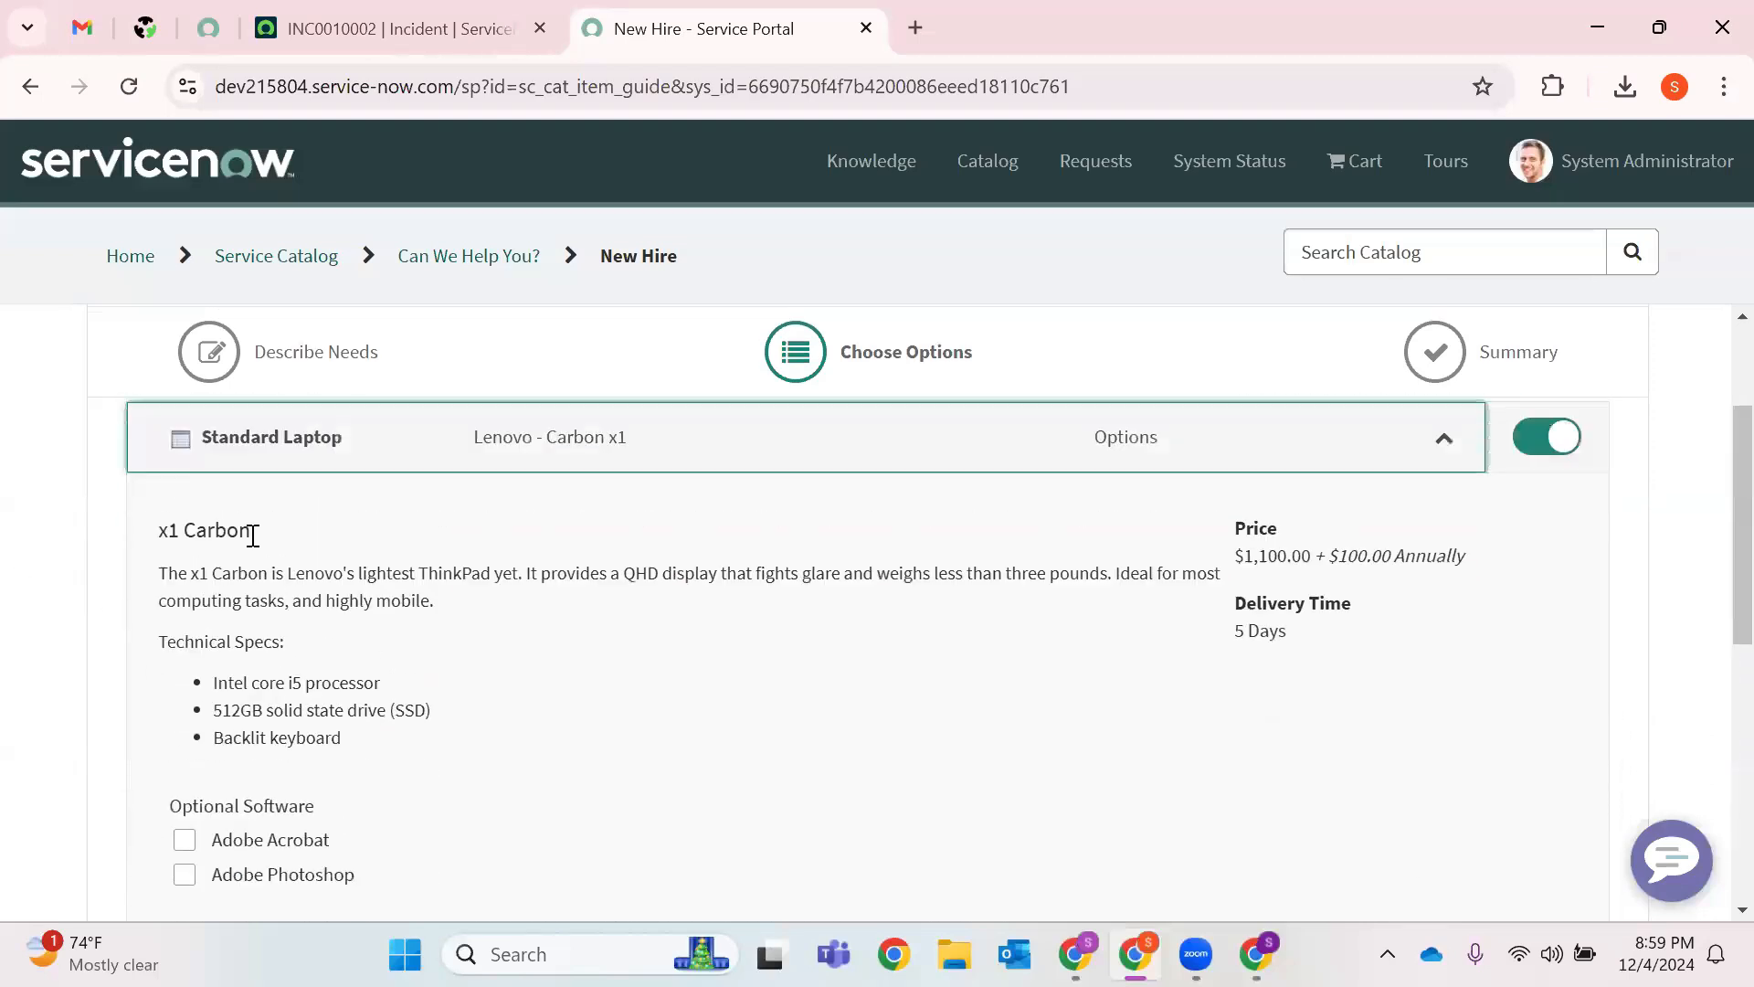
pyautogui.moveTo(193, 529); pyautogui.dragTo(309, 540)
pyautogui.click(227, 546)
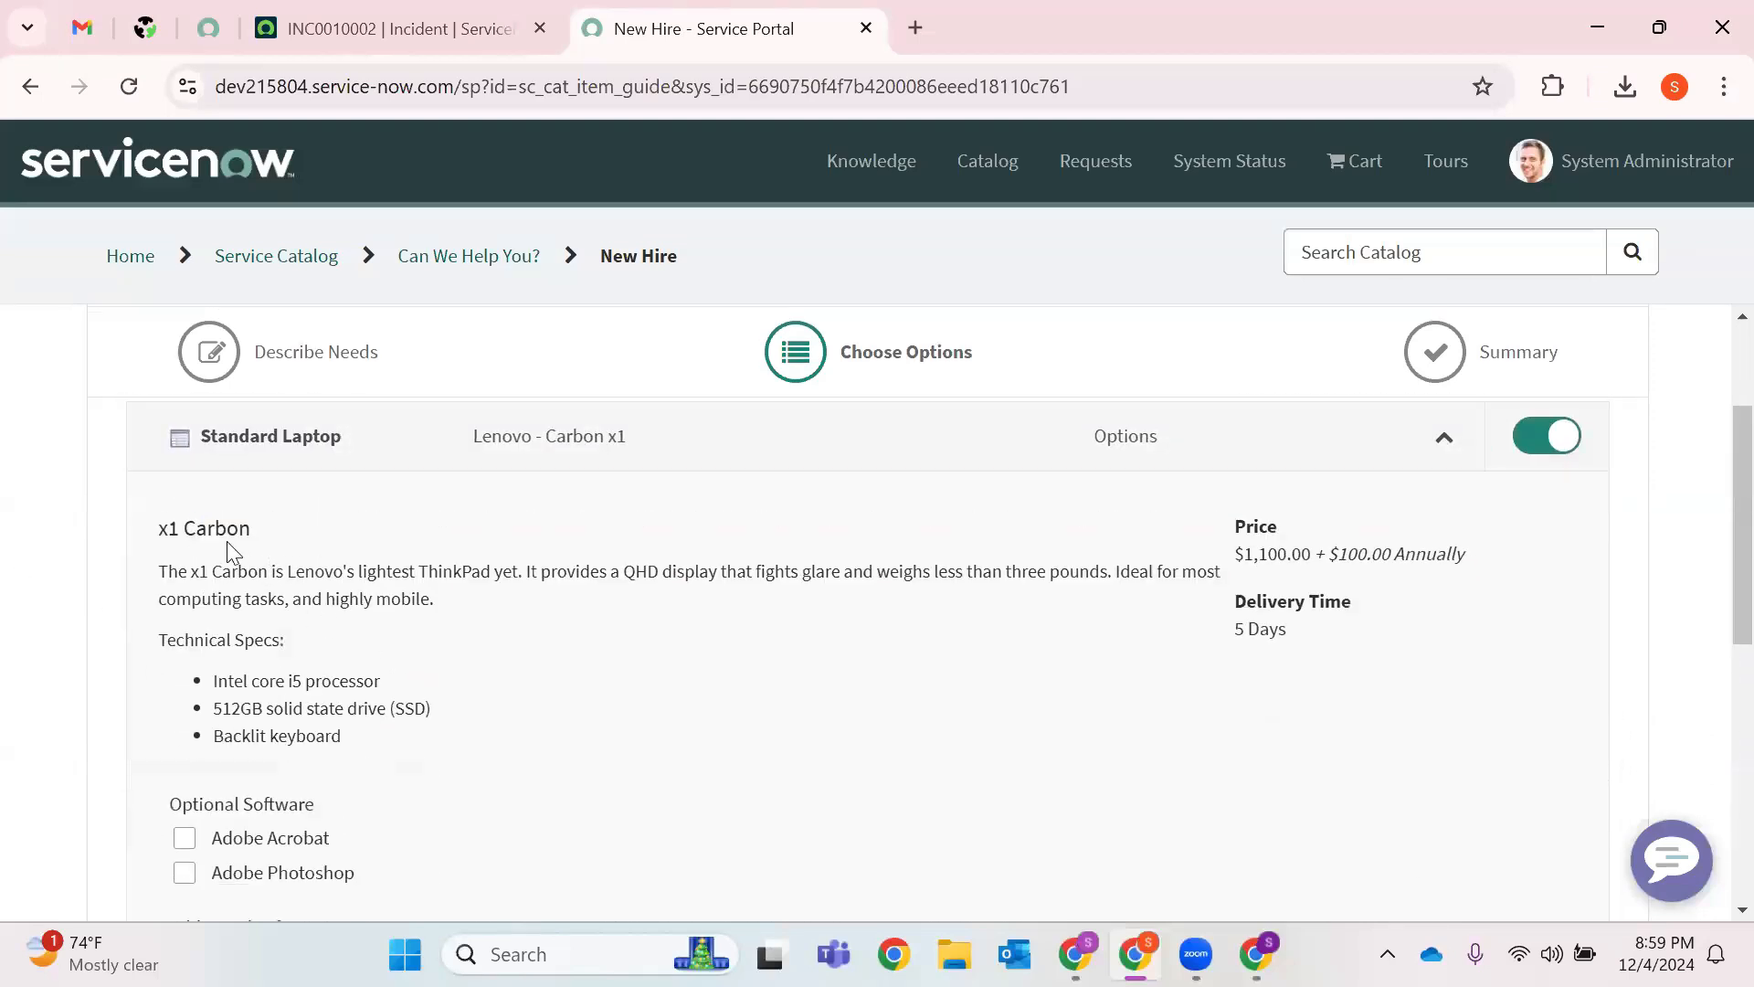
# Add Adobe Acrobat and Adobe Photoshop to the laptop, with requirement 'I need access'.
pyautogui.click(244, 839)
pyautogui.click(260, 870)
pyautogui.scroll(-3, 509, 787)
pyautogui.click(355, 708)
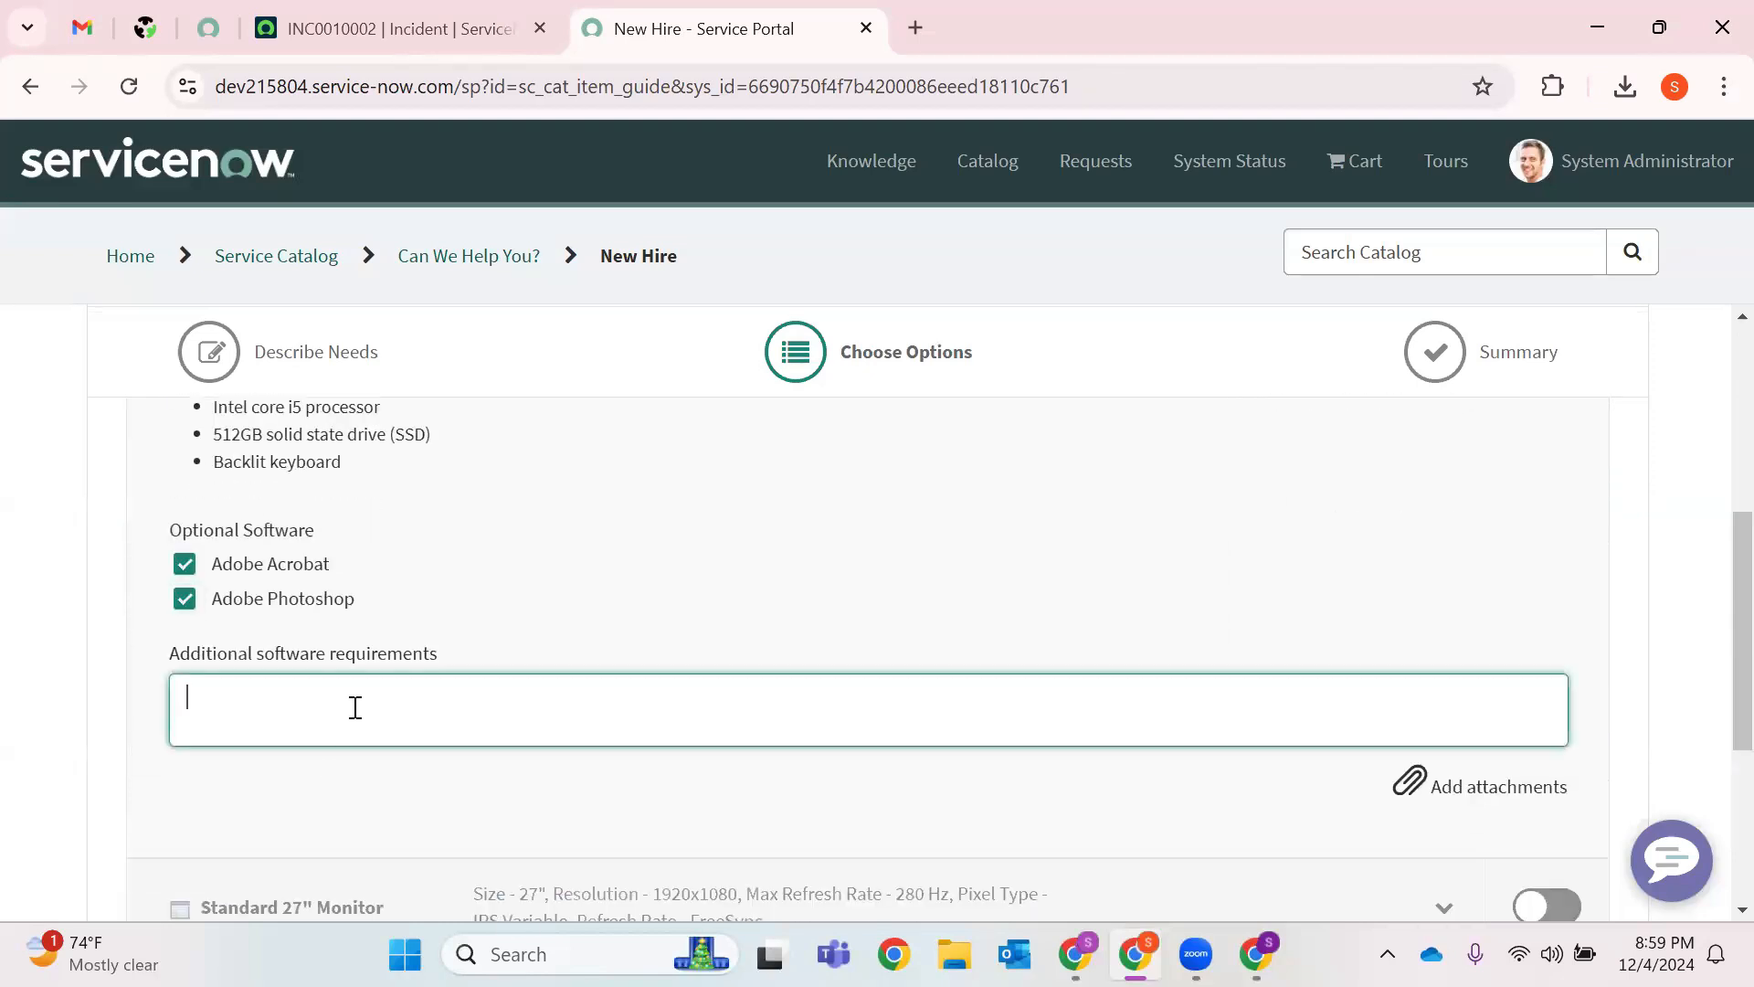
pyautogui.write('I need access')
pyautogui.scroll(-3, 1508, 549)
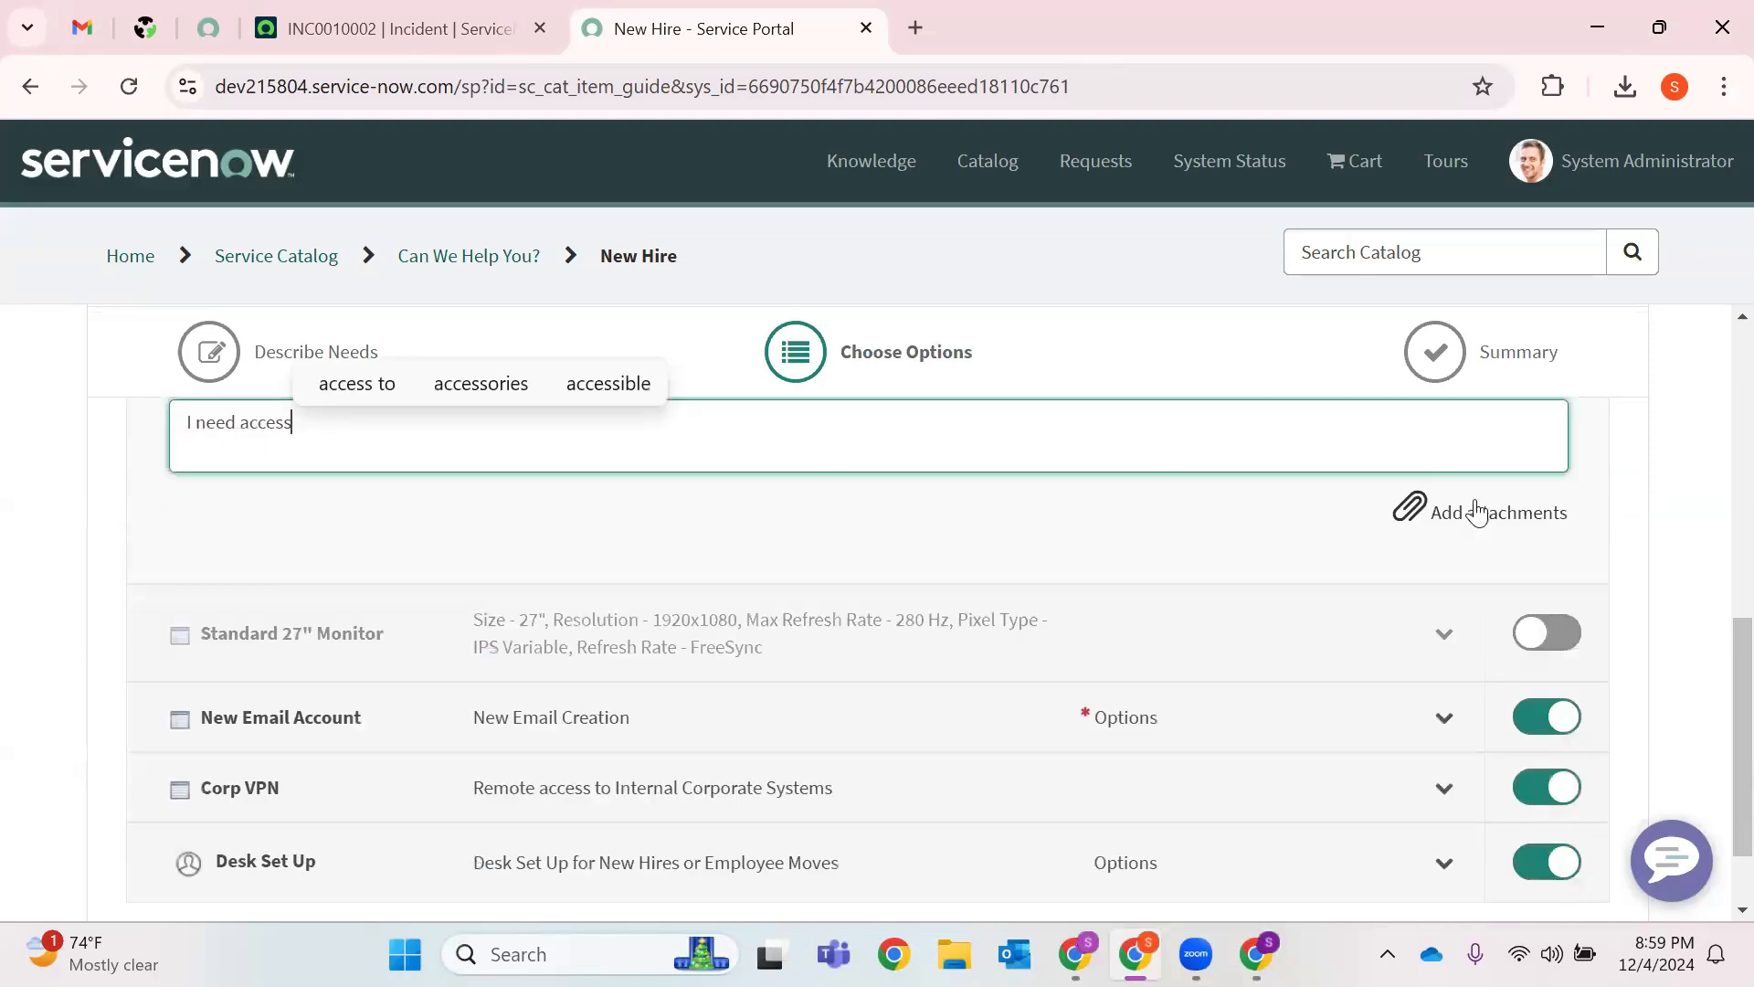
pyautogui.scroll(-1, 667, 708)
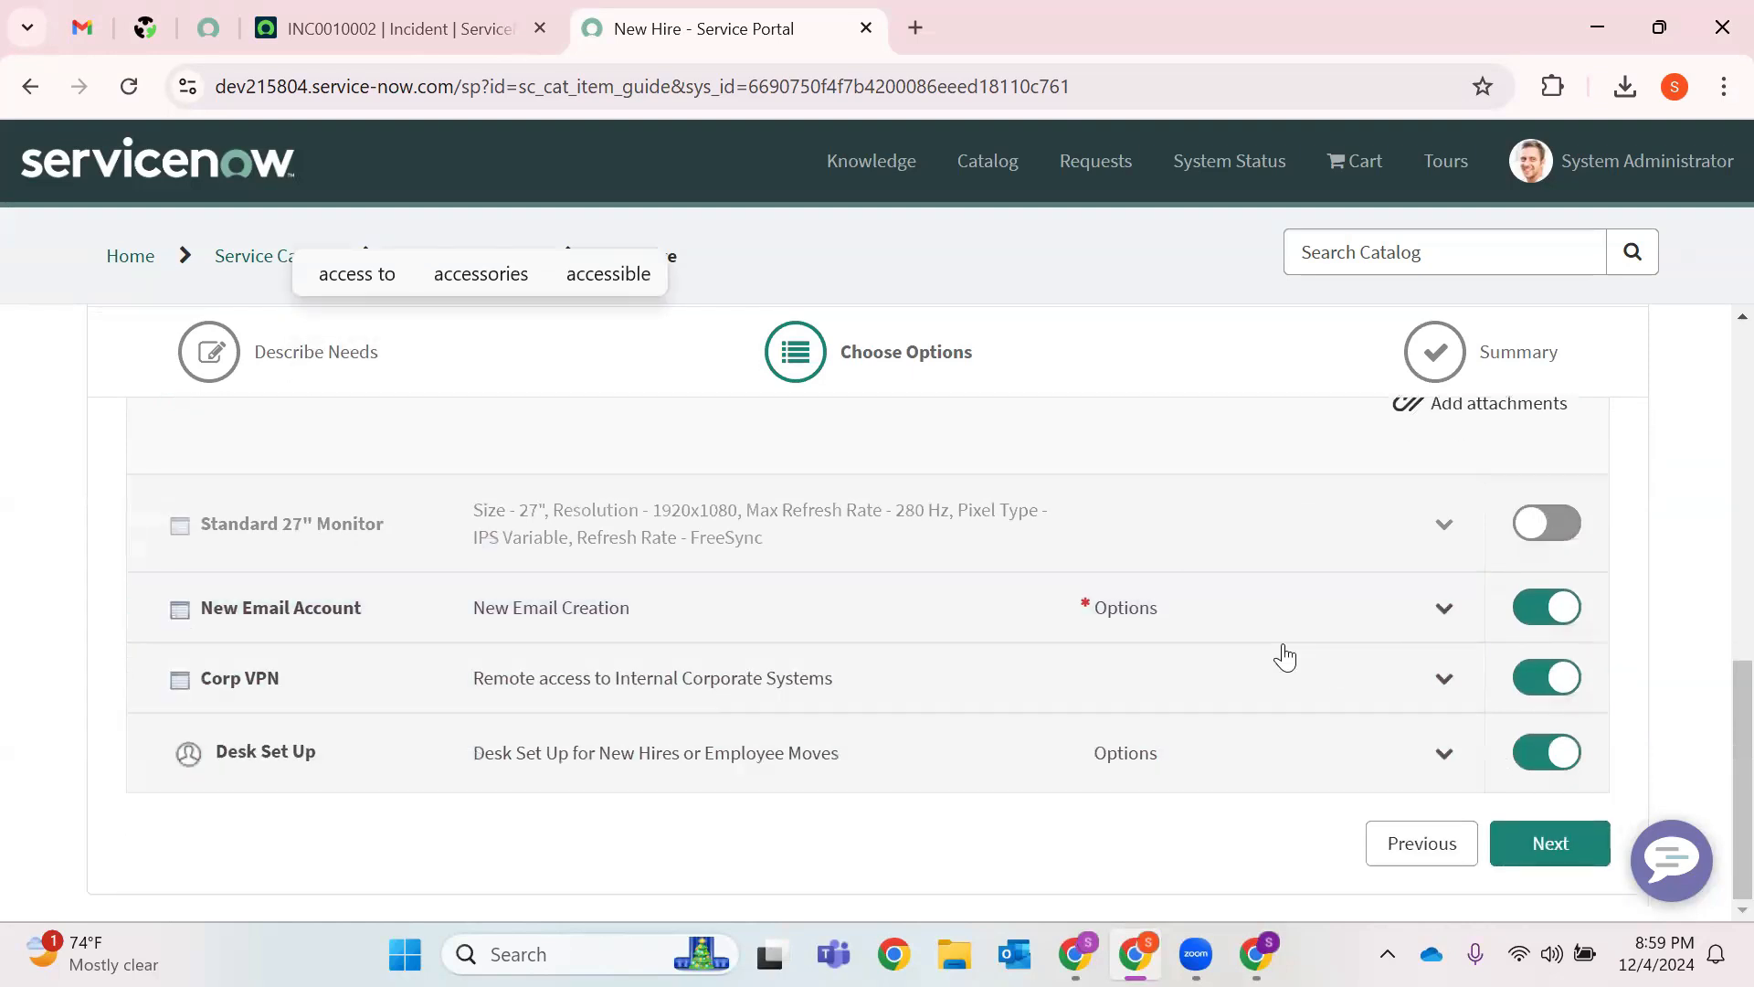
# Enter the preferred email address for the New Email Account and continue to the Summary.
pyautogui.click(1224, 615)
pyautogui.scroll(-1, 349, 788)
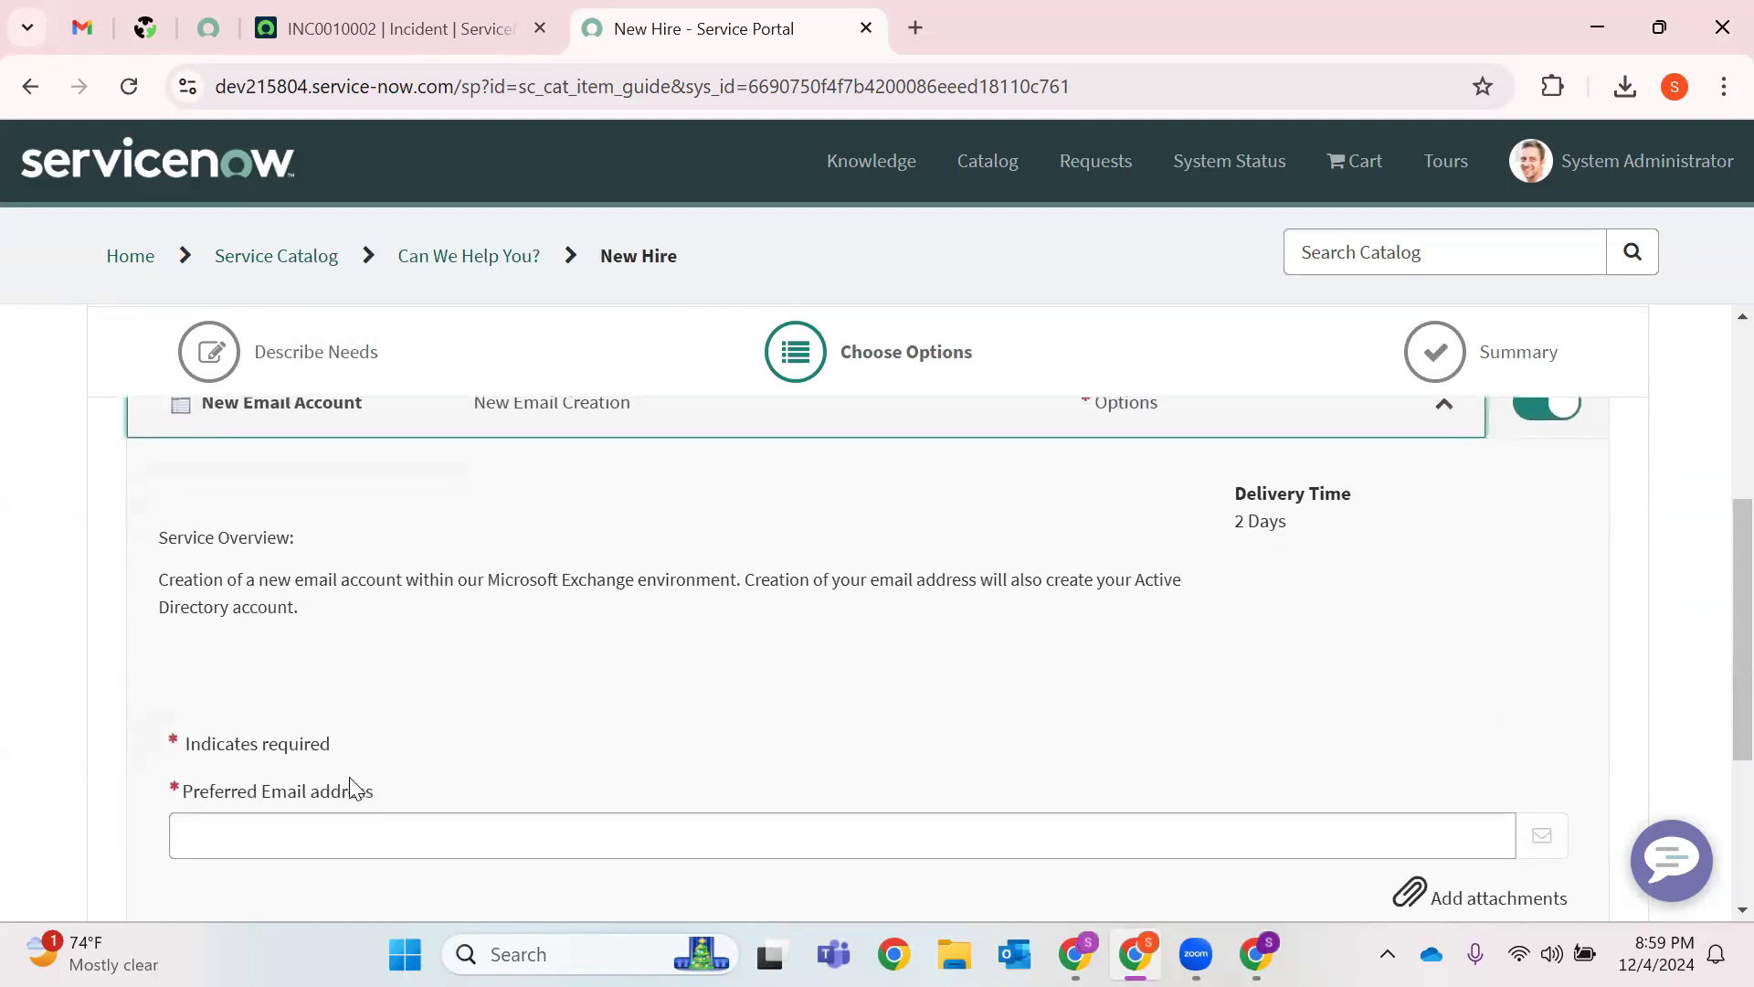
pyautogui.click(378, 734)
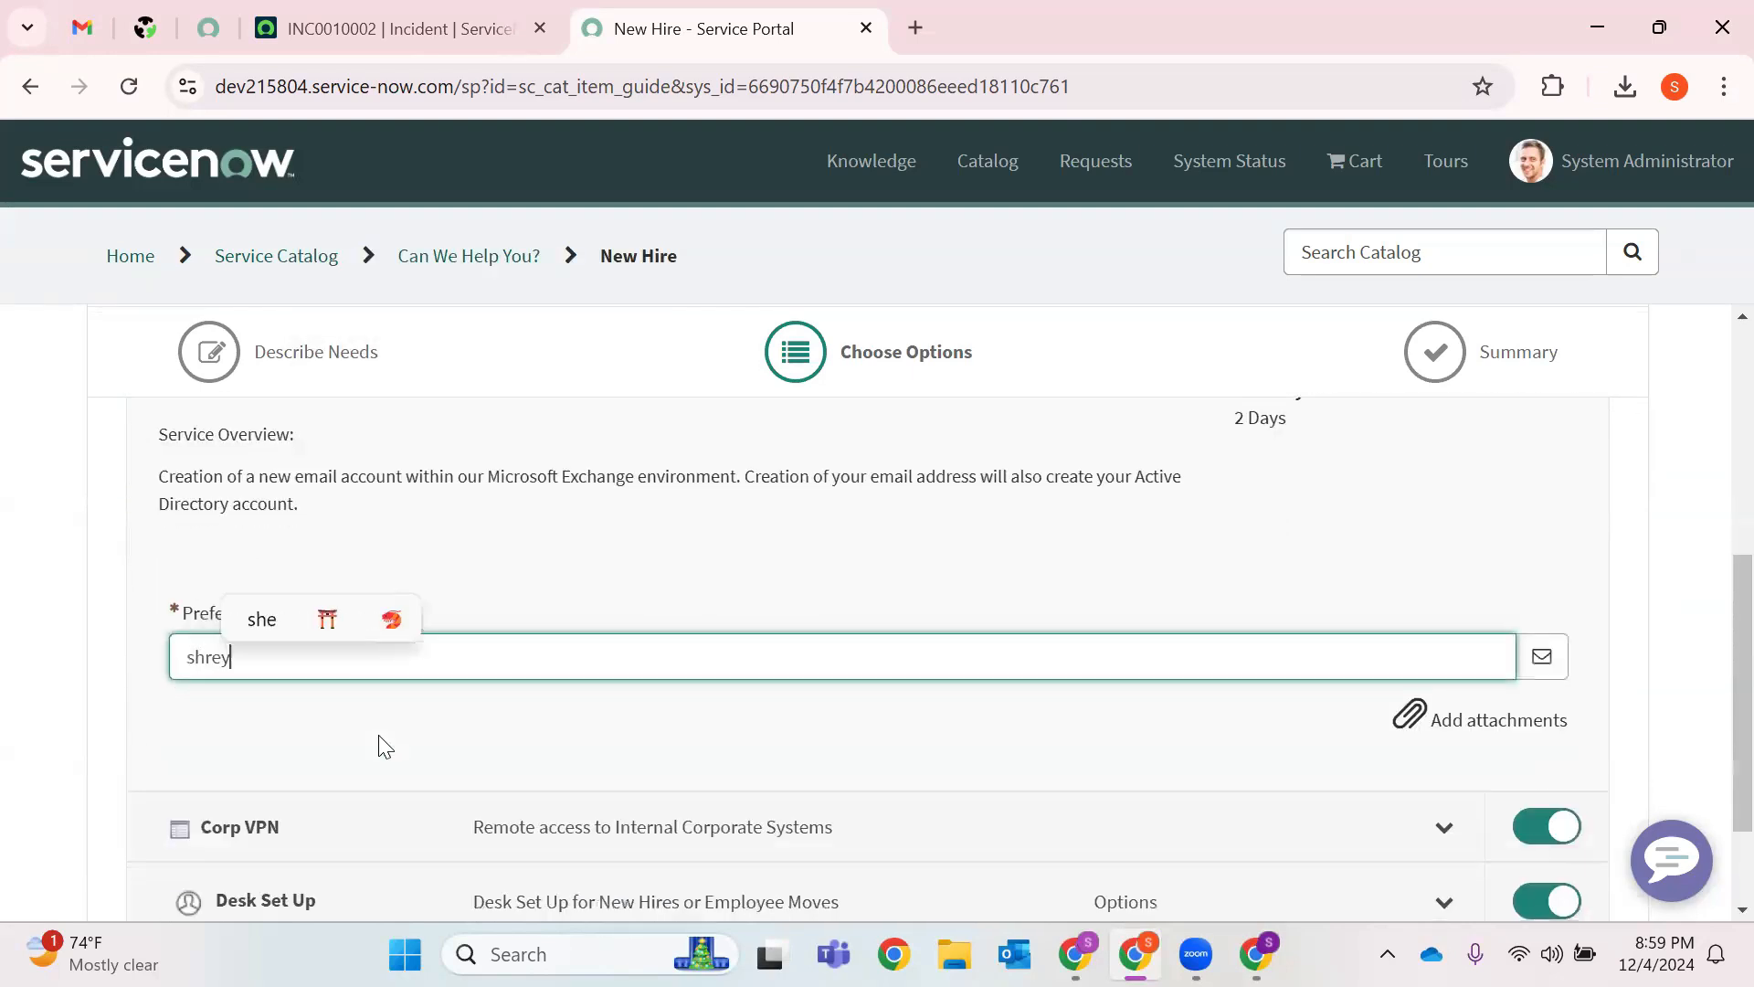
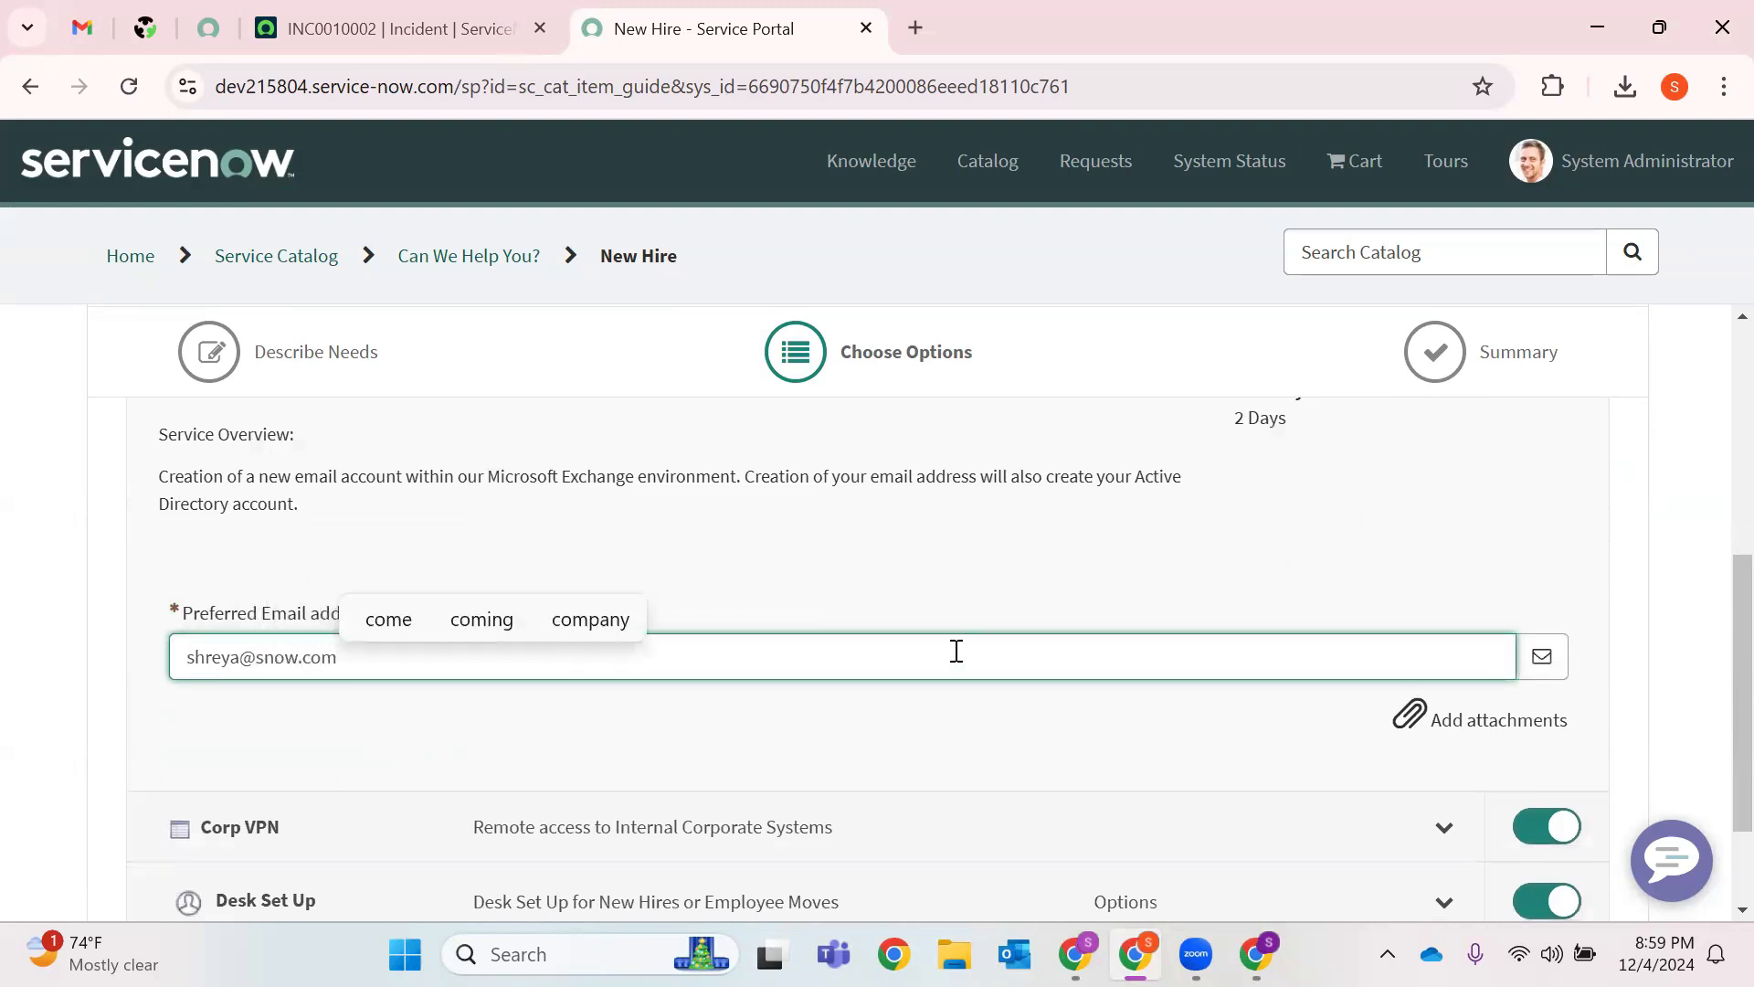
pyautogui.scroll(-2, 955, 653)
pyautogui.click(1533, 841)
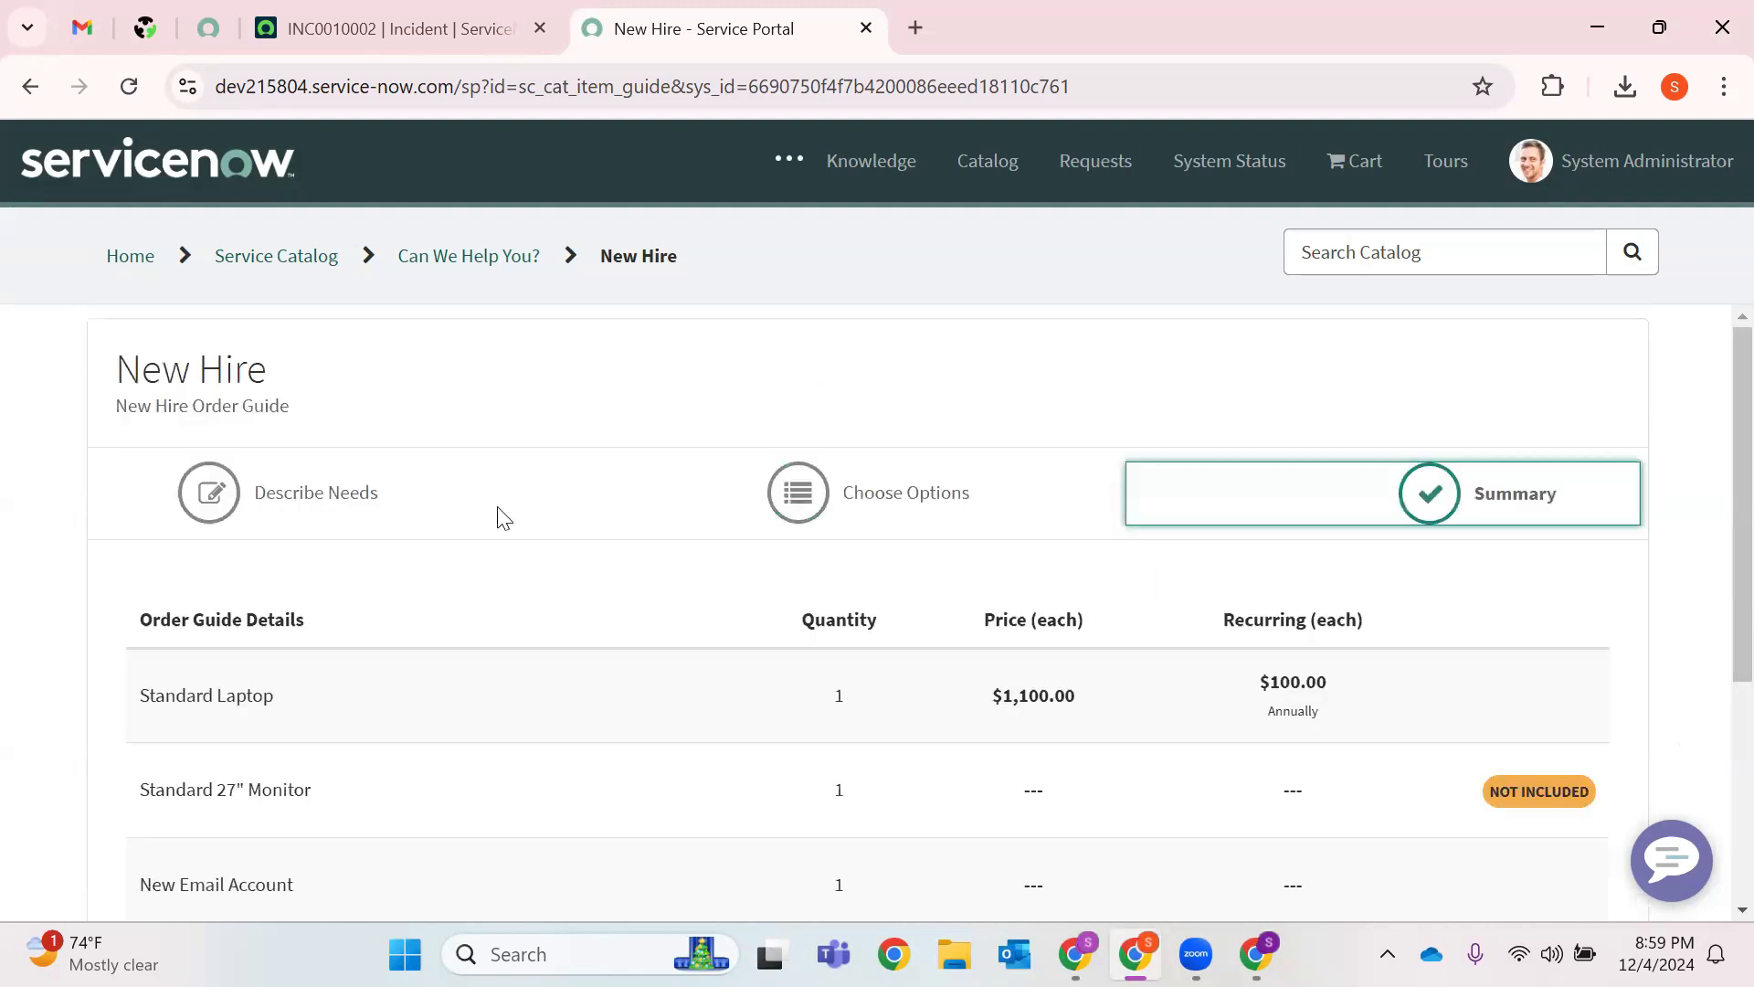
# Order the package with delivery information 'Hyderbad' and check out.
pyautogui.scroll(-3, 955, 524)
pyautogui.moveTo(1080, 423); pyautogui.dragTo(920, 438)
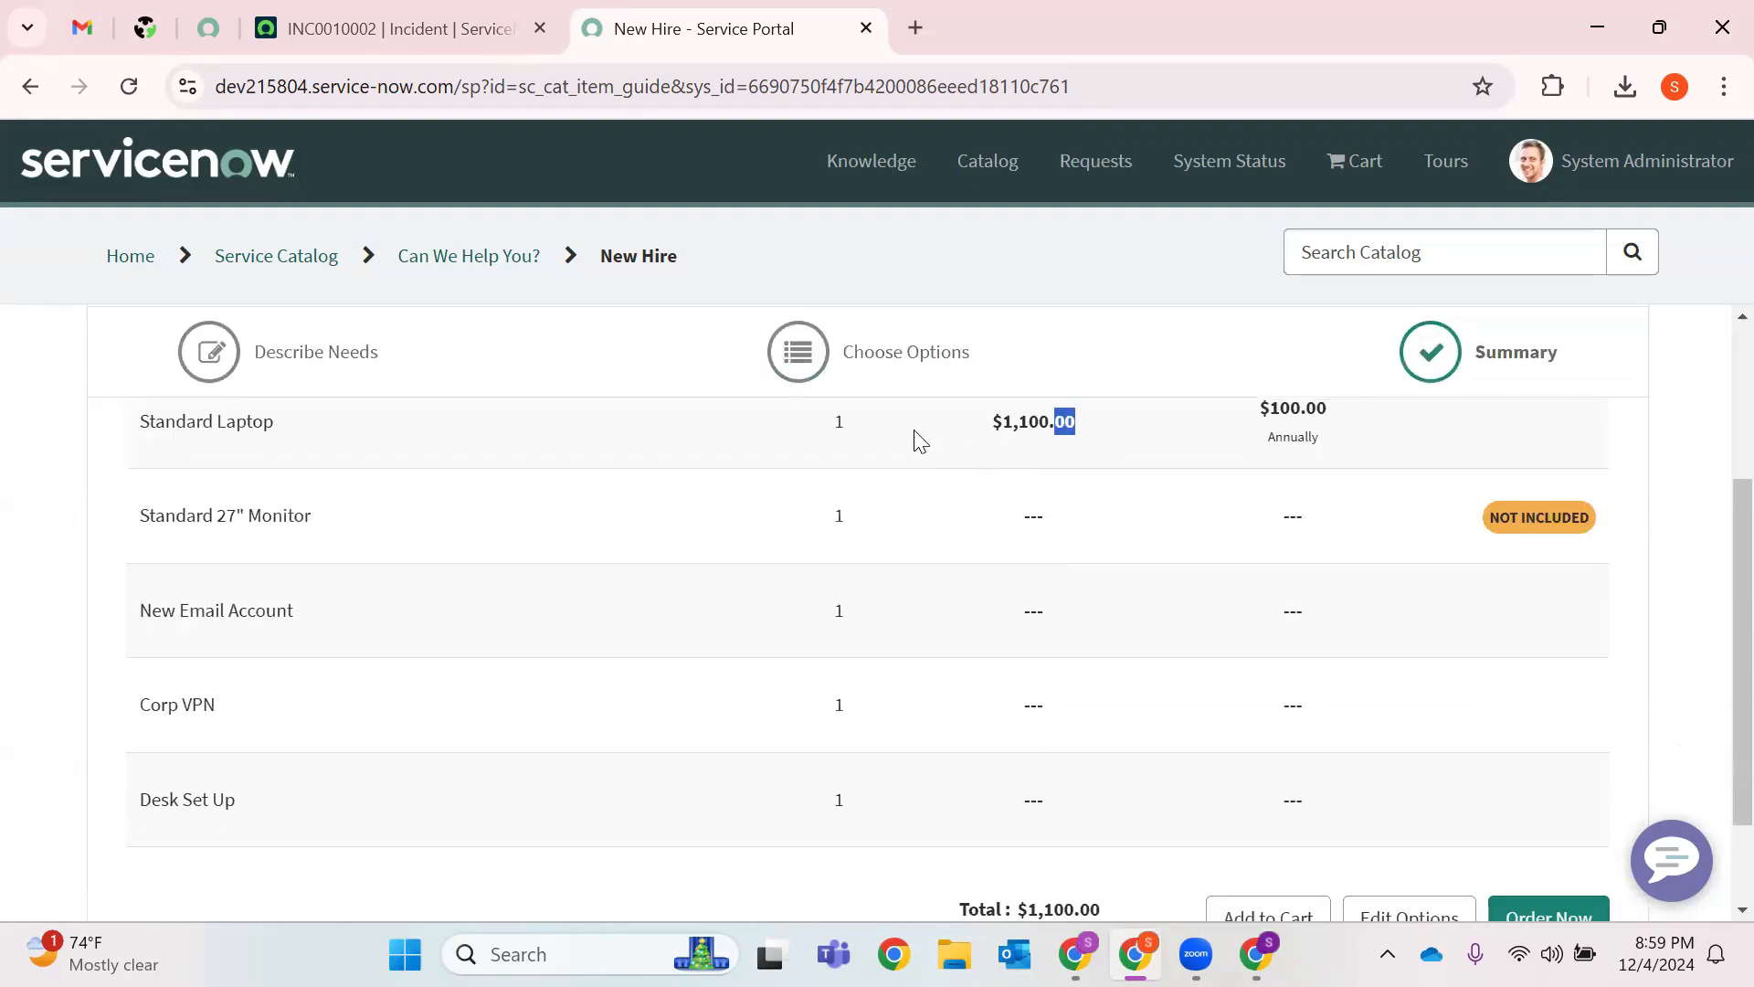
pyautogui.scroll(-2, 1060, 543)
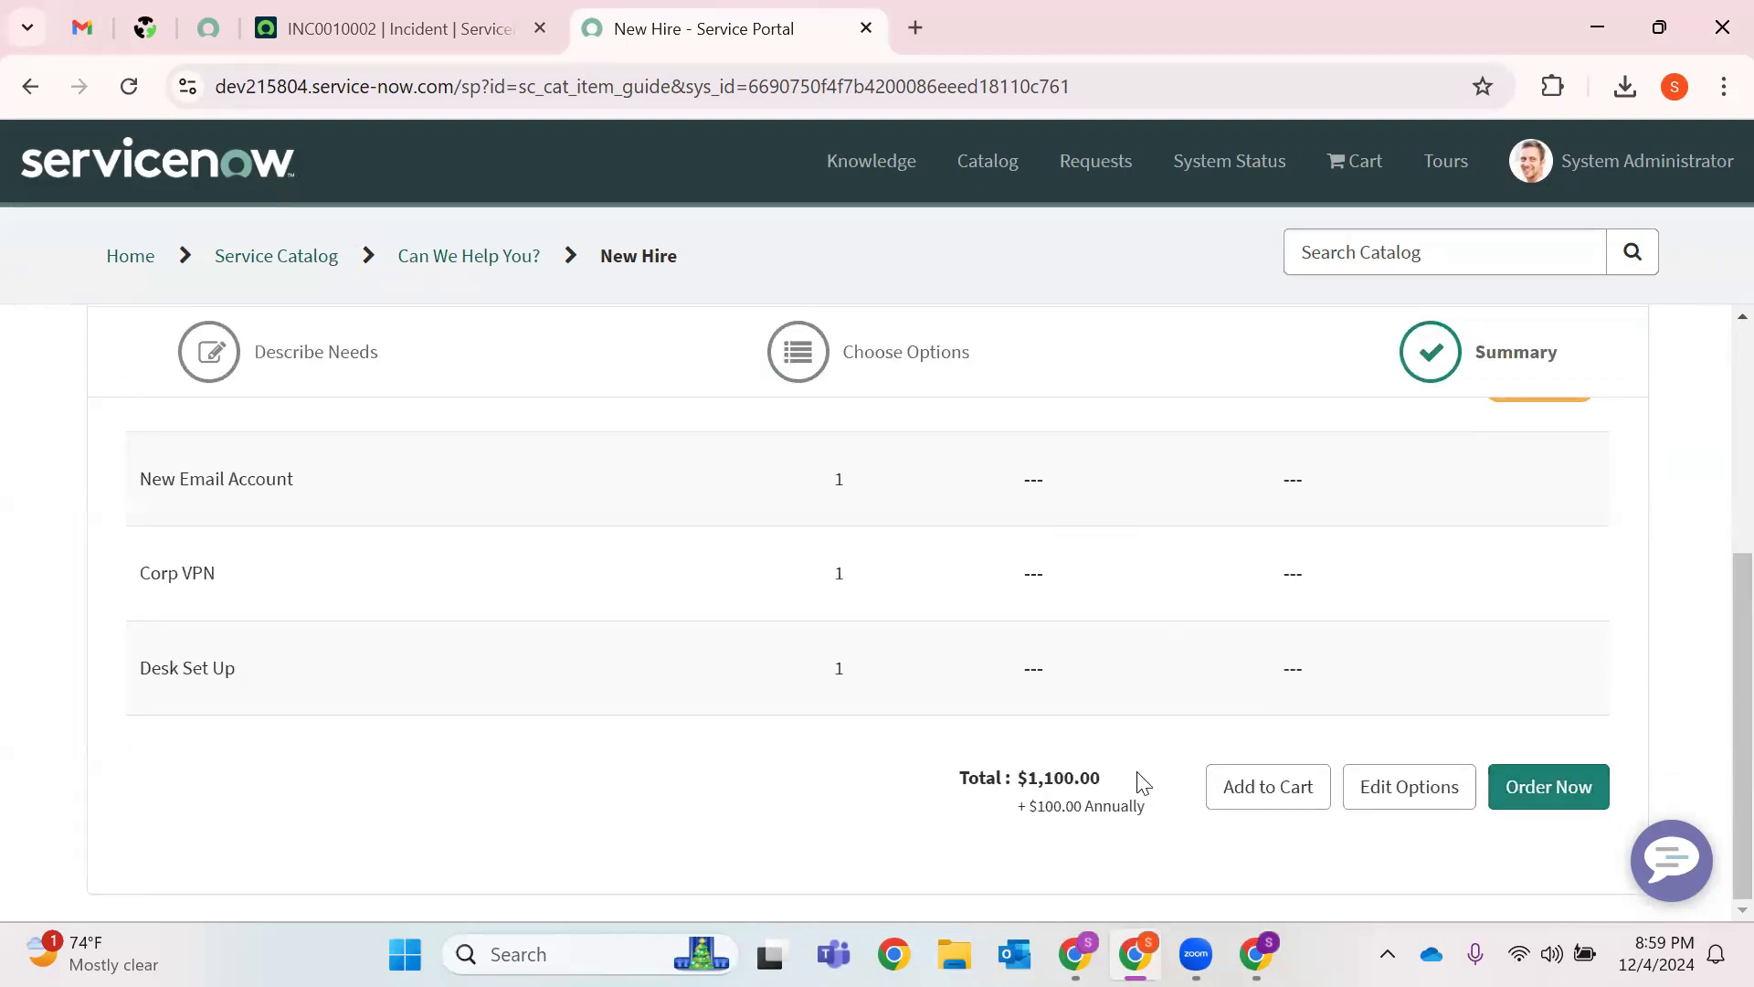
pyautogui.click(1564, 785)
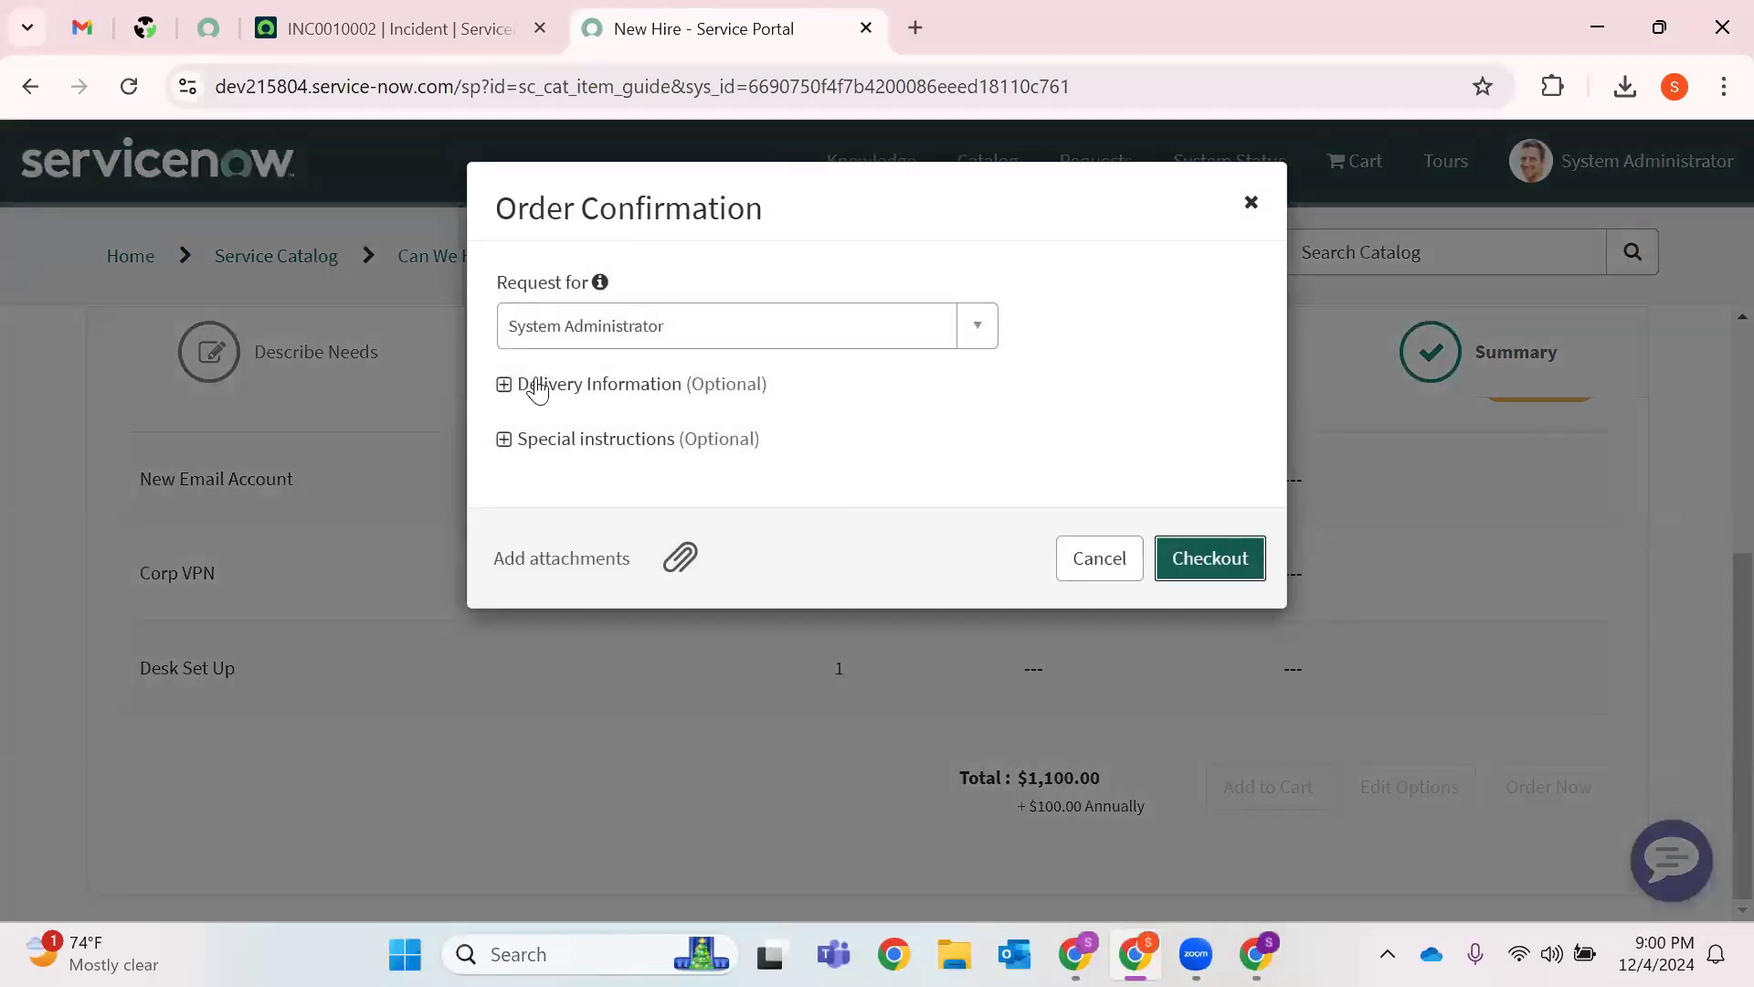
pyautogui.click(536, 387)
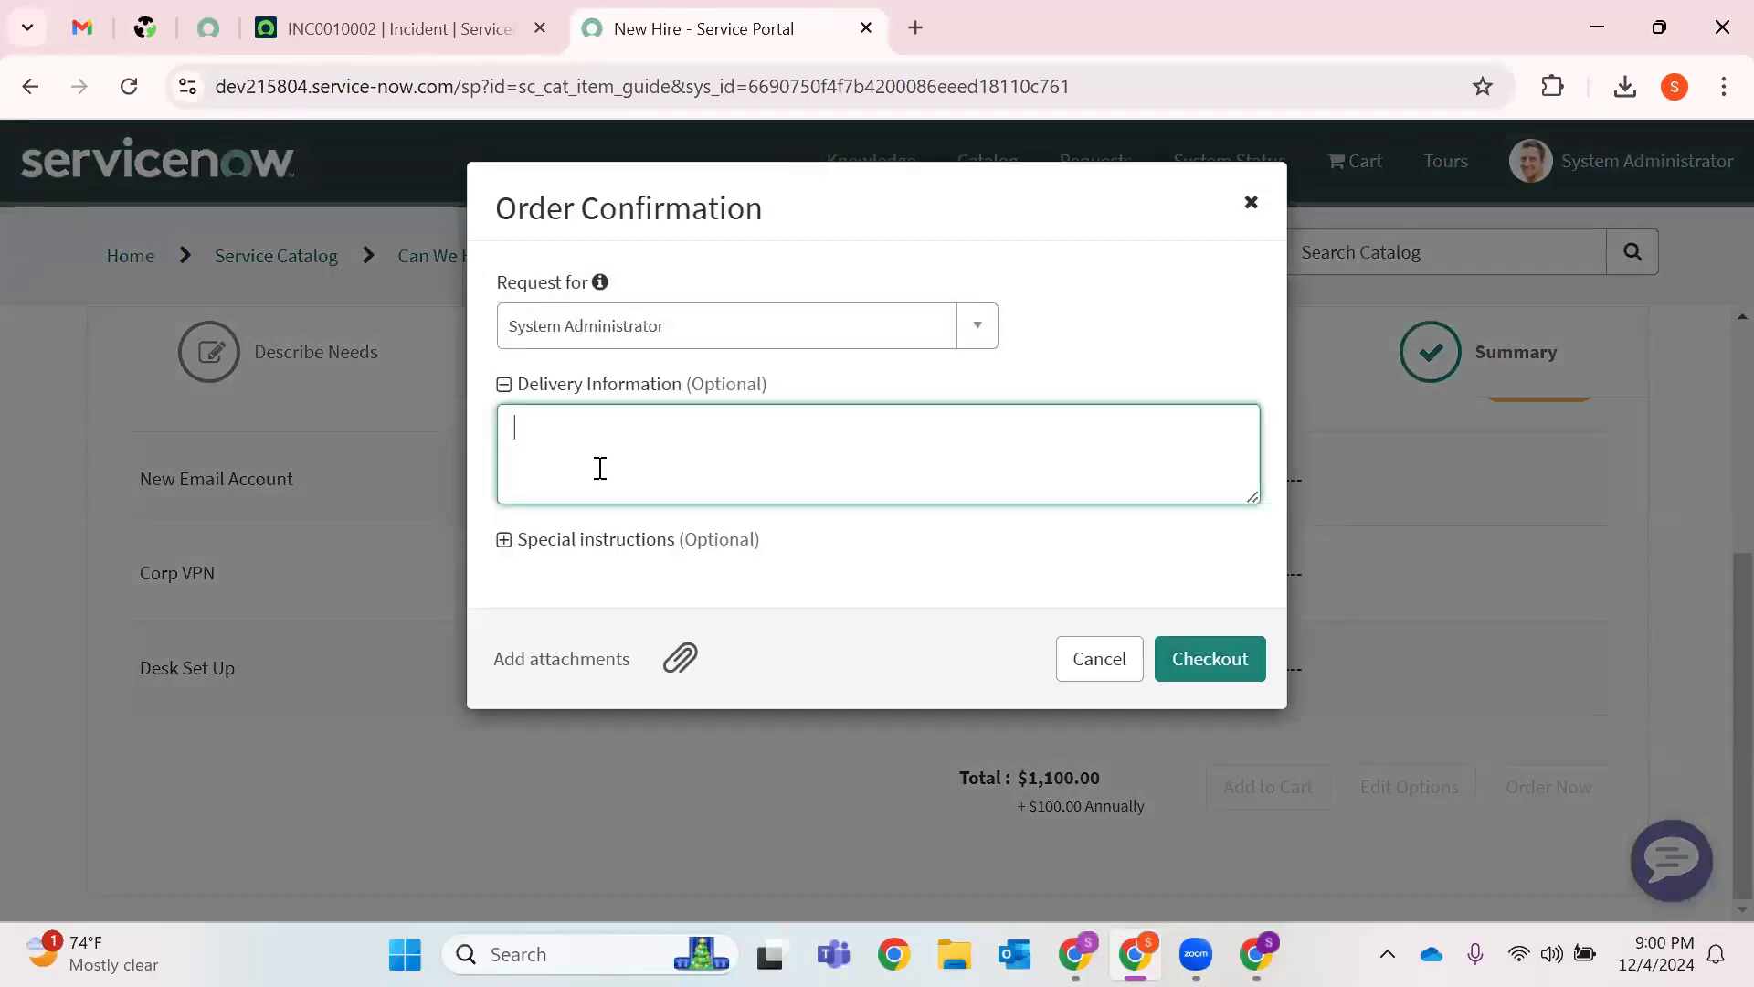
pyautogui.write('Hyderbad')
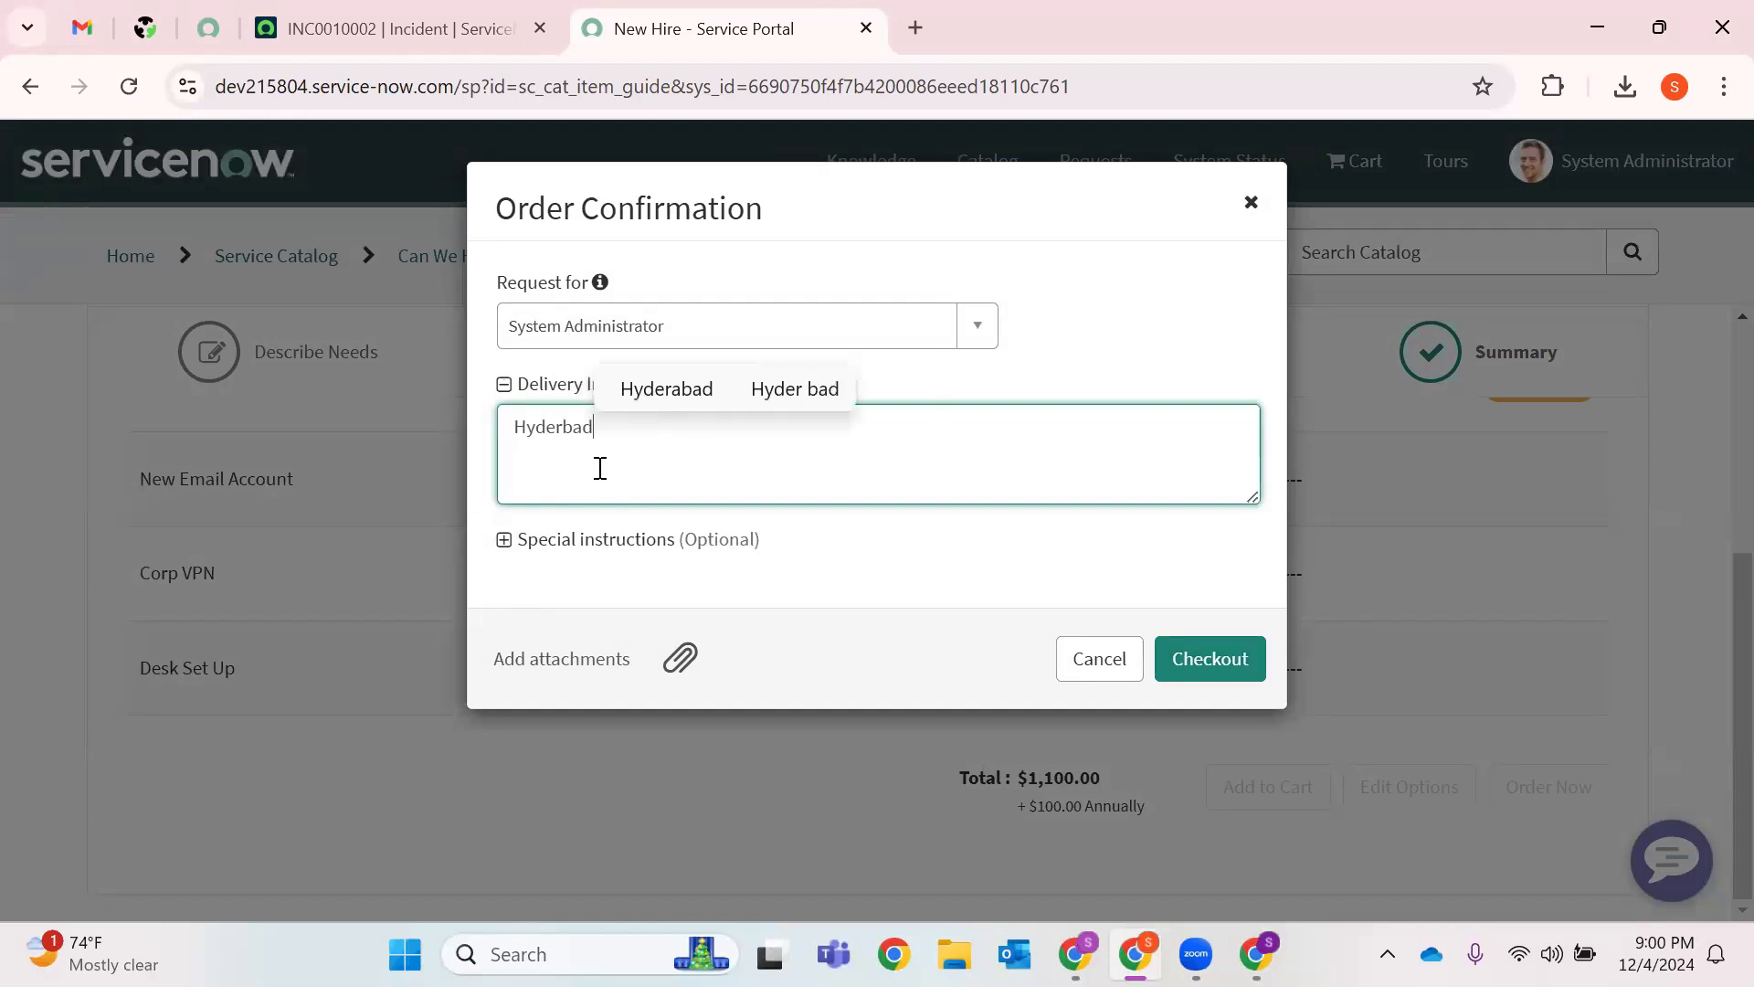
pyautogui.click(1220, 658)
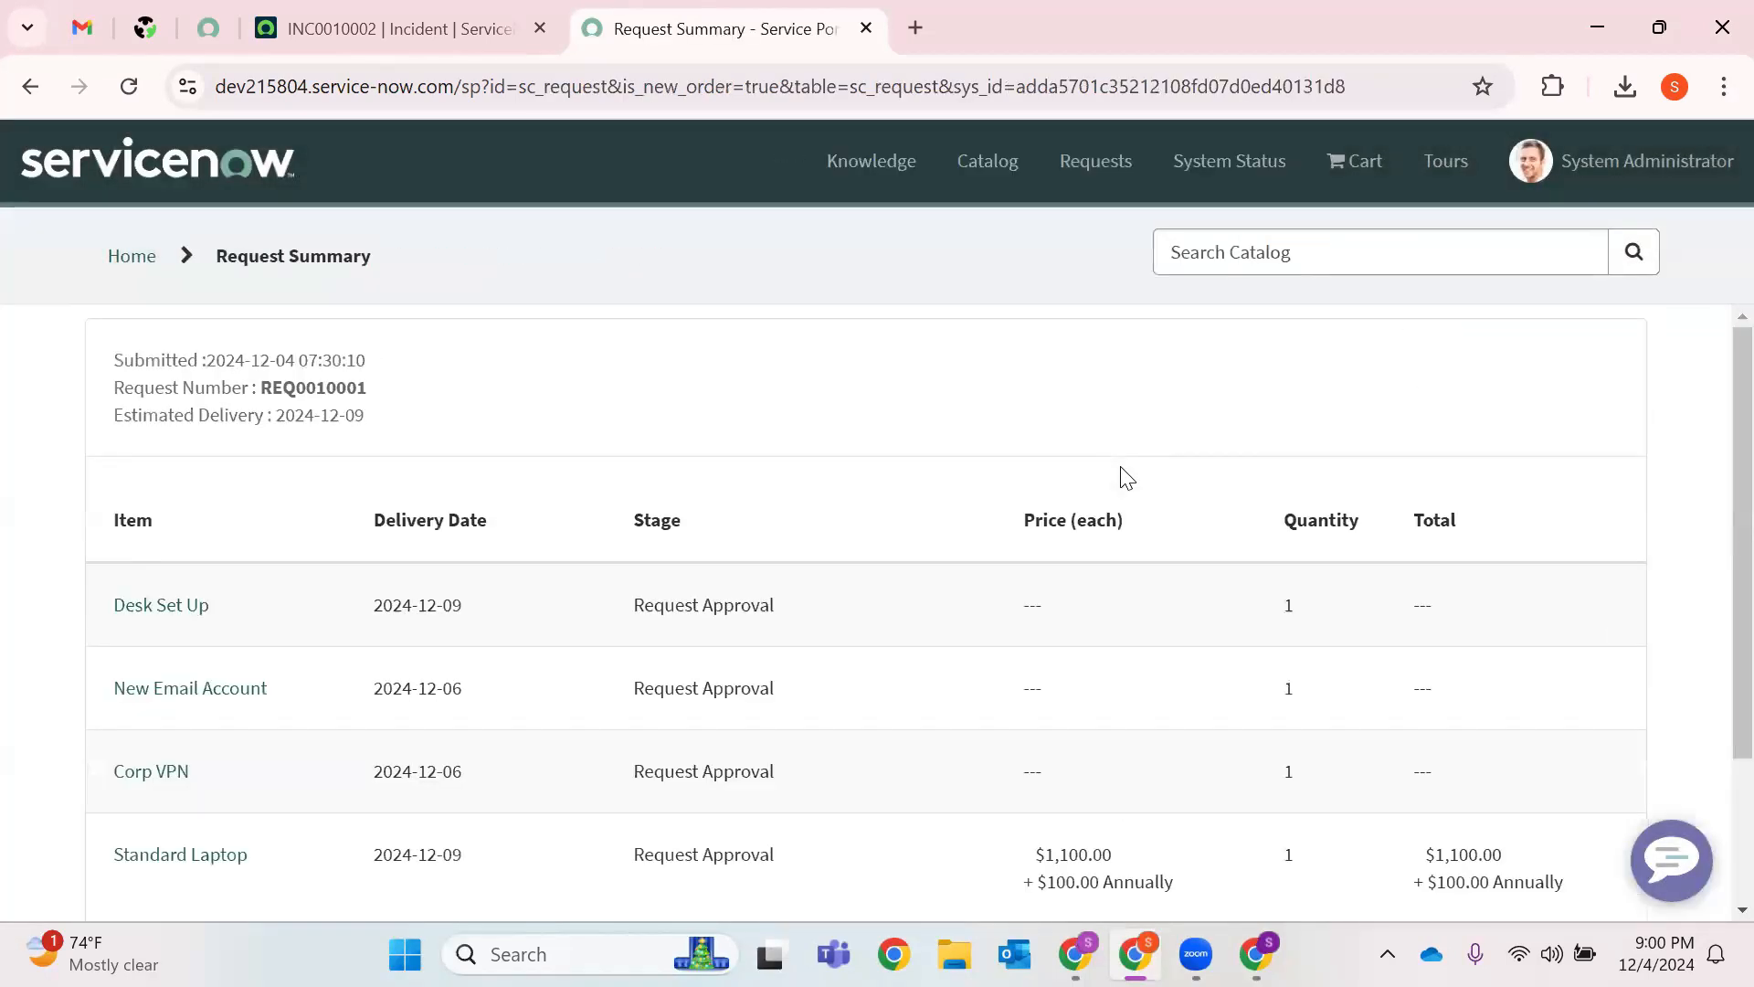
# Review the Request Summary and copy request number REQ0010001.
pyautogui.scroll(-1, 693, 607)
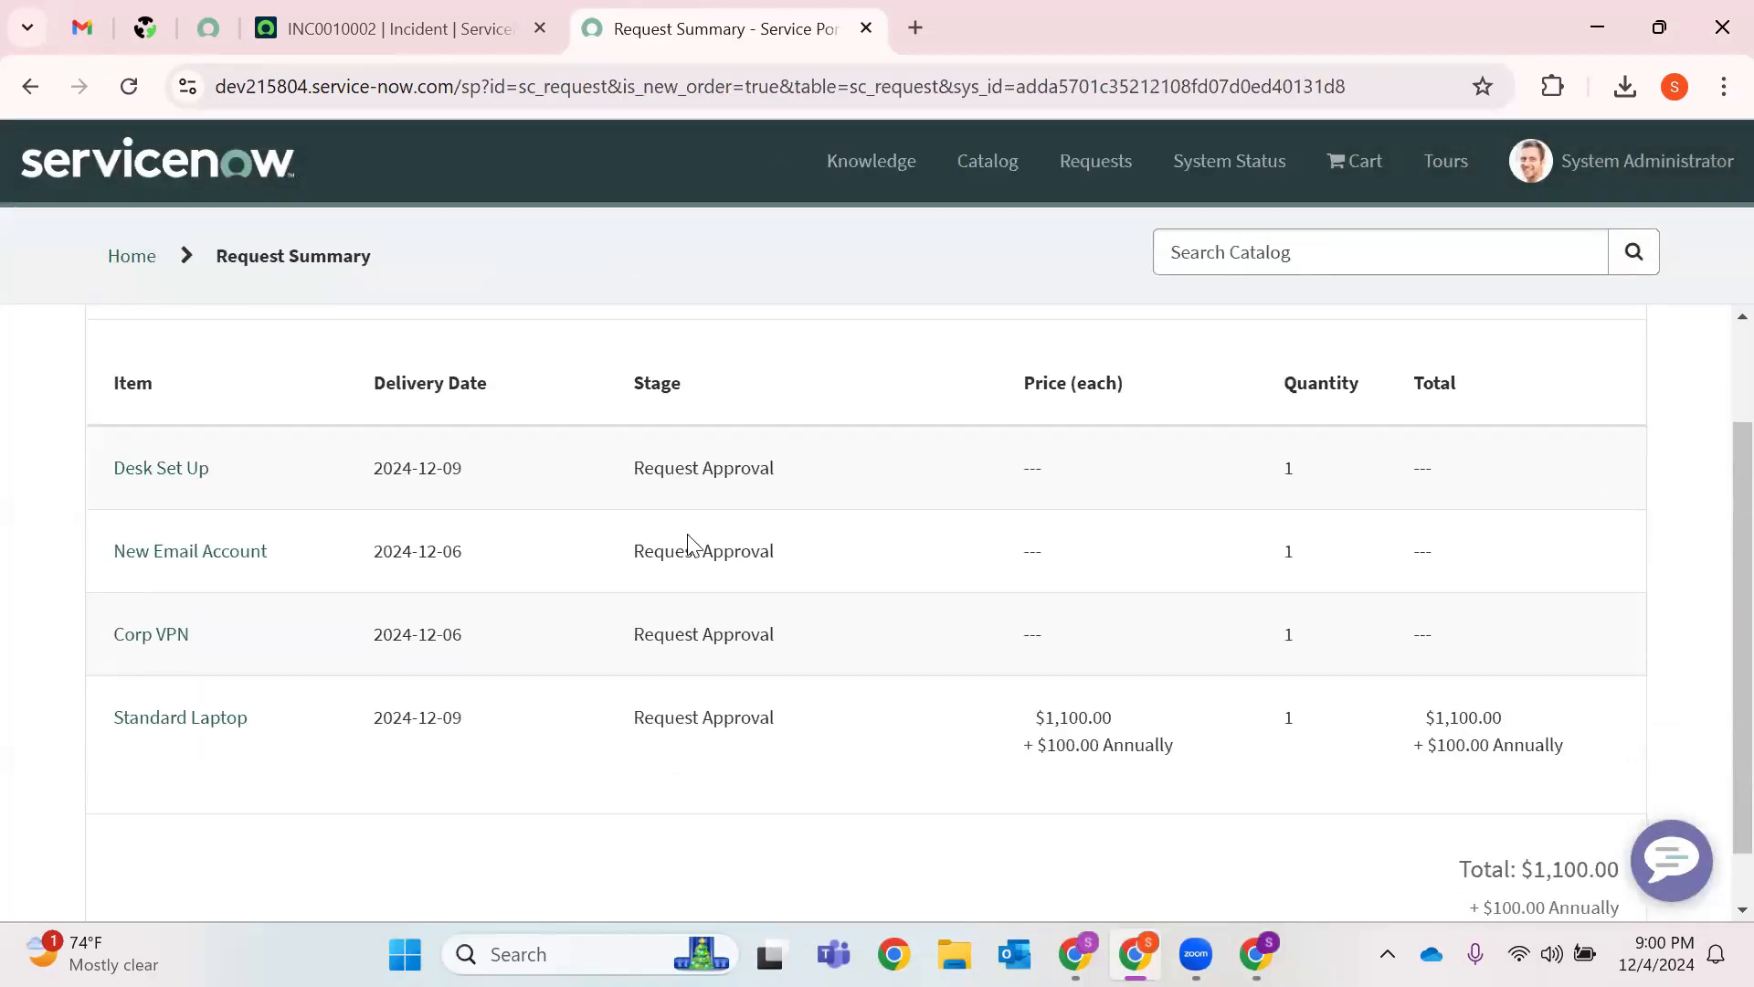
pyautogui.scroll(1, 687, 539)
pyautogui.doubleClick(310, 387)
pyautogui.hotkey('ctrl', 'c')
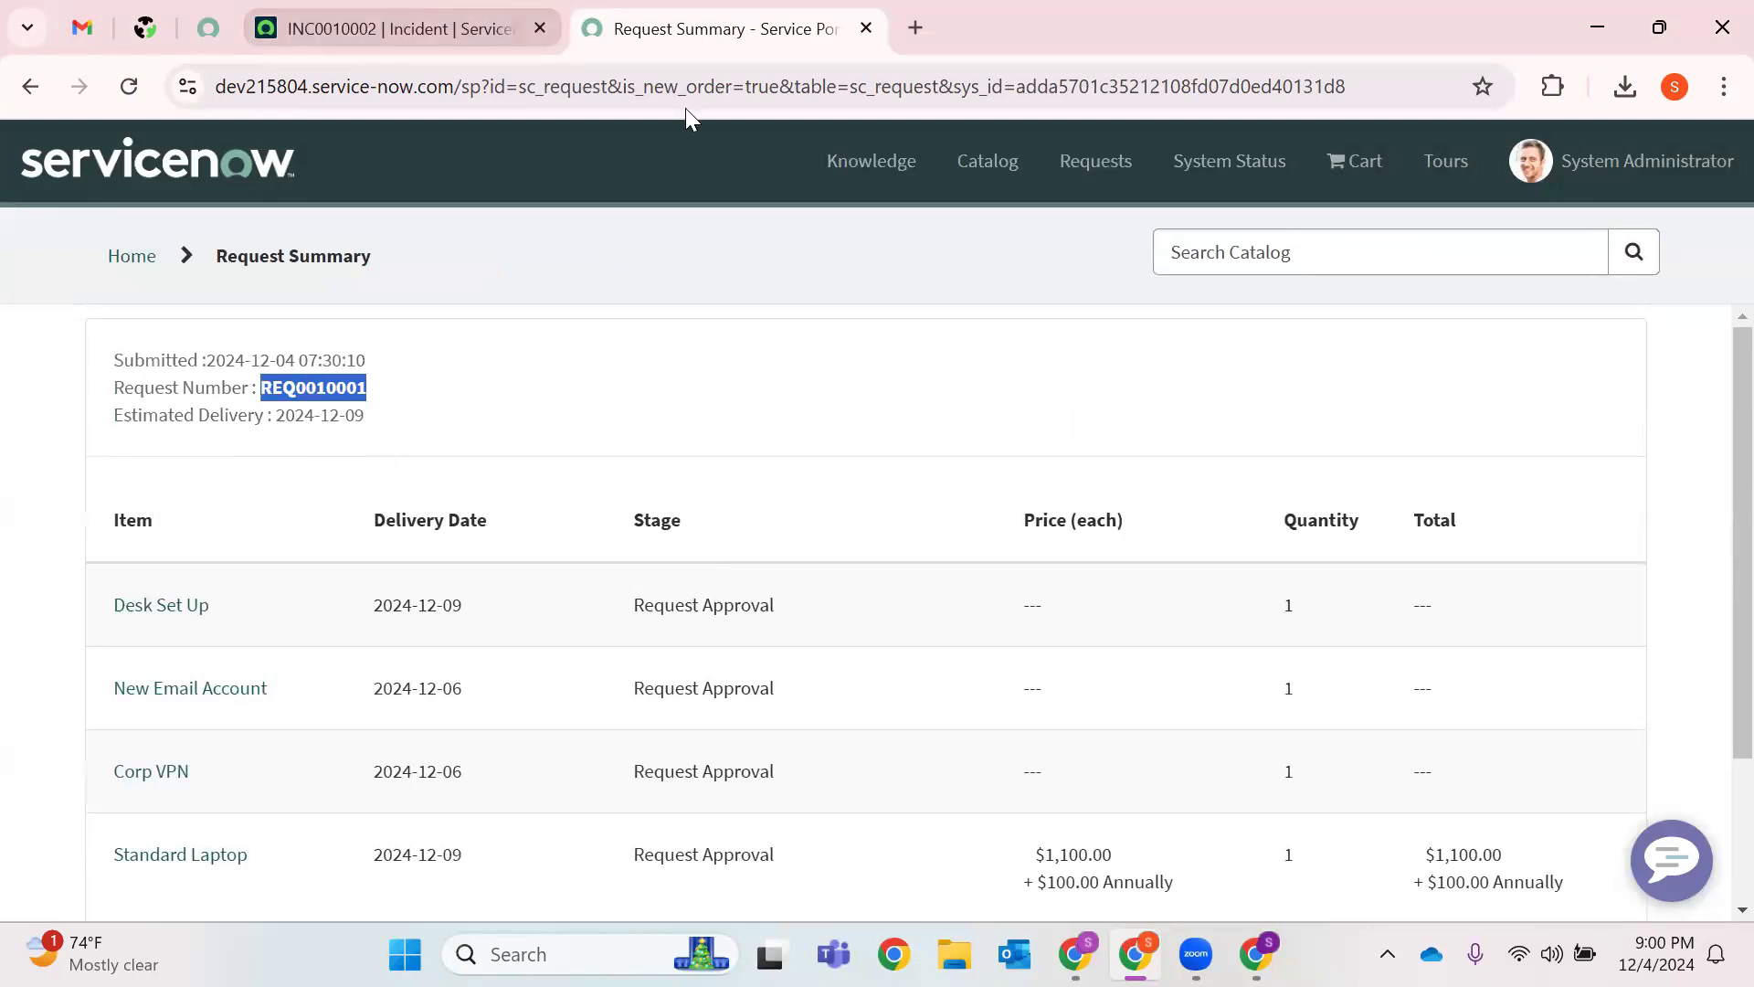
pyautogui.click(384, 11)
pyautogui.click(1190, 148)
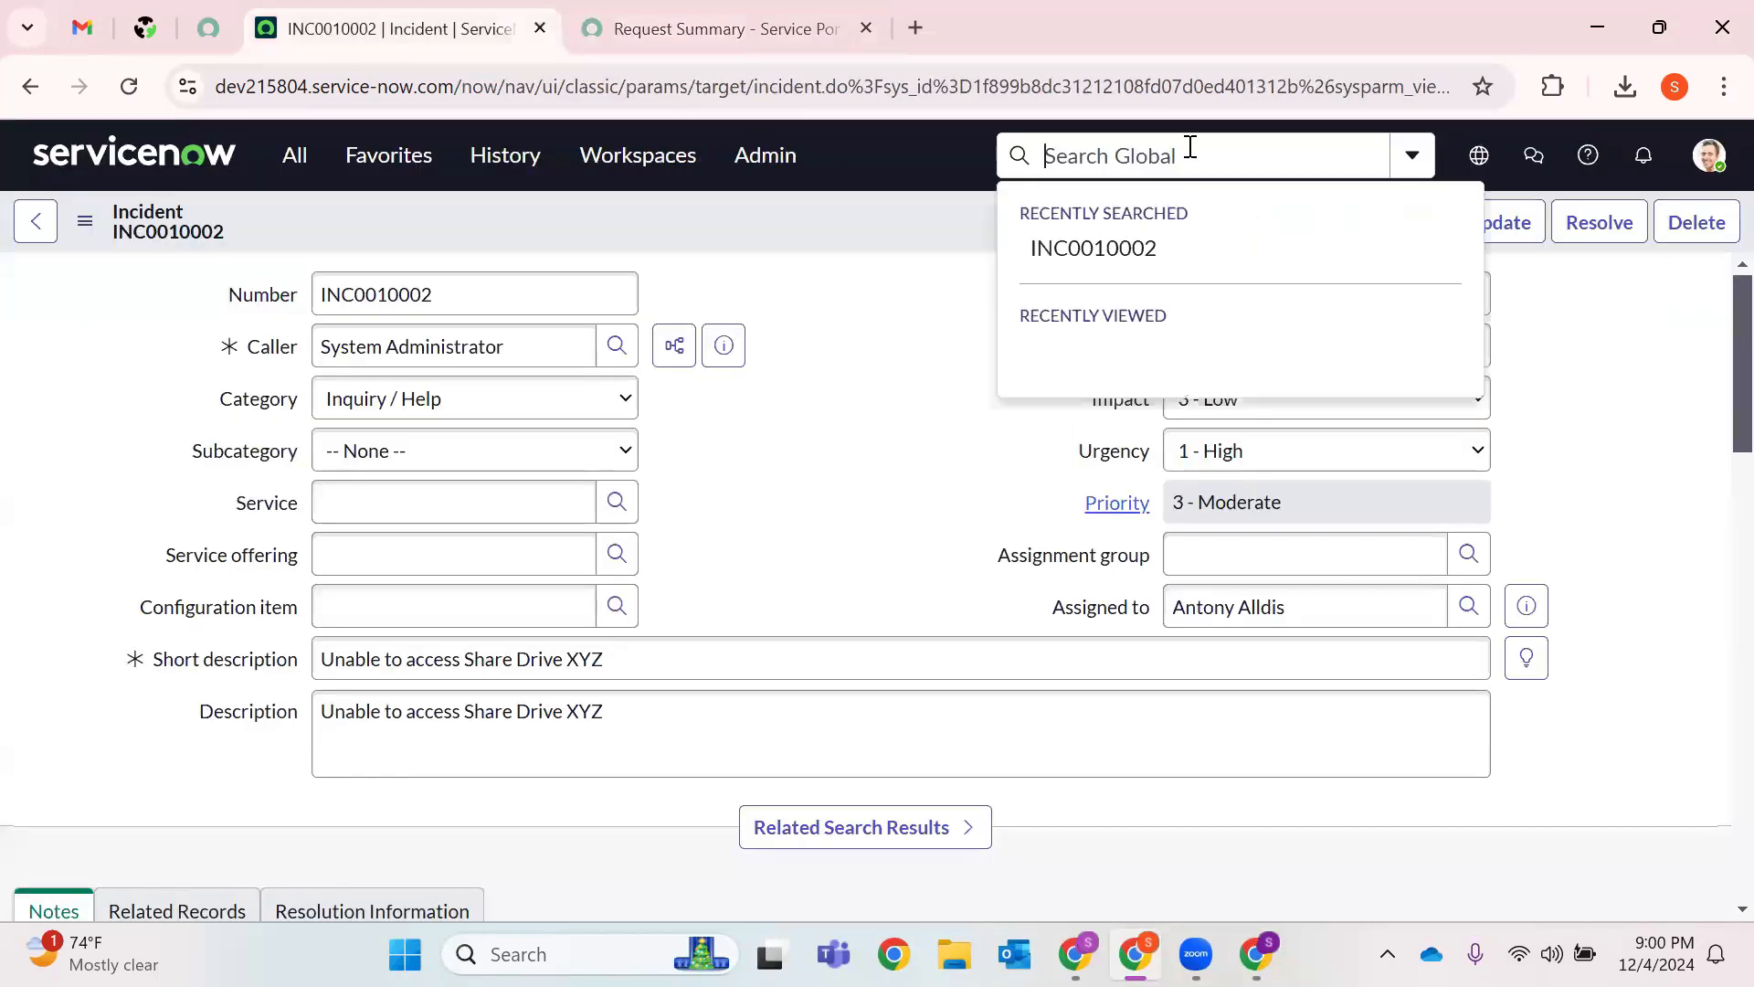
# Search globally for REQ0010001 and show its Approvers list.
pyautogui.hotkey('ctrl', 'v')
pyautogui.press('Return')
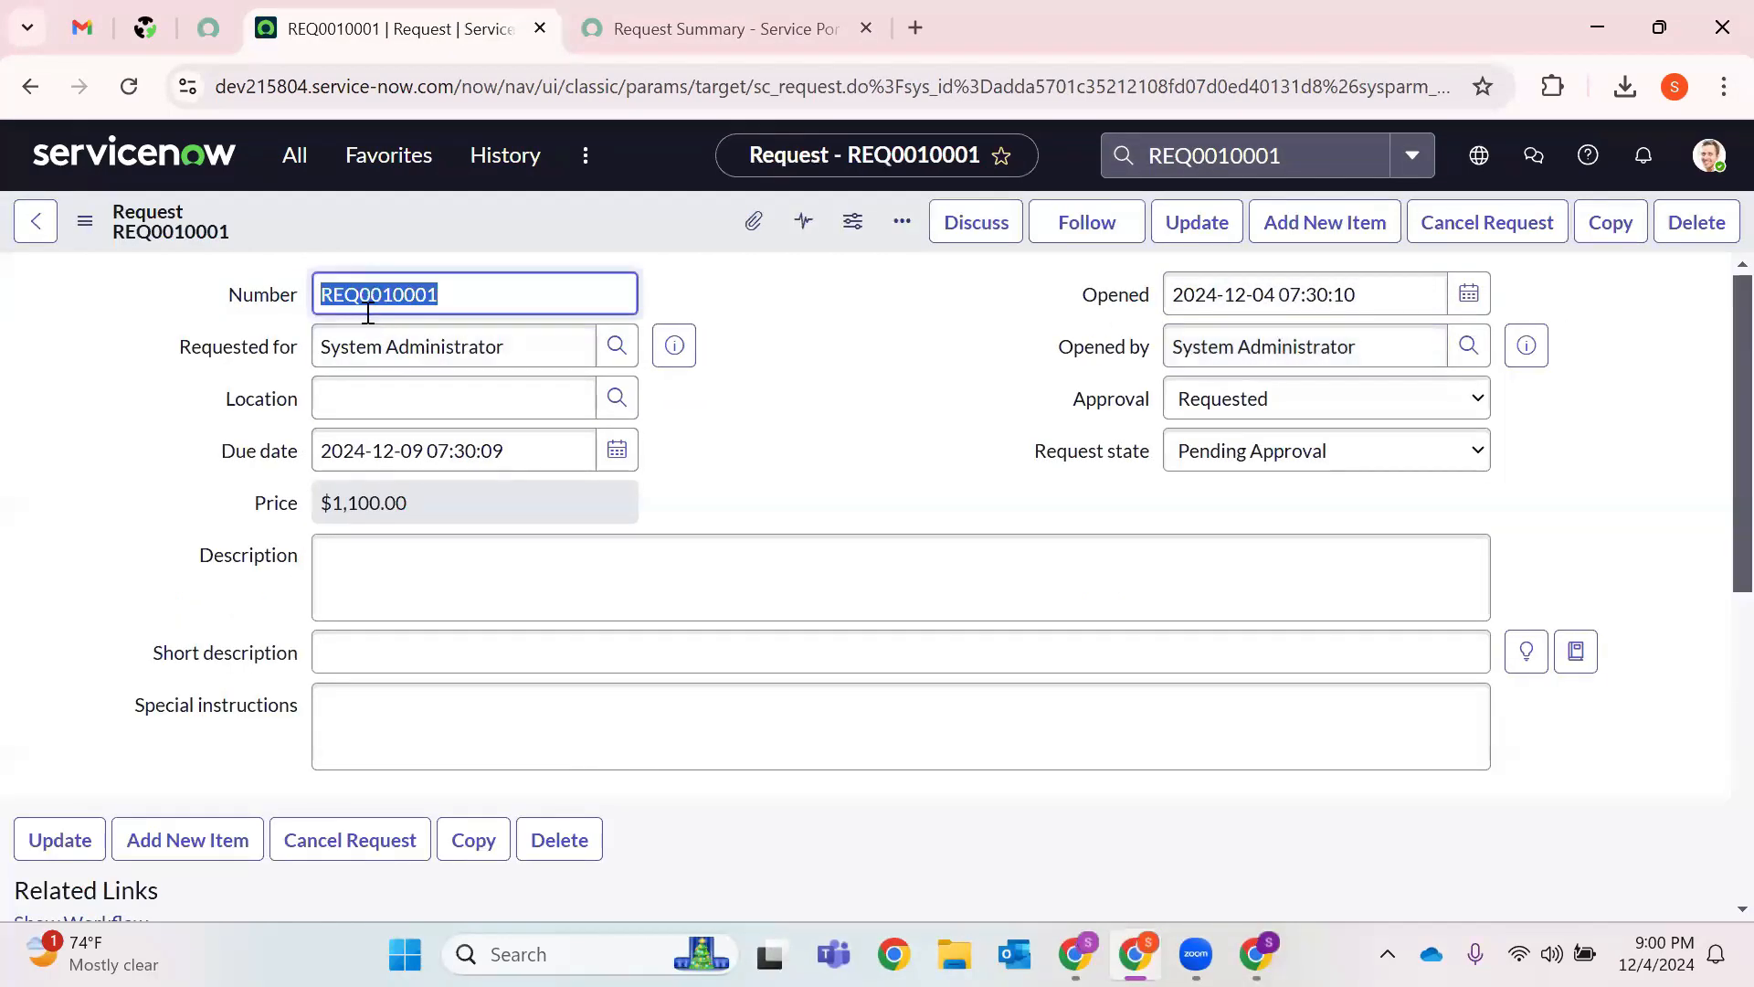
pyautogui.doubleClick(833, 95)
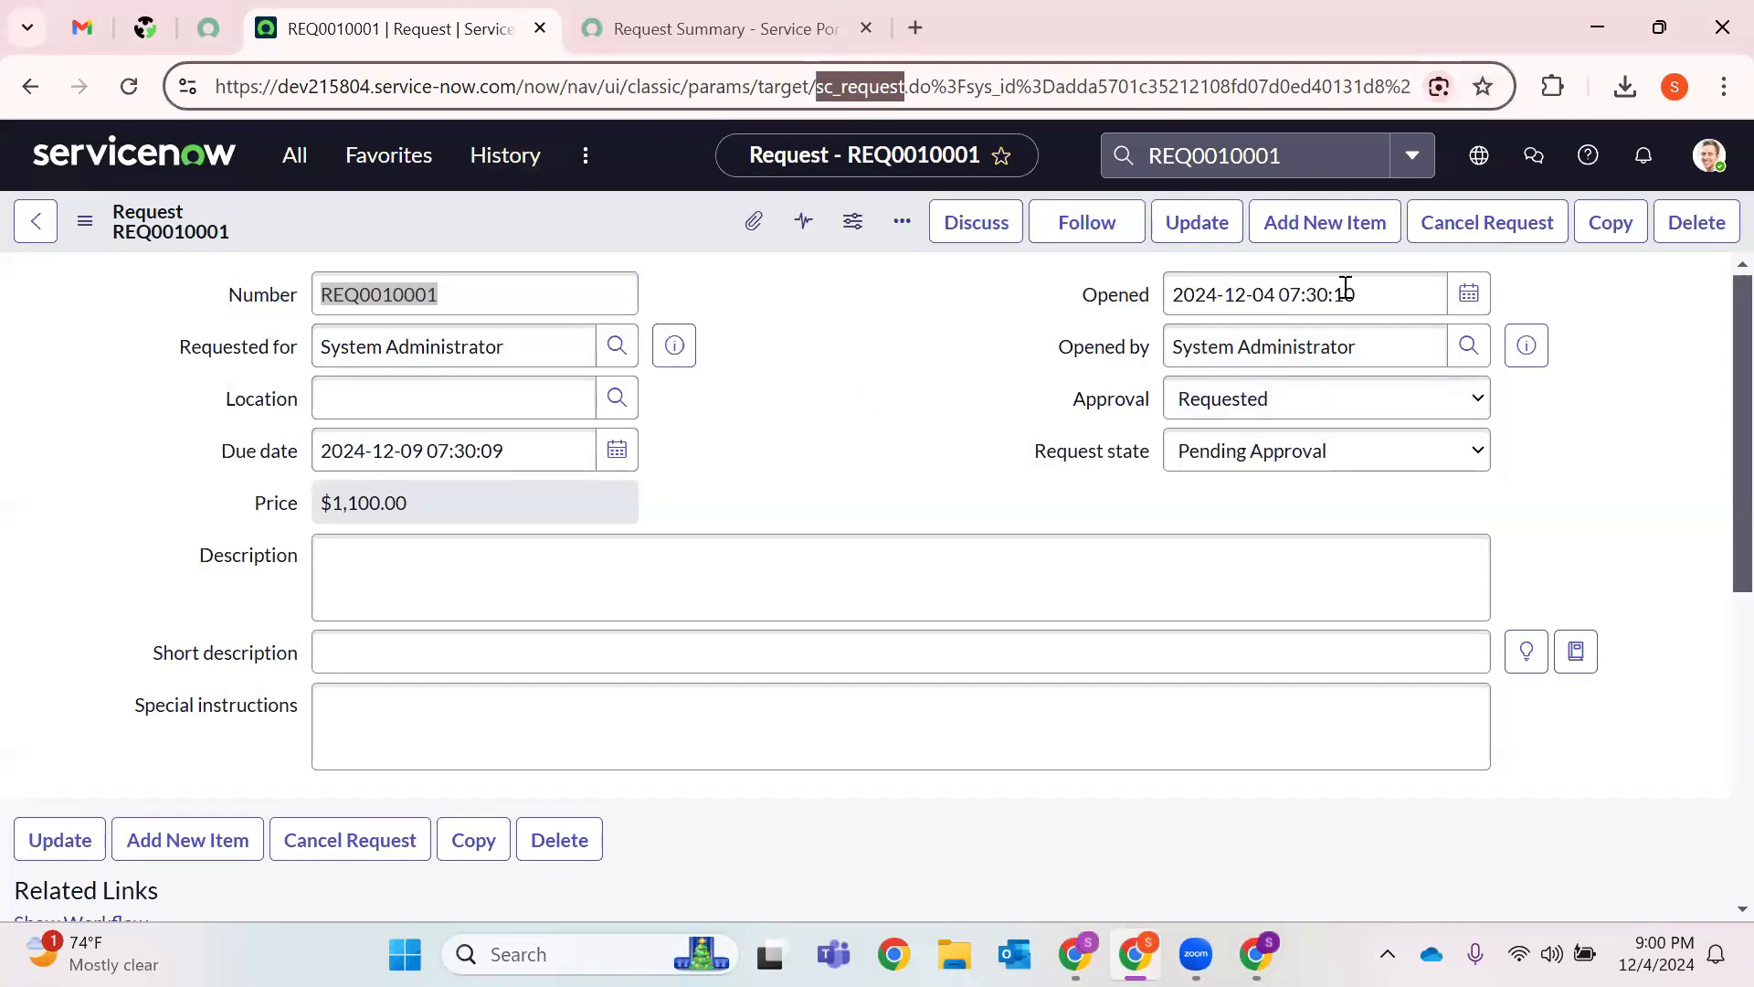
pyautogui.click(1277, 345)
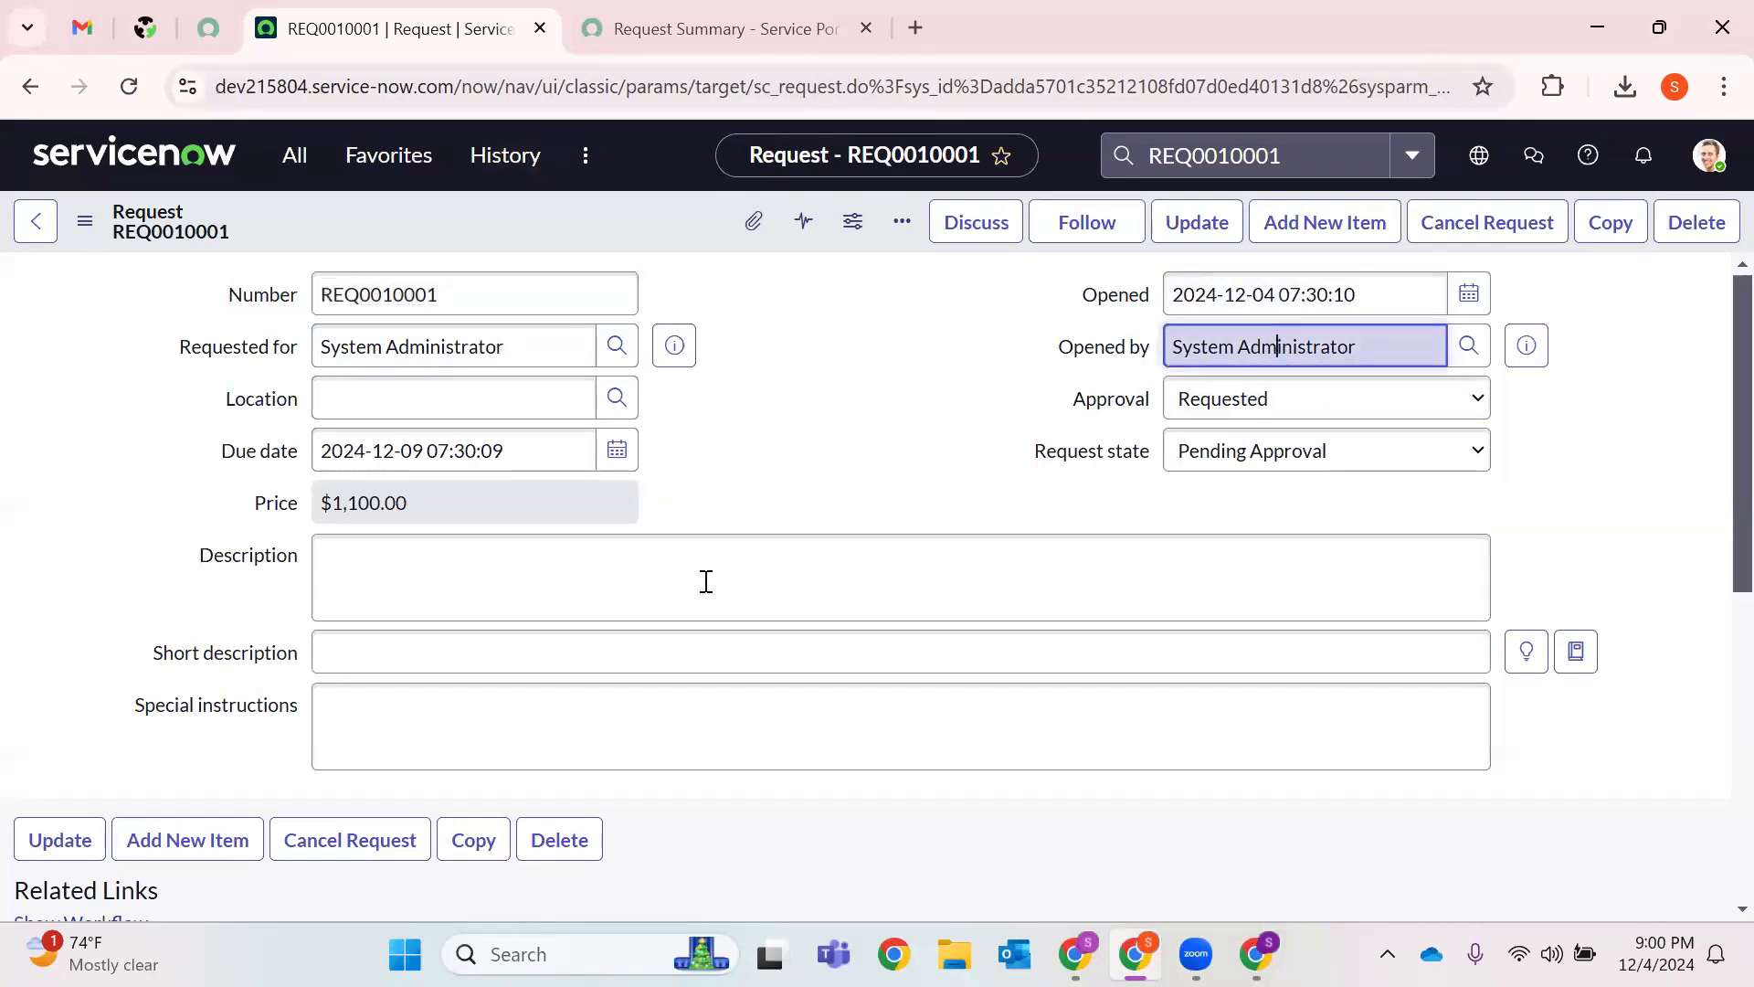
pyautogui.scroll(-5, 710, 578)
pyautogui.click(275, 589)
pyautogui.scroll(-1, 373, 808)
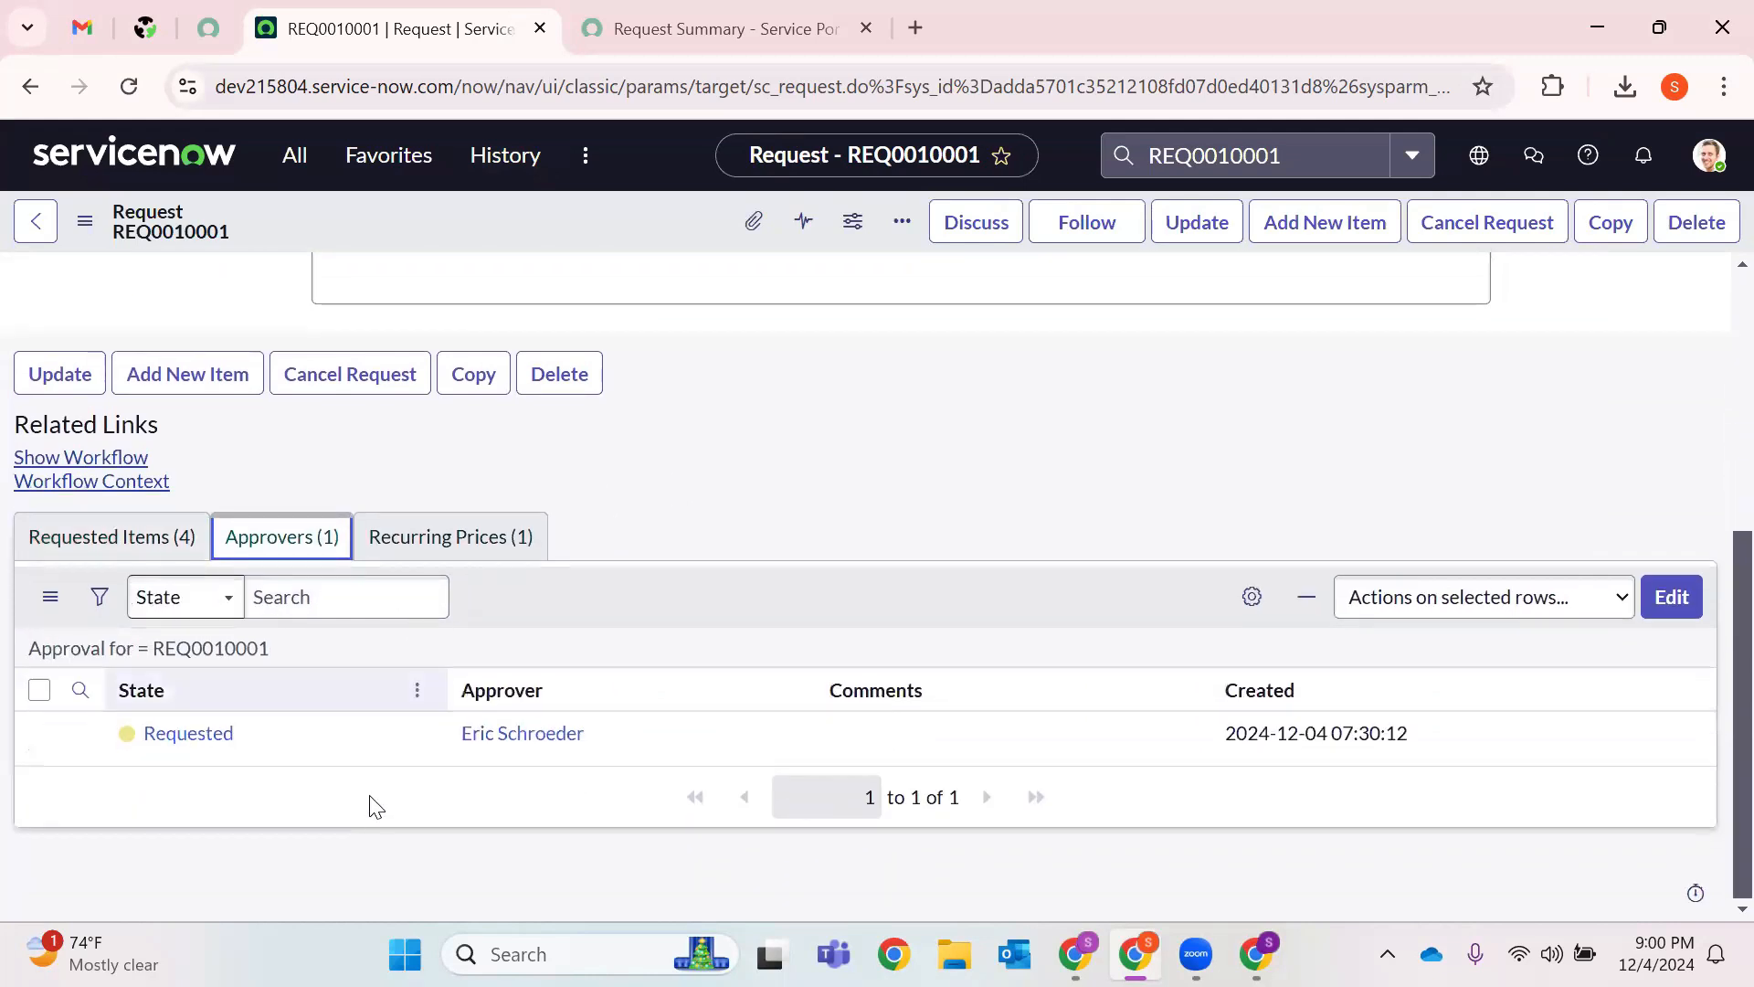
# Approve the single Requested approval on REQ0010001.
pyautogui.moveTo(240, 734); pyautogui.dragTo(102, 732)
pyautogui.click(436, 727)
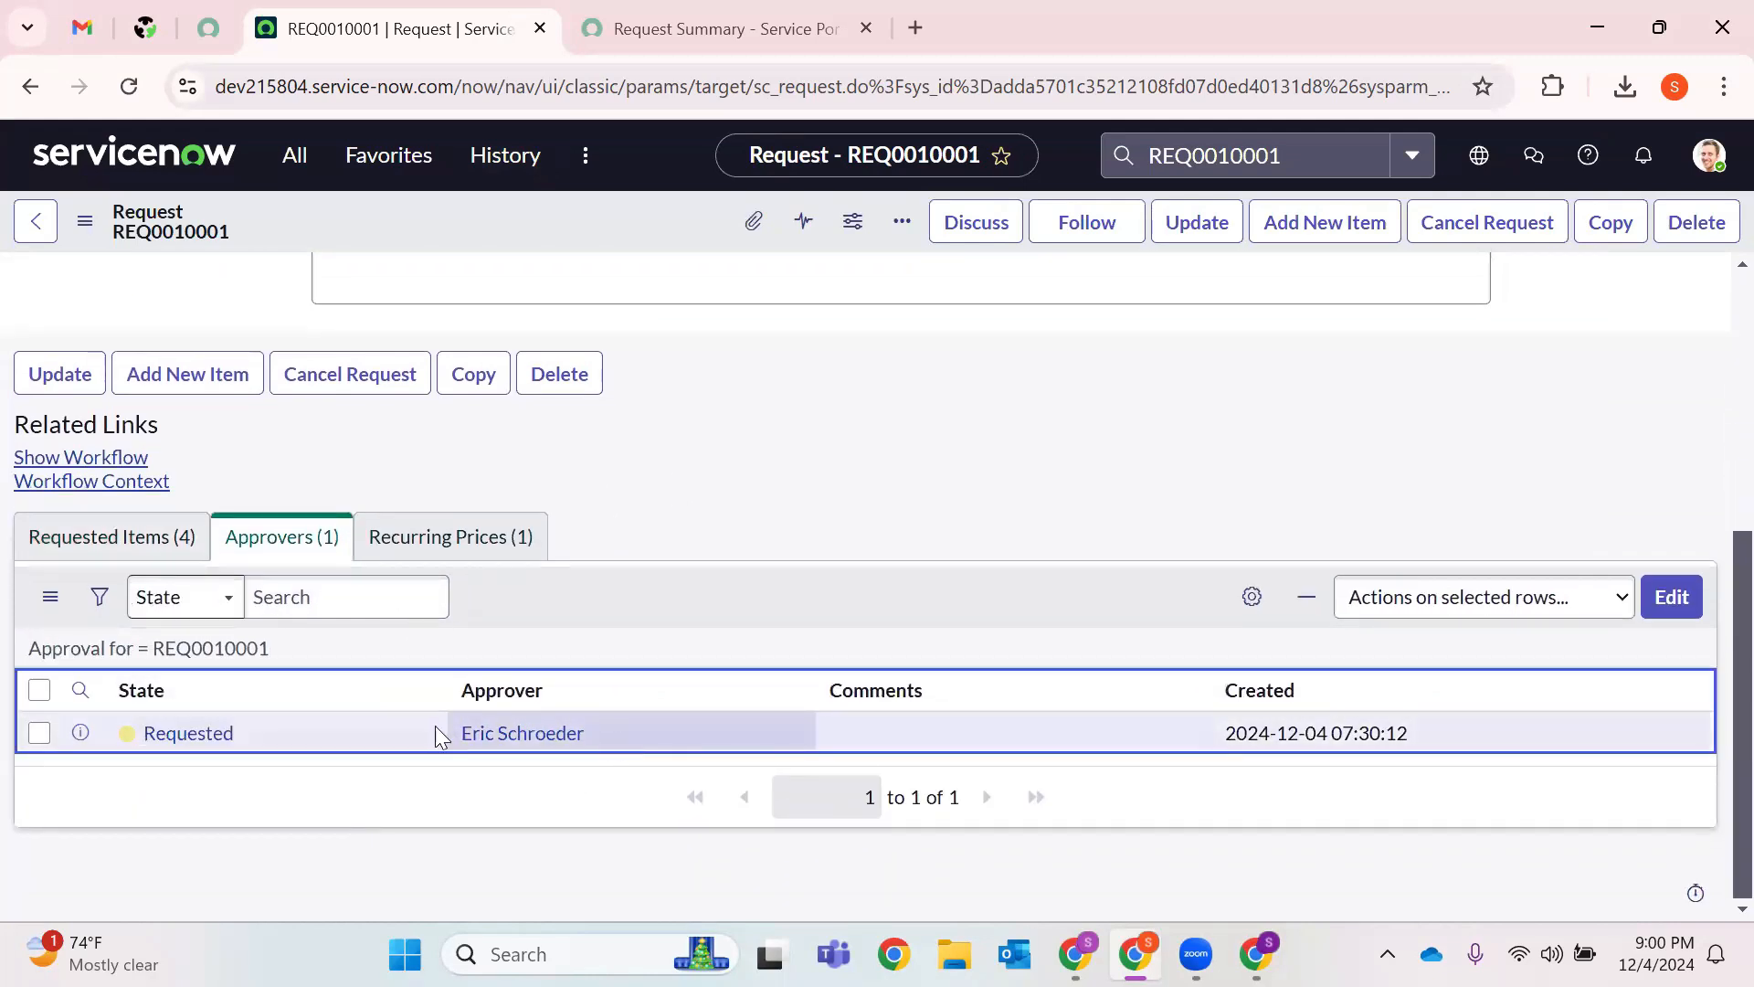
pyautogui.rightClick(219, 735)
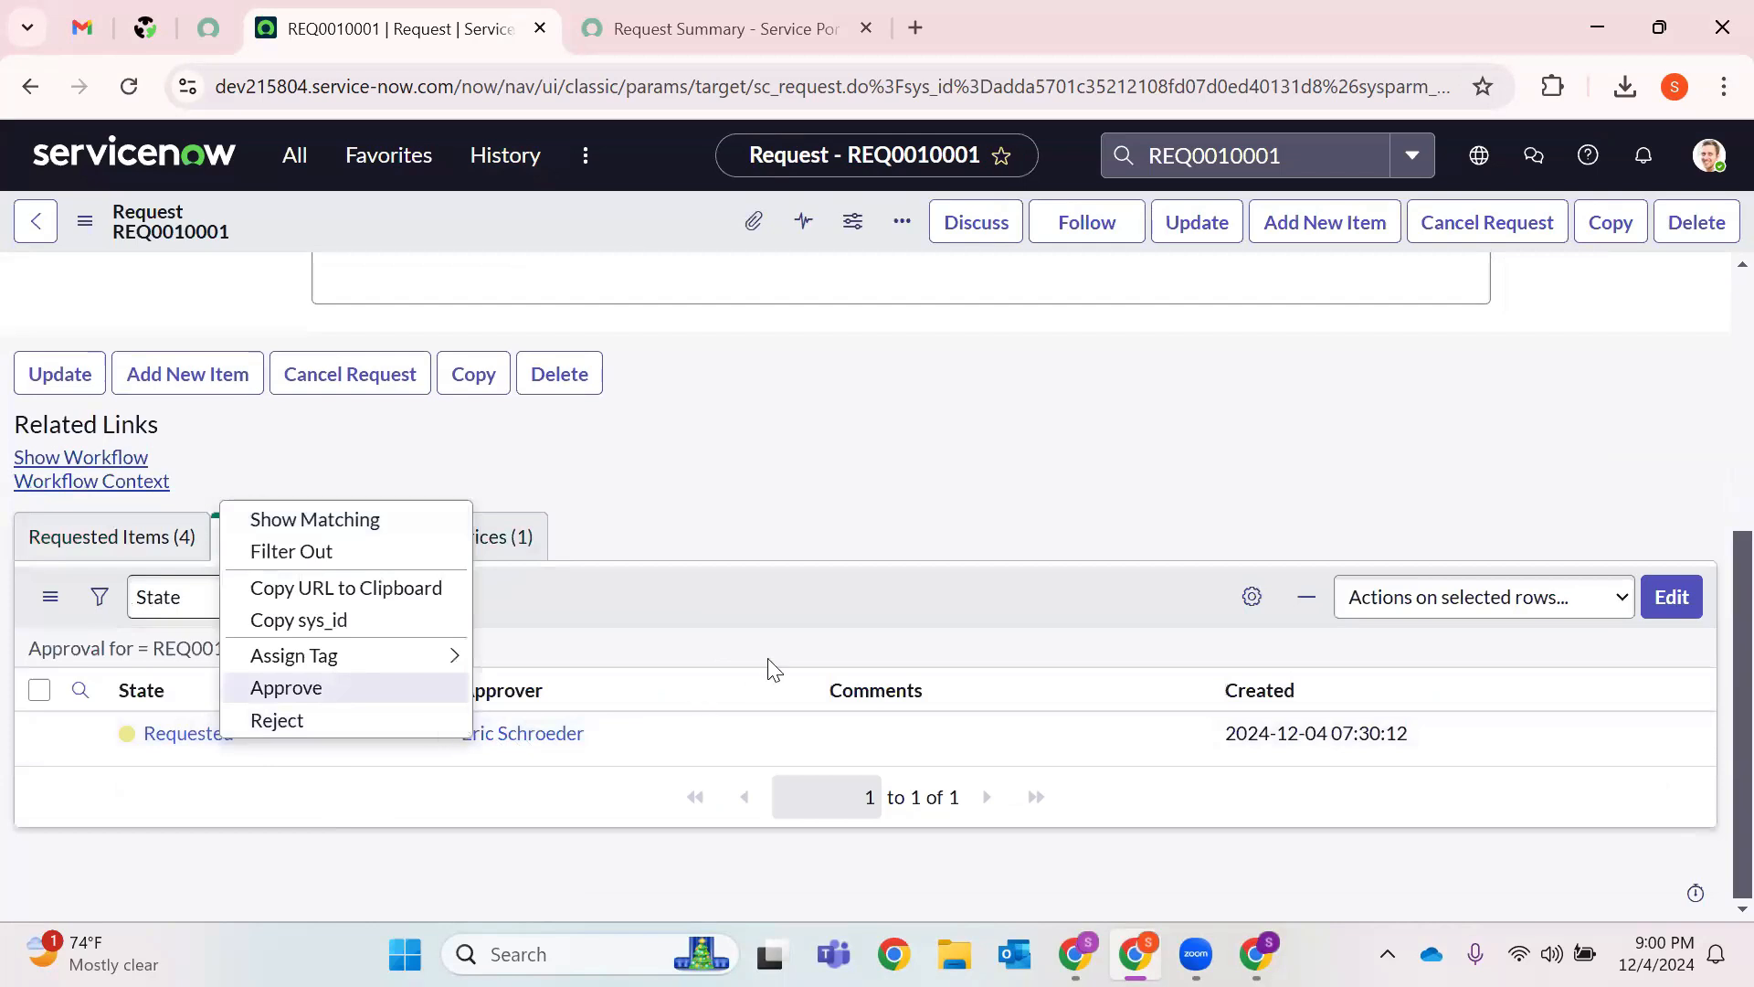
pyautogui.press('Escape')
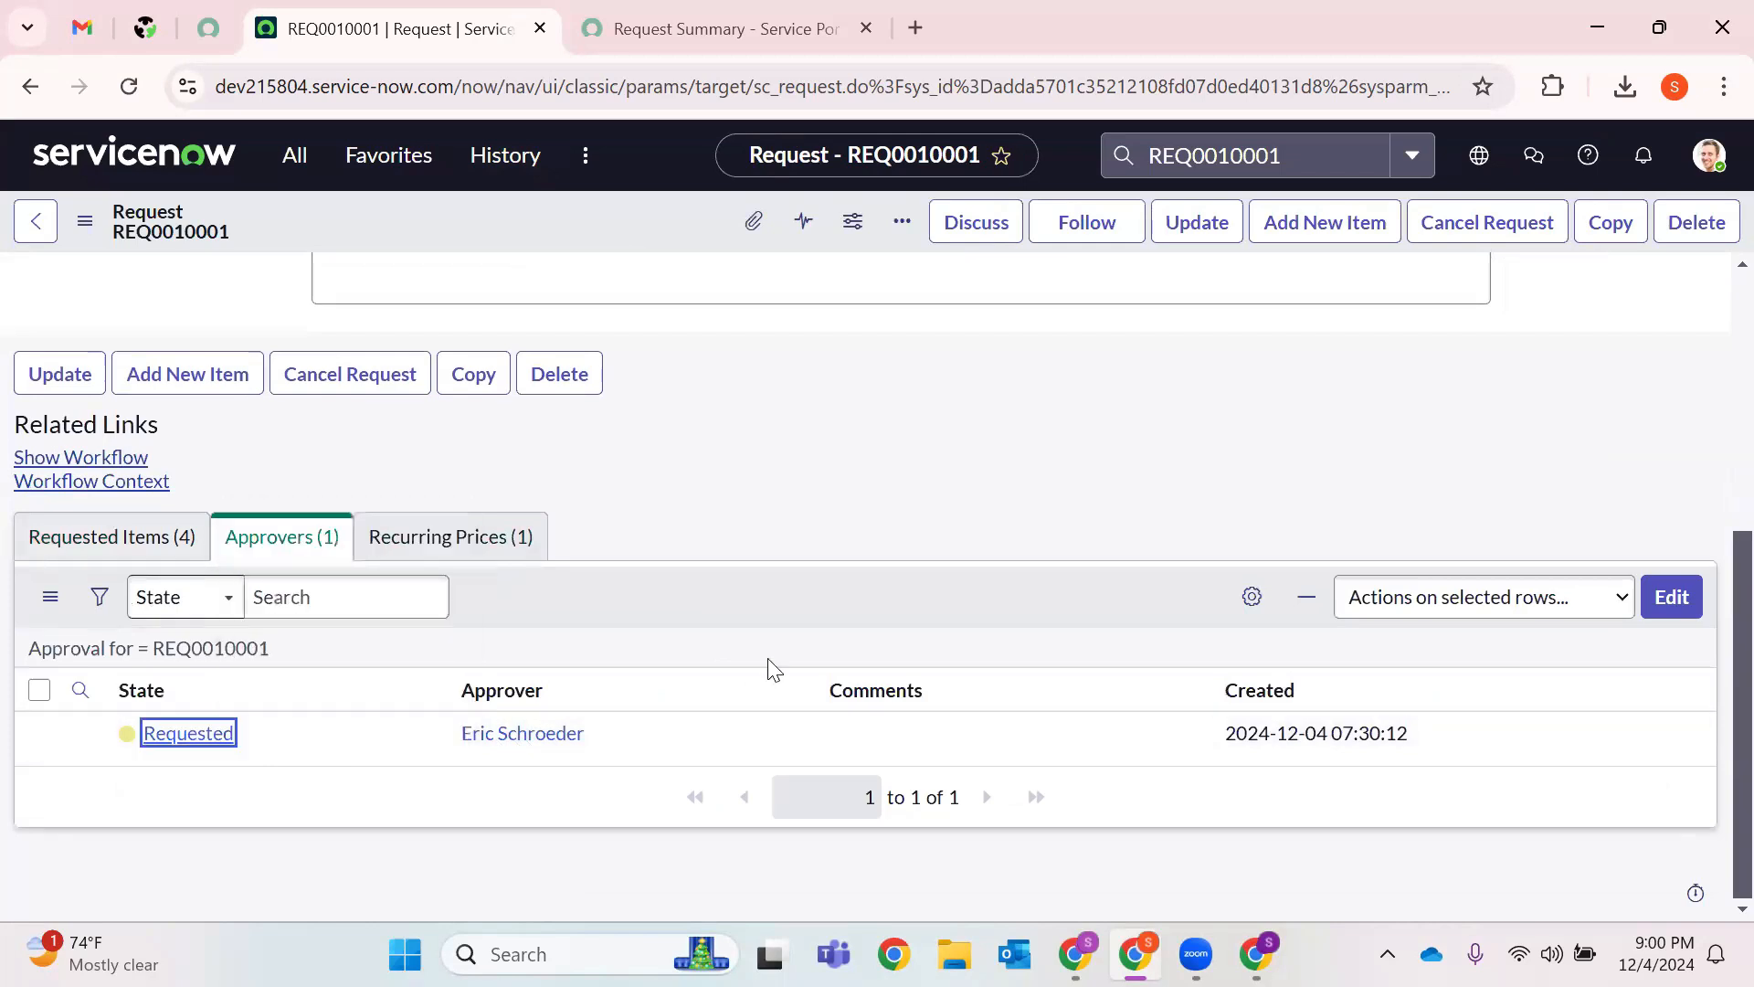
pyautogui.rightClick(185, 740)
pyautogui.click(284, 694)
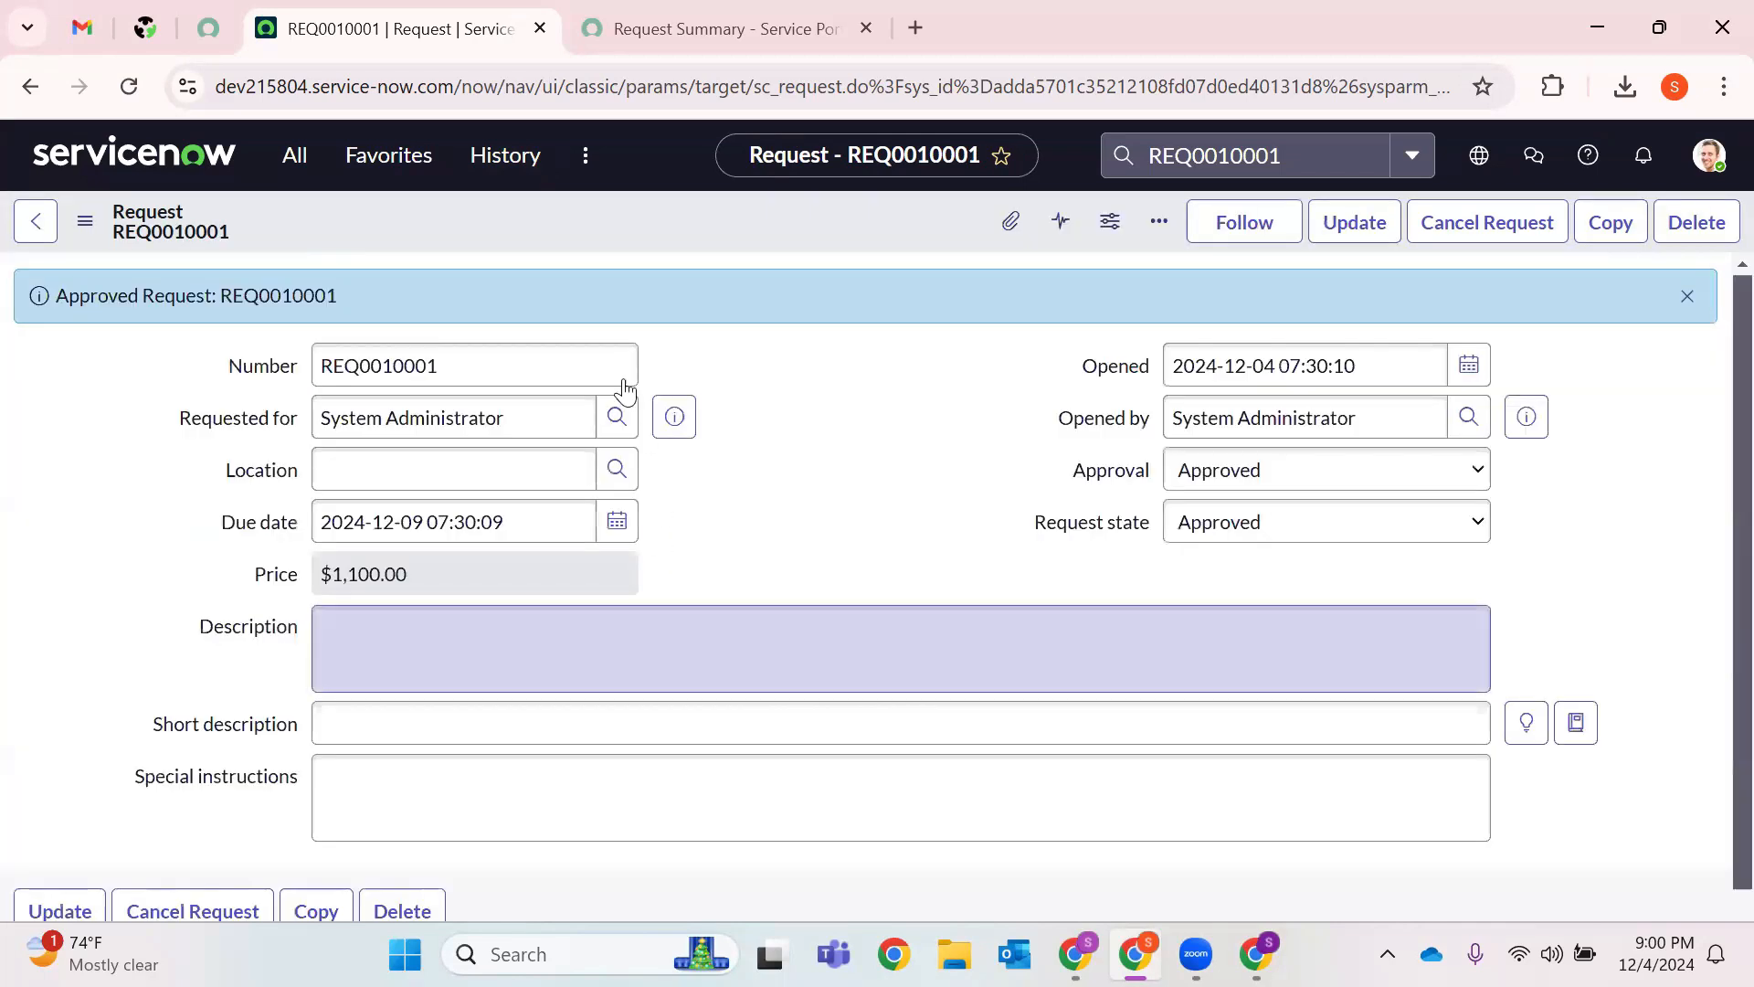
pyautogui.scroll(-5, 163, 726)
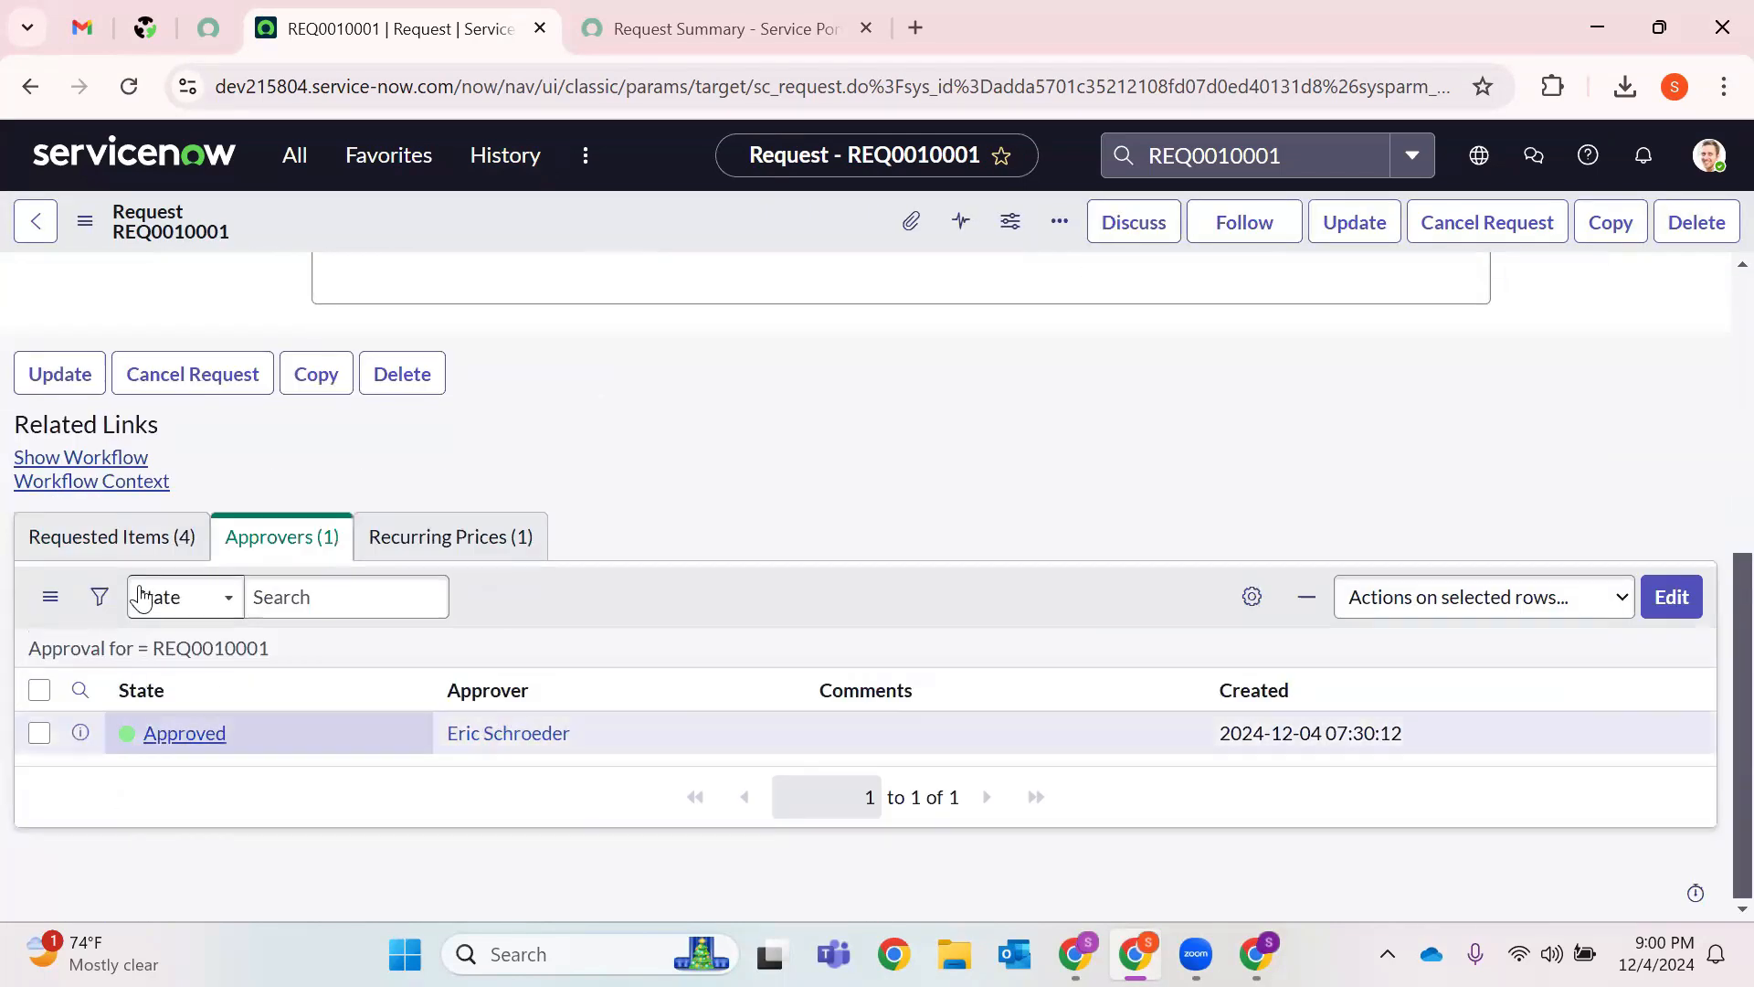
# Open RITM0010004 from the Requested Items (4) list in a new tab and expand its stage progress.
pyautogui.click(146, 545)
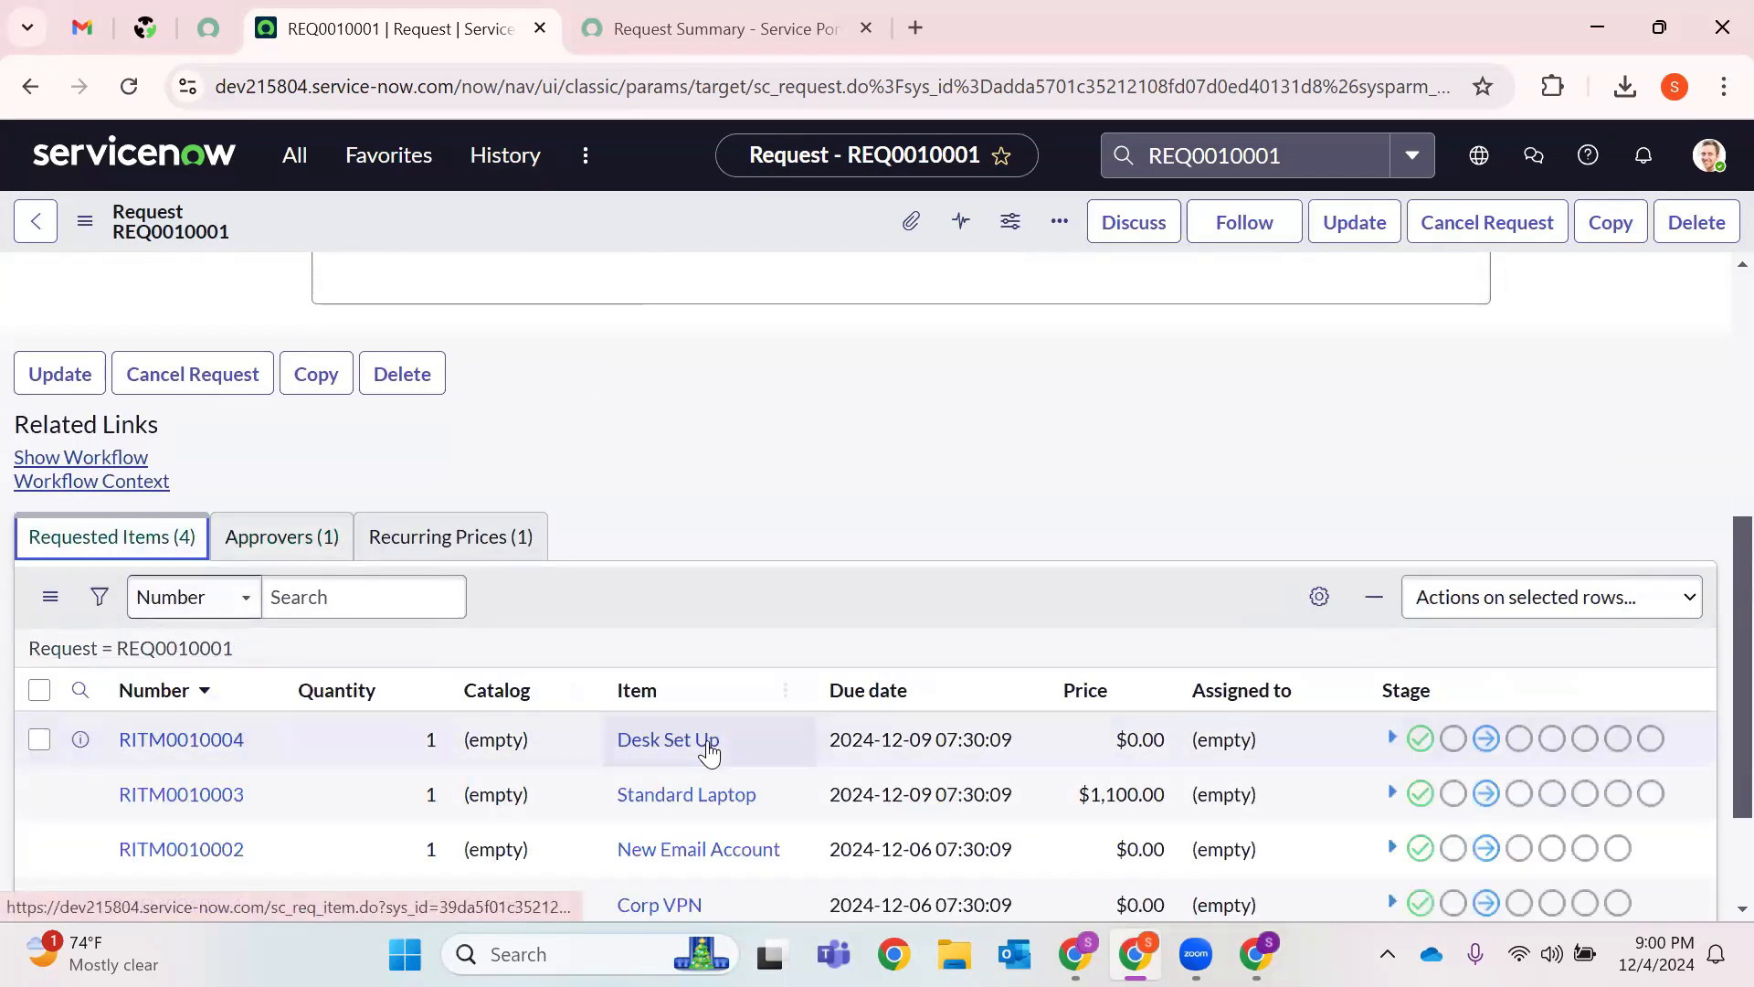
pyautogui.scroll(-2, 704, 759)
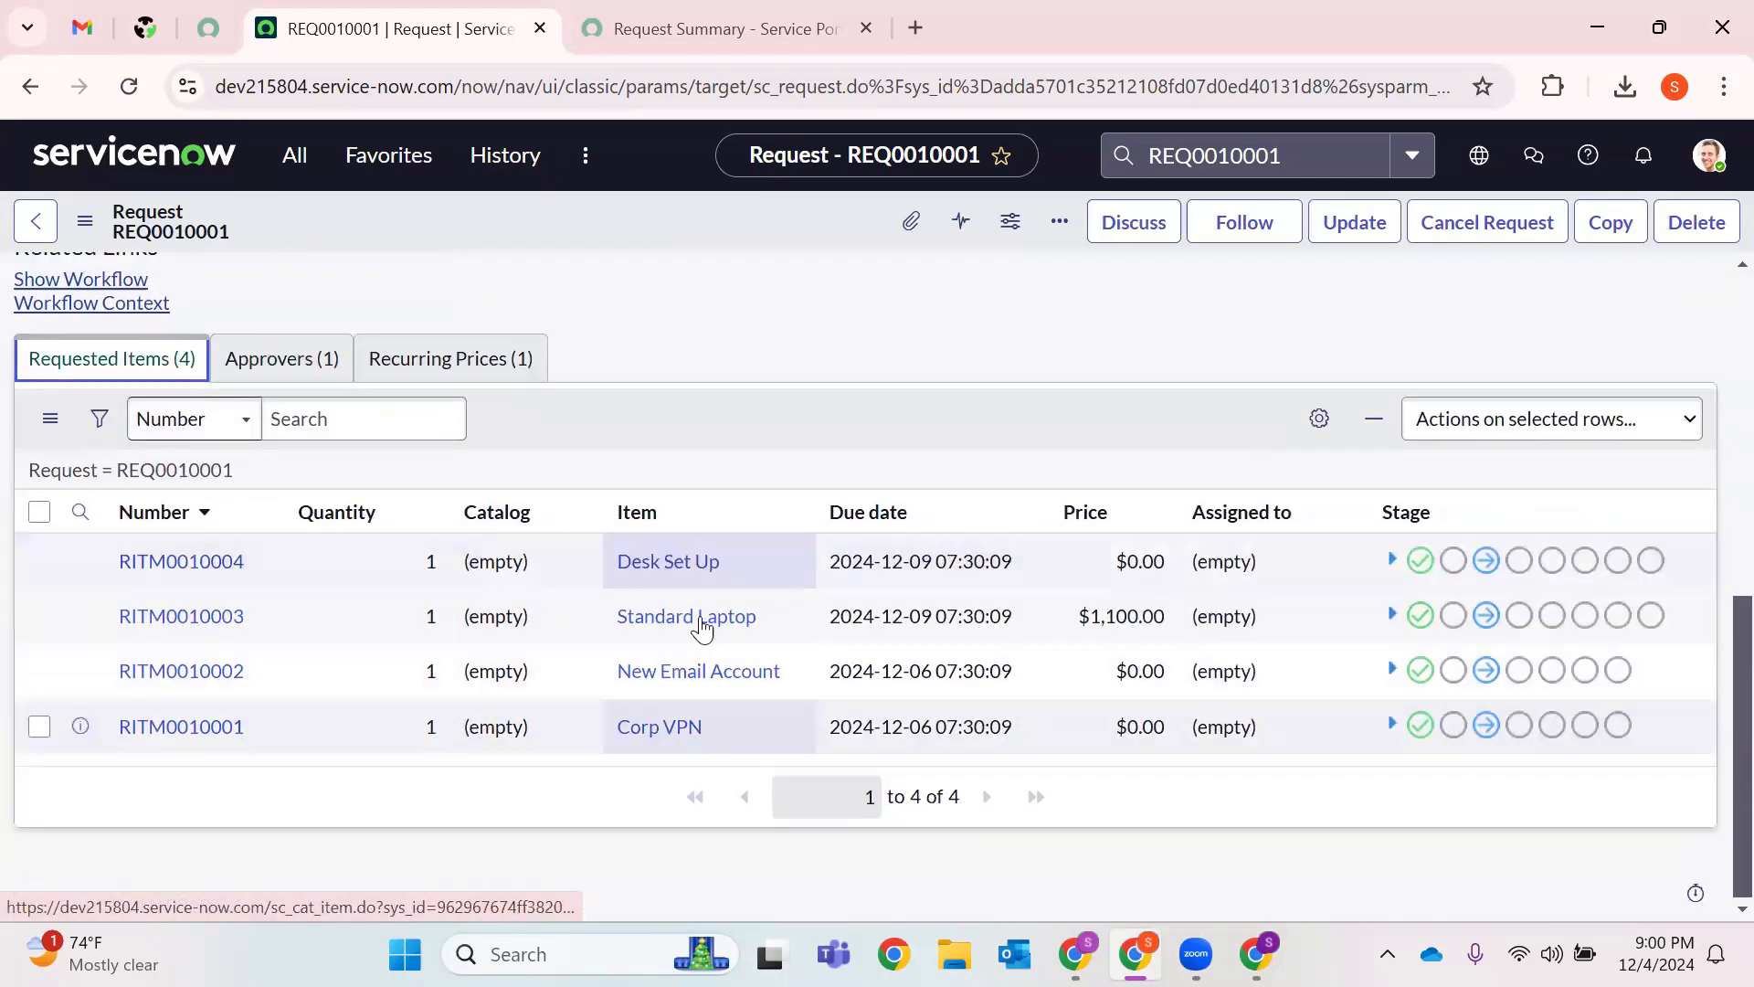
pyautogui.rightClick(194, 585)
pyautogui.click(294, 607)
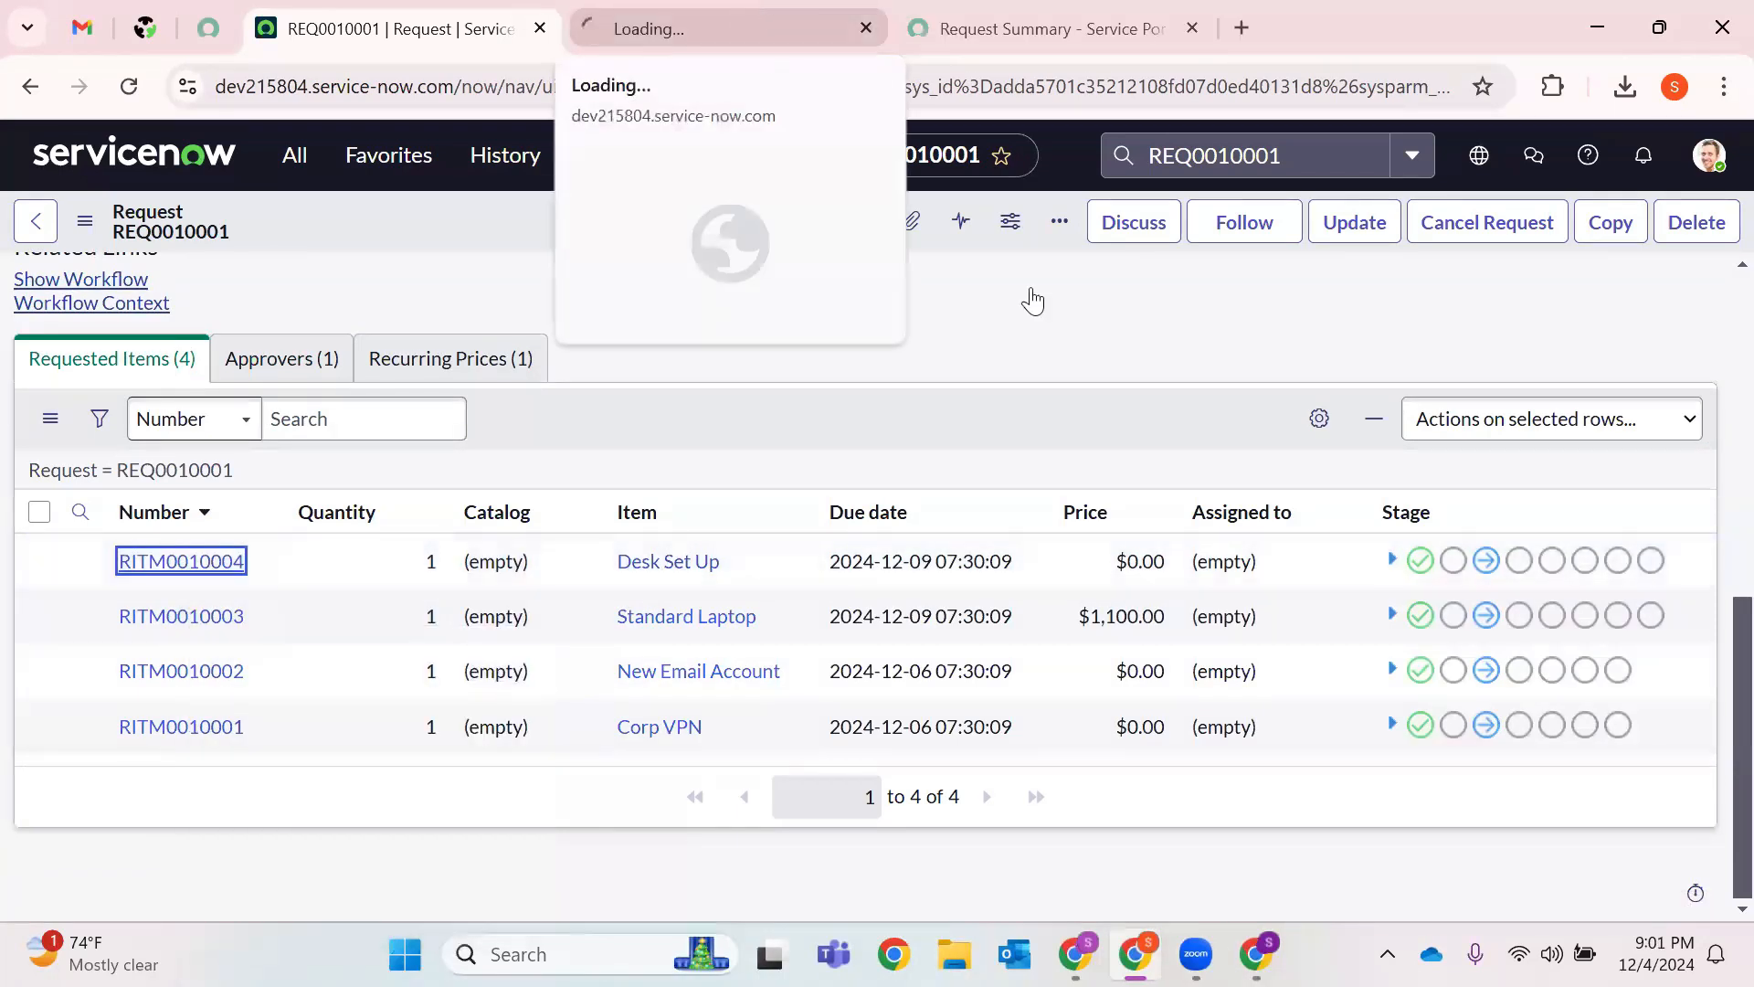
pyautogui.click(1390, 562)
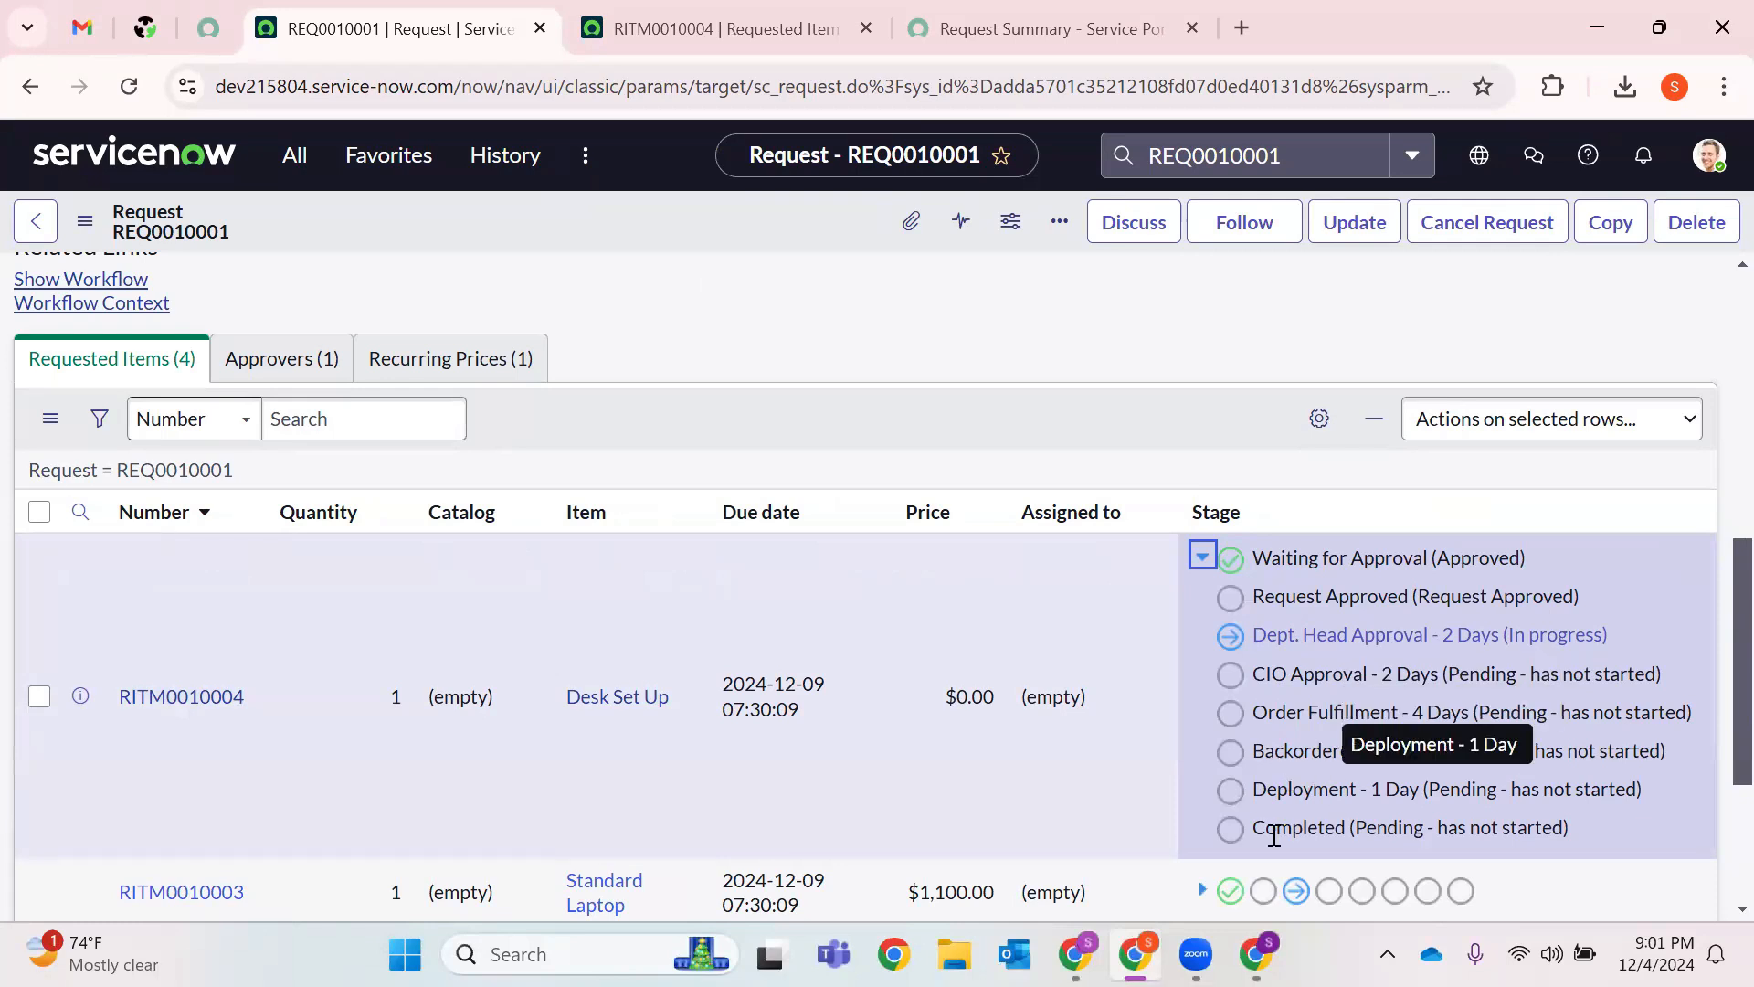
pyautogui.click(808, 23)
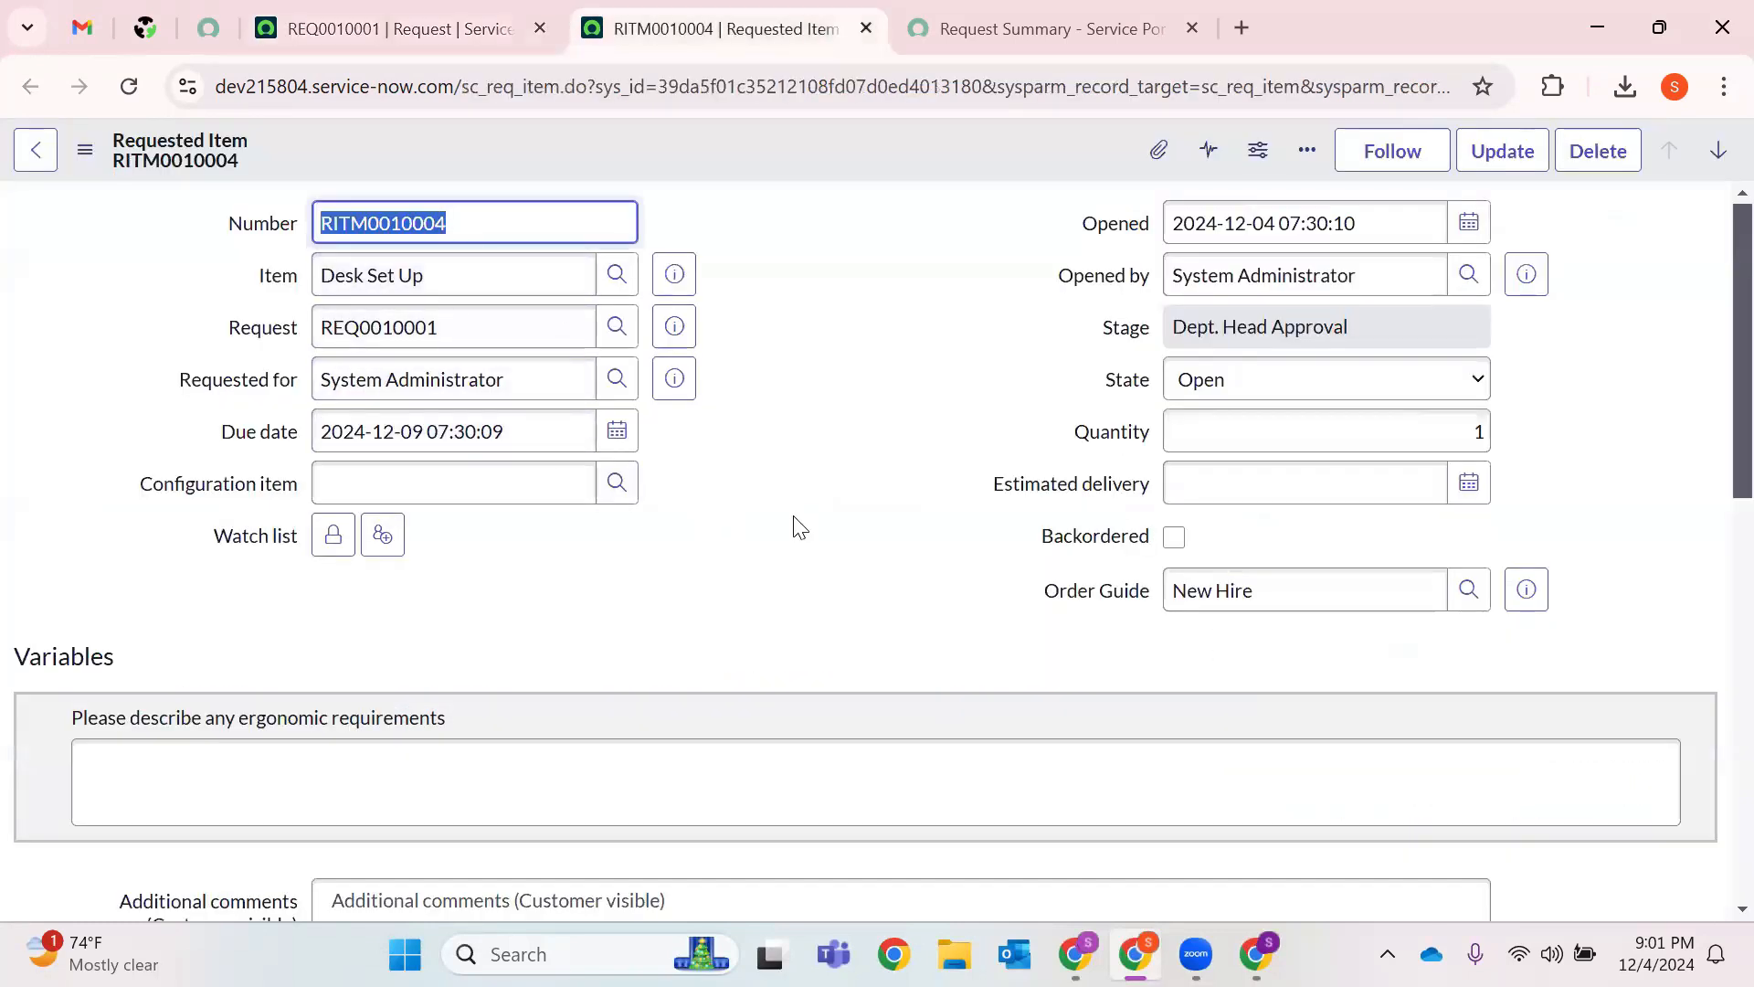
# Approve both Requested approvals on RITM0010004, advancing it to Order Fulfillment.
pyautogui.scroll(-3, 794, 524)
pyautogui.scroll(-3, 454, 439)
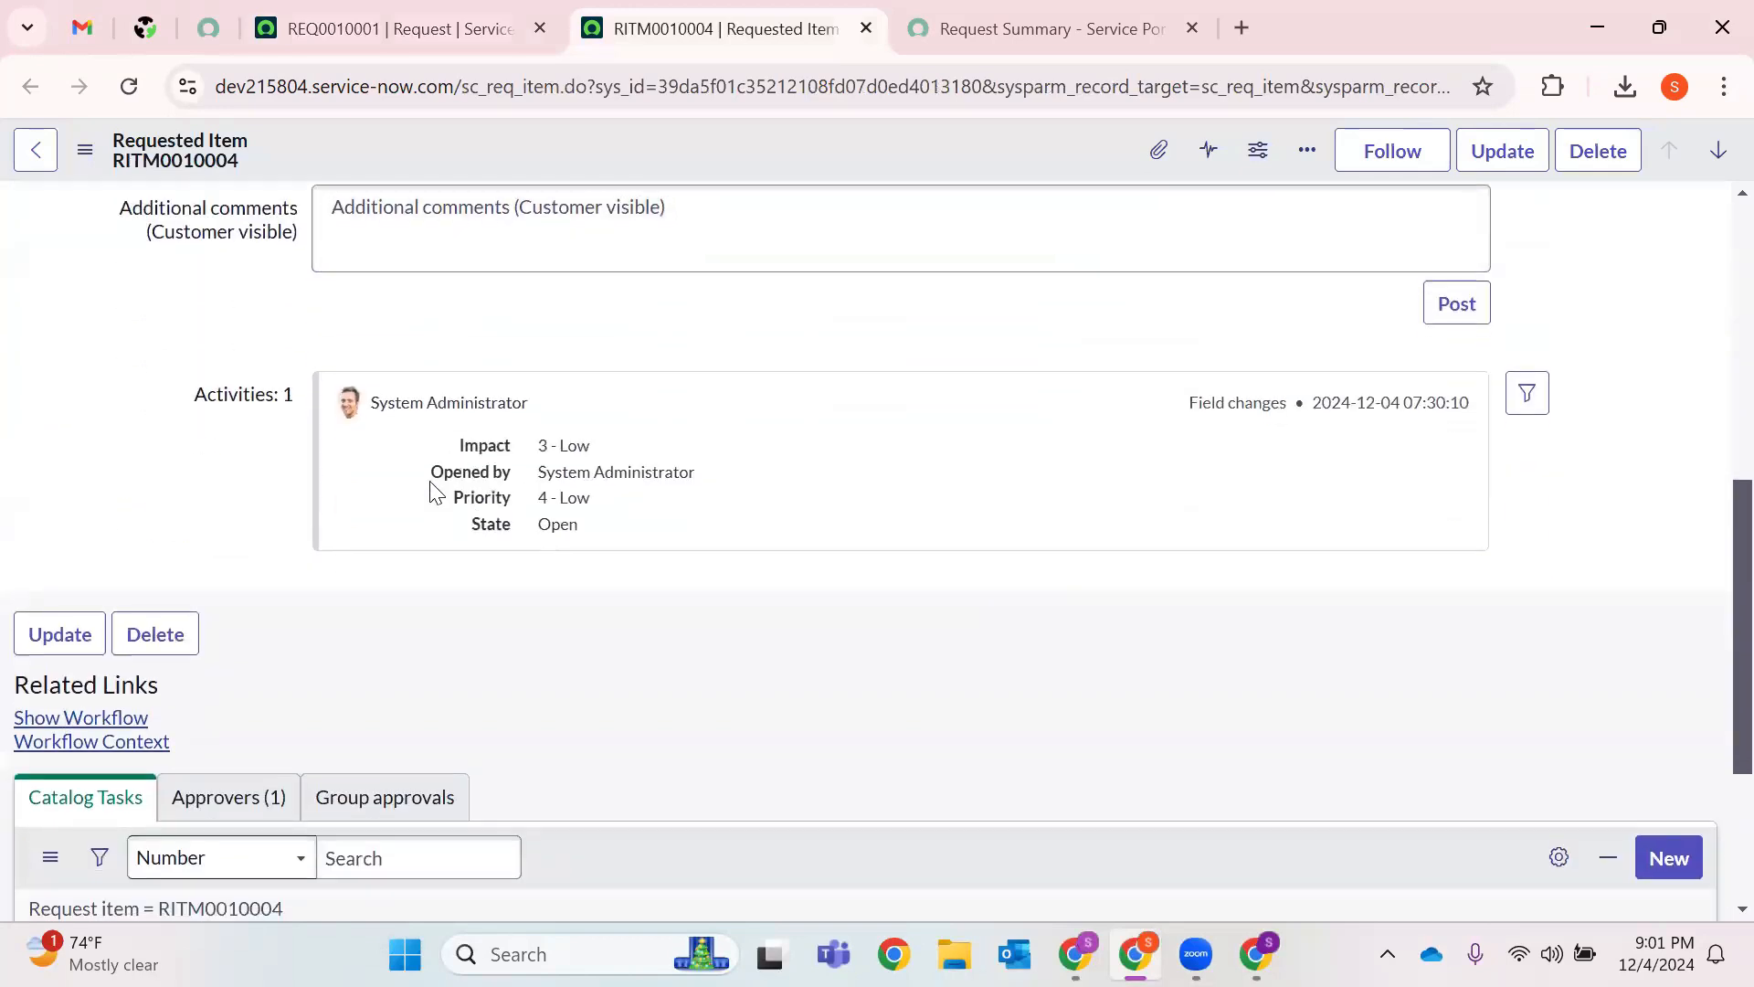
pyautogui.click(256, 668)
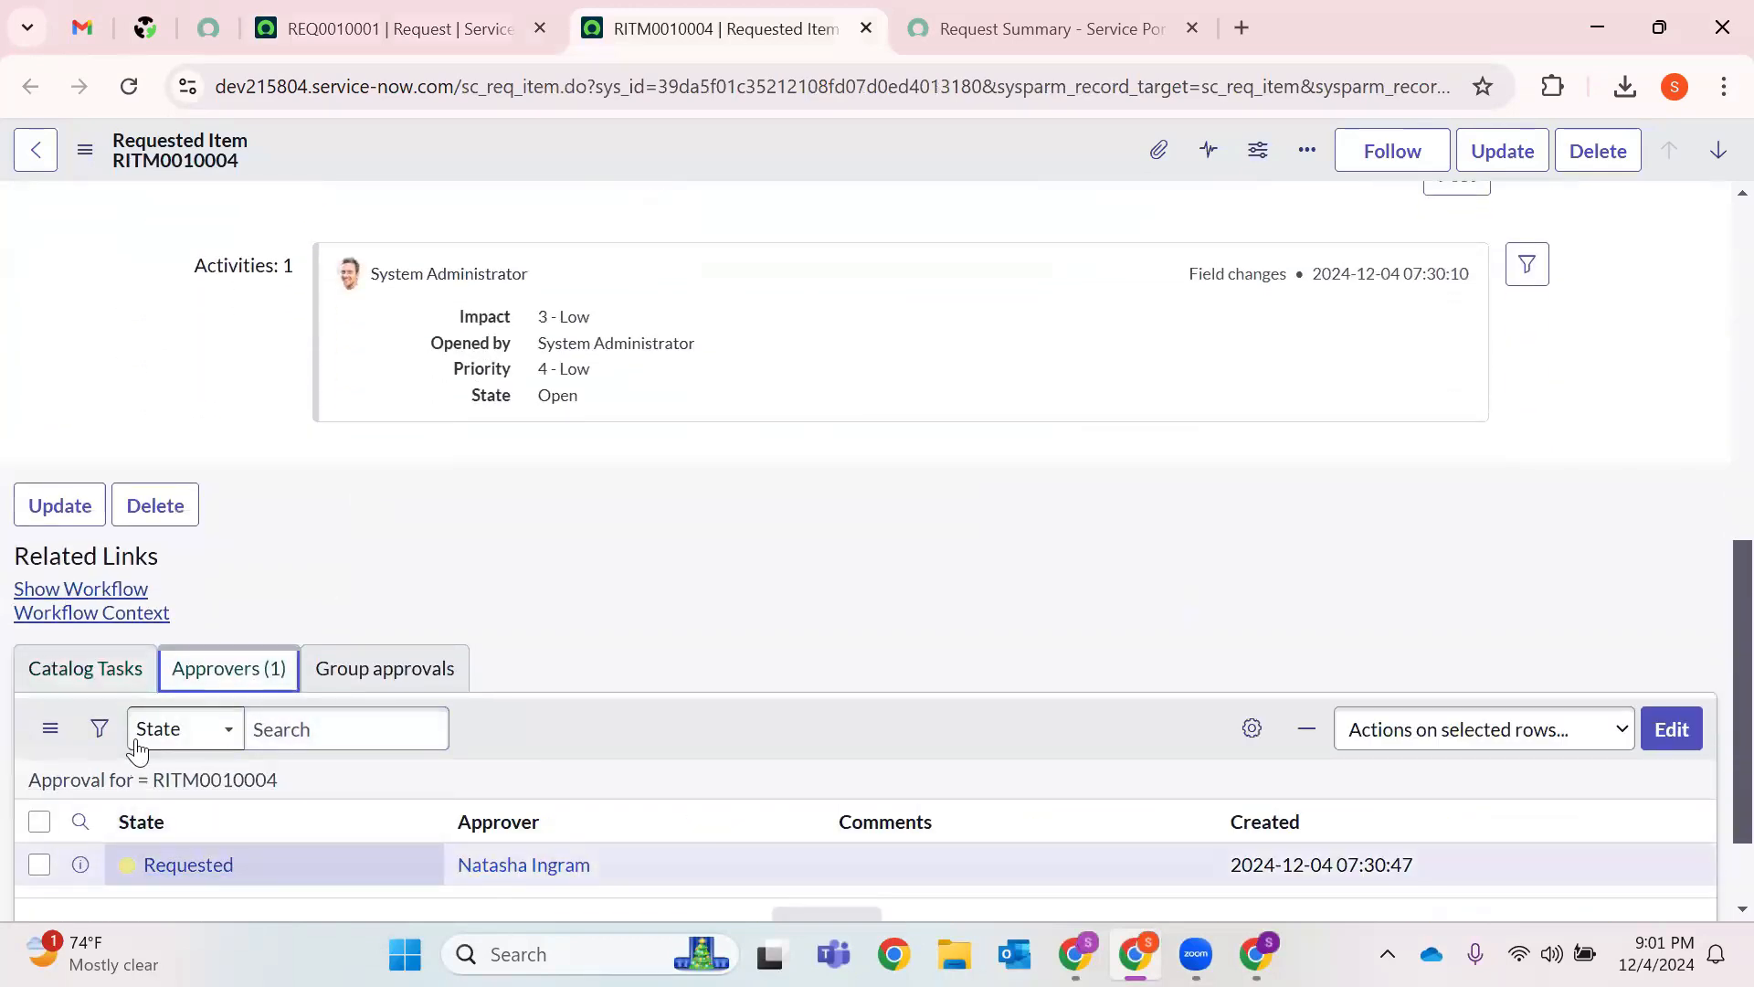
pyautogui.rightClick(168, 865)
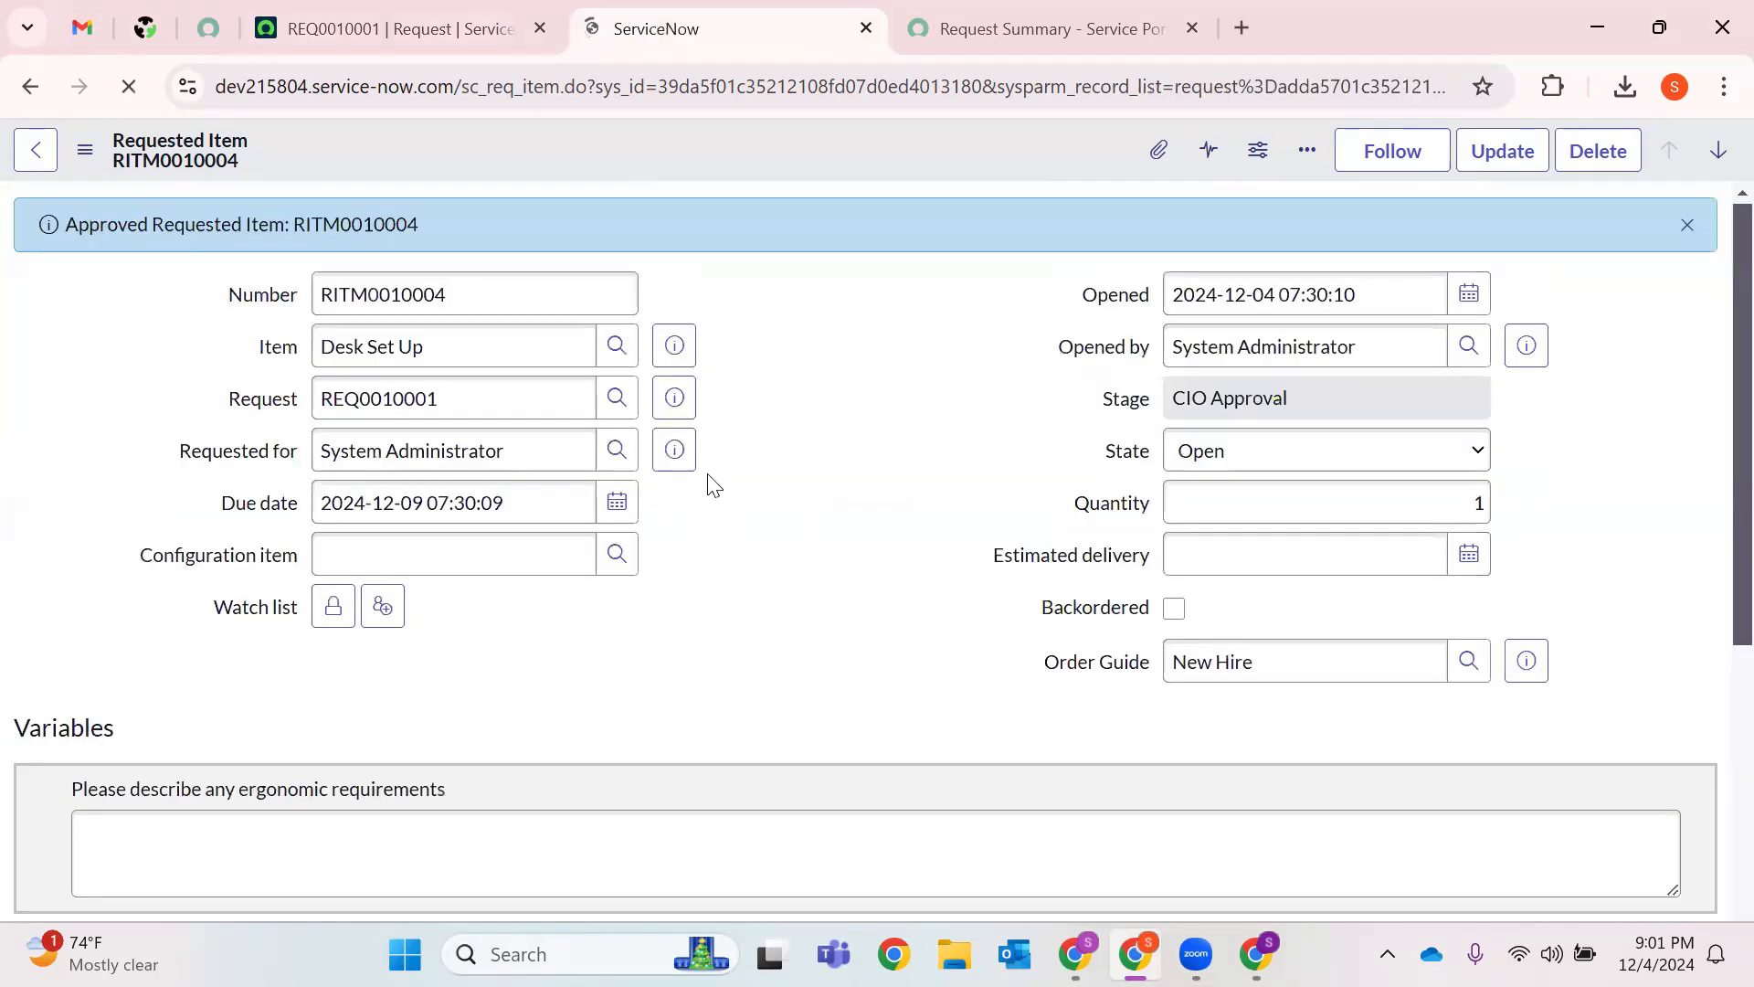
pyautogui.scroll(-10, 466, 650)
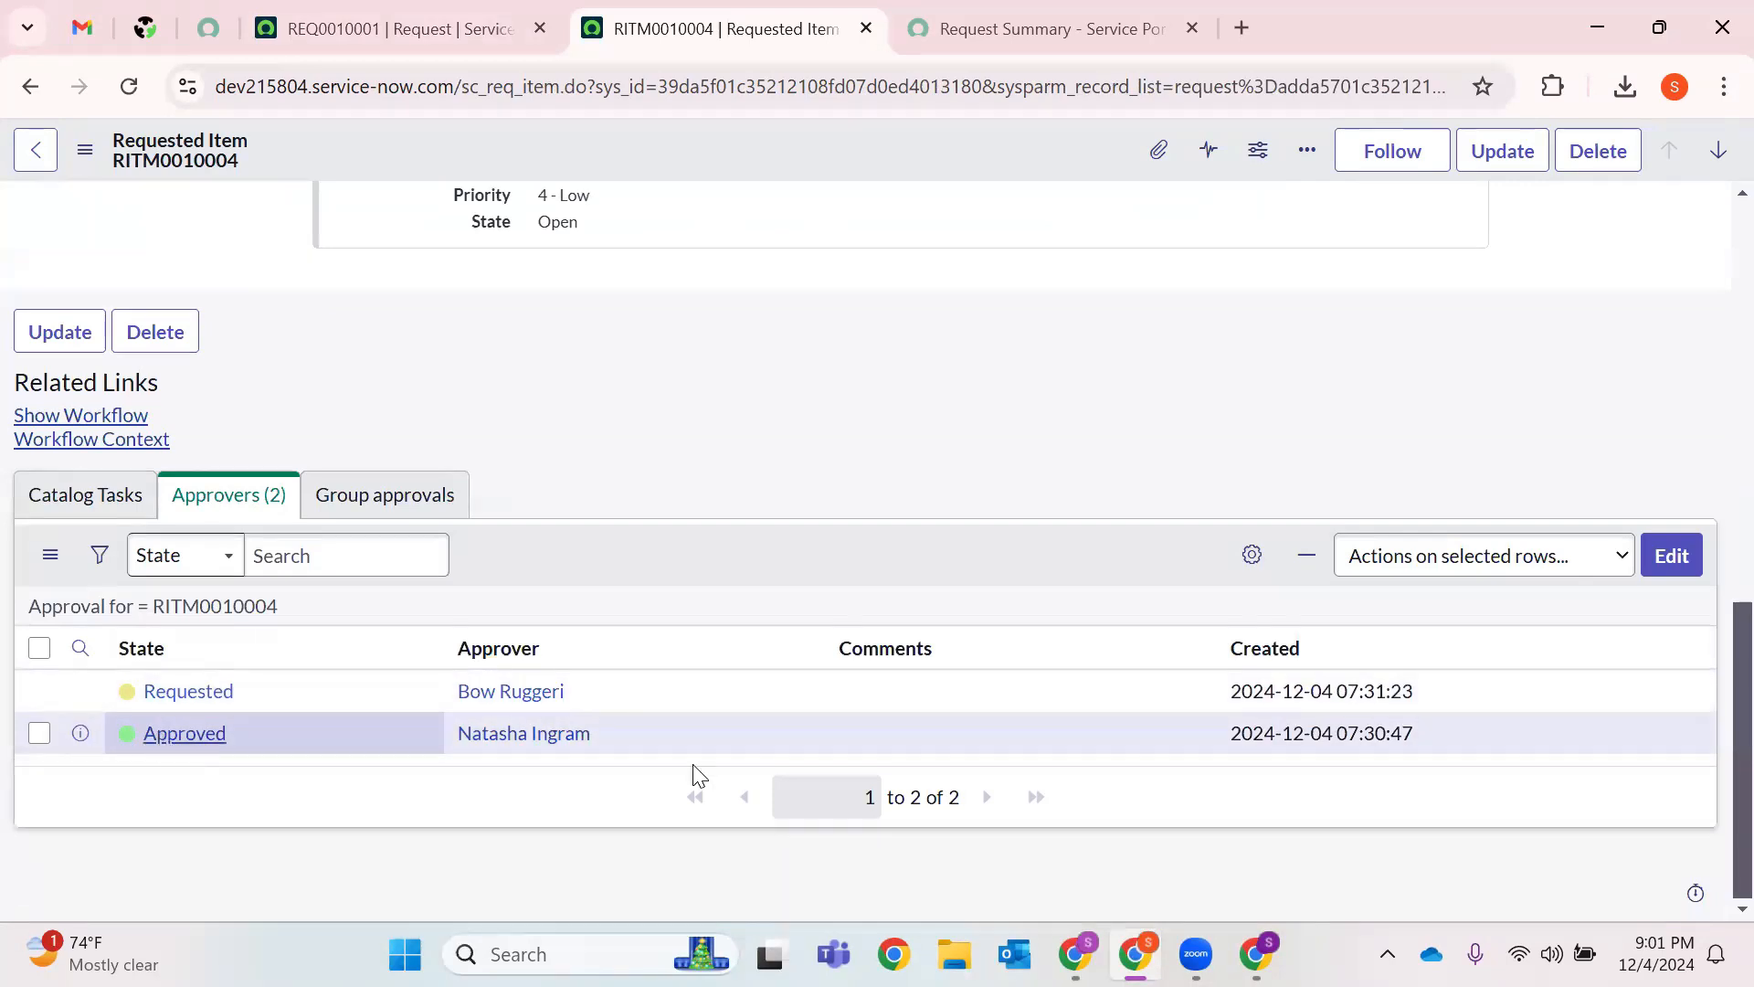
pyautogui.click(226, 734)
pyautogui.rightClick(241, 723)
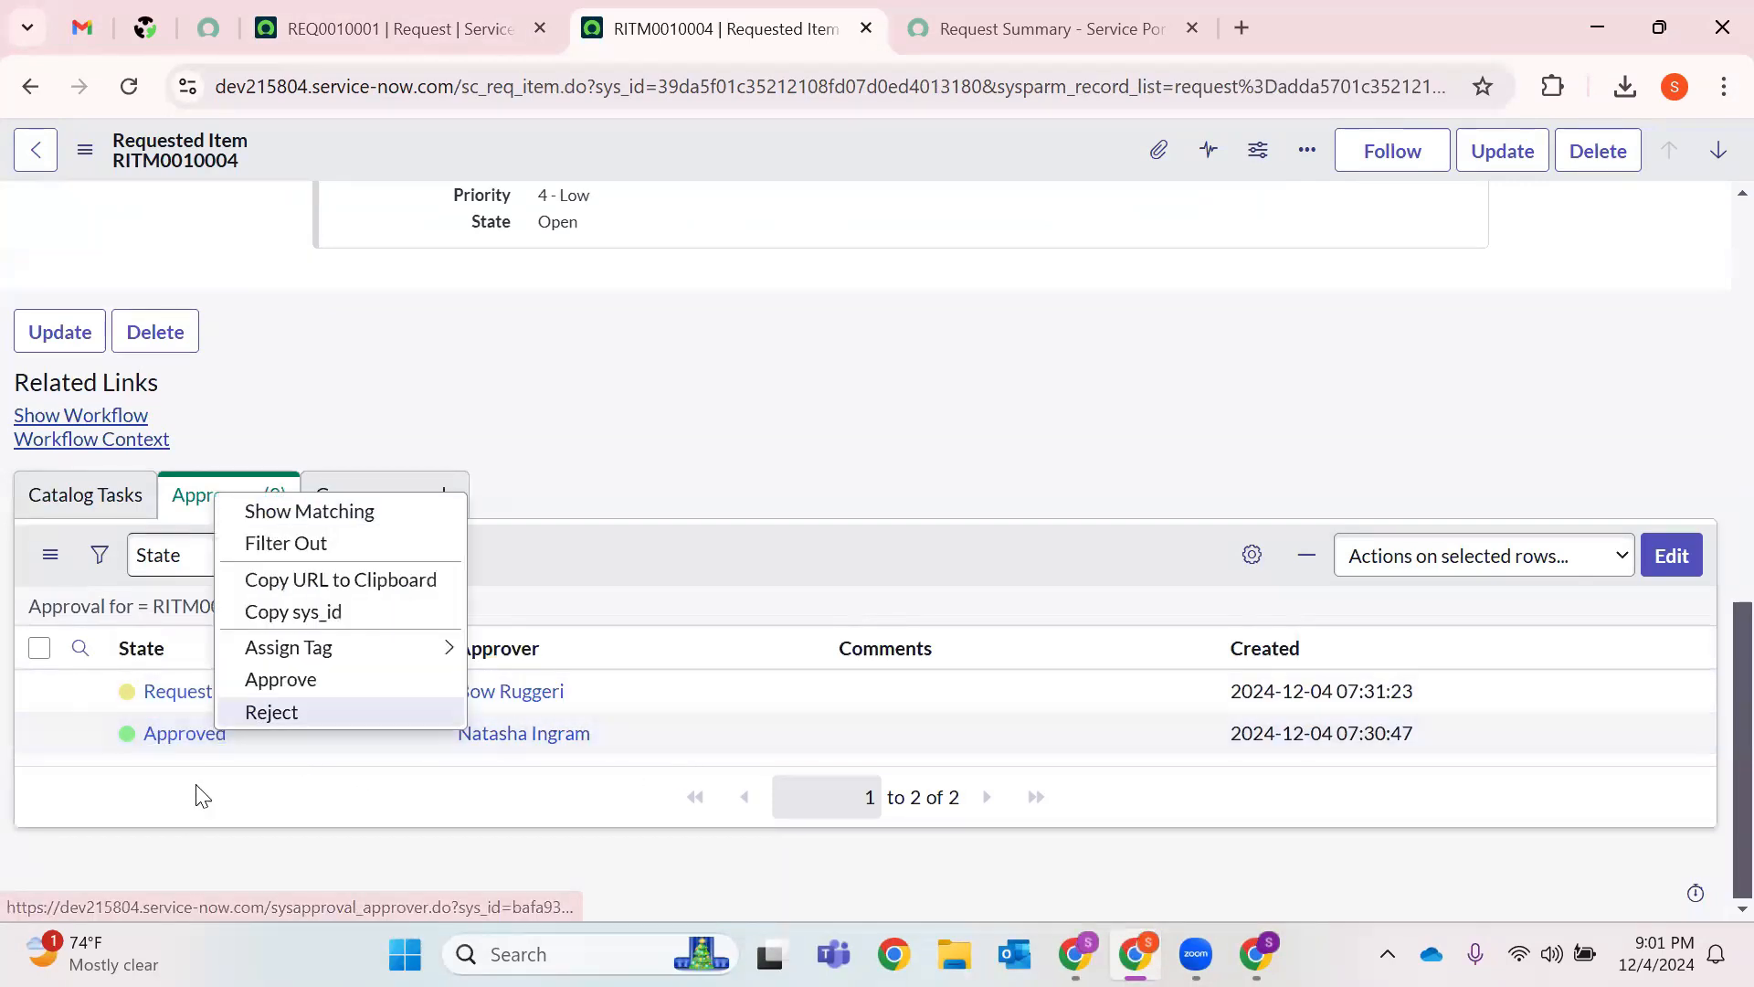
pyautogui.rightClick(215, 692)
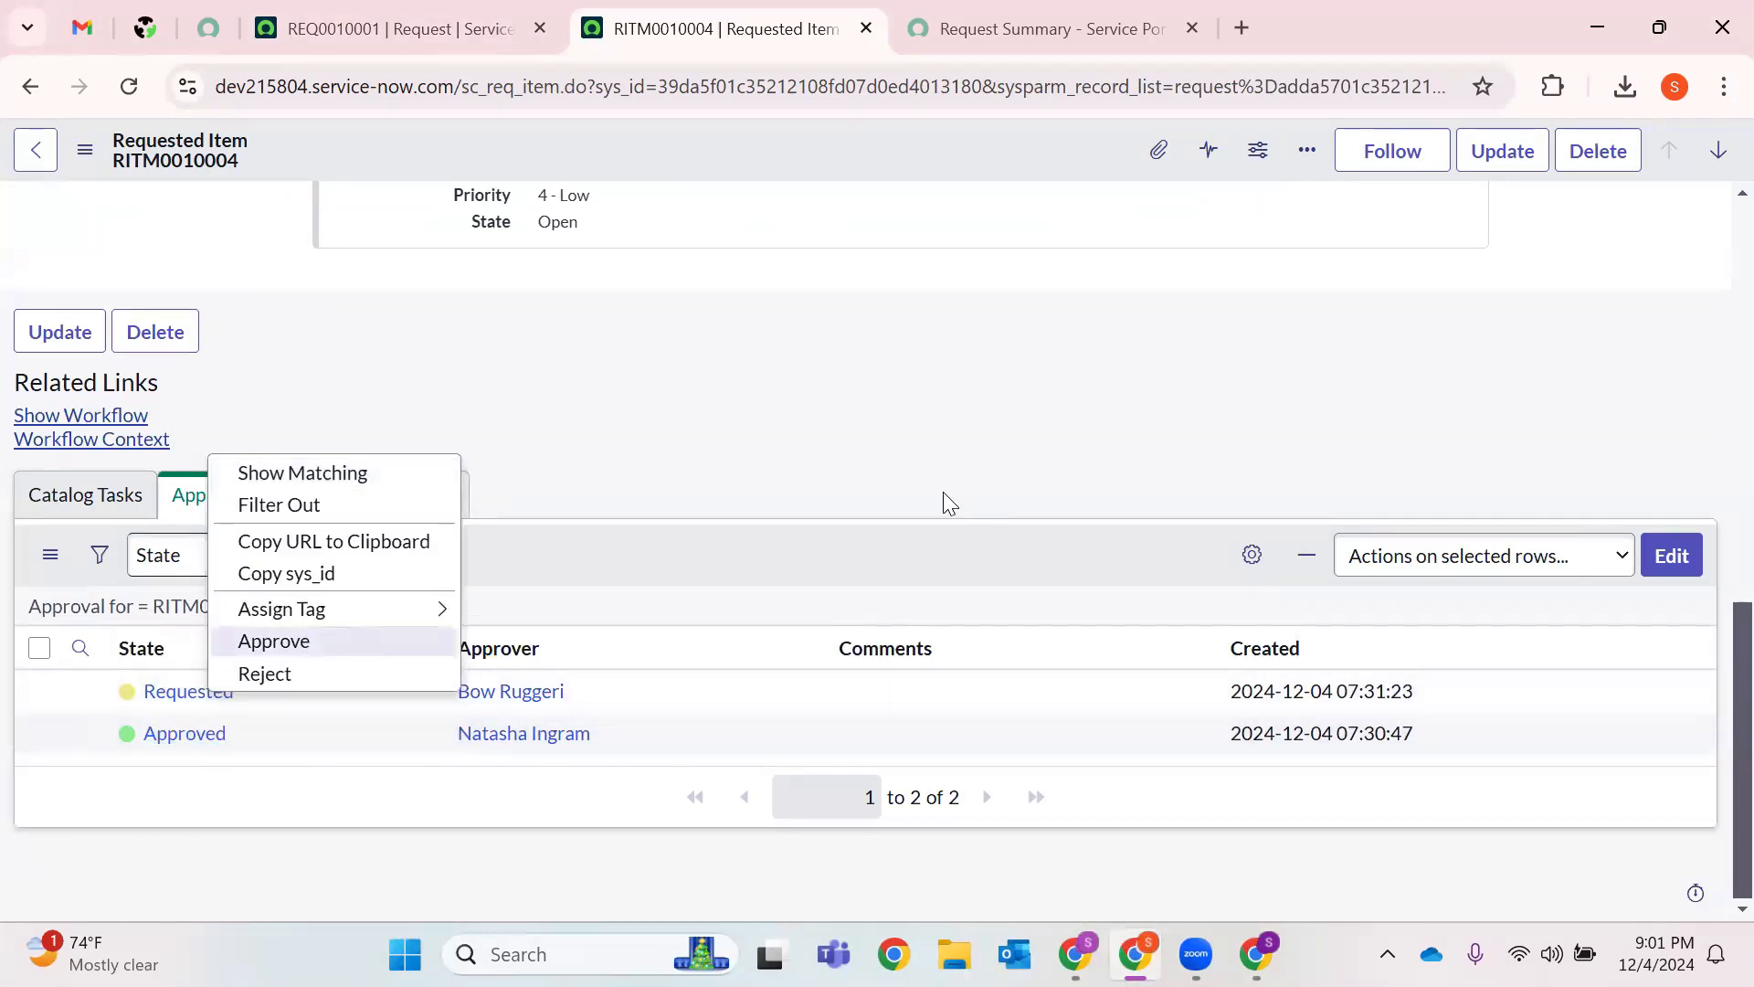
pyautogui.click(274, 641)
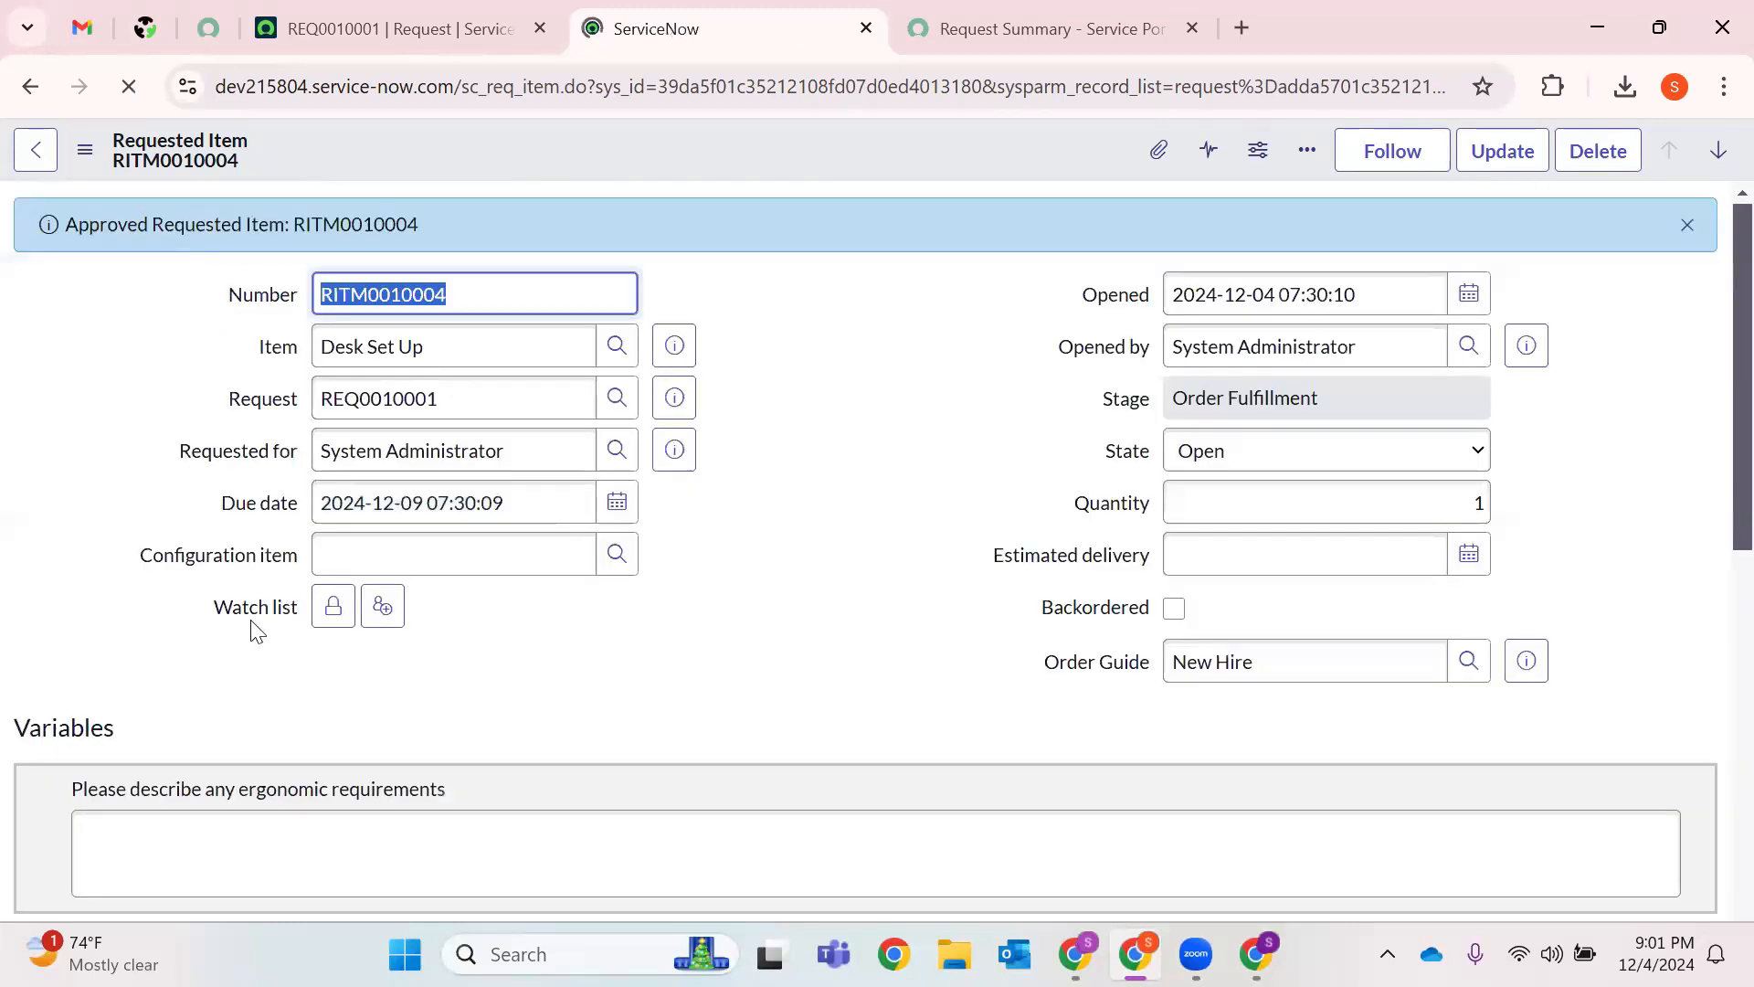
pyautogui.scroll(-10, 247, 639)
# Open catalog task SCTASK0010003 in a new tab from the Catalog Tasks list.
pyautogui.click(109, 503)
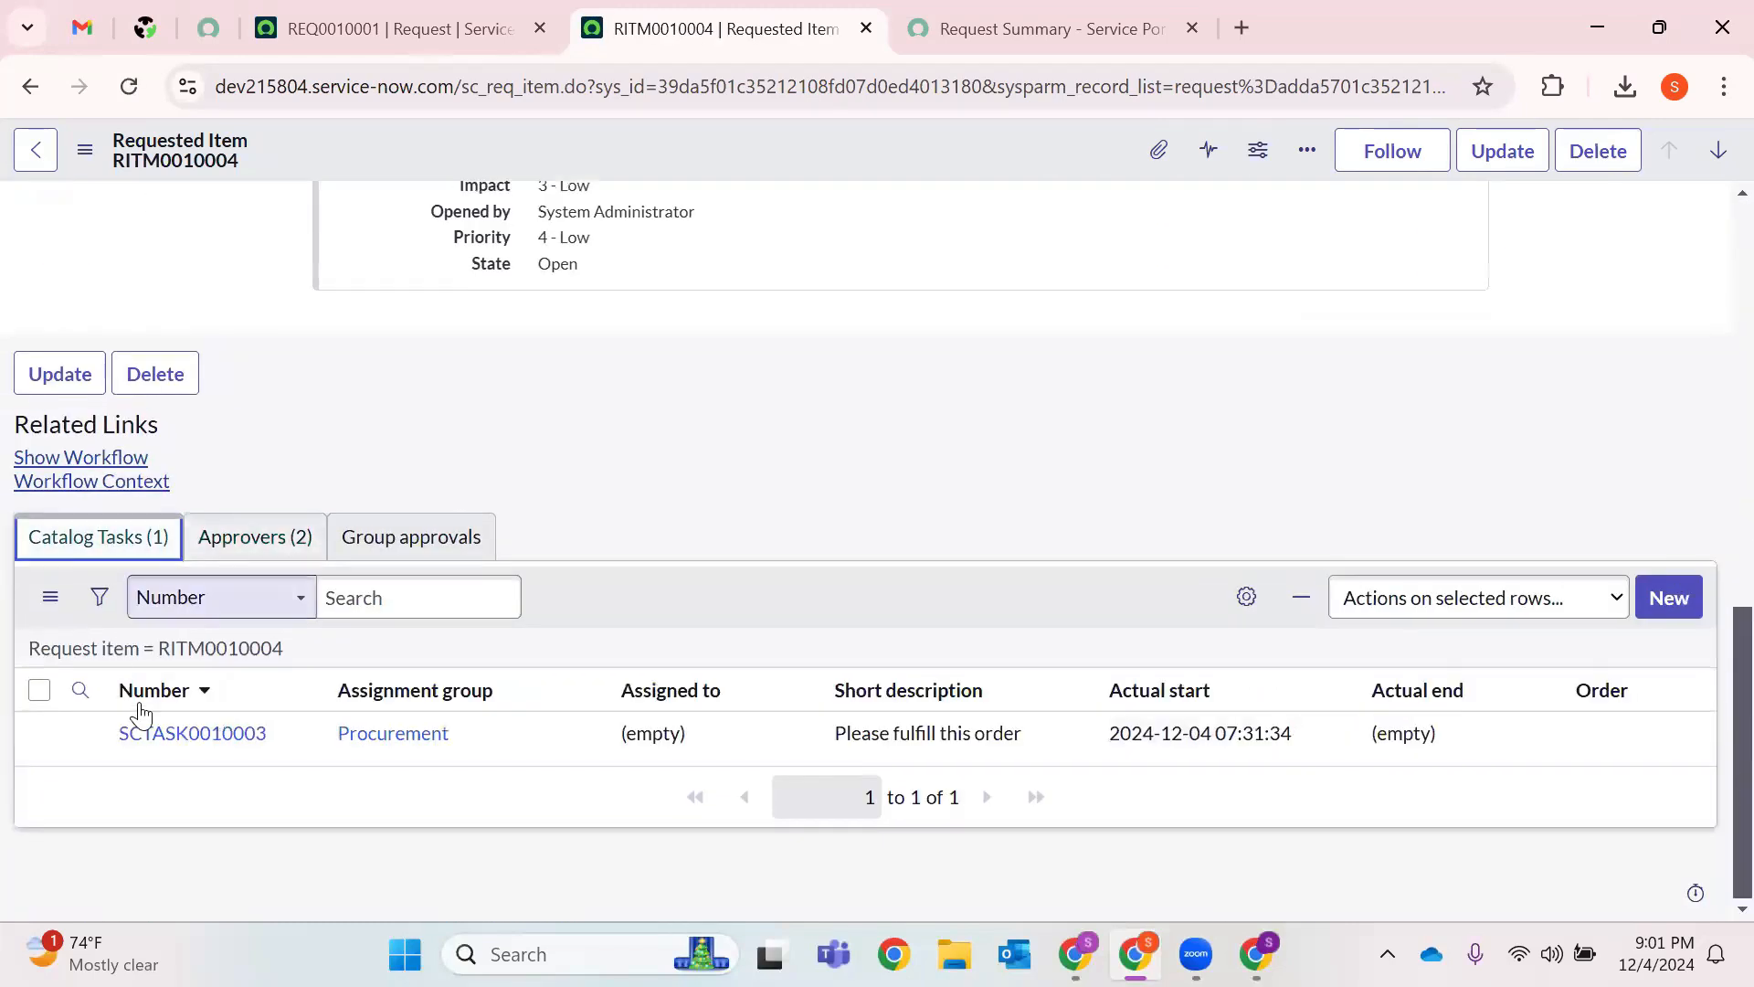
pyautogui.rightClick(147, 740)
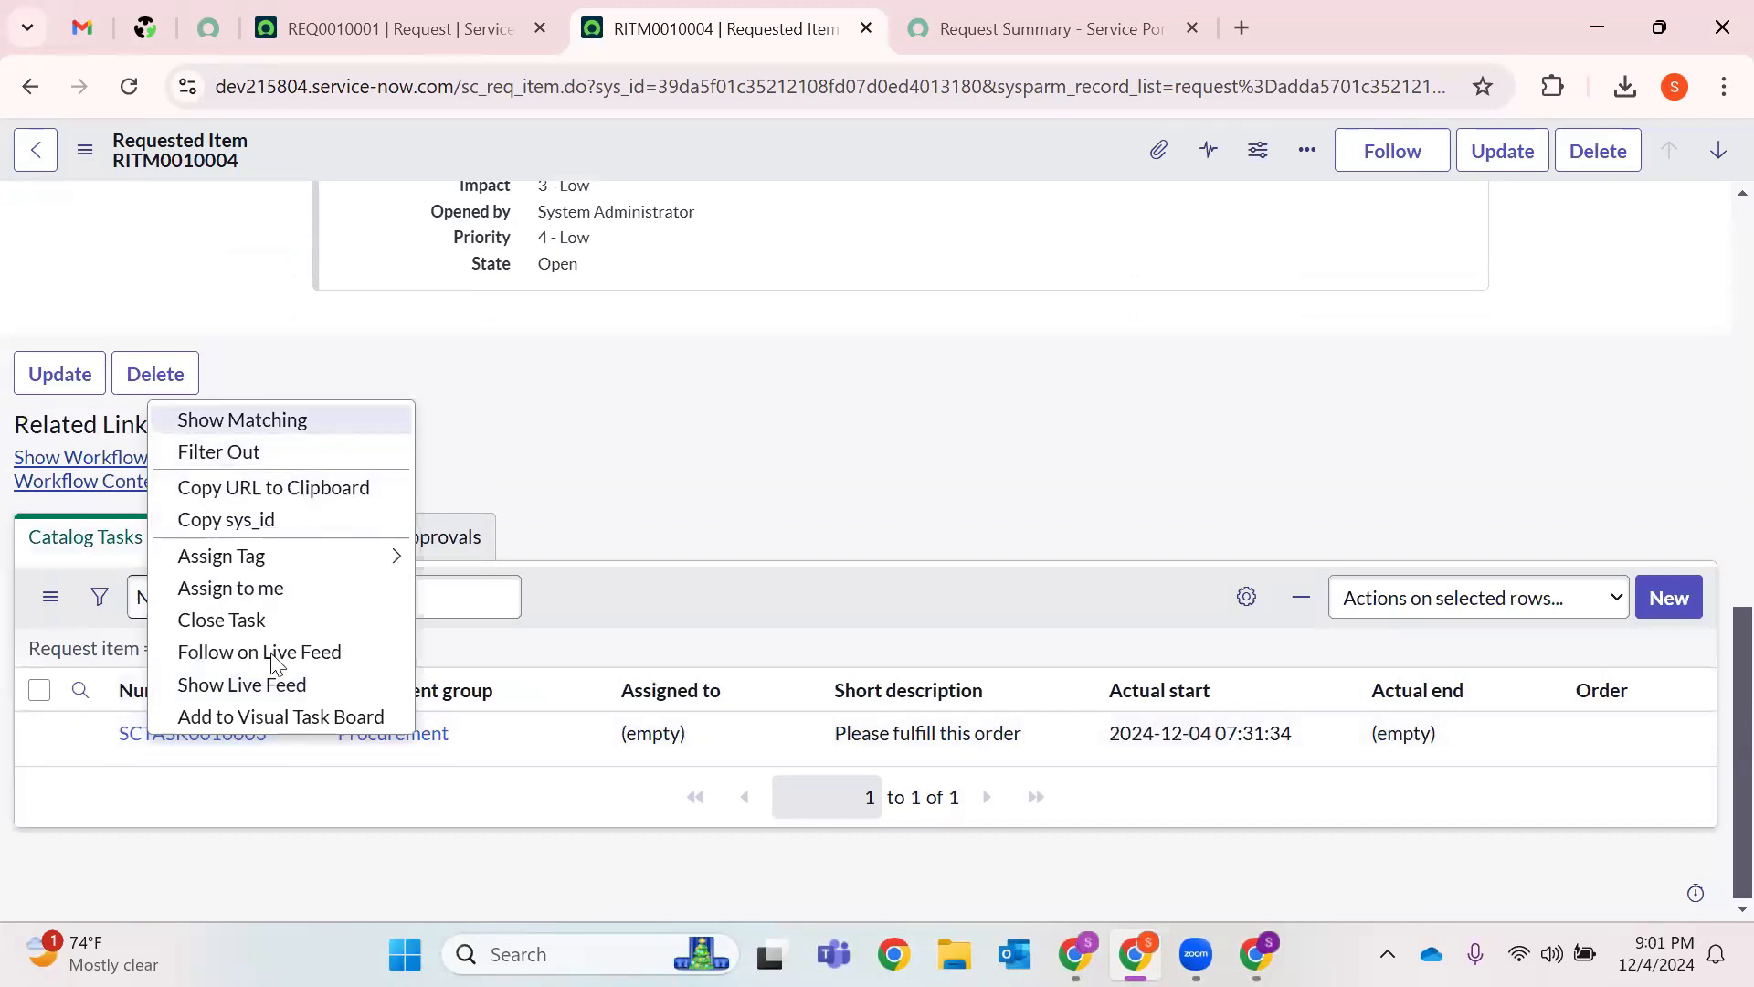
pyautogui.click(152, 771)
pyautogui.rightClick(174, 732)
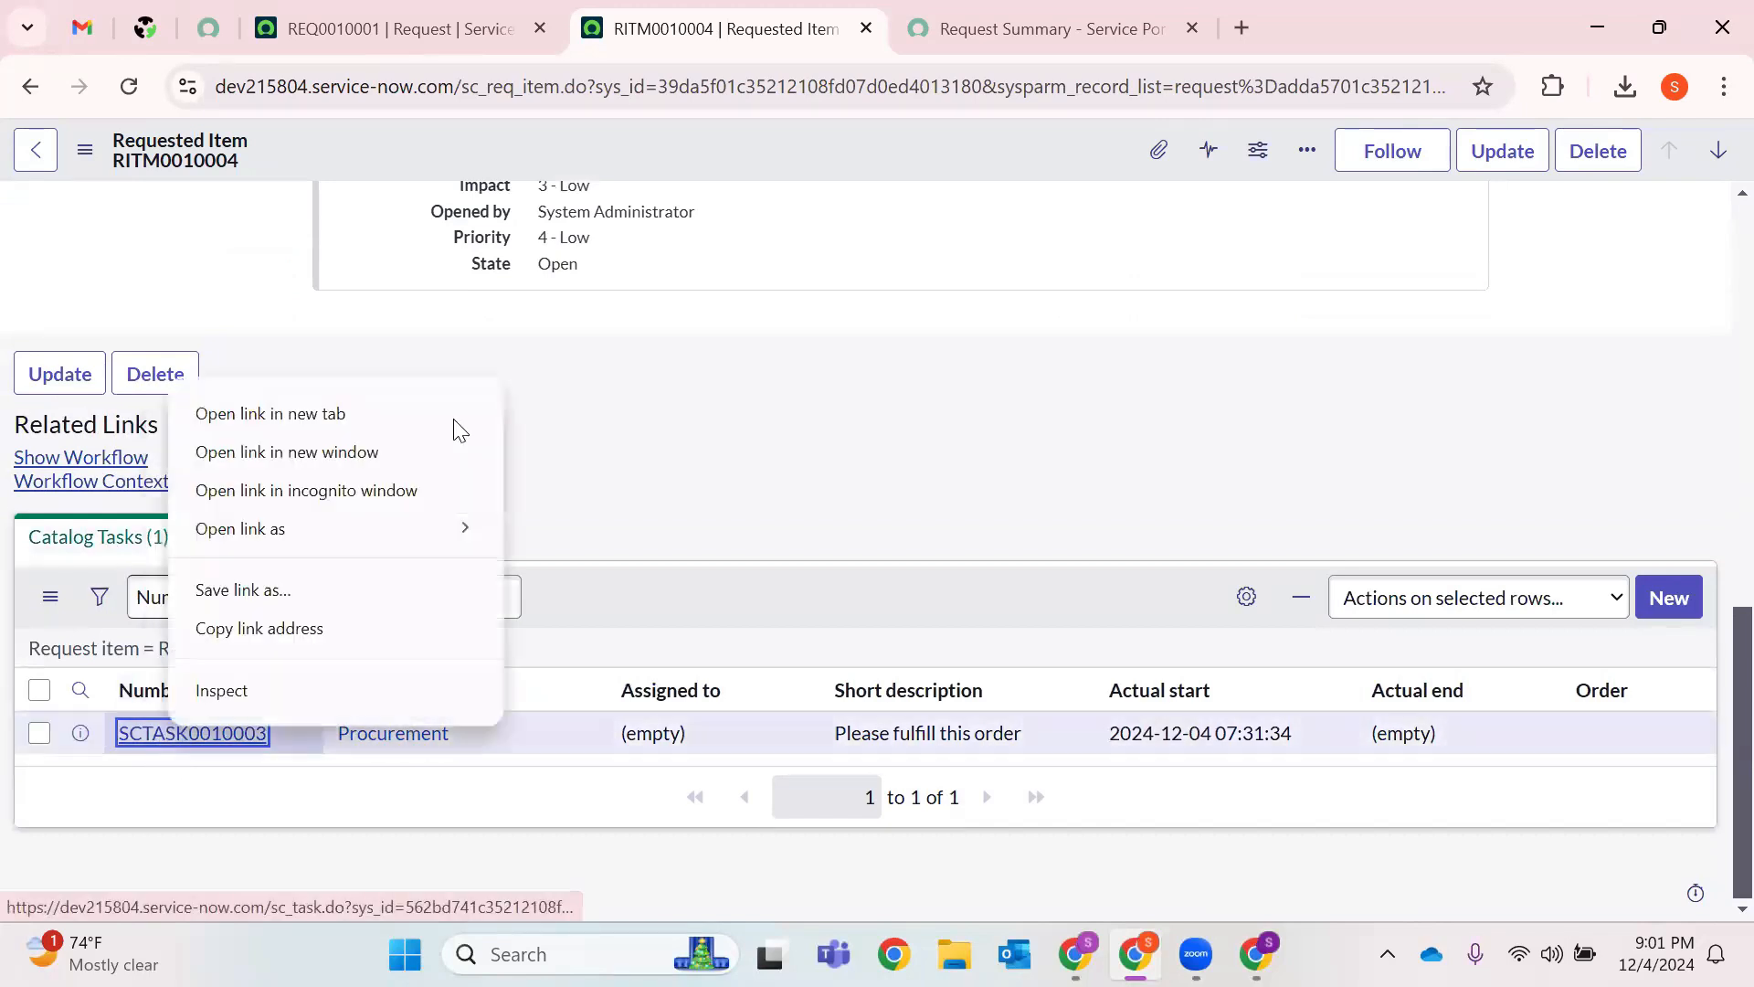
pyautogui.click(429, 416)
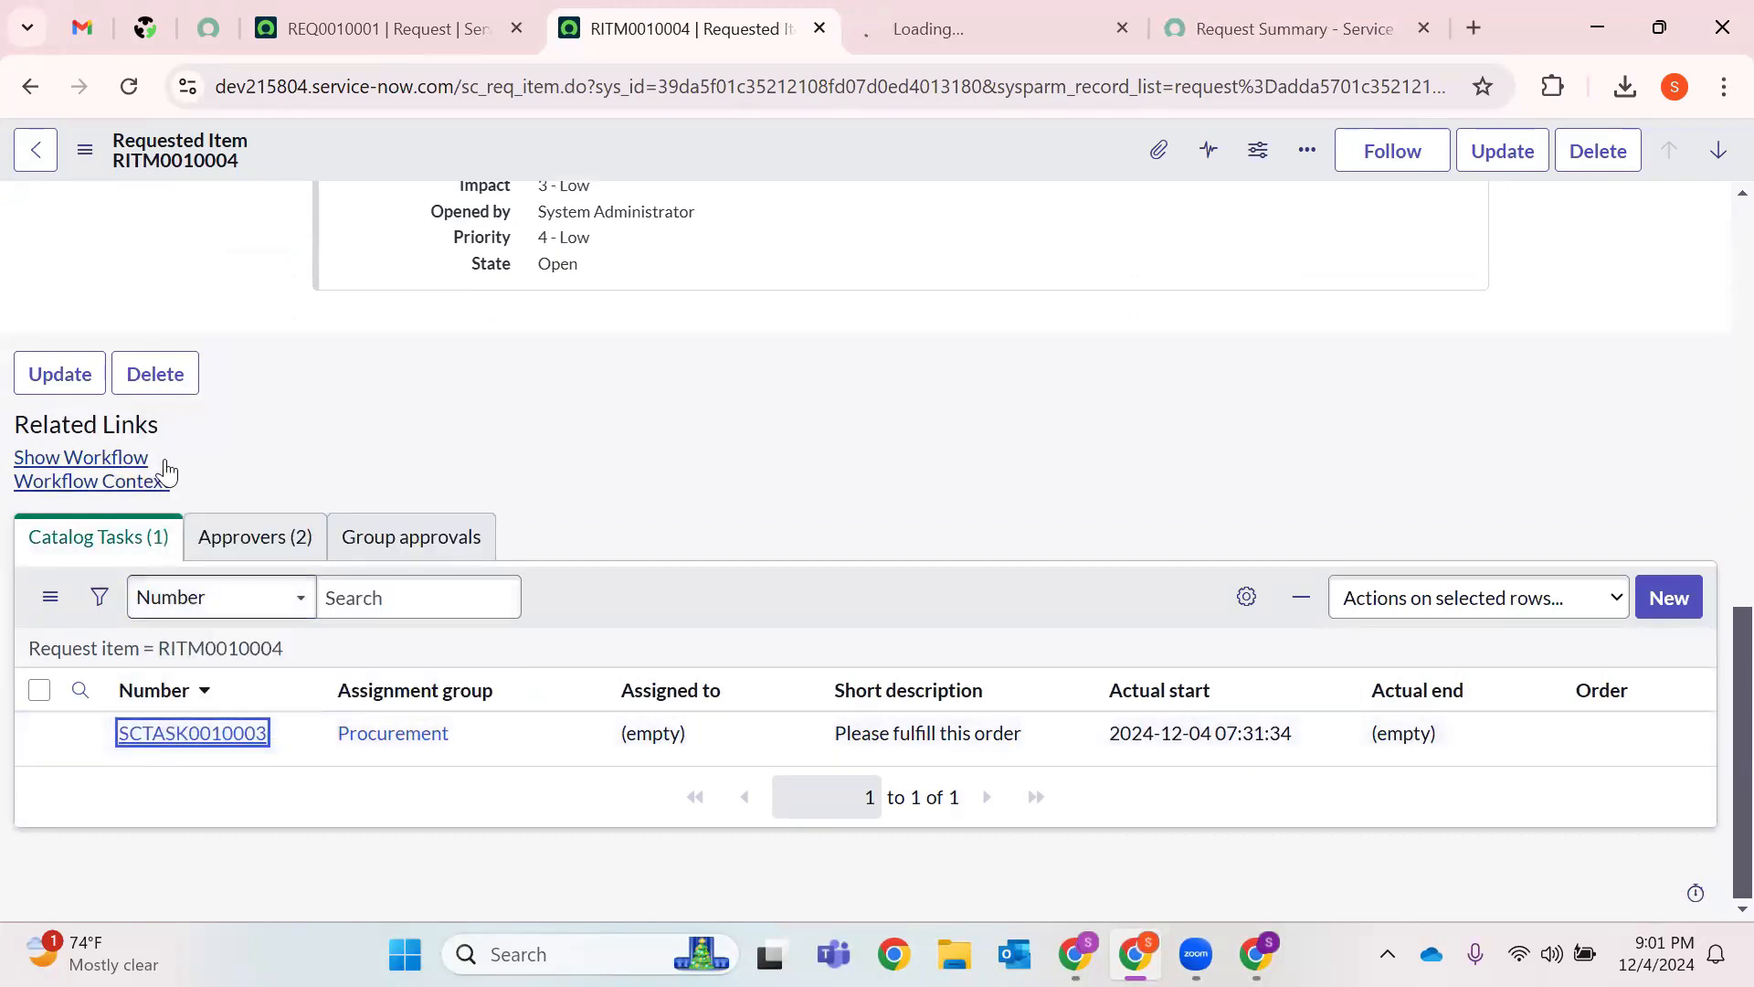
# Open the Workflow Context of RITM0010004.
pyautogui.click(92, 481)
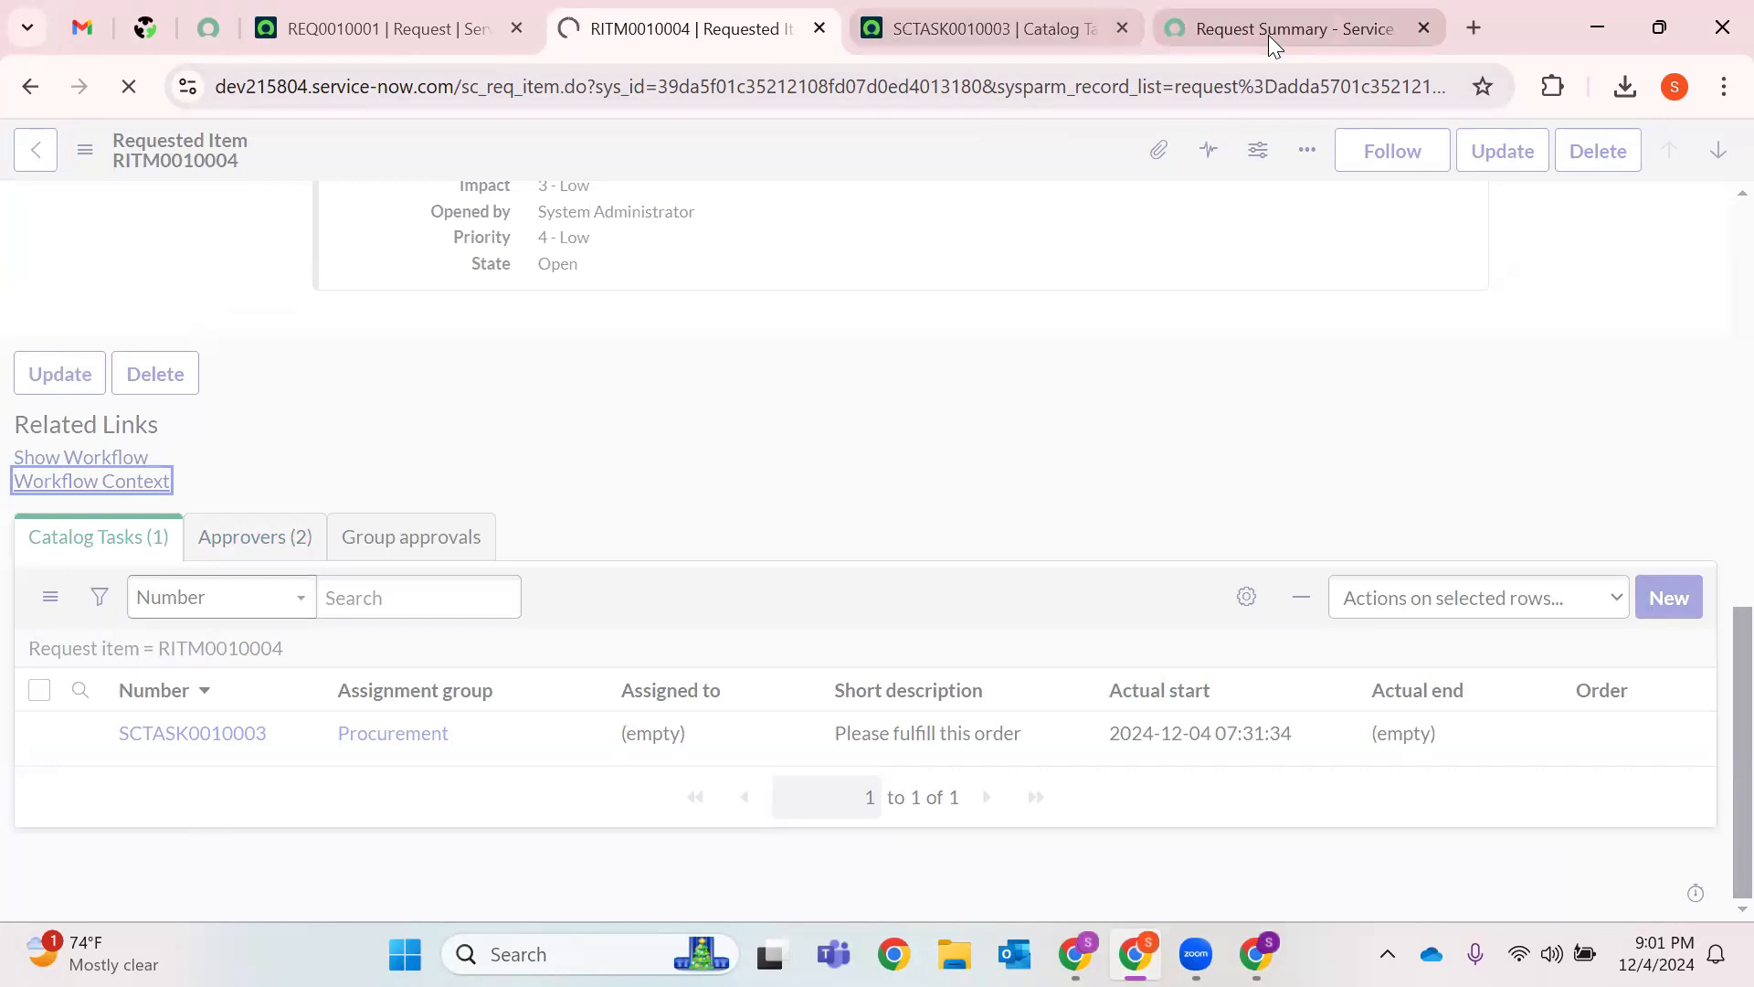
pyautogui.scroll(-5, 117, 475)
pyautogui.click(117, 478)
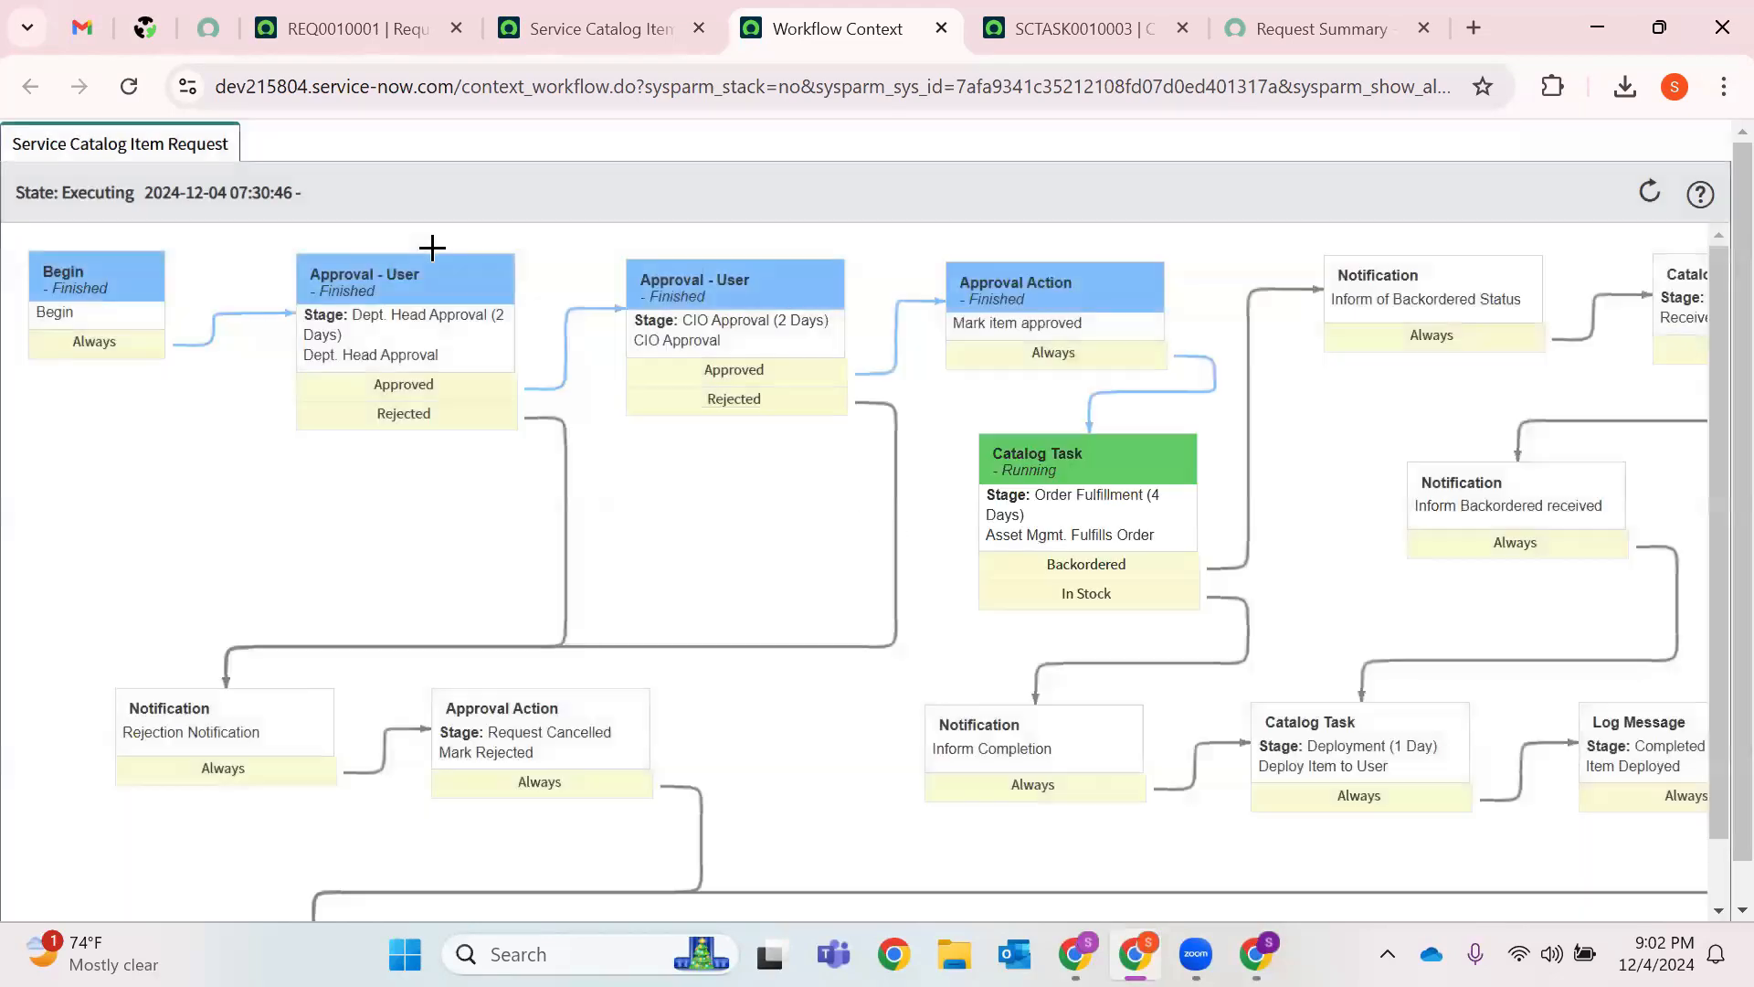
# Inspect the detail cards of the workflow diagram's activities.
pyautogui.scroll(-1, 685, 500)
pyautogui.scroll(1, 411, 423)
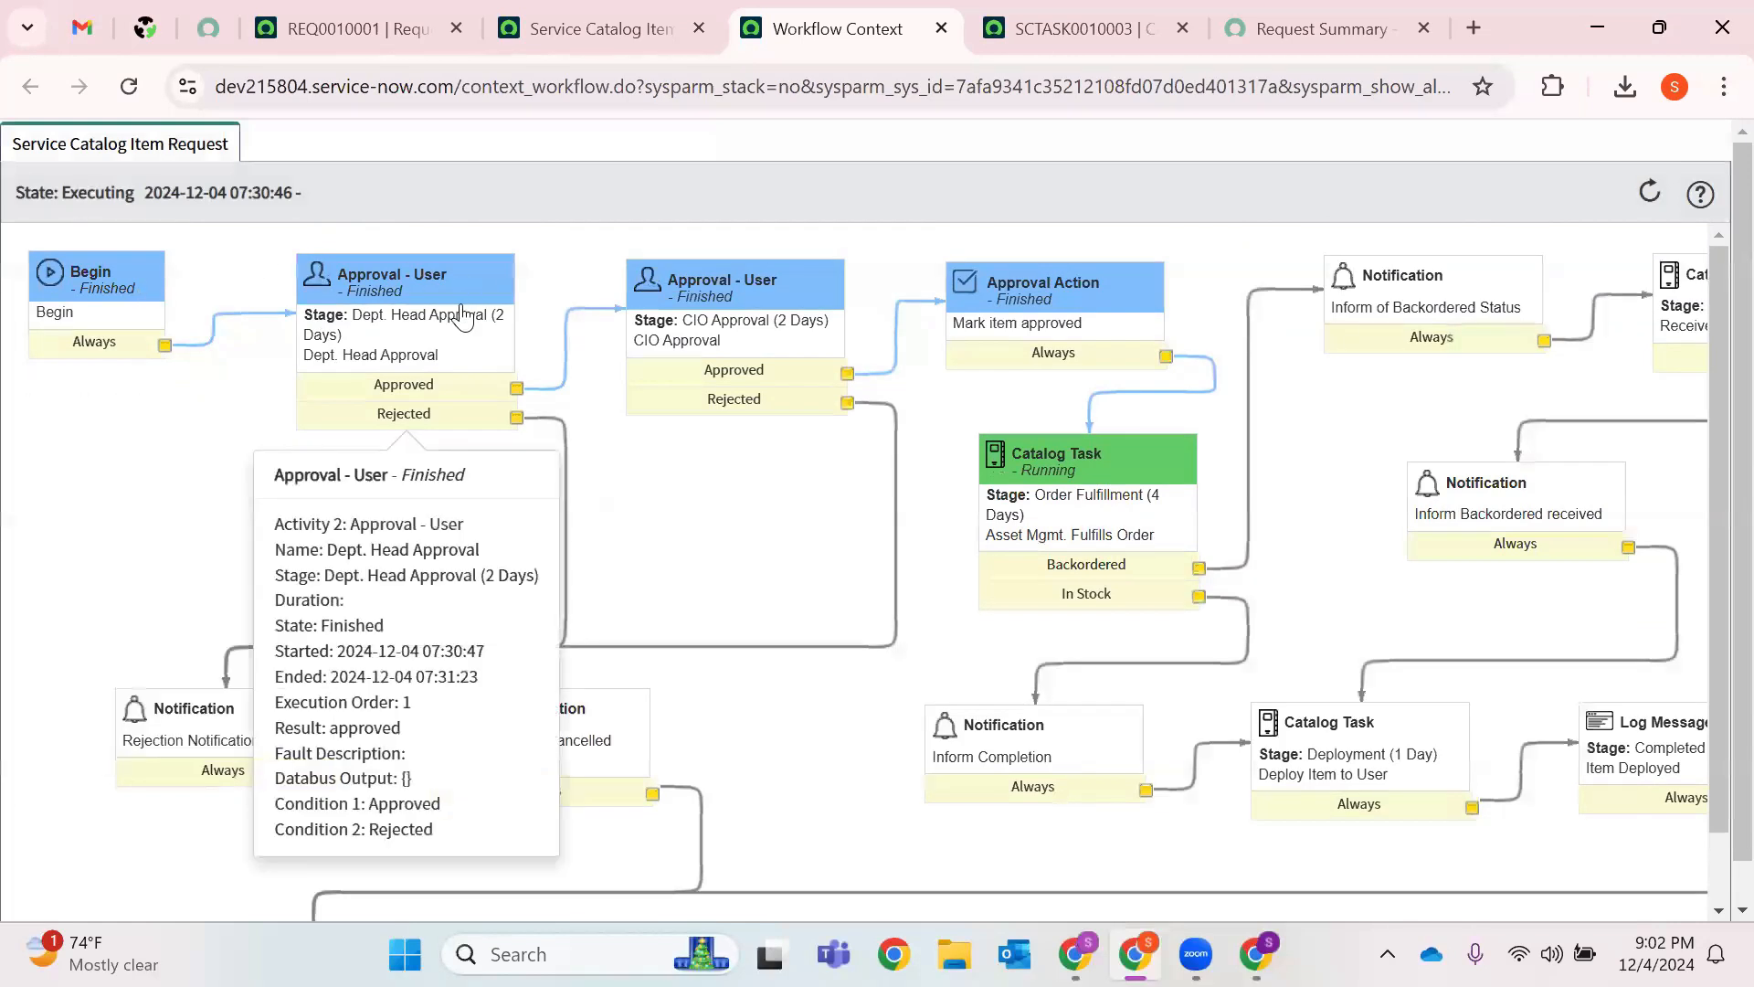
pyautogui.moveTo(742, 343)
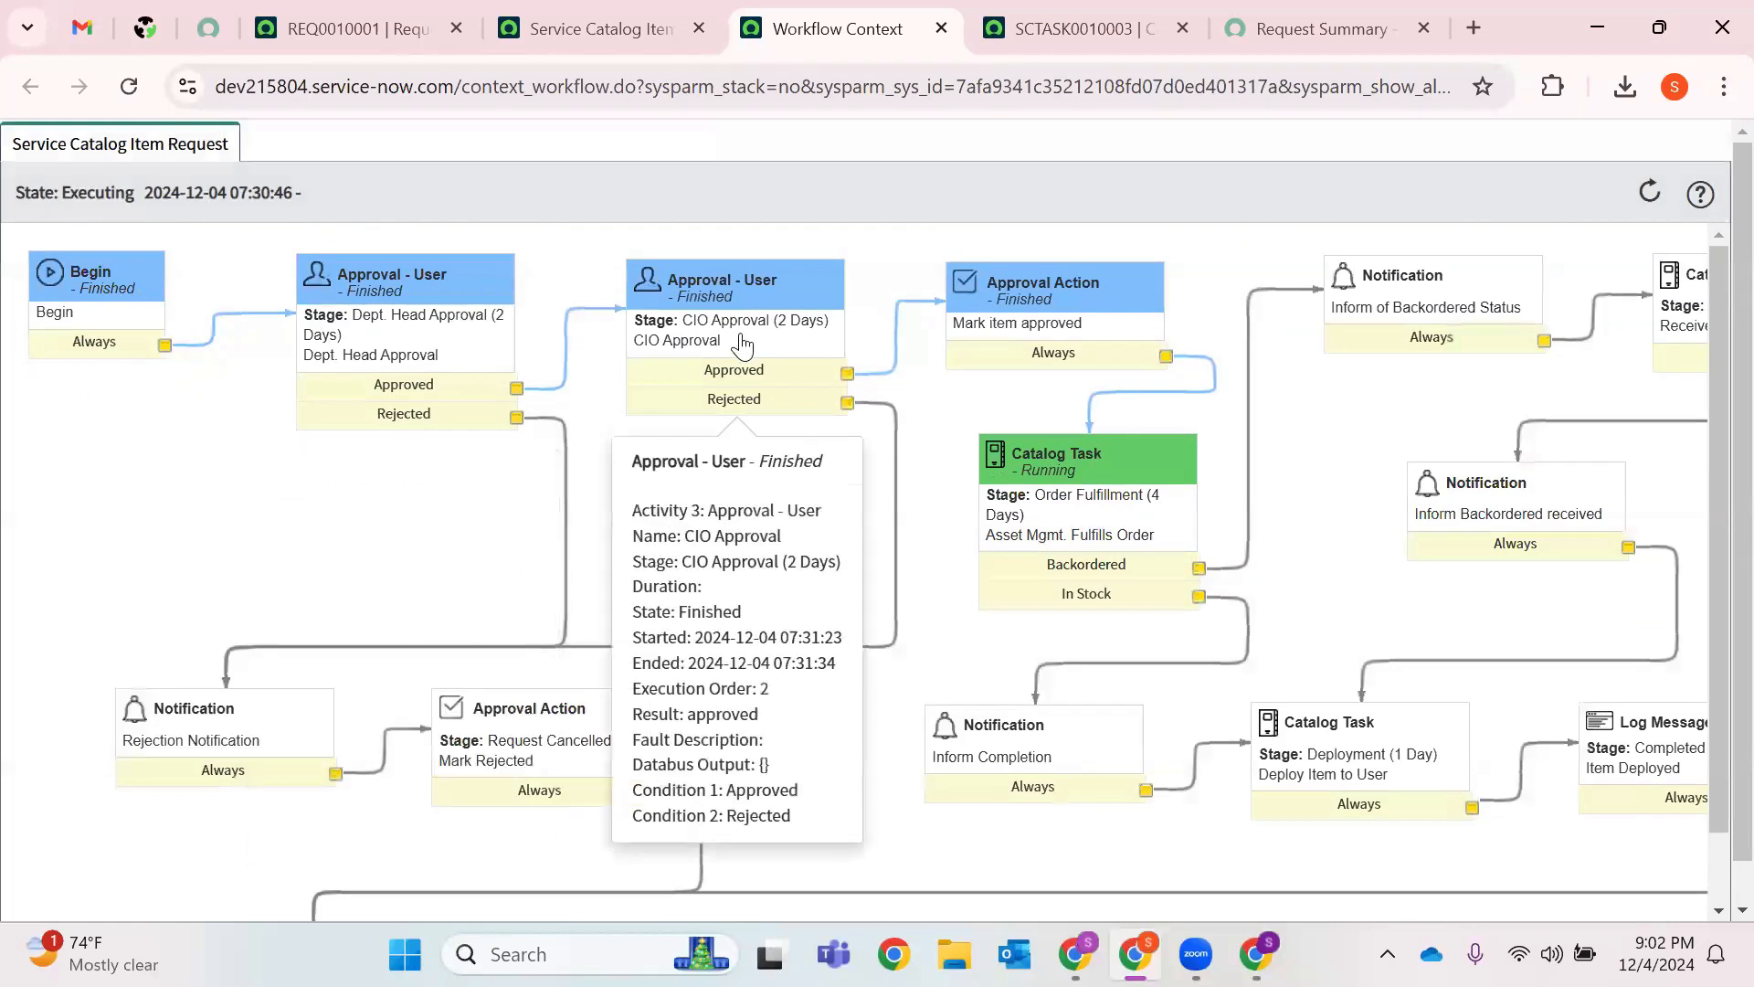
pyautogui.moveTo(1003, 343)
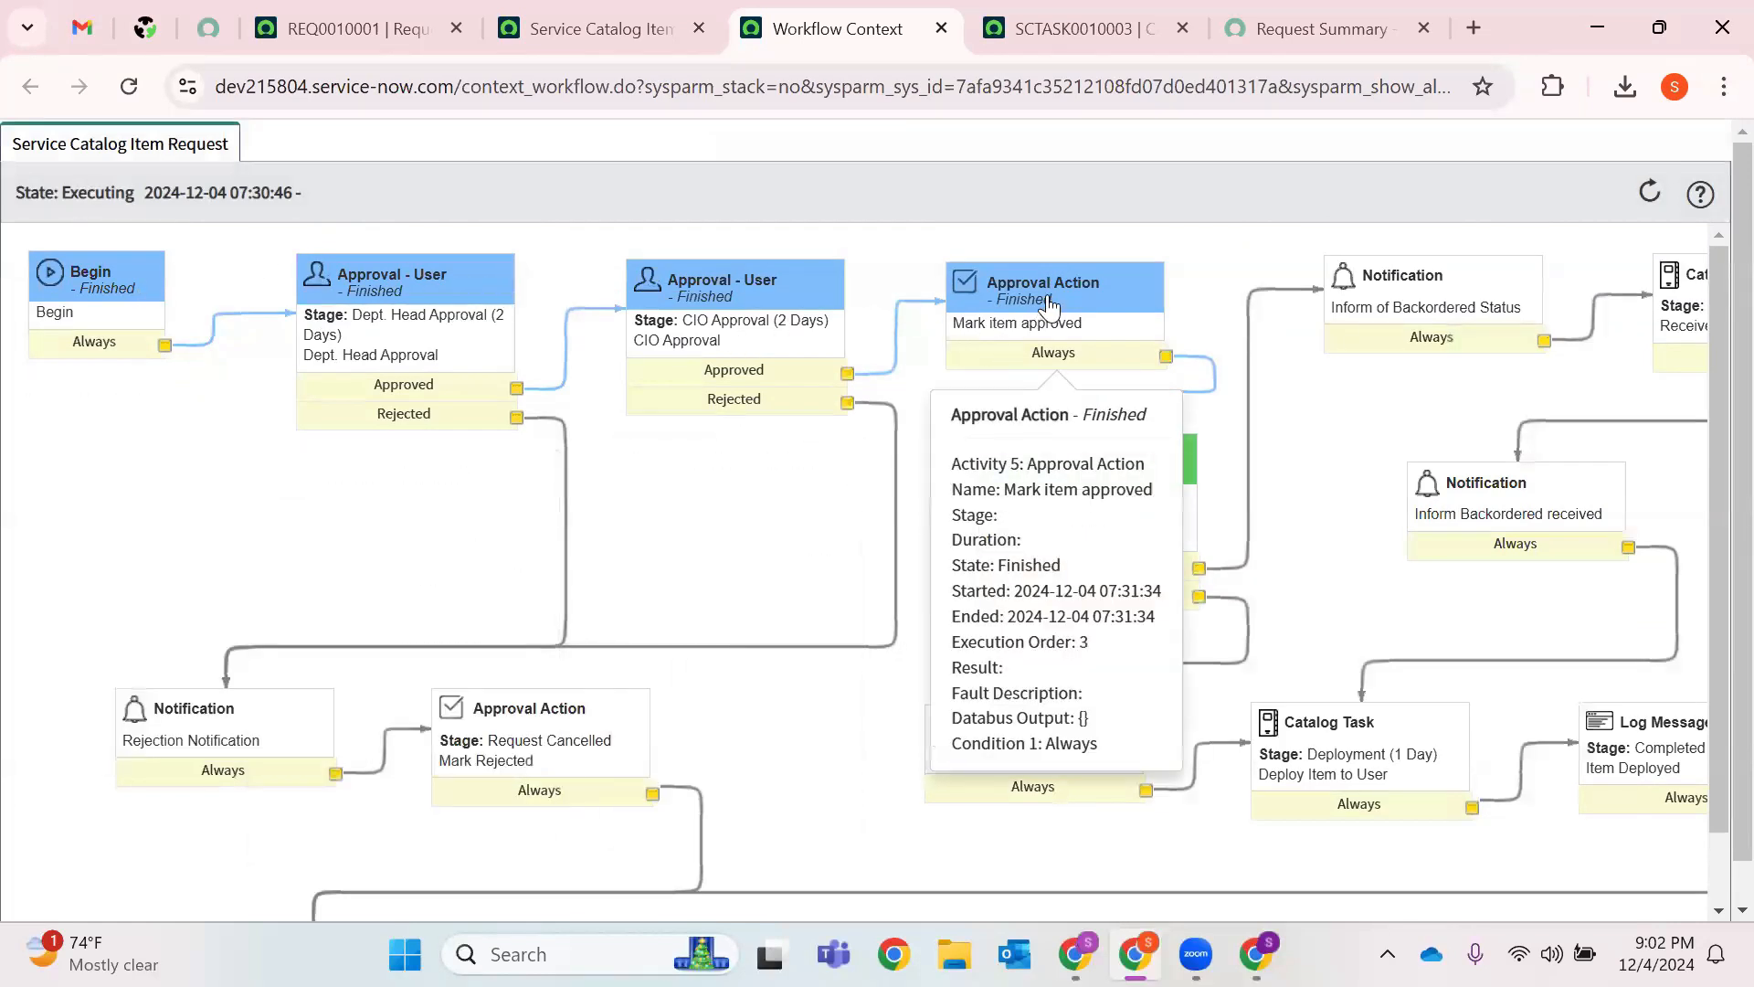
pyautogui.moveTo(1122, 473)
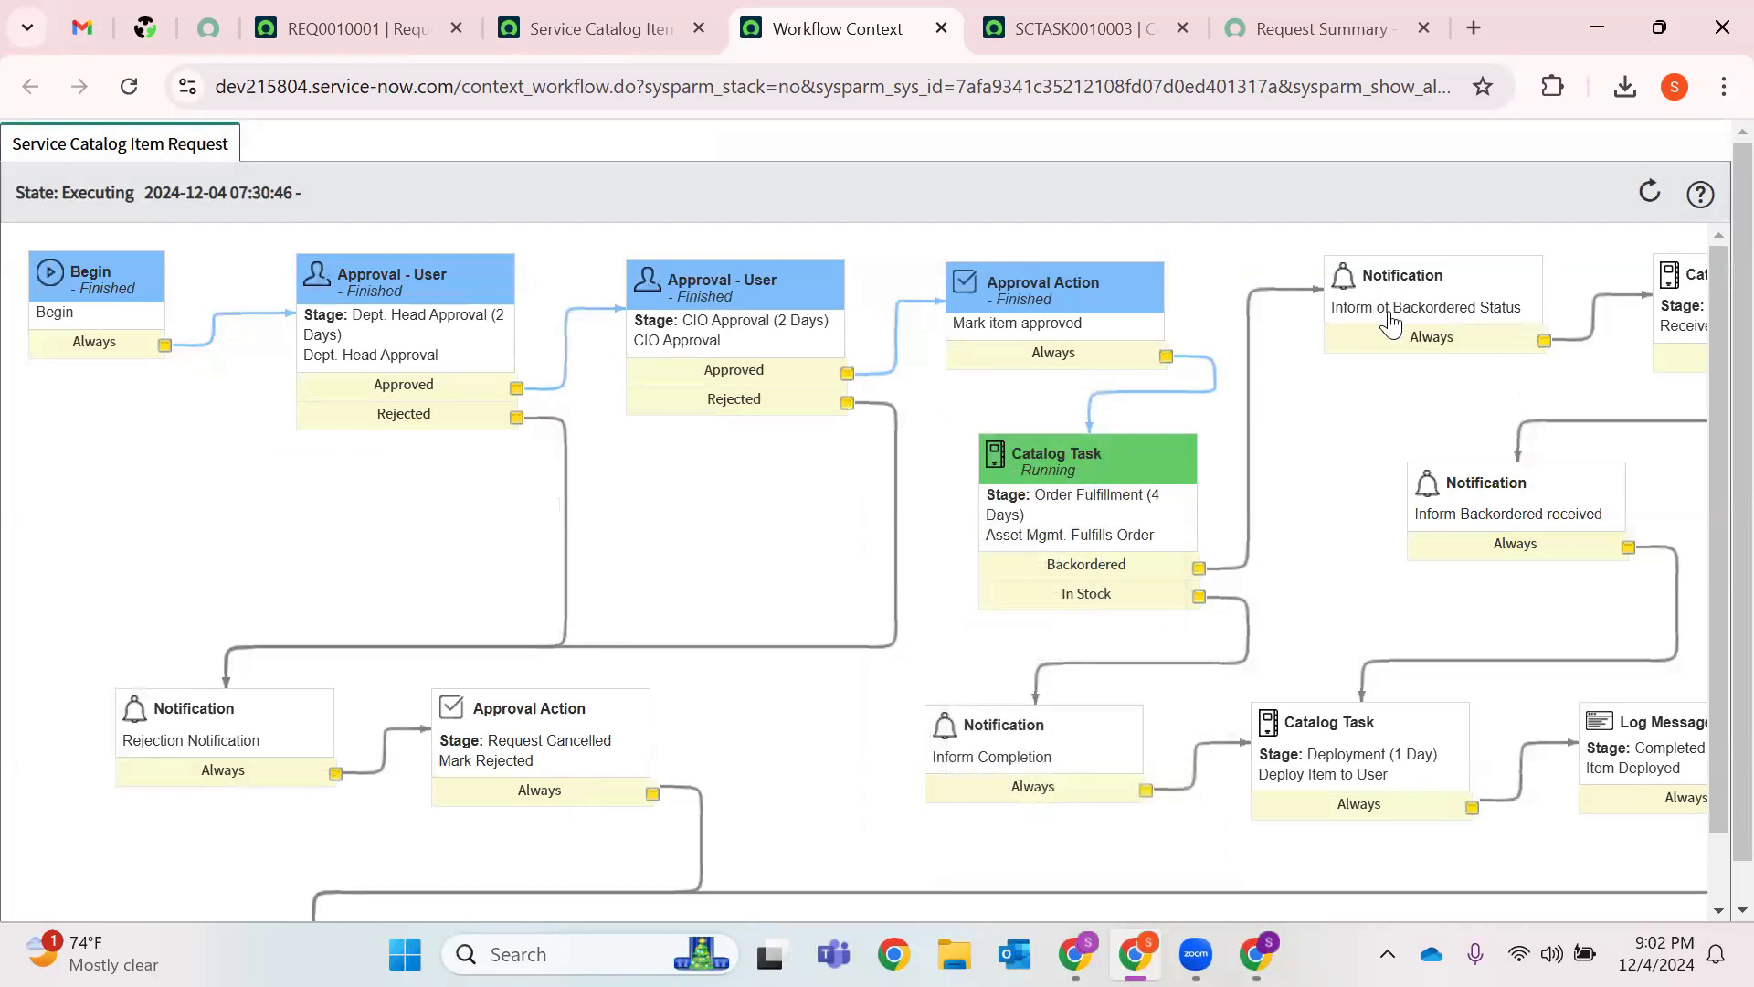
pyautogui.moveTo(1496, 318)
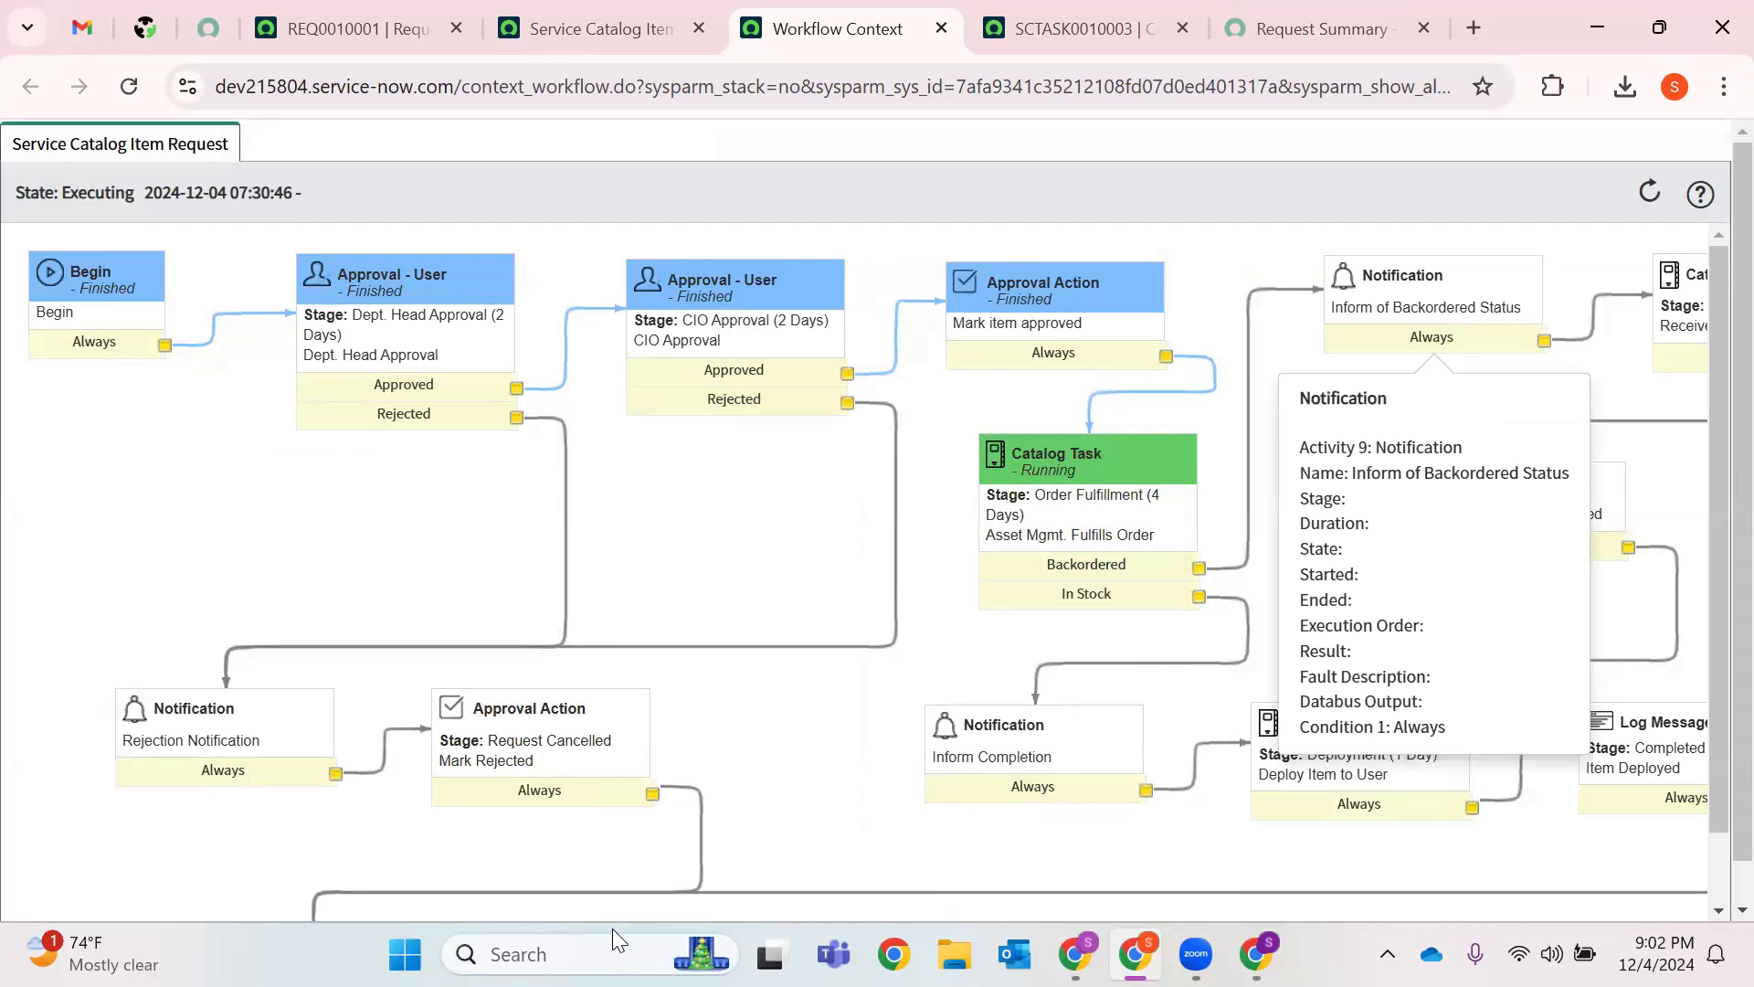
pyautogui.scroll(-1, 1250, 825)
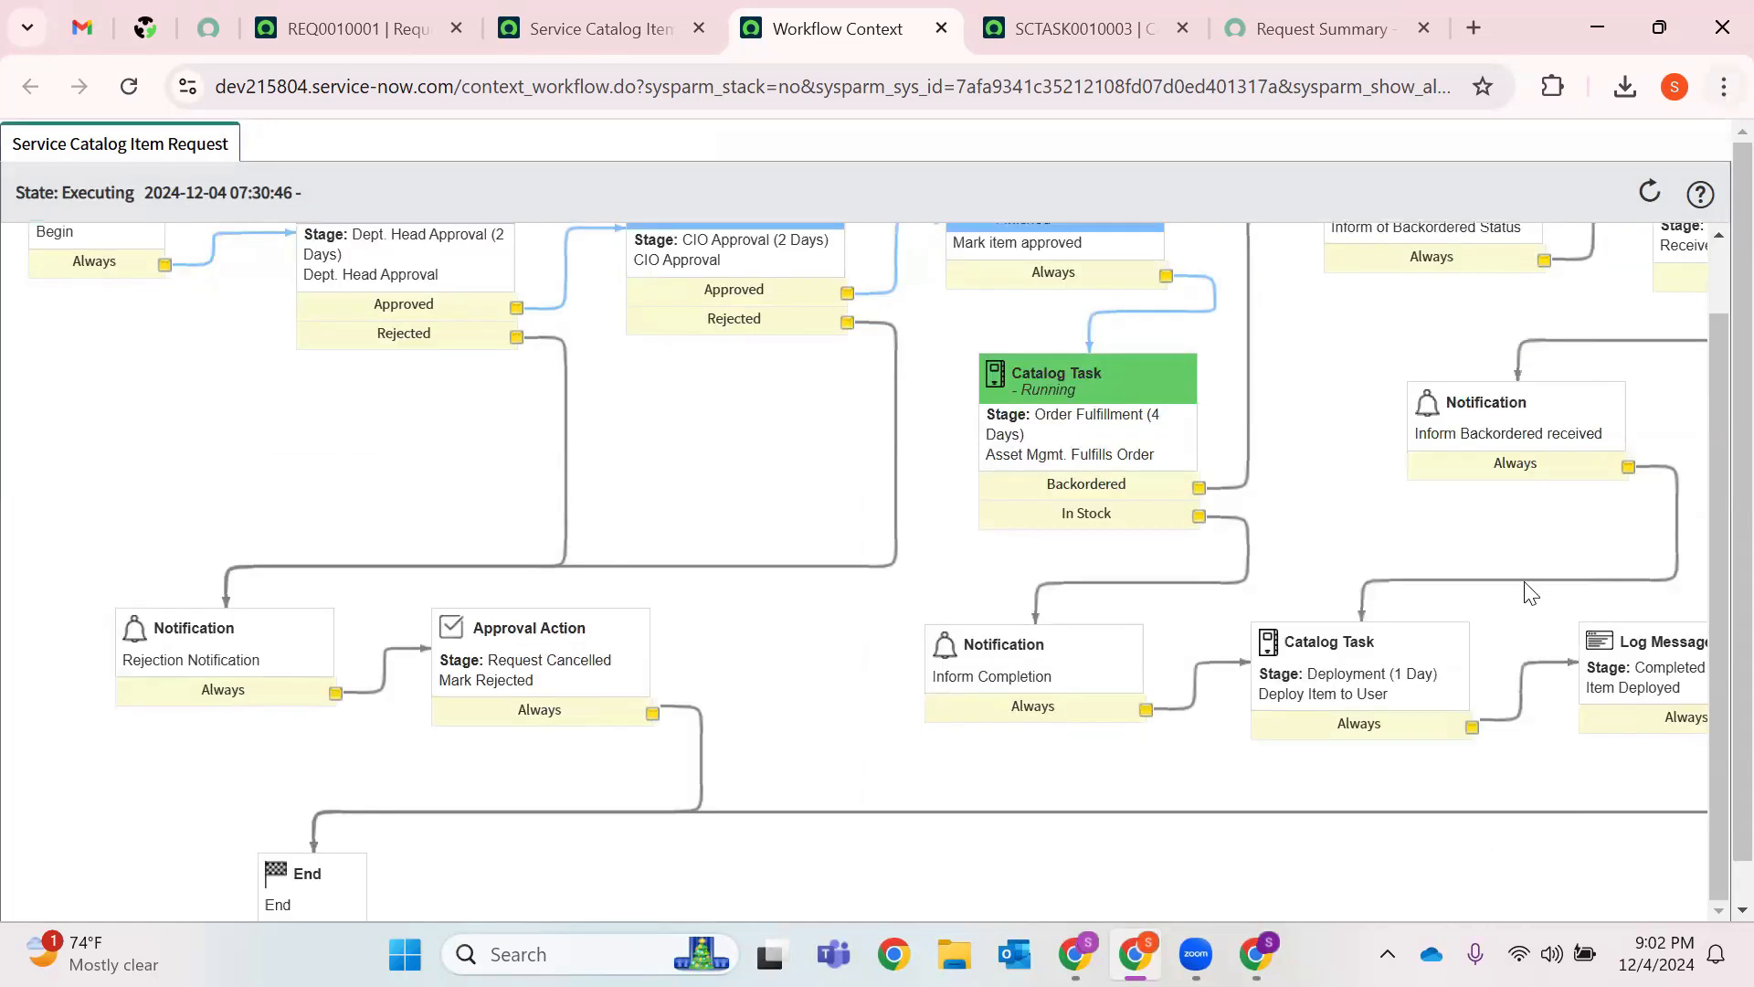
# Zoom the browser to 80% and inspect the remaining activities across the full flow.
pyautogui.click(1723, 87)
pyautogui.click(1539, 636)
pyautogui.click(1540, 636)
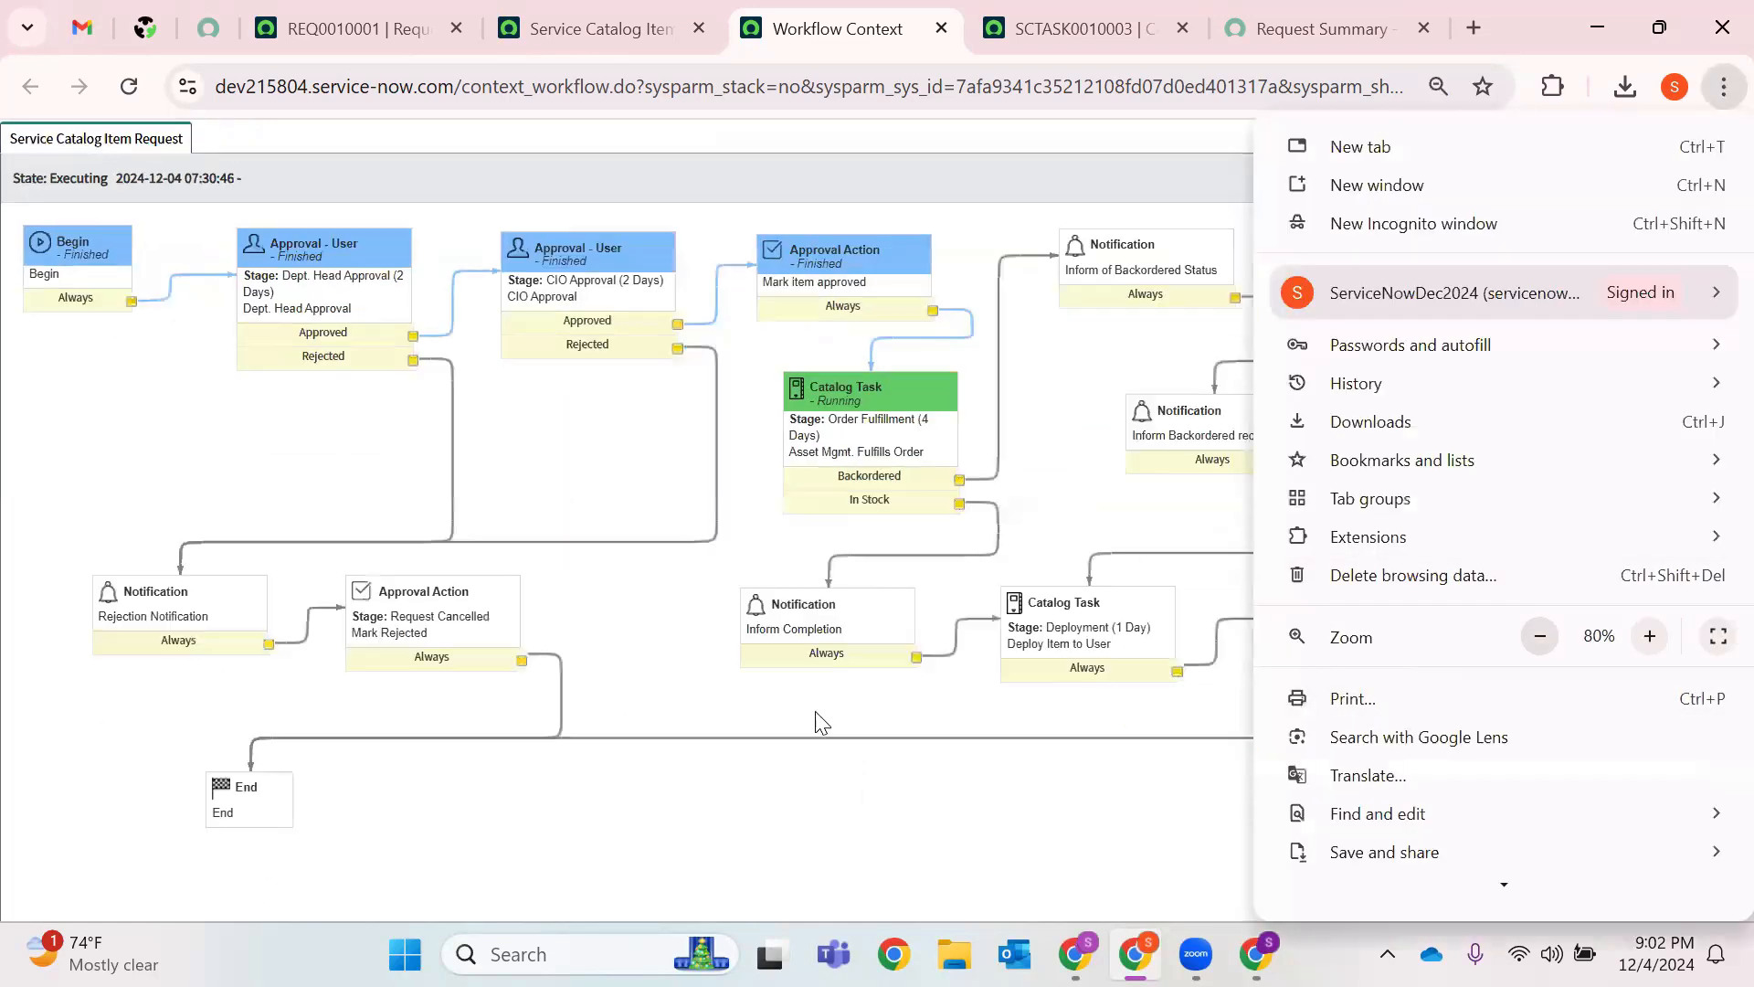
pyautogui.press('Escape')
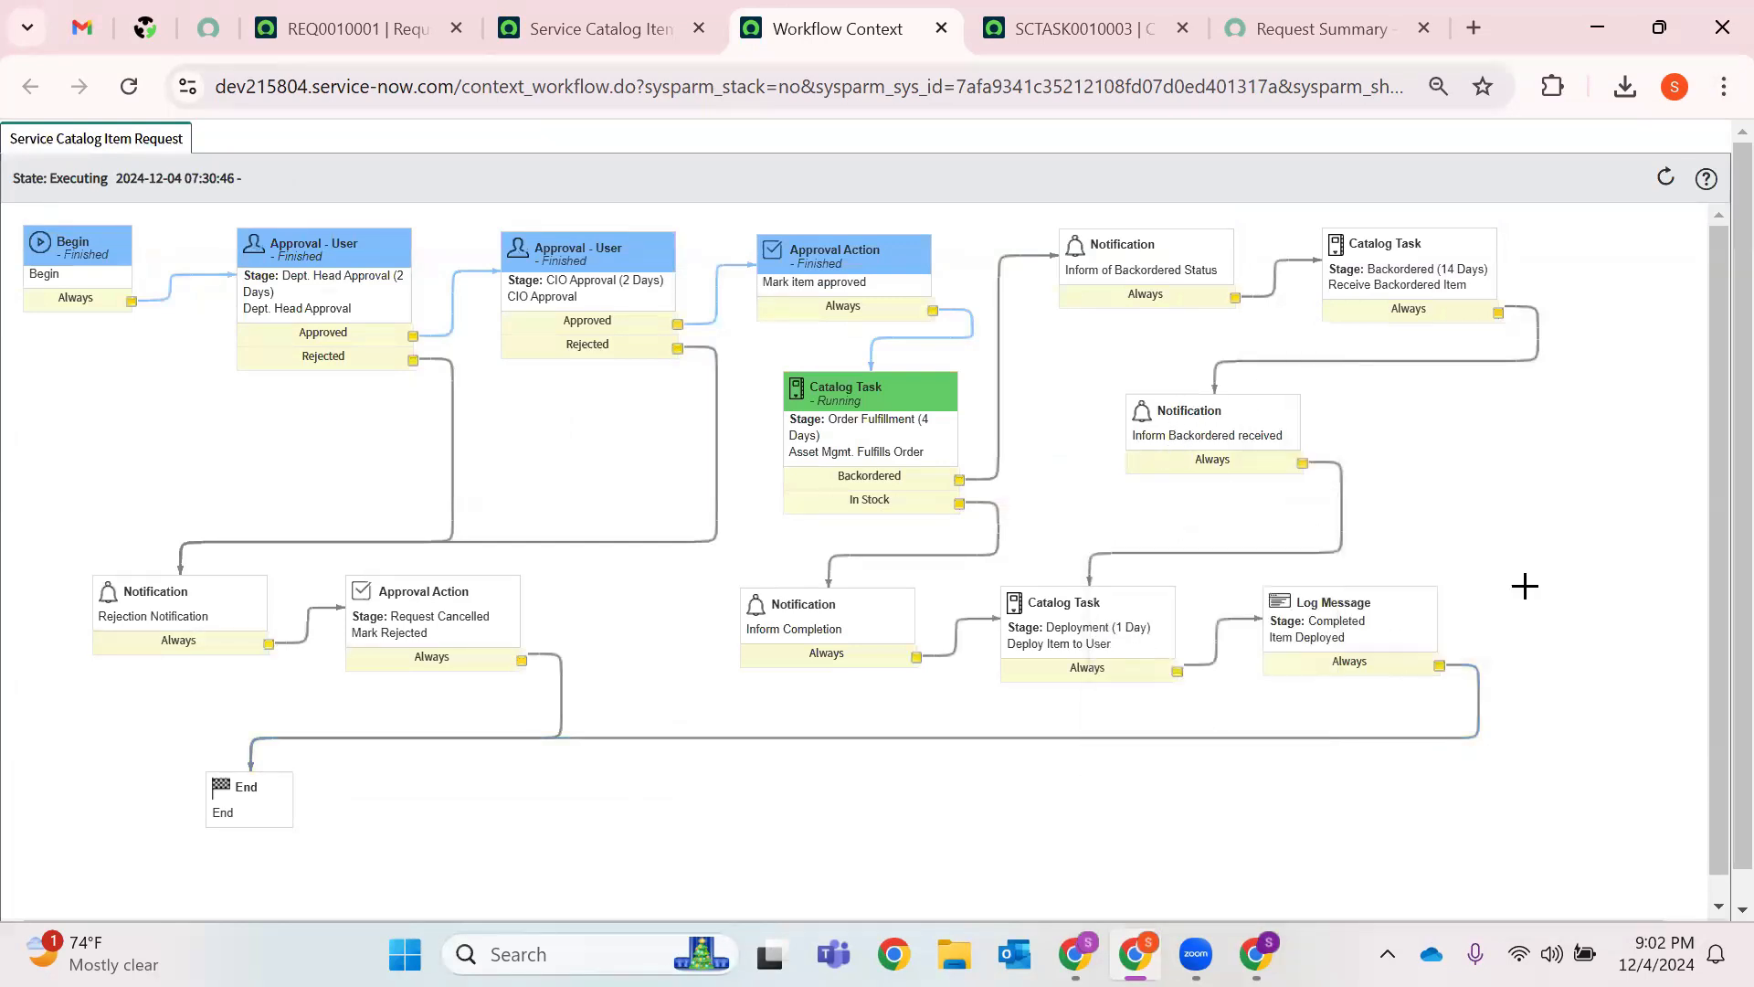
pyautogui.moveTo(1137, 617)
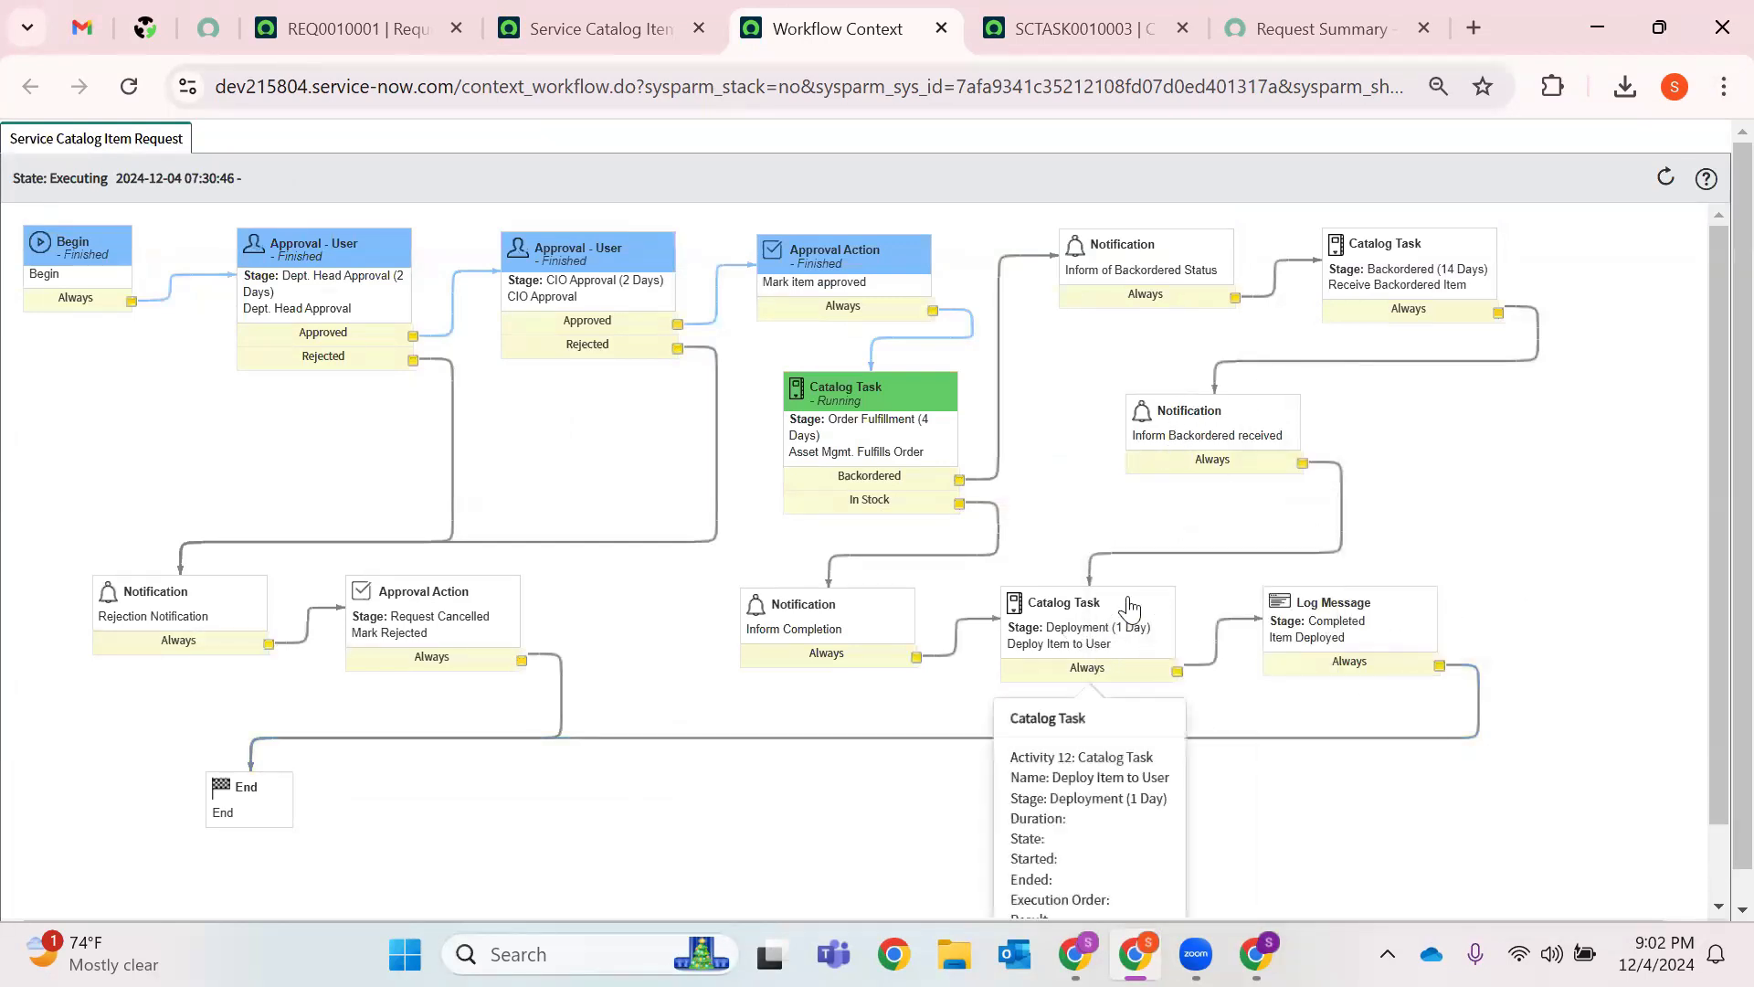
pyautogui.moveTo(1336, 656)
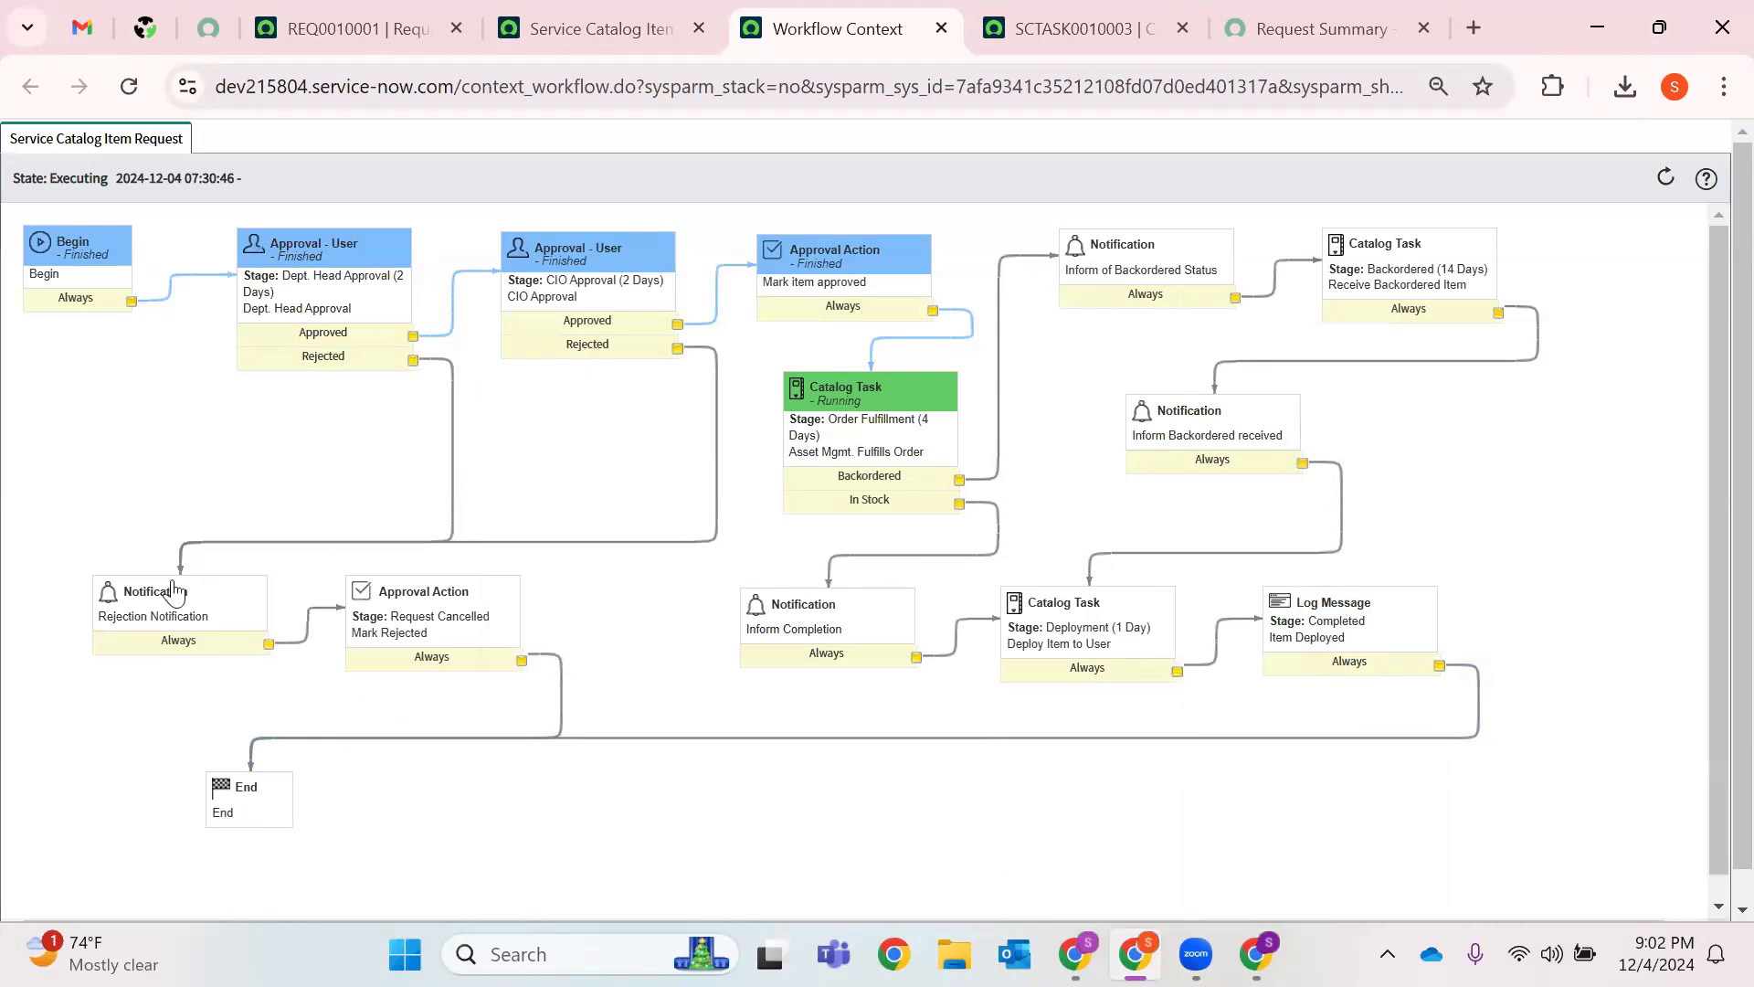
pyautogui.moveTo(169, 611)
pyautogui.moveTo(398, 664)
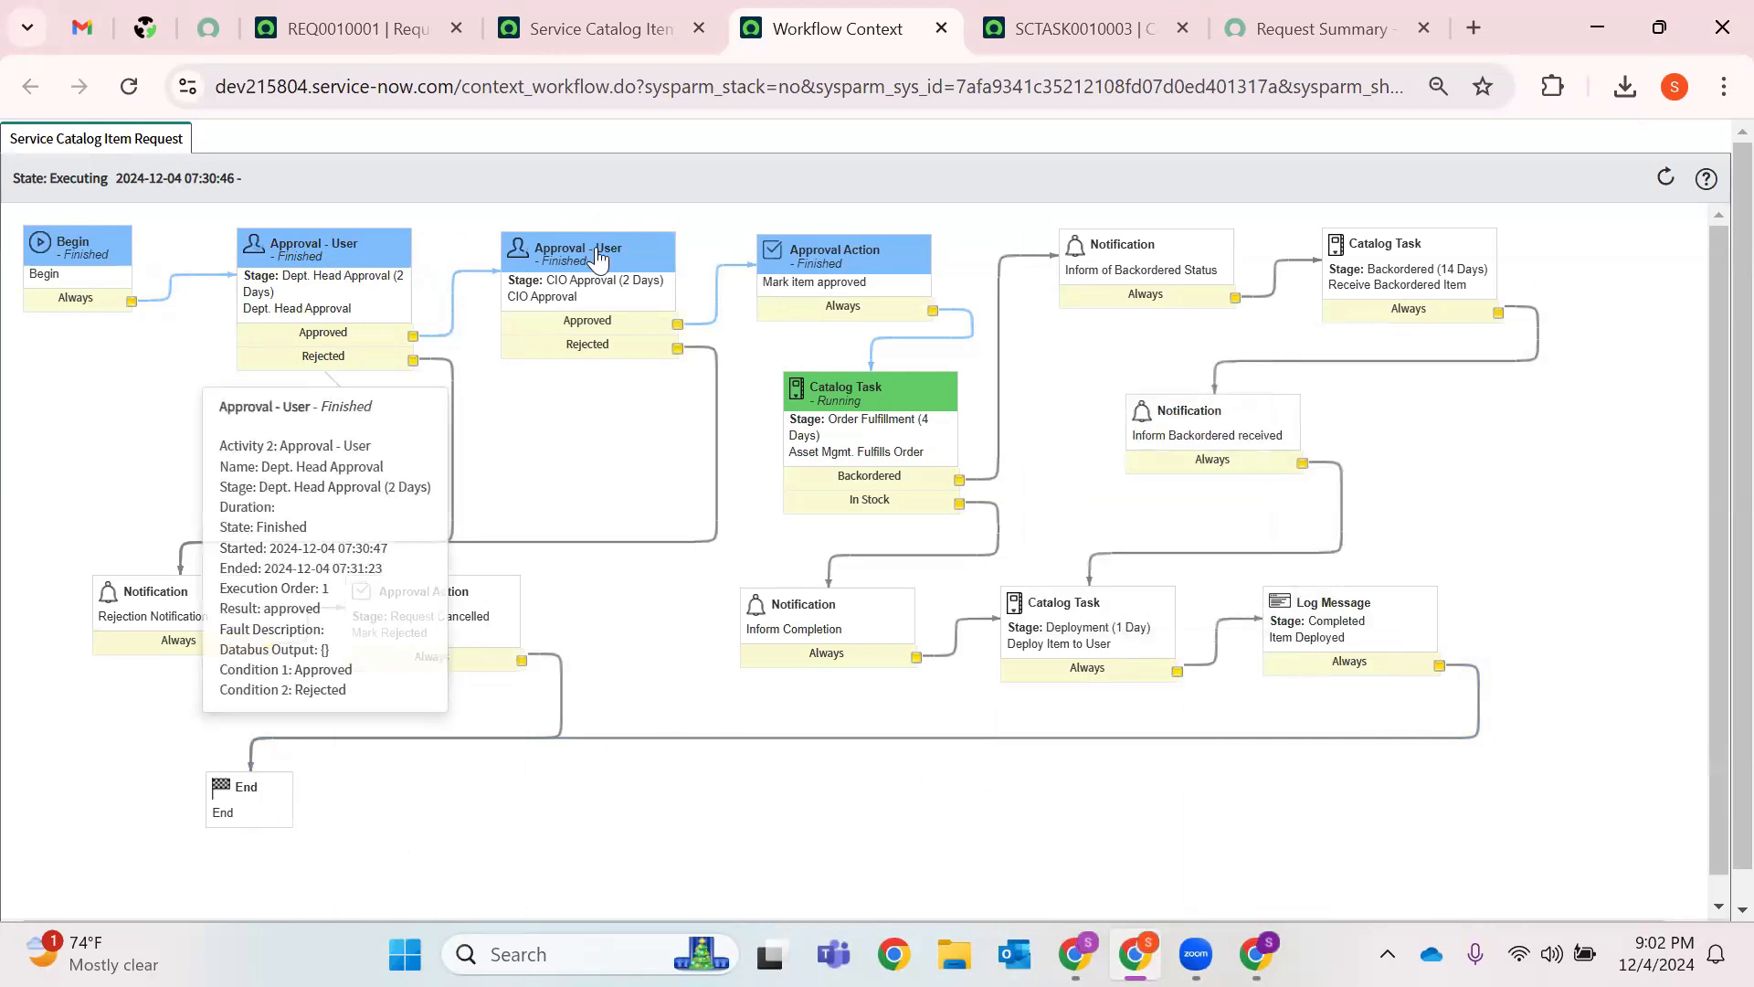
pyautogui.moveTo(911, 271)
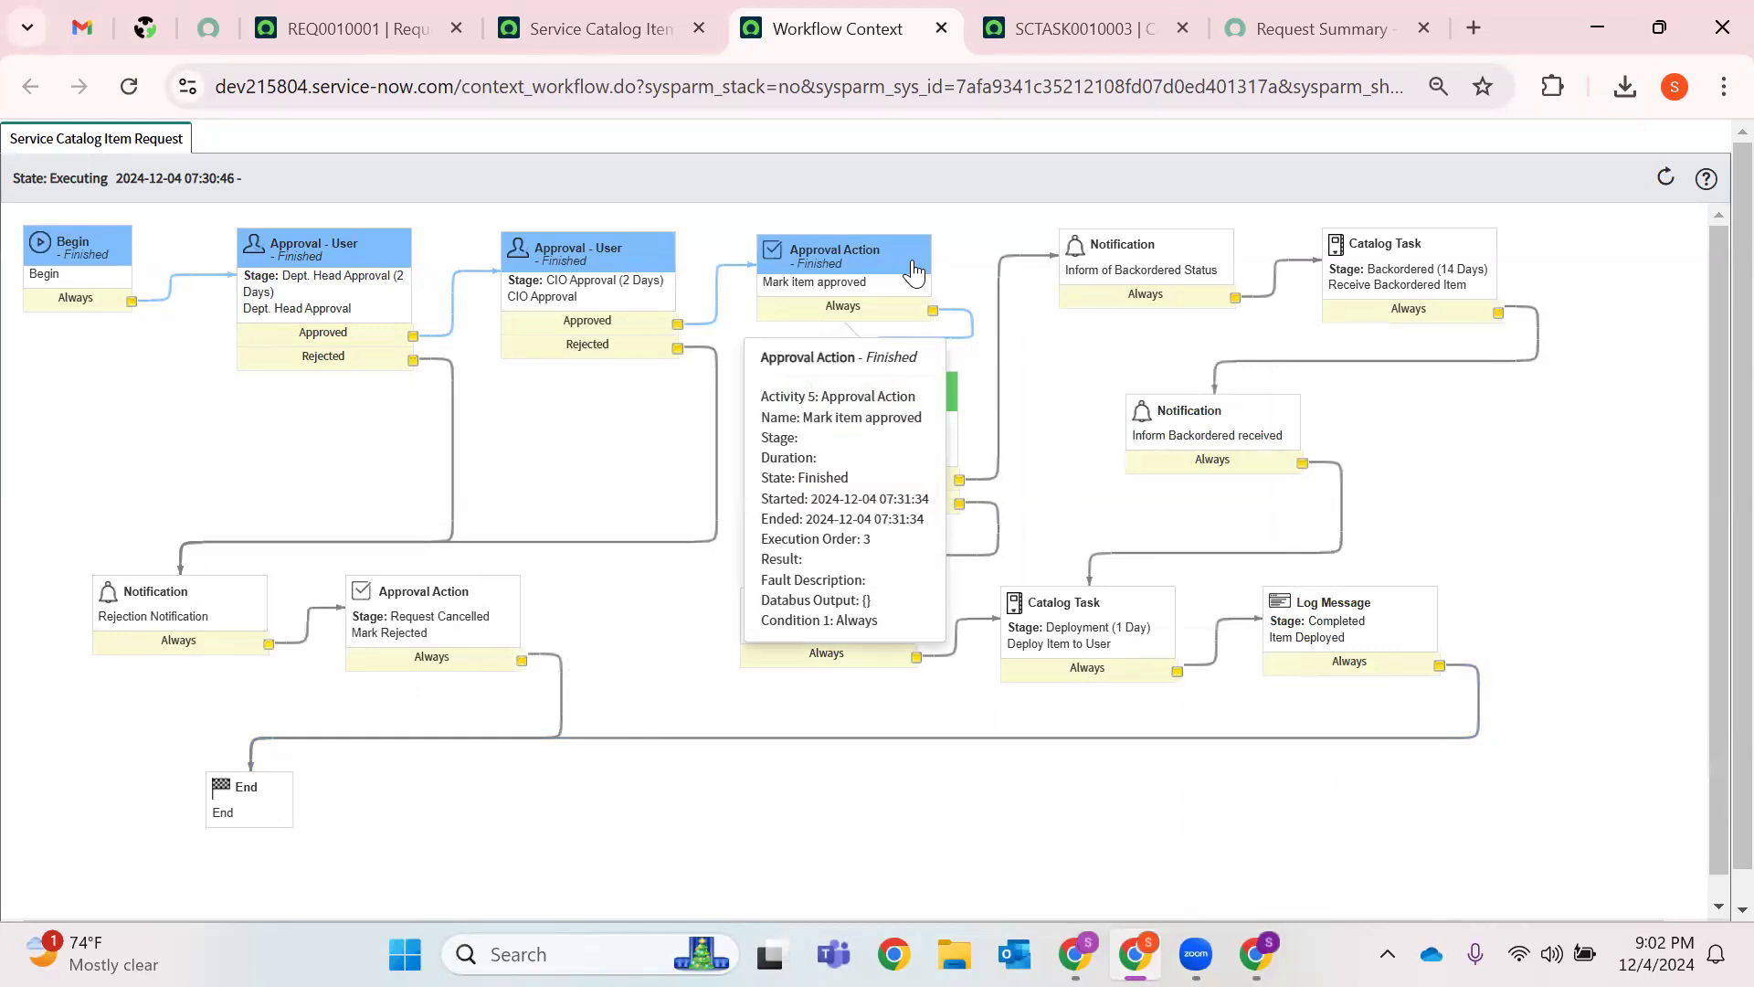
# Close the Workflow Context diagram and return to request REQ0010001.
pyautogui.click(941, 28)
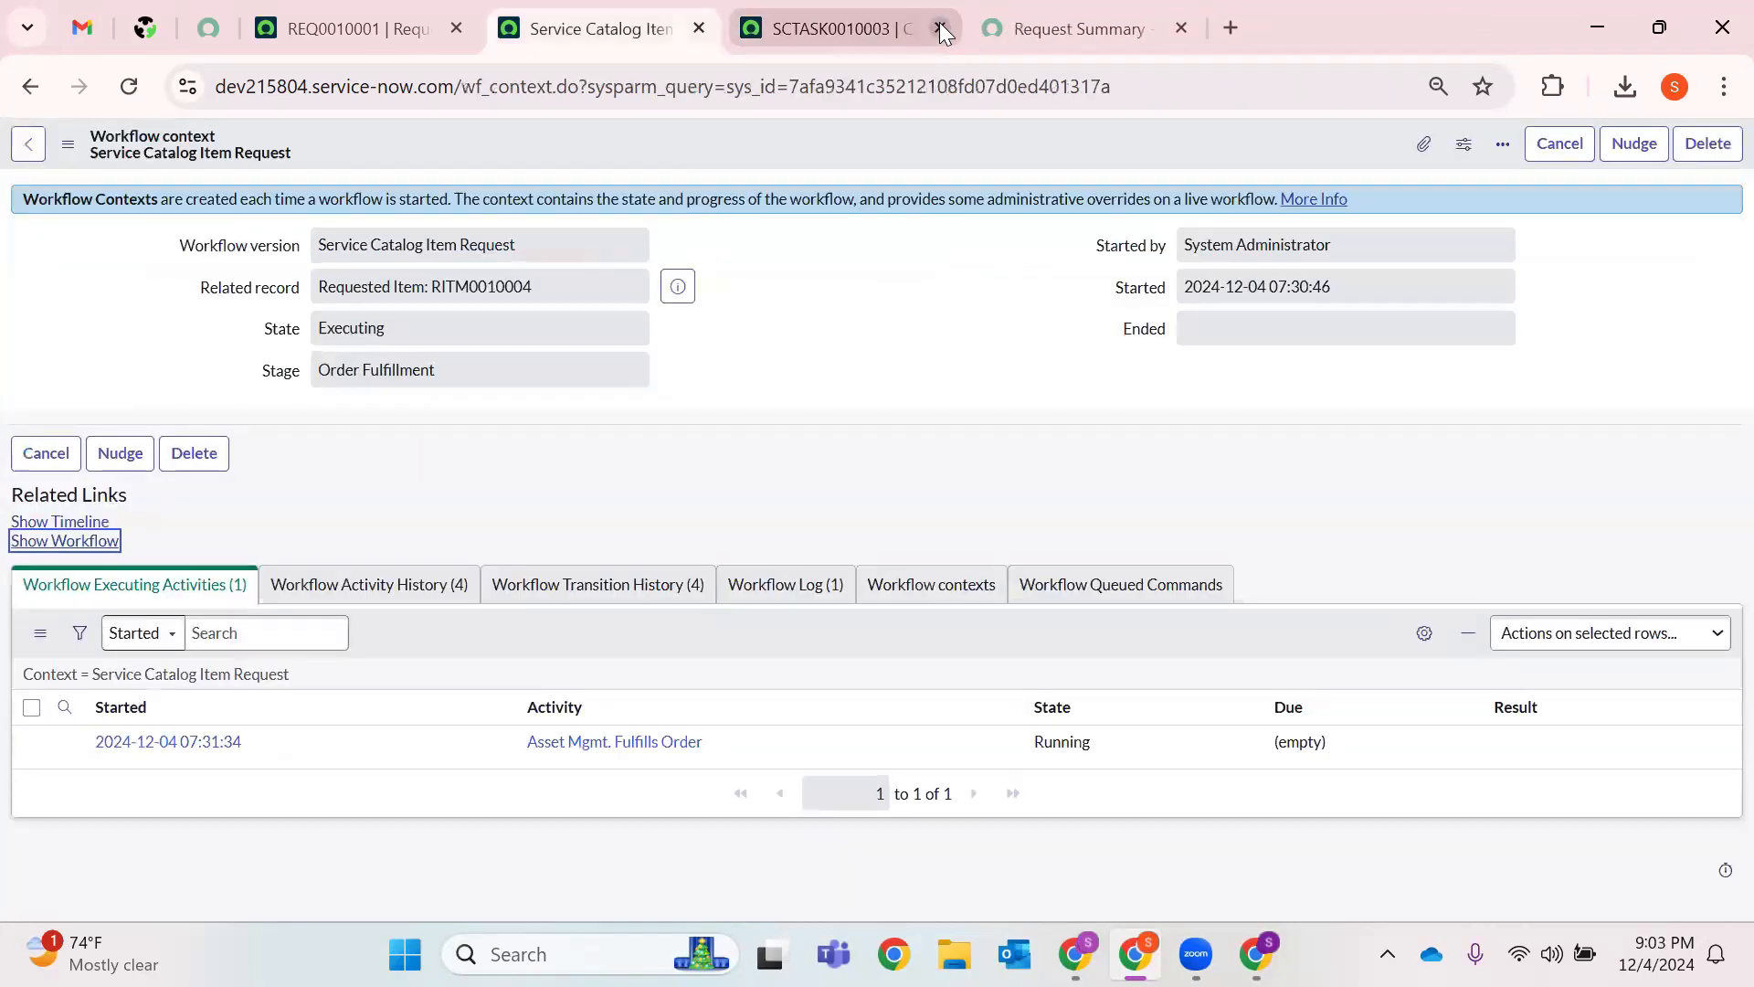
pyautogui.click(1078, 7)
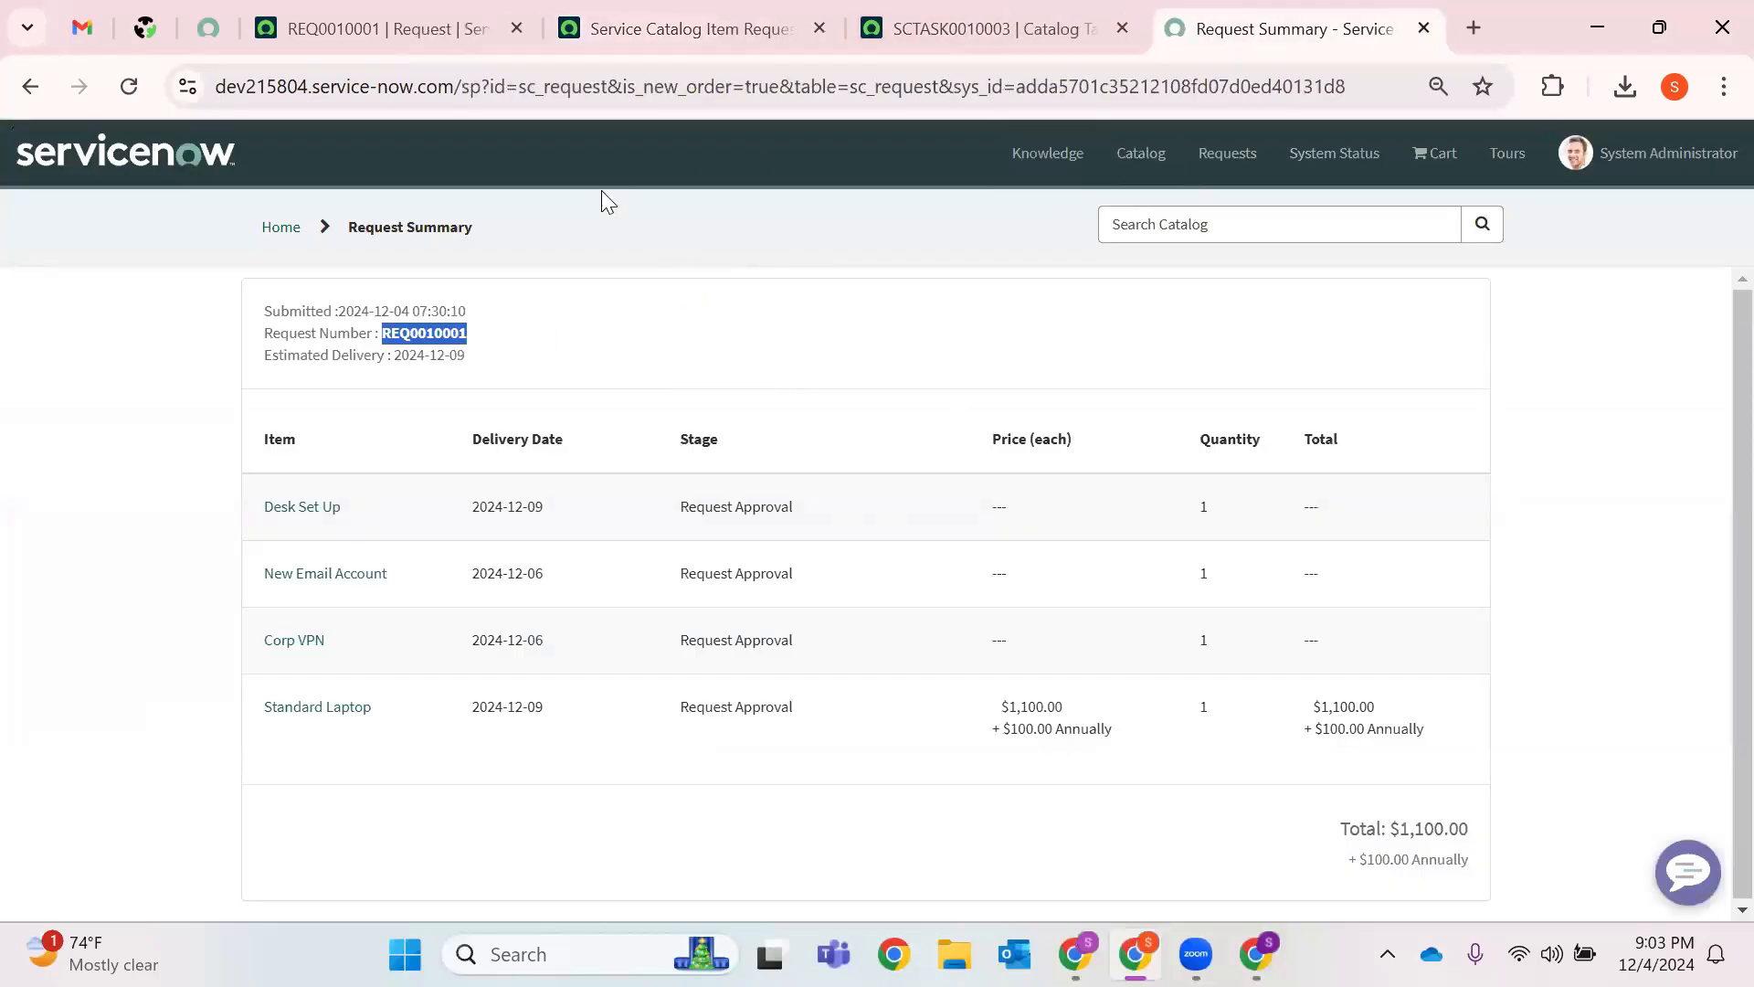
pyautogui.click(391, 46)
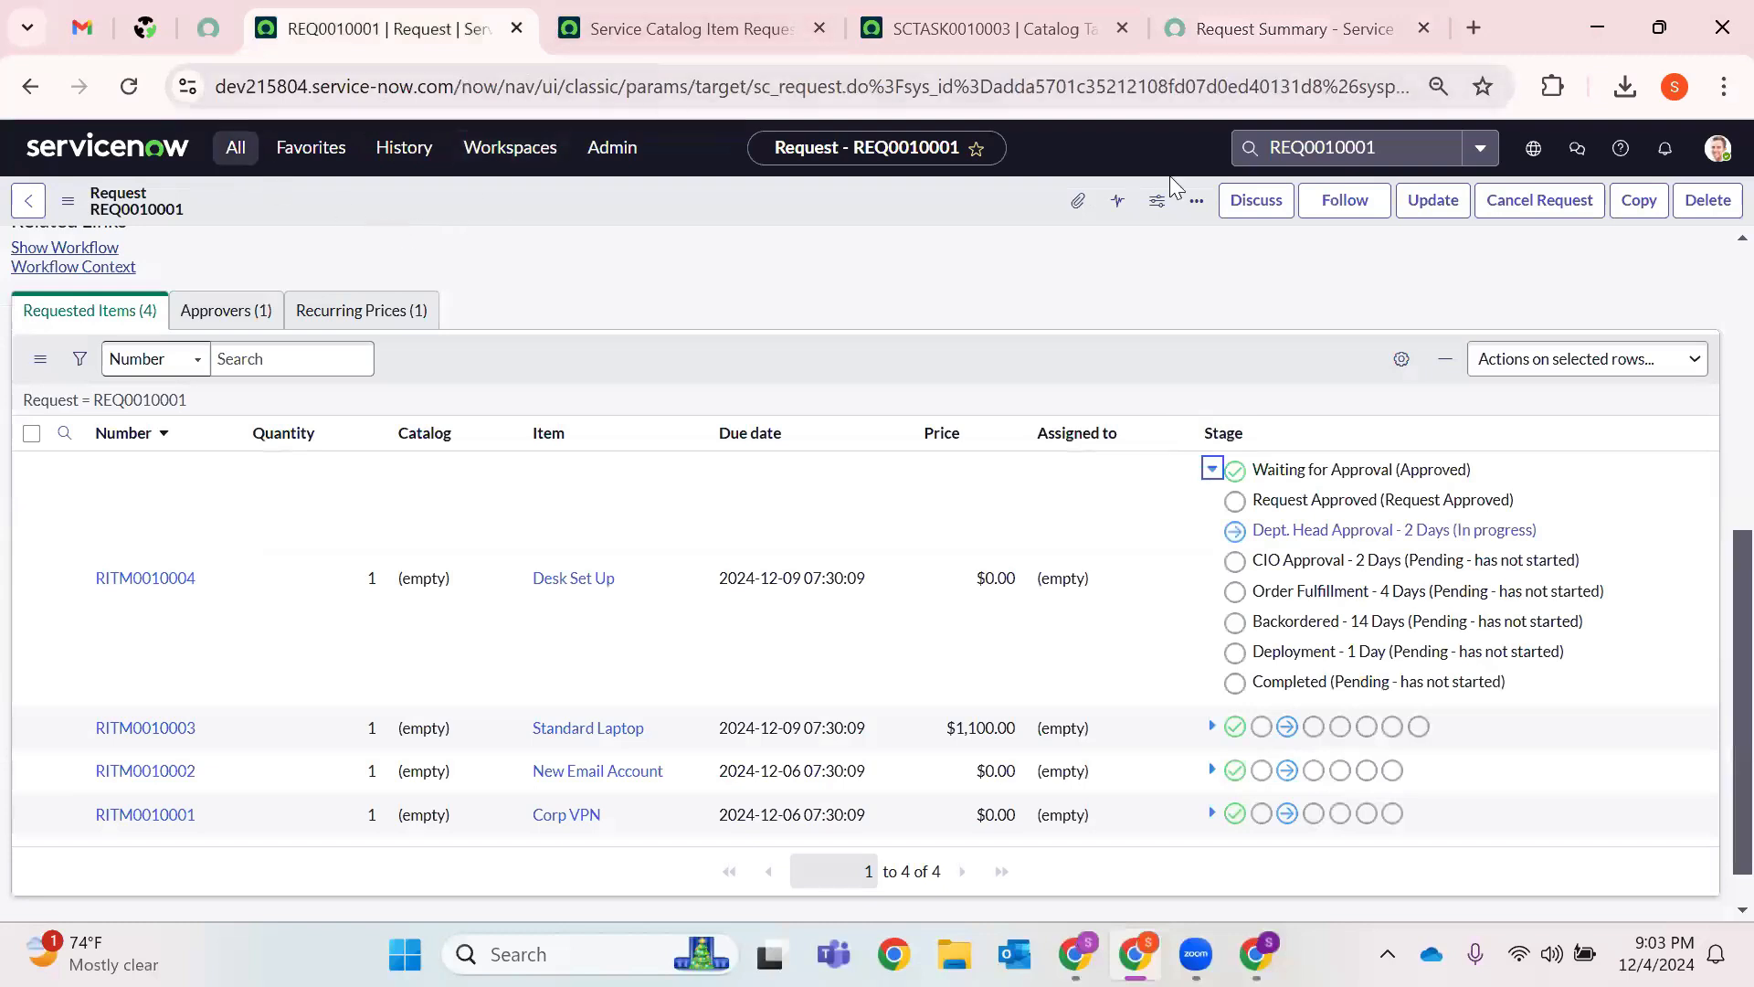
# Zoom the page to 90% and clear the old Incident filter in the application navigator.
pyautogui.click(1723, 87)
pyautogui.click(1650, 636)
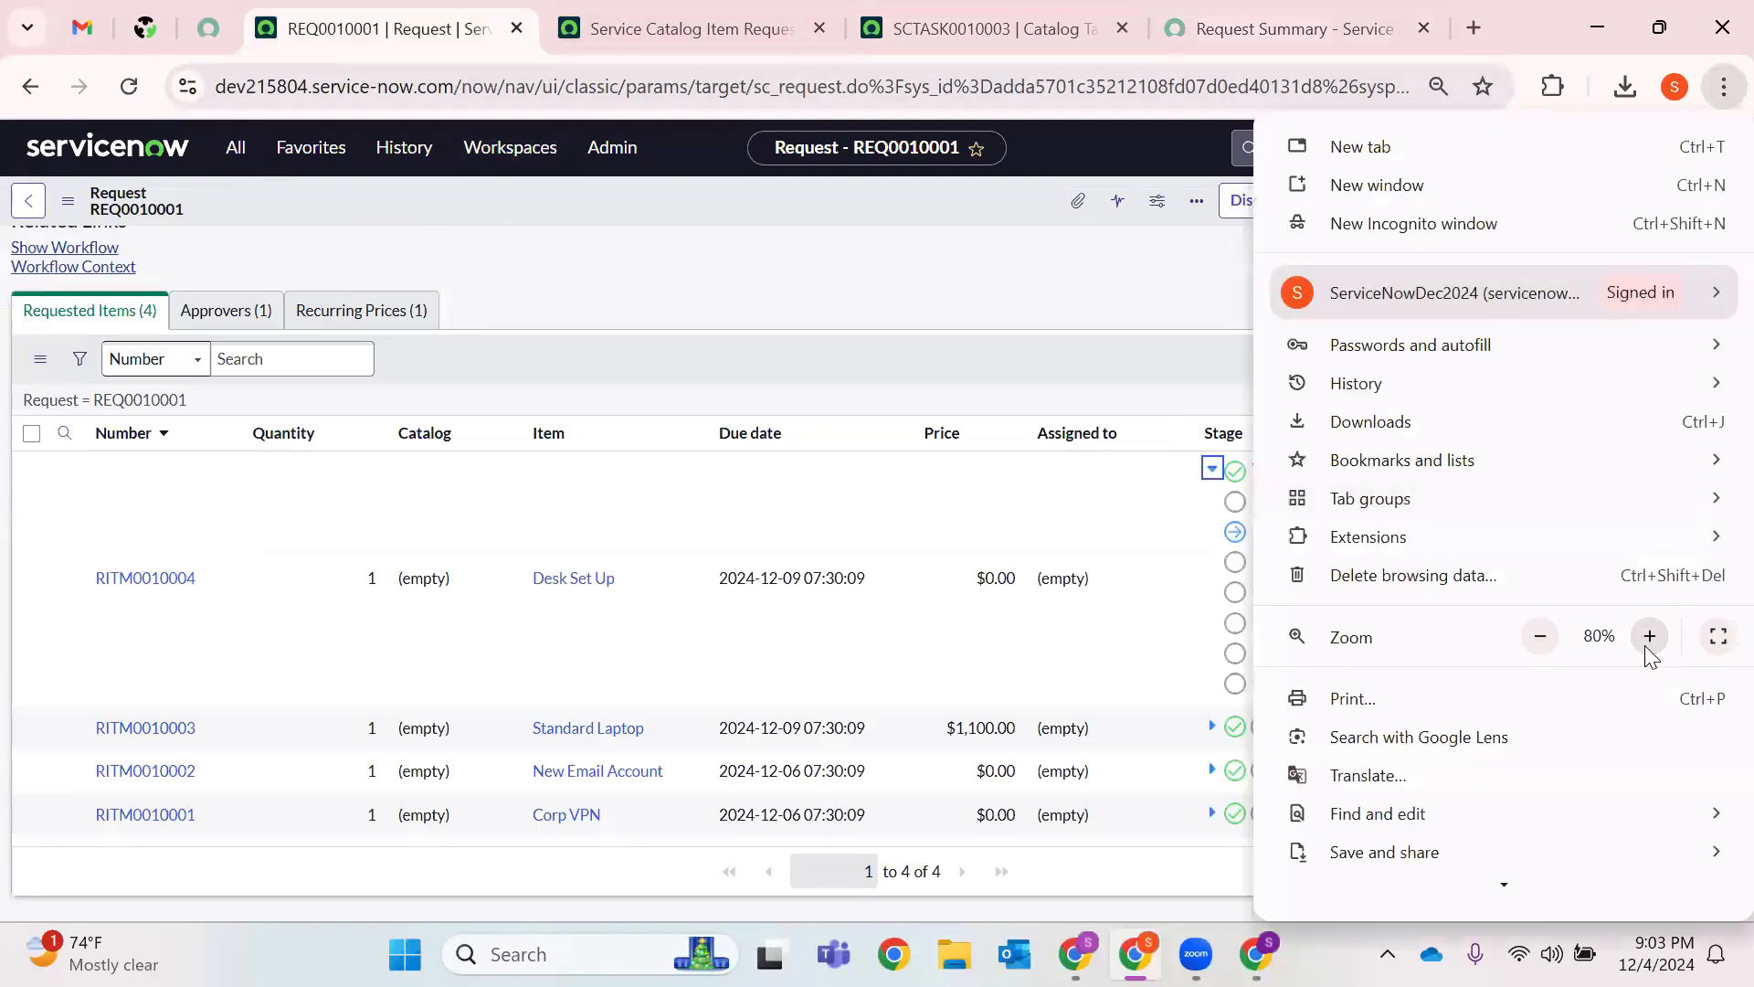
pyautogui.click(665, 264)
pyautogui.click(265, 150)
pyautogui.press('BackSpace')
pyautogui.press('BackSpace')
pyautogui.press('BackSpace')
pyautogui.press('BackSpace')
pyautogui.press('BackSpace')
pyautogui.press('BackSpace')
pyautogui.press('BackSpace')
pyautogui.press('BackSpace')
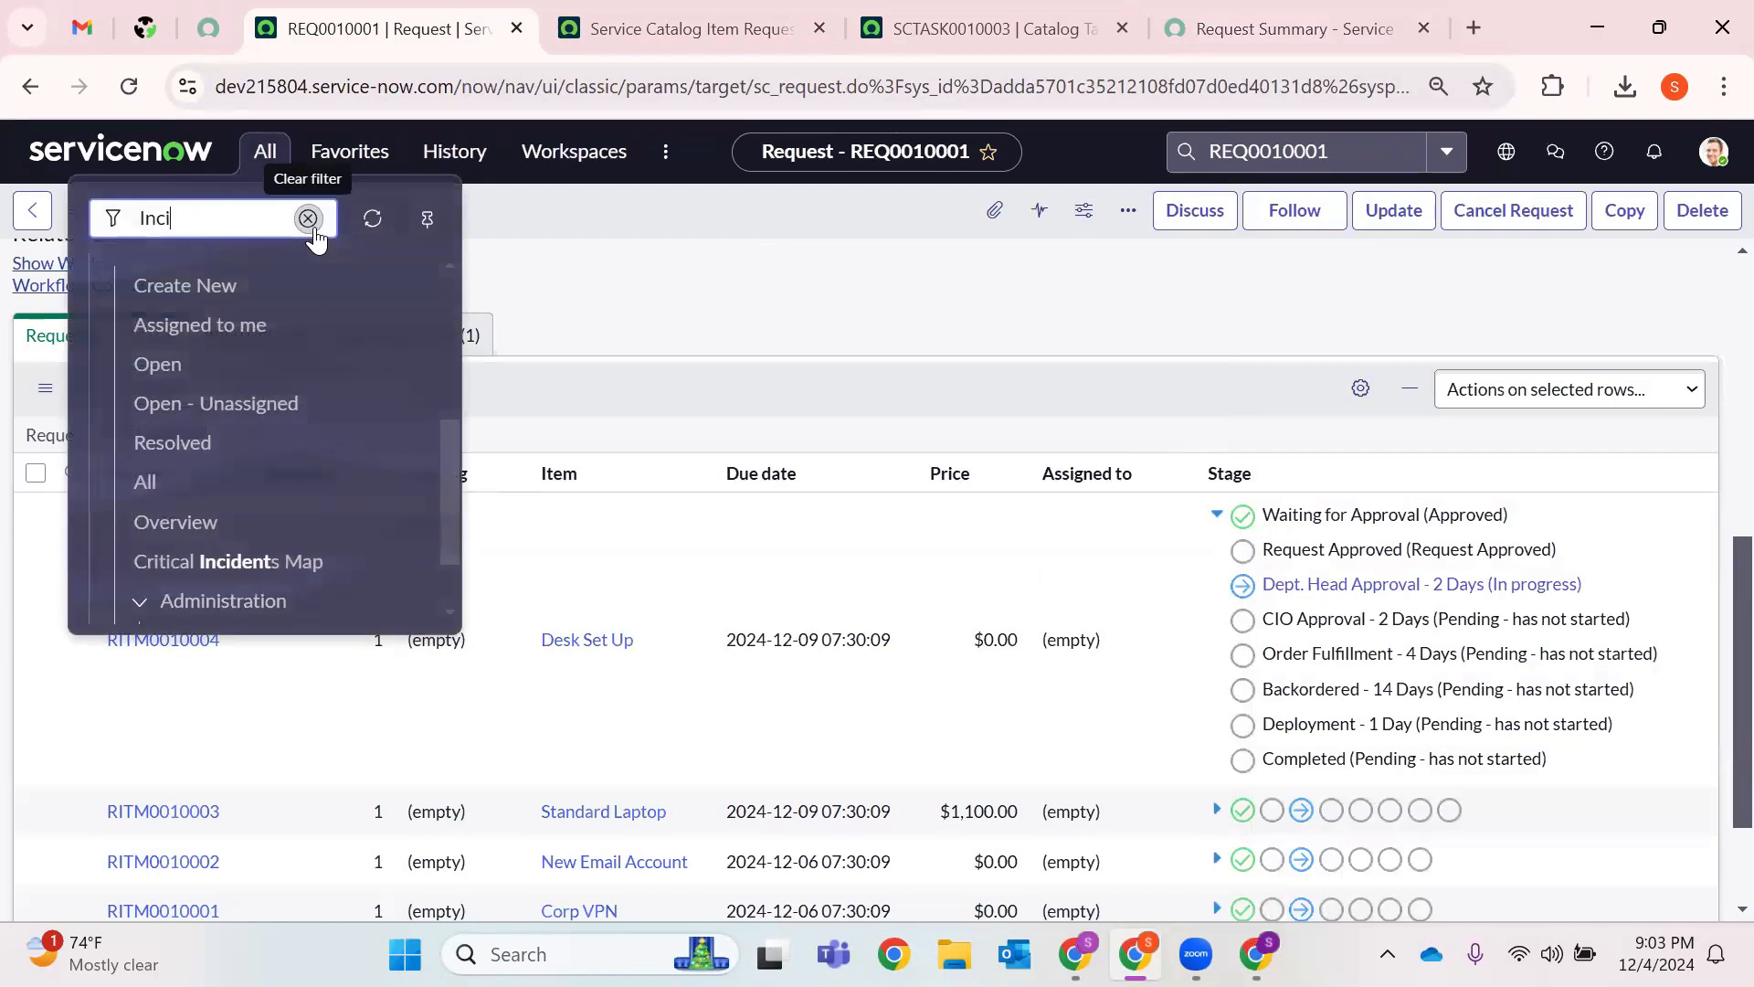
# Find the Maintain Items module and open its Catalog Items list in a new tab.
pyautogui.write('Naintain')
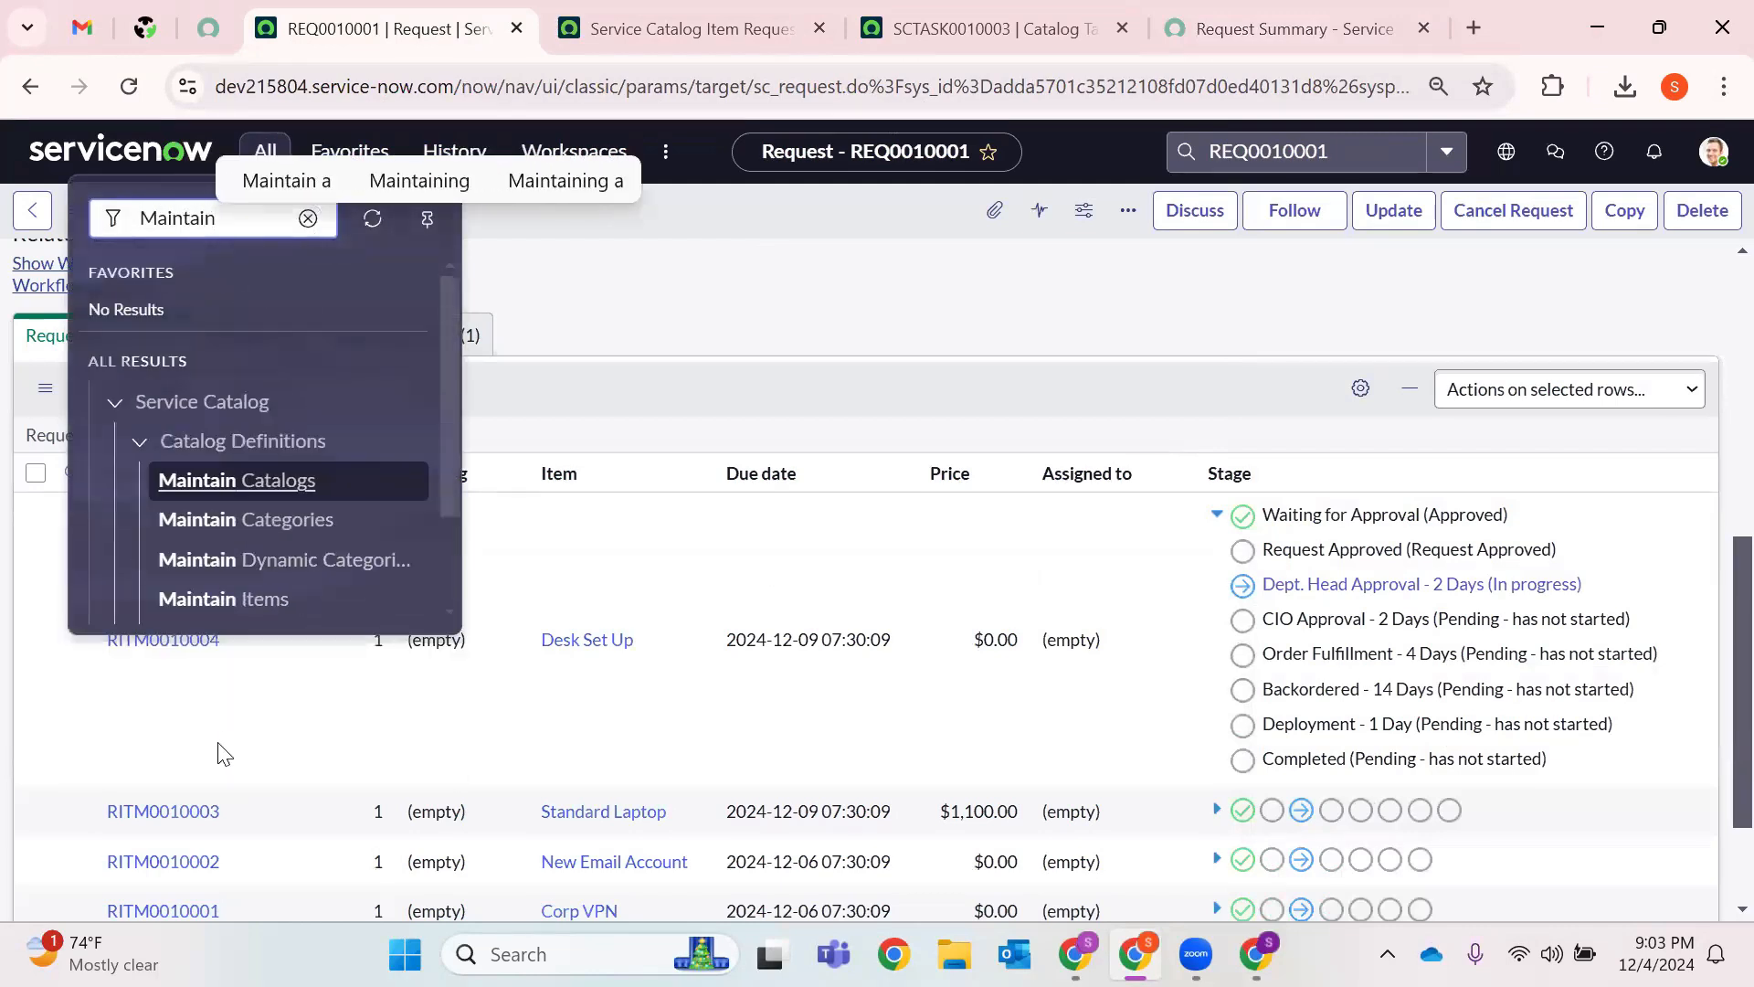
pyautogui.rightClick(274, 603)
pyautogui.click(467, 295)
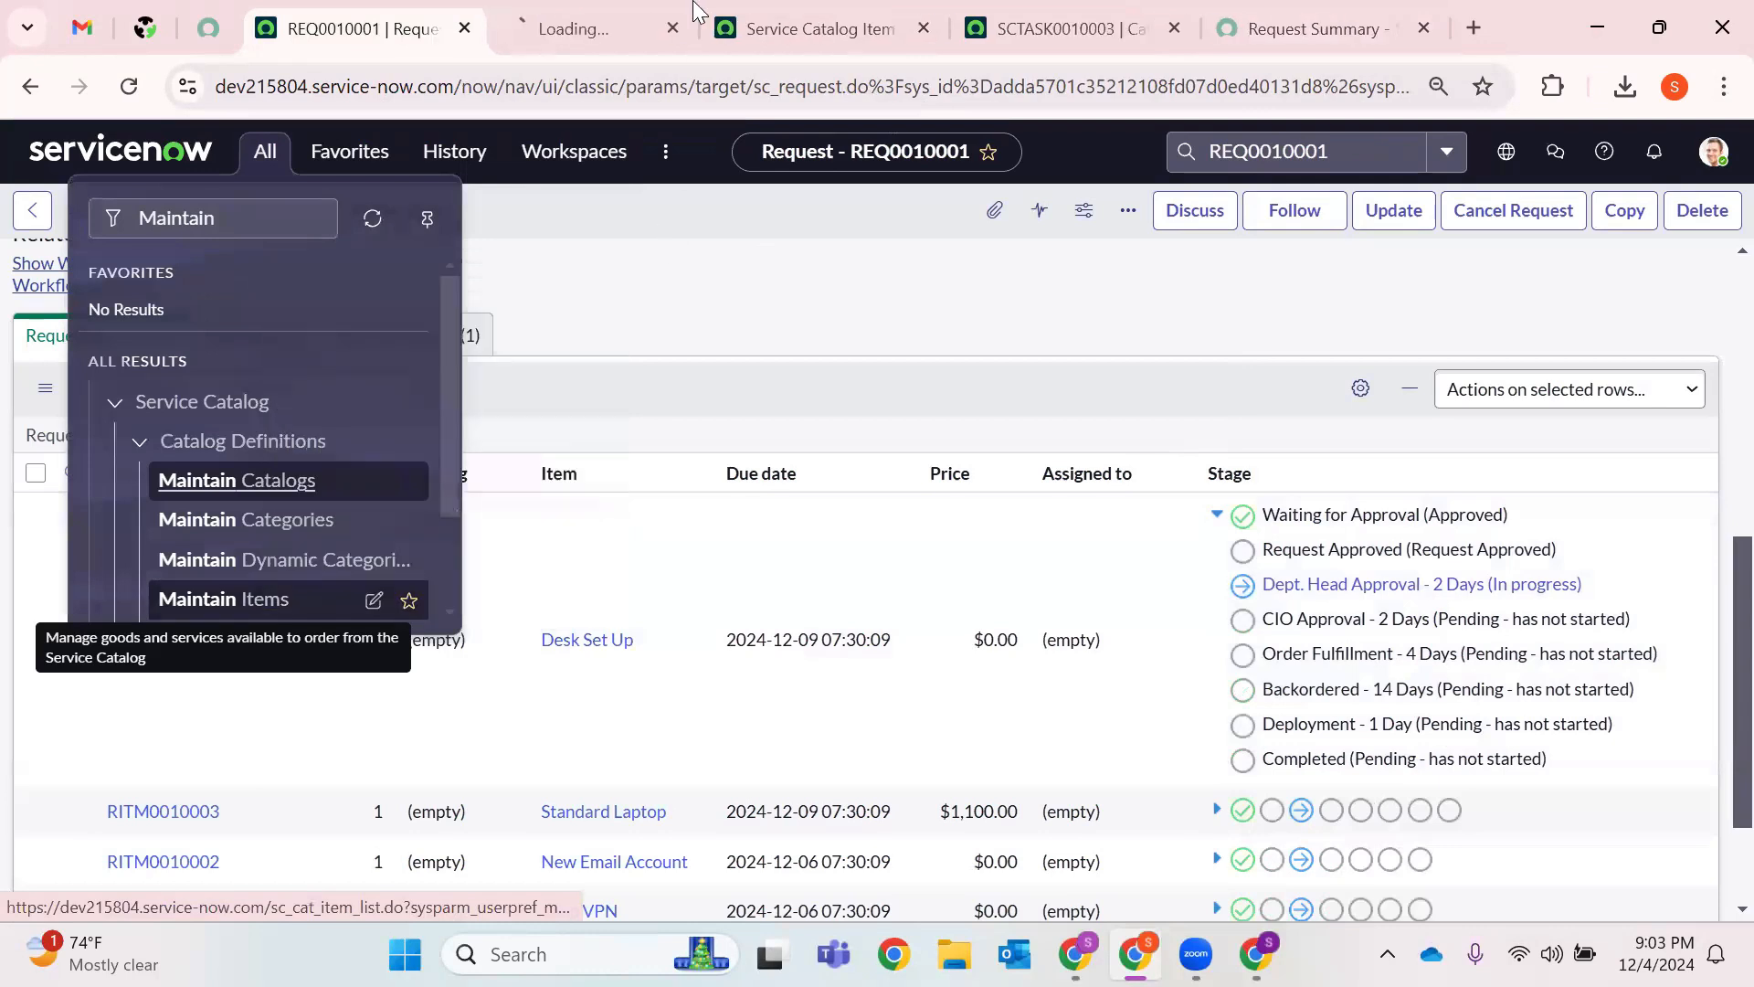
pyautogui.click(585, 28)
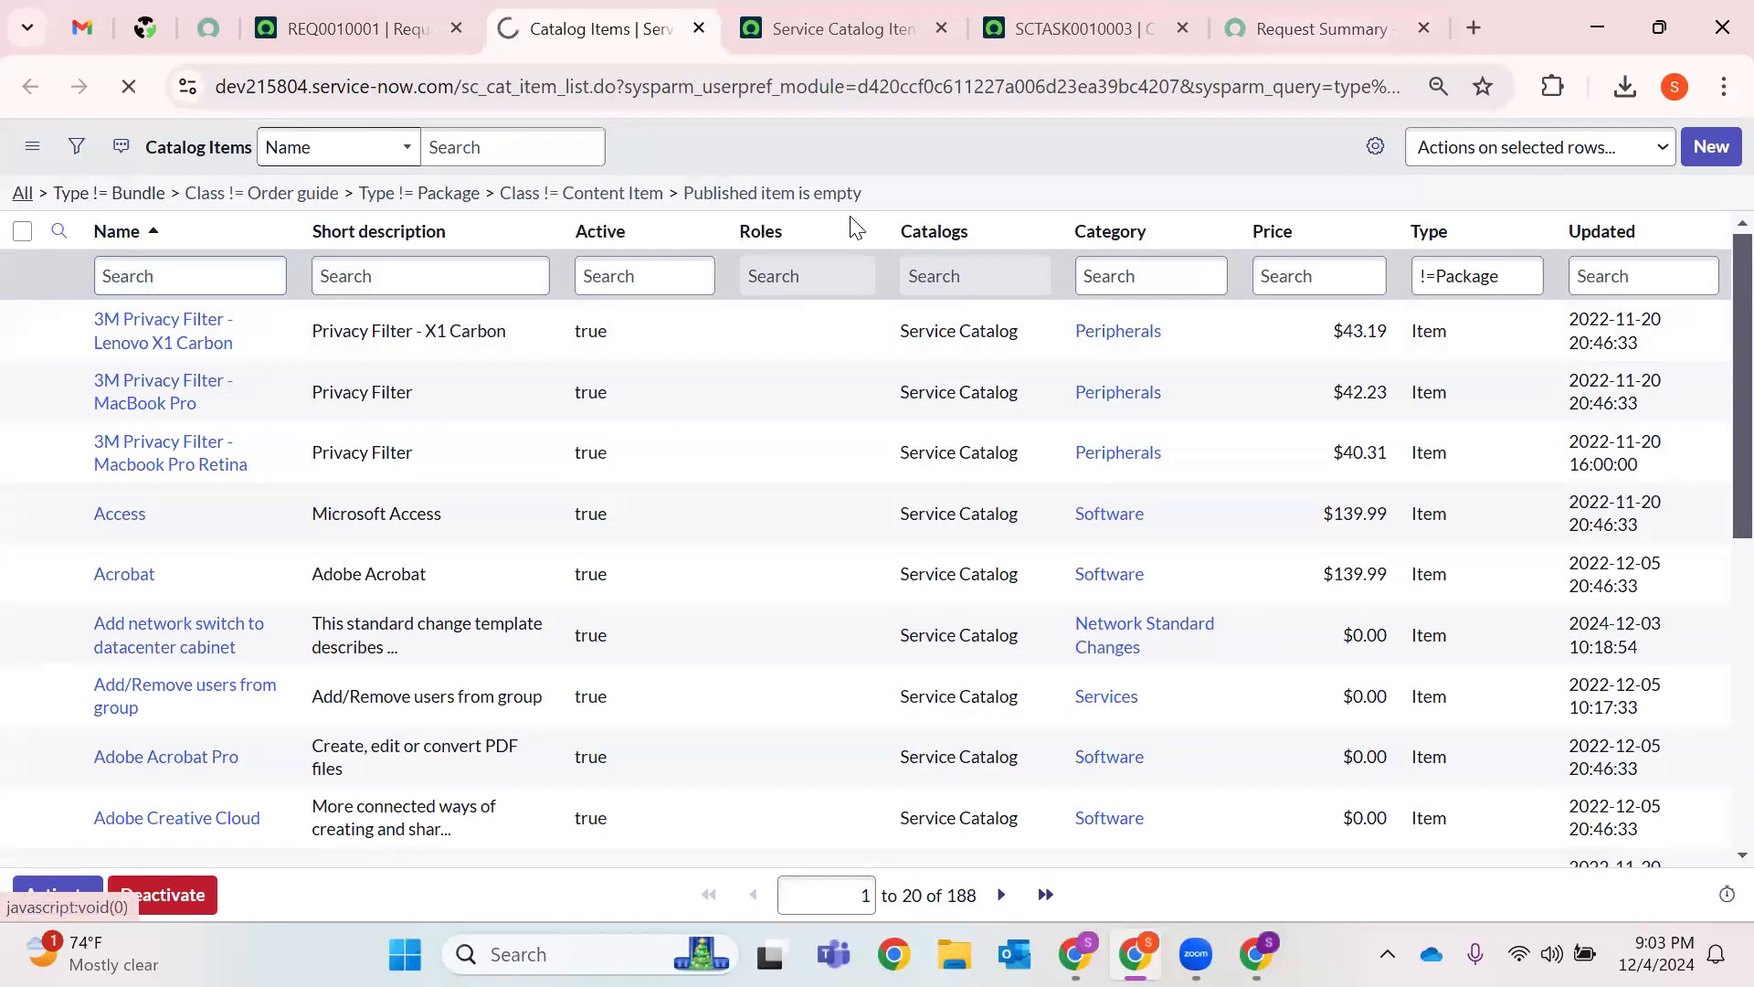
# Filter catalog items by name 'New Hire' and close the Service Catalog Item page.
pyautogui.click(125, 284)
pyautogui.write('New Hire')
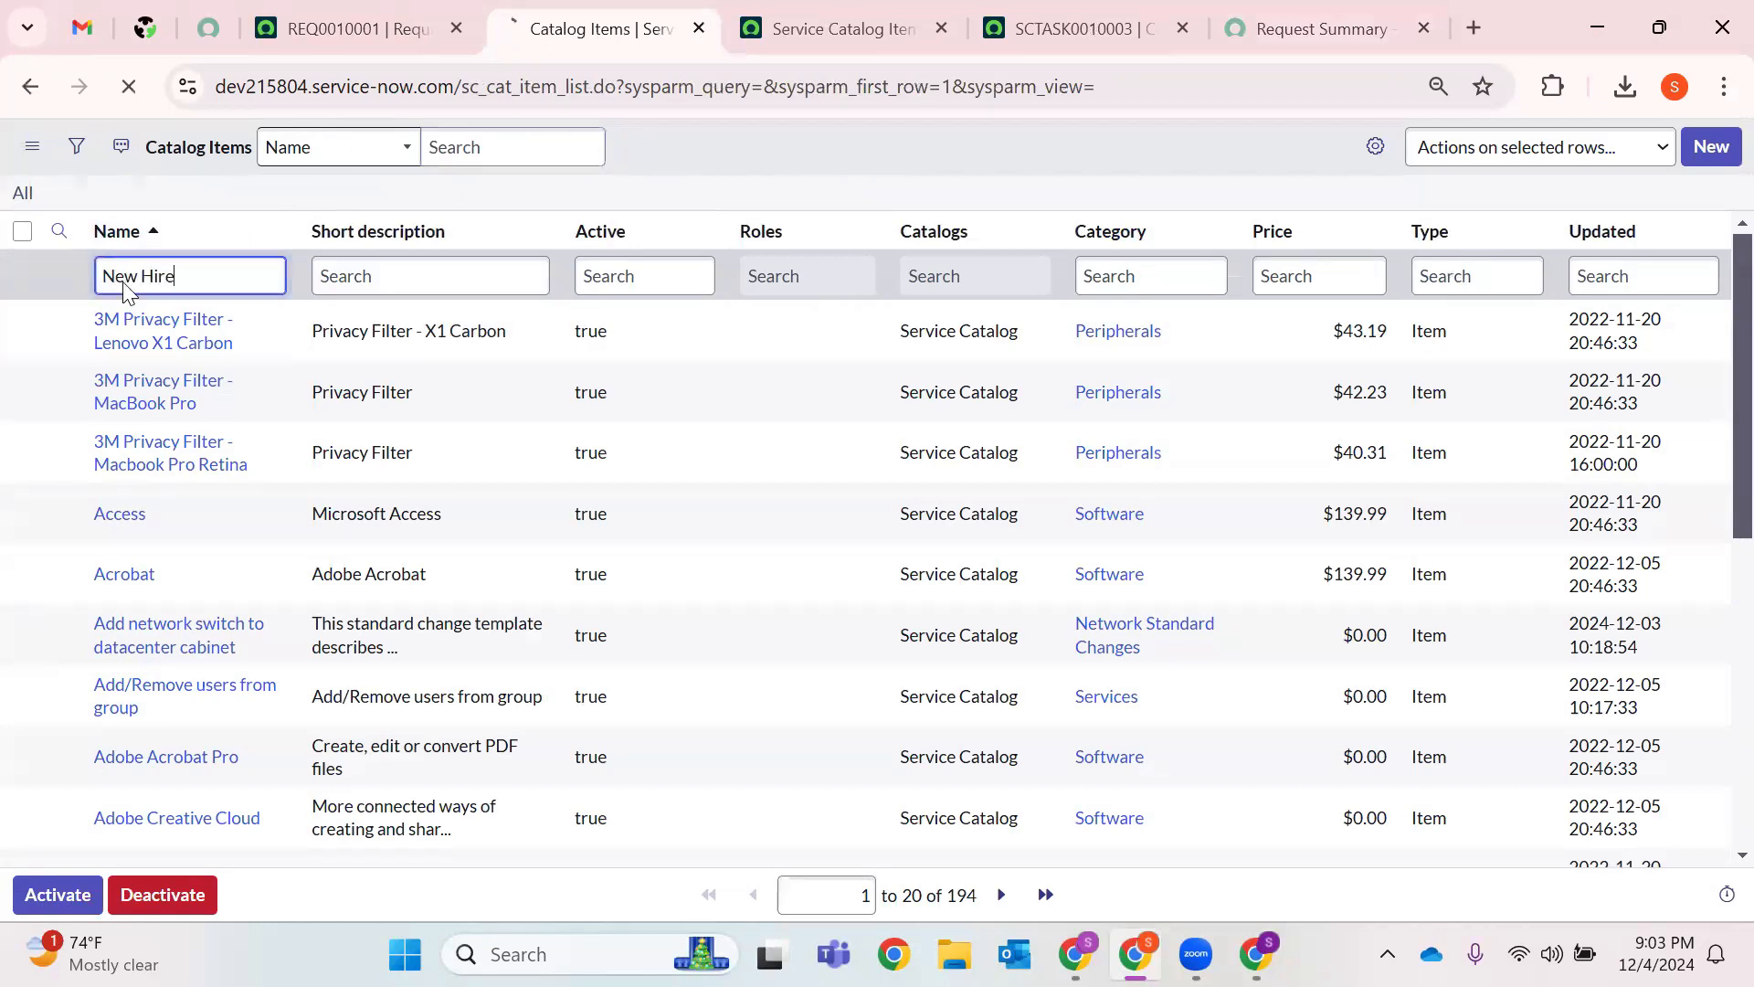
pyautogui.press('Return')
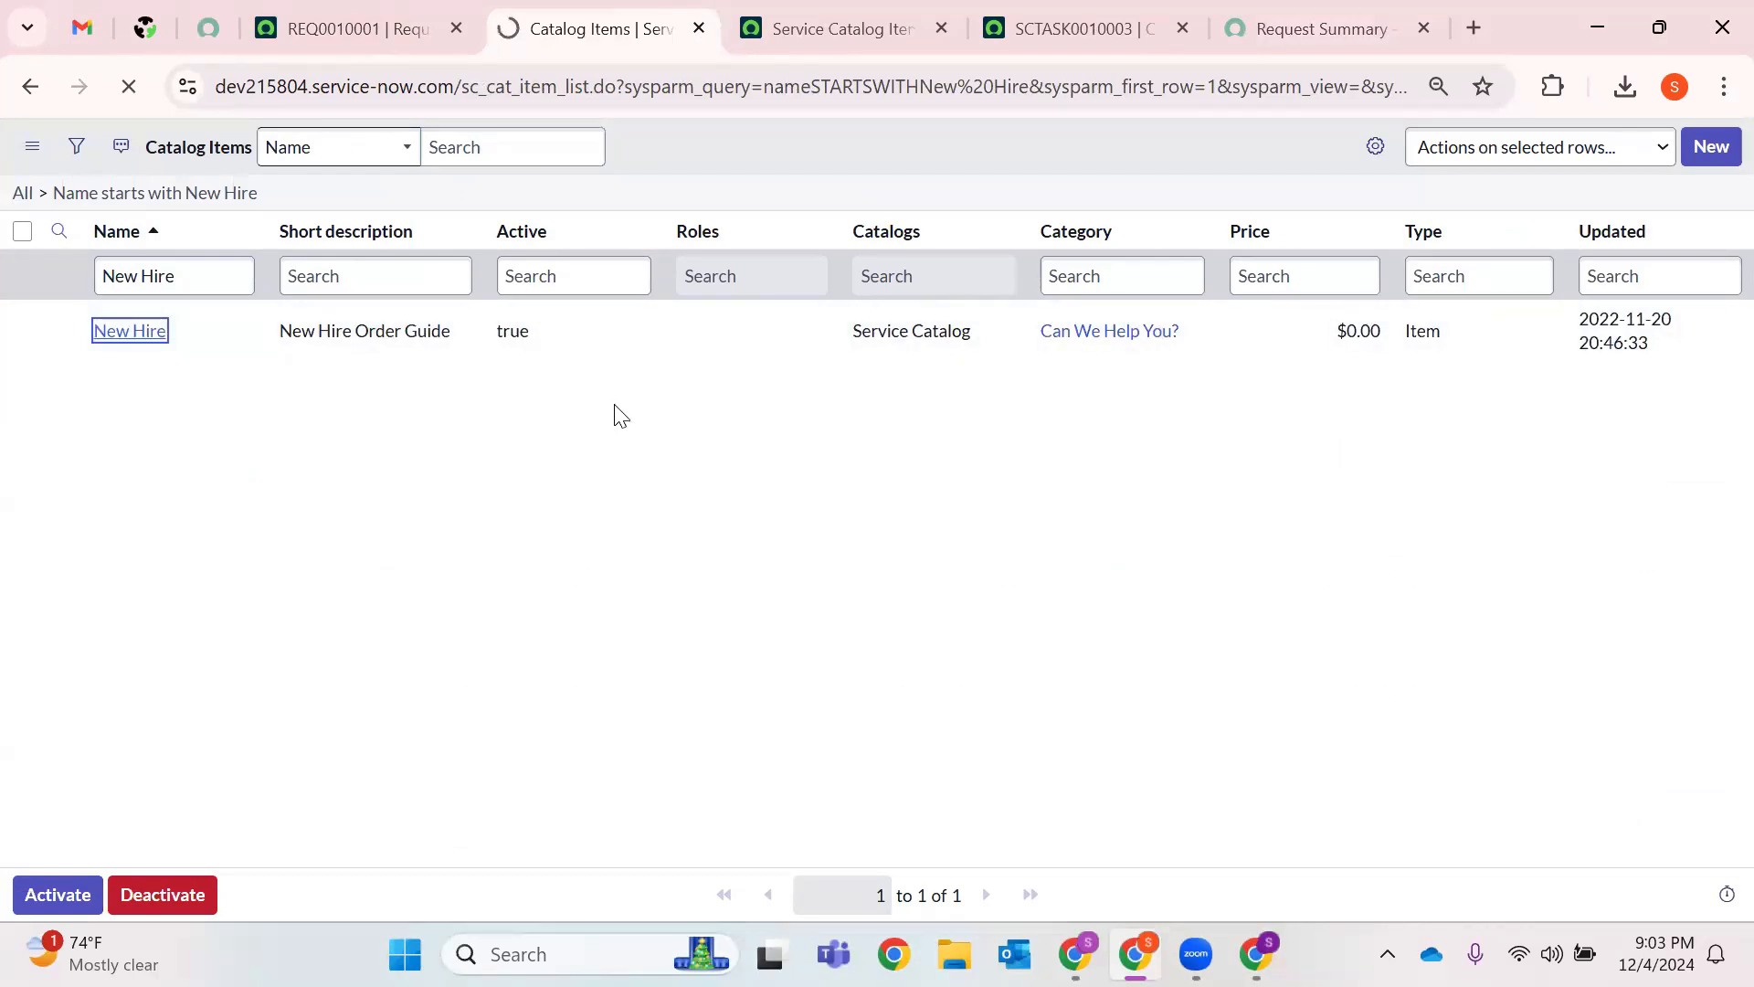
pyautogui.click(939, 28)
# Close SCTASK0010003 and check the New Hire category 'Can We Help You?' and its short description.
pyautogui.click(937, 28)
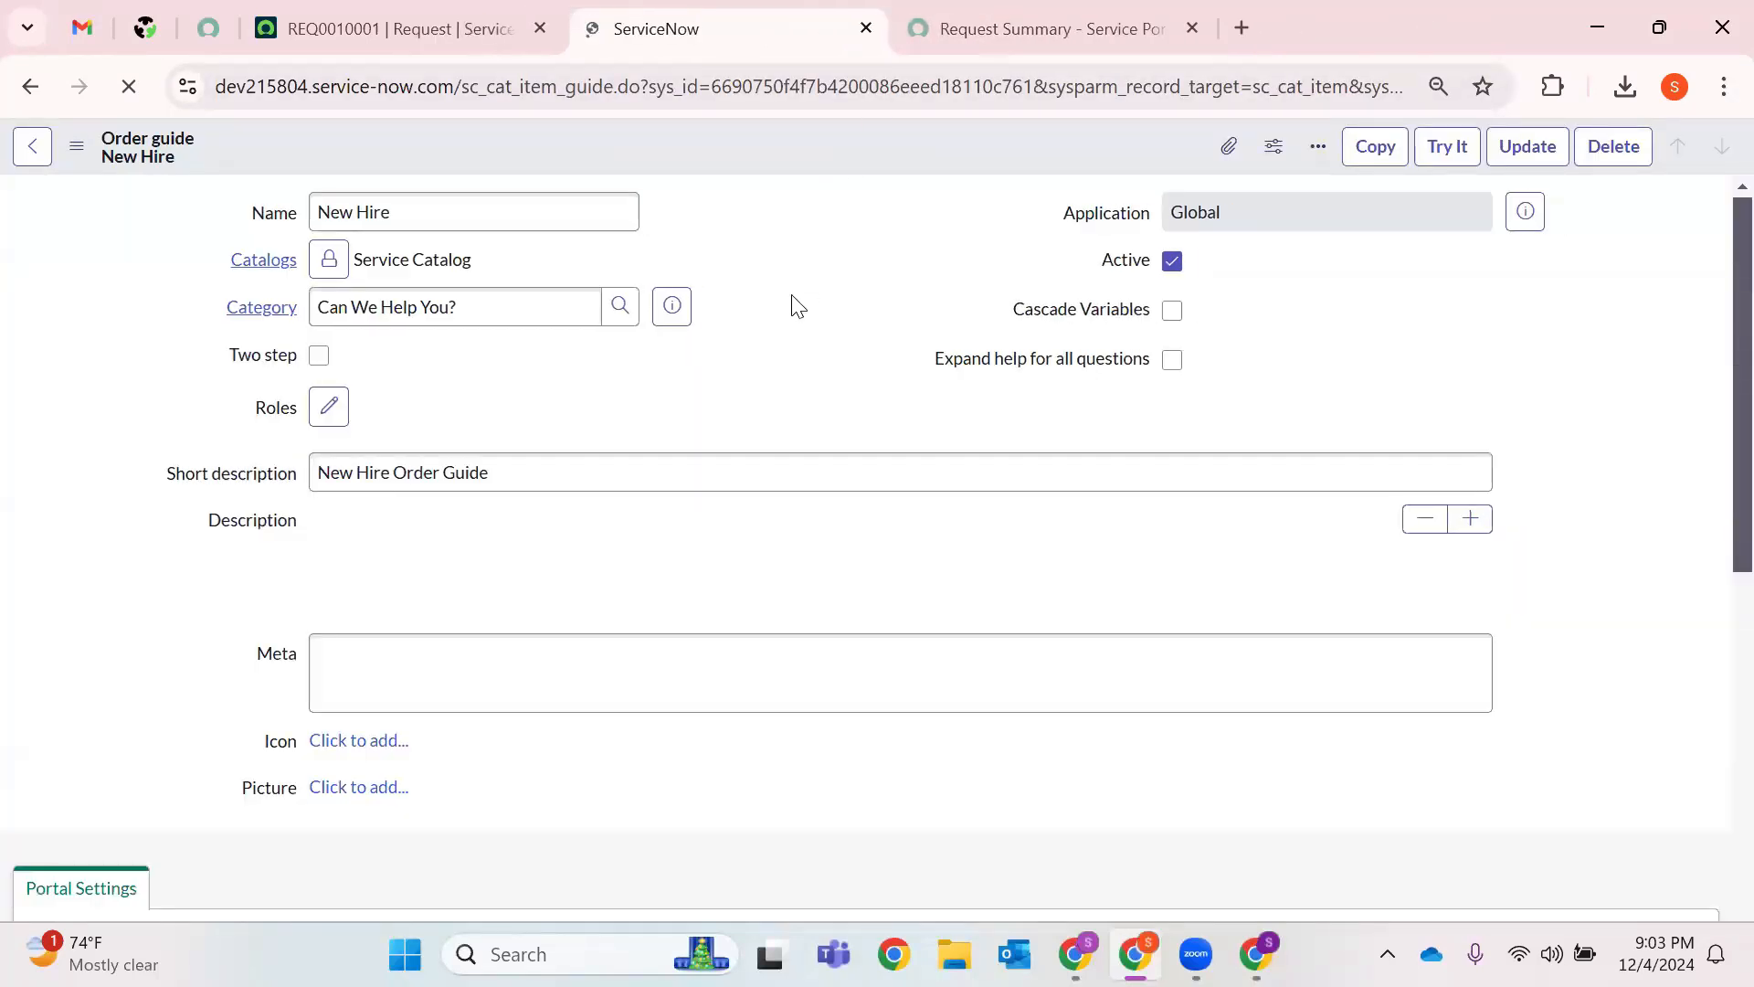
pyautogui.scroll(-5, 795, 311)
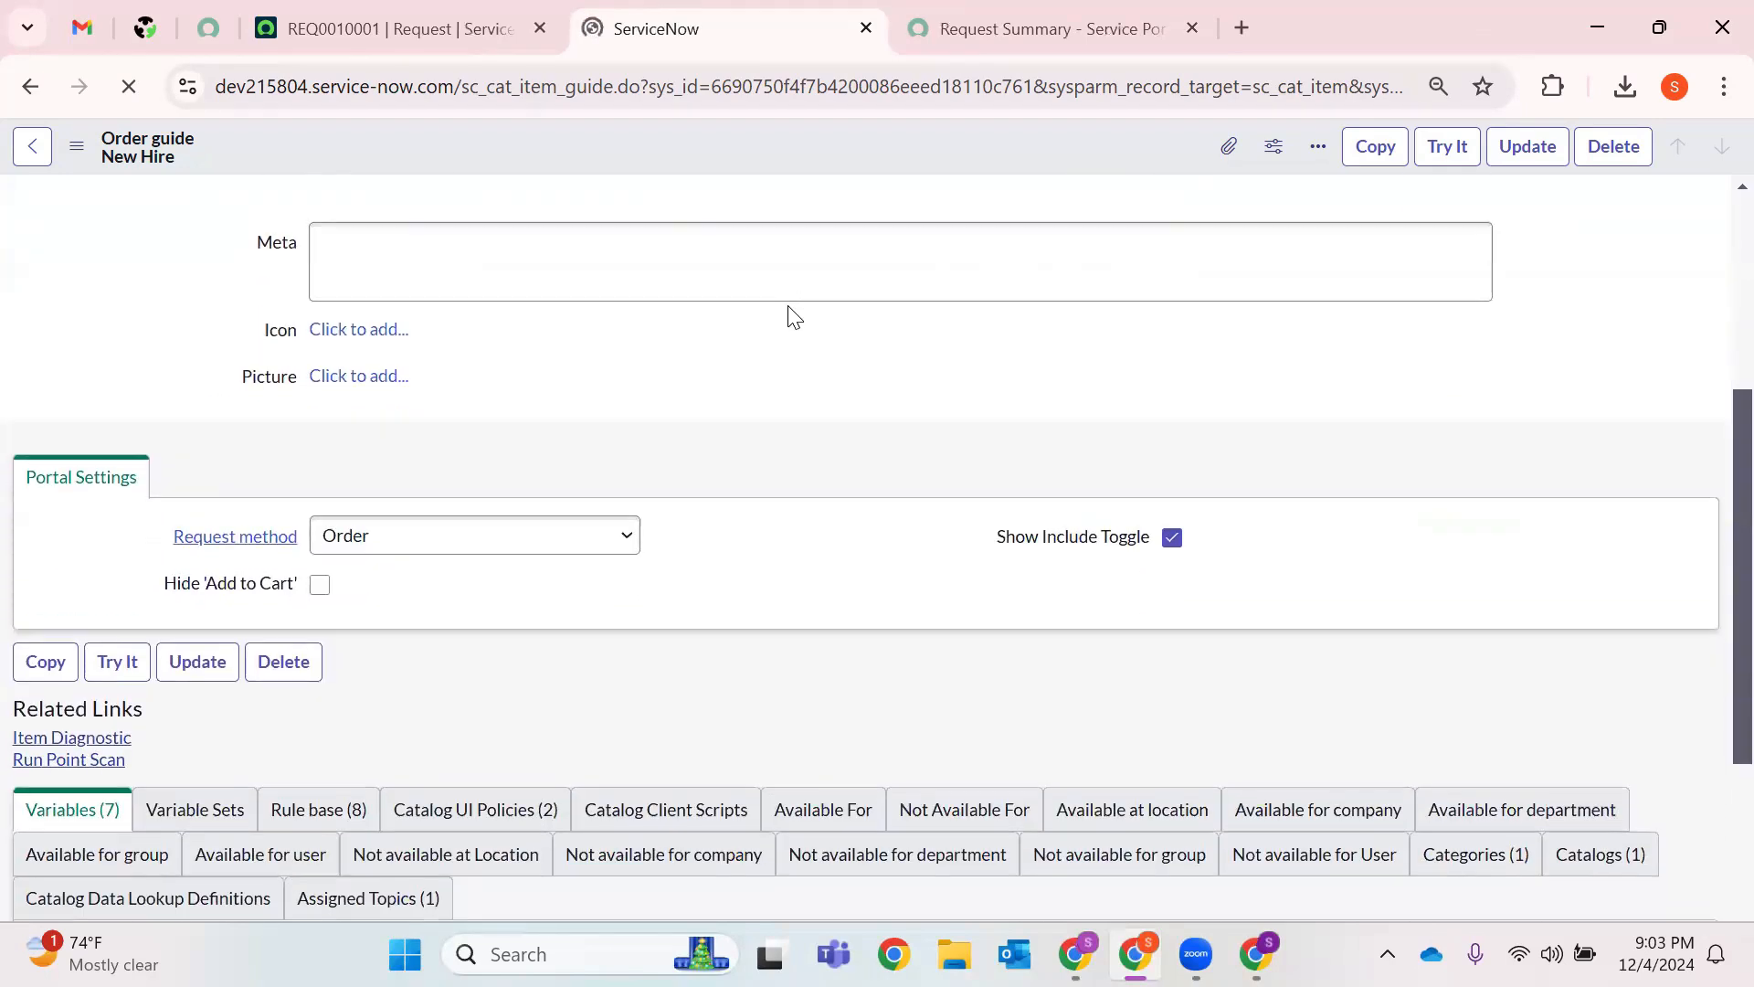
pyautogui.scroll(5, 764, 302)
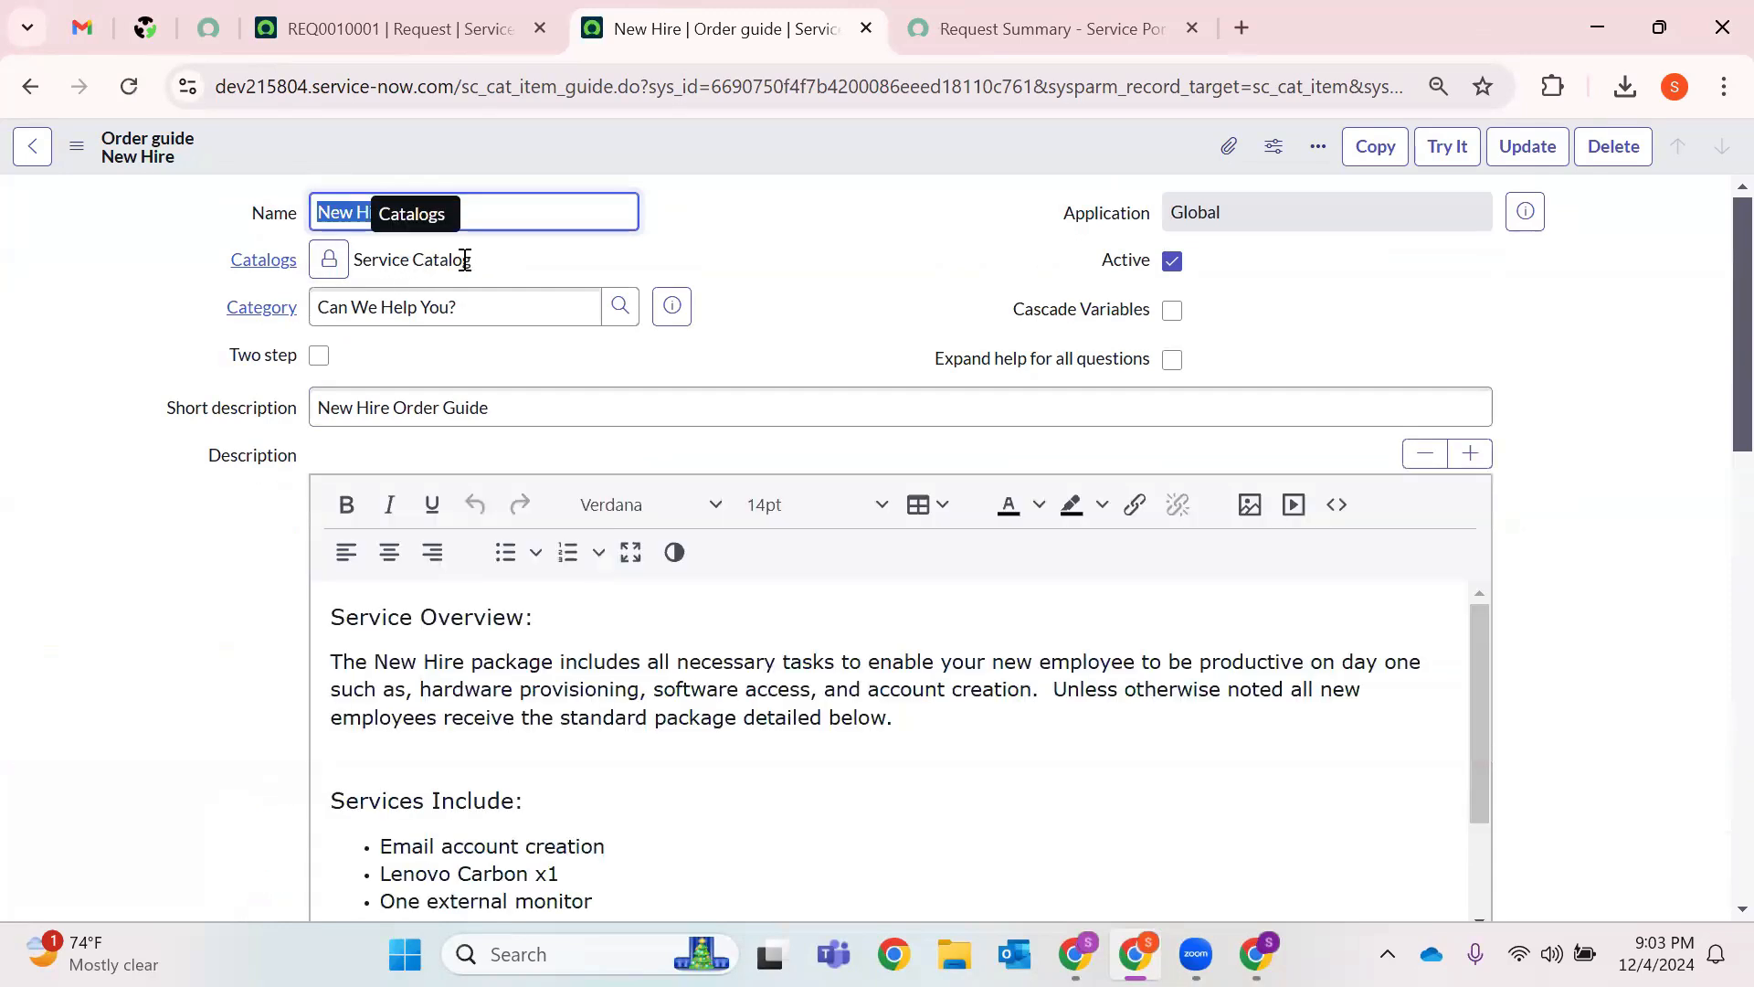
pyautogui.tripleClick(438, 306)
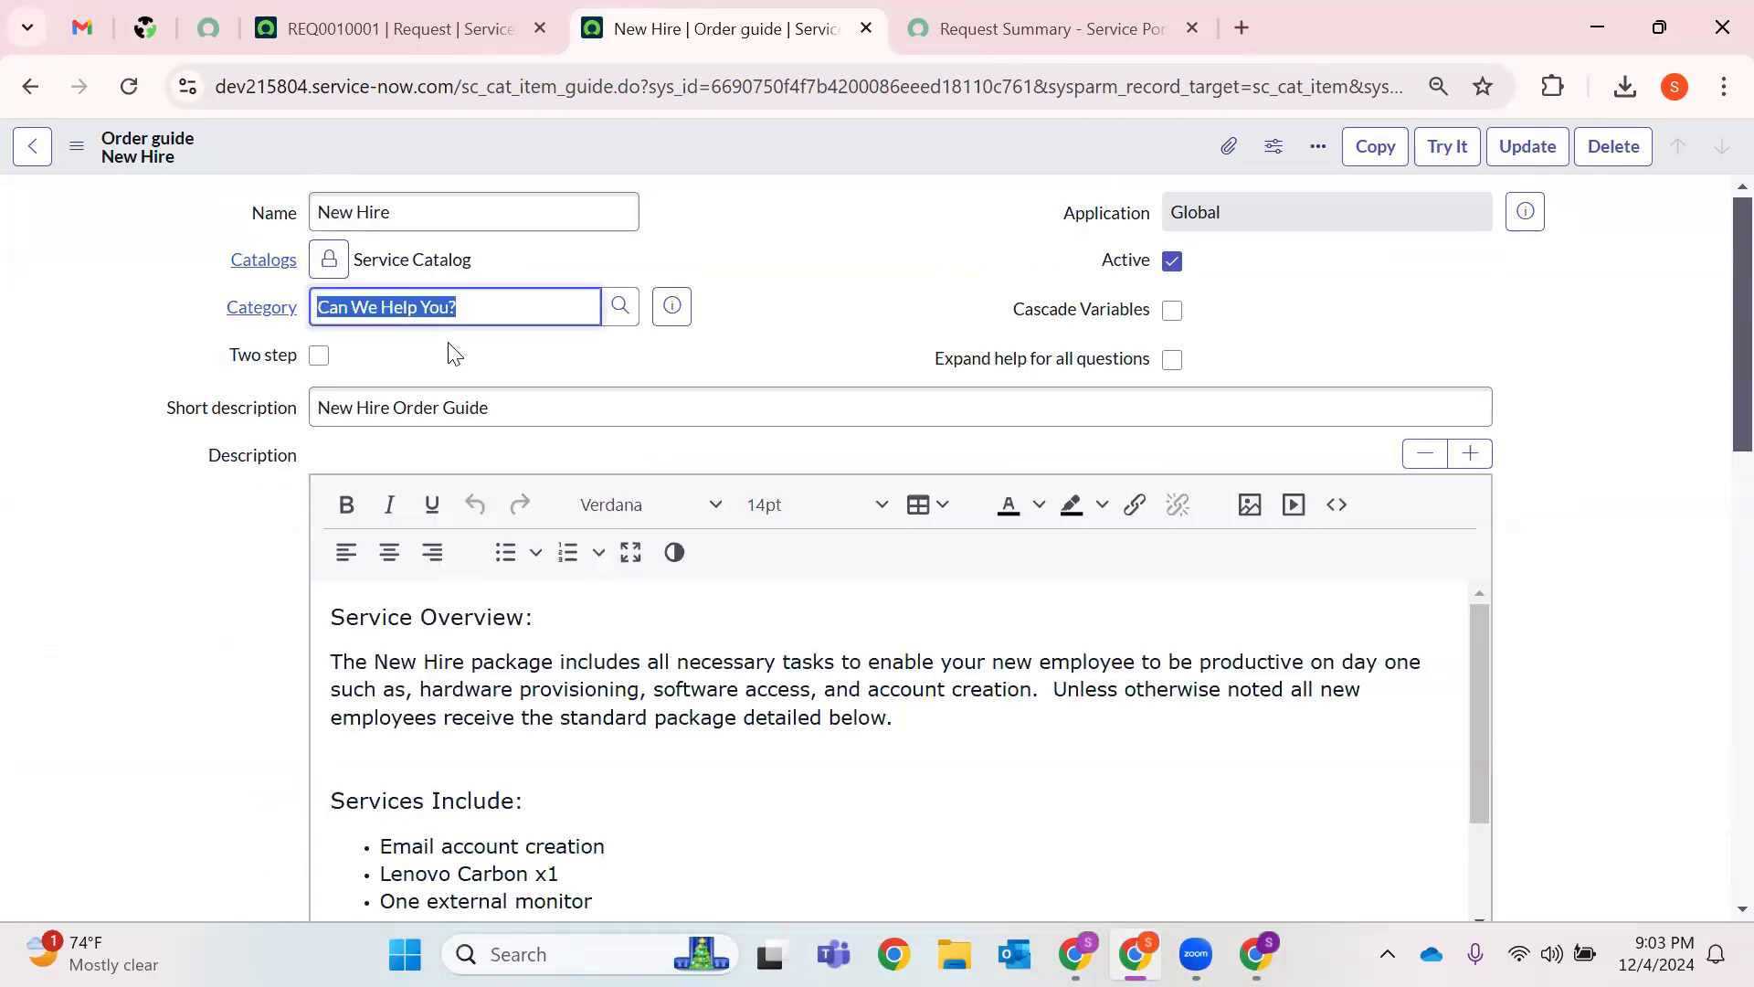
pyautogui.tripleClick(447, 407)
# Scroll through the New Hire order guide's Description content.
pyautogui.scroll(-1, 700, 374)
pyautogui.scroll(-1, 699, 373)
pyautogui.click(332, 342)
pyautogui.scroll(-5, 637, 544)
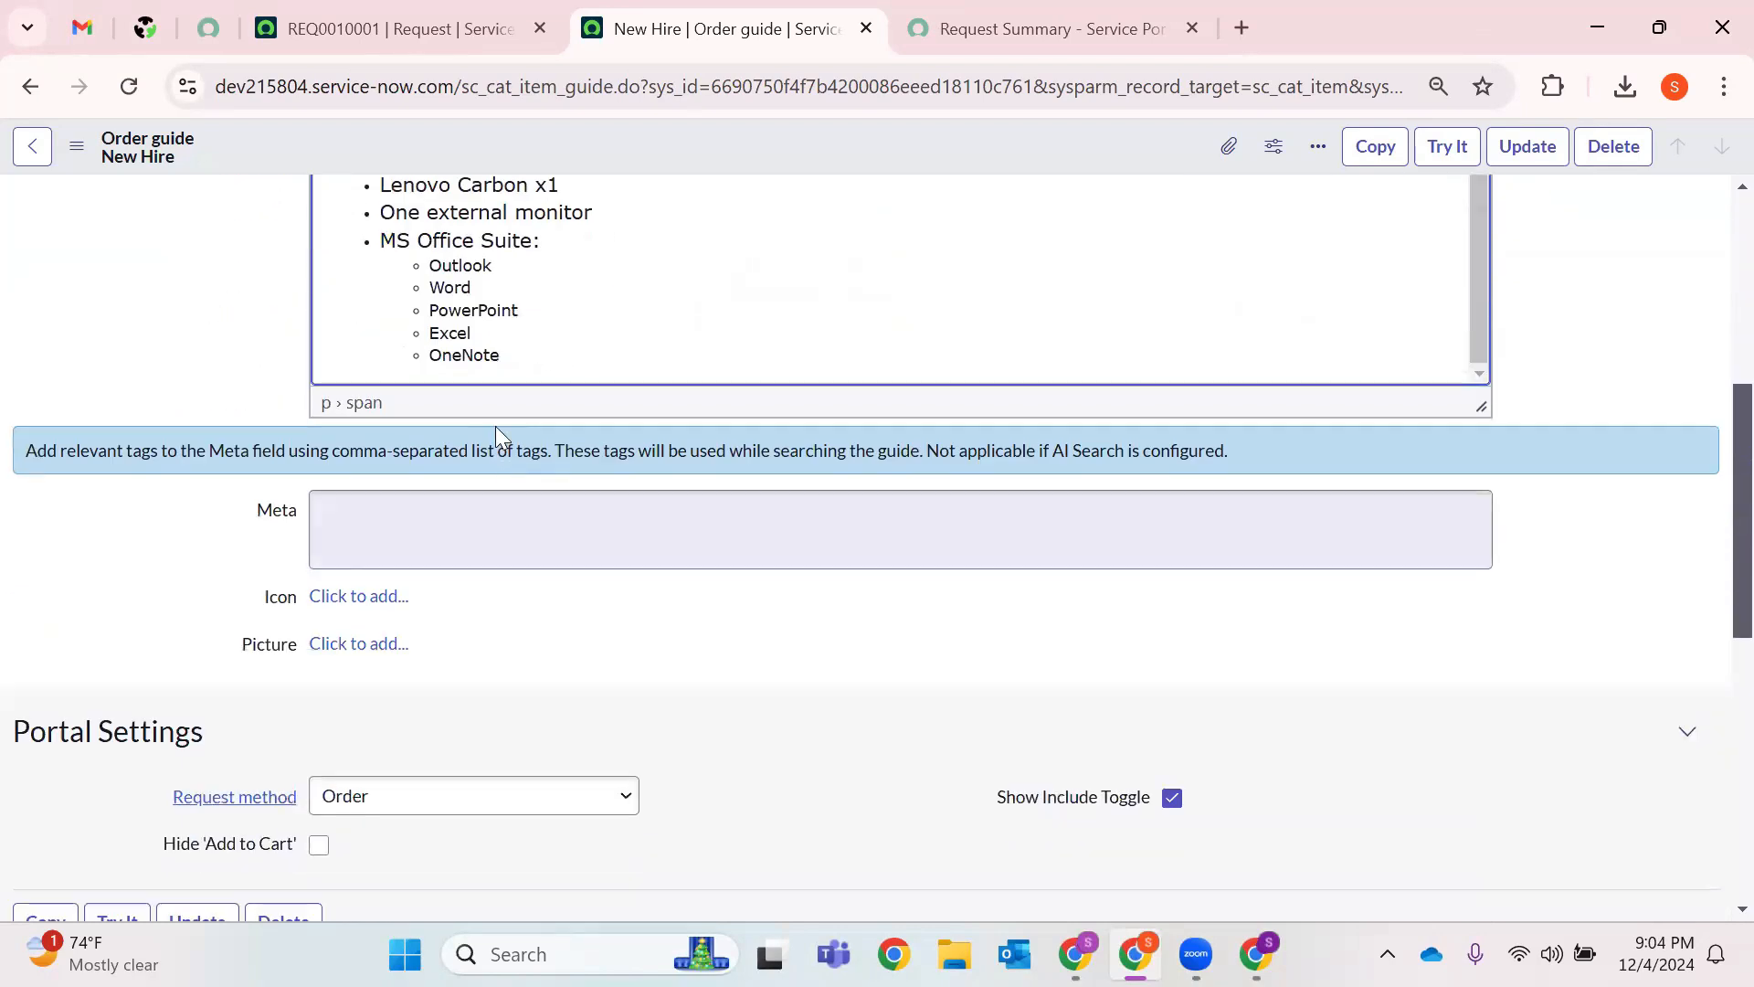
pyautogui.scroll(2, 494, 293)
pyautogui.scroll(3, 442, 338)
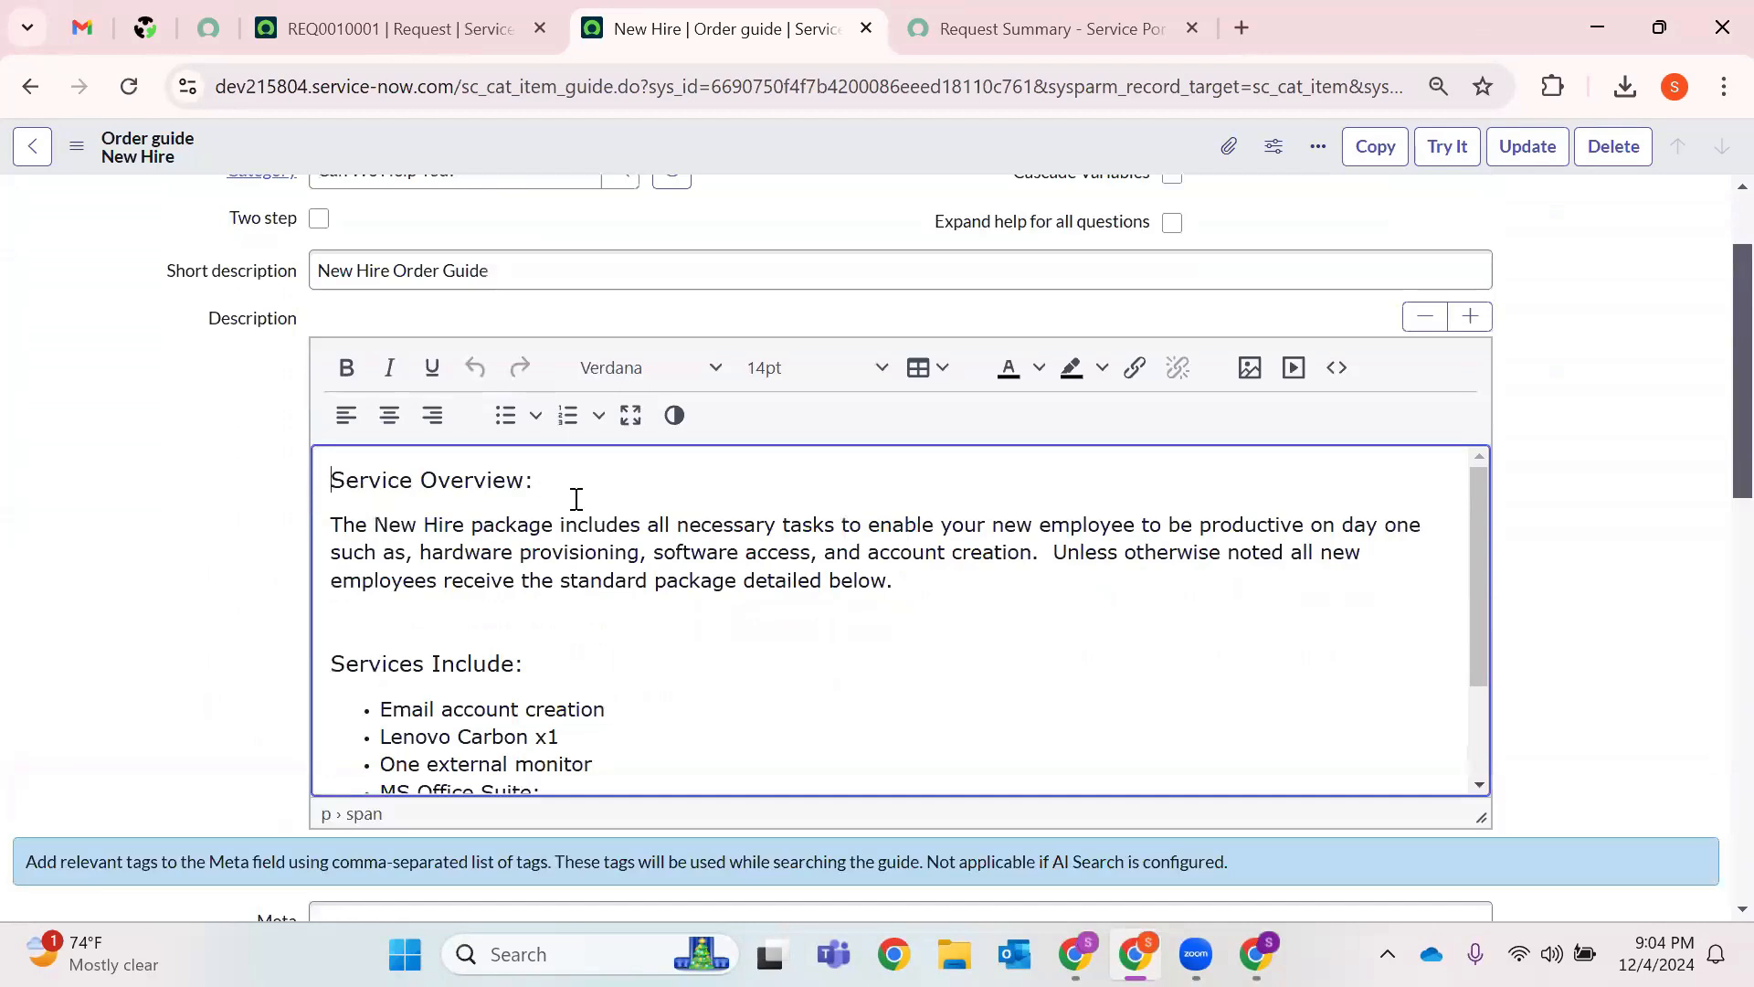
pyautogui.scroll(-10, 576, 498)
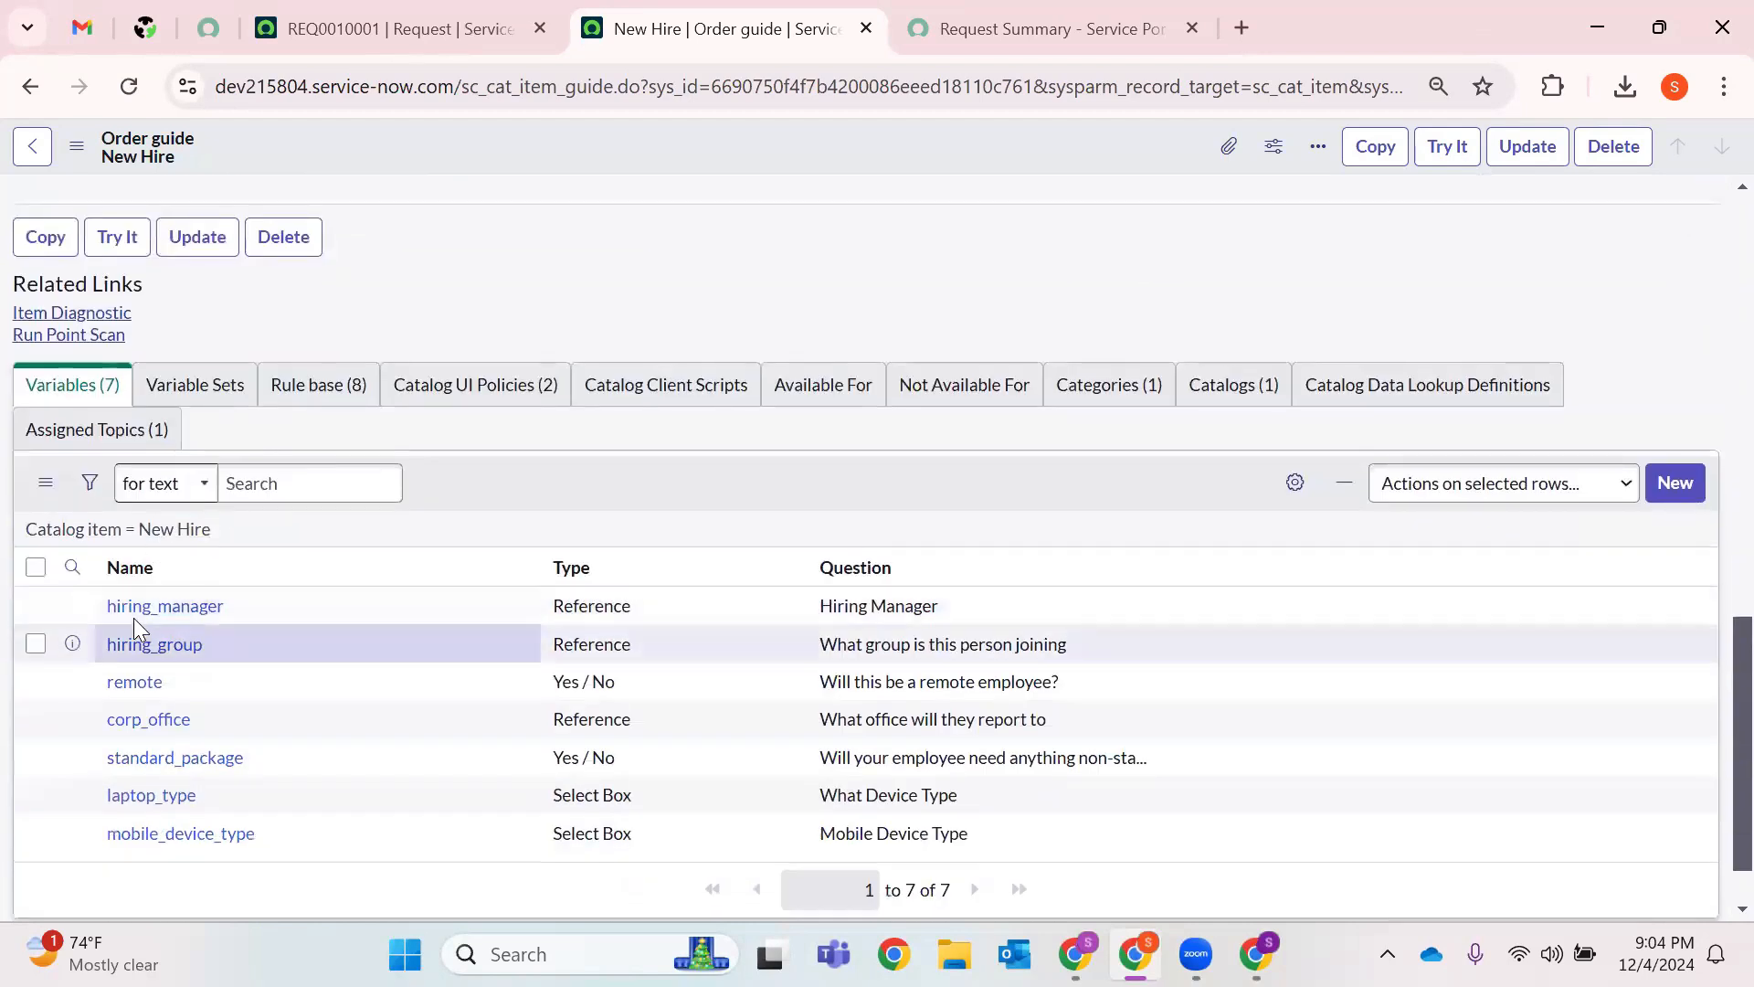
# Glance at the REQ0010001 Request Summary, then show the New Hire guide's Rule base items.
pyautogui.click(989, 20)
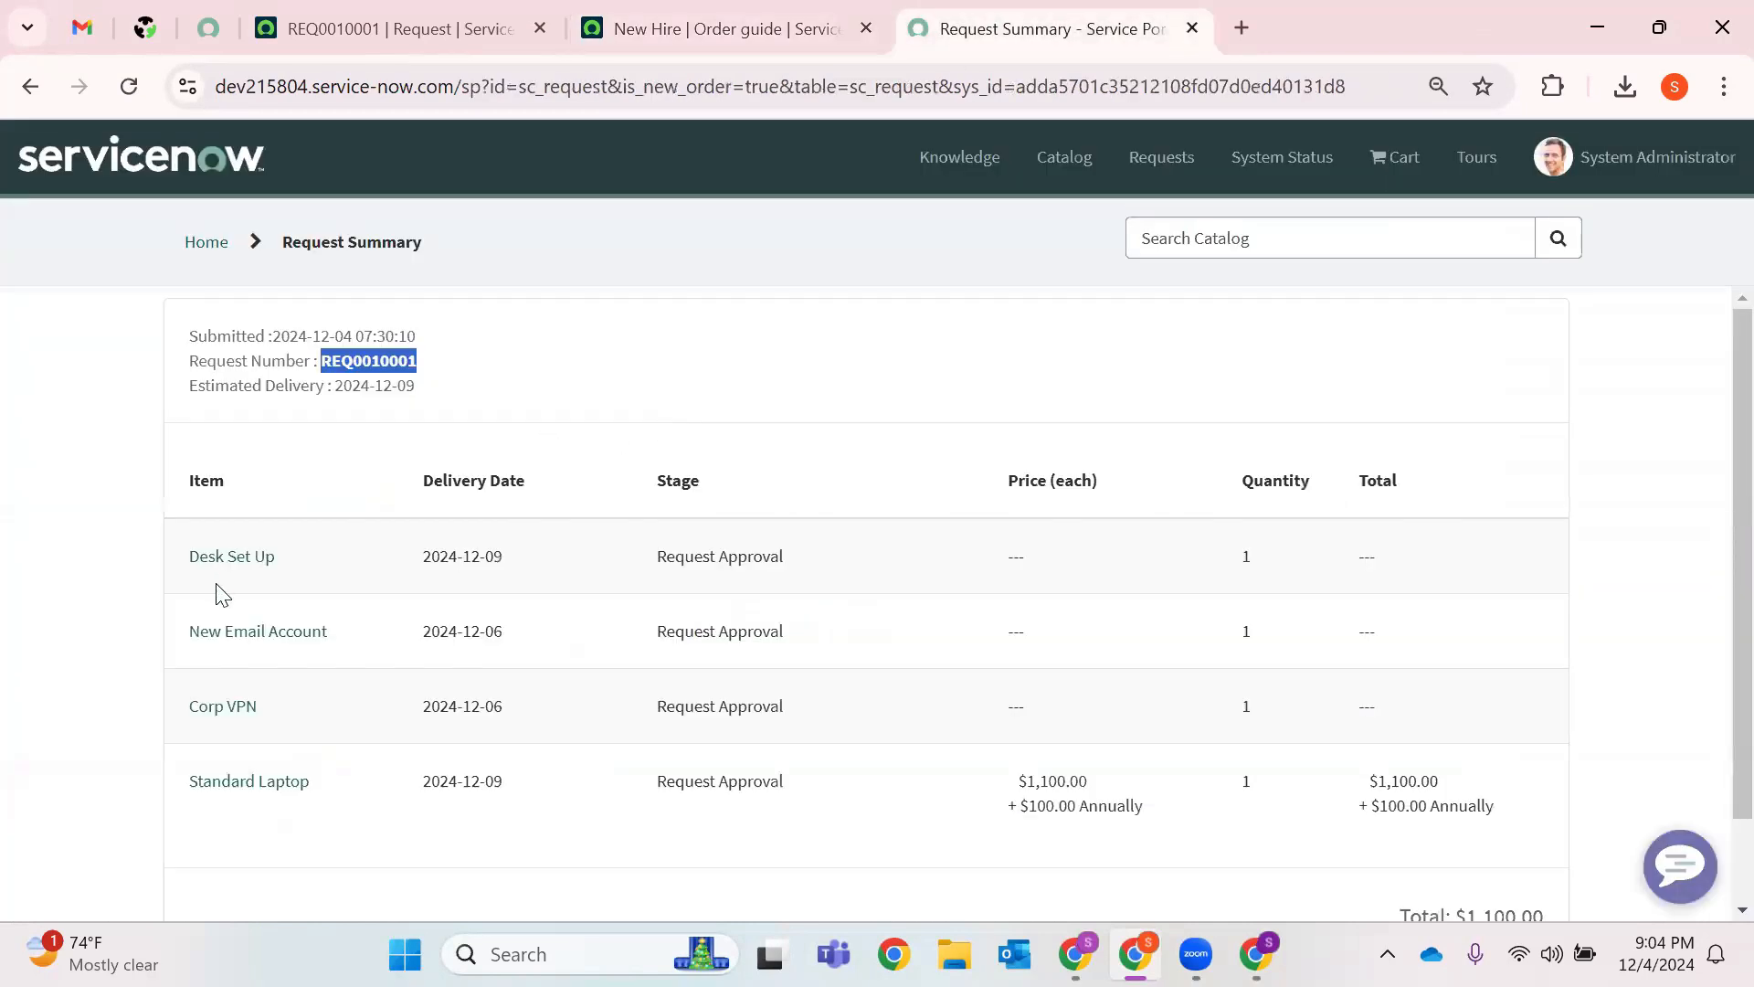
pyautogui.click(722, 29)
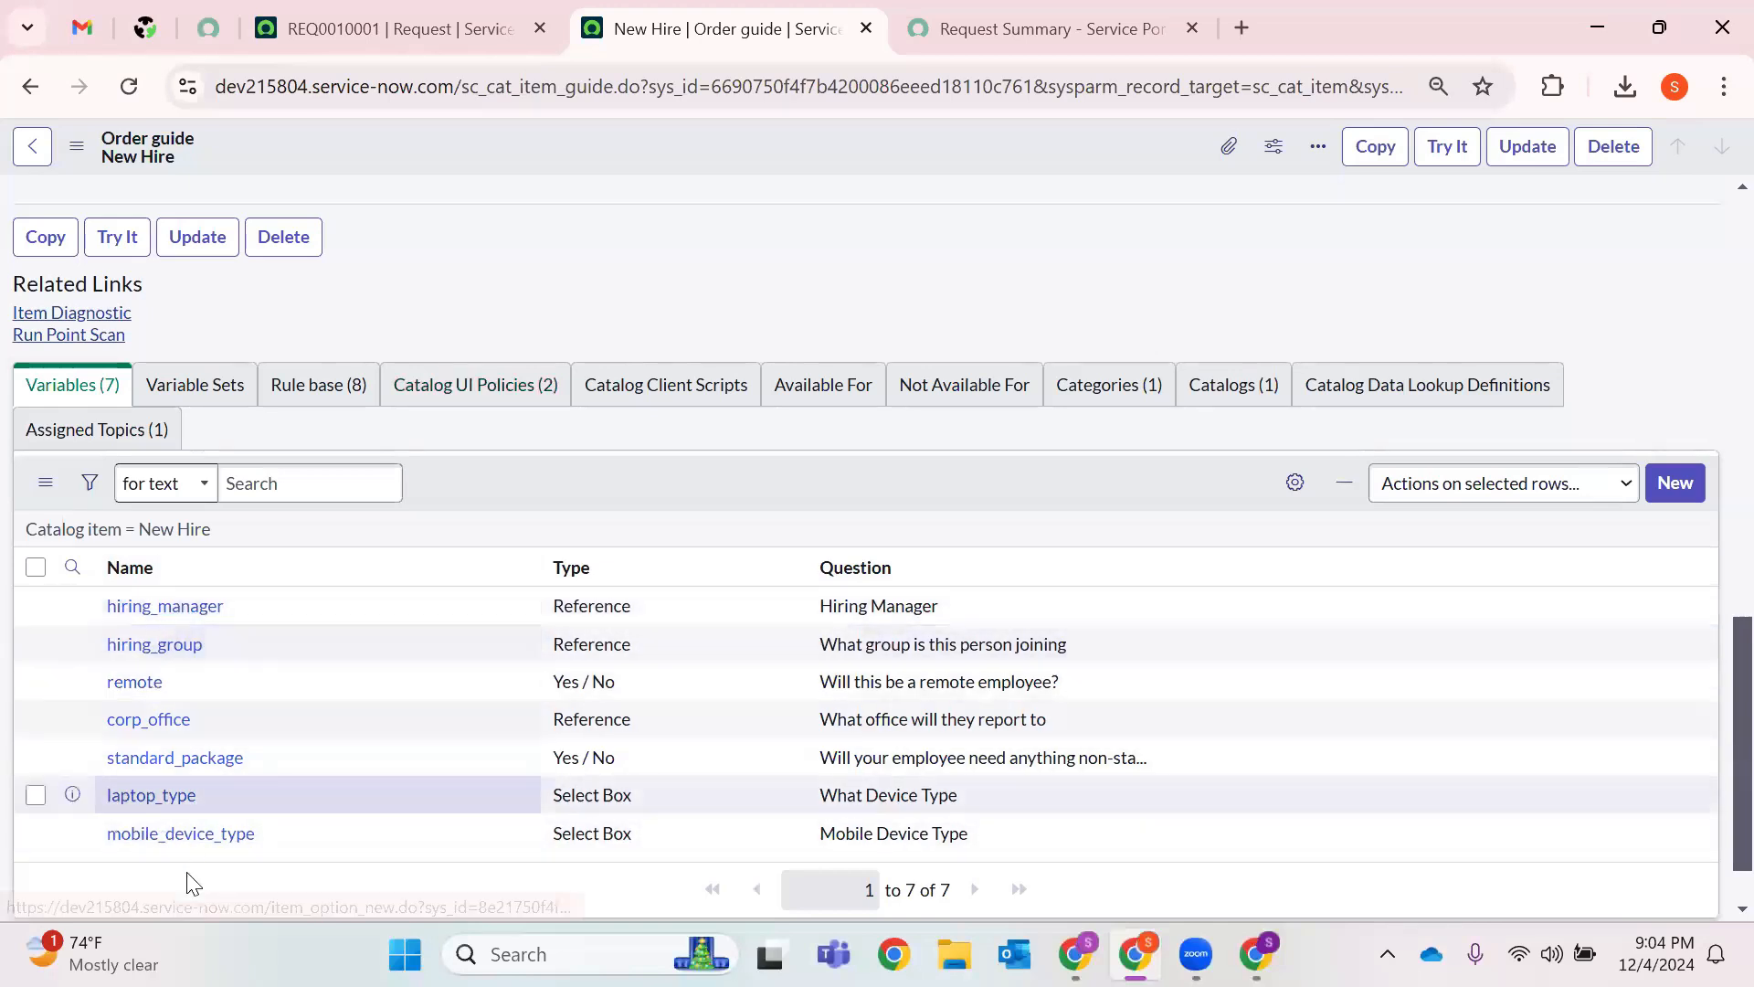
pyautogui.click(317, 385)
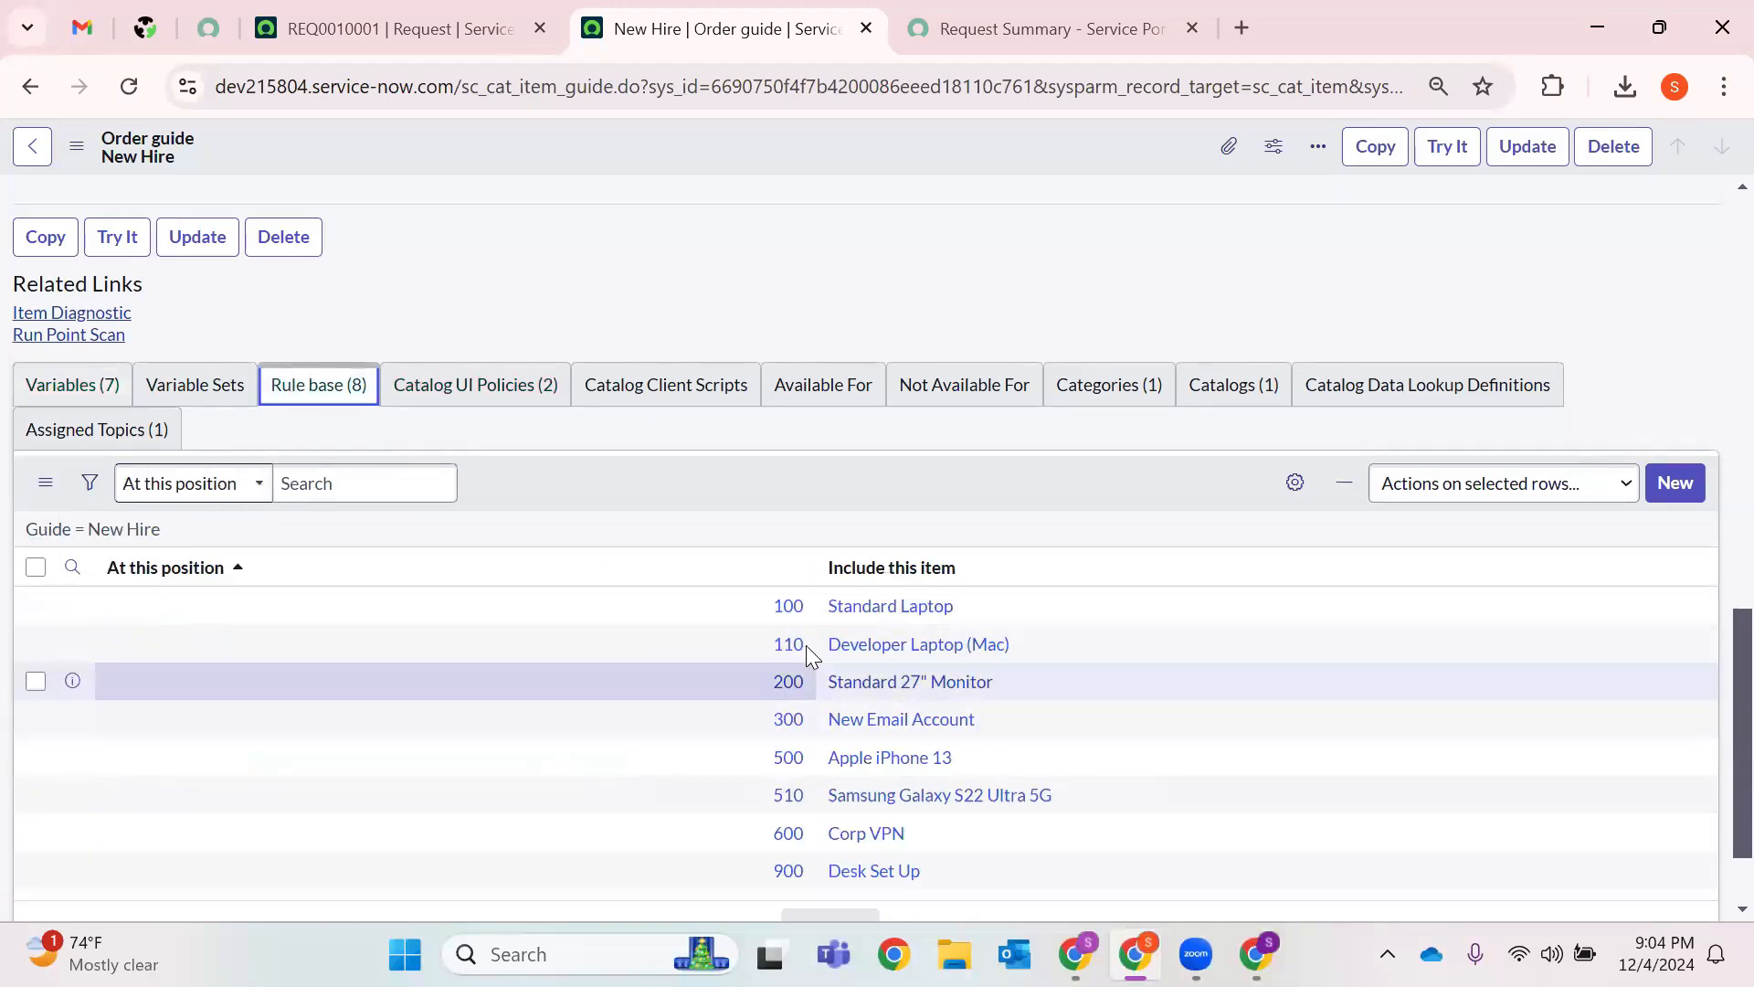
# Review the New Hire guide's Catalog UI Policies, Categories and Catalogs related lists.
pyautogui.scroll(-1, 806, 645)
pyautogui.click(512, 265)
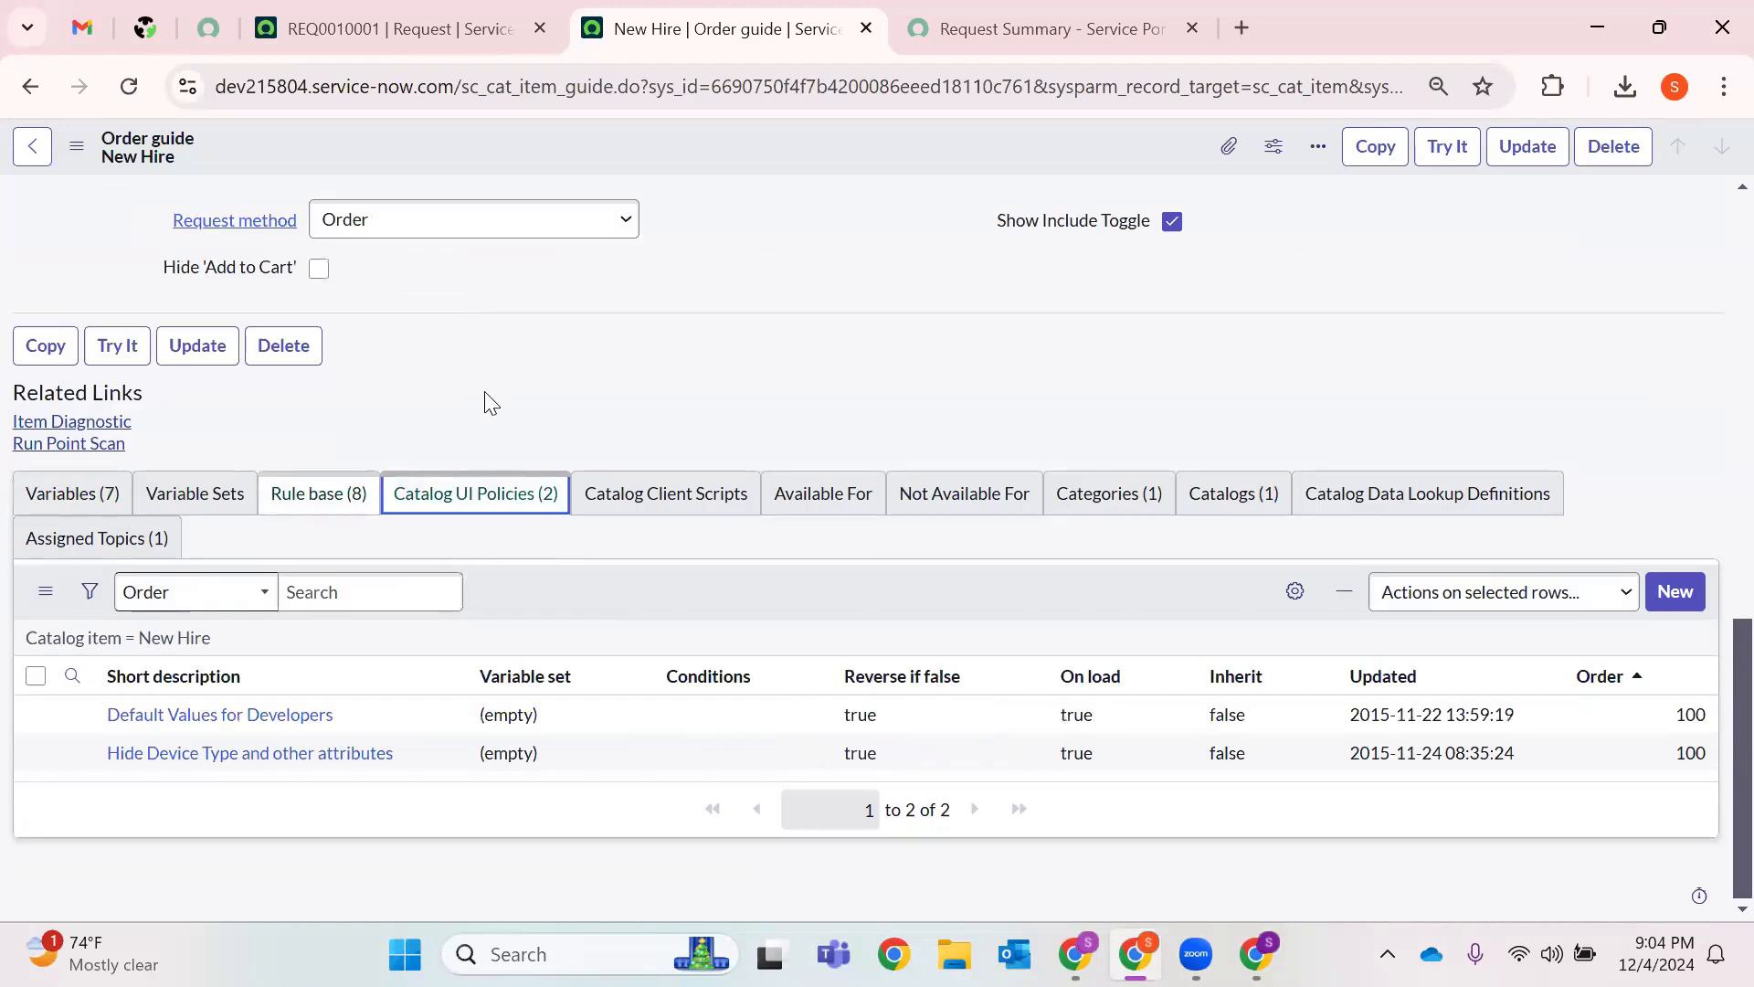
pyautogui.click(1095, 517)
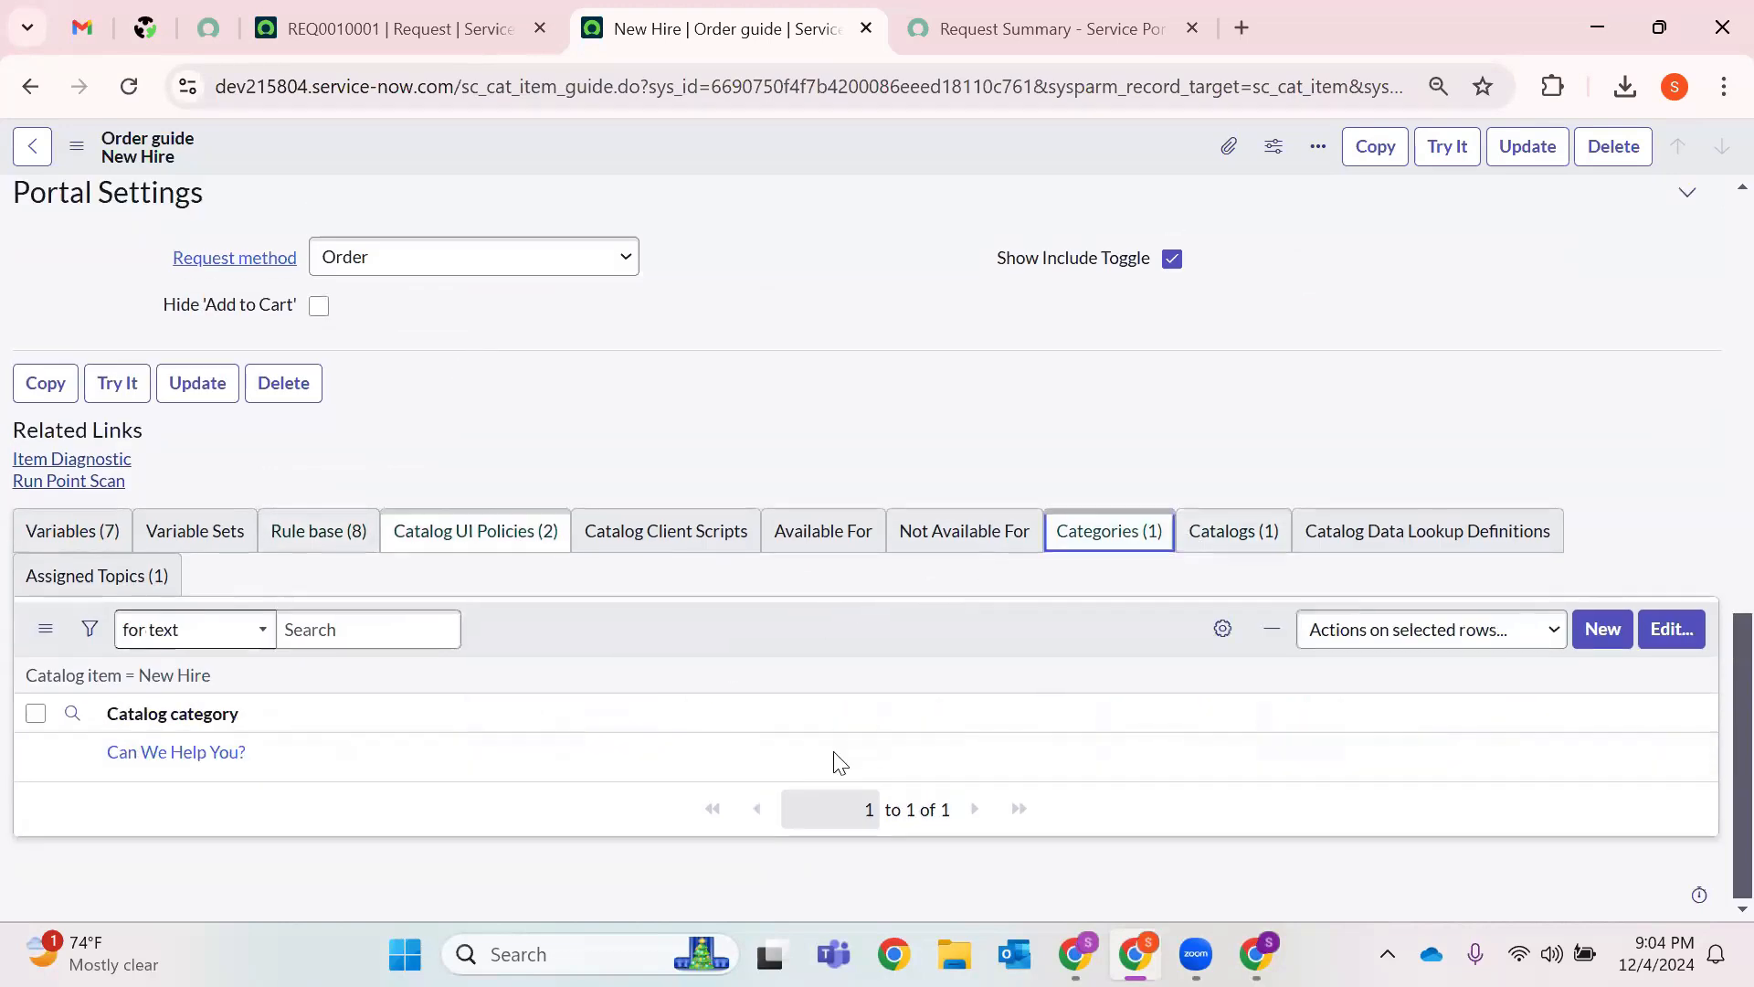
pyautogui.click(1221, 545)
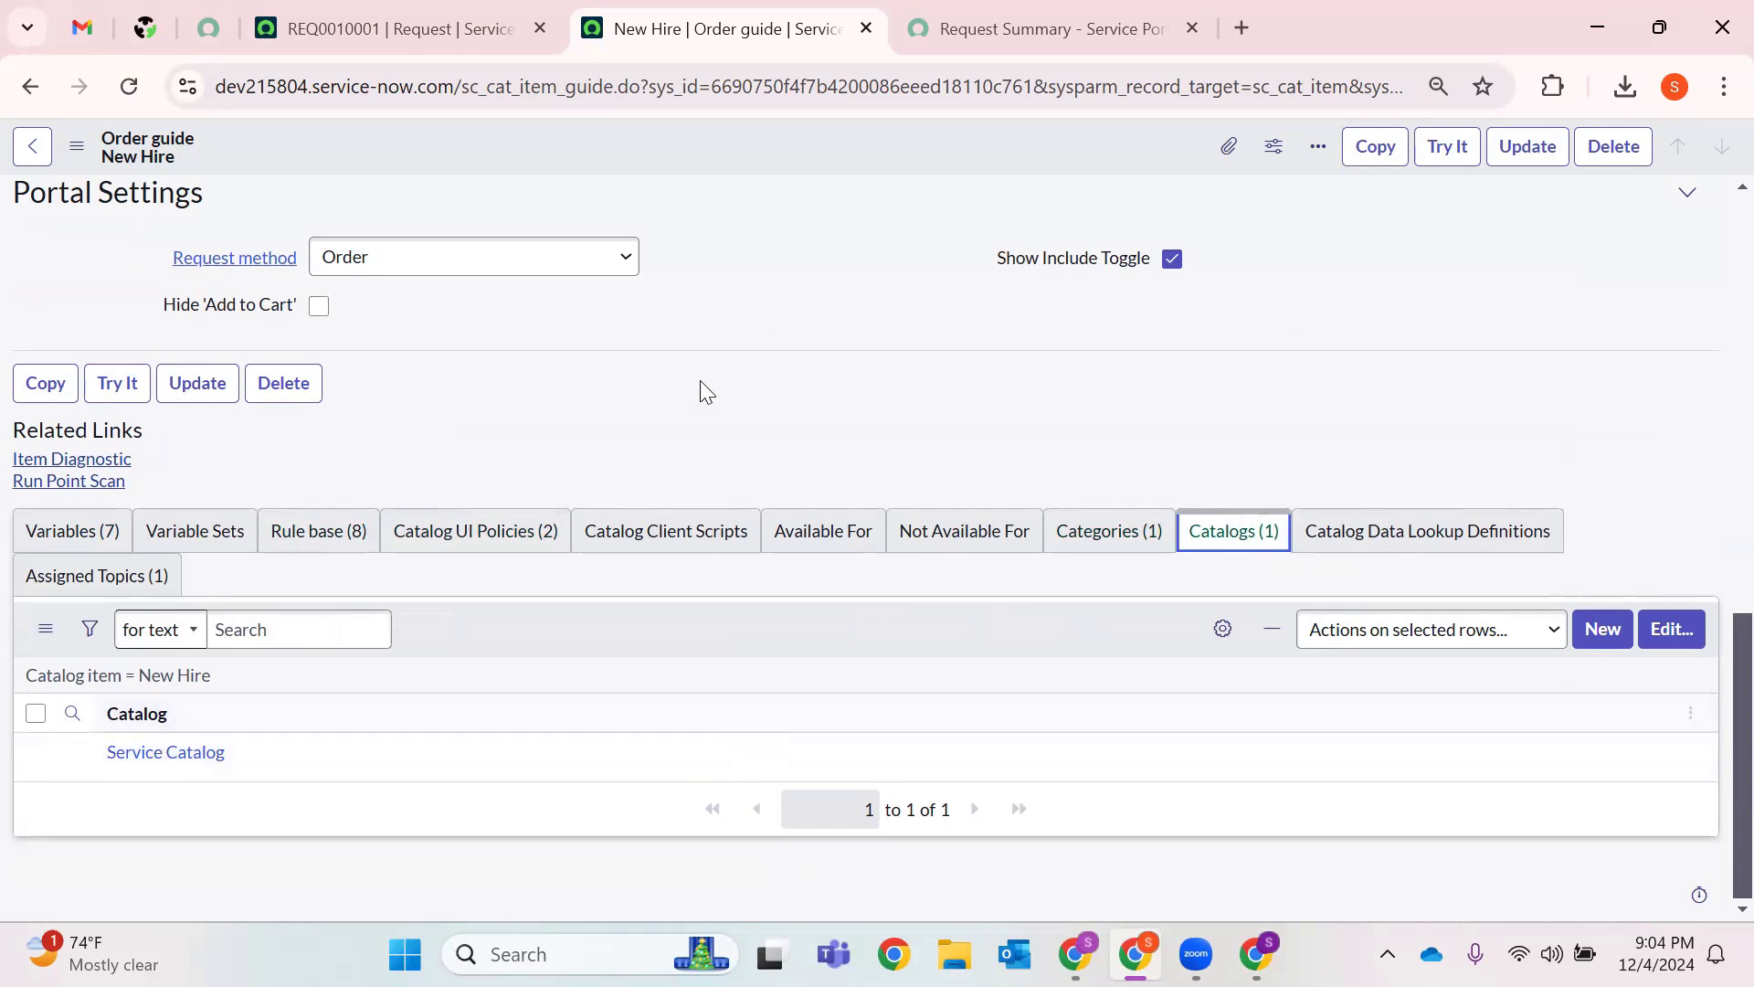
# Check the Request method choices, keep Order, and close the New Hire order guide.
pyautogui.click(624, 265)
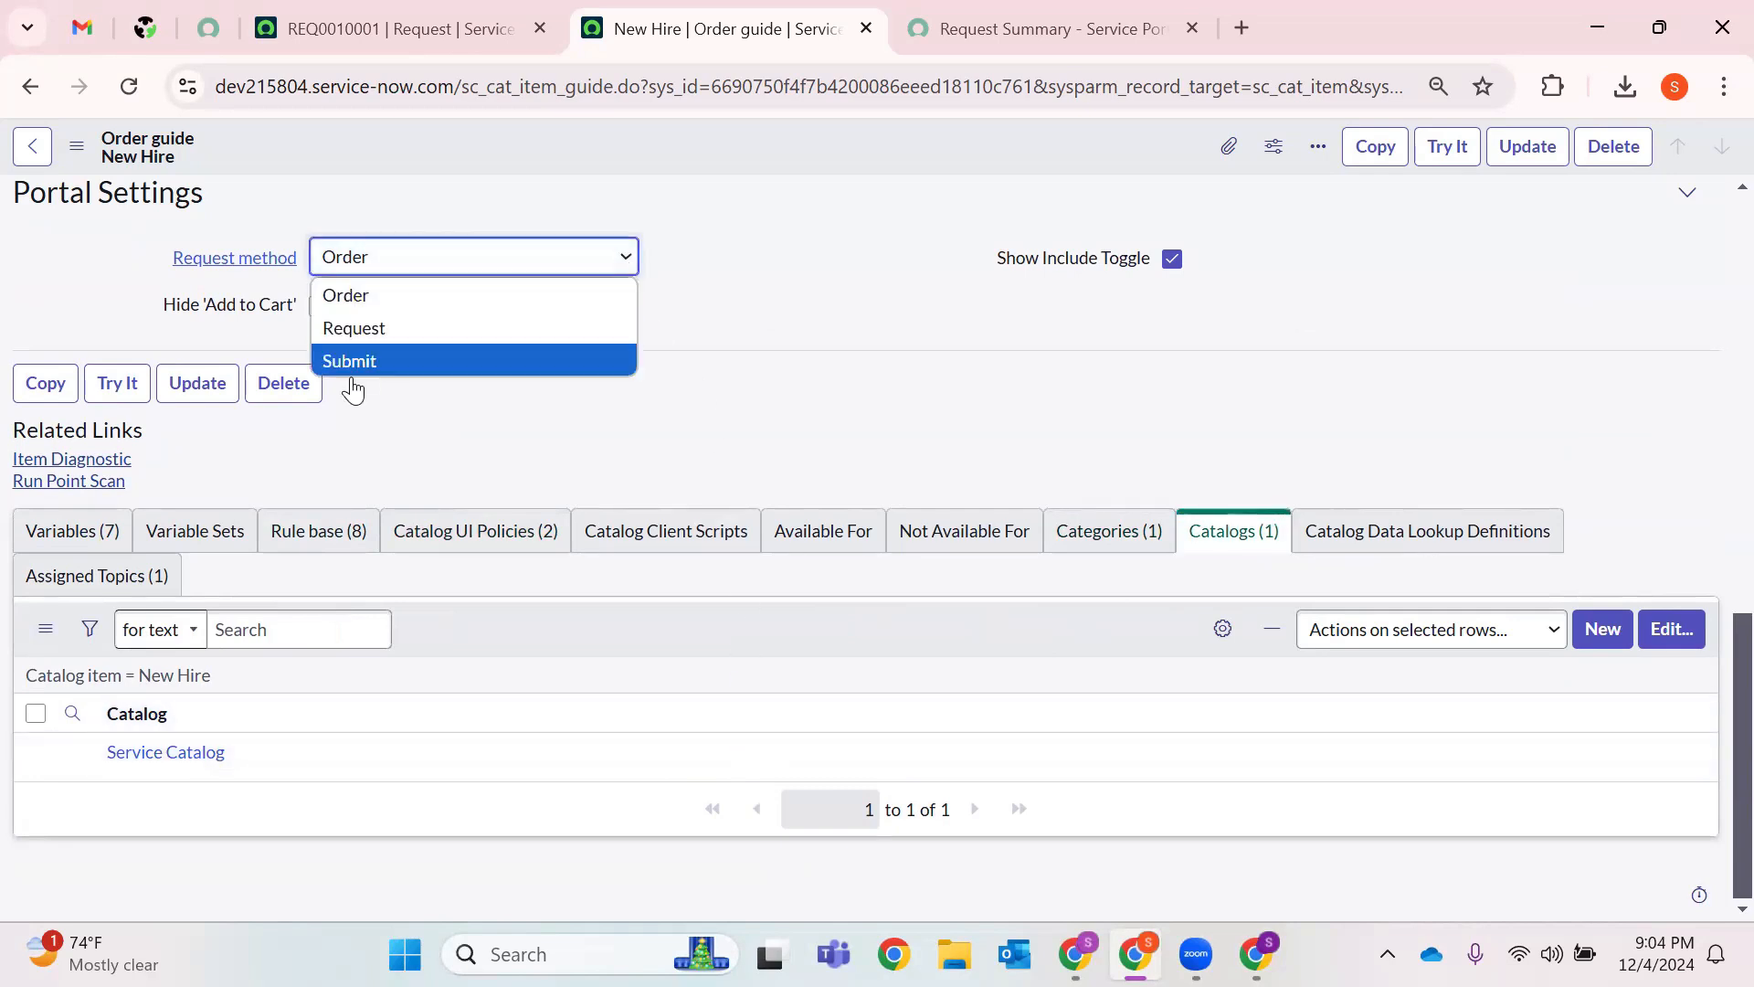
pyautogui.click(893, 309)
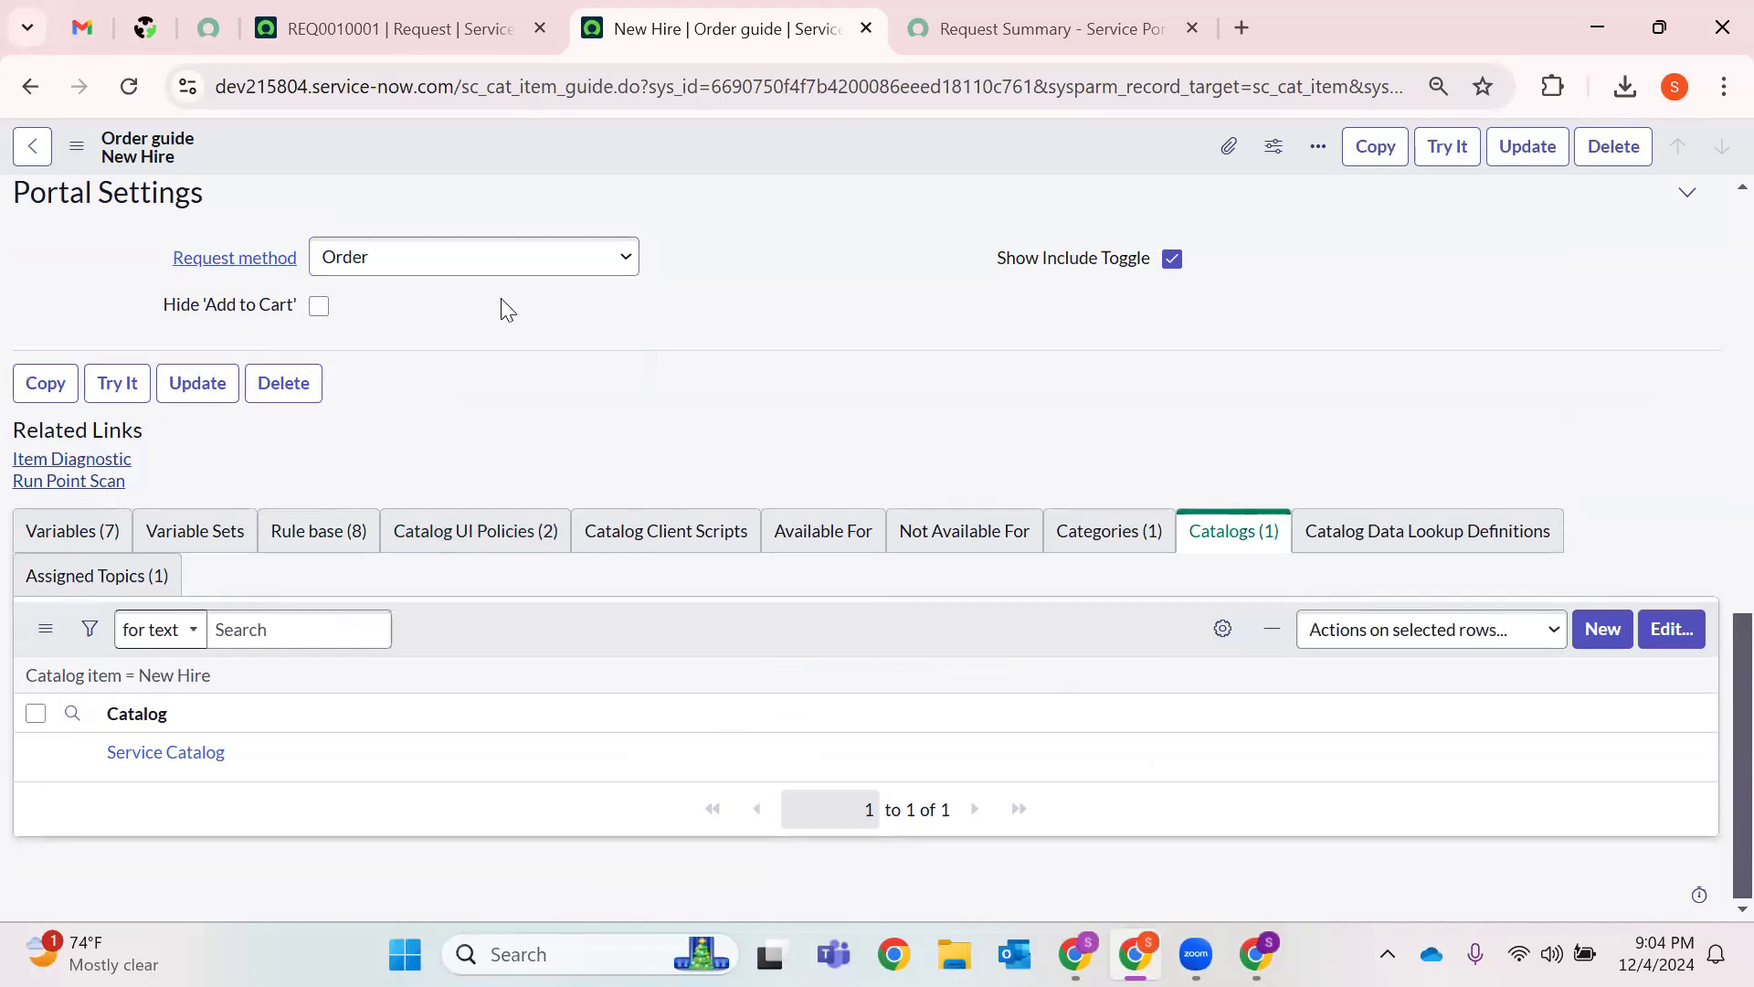
pyautogui.scroll(6, 556, 396)
pyautogui.scroll(2, 557, 396)
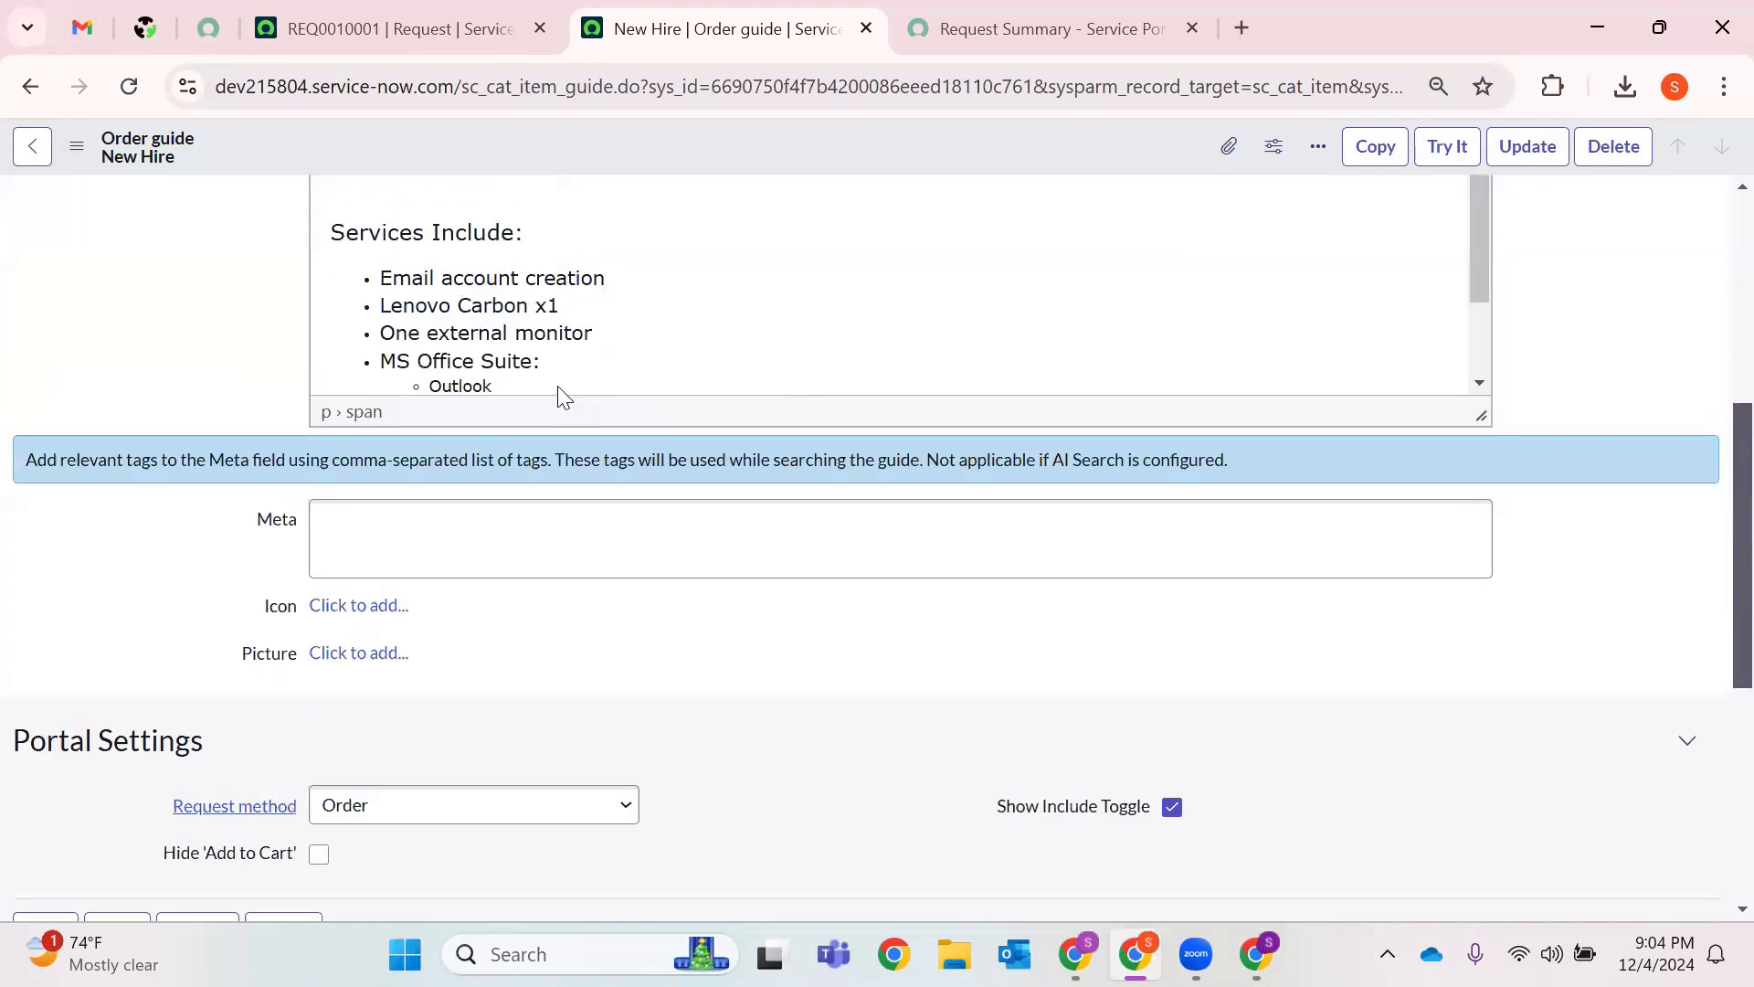
pyautogui.scroll(5, 1012, 267)
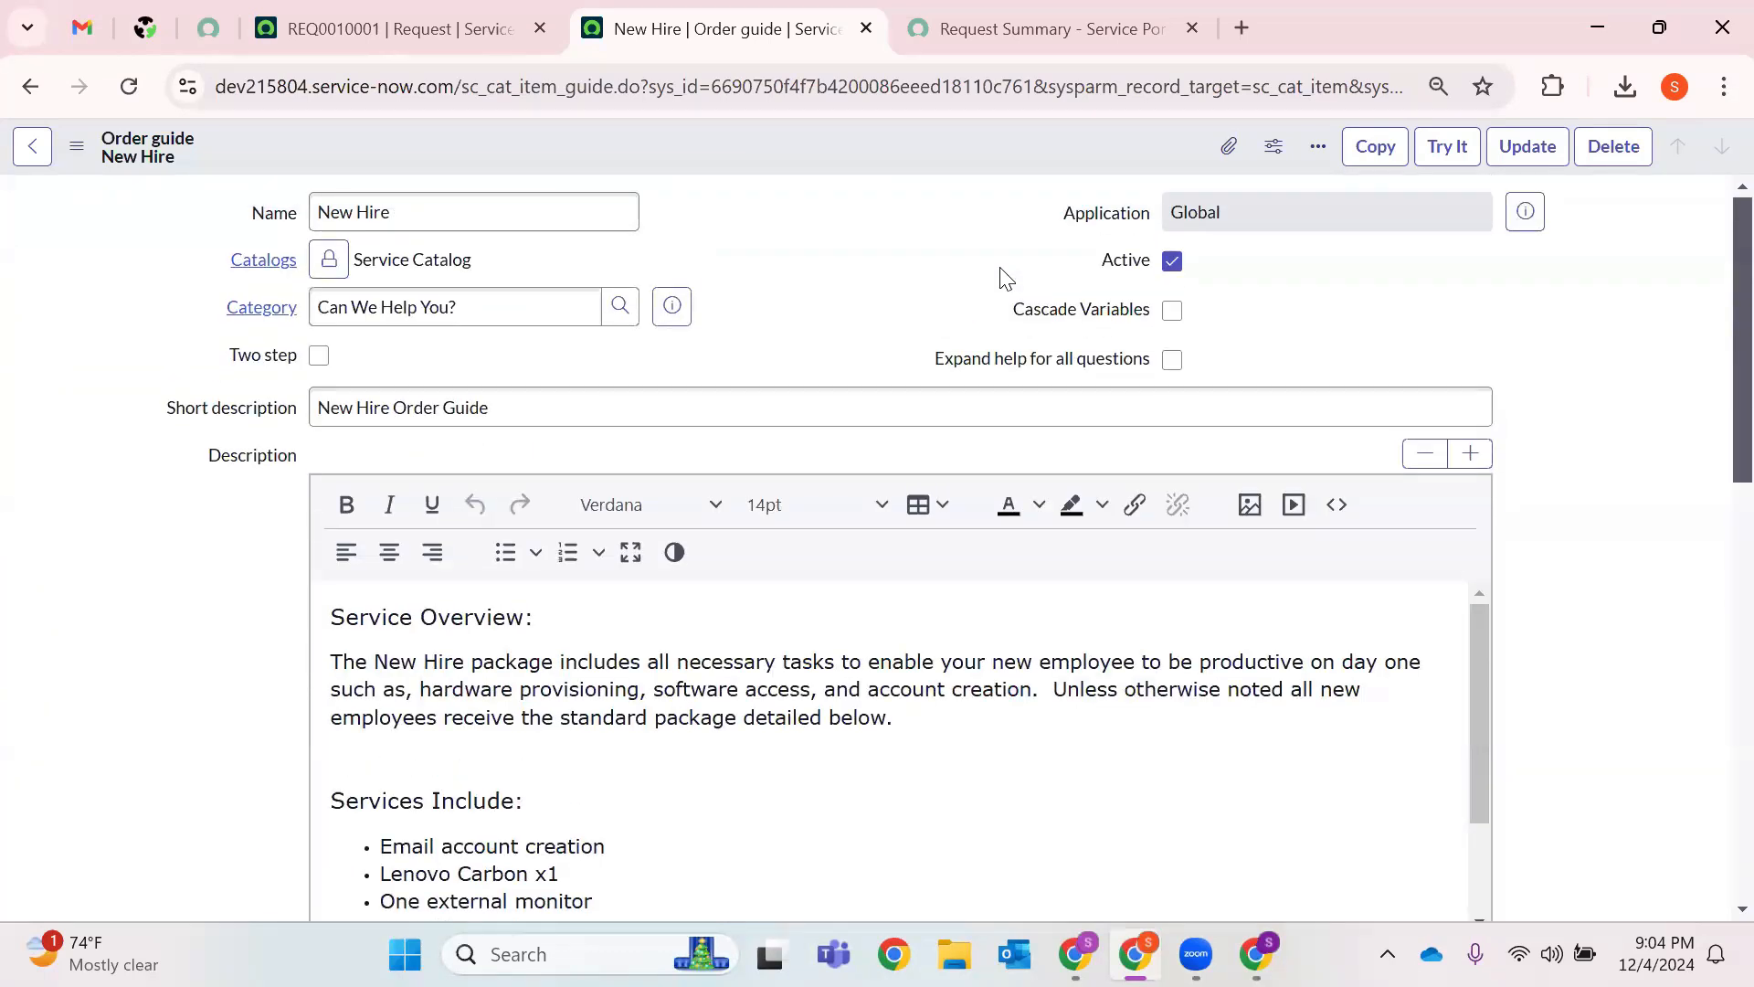
pyautogui.click(866, 30)
# Close the Request Summary page and open a blank Incident form using 'Incident.FORM' in the navigator.
pyautogui.click(866, 30)
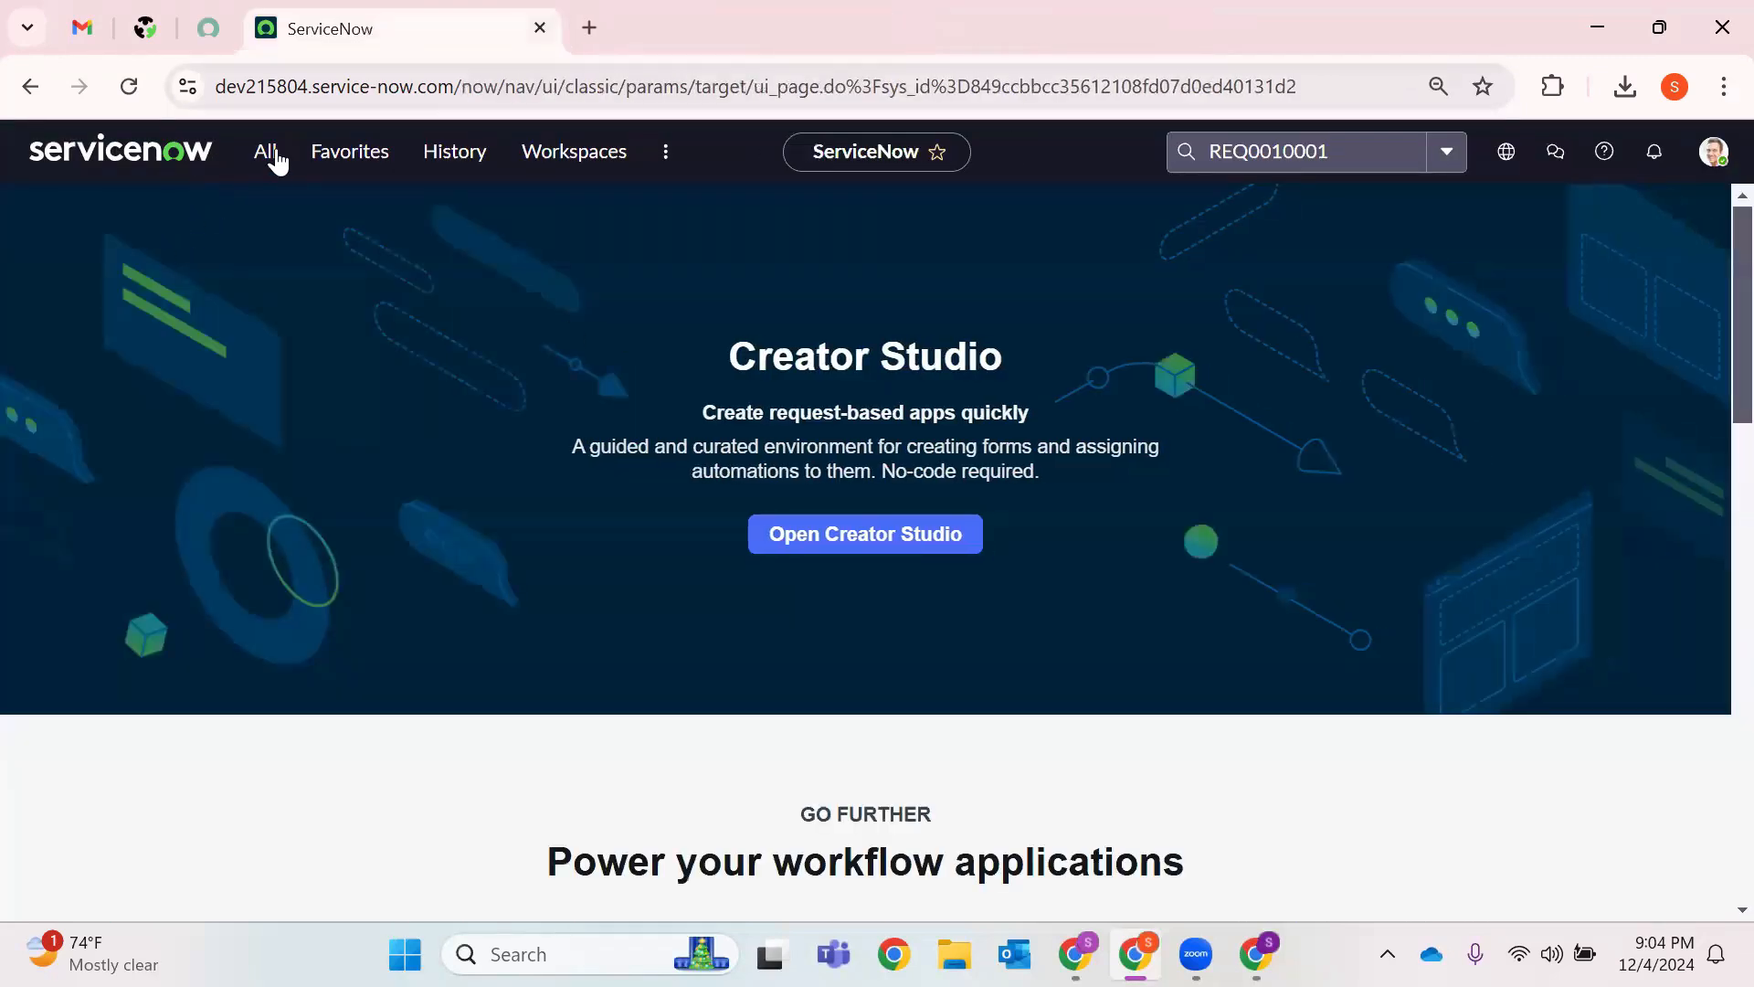
pyautogui.click(278, 168)
pyautogui.press('BackSpace')
pyautogui.press('BackSpace')
pyautogui.press('BackSpace')
pyautogui.press('BackSpace')
pyautogui.press('BackSpace')
pyautogui.press('BackSpace')
pyautogui.press('BackSpace')
pyautogui.press('BackSpace')
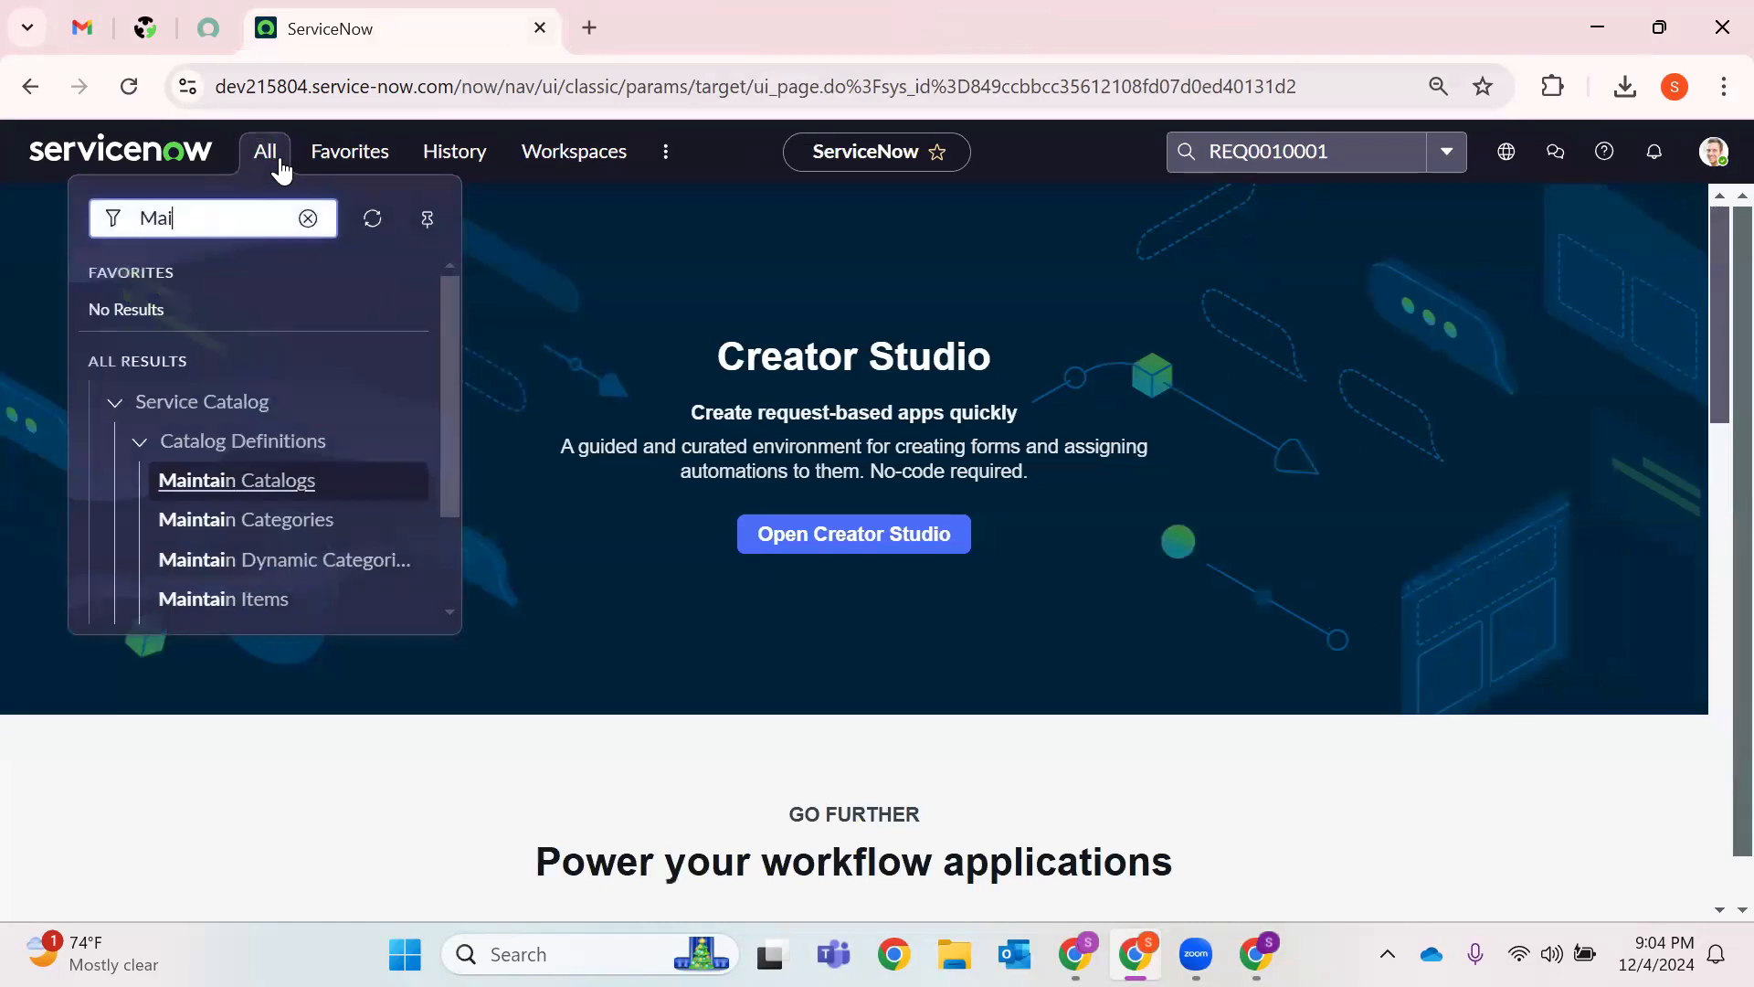
pyautogui.write('Incident.')
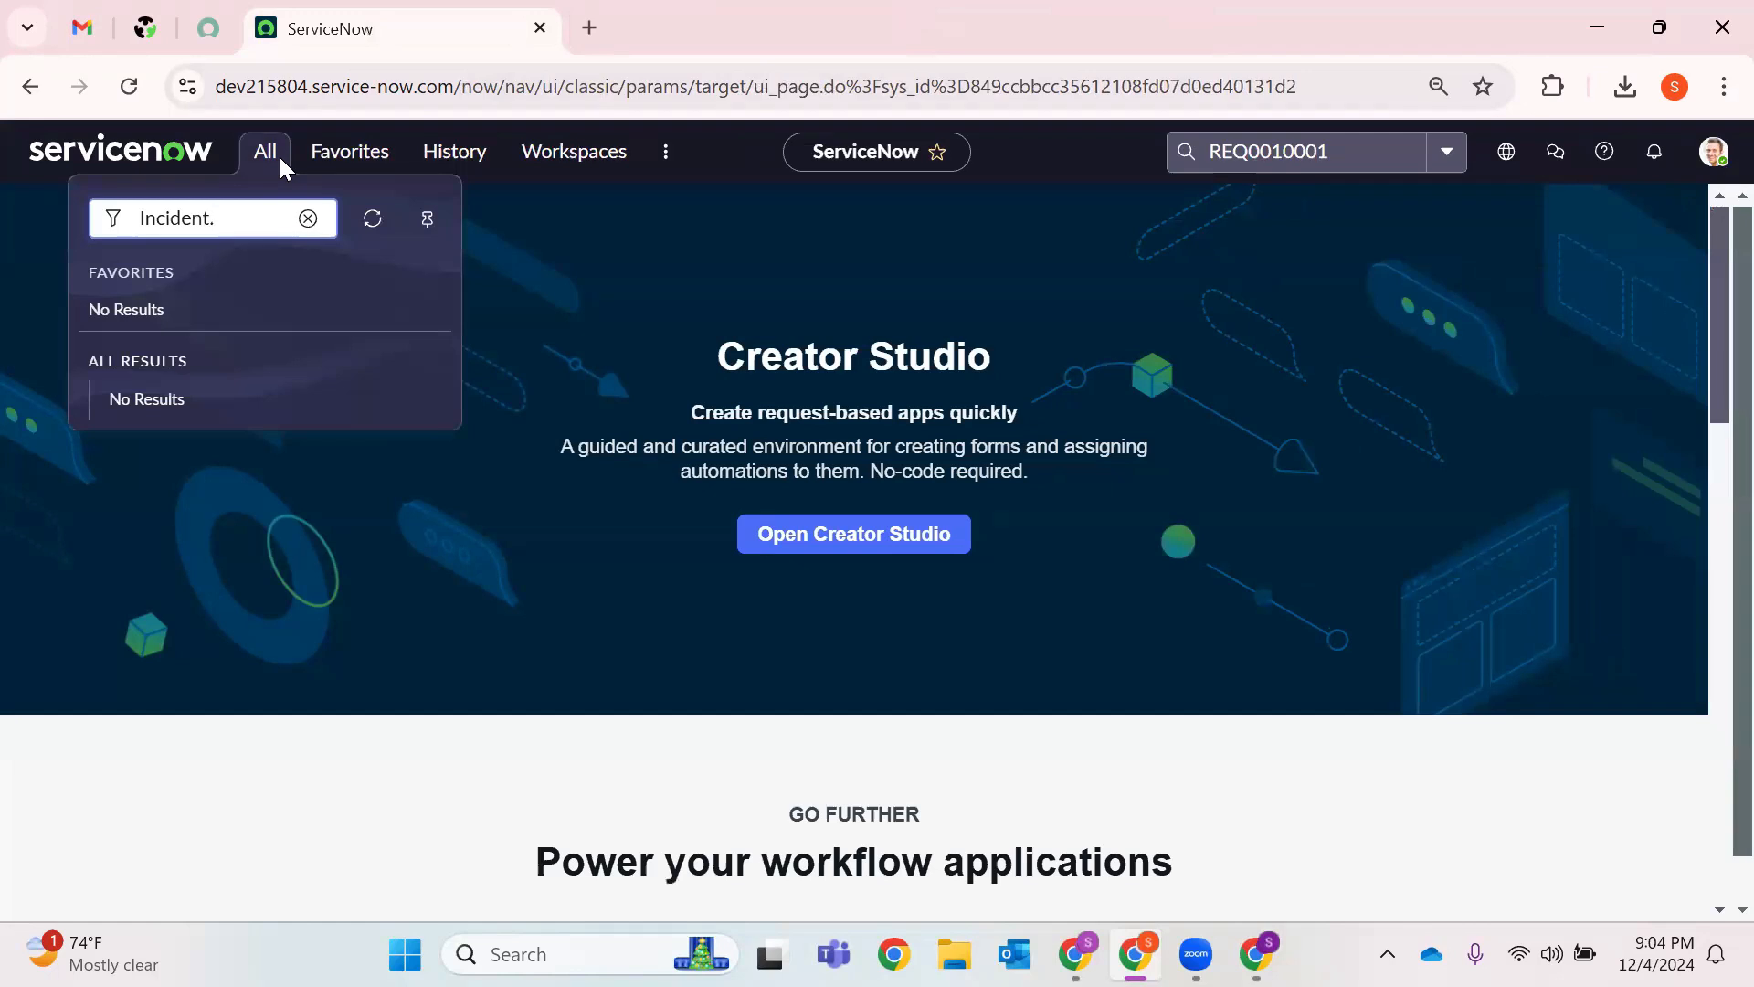
pyautogui.write('FORM')
pyautogui.press('Return')
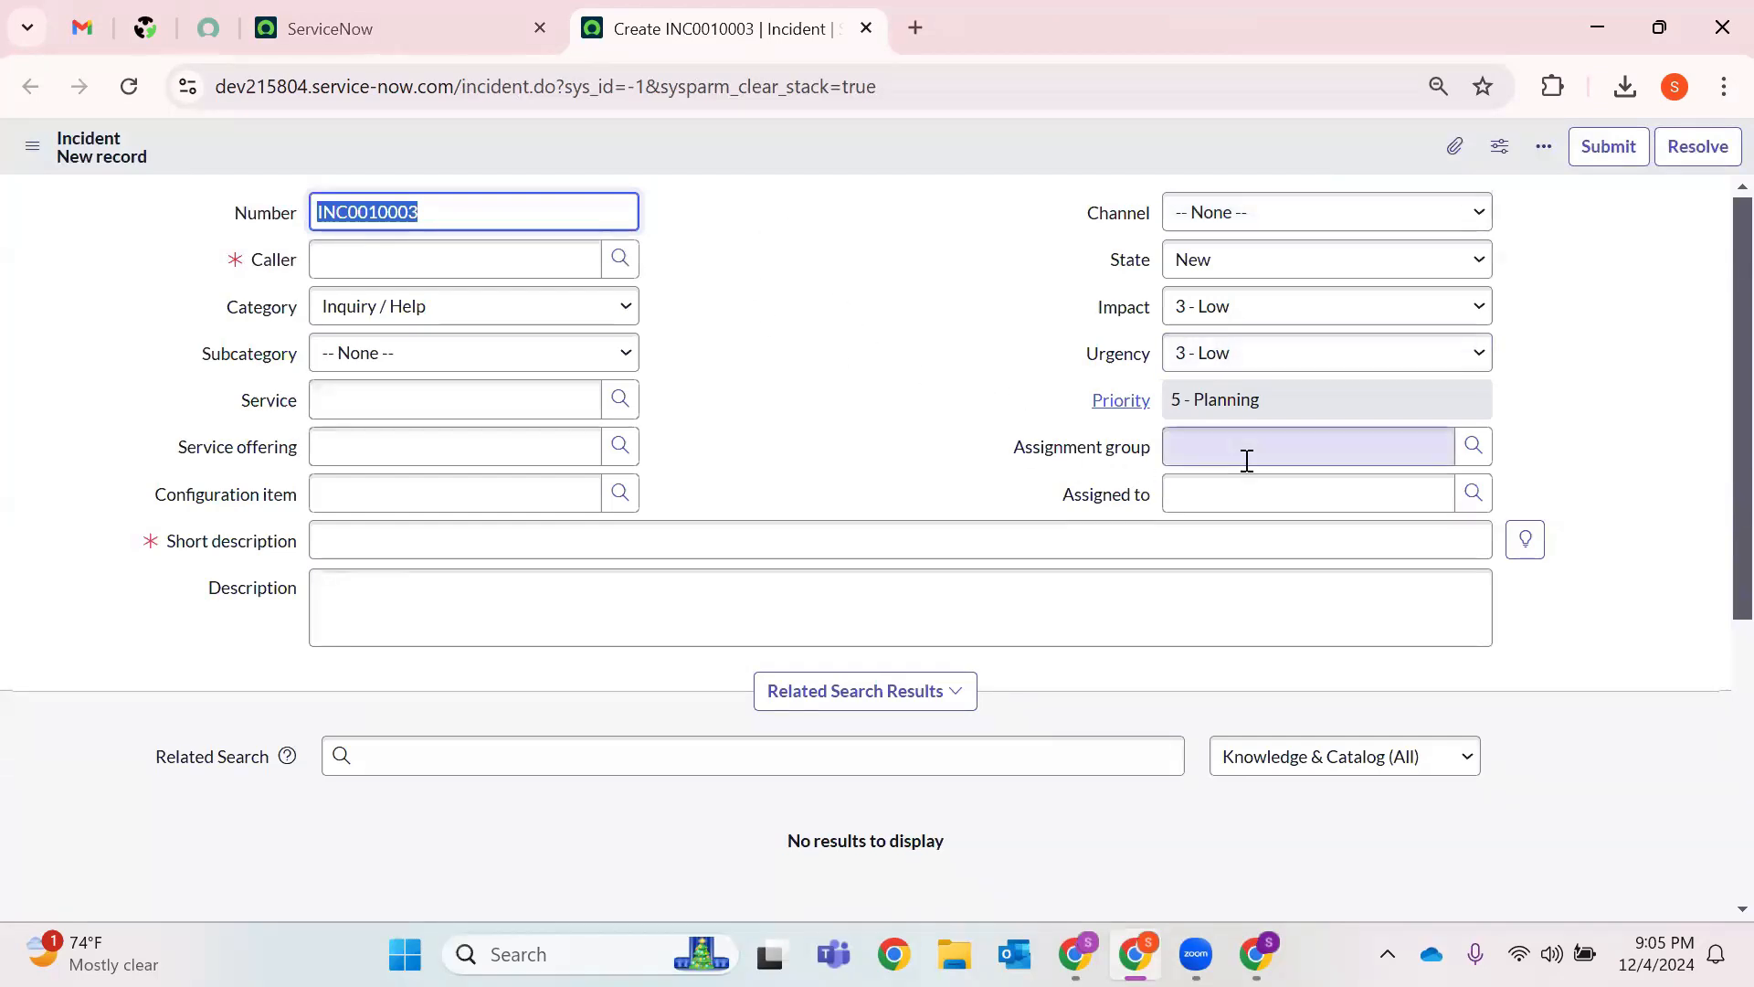
pyautogui.click(749, 889)
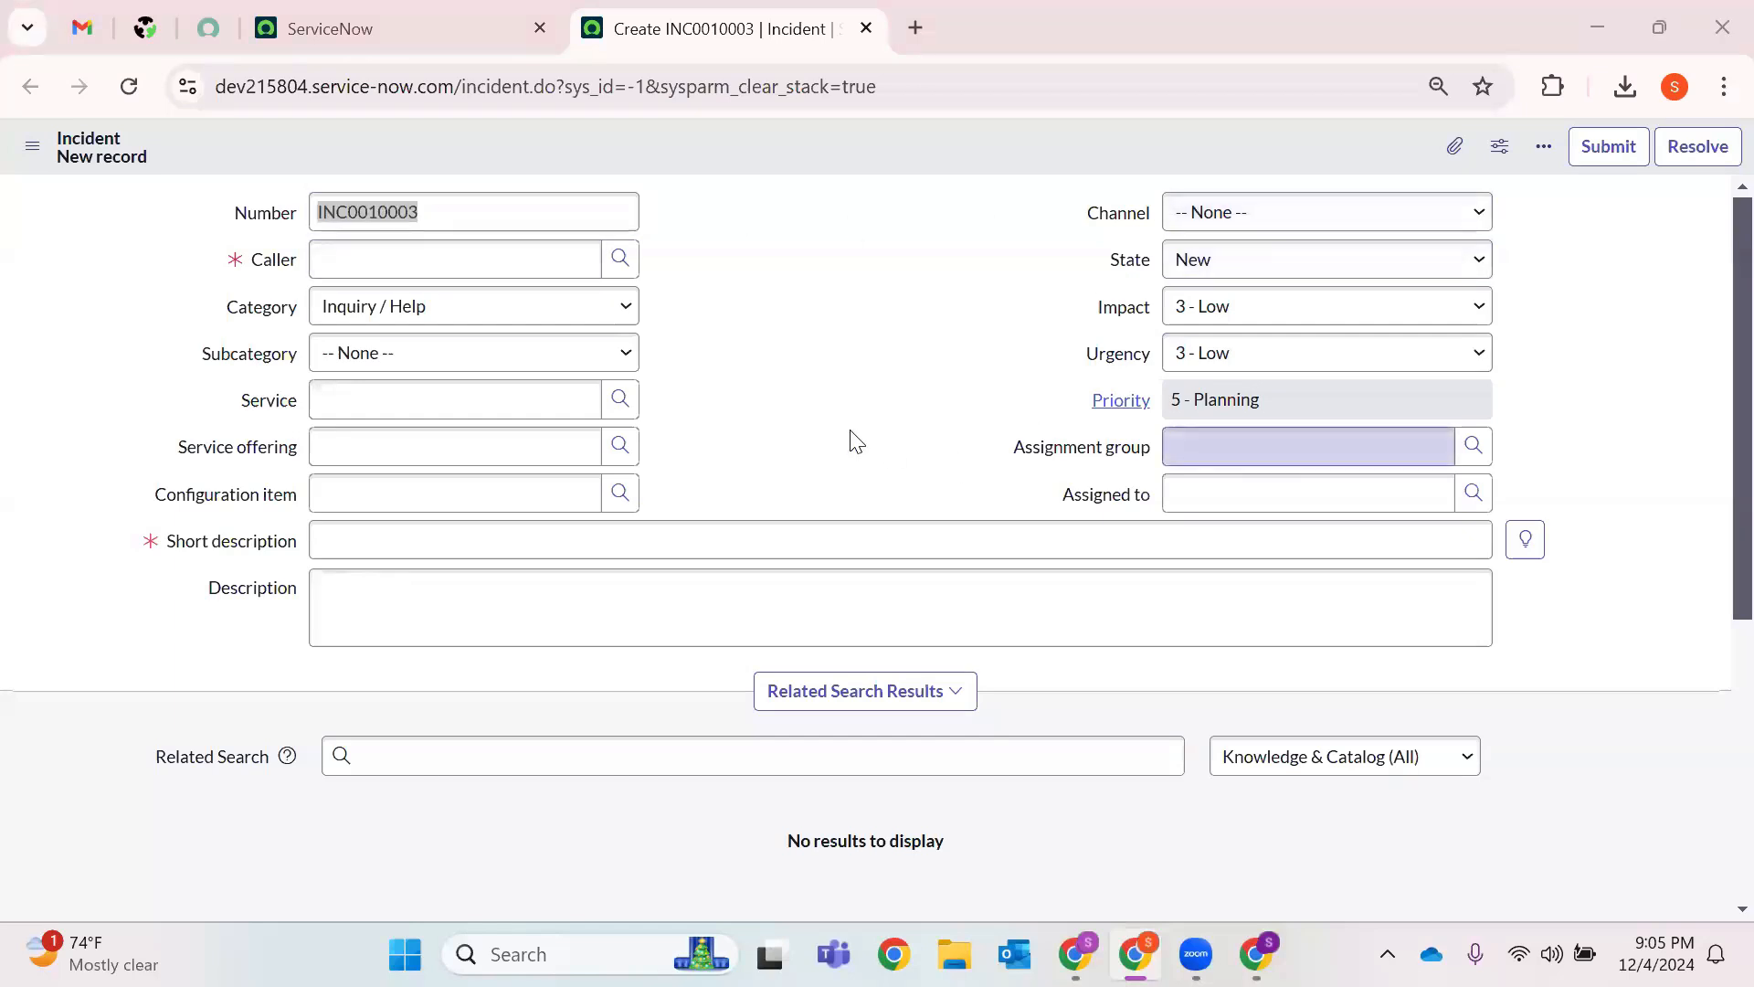
pyautogui.click(1295, 393)
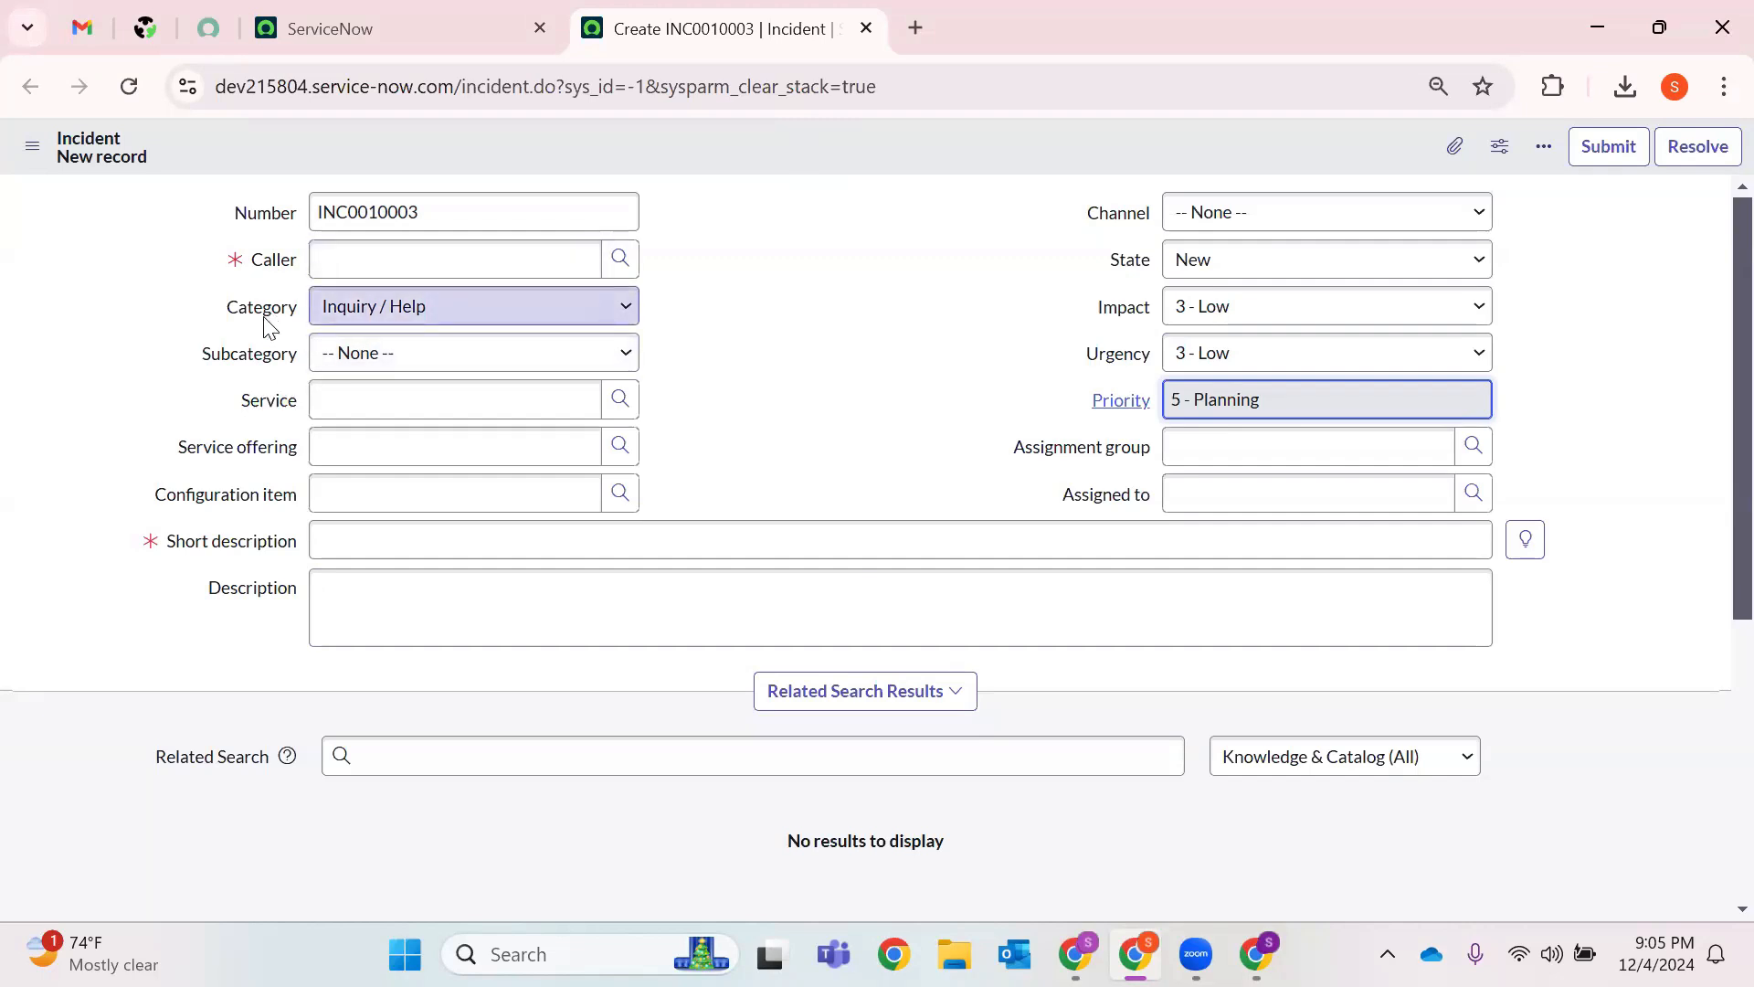
pyautogui.moveTo(207, 592); pyautogui.dragTo(466, 579)
pyautogui.click(454, 588)
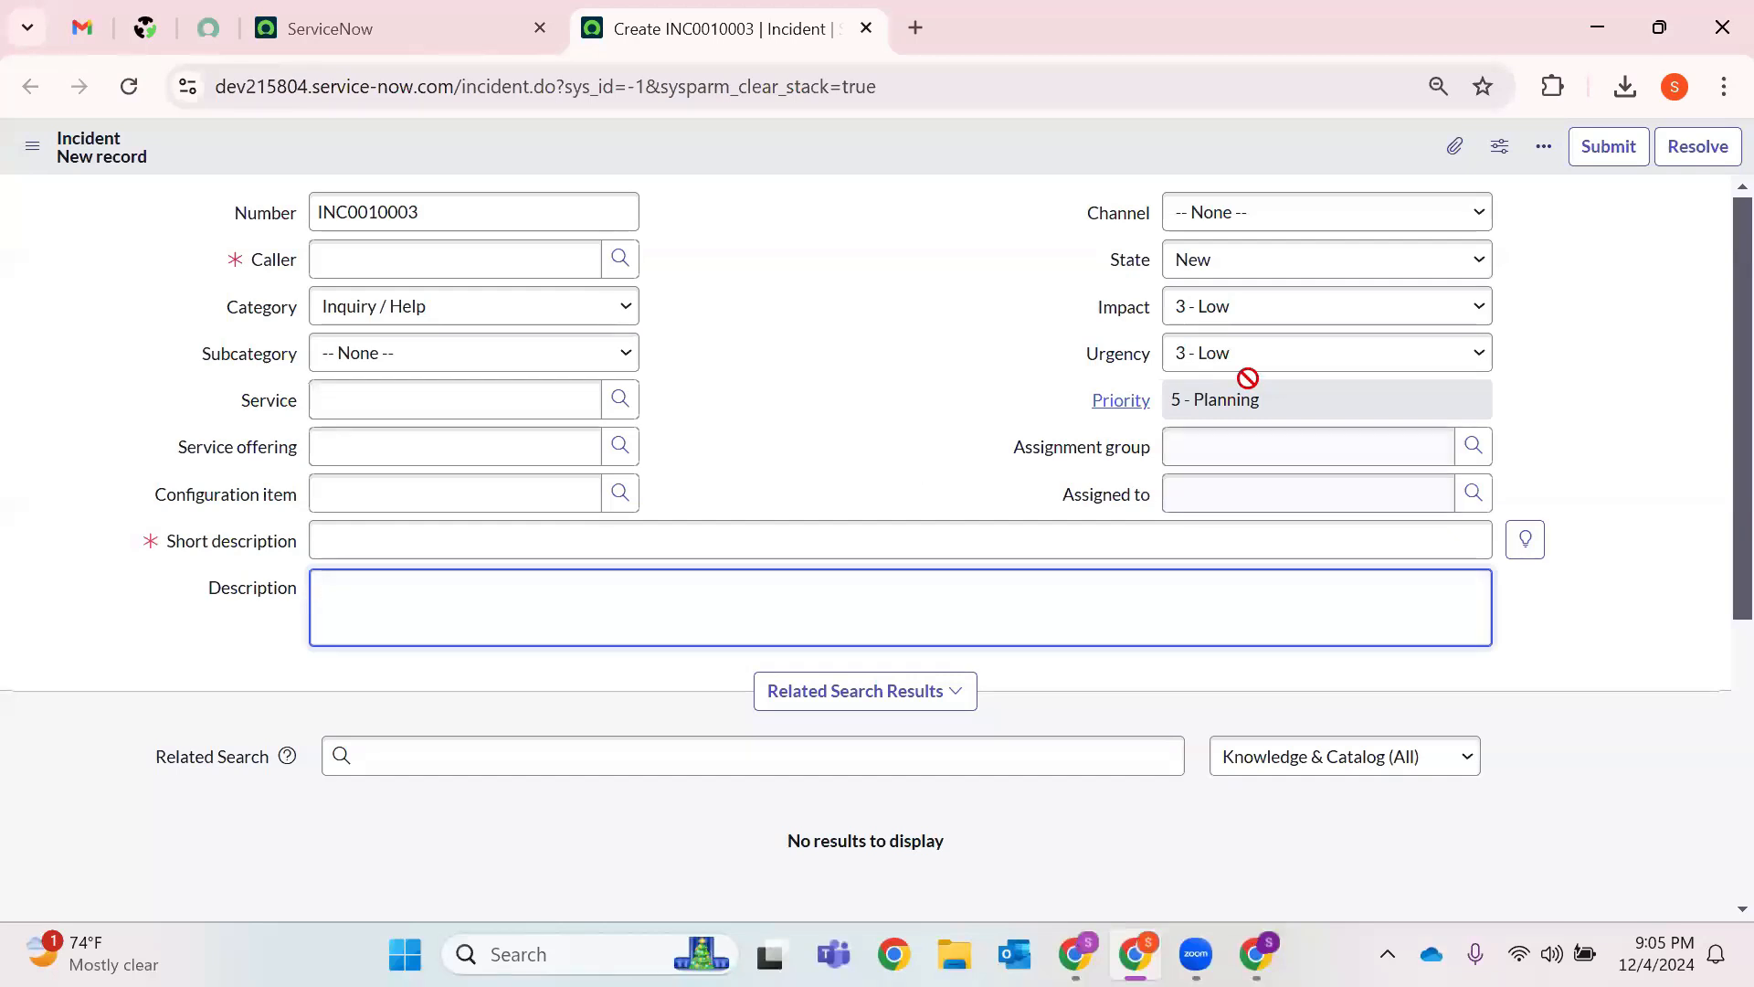
pyautogui.click(1310, 386)
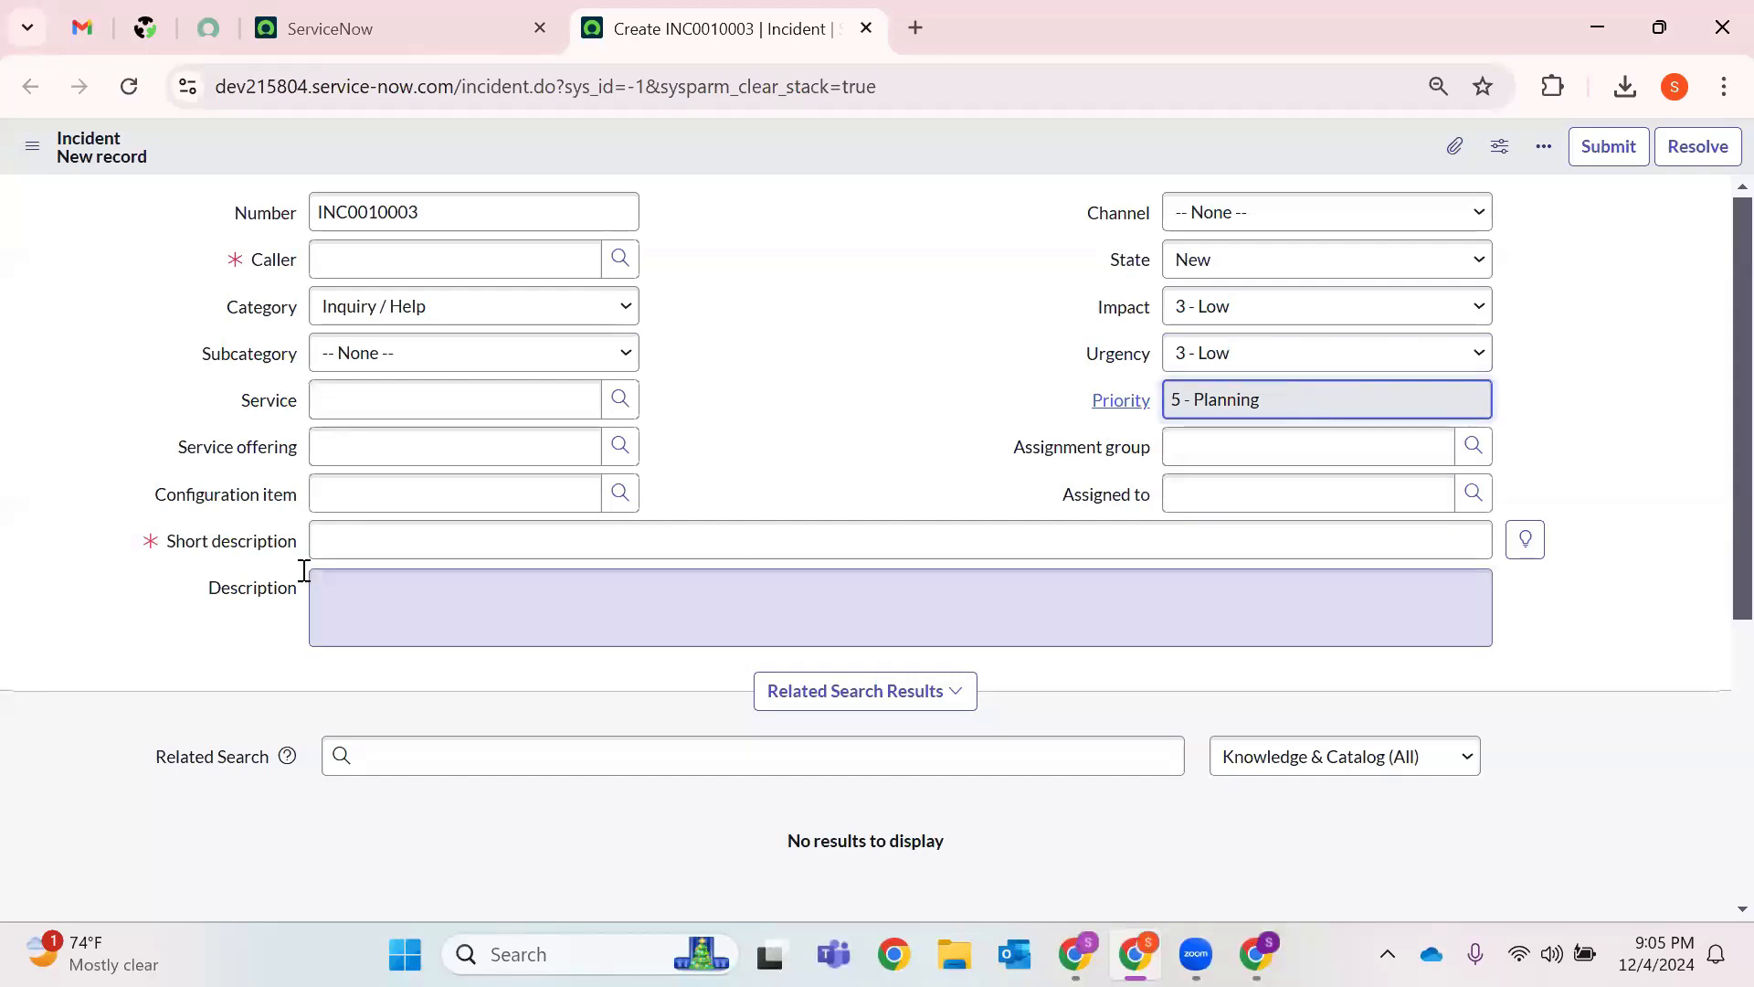
pyautogui.moveTo(203, 594); pyautogui.dragTo(436, 589)
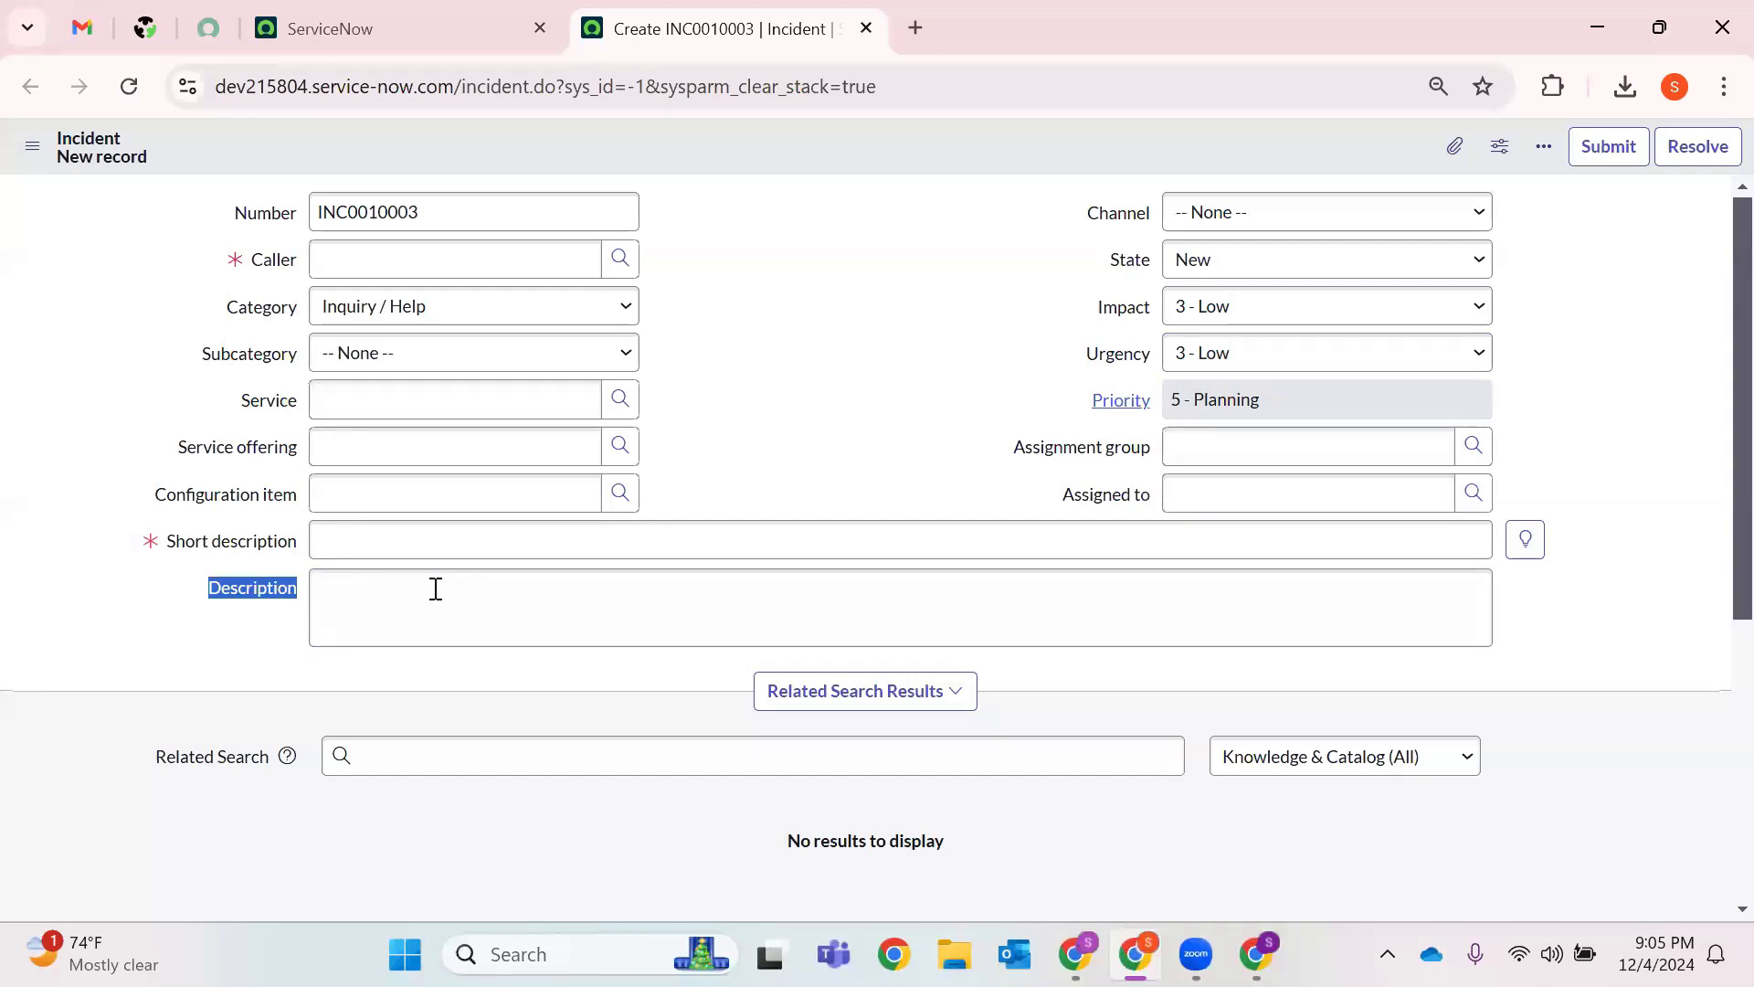
pyautogui.click(436, 590)
pyautogui.click(1198, 217)
pyautogui.click(809, 313)
pyautogui.click(808, 313)
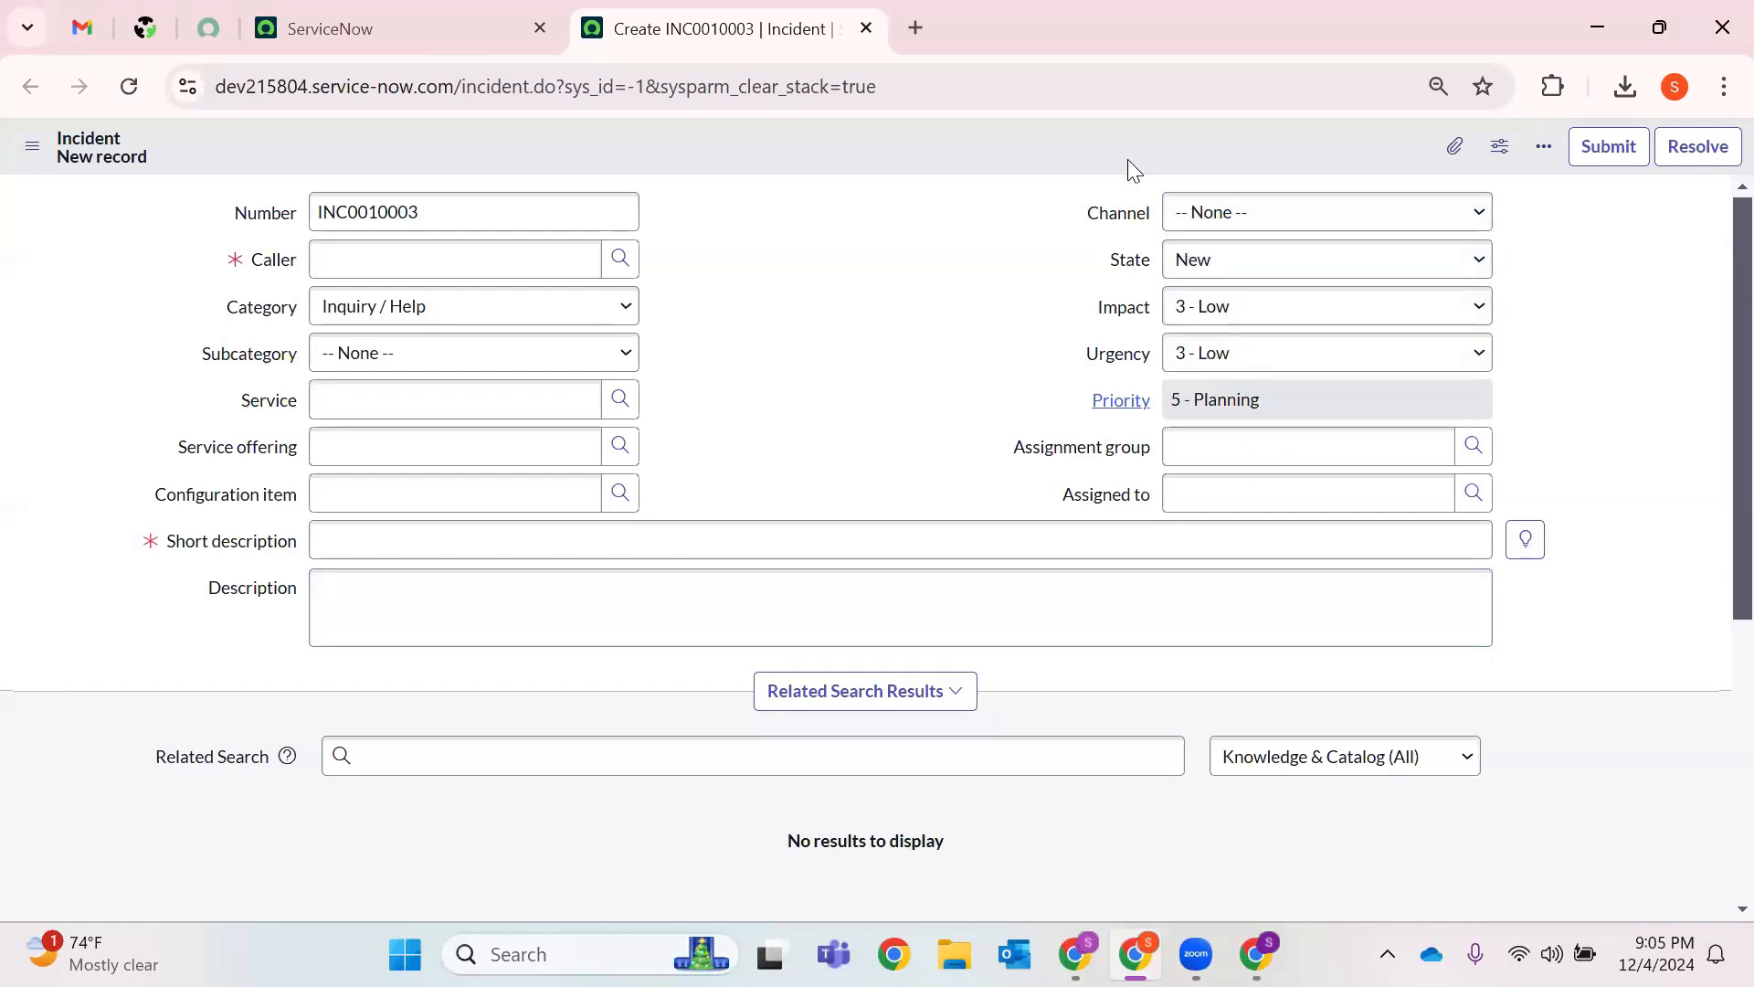
pyautogui.doubleClick(294, 403)
pyautogui.moveTo(175, 459); pyautogui.dragTo(313, 460)
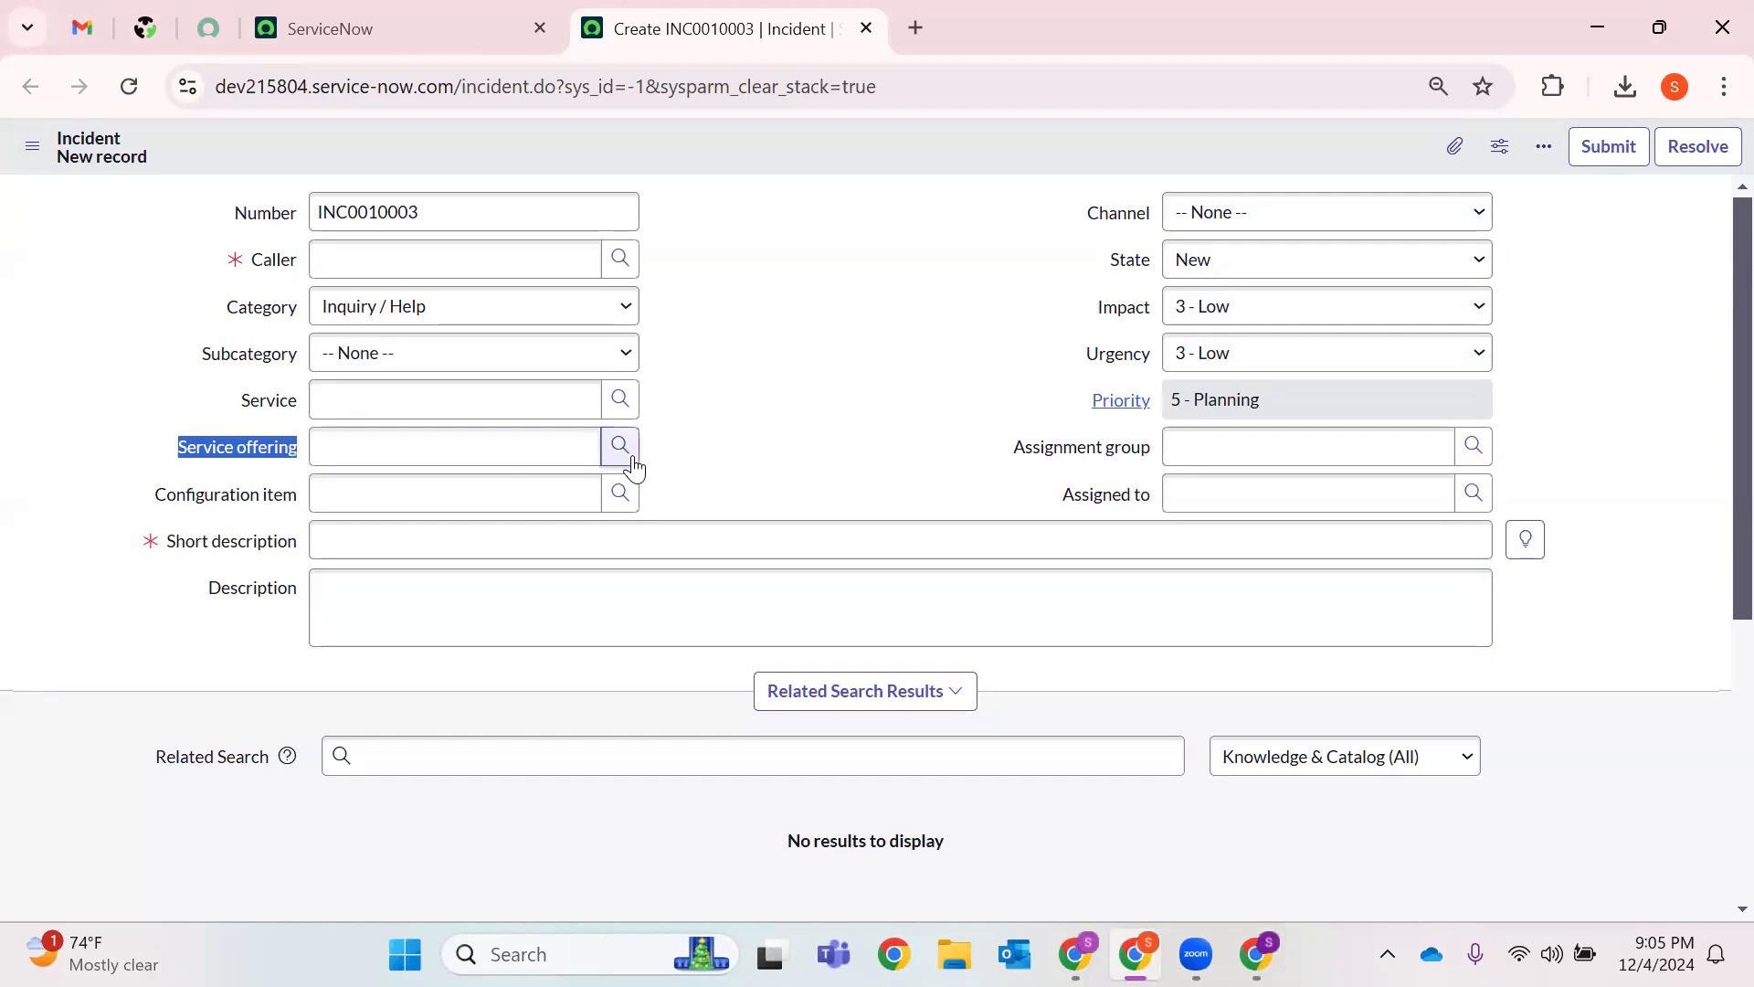
pyautogui.moveTo(151, 494); pyautogui.dragTo(296, 501)
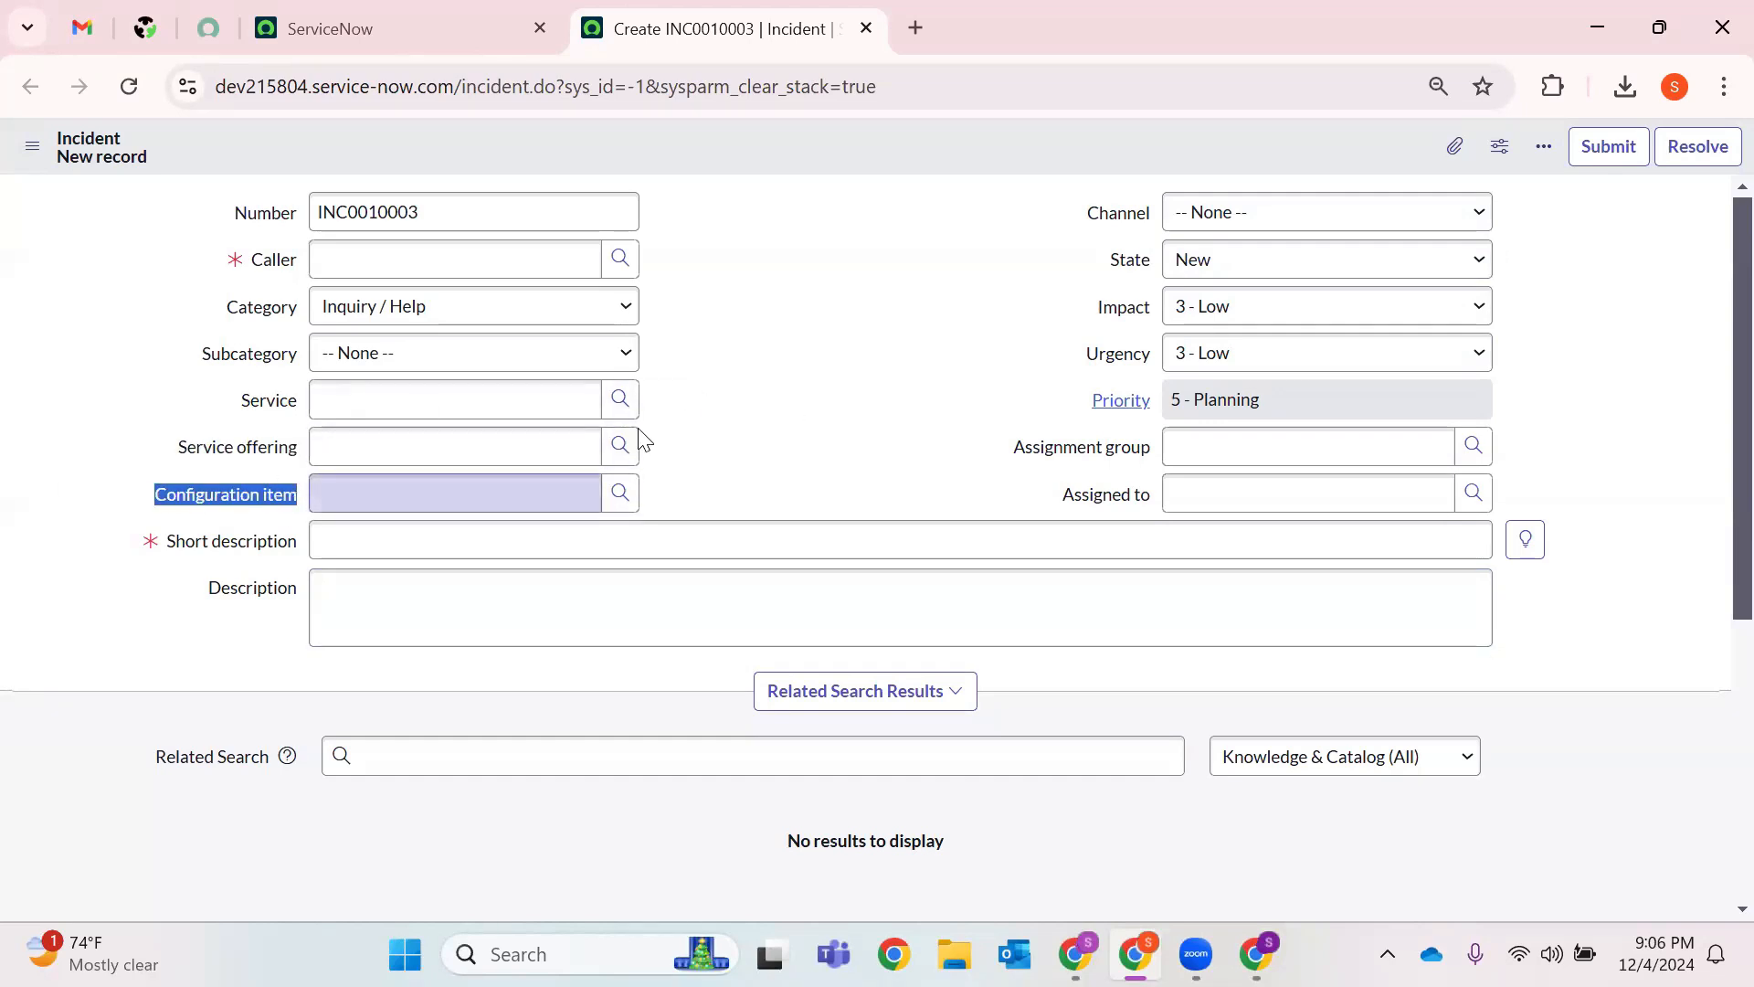
pyautogui.click(893, 431)
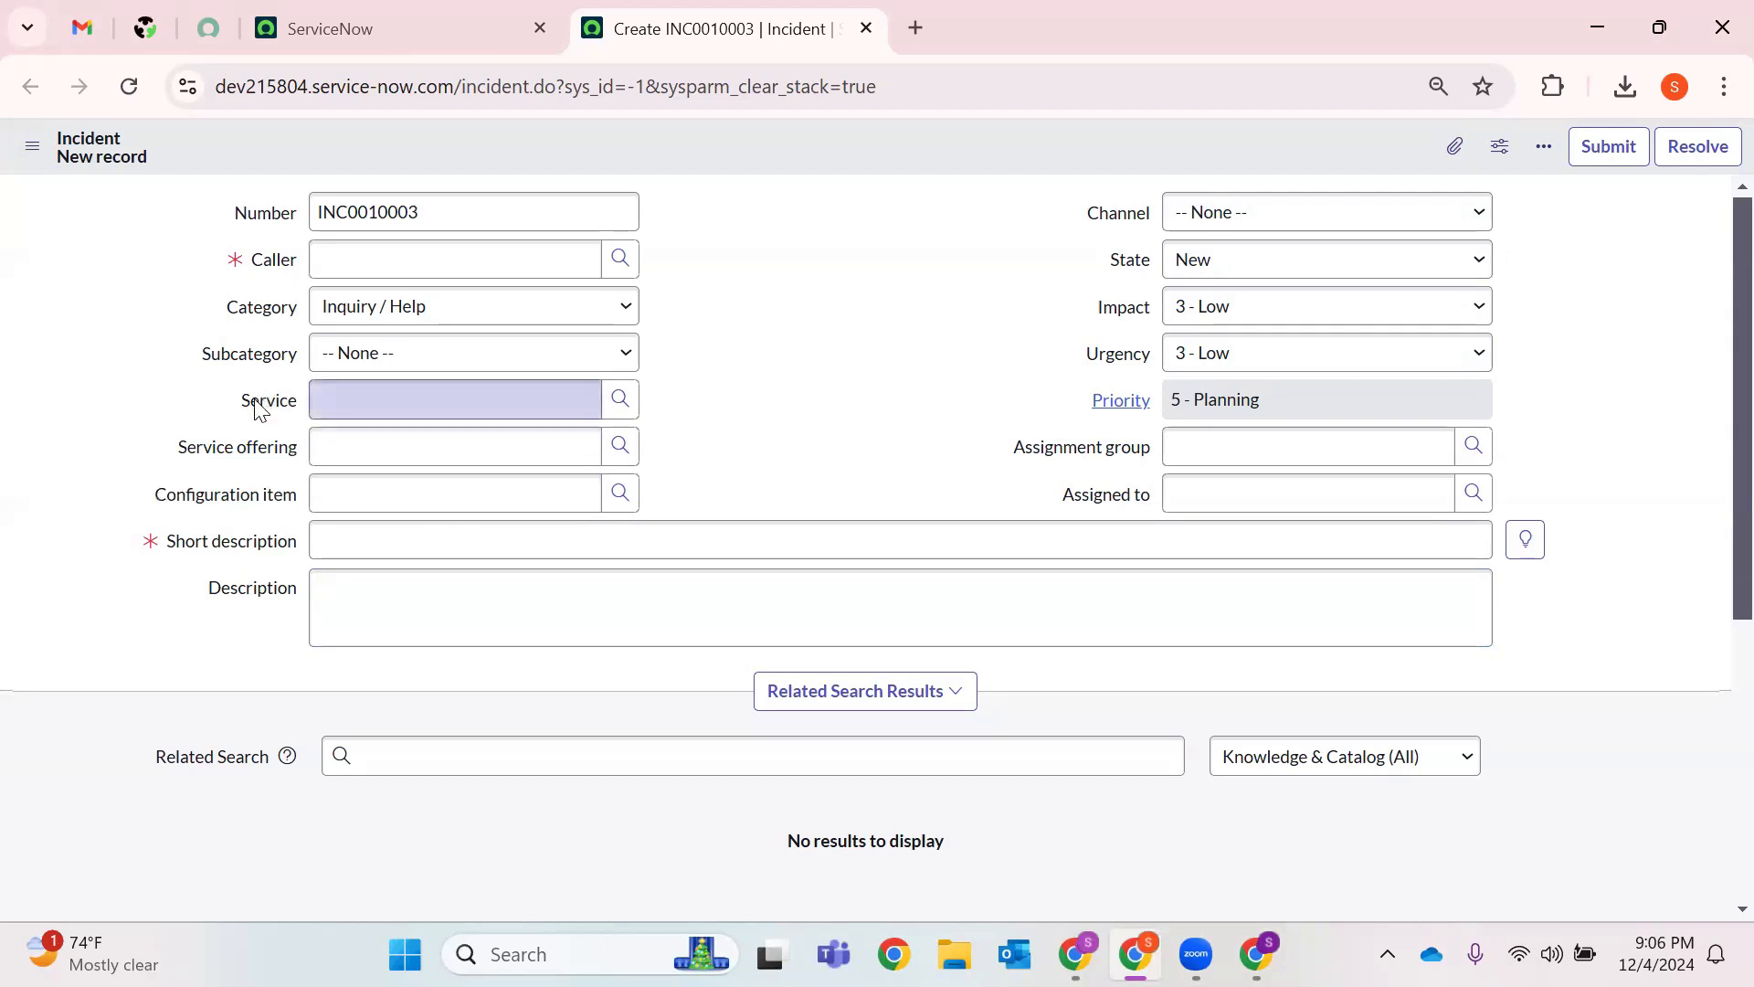
# In the Service field's dictionary entry, tick Mandatory and save with Update.
pyautogui.rightClick(256, 402)
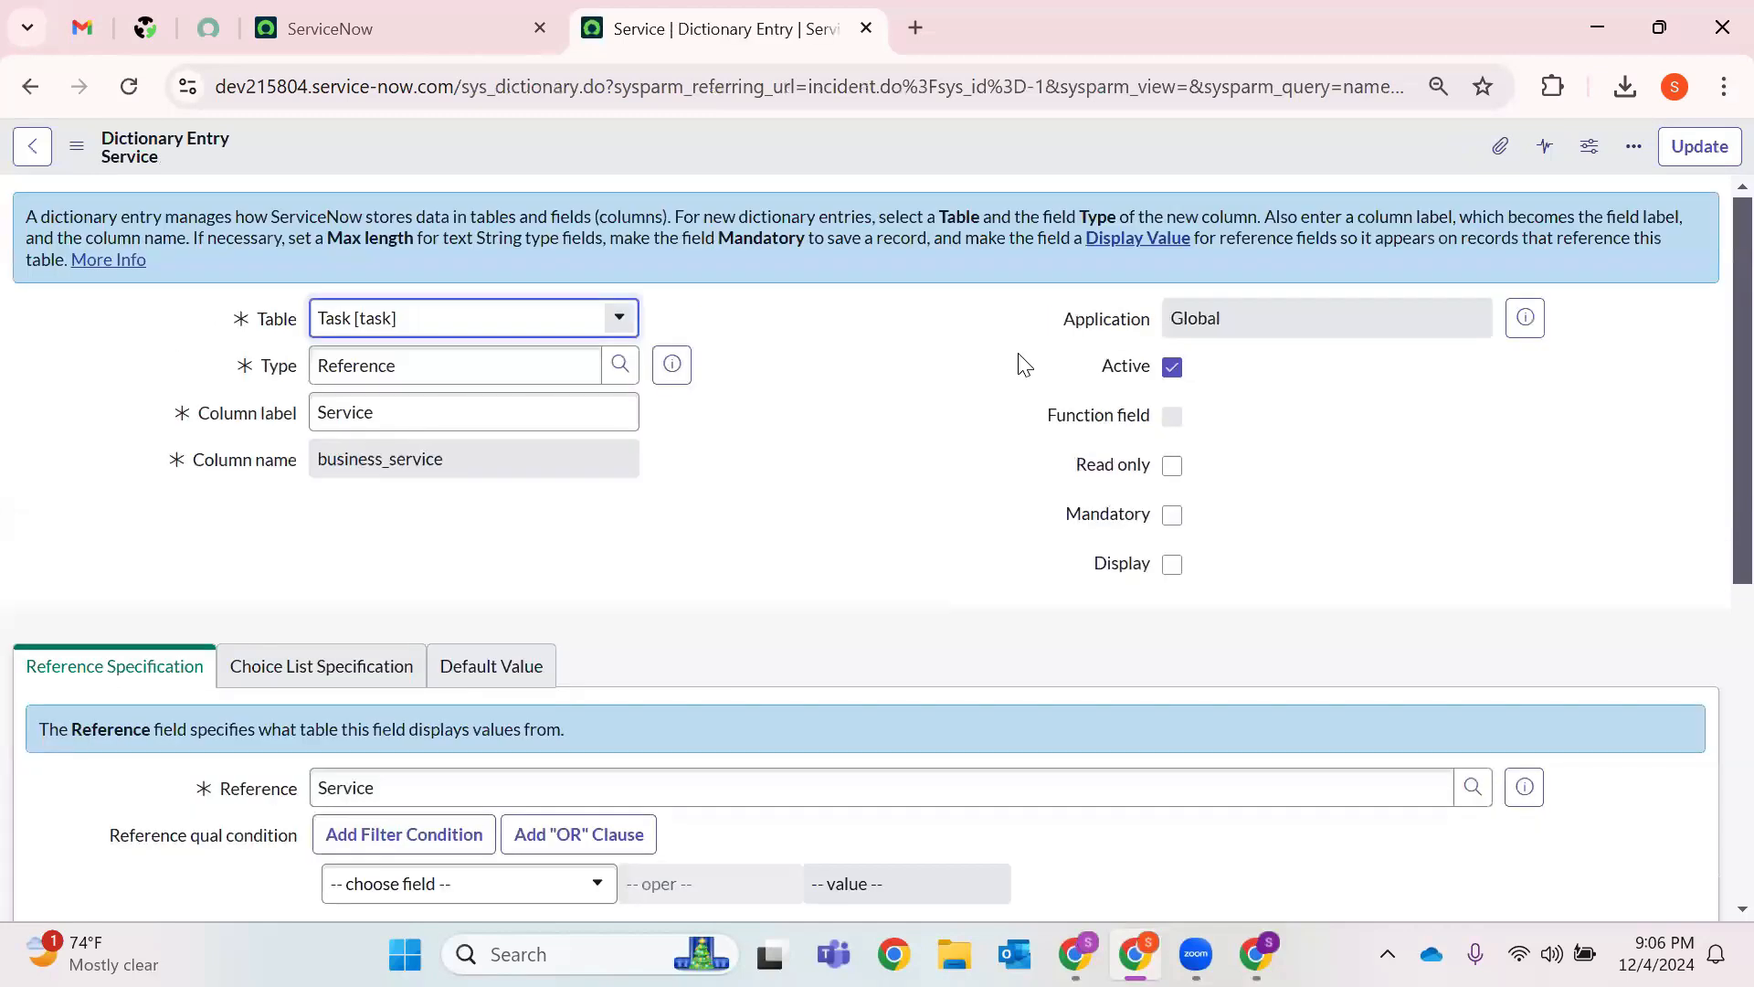
pyautogui.doubleClick(1208, 320)
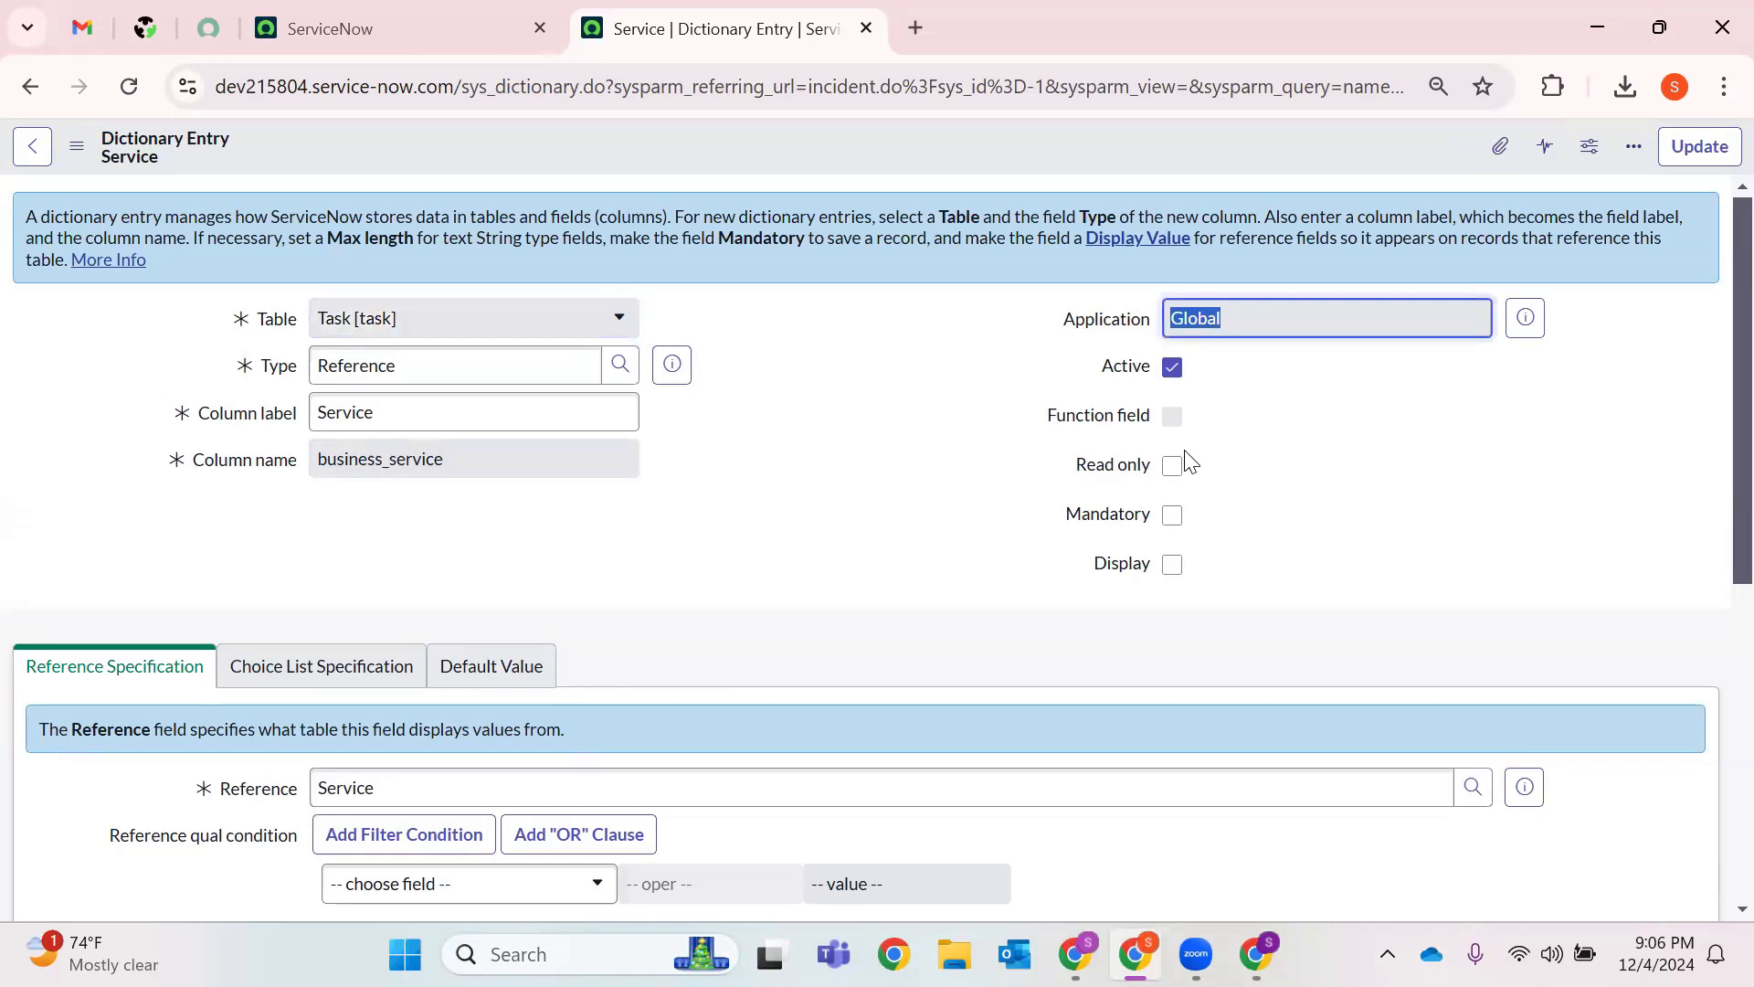
pyautogui.click(1173, 515)
pyautogui.click(1699, 146)
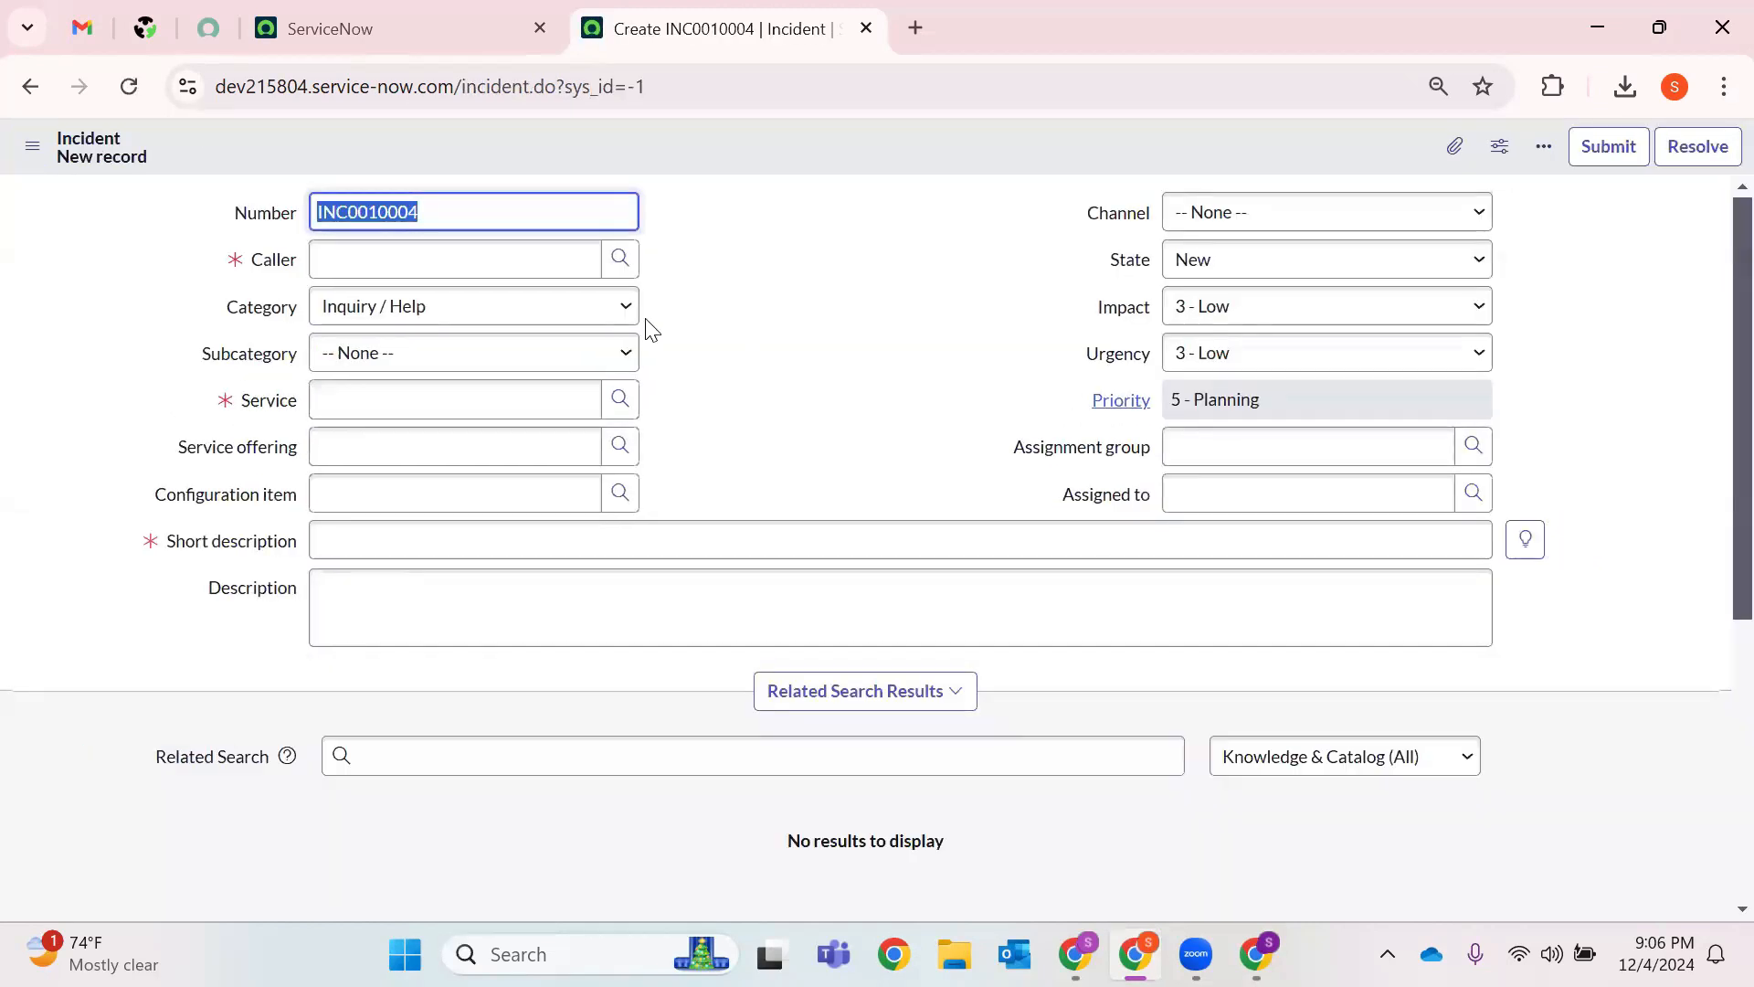
# Reload the Incident form and open the Service offering field's dictionary entry.
pyautogui.click(128, 104)
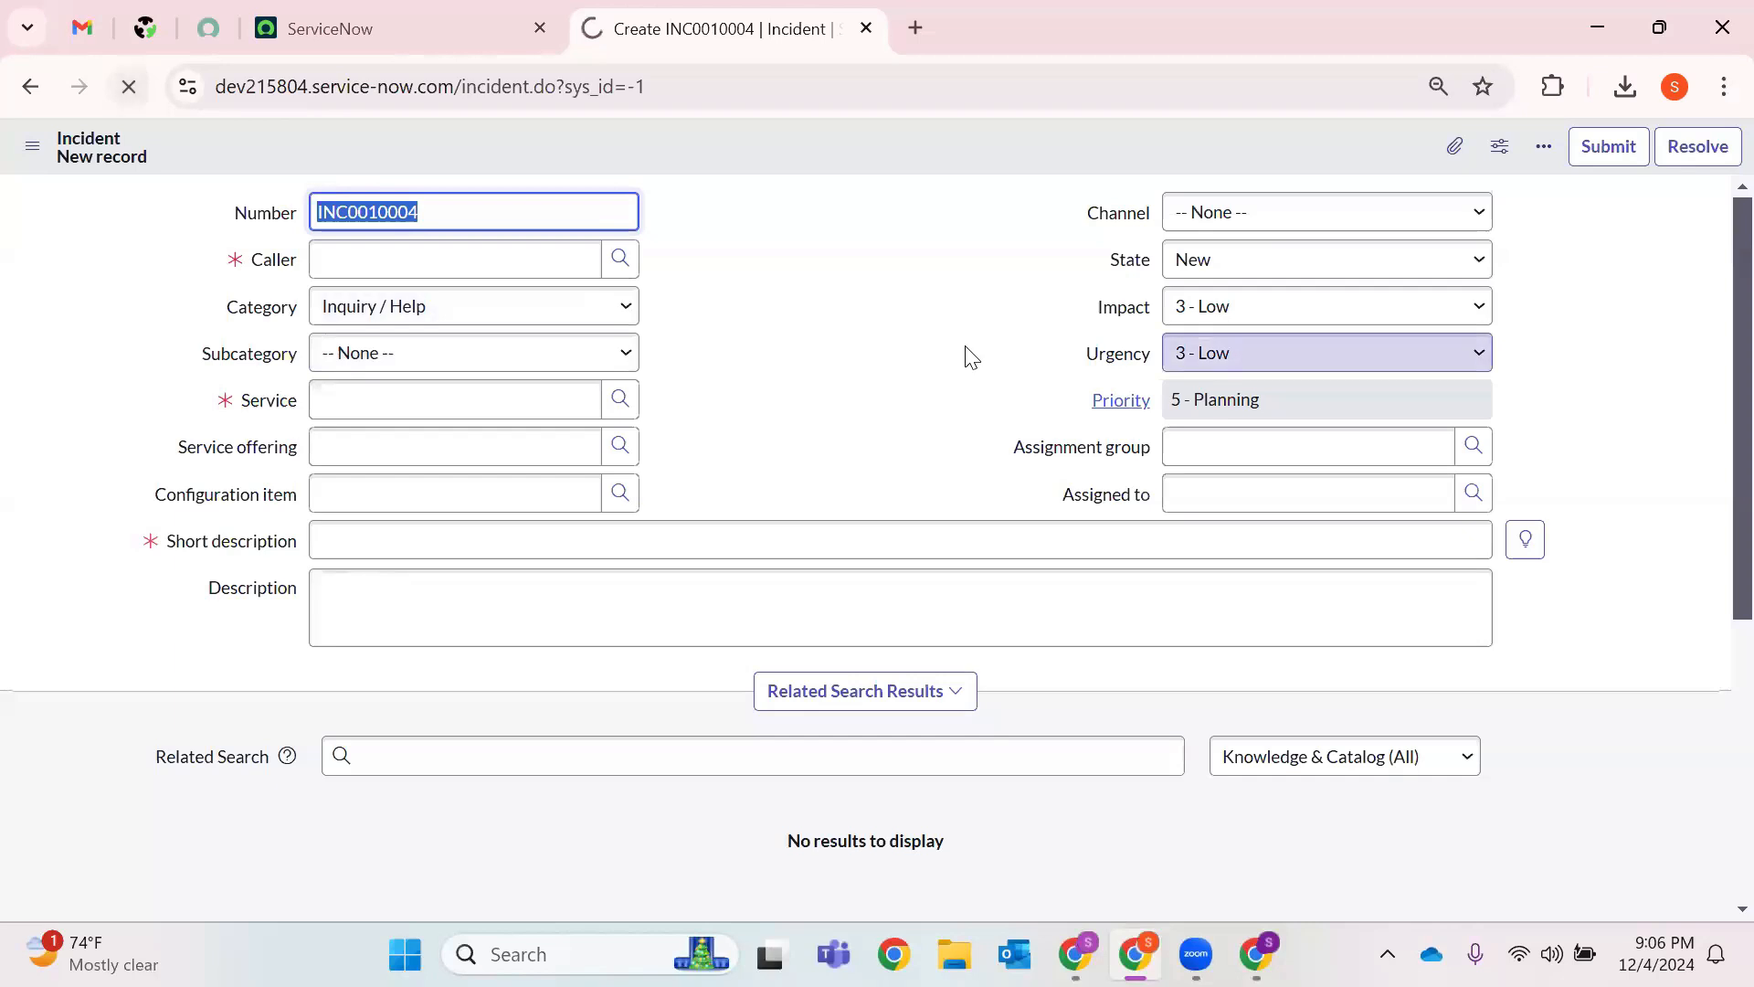
pyautogui.rightClick(243, 444)
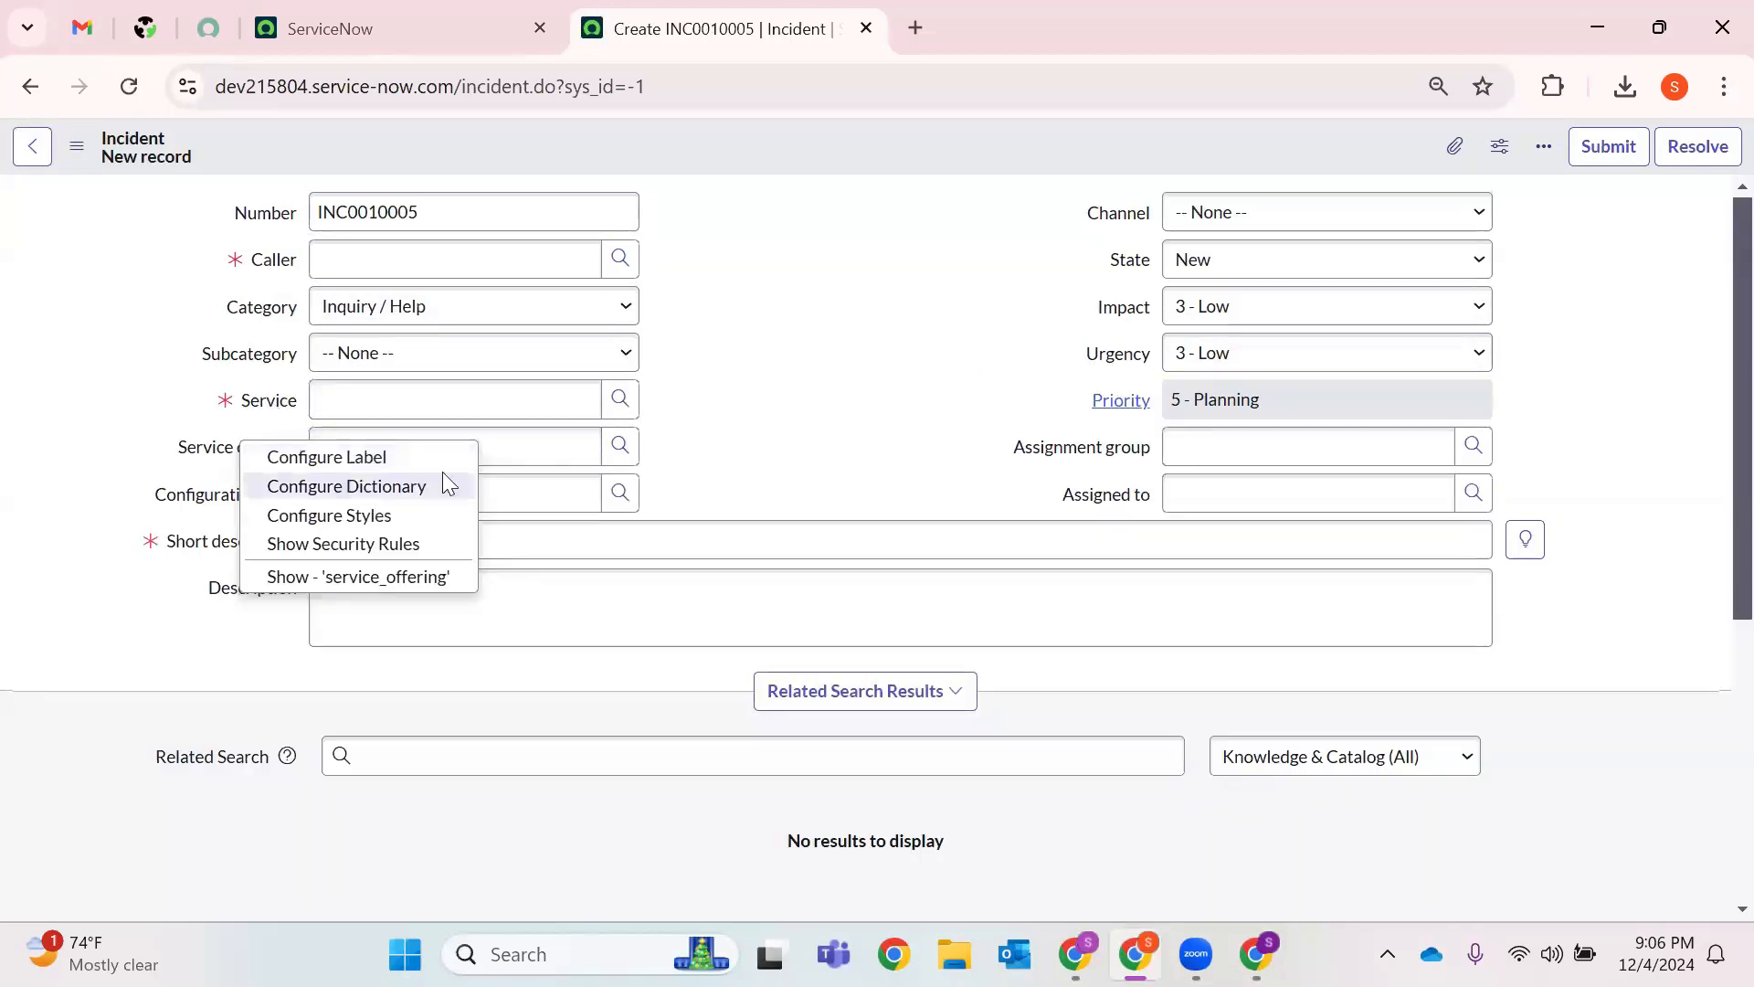
pyautogui.press('F5')
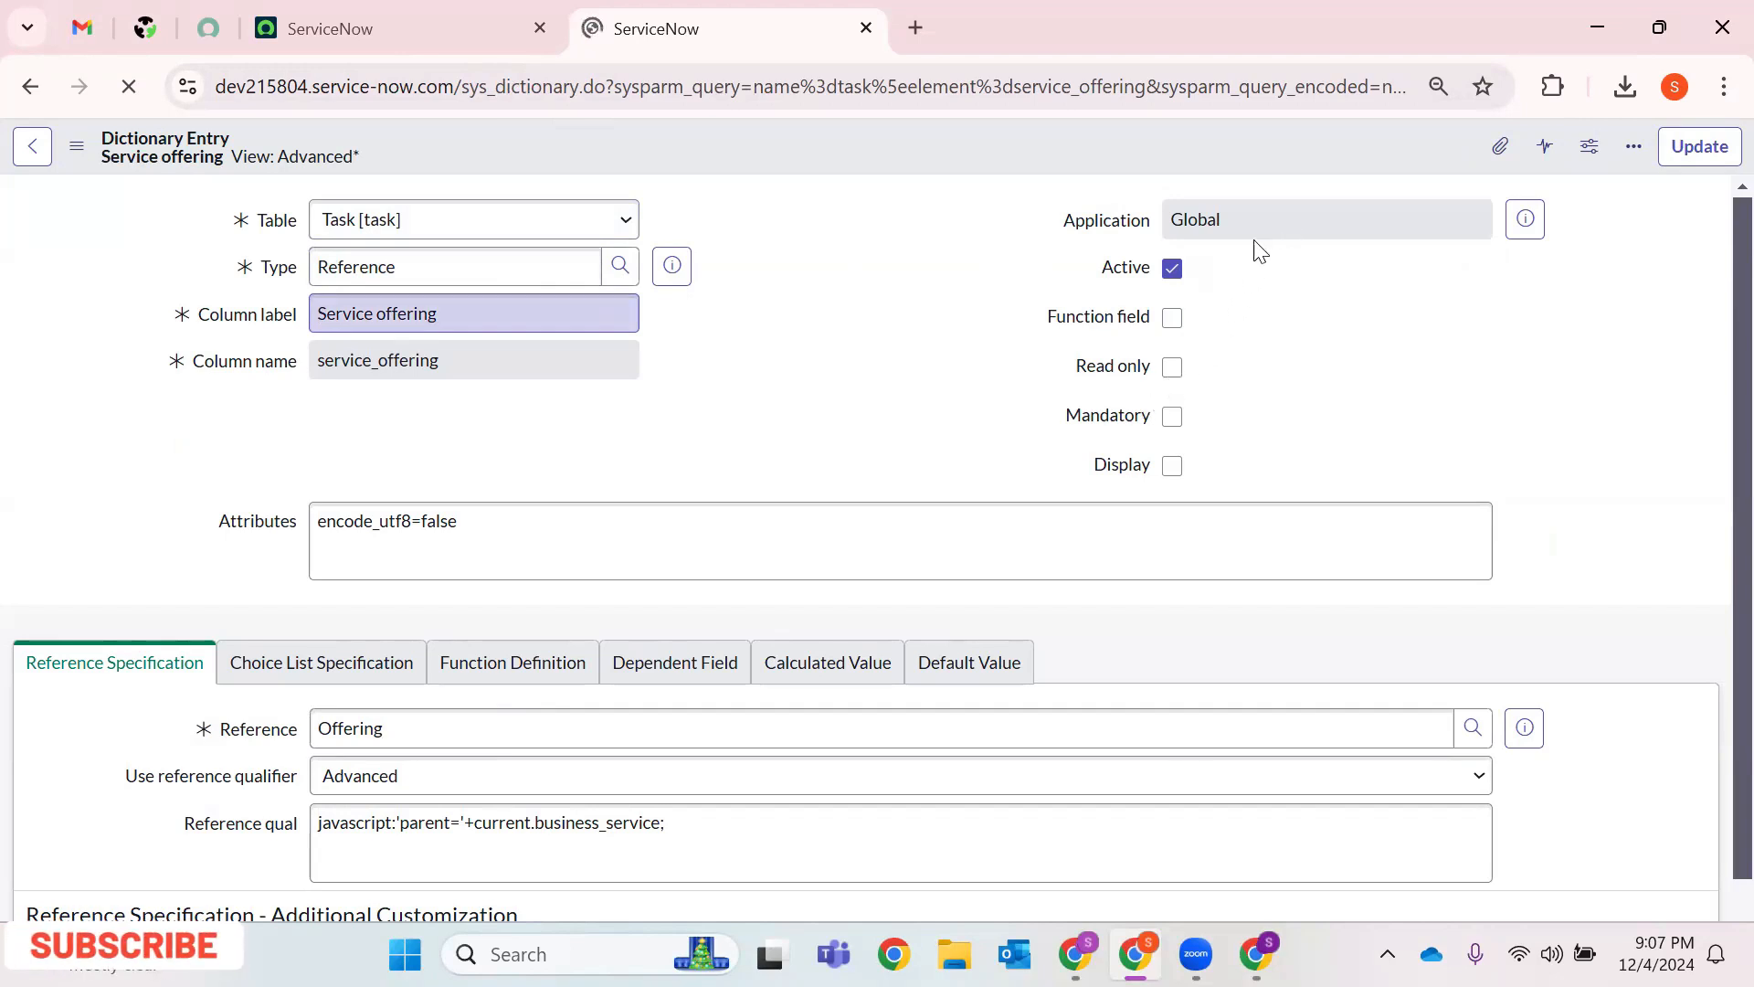
pyautogui.click(1171, 369)
pyautogui.click(1173, 369)
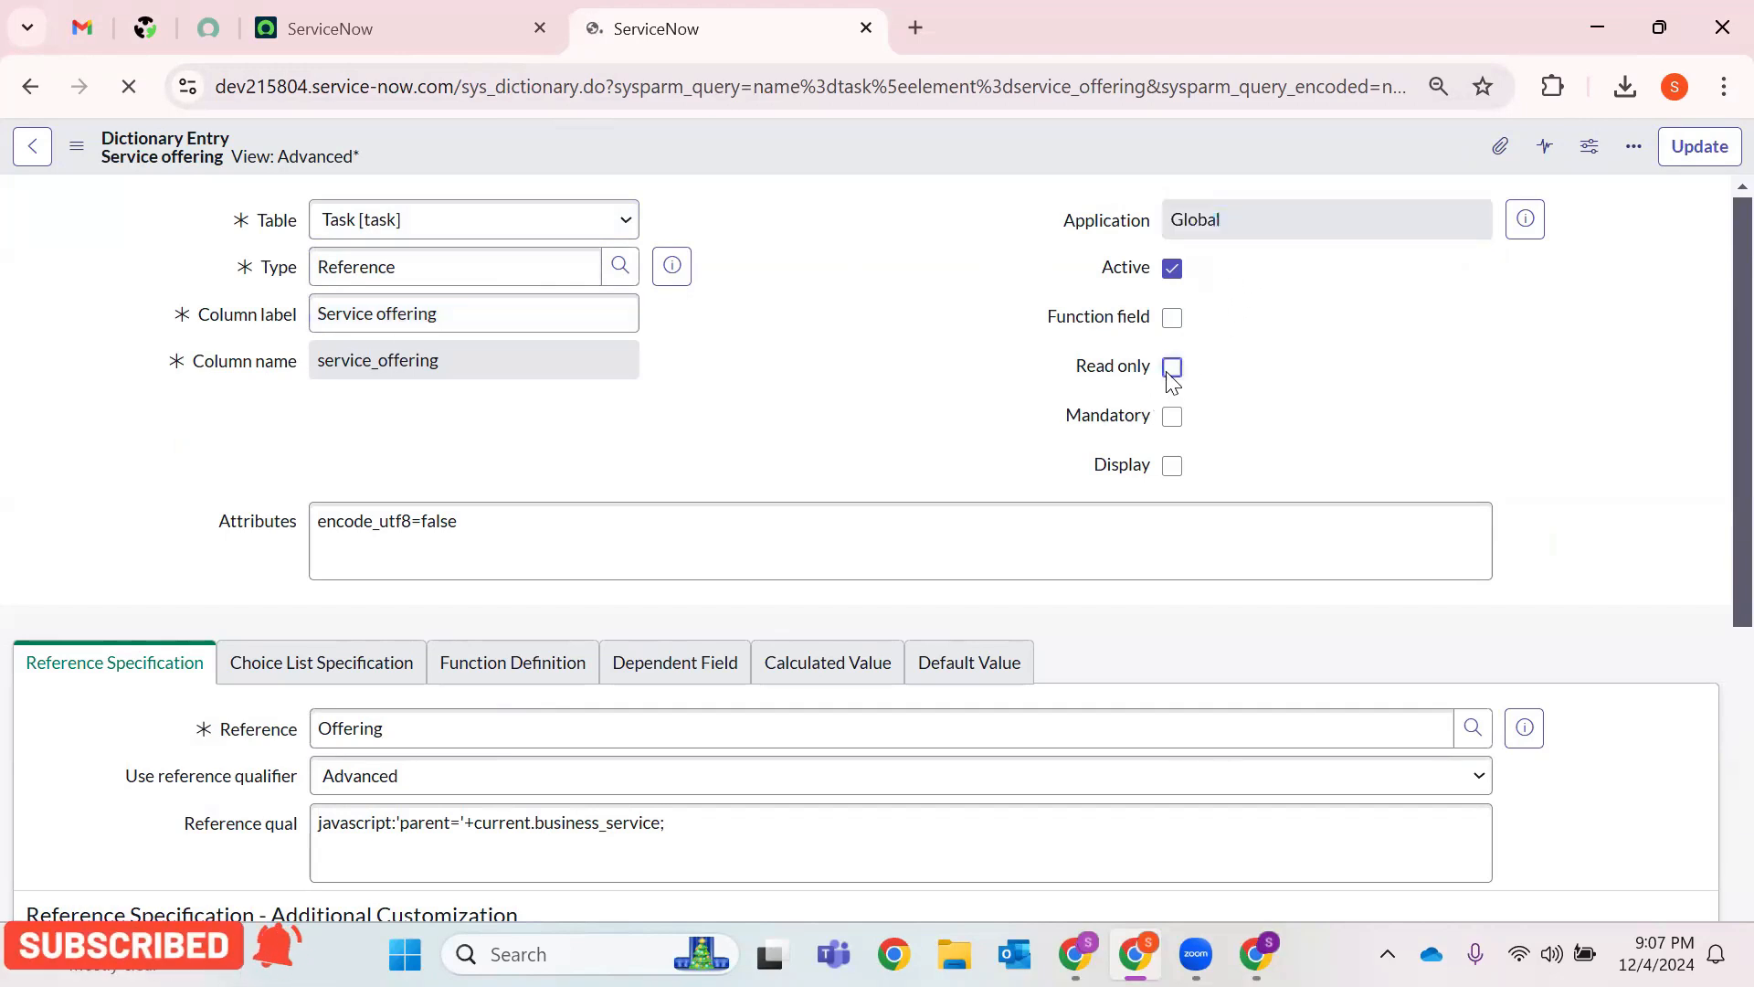
pyautogui.click(1172, 367)
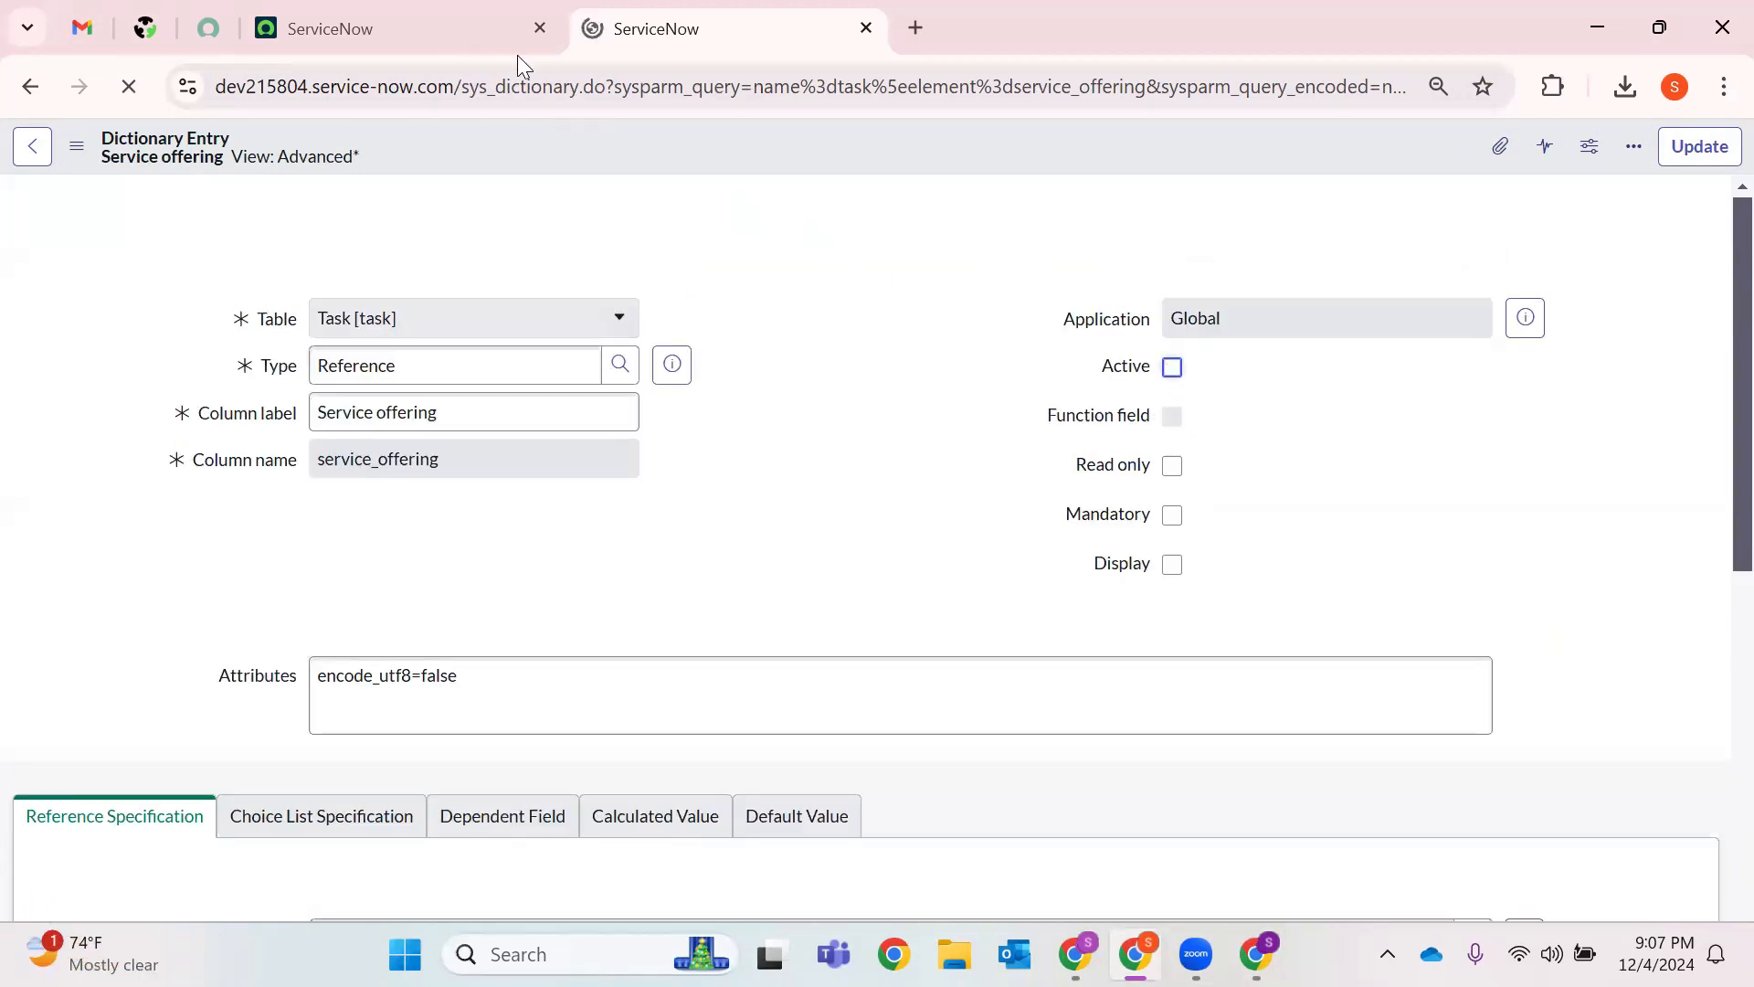
# Back on the Service offering dictionary entry, tick Read only and save with Update.
pyautogui.click(554, 46)
pyautogui.click(676, 37)
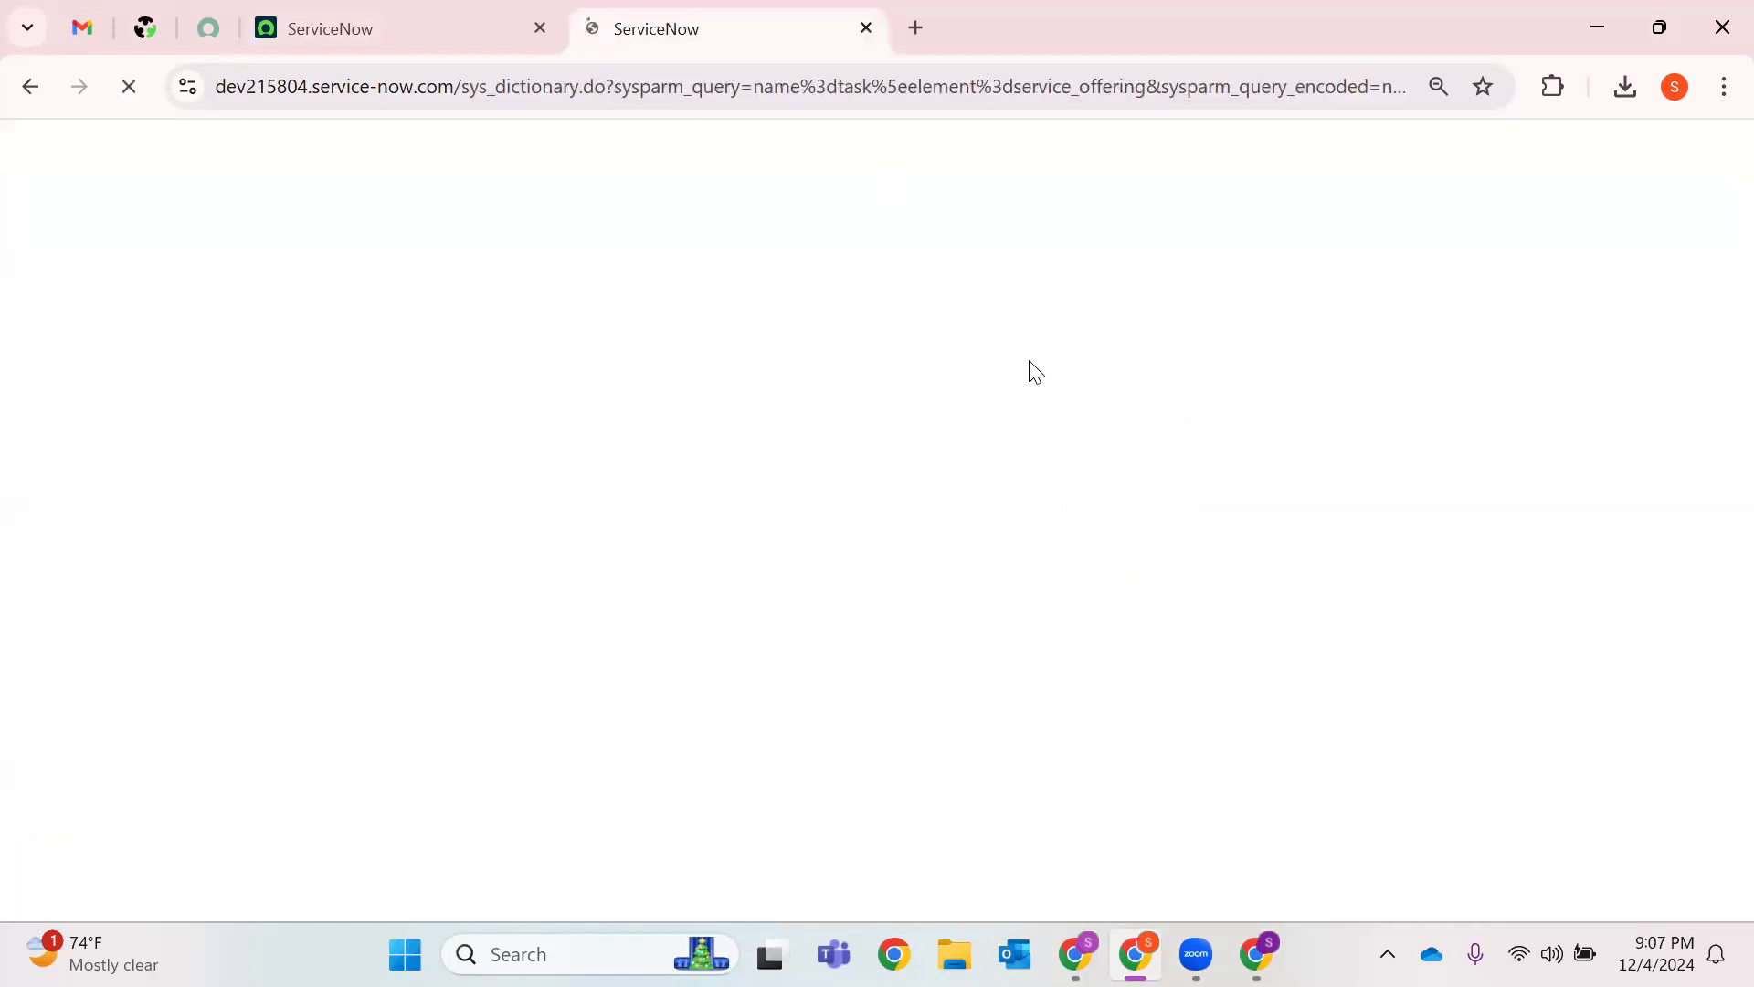
pyautogui.click(468, 23)
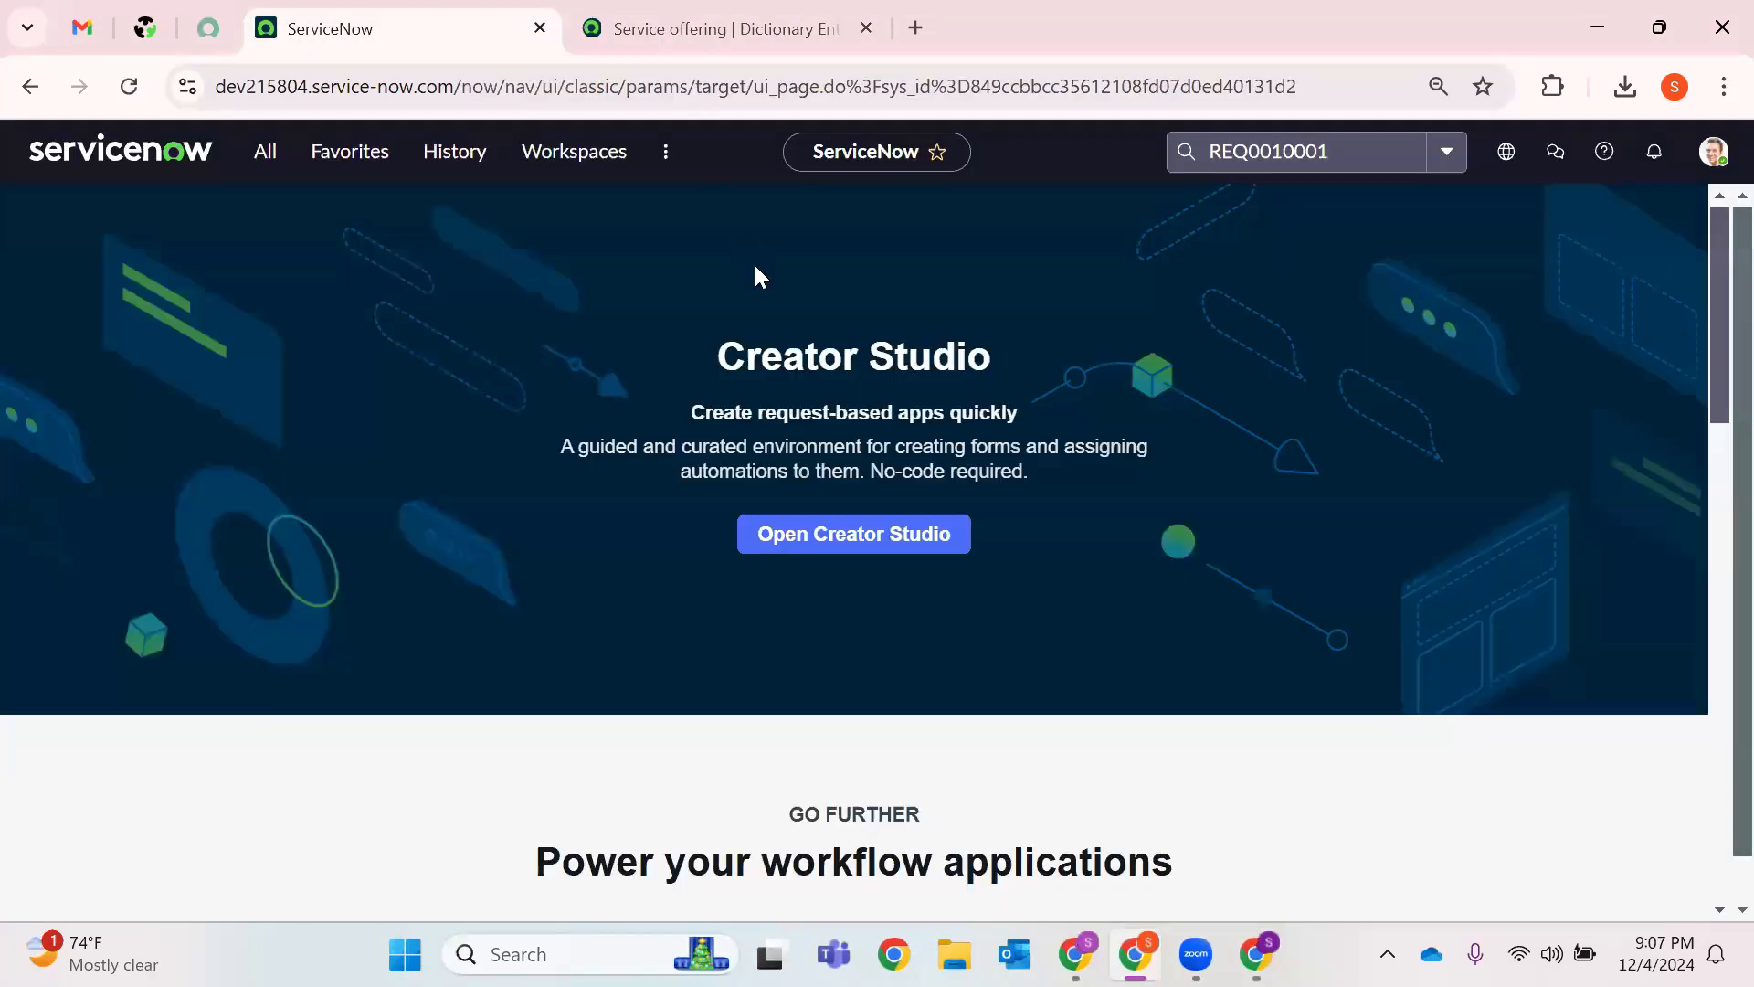
pyautogui.hotkey('ctrl', 'Tab')
pyautogui.click(1172, 466)
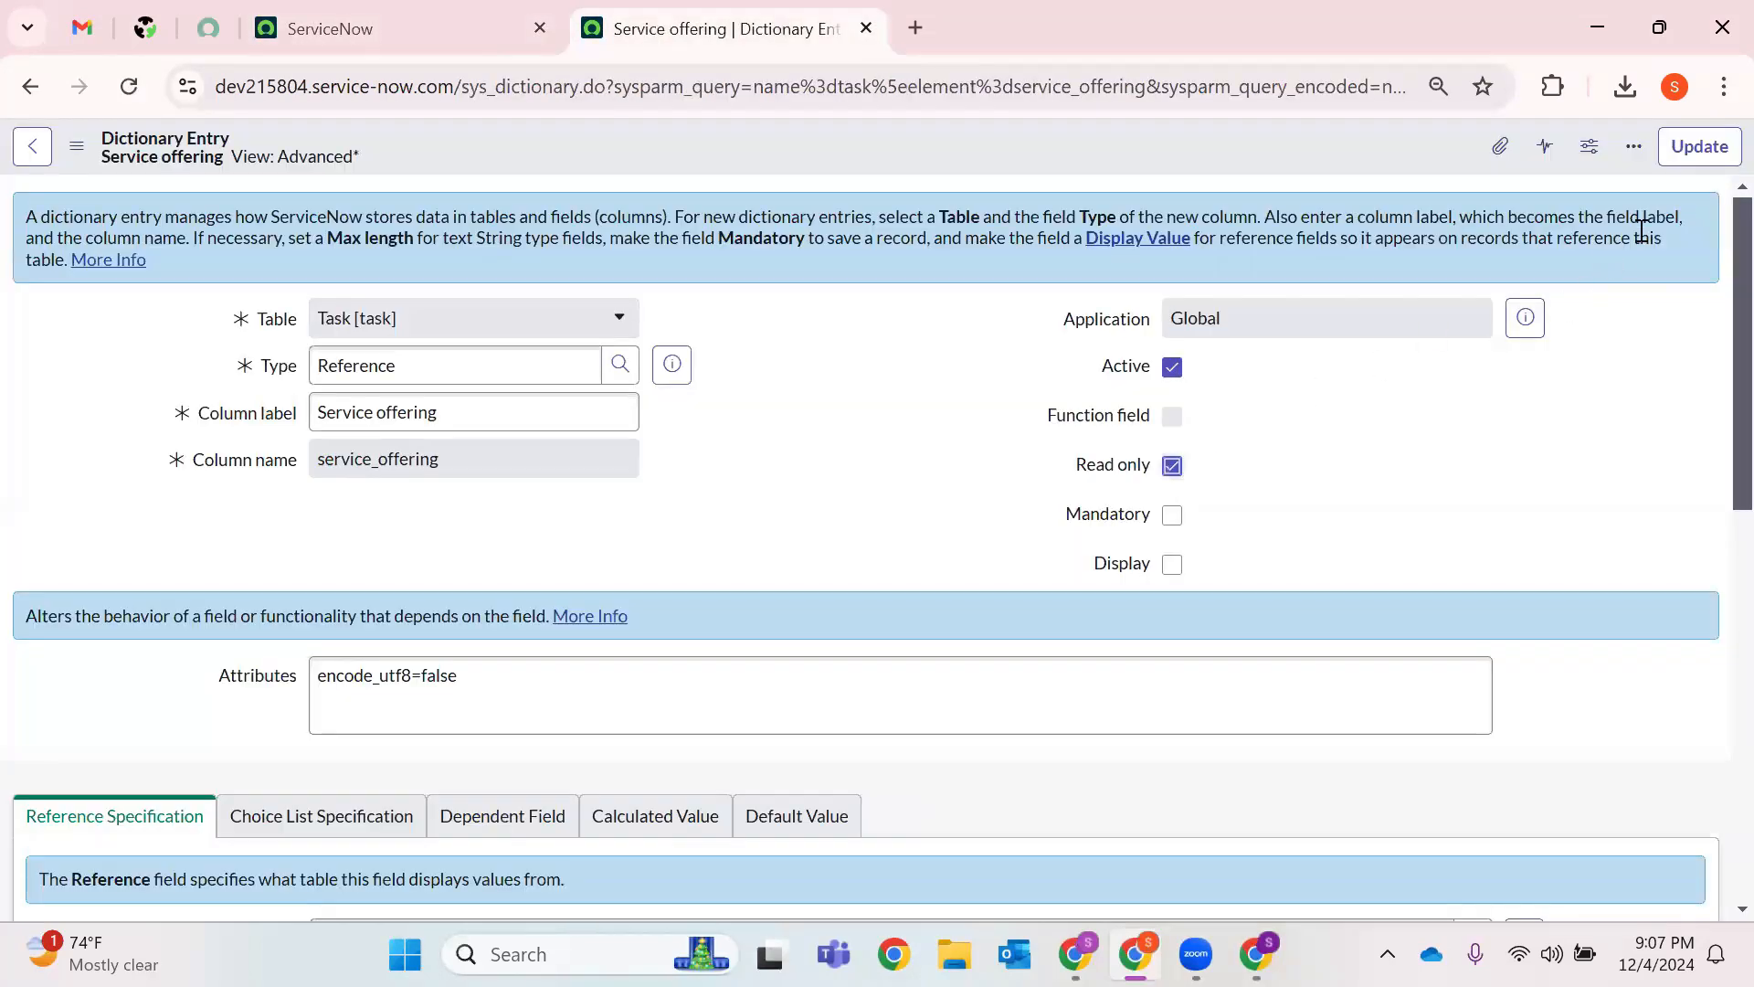
pyautogui.click(1701, 150)
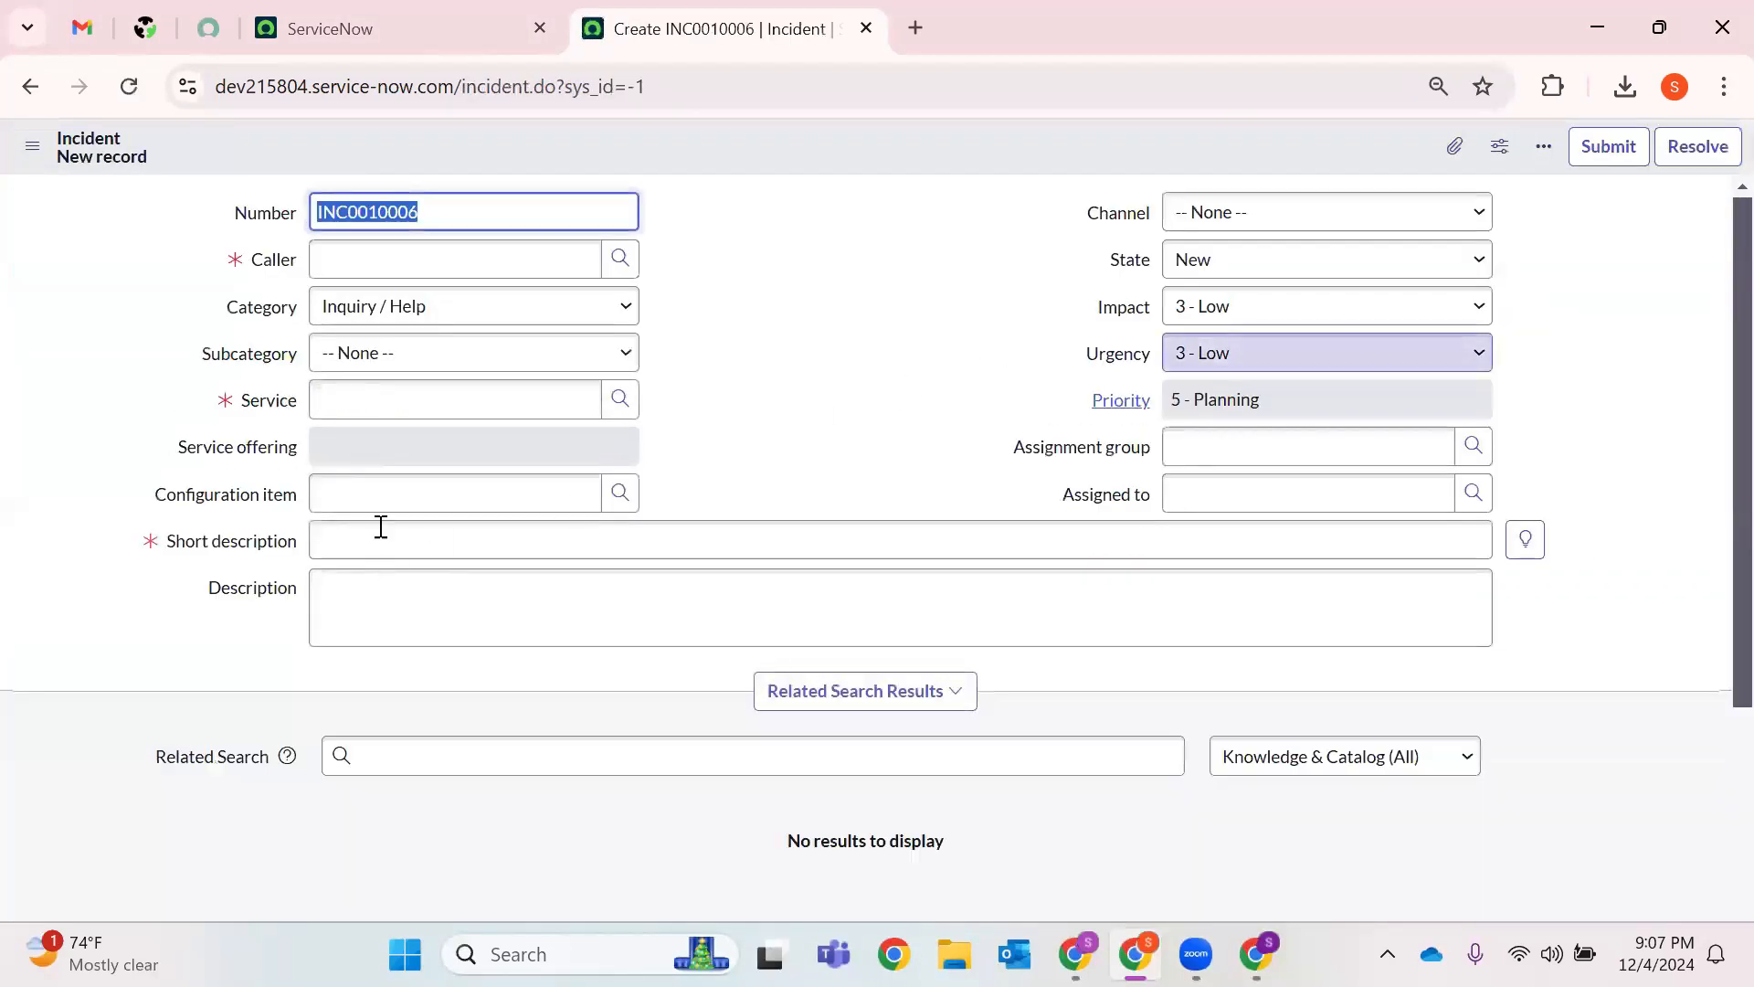
# Confirm Service offering is locked, then open Configure > Client Scripts for the Incident table.
pyautogui.click(355, 454)
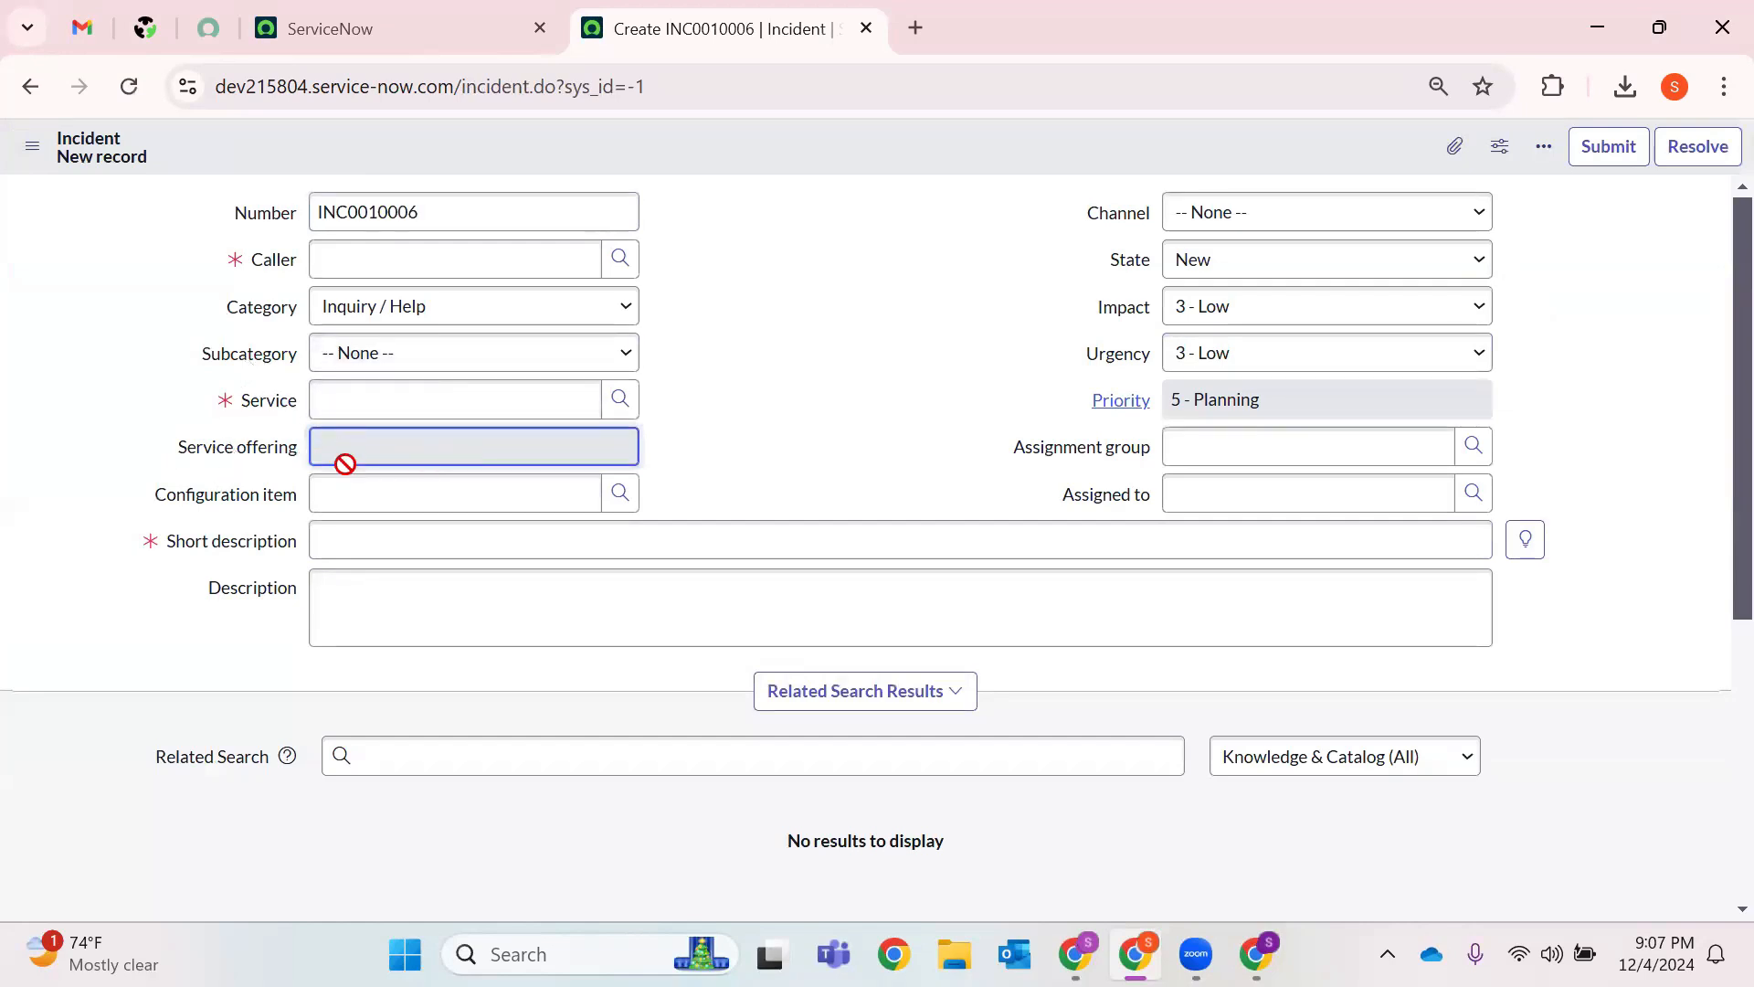
pyautogui.rightClick(837, 144)
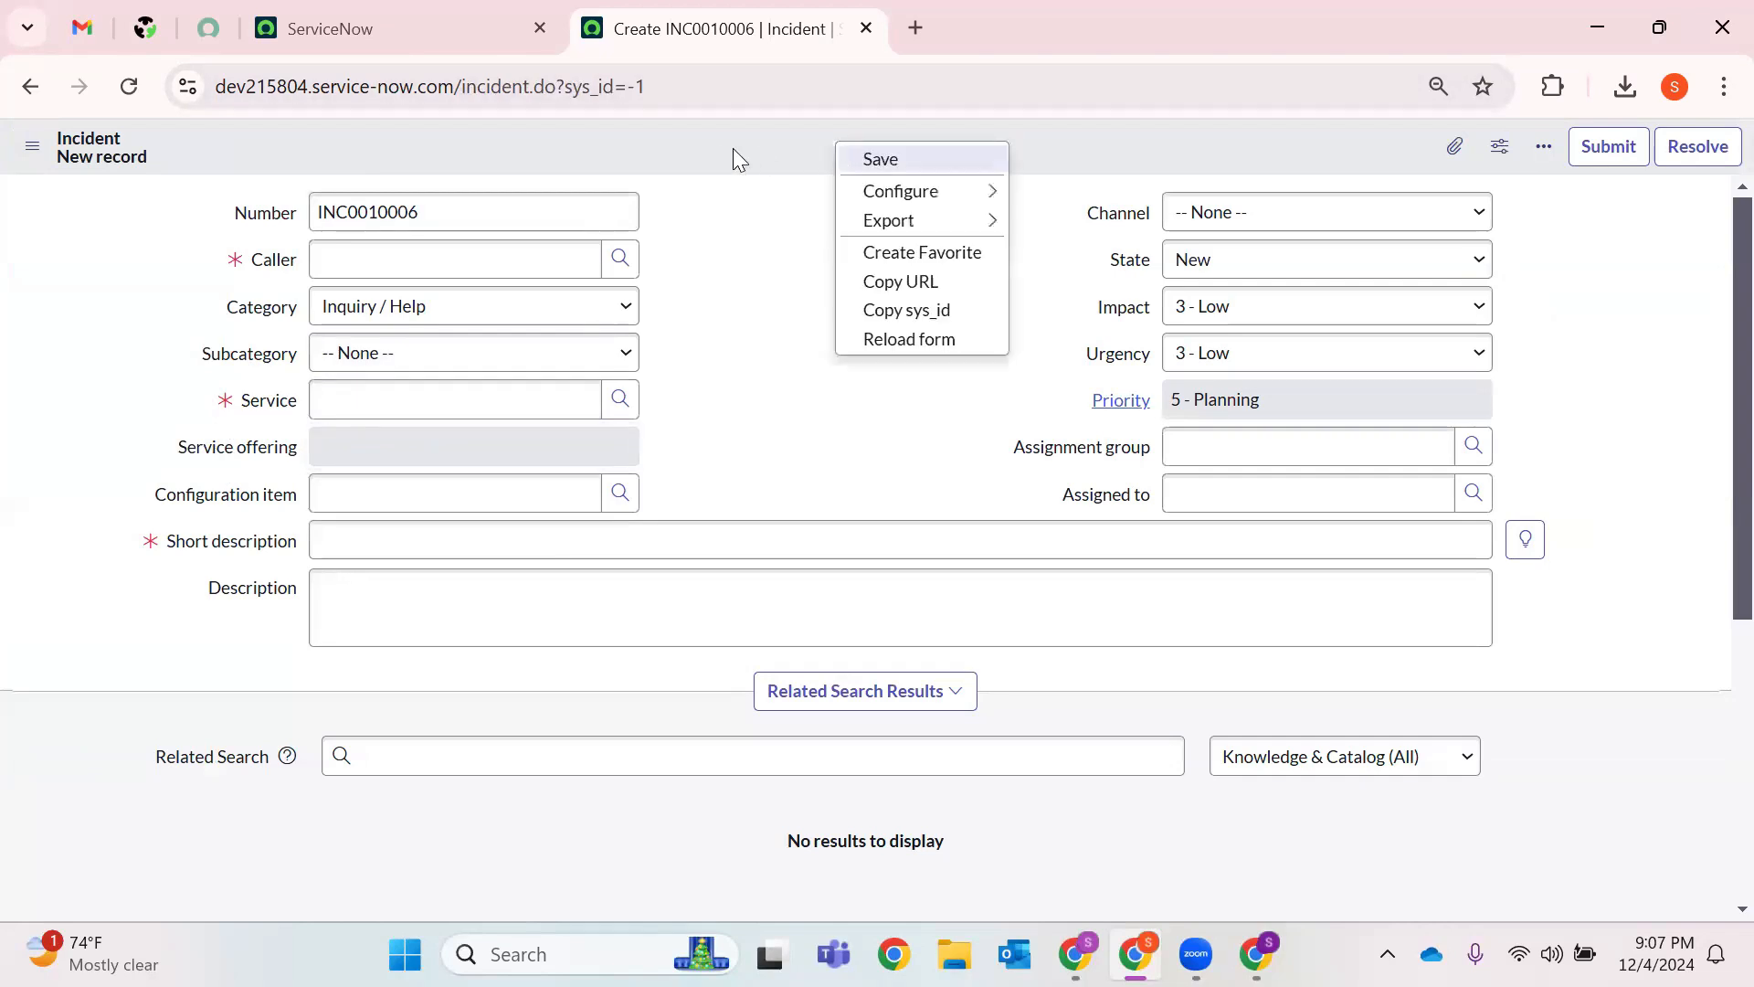
pyautogui.moveTo(875, 201)
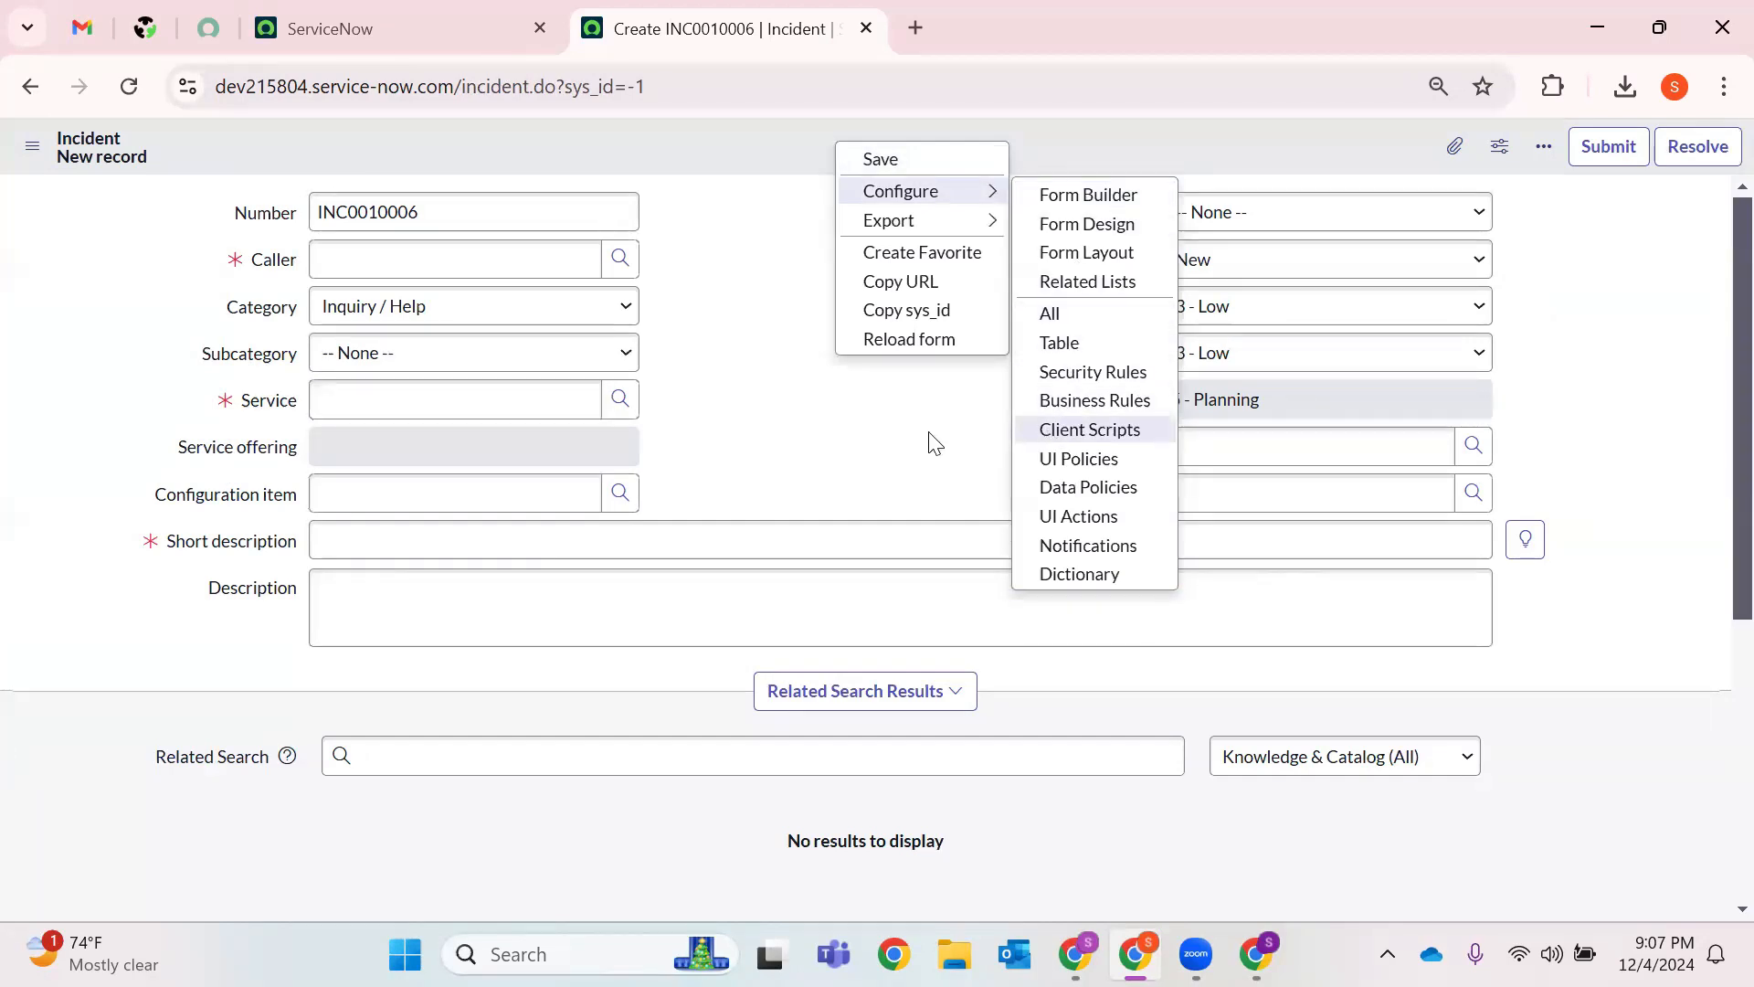
pyautogui.click(1131, 439)
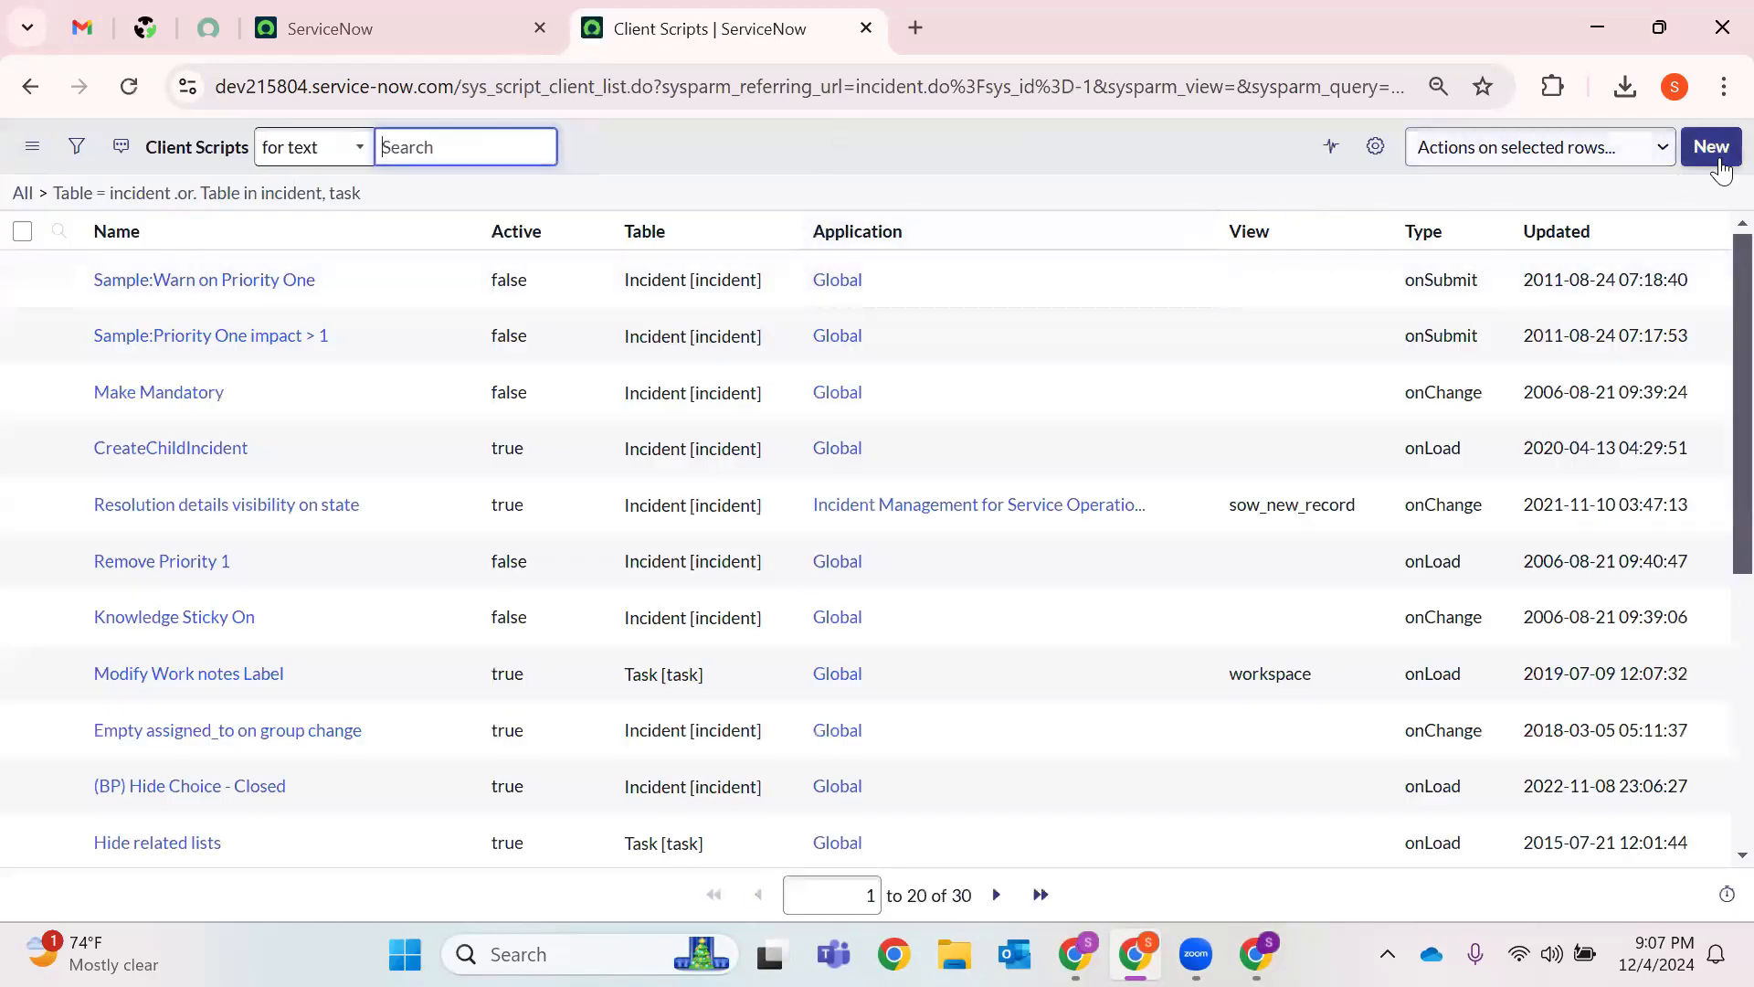
# Clear the Client Scripts filter and open the recent Incident record from History in a new tab.
pyautogui.click(20, 194)
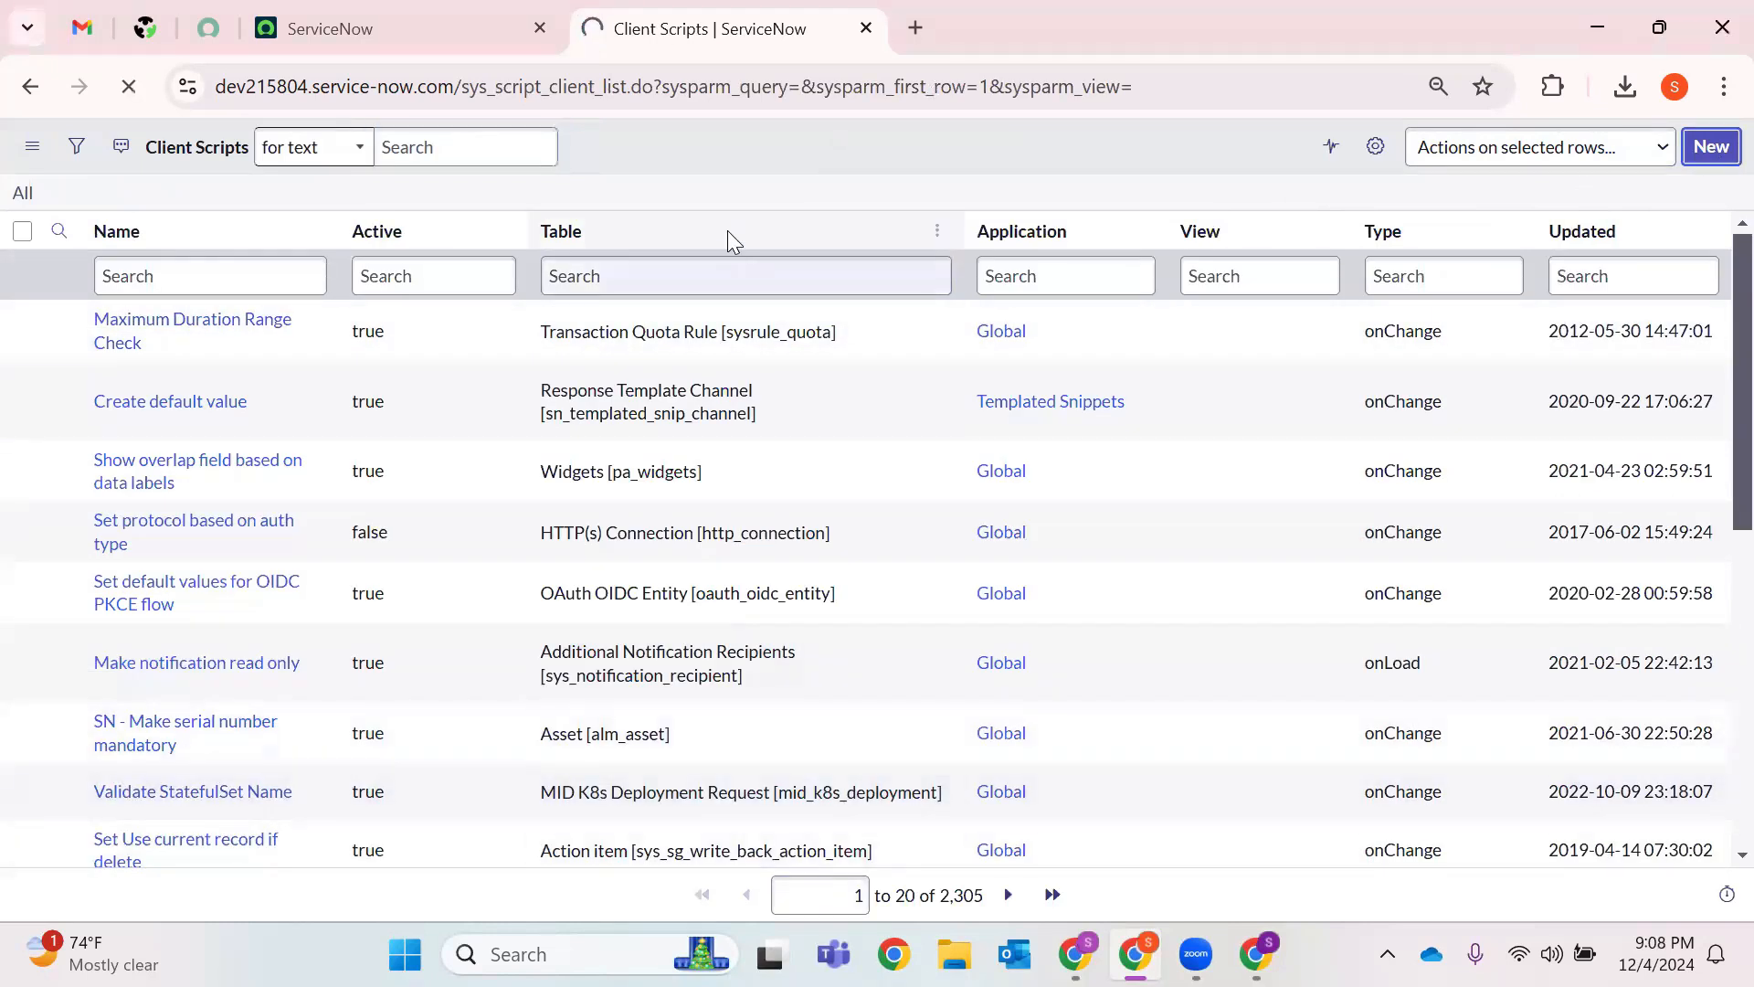
pyautogui.click(620, 229)
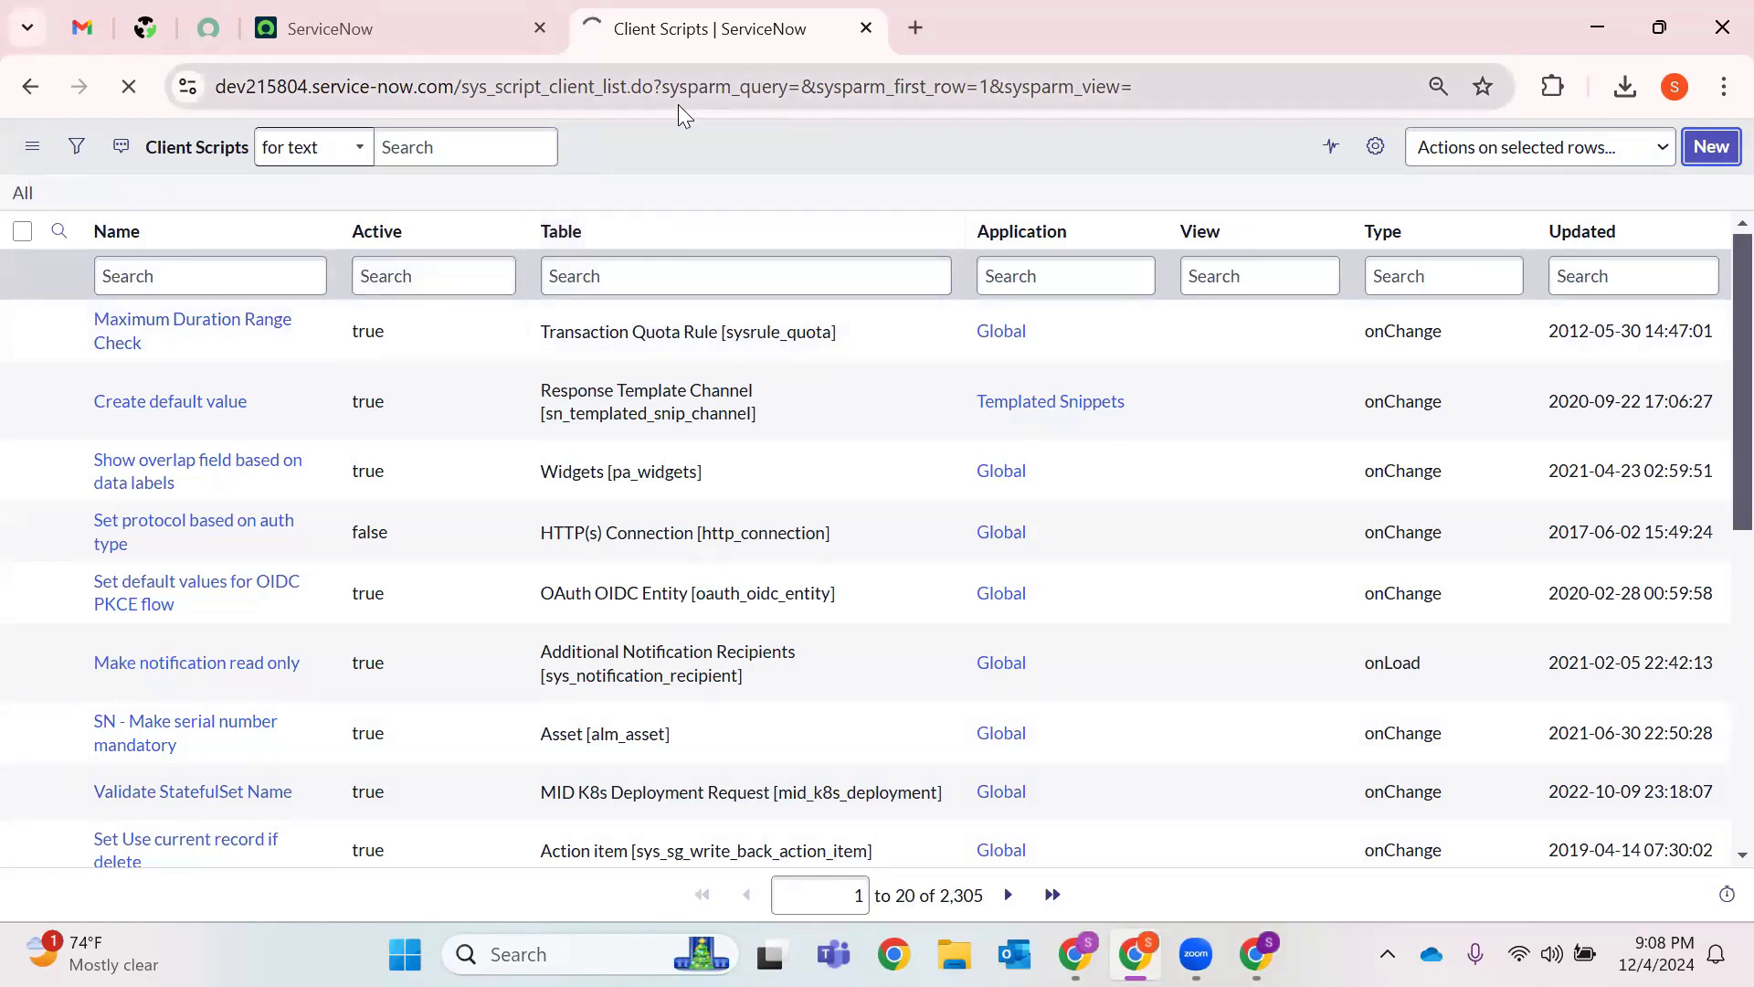
pyautogui.click(466, 42)
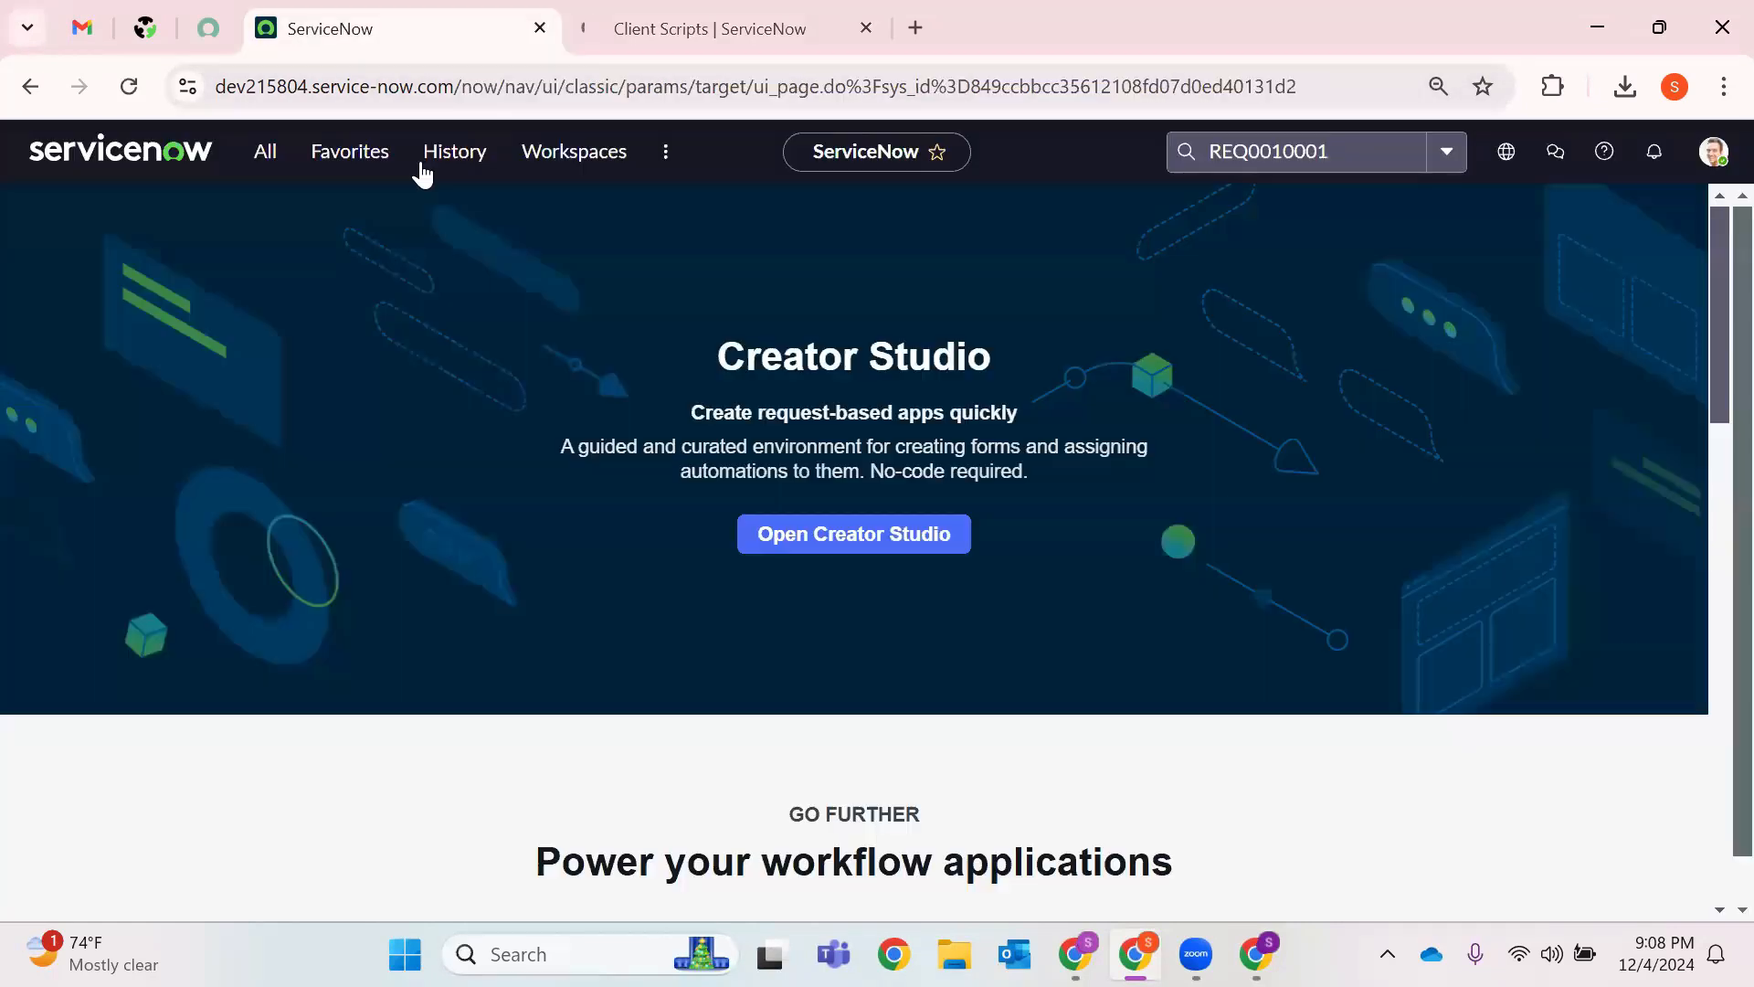
pyautogui.click(434, 155)
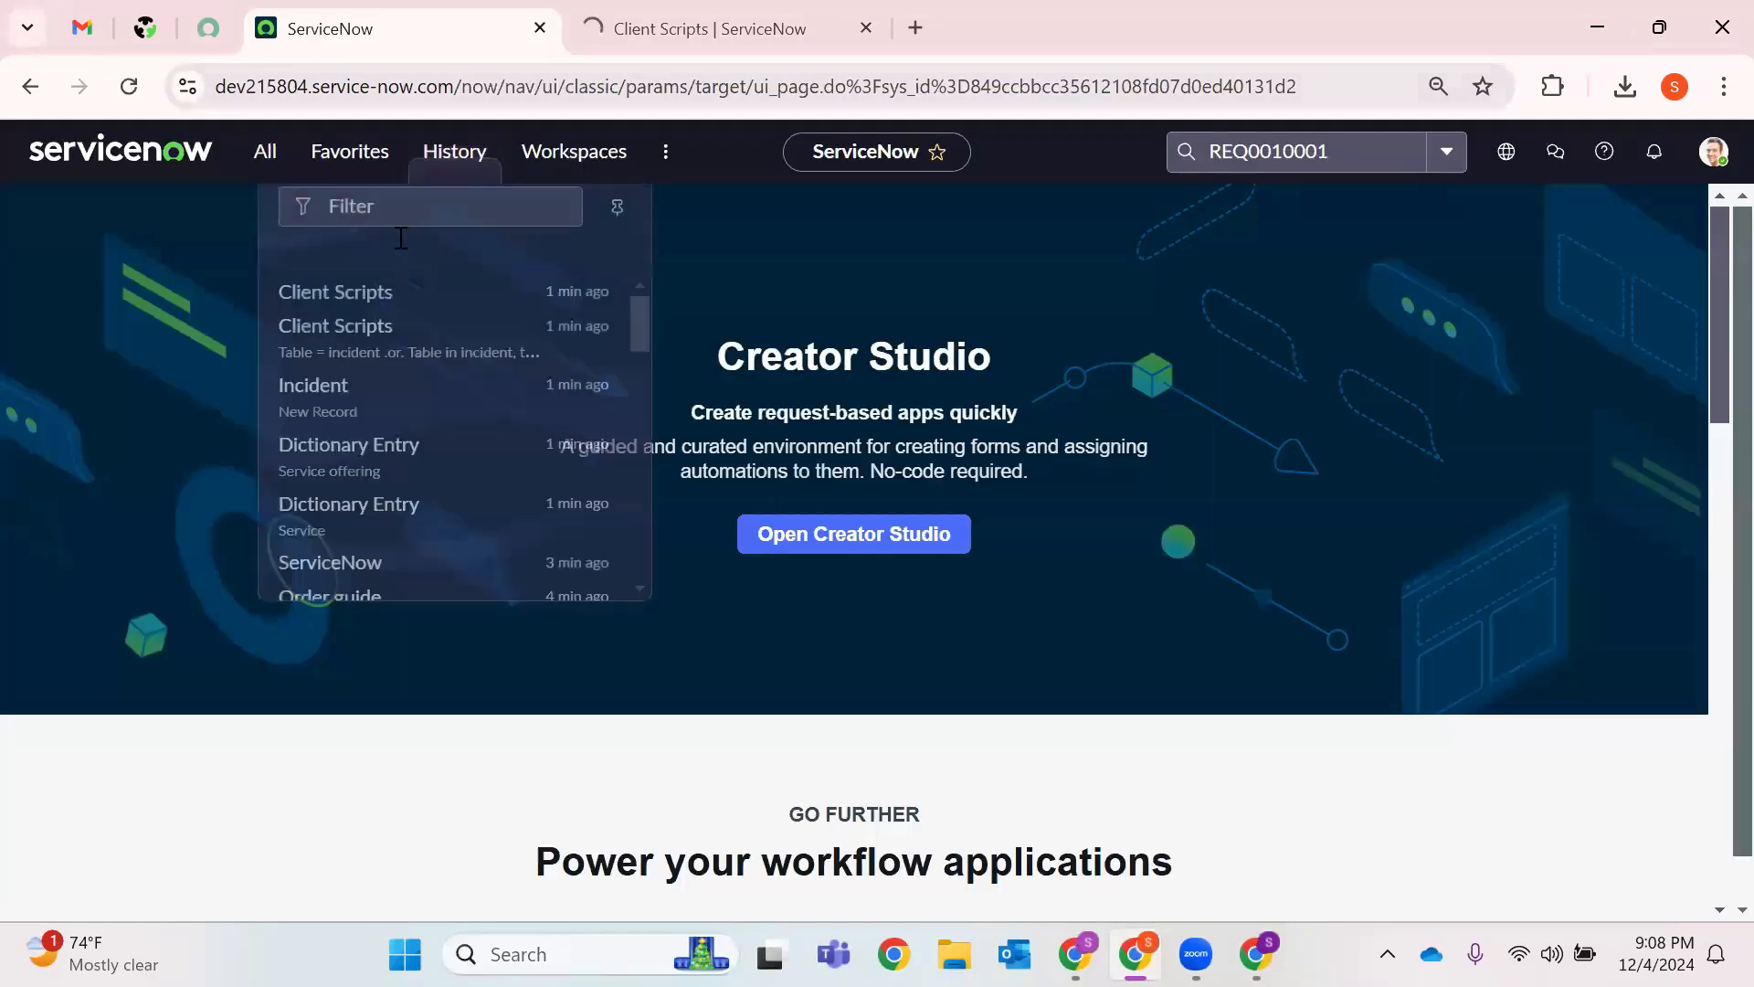
pyautogui.rightClick(332, 380)
pyautogui.click(452, 427)
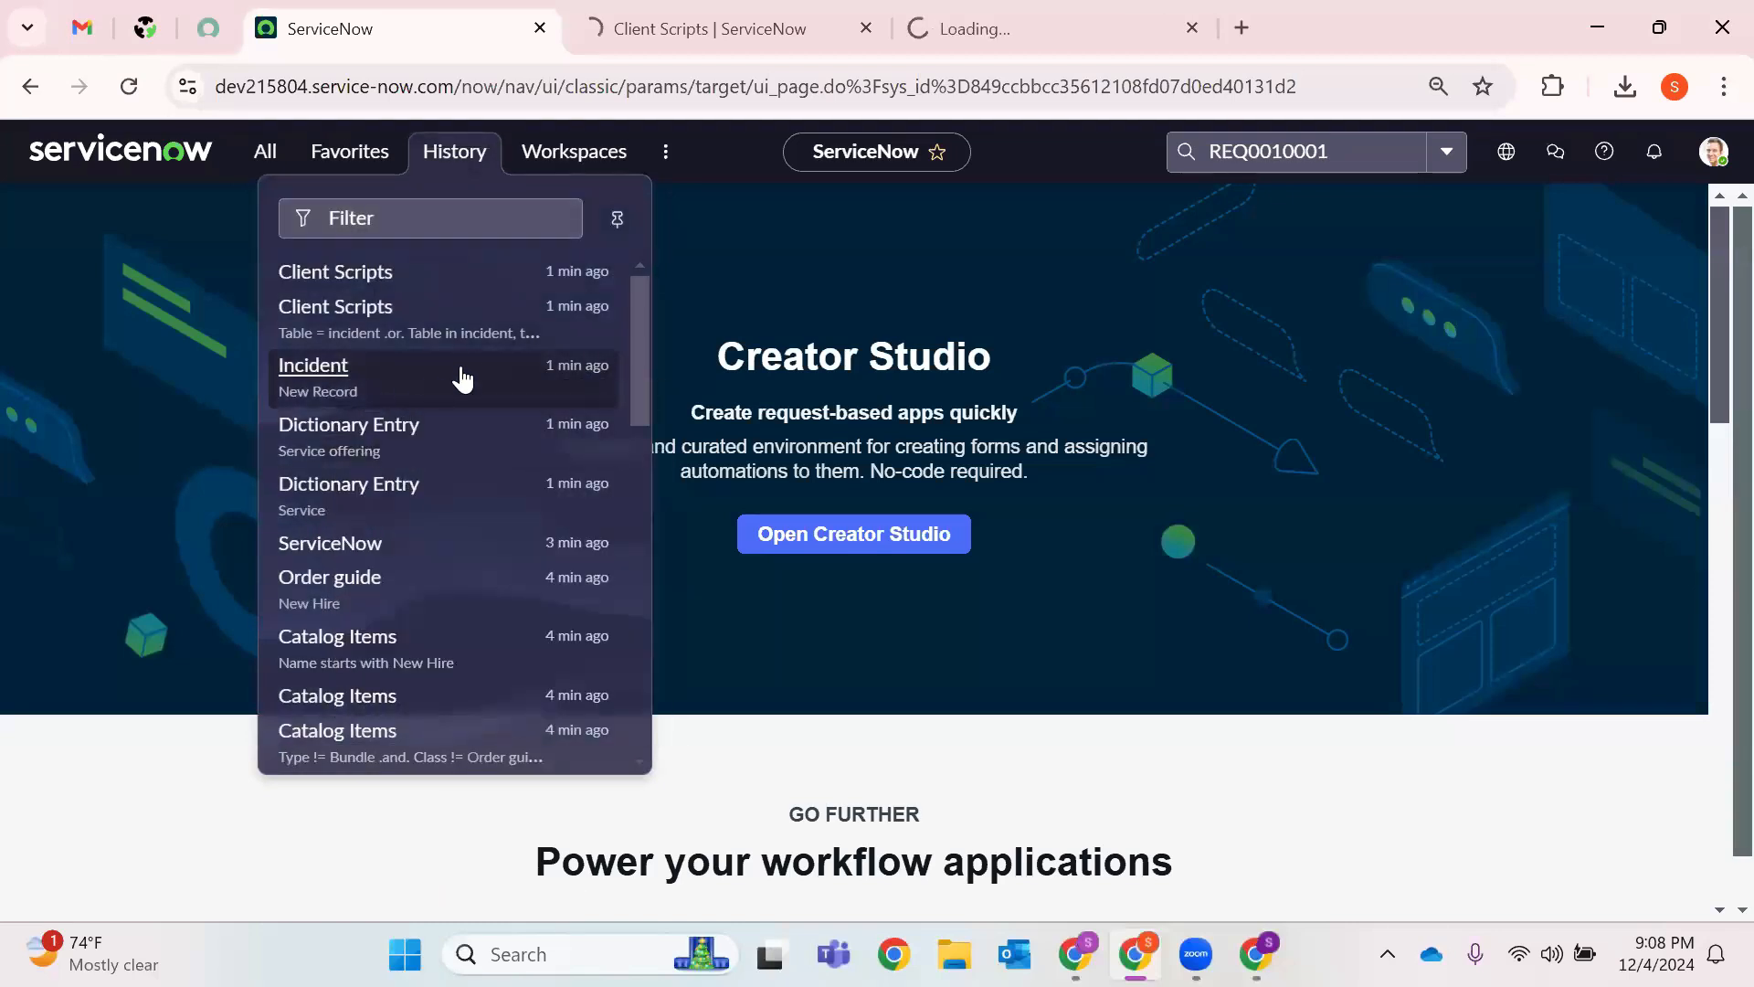
# Rearrange the browser tabs, browse History and the navigator, then return to Client Scripts.
pyautogui.click(760, 20)
pyautogui.moveTo(884, 25); pyautogui.dragTo(1123, 18)
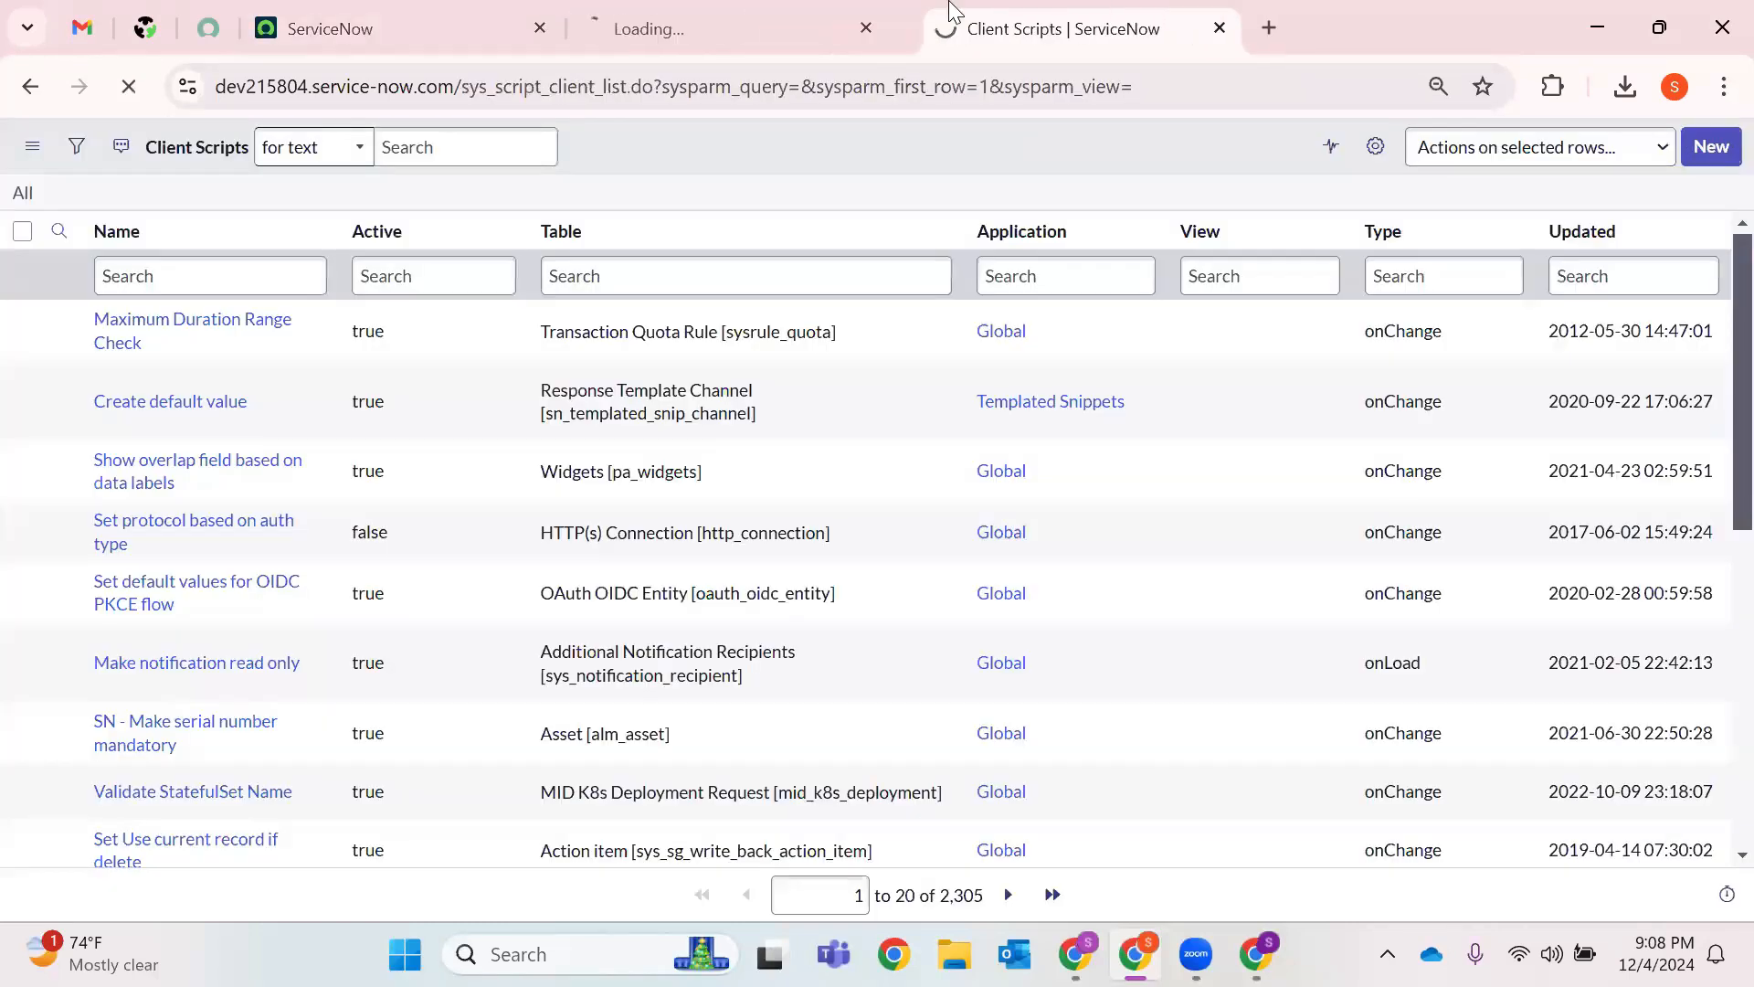
pyautogui.click(735, 20)
pyautogui.click(402, 28)
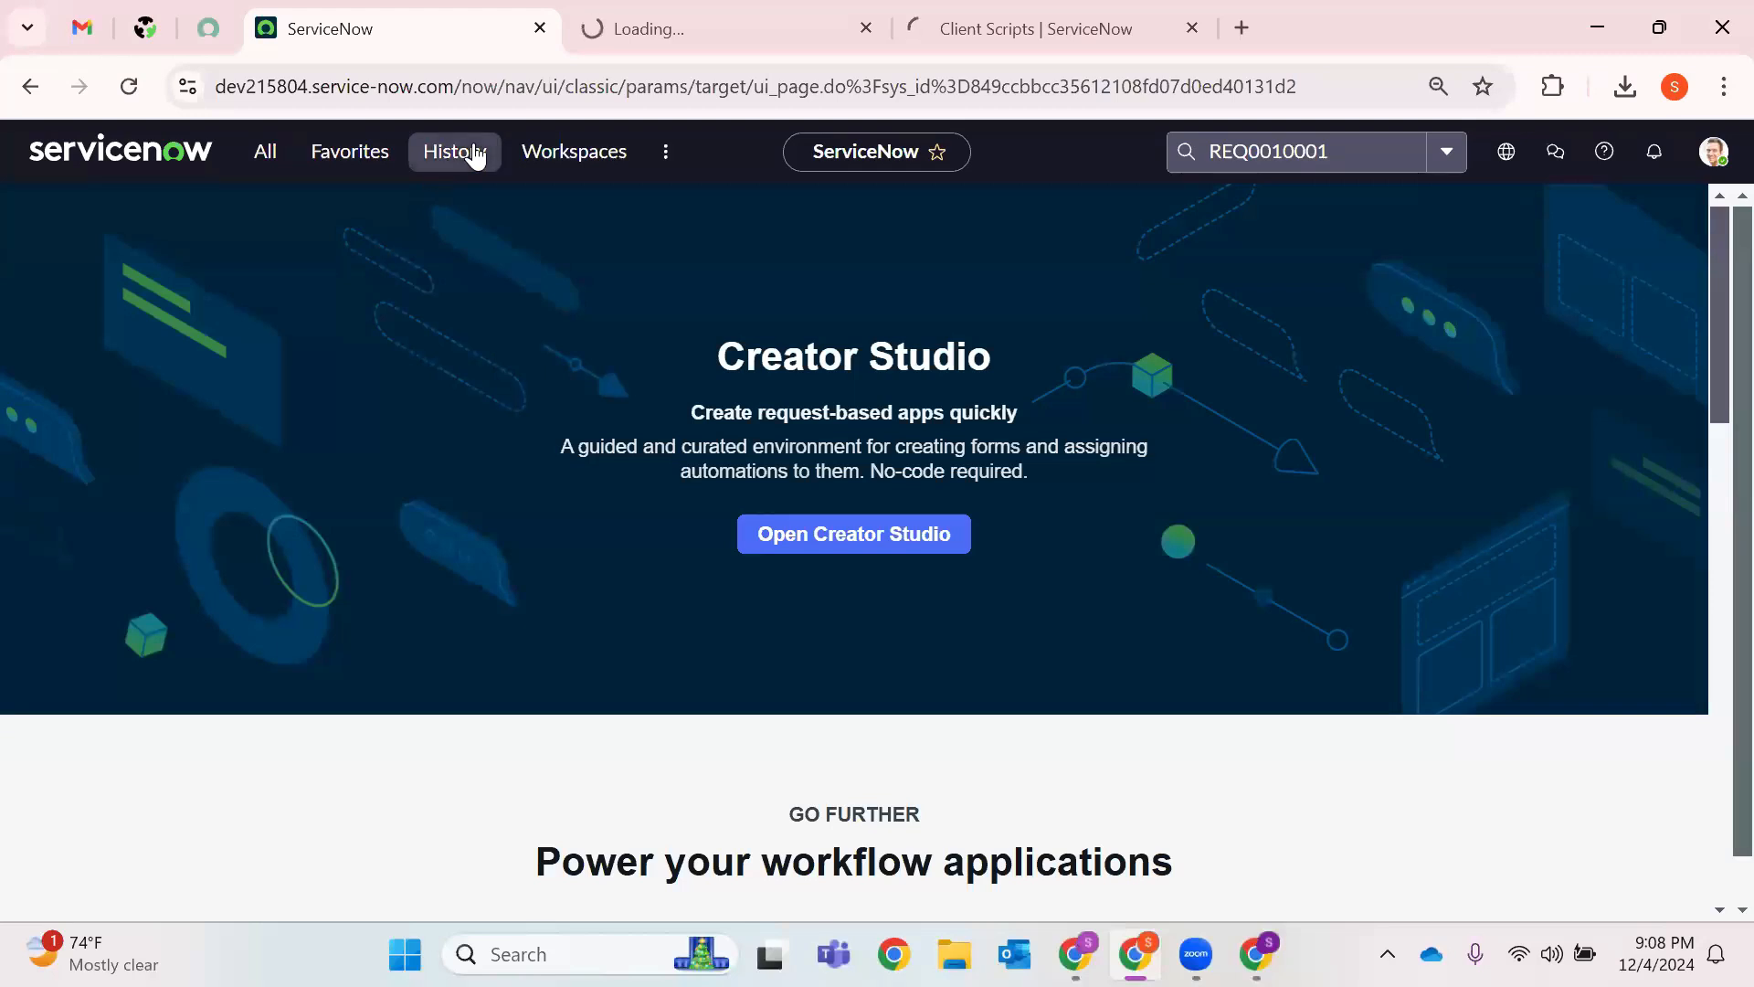
pyautogui.click(469, 149)
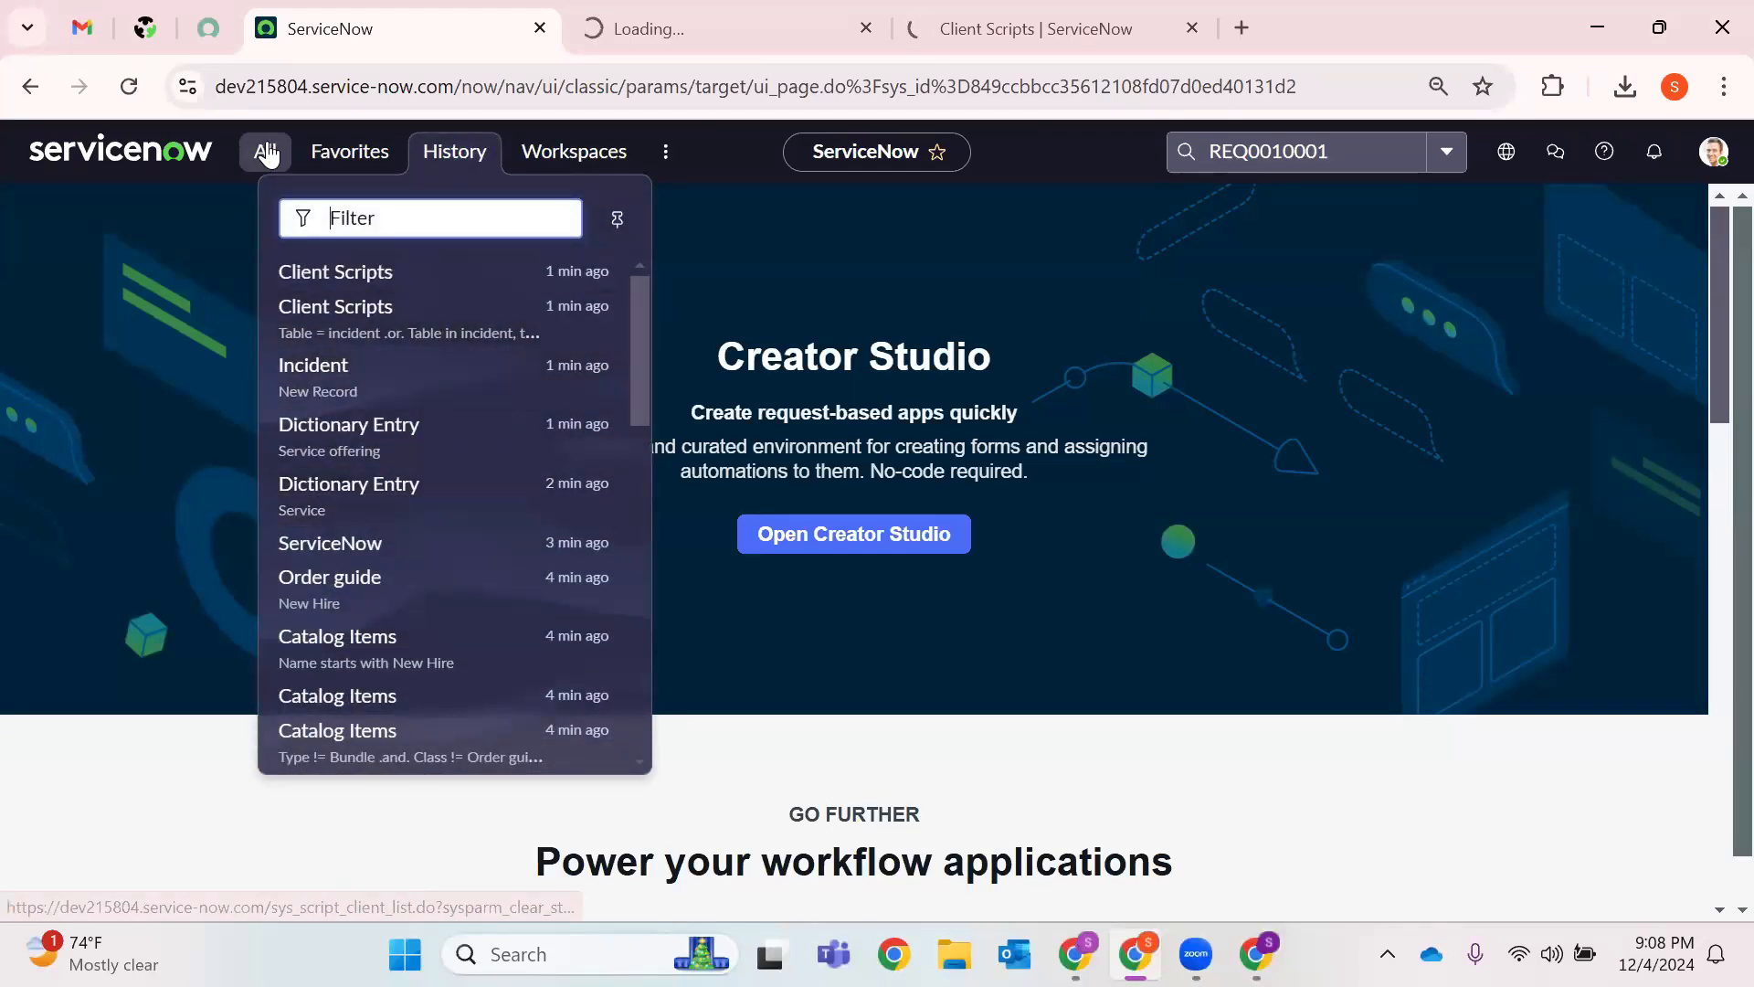
pyautogui.click(268, 156)
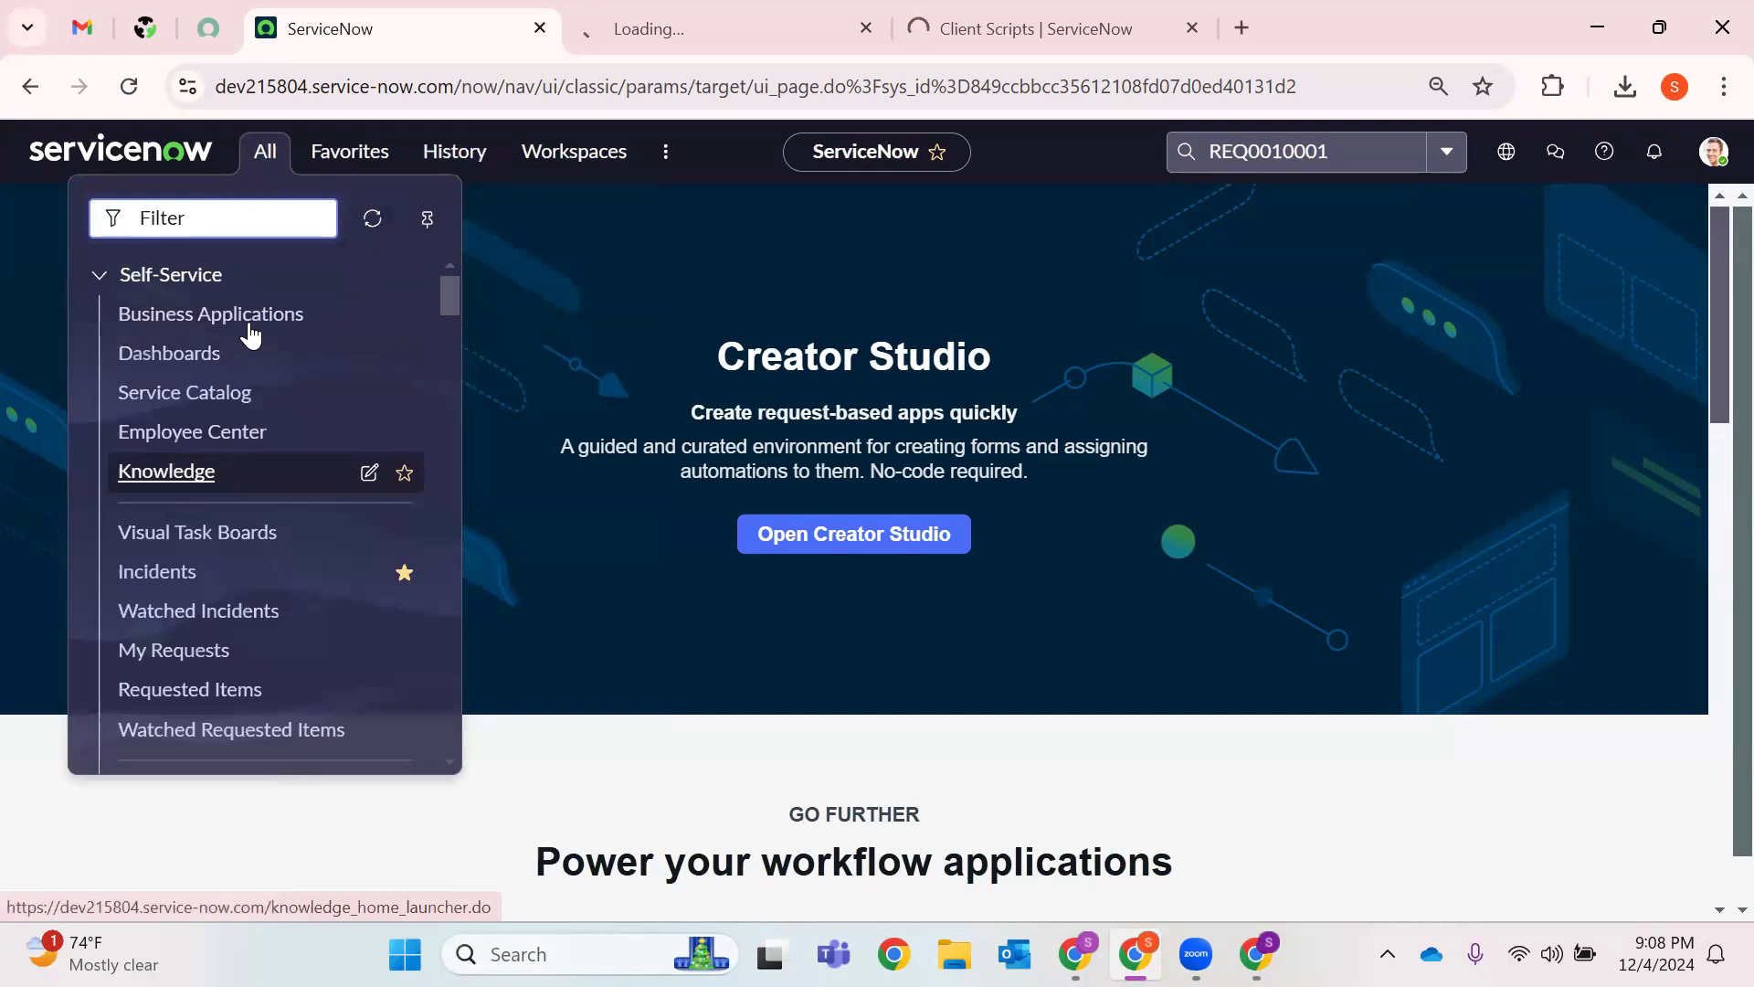
pyautogui.click(1014, 29)
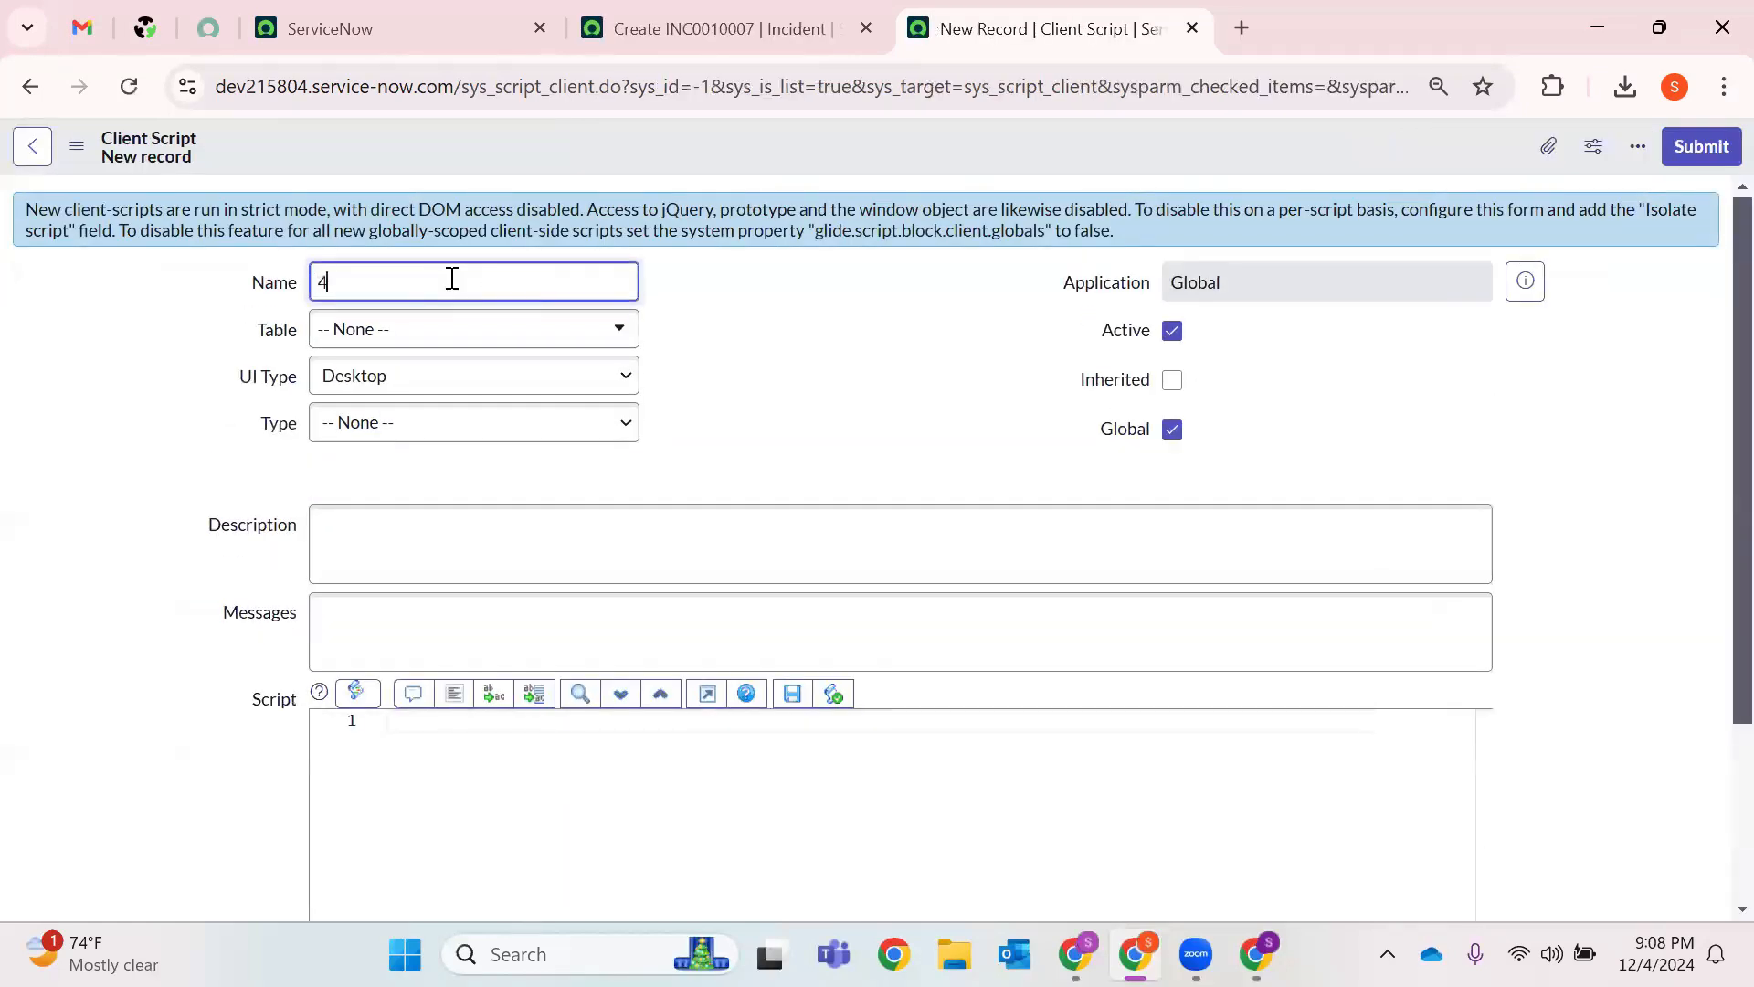
# Name the client script '4th Dec' with table Incident [incident] and UI Type All.
pyautogui.write('Dec')
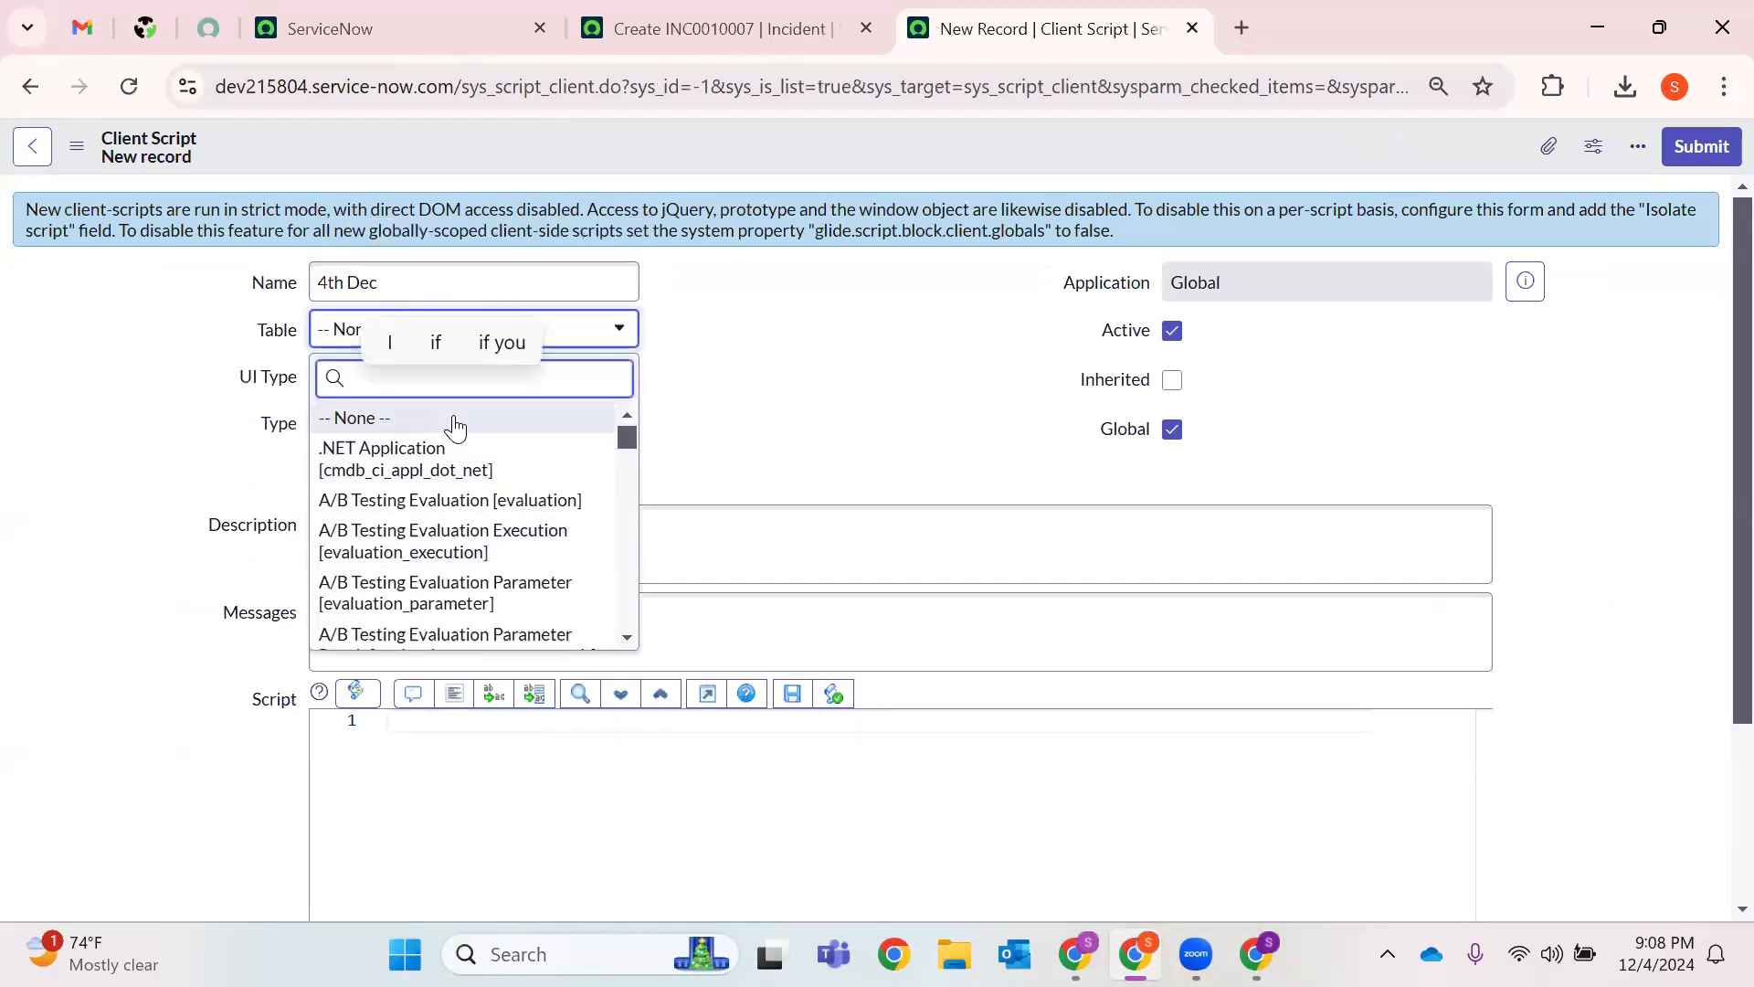
pyautogui.write('inci')
pyautogui.click(425, 480)
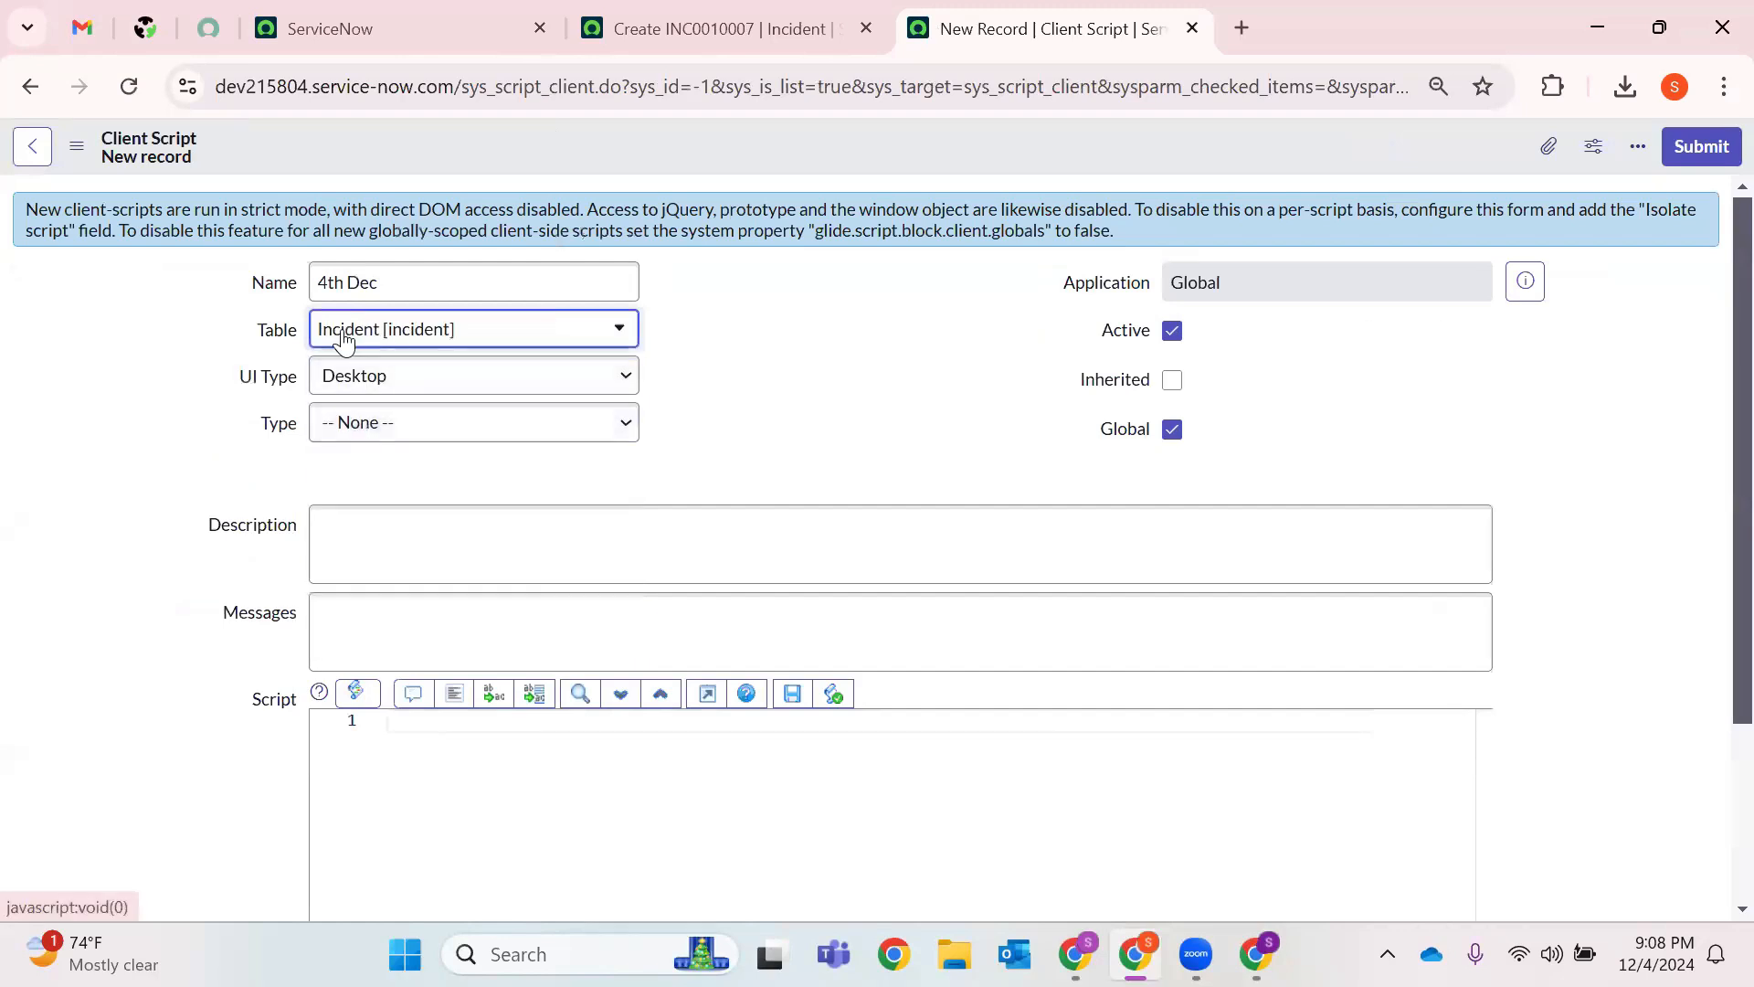
pyautogui.click(416, 388)
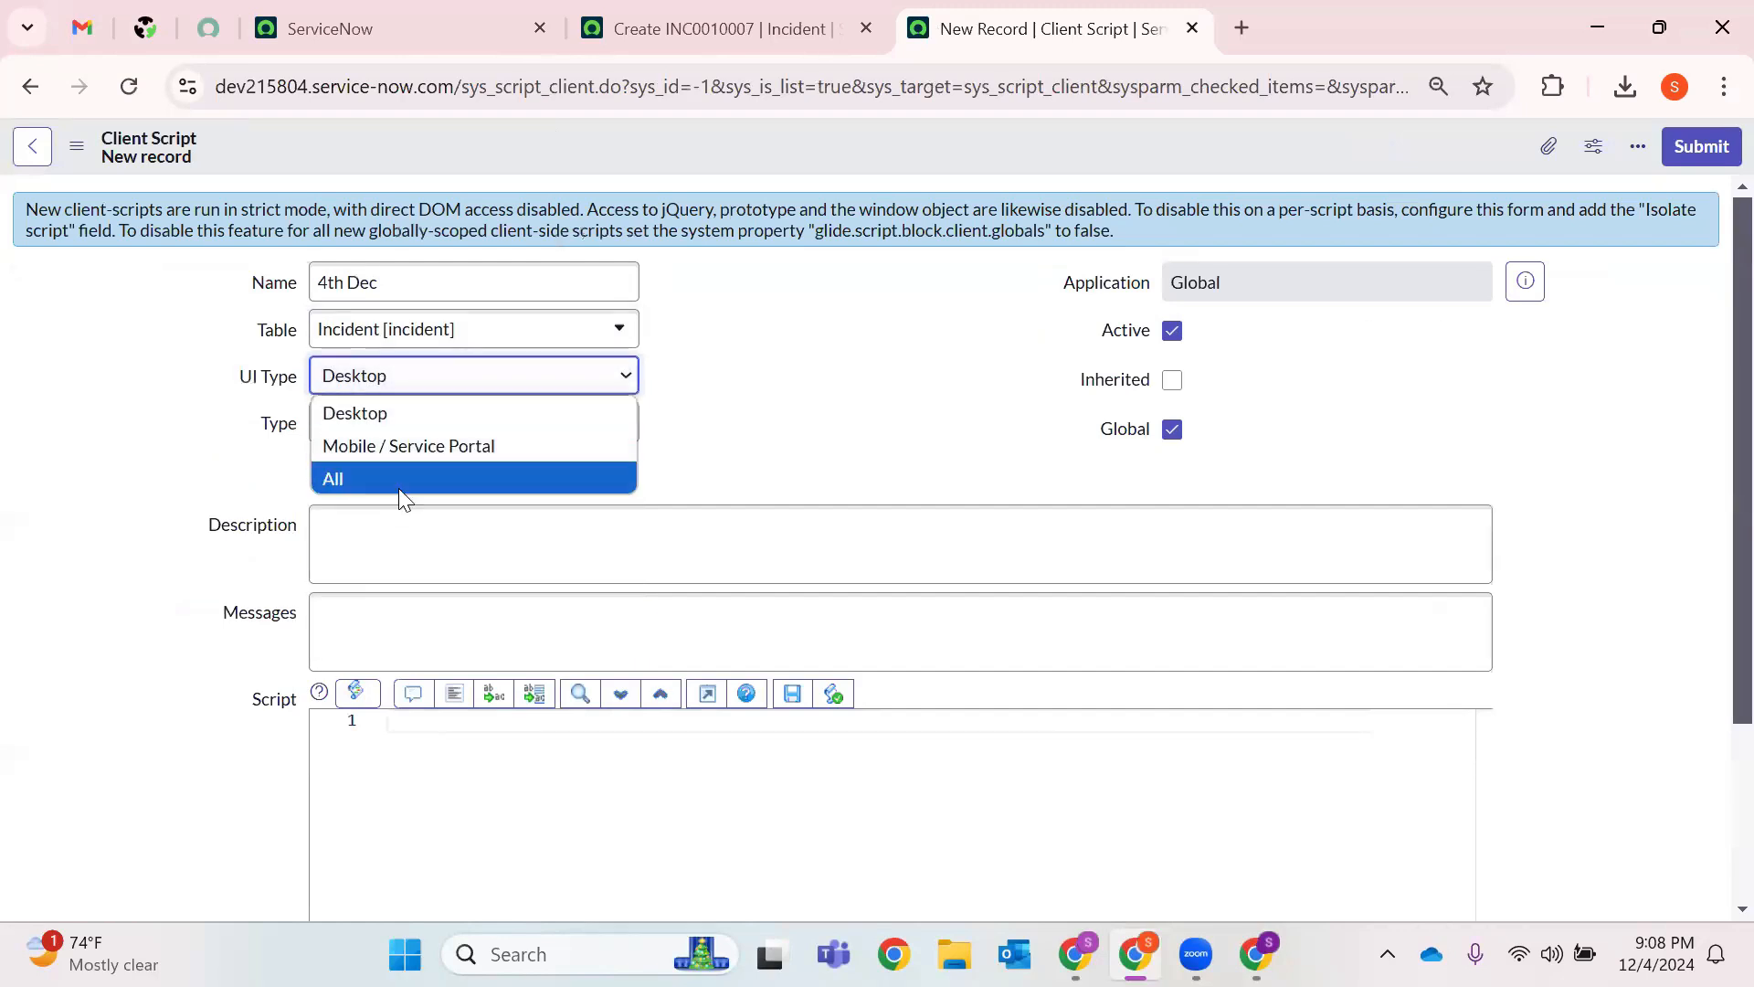
pyautogui.click(404, 481)
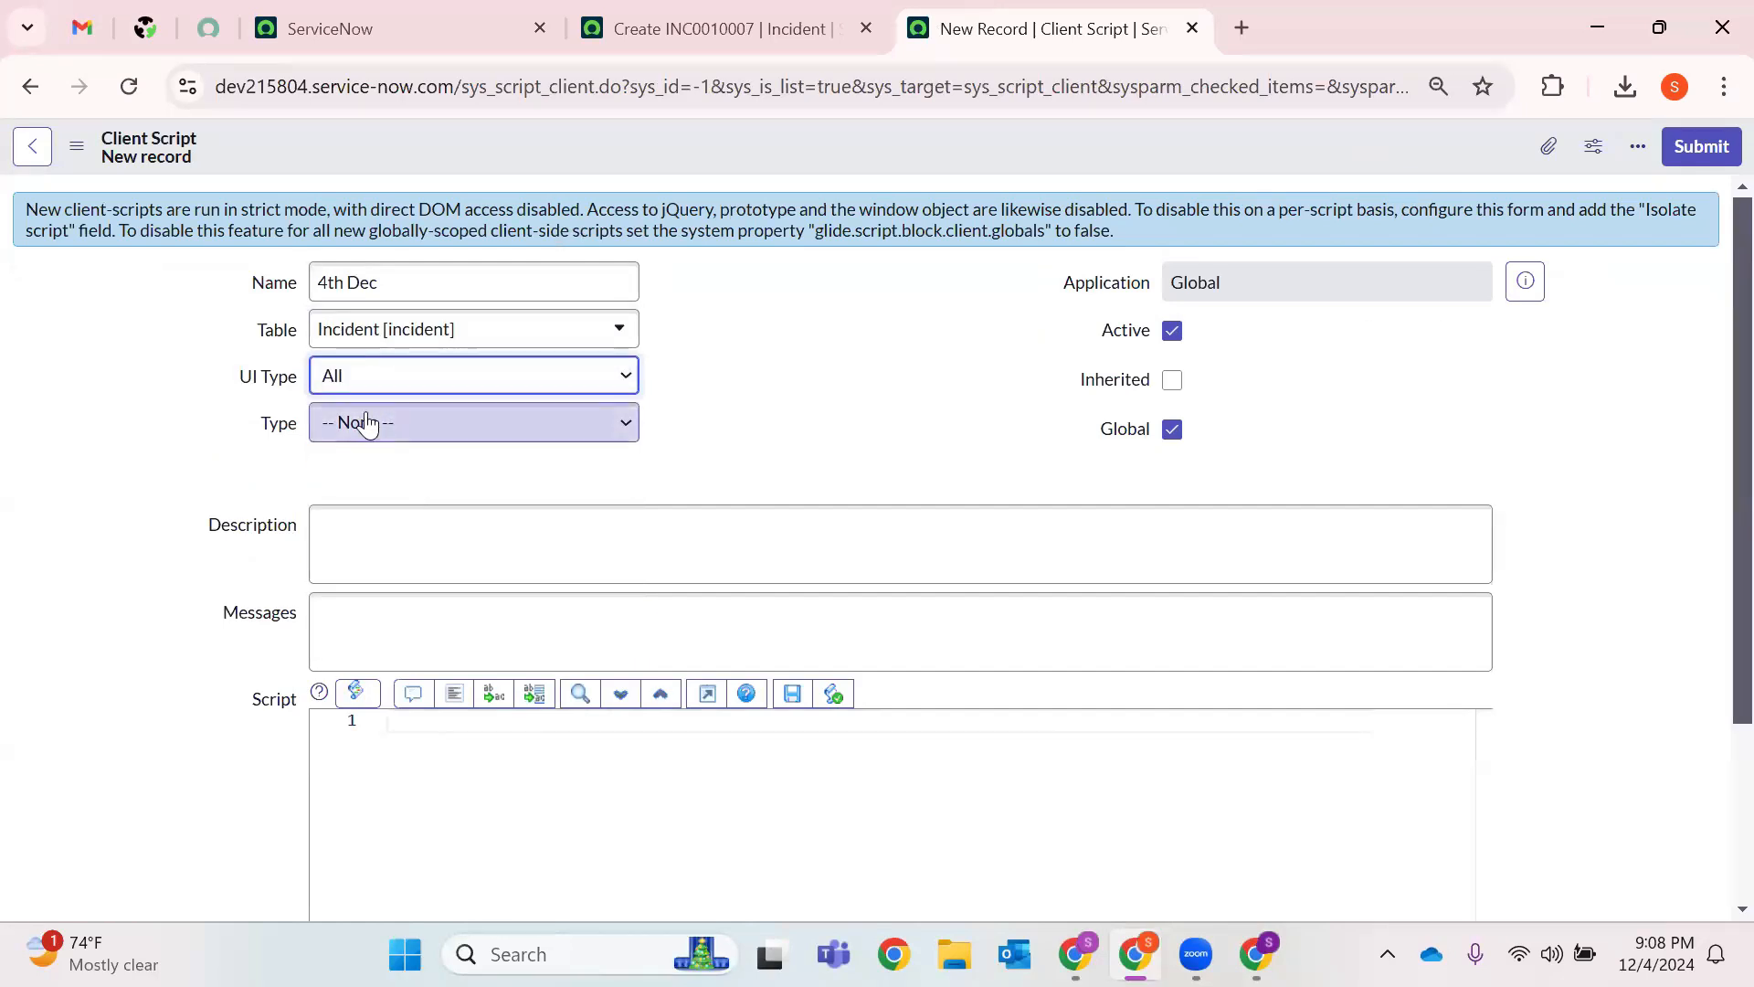
pyautogui.click(522, 381)
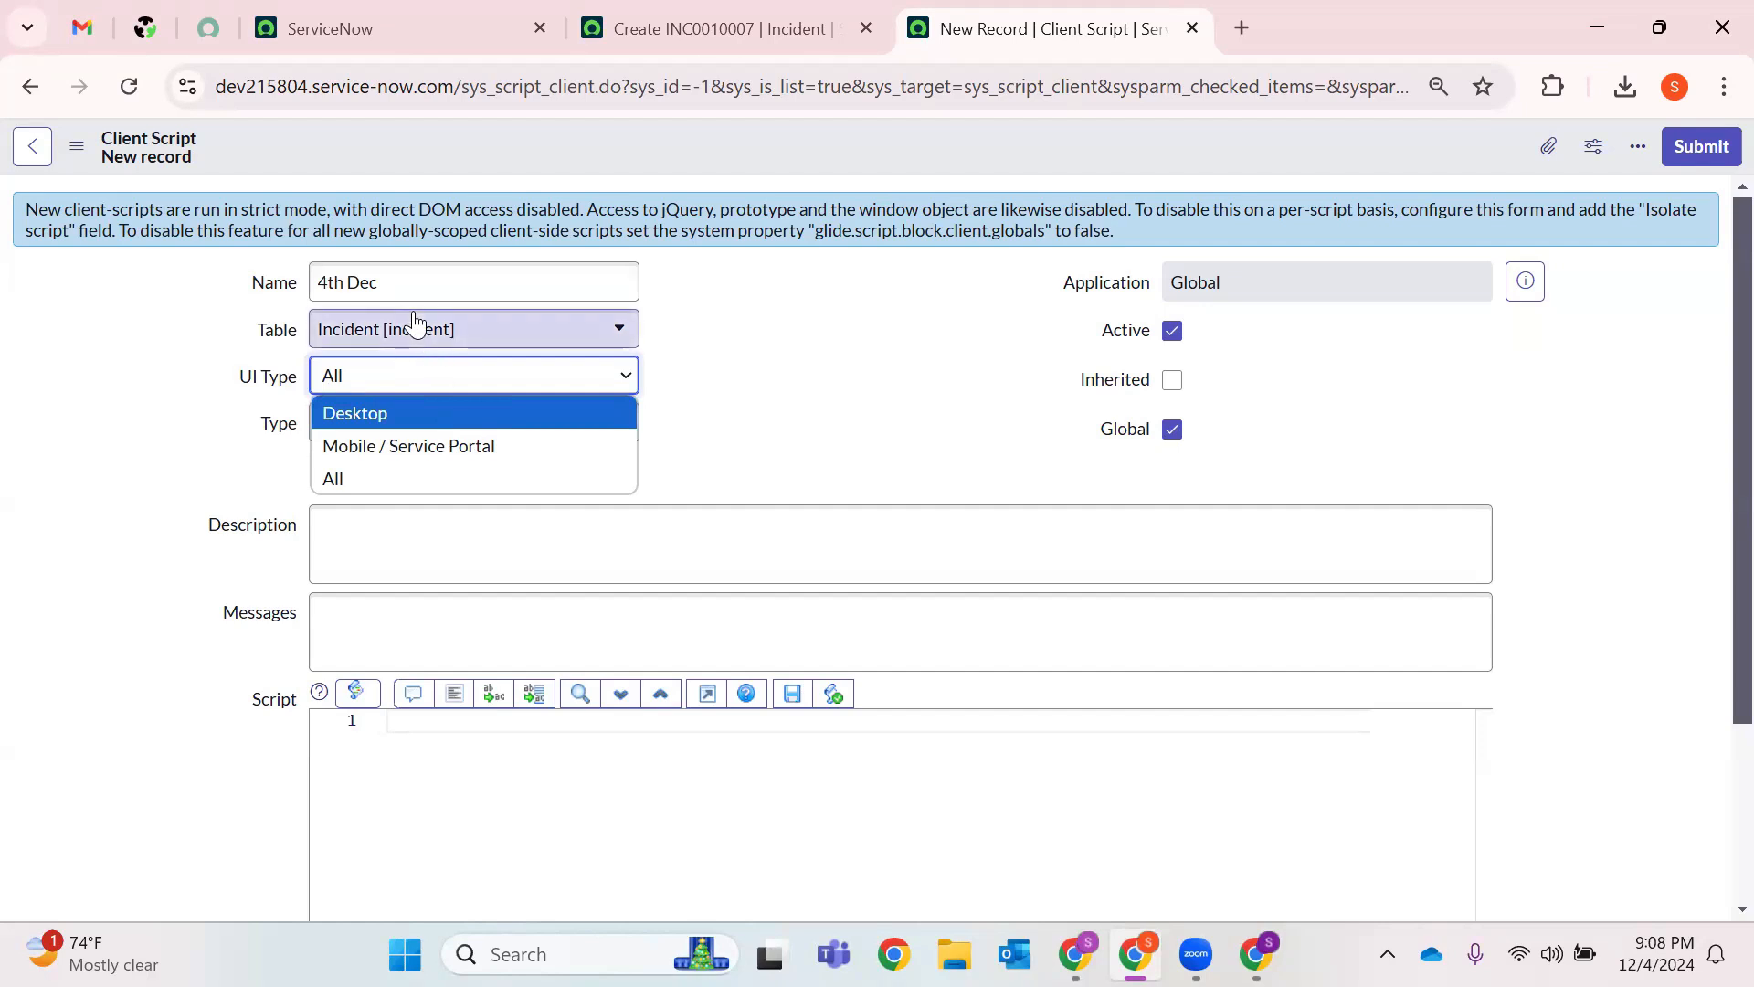
pyautogui.click(337, 485)
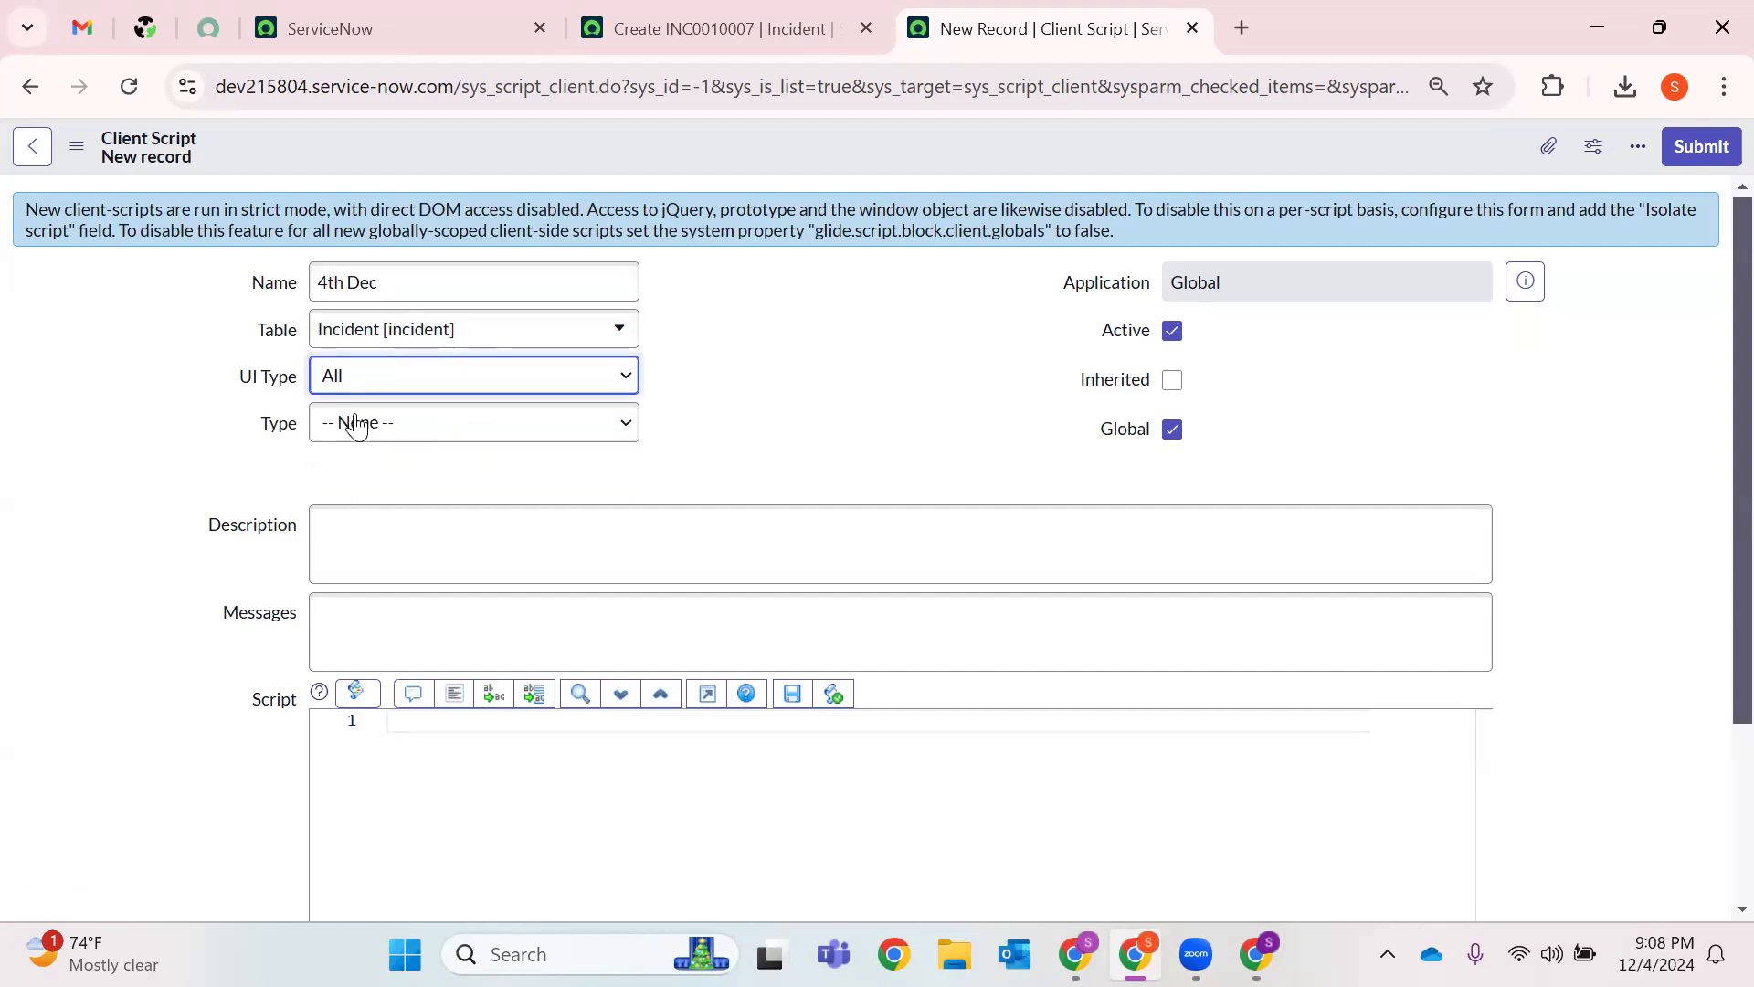
# Set the client script's Type to onLoad.
pyautogui.click(367, 431)
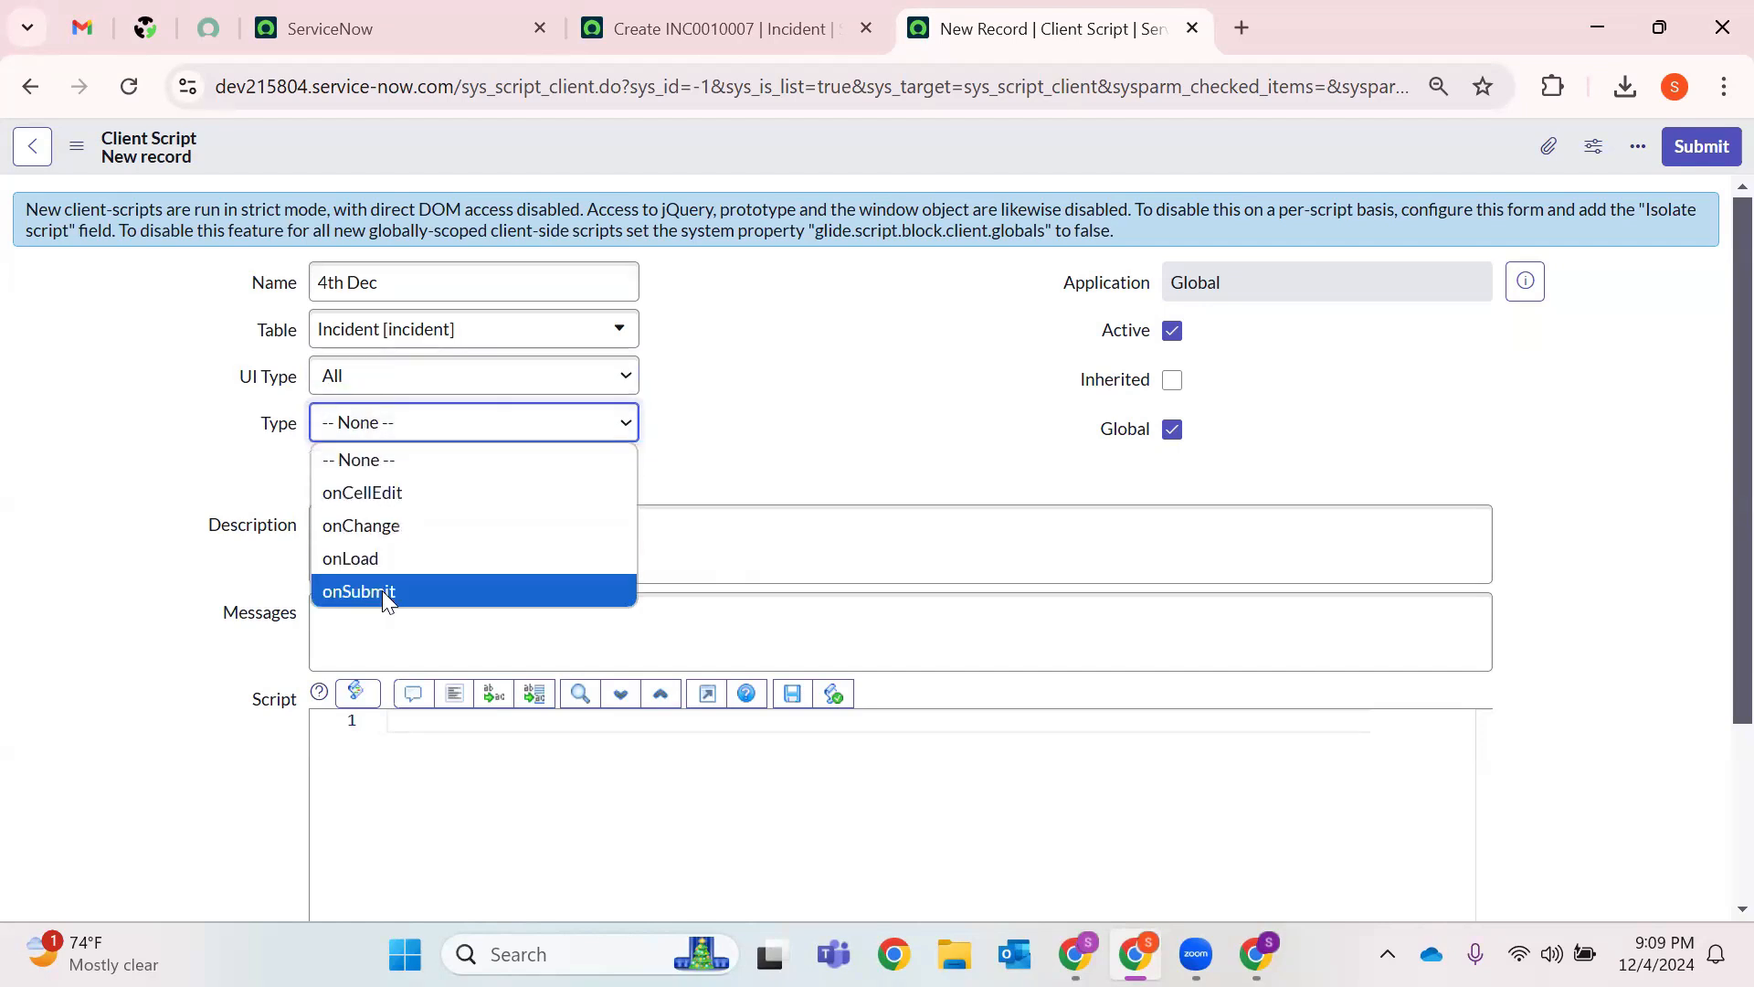
pyautogui.click(382, 559)
pyautogui.scroll(-2, 759, 423)
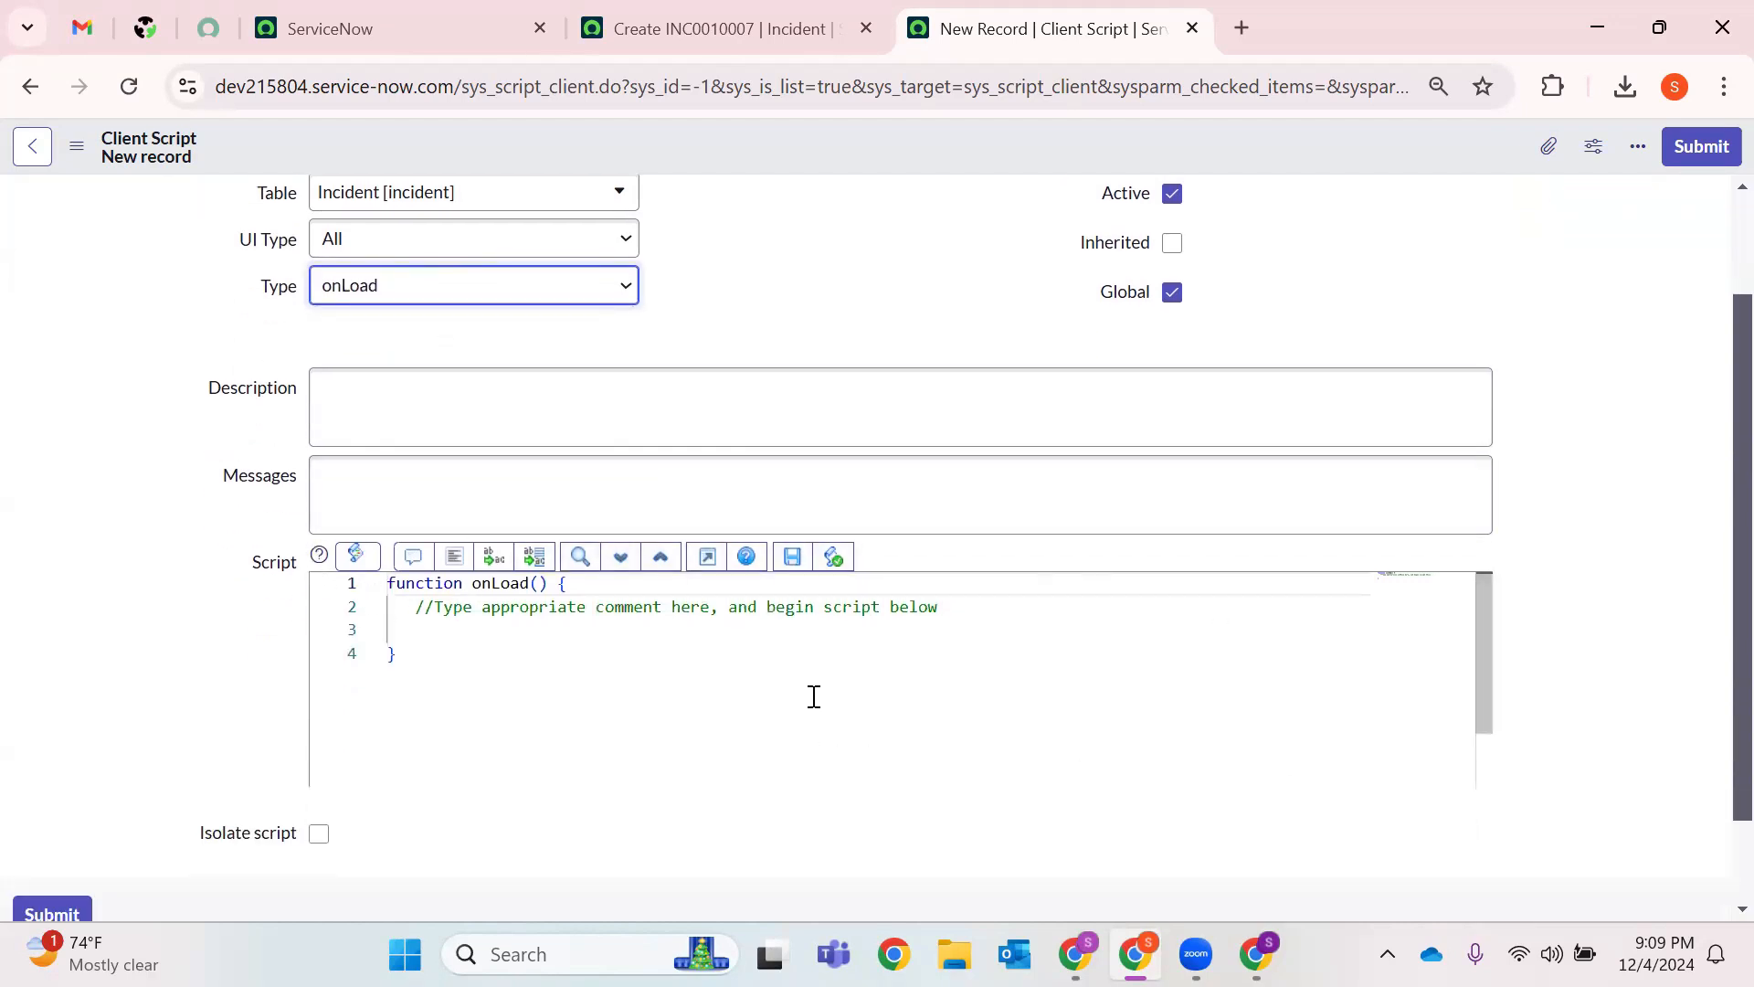
# Start 'g_form.setMandatory(' on script line 3, then go to the new Incident form's Description field.
pyautogui.click(417, 633)
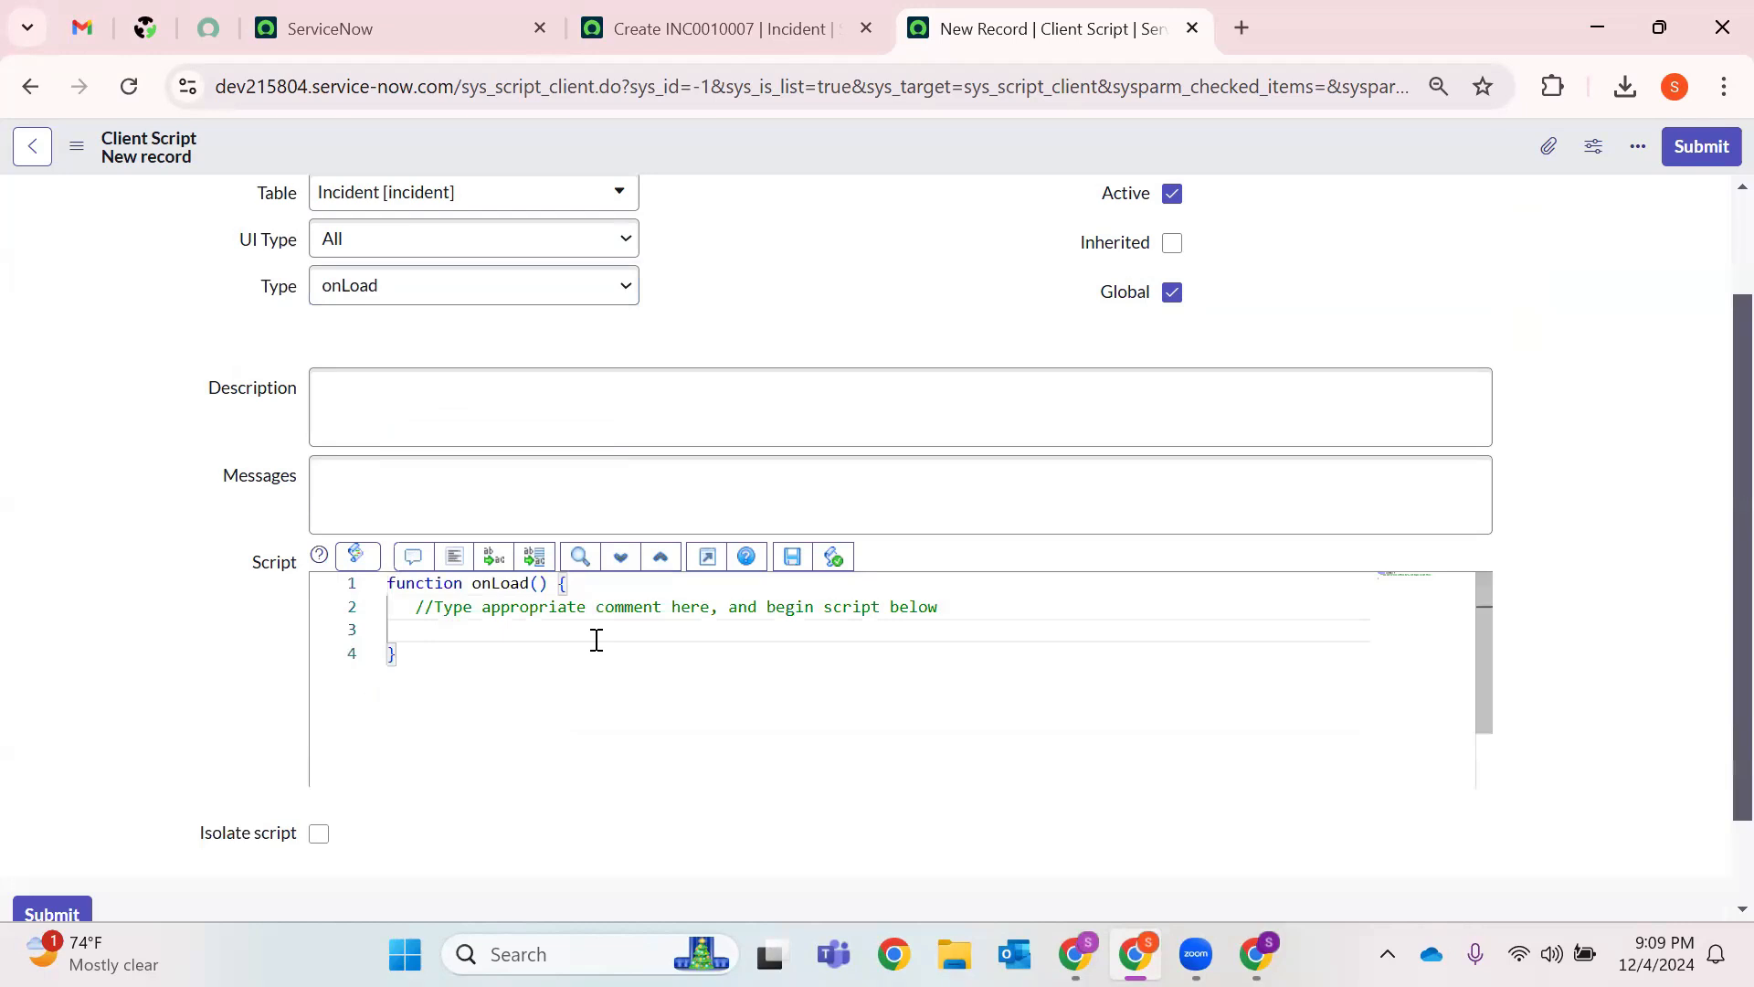
pyautogui.write('g_')
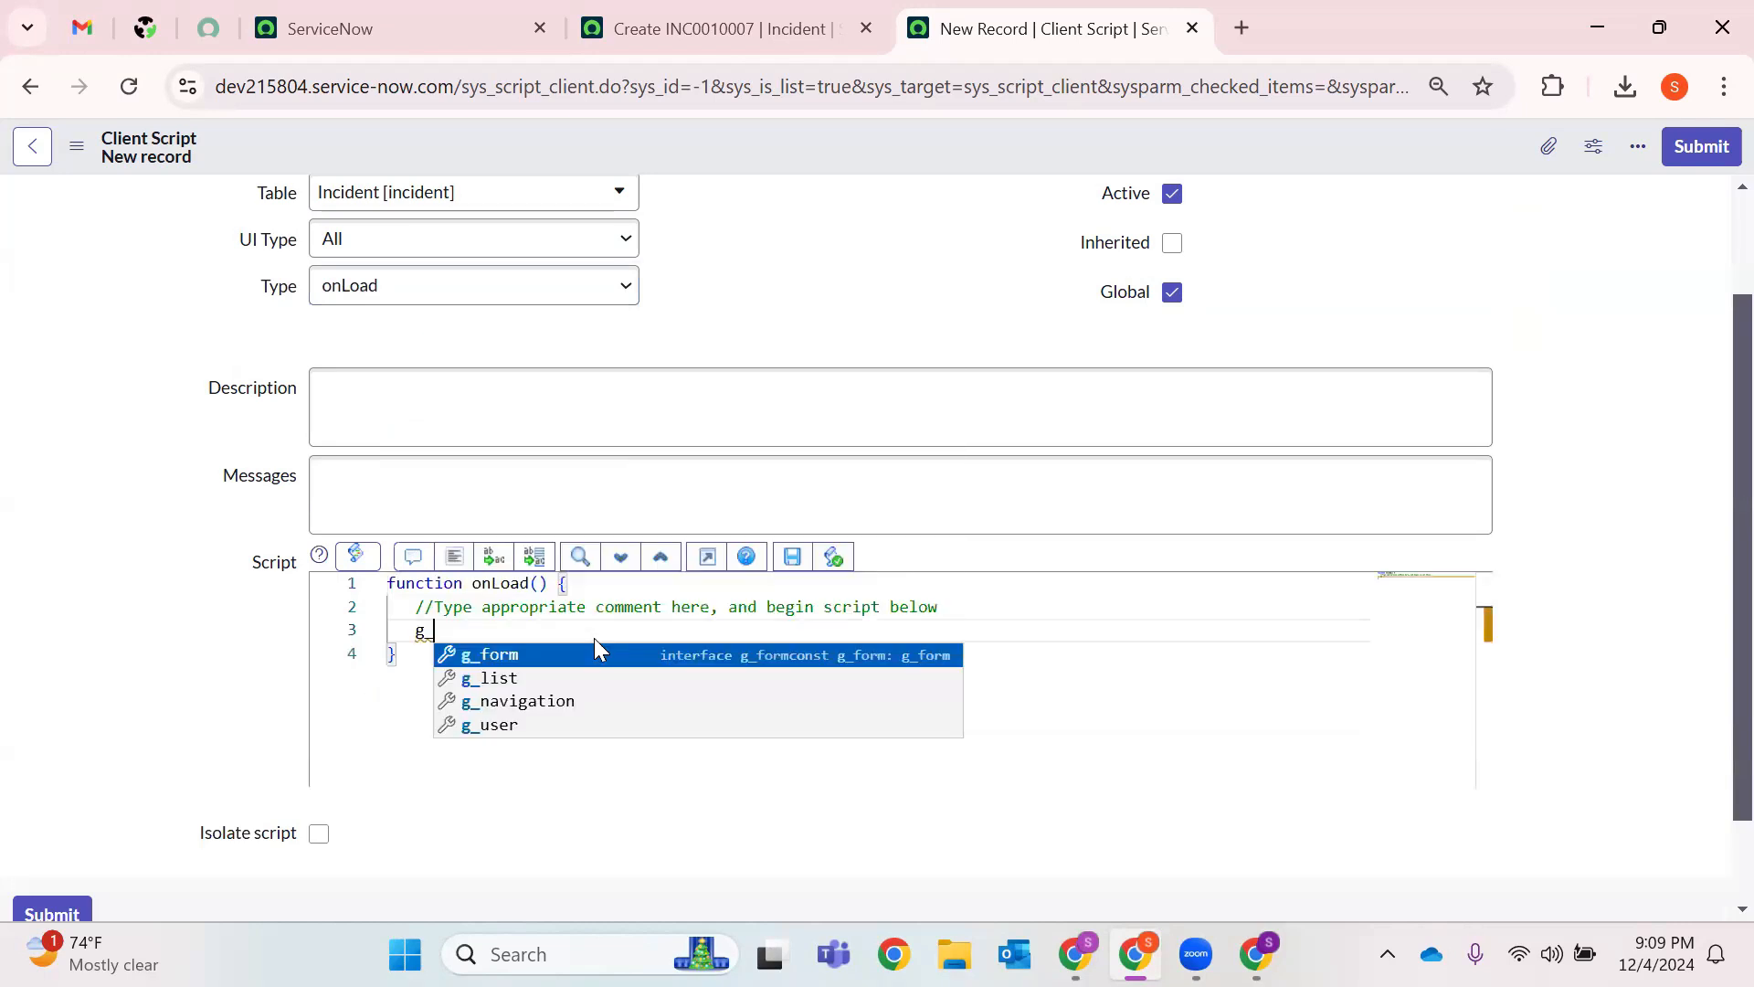
pyautogui.write('form.')
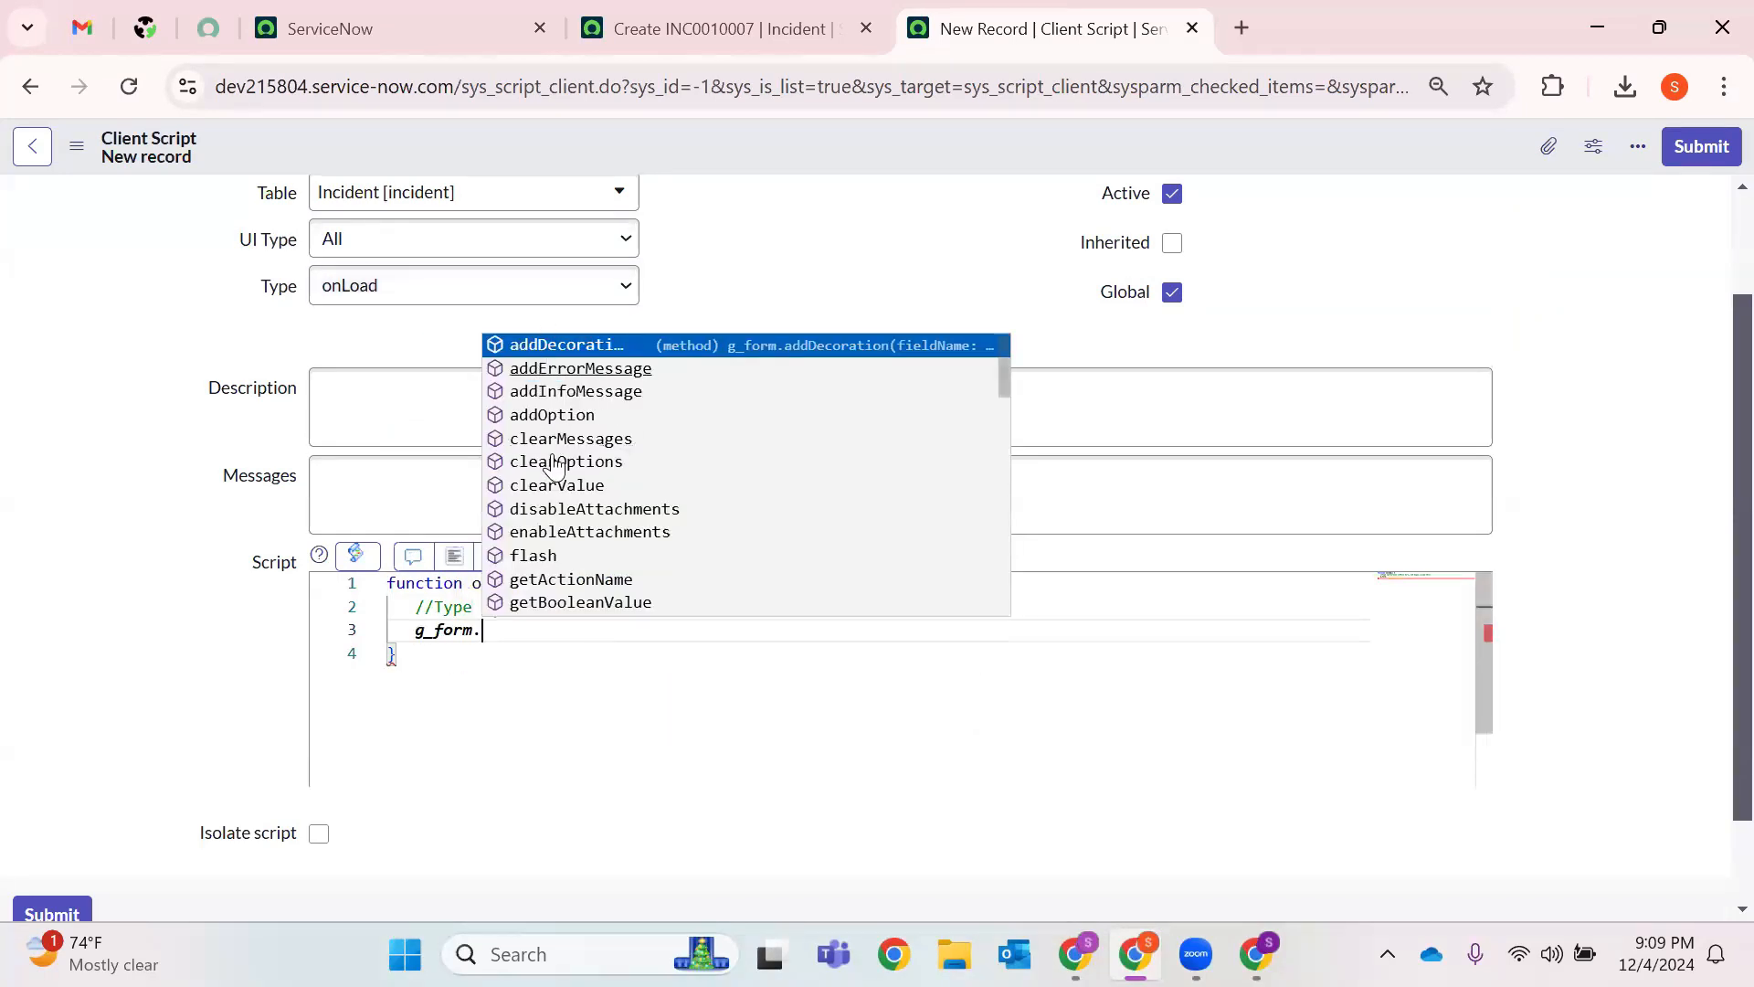
pyautogui.scroll(-4, 559, 498)
pyautogui.scroll(-5, 559, 498)
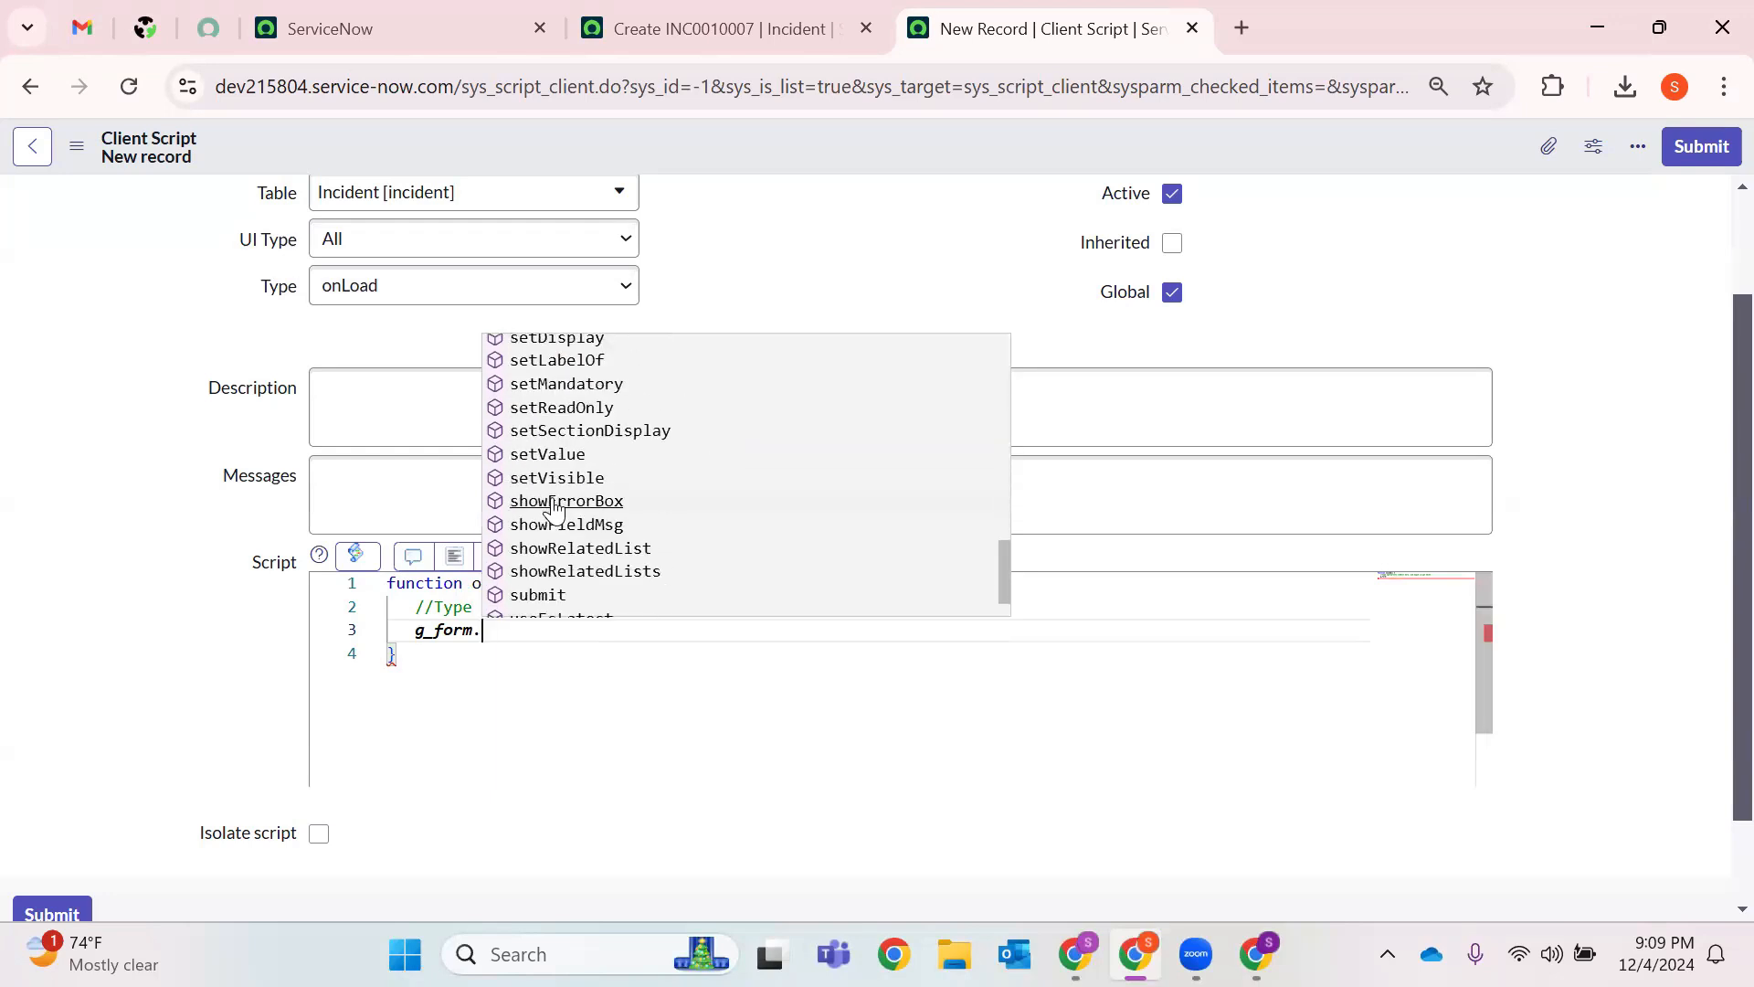
pyautogui.scroll(9, 557, 502)
pyautogui.write('s')
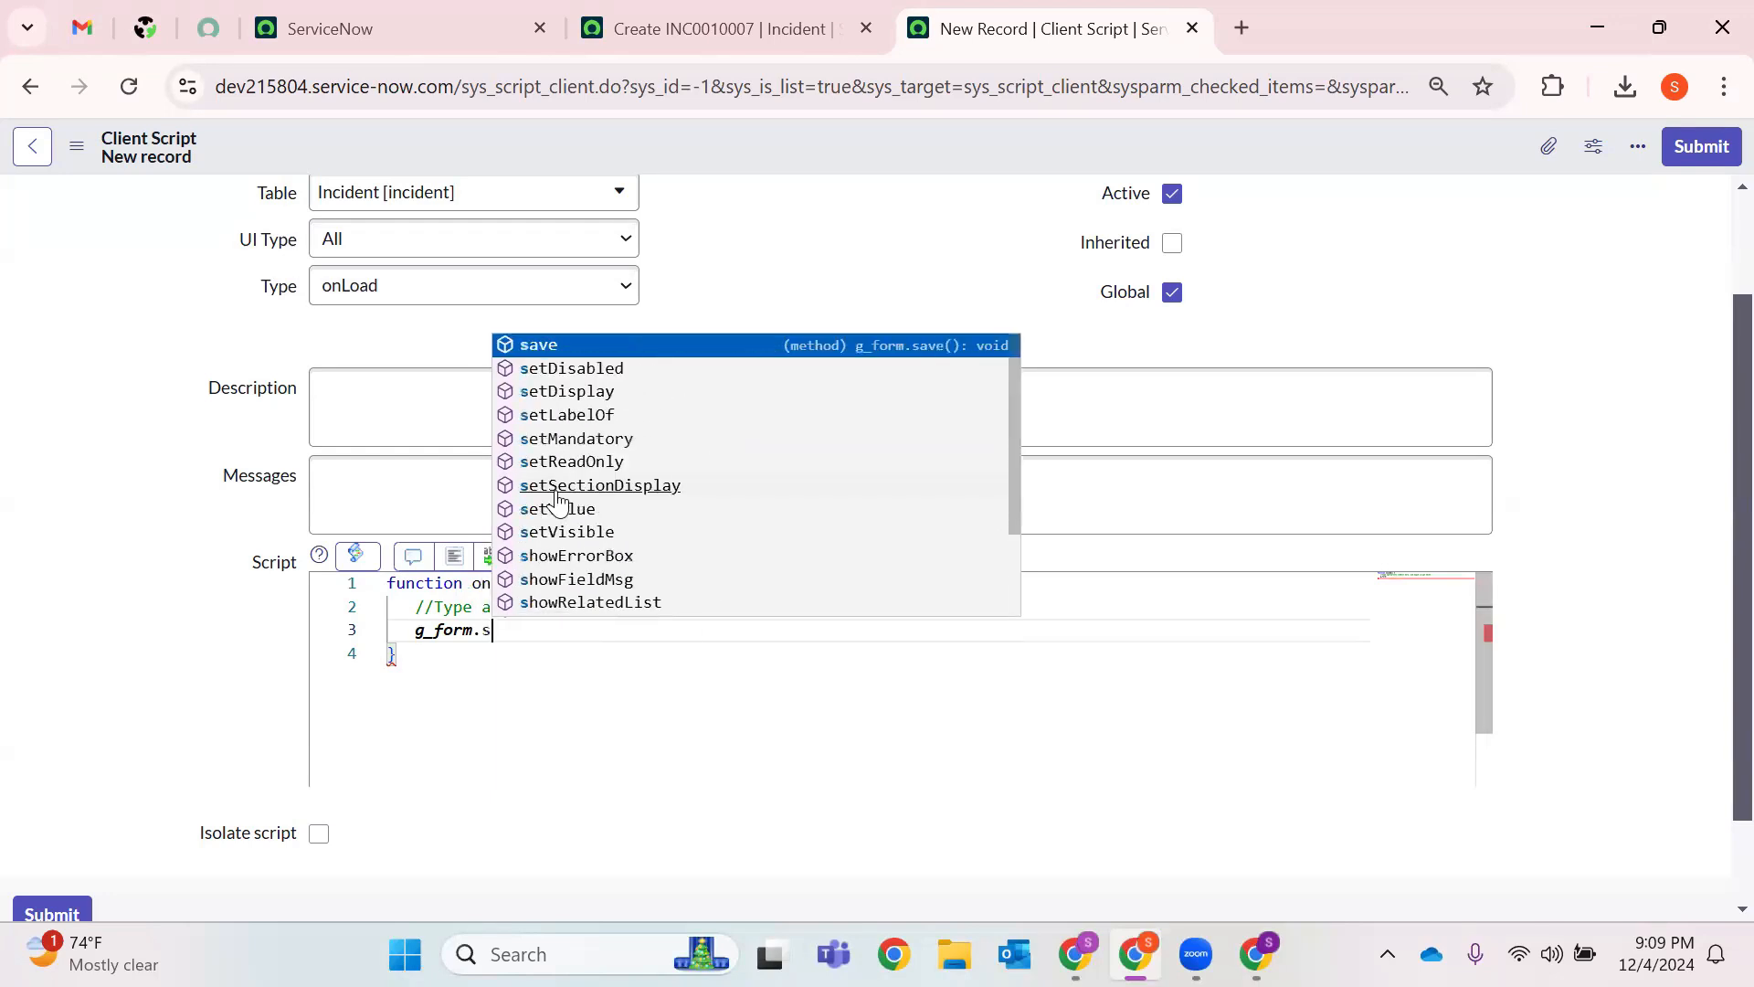
pyautogui.write('etM')
pyautogui.press('Return')
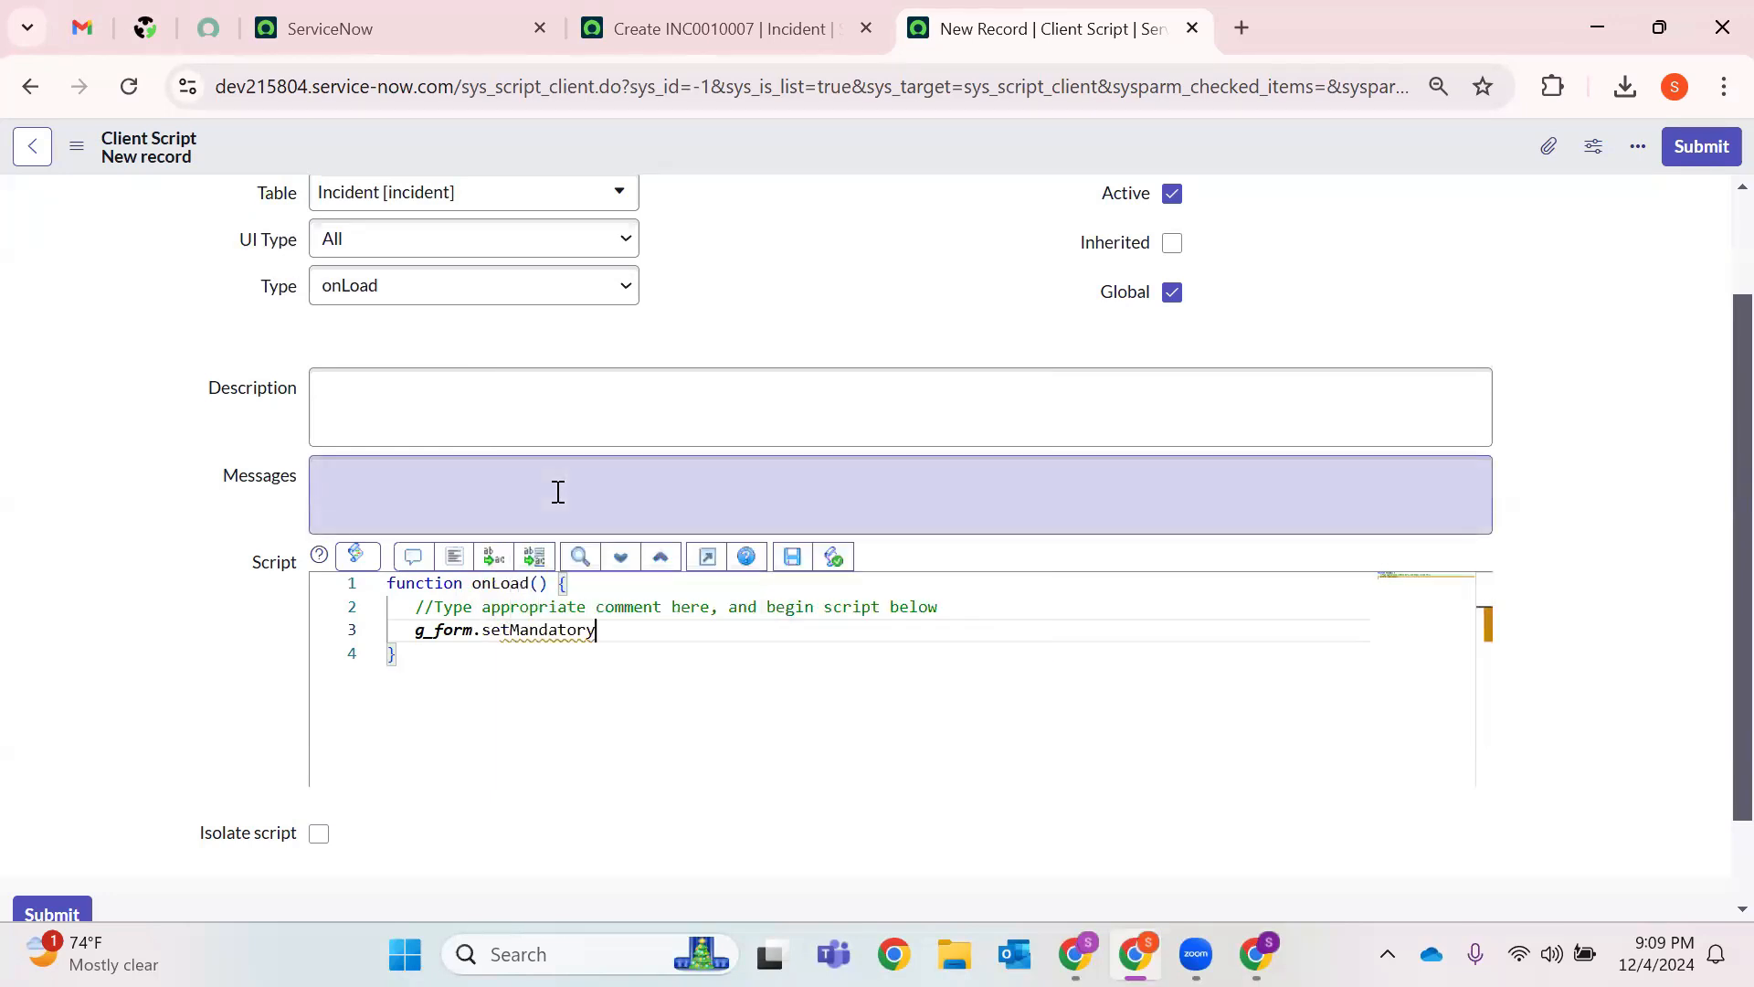
pyautogui.write('(')
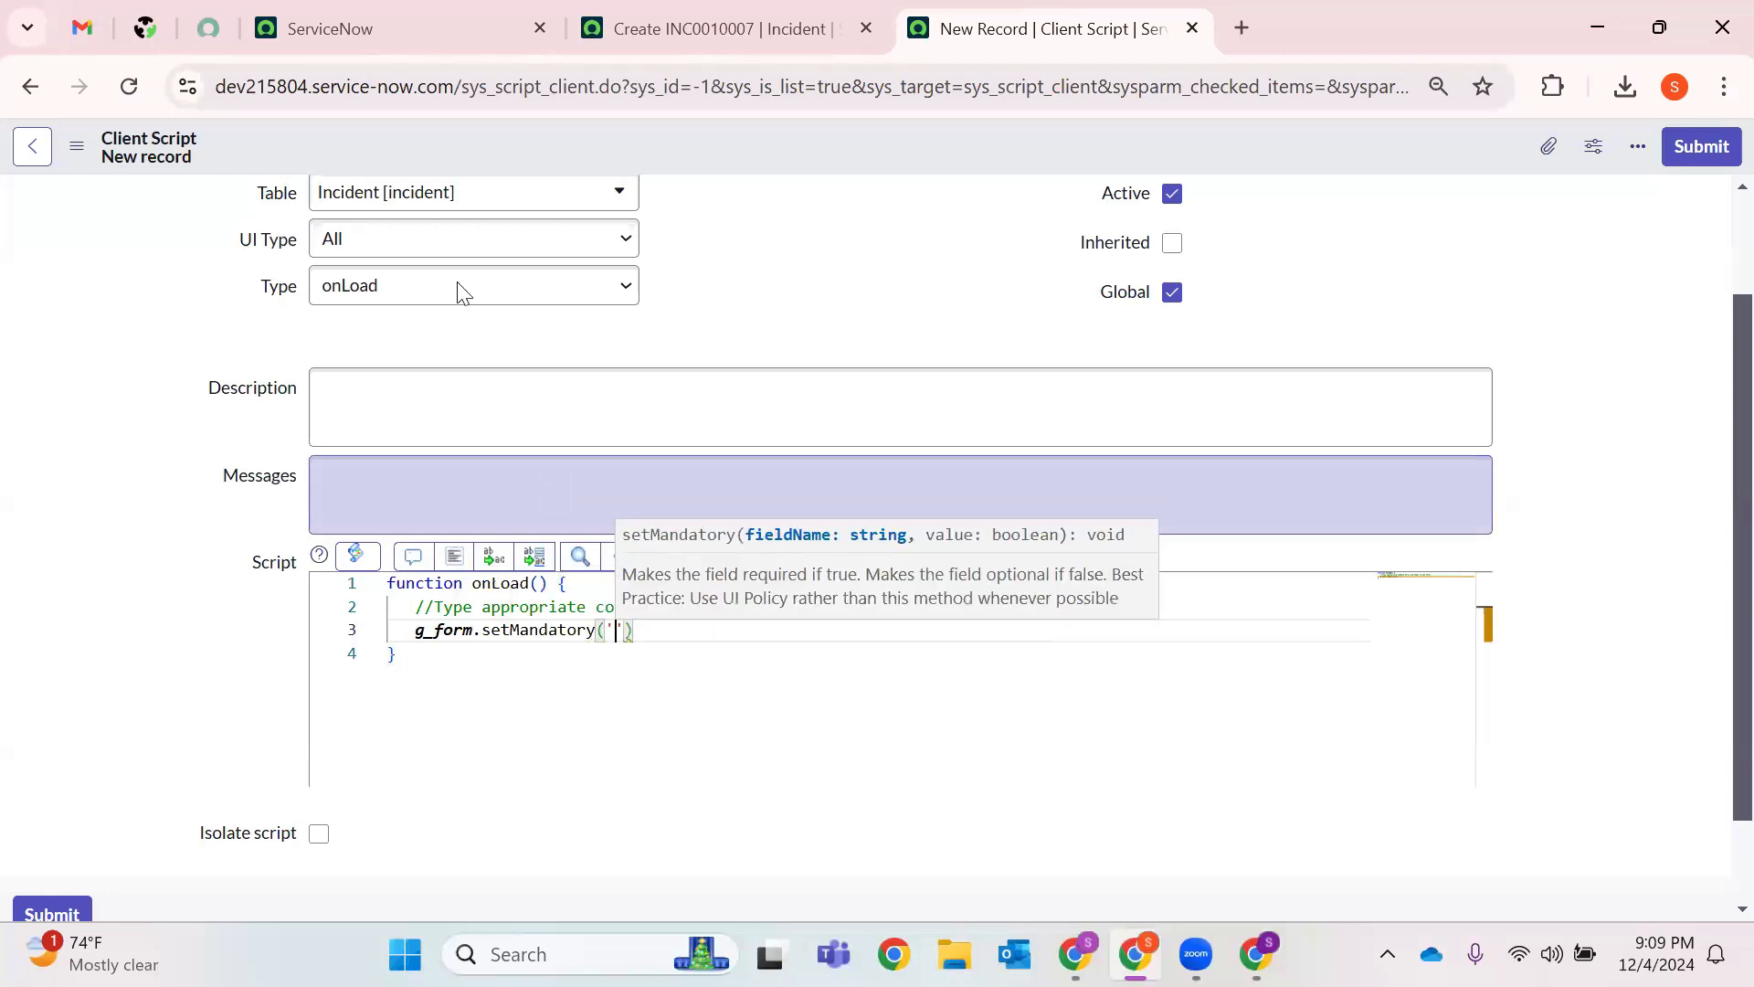
pyautogui.click(663, 26)
pyautogui.click(235, 601)
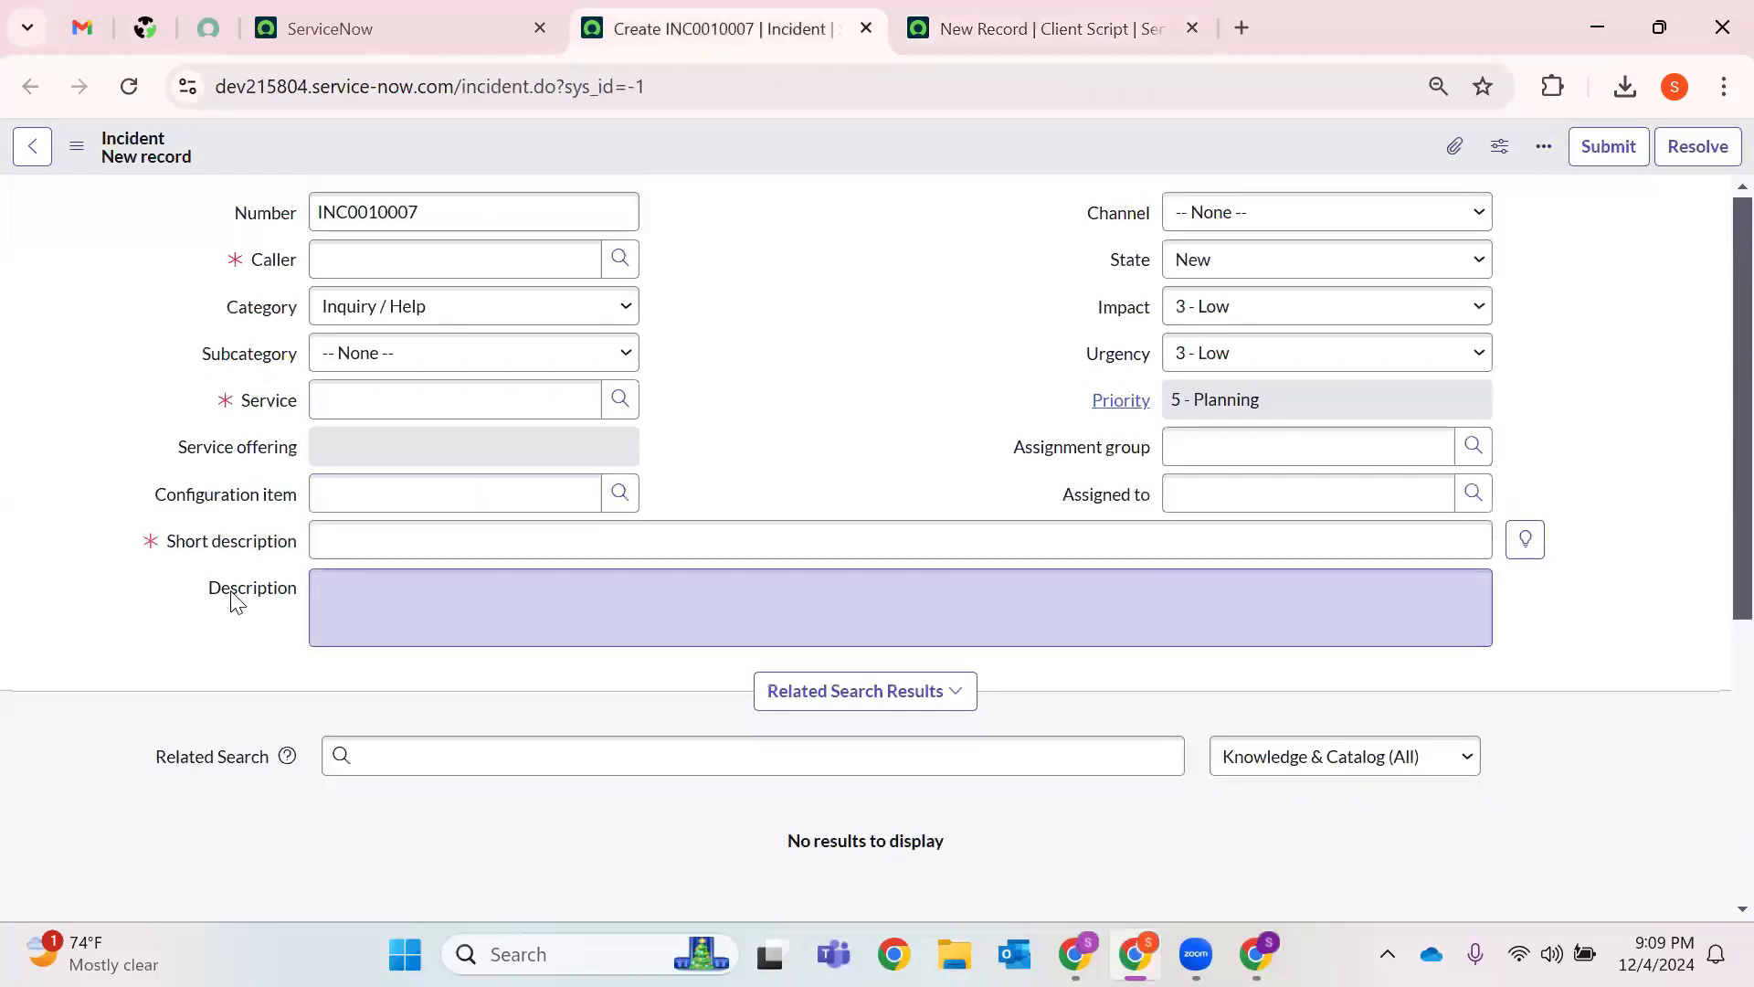
# Use Show - 'description' to confirm the Description field's name is description, and select it.
pyautogui.rightClick(232, 594)
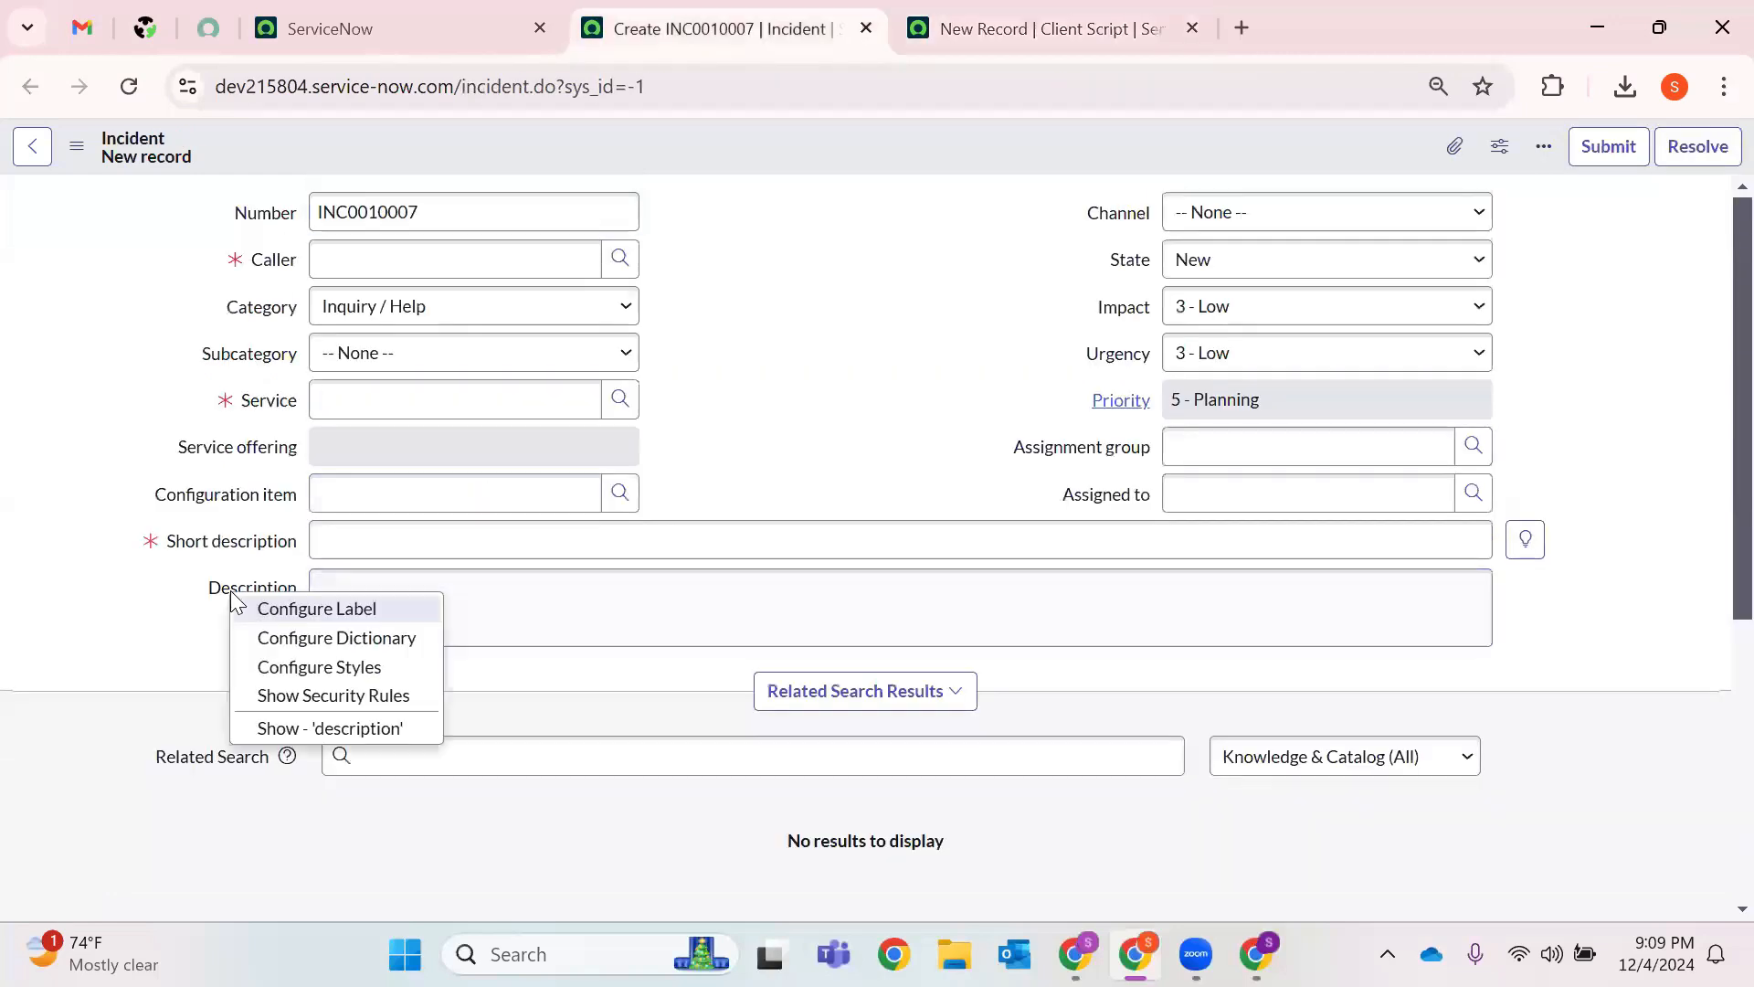
pyautogui.click(377, 727)
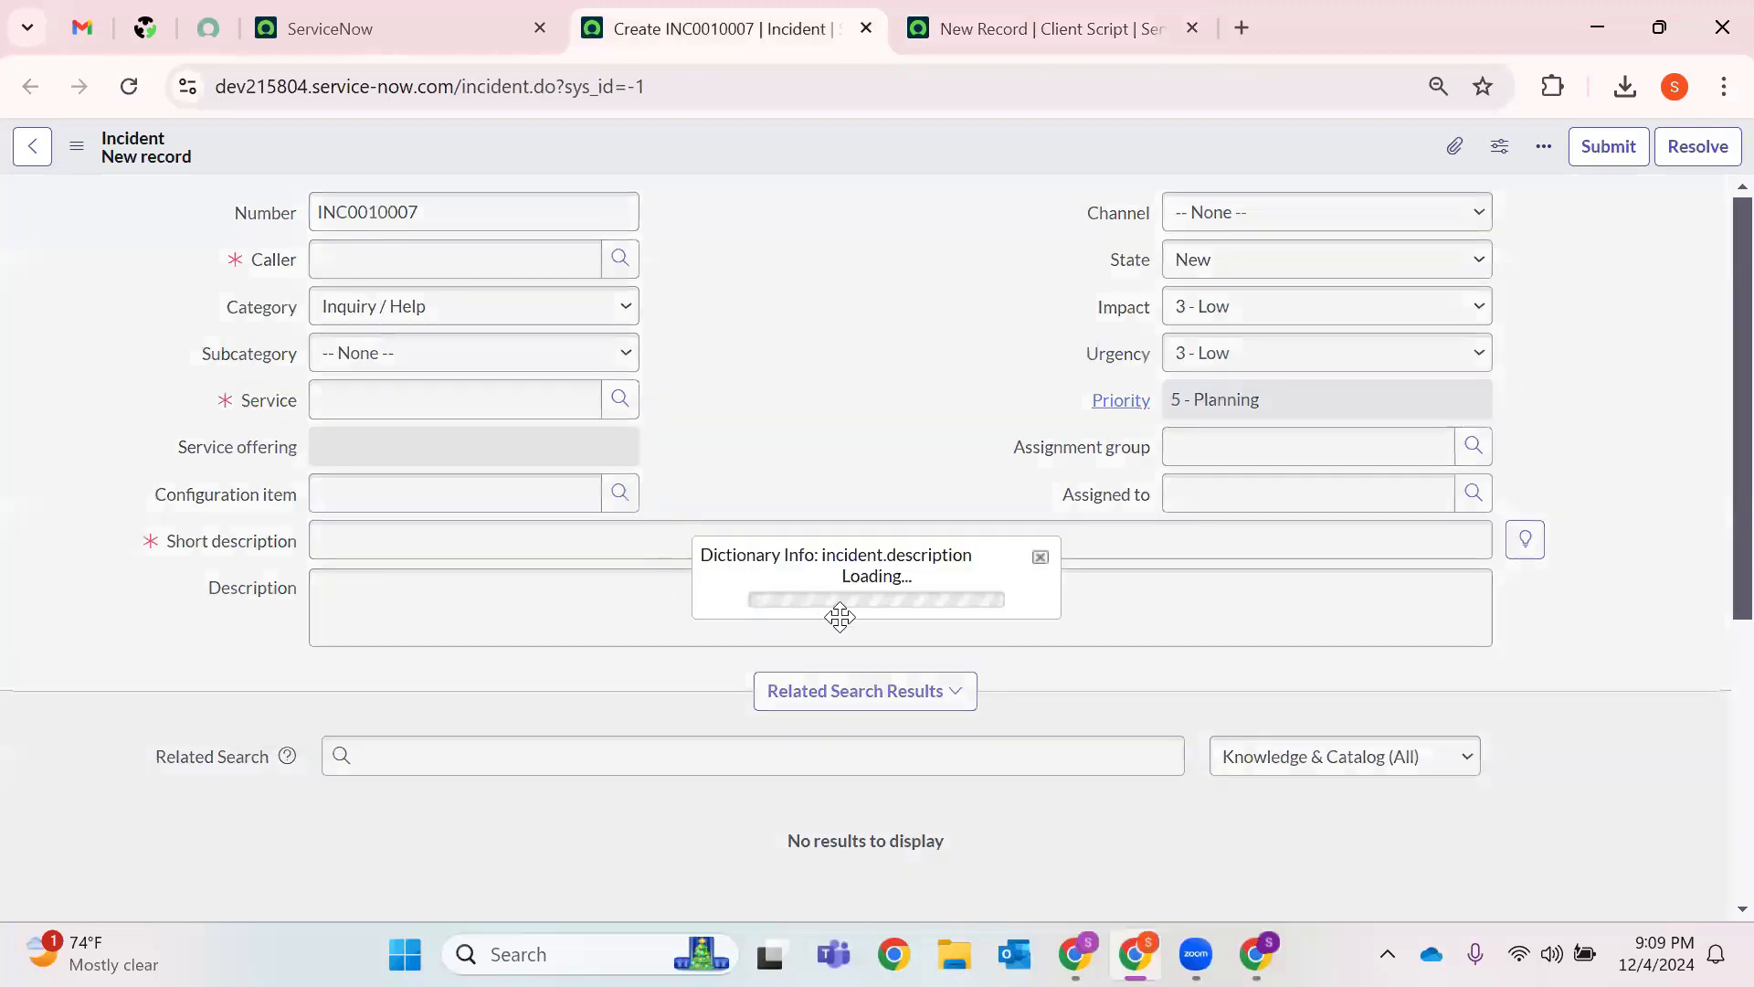
pyautogui.doubleClick(876, 508)
pyautogui.hotkey('ctrl', 'c')
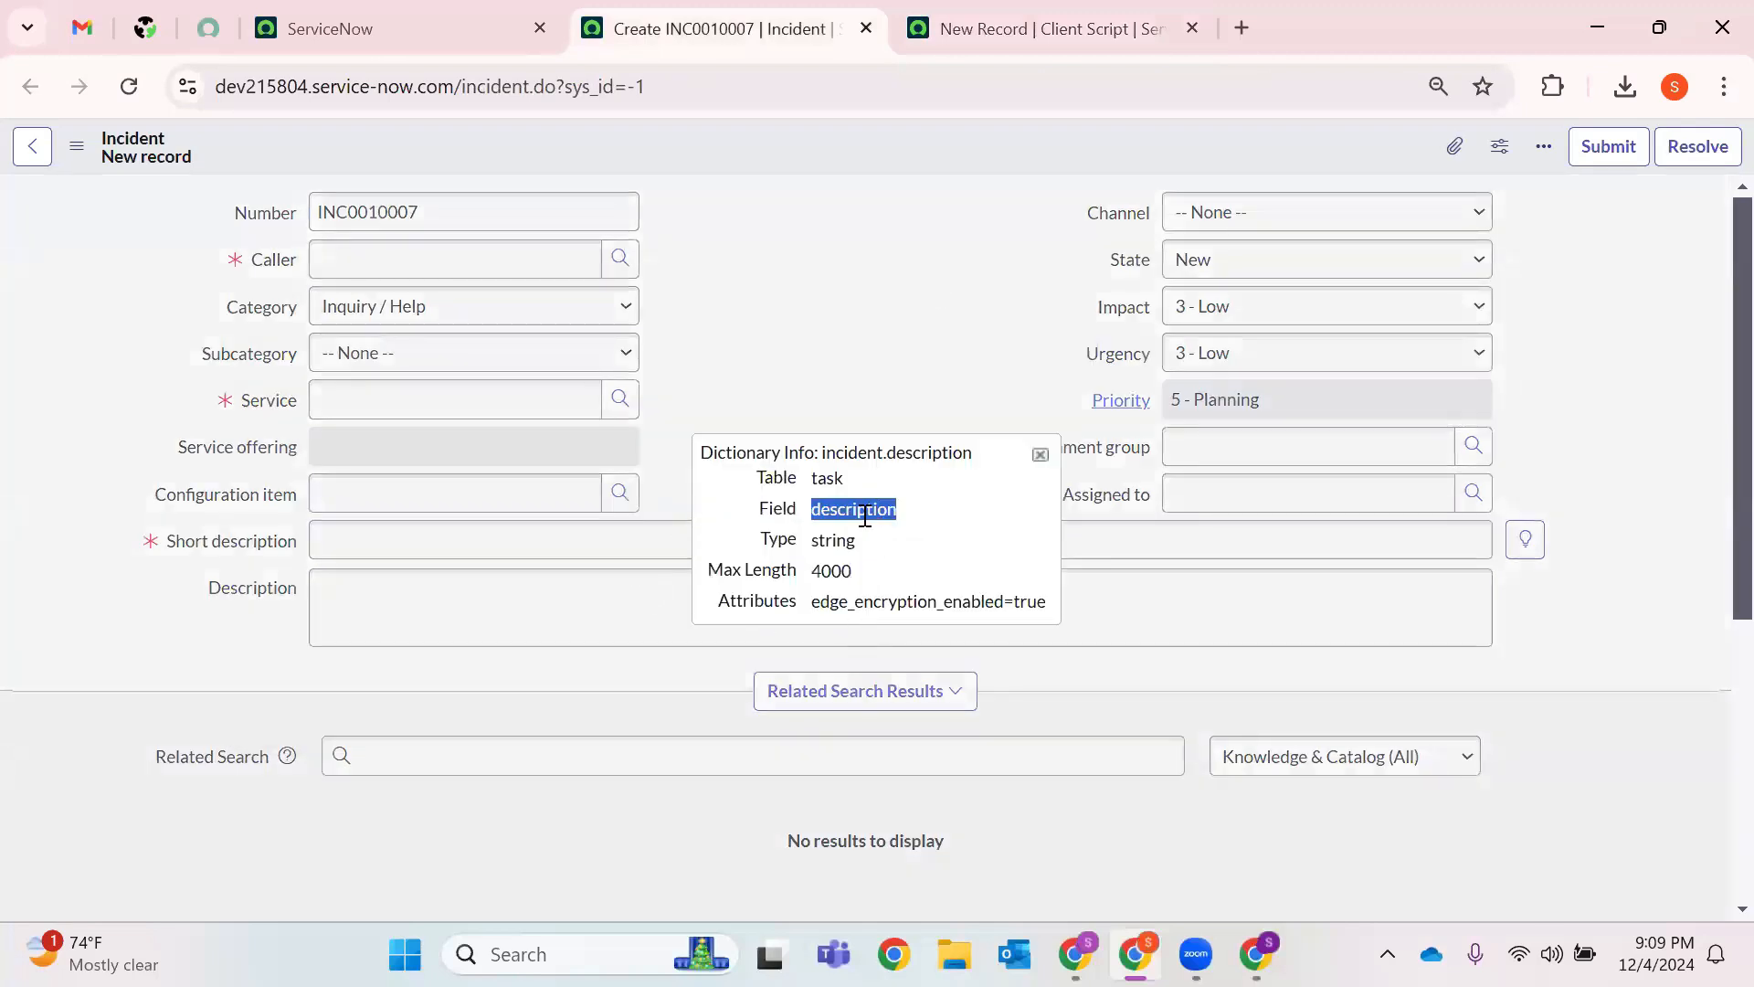
pyautogui.click(1041, 28)
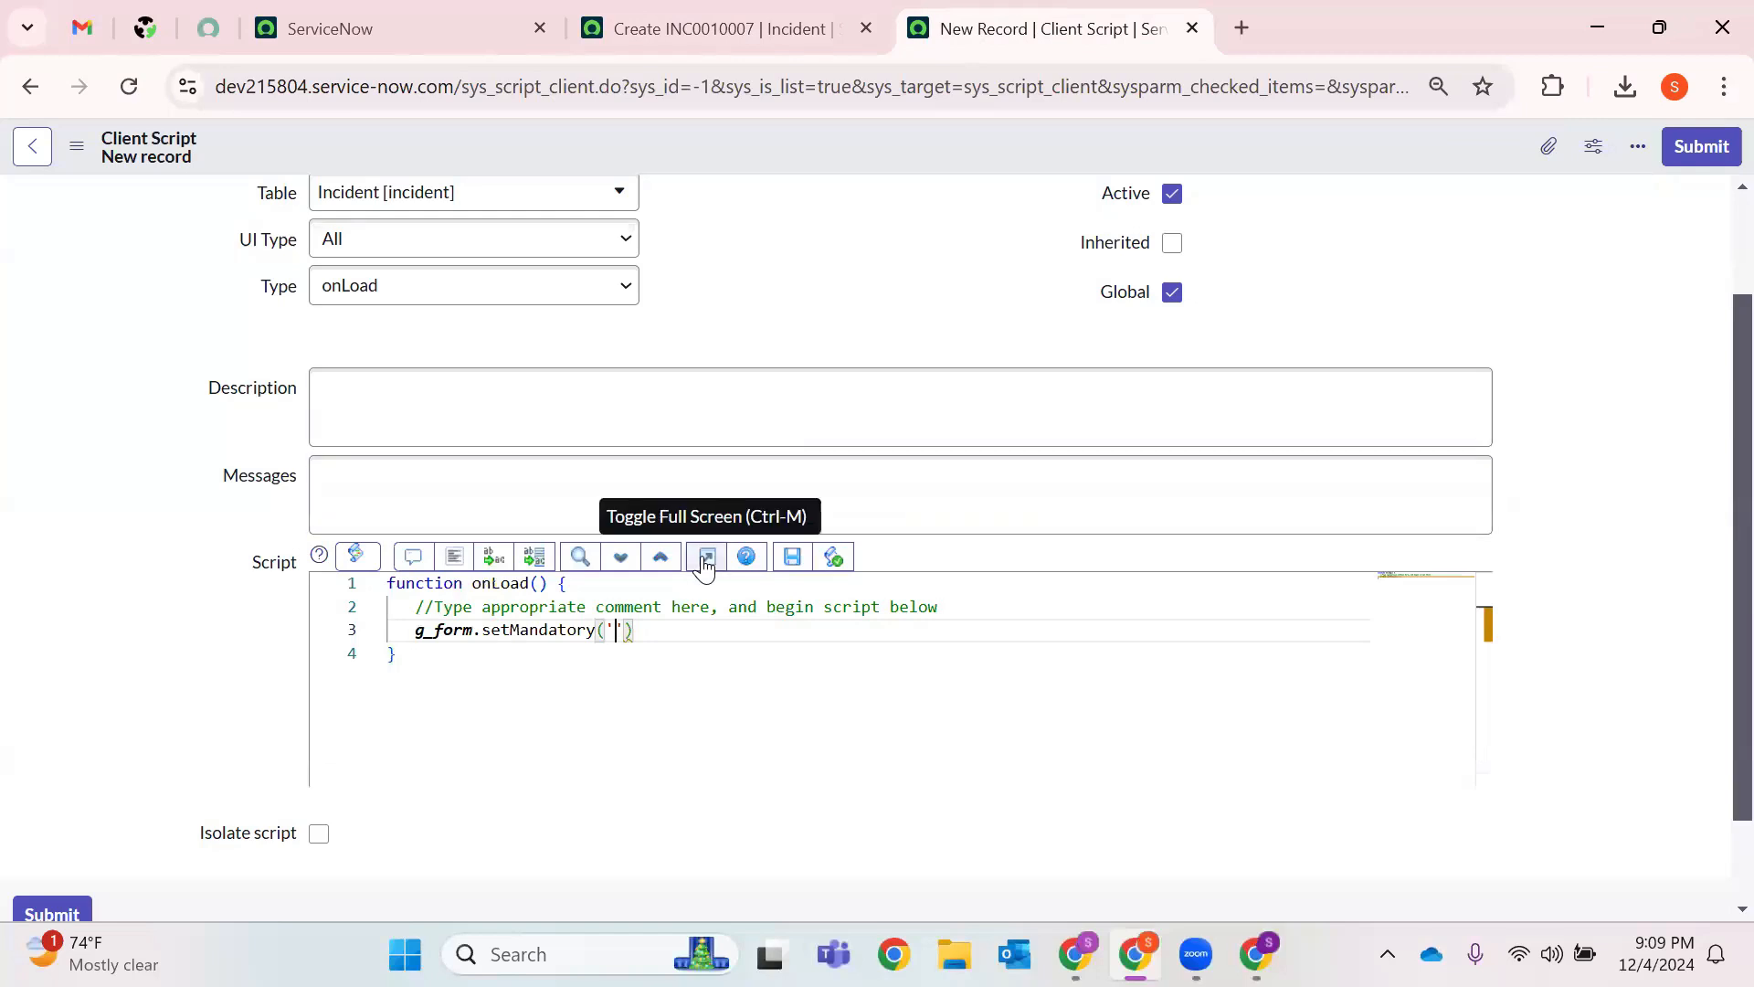
# Complete line 3 as g_form.setMandatory('description',true); and save the 4th Dec client script.
pyautogui.hotkey('ctrl', 'v')
pyautogui.write(',true')
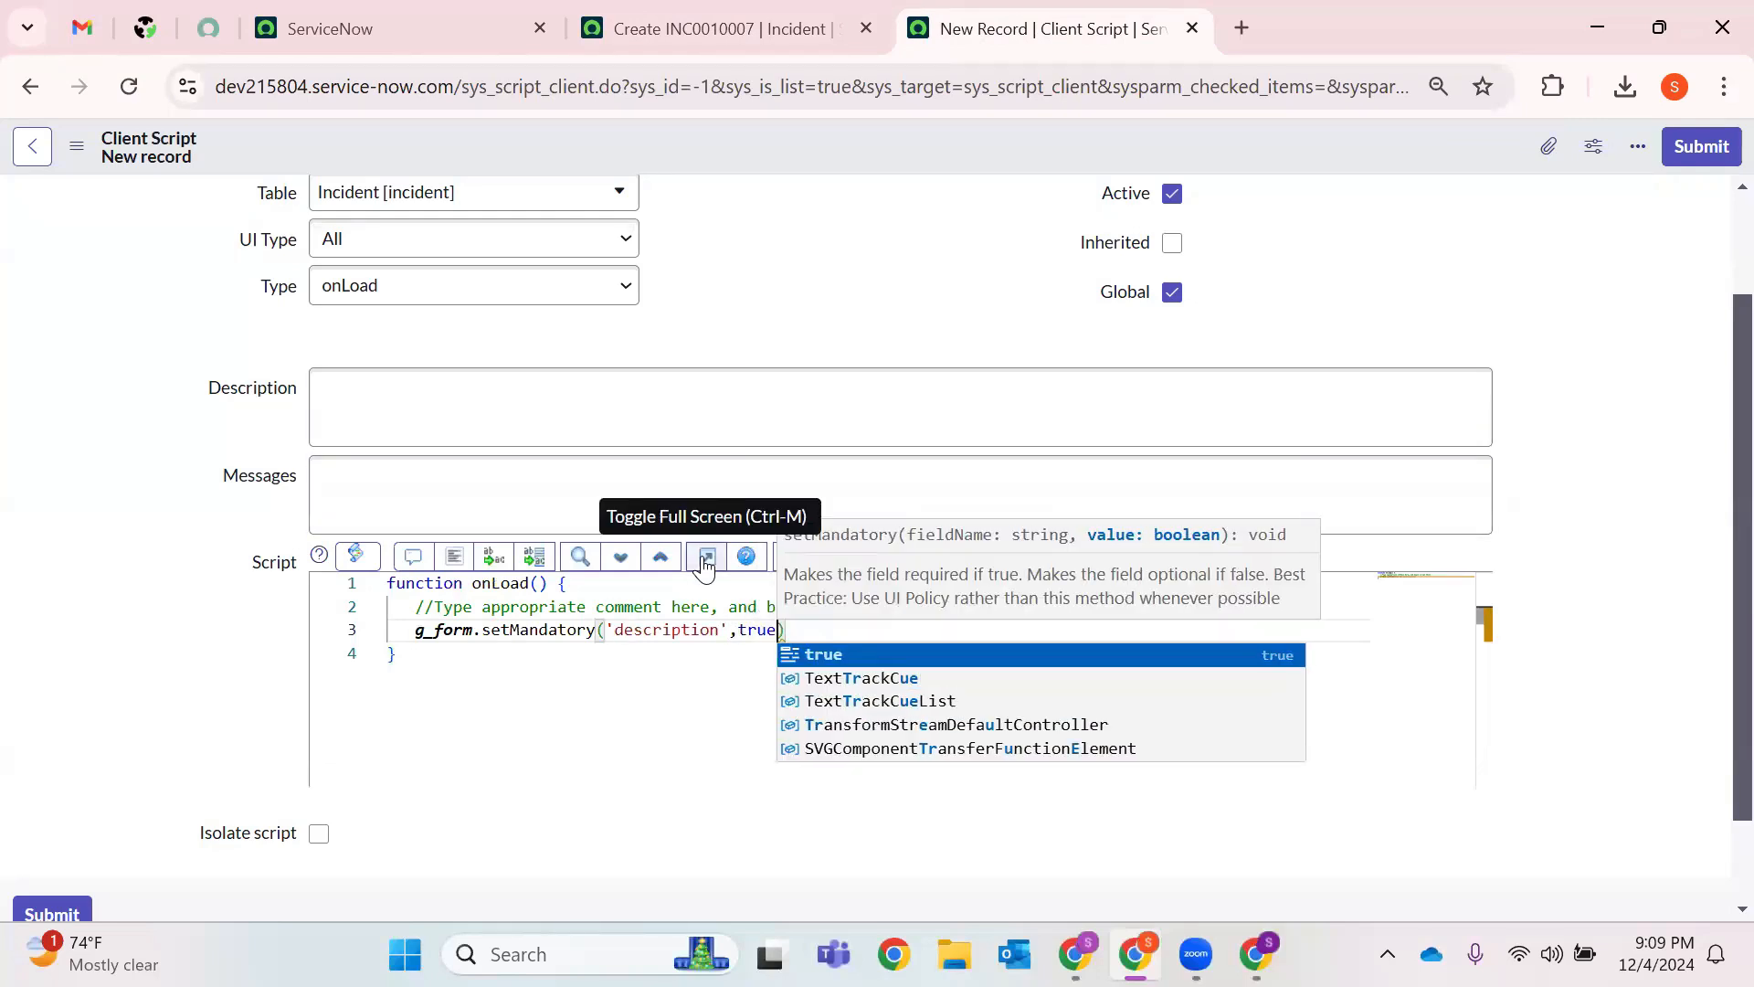
pyautogui.click(804, 623)
pyautogui.click(804, 621)
pyautogui.write(';')
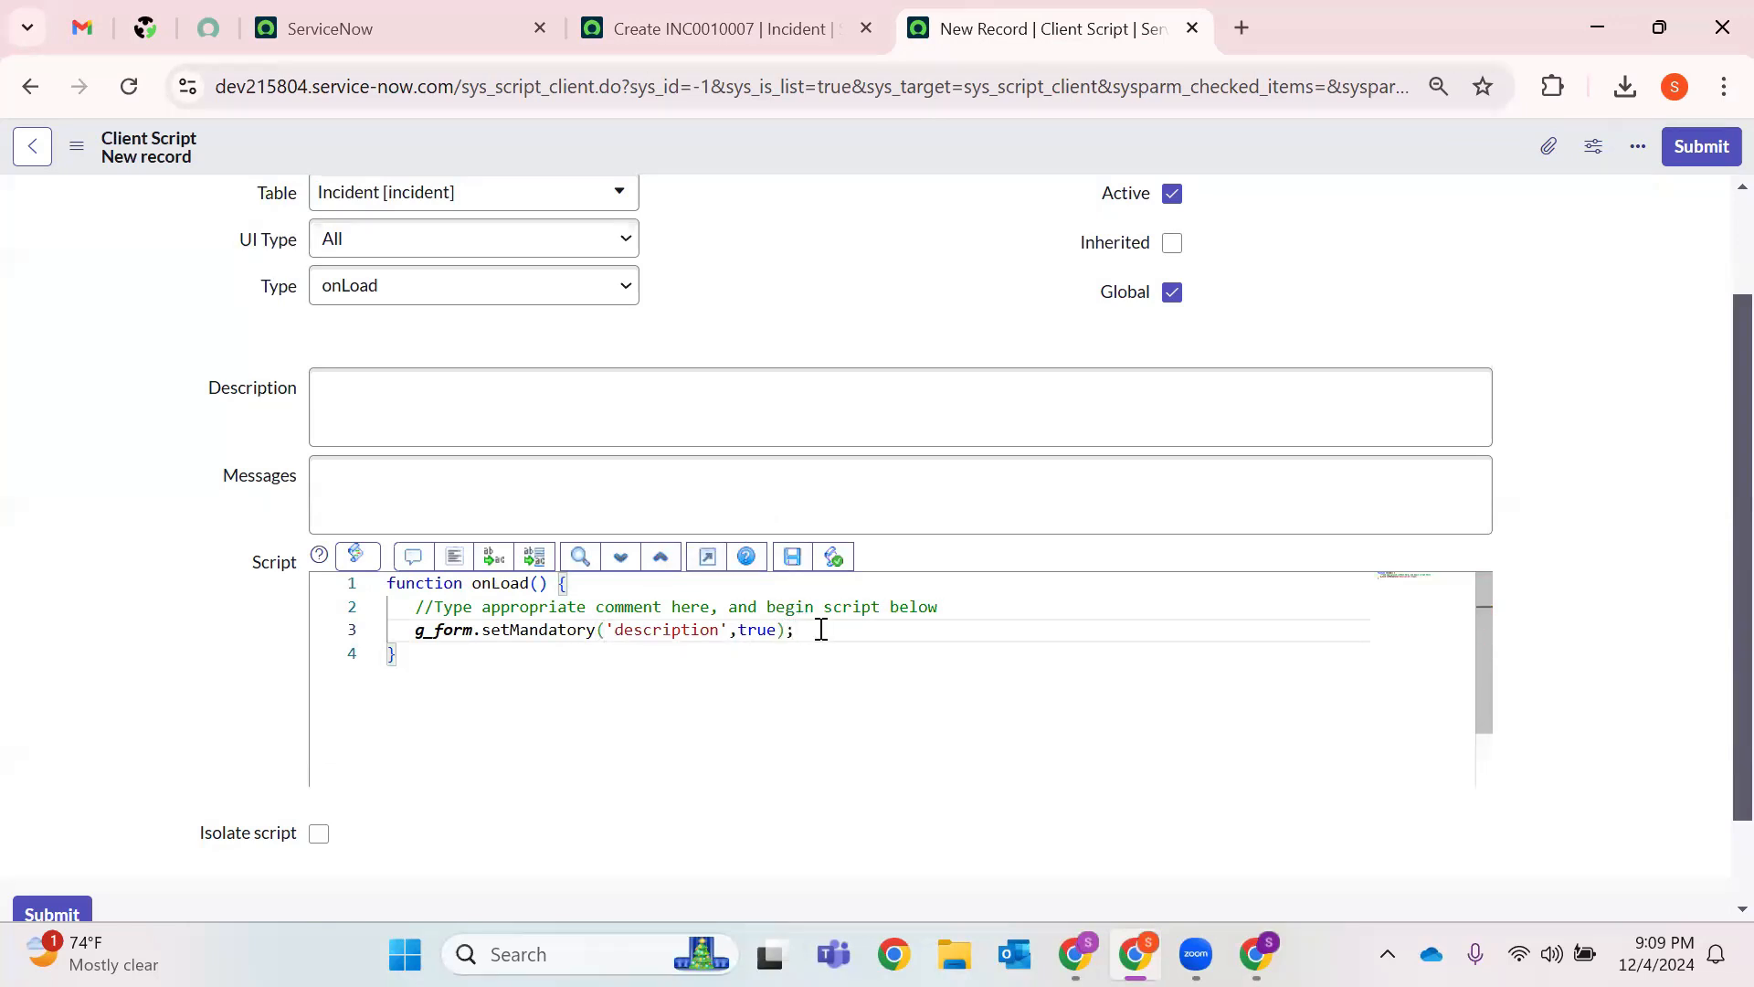
pyautogui.moveTo(739, 629); pyautogui.dragTo(778, 630)
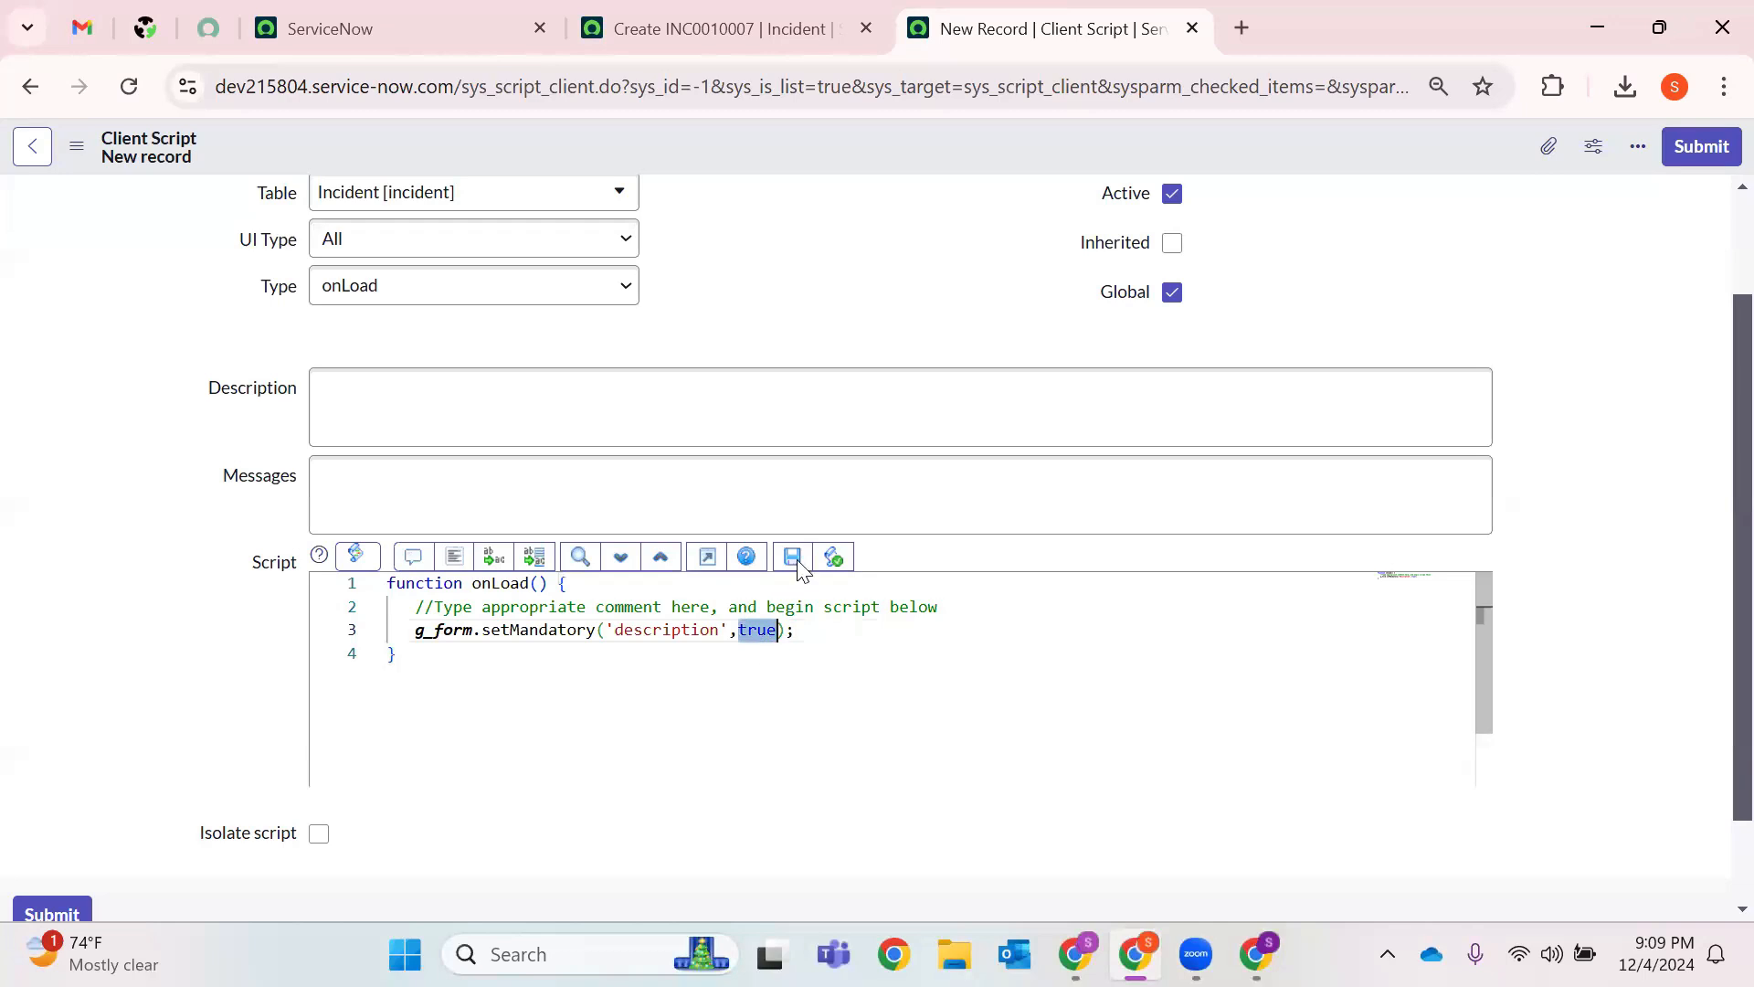
pyautogui.rightClick(932, 142)
pyautogui.click(998, 156)
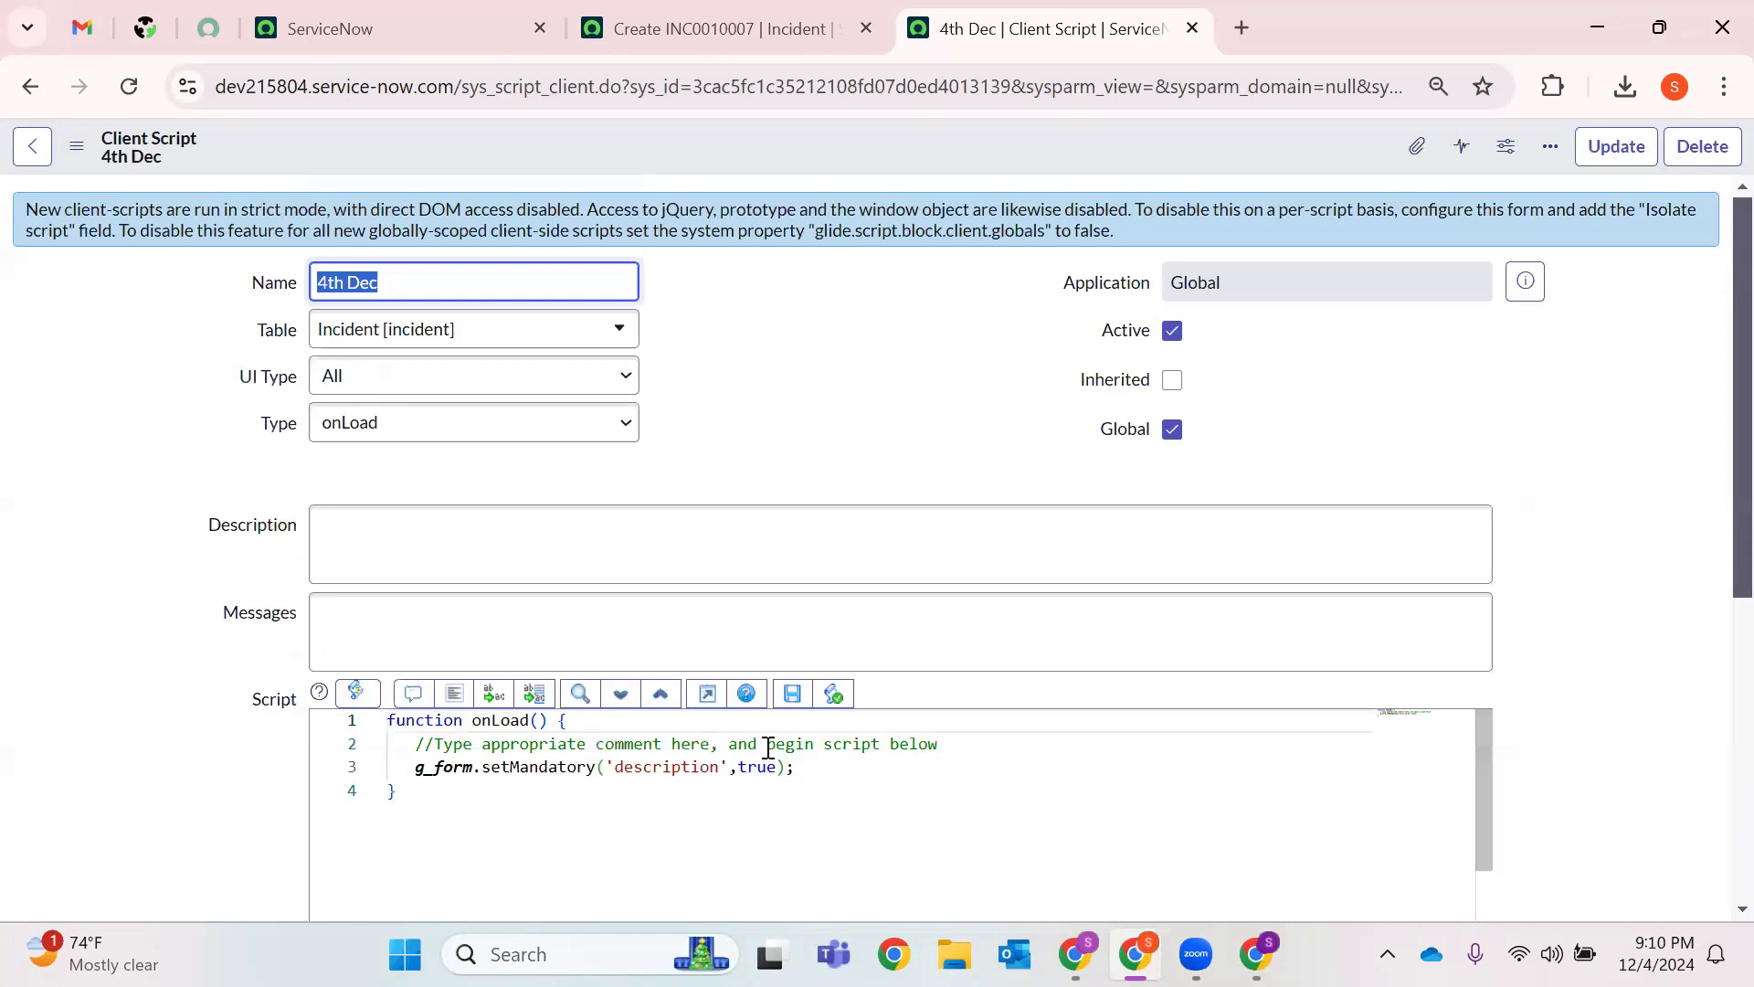
# Reload the new Incident form to see Description required, then go back to the 4th Dec script.
pyautogui.click(713, 28)
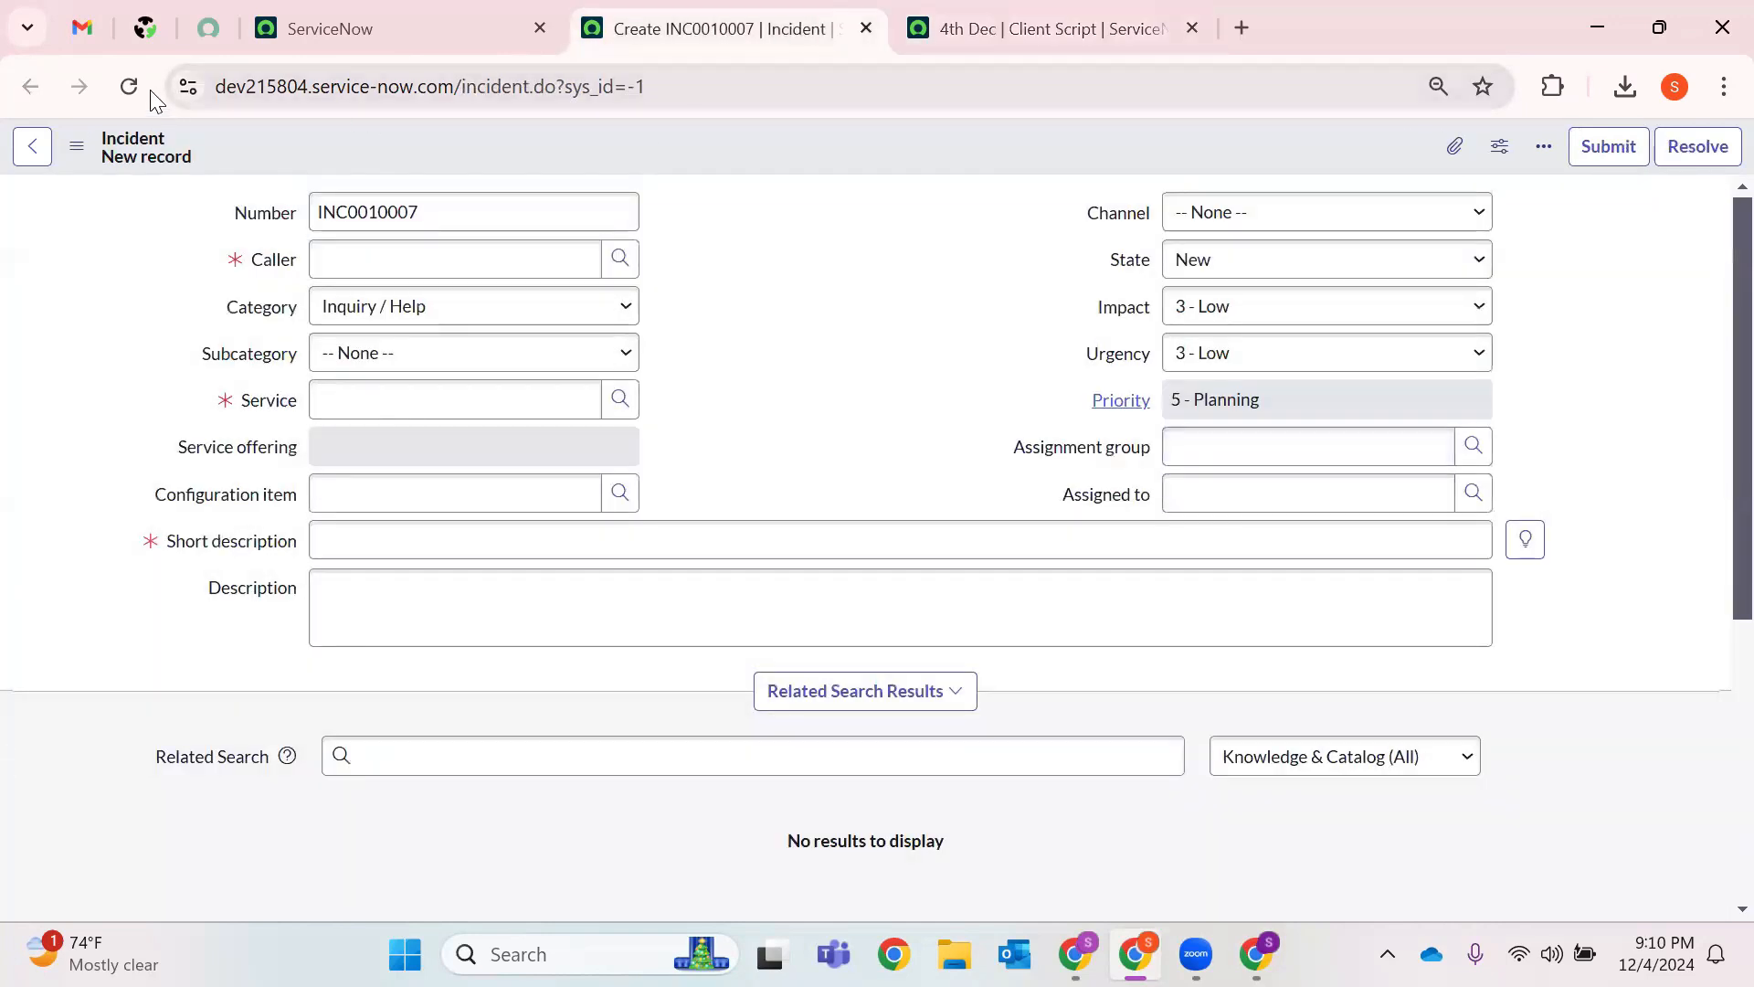
pyautogui.click(128, 85)
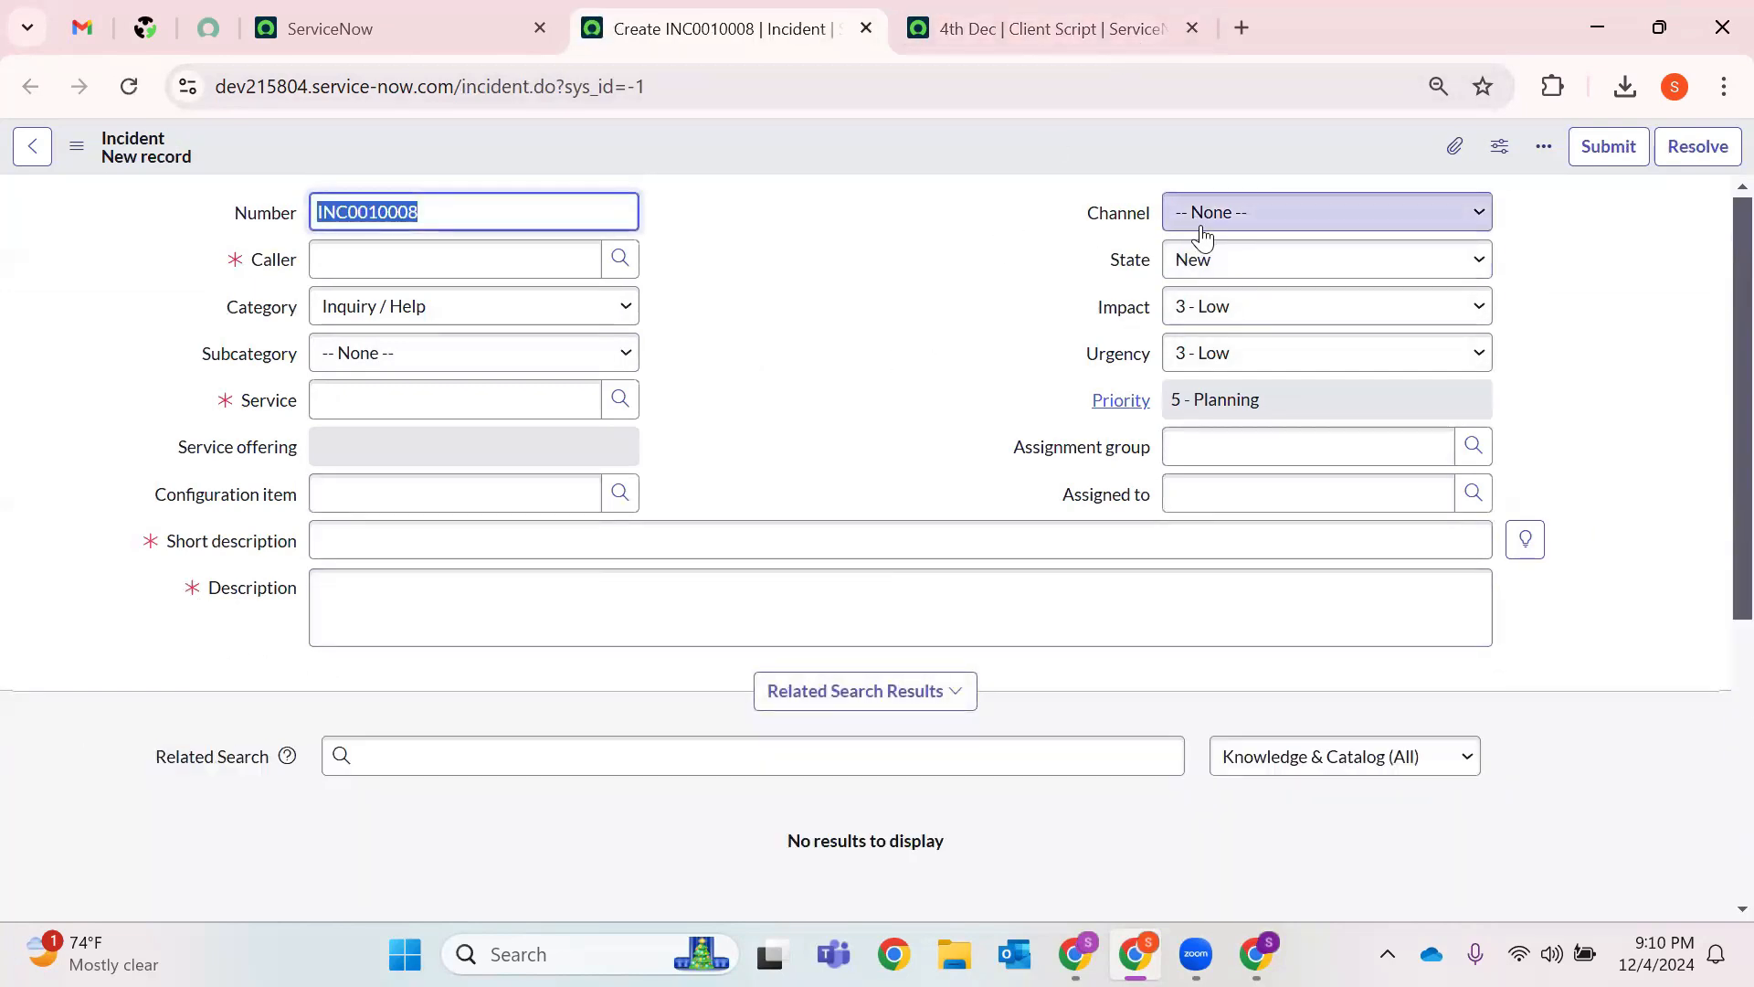
pyautogui.click(1064, 12)
pyautogui.scroll(-3, 841, 493)
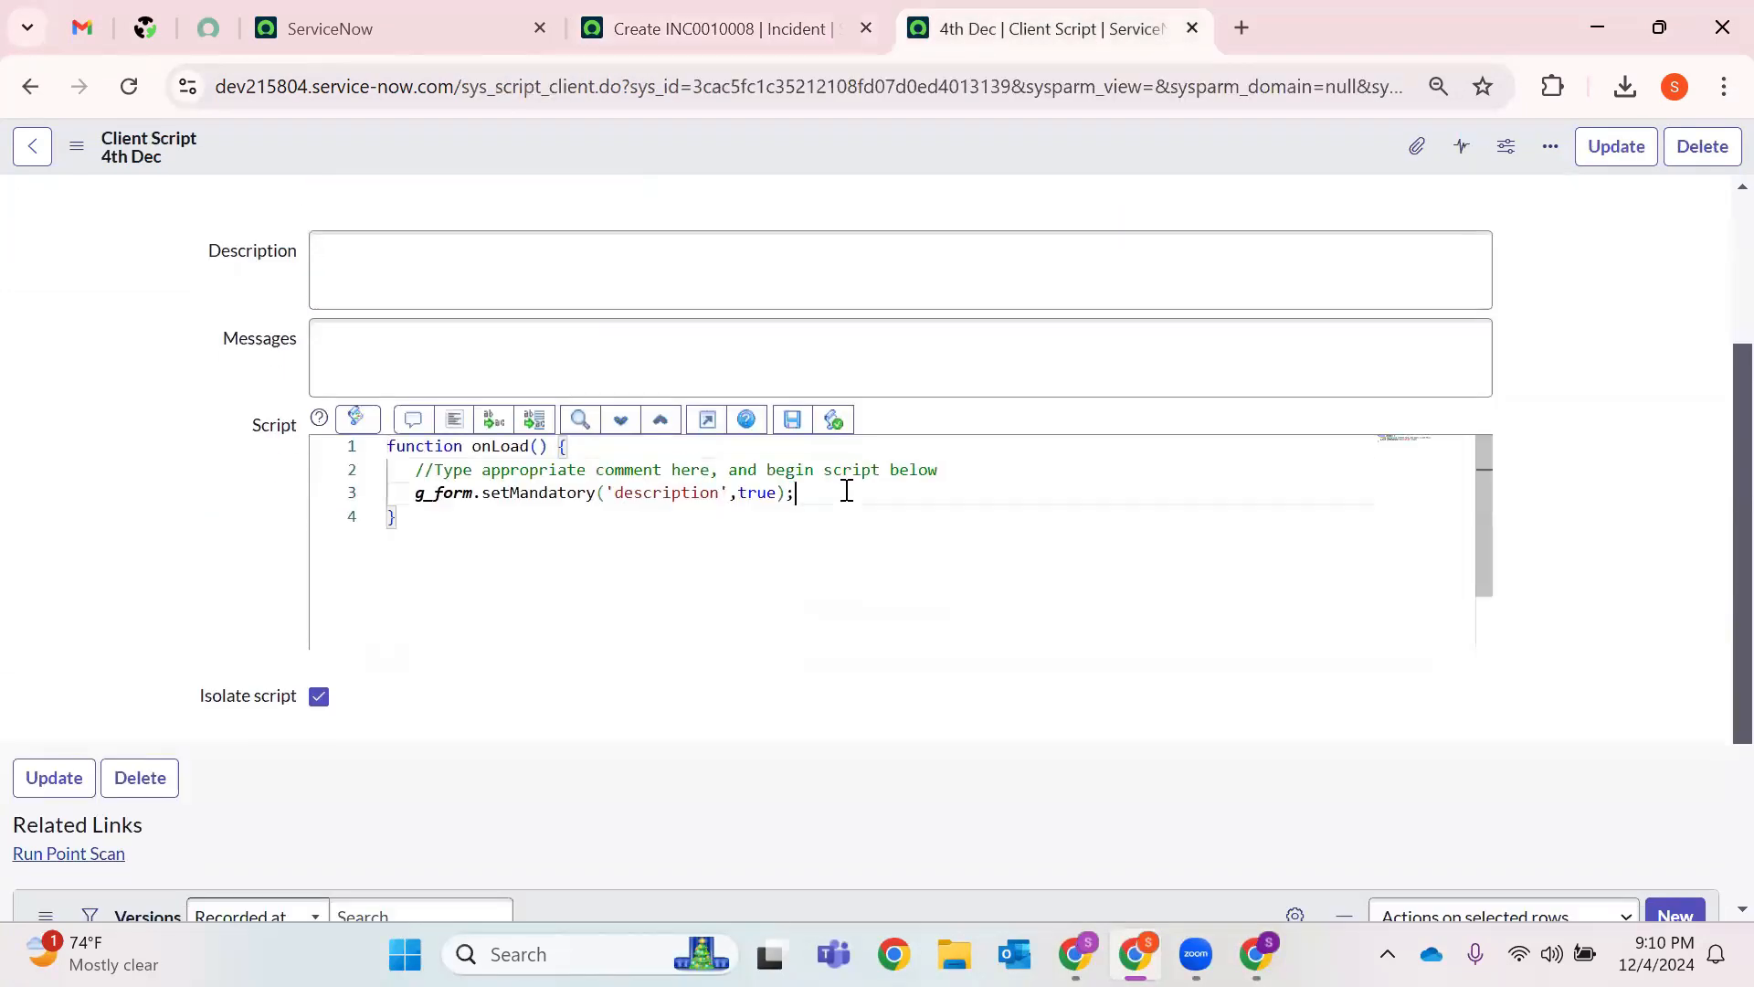
# Add g_form.setReadOnly('contact_type',true); on a new script line.
pyautogui.press('Return')
pyautogui.write('g')
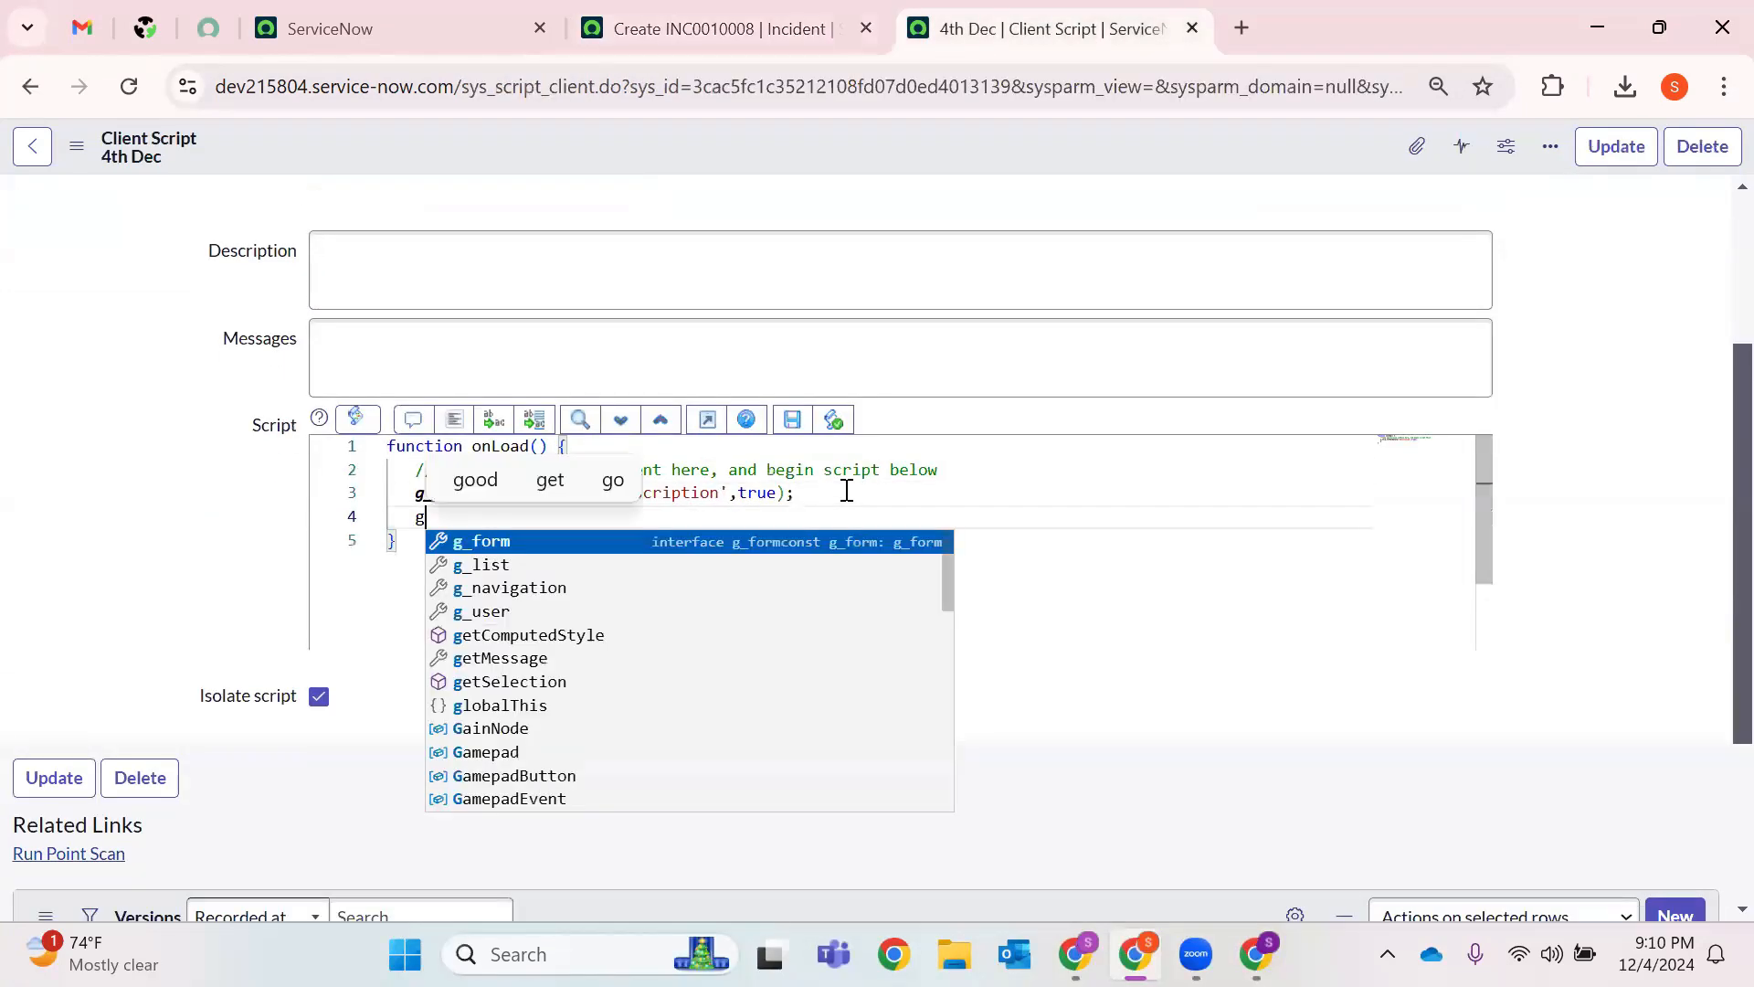
pyautogui.write('_form.setR')
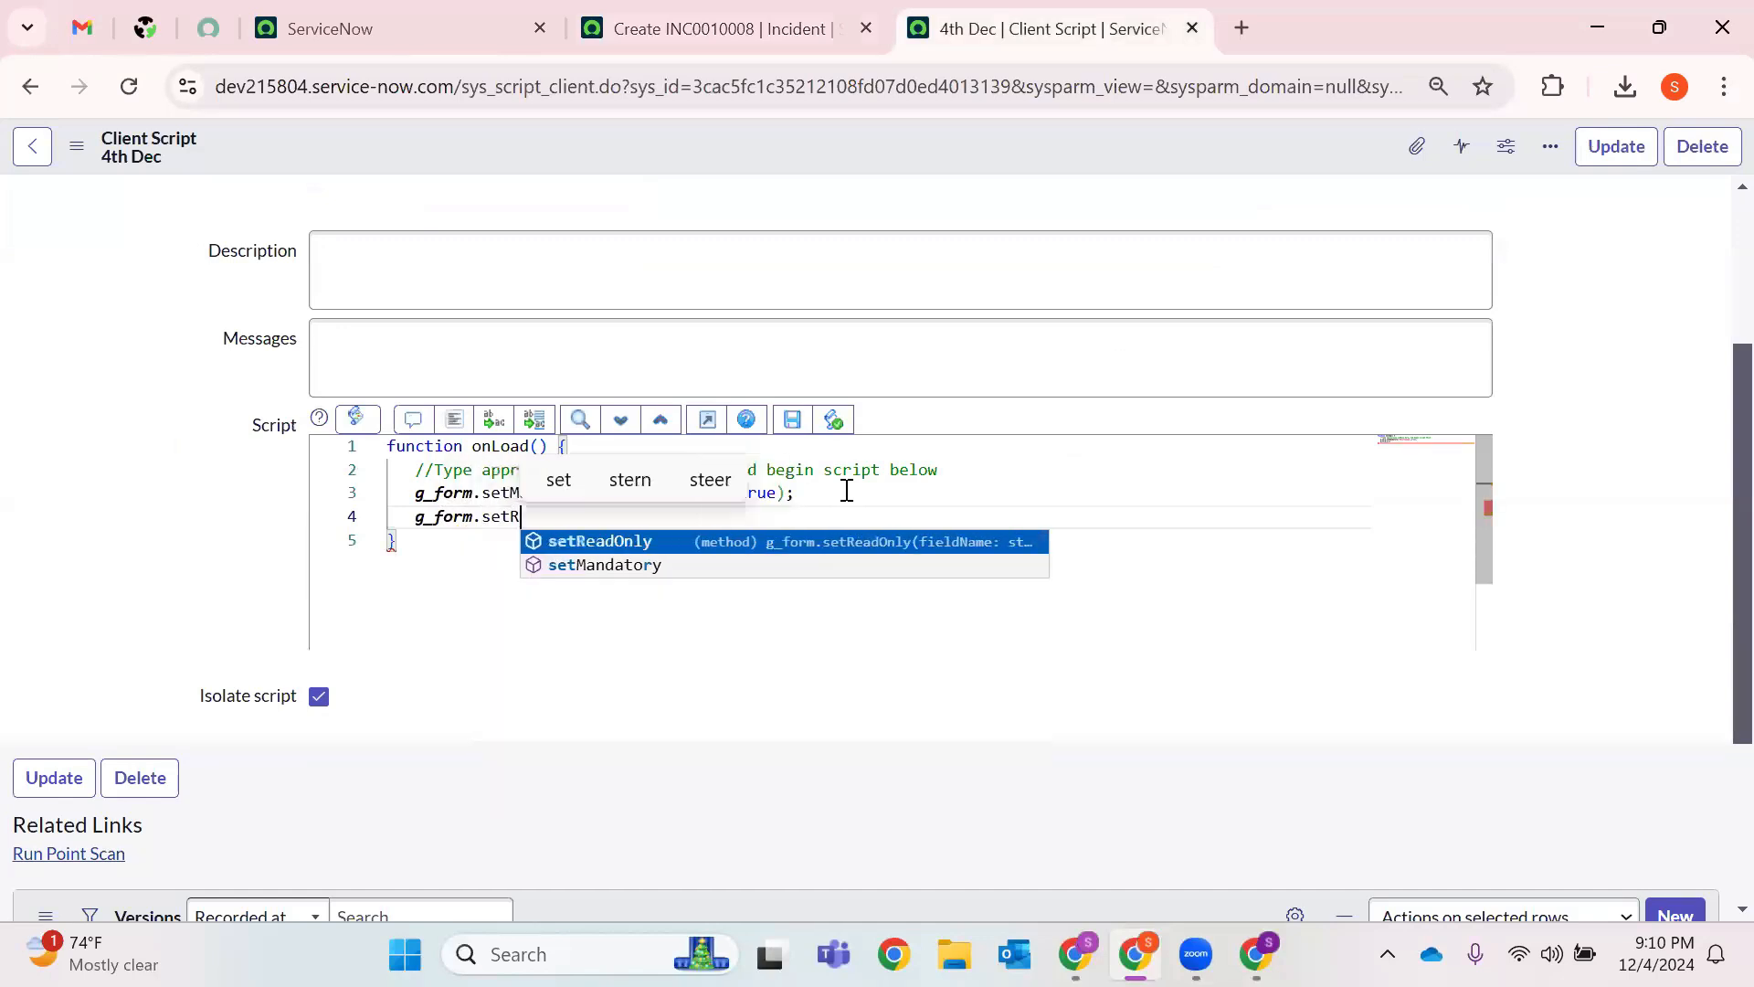
pyautogui.press('Return')
pyautogui.write("('contact")
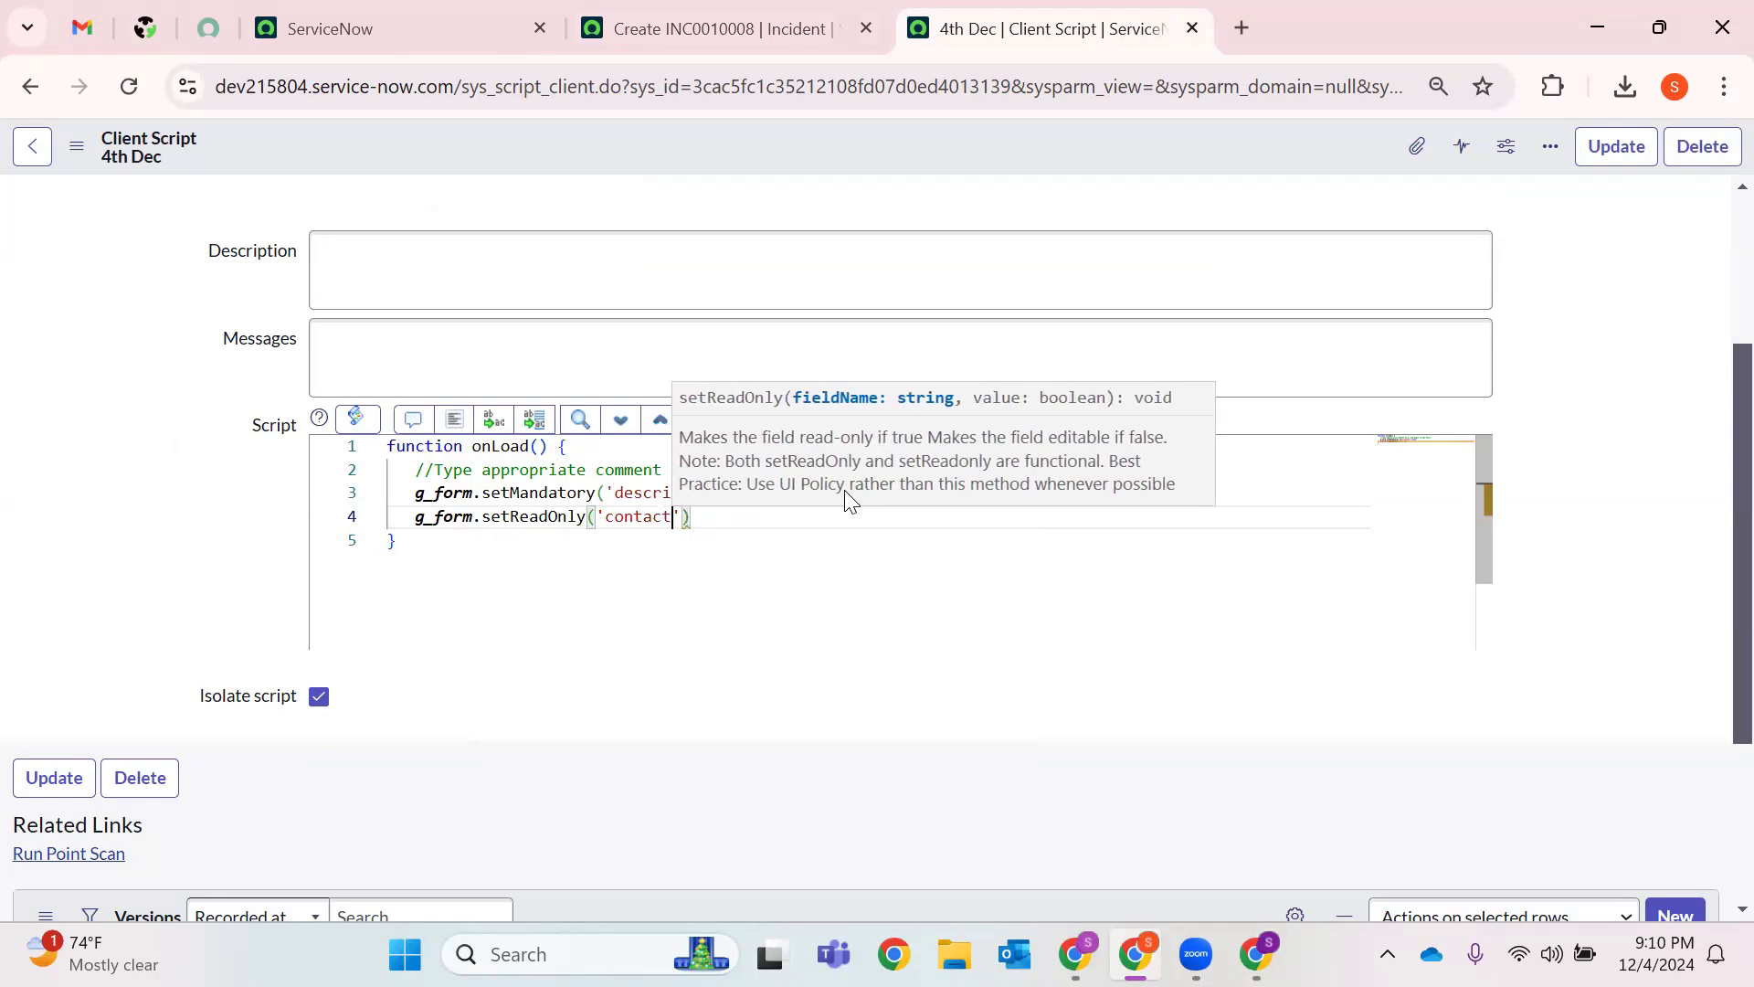
pyautogui.write("_type',t")
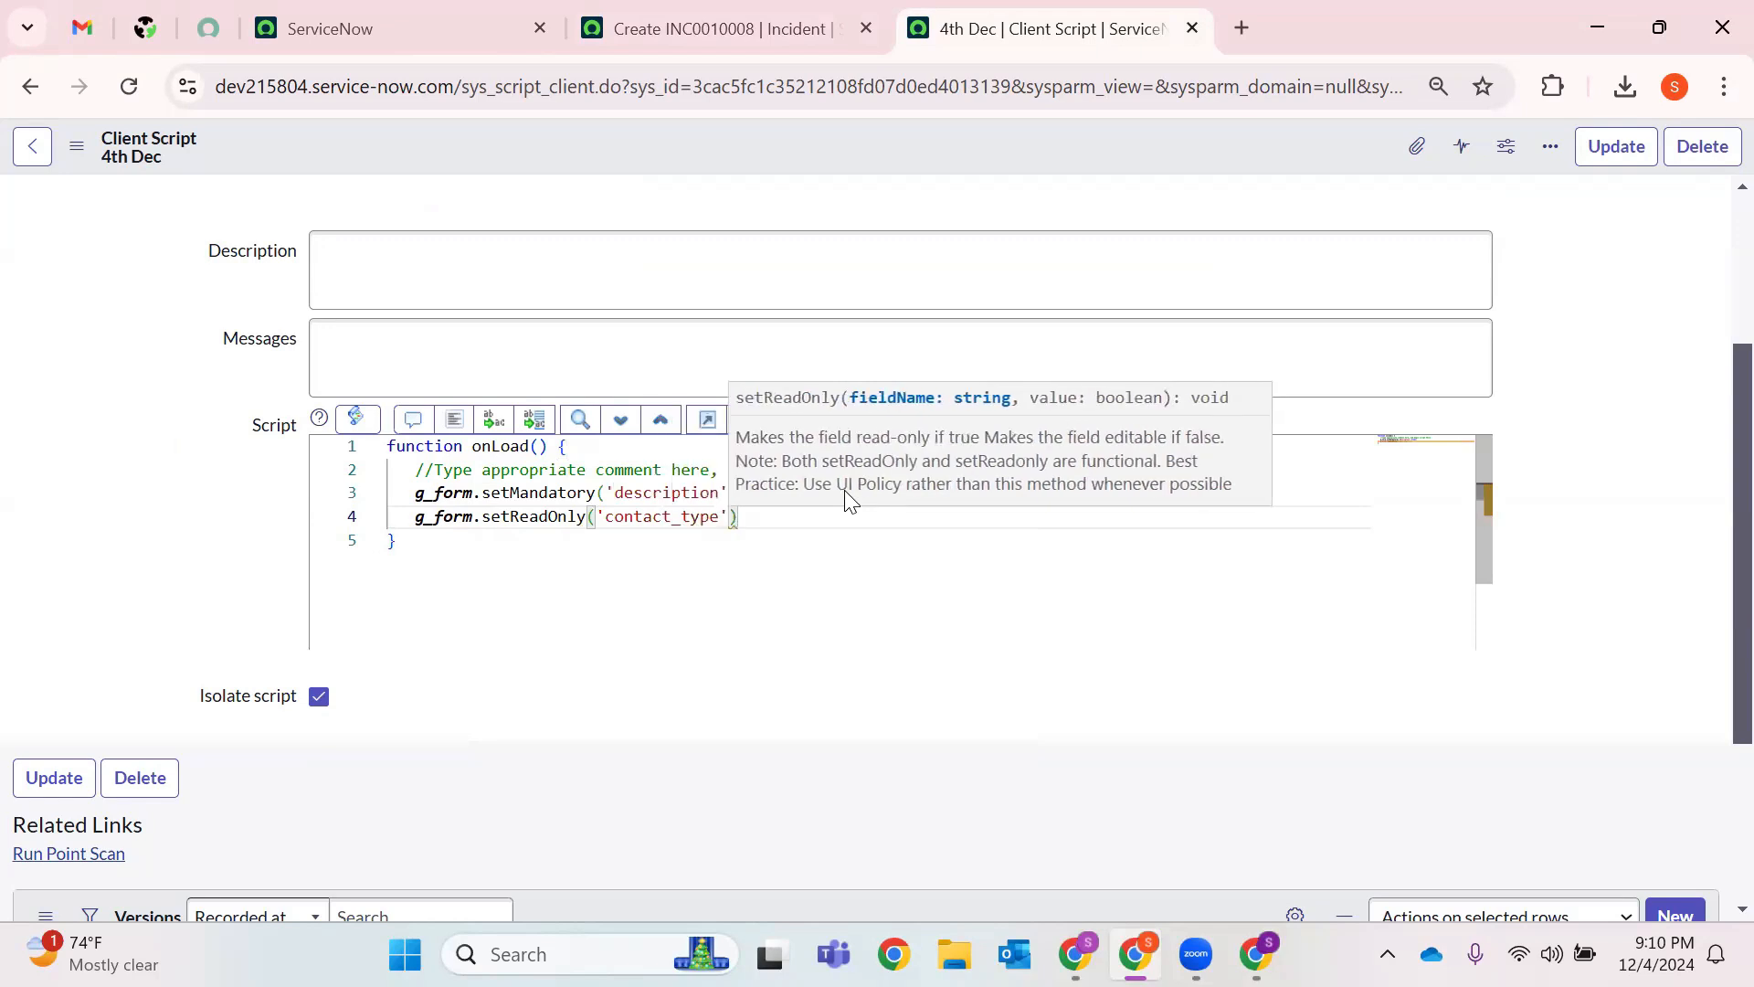
pyautogui.write('rue);')
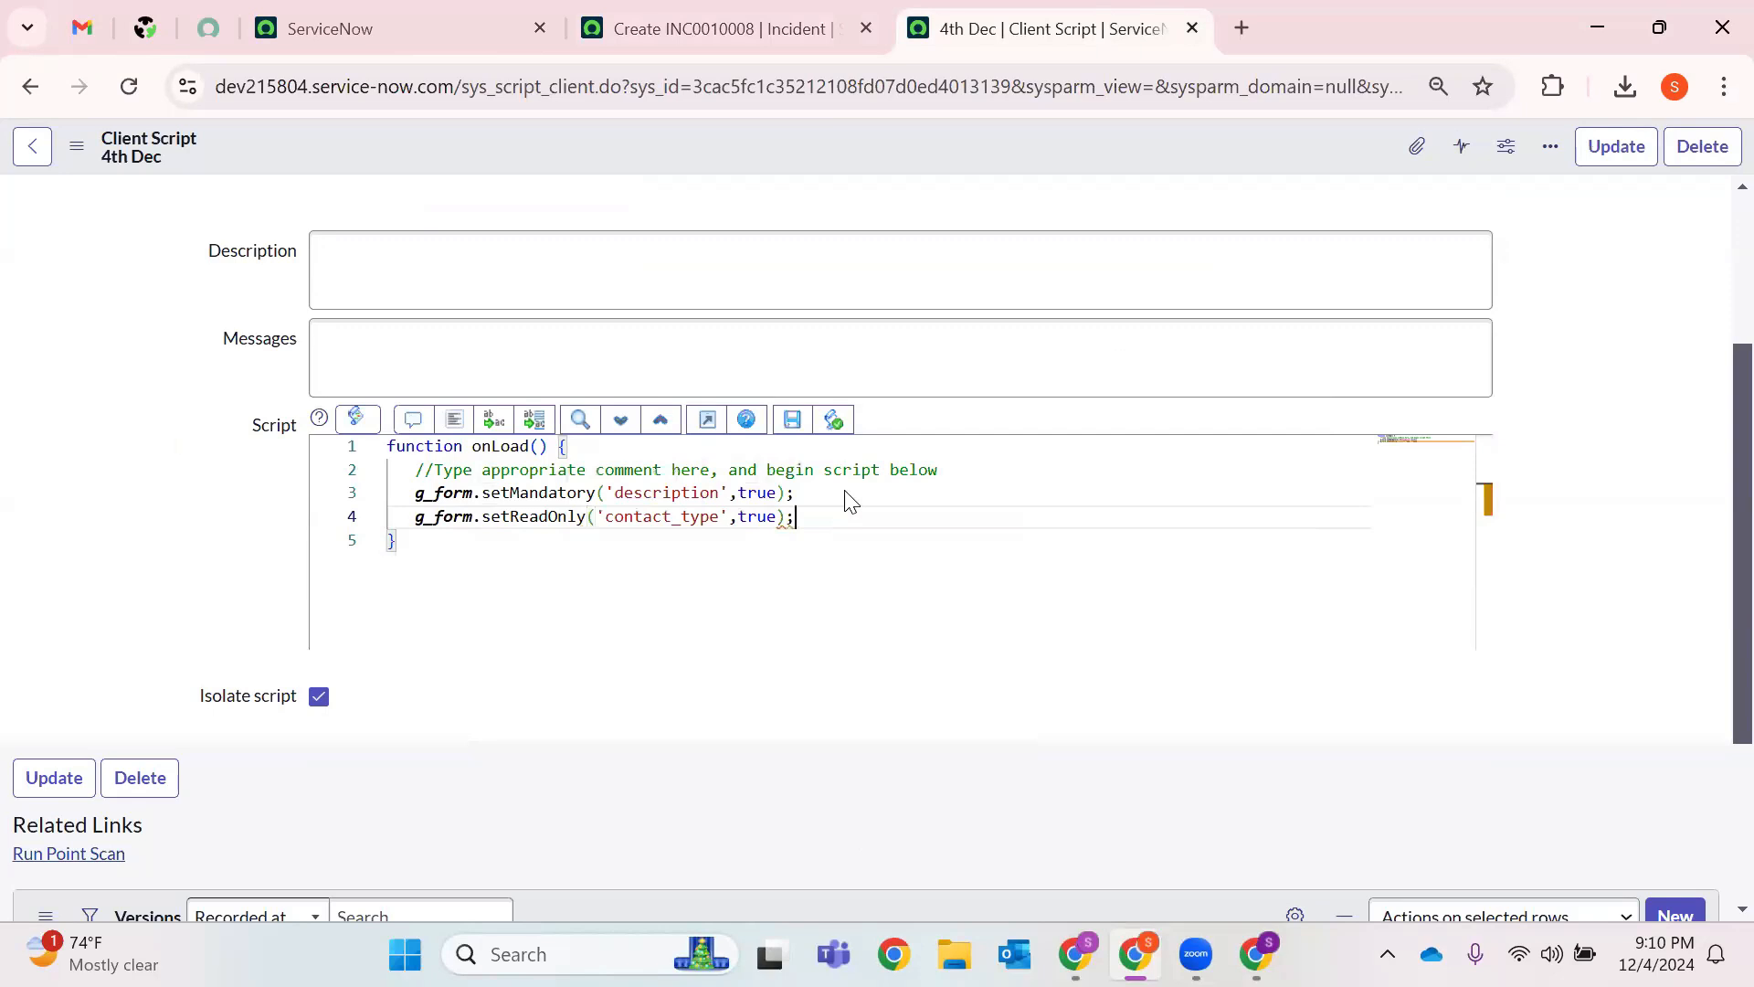
# Add g_form.setVisible('impact',false); to hide the Impact field.
pyautogui.press('Return')
pyautogui.write('g_fo')
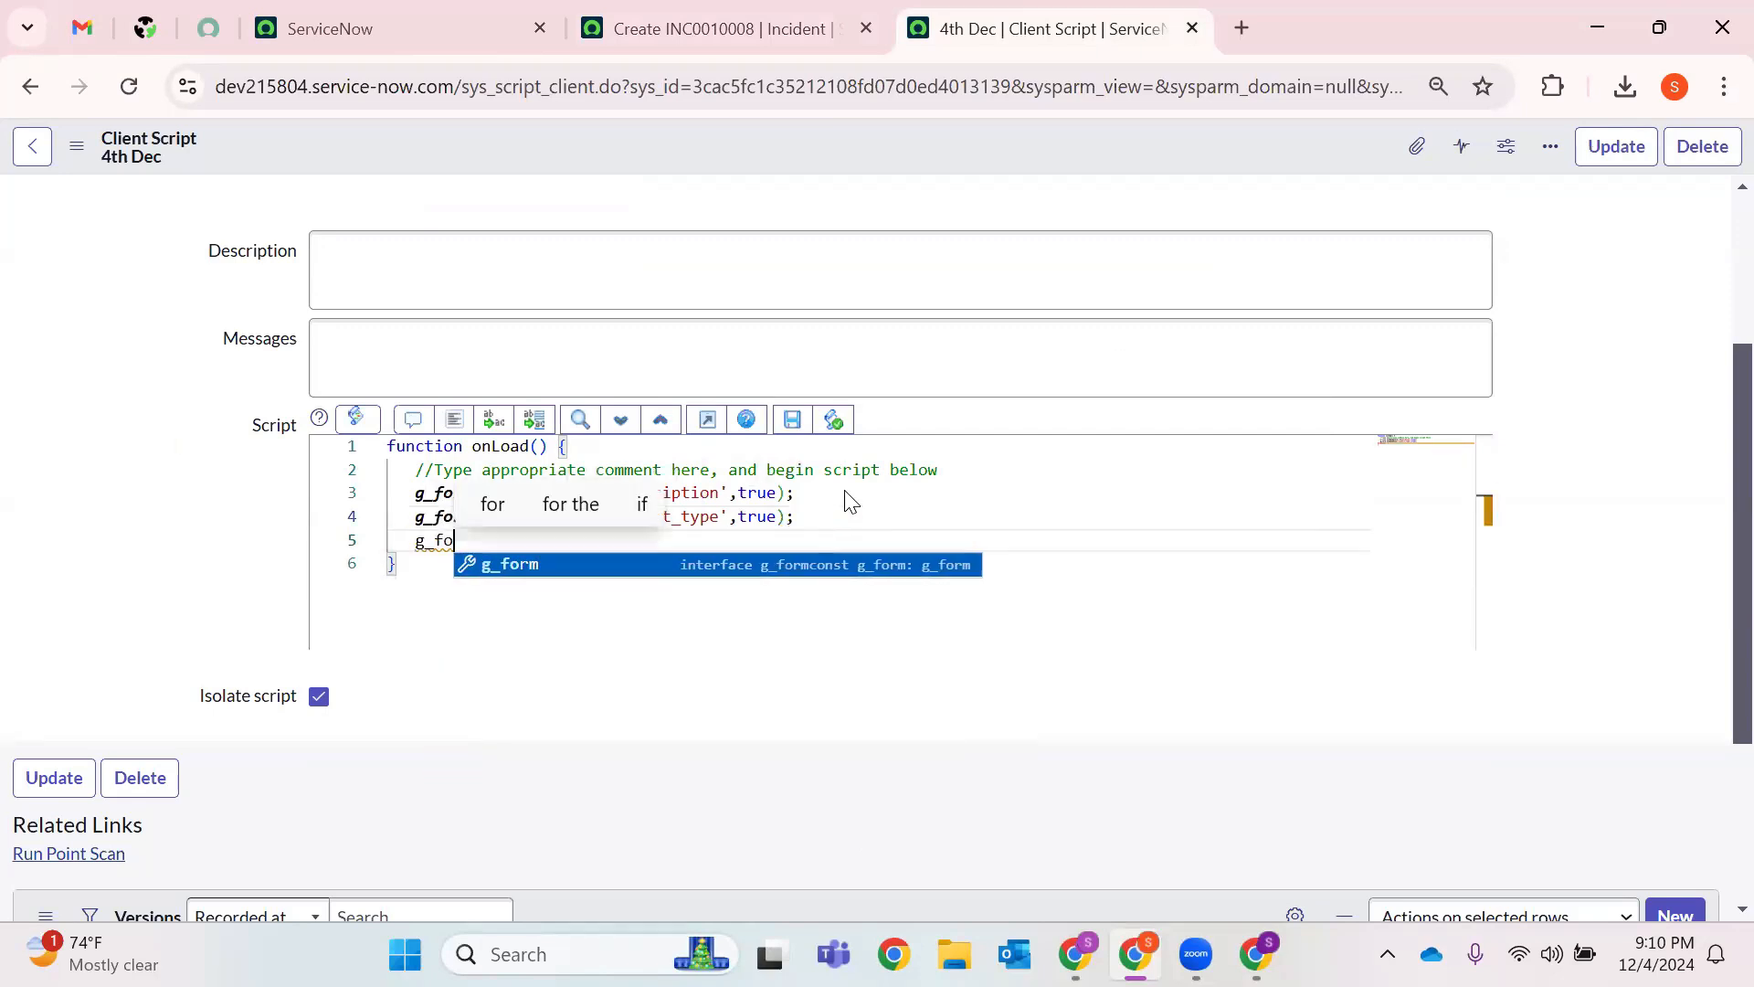
pyautogui.write('rm.setV')
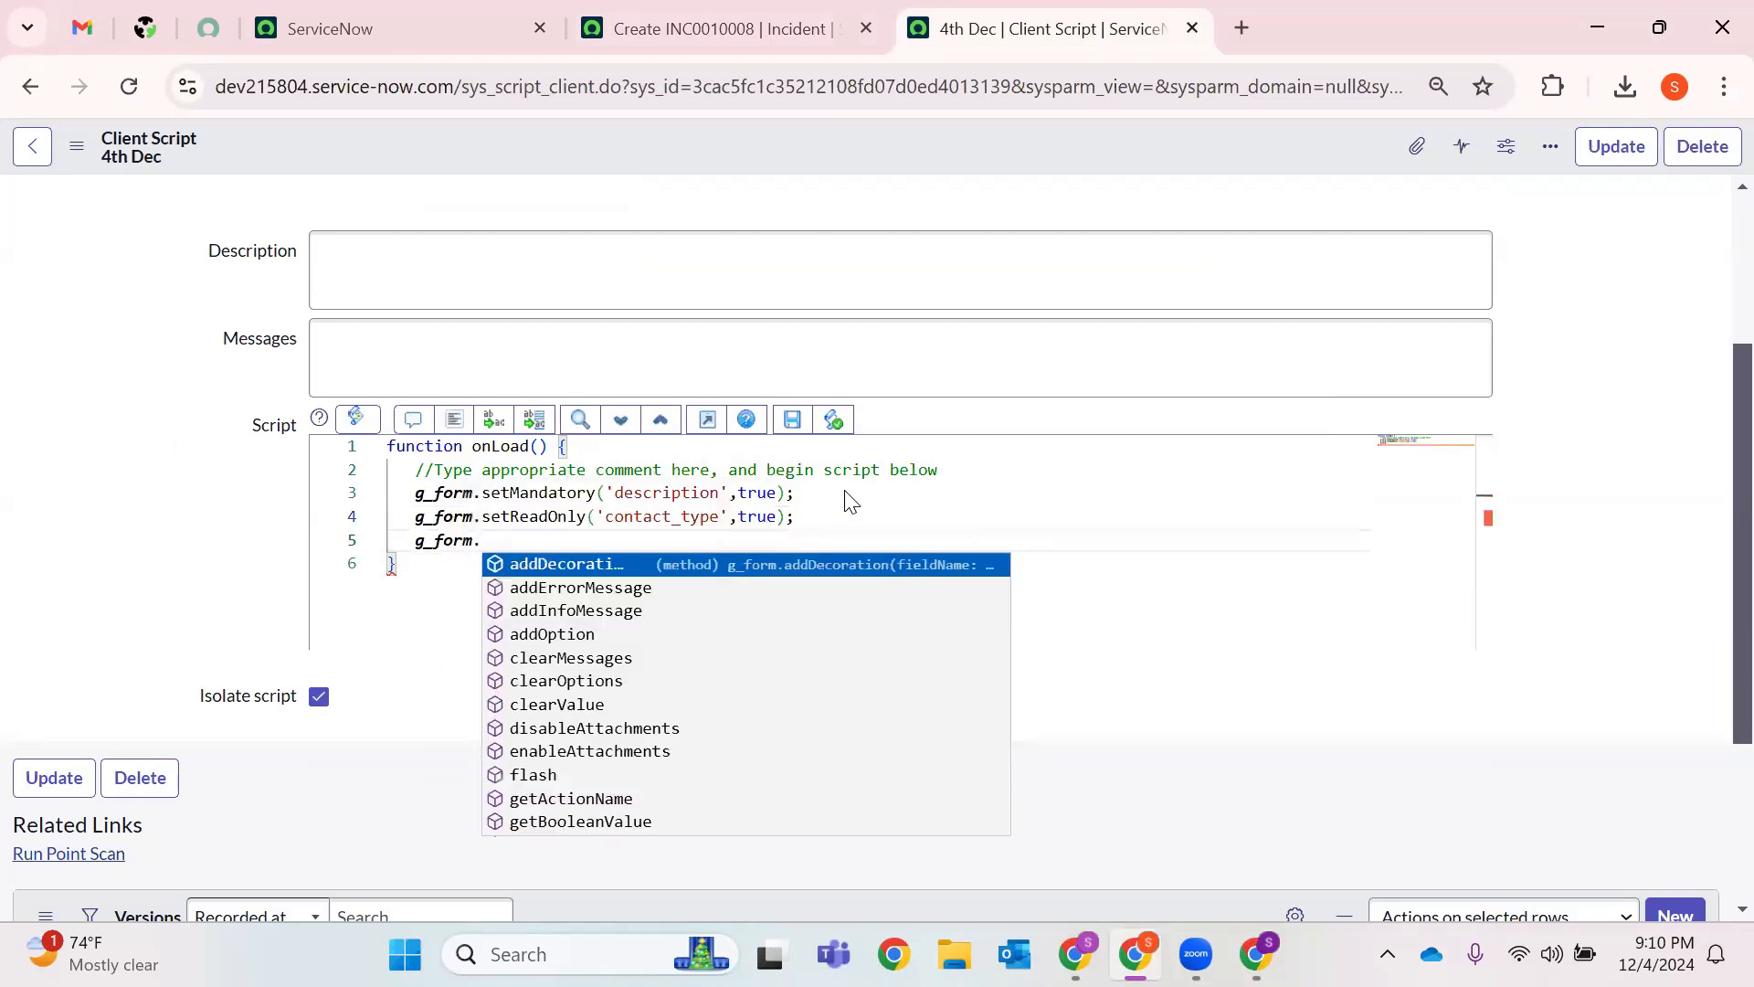
pyautogui.press('Return')
pyautogui.press('BackSpace')
pyautogui.press('BackSpace')
pyautogui.press('BackSpace')
pyautogui.press('BackSpace')
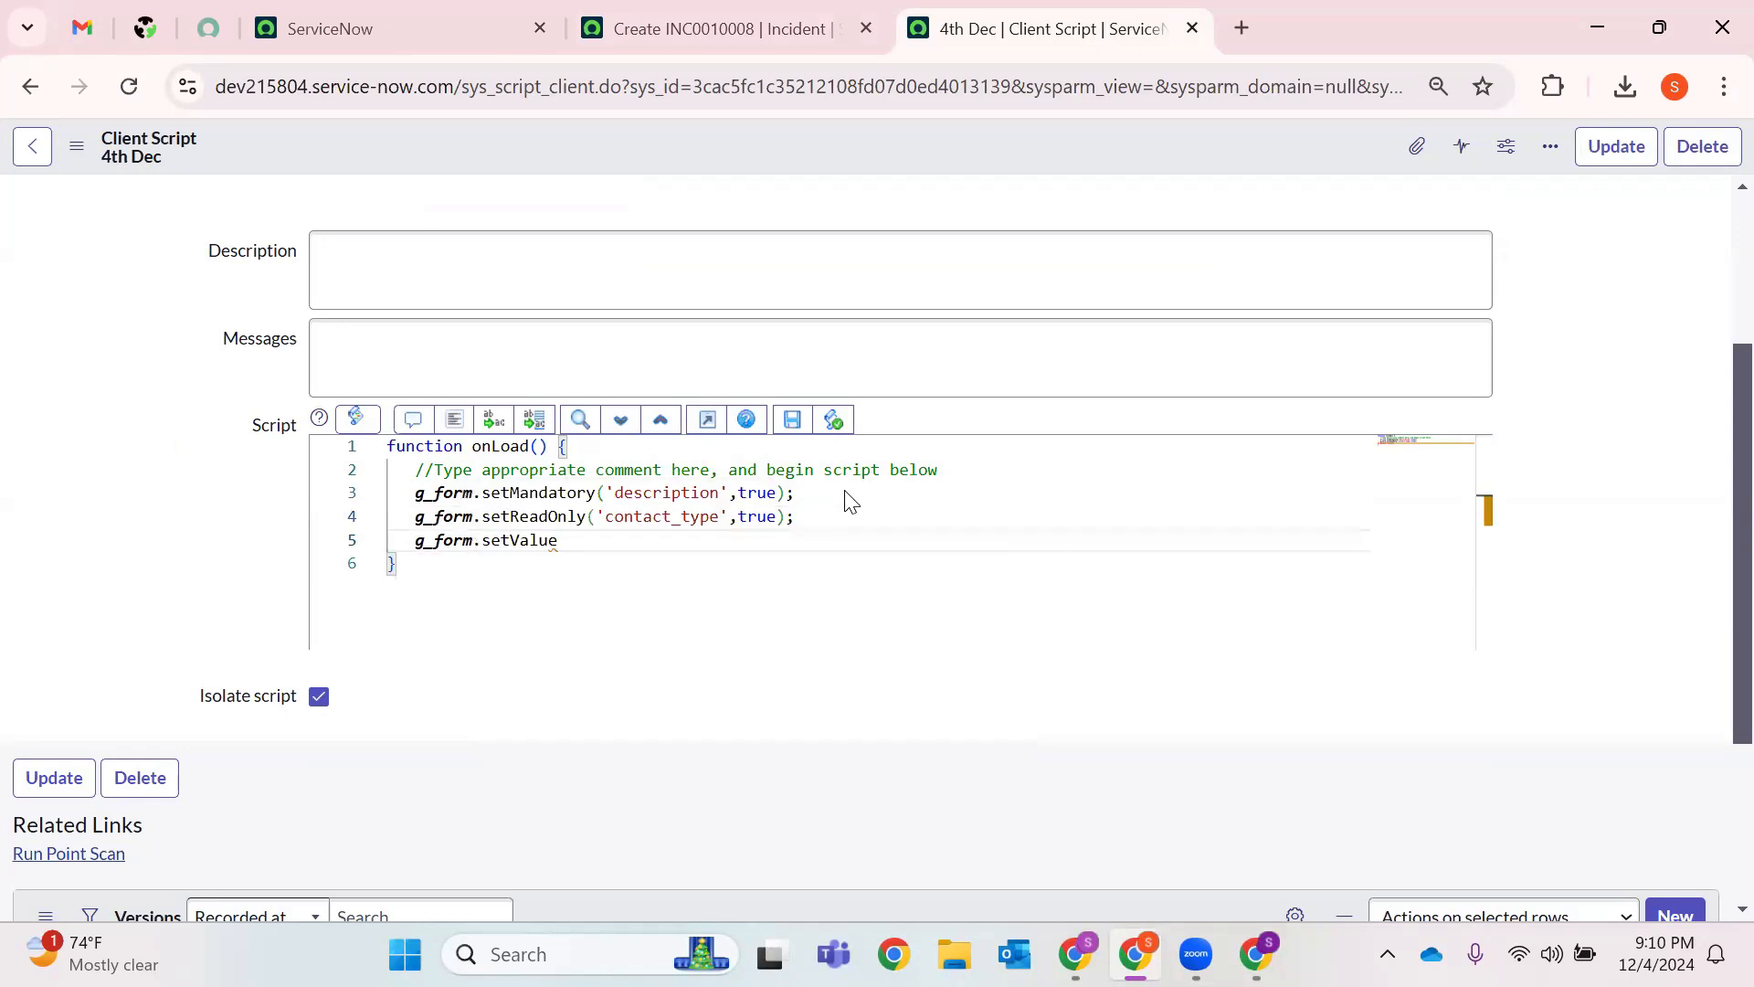
pyautogui.write('is')
pyautogui.press('Return')
pyautogui.write("('")
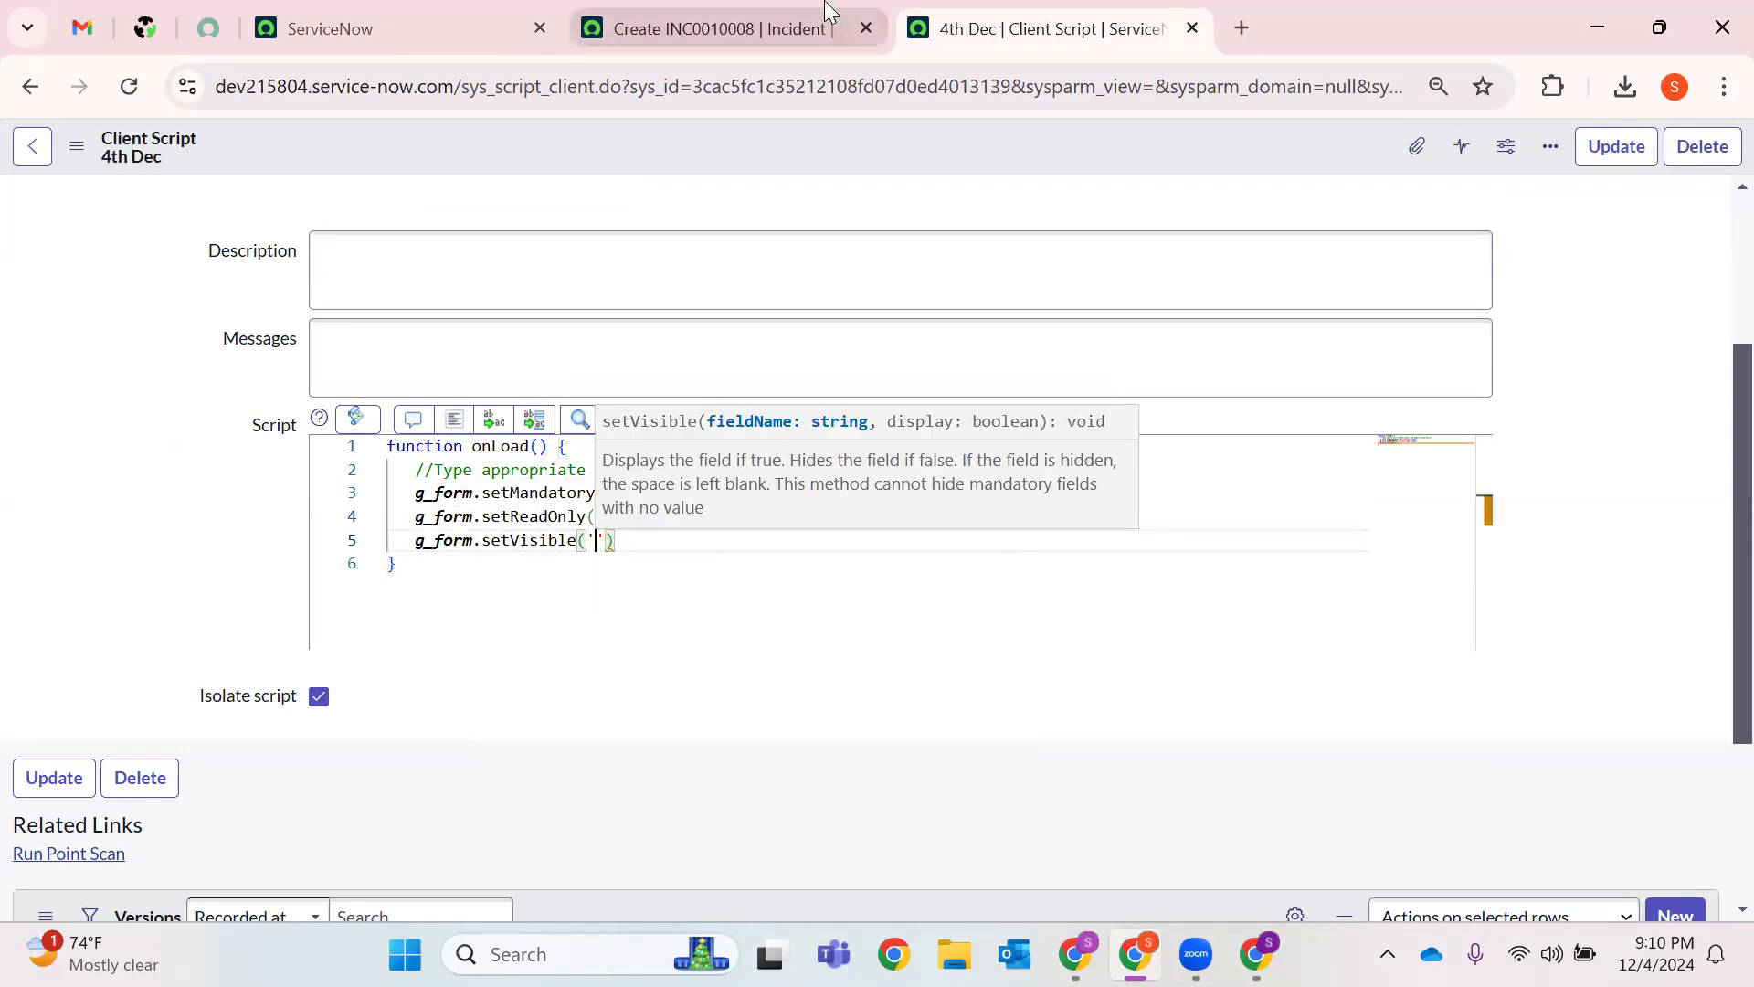
pyautogui.click(827, 26)
pyautogui.click(1081, 11)
pyautogui.write("impact'")
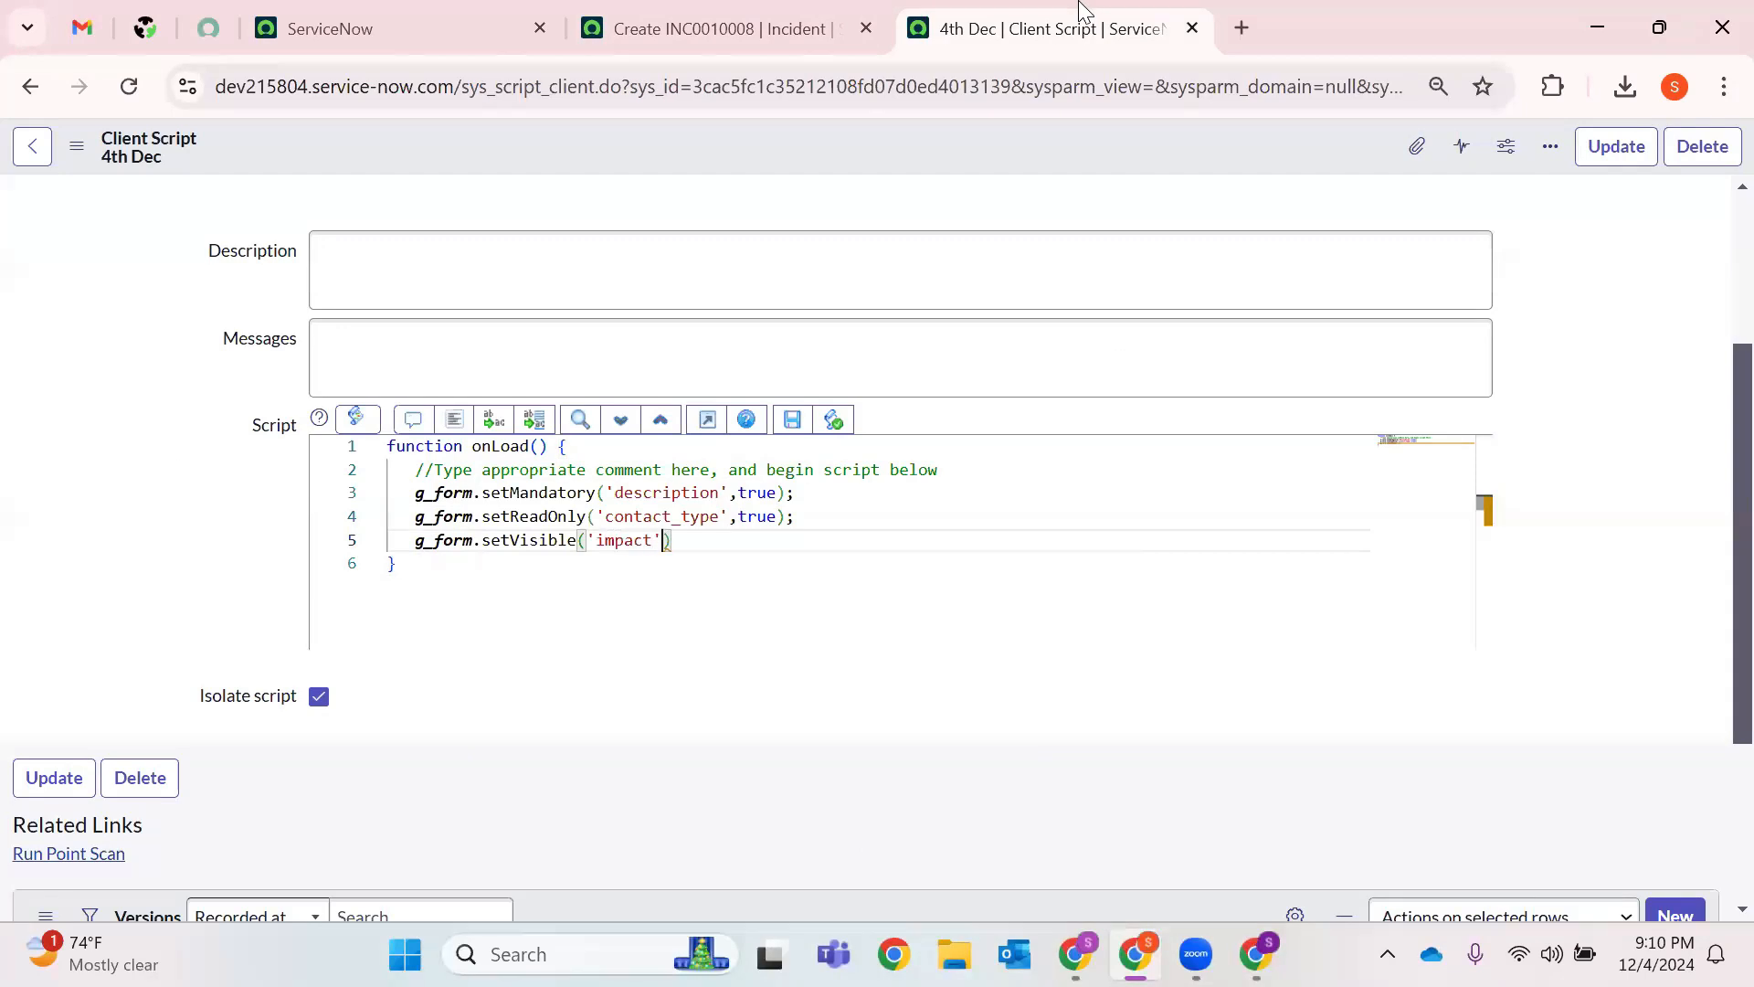
pyautogui.write(',false)')
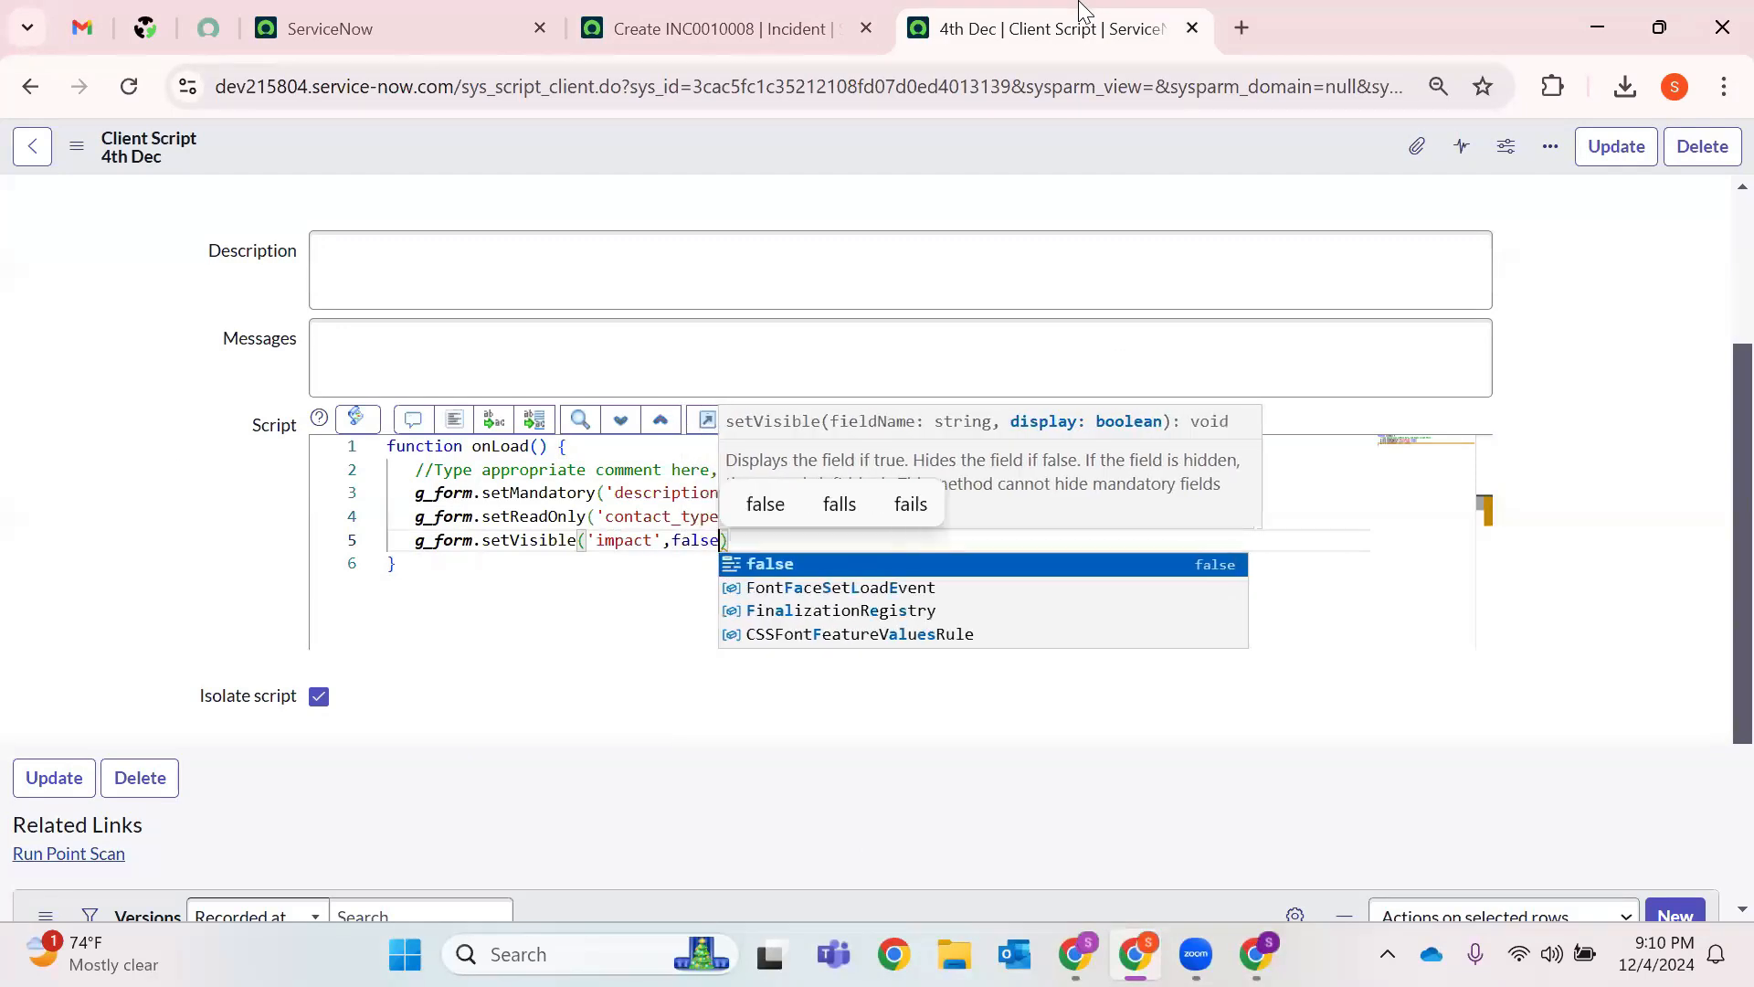
pyautogui.write(';')
pyautogui.press('Return')
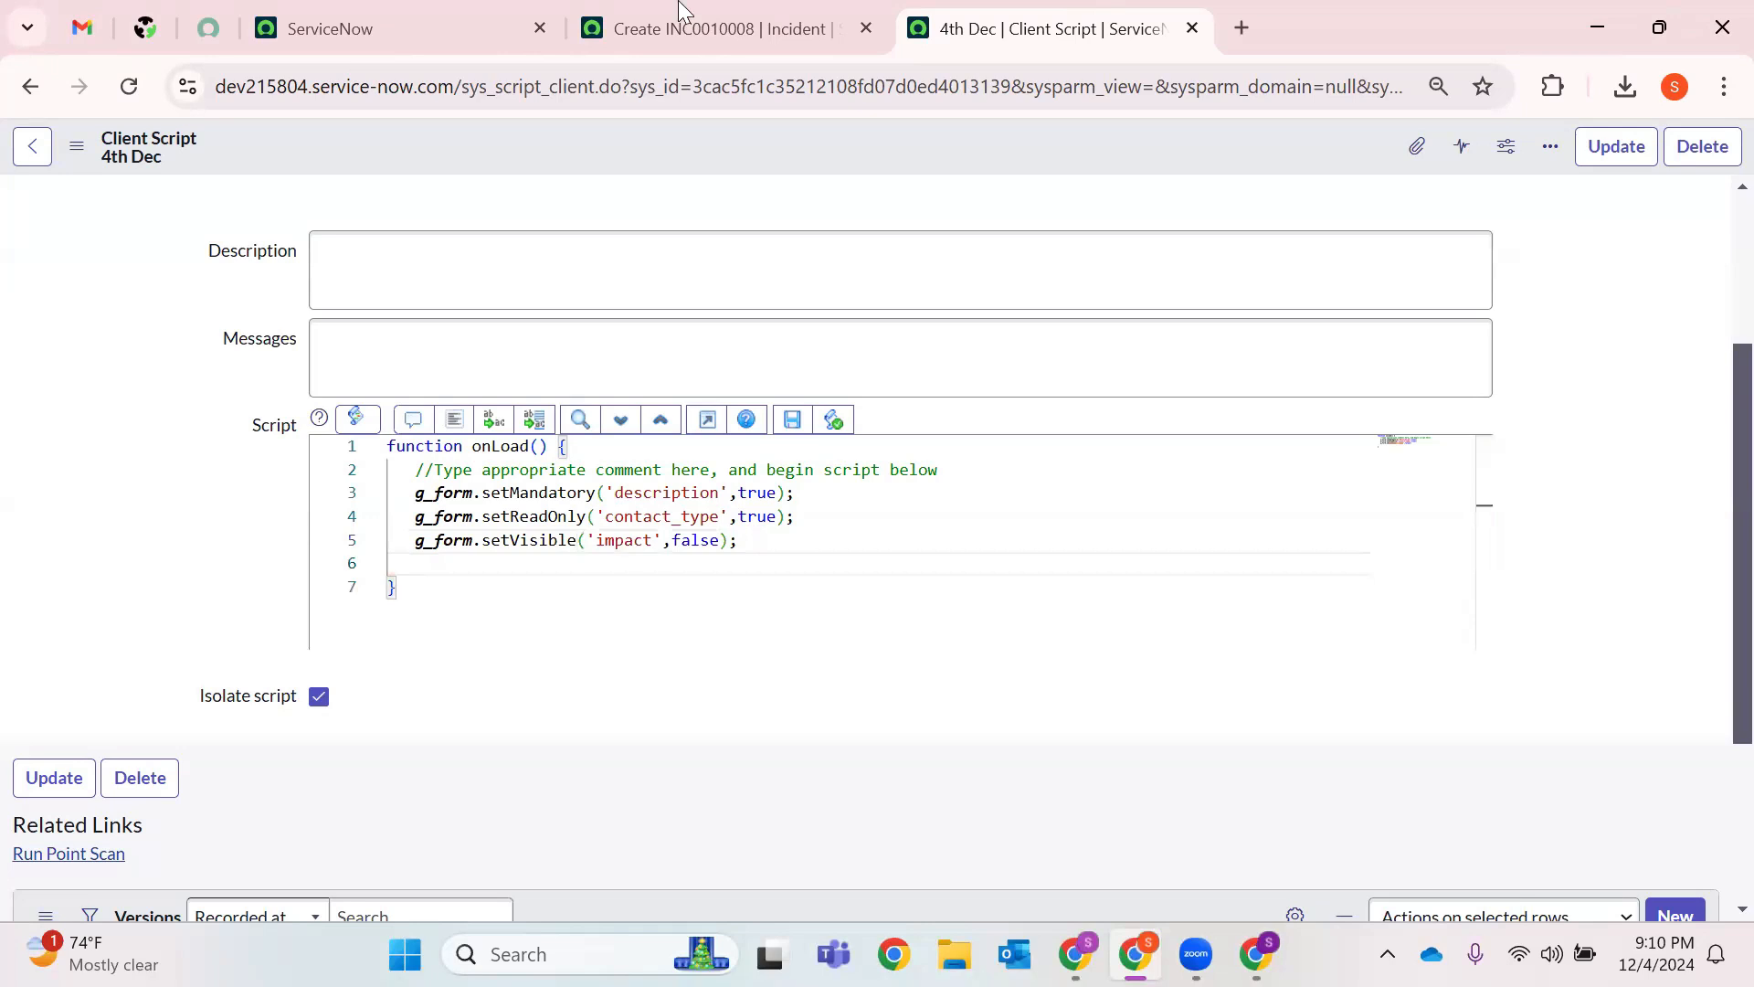
# Add g_form.setValue('short_description','Today is Wednesday 4th Dec'); on the next line.
pyautogui.click(639, 12)
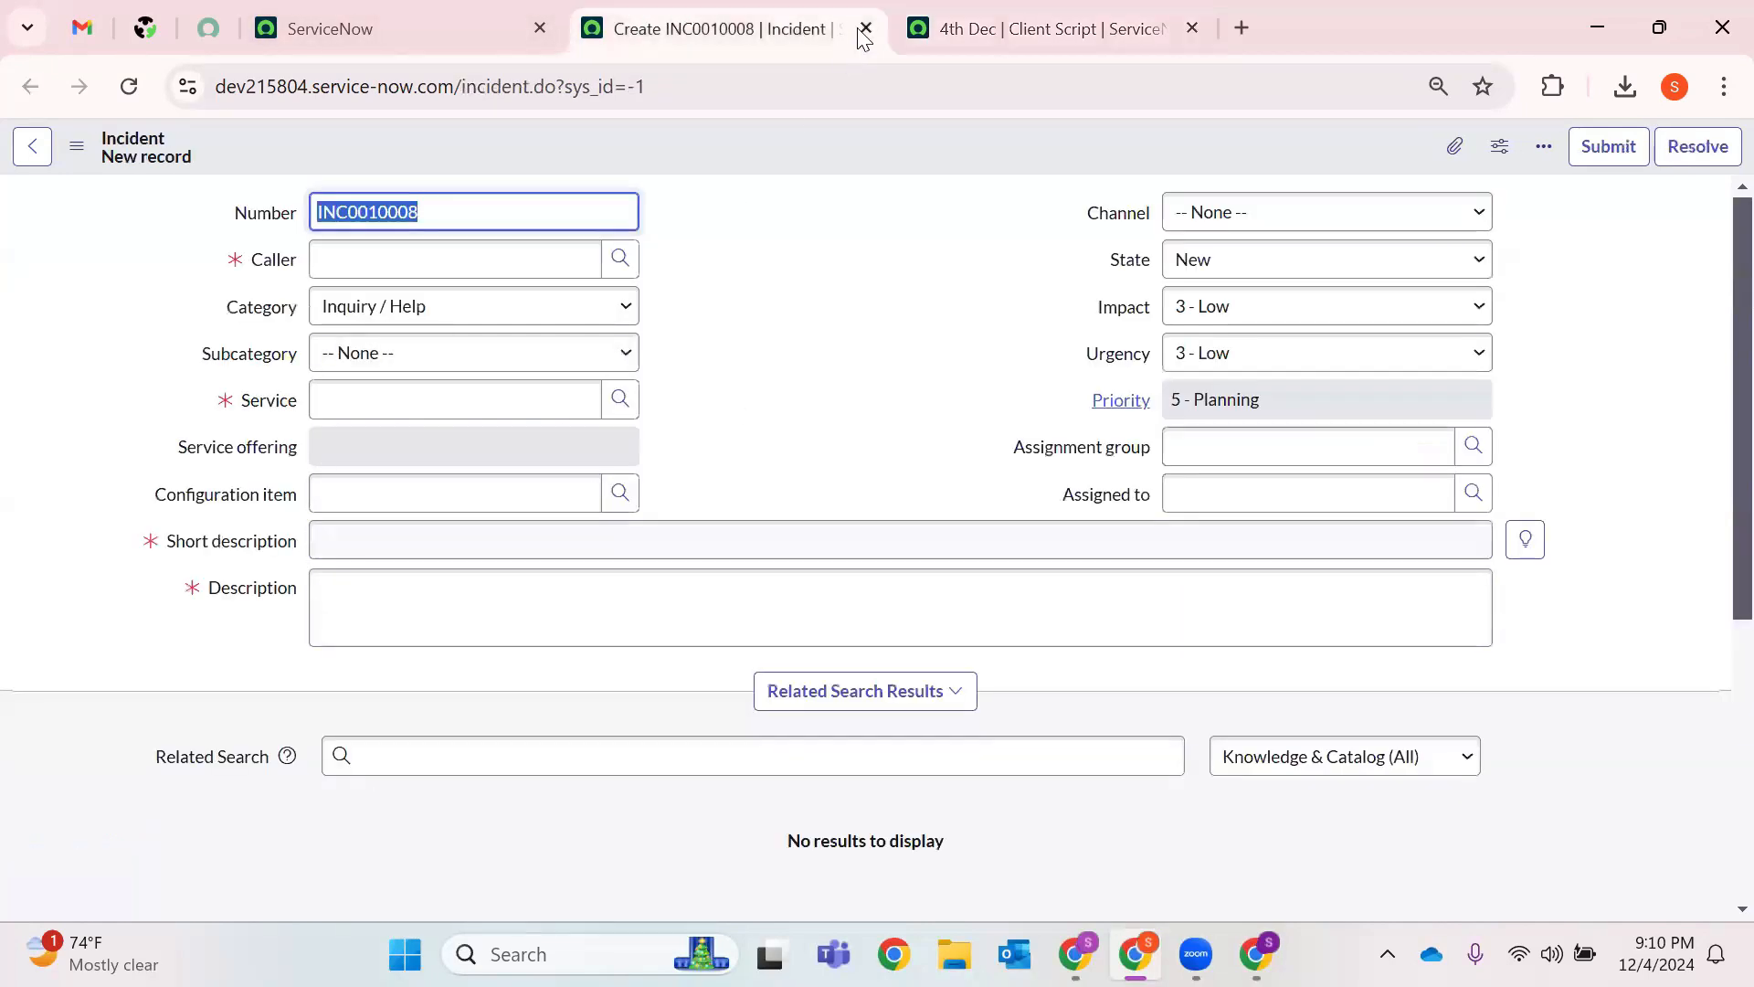
pyautogui.hotkey('ctrl', 'Tab')
pyautogui.write('g_for')
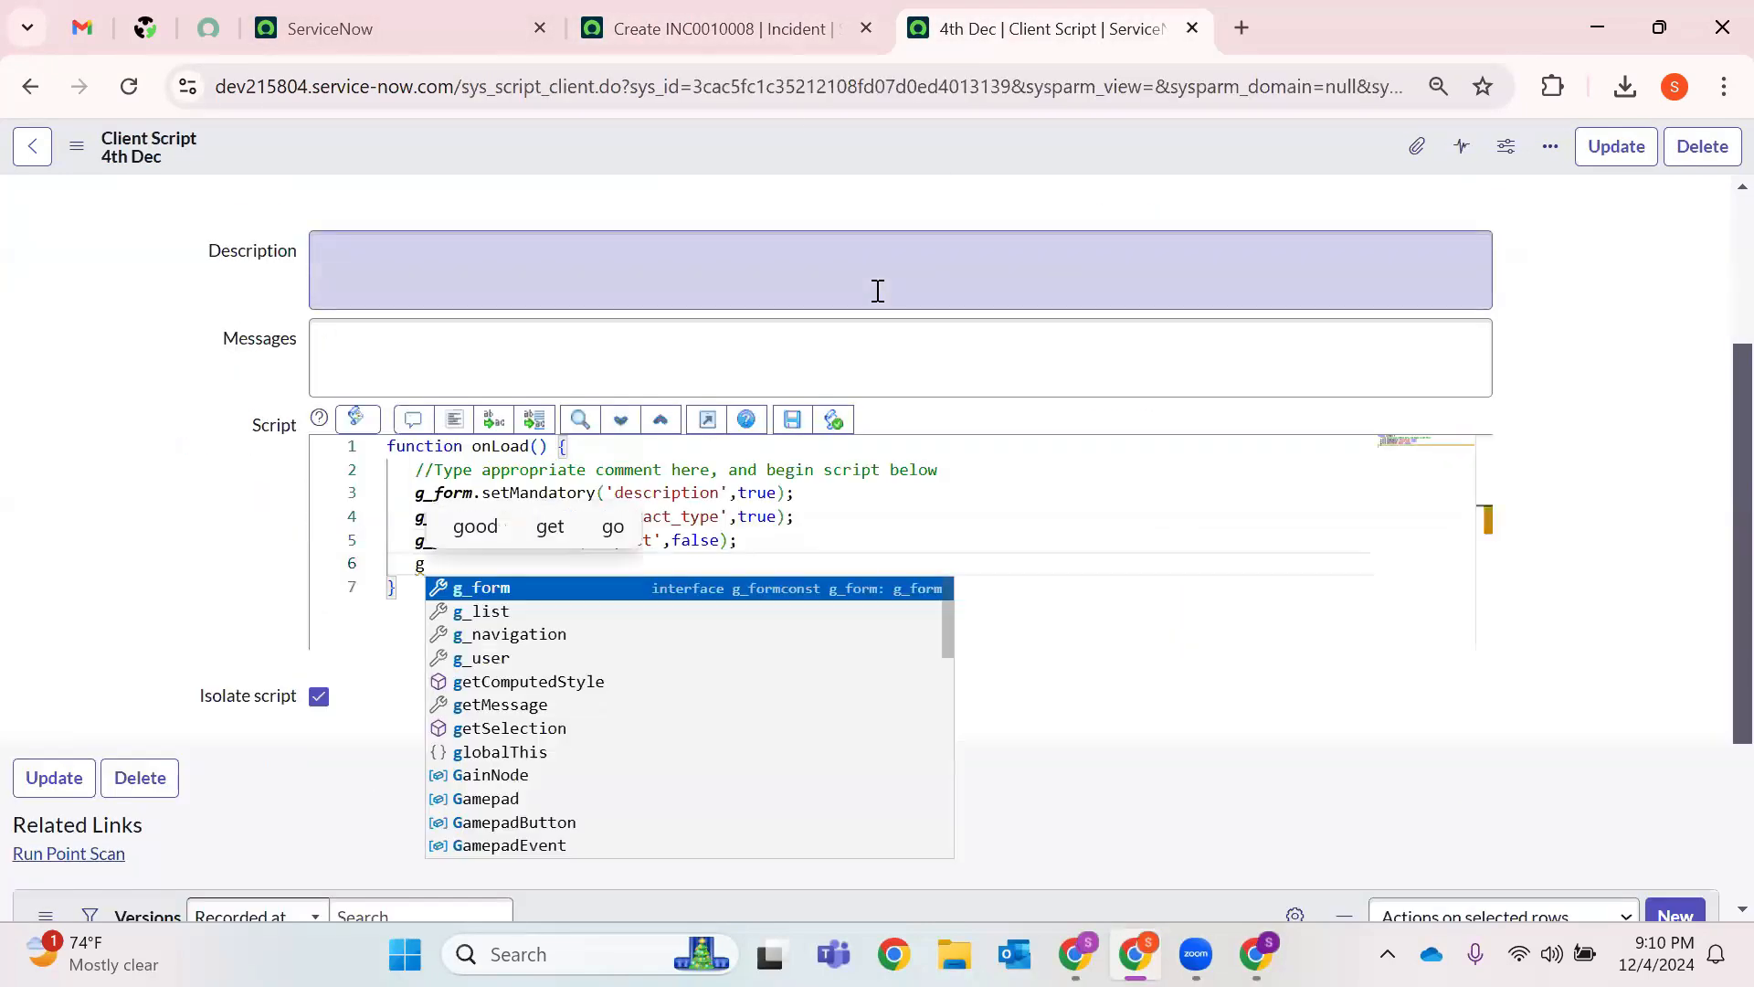
pyautogui.press('BackSpace')
pyautogui.press('BackSpace')
pyautogui.write('or')
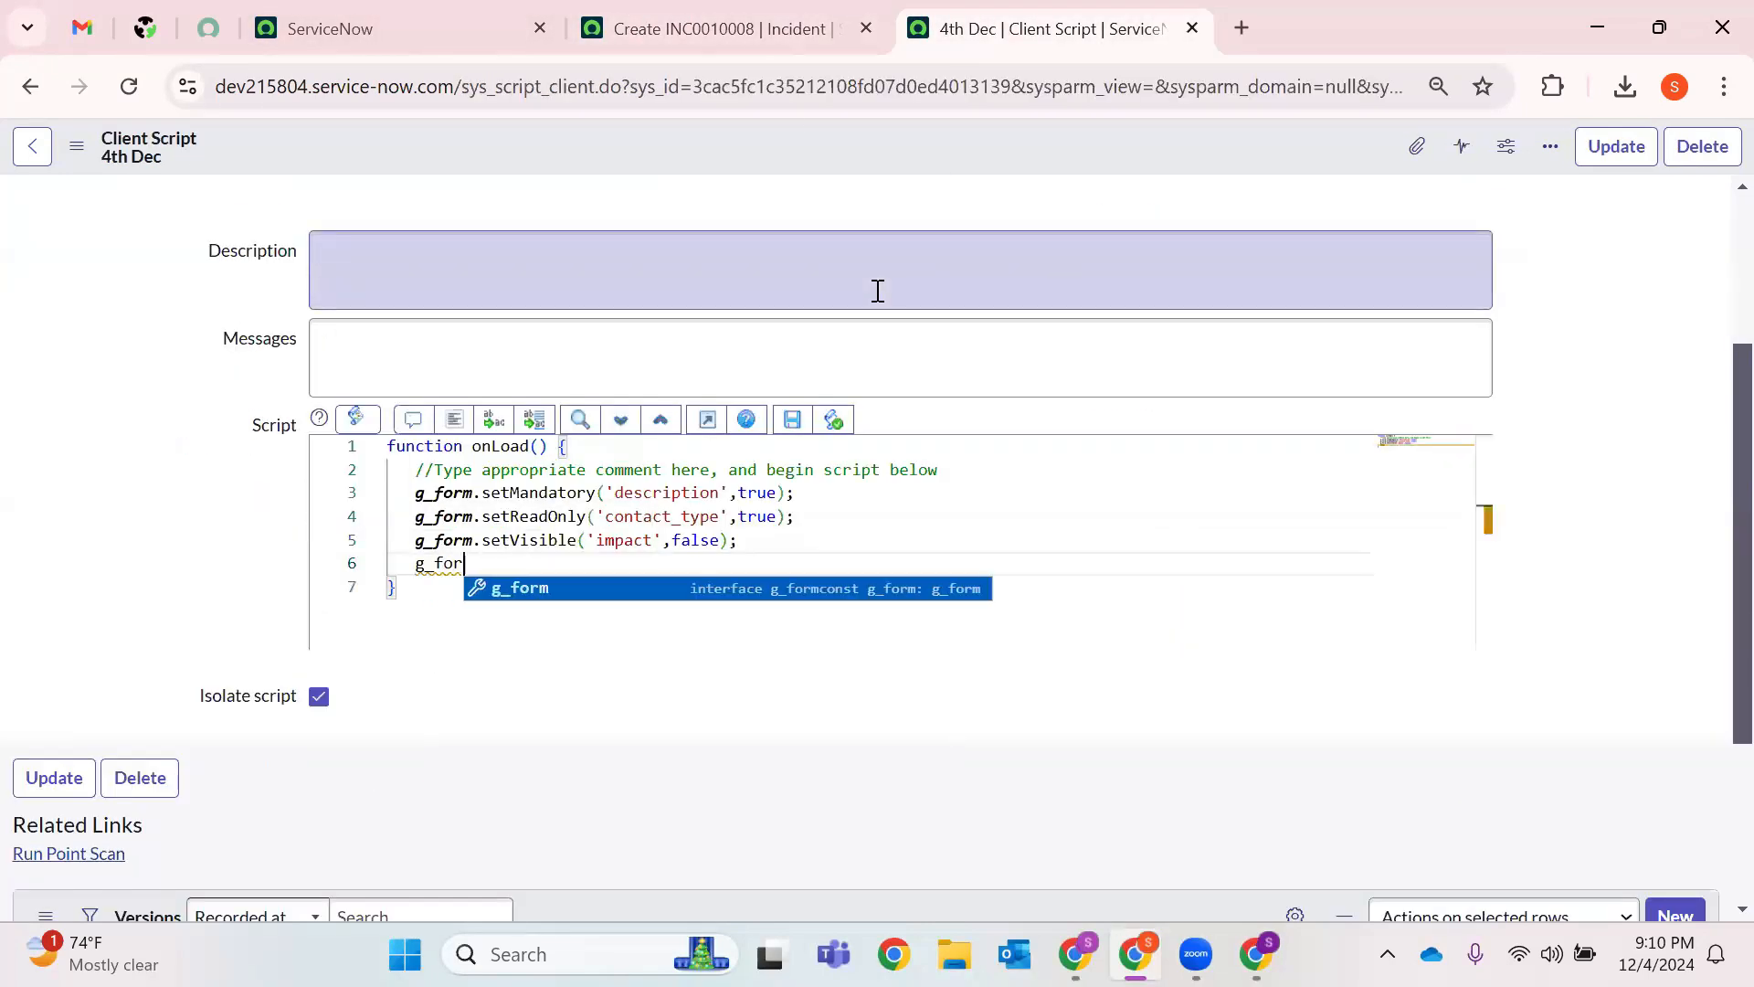
pyautogui.write('m.setV')
pyautogui.press('Return')
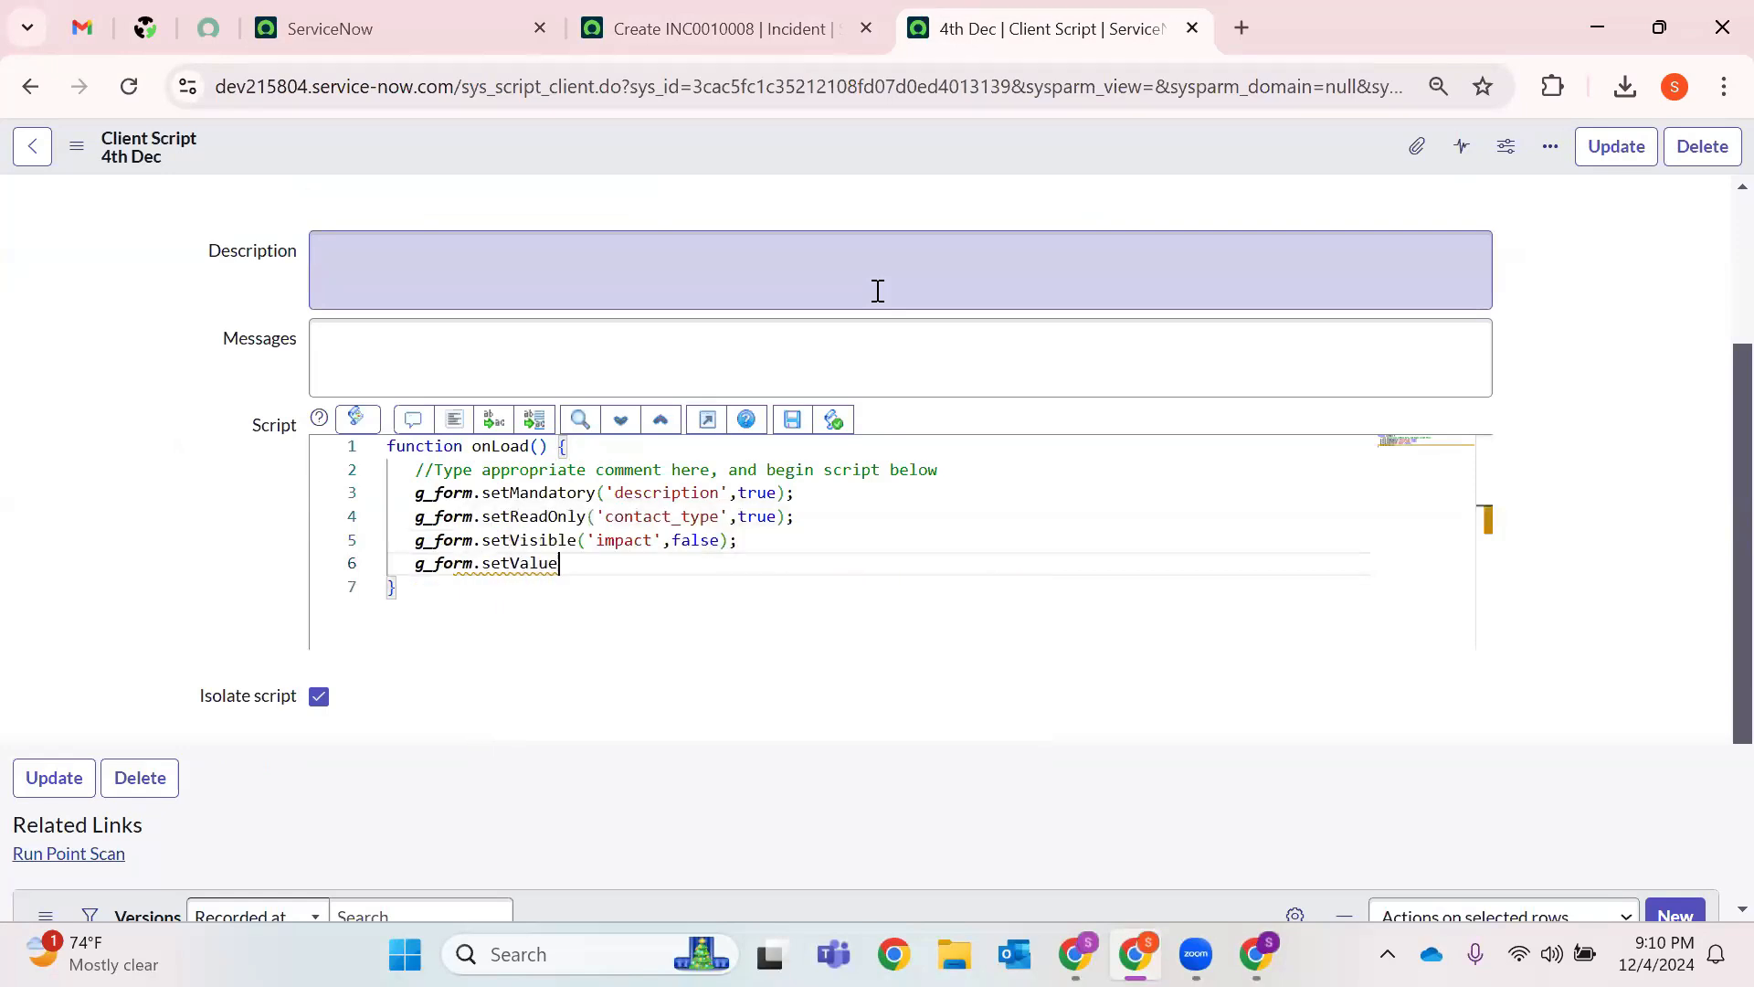
pyautogui.write("('")
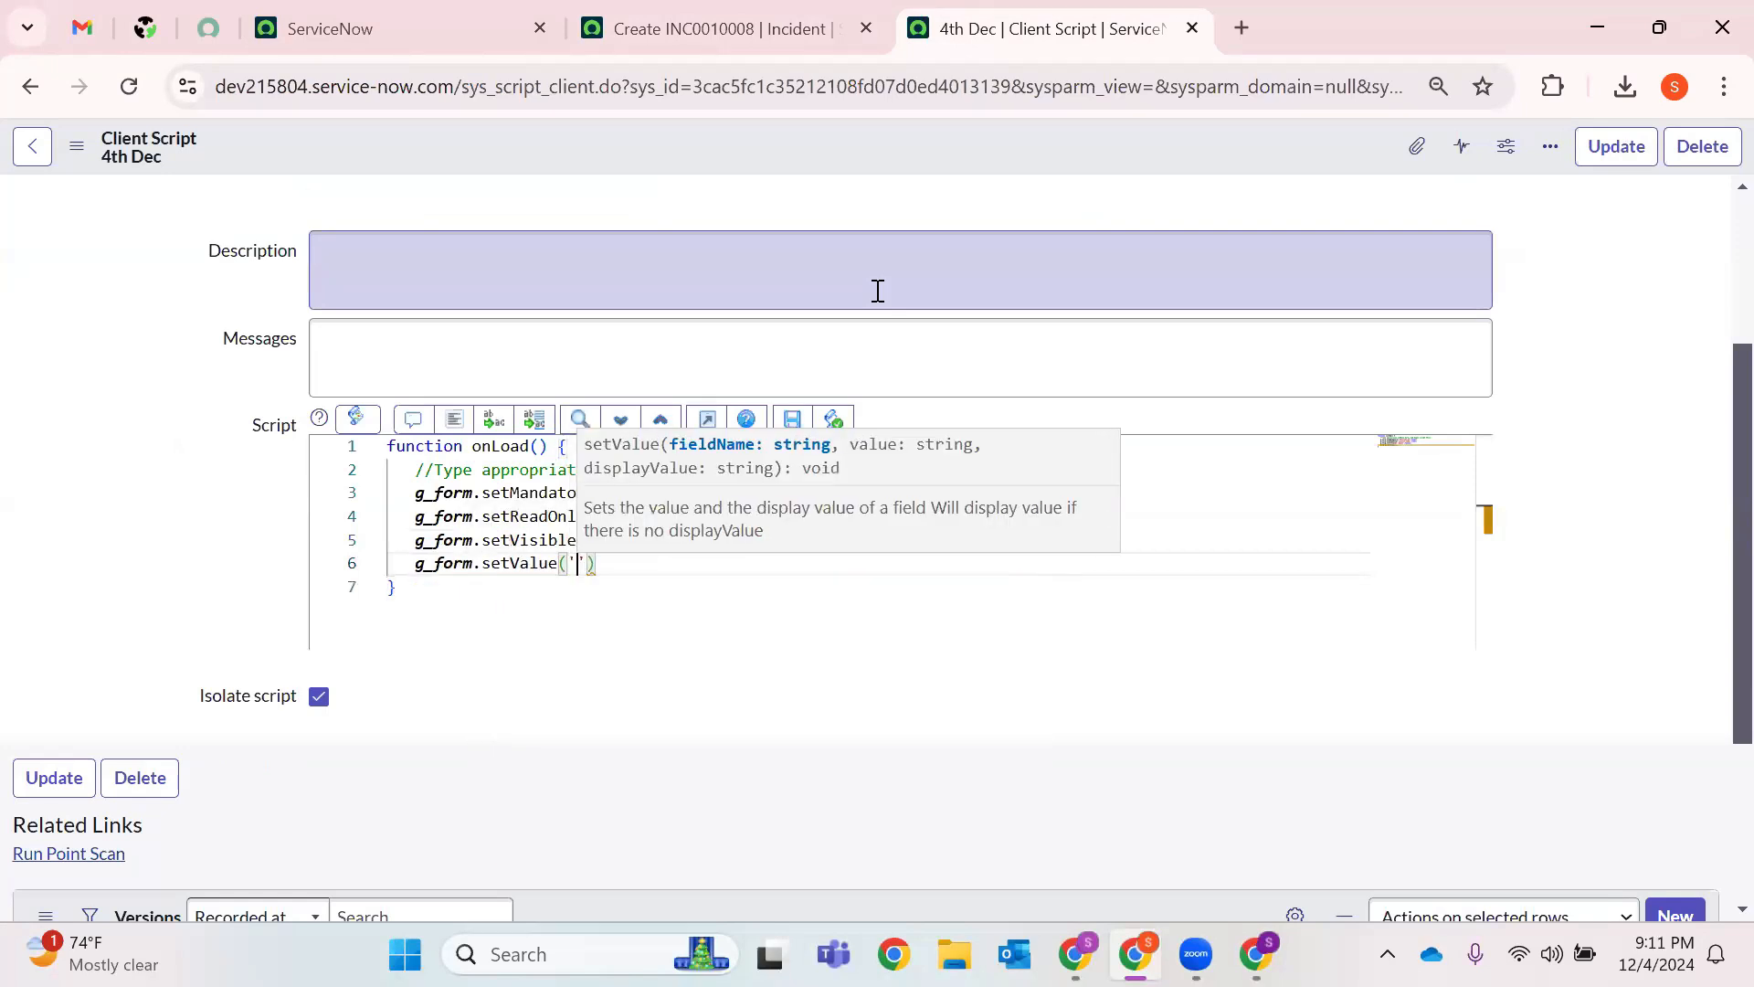
pyautogui.write('short_d')
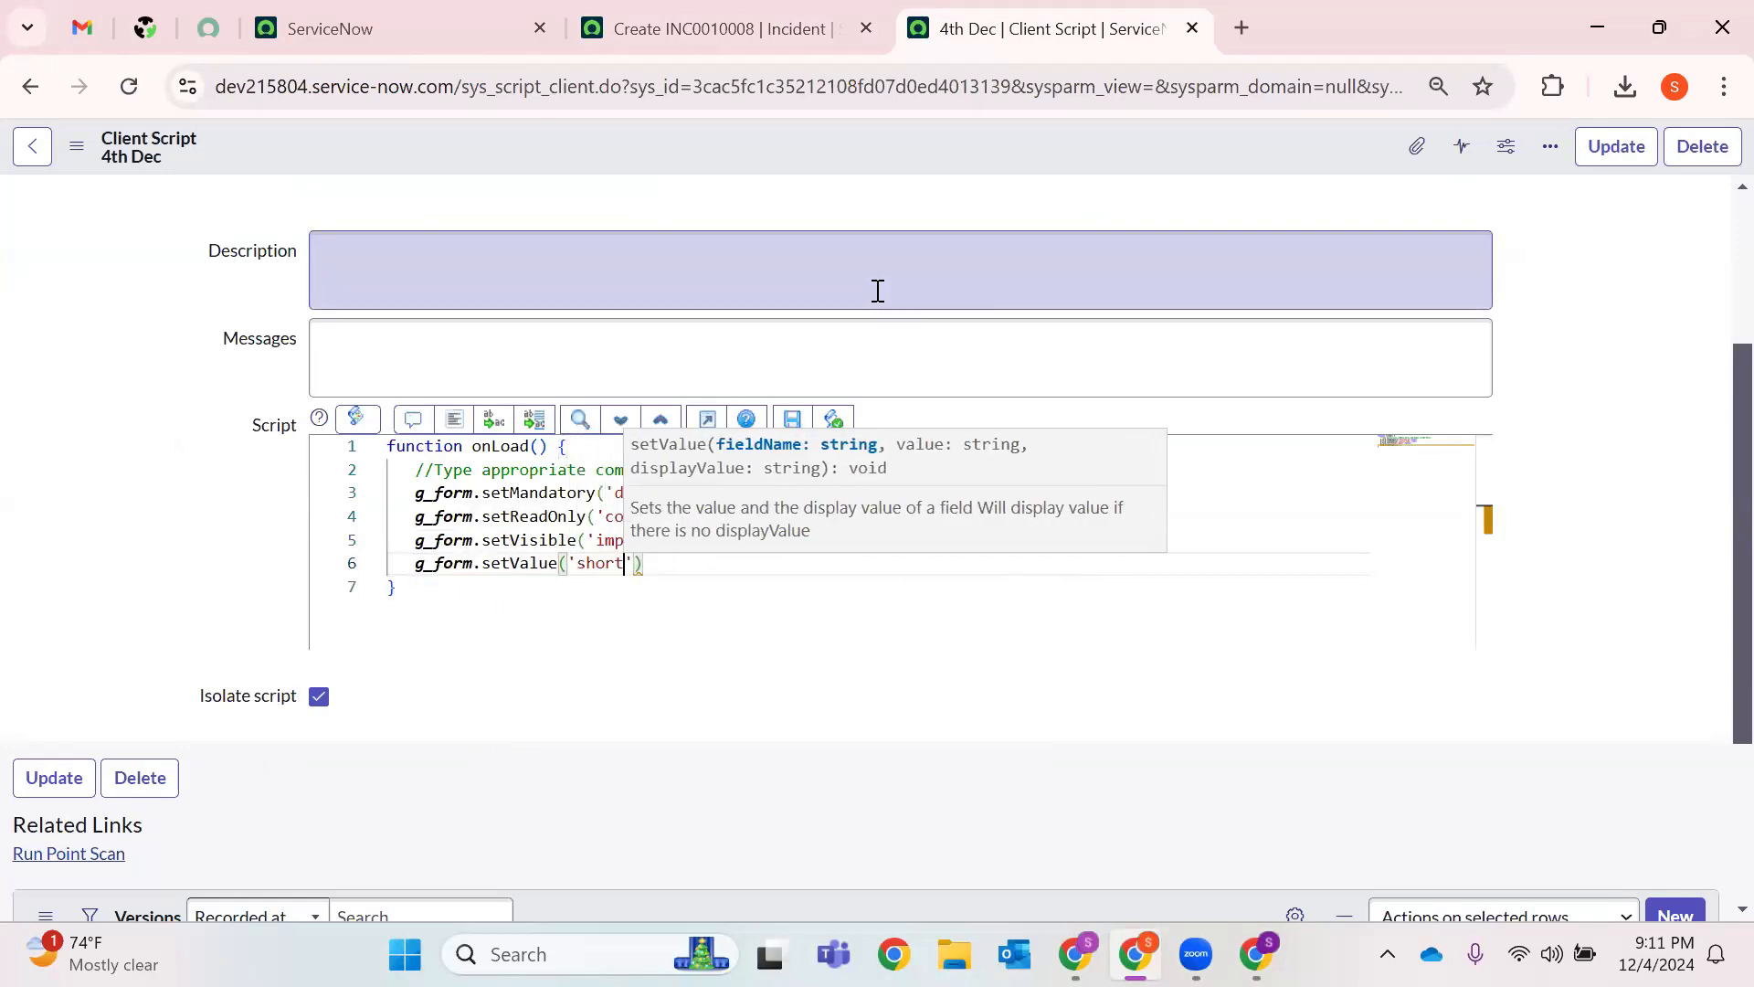
pyautogui.write('escriptio')
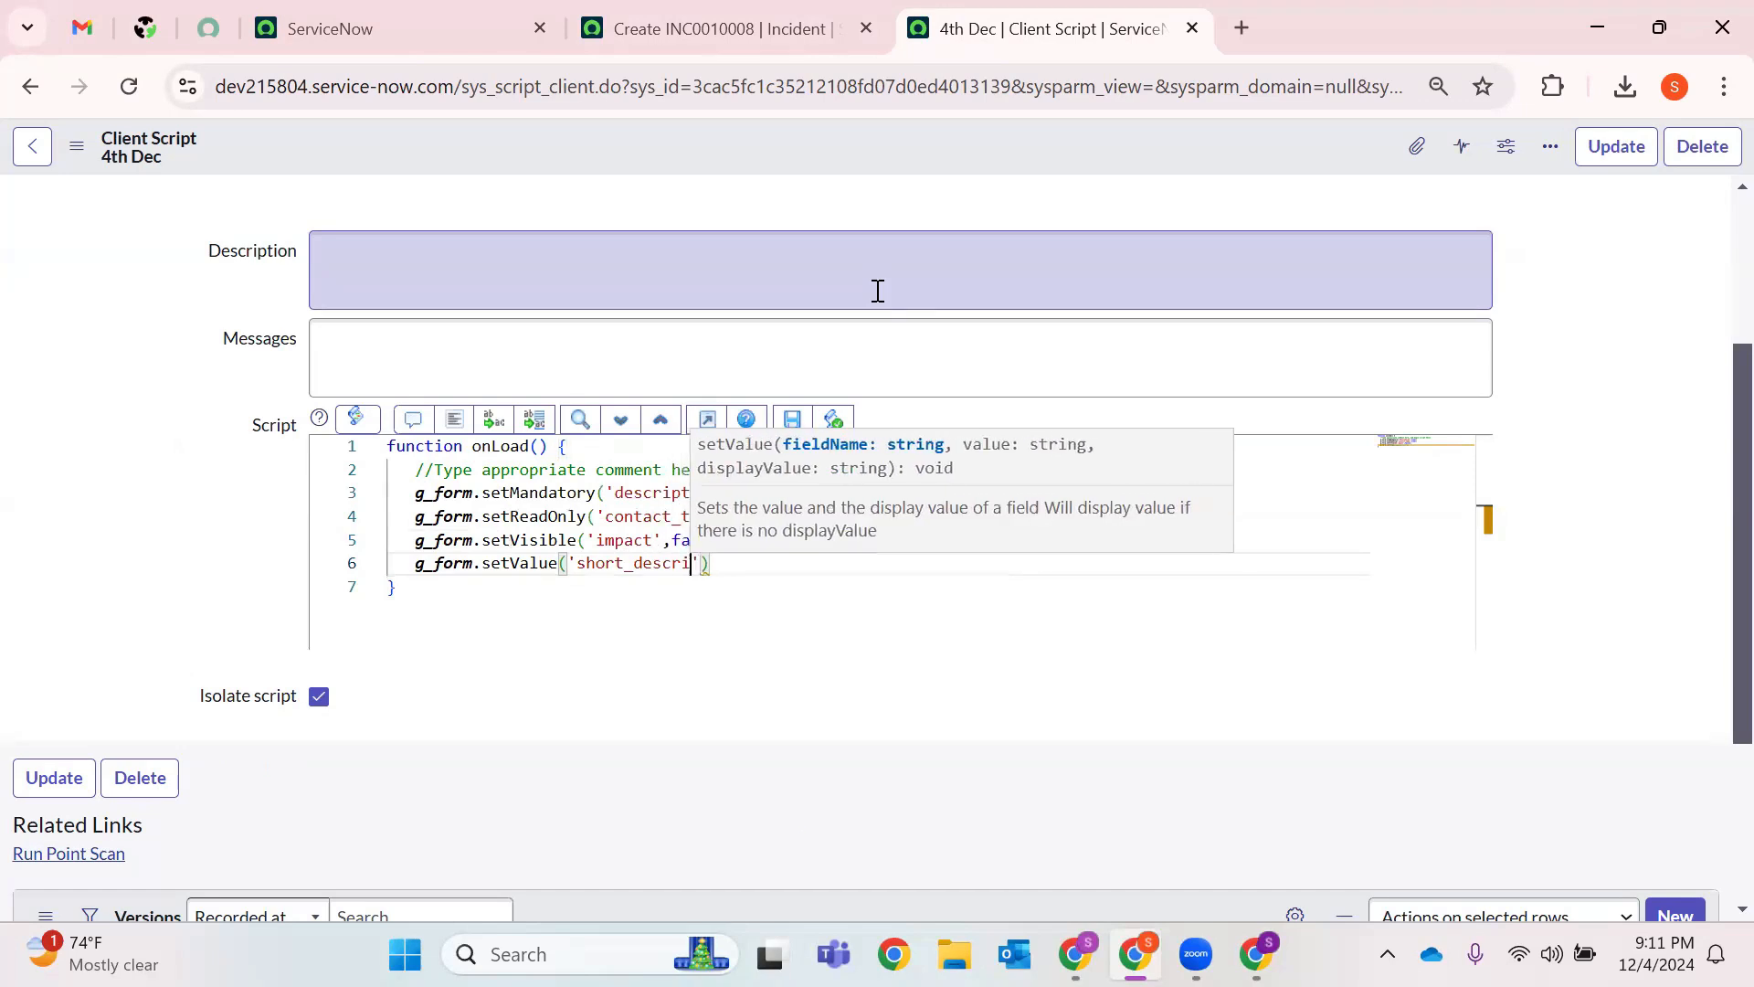
pyautogui.write("n'")
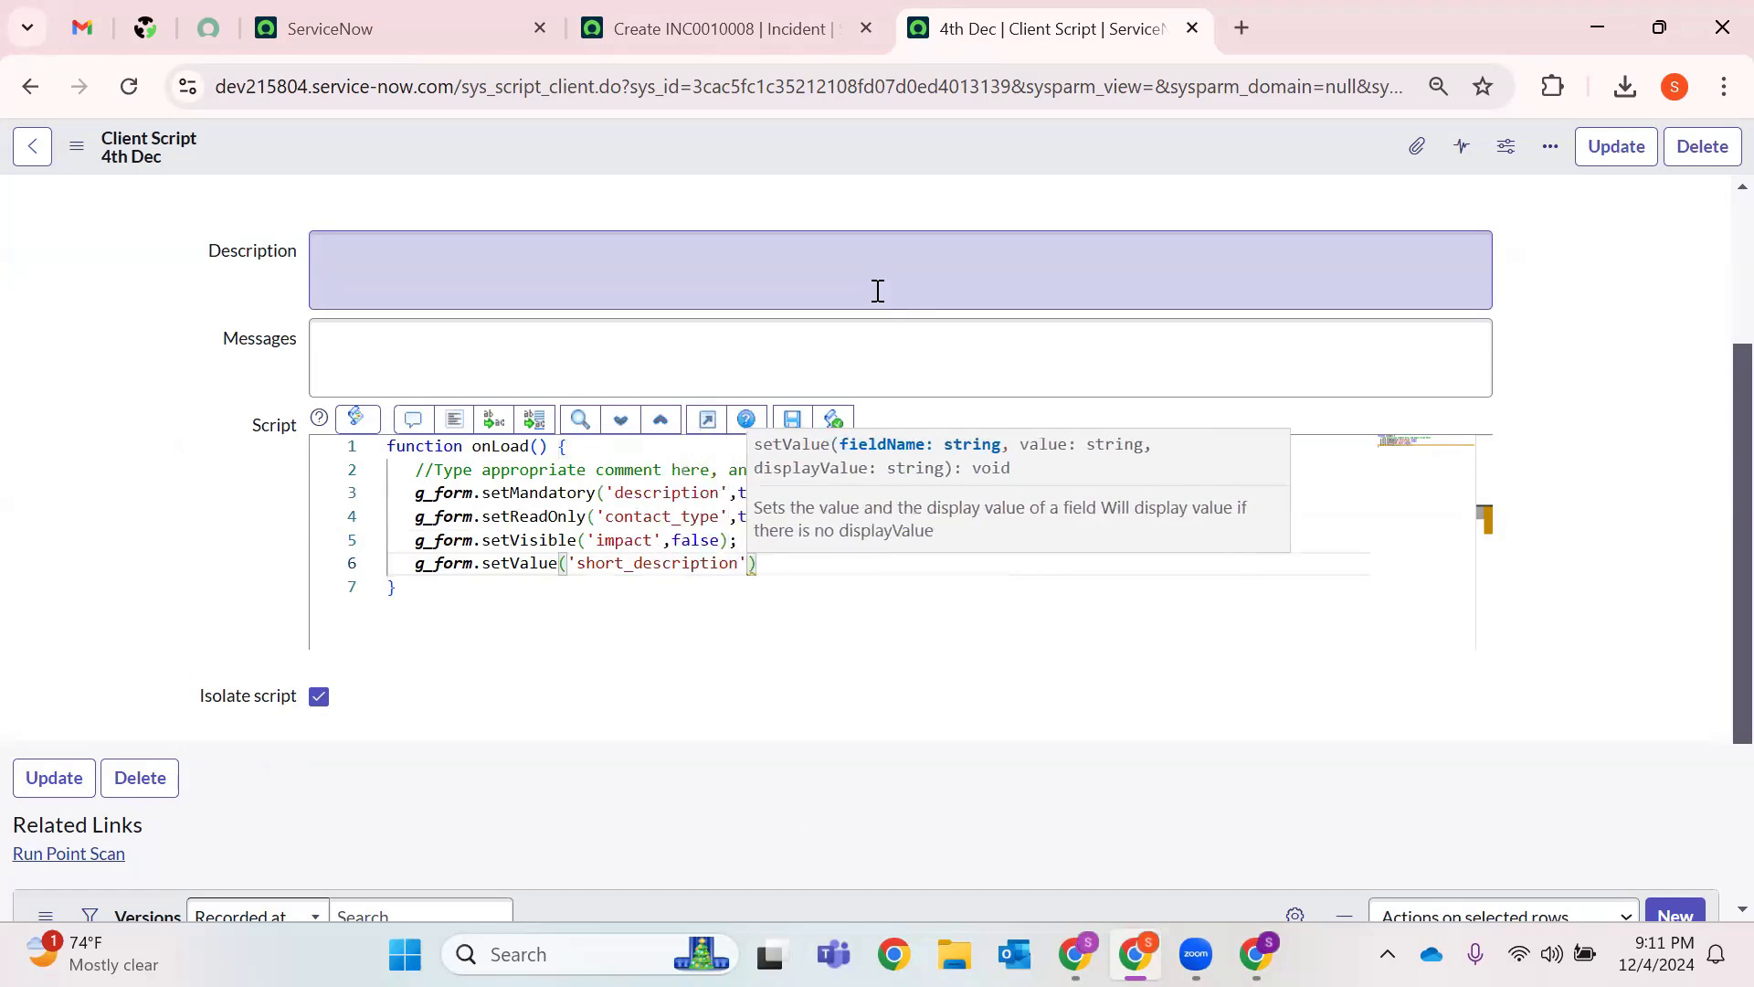
pyautogui.write(",'Today i")
pyautogui.write('s ')
pyautogui.write('Wednes')
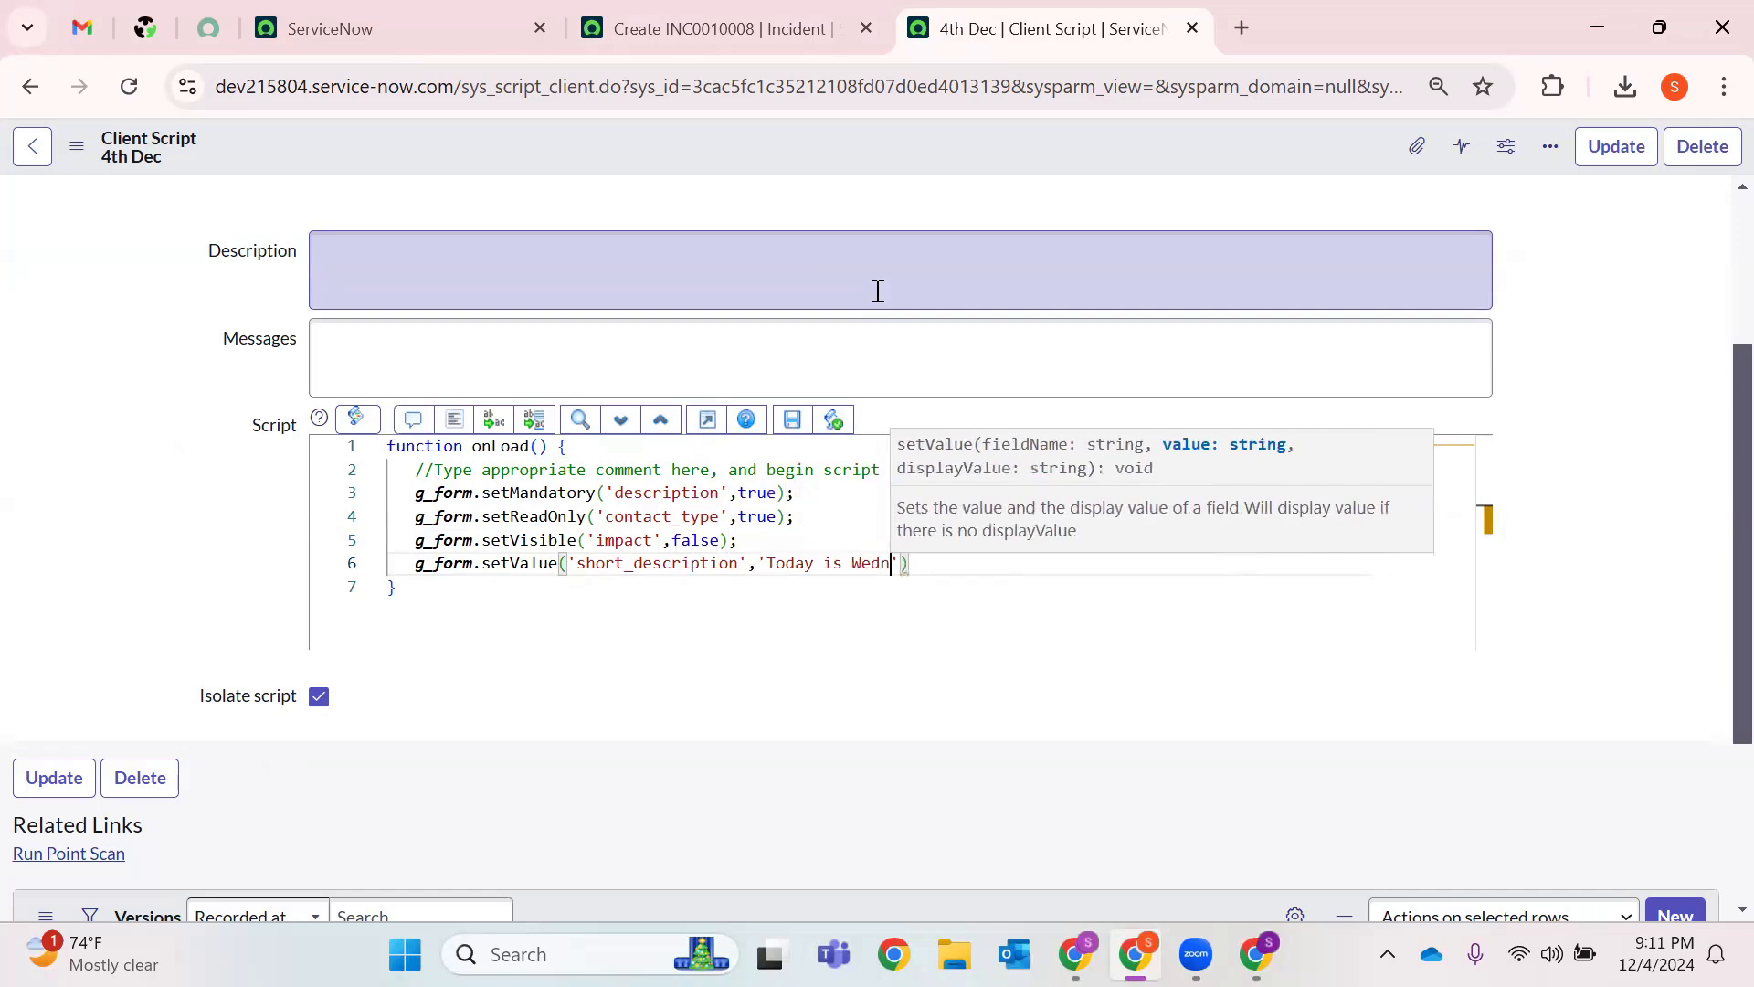
pyautogui.write('day 4')
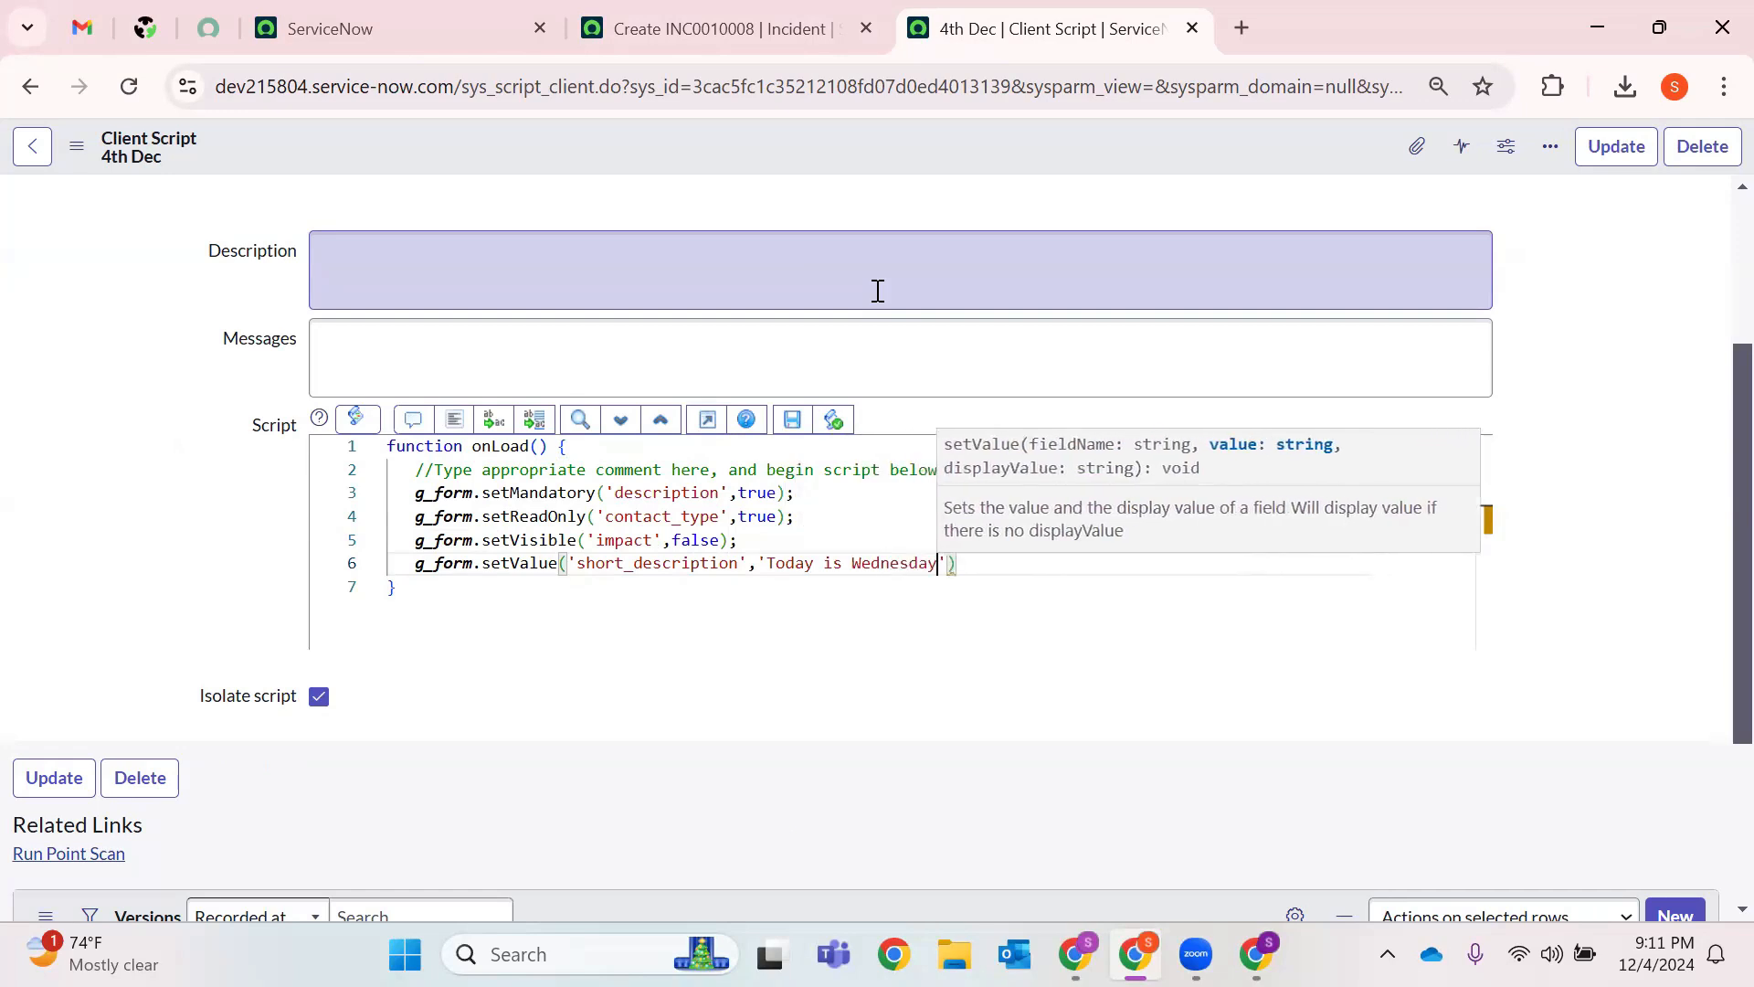
pyautogui.write("th Dec'")
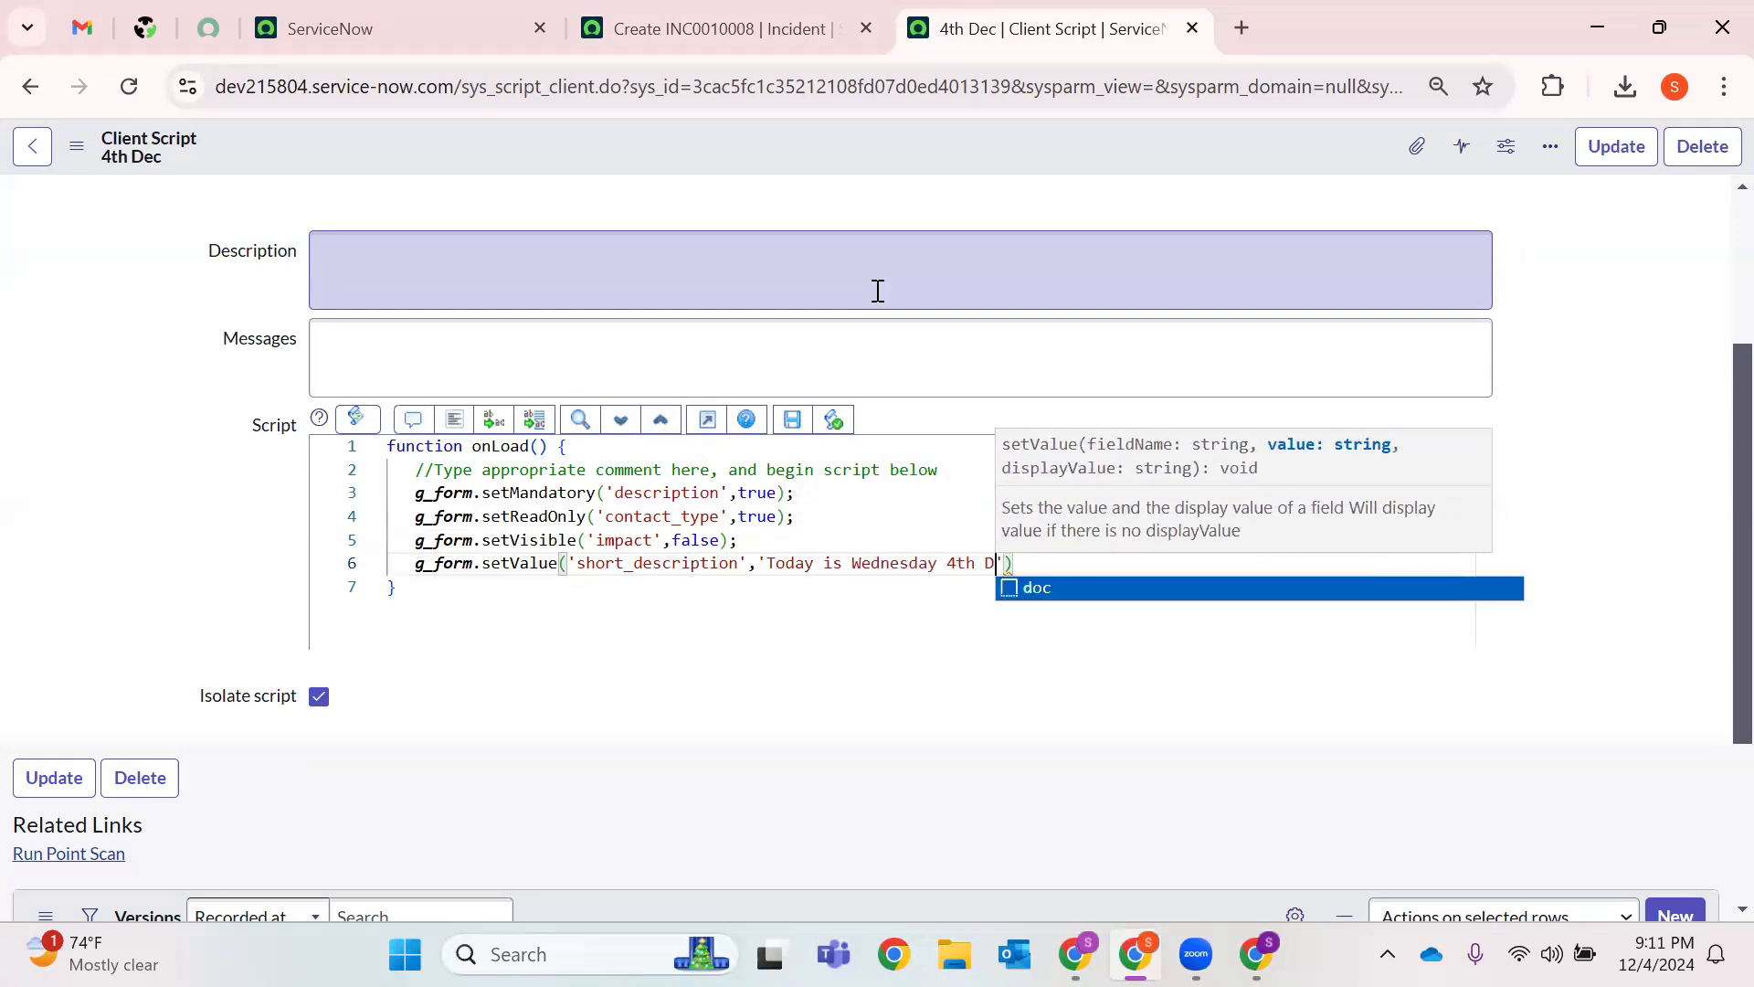
pyautogui.write(');')
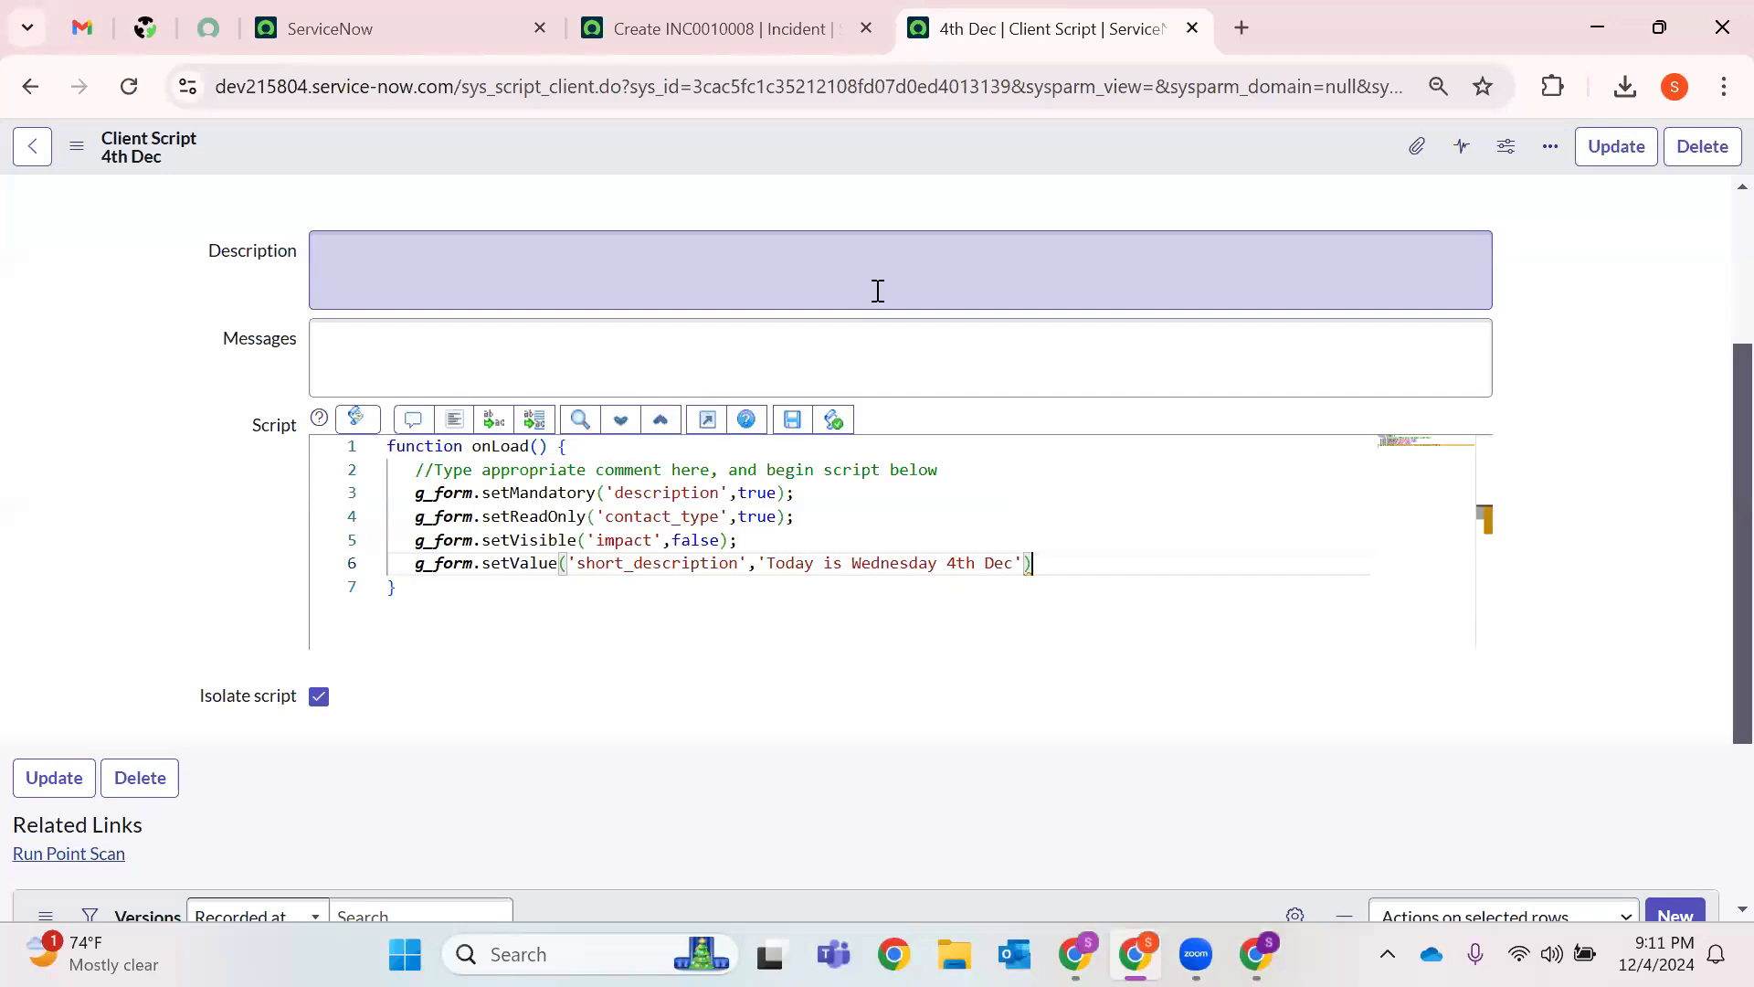
# Save the updated 4th Dec client script and reload the new Incident form.
pyautogui.rightClick(933, 149)
pyautogui.click(1027, 164)
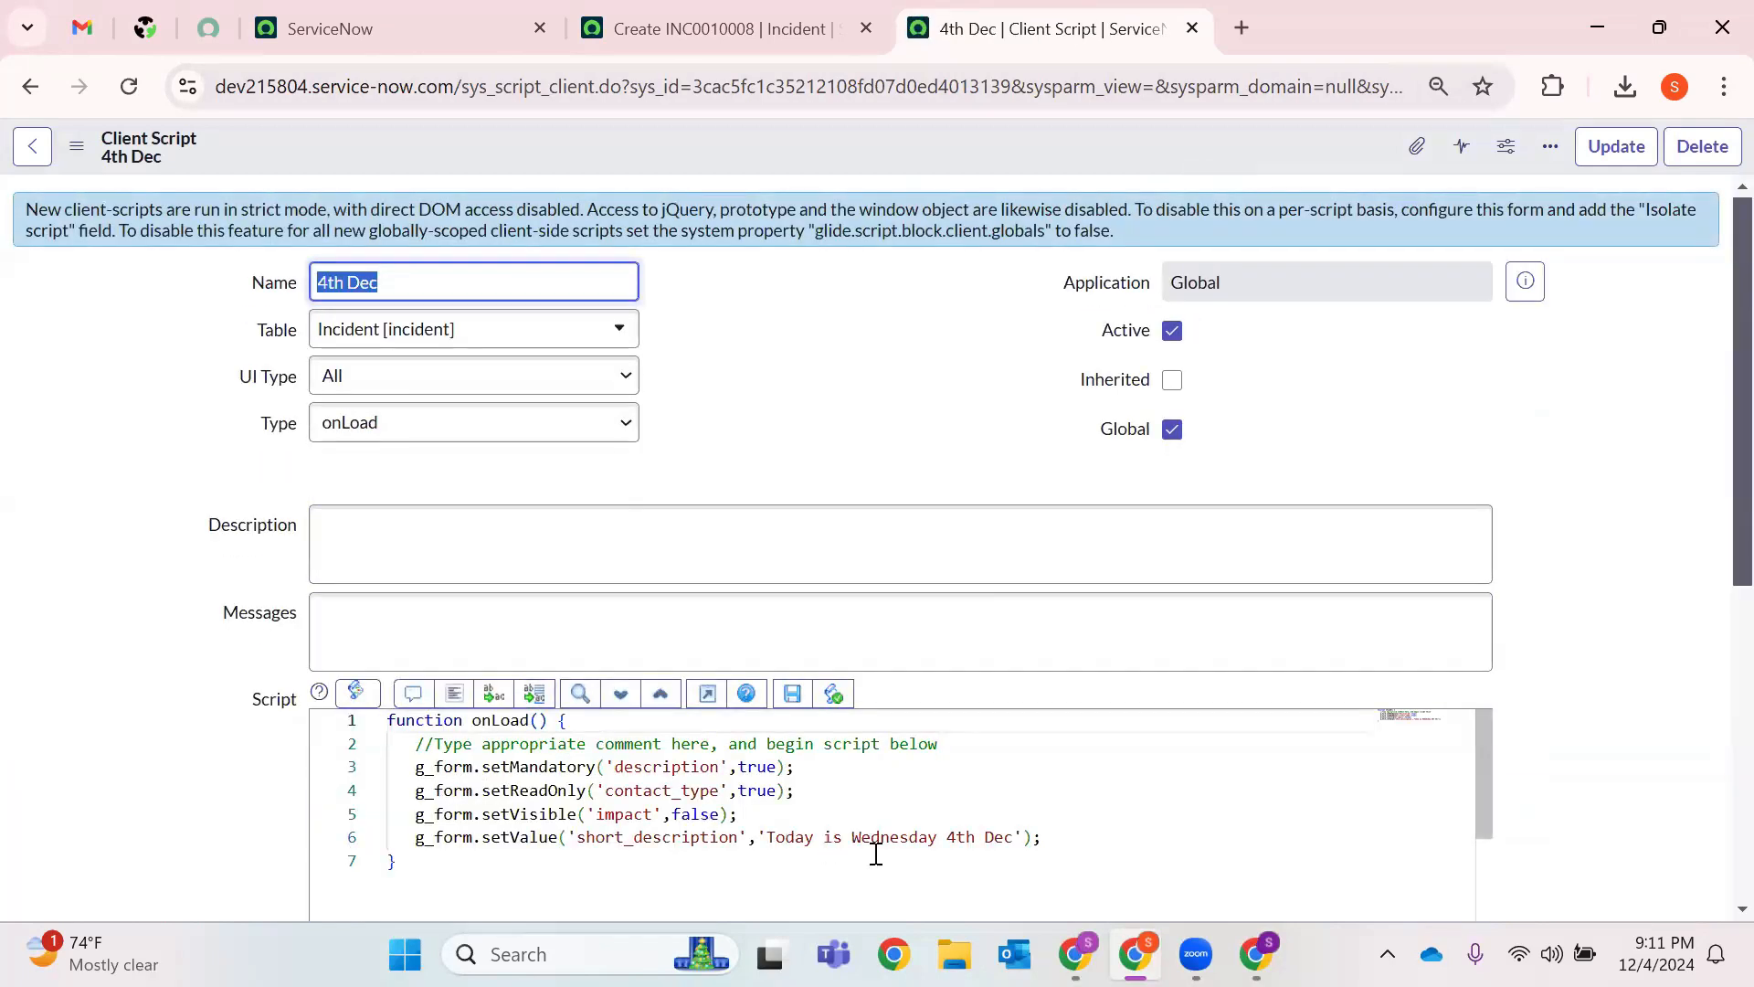
pyautogui.moveTo(1065, 834); pyautogui.dragTo(362, 767)
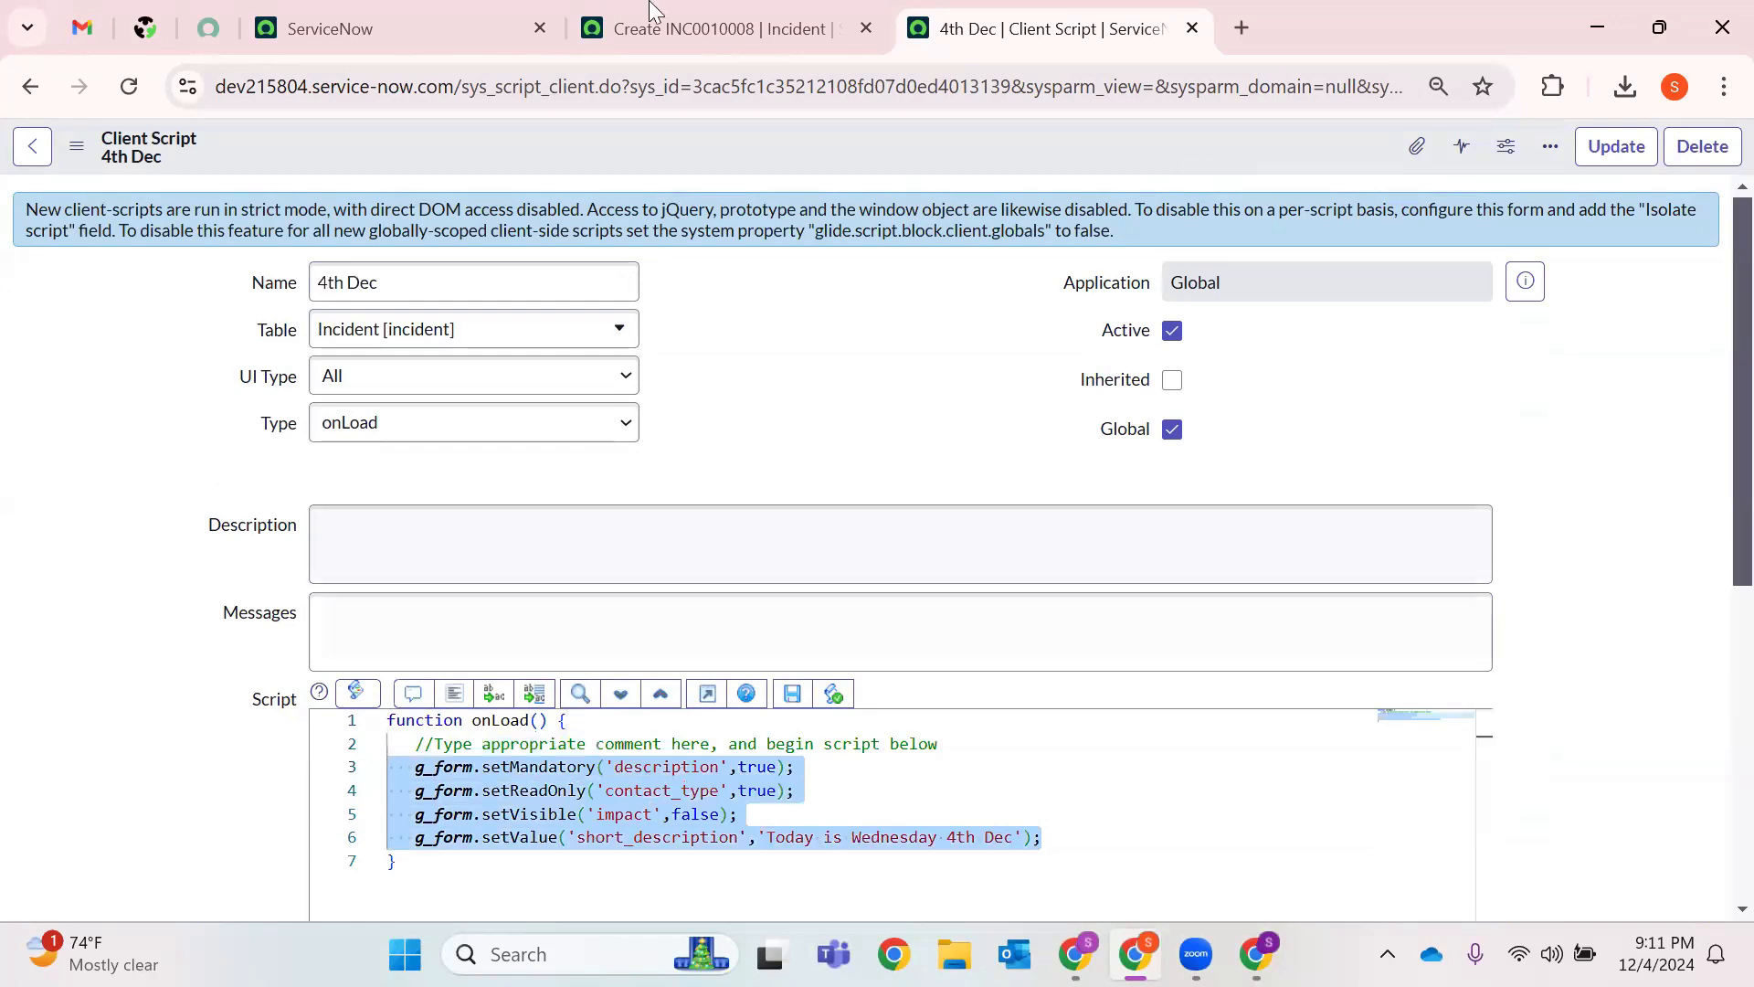
pyautogui.click(713, 29)
pyautogui.click(129, 87)
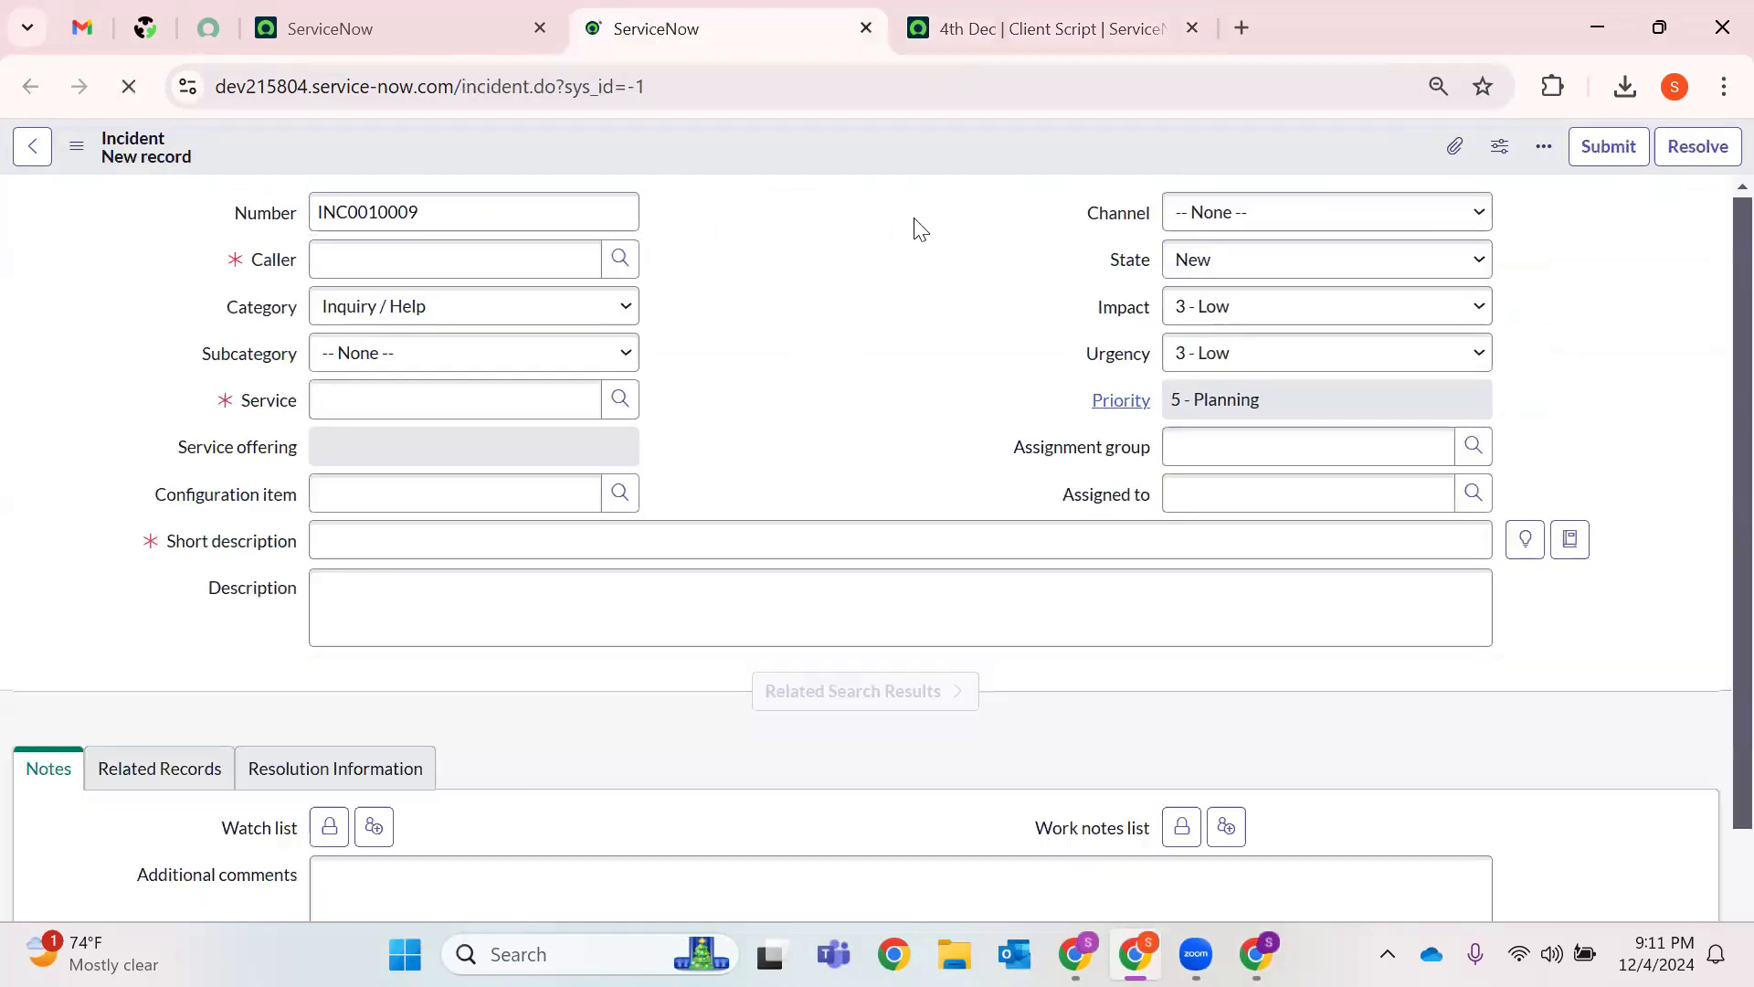
# Check the reloaded form: Short description prefilled, Description mandatory, Impact no longer shown.
pyautogui.click(1113, 11)
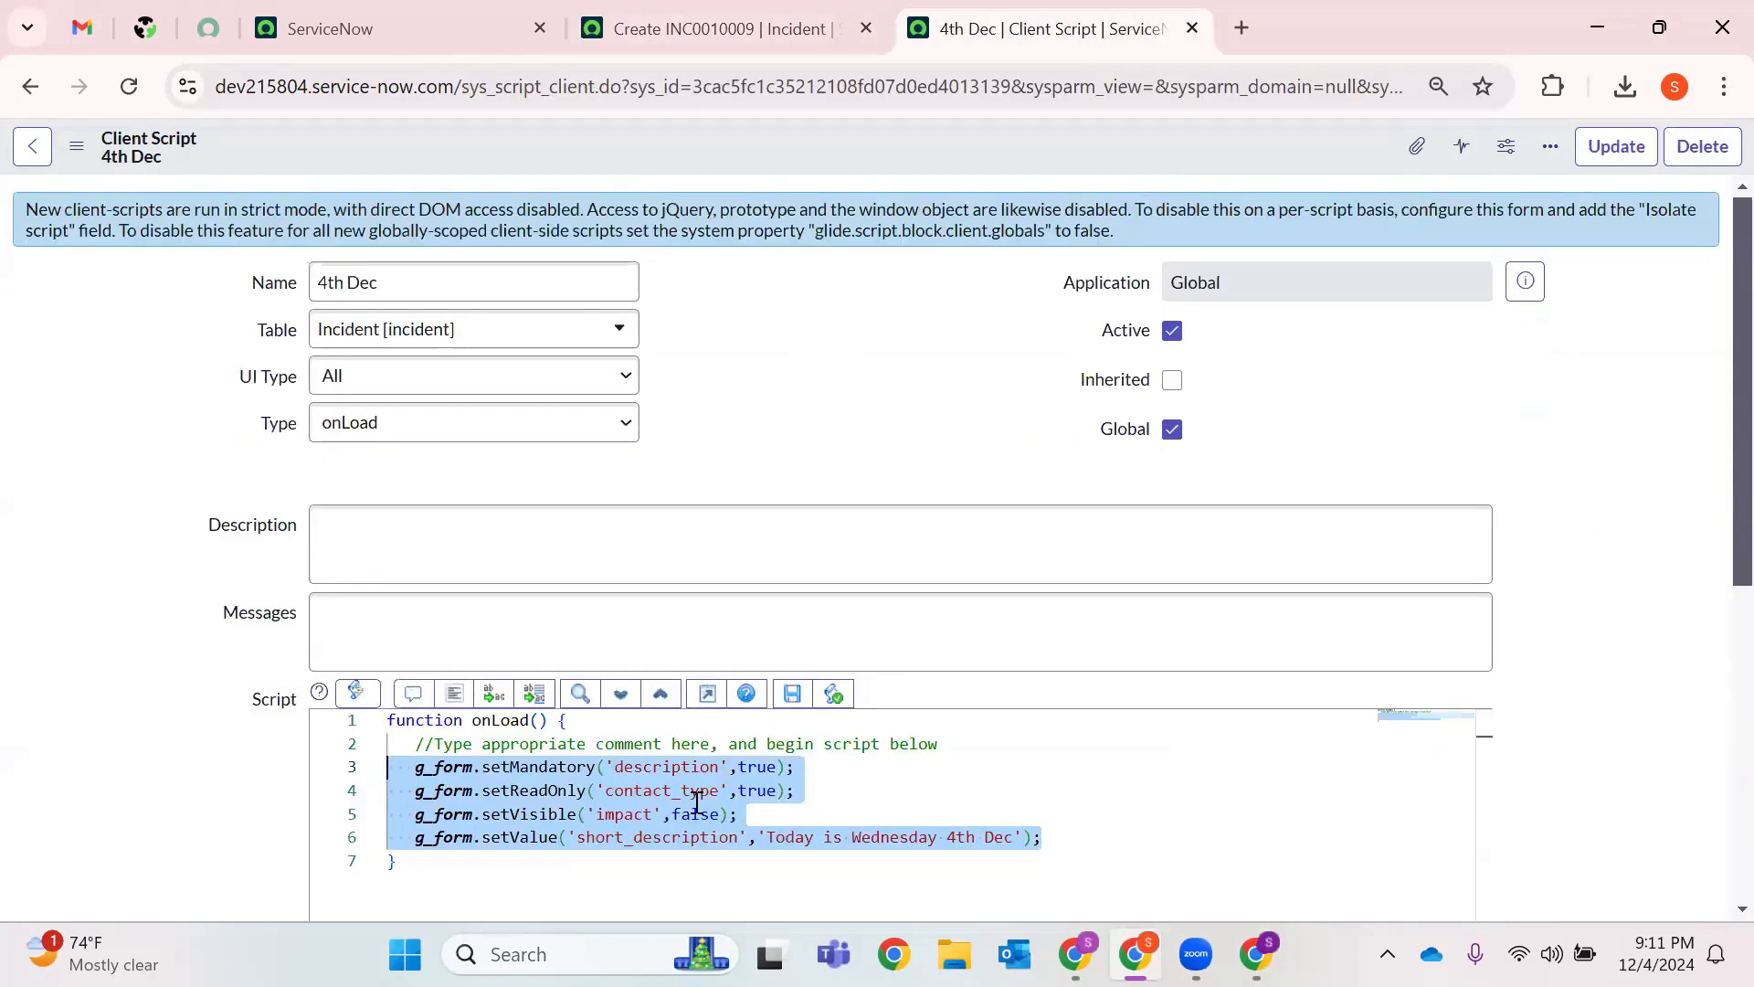
pyautogui.click(783, 14)
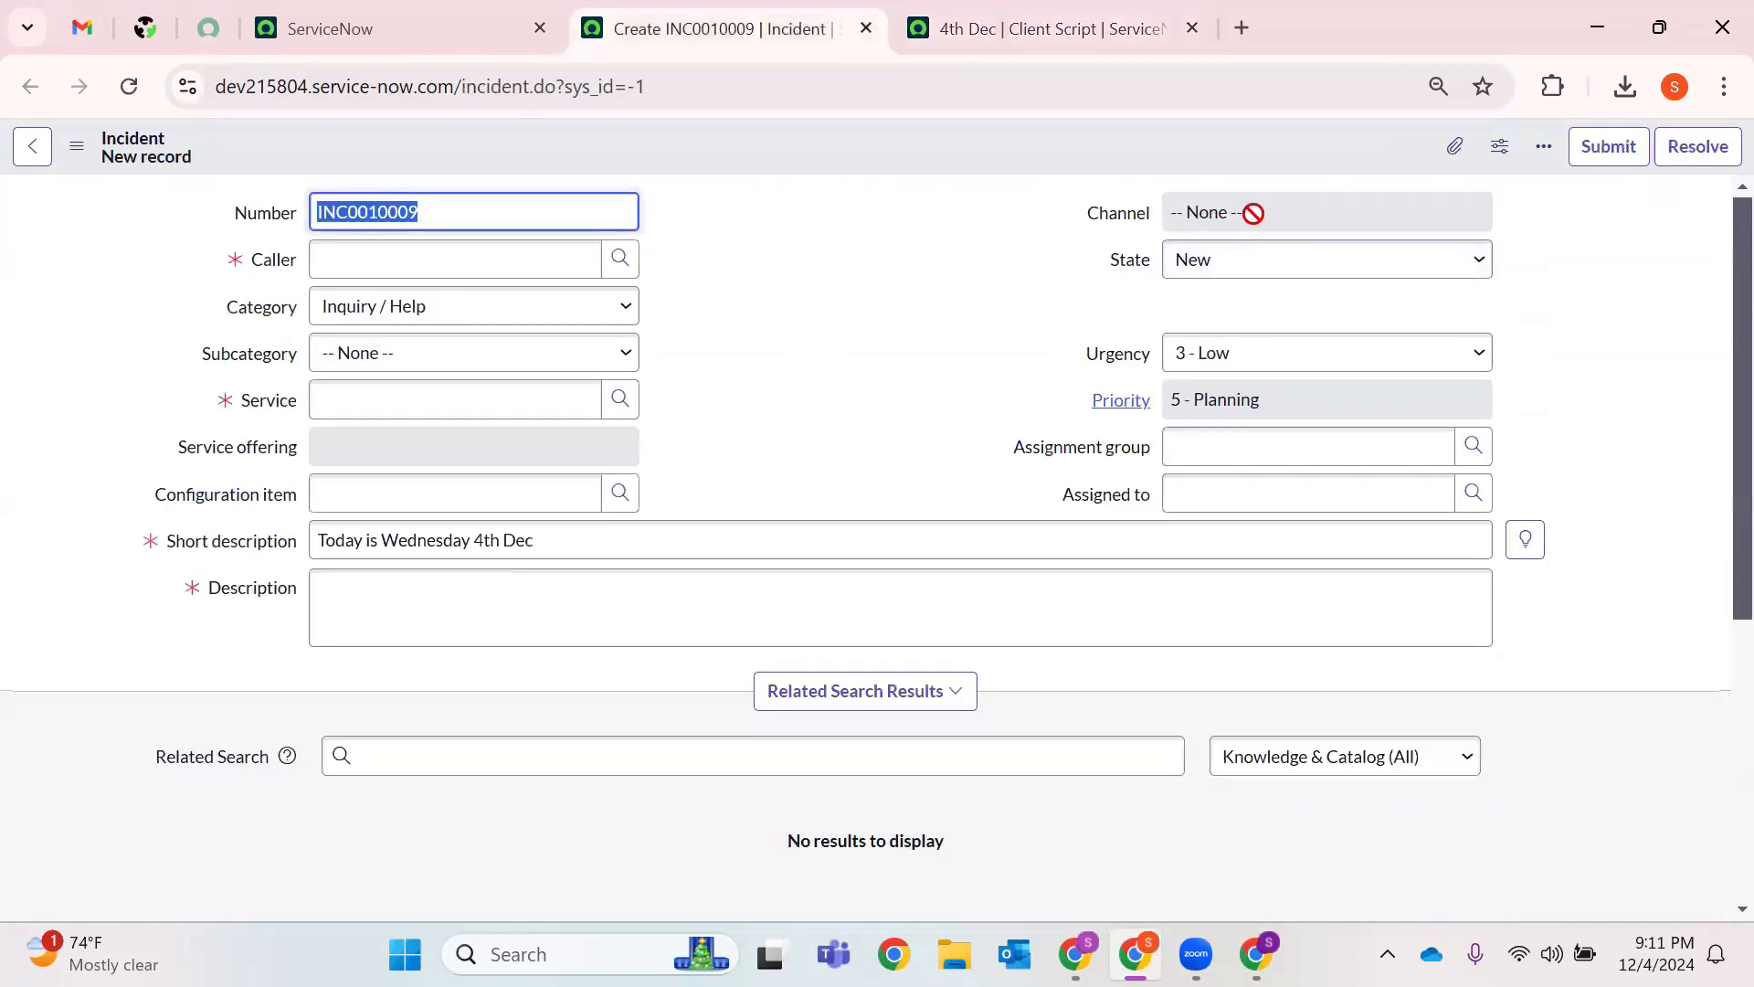
pyautogui.tripleClick(400, 548)
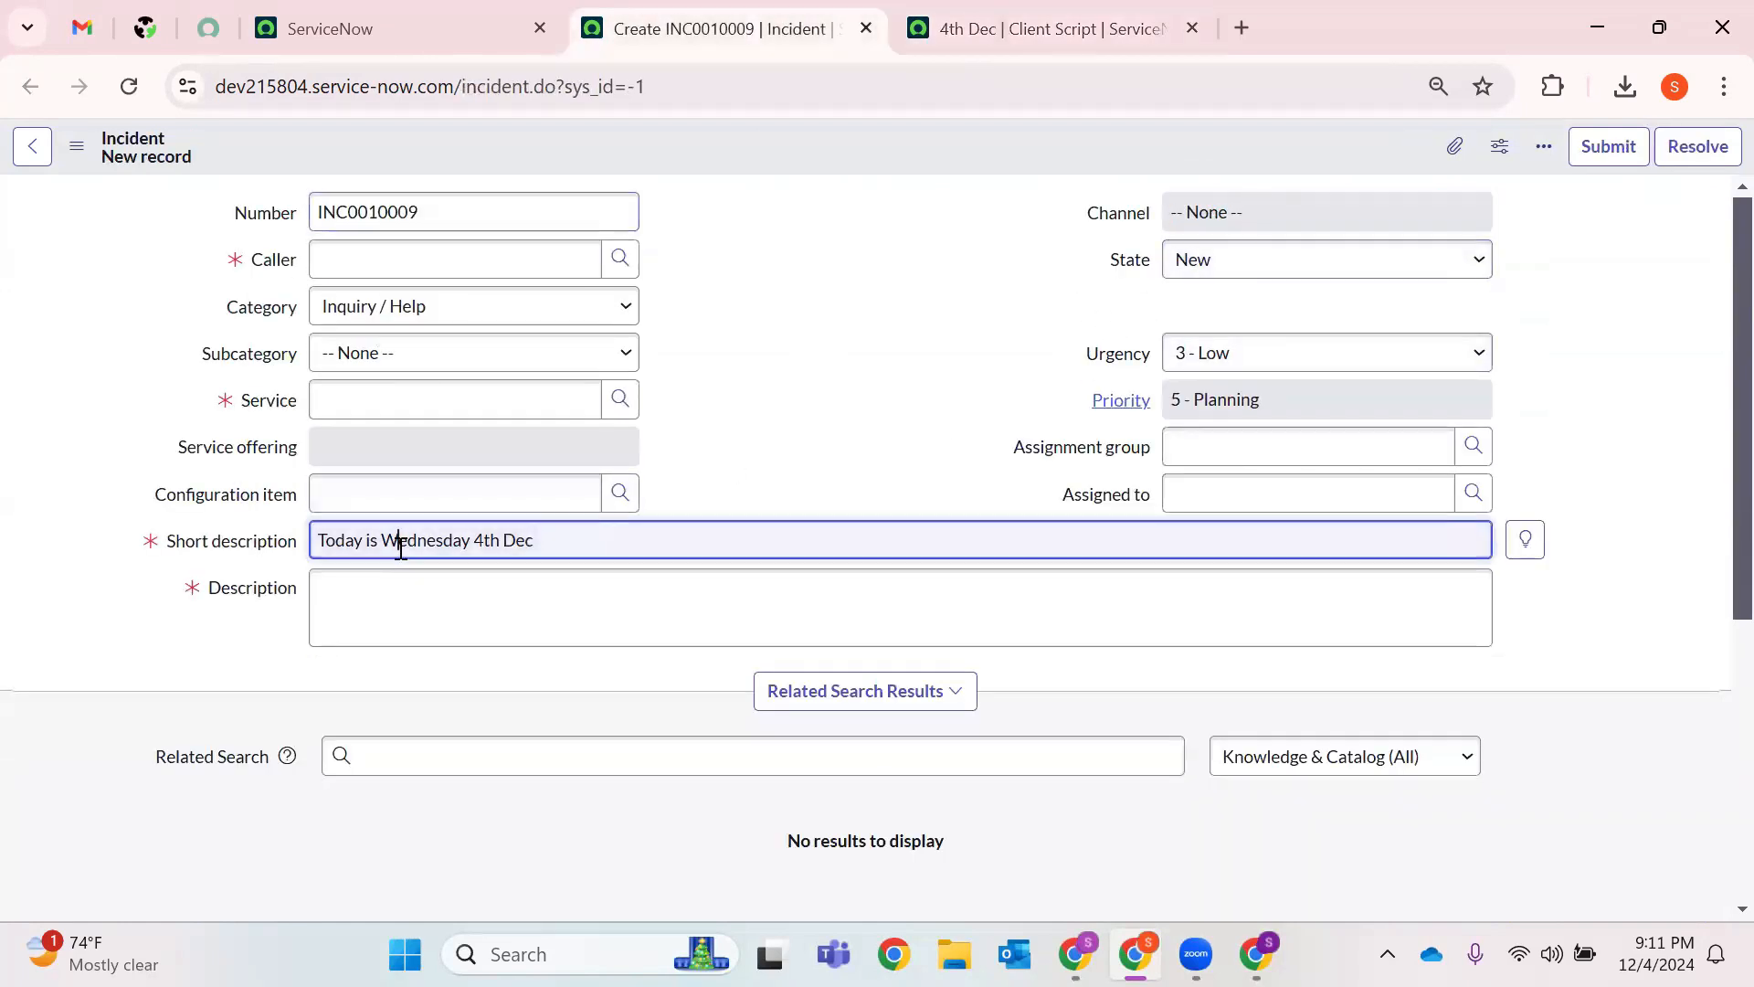
pyautogui.click(397, 605)
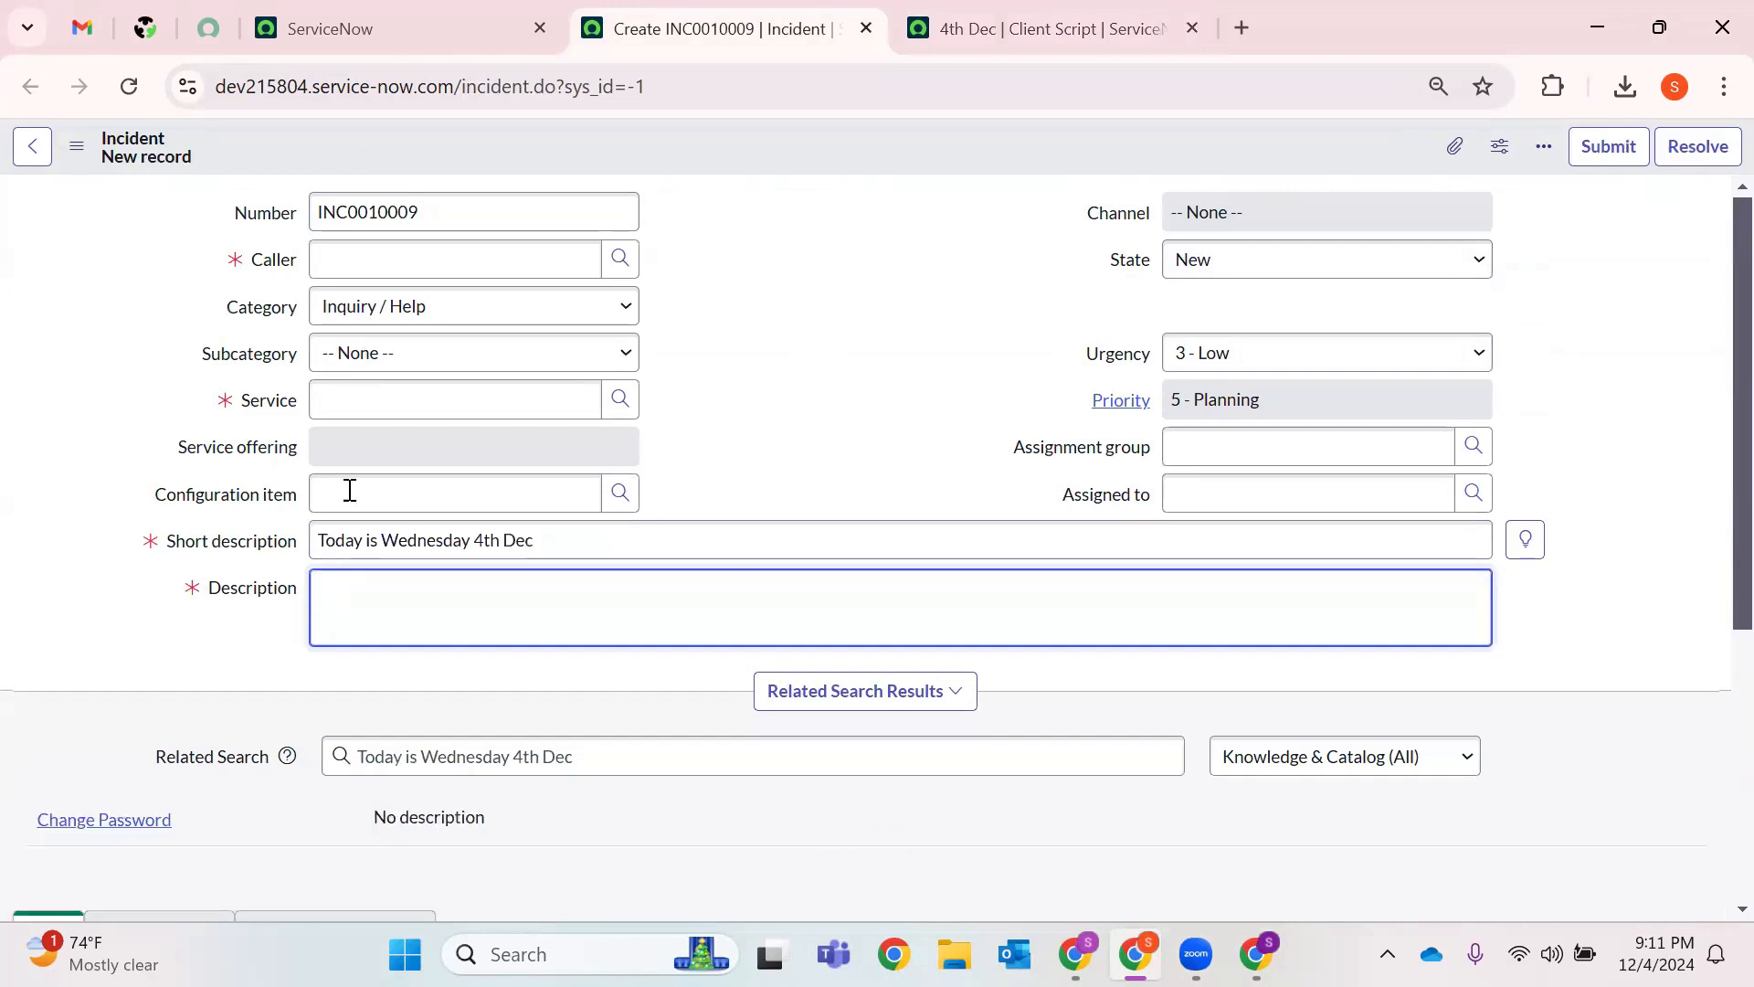
pyautogui.moveTo(222, 408); pyautogui.dragTo(674, 458)
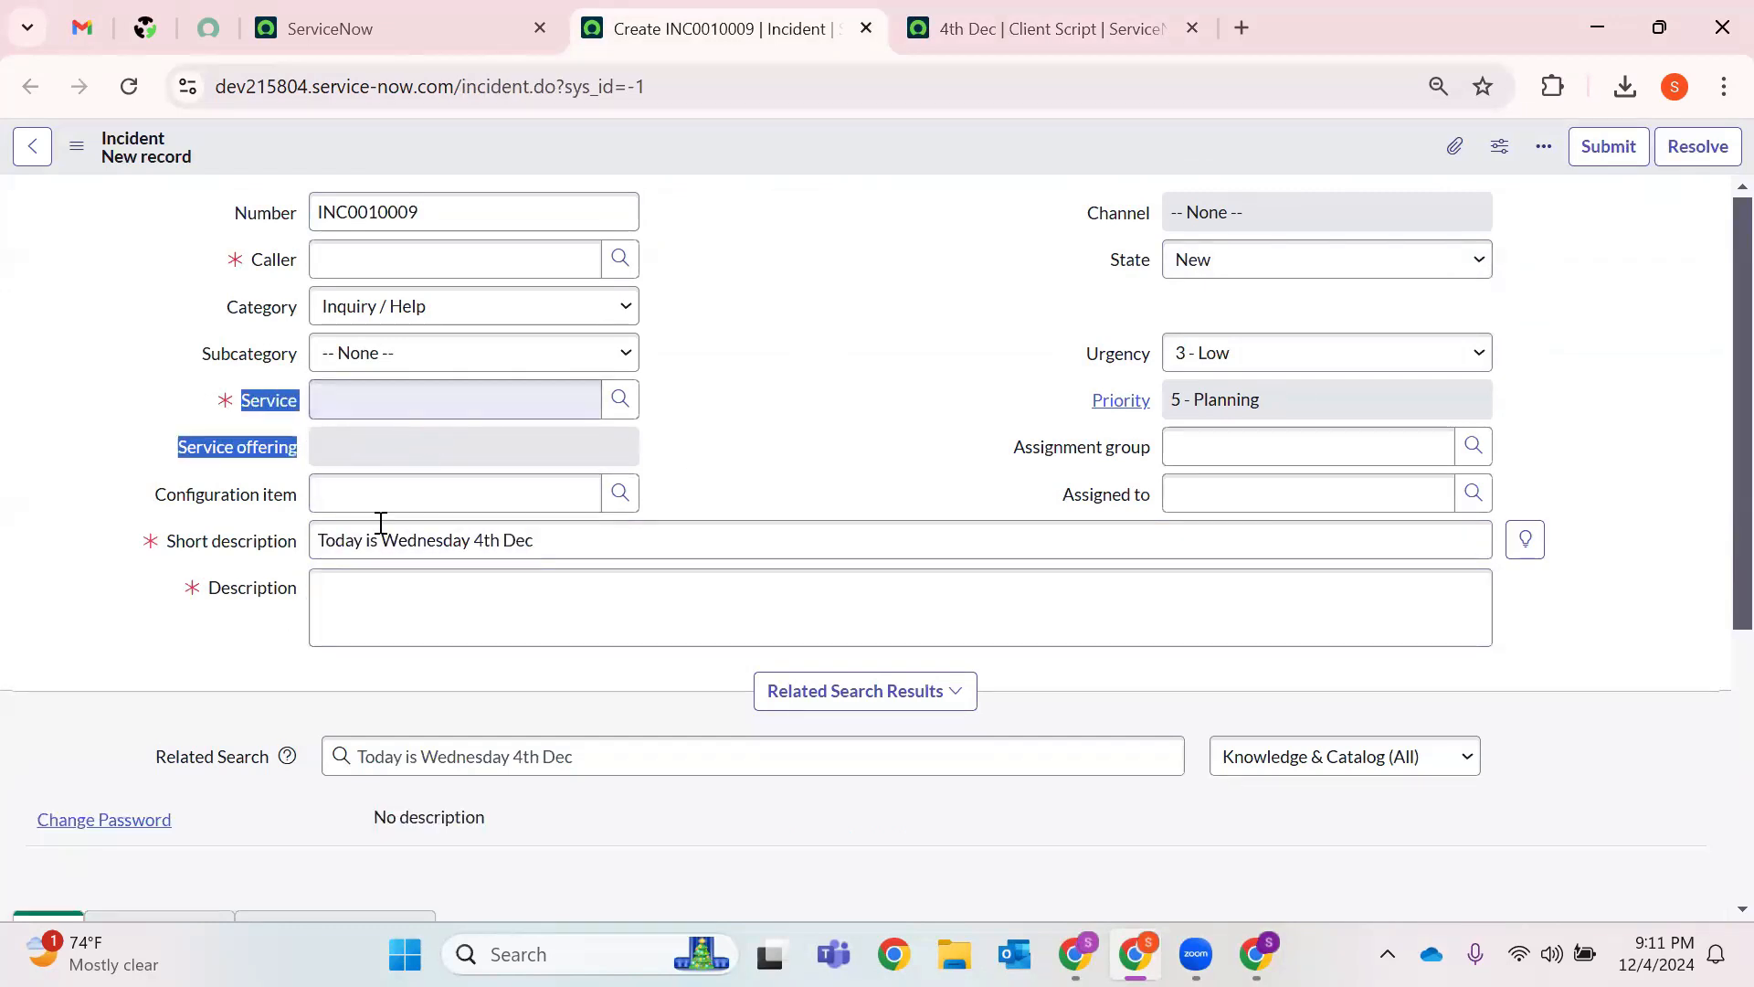
pyautogui.click(194, 589)
pyautogui.moveTo(900, 493); pyautogui.dragTo(971, 195)
pyautogui.click(967, 201)
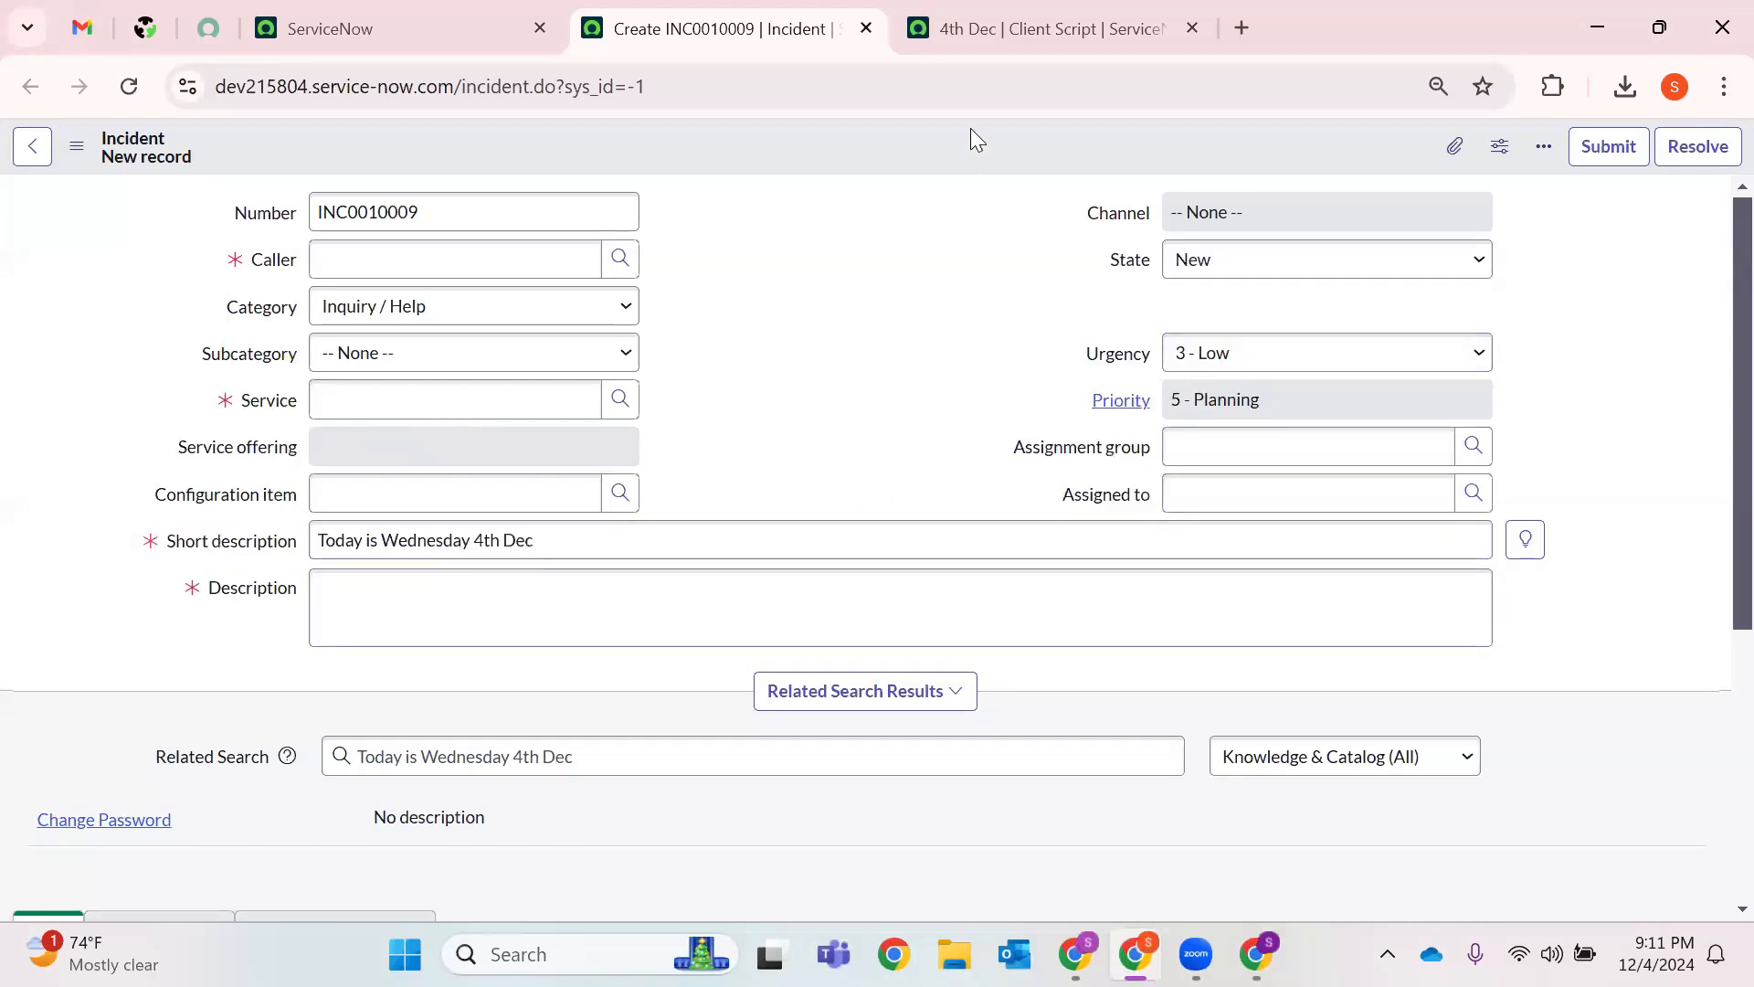
pyautogui.click(1010, 28)
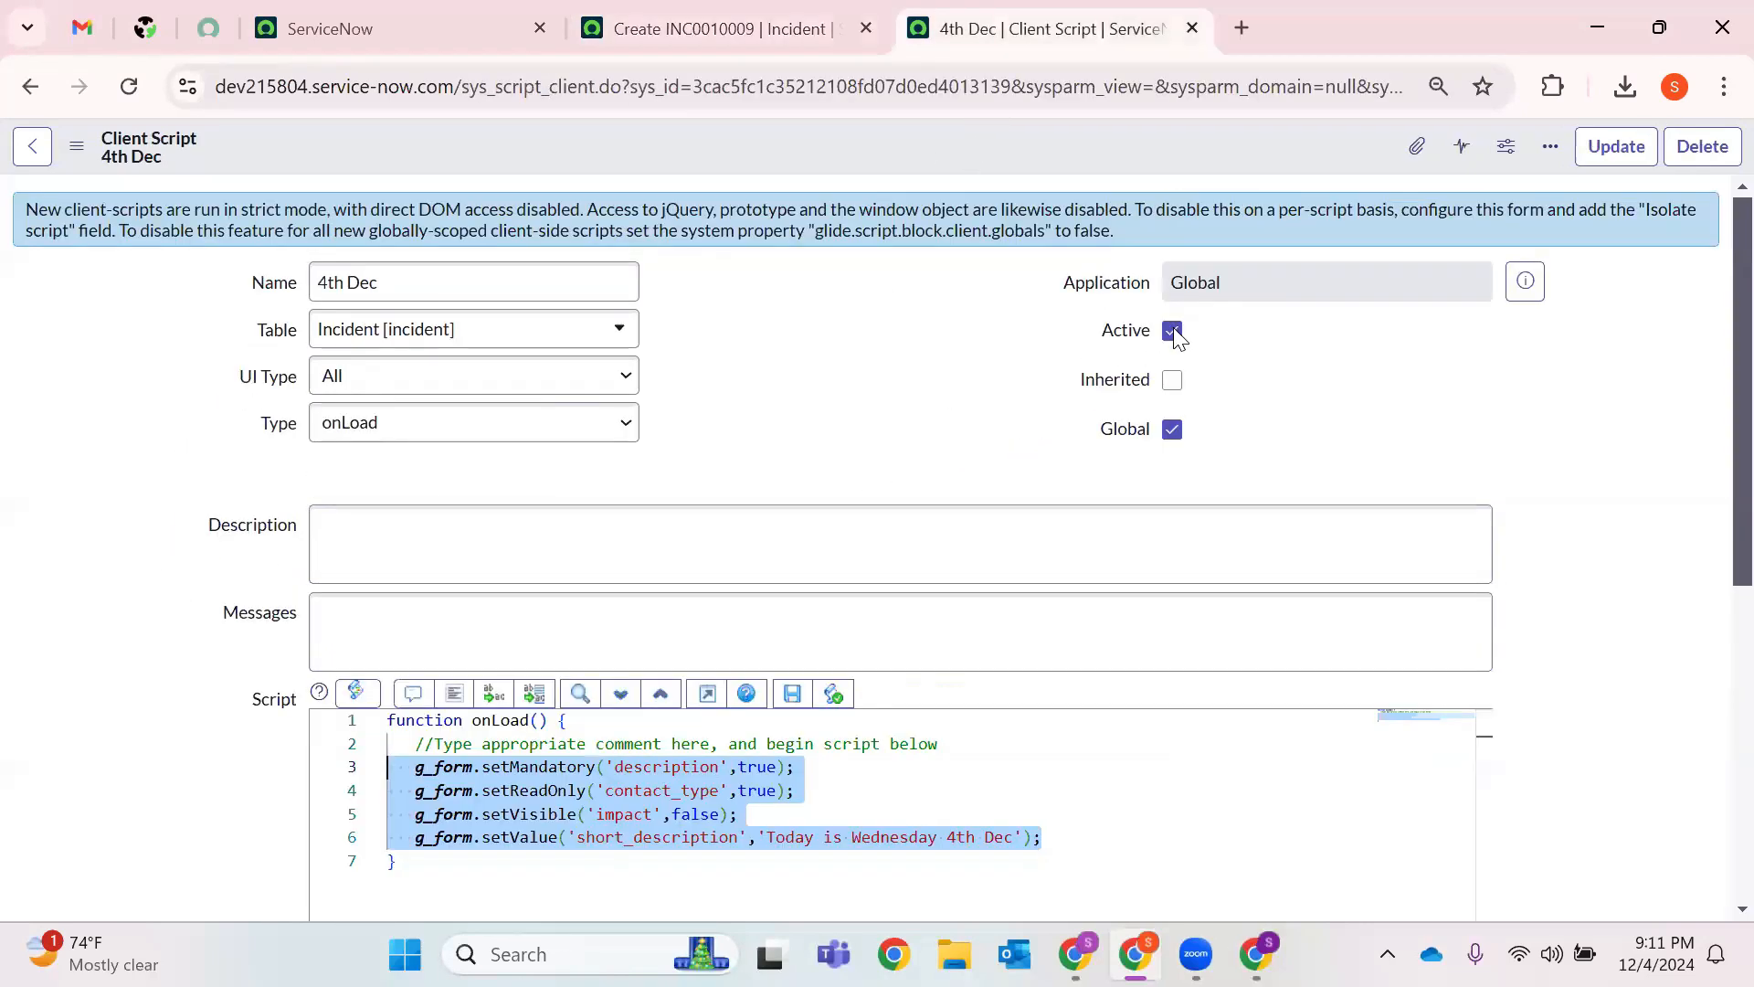
# Uncheck Active on the 4th Dec client script, update it, and reload the incident form.
pyautogui.click(1173, 333)
pyautogui.click(1614, 146)
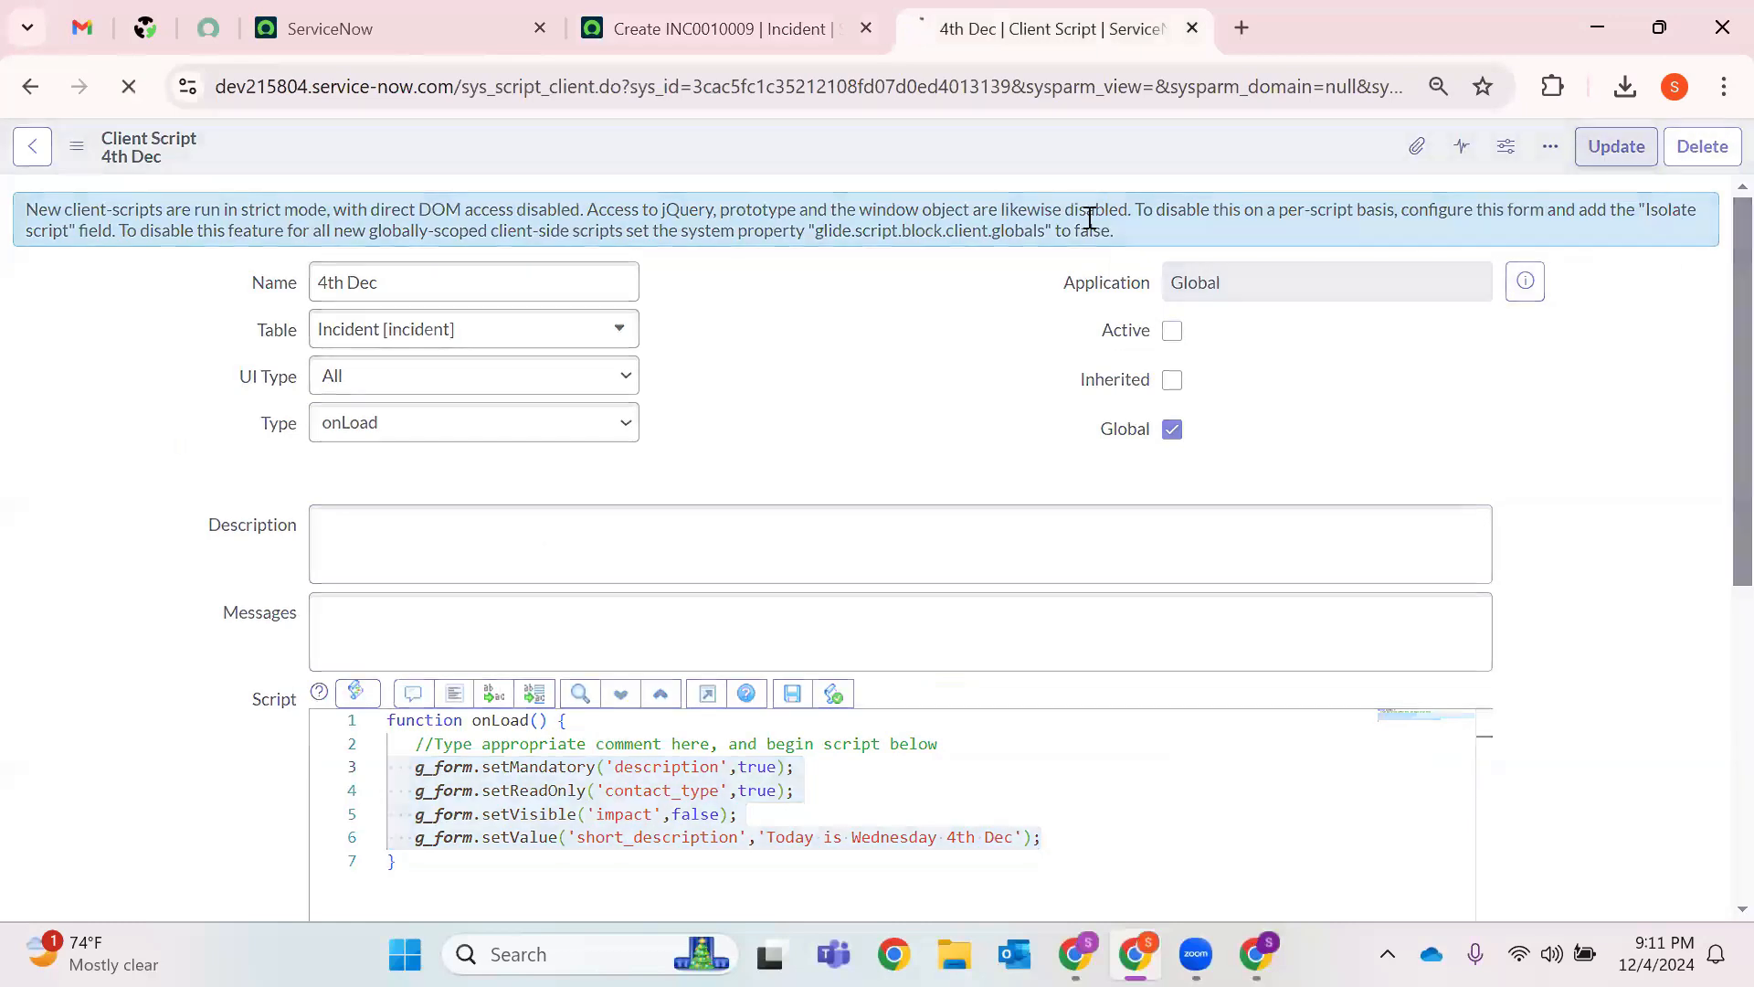
pyautogui.click(749, 30)
pyautogui.click(129, 88)
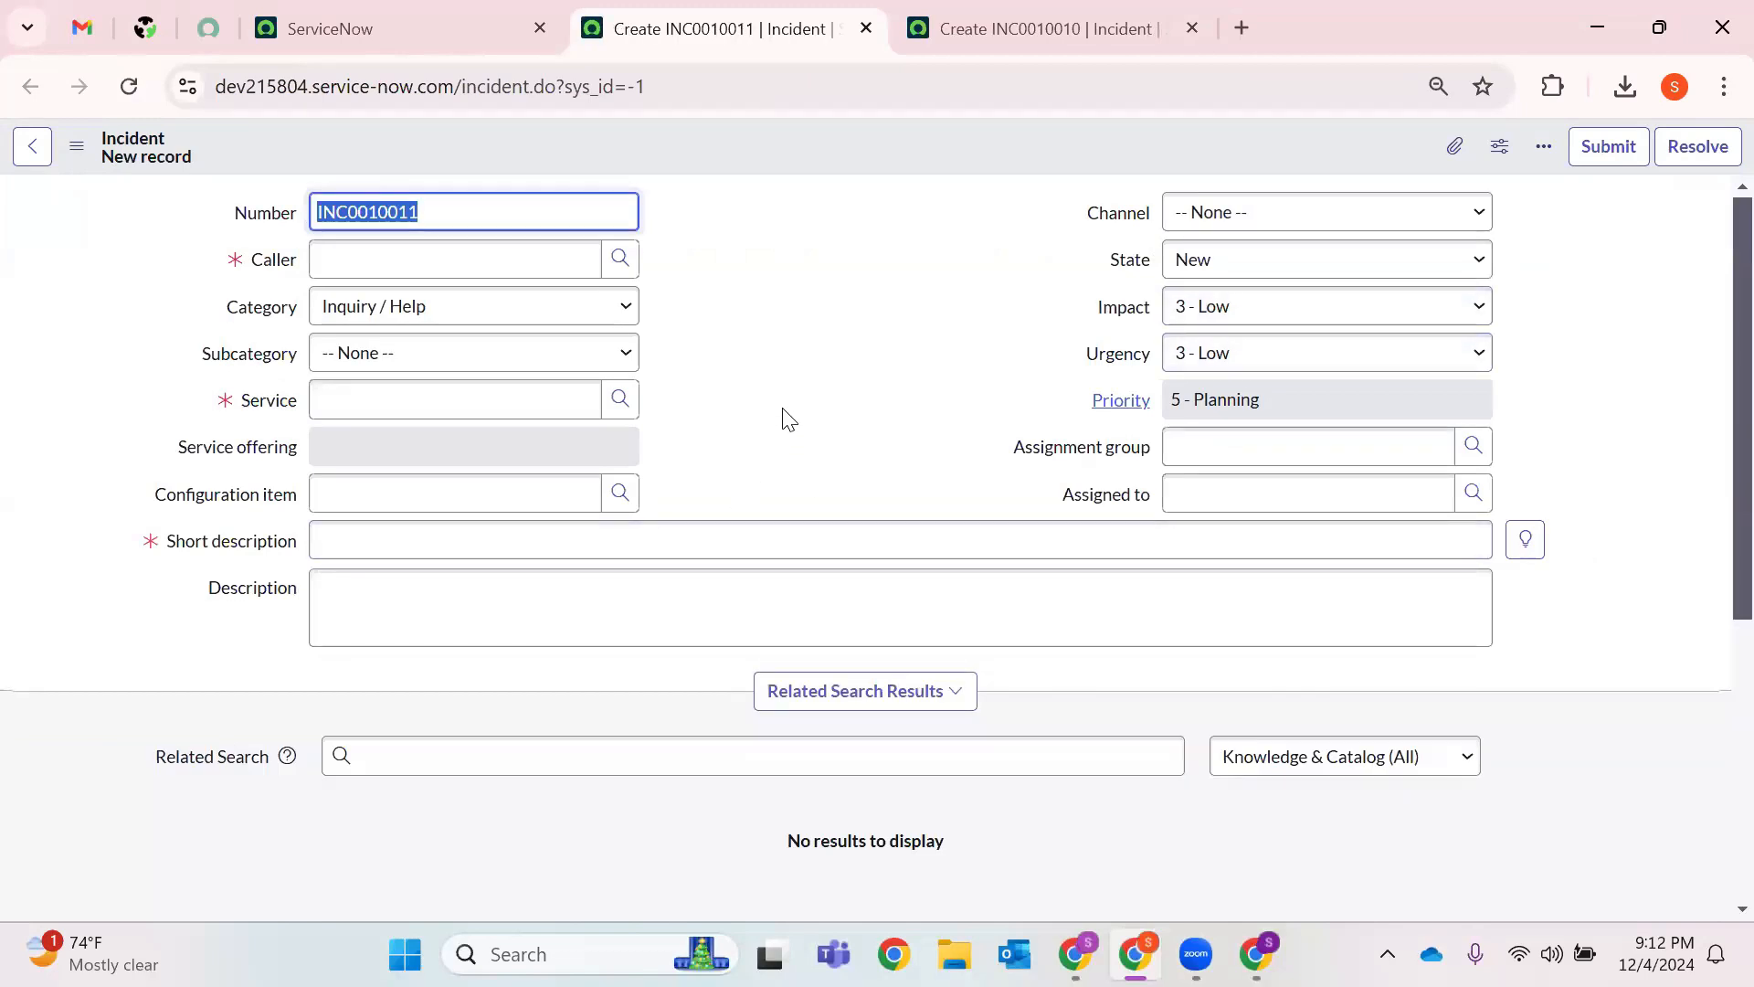
pyautogui.click(1043, 20)
# Return to the new INC0010011 incident form.
pyautogui.click(774, 16)
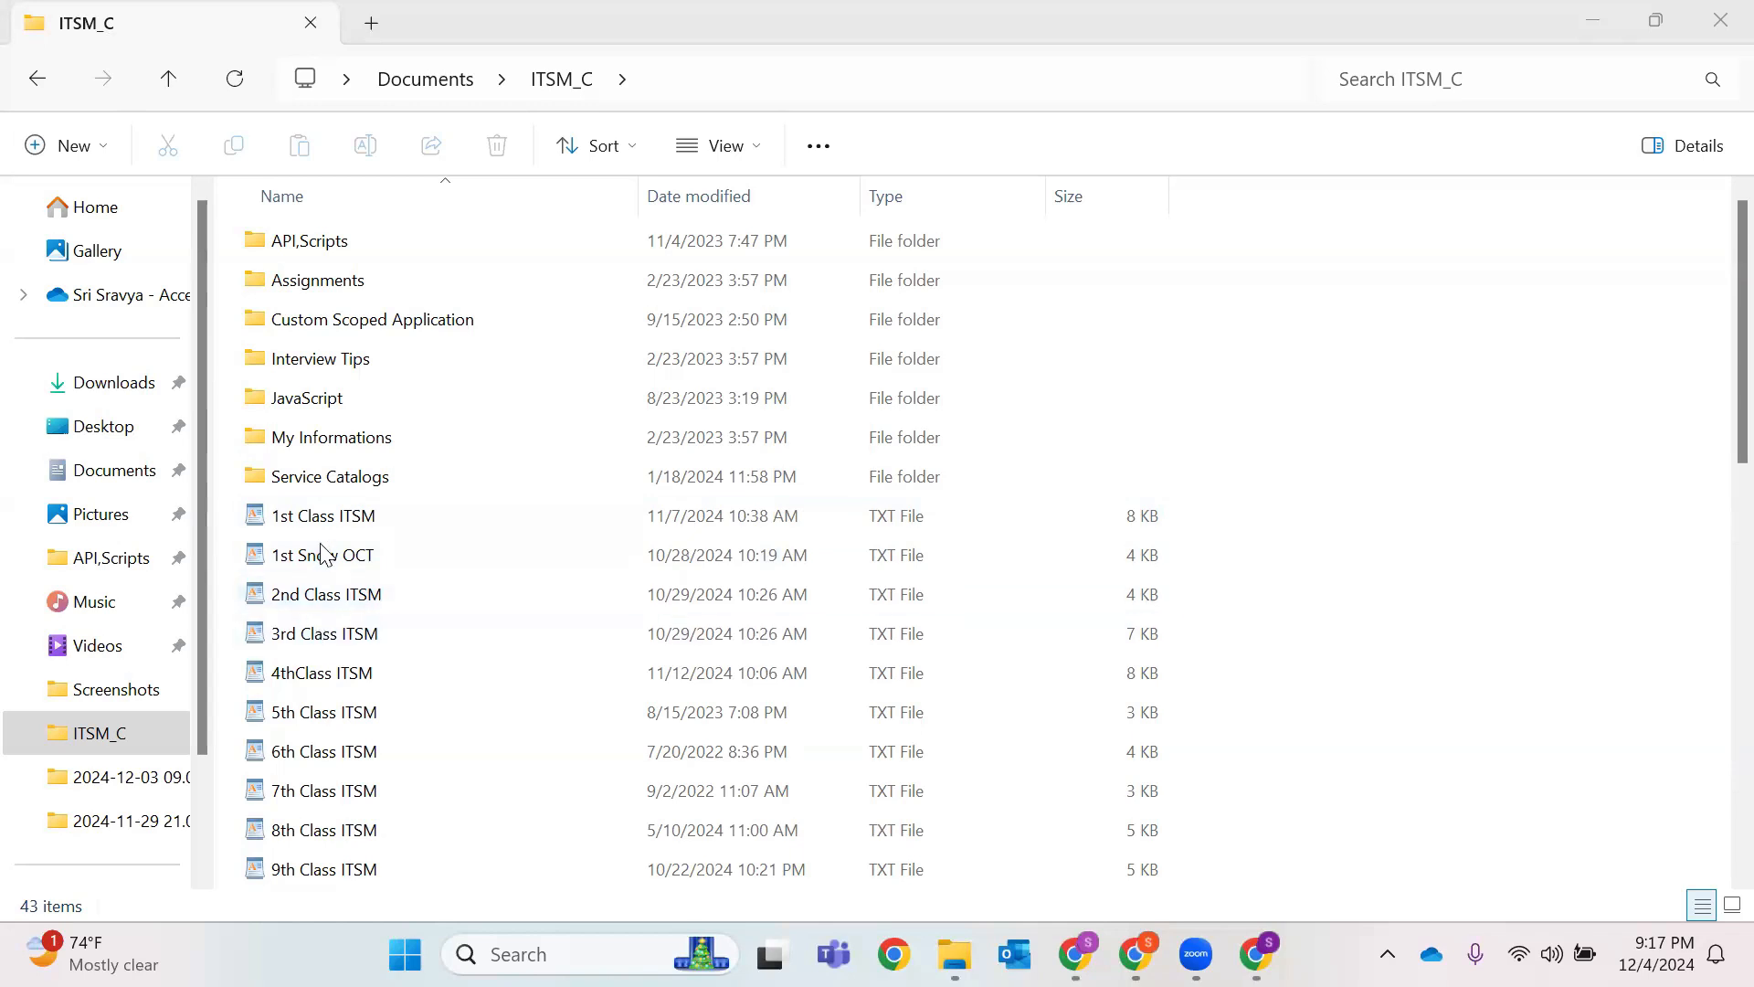
pyautogui.scroll(-4, 338, 631)
pyautogui.scroll(4, 333, 640)
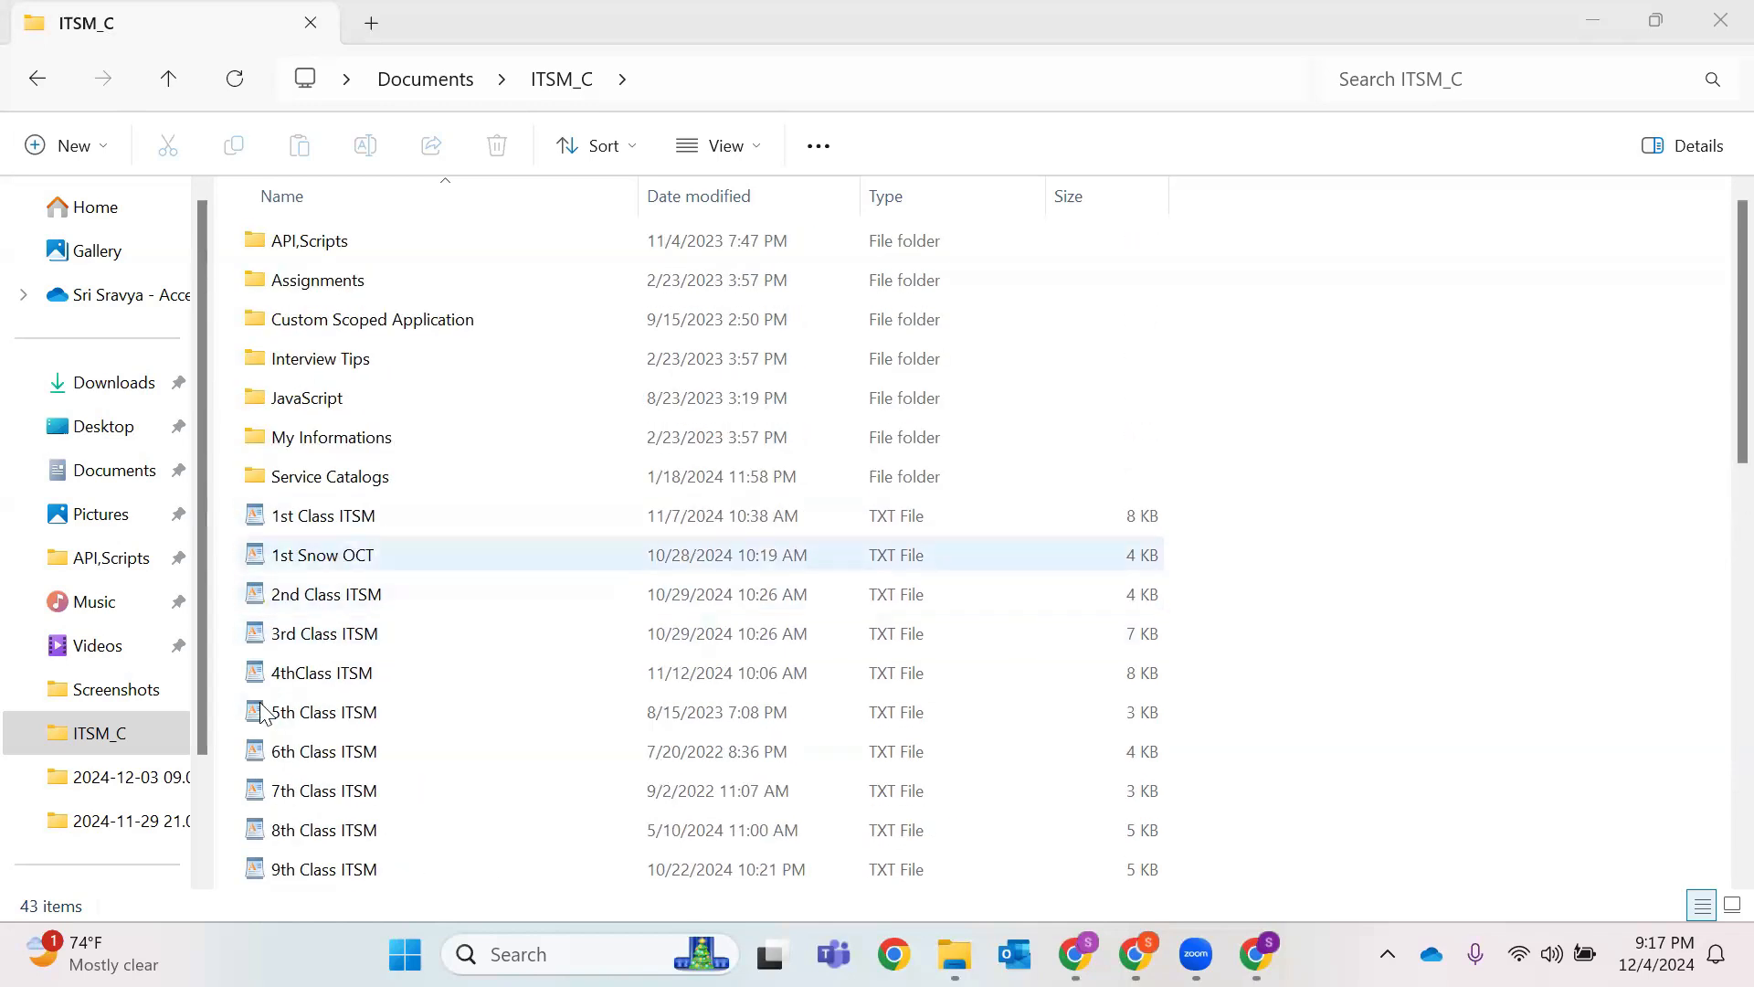
pyautogui.click(310, 559)
pyautogui.doubleClick(309, 559)
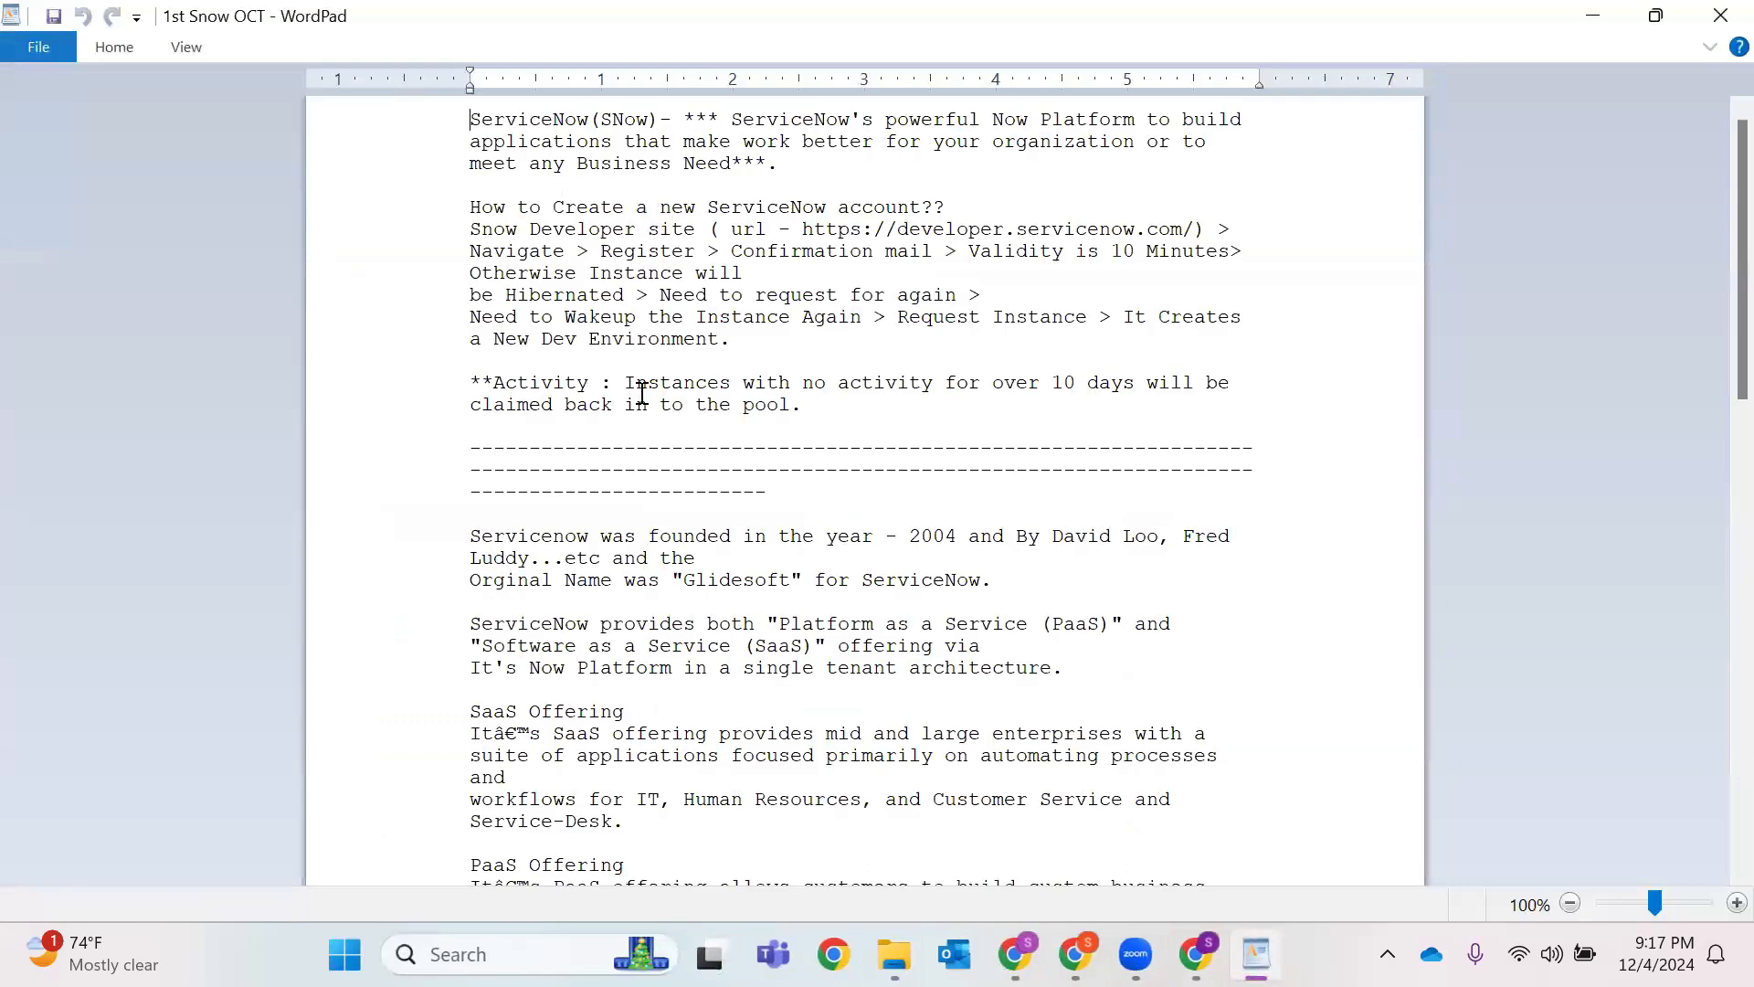
pyautogui.moveTo(740, 431); pyautogui.dragTo(751, 370)
pyautogui.scroll(-3, 751, 371)
pyautogui.scroll(-13, 751, 370)
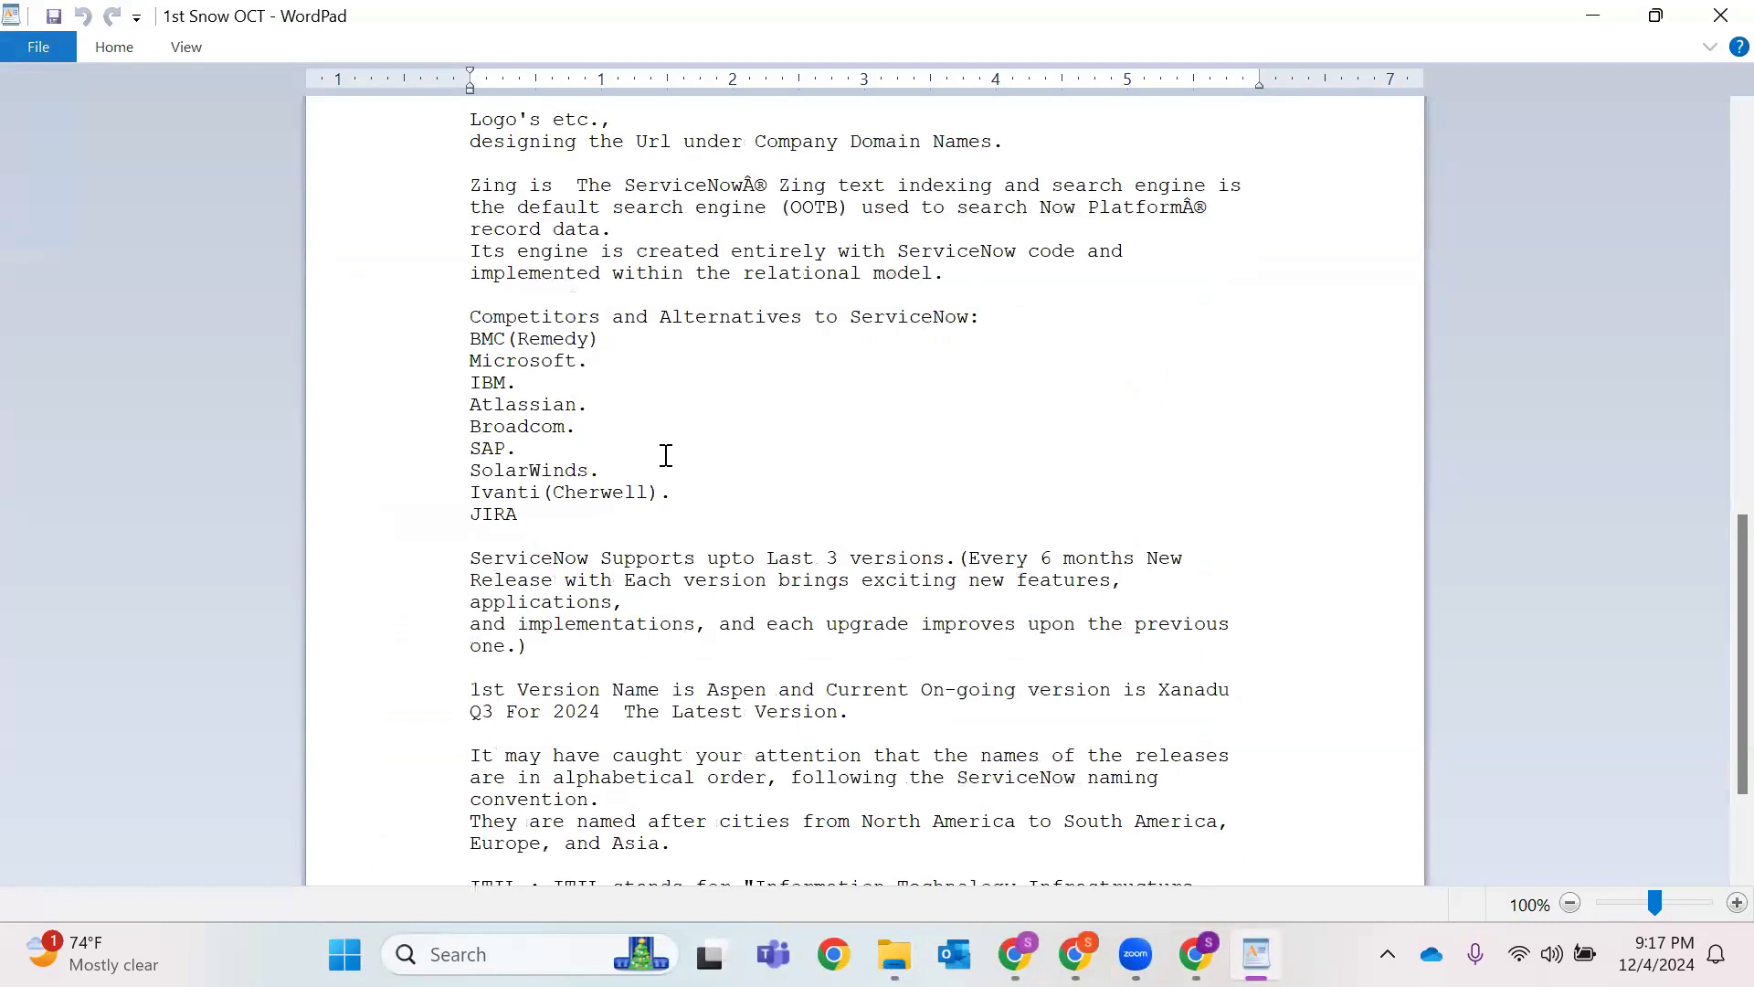
pyautogui.scroll(-3, 667, 451)
pyautogui.scroll(16, 737, 581)
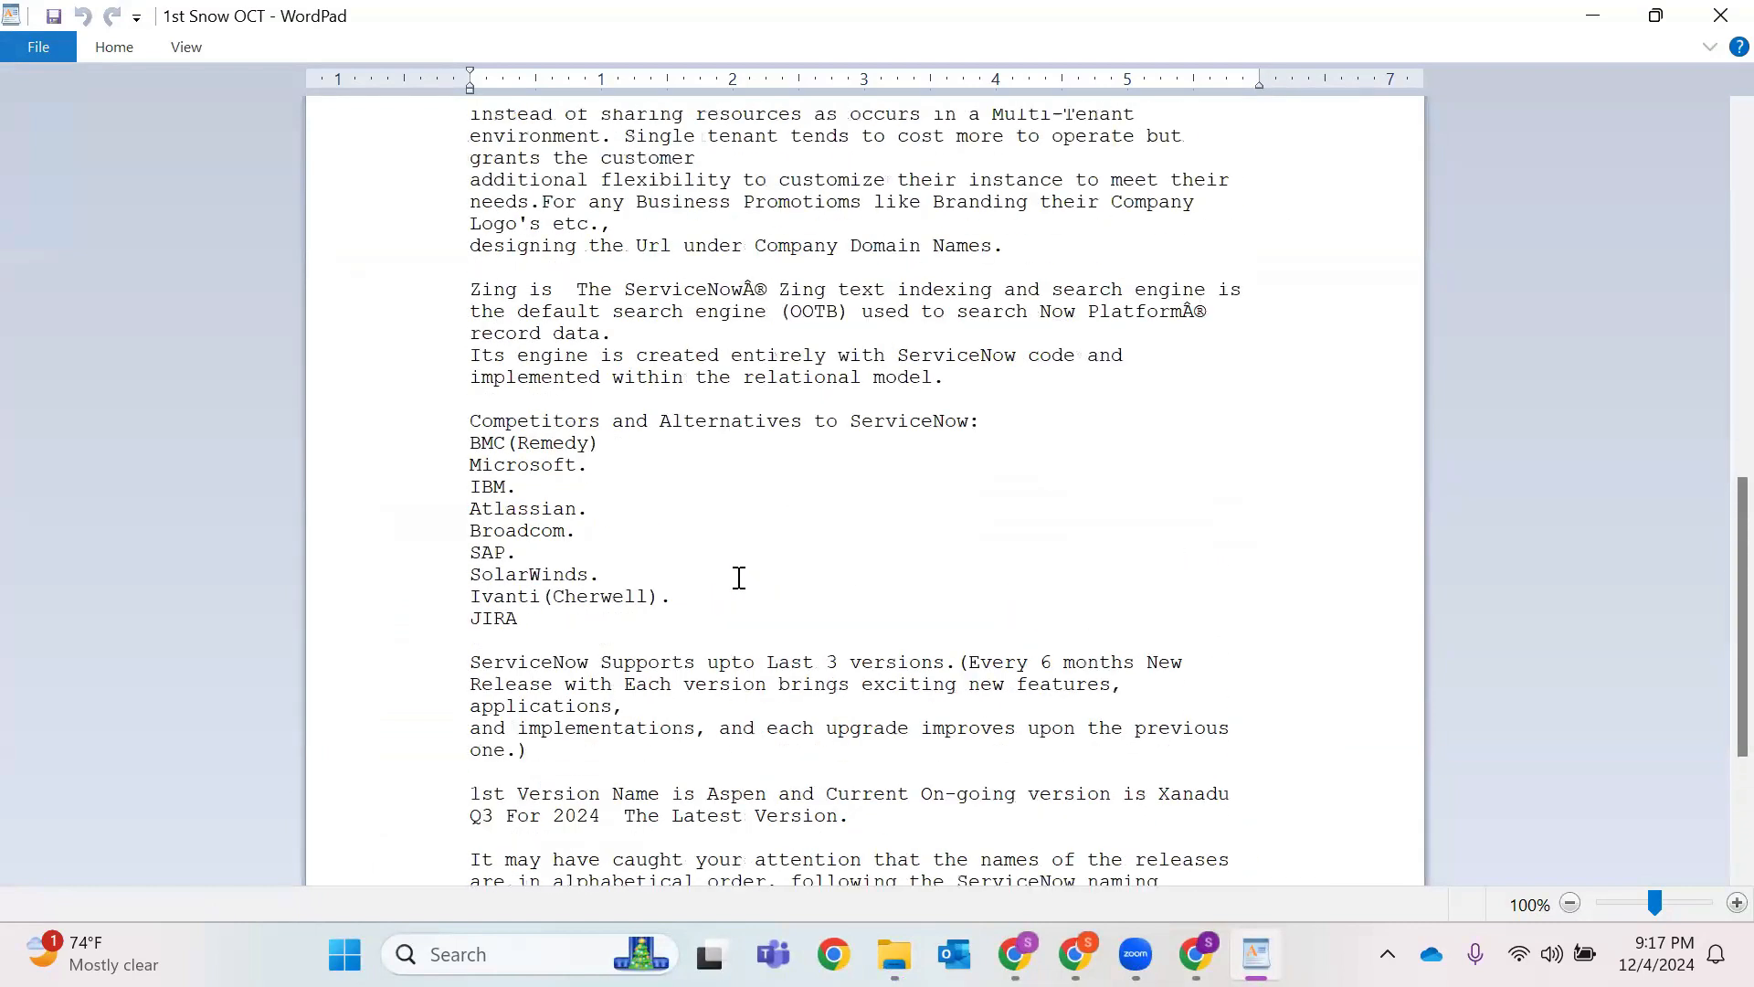
pyautogui.scroll(2, 1662, 89)
pyautogui.click(1720, 16)
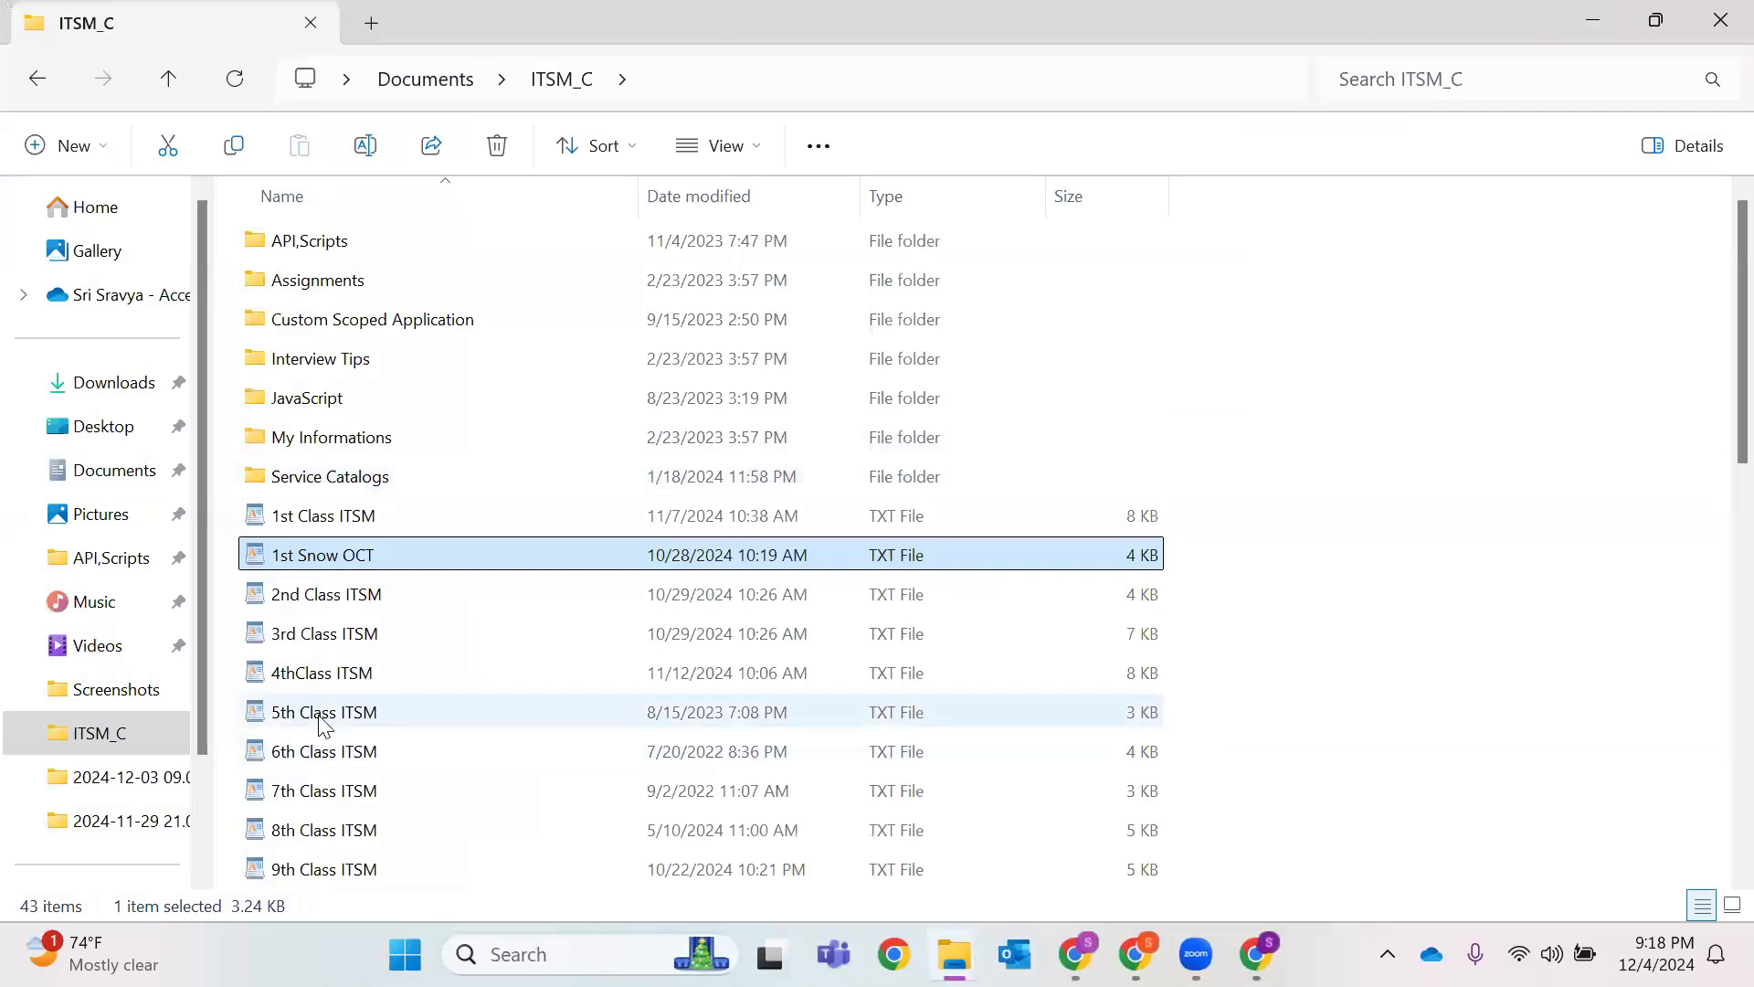
pyautogui.doubleClick(318, 712)
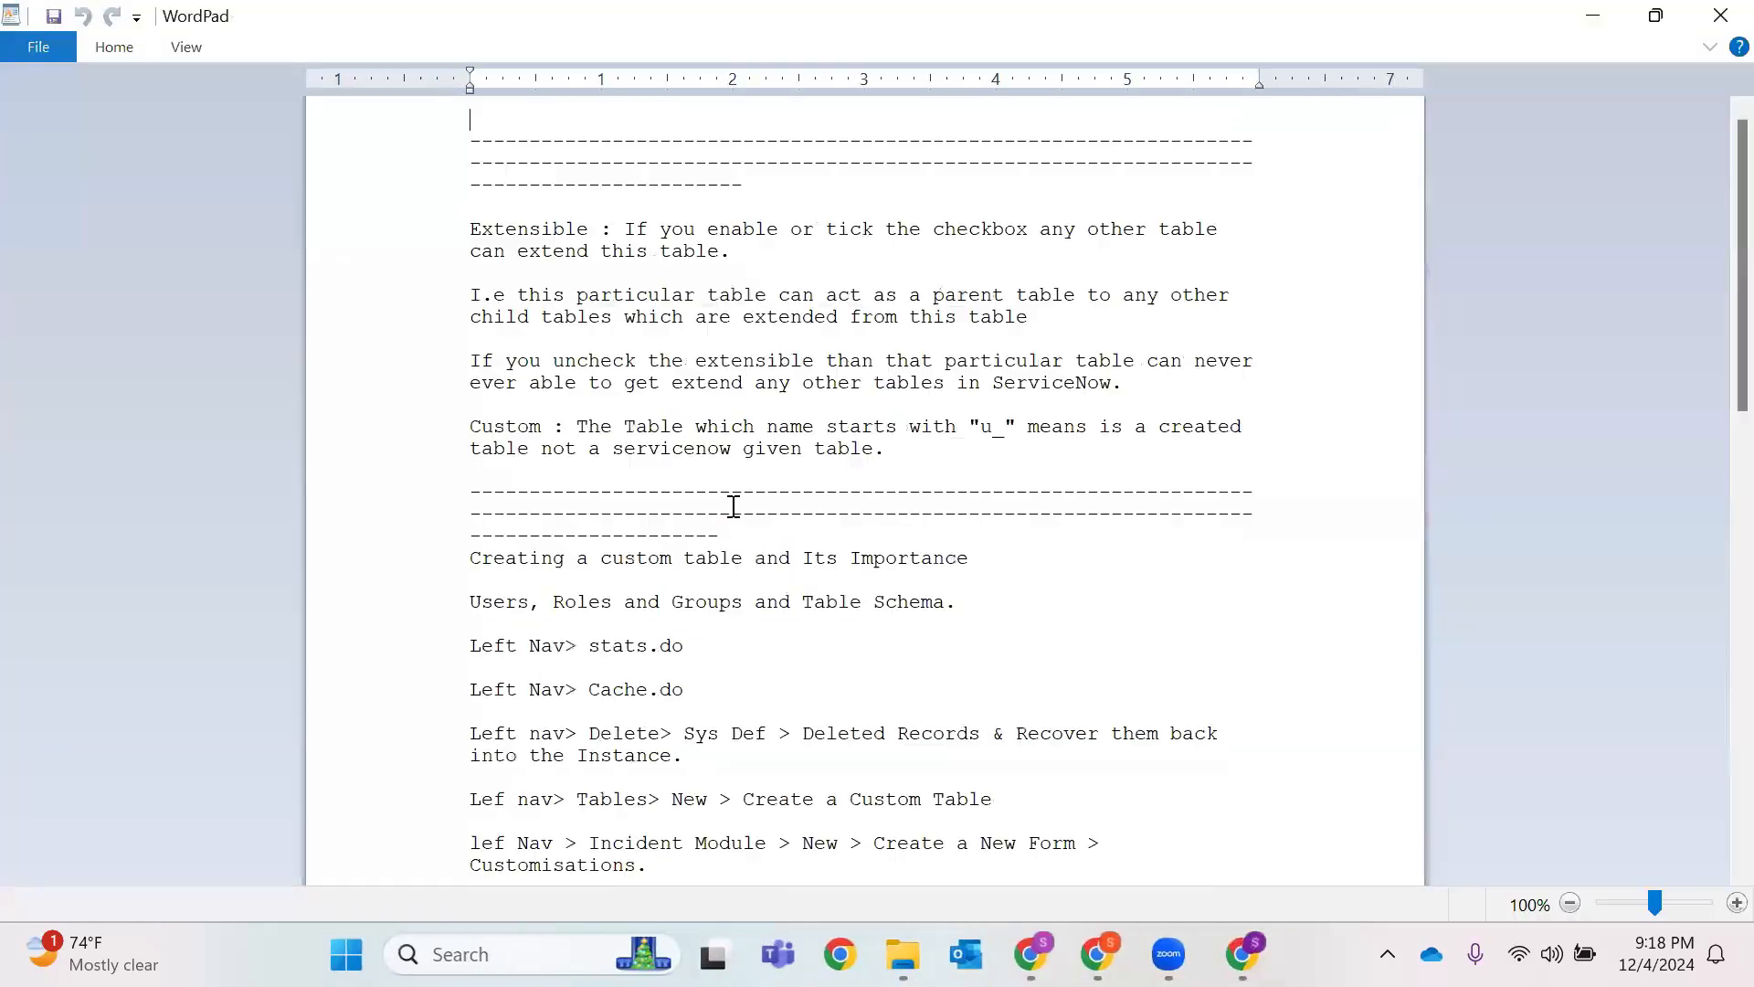
pyautogui.scroll(-7, 731, 507)
pyautogui.scroll(-11, 491, 457)
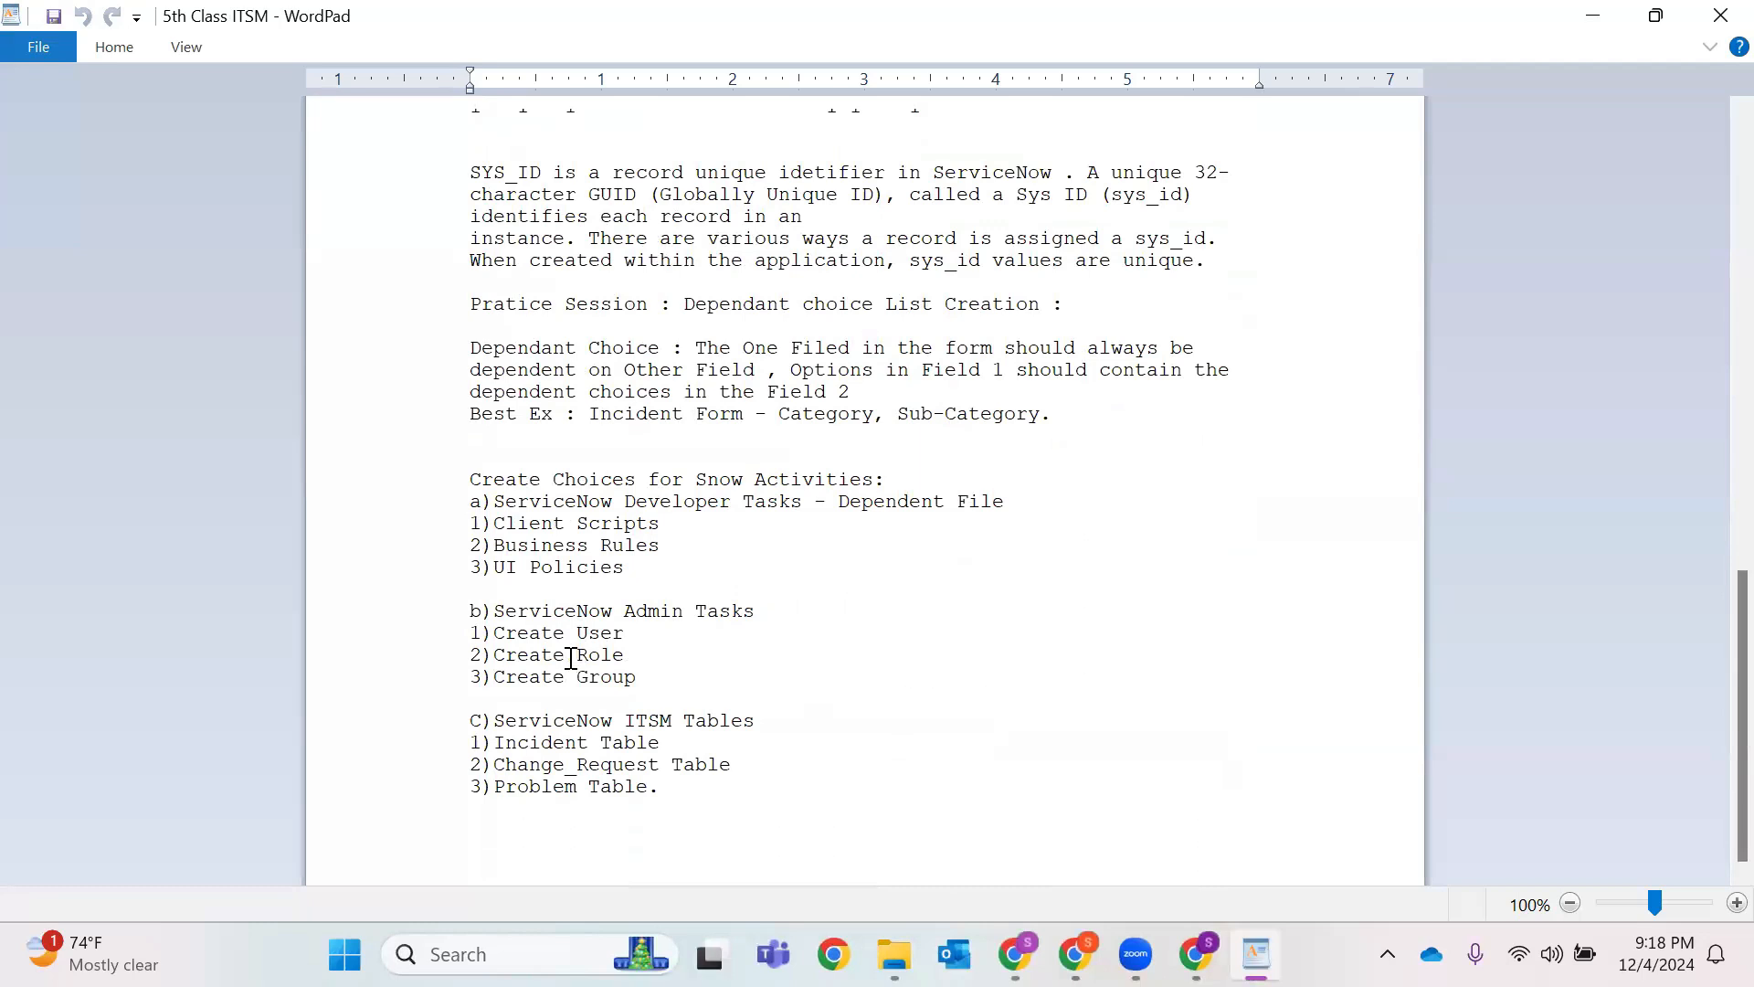
pyautogui.moveTo(470, 482); pyautogui.dragTo(764, 790)
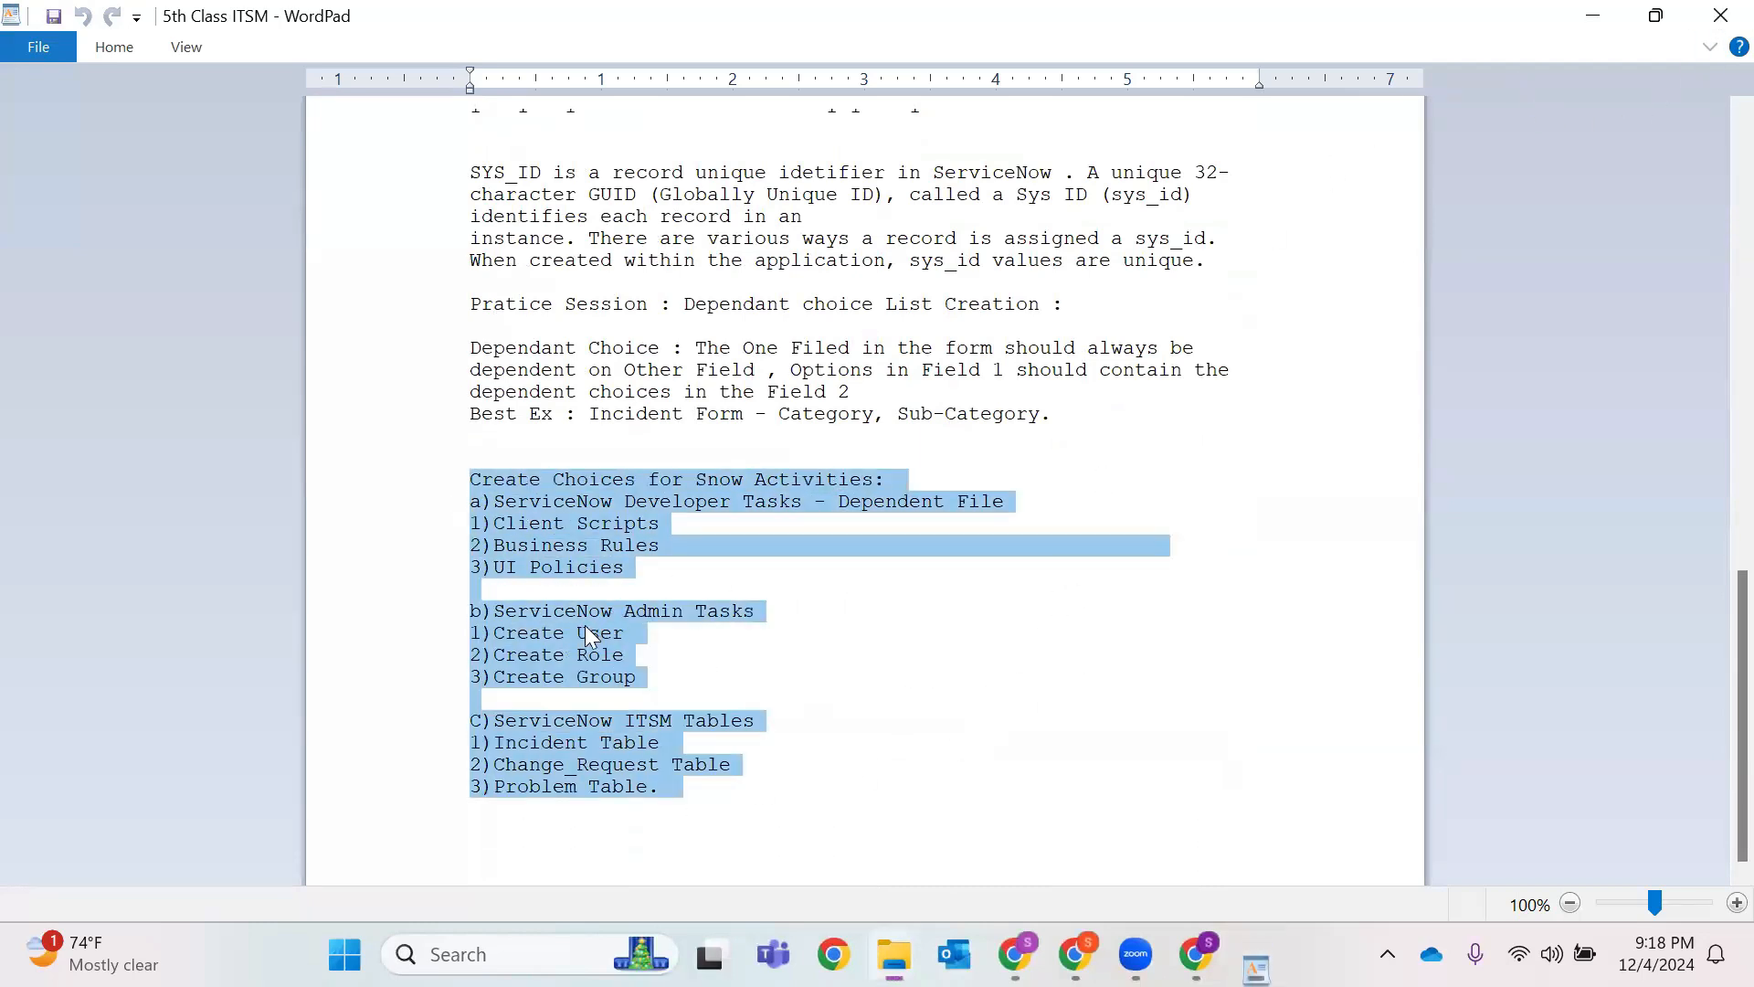
pyautogui.hotkey('alt', 'F4')
pyautogui.scroll(-3, 361, 646)
pyautogui.doubleClick(366, 639)
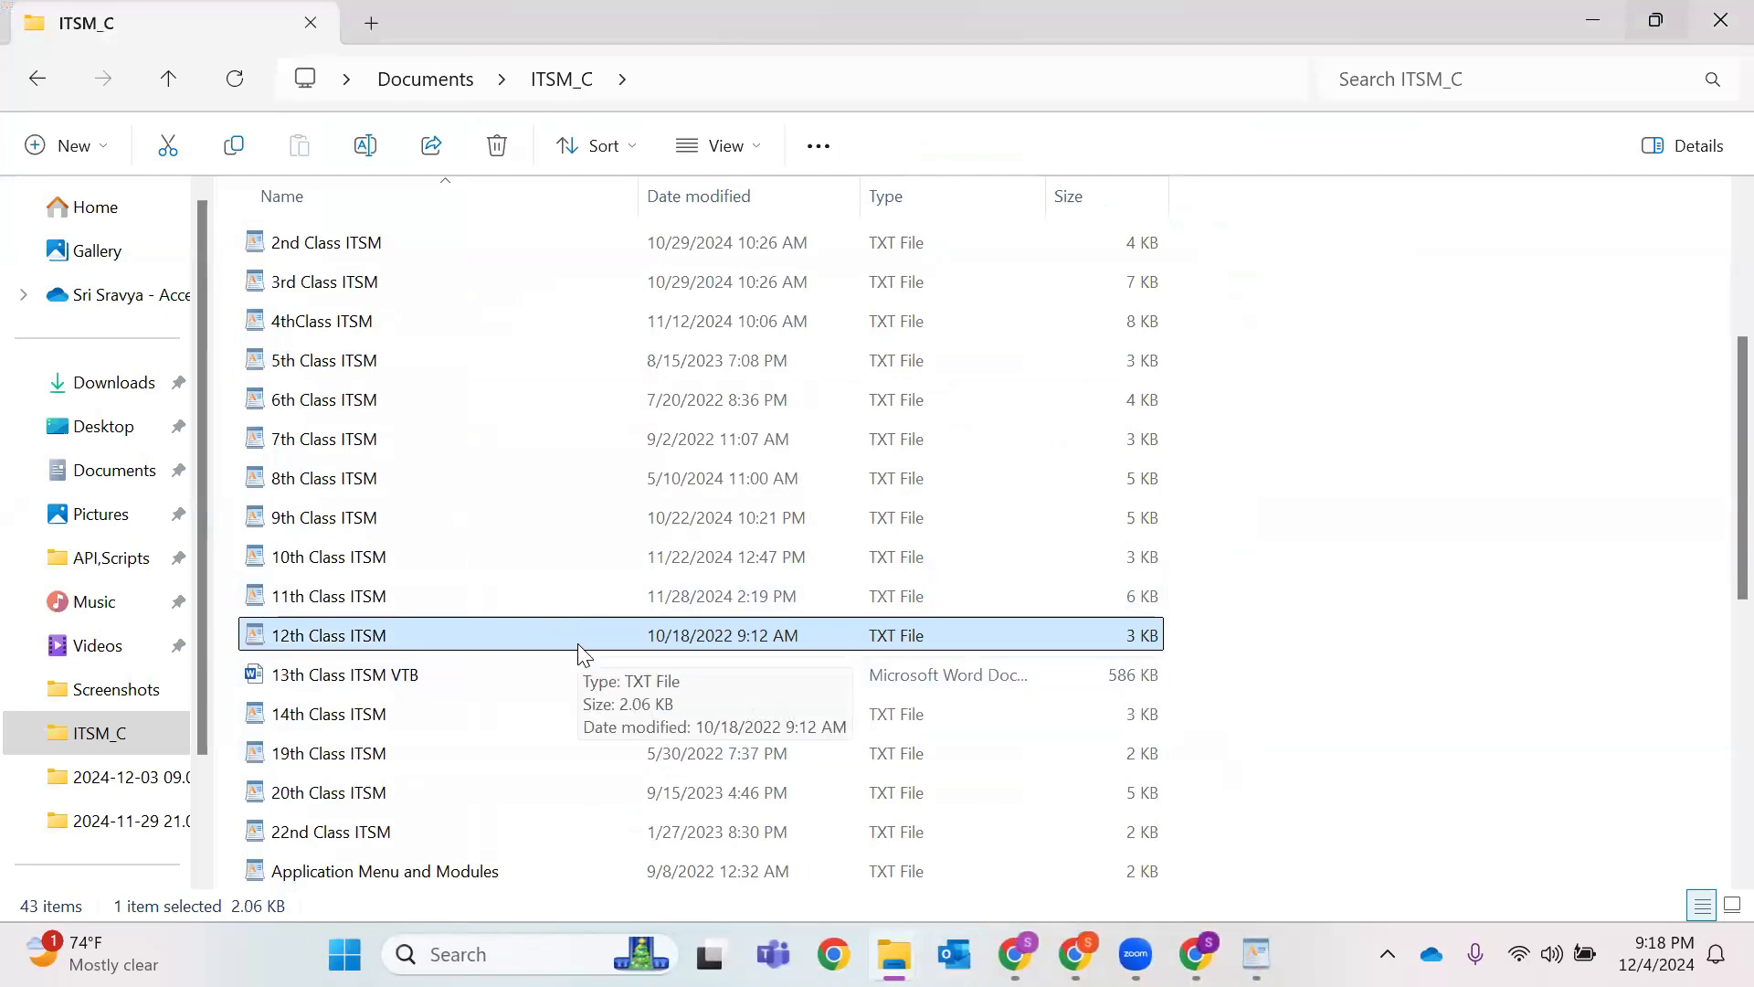
# Open the 12th Class ITSM notes in WordPad, review the error types and best practices, and close it.
pyautogui.doubleClick(525, 641)
pyautogui.scroll(-6, 587, 466)
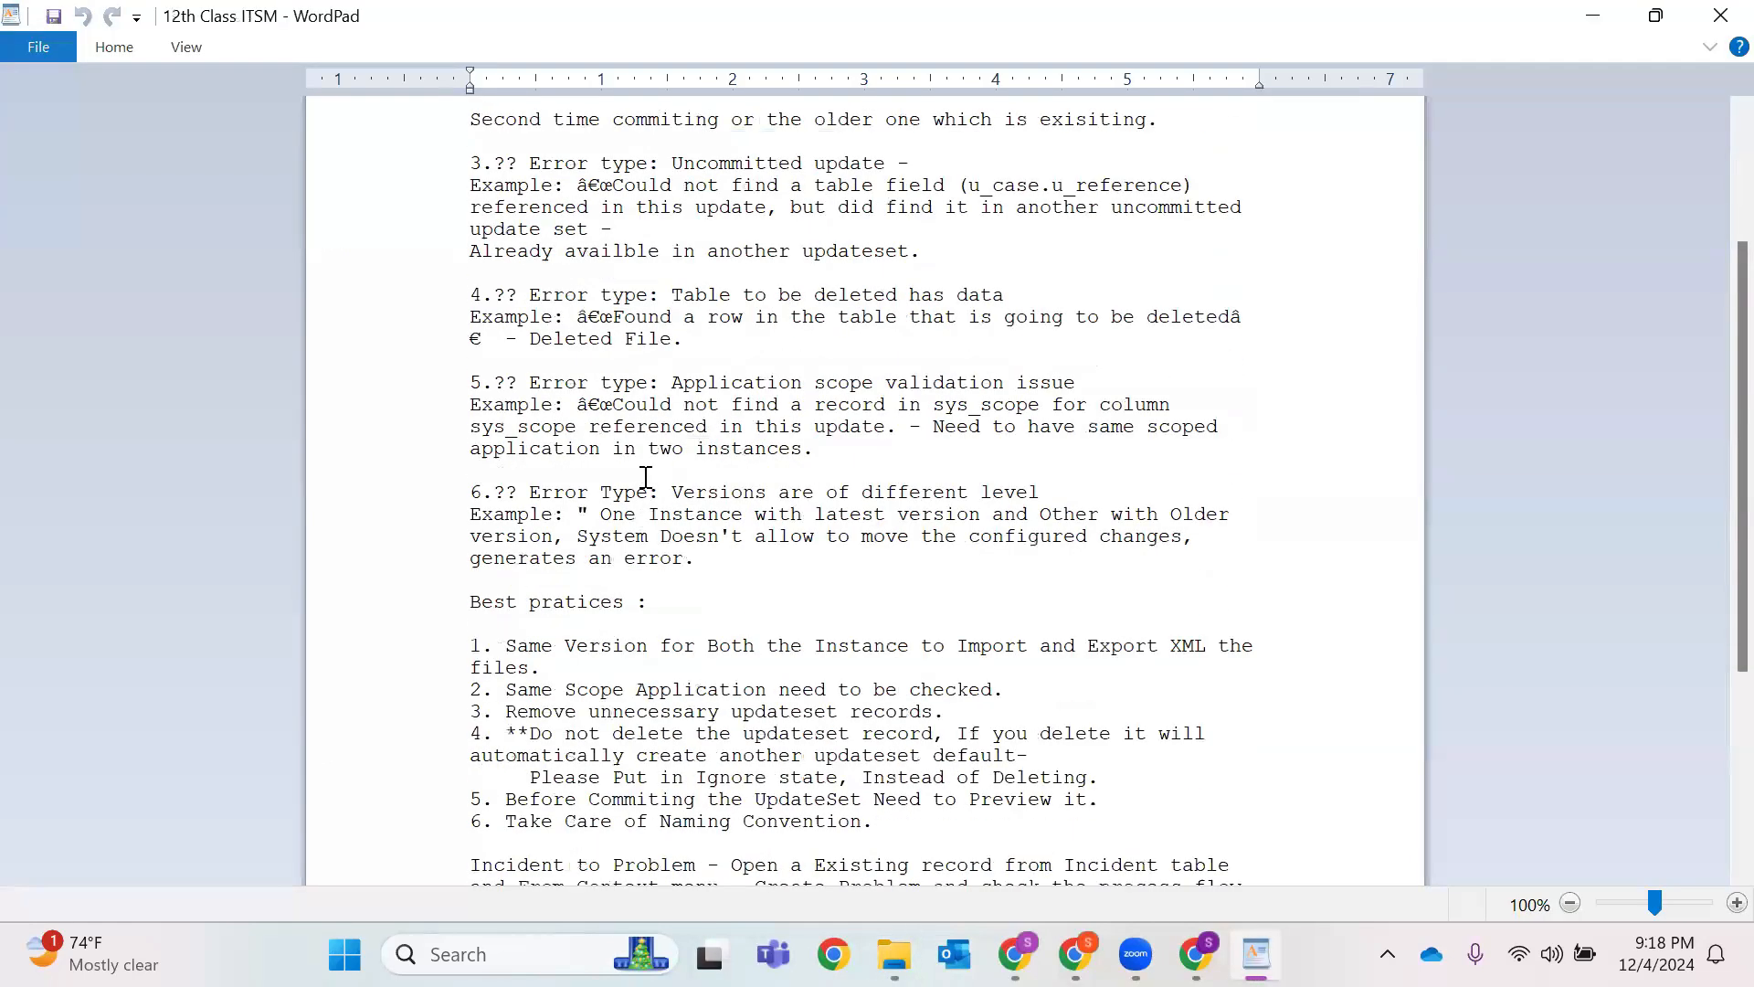
pyautogui.scroll(6, 630, 548)
pyautogui.moveTo(673, 818); pyautogui.dragTo(272, 51)
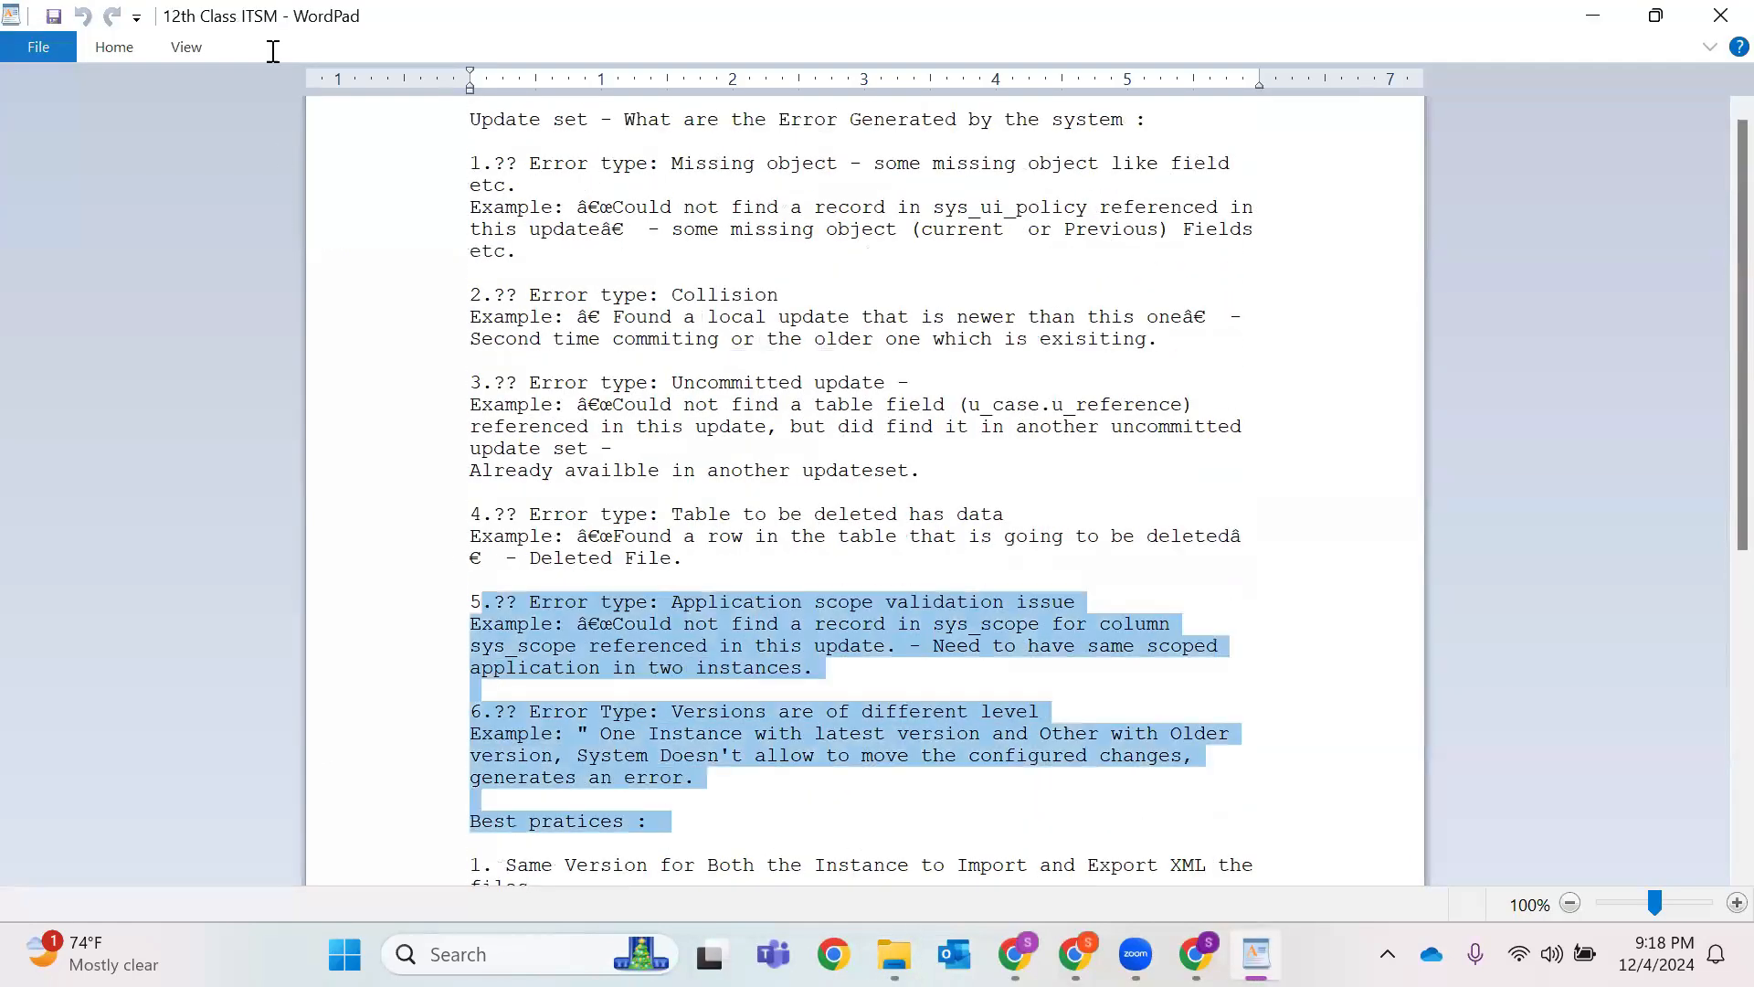
pyautogui.click(888, 548)
pyautogui.scroll(-9, 850, 532)
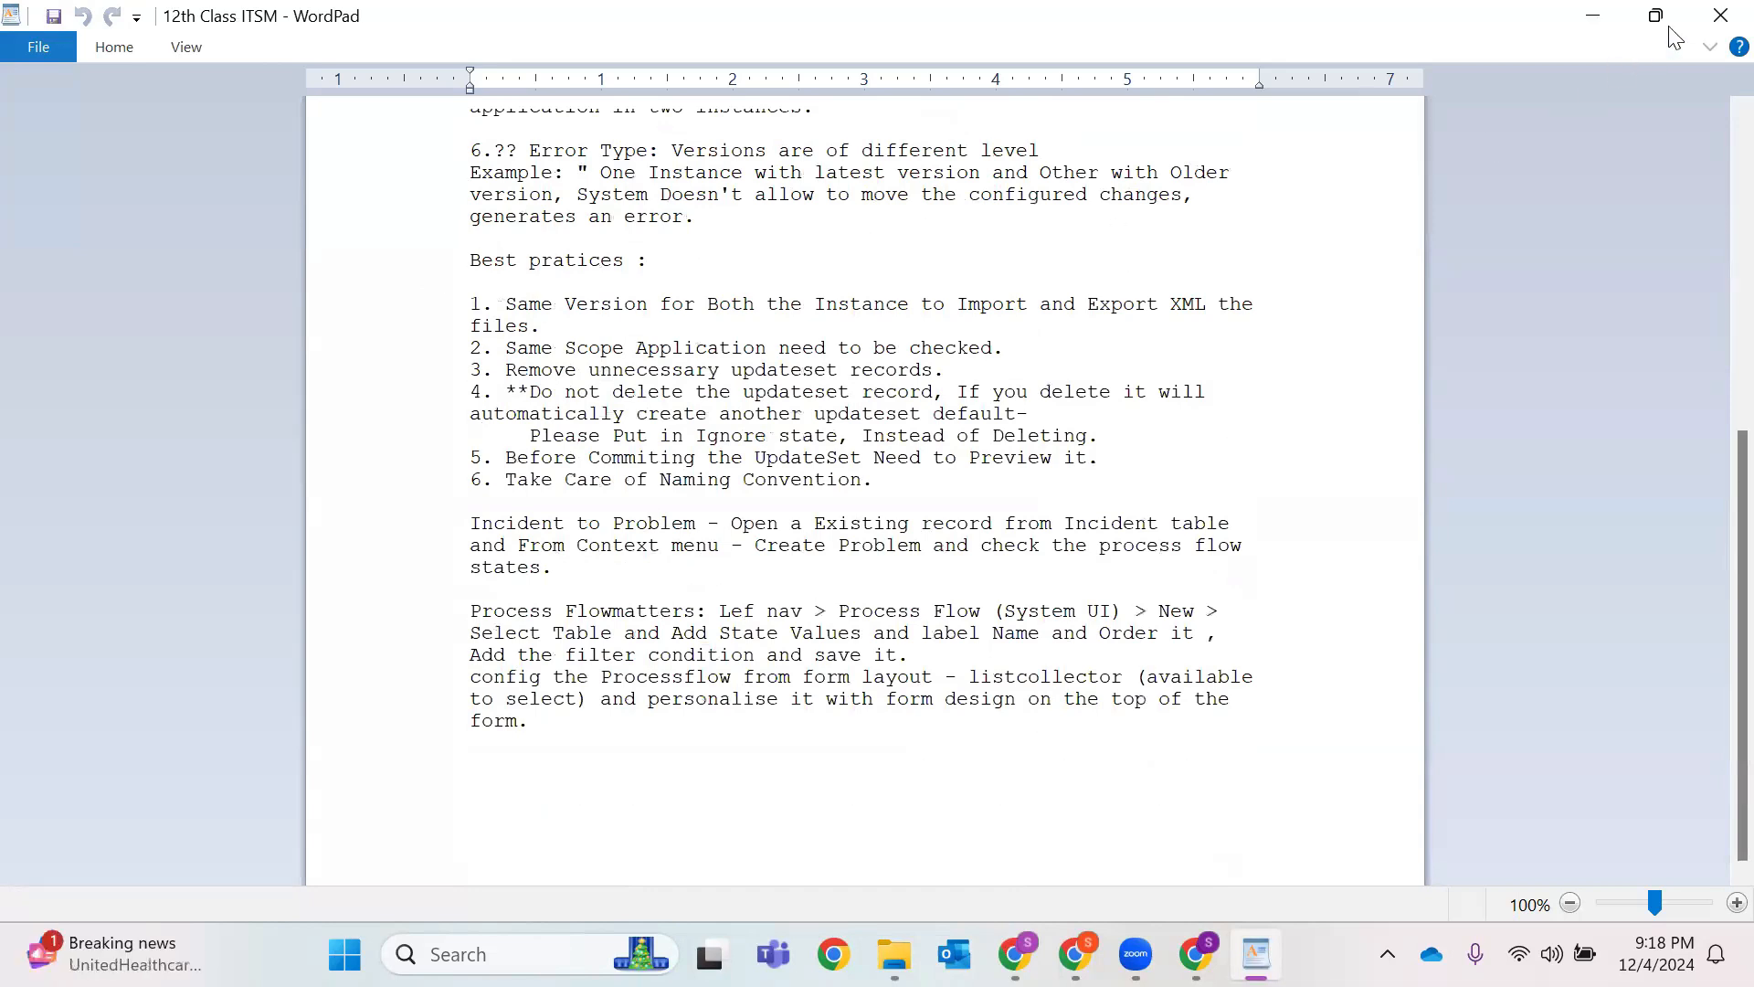
pyautogui.click(1692, 18)
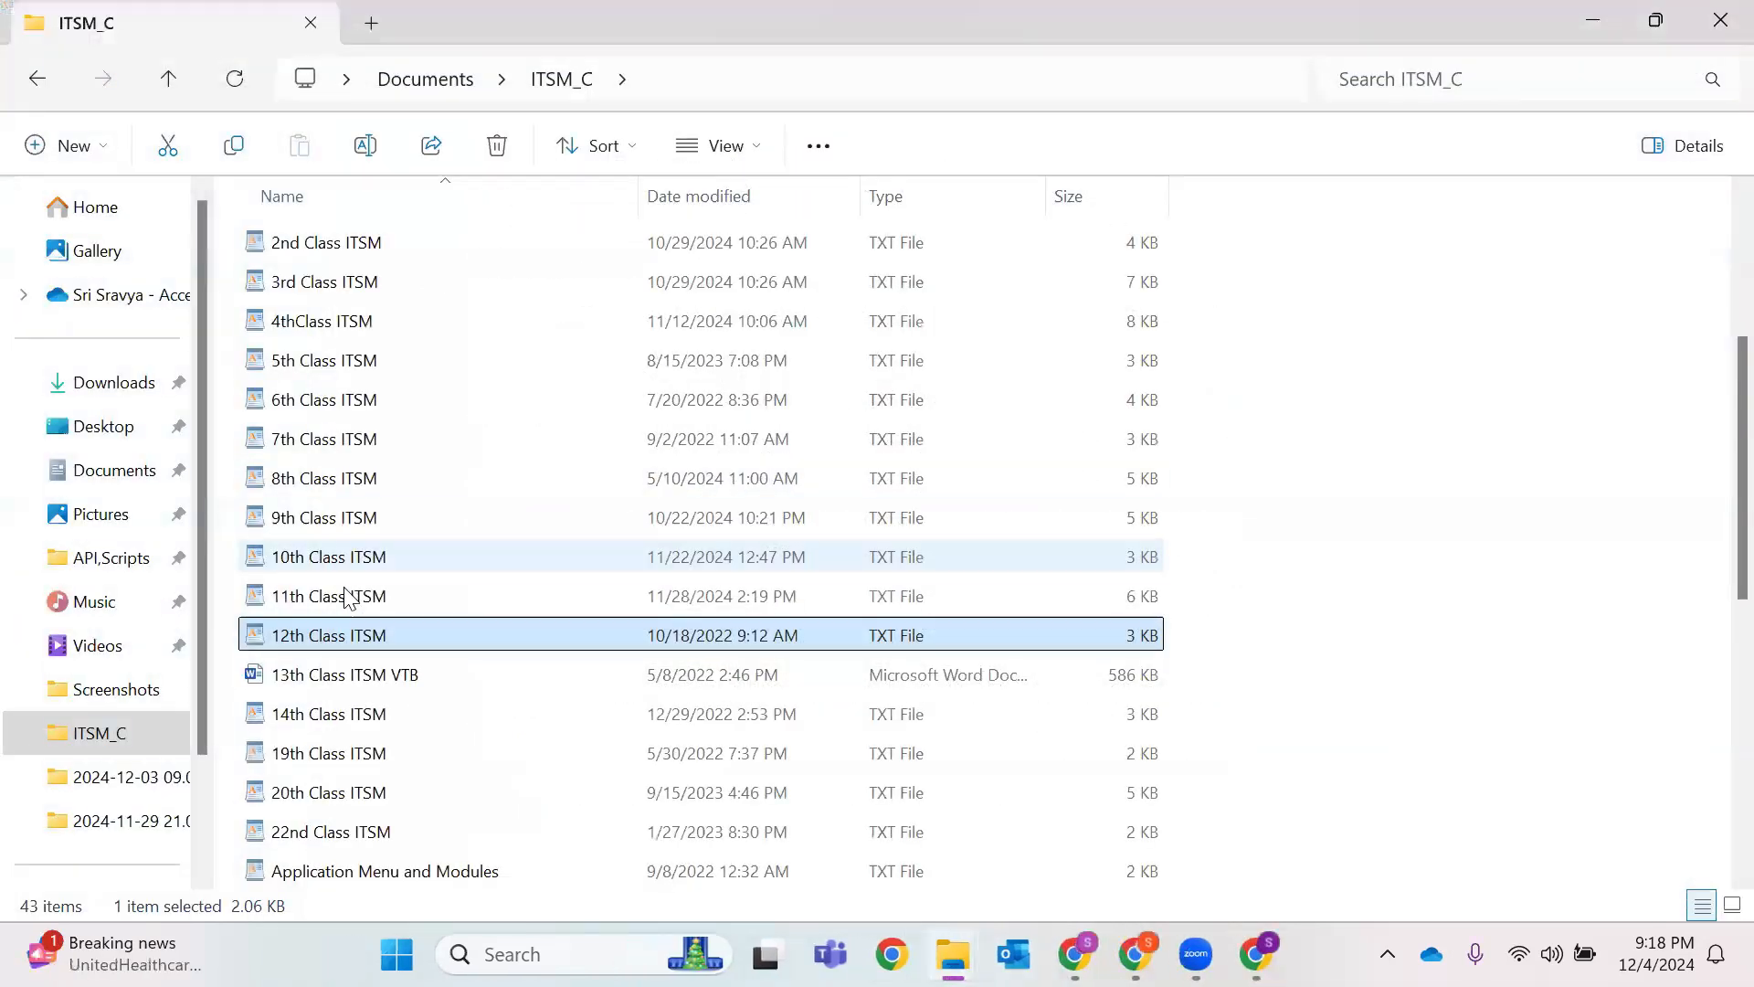
# Open the 22nd Class ITSM notes, look through them, and close WordPad.
pyautogui.scroll(-2, 347, 598)
pyautogui.click(685, 585)
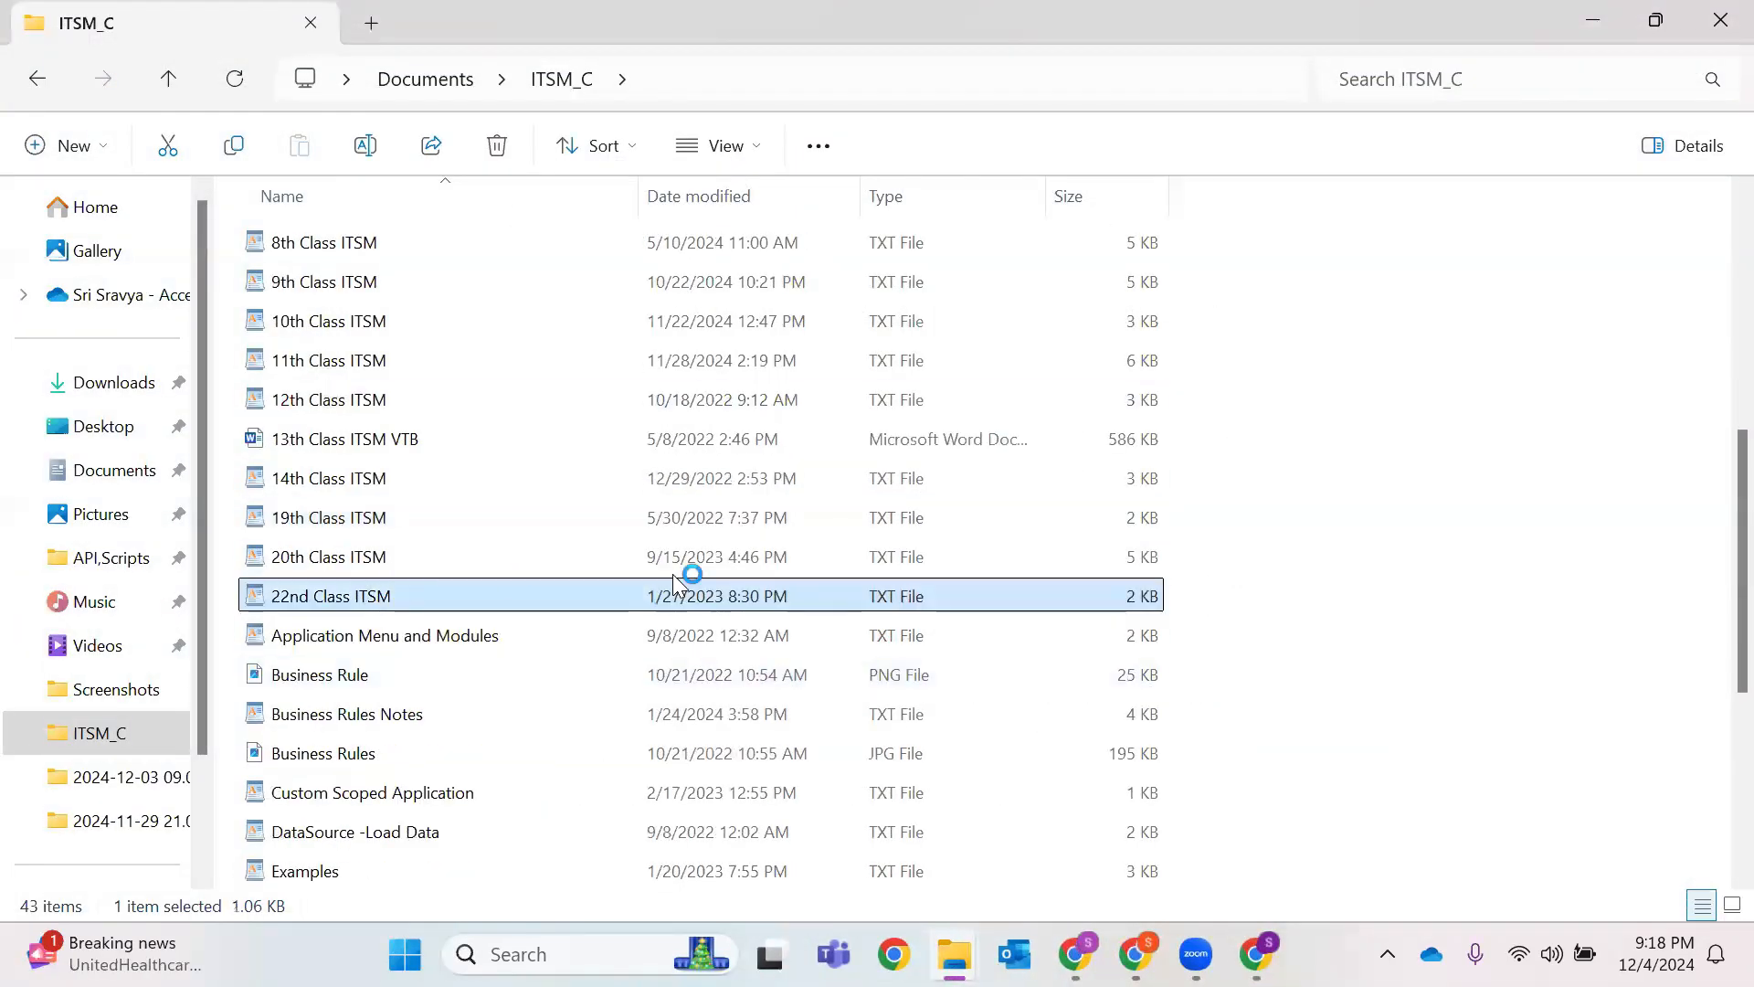
pyautogui.doubleClick(507, 603)
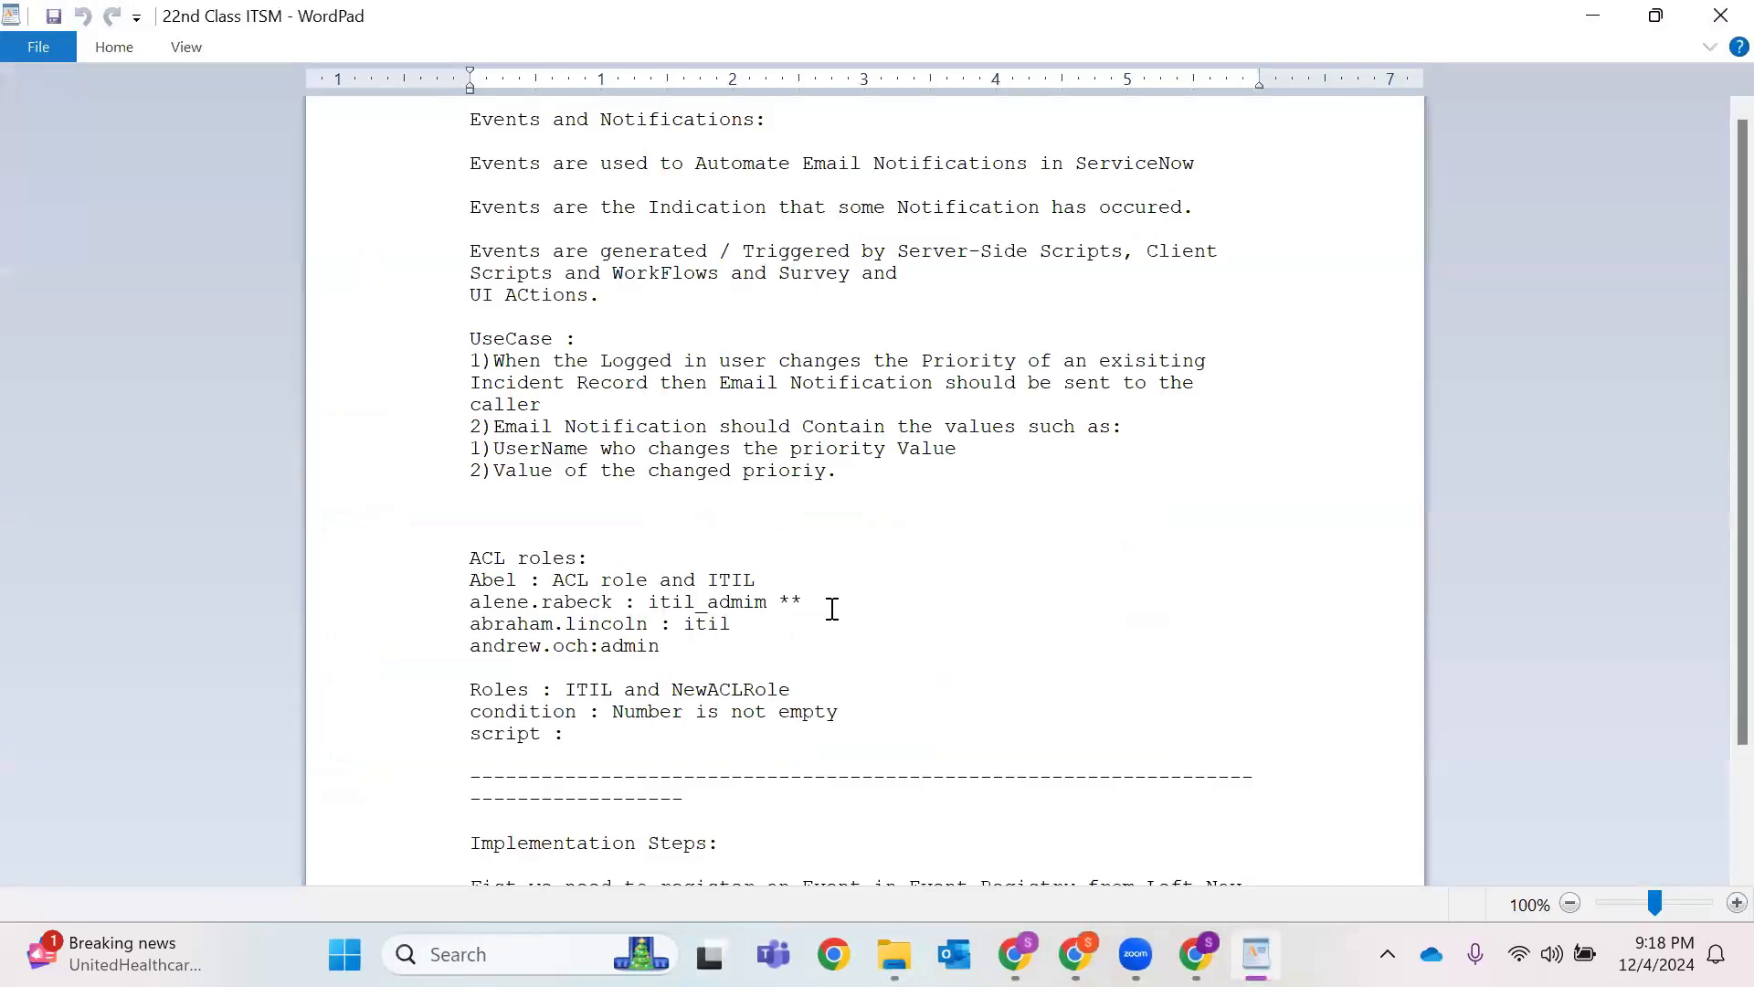
pyautogui.scroll(-2, 942, 579)
pyautogui.scroll(3, 942, 579)
pyautogui.hotkey('alt', 'F4')
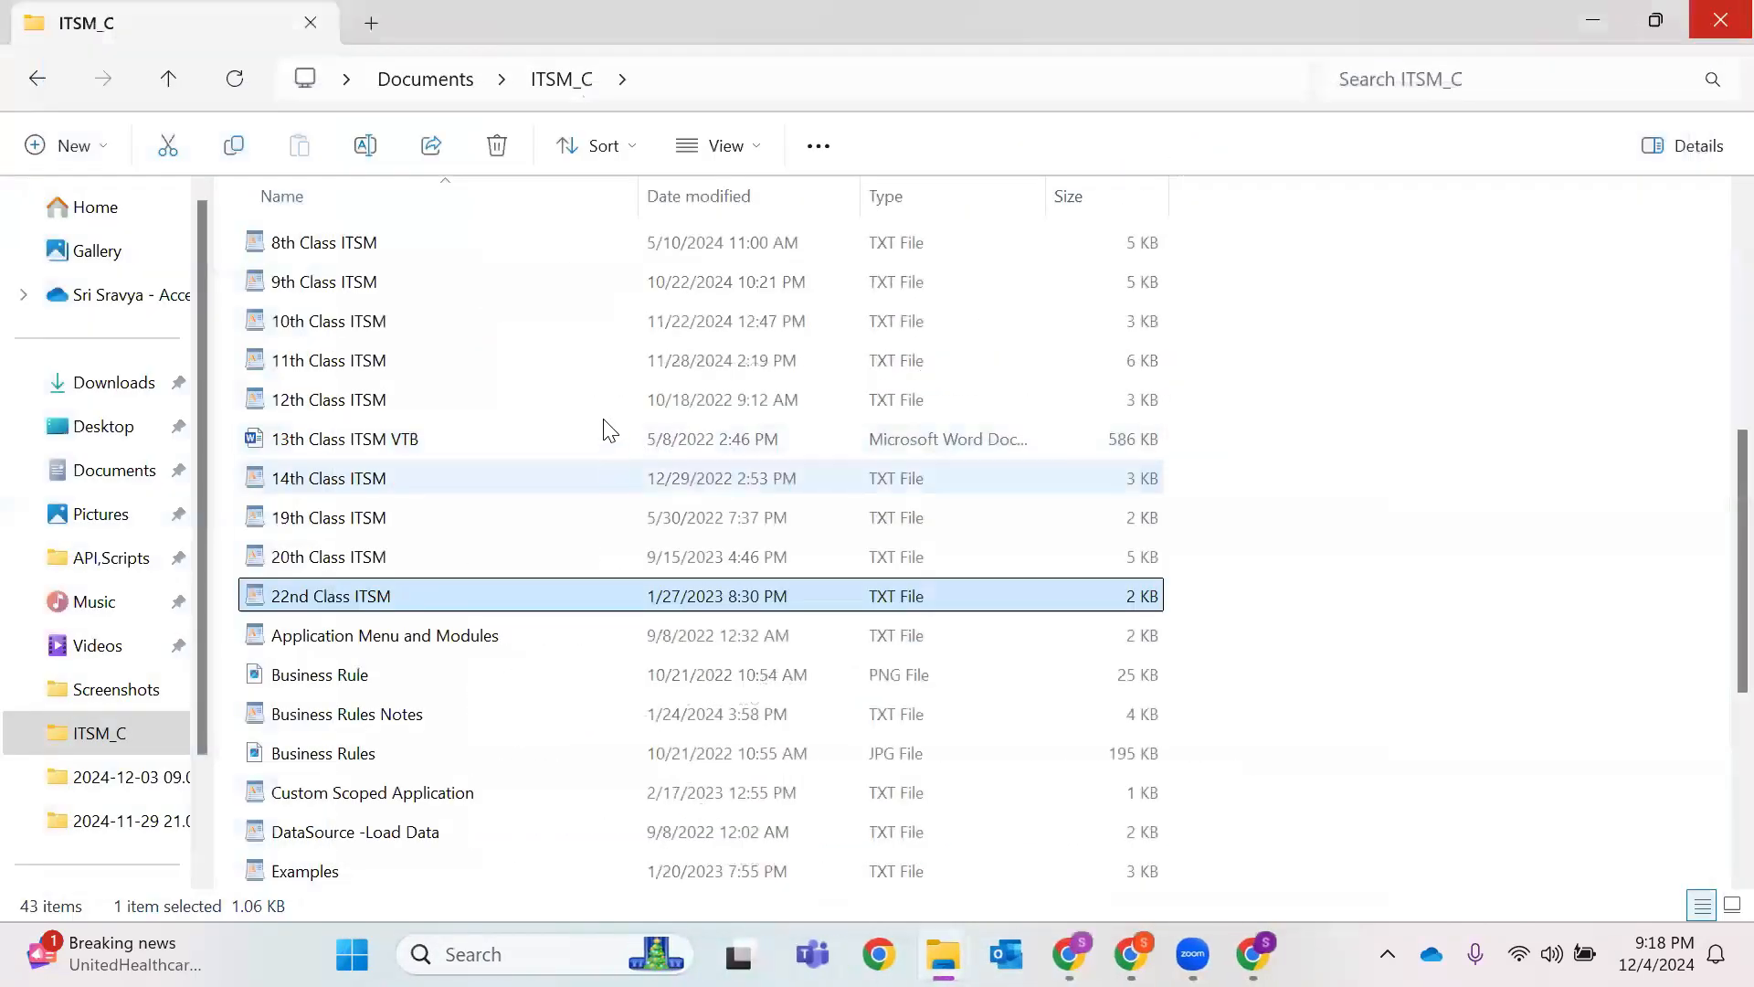
# Browse API,Scripts > Business Rules, return to ITSM_C, and minimize File Explorer.
pyautogui.scroll(5, 375, 288)
pyautogui.doubleClick(367, 245)
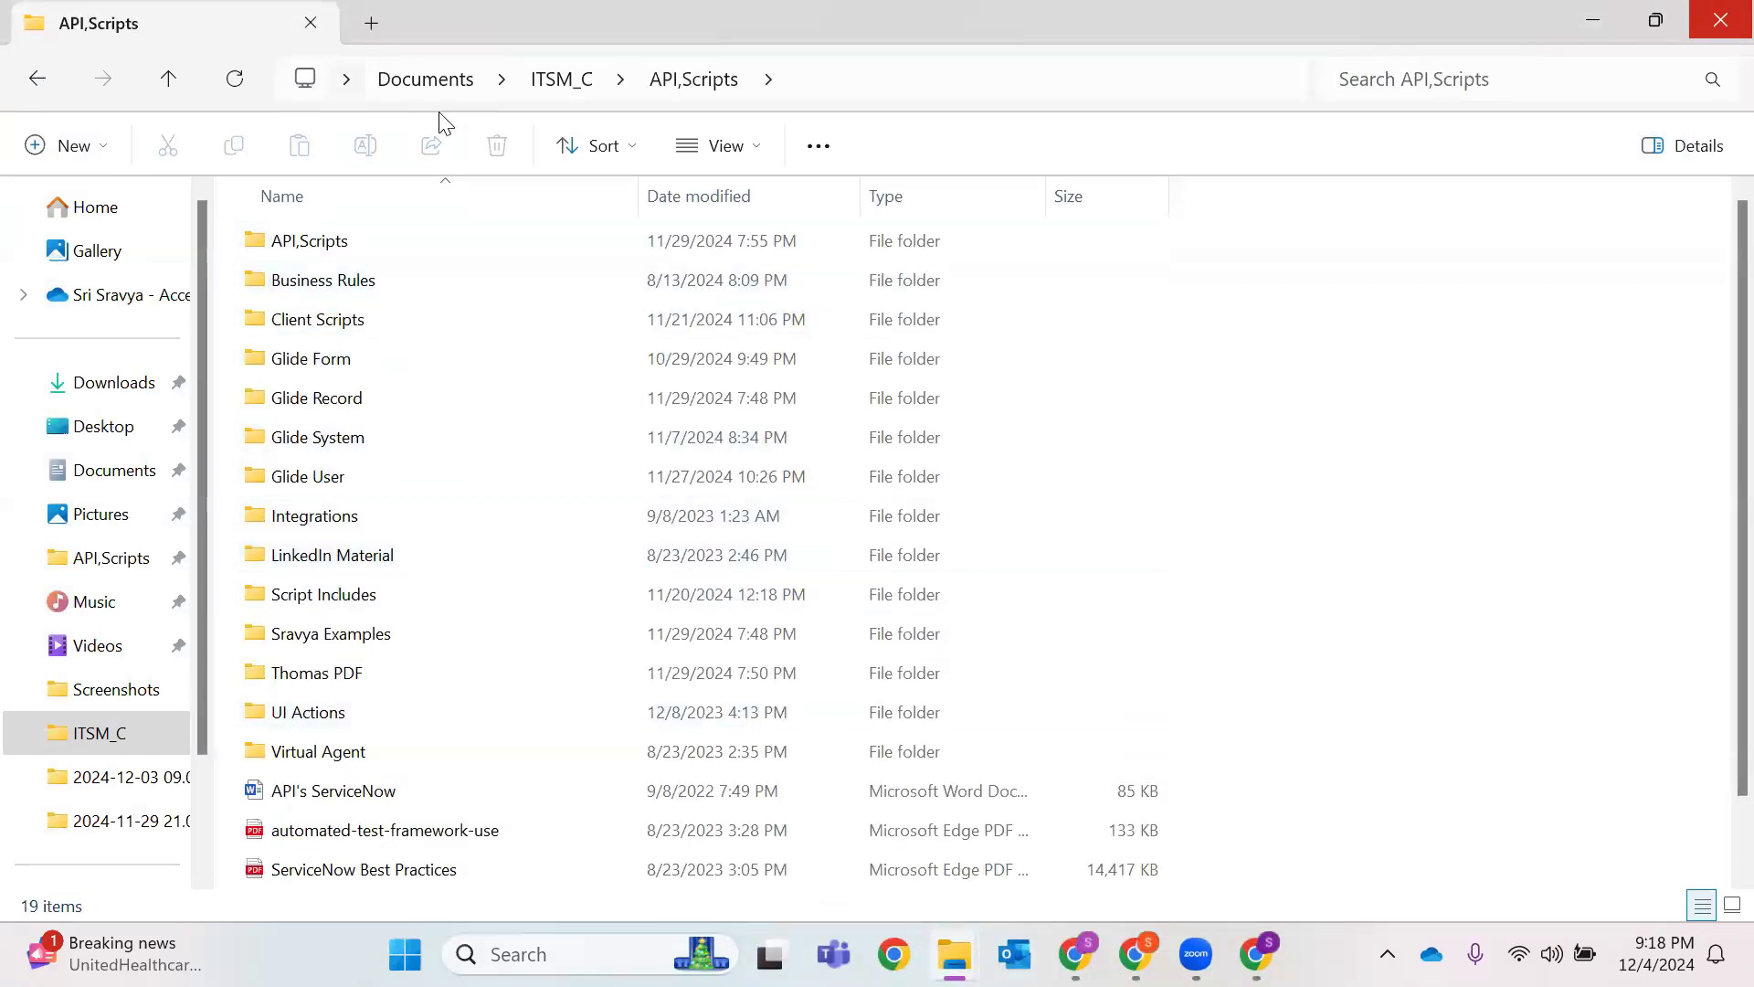
pyautogui.doubleClick(343, 289)
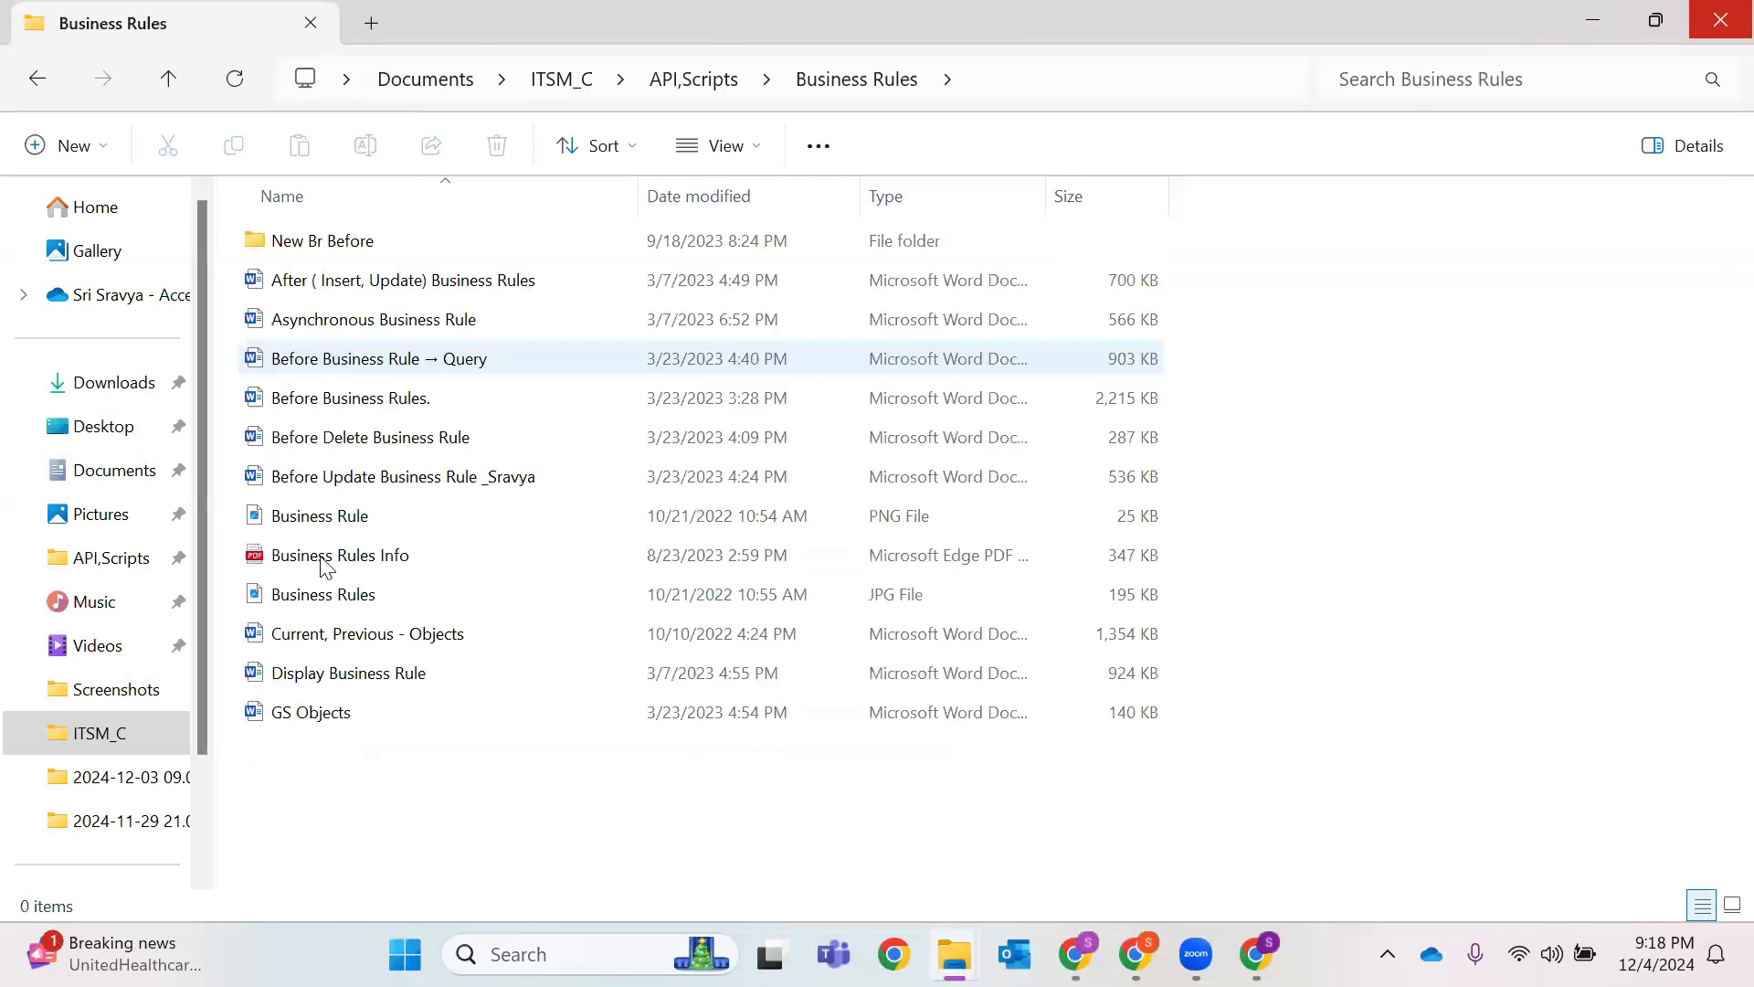
pyautogui.click(546, 84)
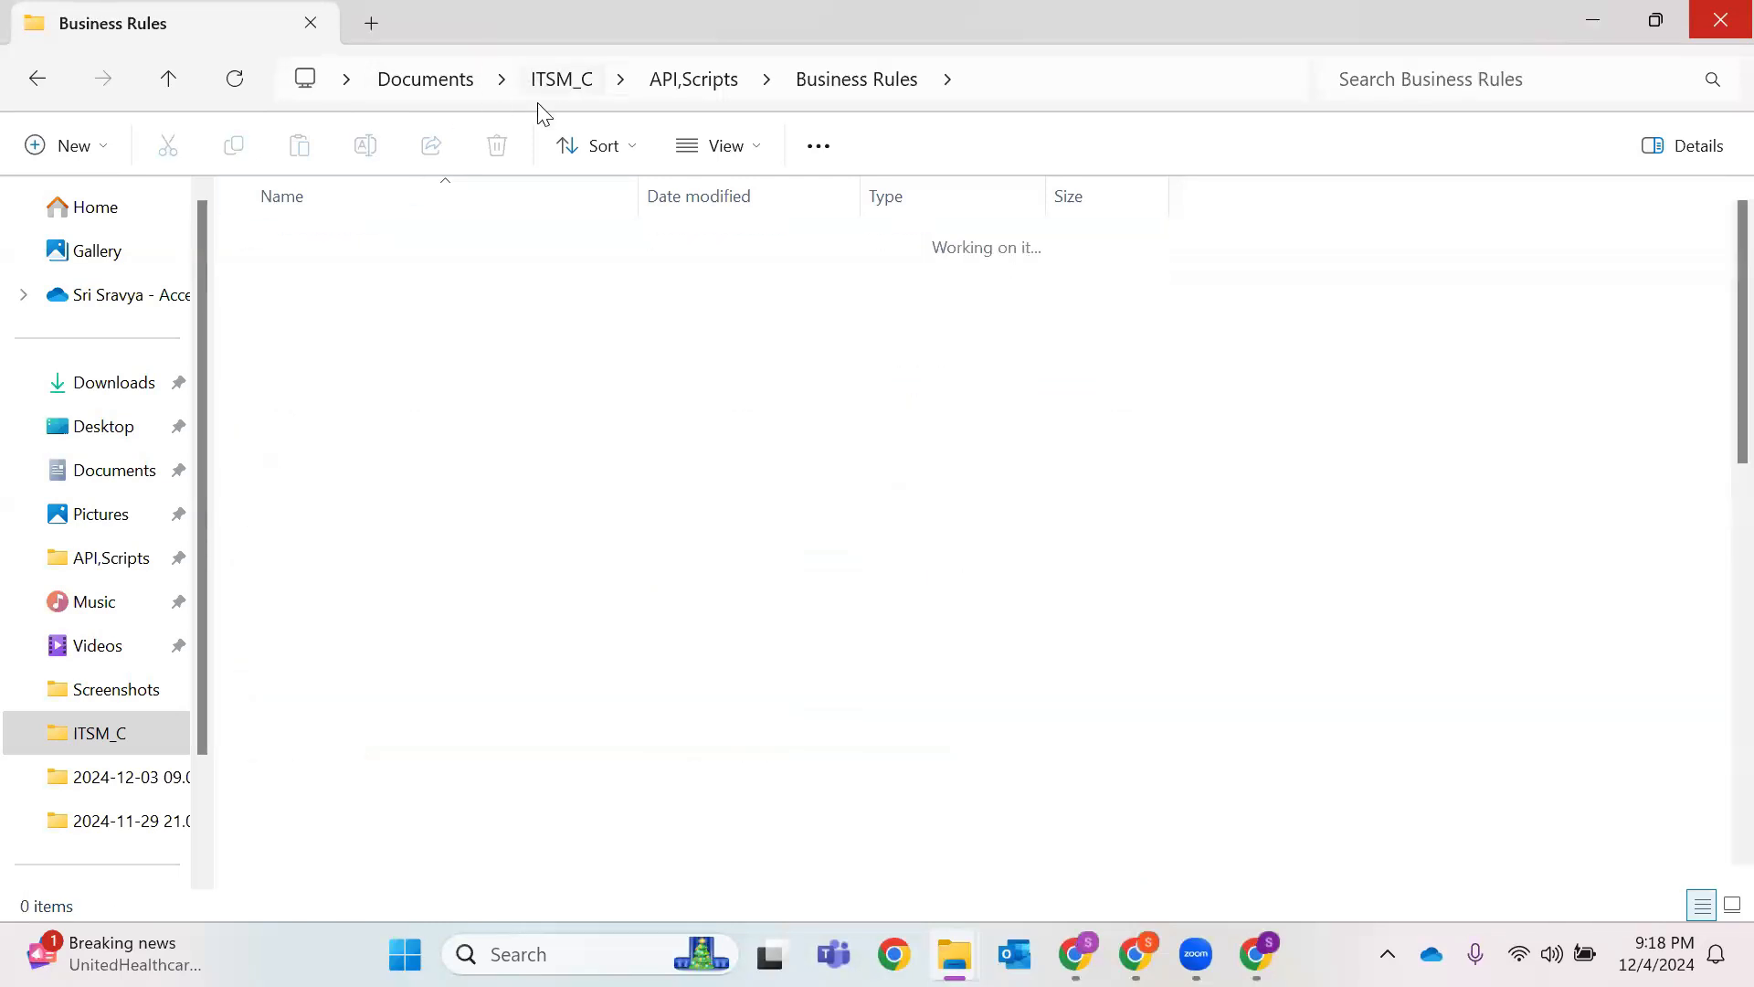
pyautogui.click(1579, 18)
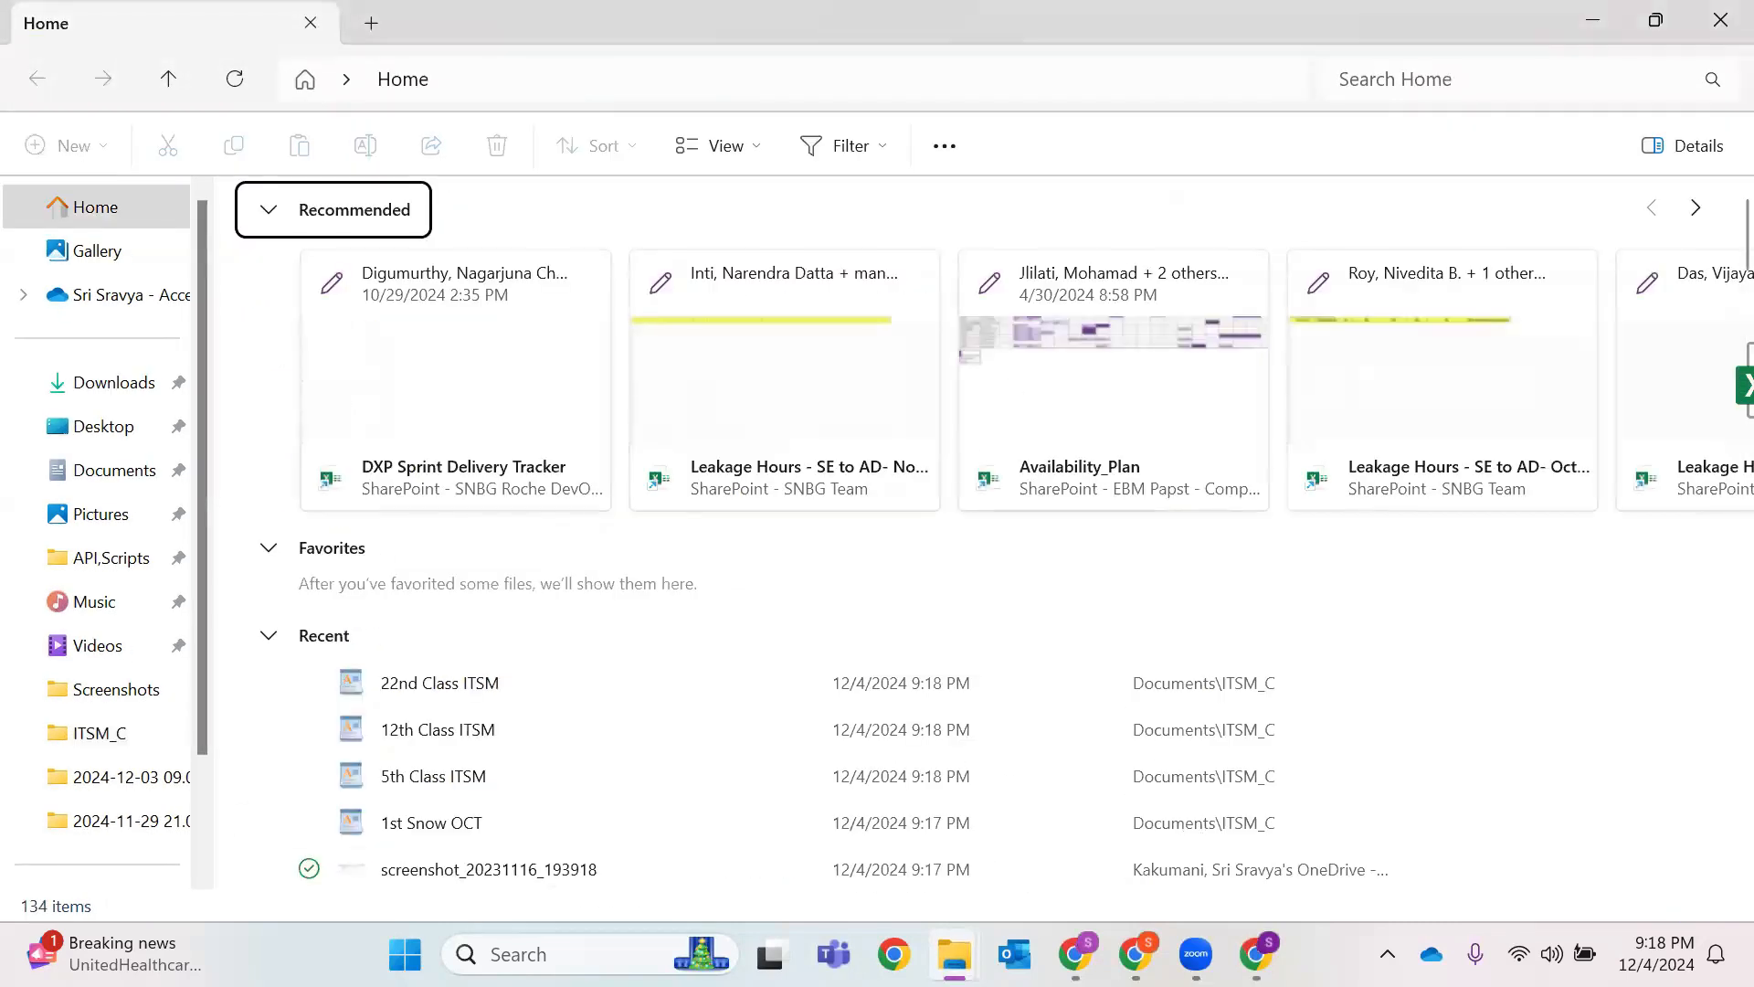
pyautogui.hotkey('alt', 'Tab')
pyautogui.hotkey('alt', 'Tab')
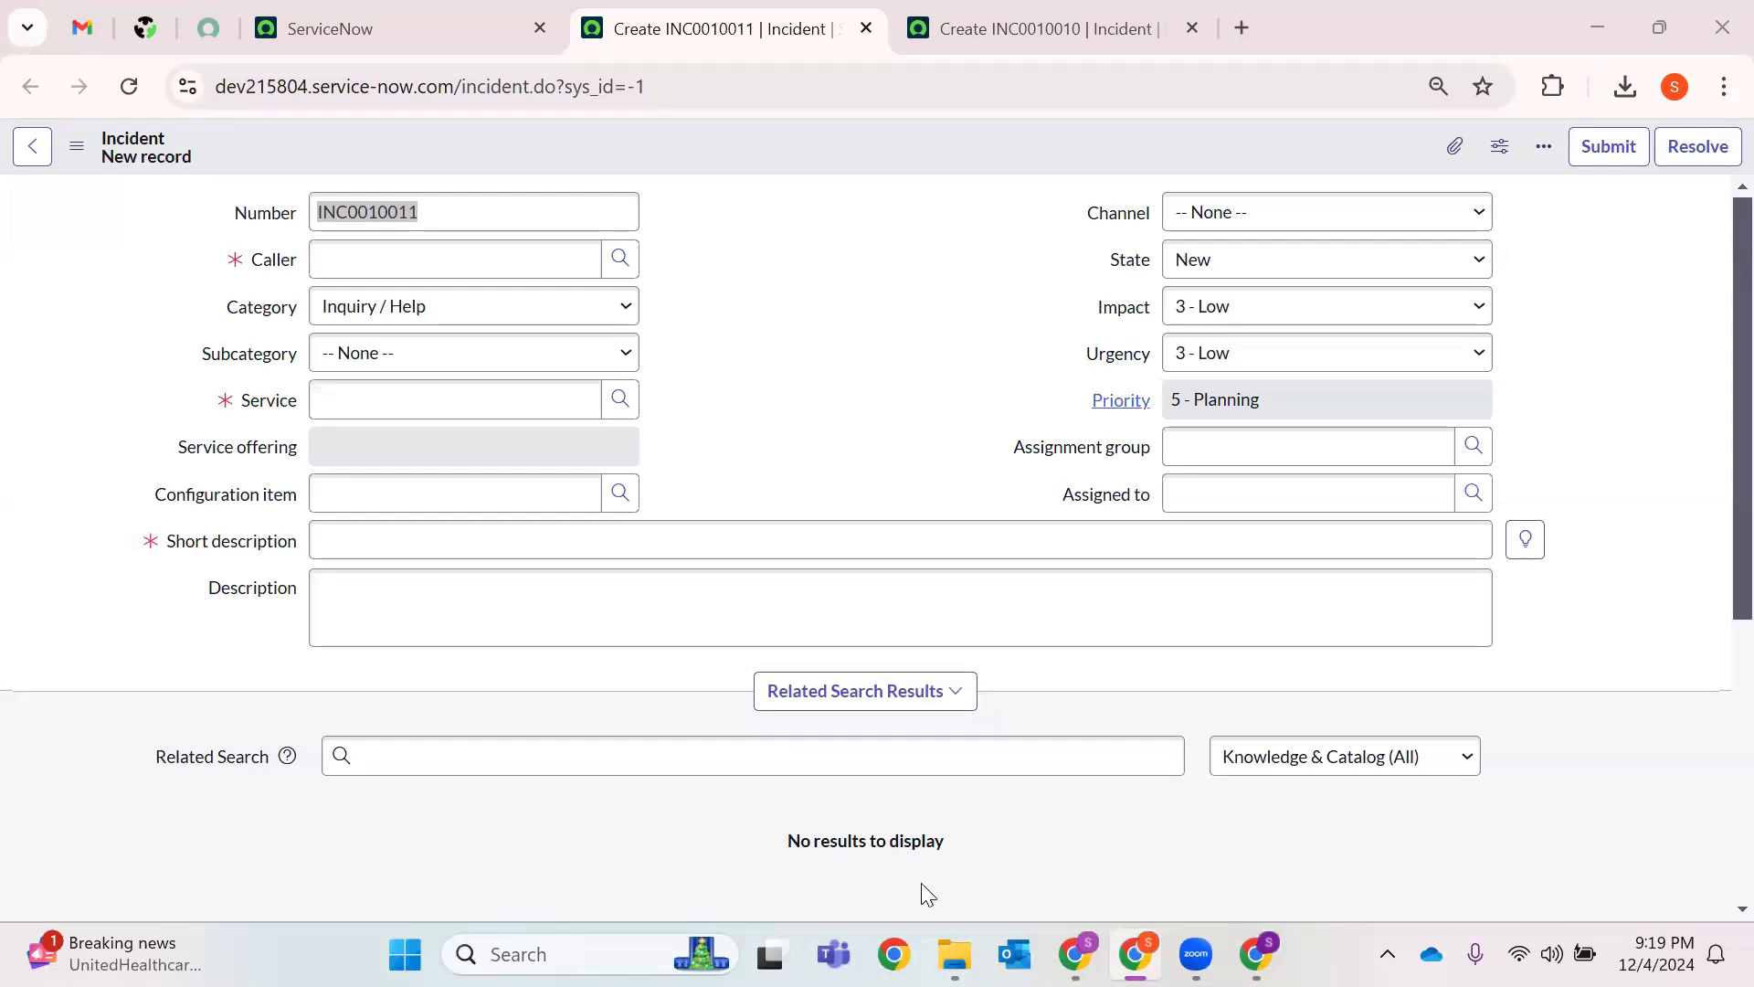
pyautogui.click(901, 500)
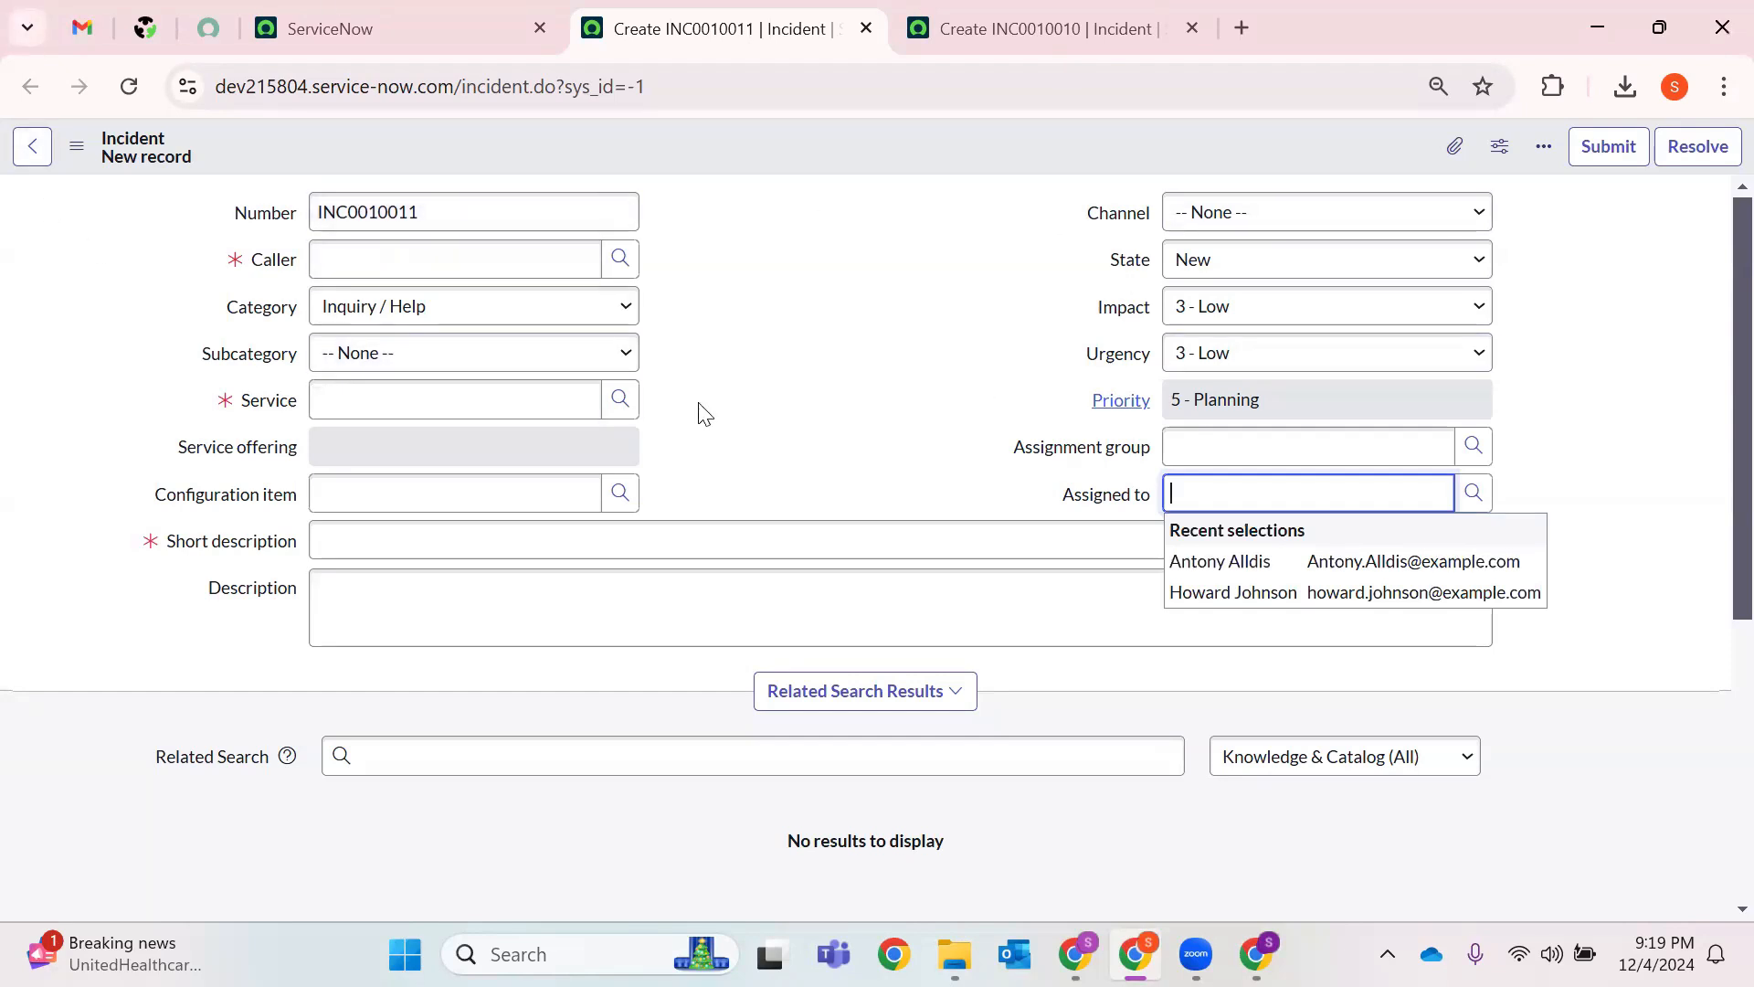
pyautogui.click(370, 367)
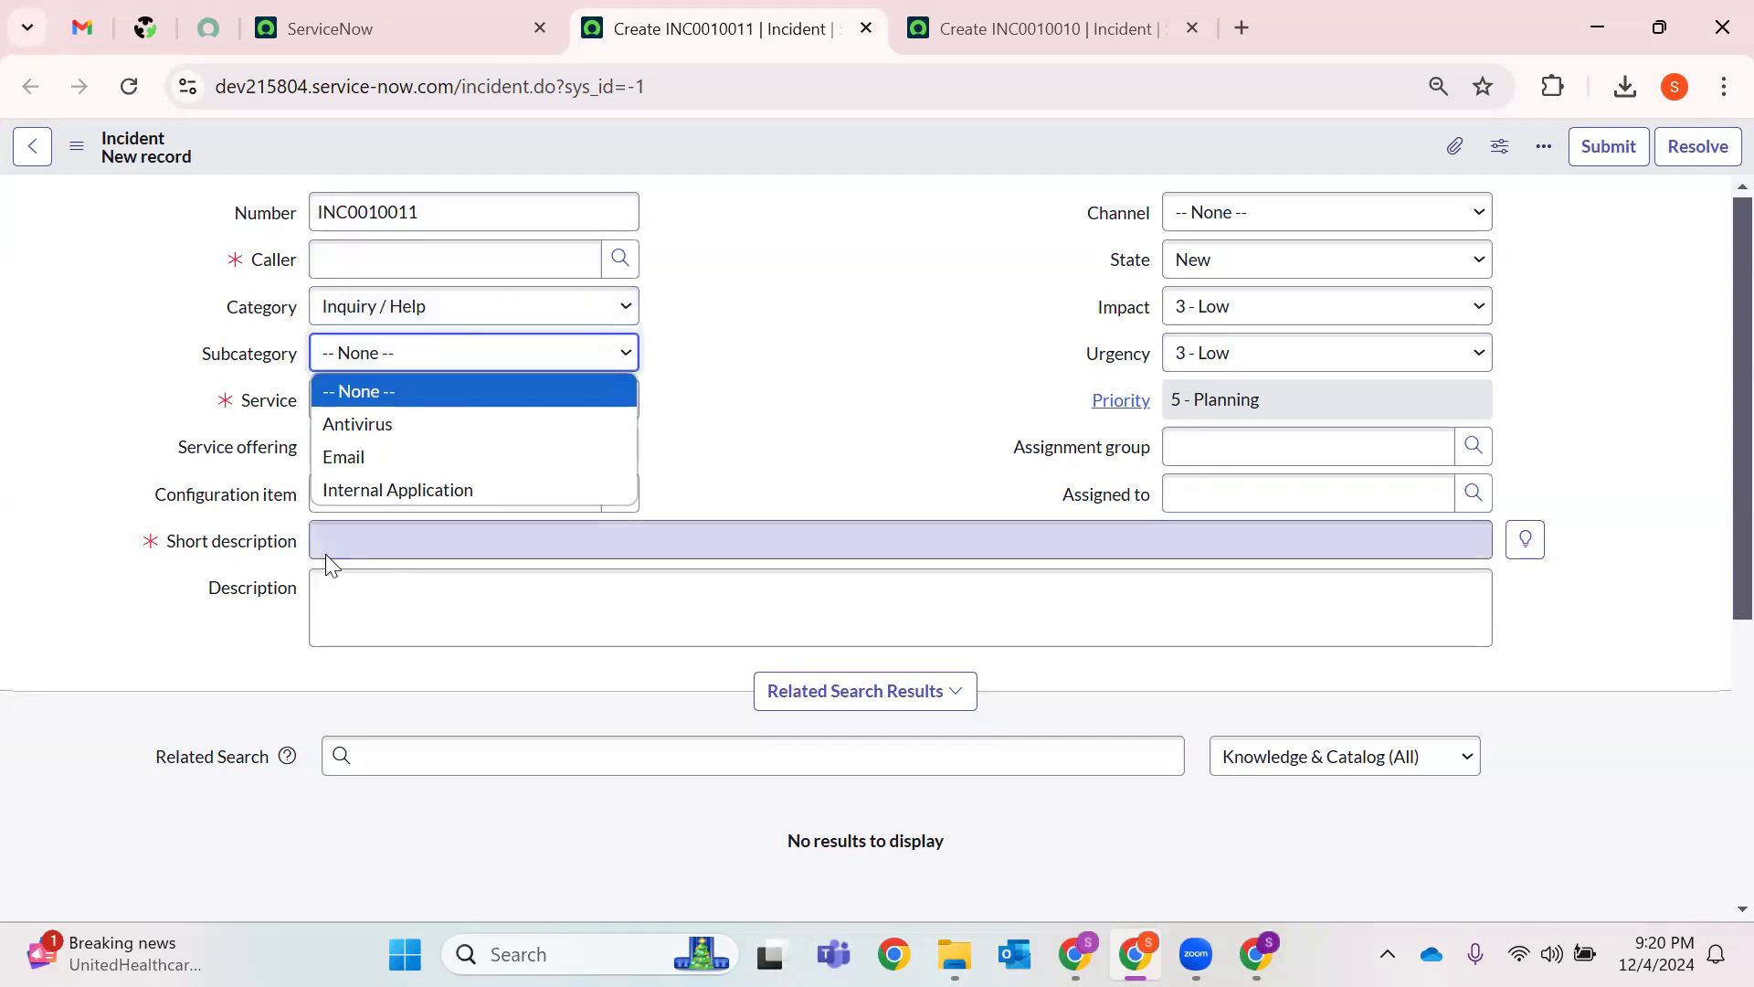
pyautogui.click(663, 553)
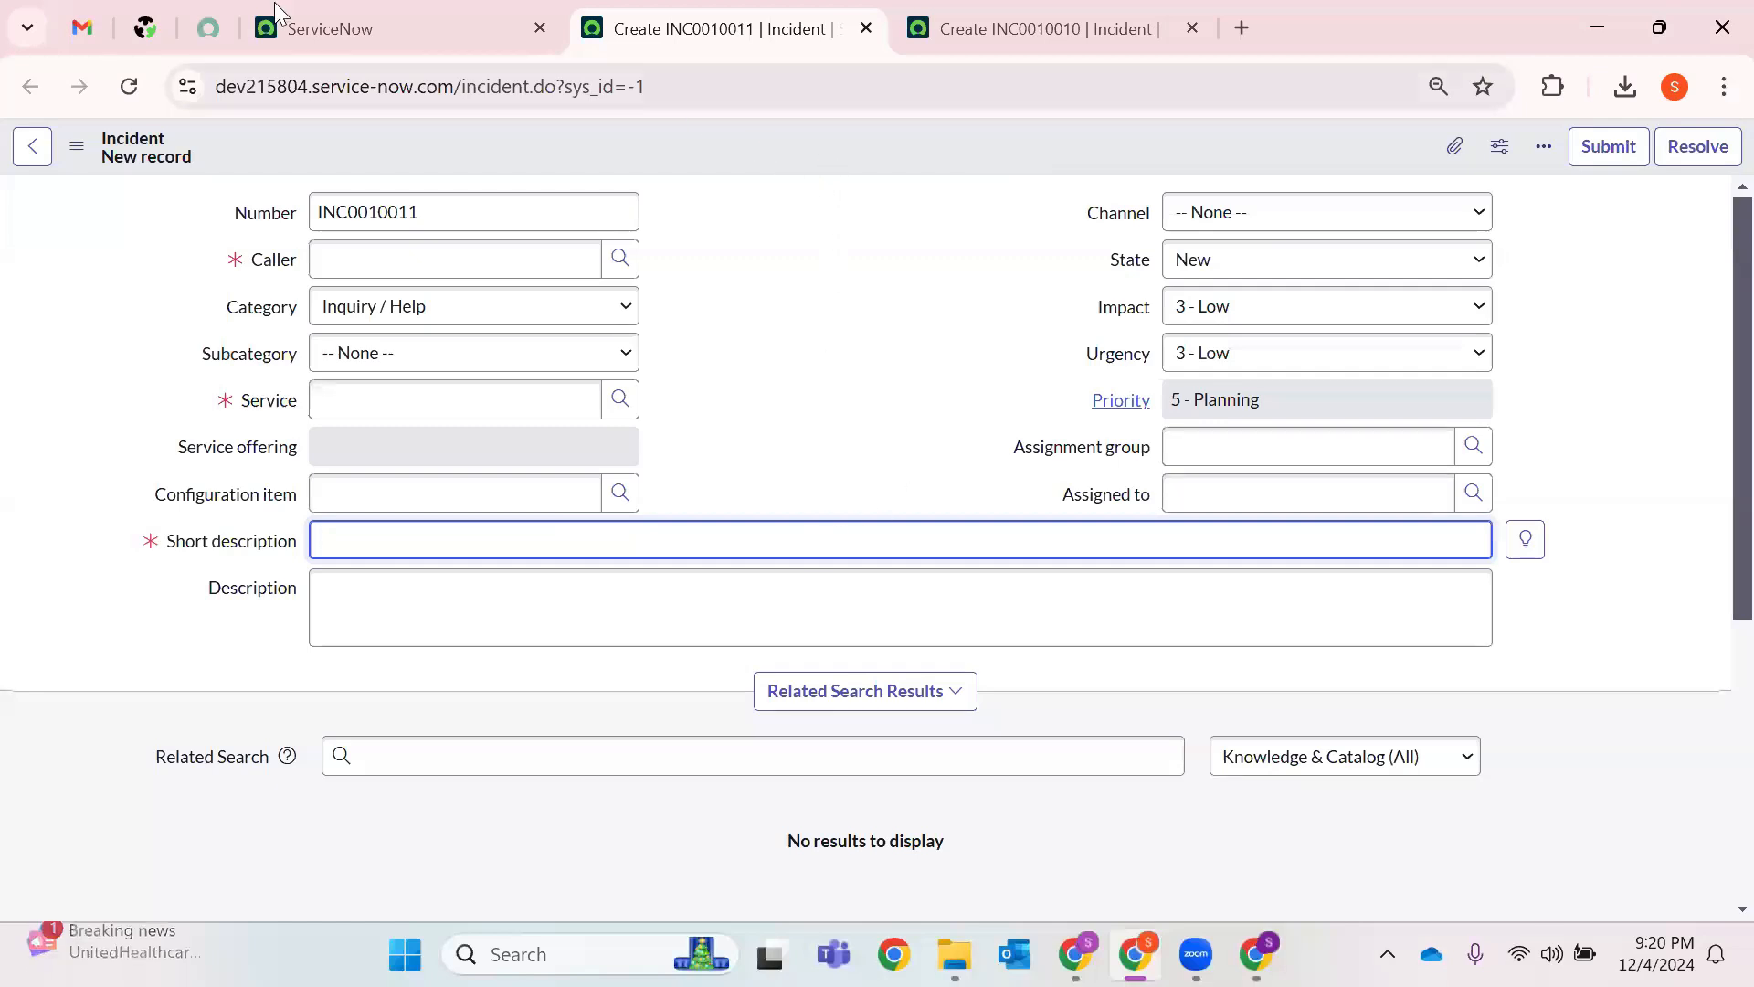
pyautogui.moveTo(344, 11)
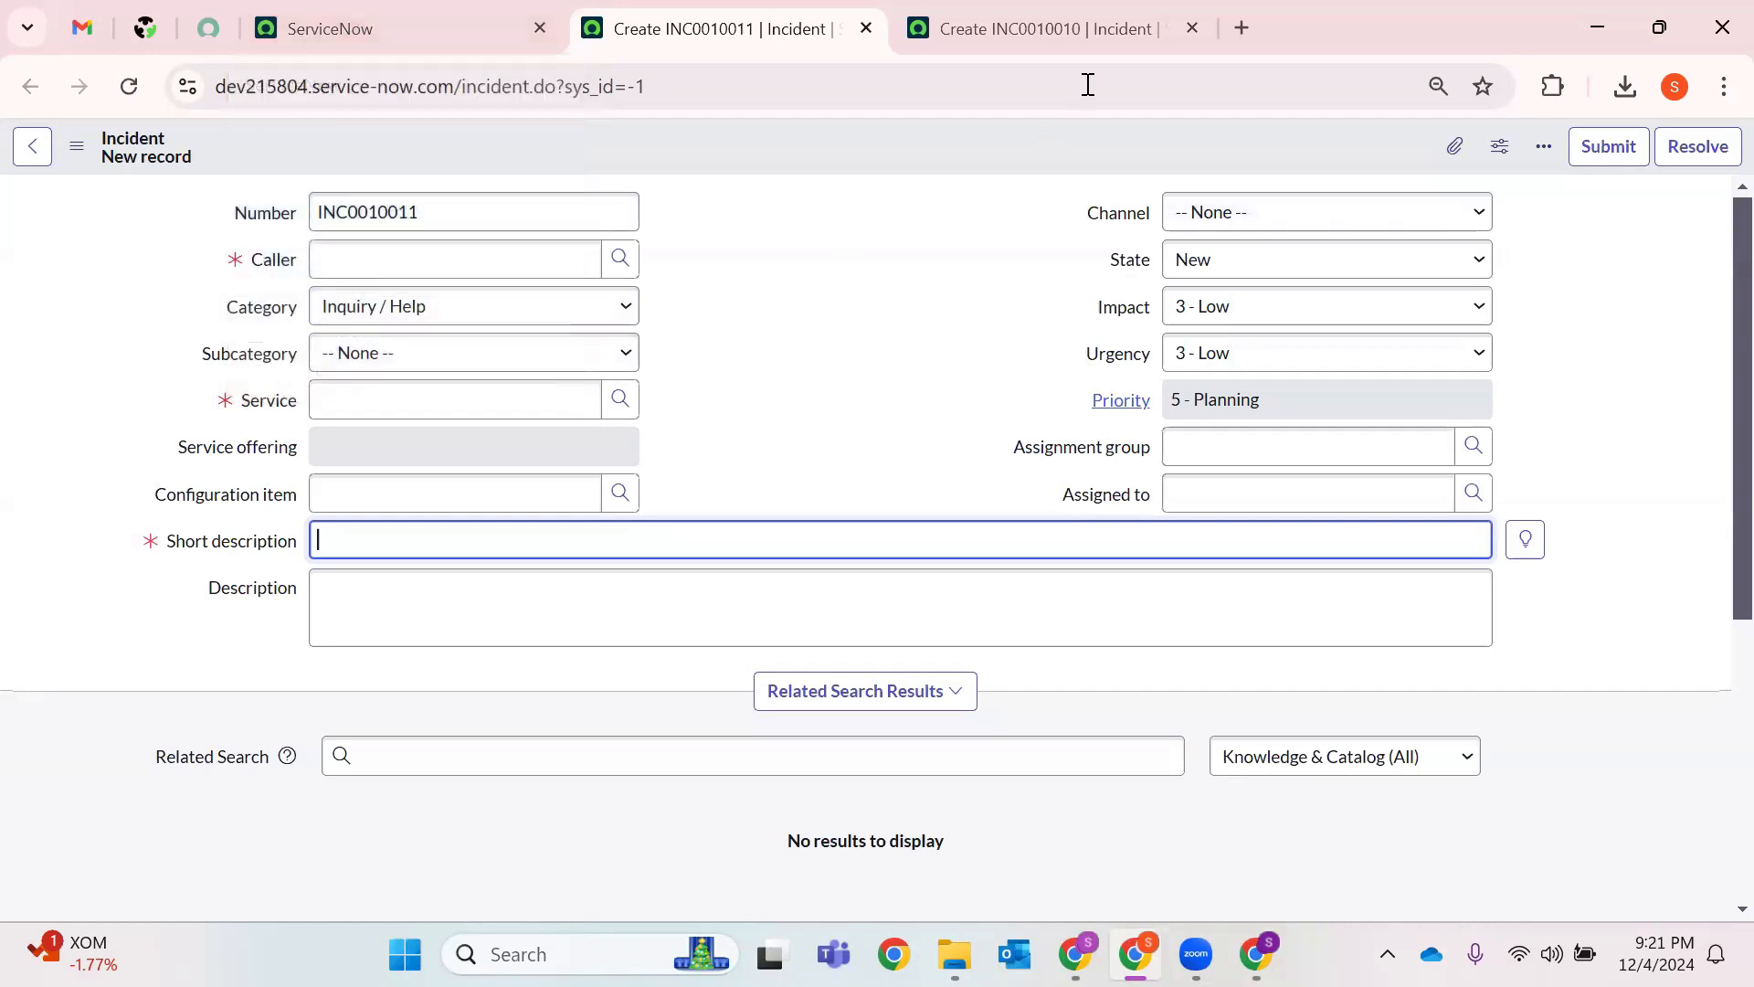
# Close the leftover 'Create INC0010010 | Incident' browser tab.
pyautogui.click(1191, 28)
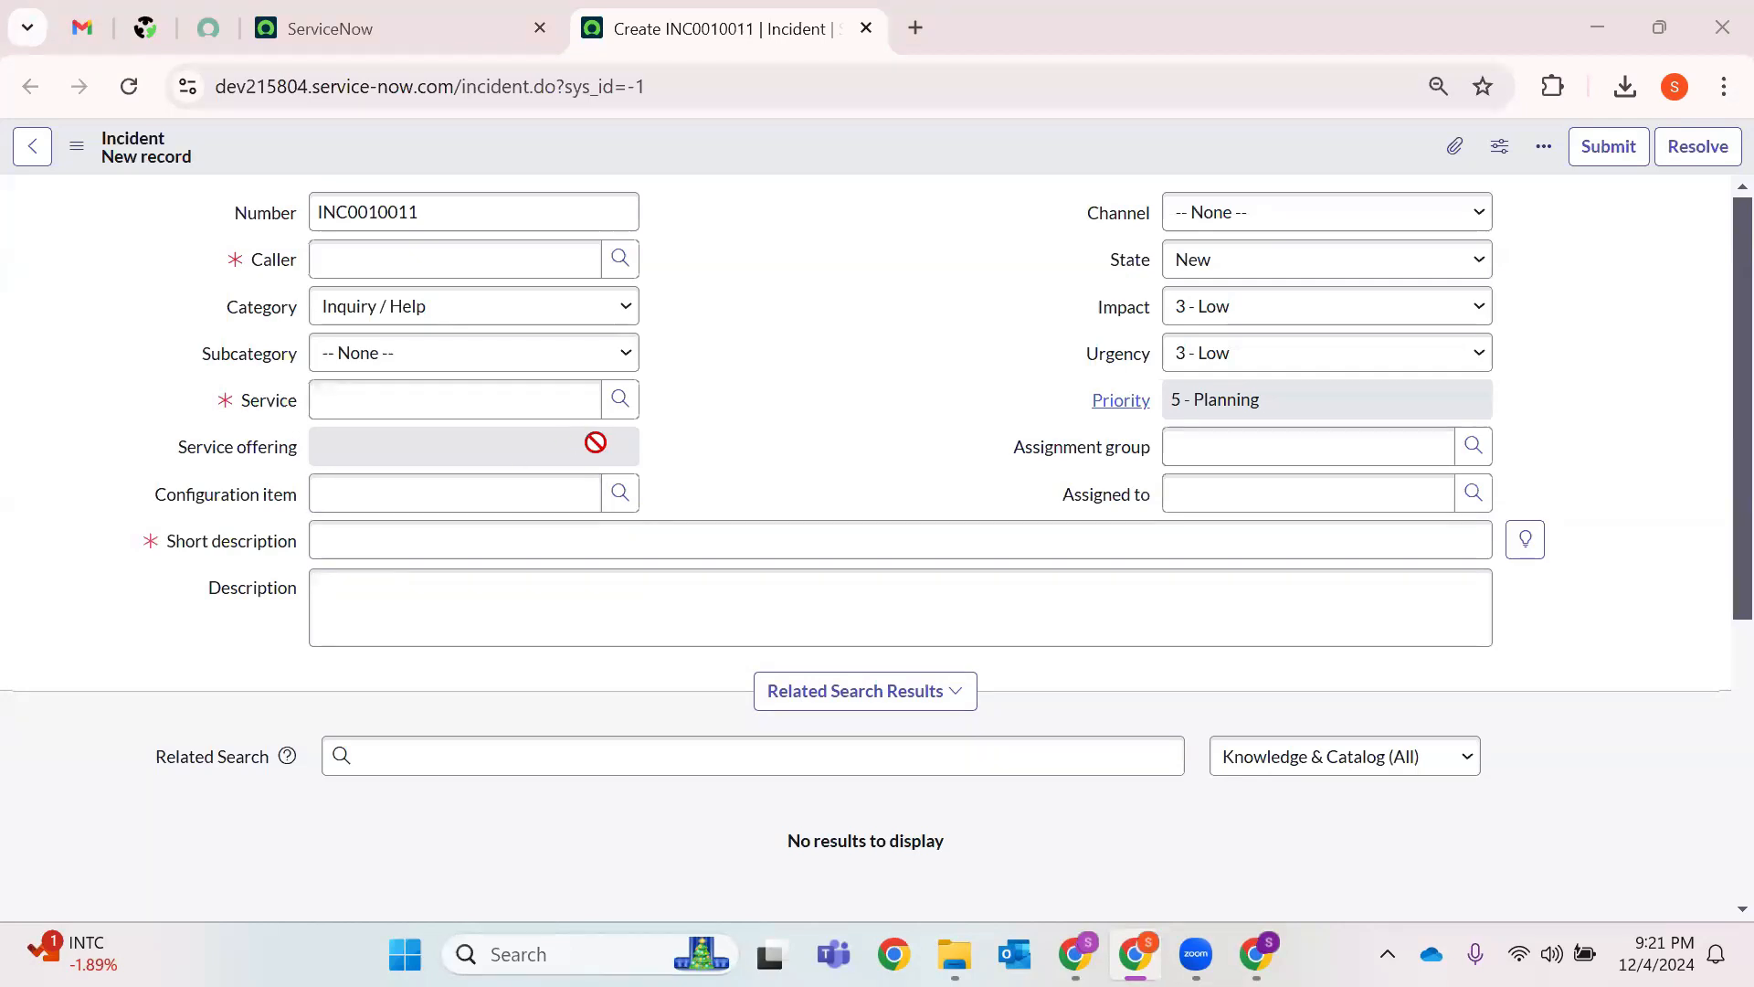
# Start the Description of unsaved incident INC0010011, leaving its empty Knowledge & Catalog Related Search visible.
pyautogui.click(1234, 594)
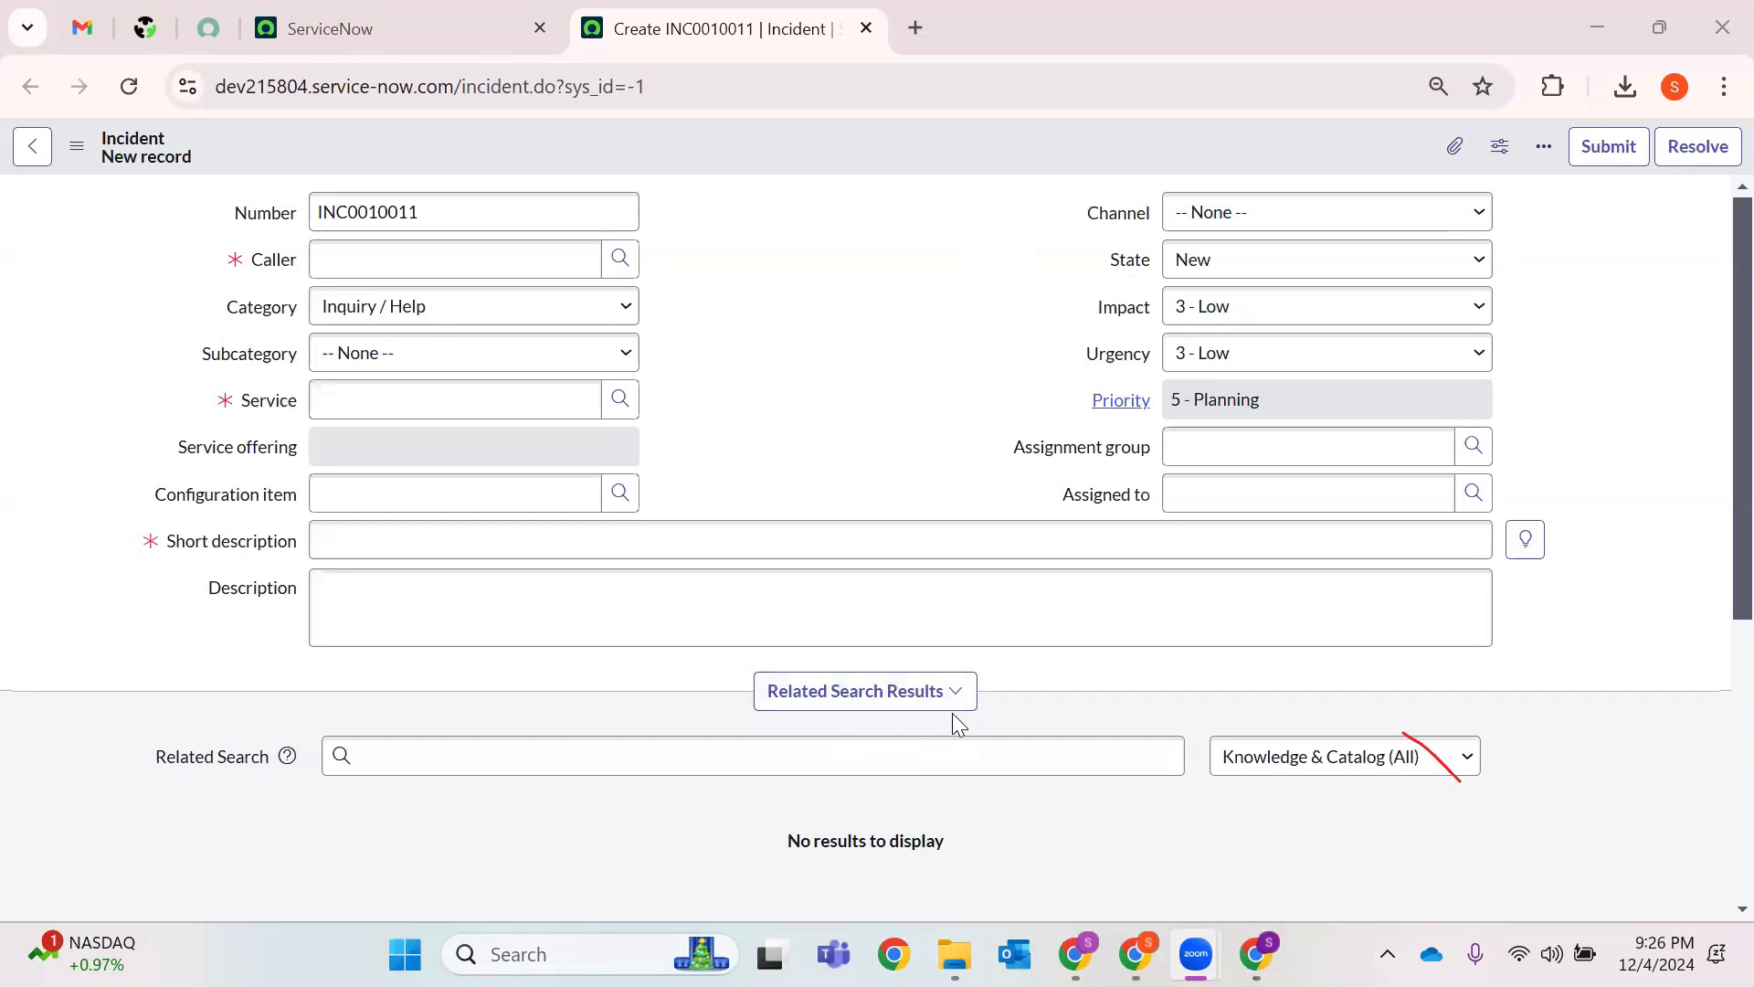
pyautogui.click(502, 753)
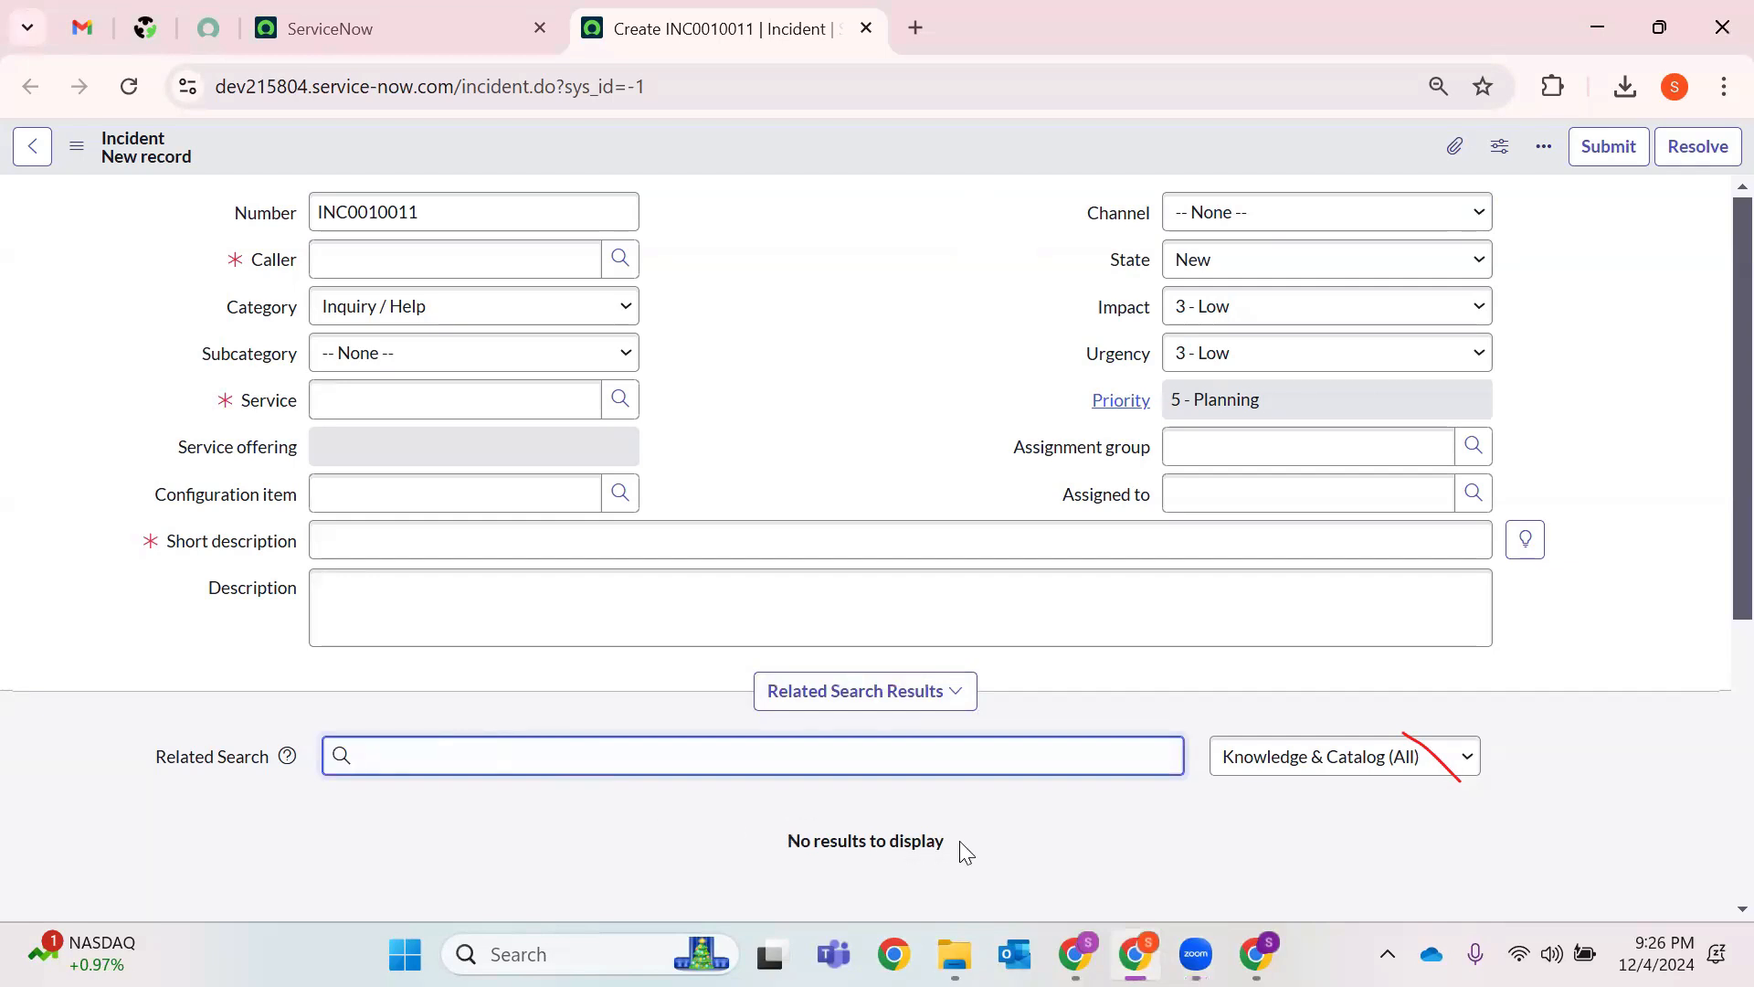
pyautogui.moveTo(959, 841); pyautogui.dragTo(717, 837)
pyautogui.moveTo(1027, 821); pyautogui.dragTo(655, 827)
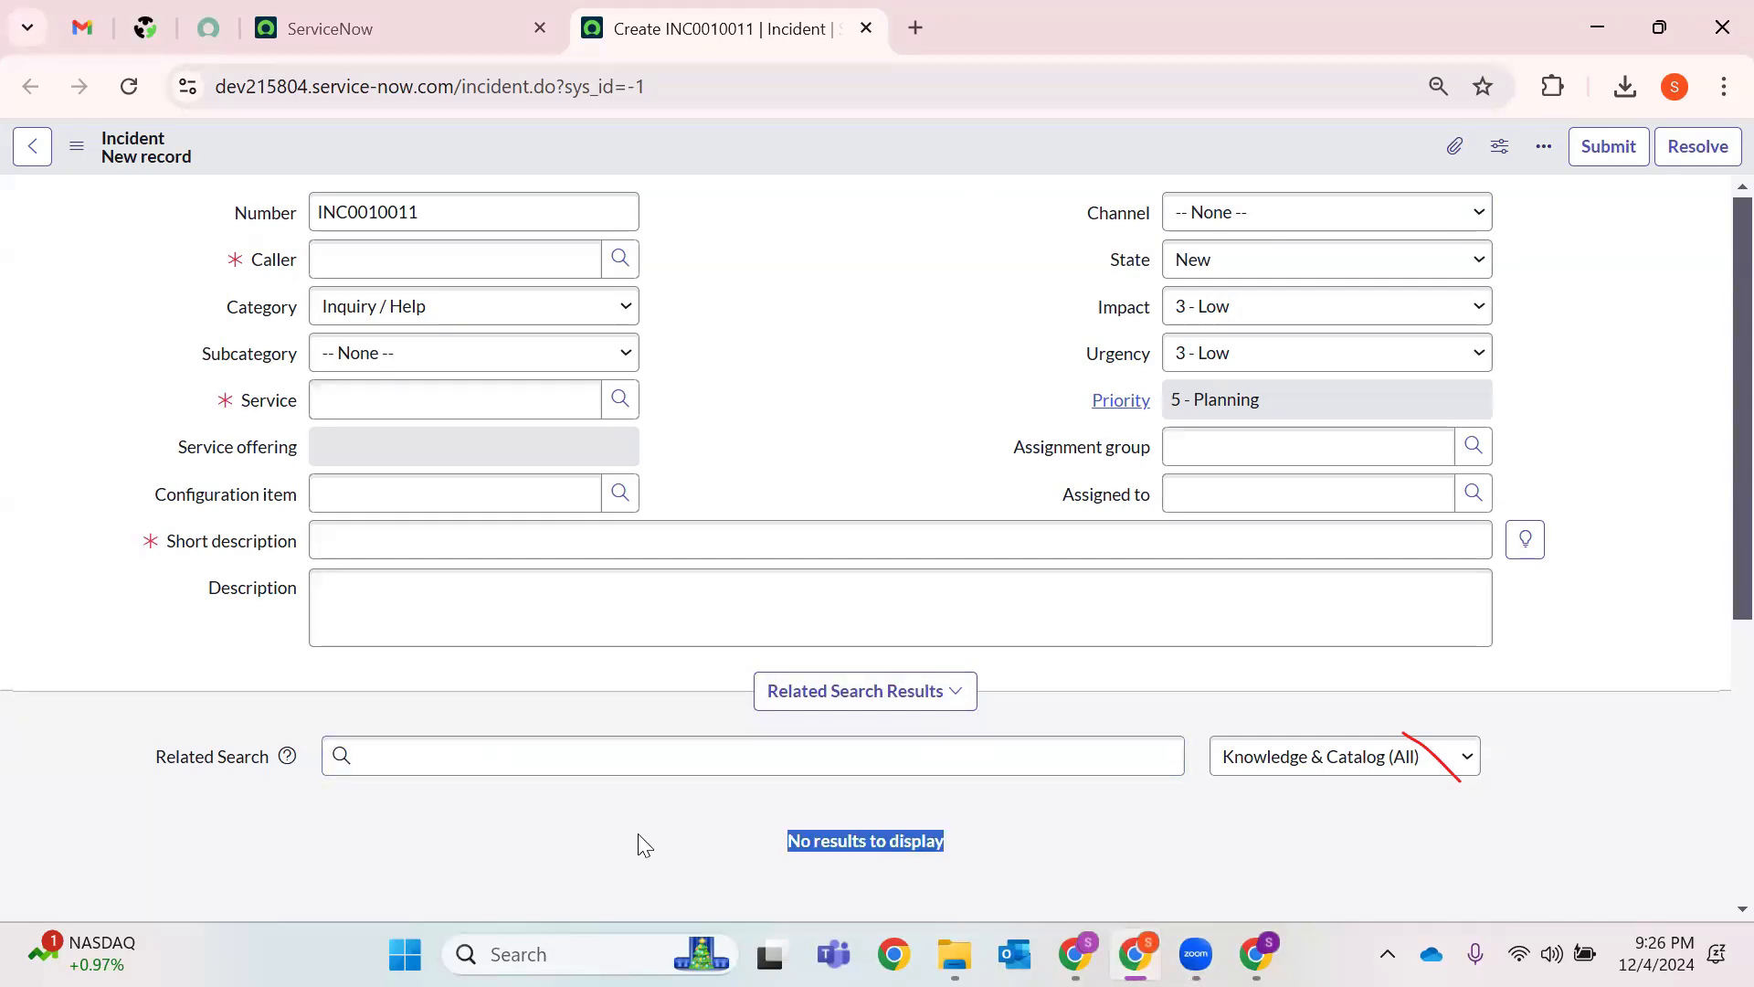
pyautogui.click(689, 821)
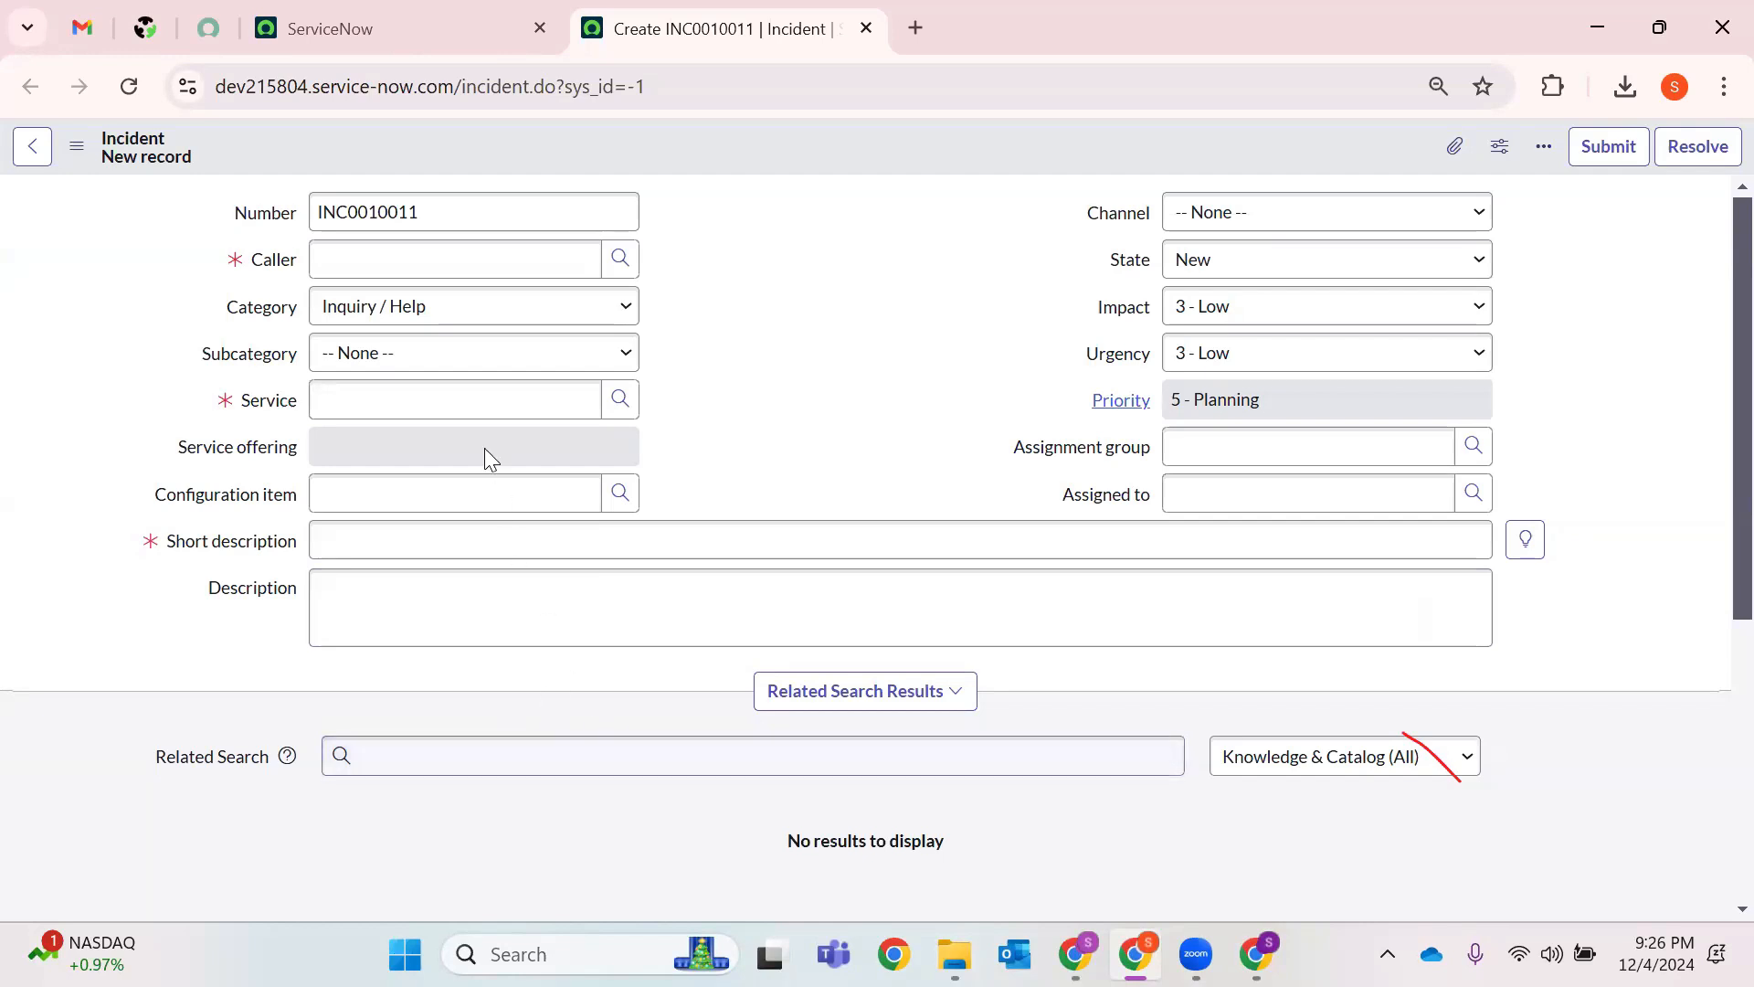
pyautogui.click(546, 757)
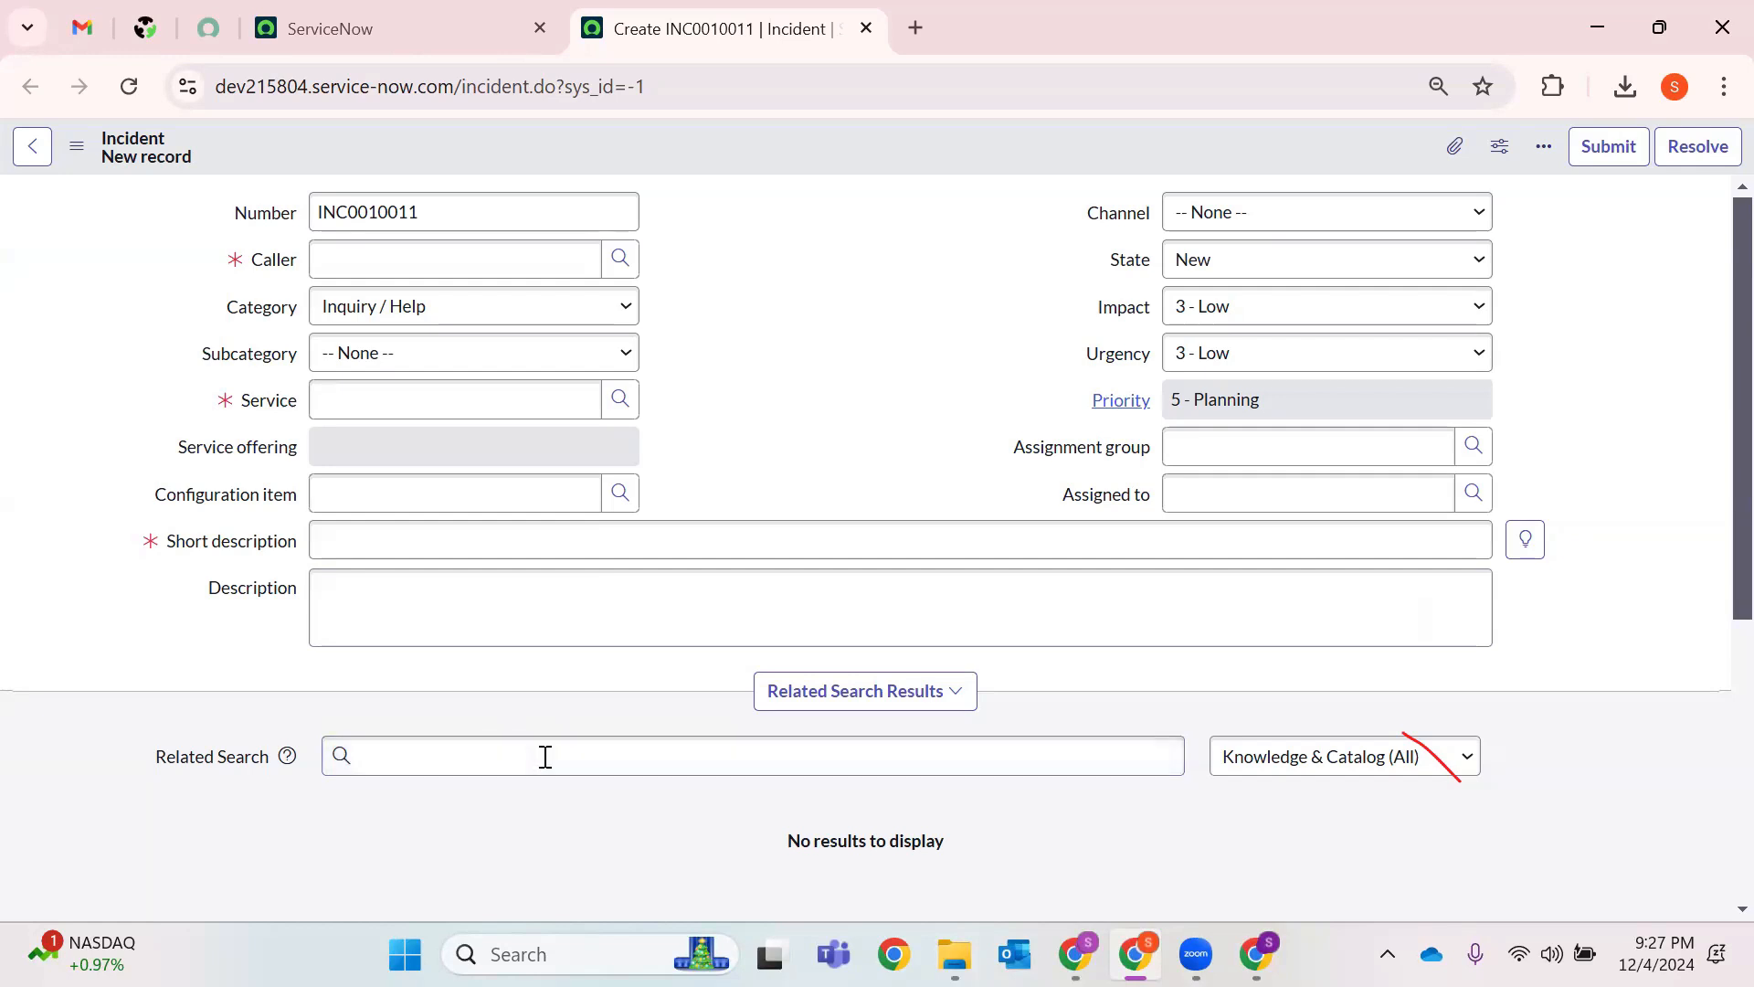